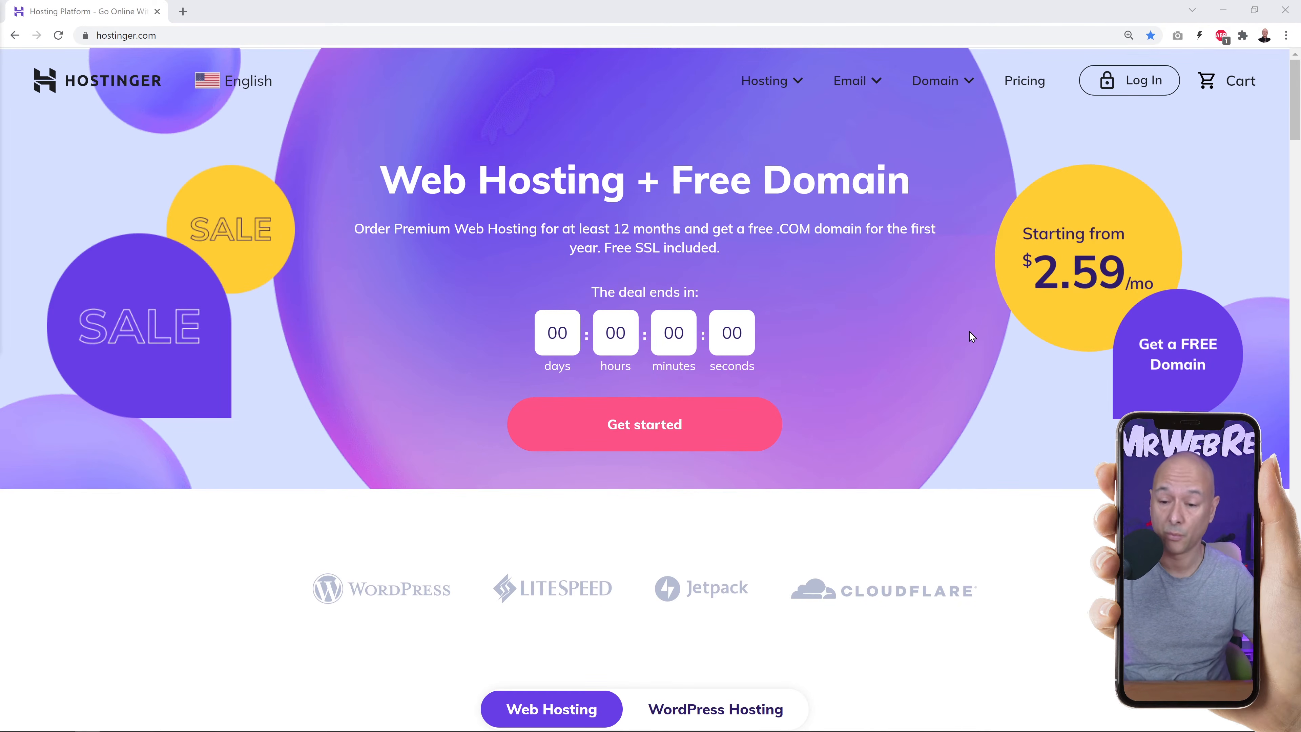
Compare the hosting plans and select Premium Shared Hosting.
scroll(968, 334, down, 8)
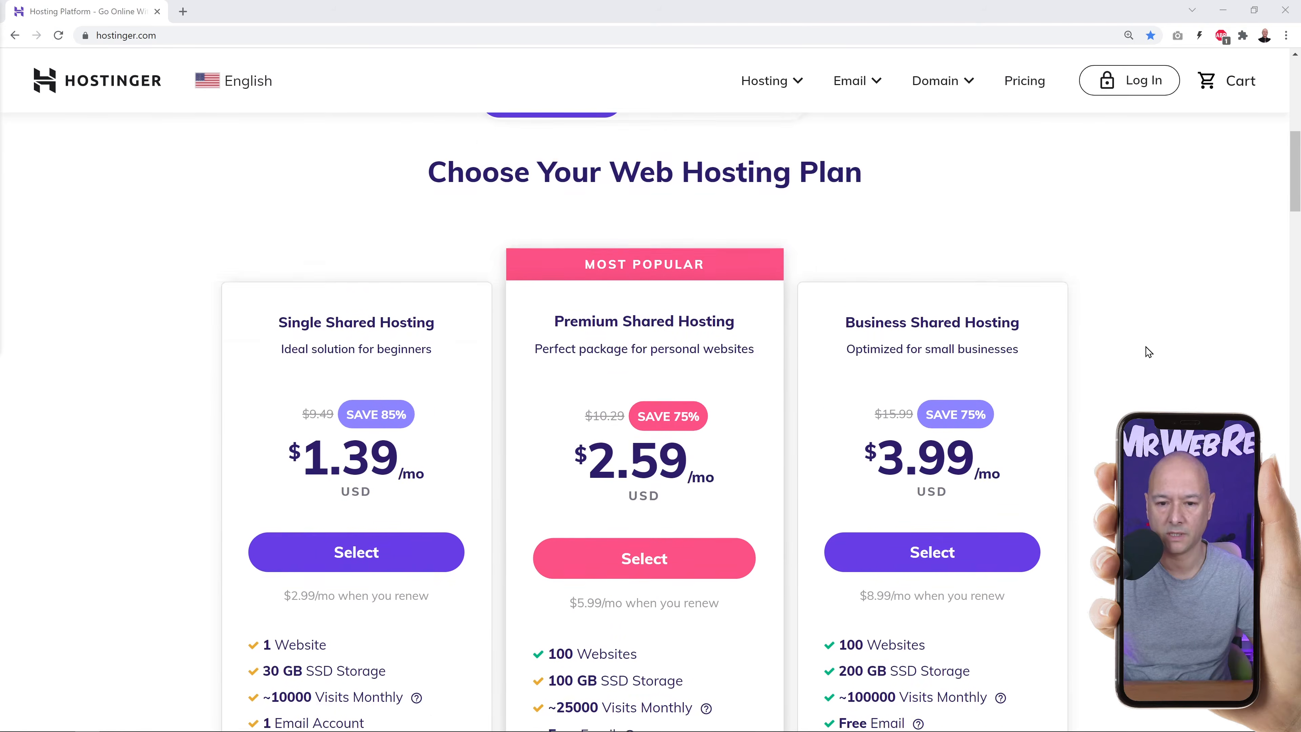
scroll(1149, 352, down, 2)
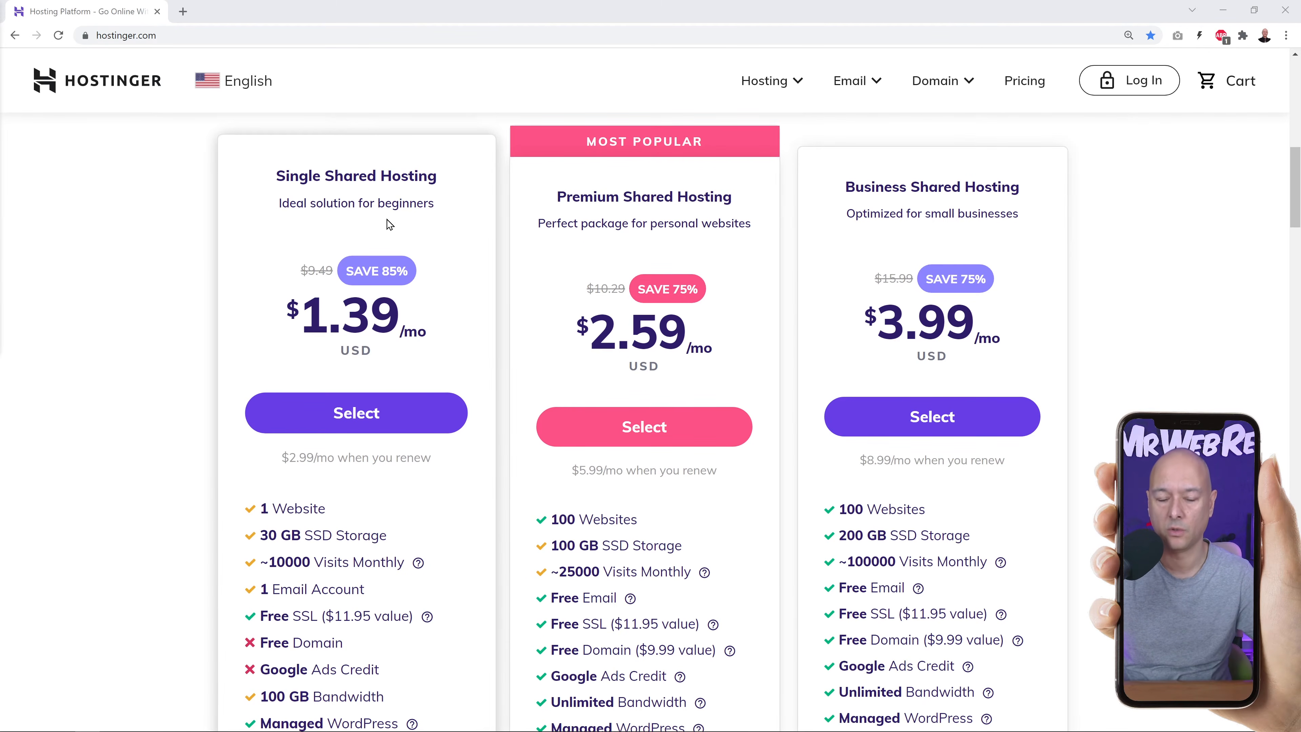
scroll(352, 433, down, 2)
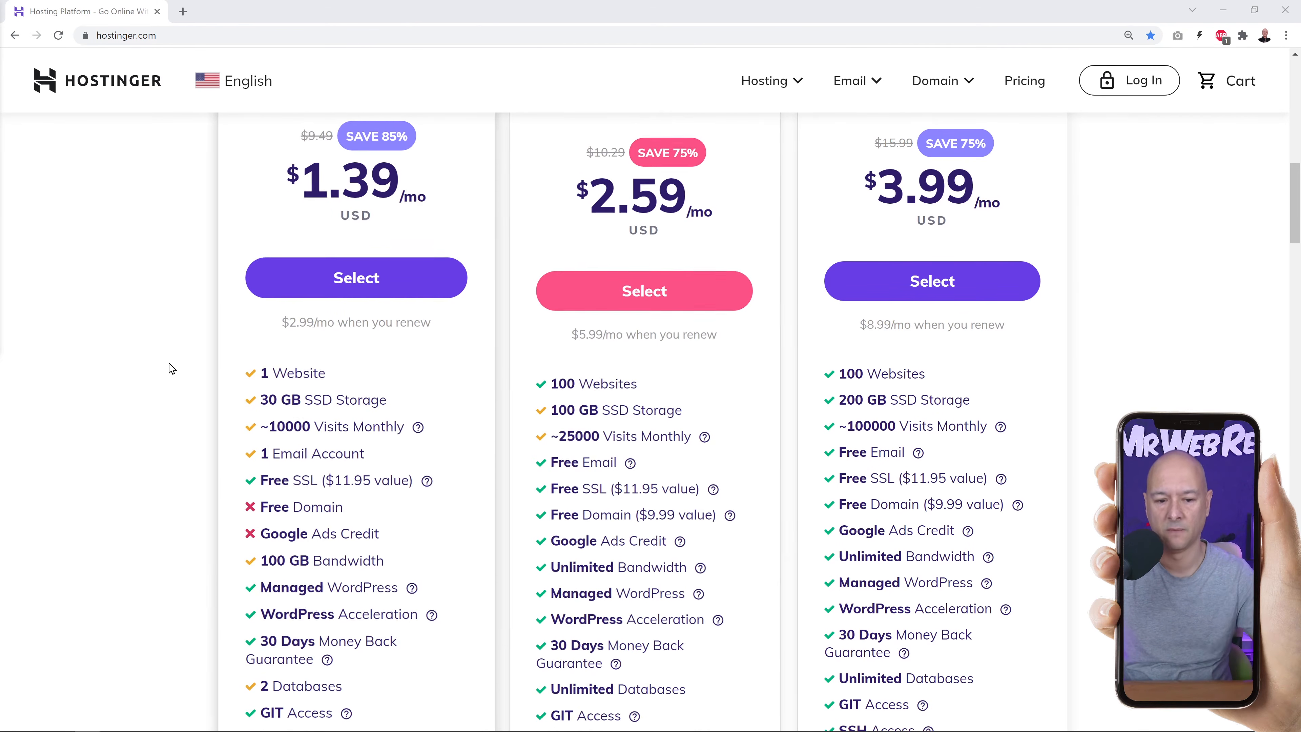
scroll(170, 368, down, 1)
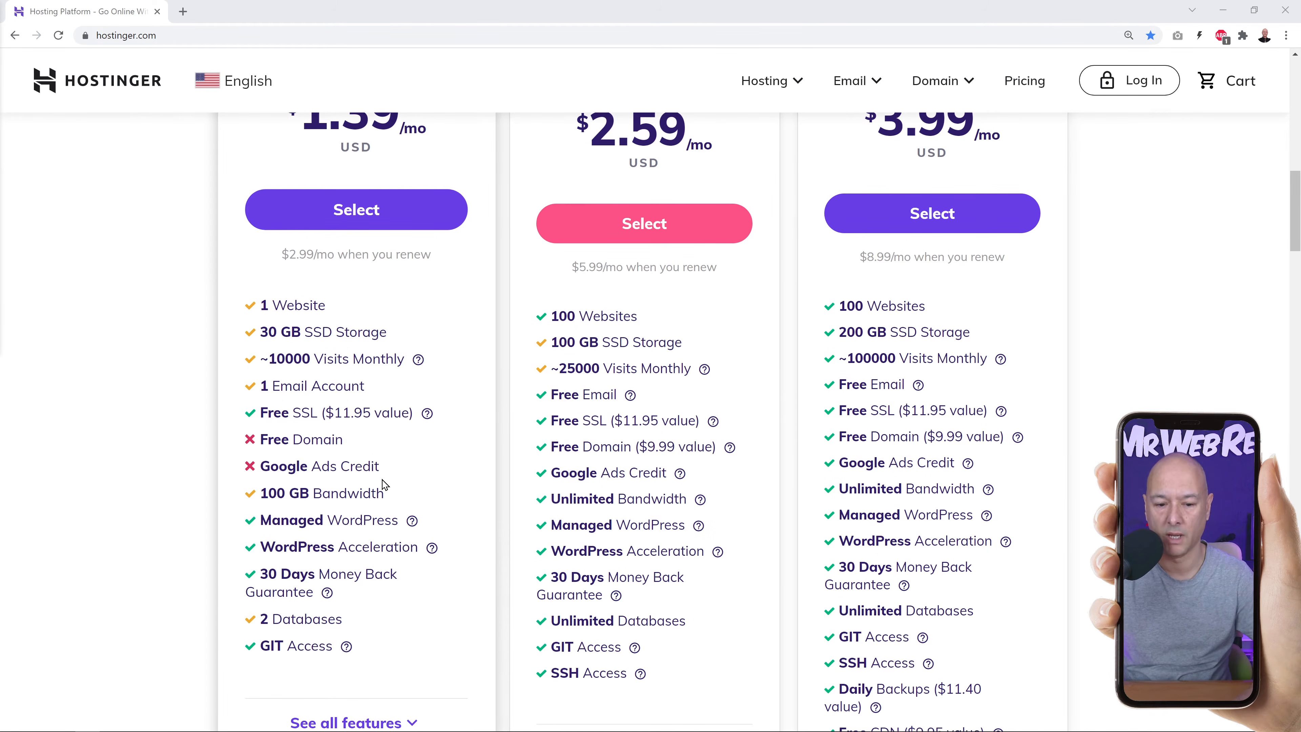
scroll(383, 484, up, 3)
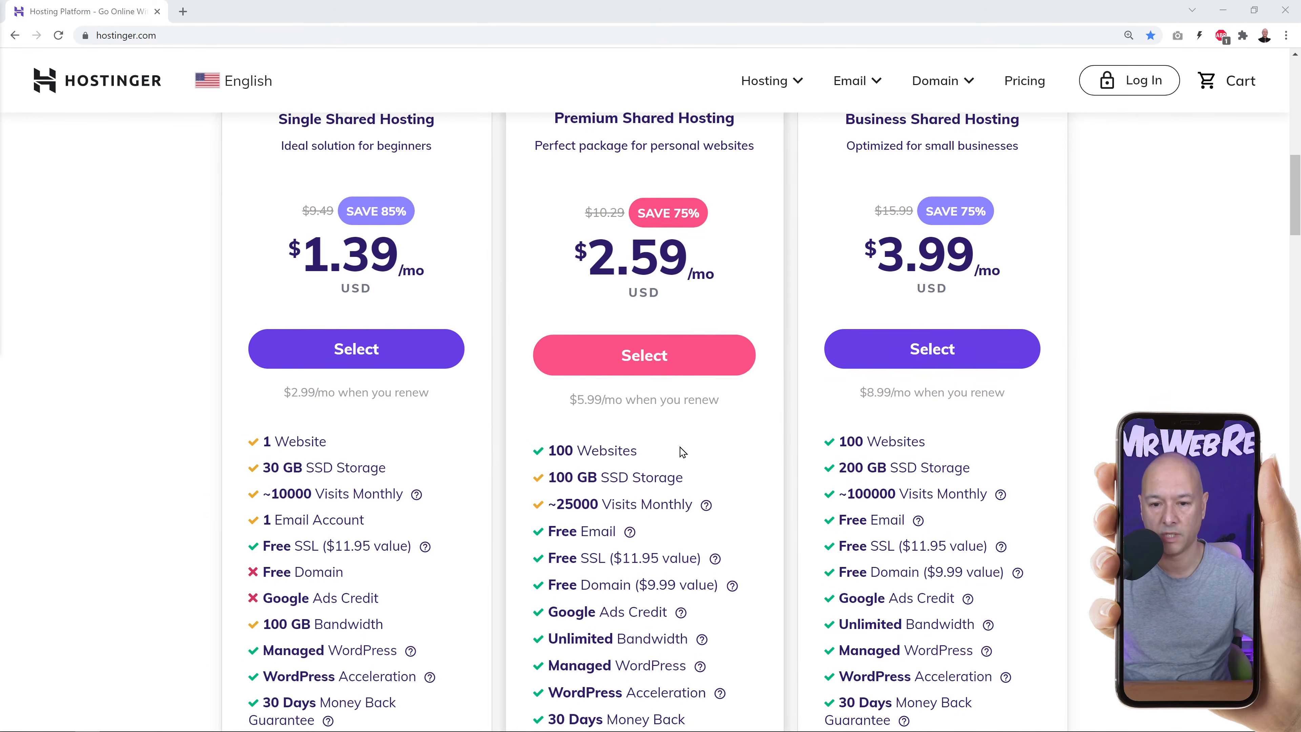
scroll(677, 451, up, 1)
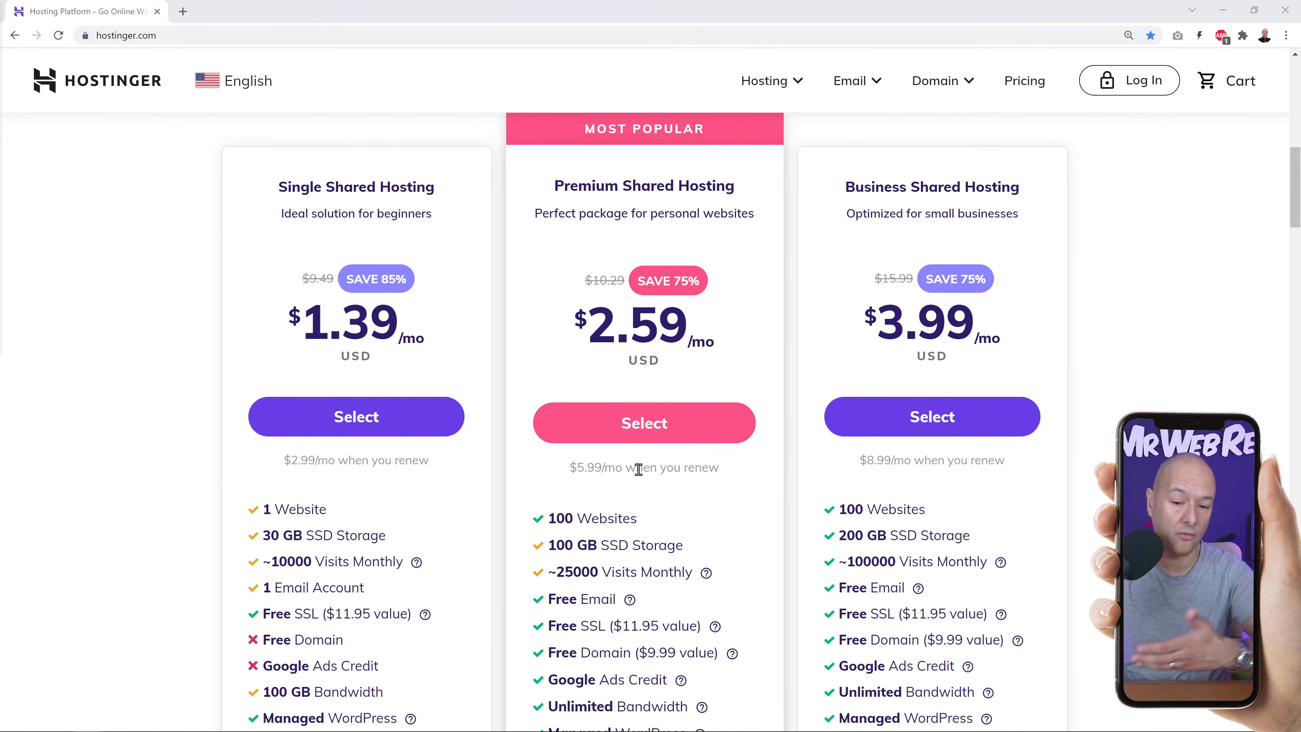
click(646, 434)
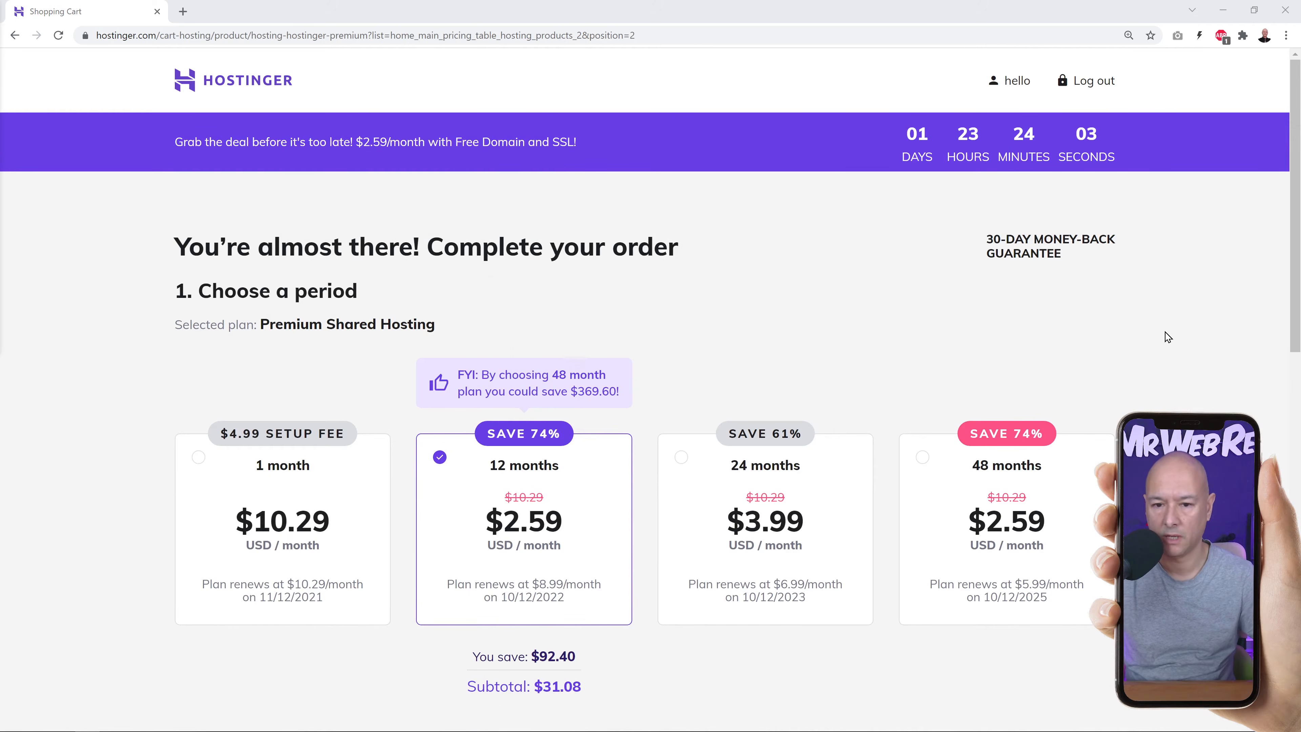
Set the cart's billing period to 48 months and review the totals.
scroll(742, 458, down, 2)
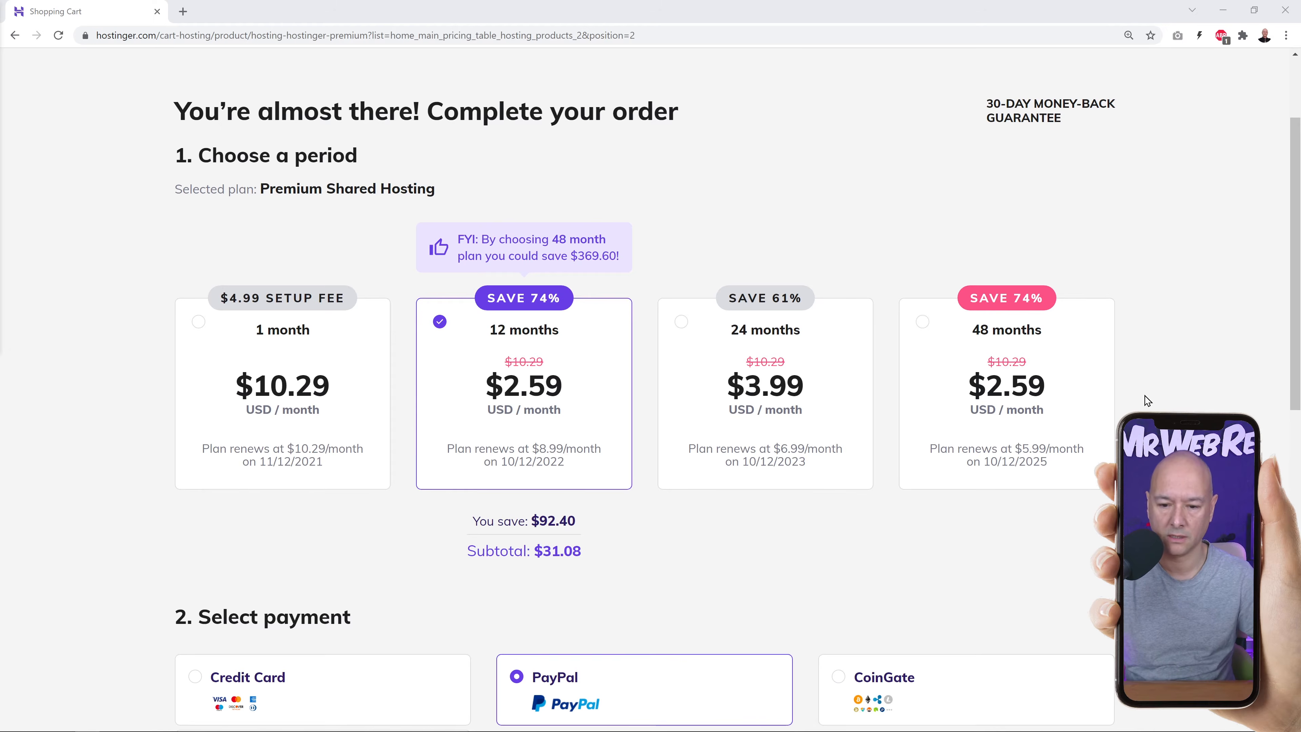
scroll(1146, 400, down, 1)
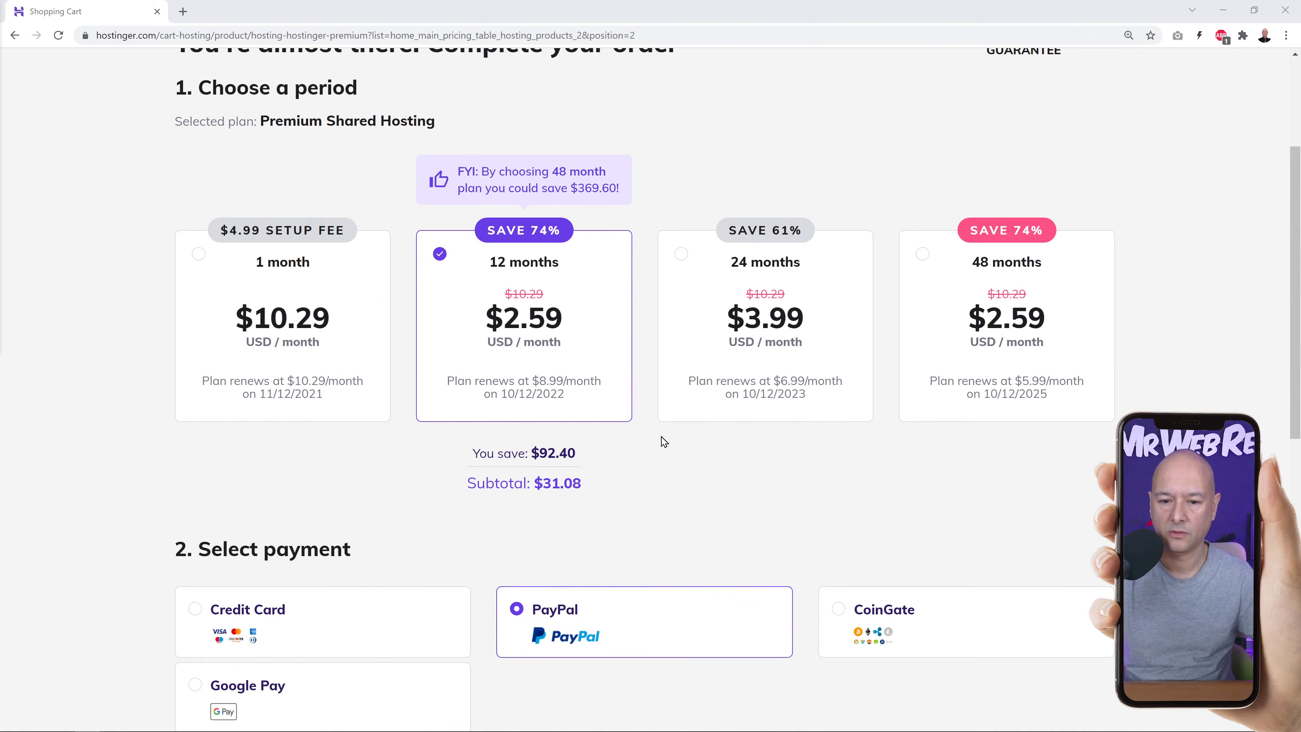
click(928, 259)
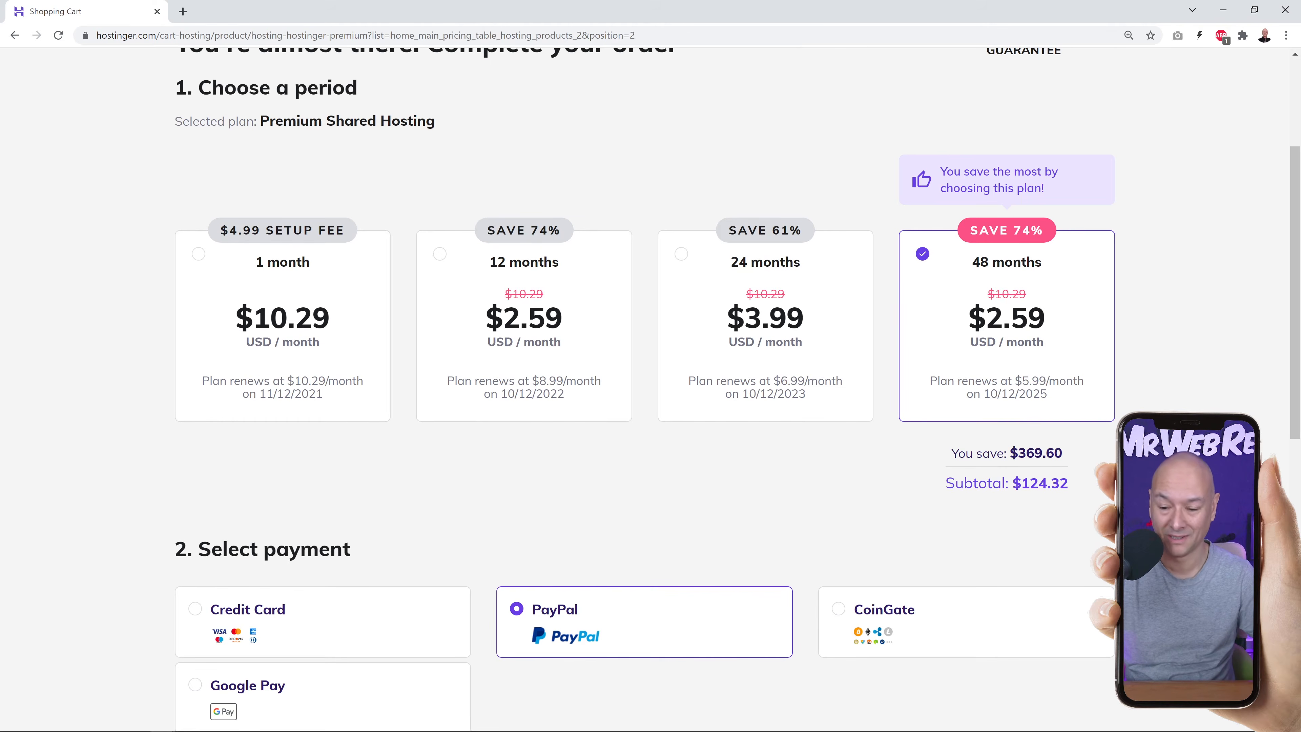
scroll(650, 389, down, 8)
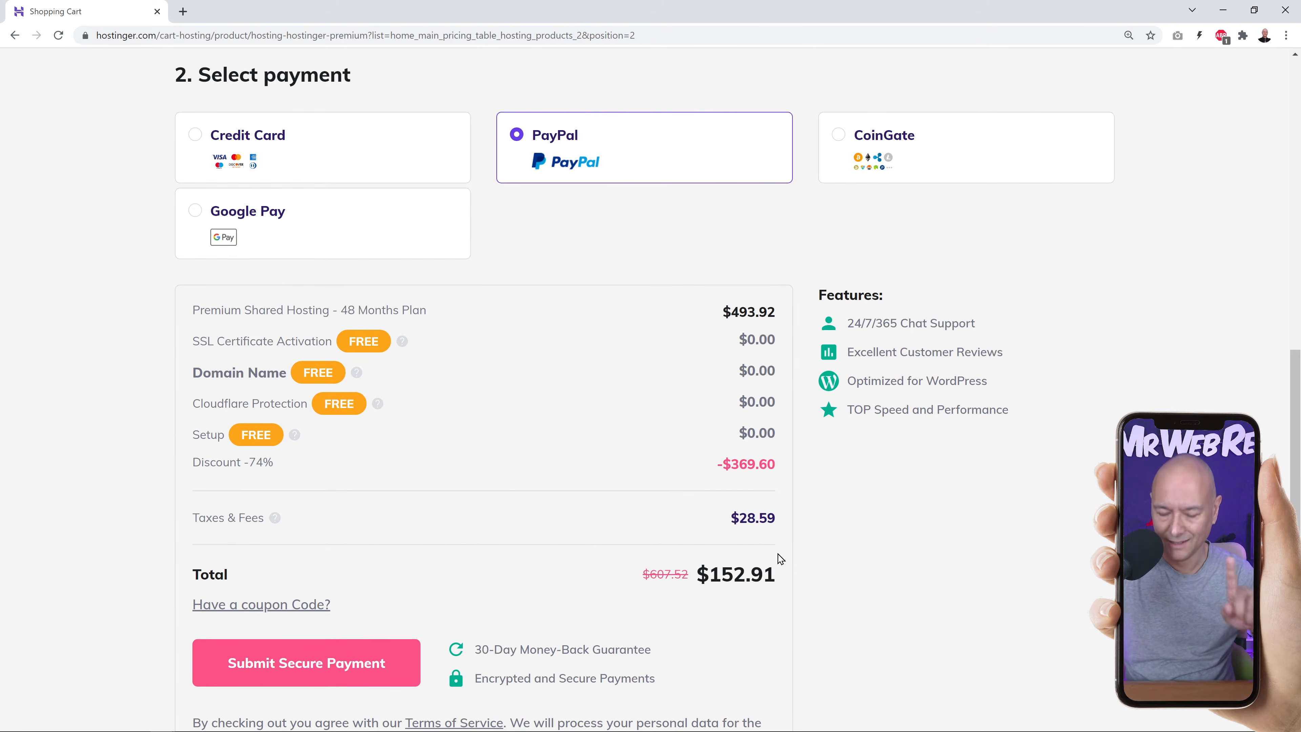
scroll(781, 557, up, 8)
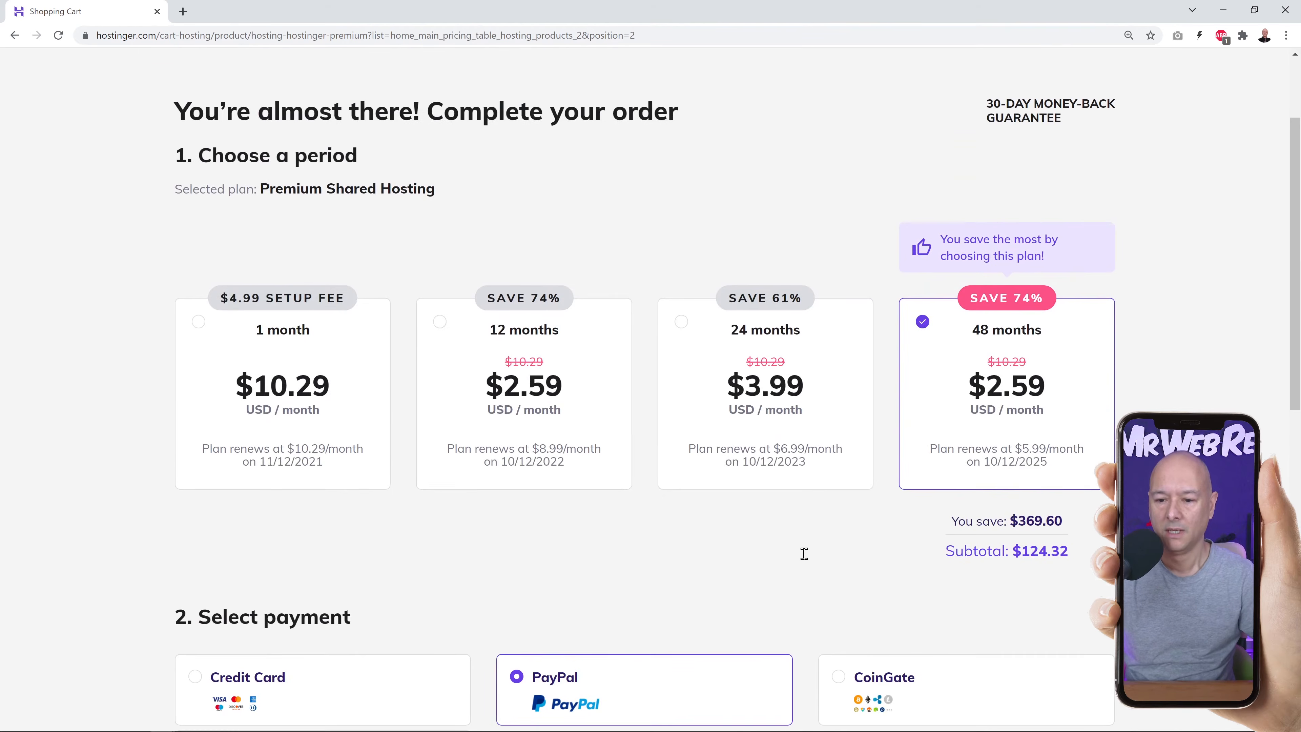
Switch the Premium Shared Hosting billing period back to 12 months.
click(444, 330)
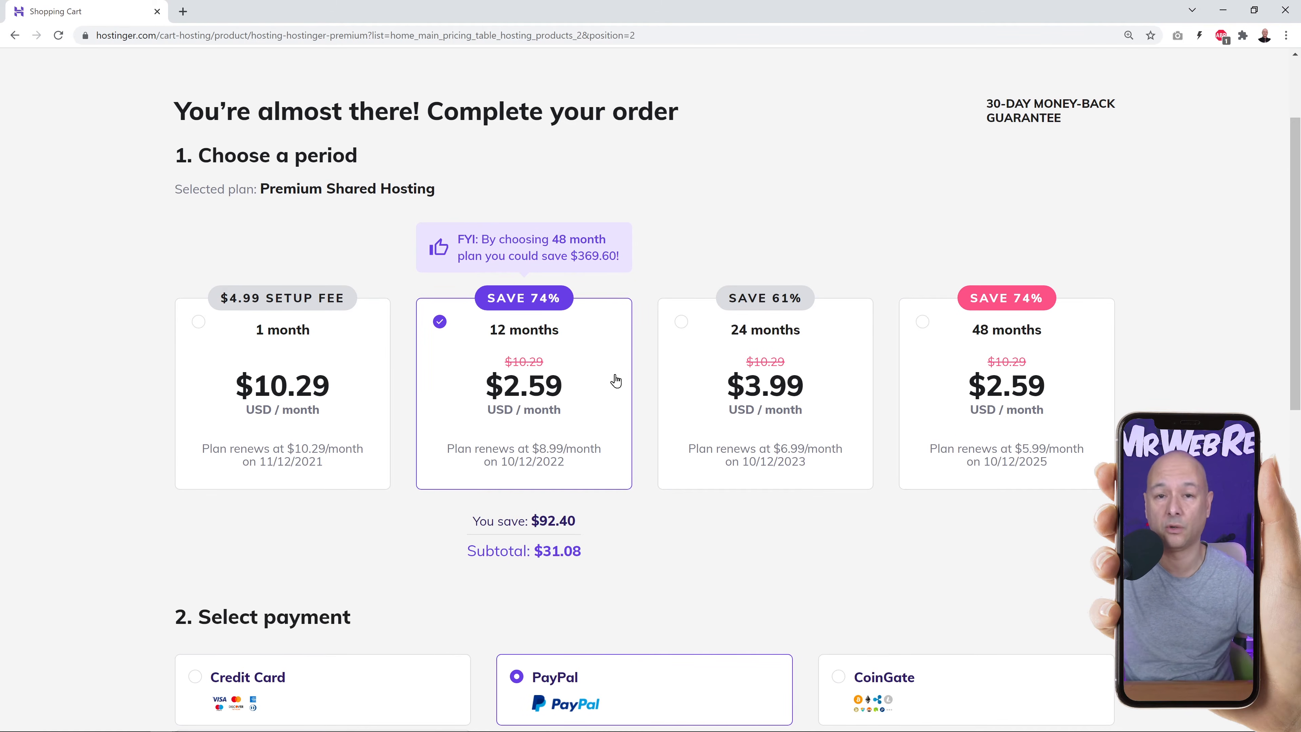
scroll(599, 404, down, 6)
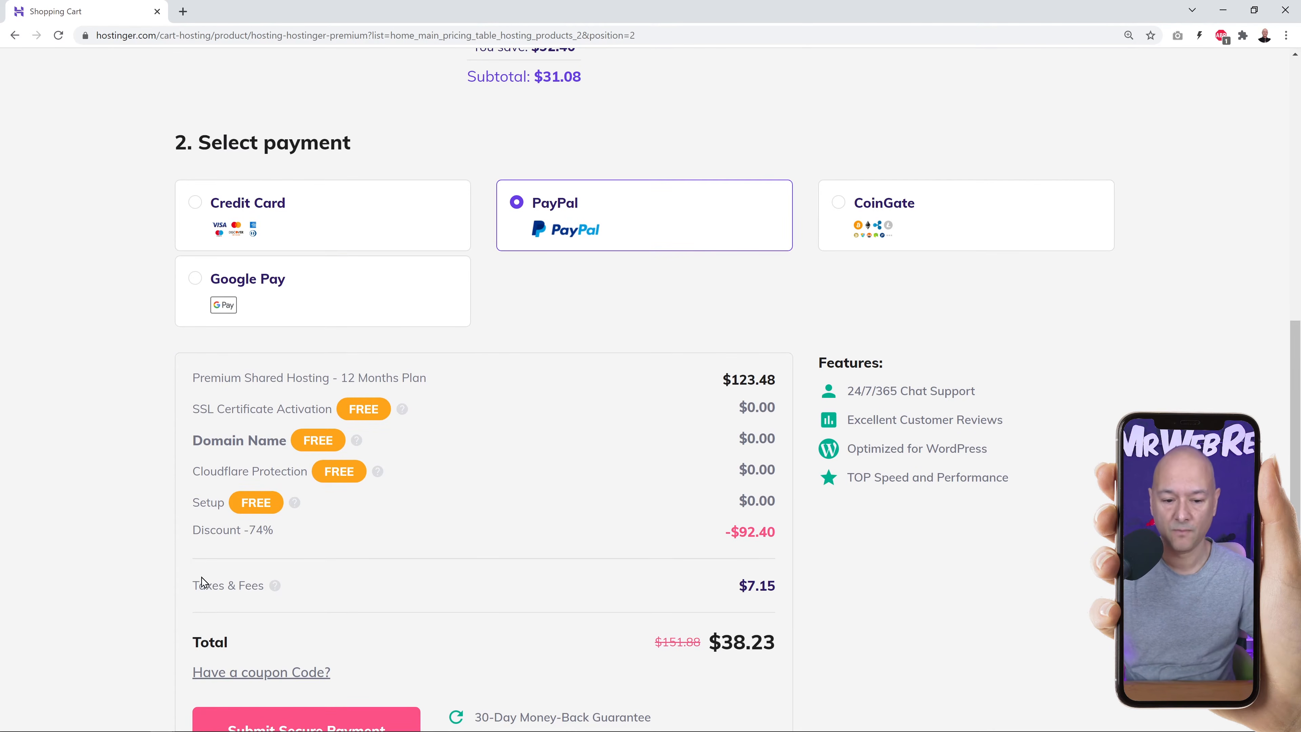
scroll(287, 538, down, 2)
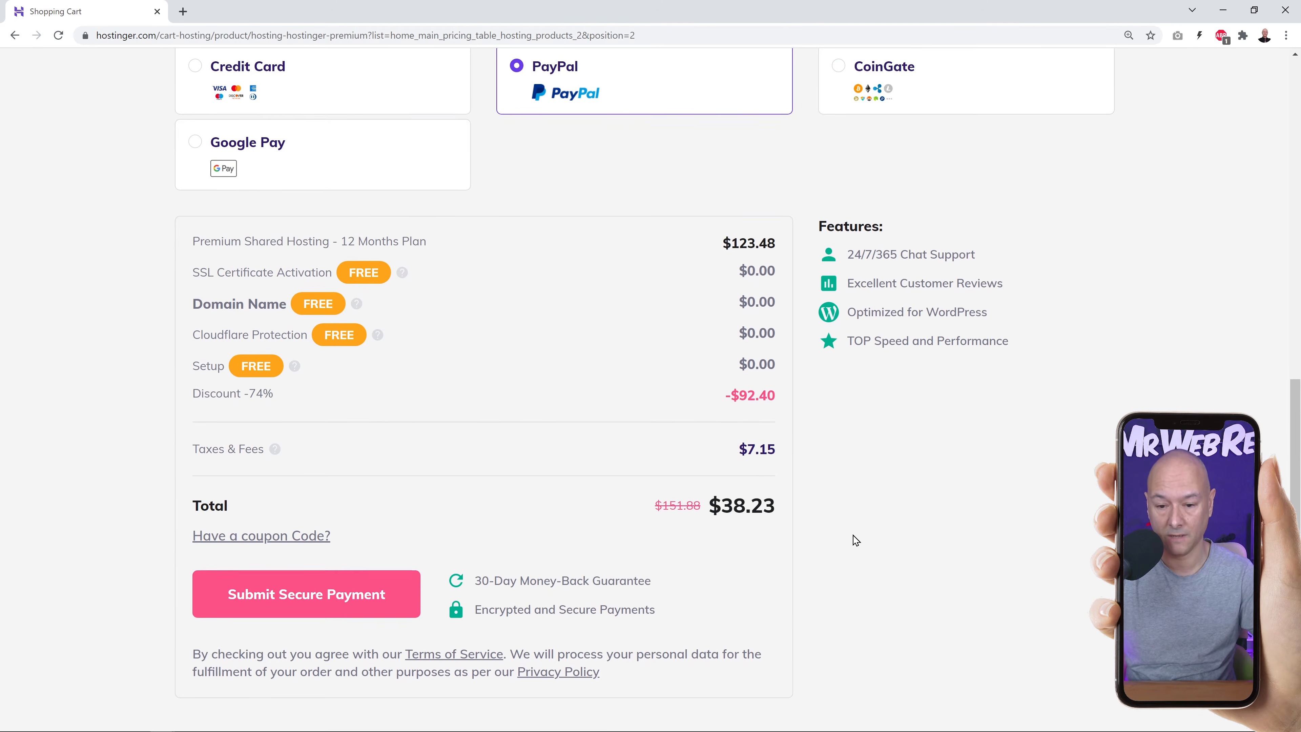
scroll(853, 540, down, 1)
scroll(853, 540, down, 1)
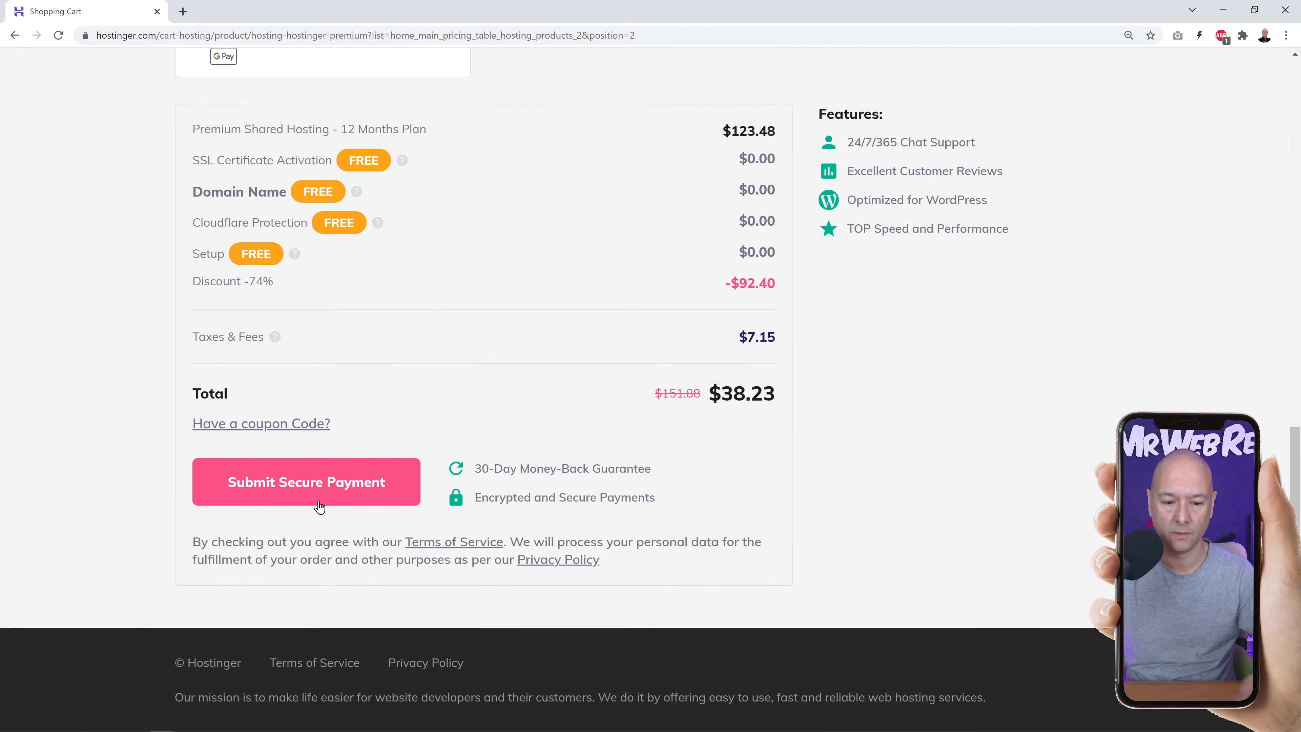
Apply coupon code MRWEBREVIEWS and submit the secure payment.
click(229, 424)
text(MR)
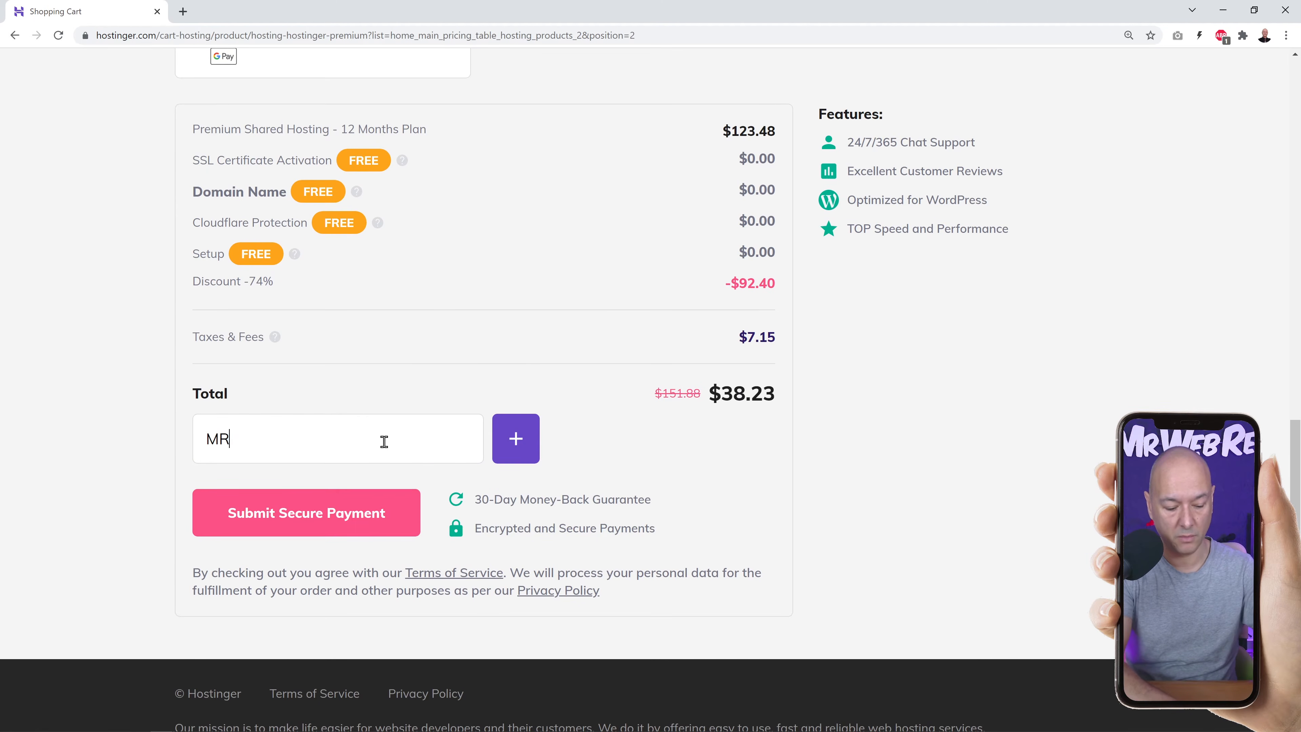
text(WEBREVIEWS)
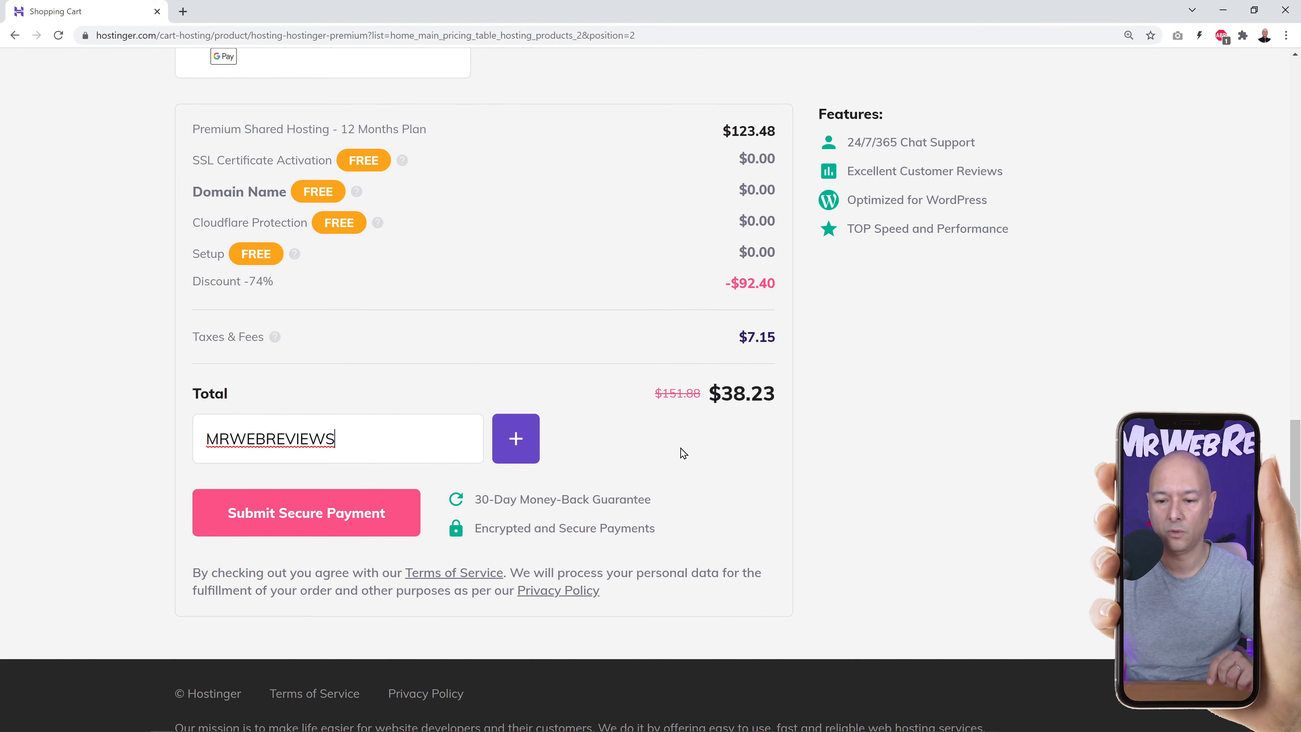
click(523, 451)
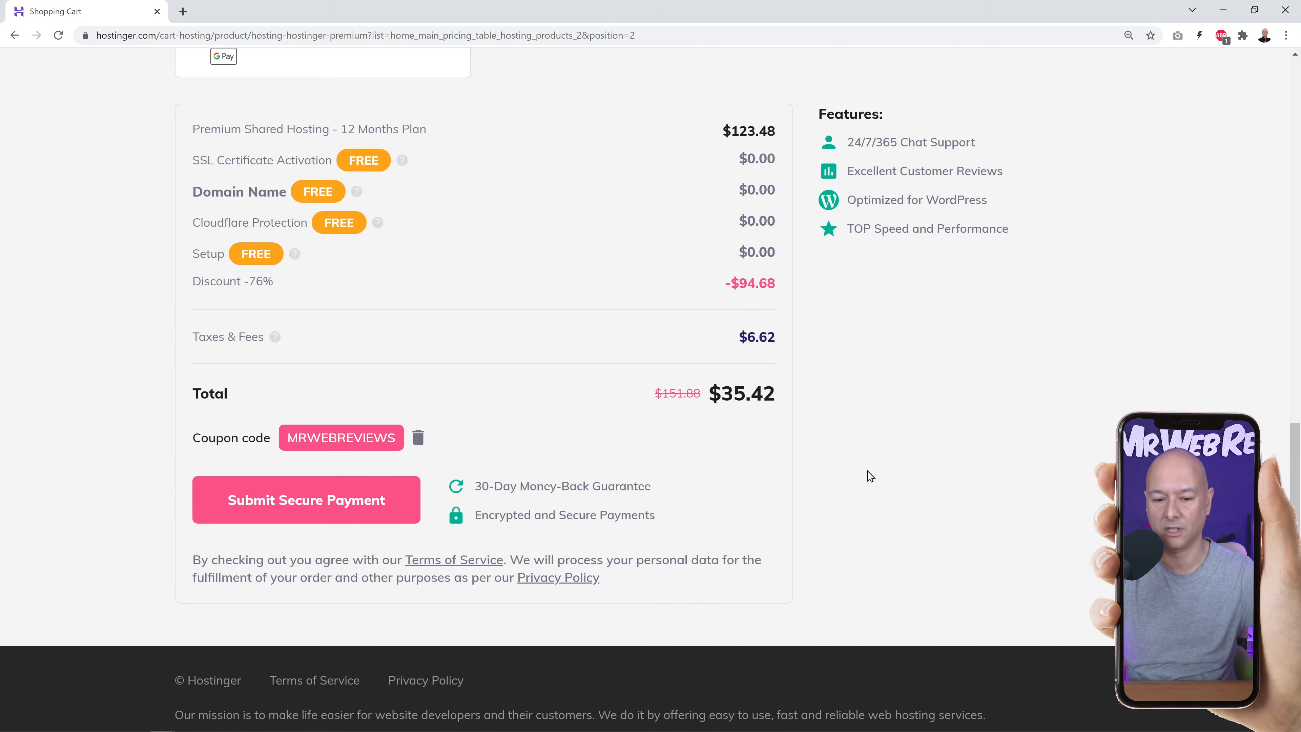
scroll(869, 475, up, 3)
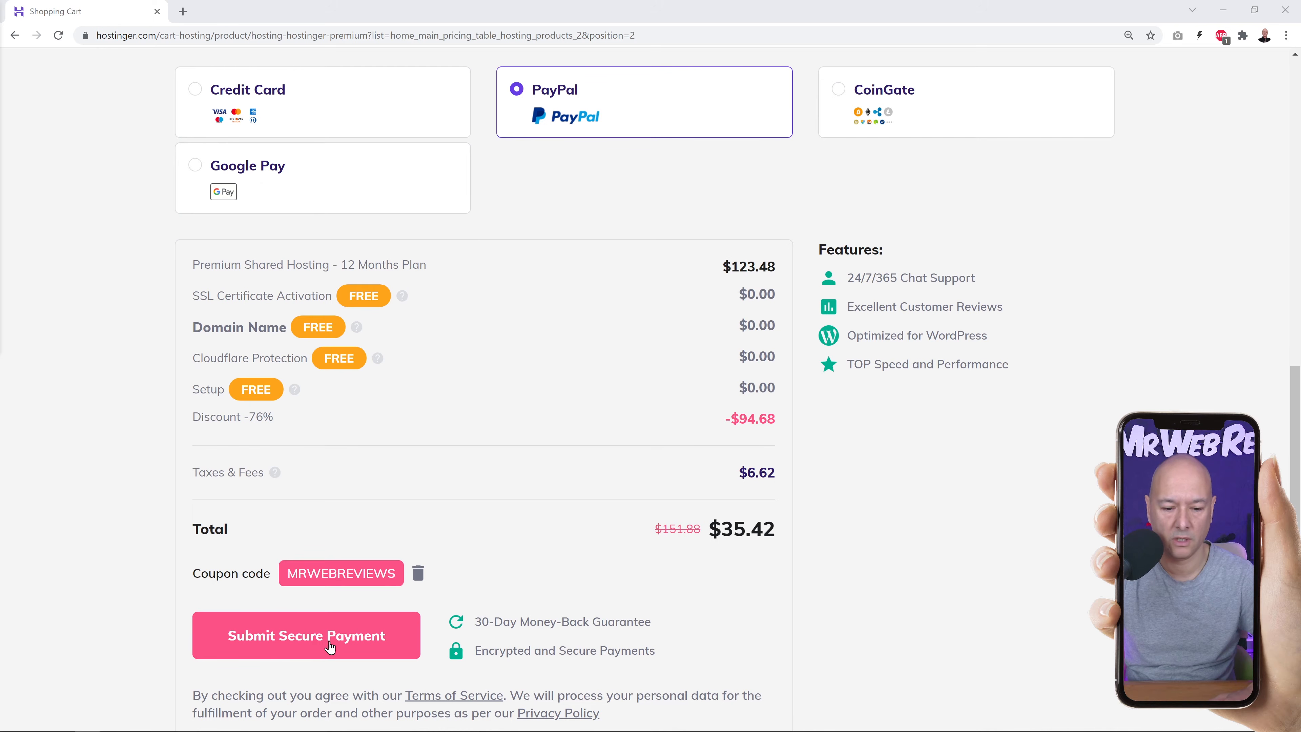
click(320, 654)
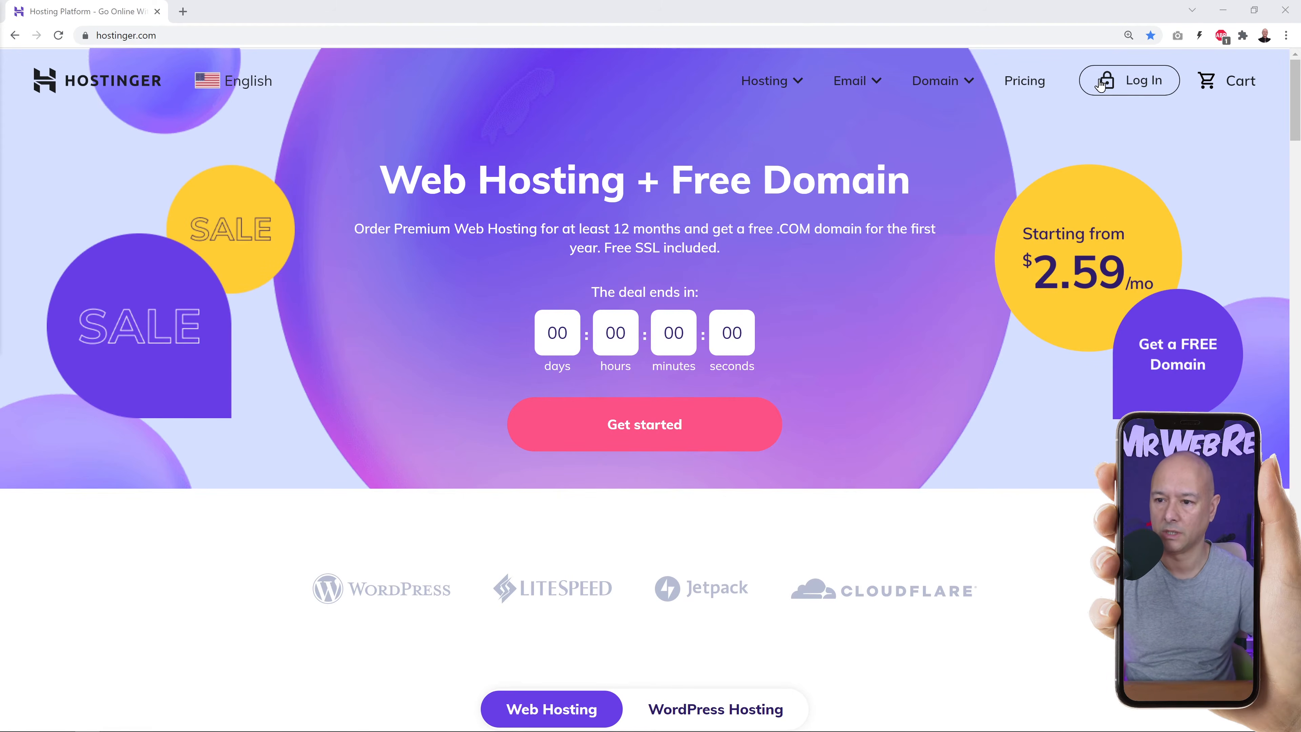
Log in to the Hostinger account with the saved credentials.
click(1127, 84)
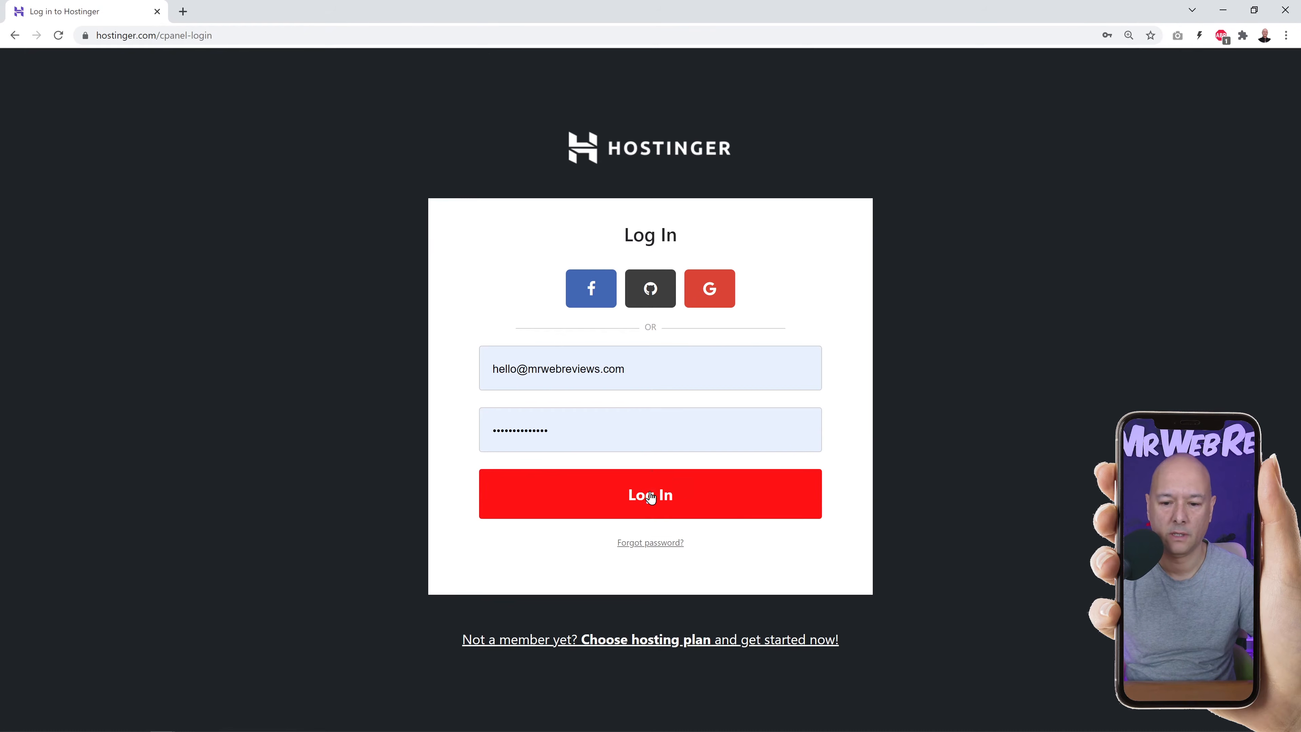
click(679, 505)
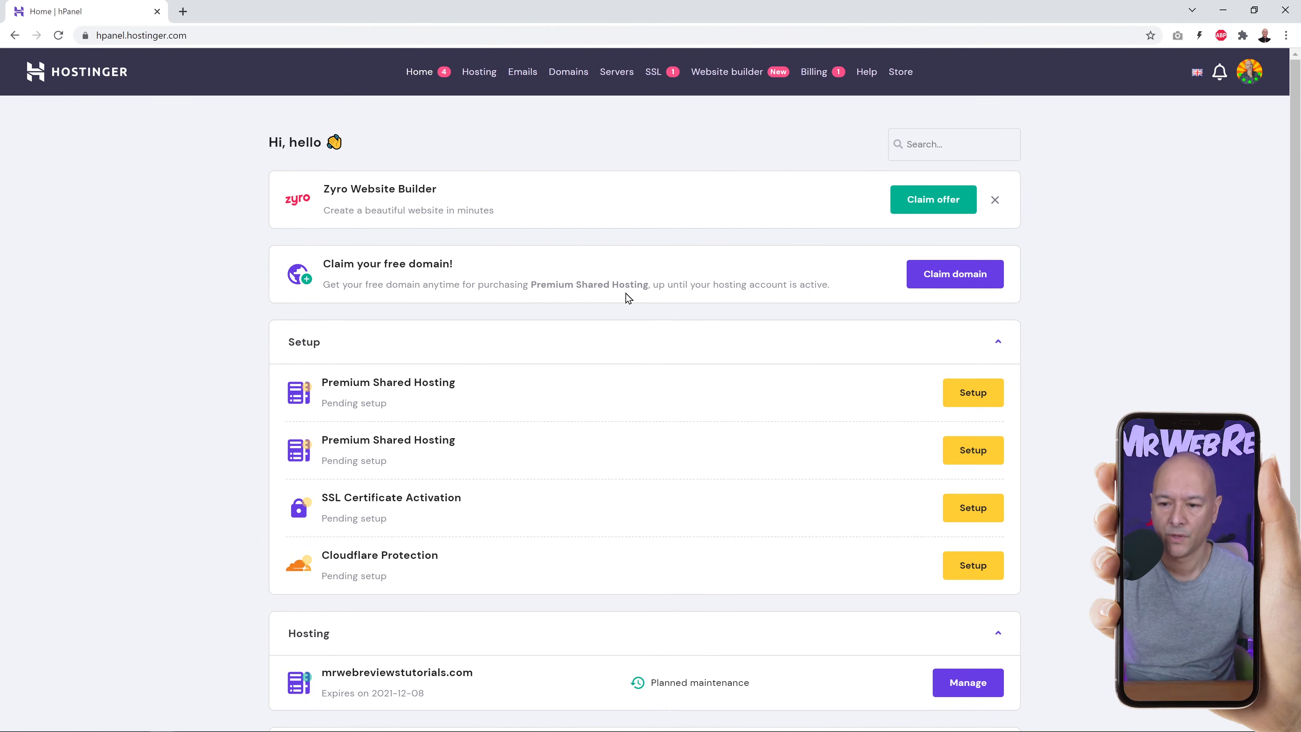
Start the free-domain claim and enter 'yourdomain' as the domain name.
click(951, 285)
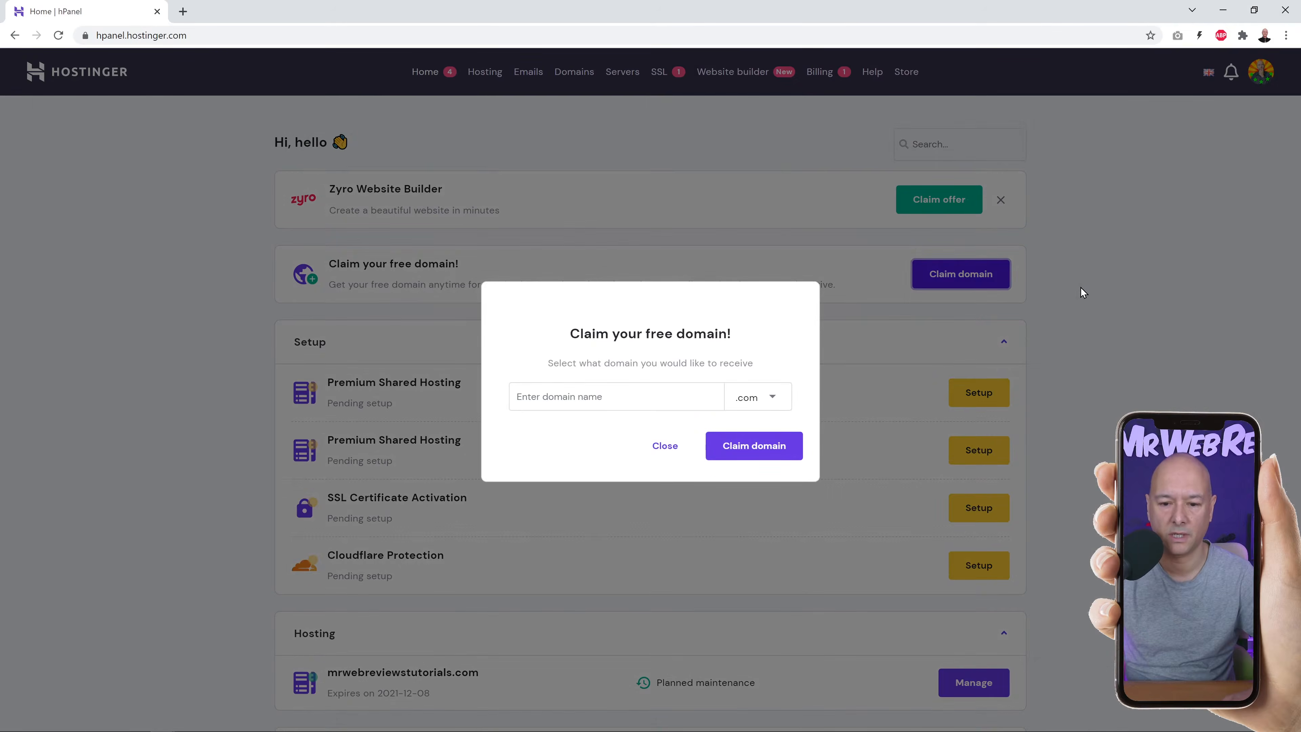
click(564, 408)
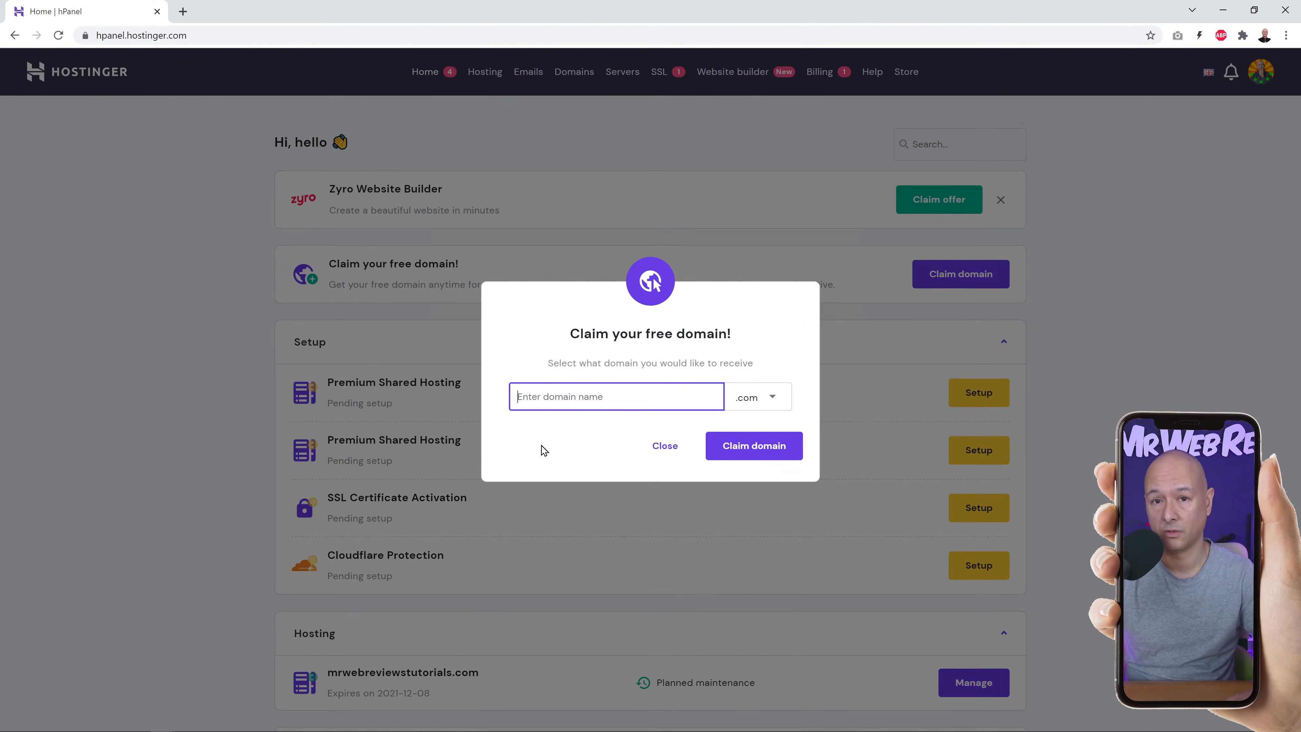
text(your)
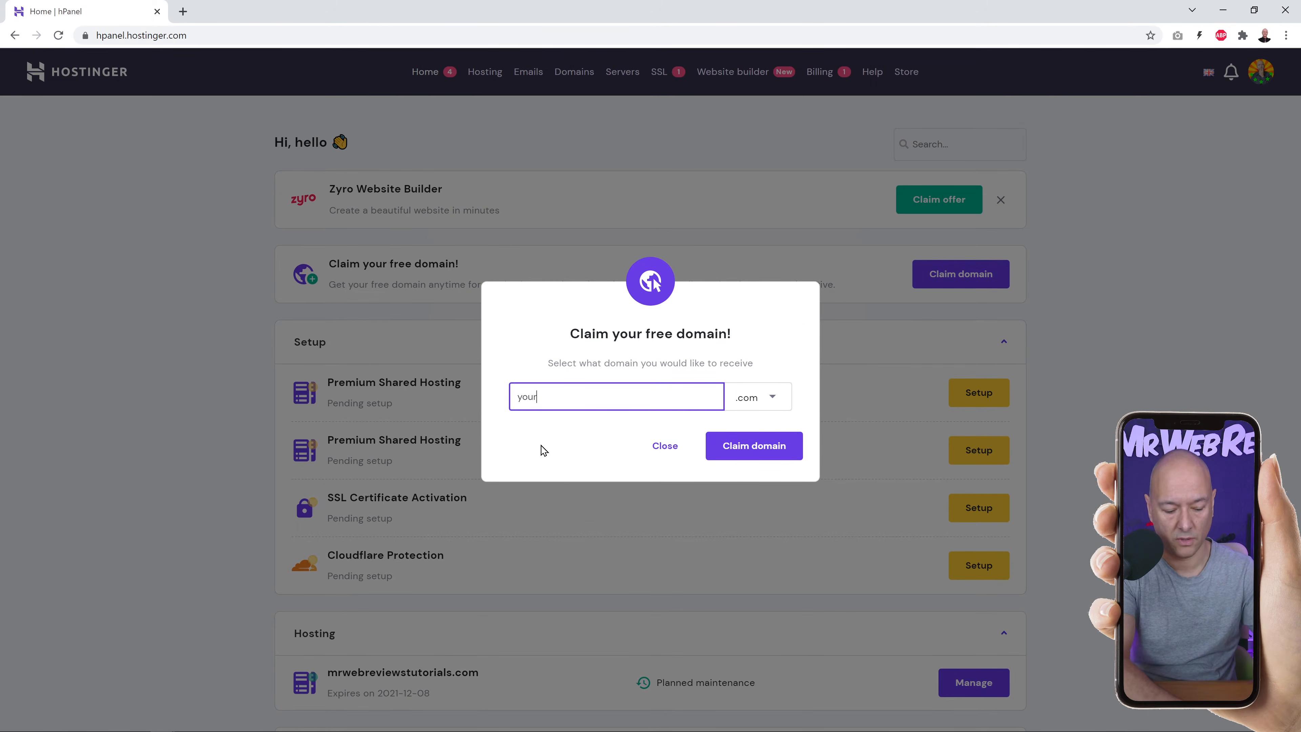
text(domain)
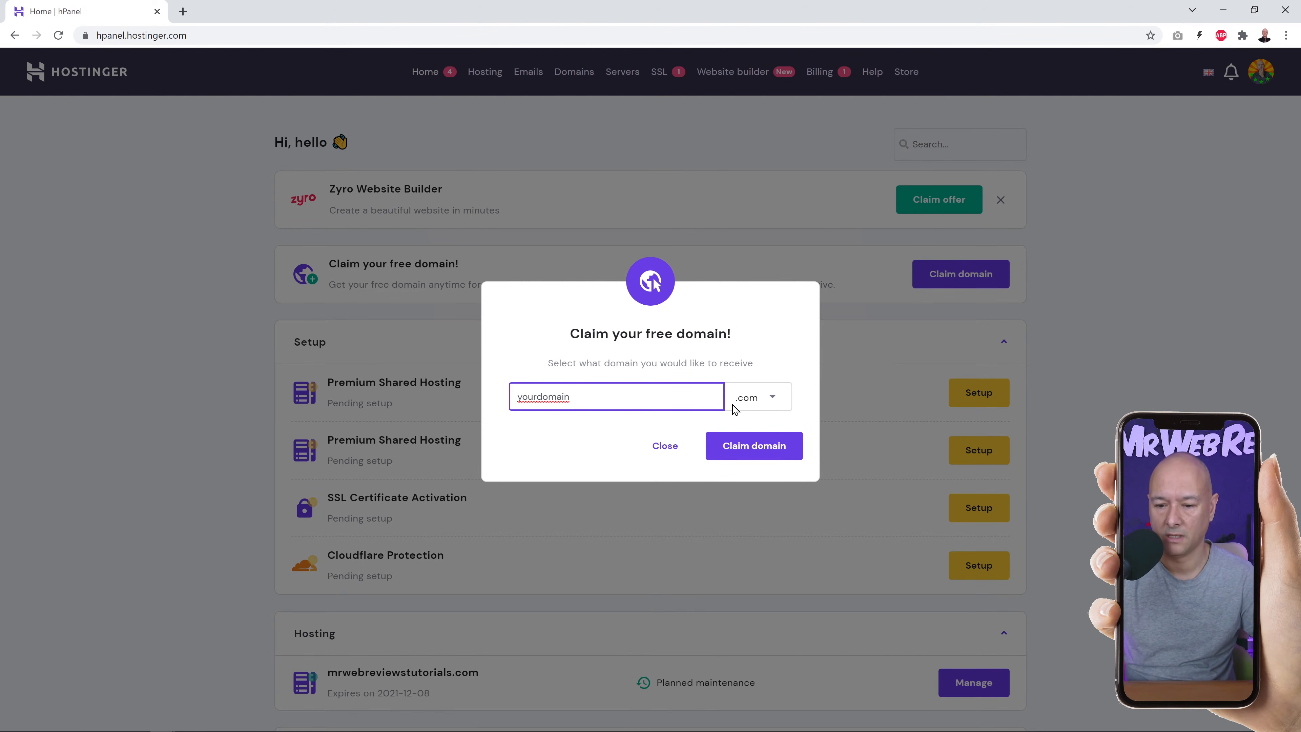
Browse domain extensions, keep .com, then close the offer without claiming.
click(771, 401)
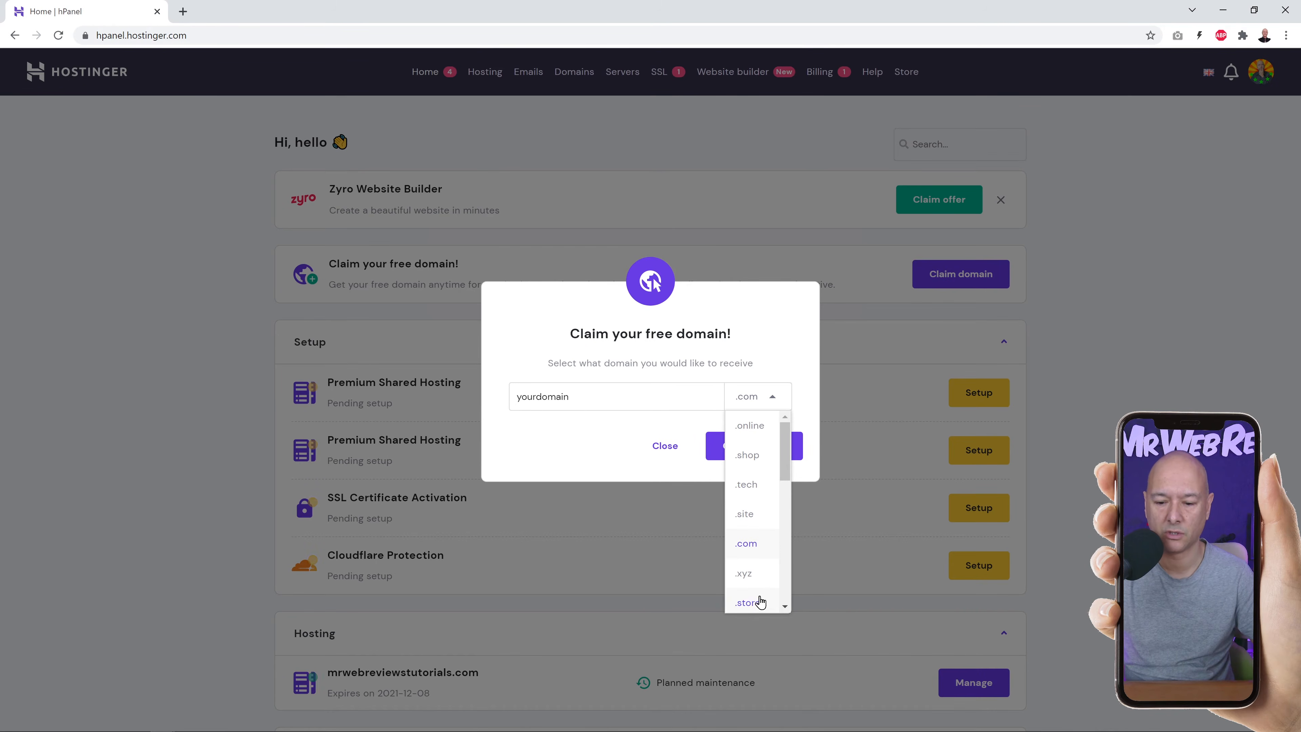
scroll(759, 512, down, 3)
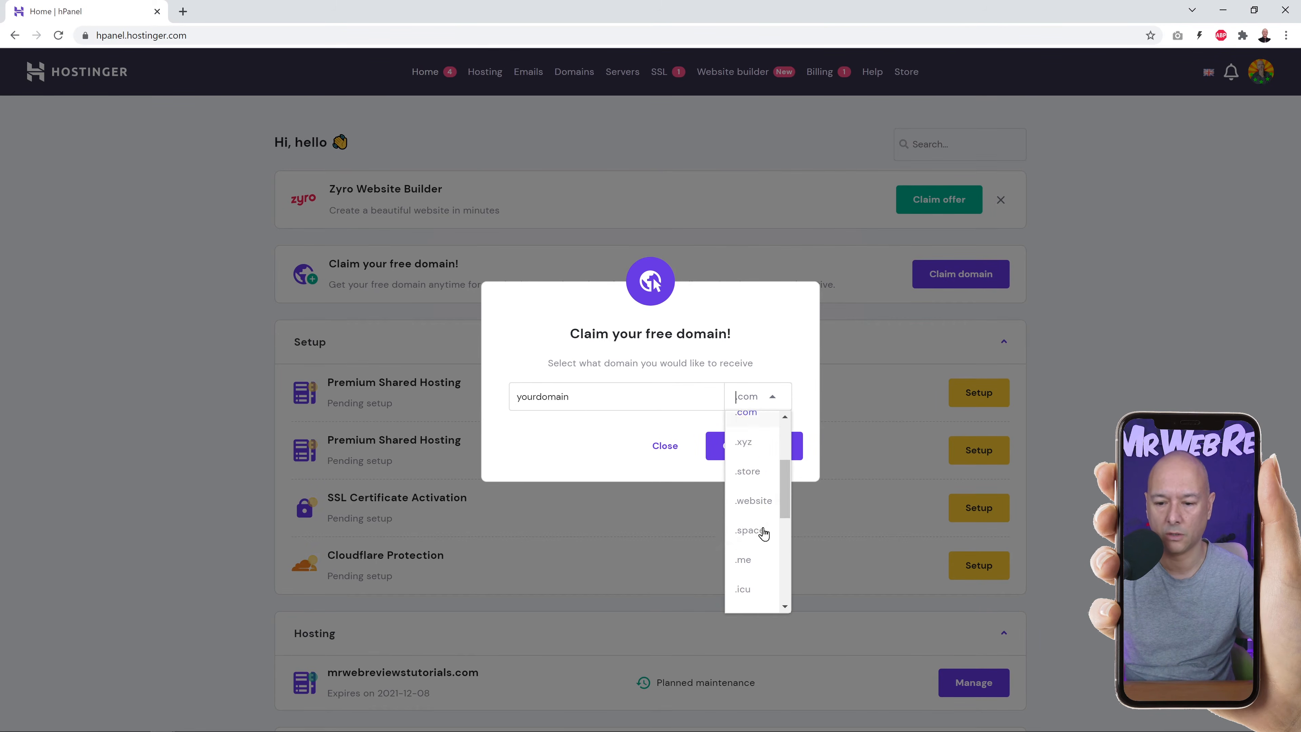
scroll(762, 542, down, 3)
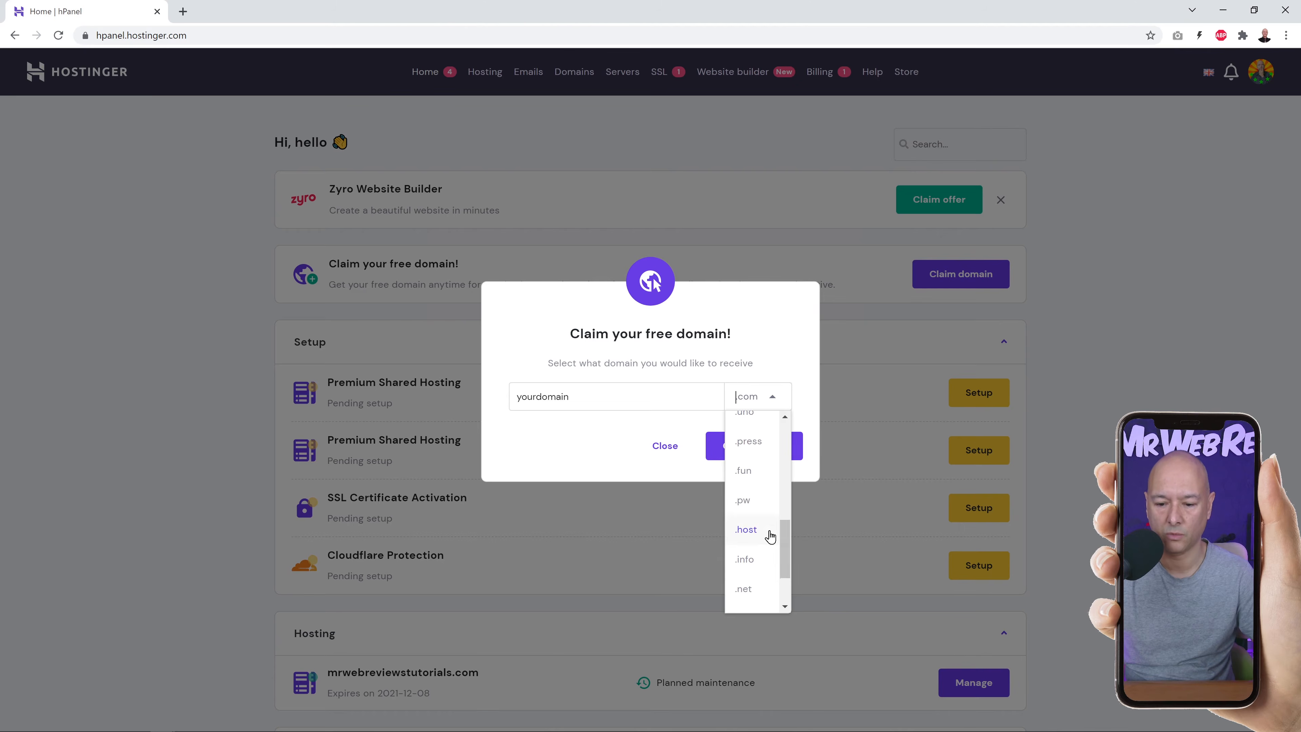
scroll(768, 543, down, 1)
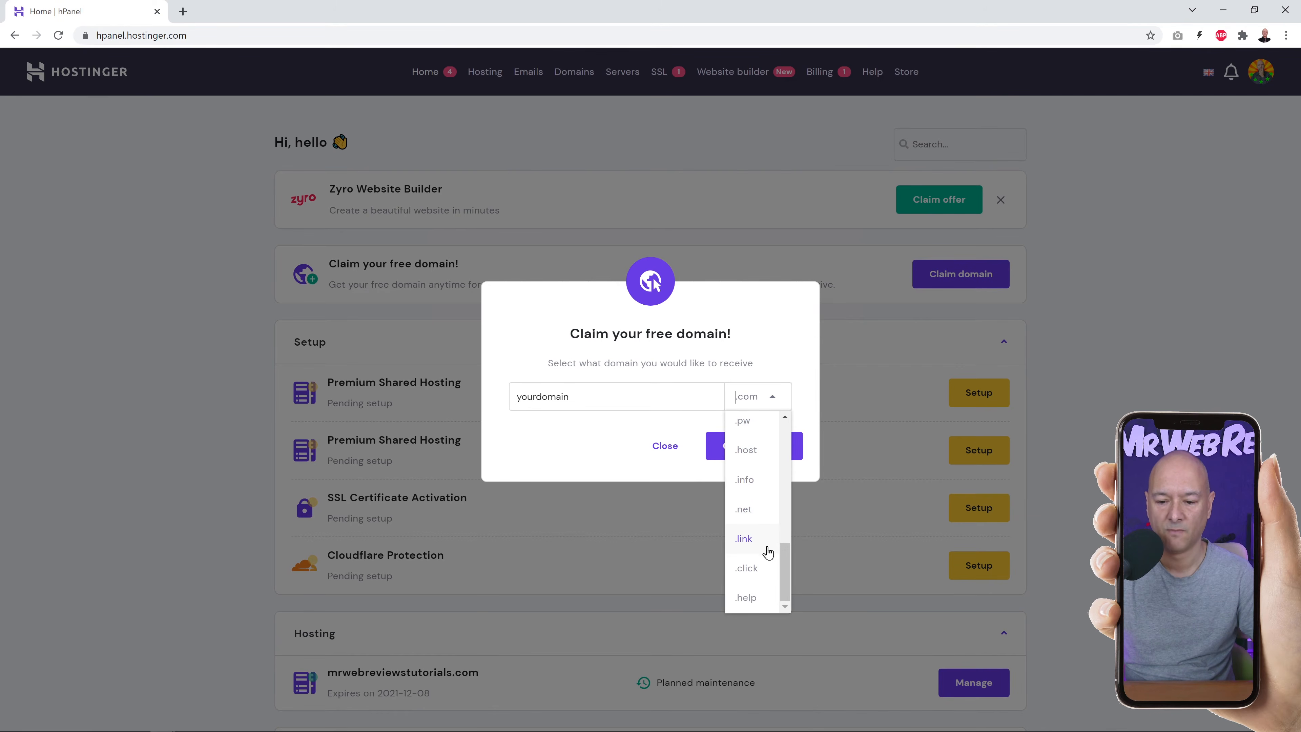
scroll(764, 548, up, 7)
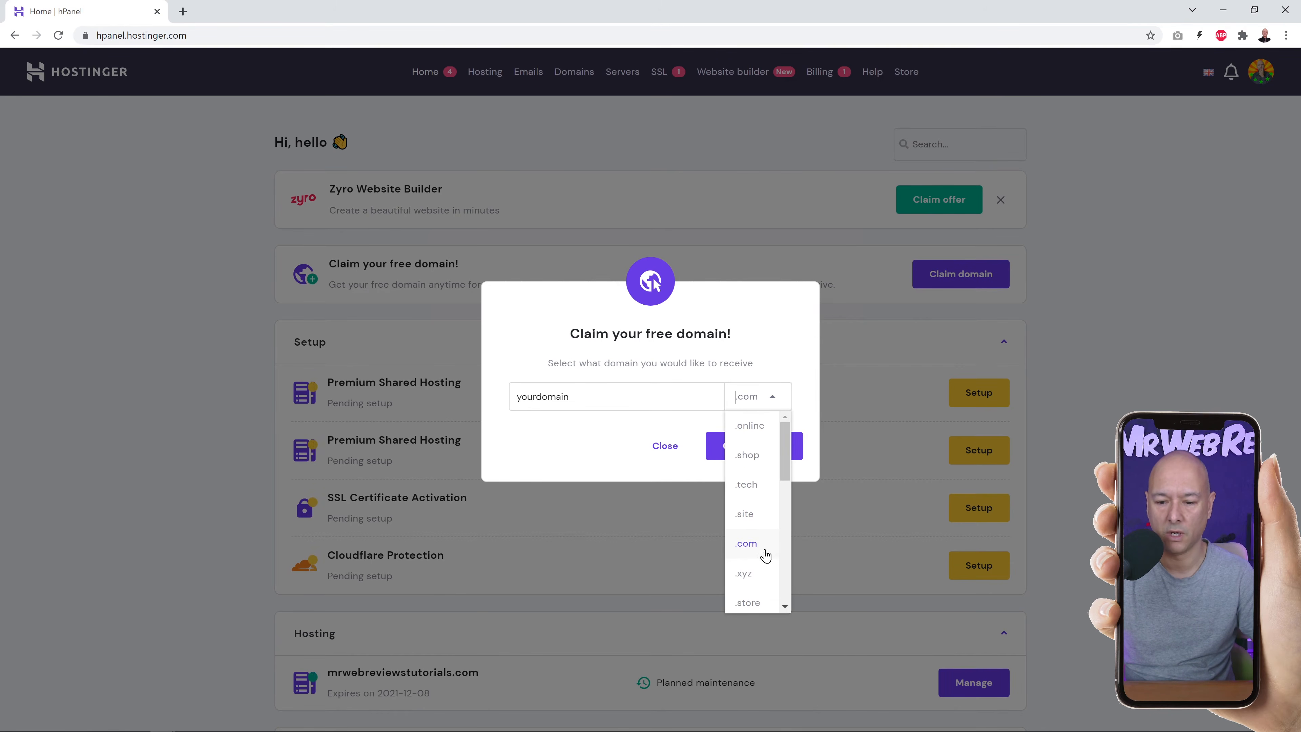
click(793, 368)
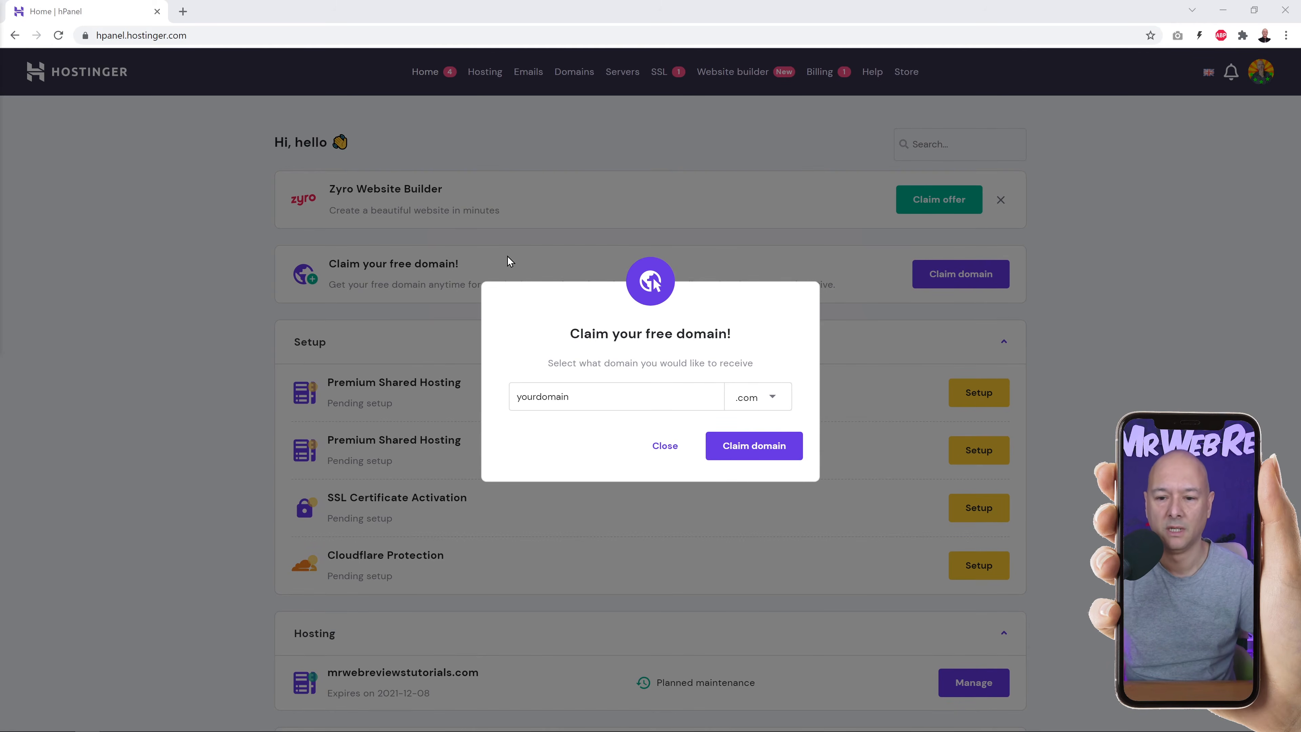
click(187, 323)
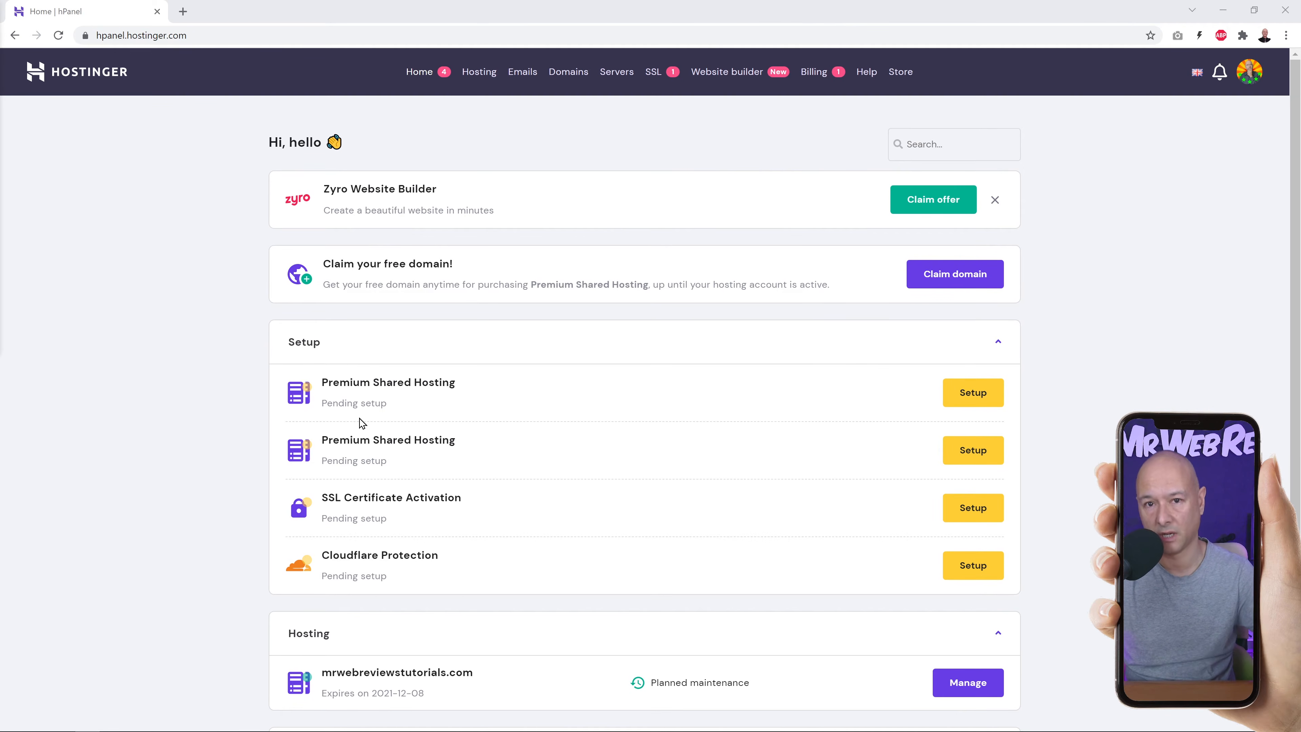
Begin setup of the first Premium Shared Hosting plan, skipping the website-purpose survey.
click(975, 395)
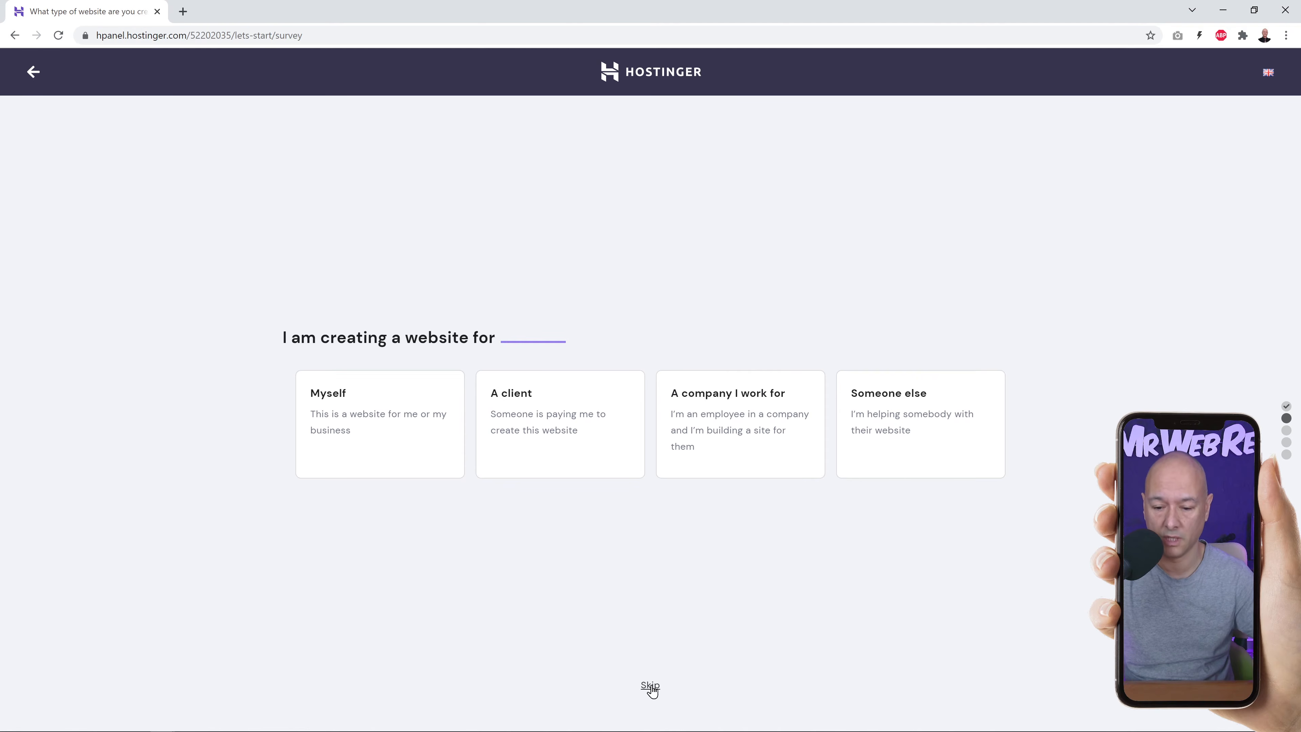
click(650, 686)
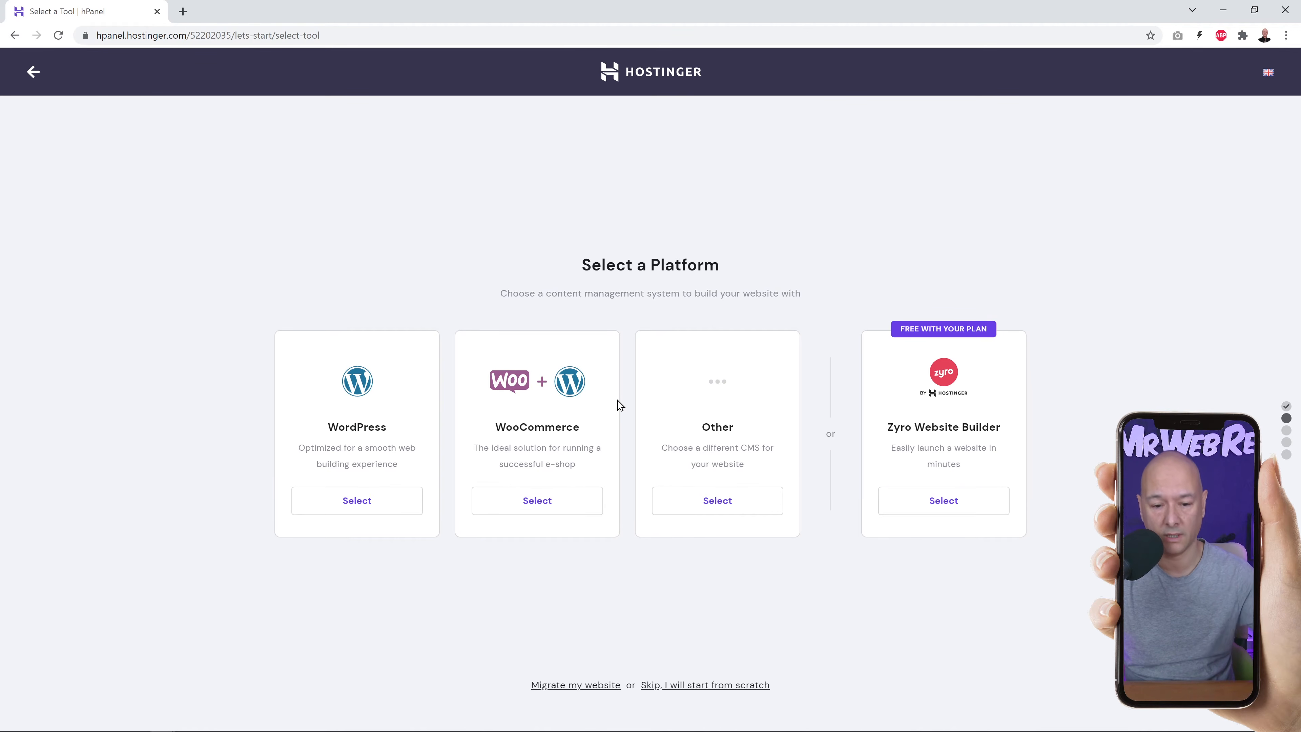
Skip platform selection to start the website from scratch.
click(698, 686)
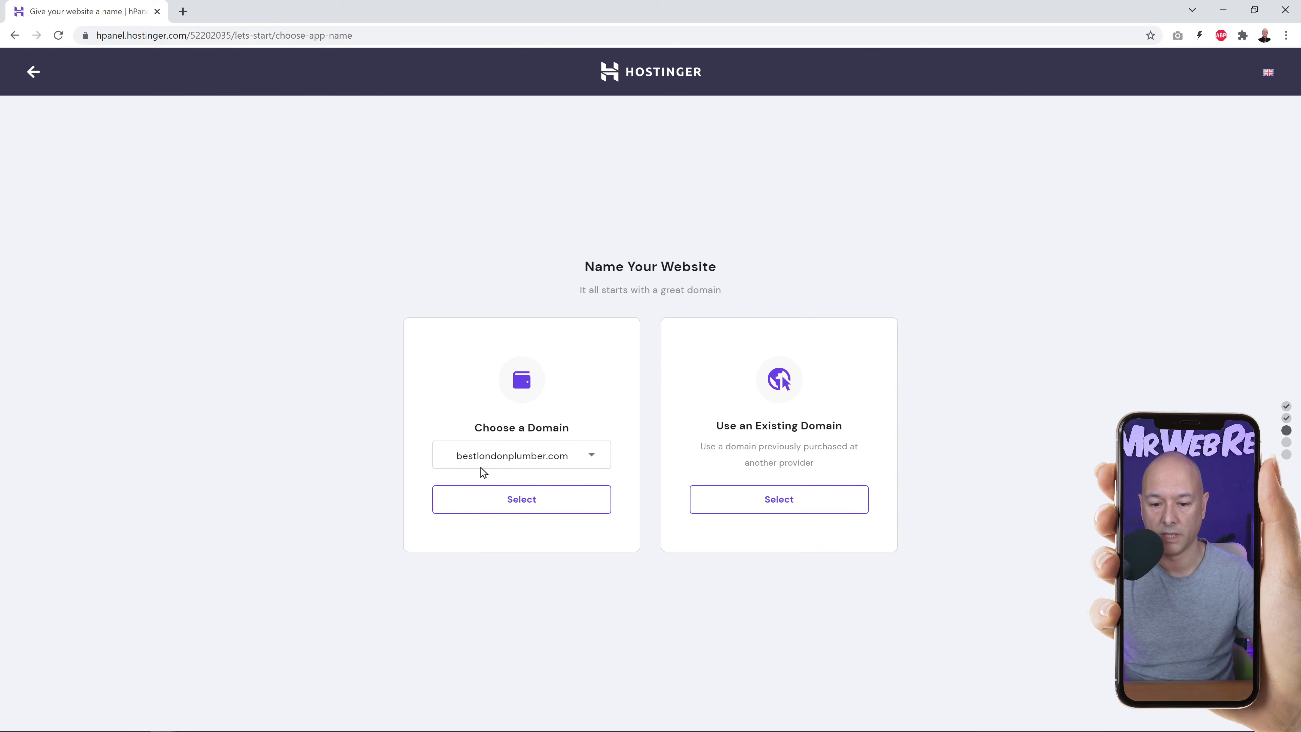
Choose bestlondonplumber.com from the domain list and use it for the website.
click(587, 464)
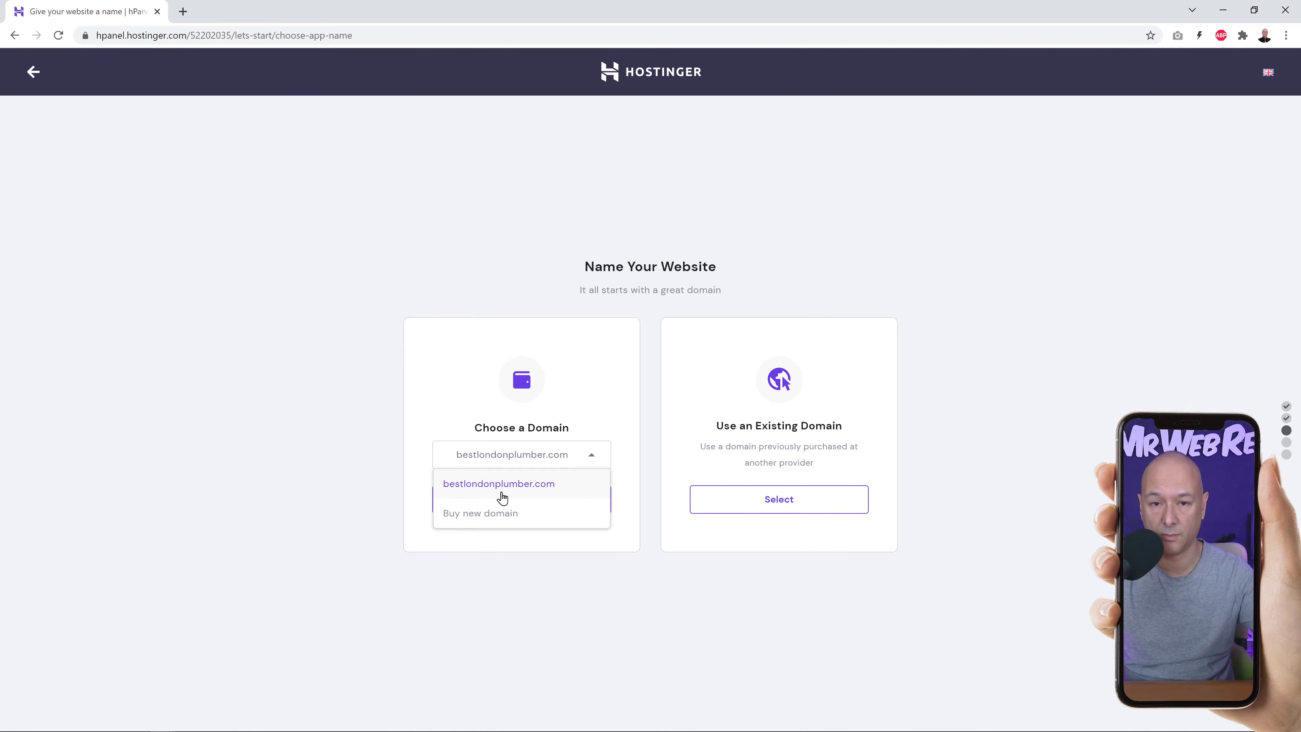
click(591, 458)
click(591, 458)
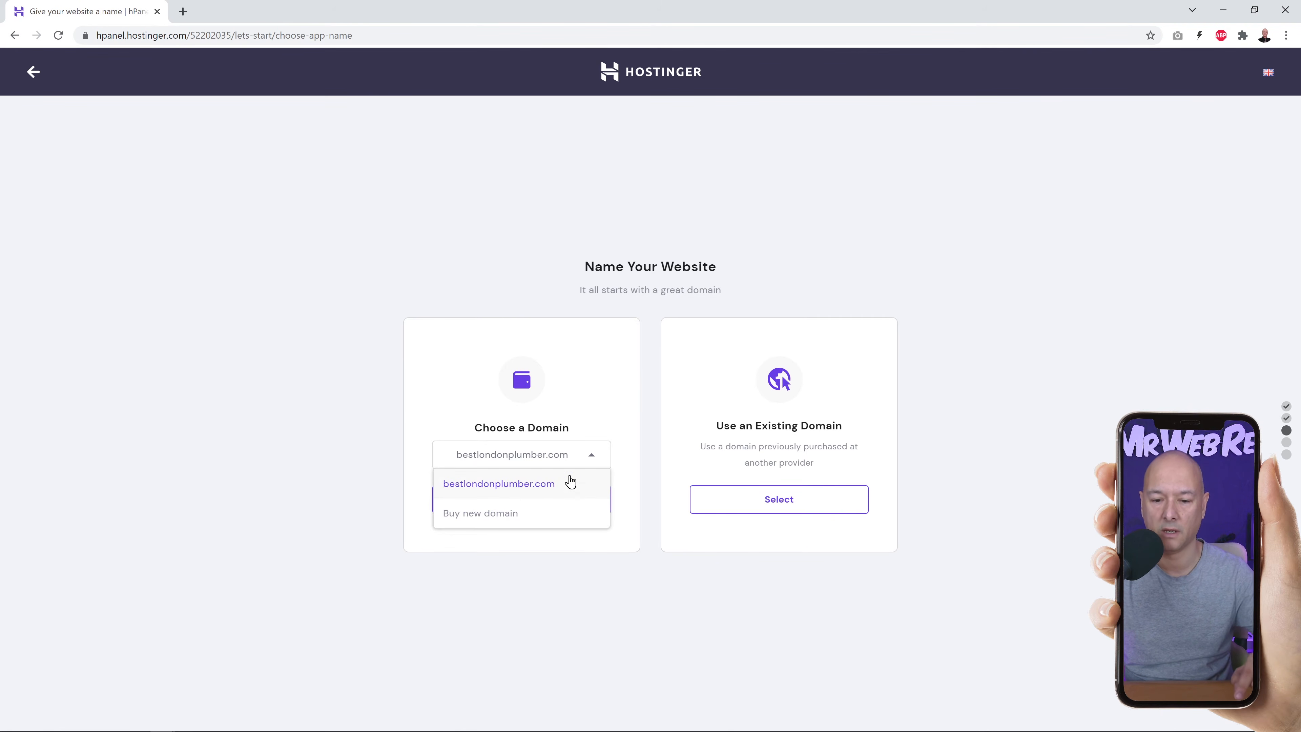
click(623, 422)
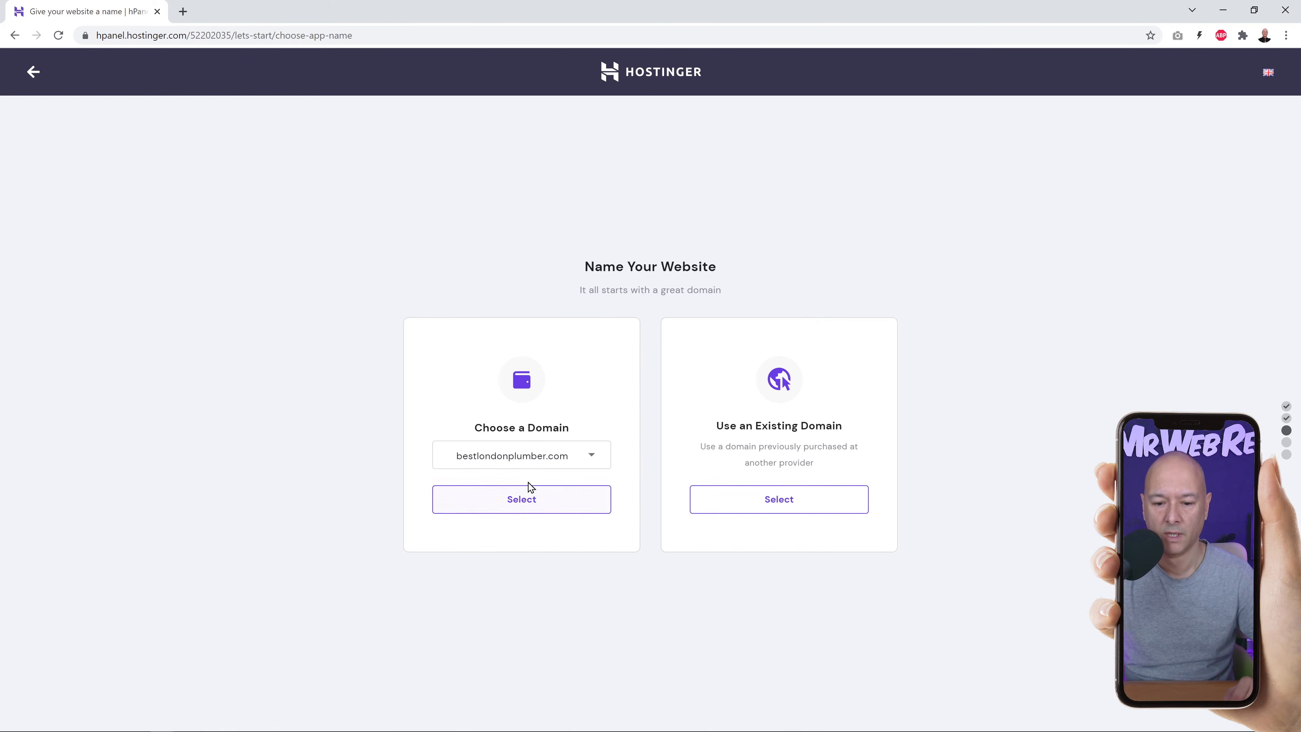
click(529, 505)
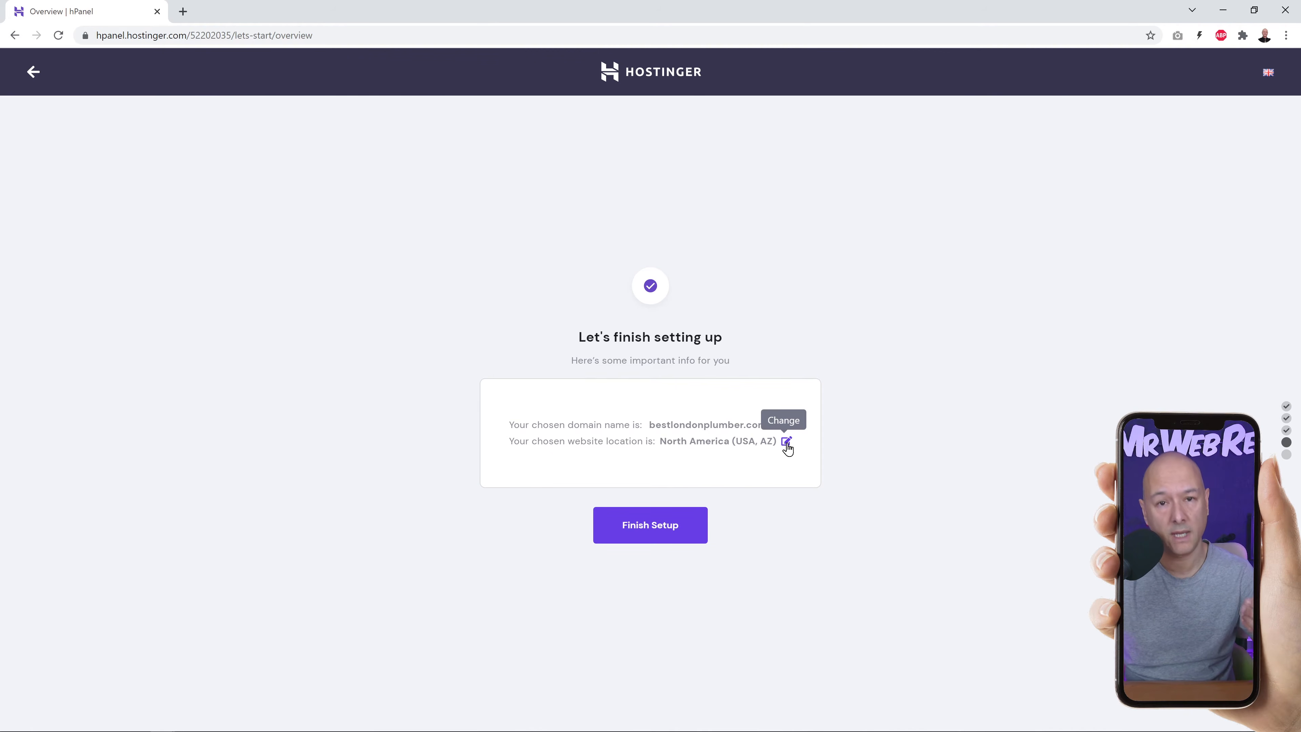
Change the website server location to Europe (United Kingdom).
click(786, 441)
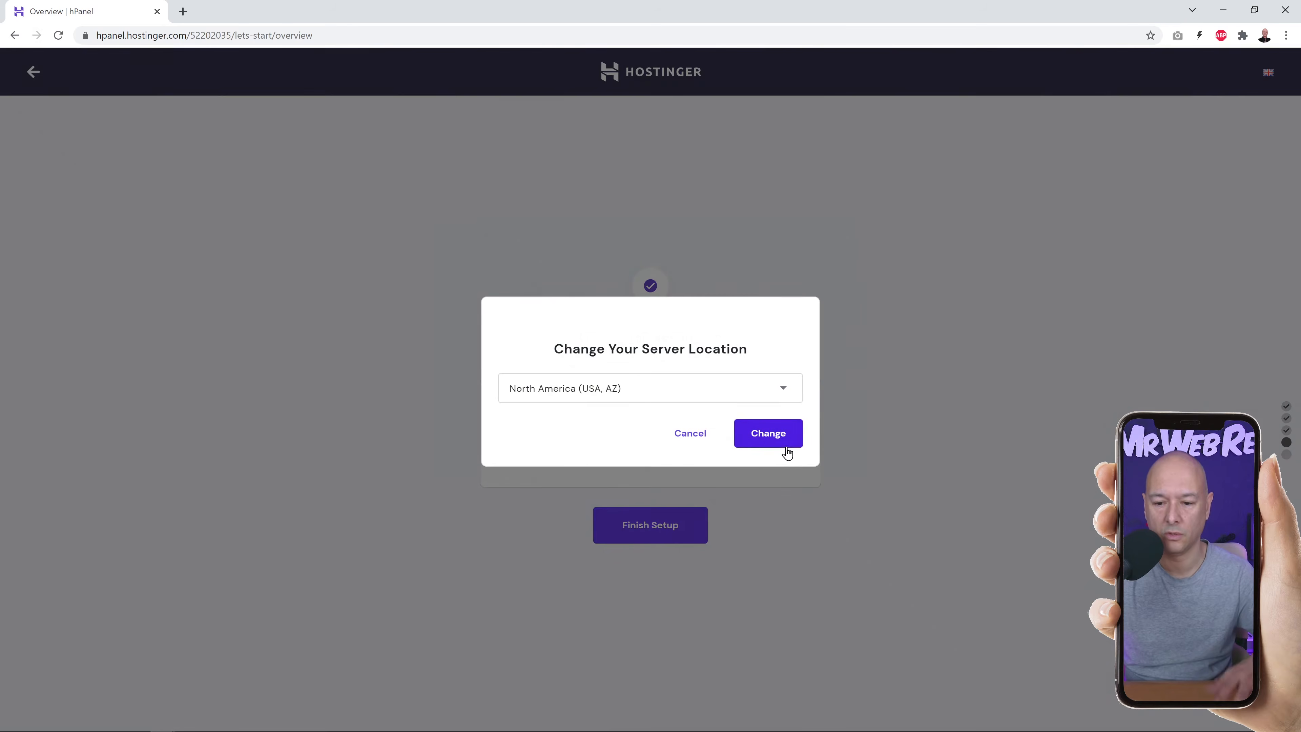
click(782, 391)
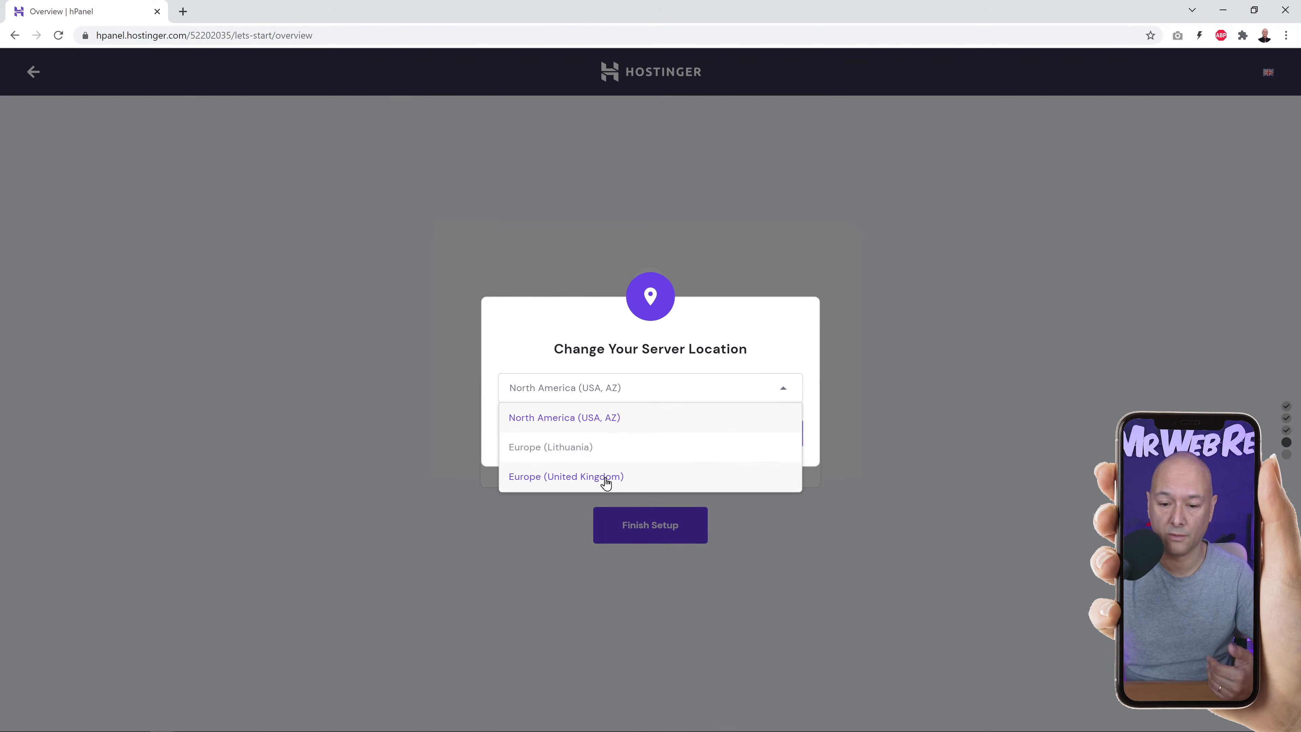
click(618, 480)
click(768, 433)
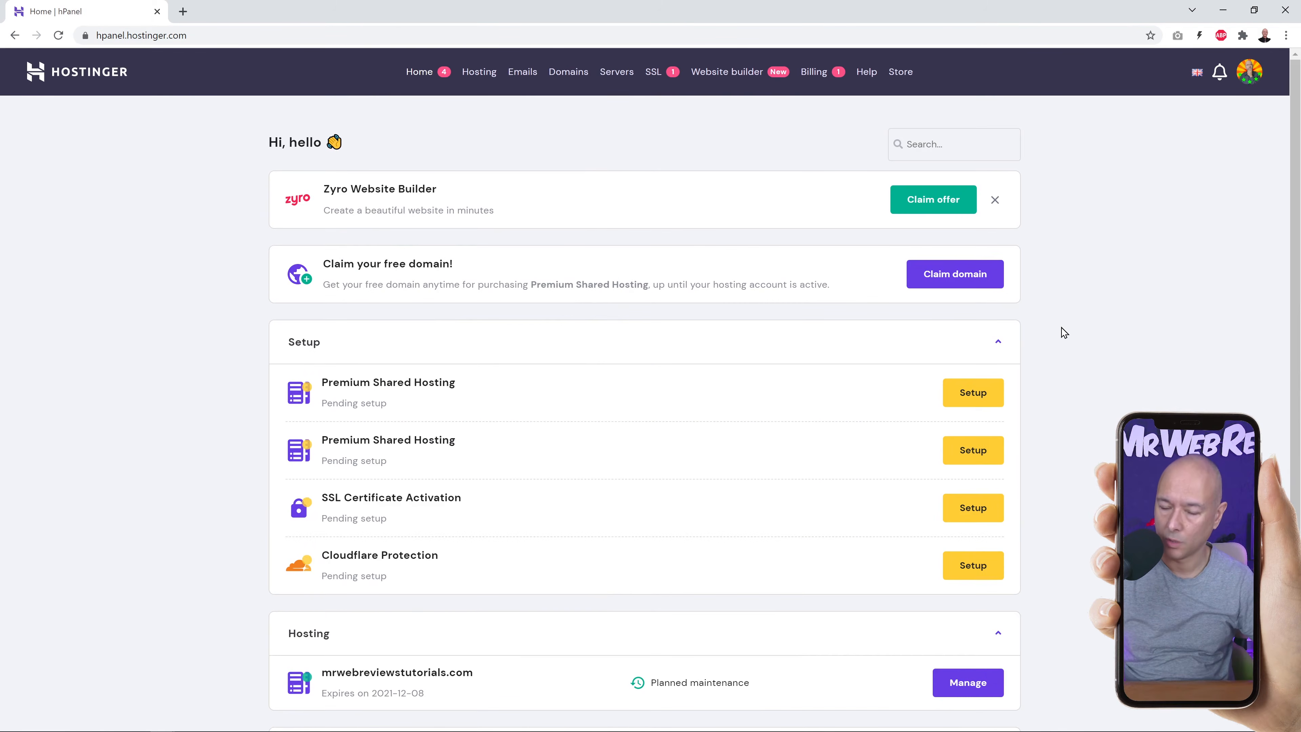
Open the Manage page for the mrwebreviewstutorials.com hosting plan.
scroll(1023, 291, down, 4)
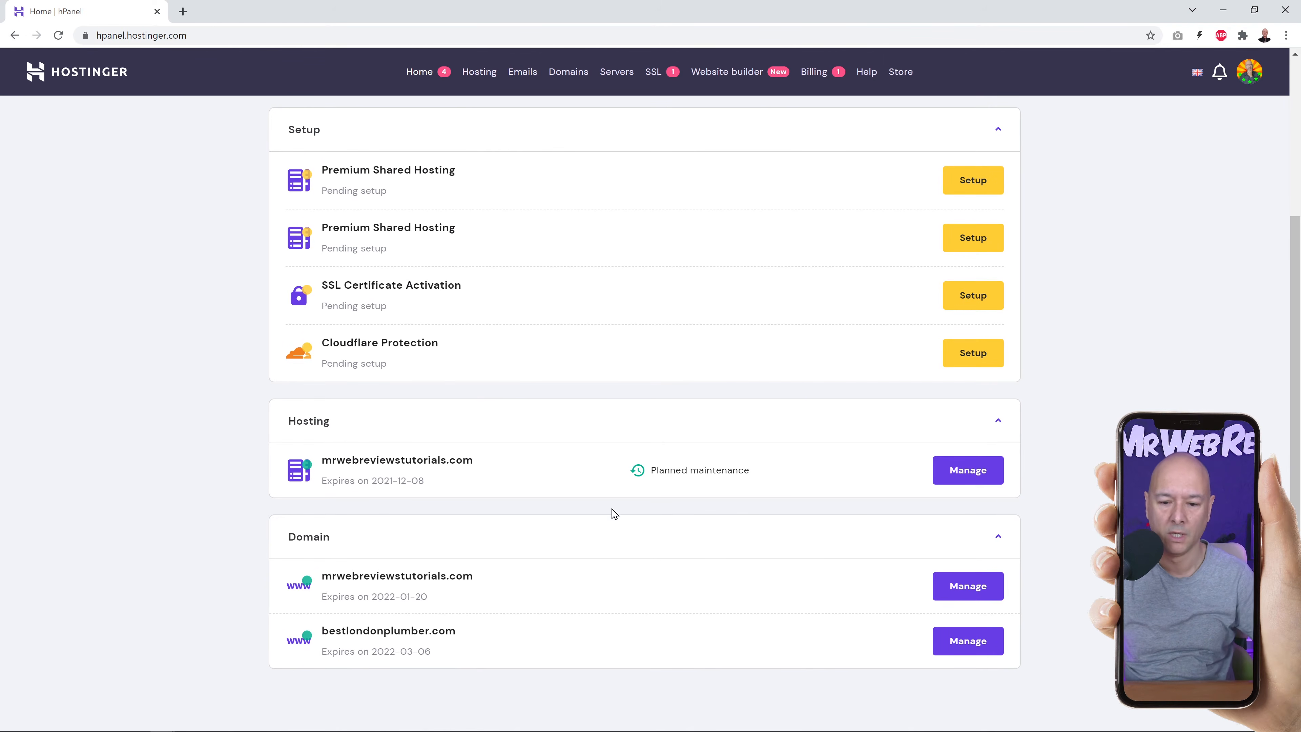
click(992, 487)
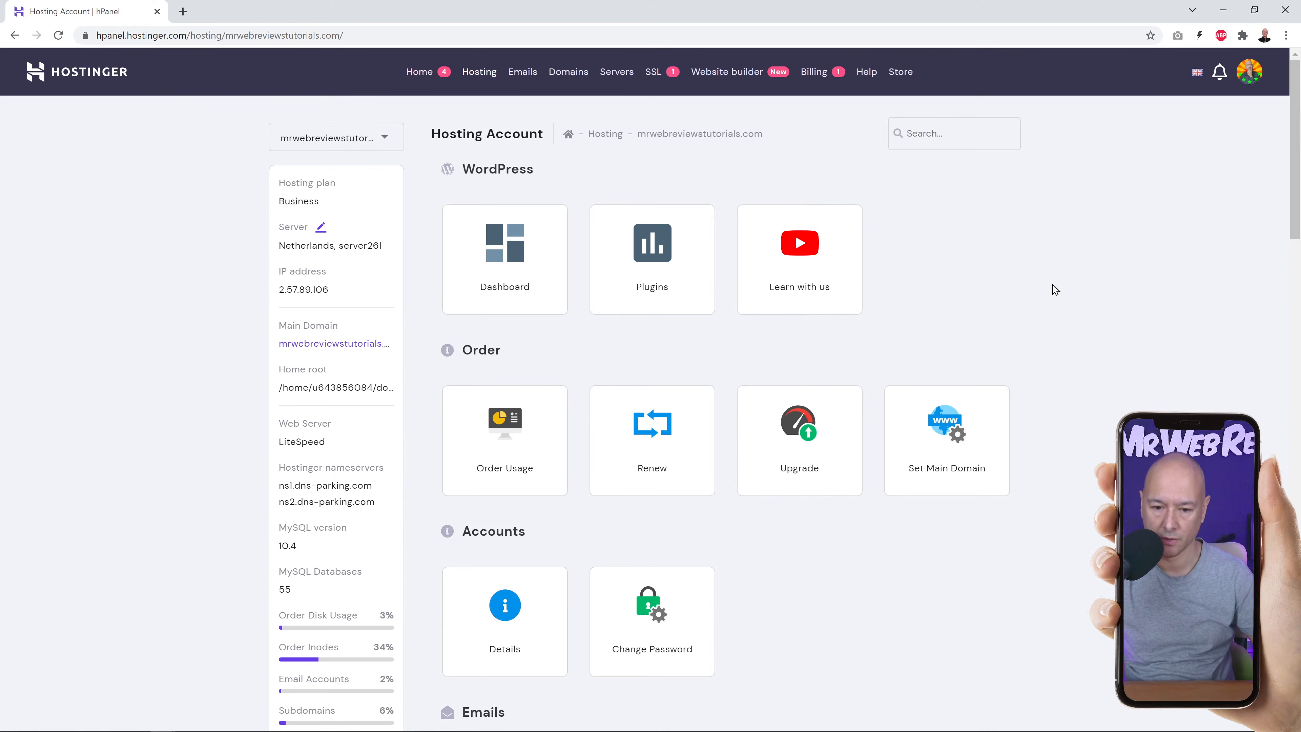
scroll(668, 348, down, 10)
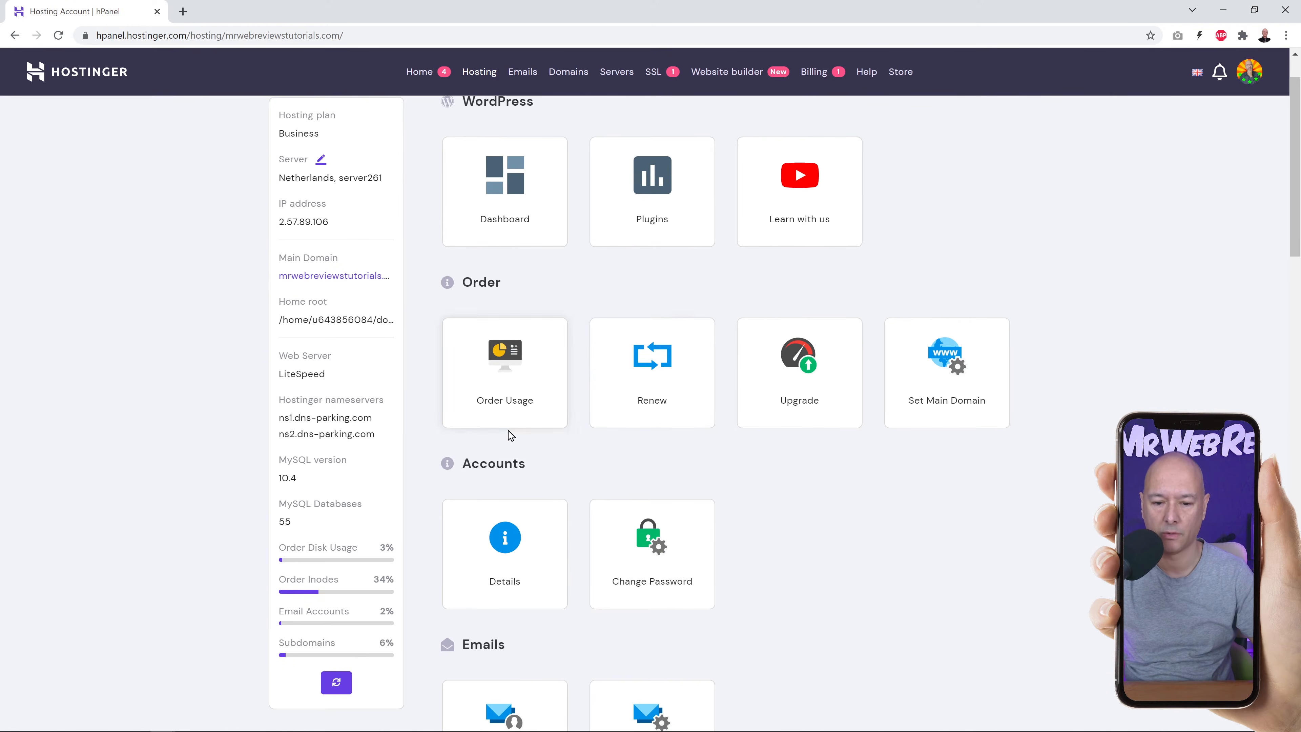
scroll(1115, 331, down, 10)
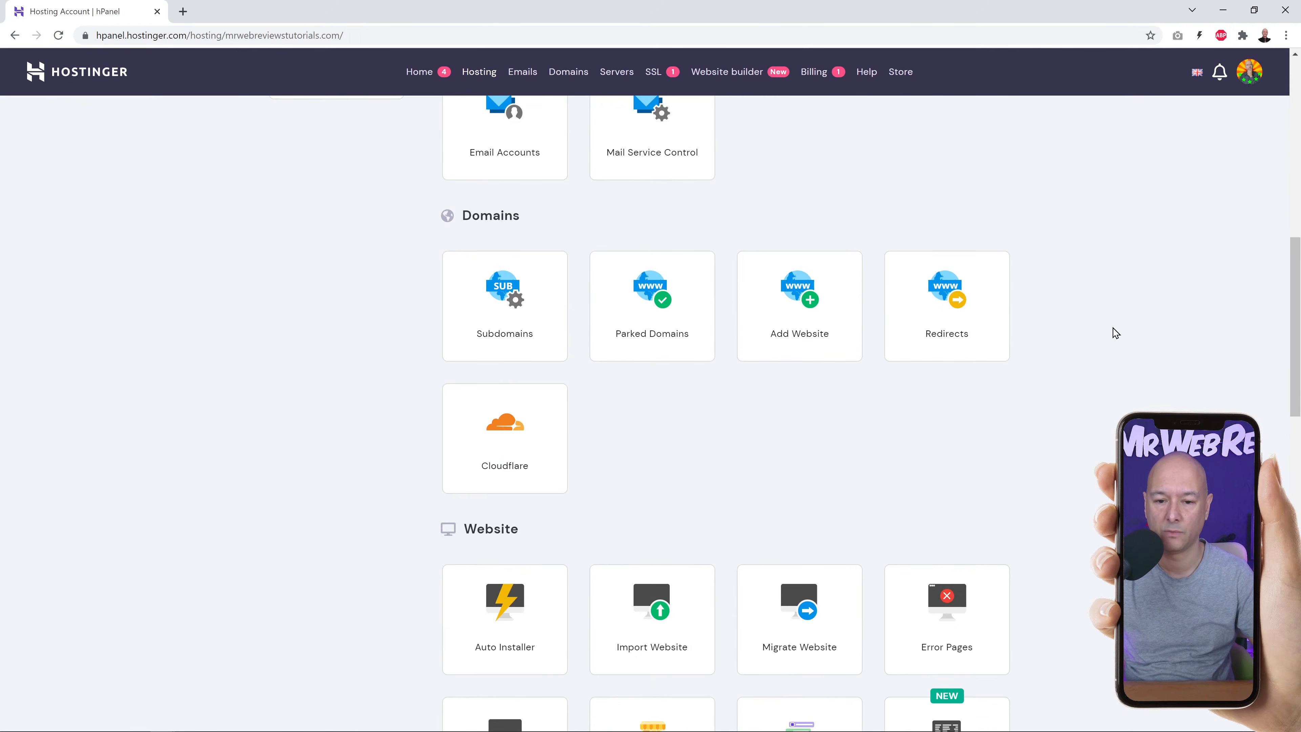
scroll(1082, 324, down, 10)
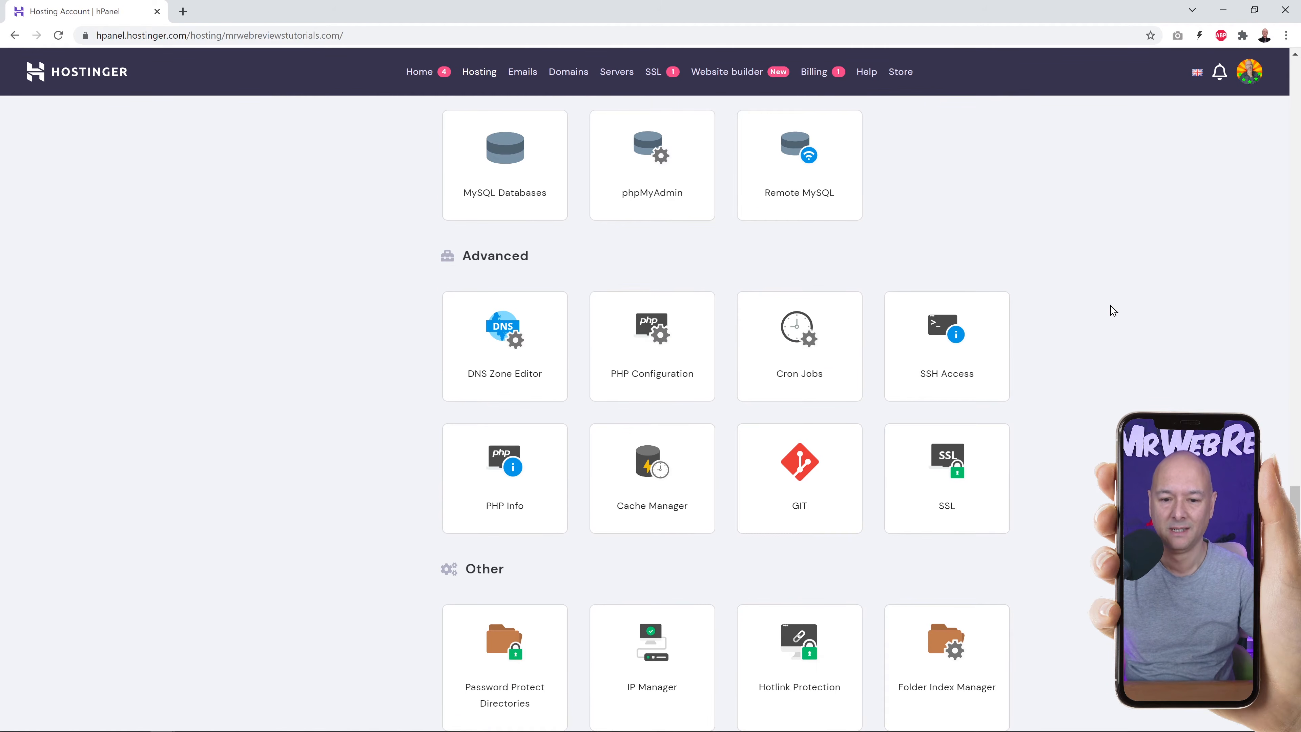
scroll(1114, 310, down, 4)
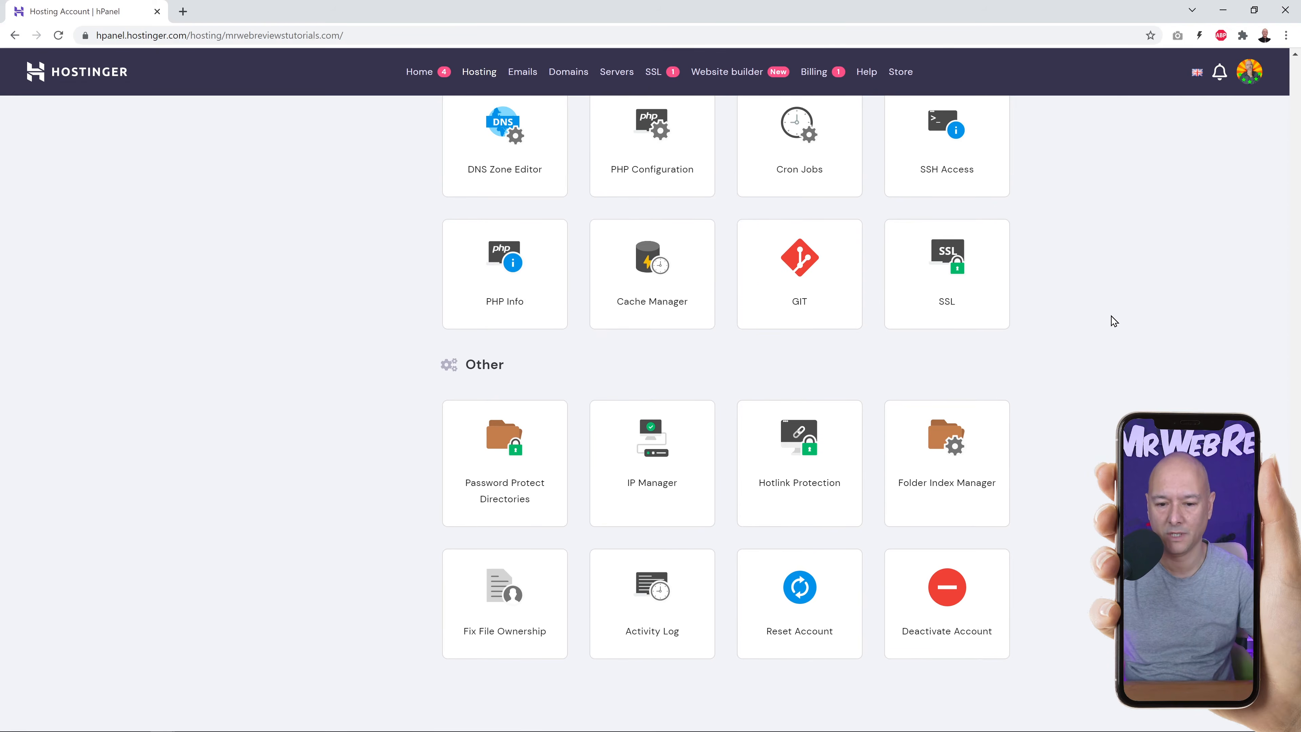
scroll(1113, 320, up, 18)
scroll(1115, 321, up, 8)
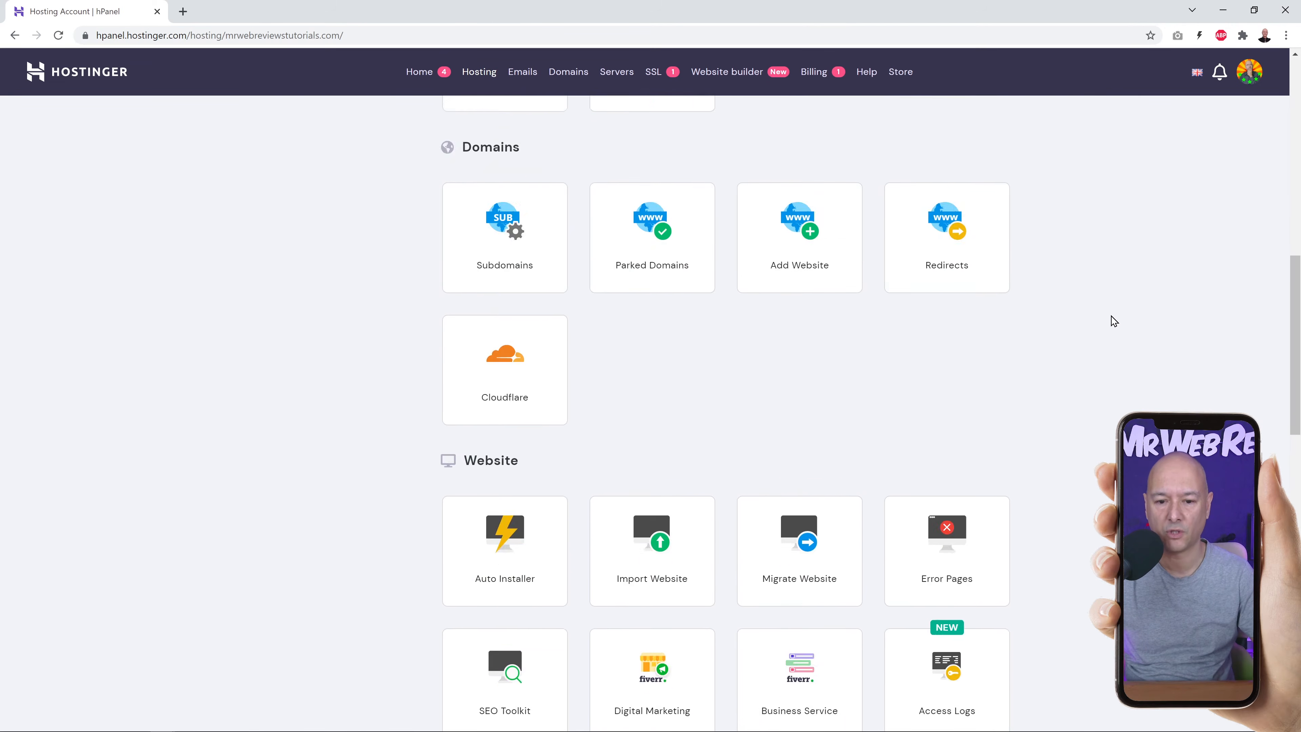
scroll(1113, 320, up, 1)
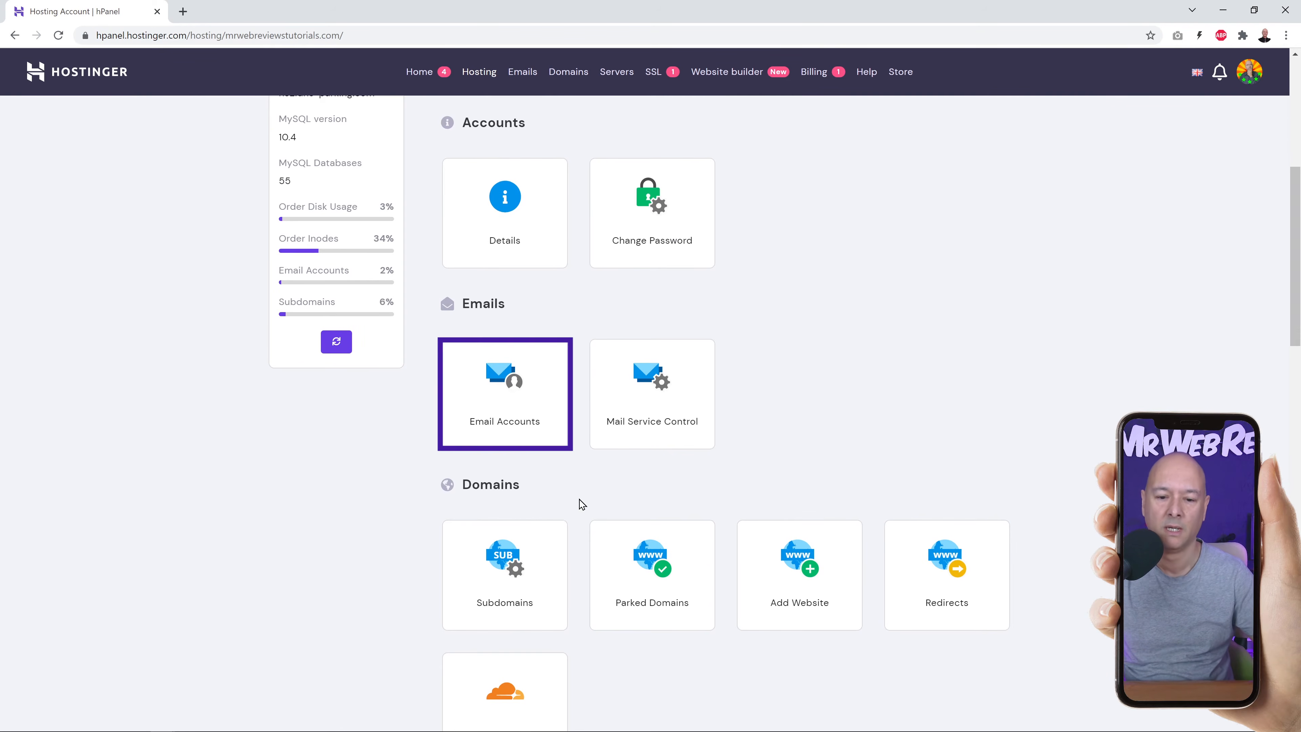
Open Email Accounts and view the misterwebreviews.com mailbox list.
click(510, 424)
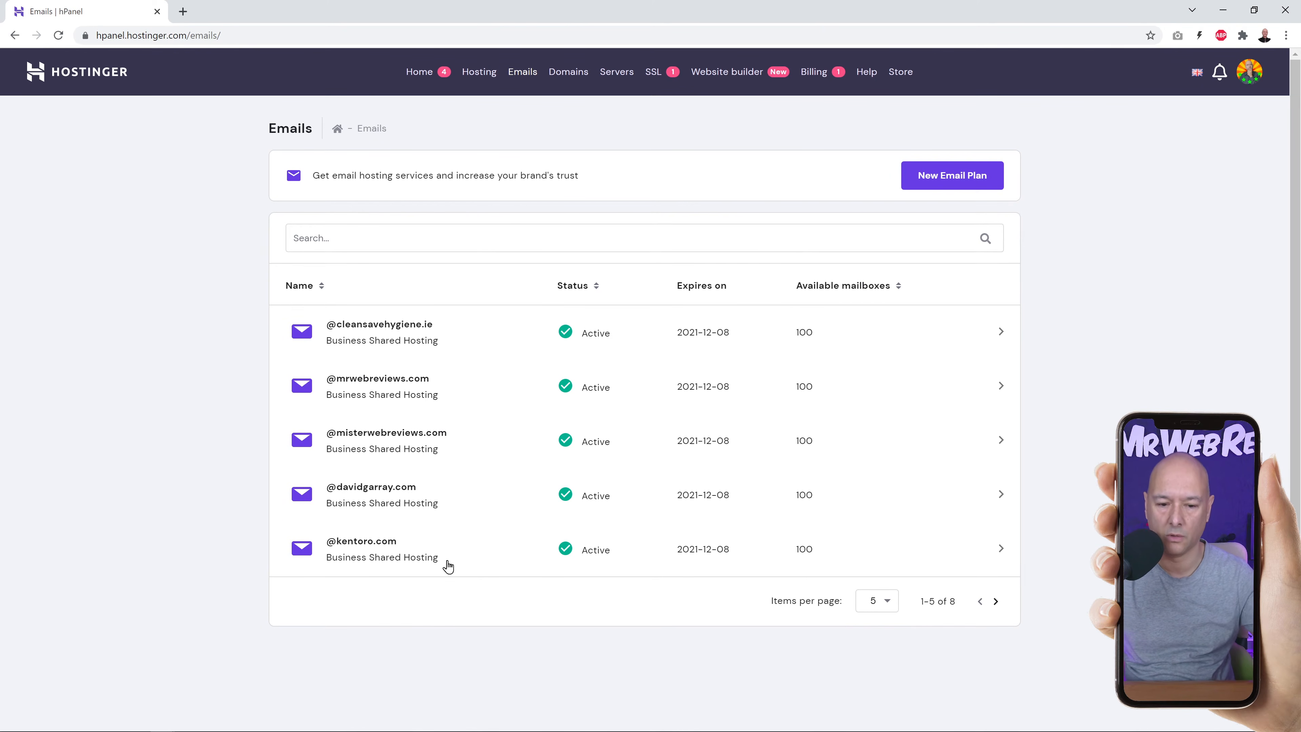
click(363, 442)
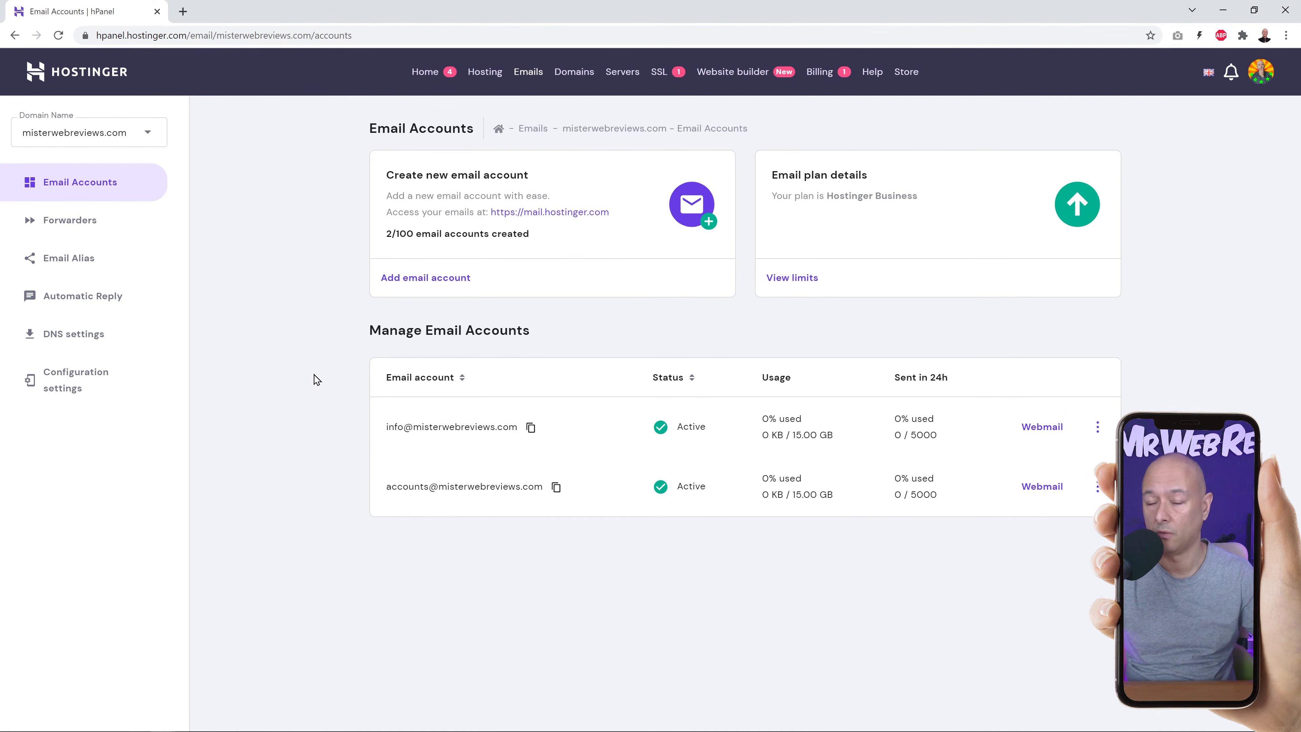
Create a new mailbox on misterwebreviews.com under a new email name, keeping the suggested password.
click(420, 285)
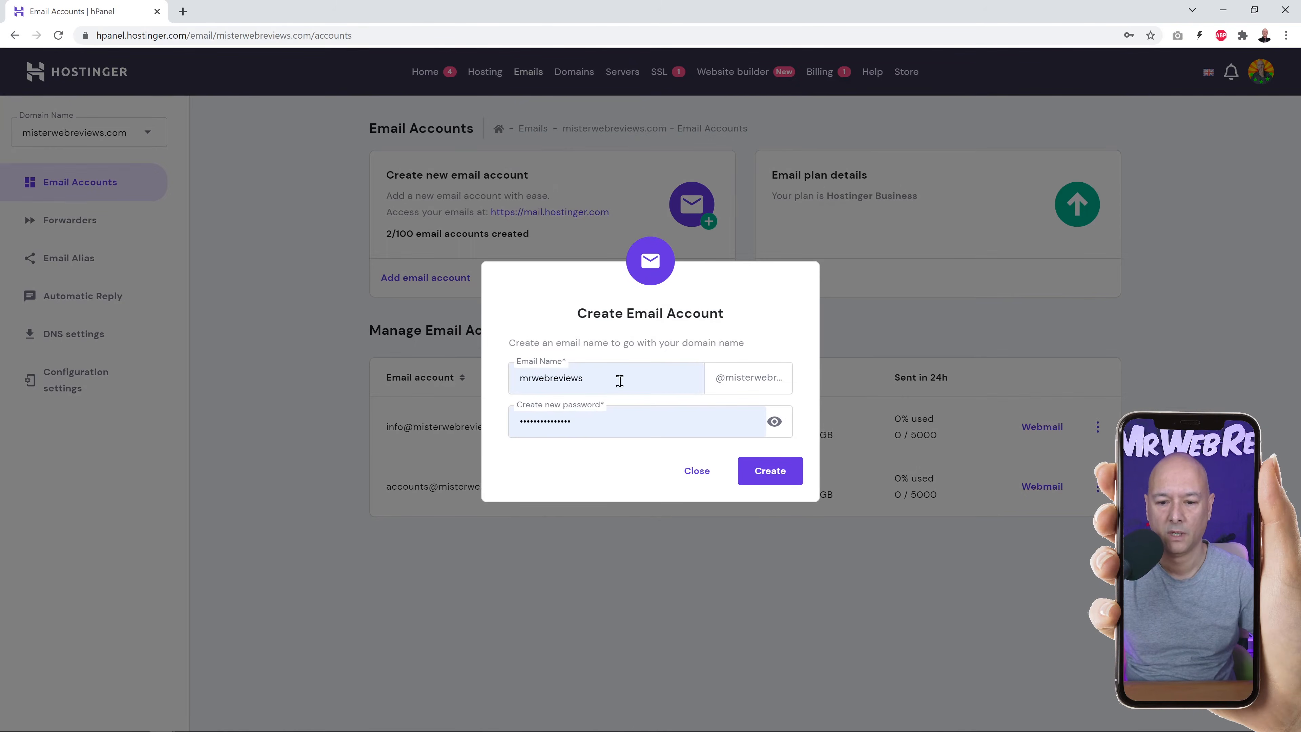
double_click(620, 380)
key(BackSpace)
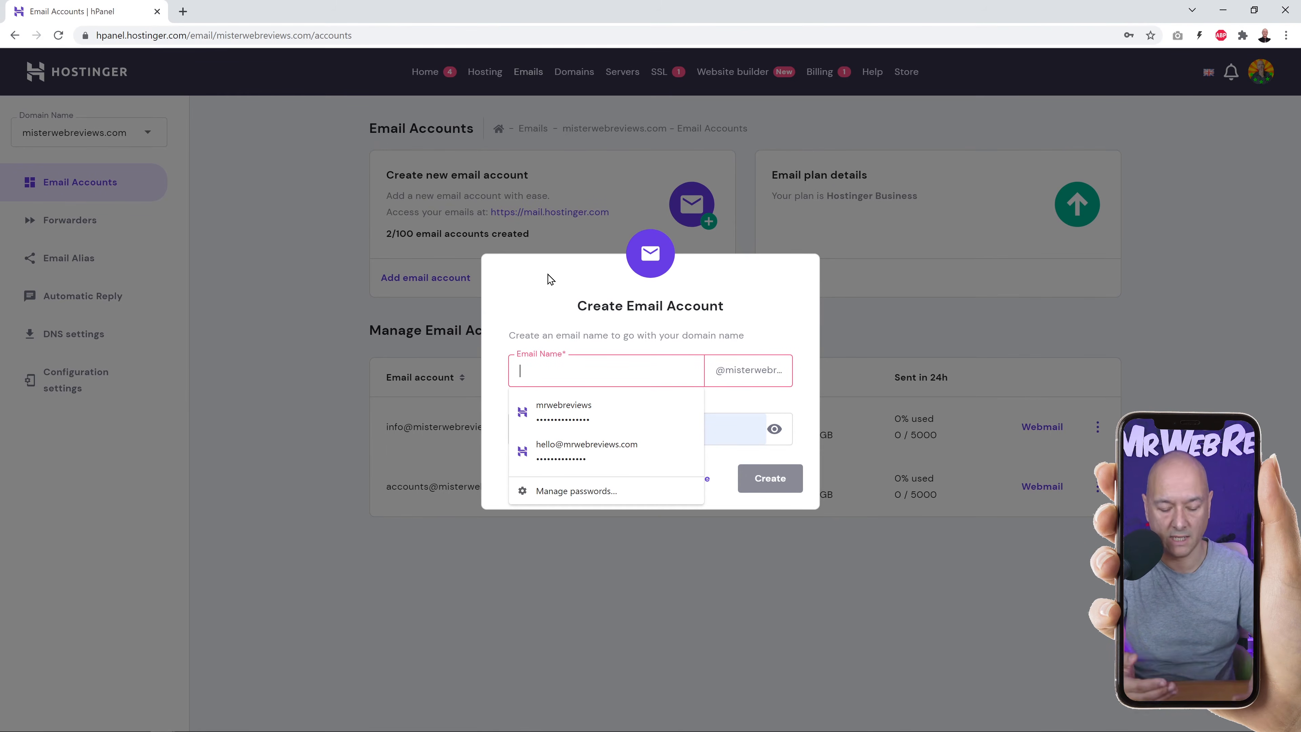
text(john.doe)
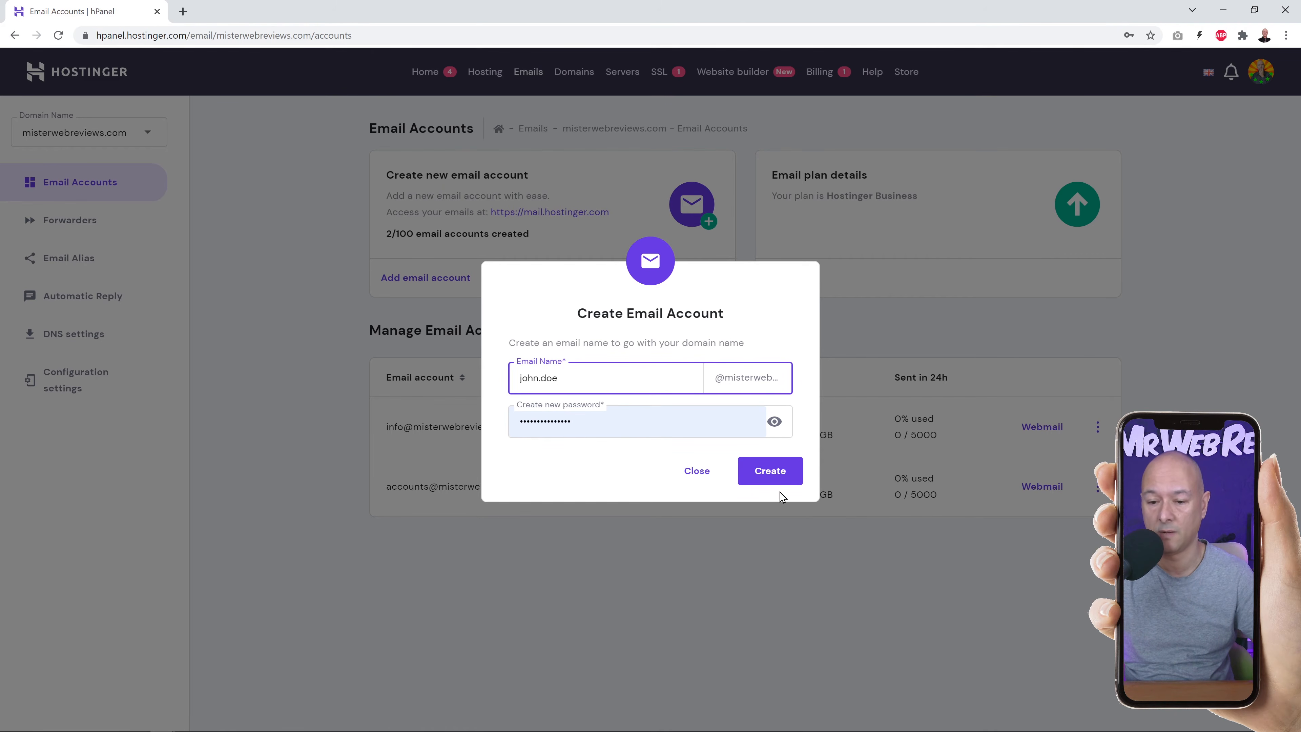
click(771, 471)
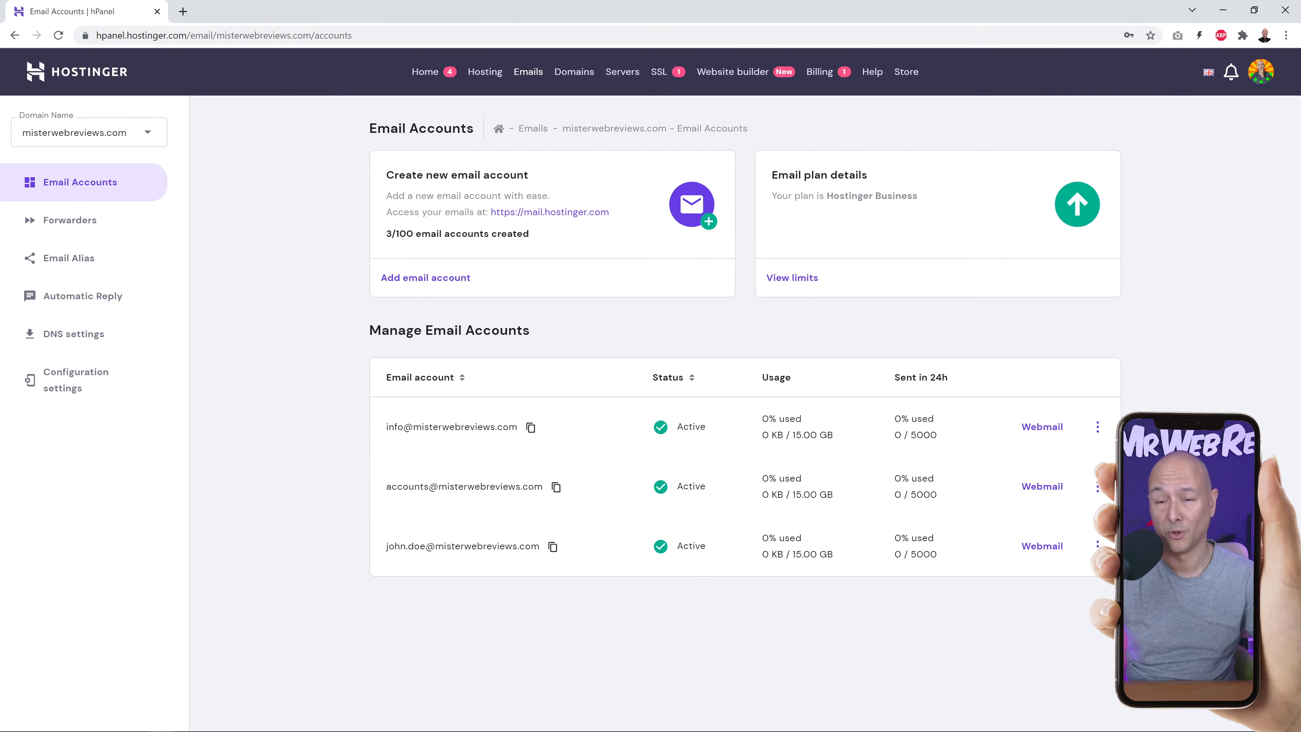
right_click(1043, 556)
View the new account's webmail login in a separate tab, close it, and check the email configuration settings.
click(1077, 561)
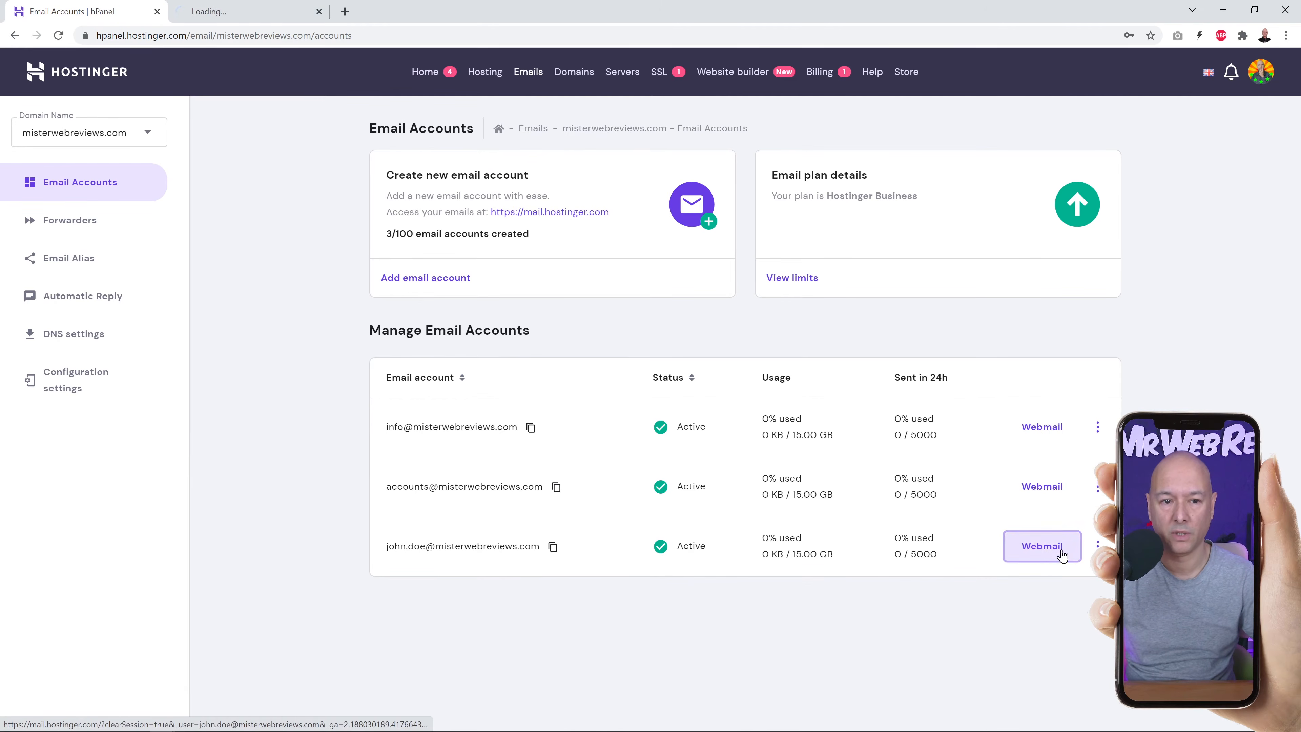
click(246, 18)
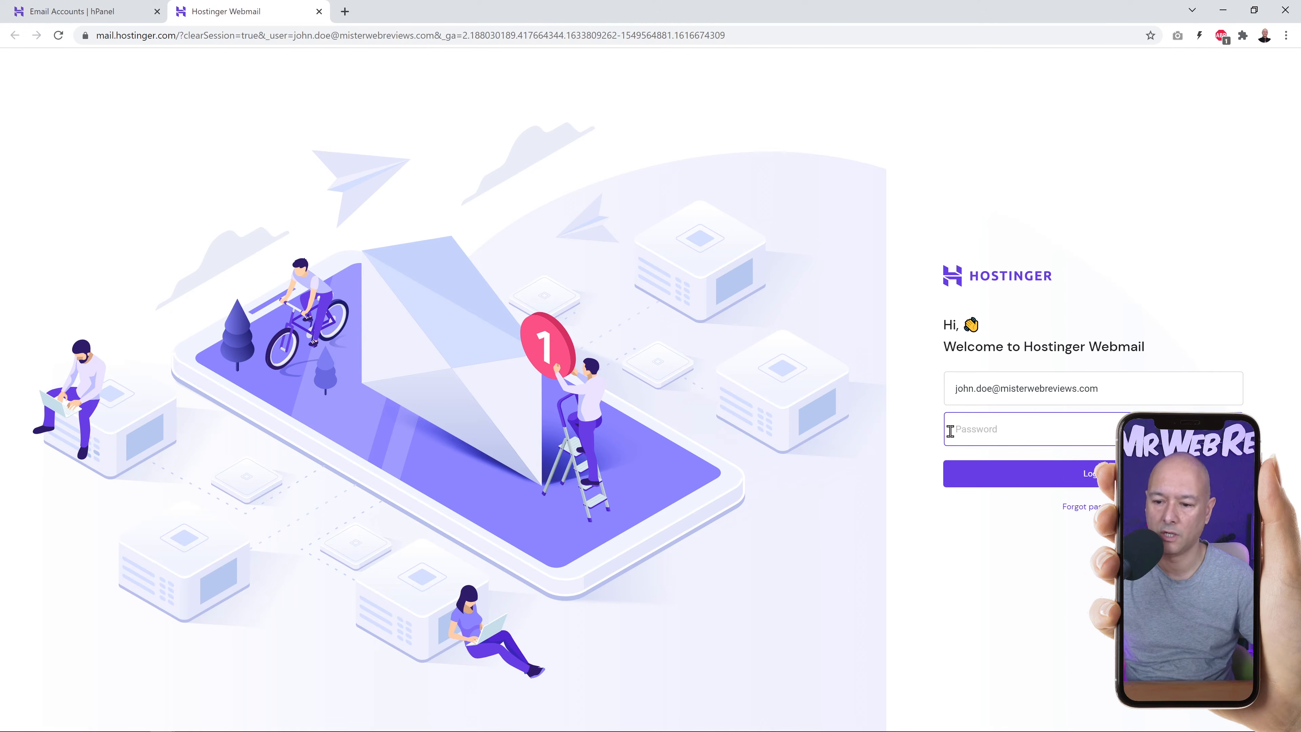
click(319, 11)
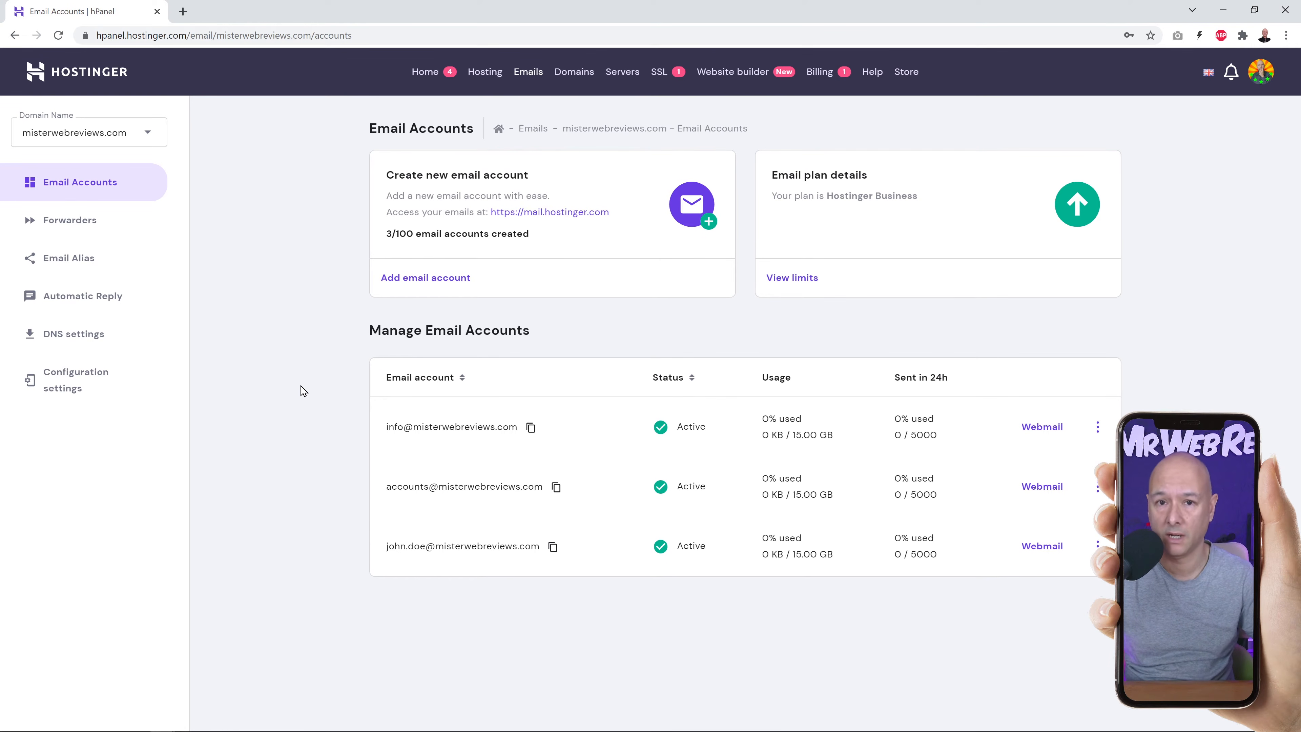
click(74, 392)
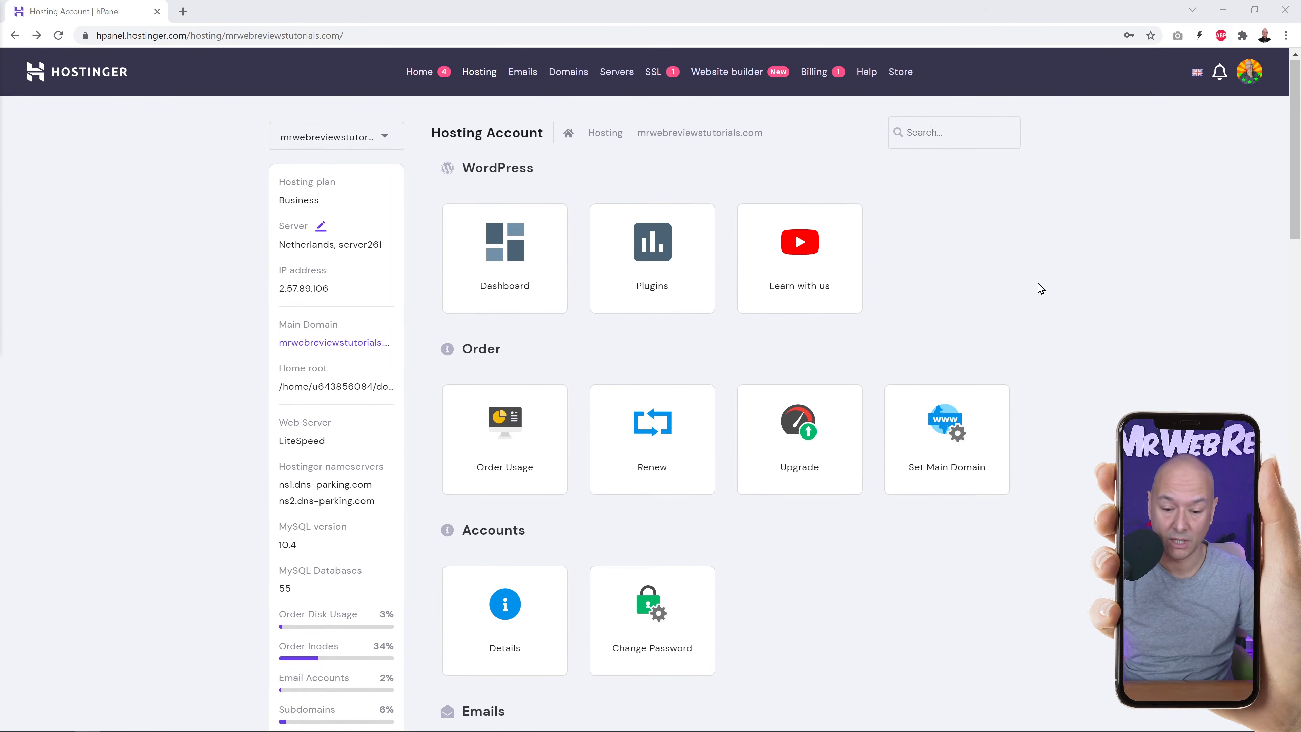
Scroll to the Website section and go to Auto Installer to see the installed WordPress sites.
scroll(1039, 285, down, 12)
scroll(1089, 300, down, 8)
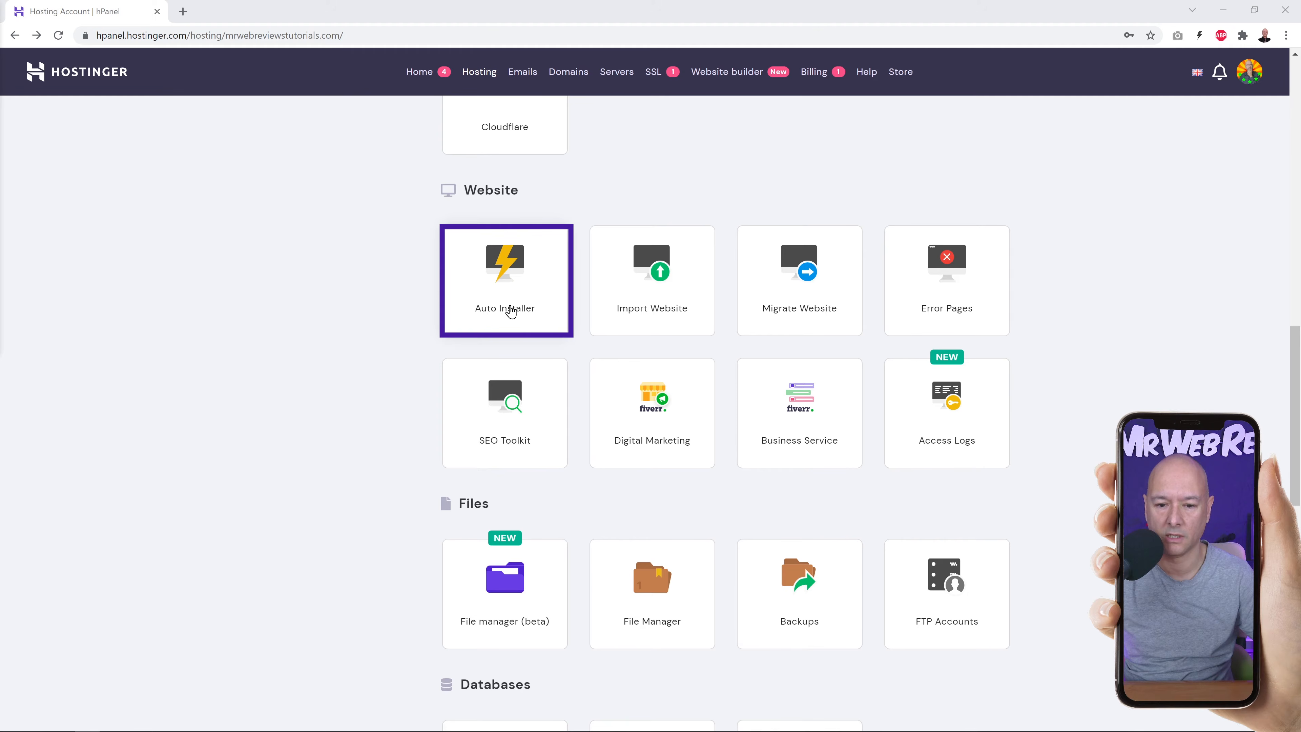
click(512, 272)
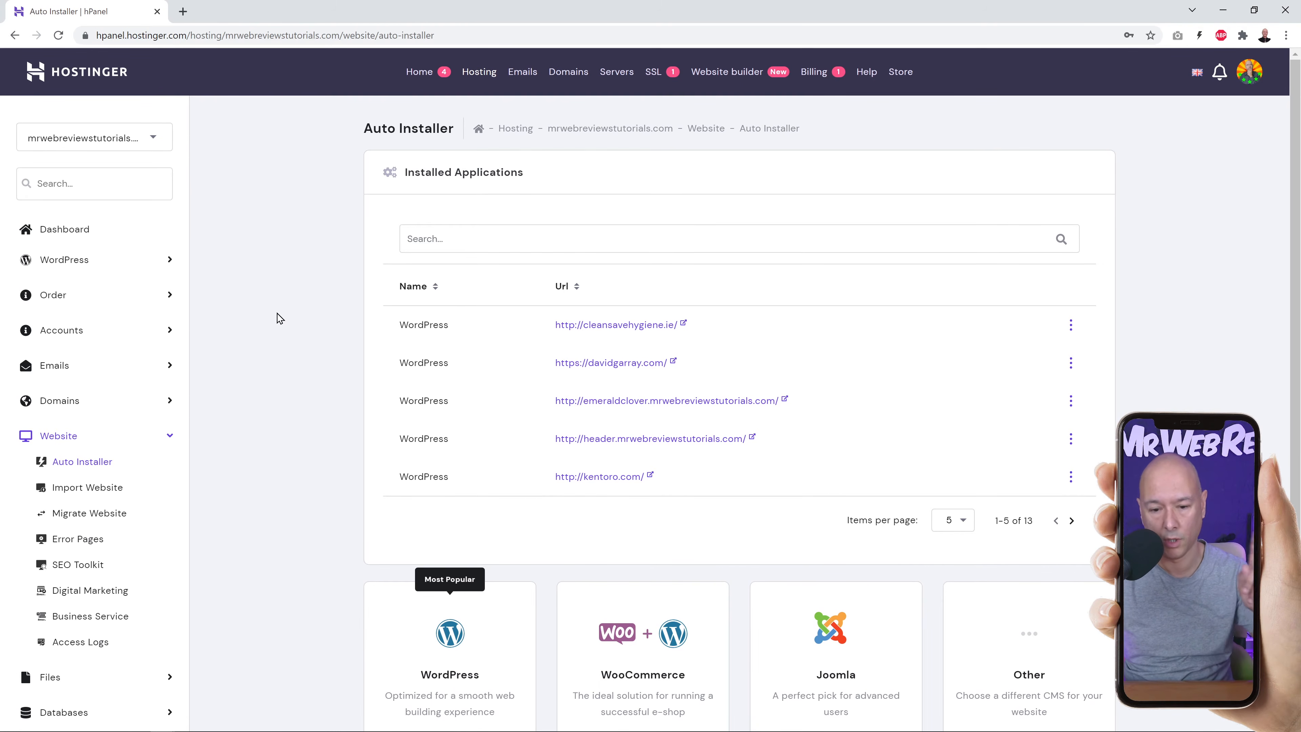
scroll(287, 305, down, 2)
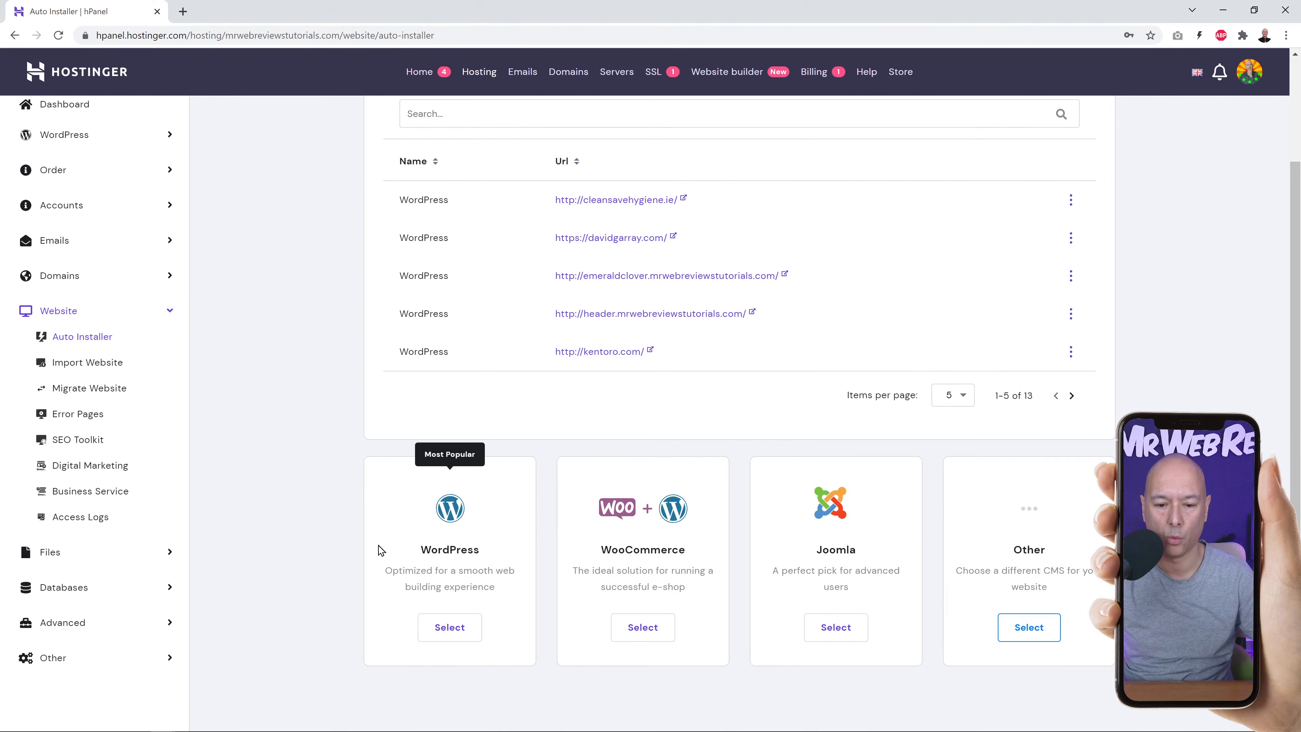
click(452, 631)
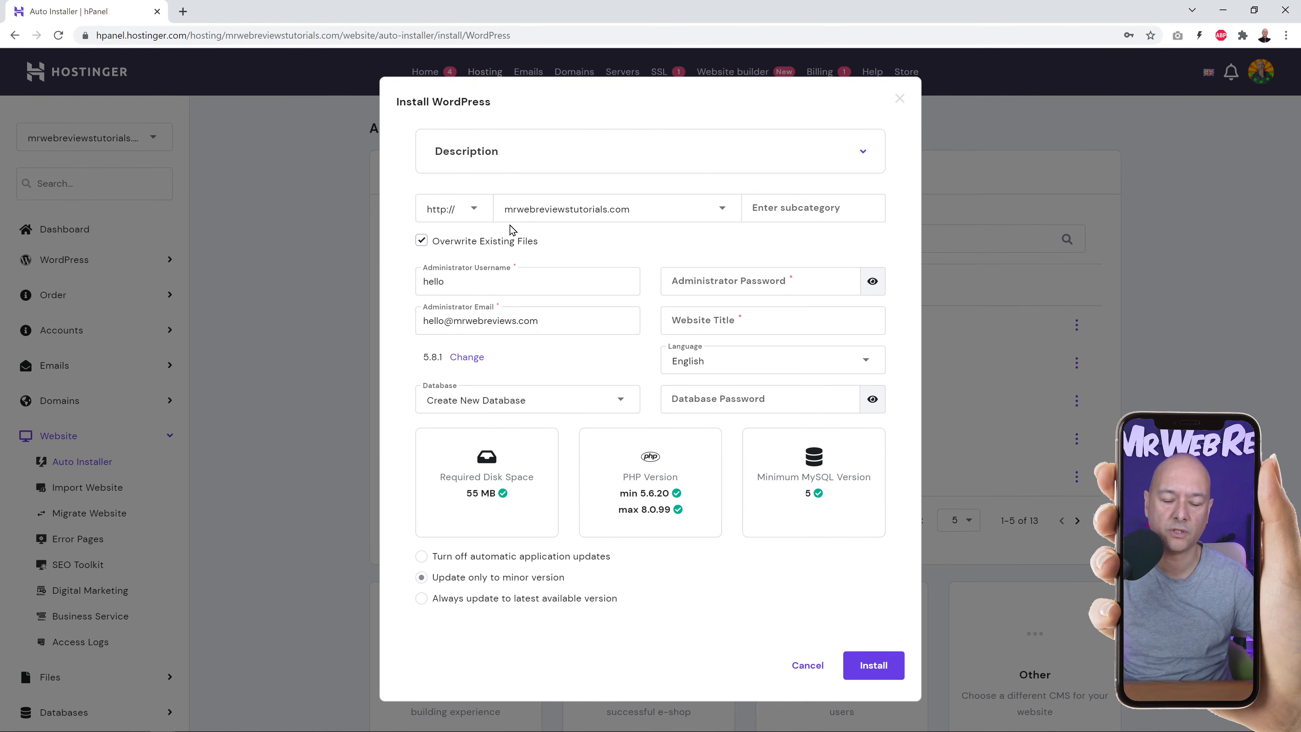
click(476, 214)
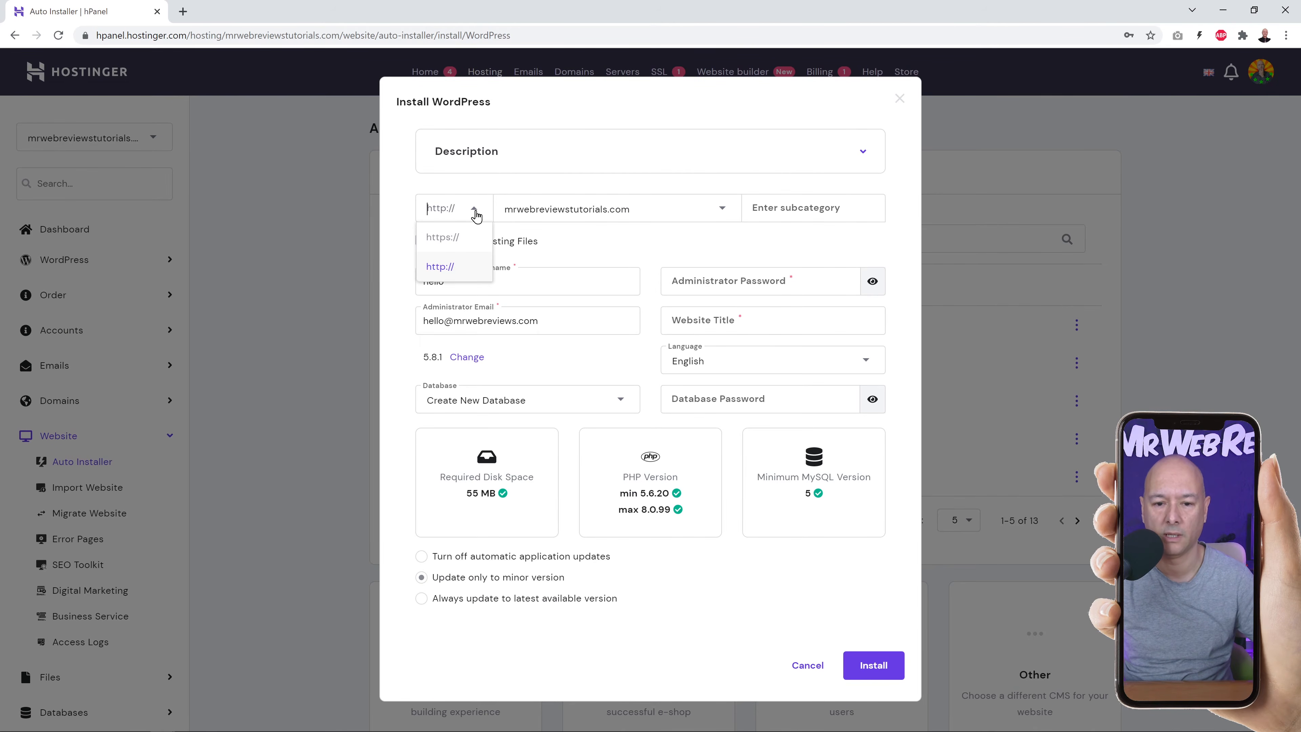
click(438, 239)
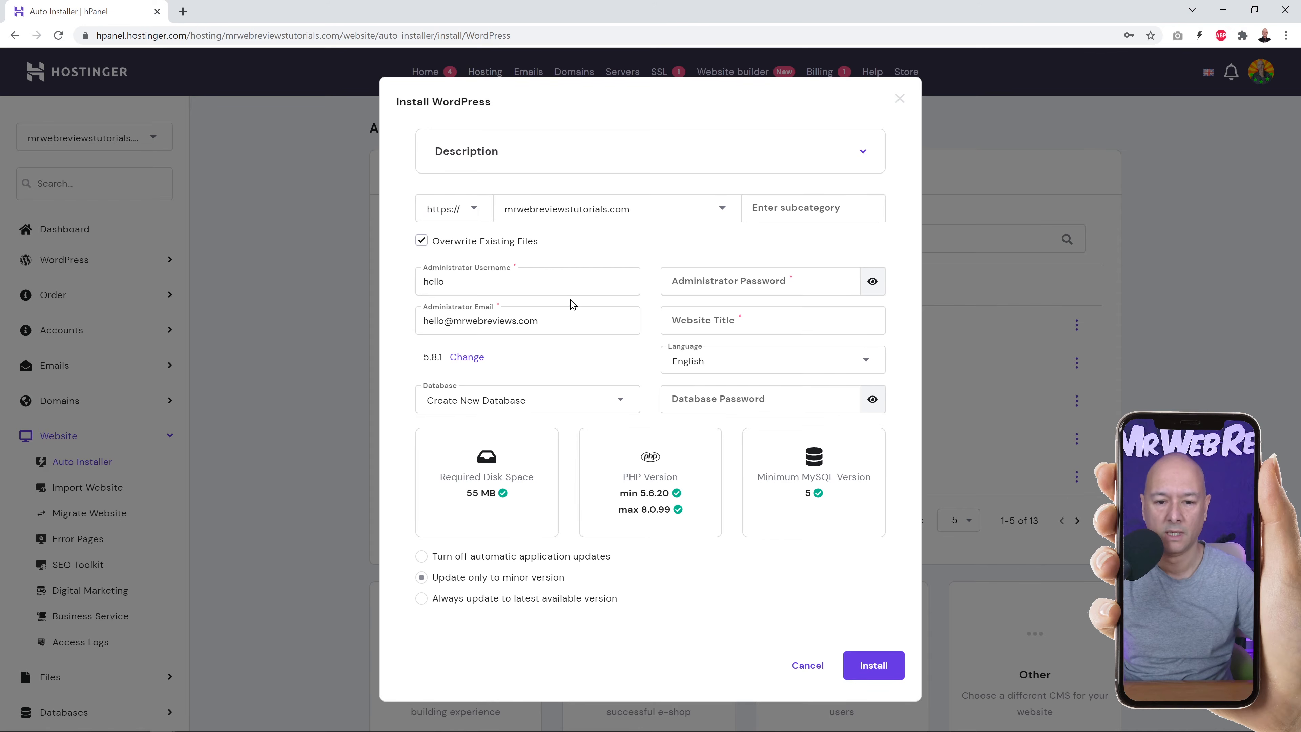
double_click(489, 287)
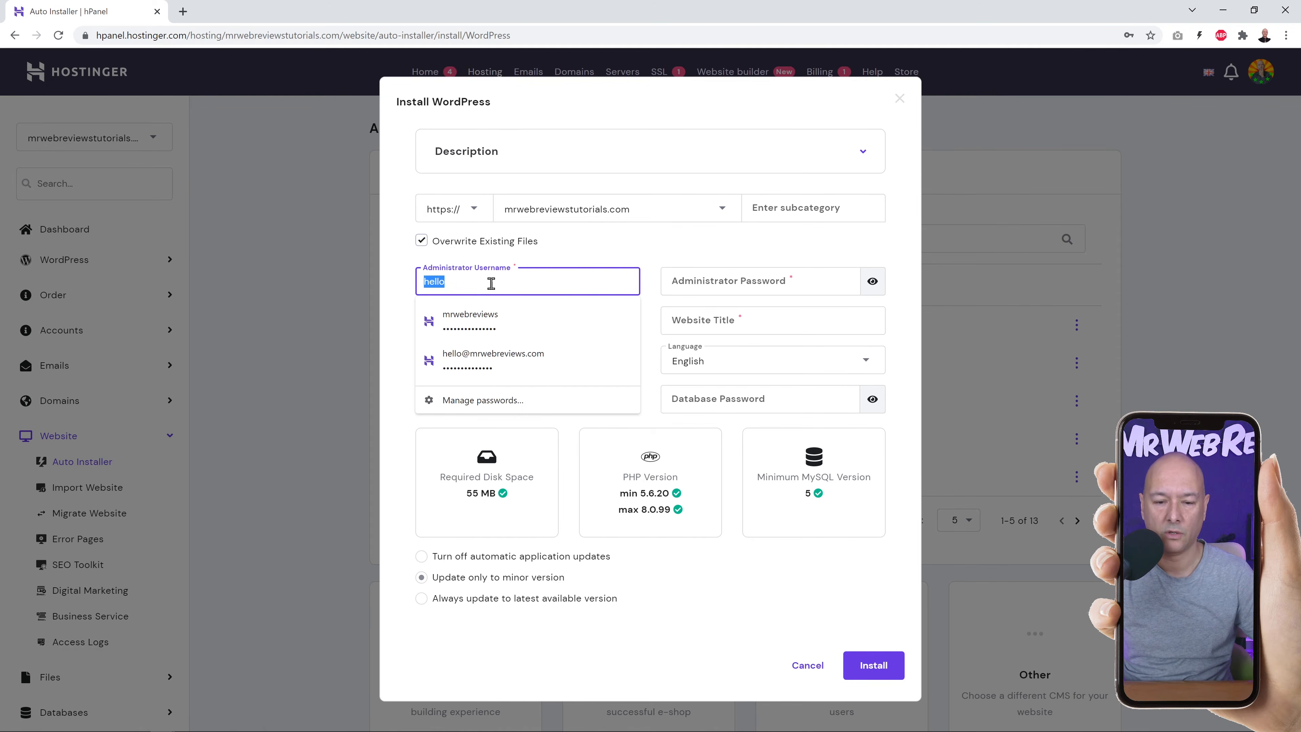
key(BackSpace)
text(mrwebreviews)
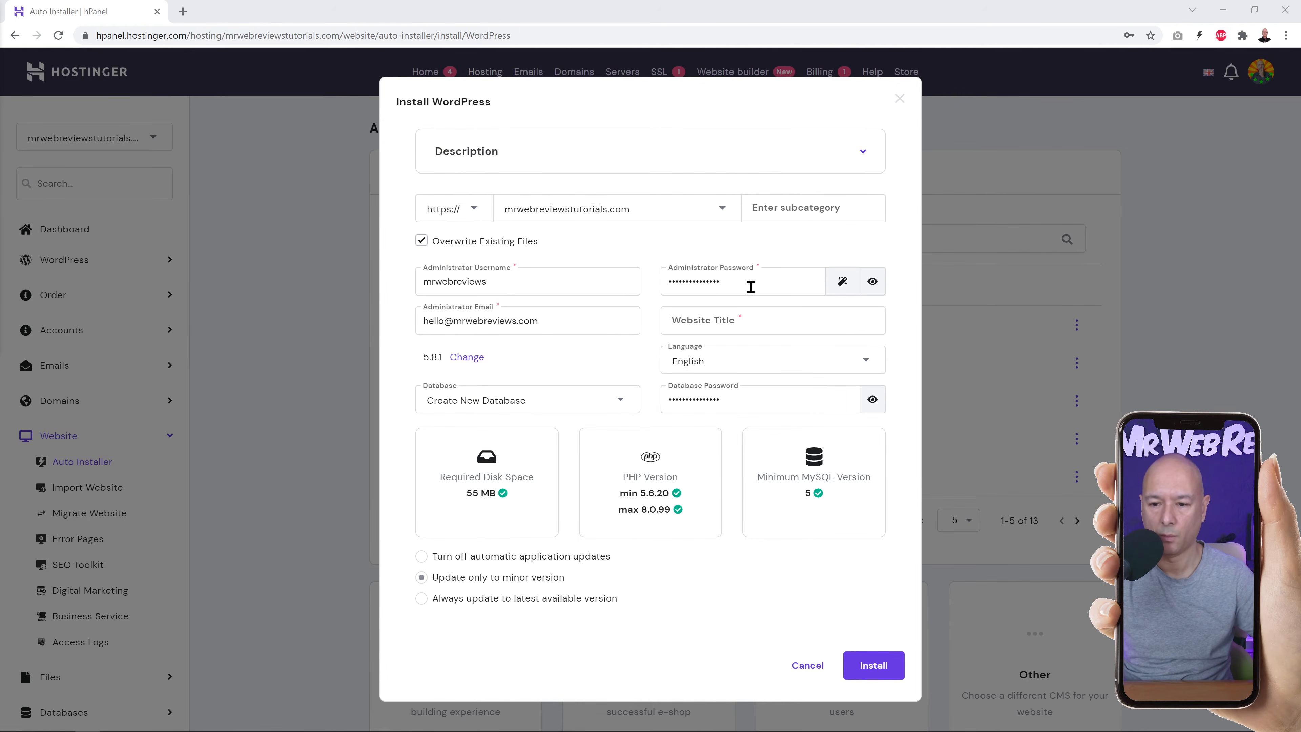
click(842, 285)
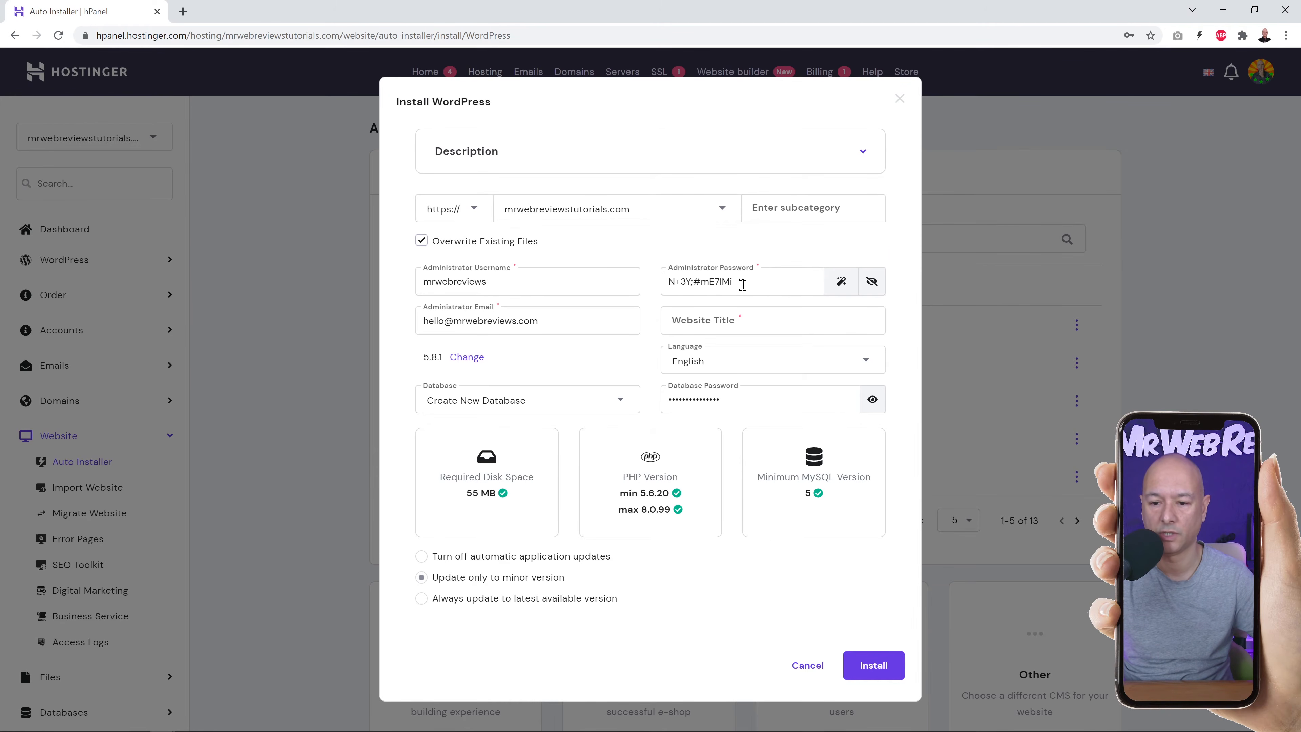
drag(749, 282, 649, 289)
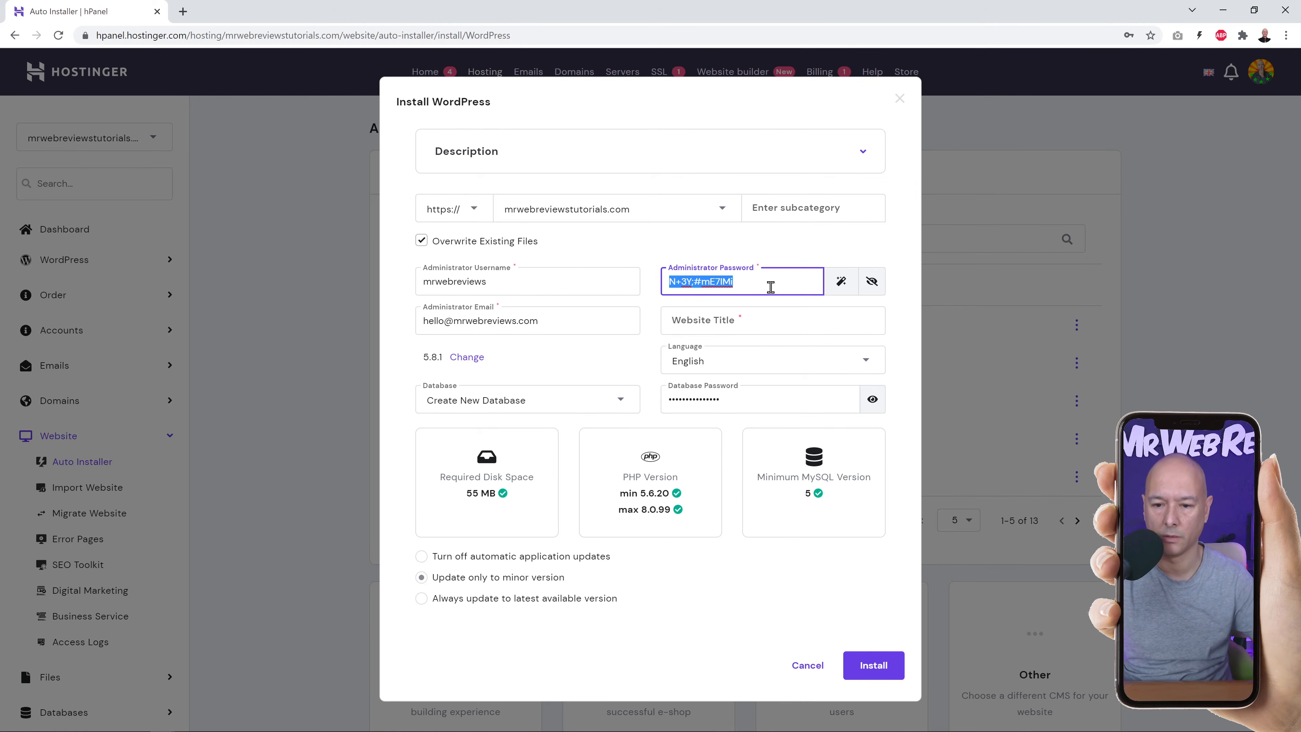
click(838, 286)
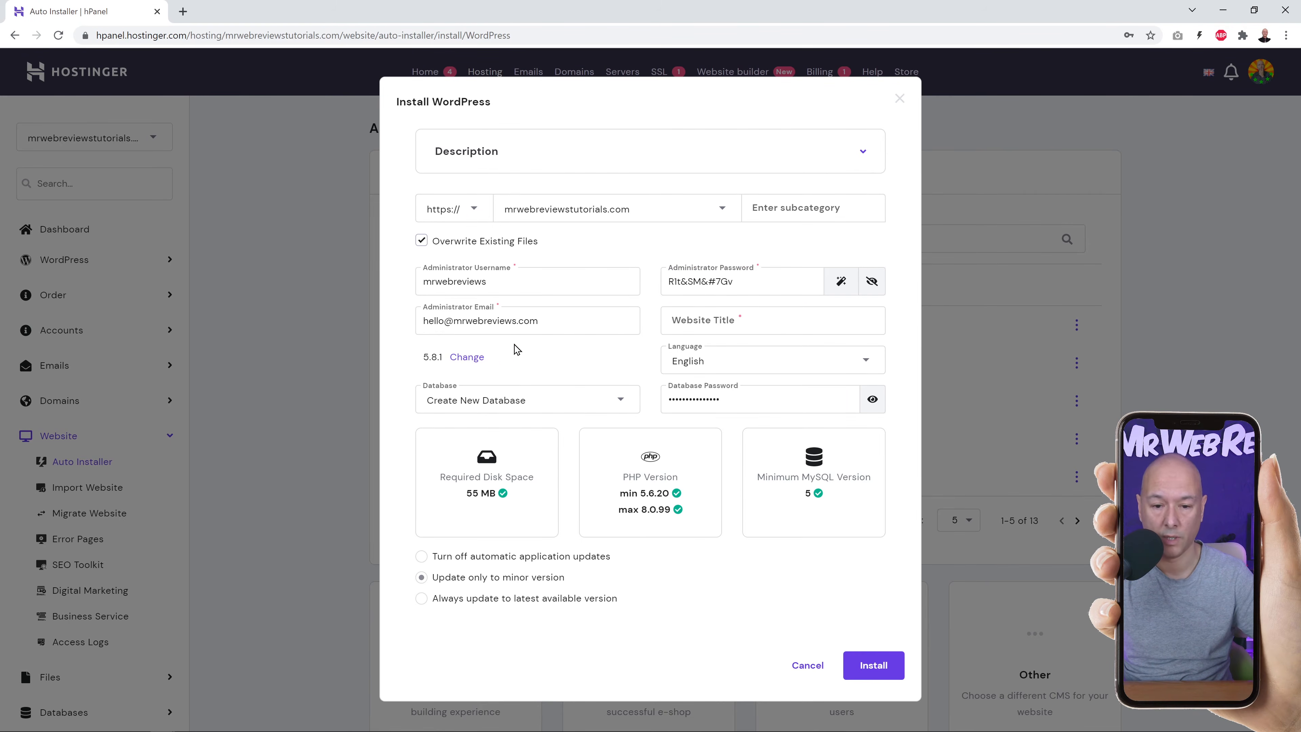
Title the site 'School Project', choose always update to the latest version, and install.
click(715, 323)
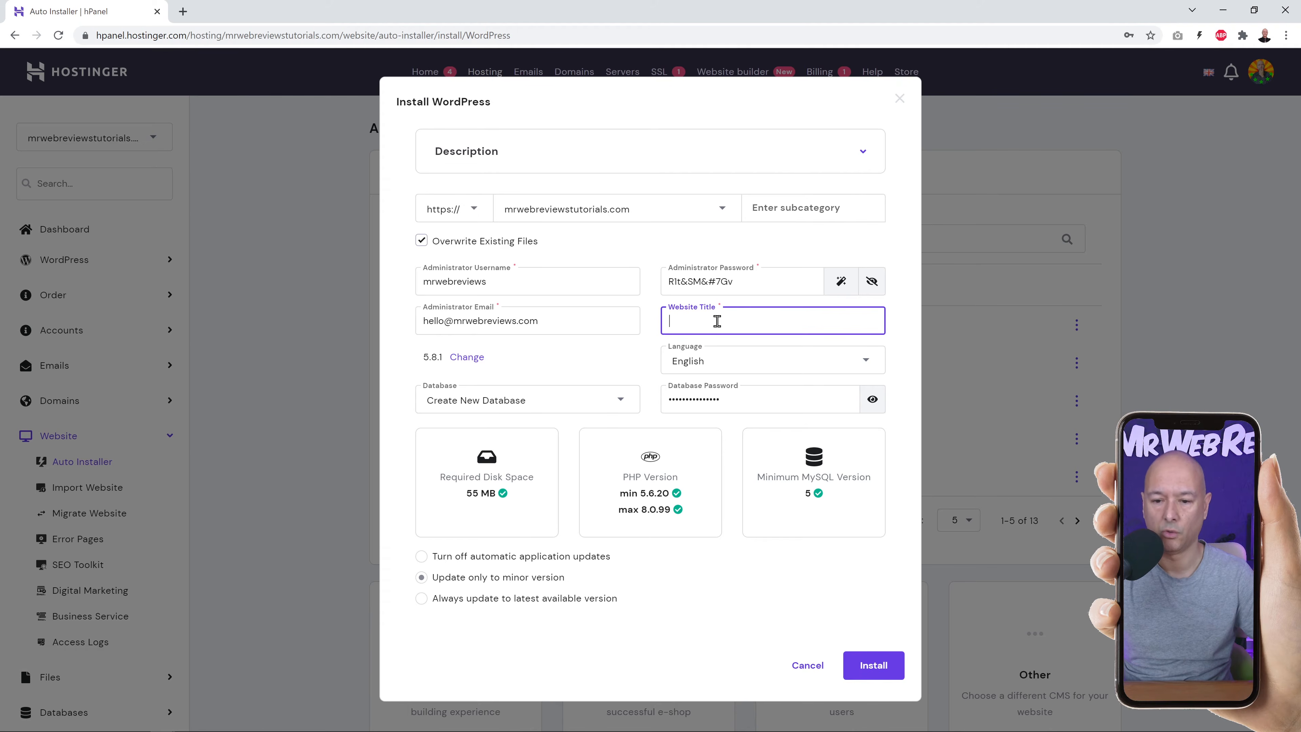
text(Schoo)
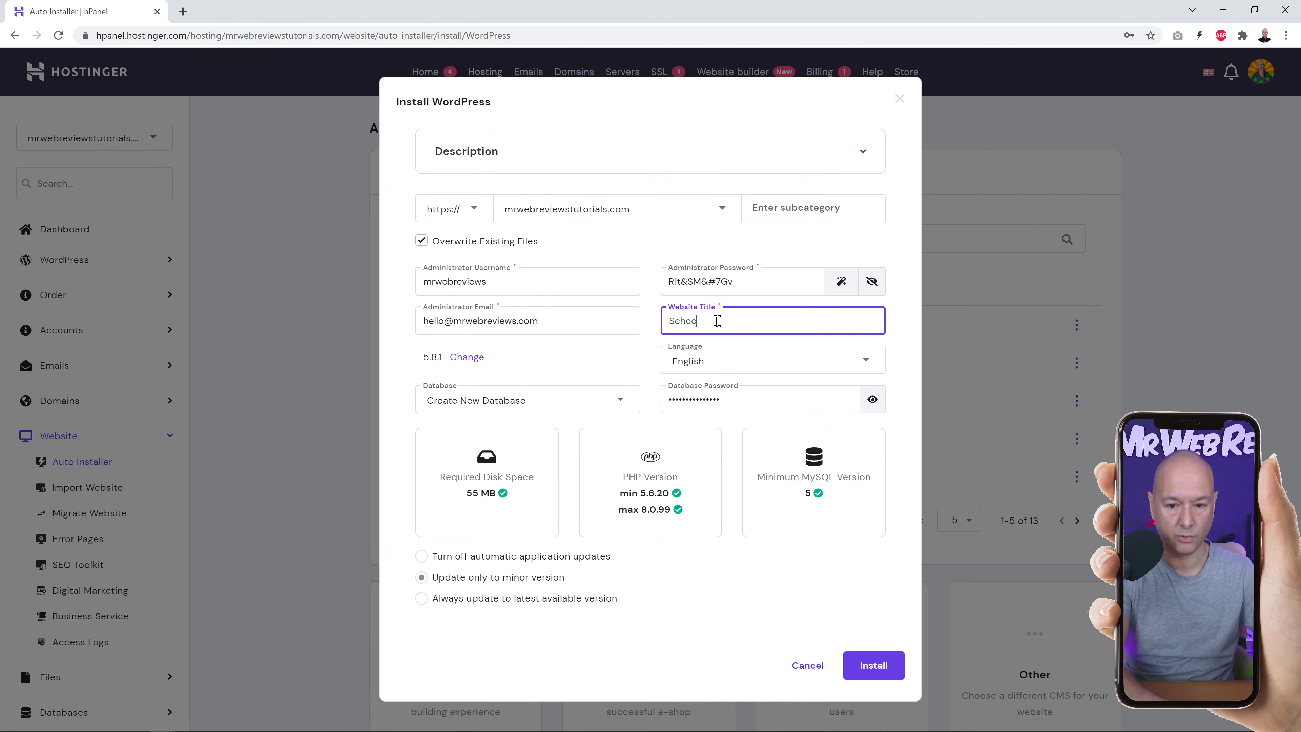
text(l Project)
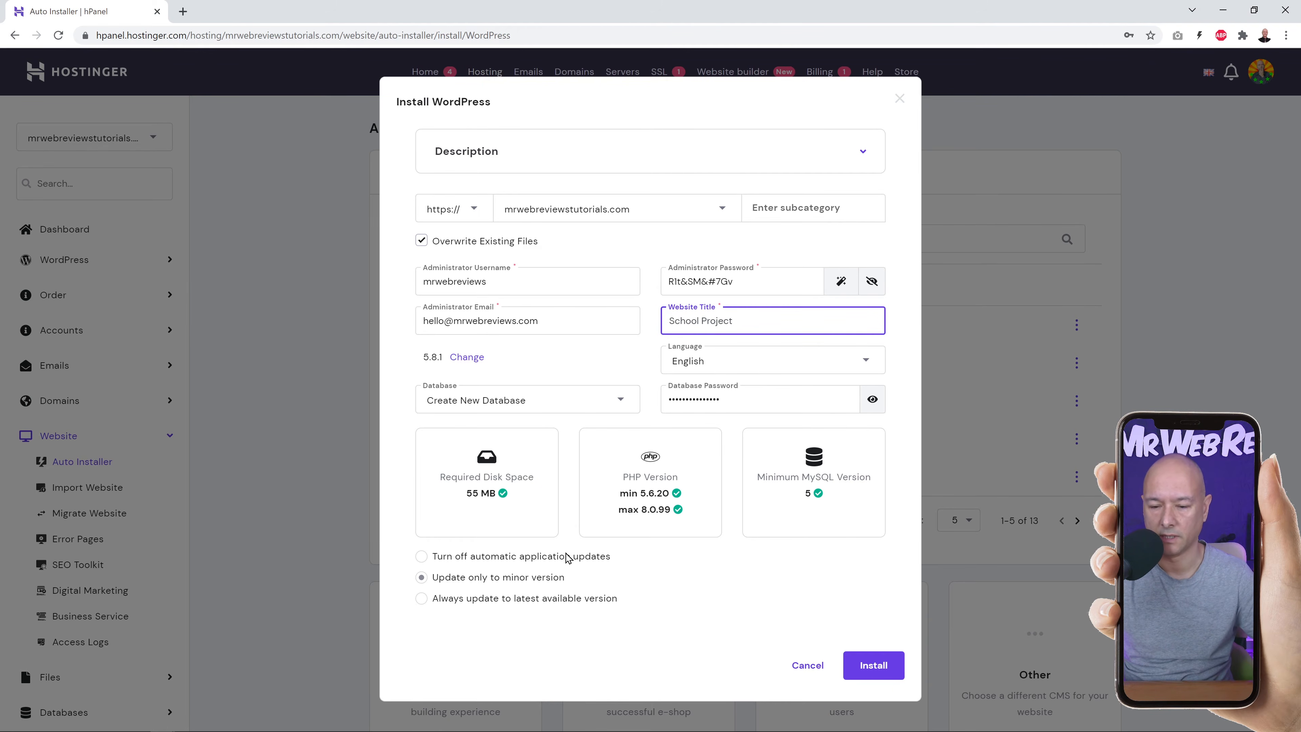
click(421, 598)
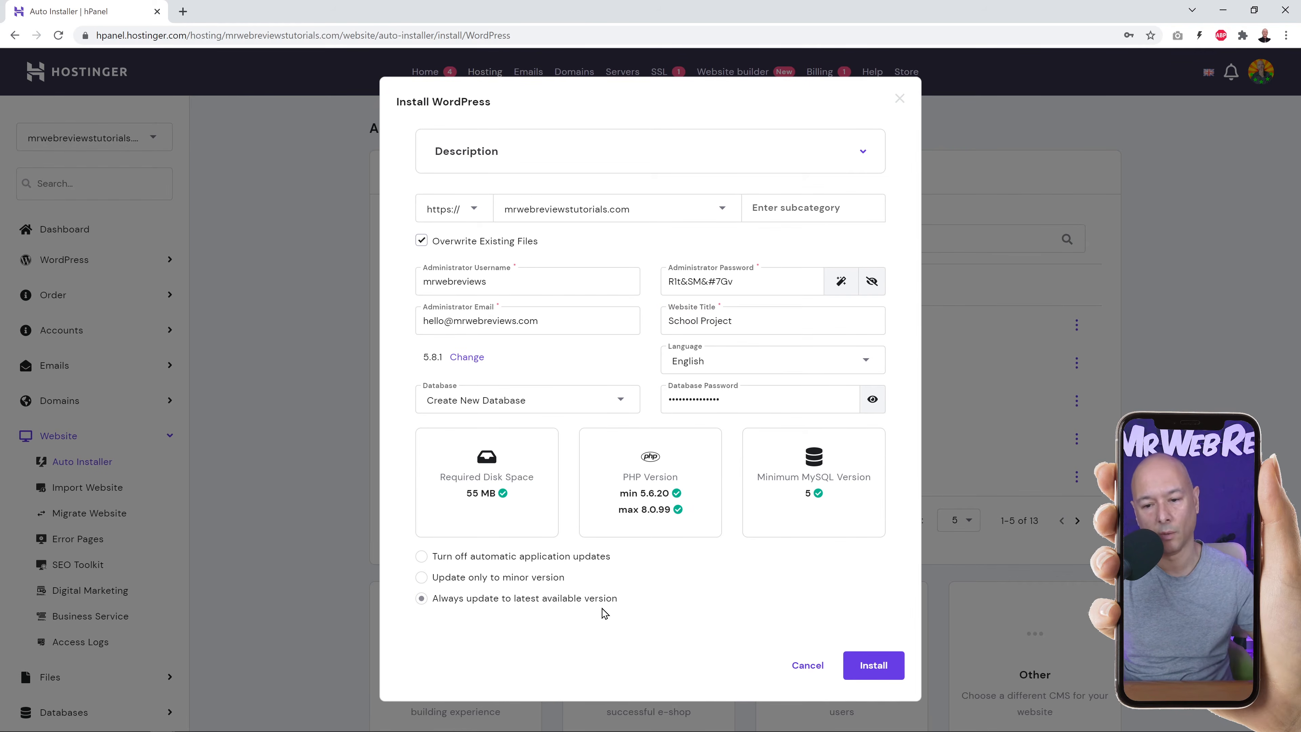
click(880, 678)
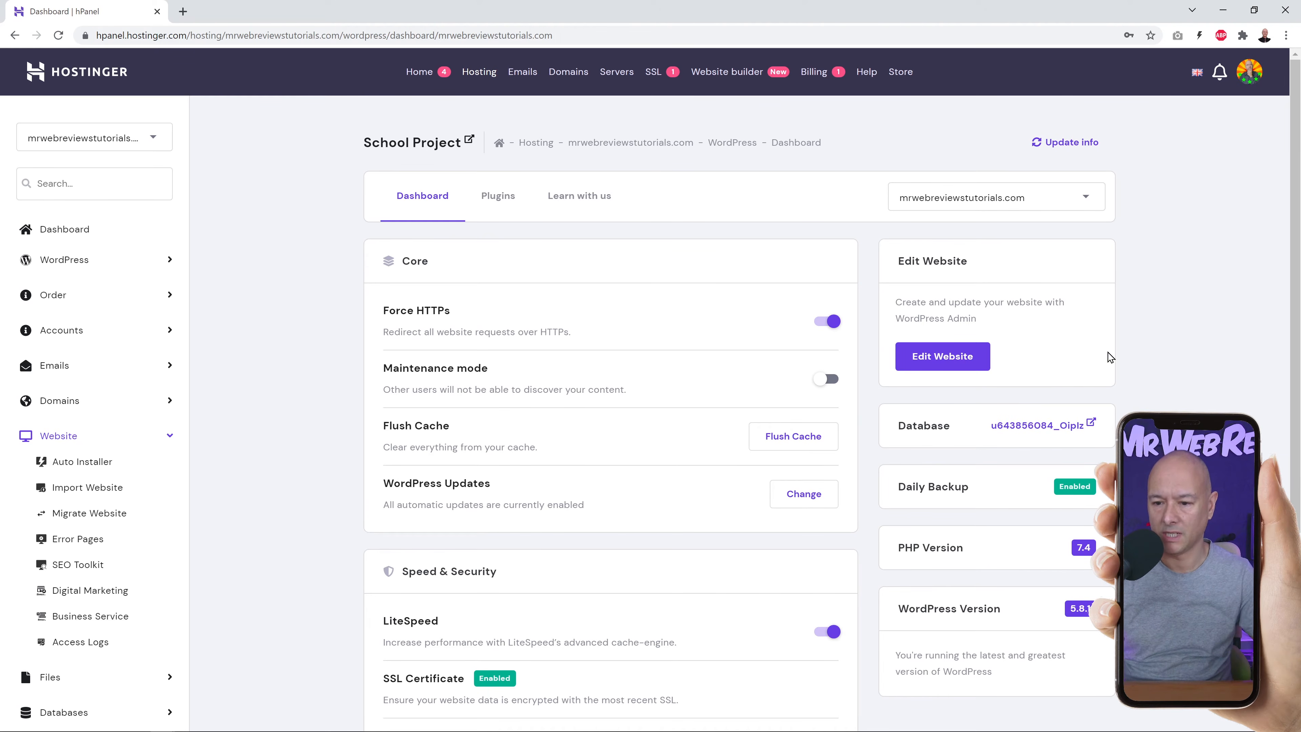
Enter the School Project WordPress admin, skip the AIOSEO setup wizard, and go to Plugins.
click(959, 368)
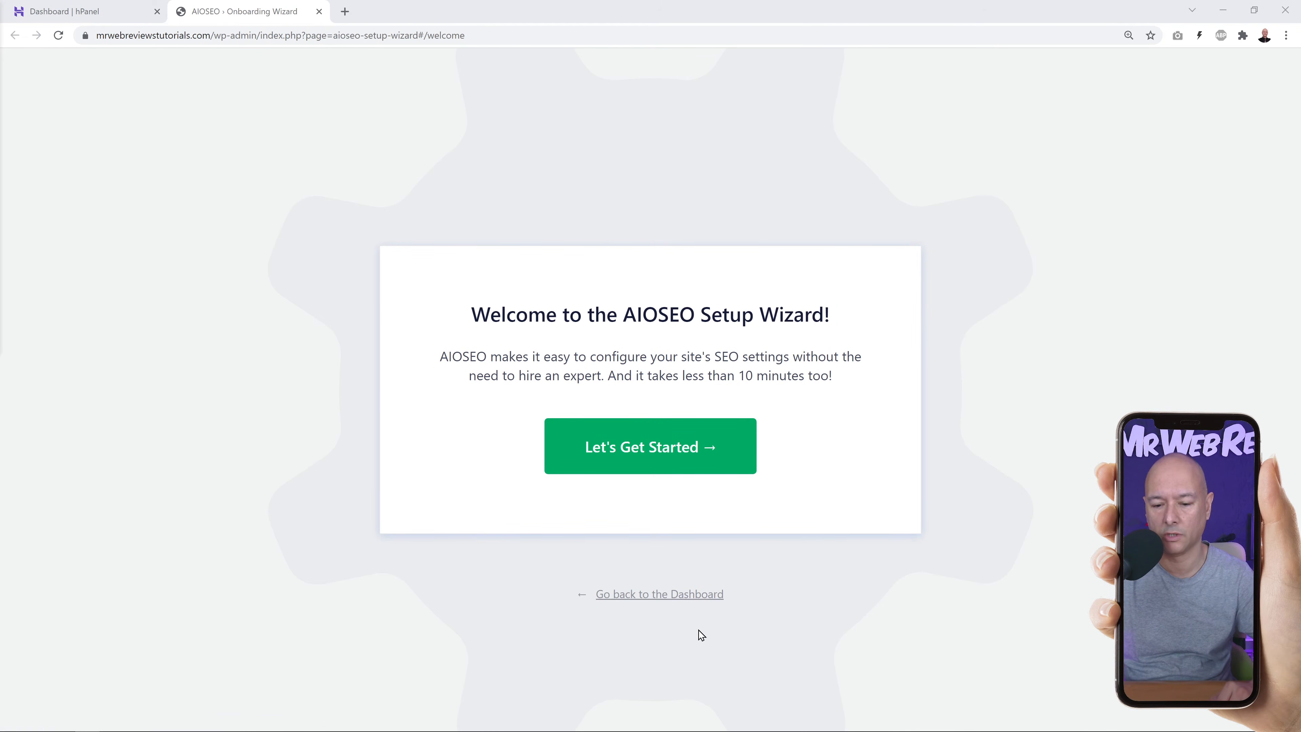
click(621, 597)
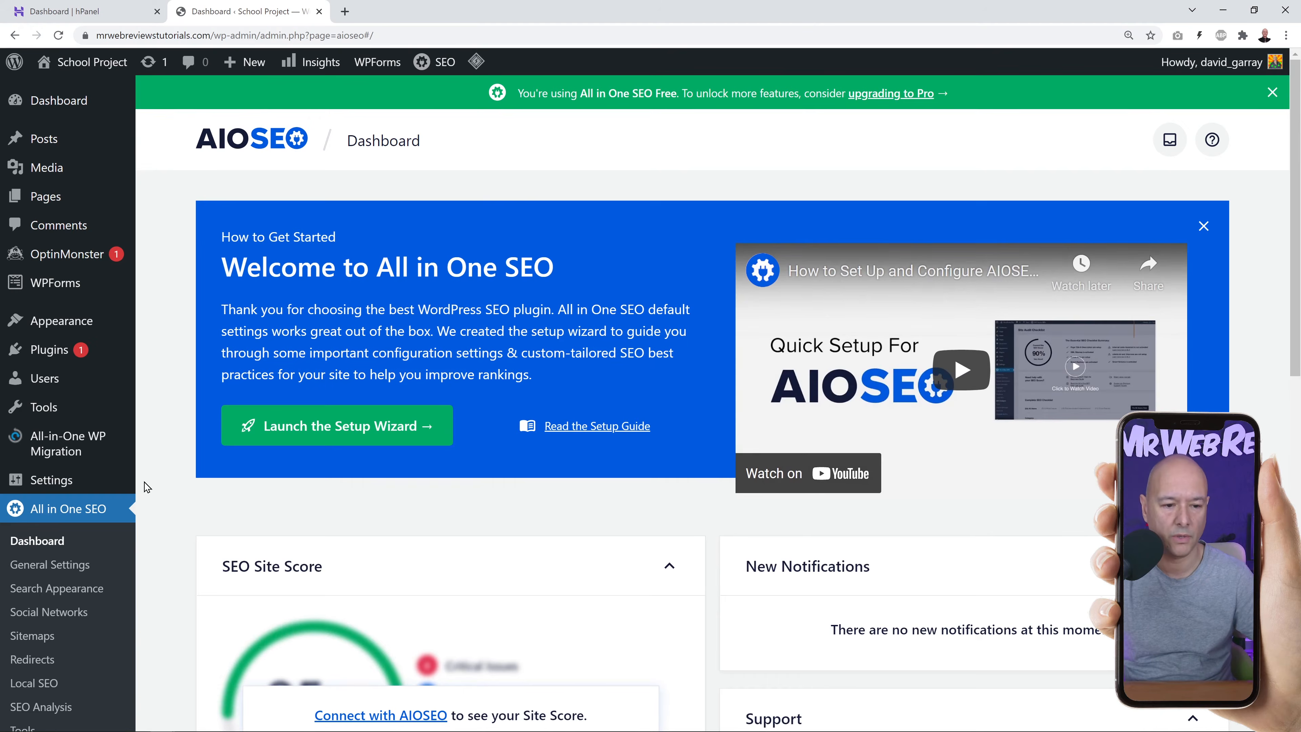
click(58, 354)
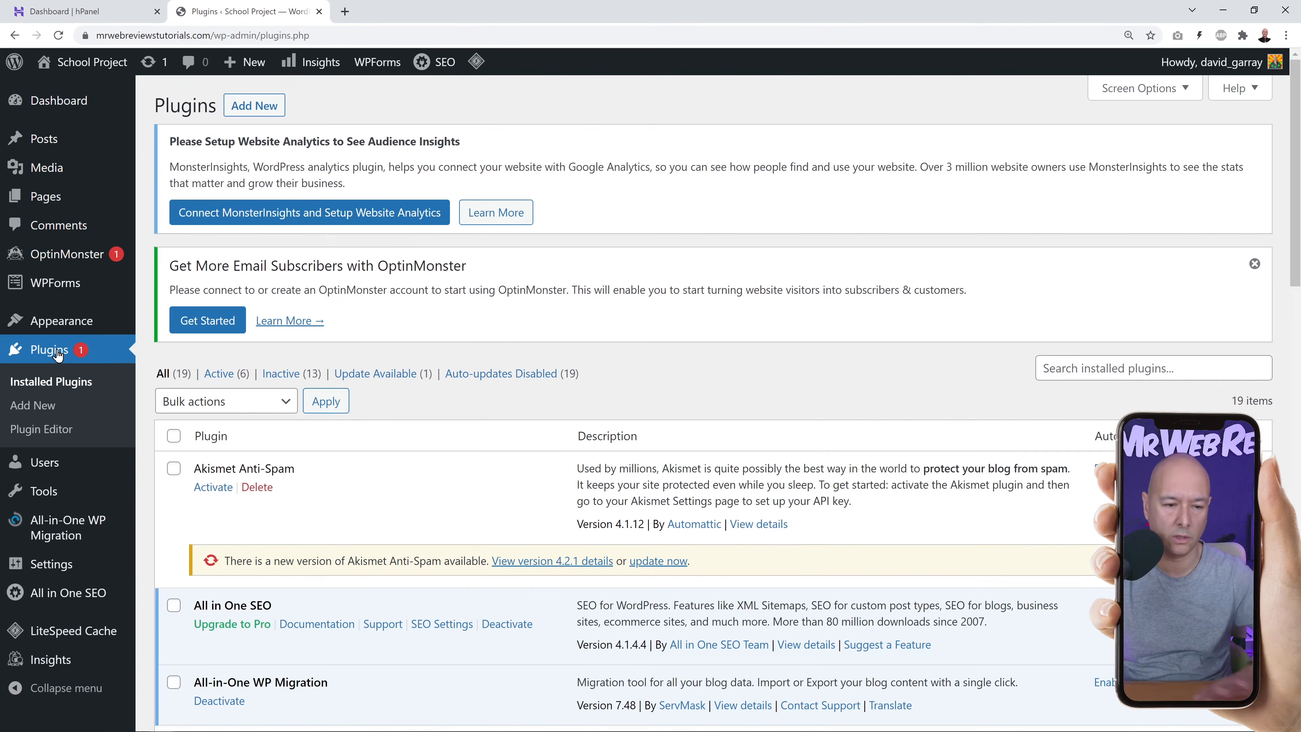
Select all installed plugins and deactivate them with the Deactivate bulk action.
scroll(505, 396, down, 1)
scroll(502, 379, down, 2)
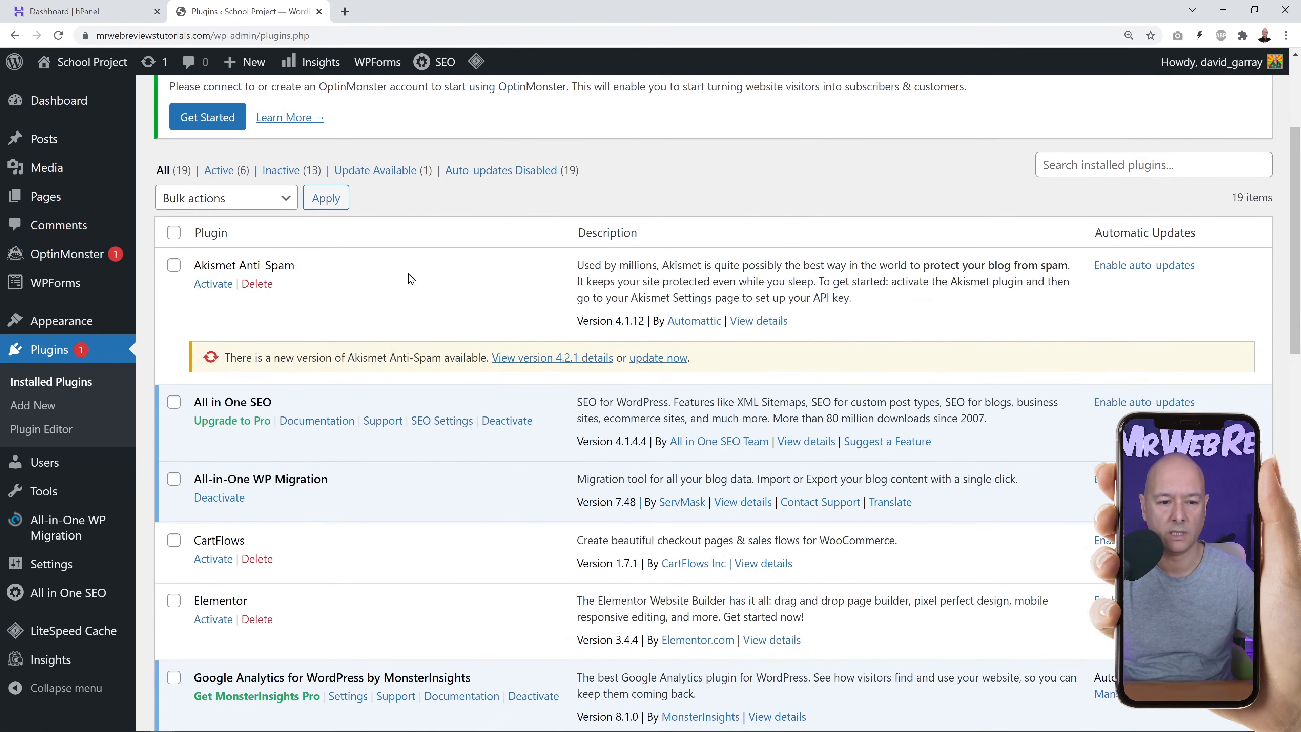
click(174, 233)
scroll(378, 363, down, 8)
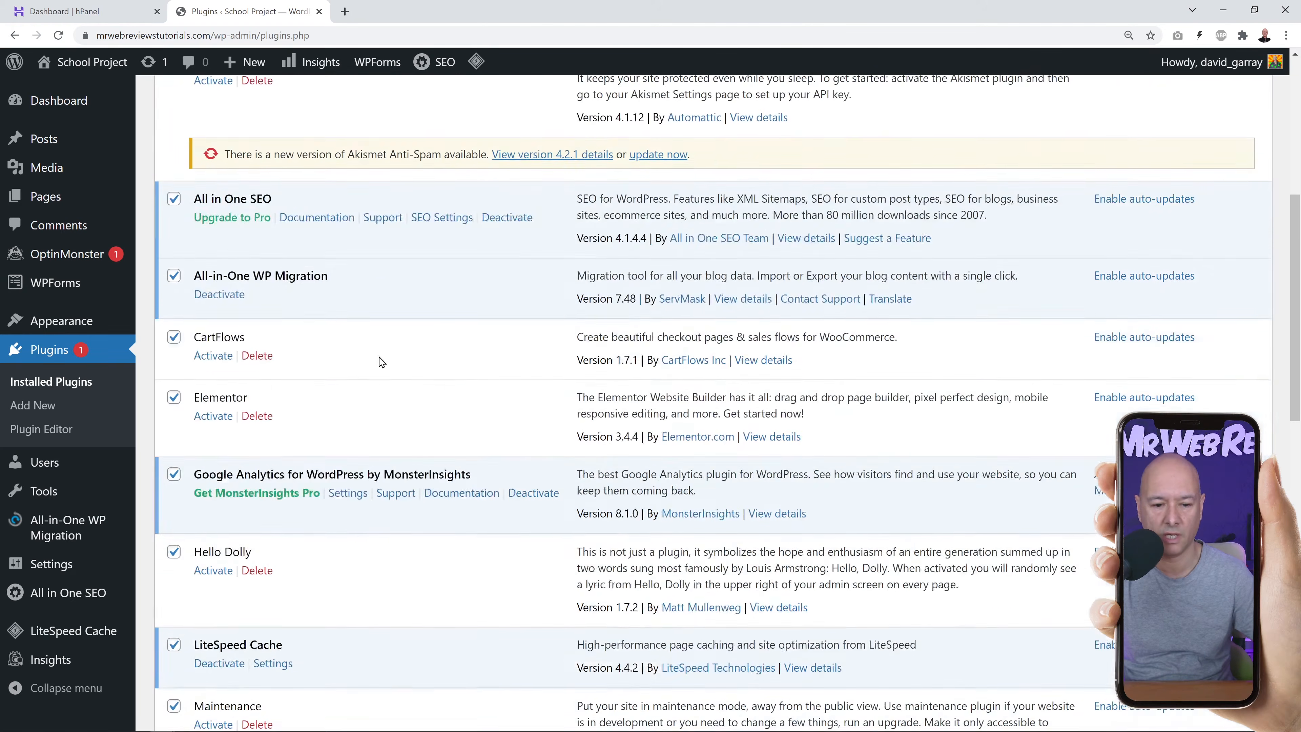
scroll(352, 627, up, 8)
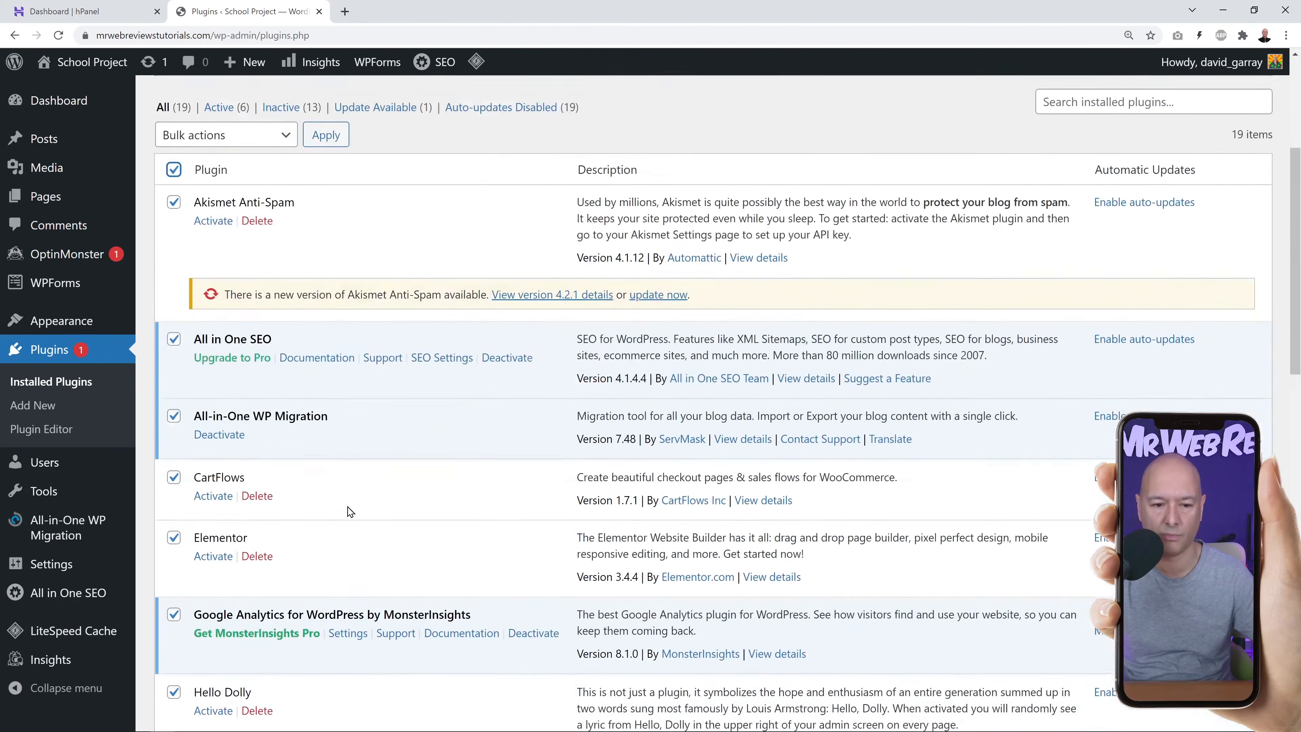
click(281, 198)
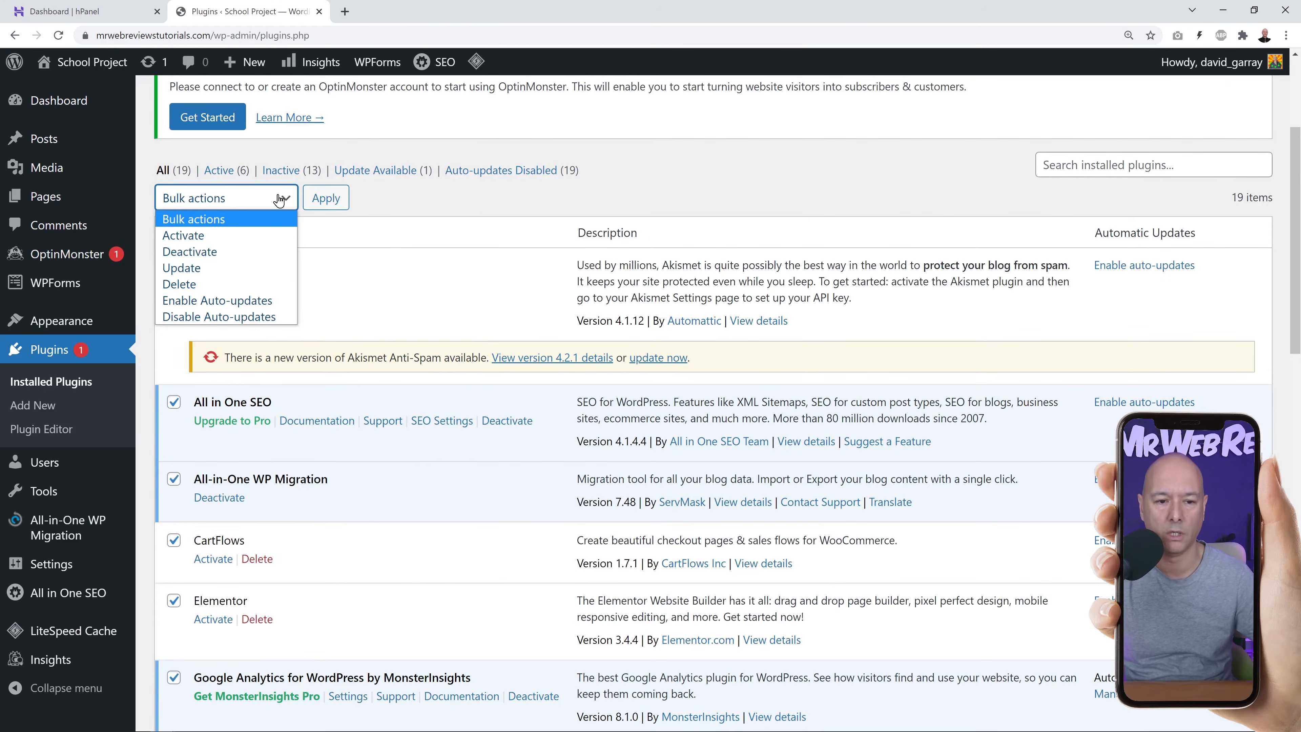
click(205, 251)
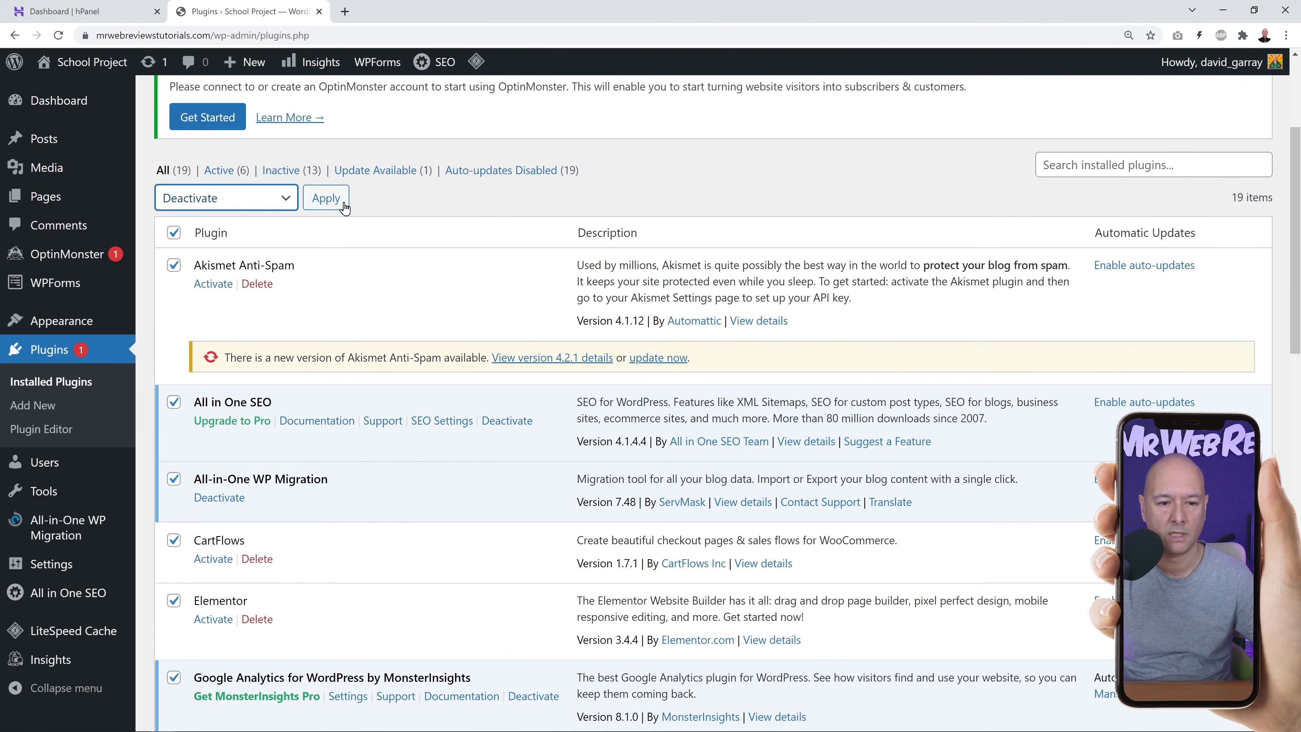
click(327, 198)
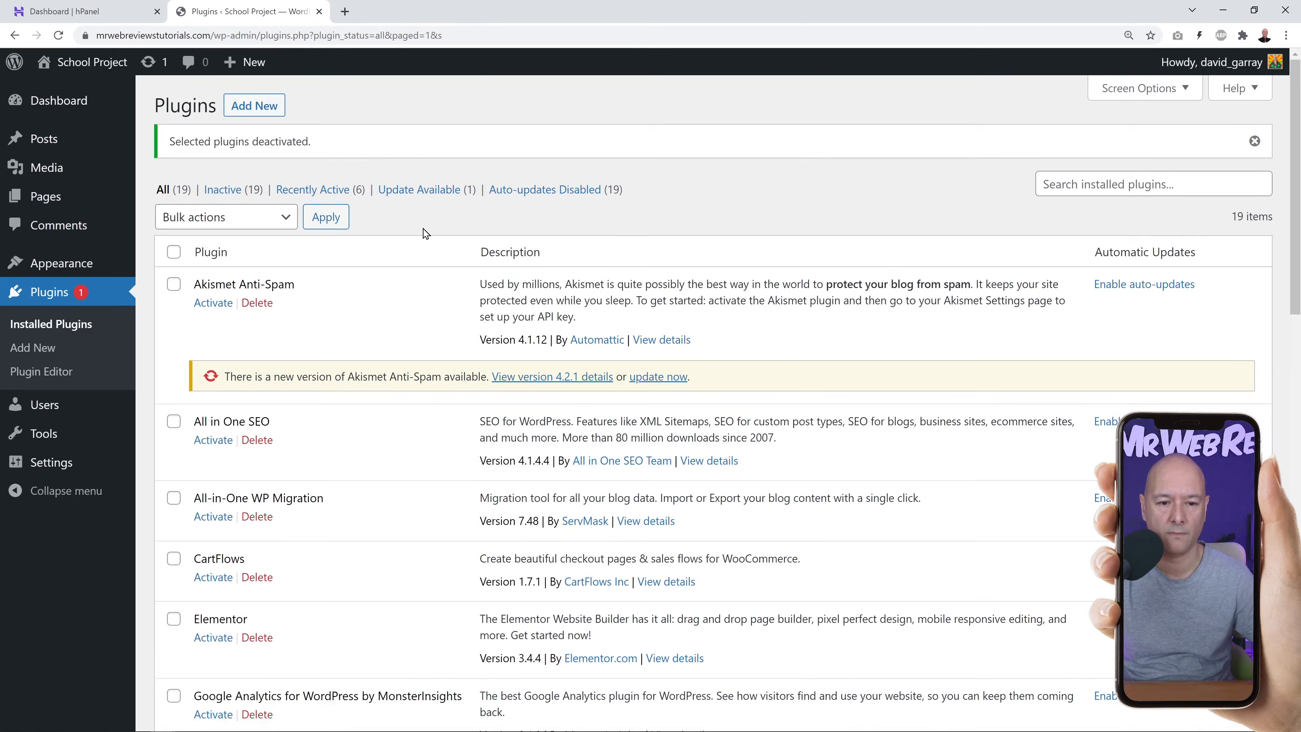
Select all plugins again, bulk-delete them with their data, and reload the now-empty list.
click(174, 251)
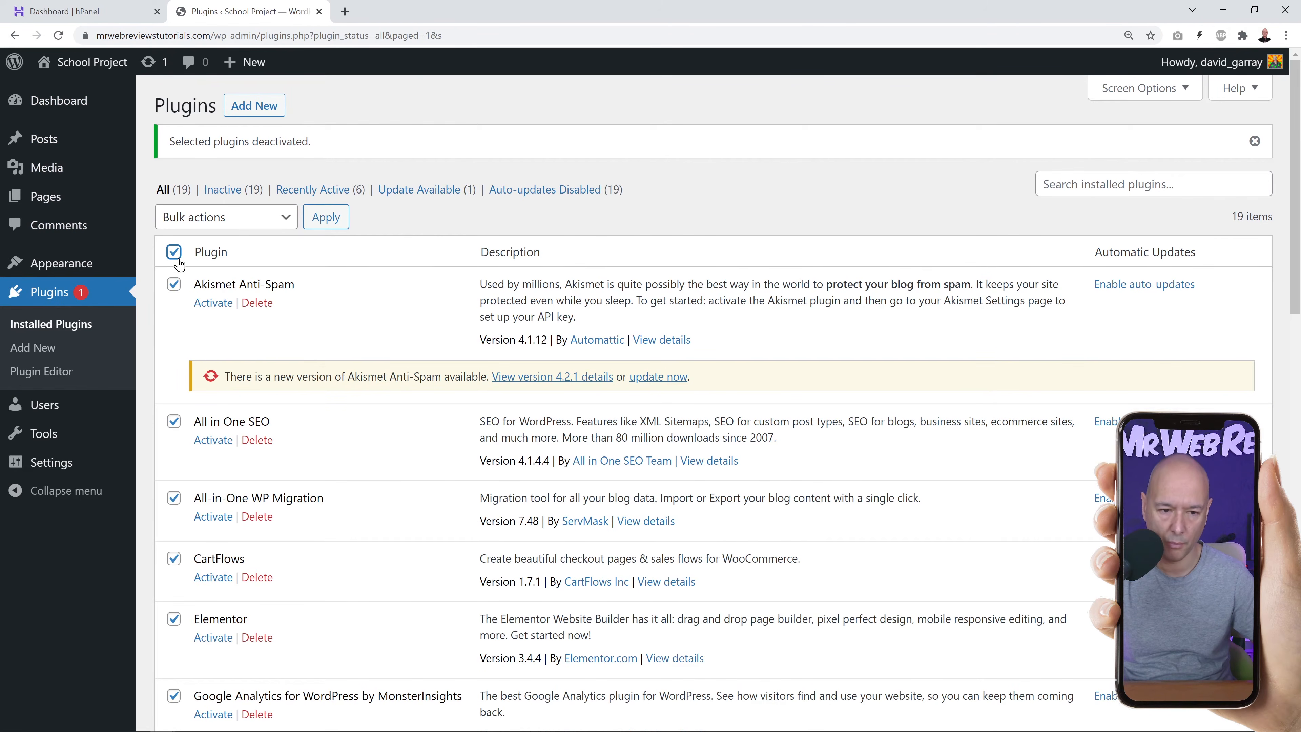
click(268, 225)
click(237, 301)
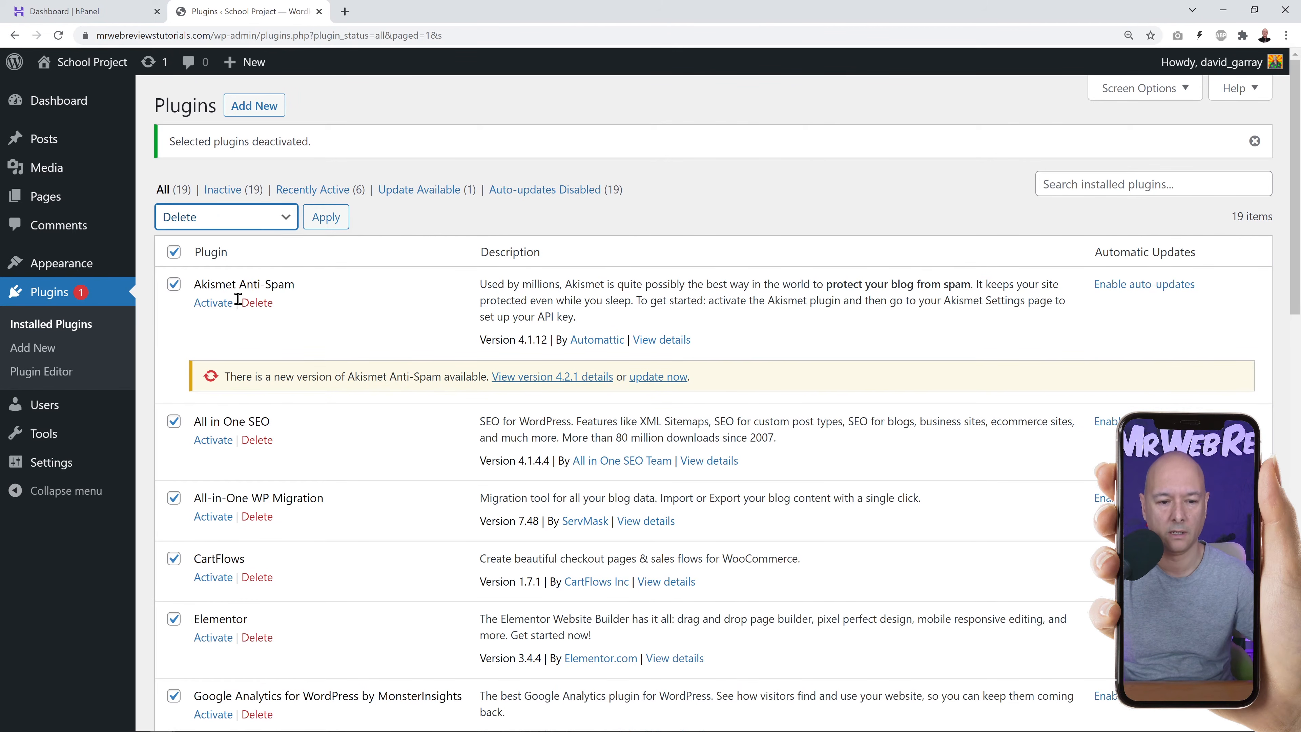
click(323, 228)
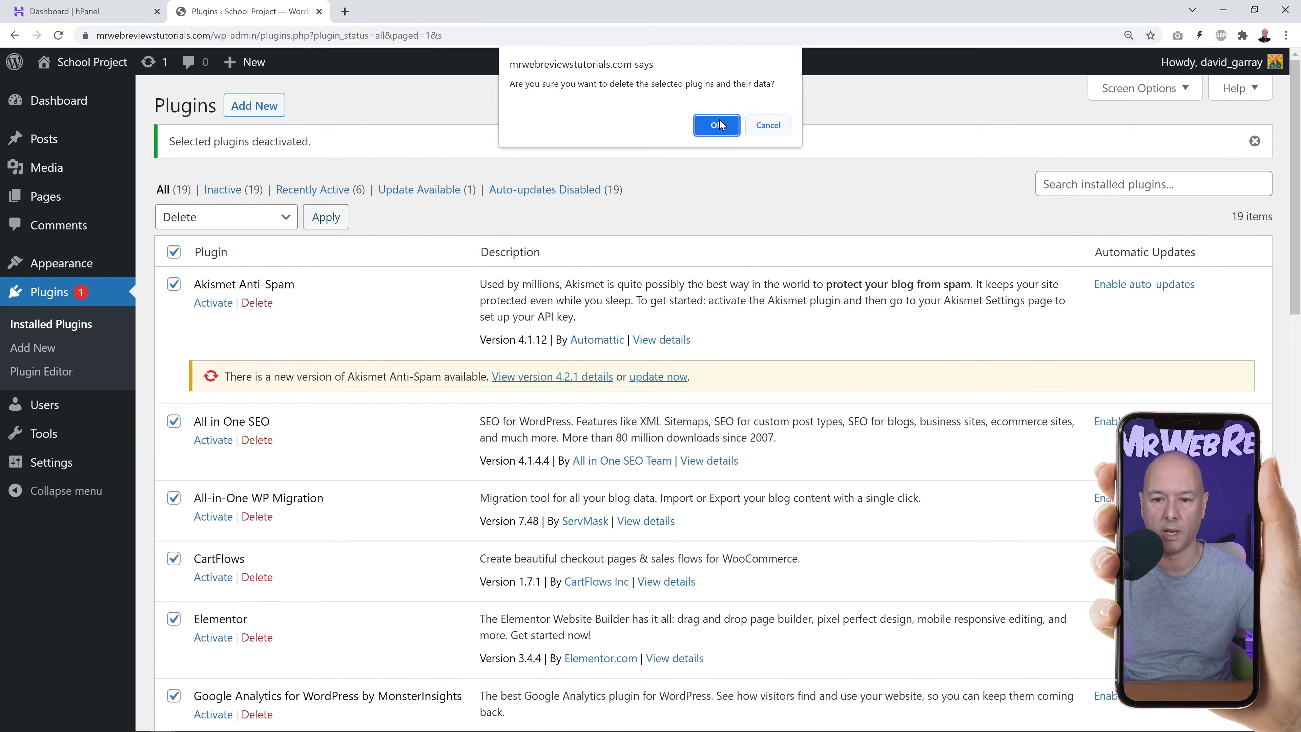
click(709, 123)
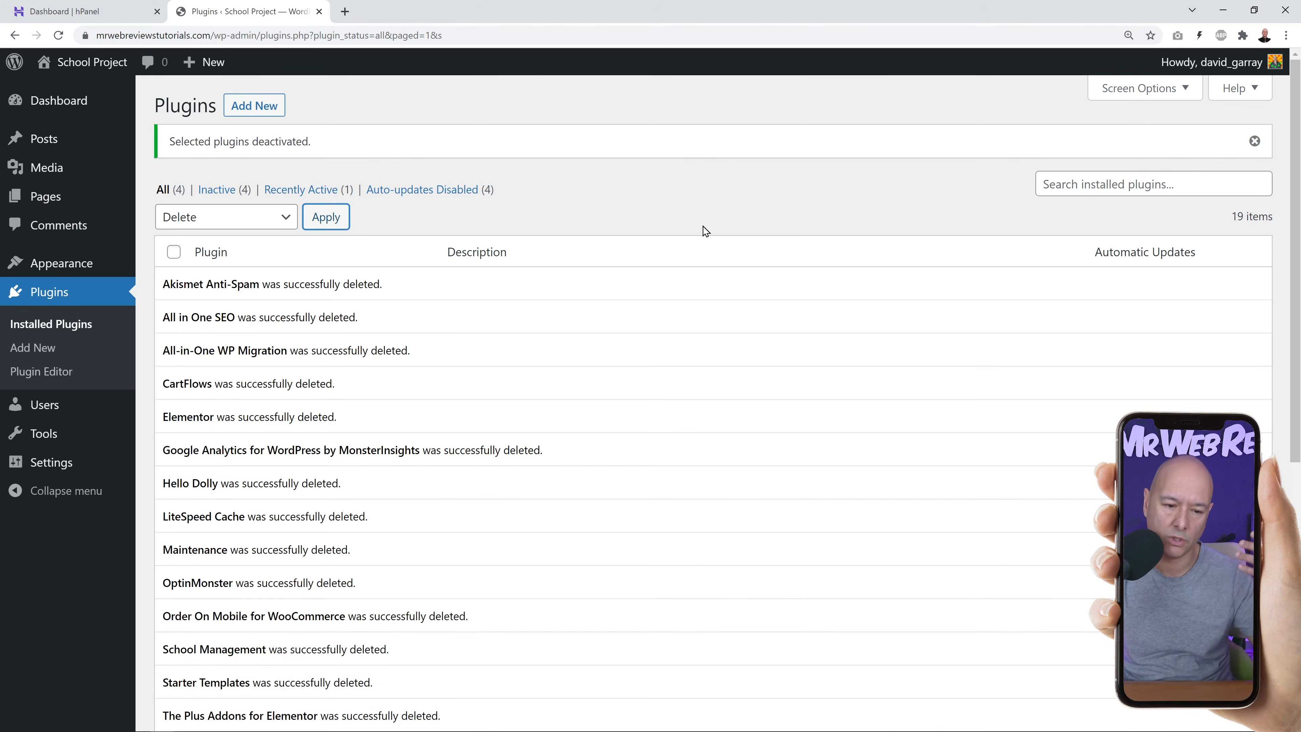
click(53, 327)
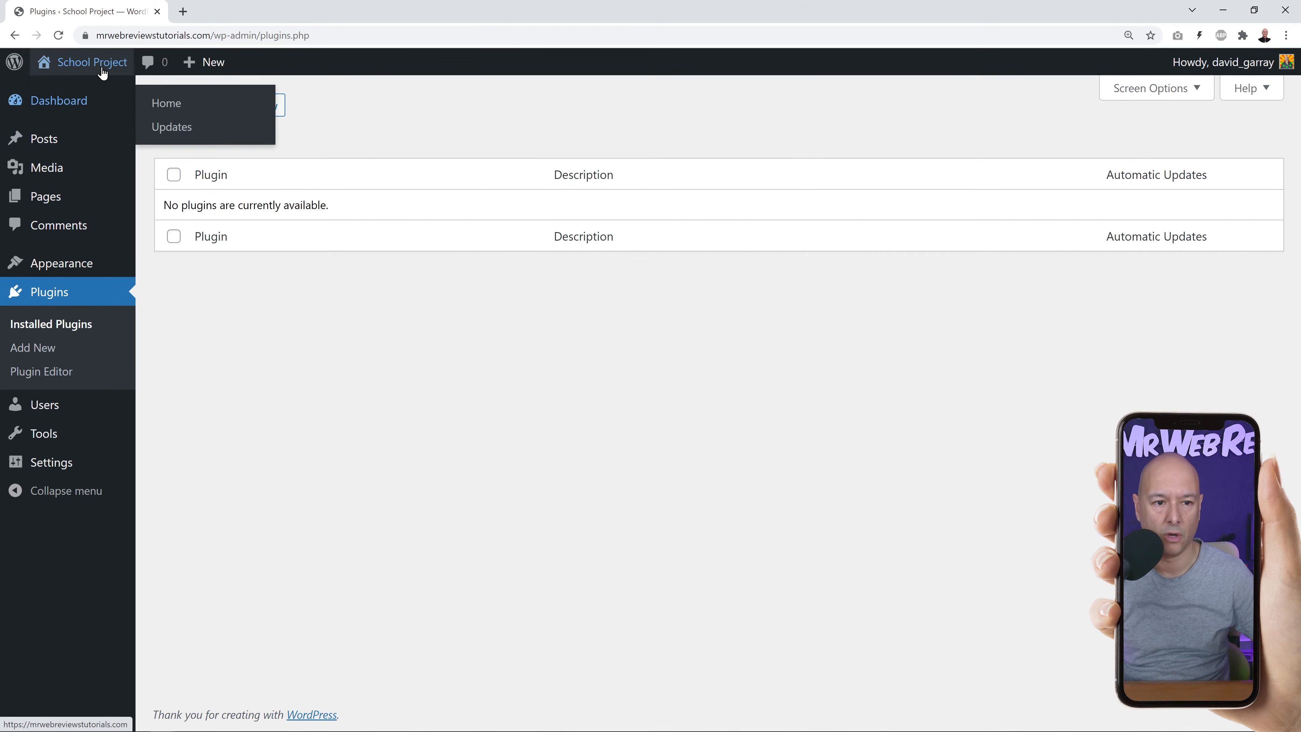
View the School Project front page with its Hello world! post in a new tab, then return to Plugins.
mouse_move(95, 65)
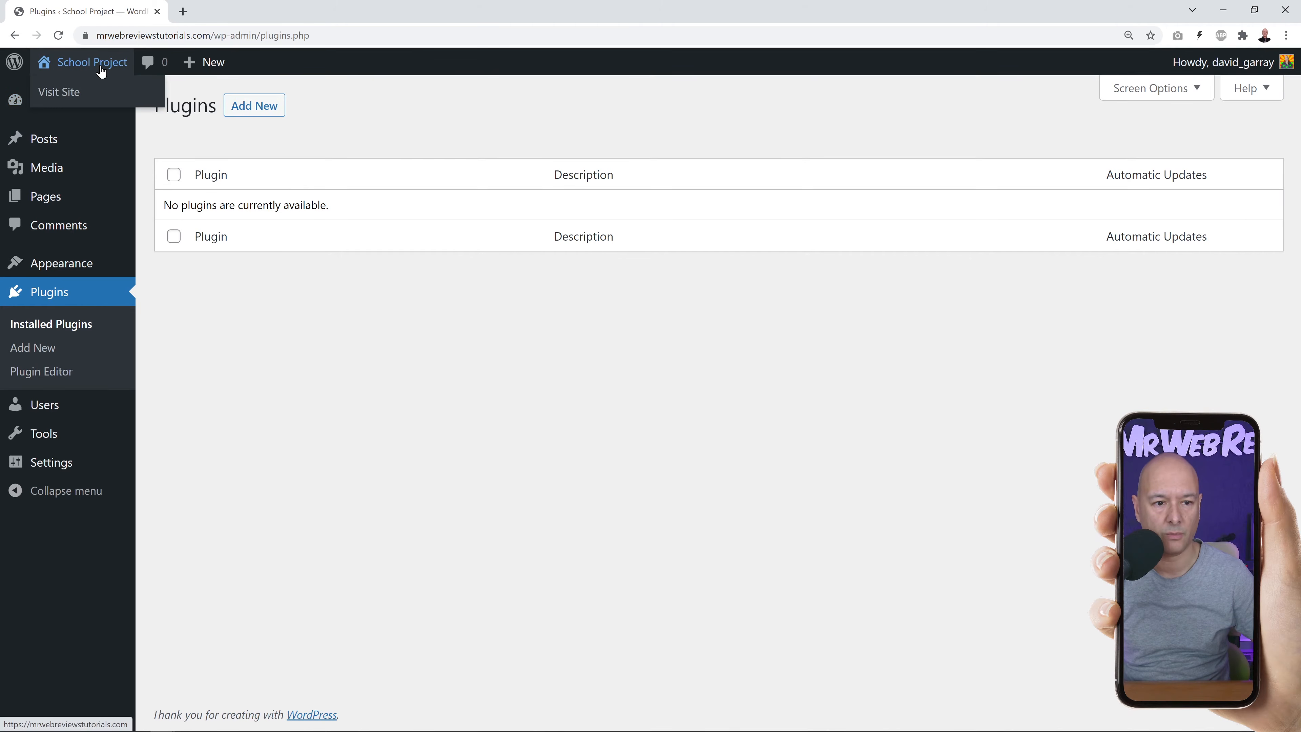
right_click(65, 97)
click(102, 104)
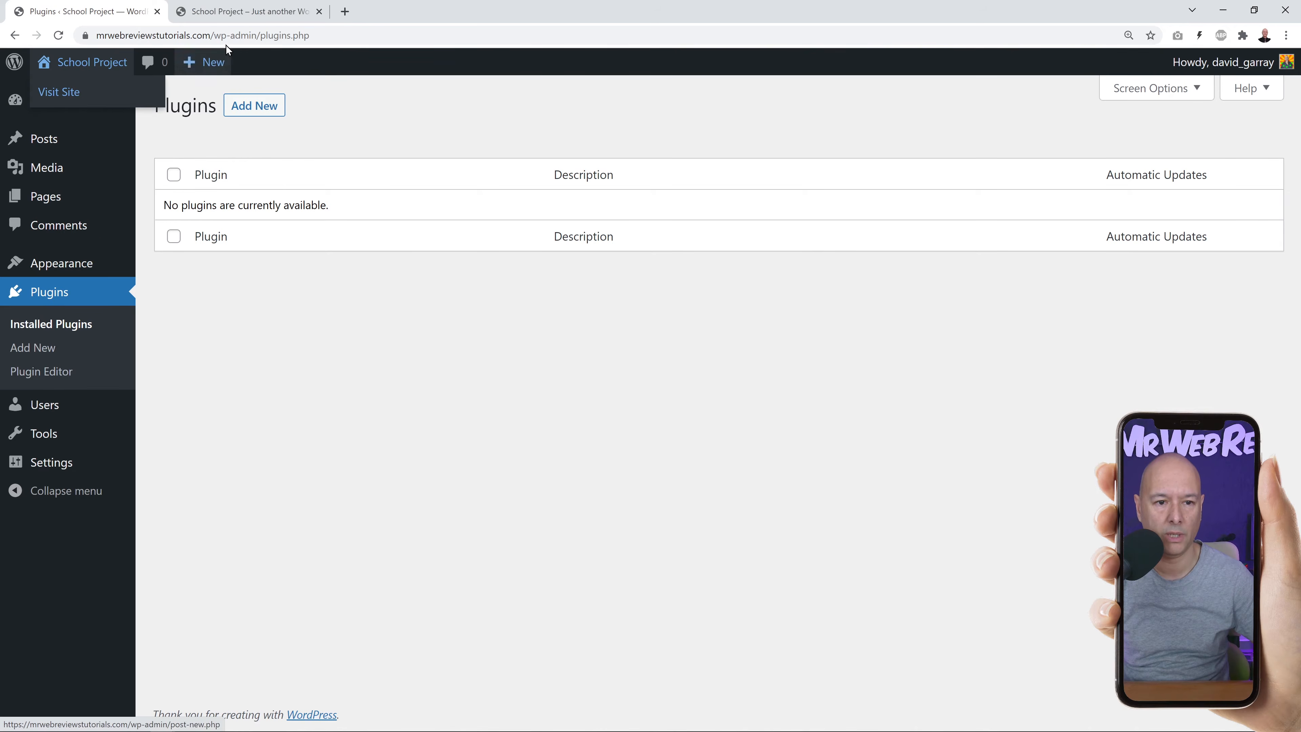
click(245, 11)
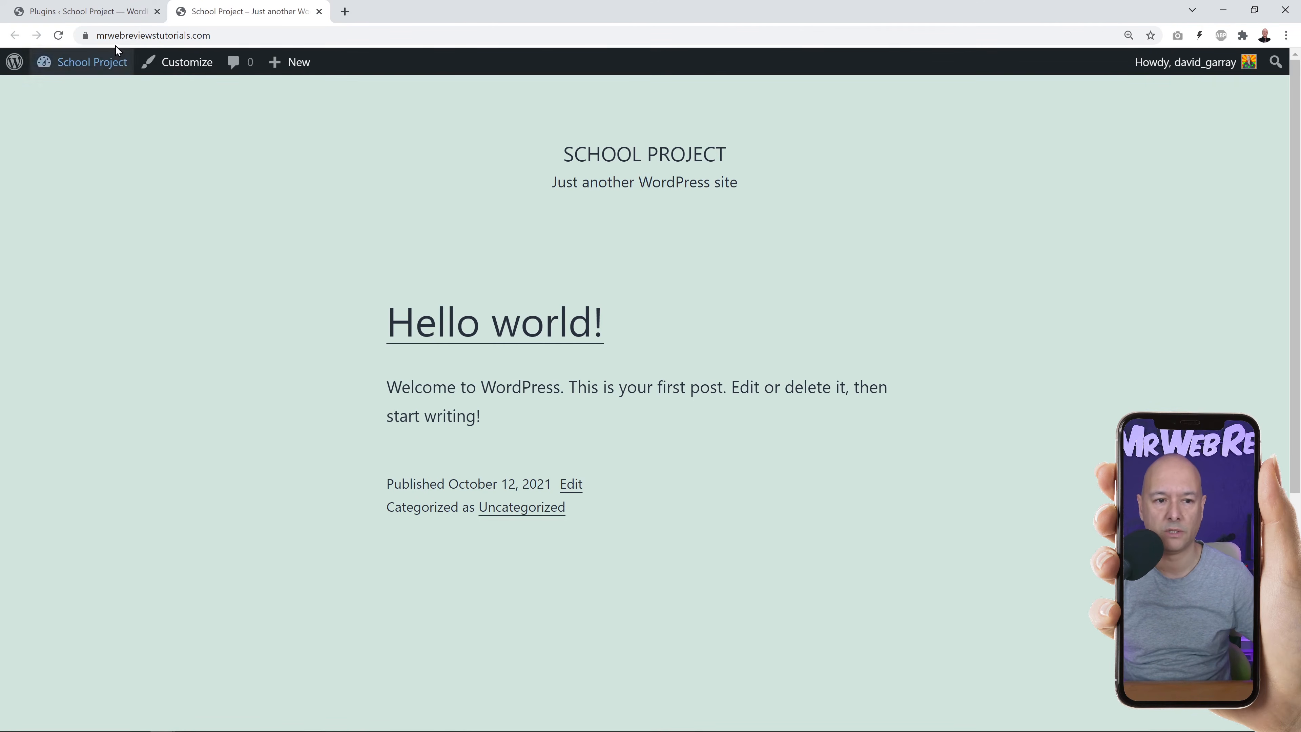
click(103, 13)
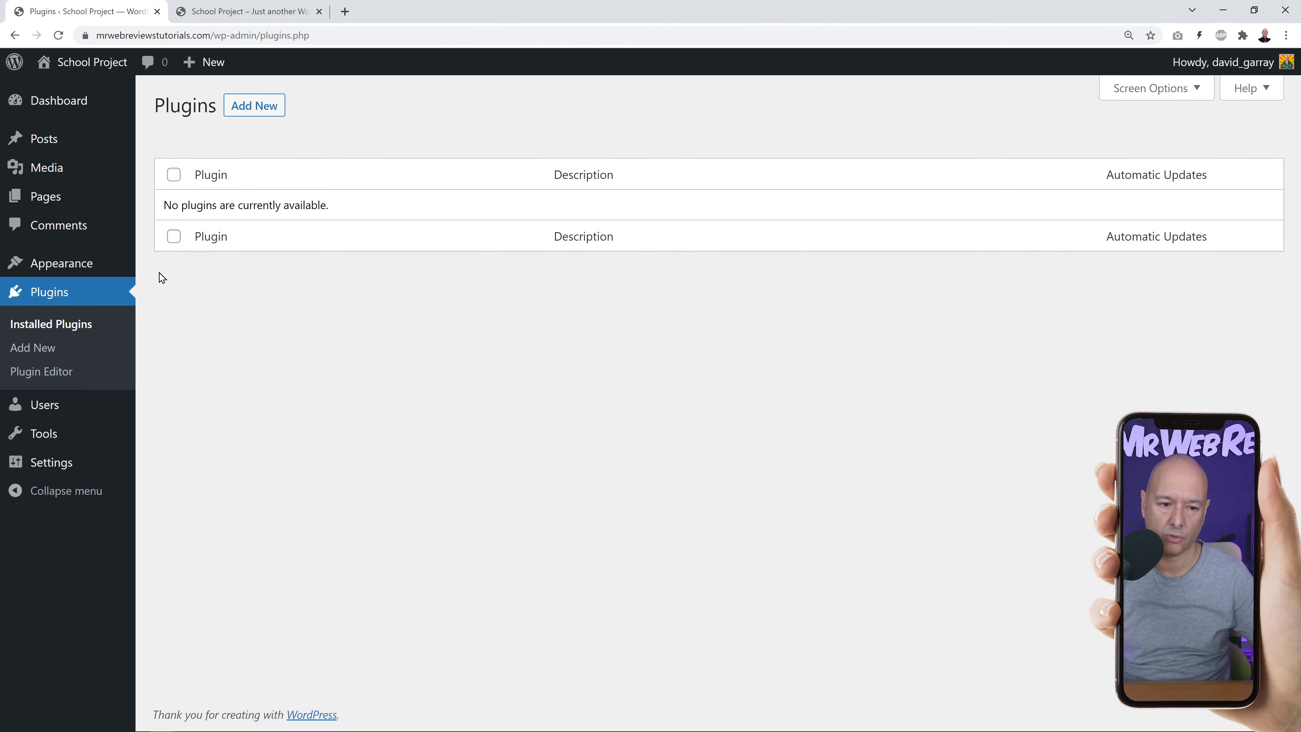
mouse_move(70, 268)
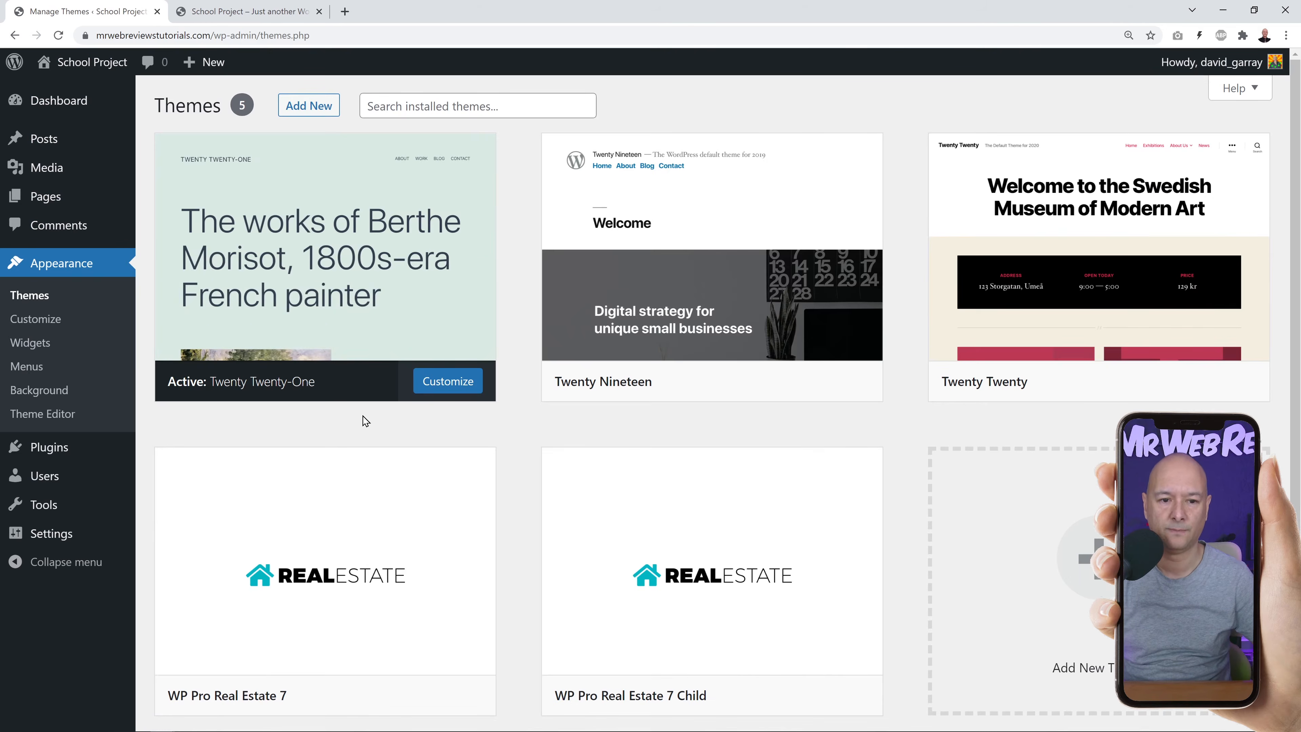
Search the theme directory for 'astra', then install and activate the Astra theme.
click(310, 105)
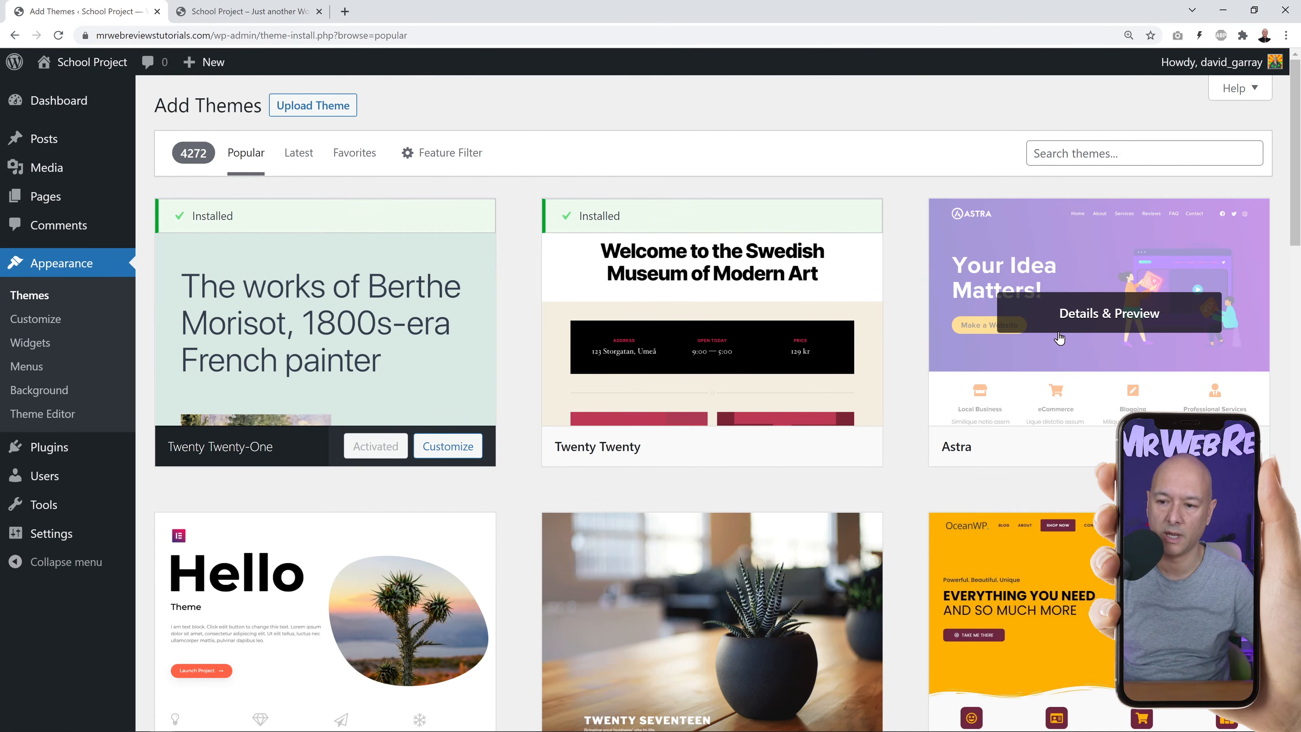
click(1073, 152)
text(astra)
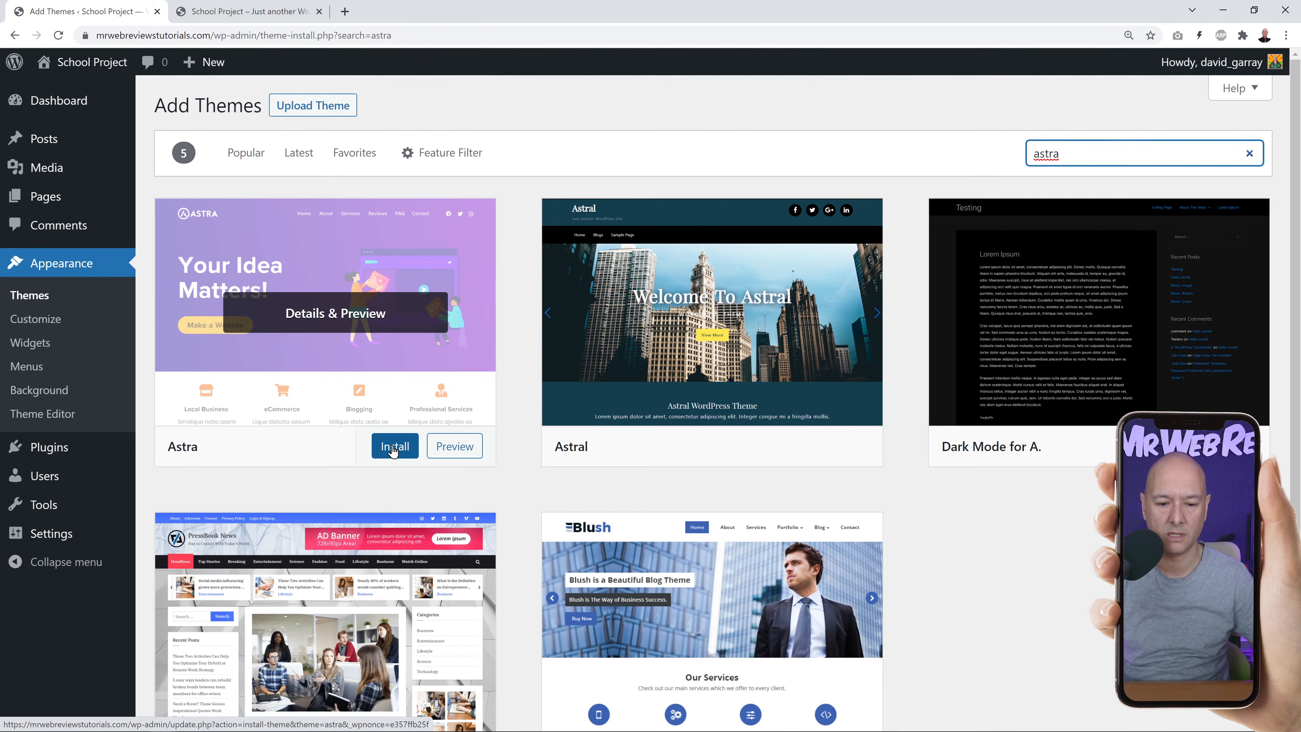
click(393, 450)
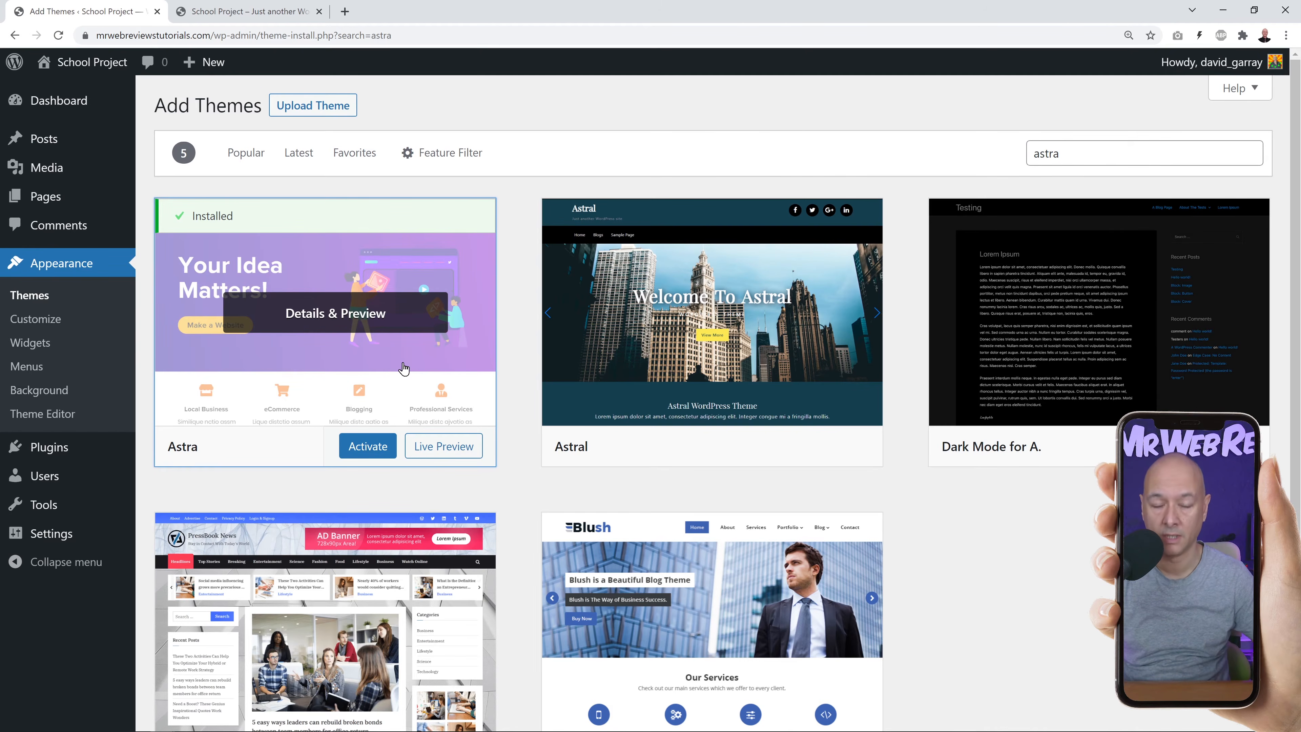
click(367, 449)
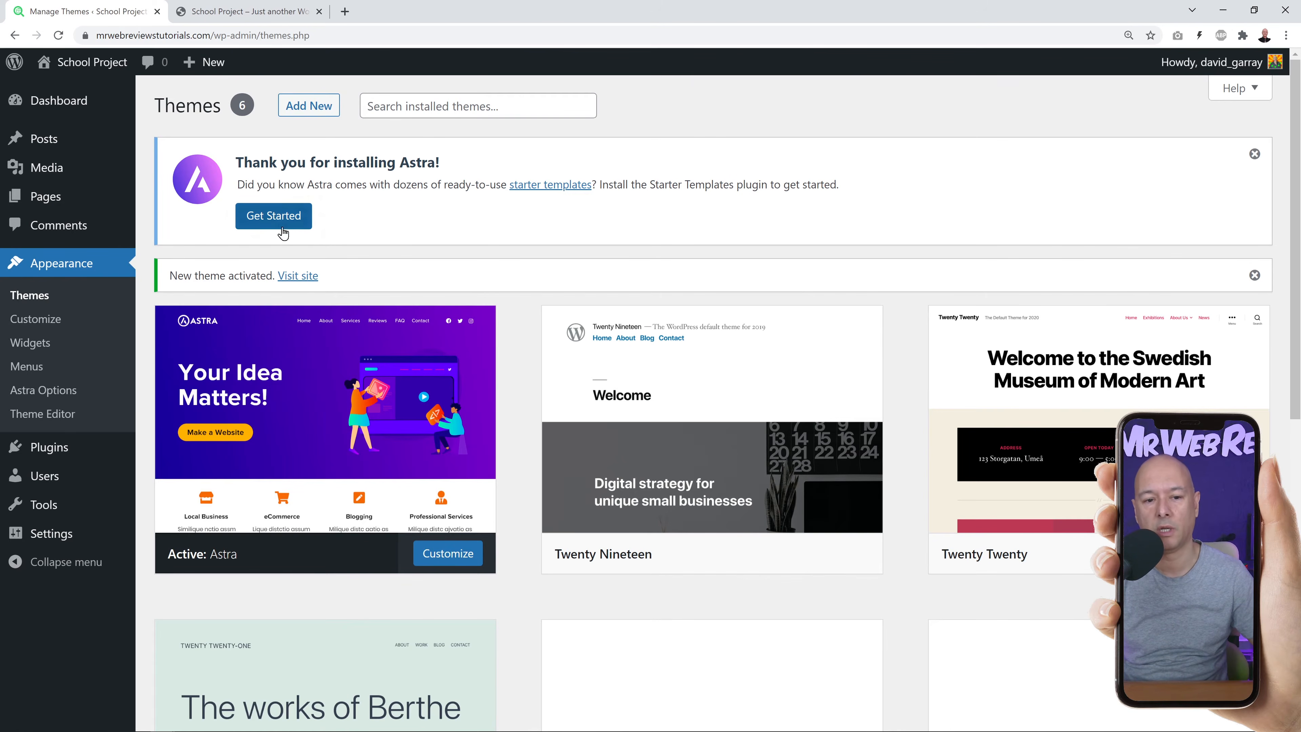
From Astra's theme details, go to Astra Options and install the Starter Templates importer plugin.
mouse_move(307, 389)
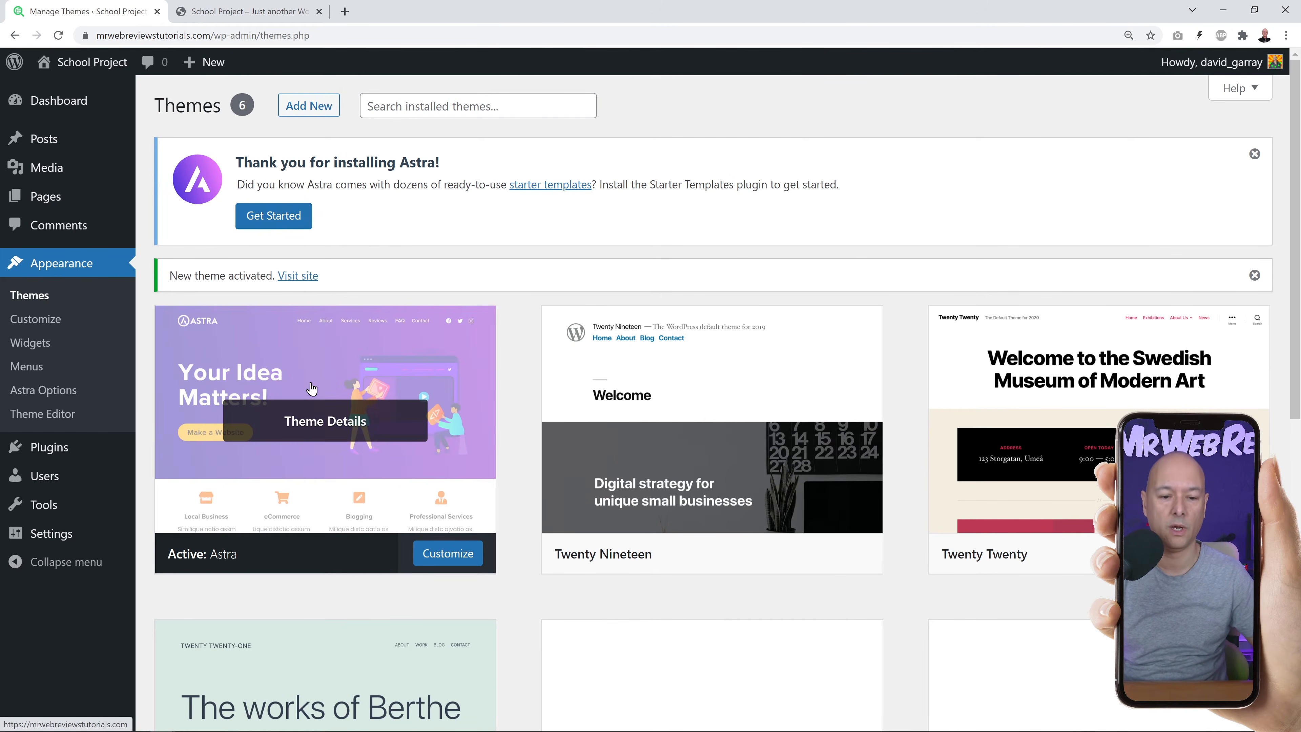
click(324, 423)
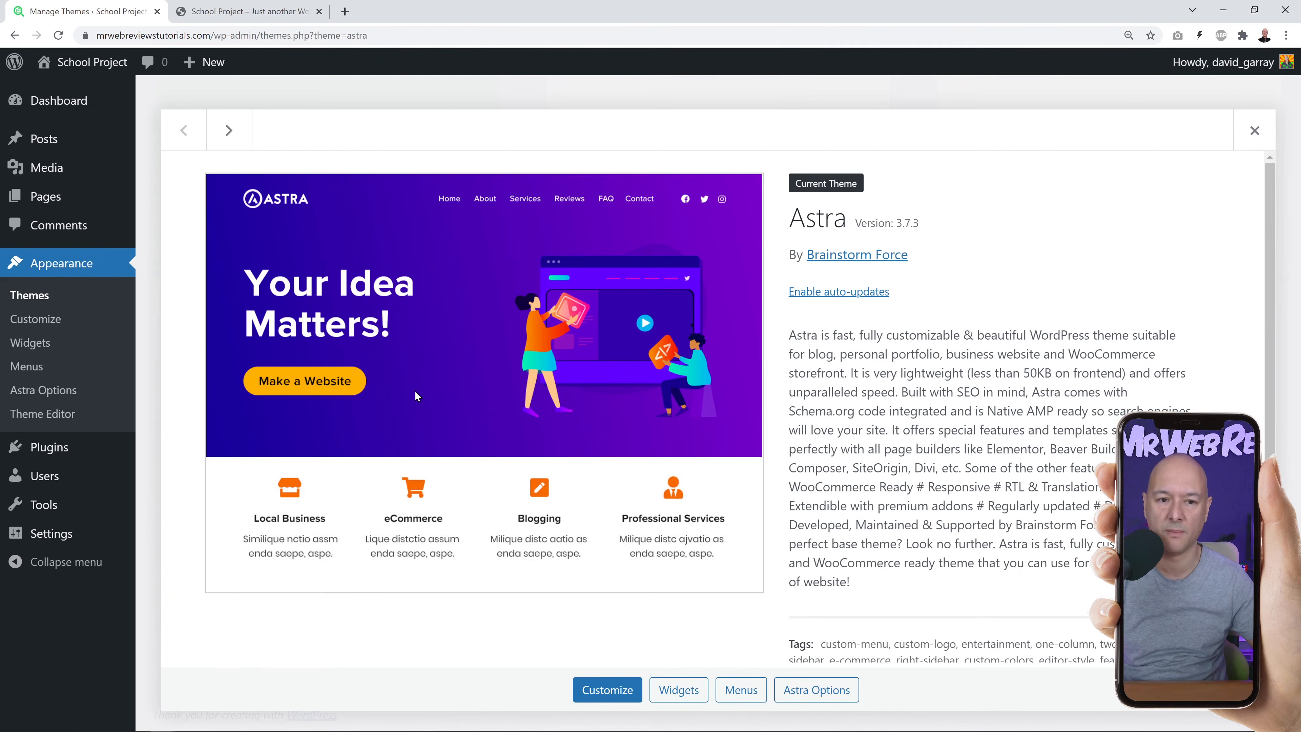
click(832, 697)
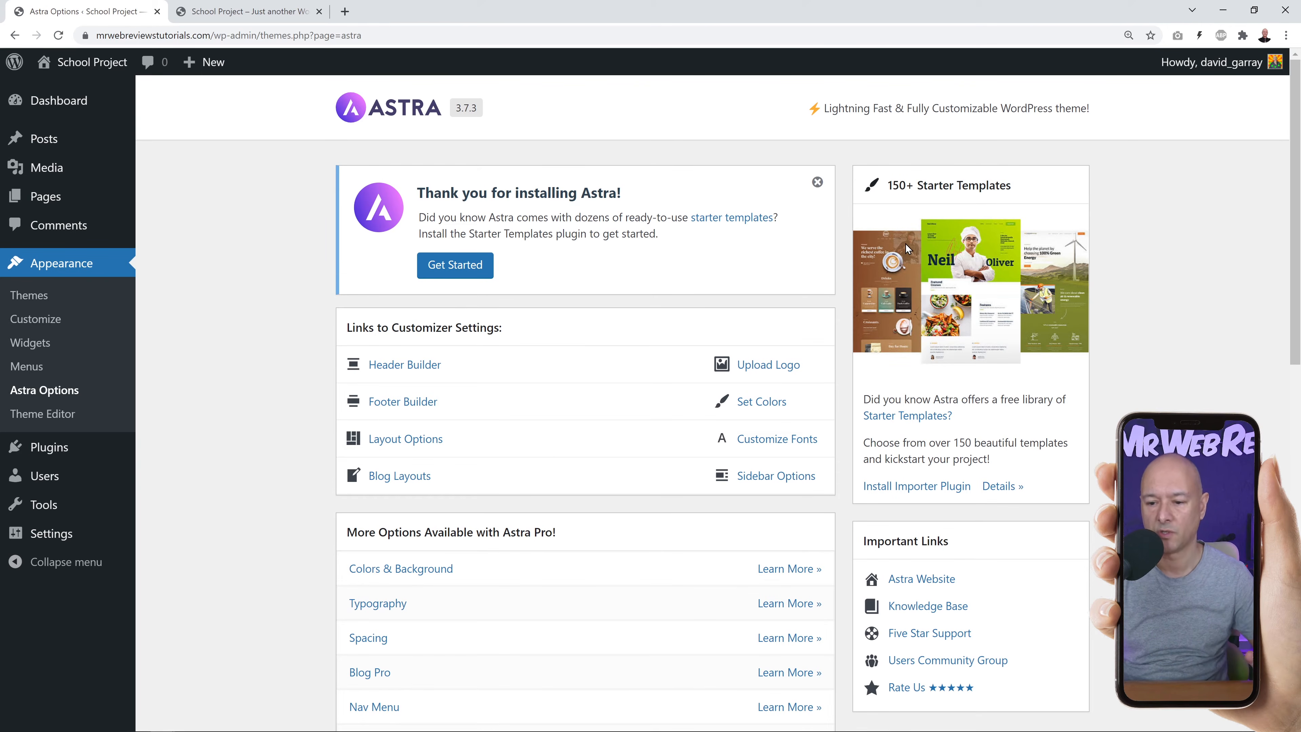
click(925, 493)
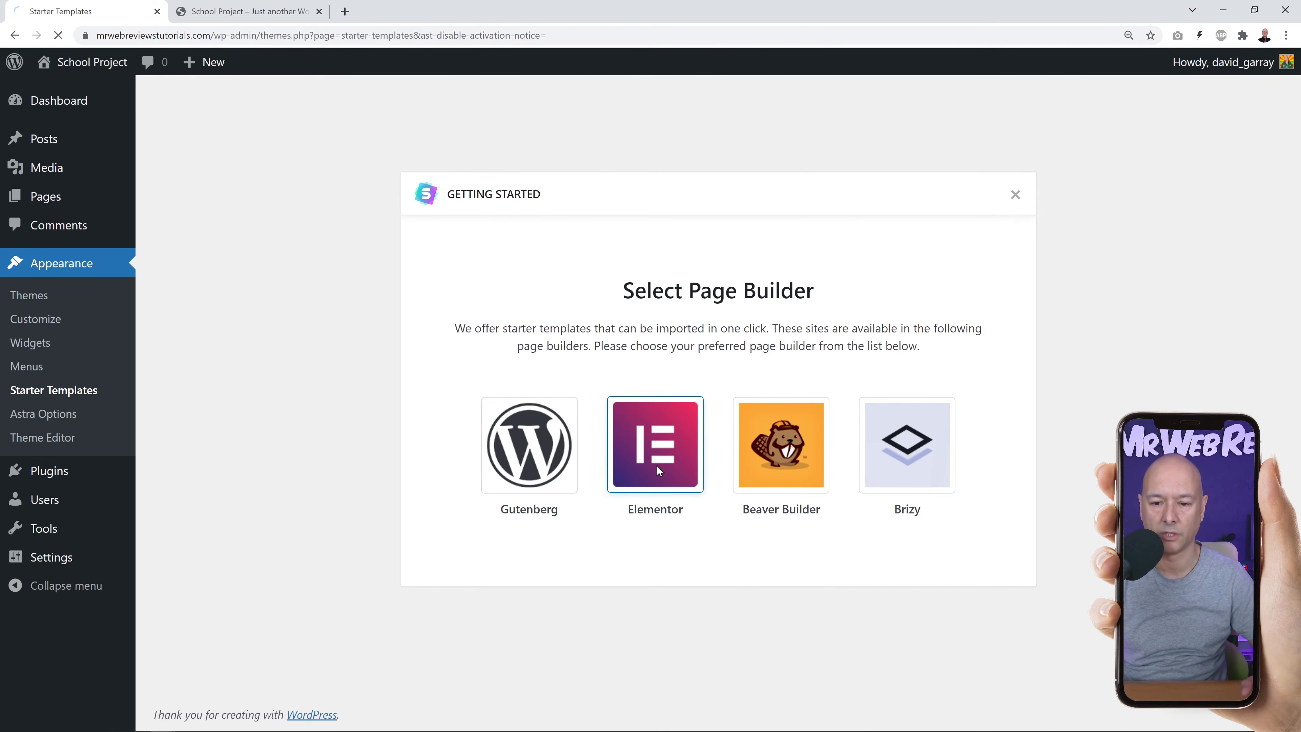
Choose Elementor as the page builder and browse the starter templates.
click(655, 510)
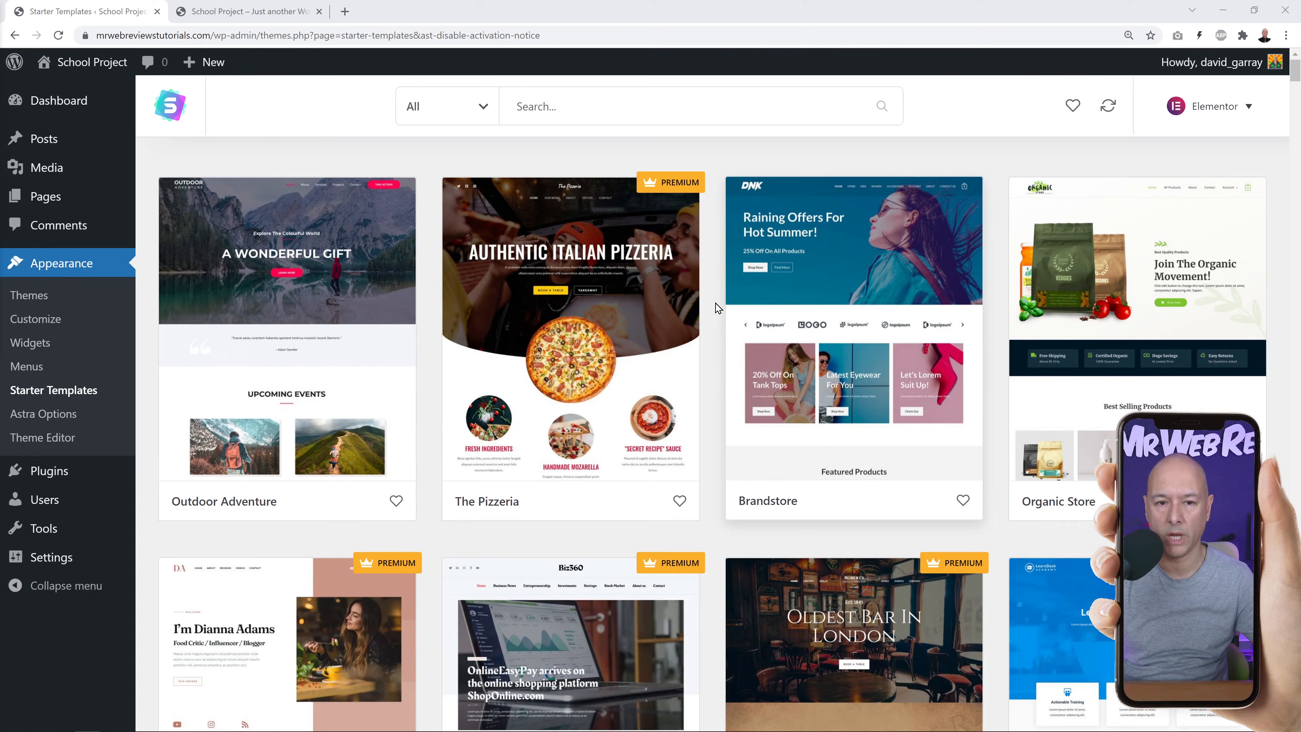
scroll(717, 308, down, 4)
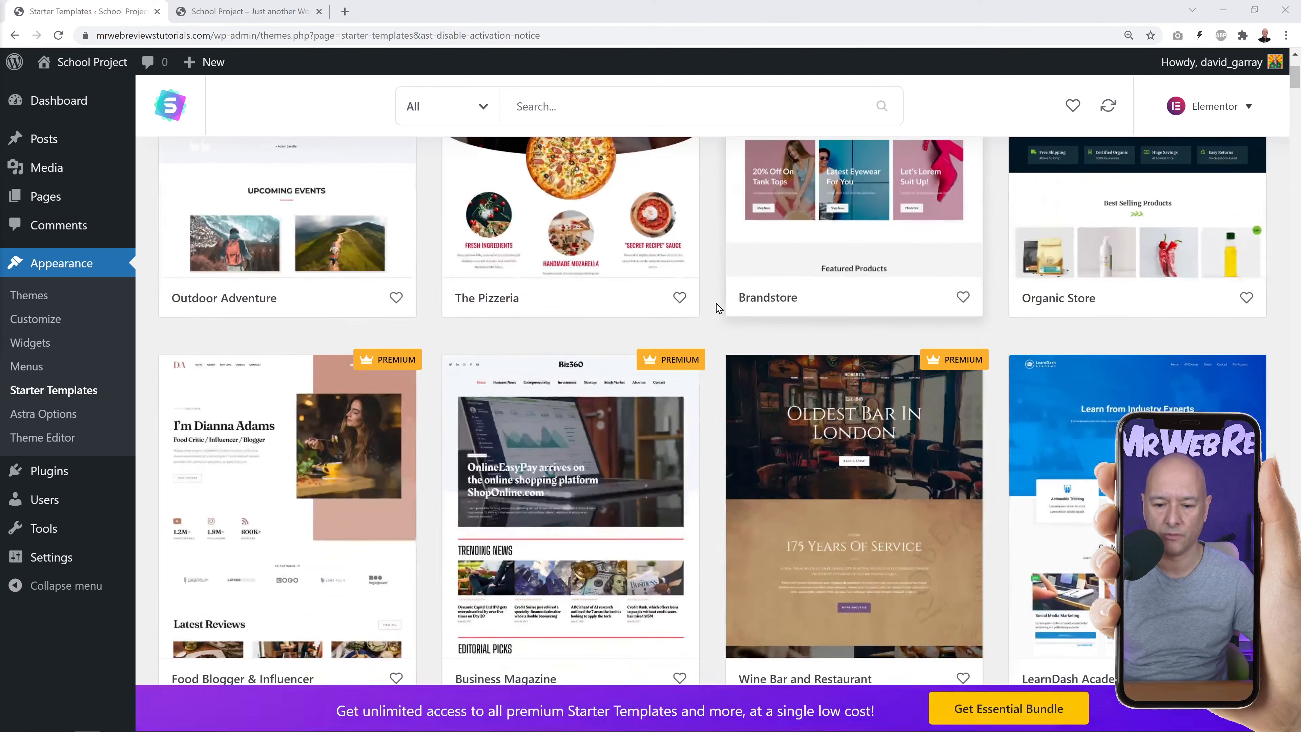
scroll(1168, 299, down, 3)
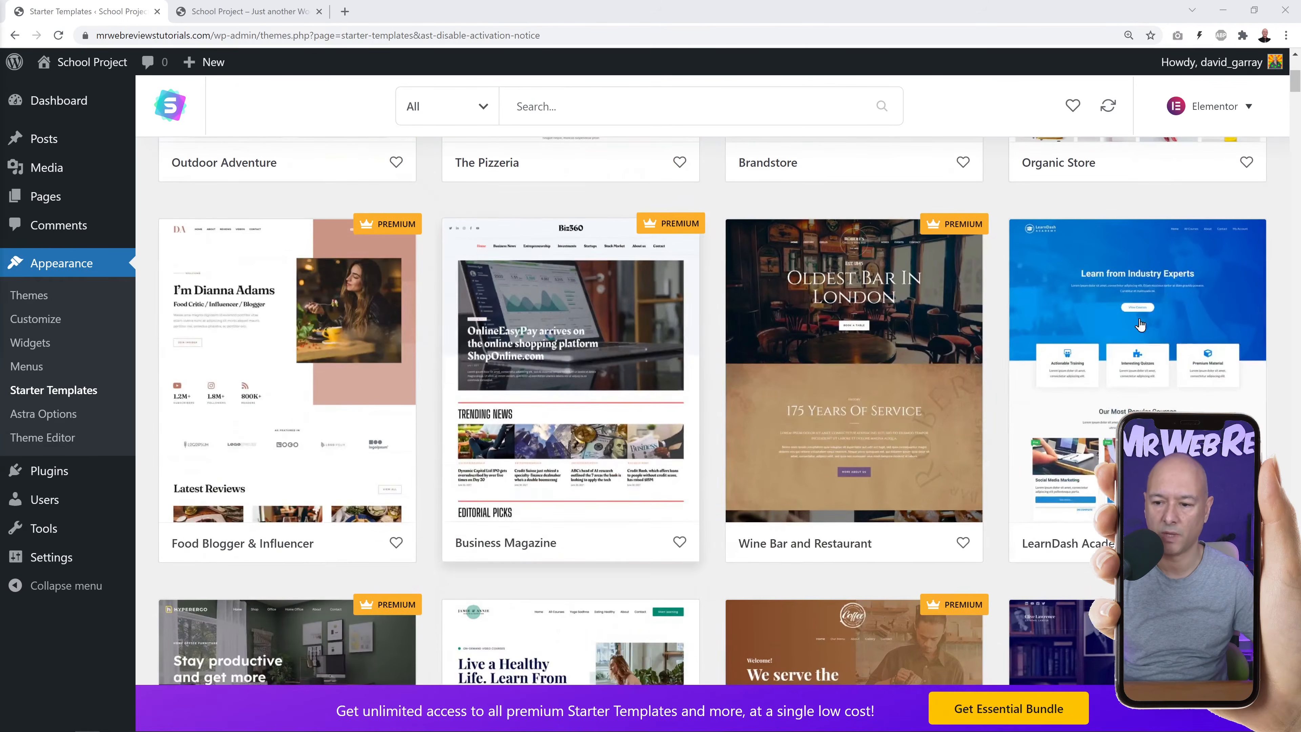
scroll(1177, 320, down, 4)
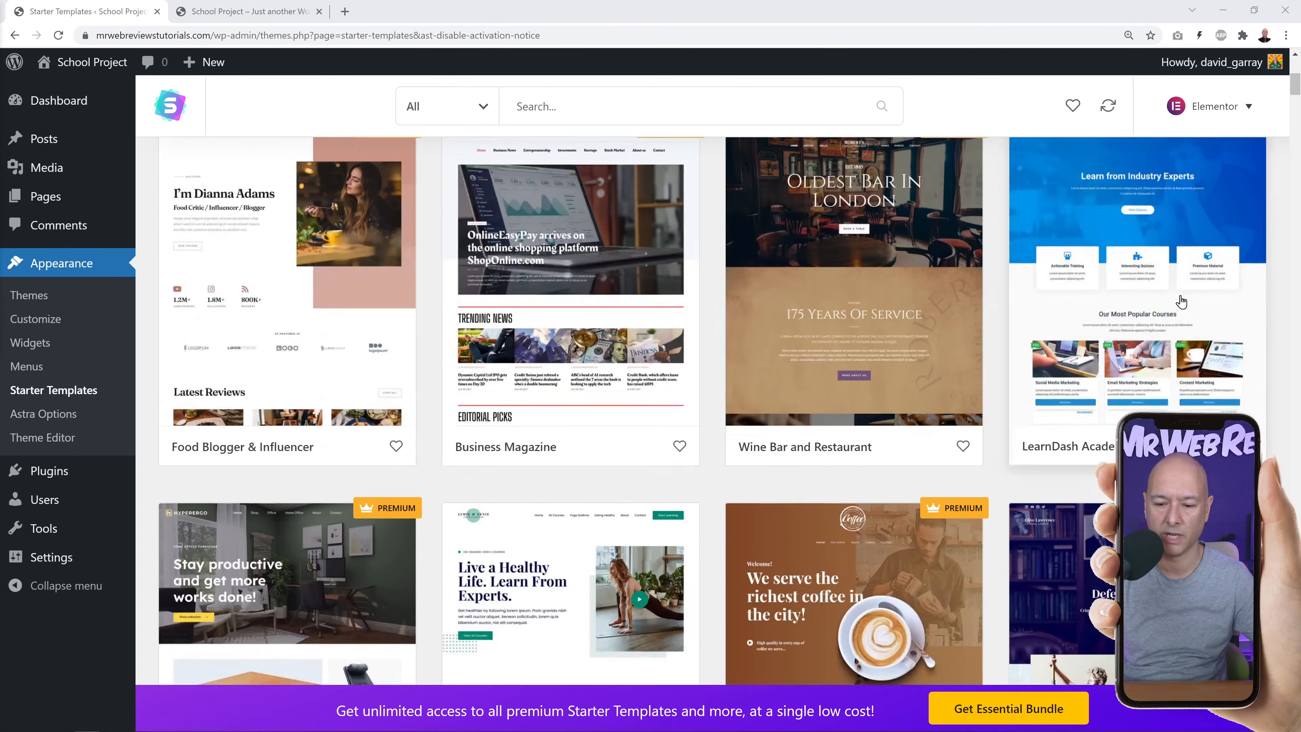
scroll(1181, 302, down, 4)
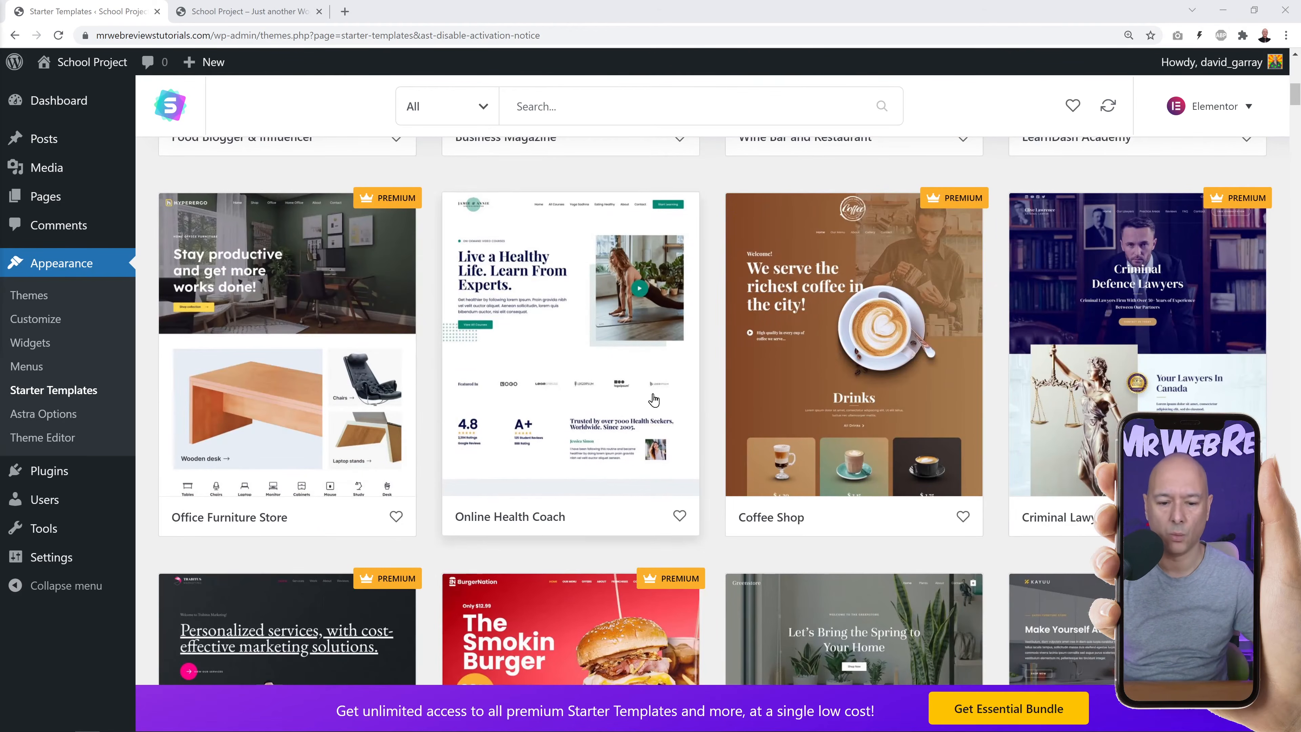
scroll(705, 396, down, 5)
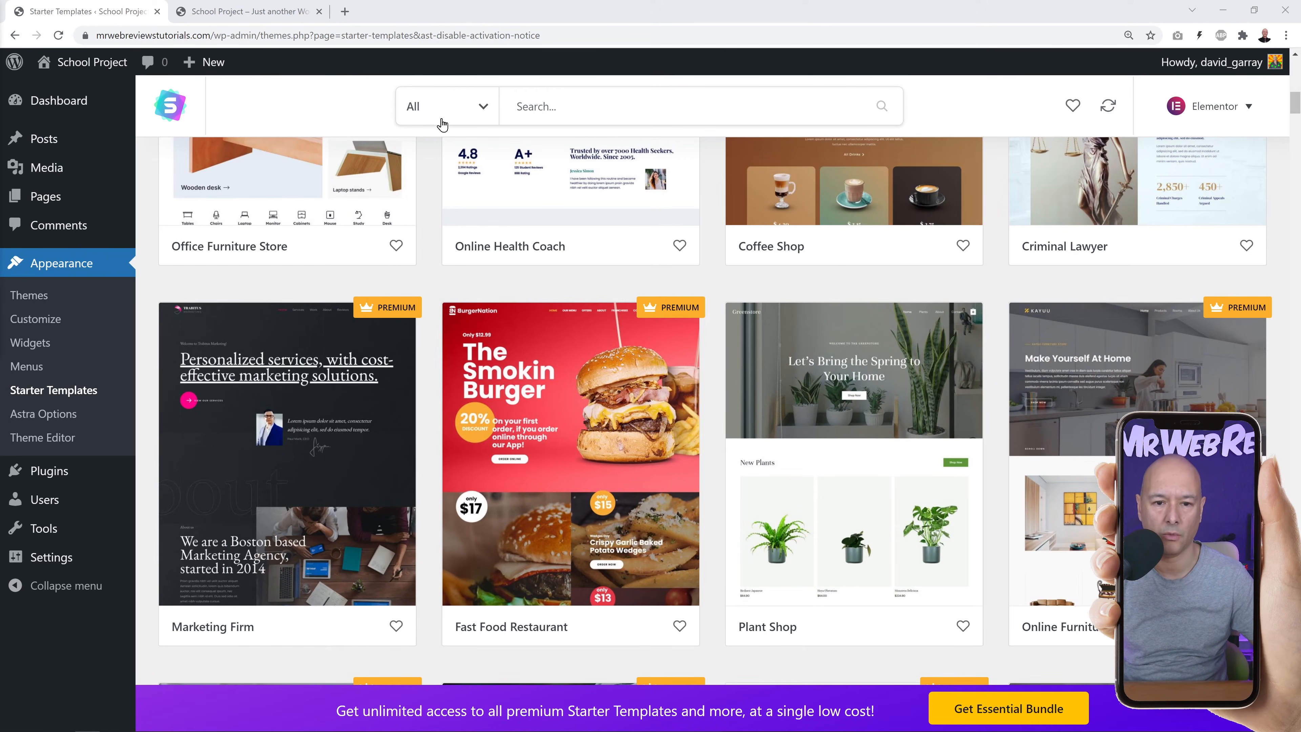
Filter templates to Free, search 'school', and open the School template's pages.
click(483, 107)
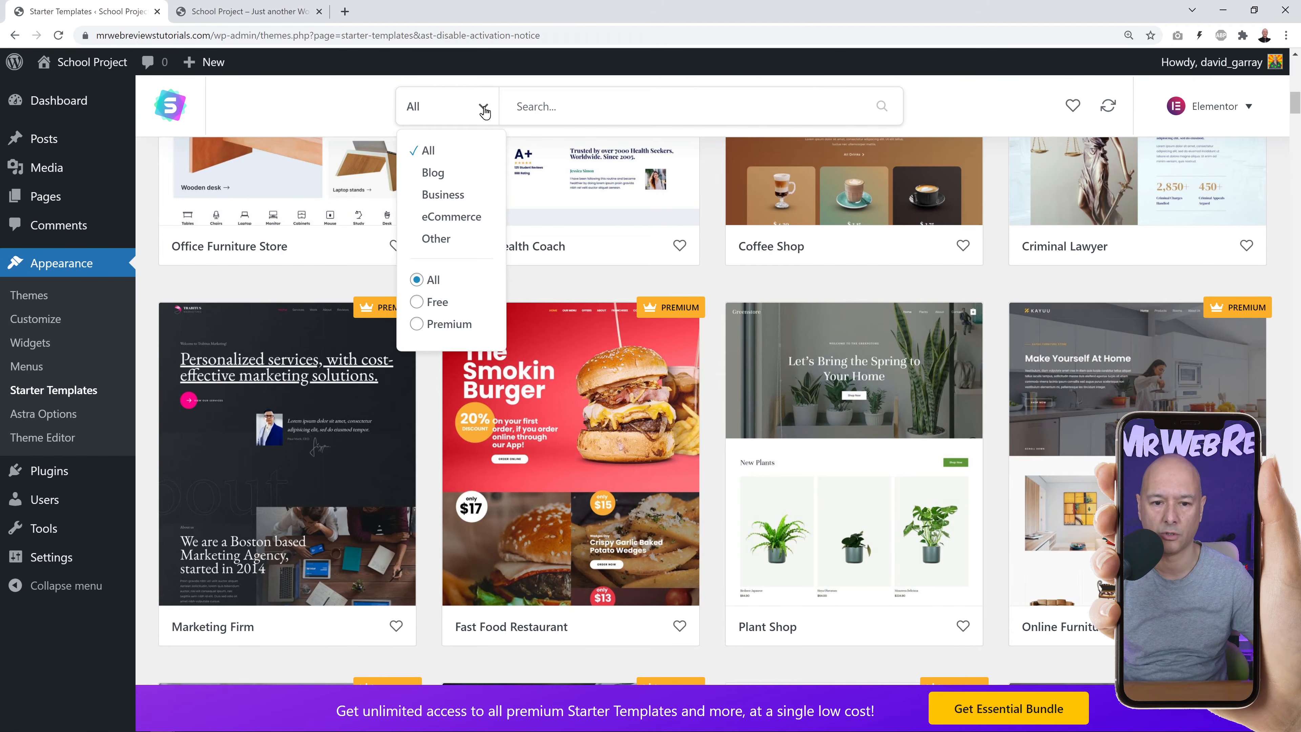
click(416, 303)
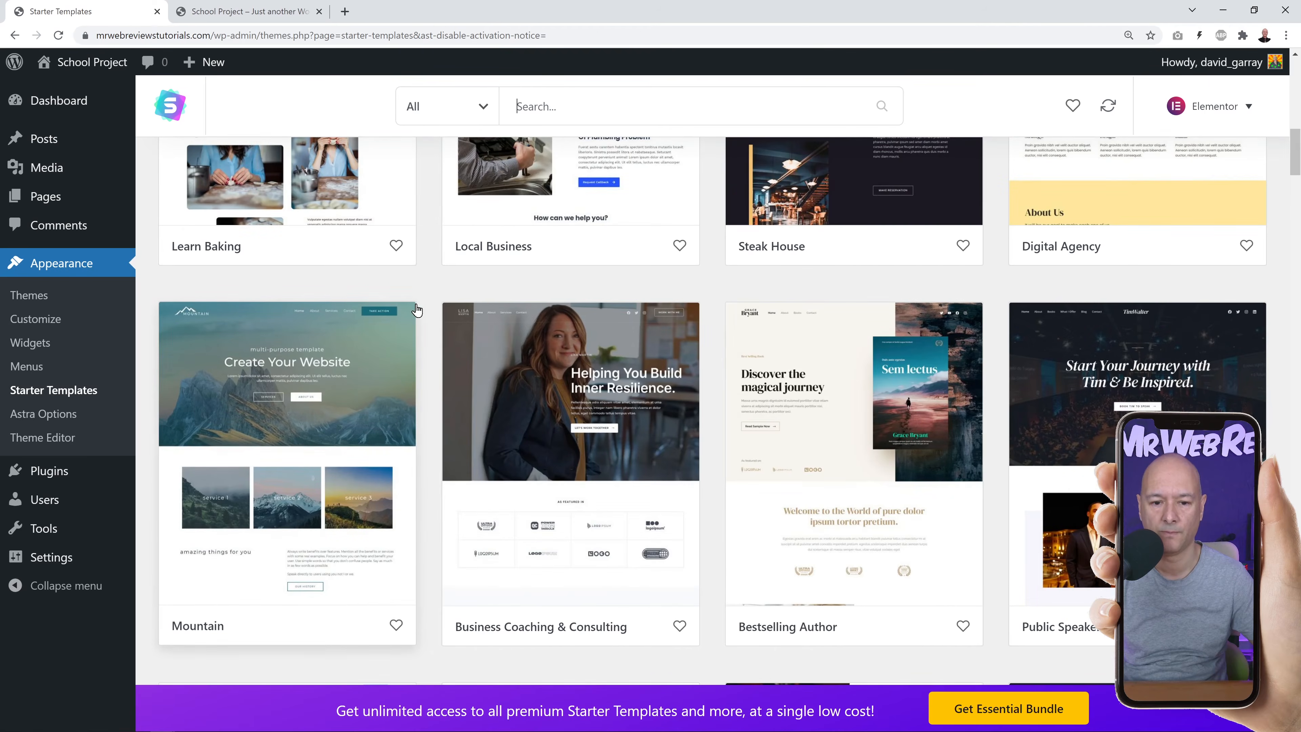
click(576, 105)
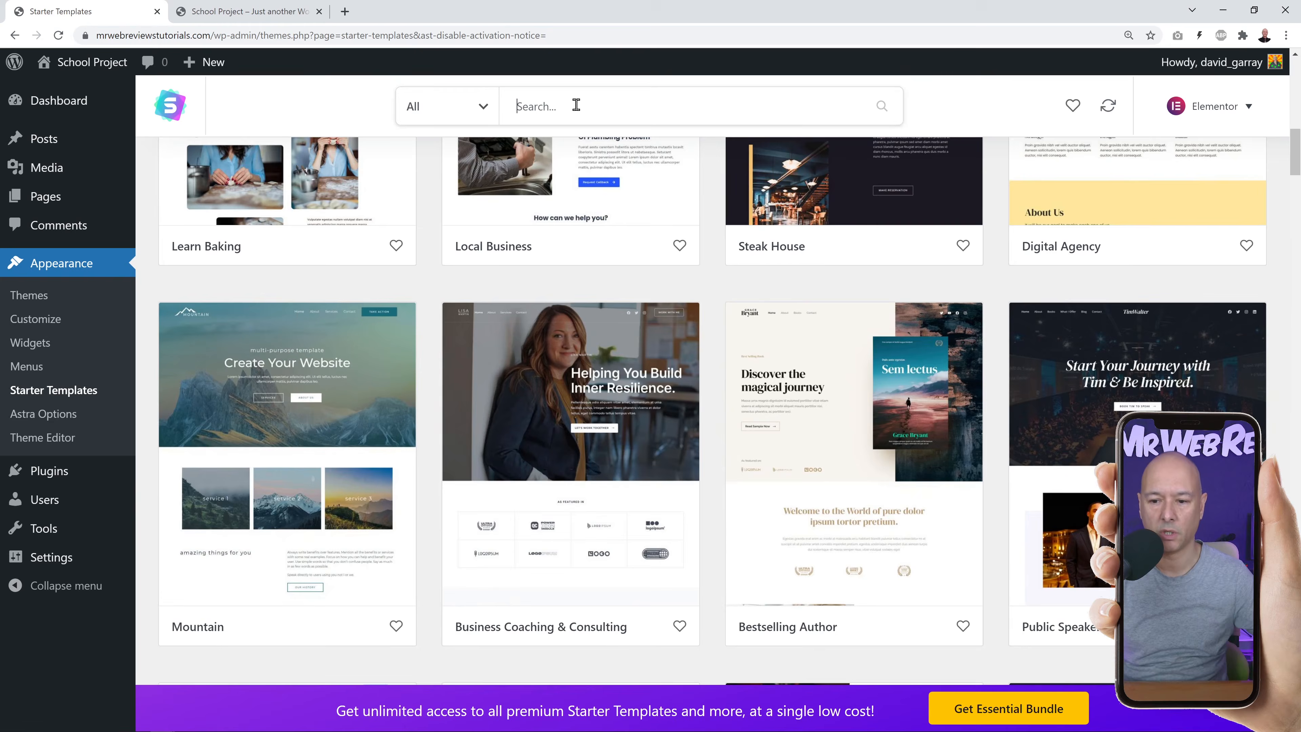
text(school)
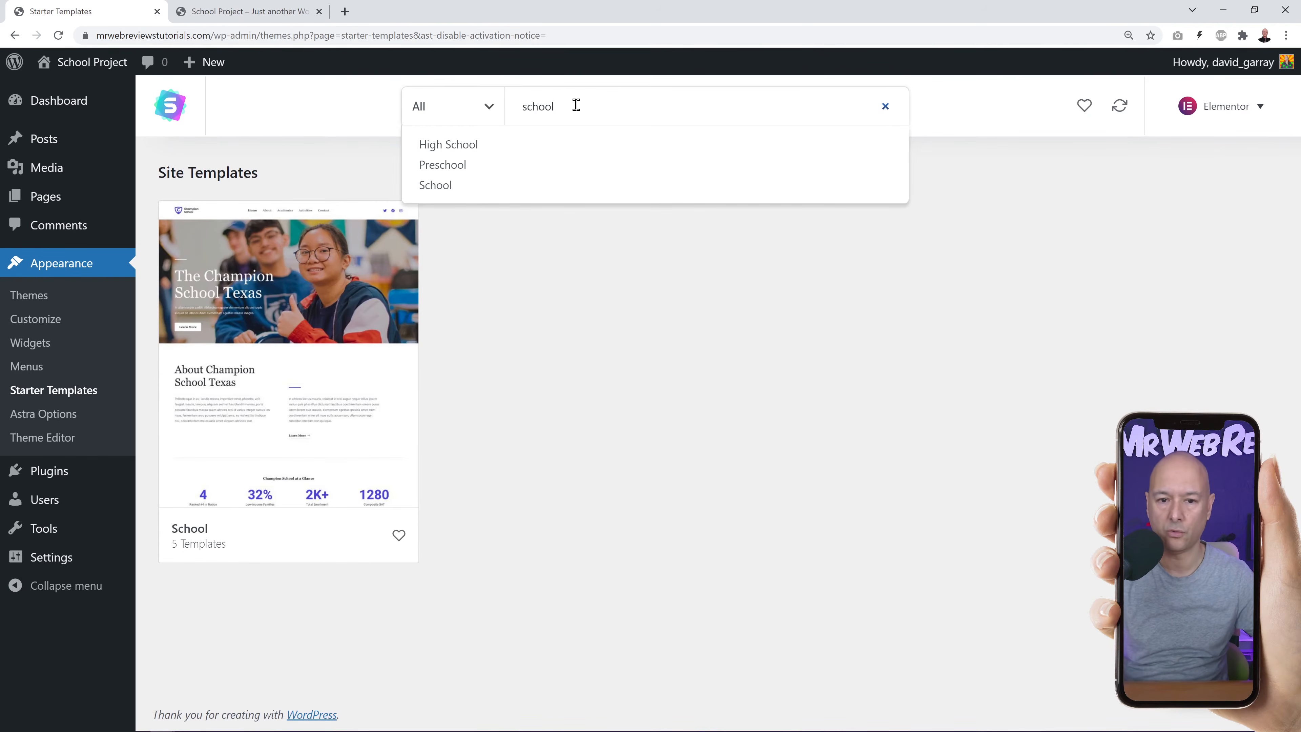
click(568, 359)
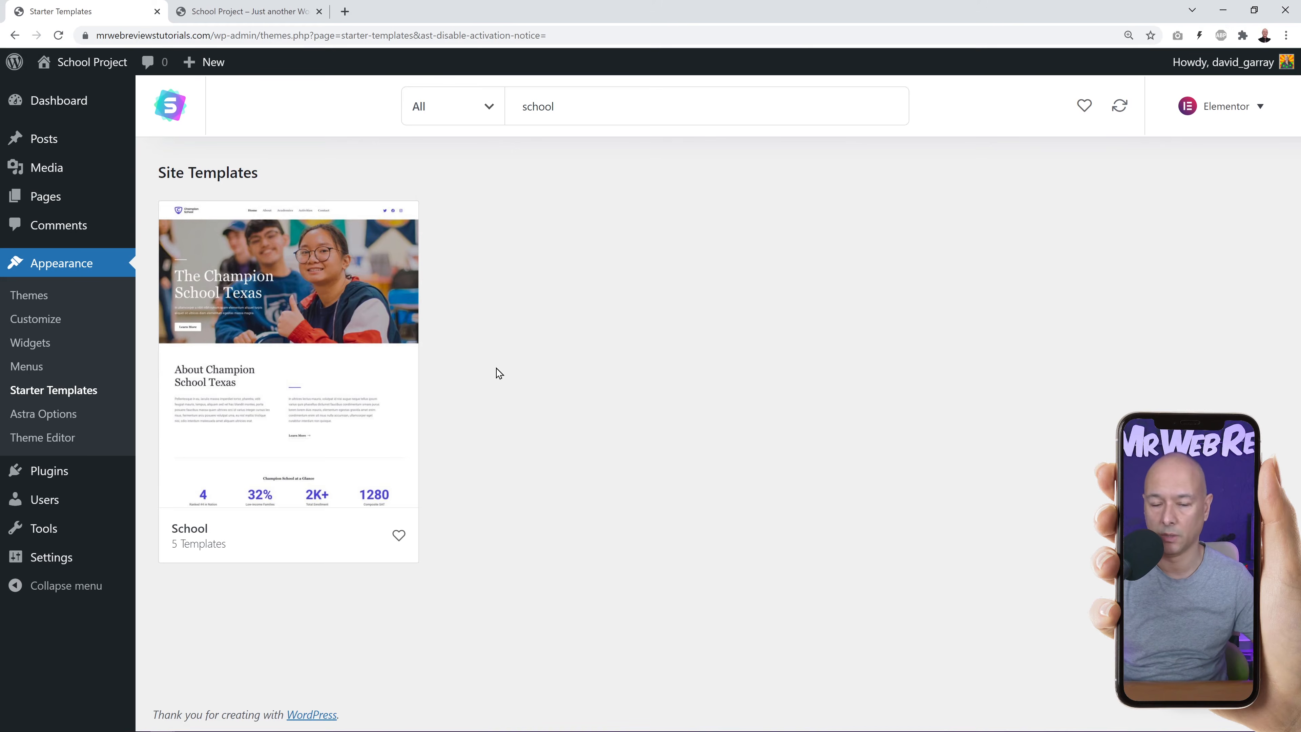
click(271, 309)
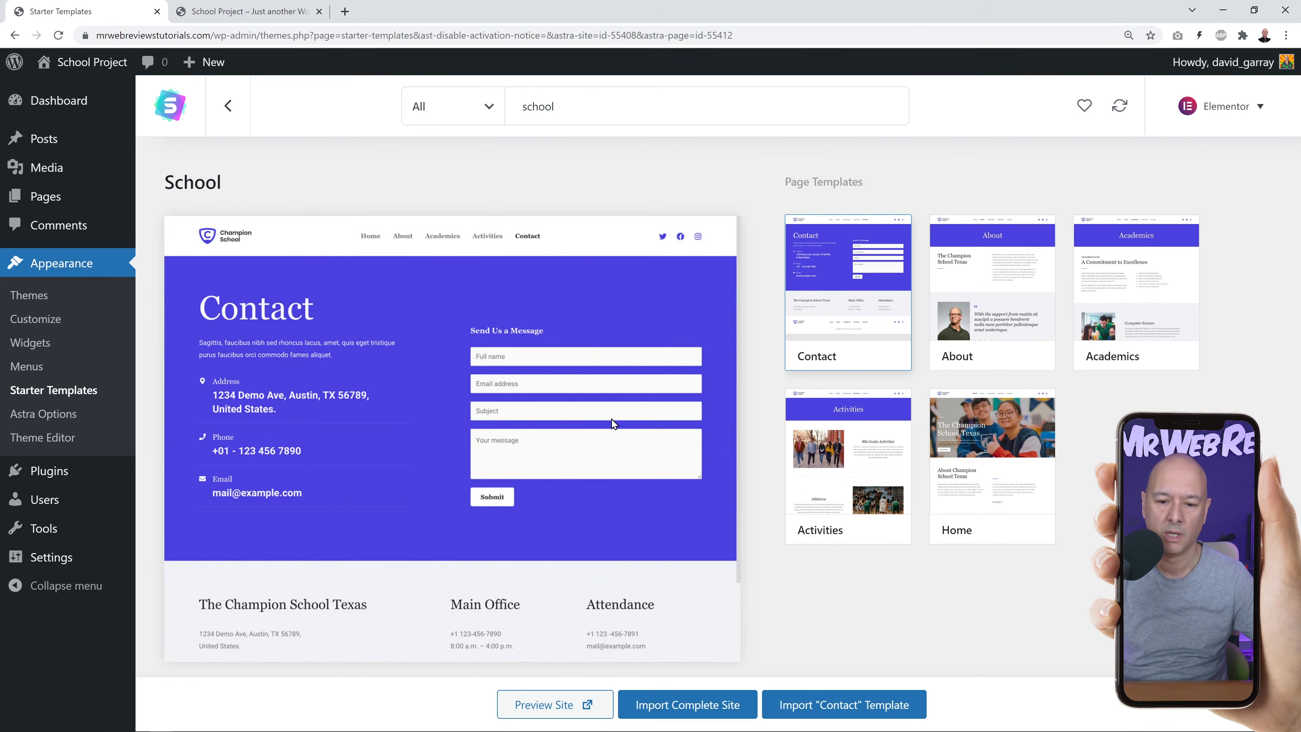
Start the complete School site import, answering Expert and My client and skipping contact details.
click(992, 465)
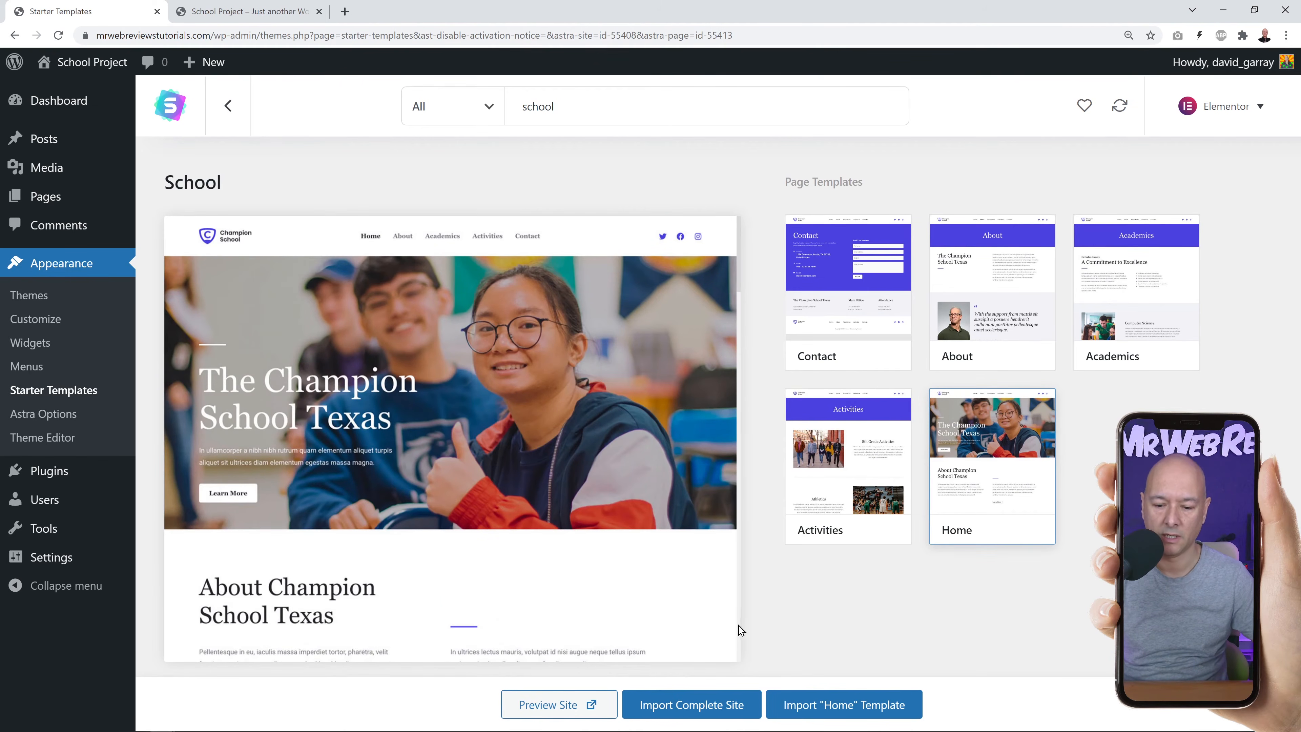
click(719, 707)
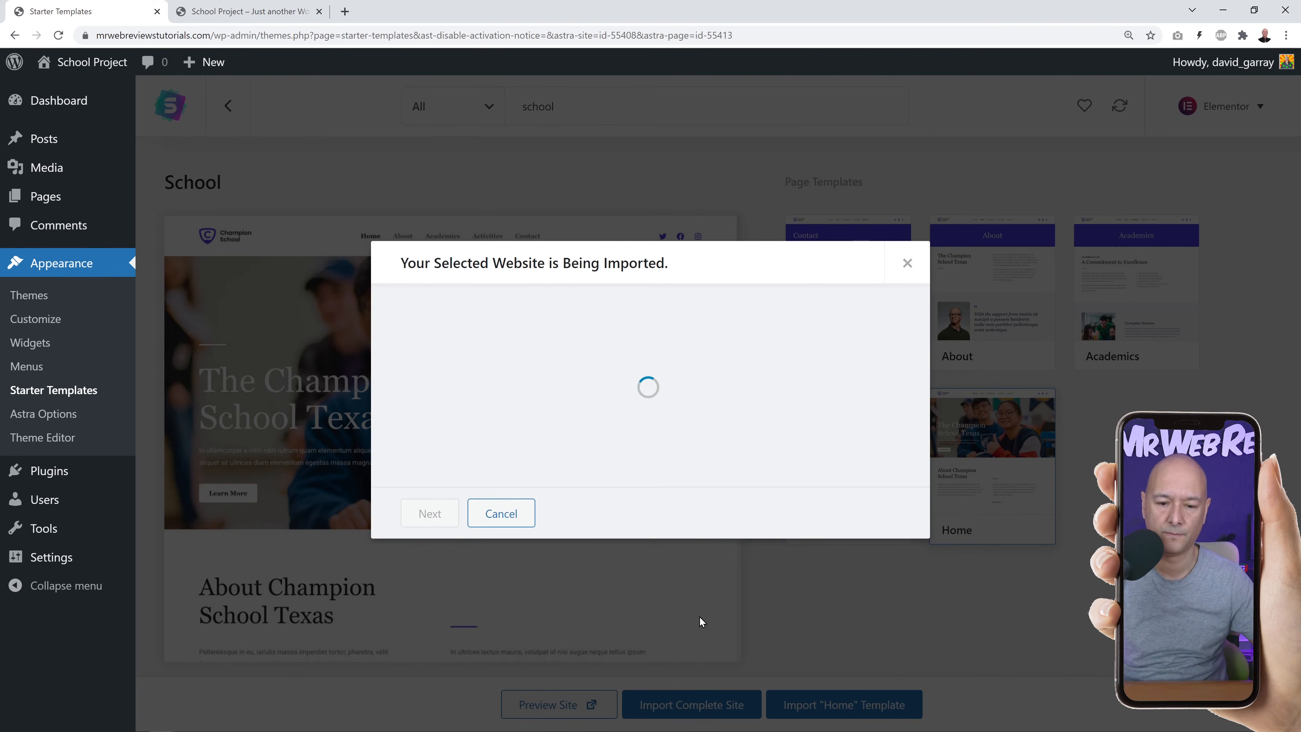
click(631, 379)
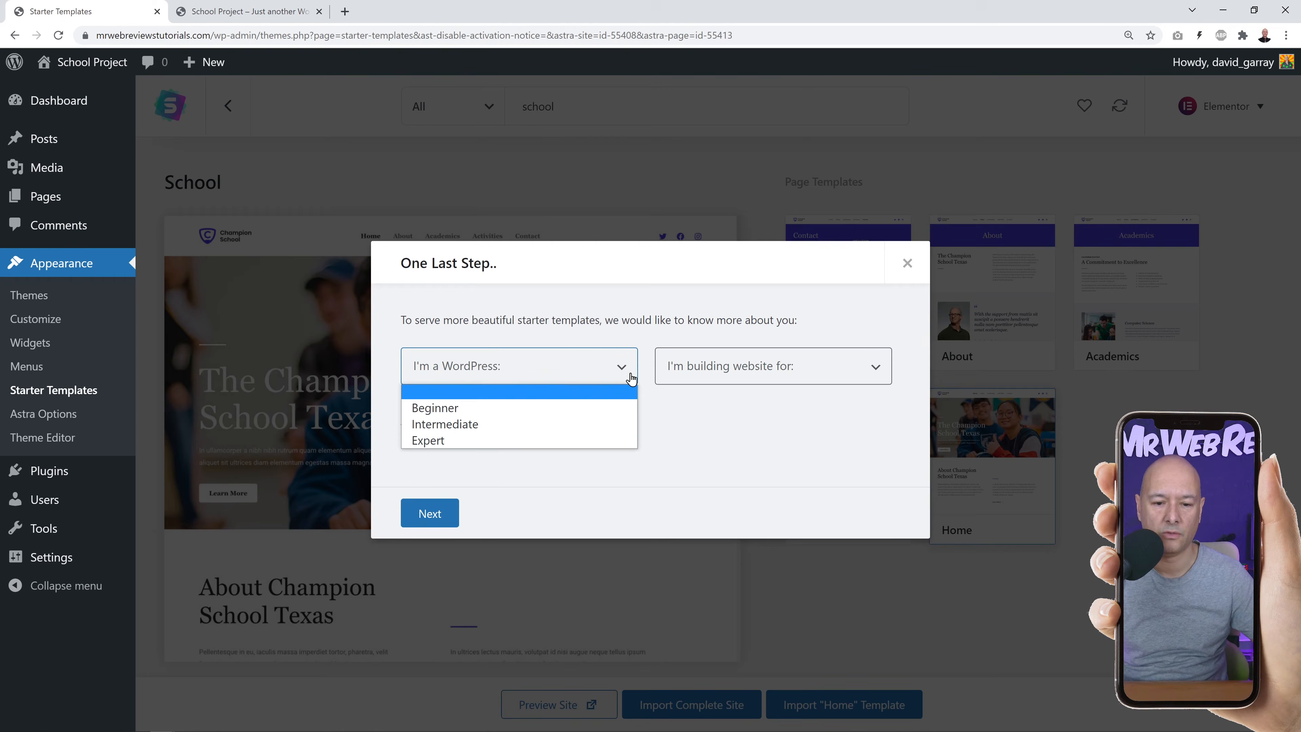
click(494, 442)
click(693, 369)
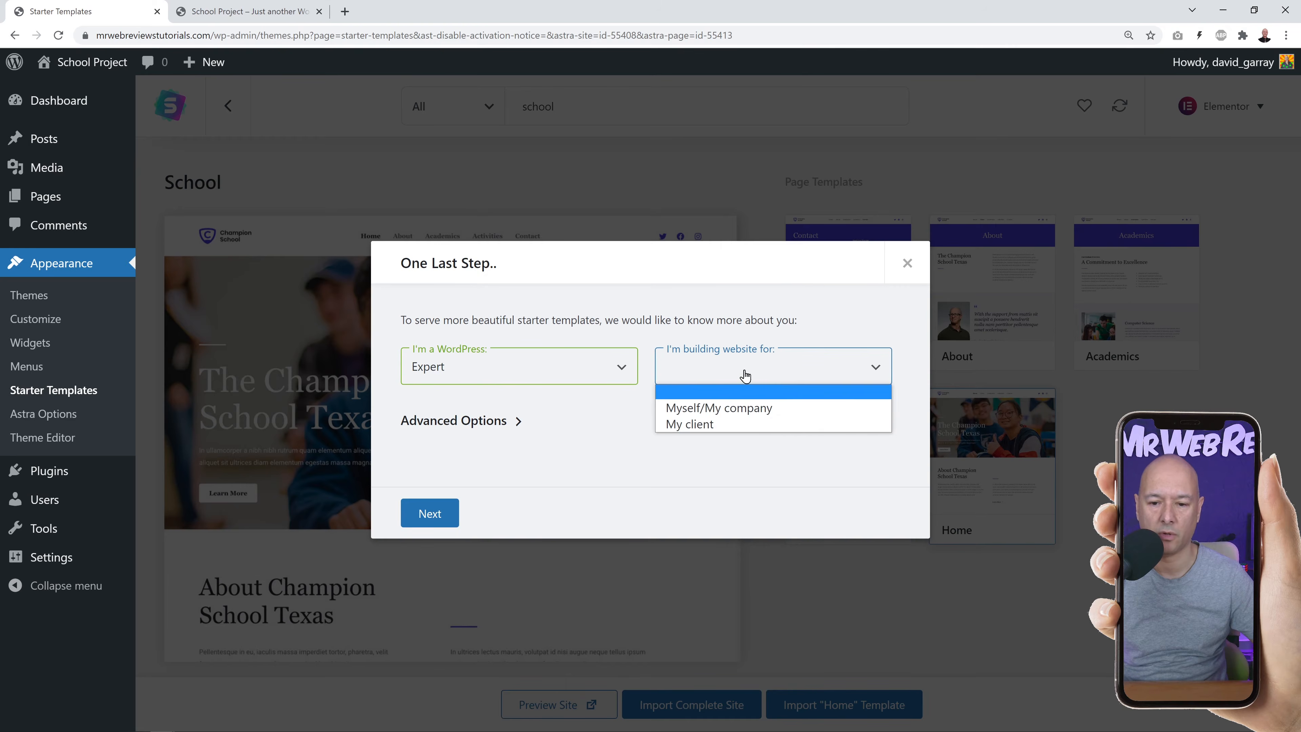
click(735, 426)
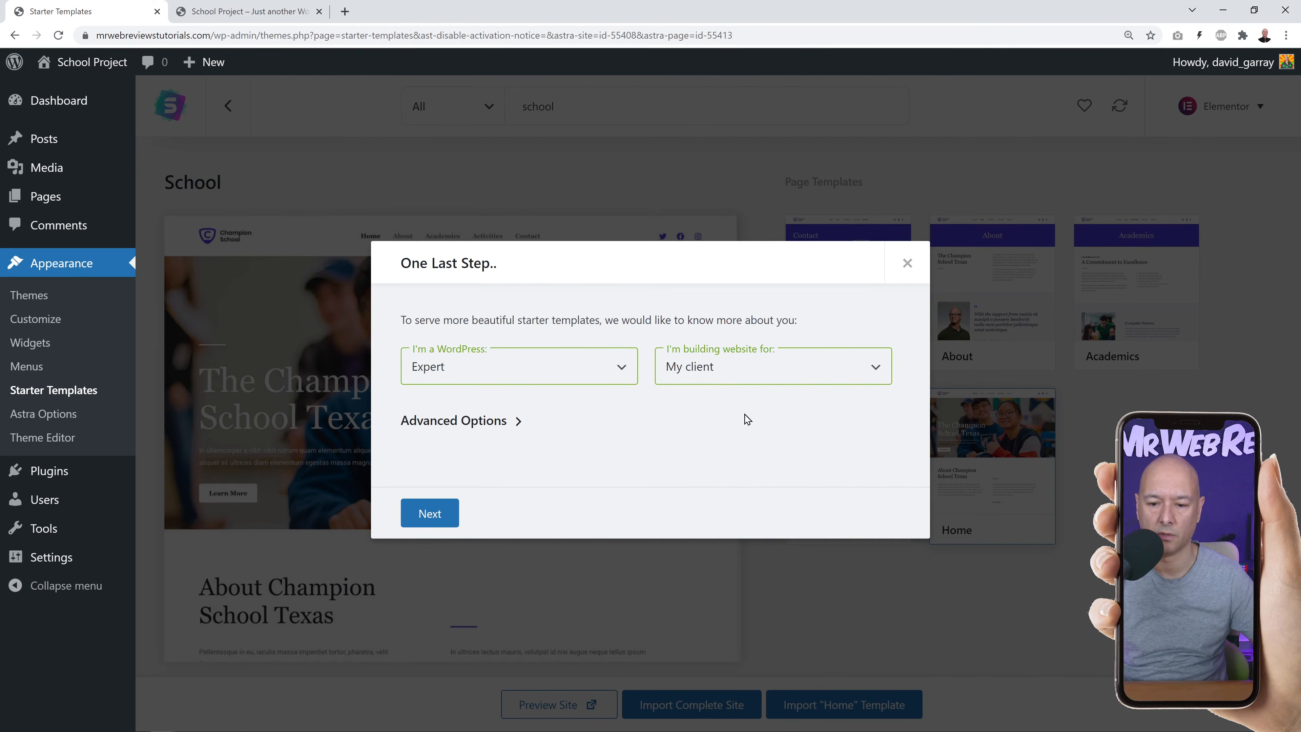
click(466, 517)
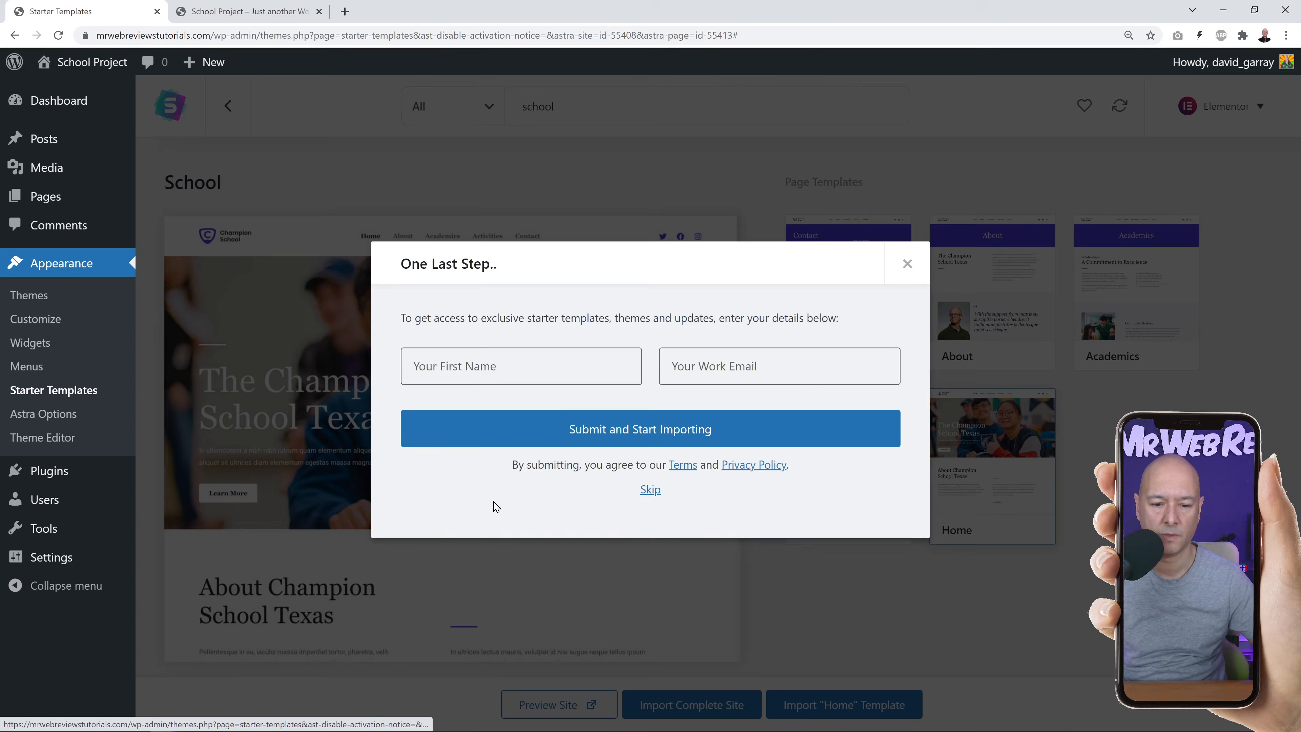
click(649, 490)
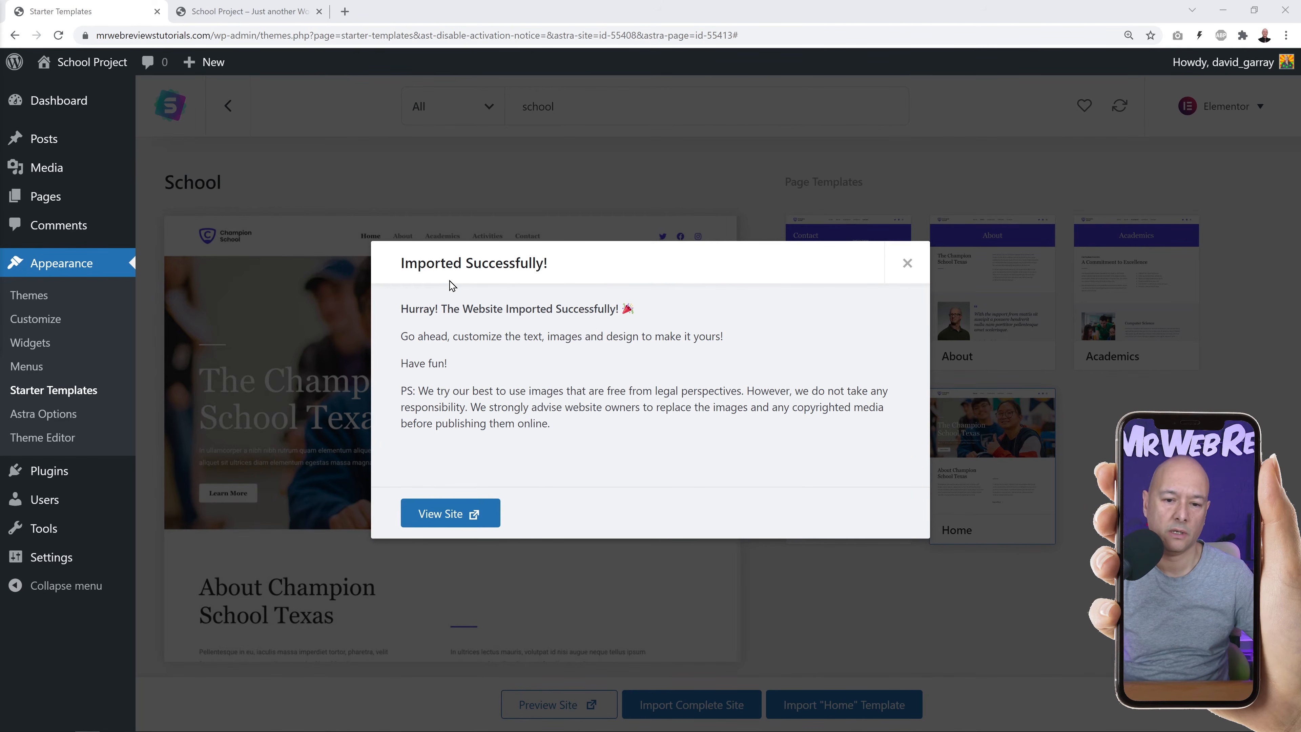
Dismiss the import success message and view the School Project front page.
click(907, 265)
click(254, 12)
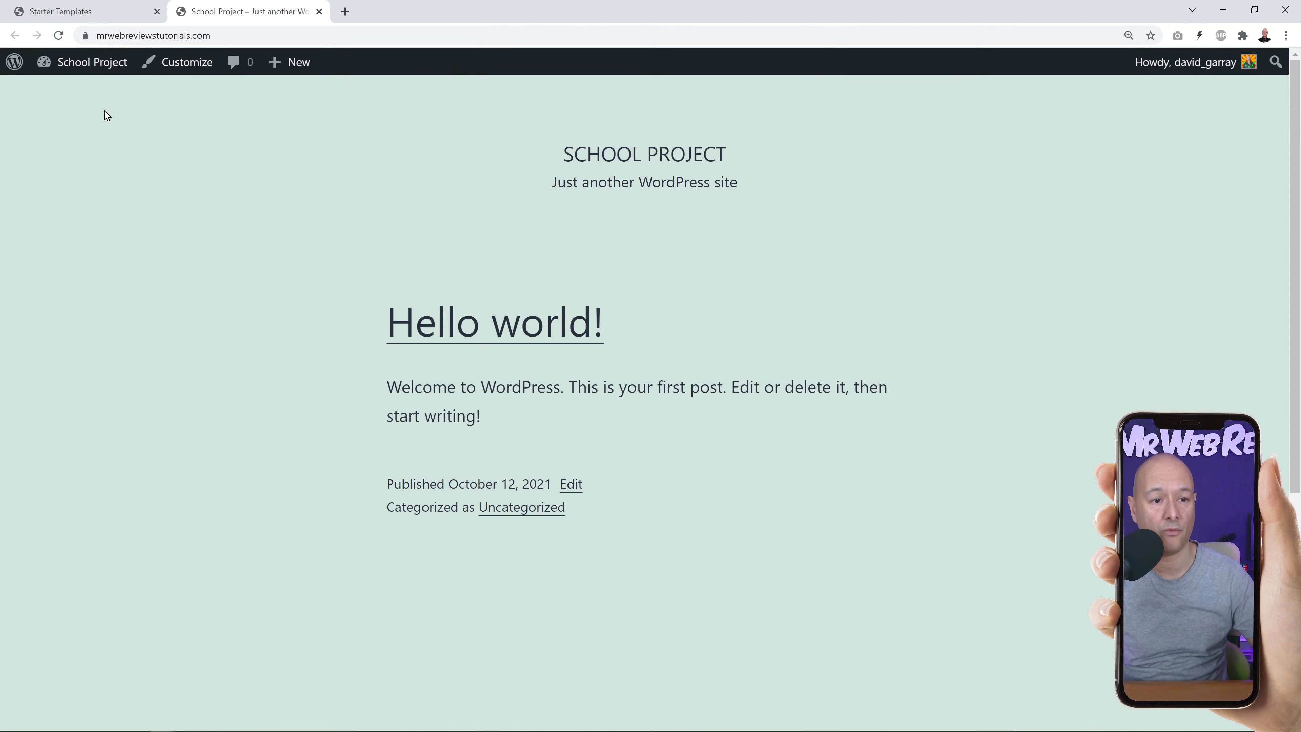
Reload the front page to review the imported Champion School home page, then return to Starter Templates.
click(63, 37)
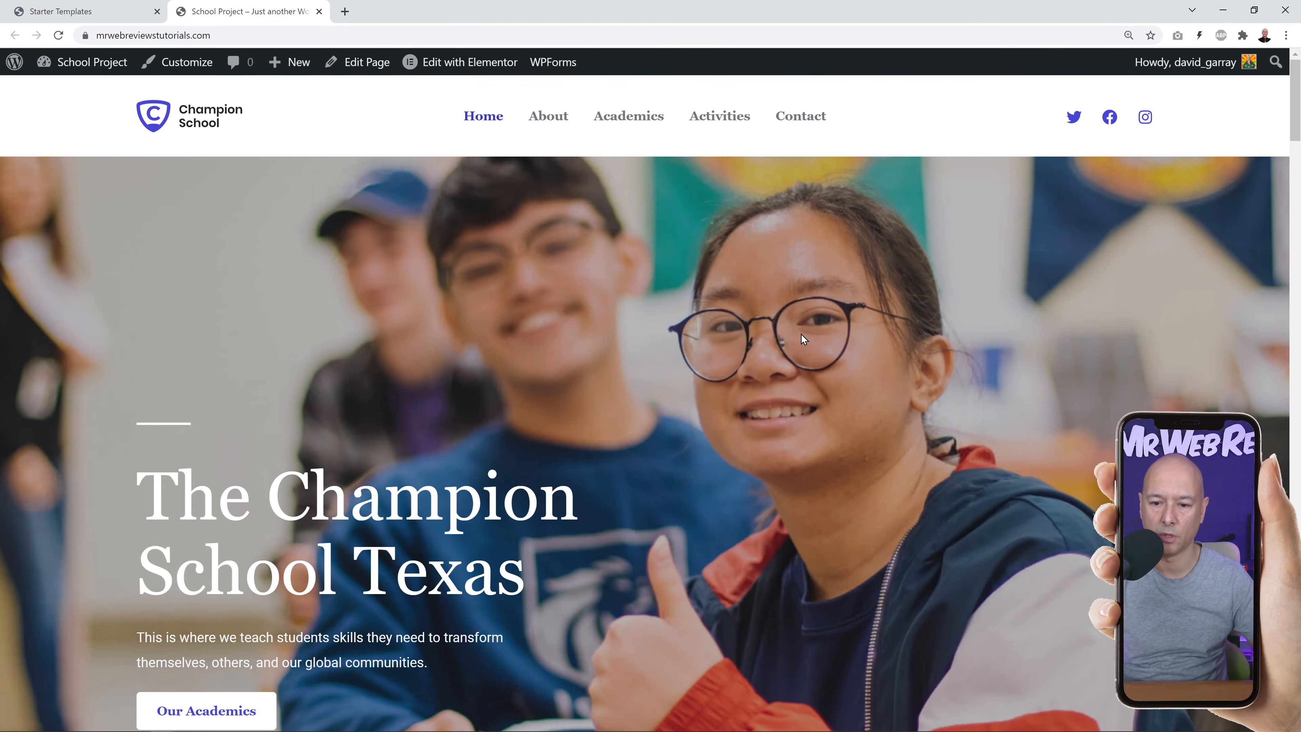
scroll(1004, 360, down, 1)
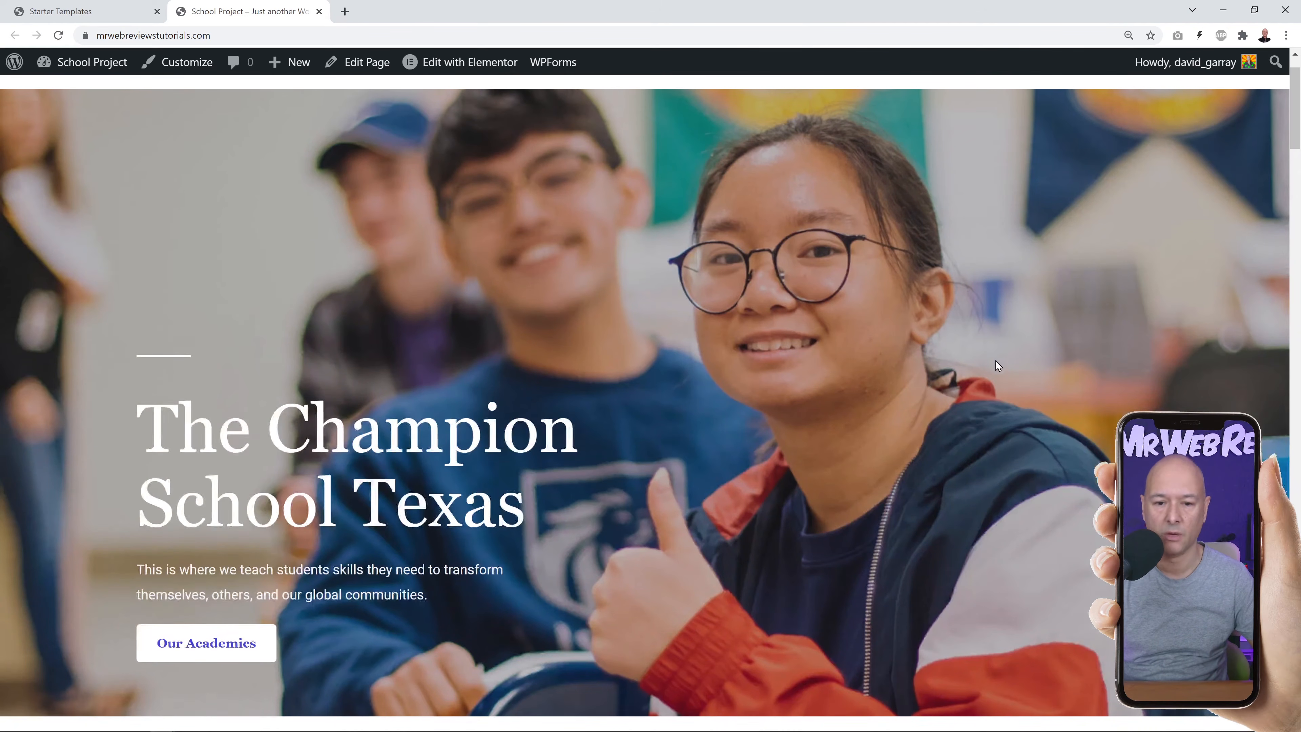
scroll(994, 309, down, 1)
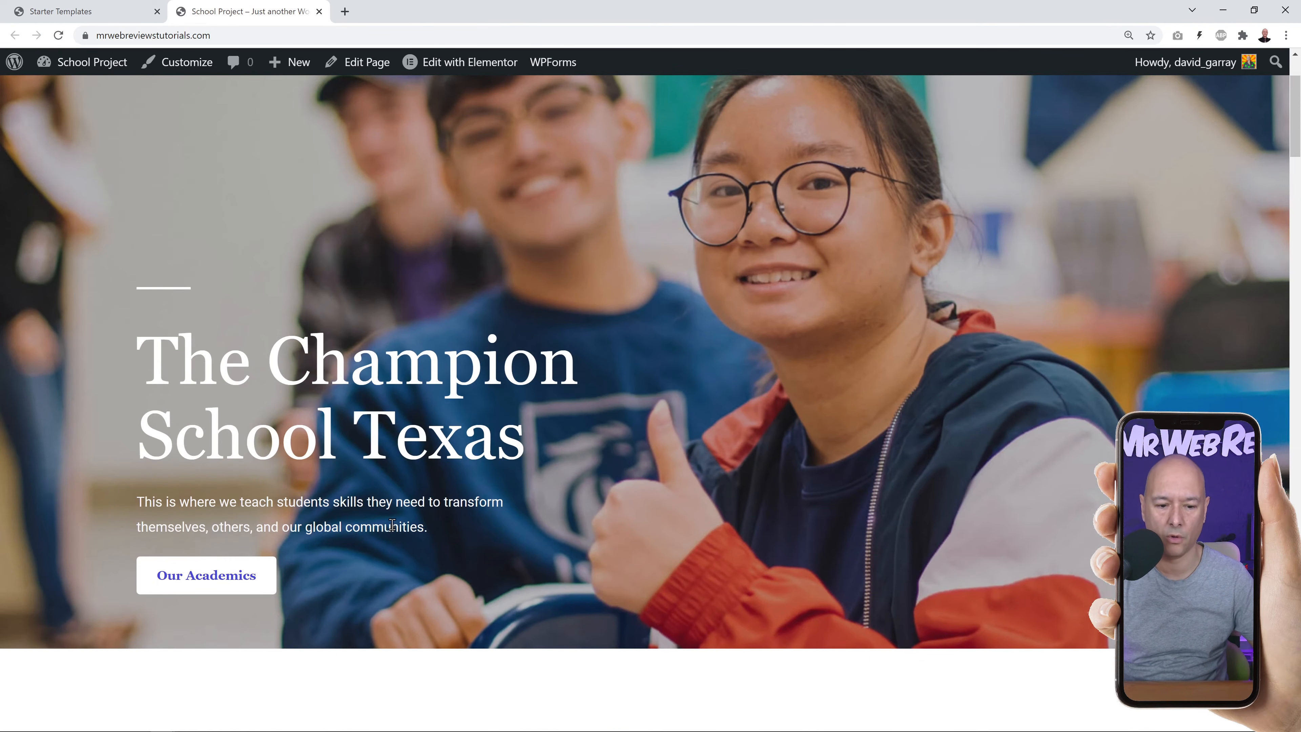
scroll(1074, 397, down, 8)
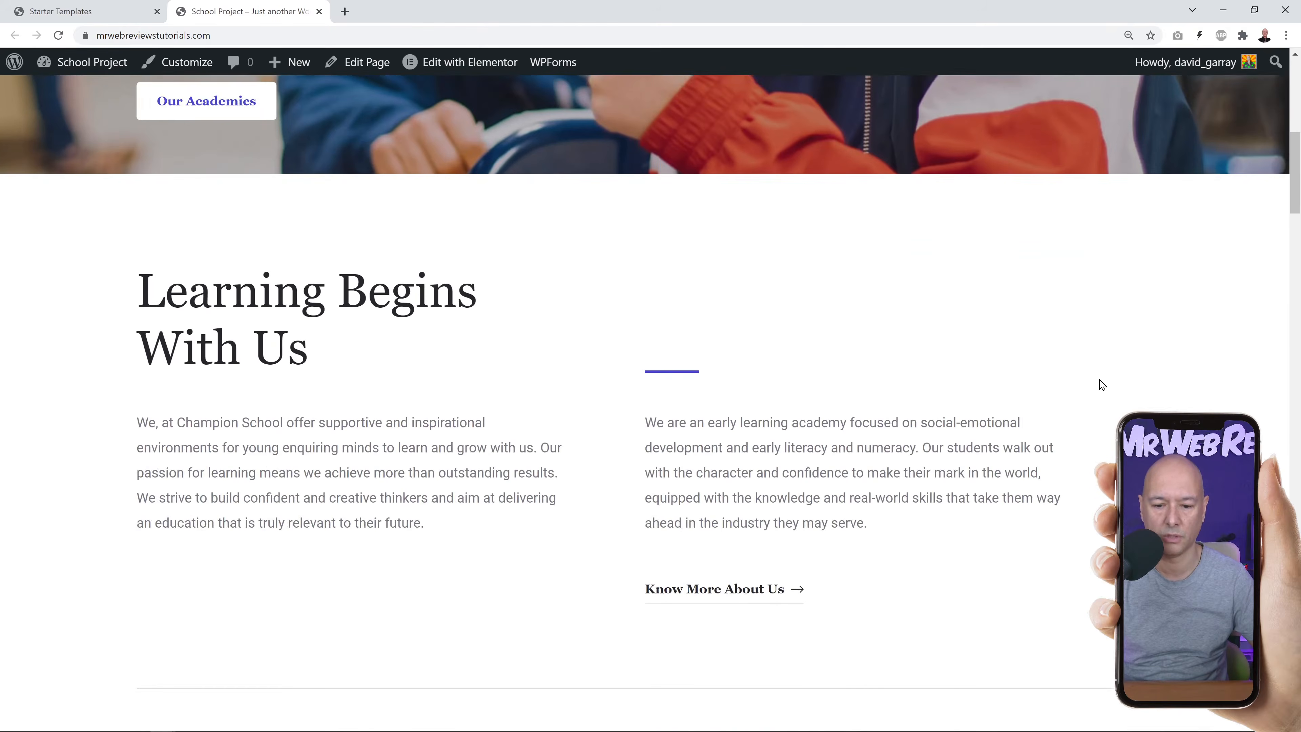
scroll(1120, 388, down, 10)
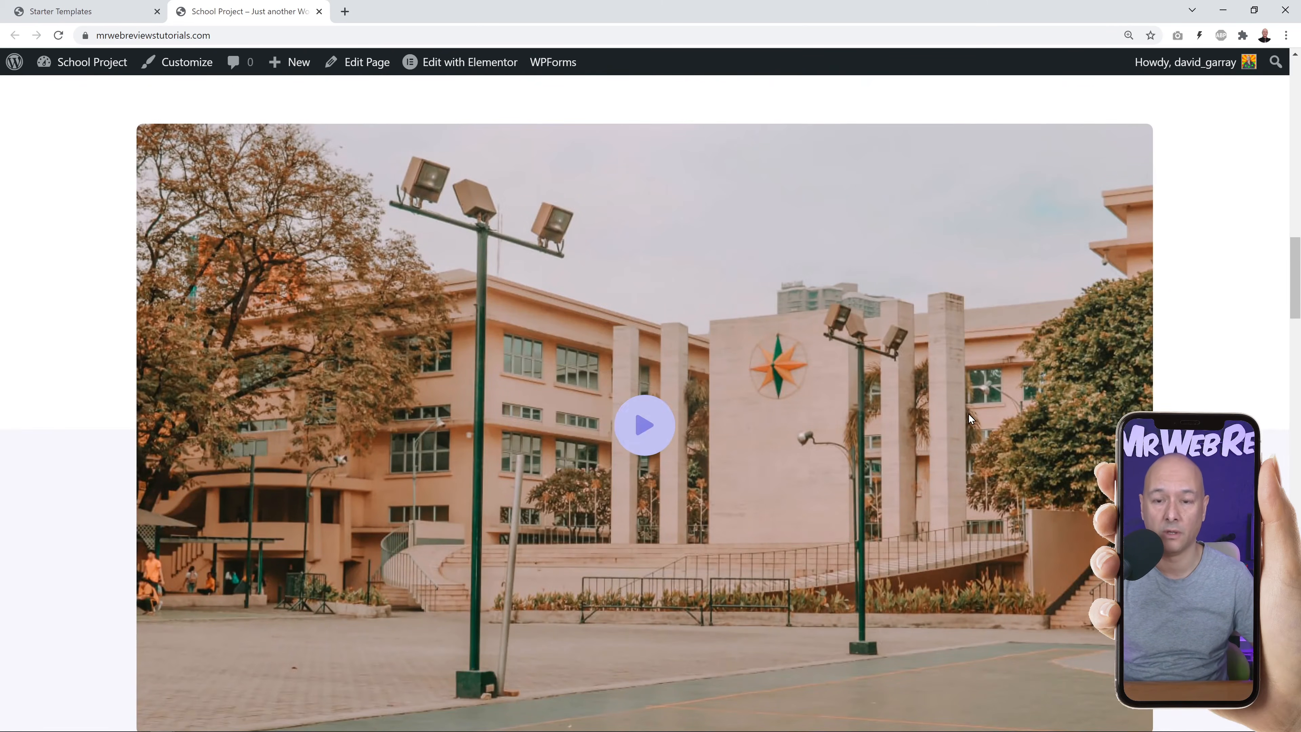
scroll(1020, 412, down, 3)
scroll(1054, 413, down, 6)
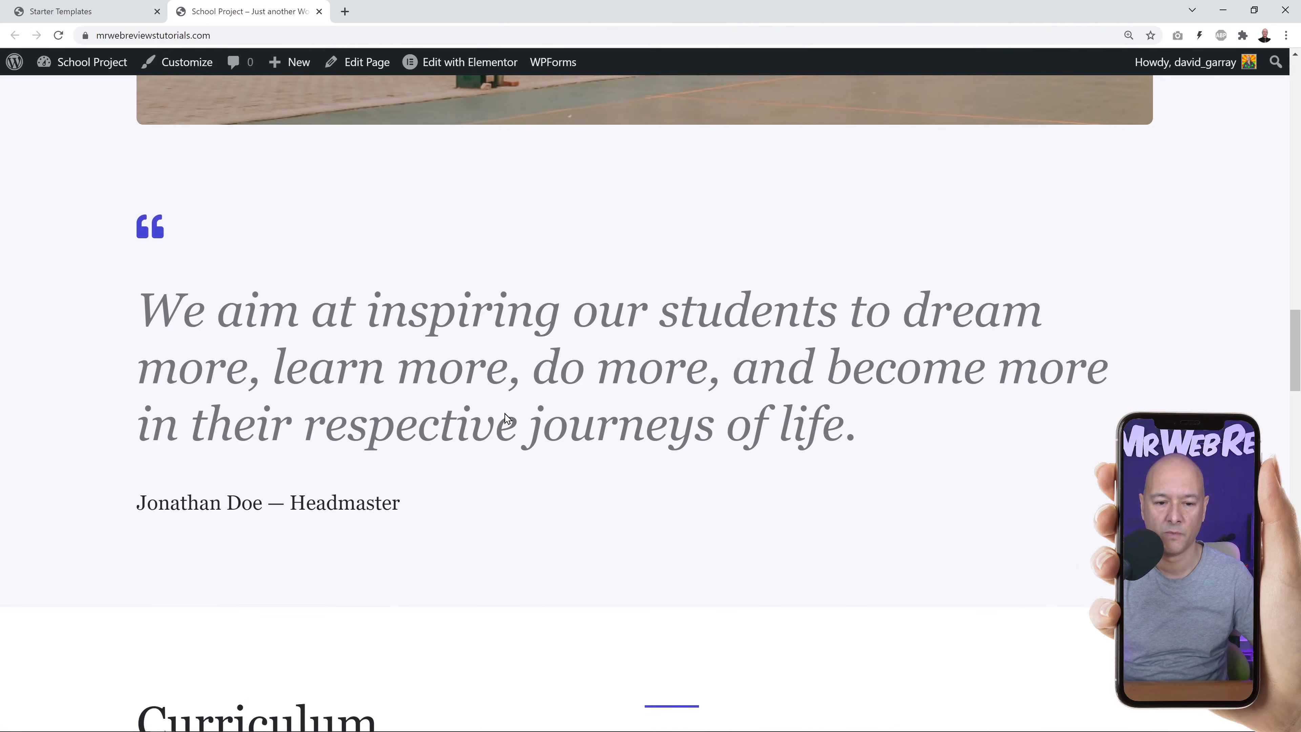
scroll(923, 393, down, 15)
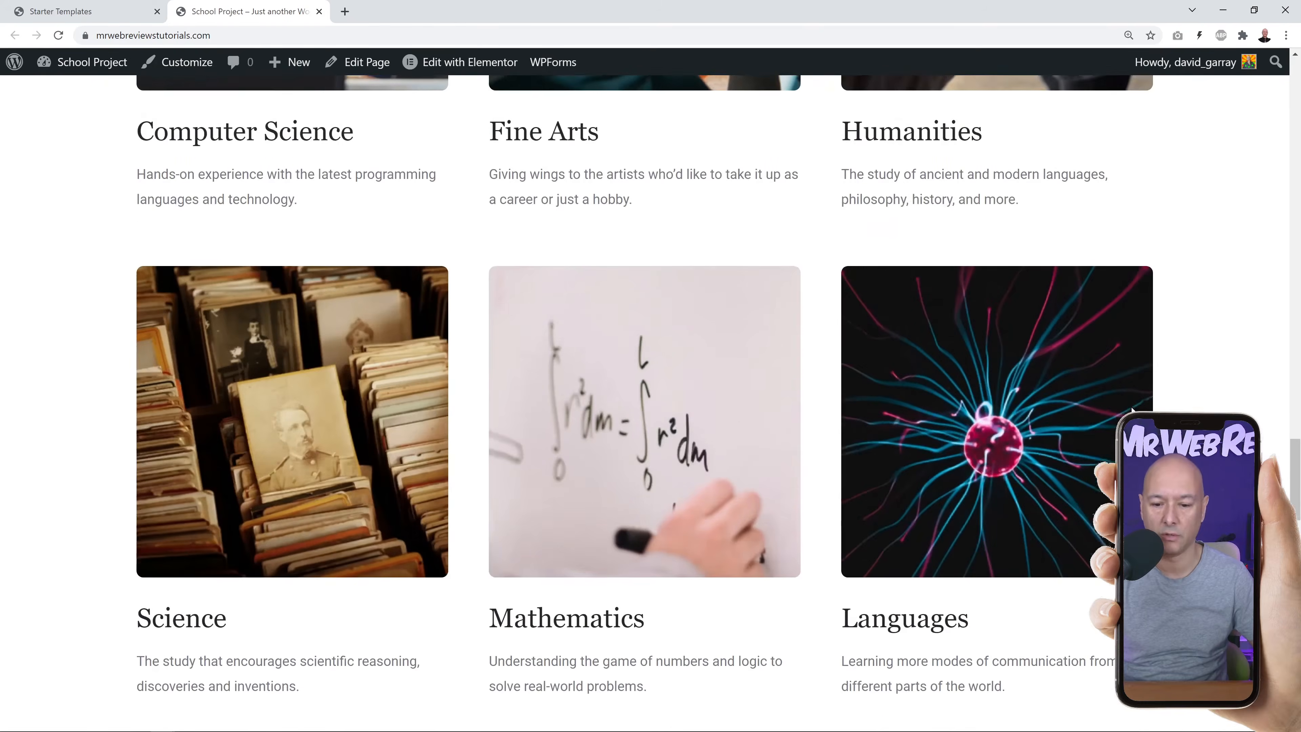
scroll(651, 403, down, 12)
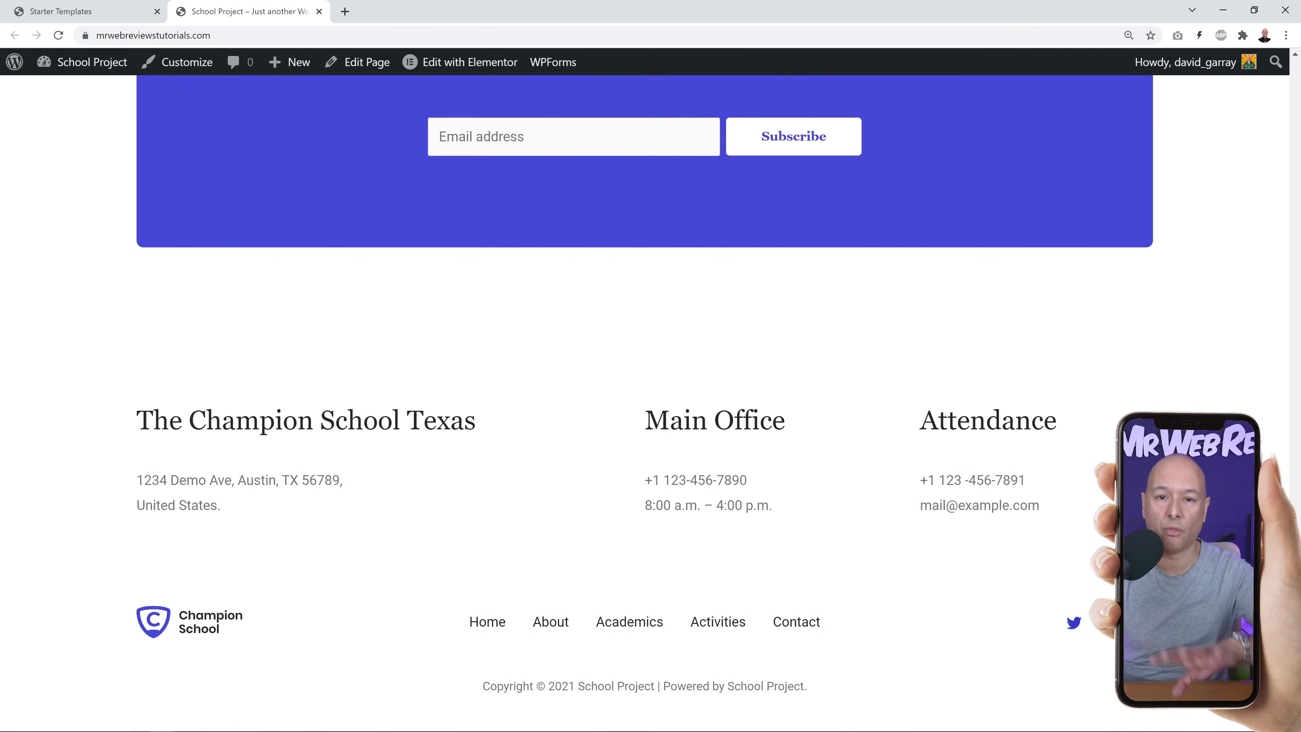
scroll(1269, 192, up, 20)
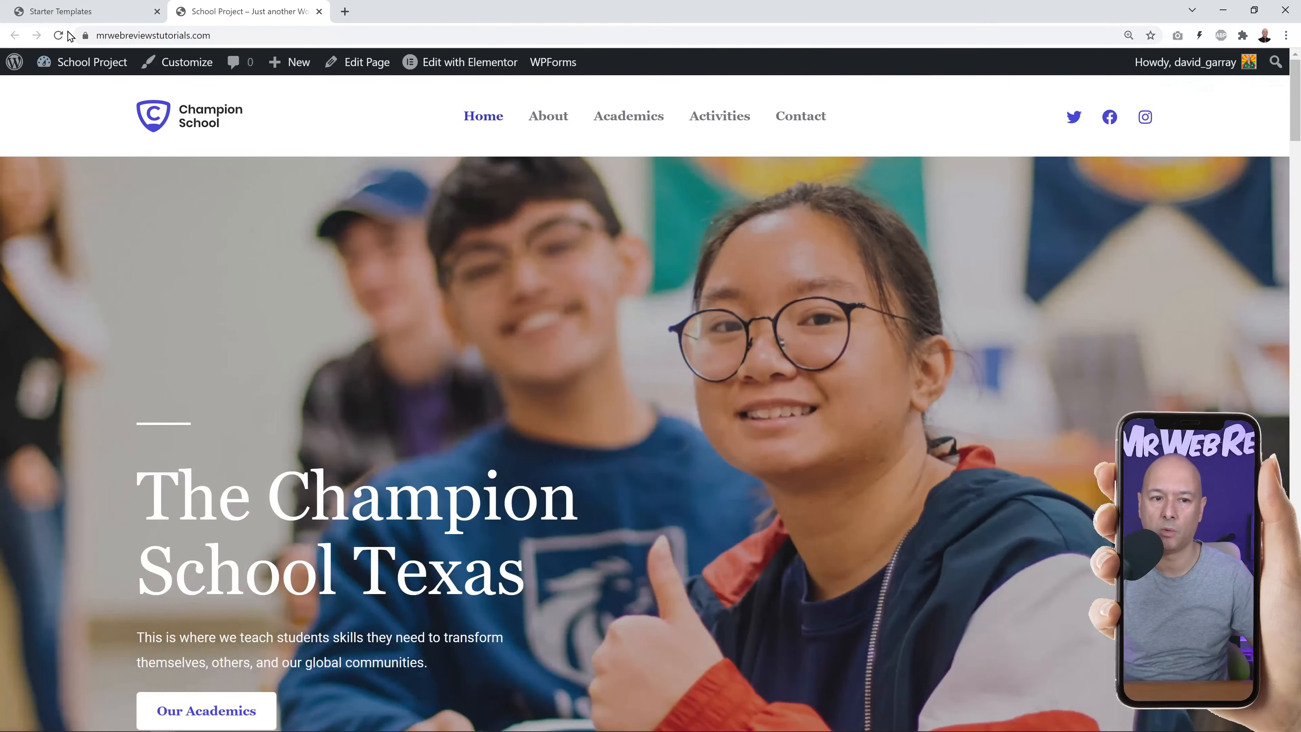
click(71, 12)
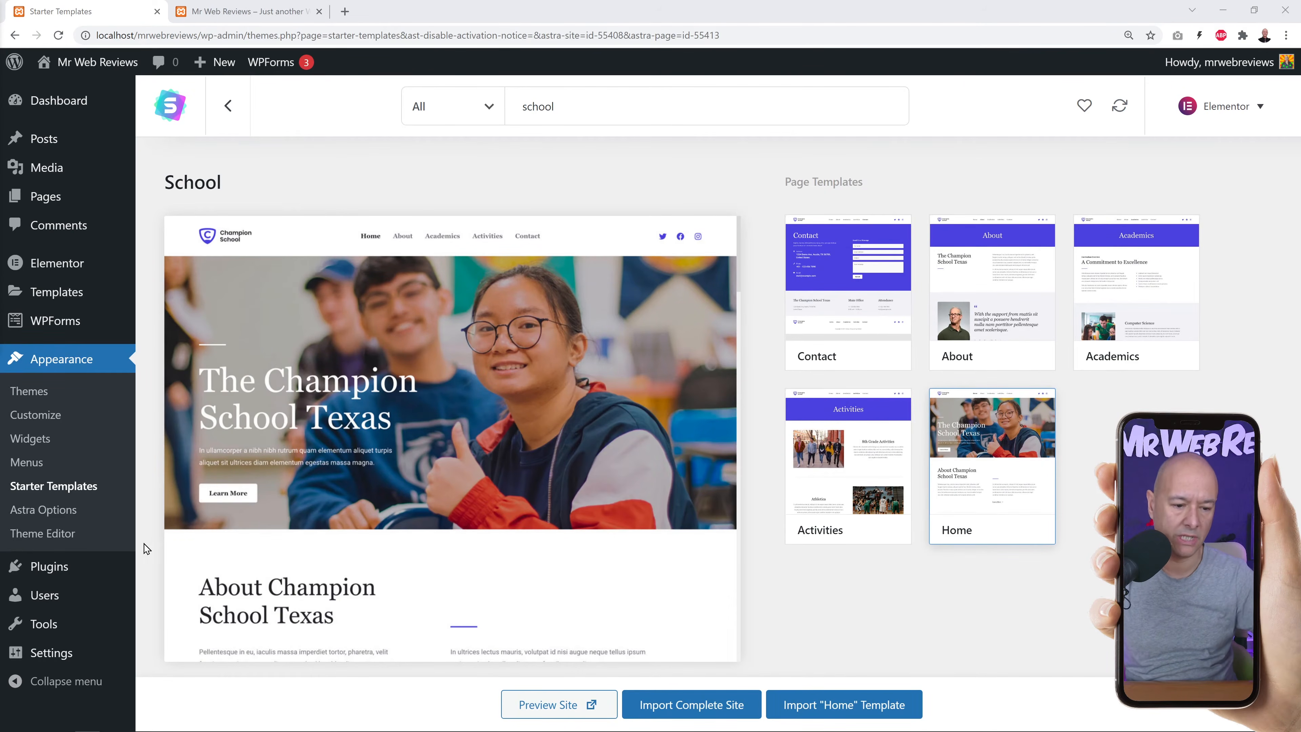
Search plugins for 'maintenance', then install and activate the WebFactory Maintenance plugin.
click(52, 571)
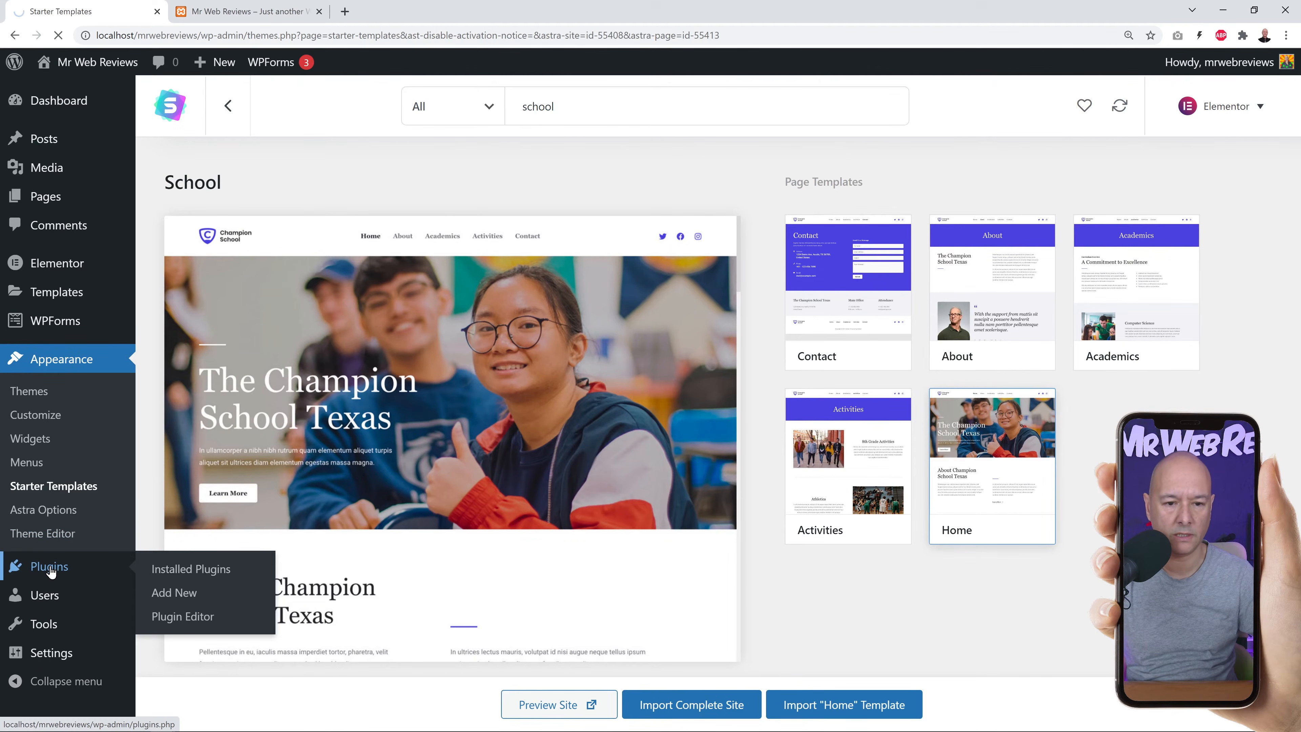
click(259, 114)
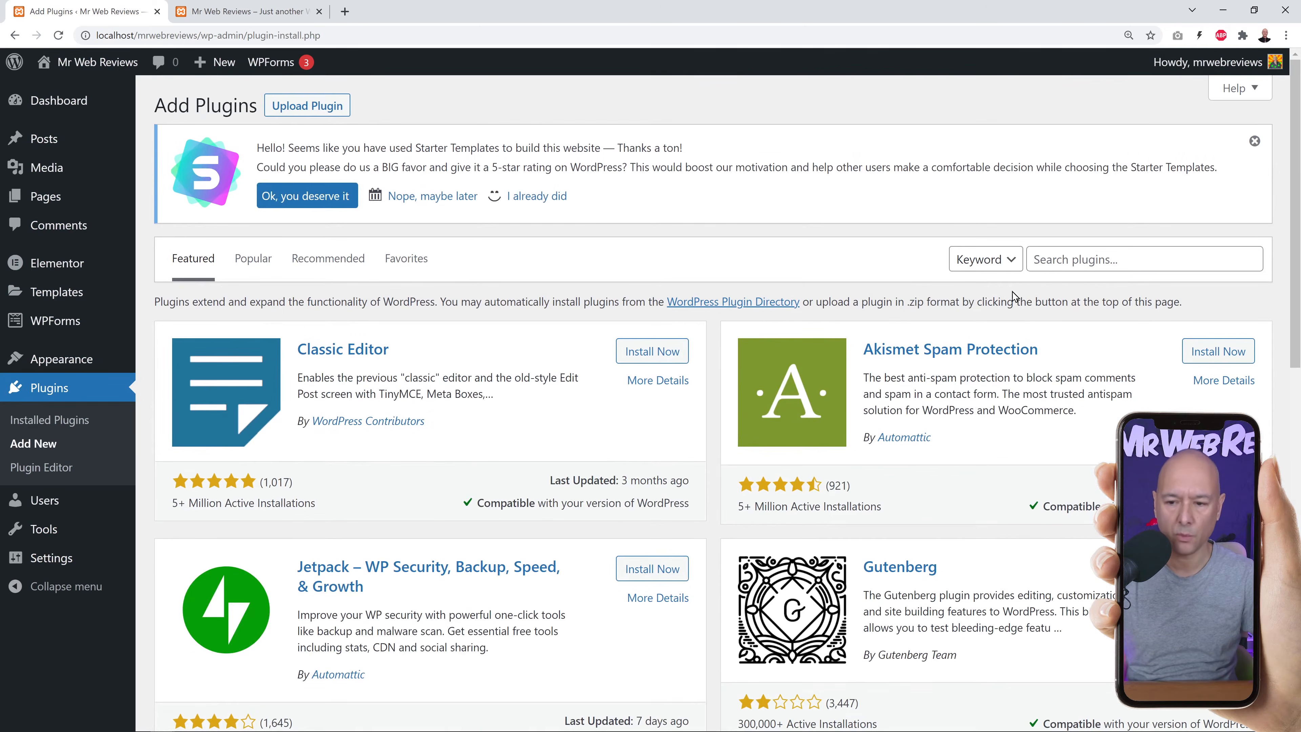
text(maintan)
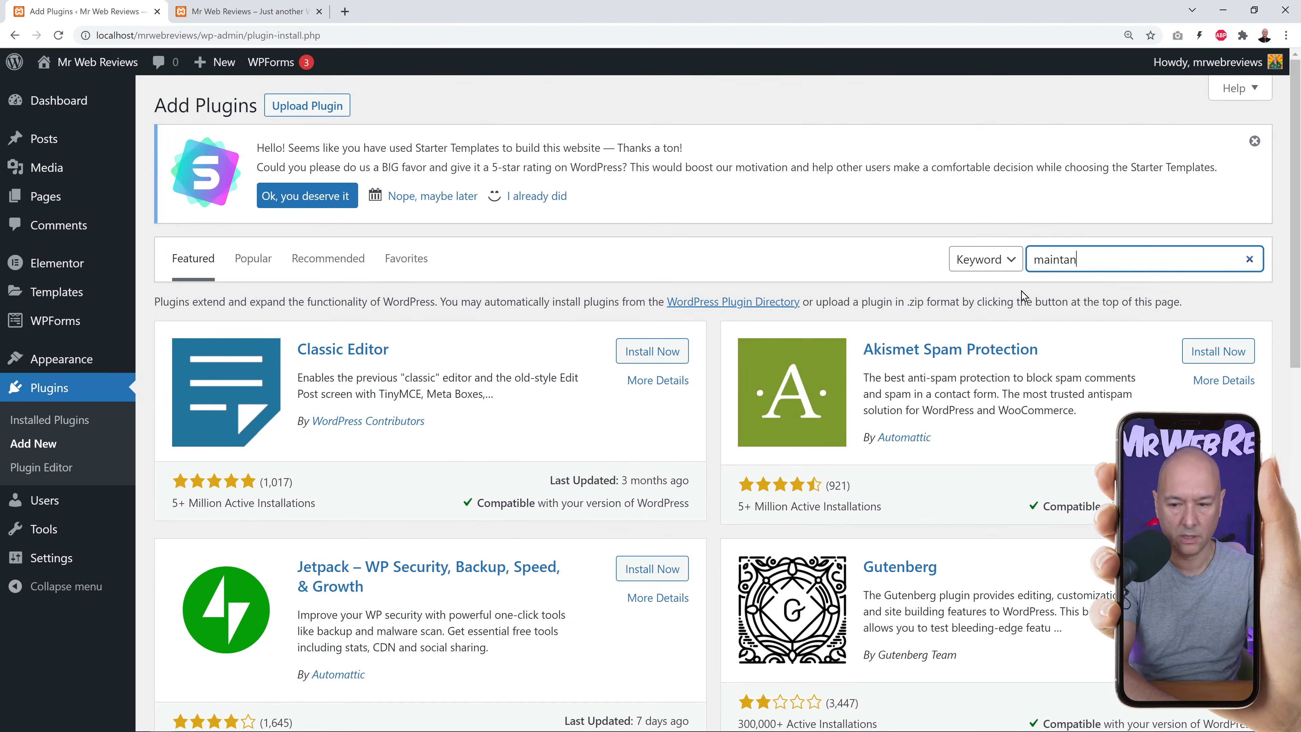
key(BackSpace)
key(BackSpace)
text(enance)
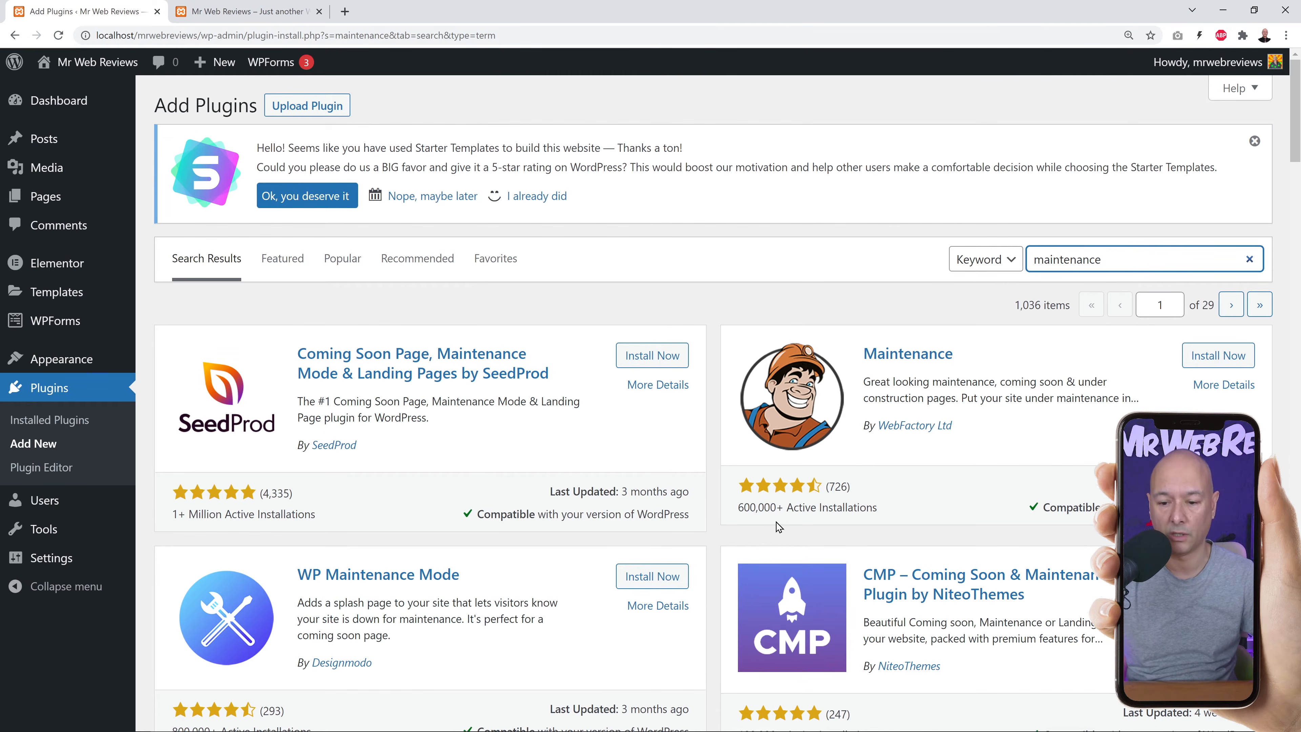
click(1215, 355)
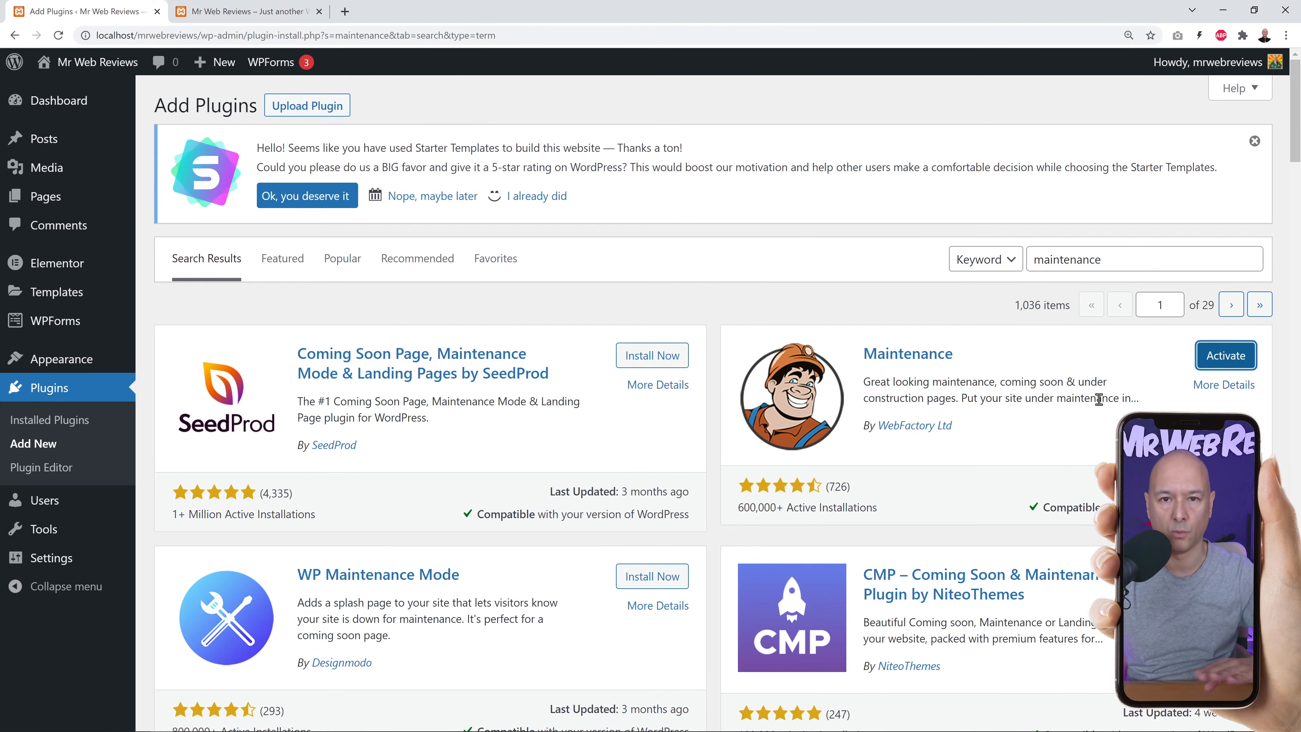
click(1227, 367)
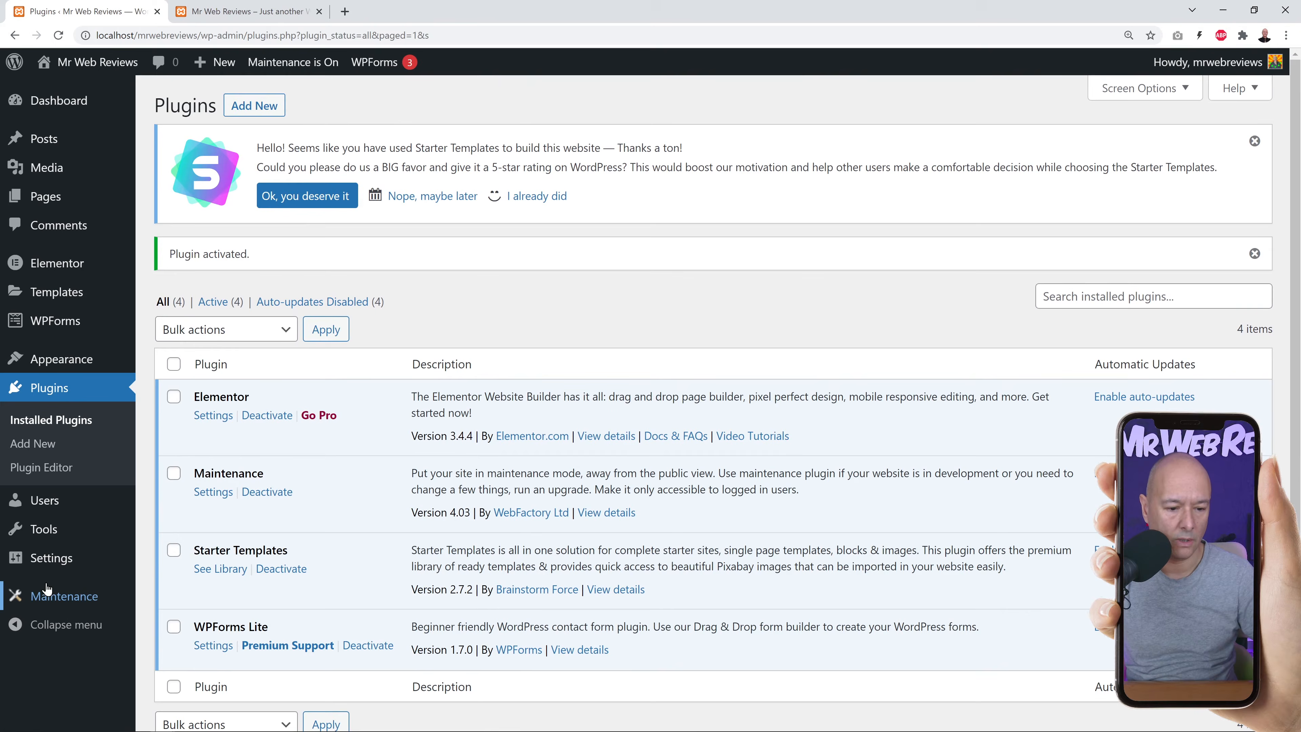
Open the Maintenance settings, check the live homepage, and bring a Firefox window alongside.
click(50, 600)
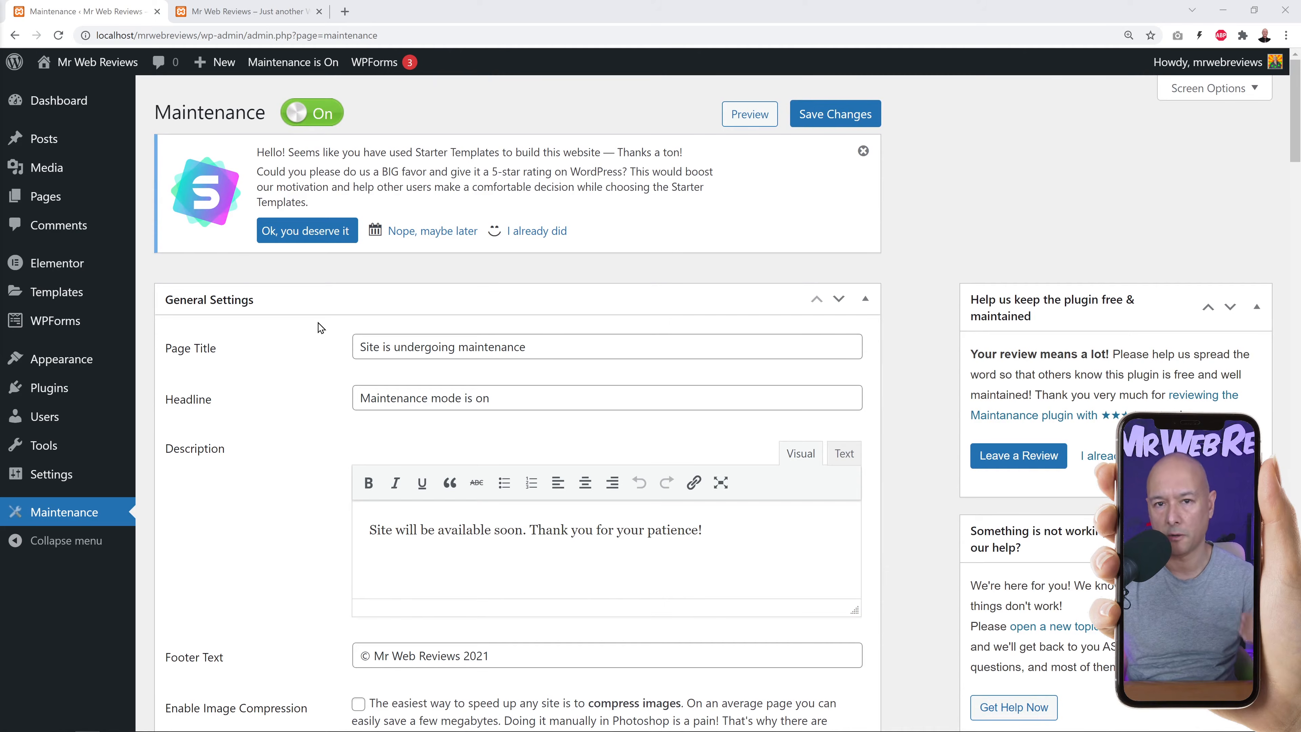
click(256, 11)
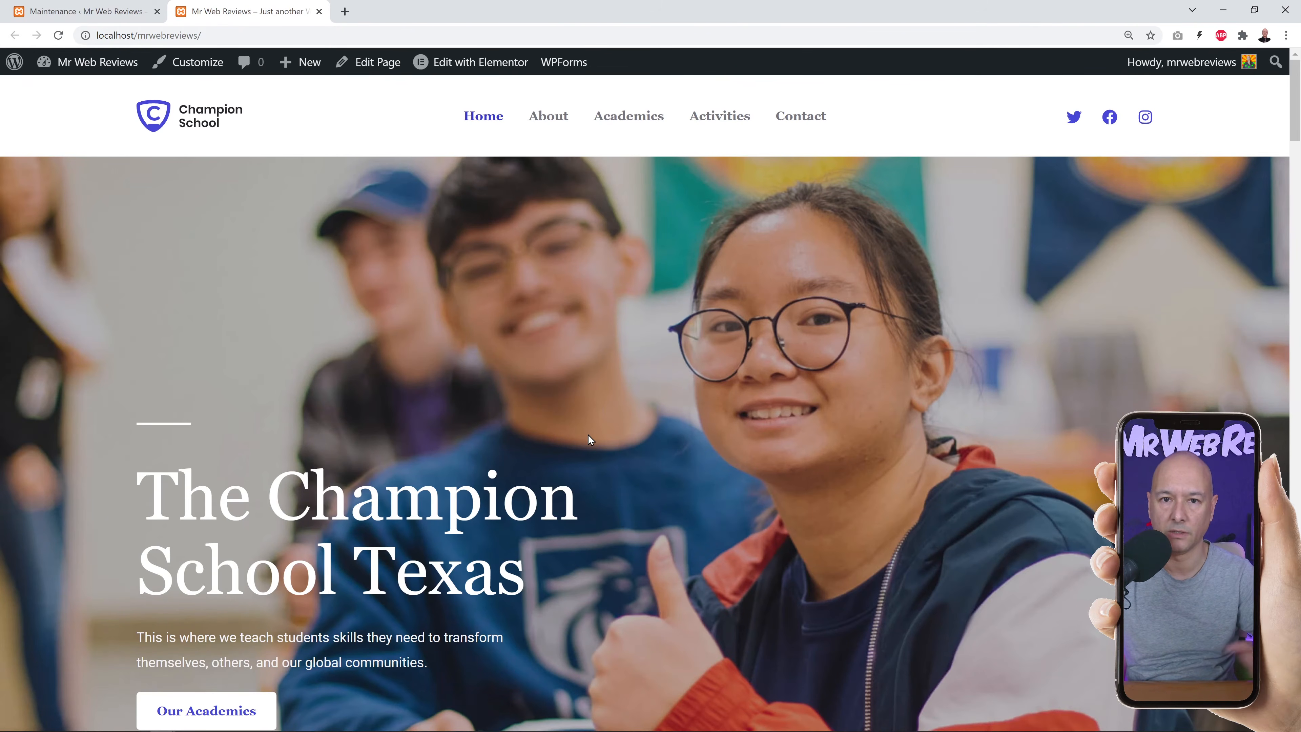
click(112, 12)
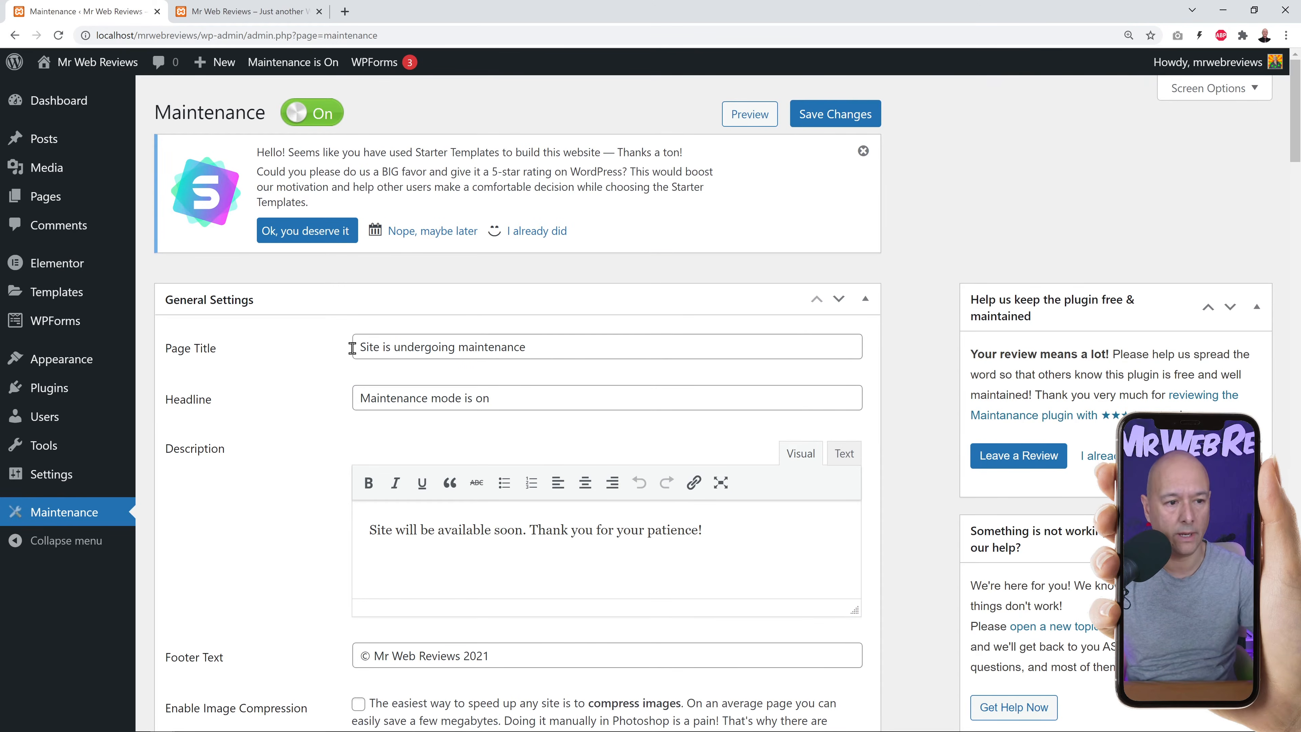
drag(0, 84, 554, 36)
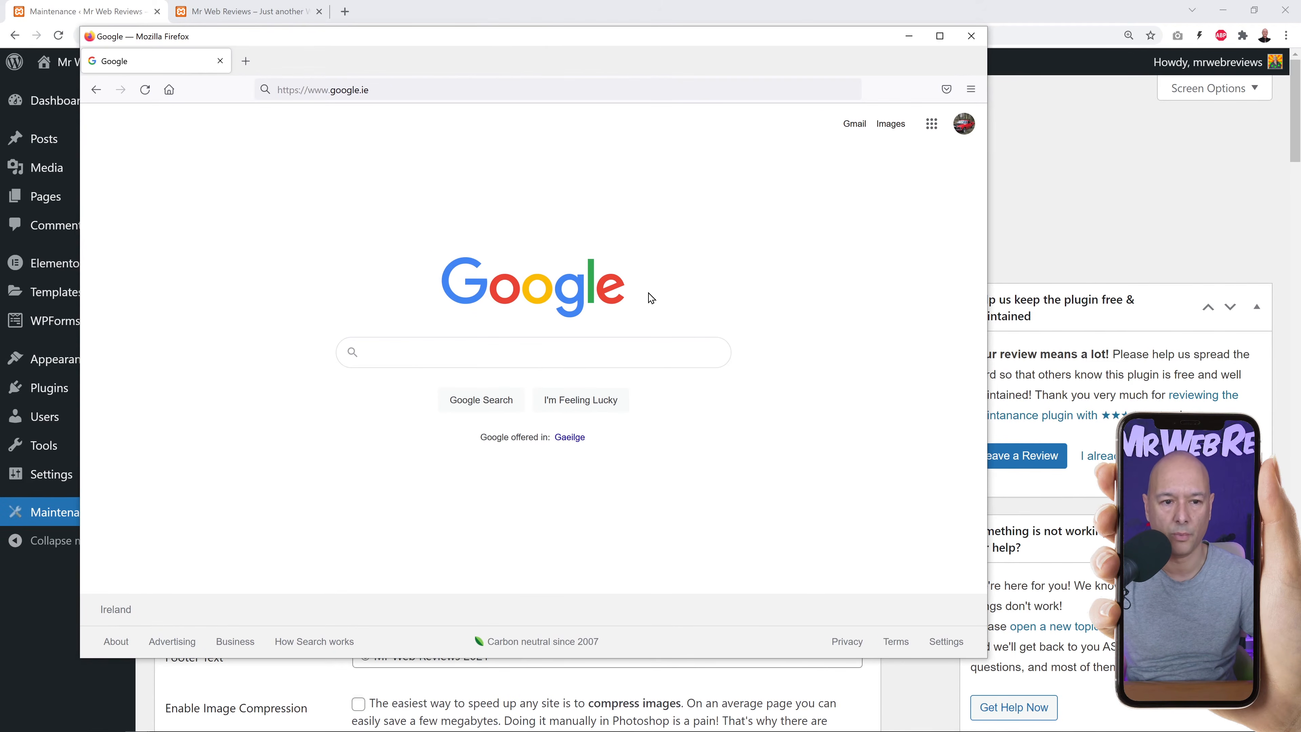
Load mrwebreviewstutorials.com in Firefox to confirm the maintenance page, then close Firefox.
click(410, 89)
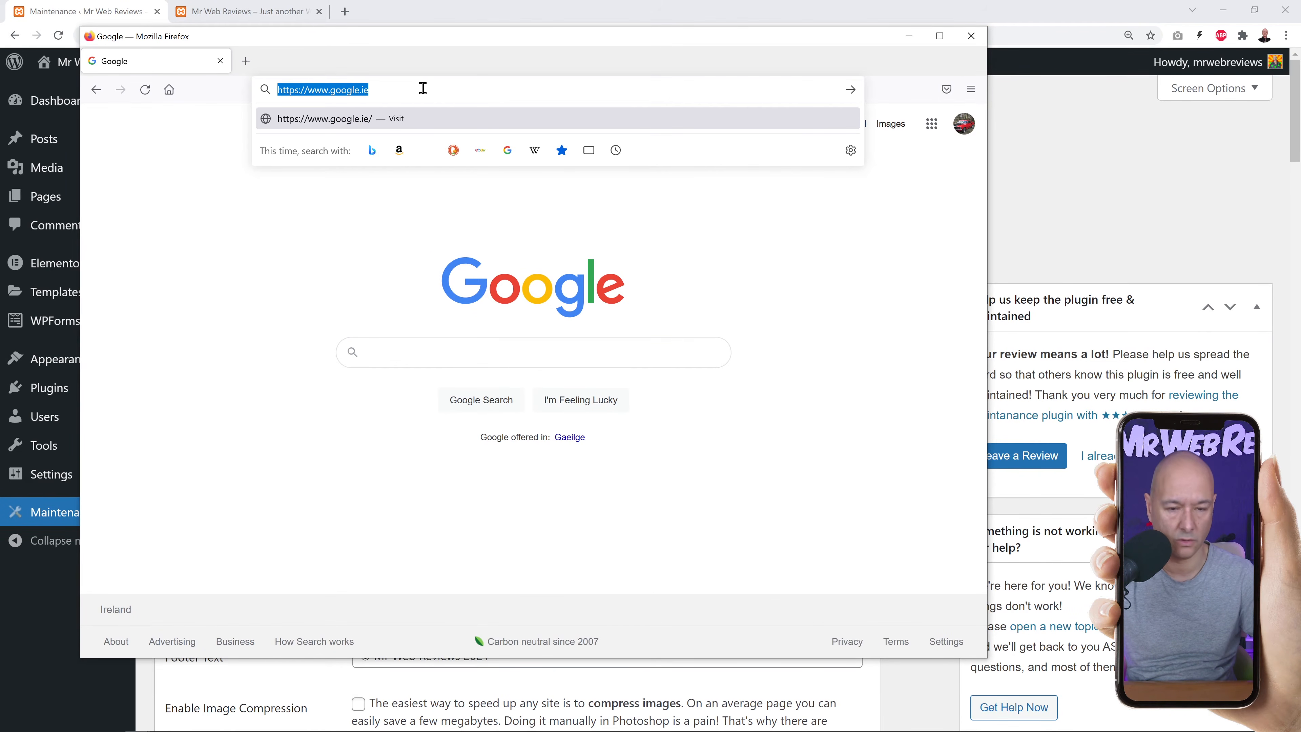
text(https://mrwebreviewstutorials.com)
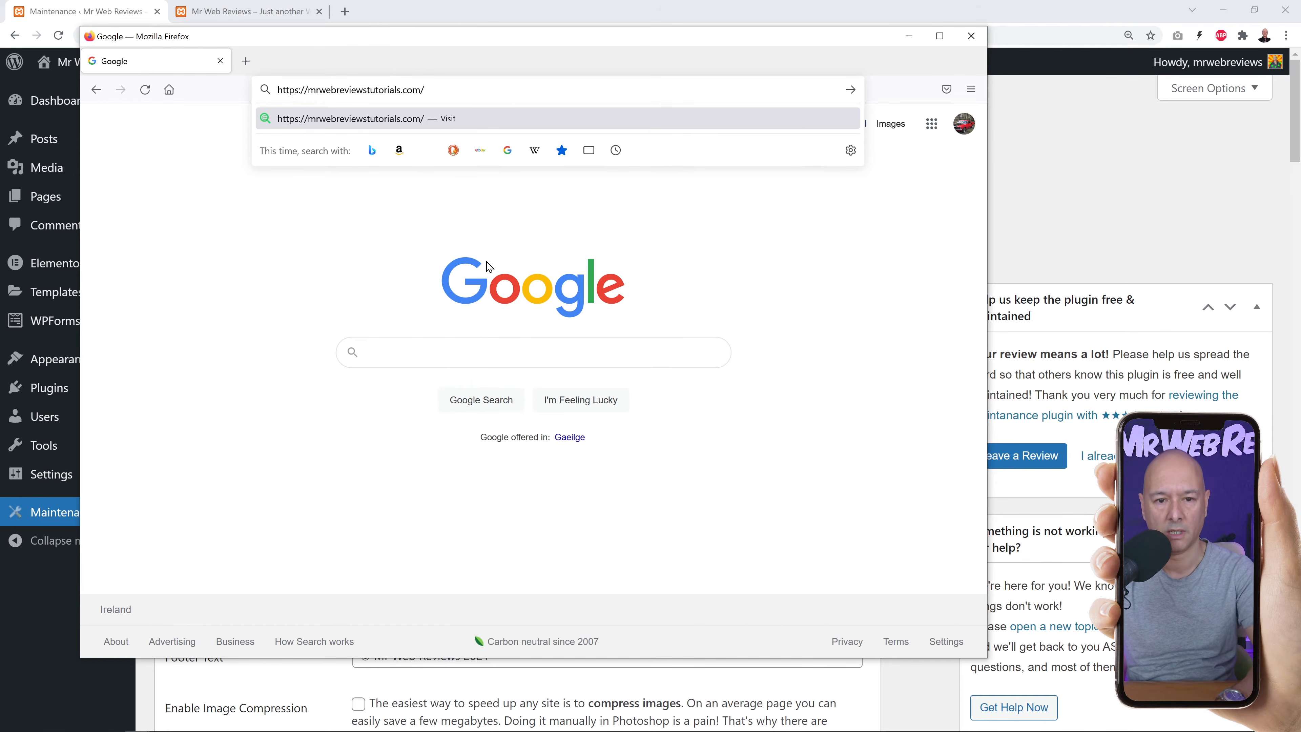
key(Return)
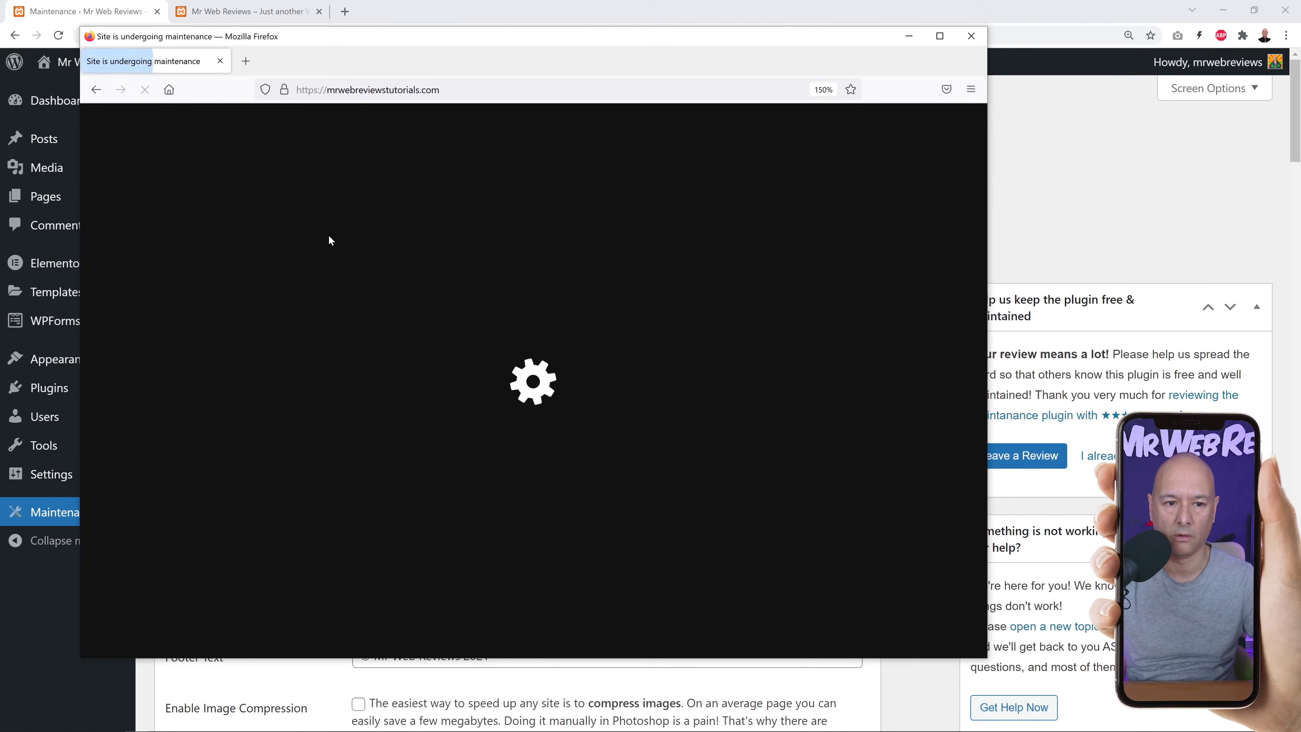
drag(475, 41, 446, 26)
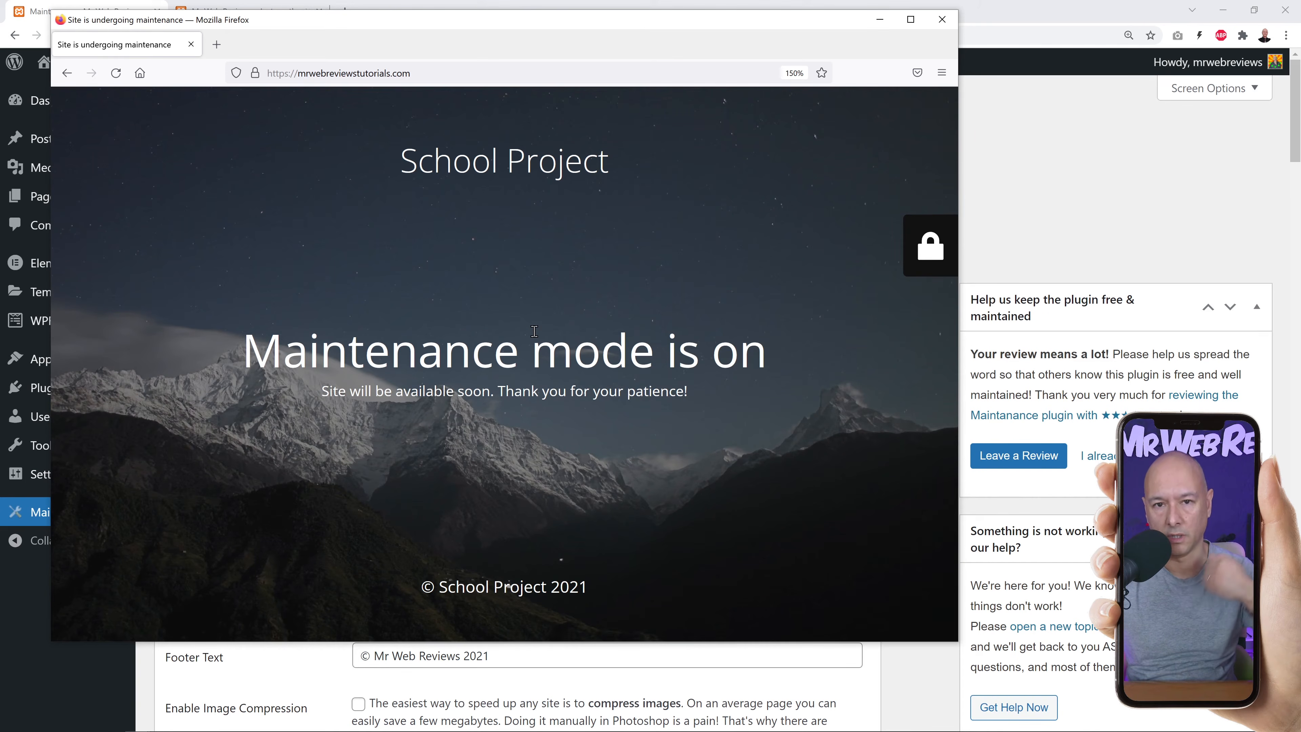
click(942, 19)
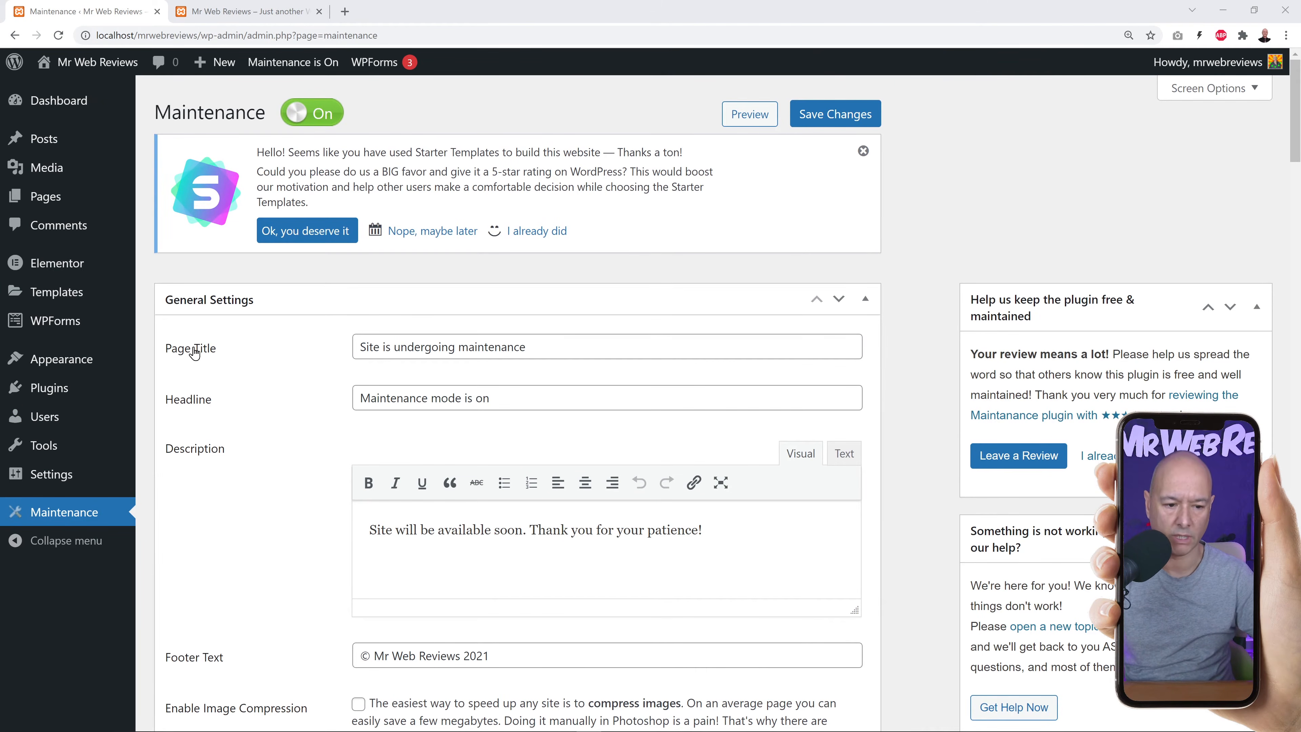
Change the site tagline to 'School Project with Mr Web Reviews' and save the general settings.
mouse_move(72, 473)
click(163, 476)
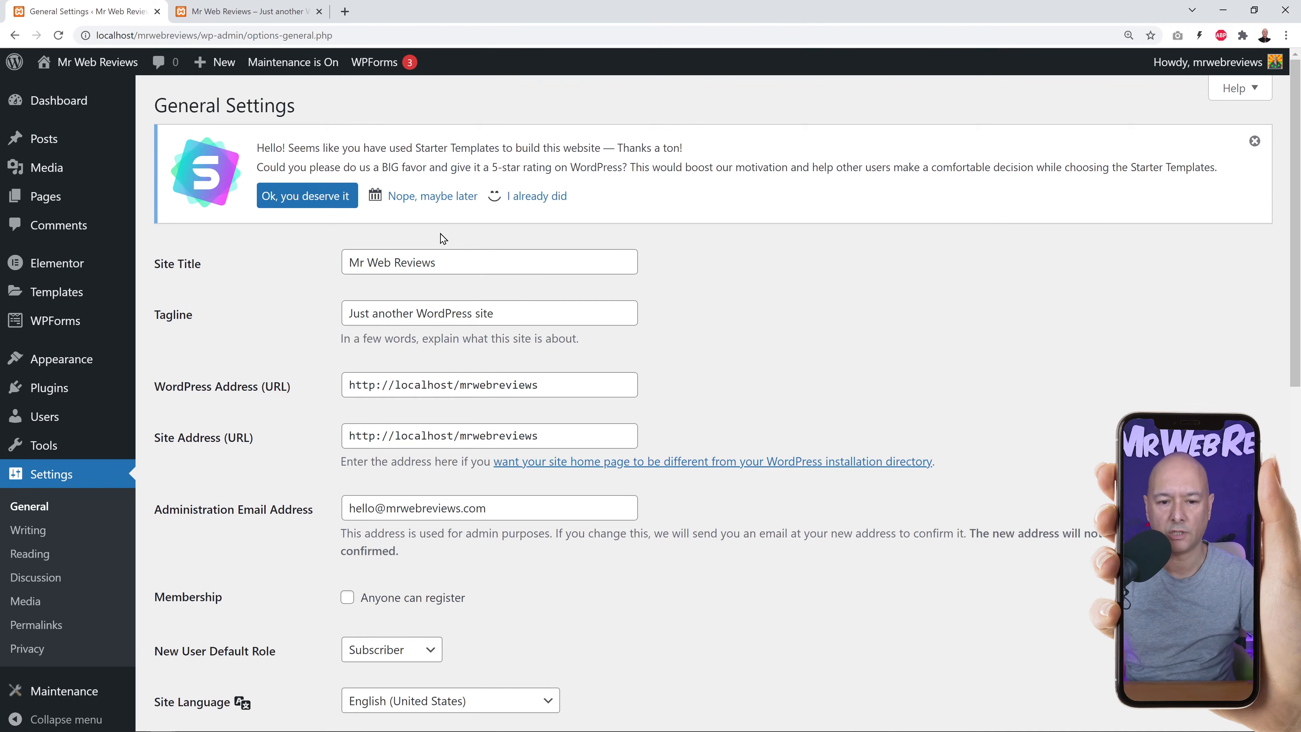
drag(349, 262, 478, 260)
click(478, 260)
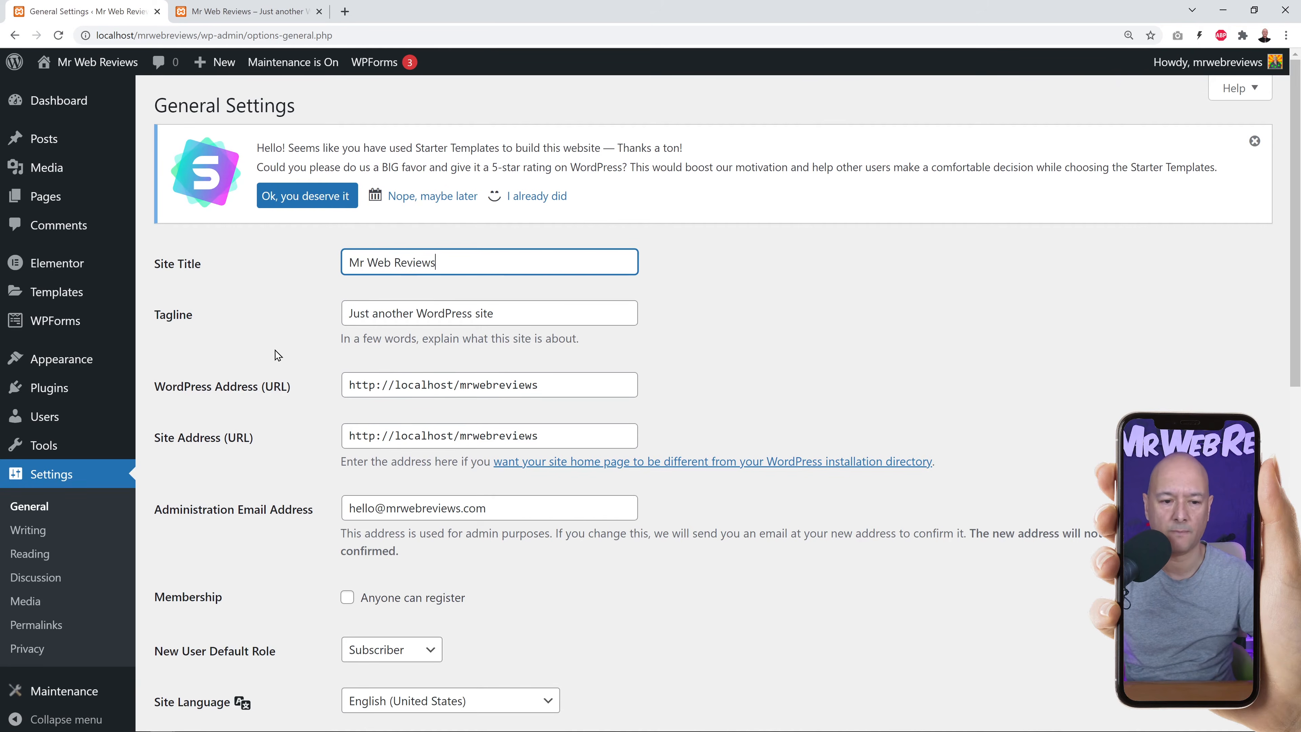
drag(527, 313, 300, 320)
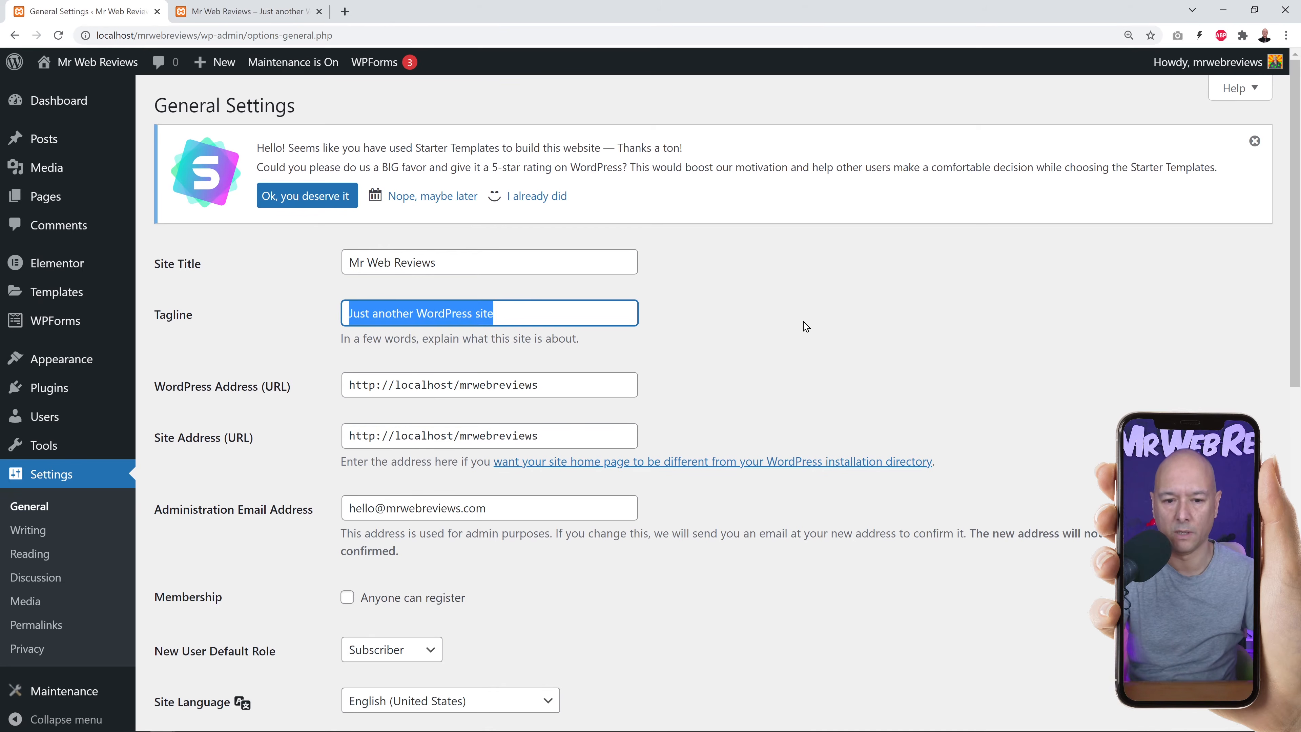
text(School)
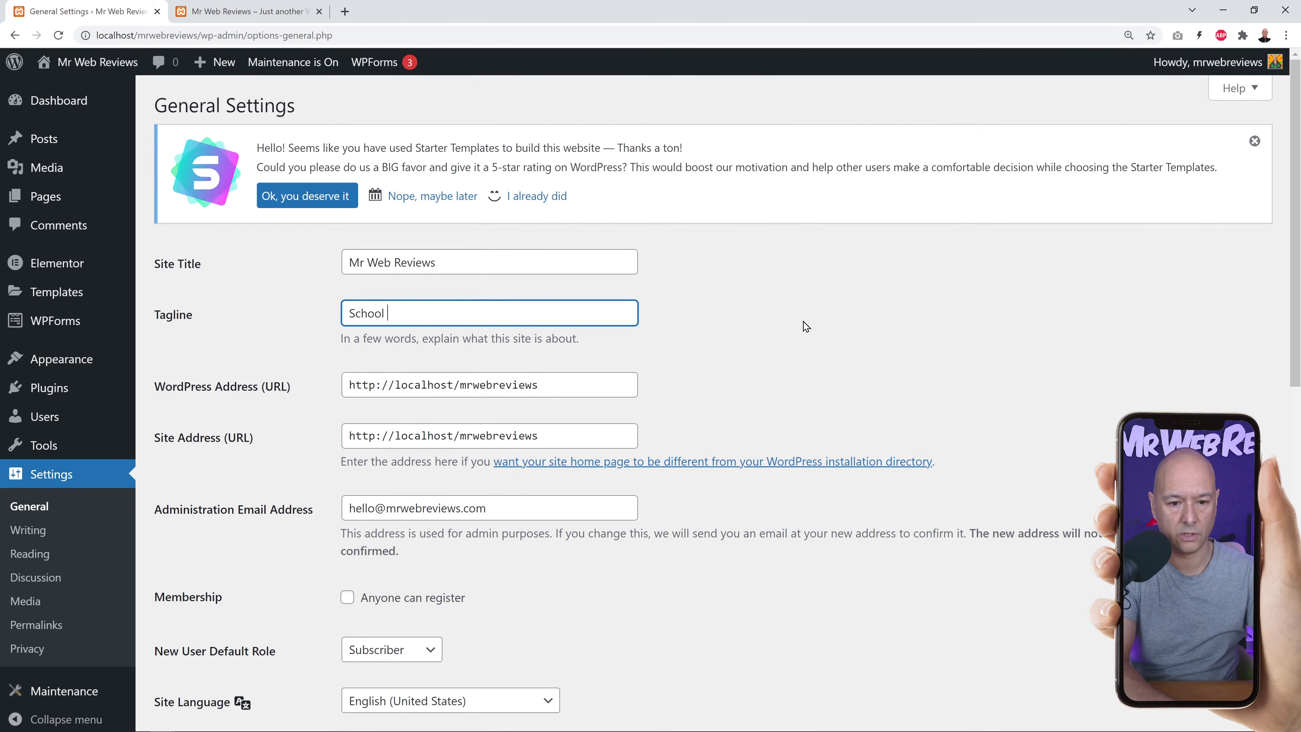
text( Project with Mr Web Reviews)
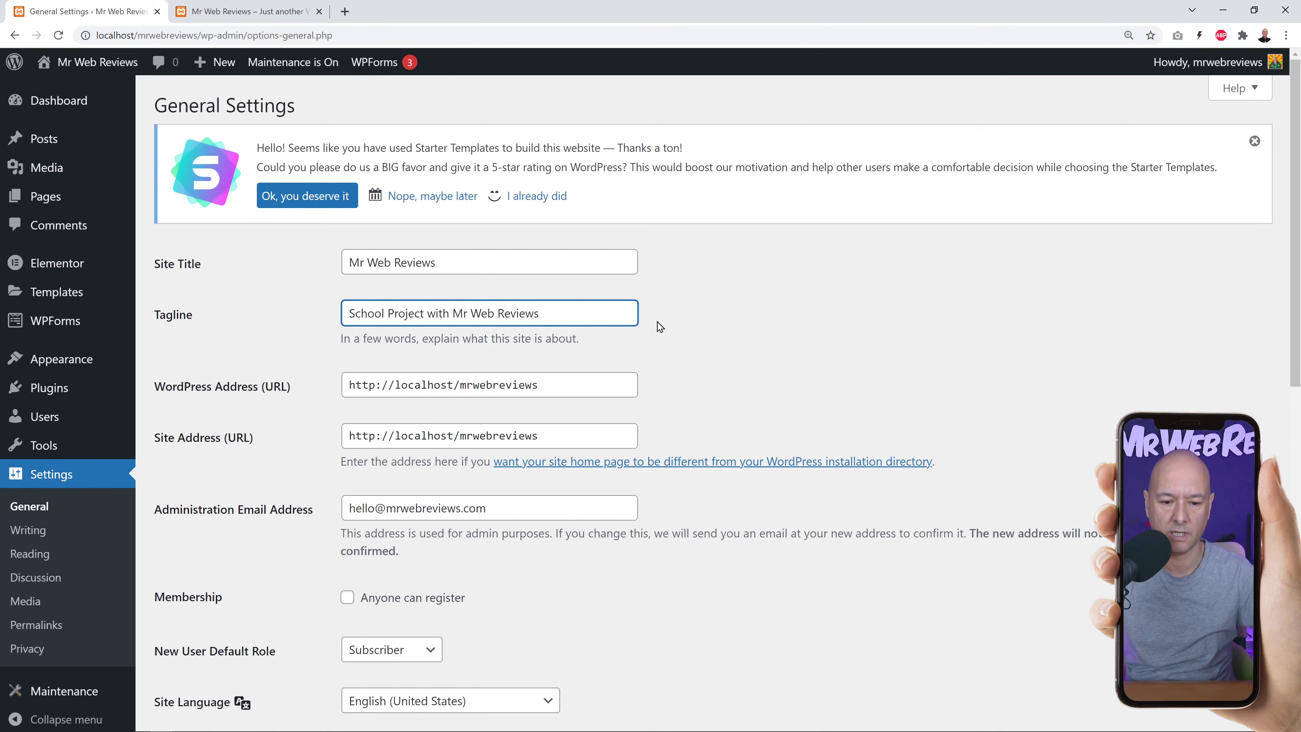
scroll(656, 326, down, 1)
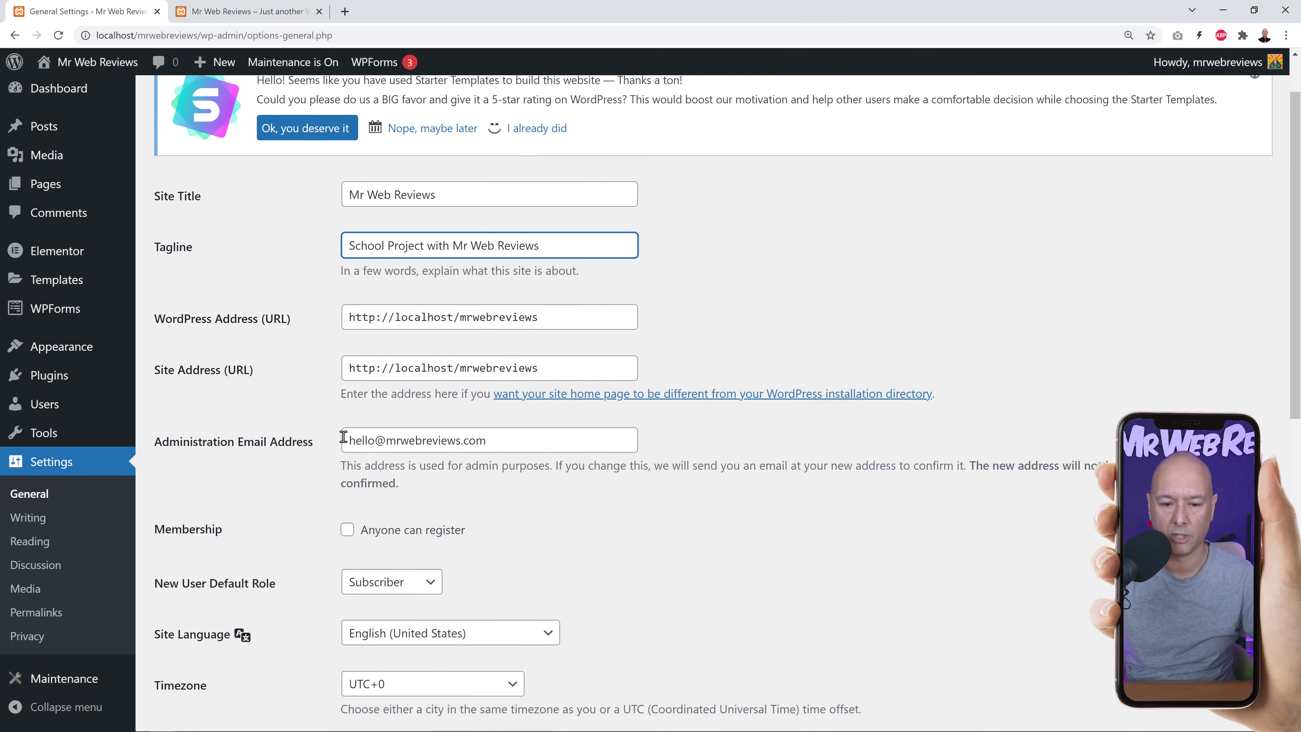
scroll(789, 450, down, 10)
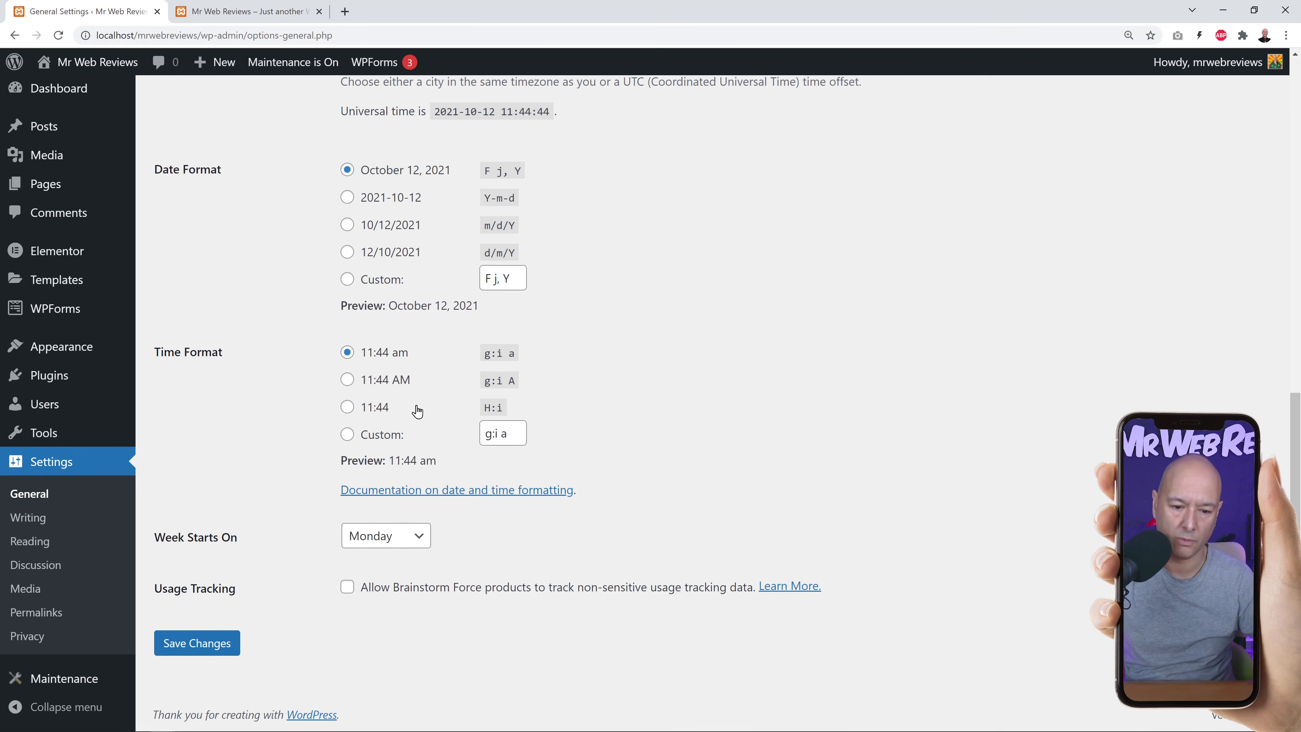
click(220, 656)
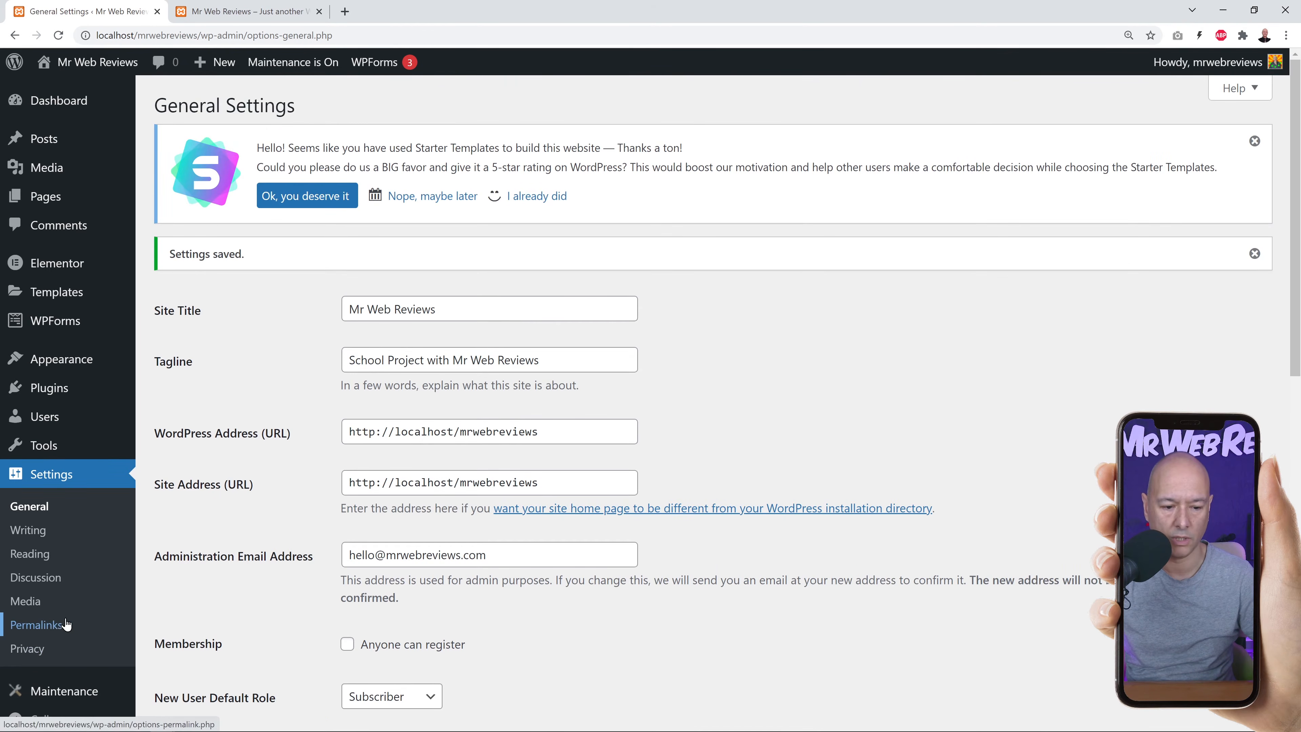
click(34, 629)
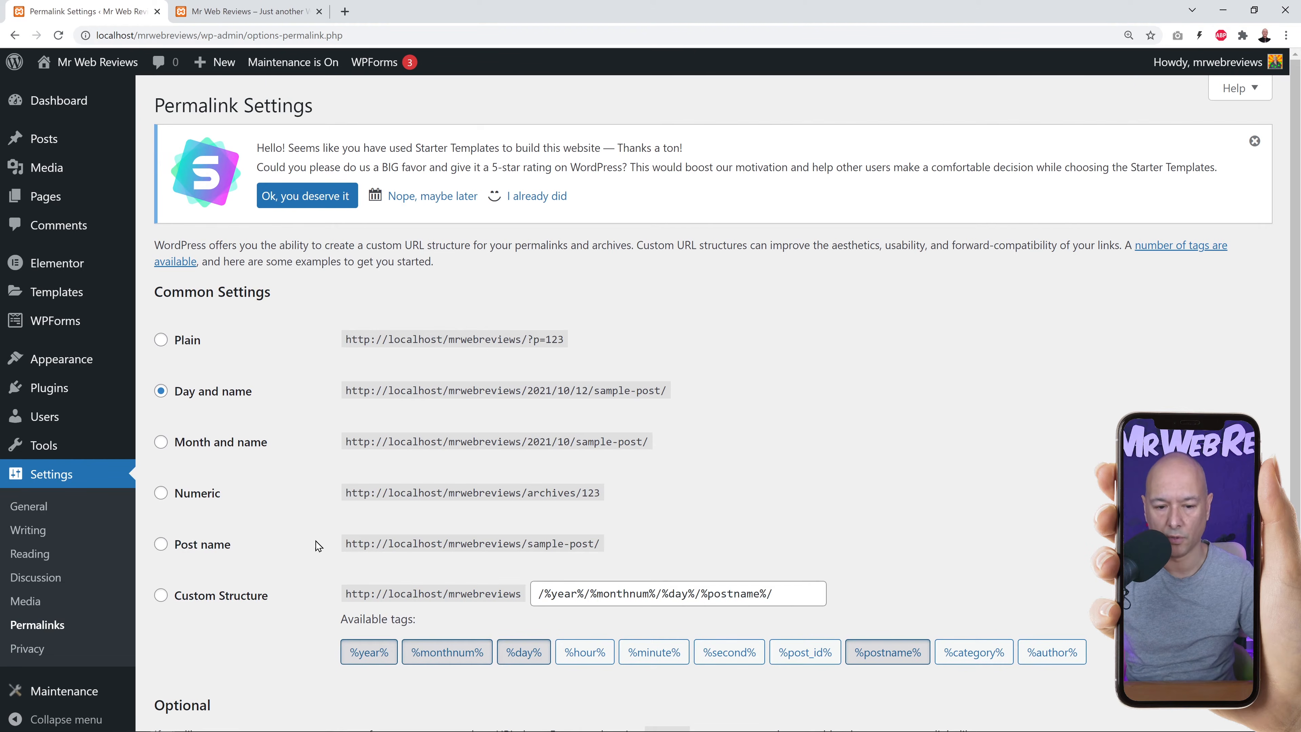
Switch permalinks to the Post name structure (/%postname%/) and save.
click(162, 545)
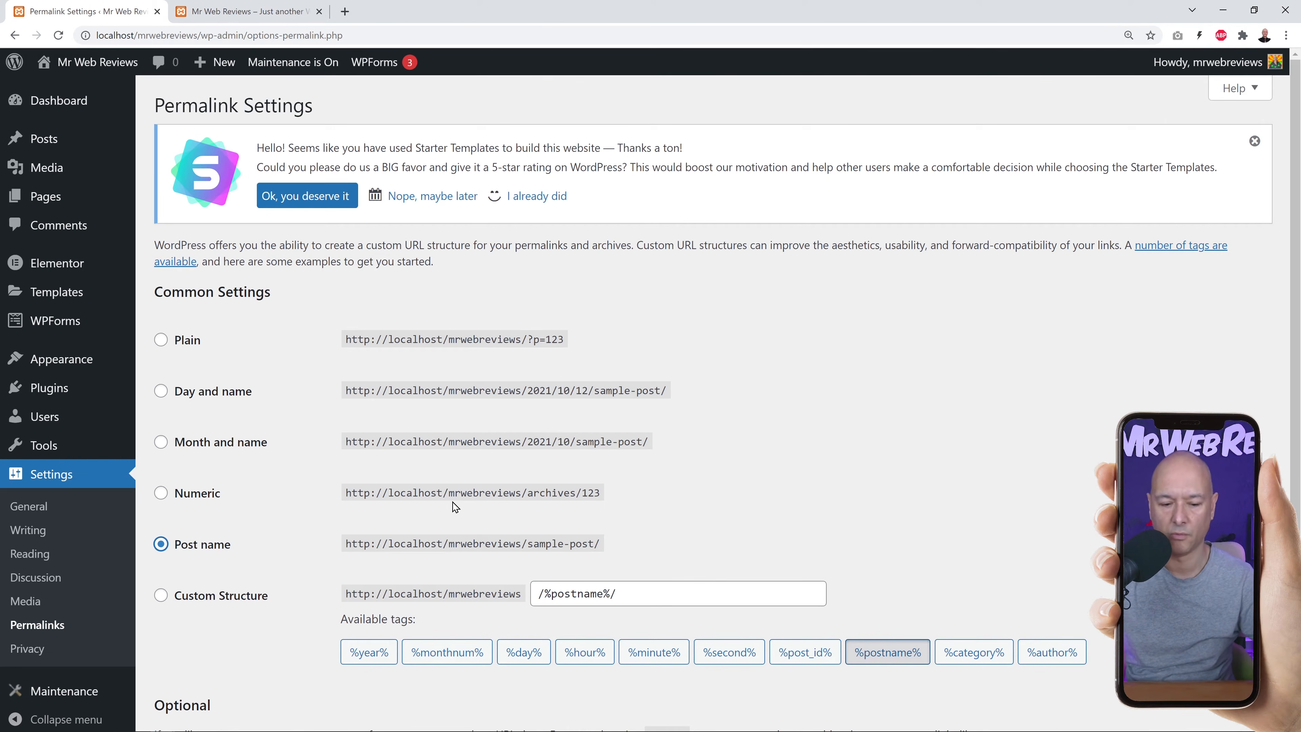
scroll(451, 505, down, 5)
click(226, 651)
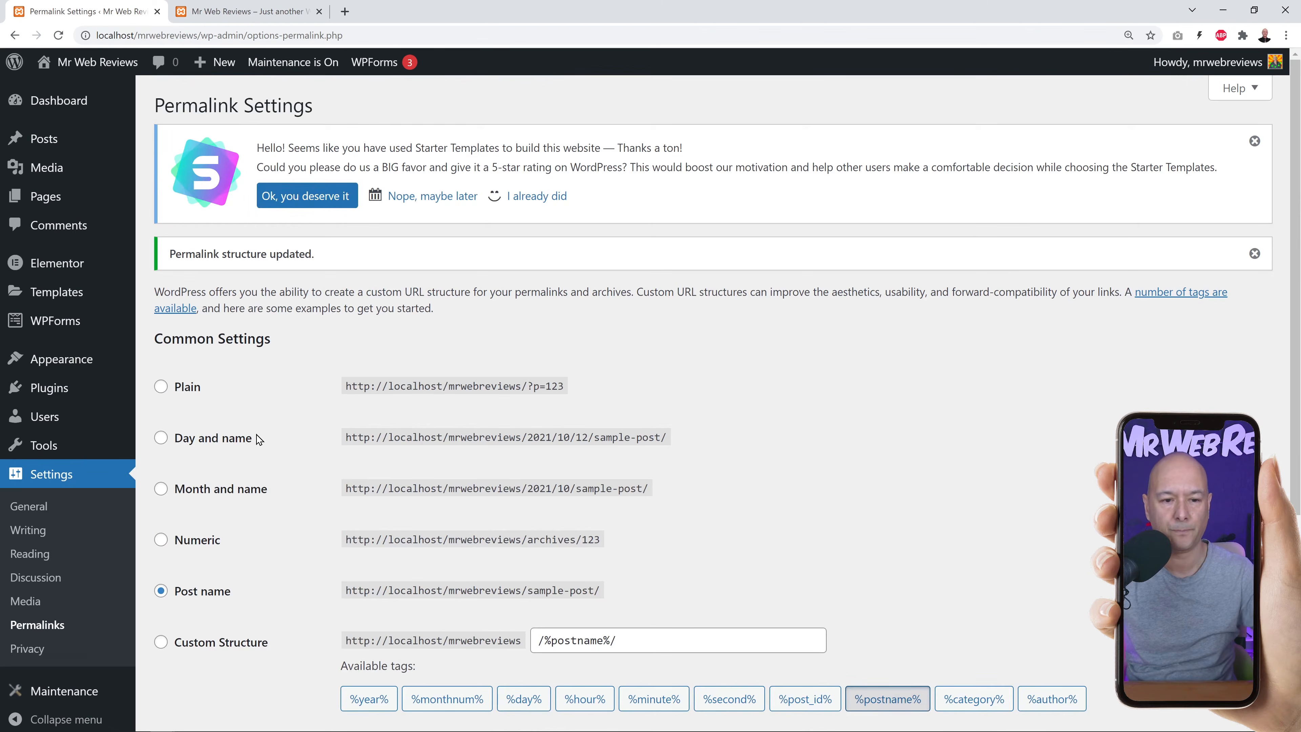
click(249, 13)
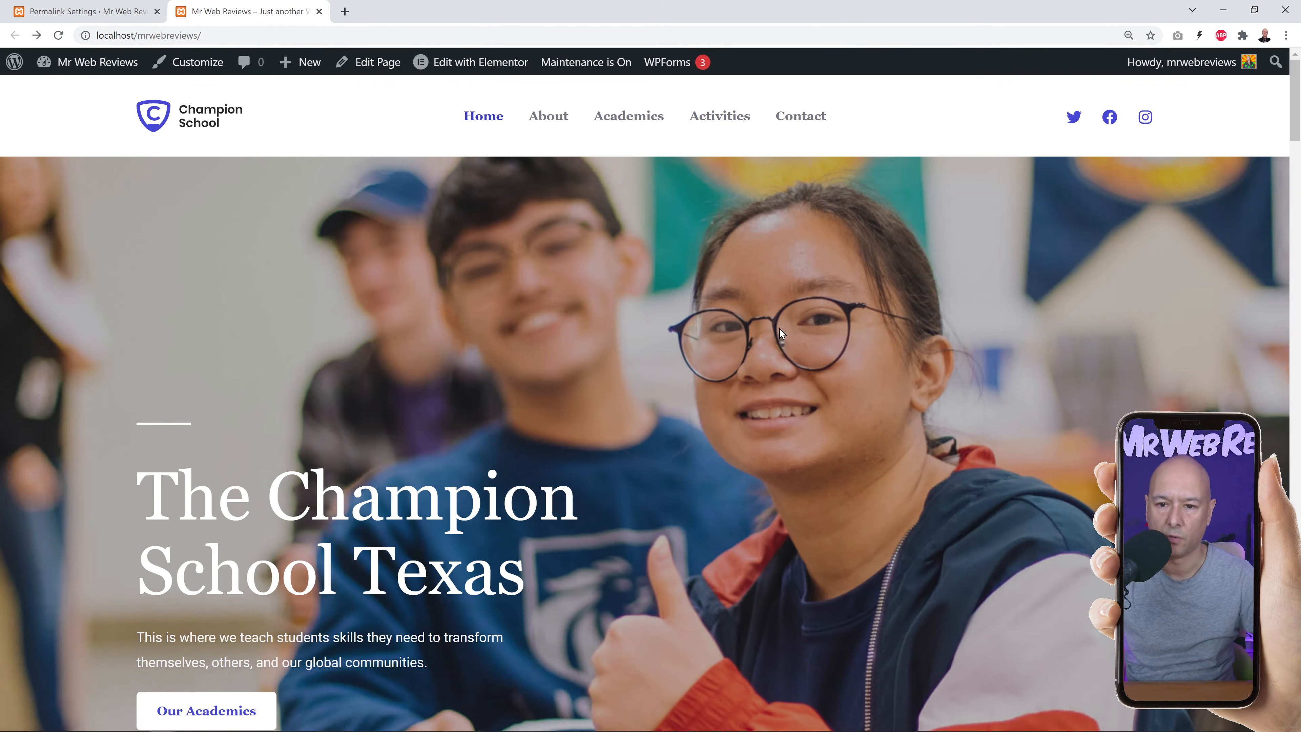
scroll(714, 341, down, 7)
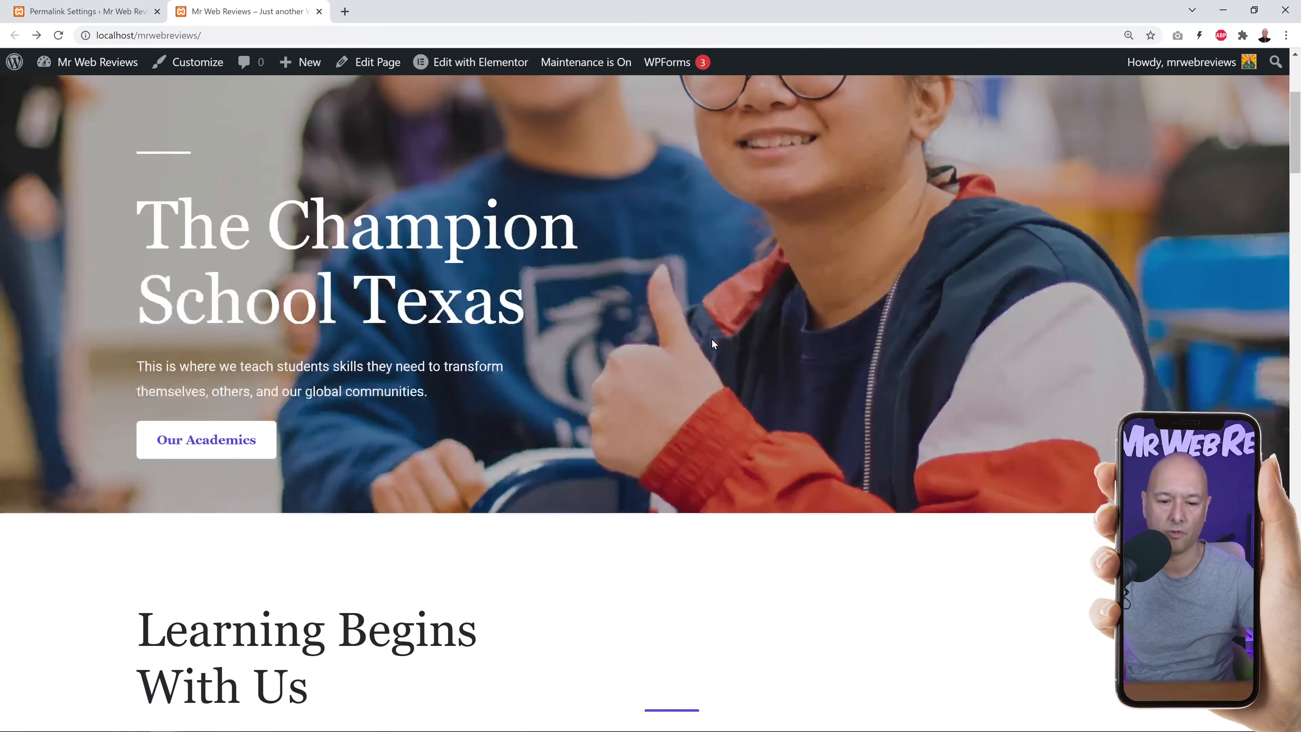
scroll(714, 343, down, 2)
scroll(708, 341, up, 9)
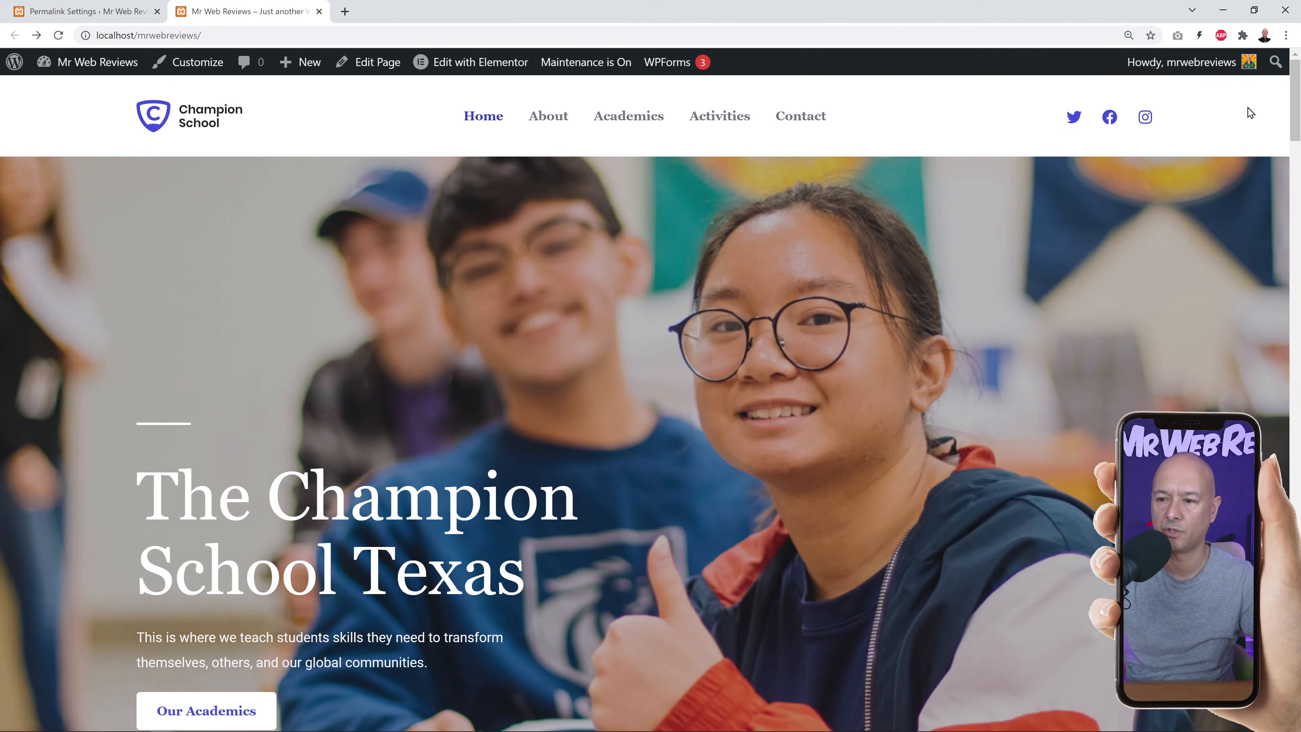
drag(1290, 91, 1293, 677)
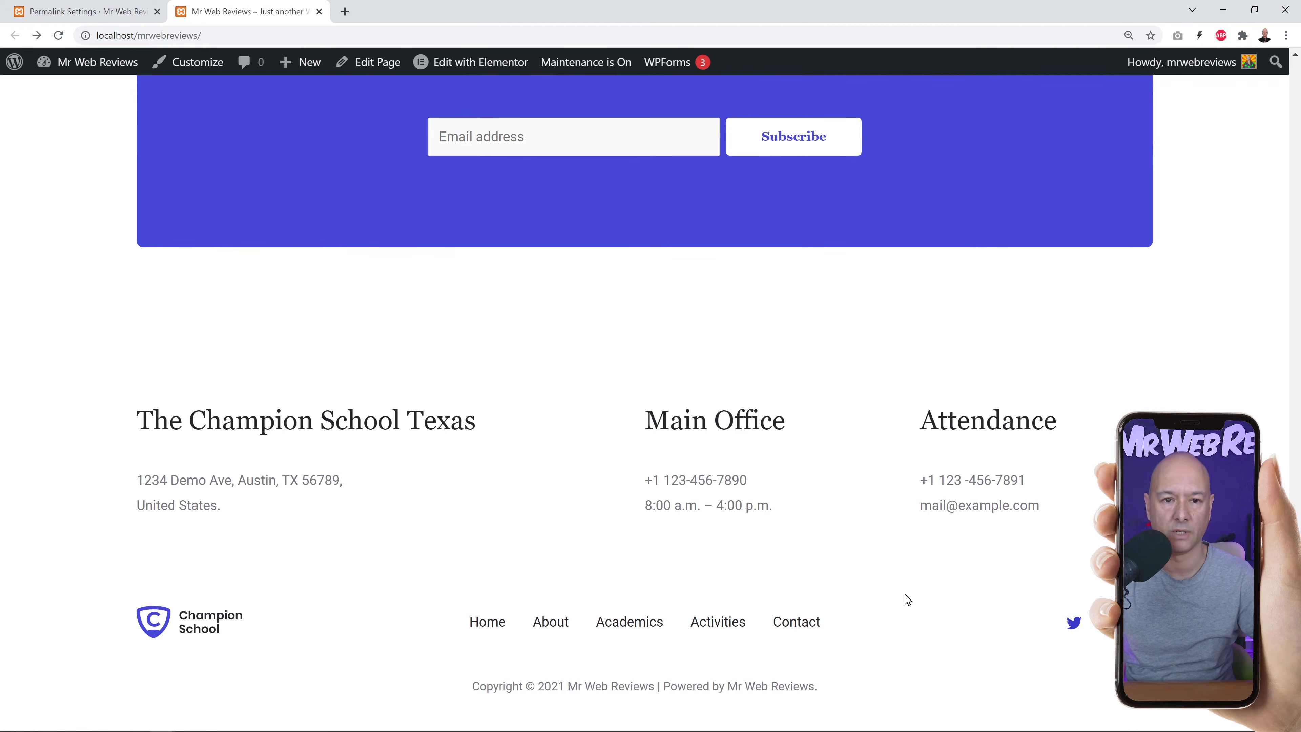
key(Home)
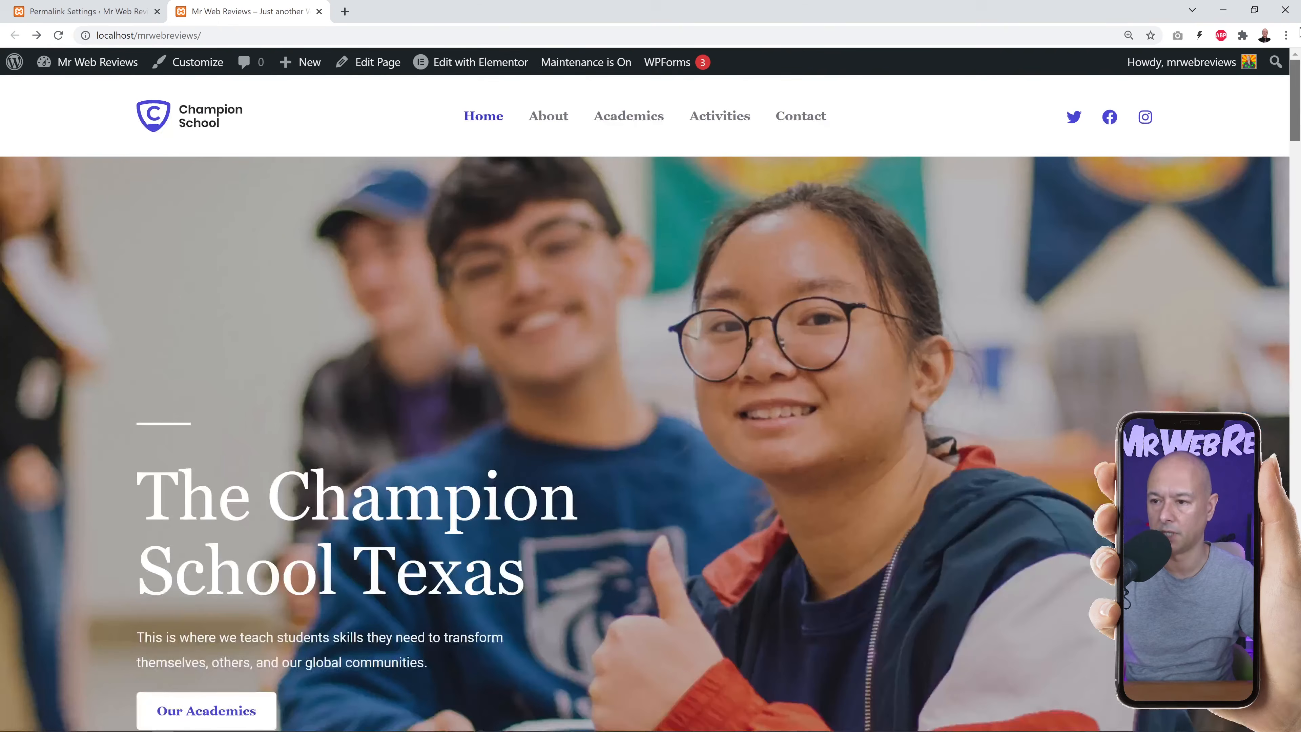
click(121, 15)
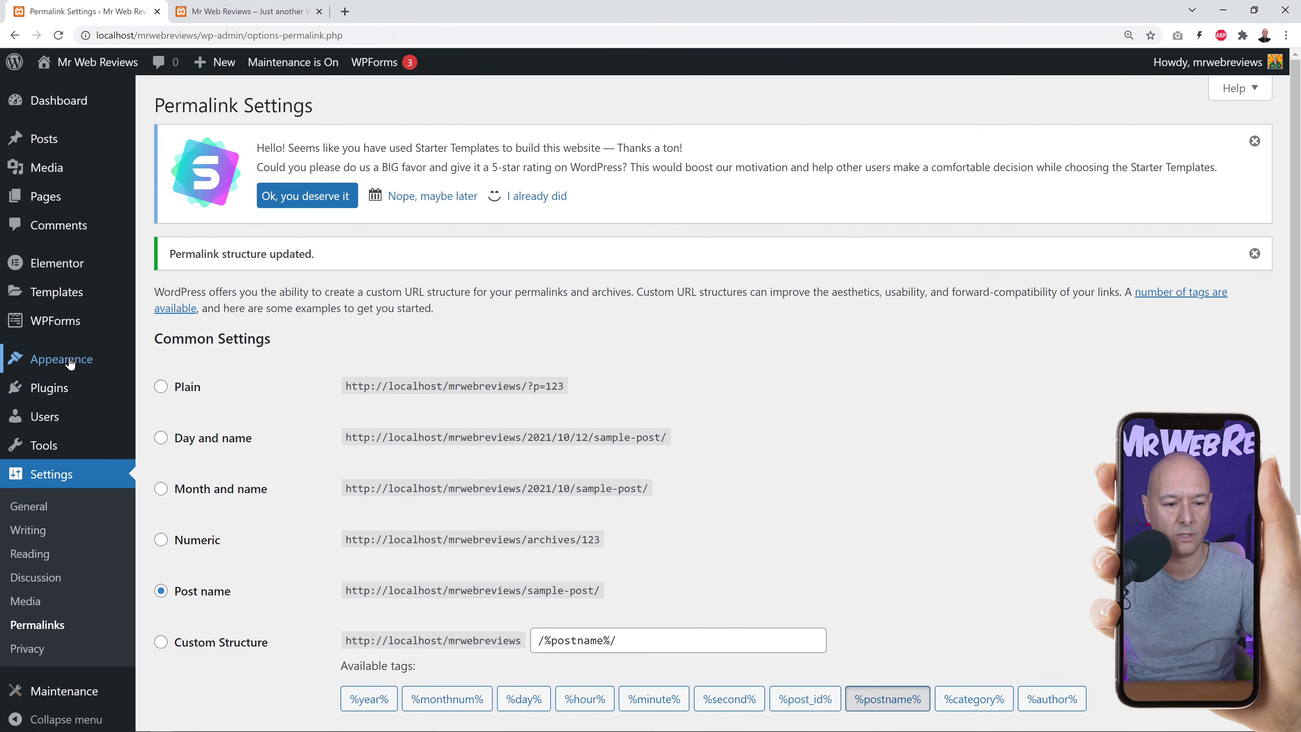
Remove the Champion School logo in the Customizer and bring up the logo media picker.
mouse_move(131, 364)
click(156, 383)
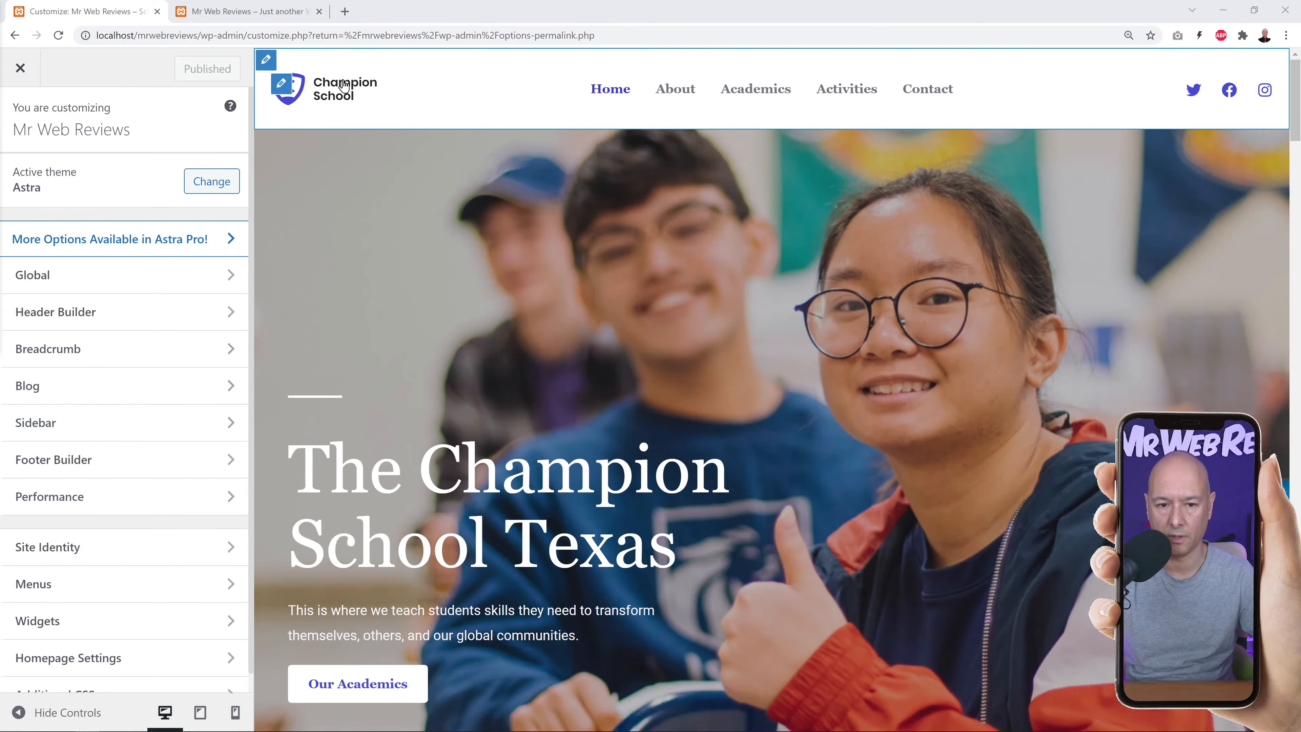
click(281, 92)
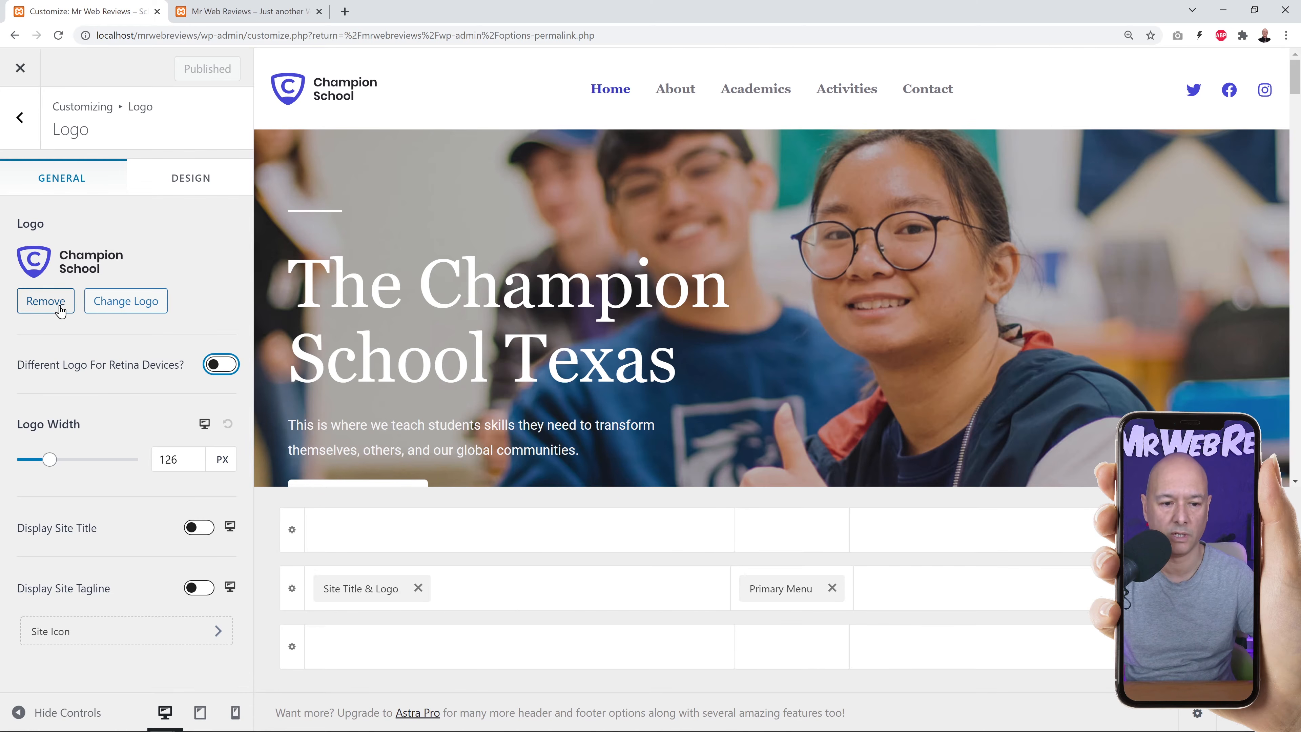
click(54, 300)
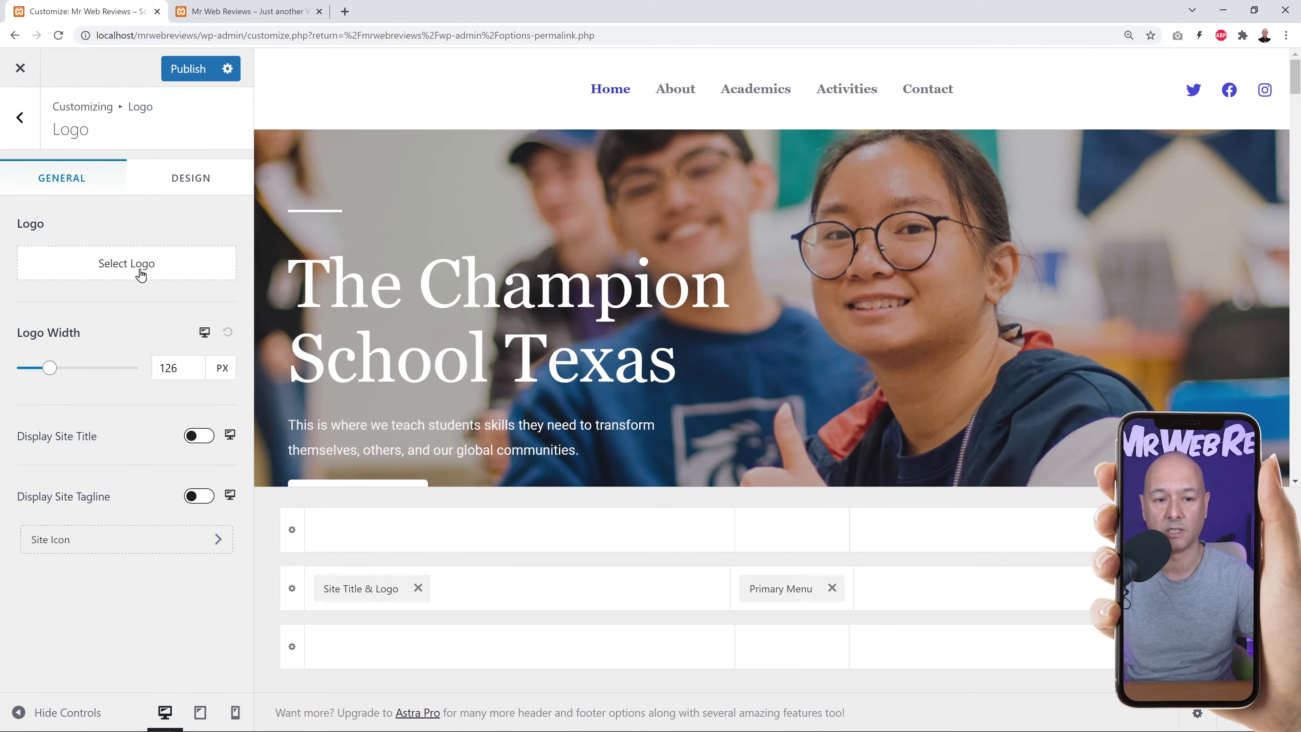
click(140, 273)
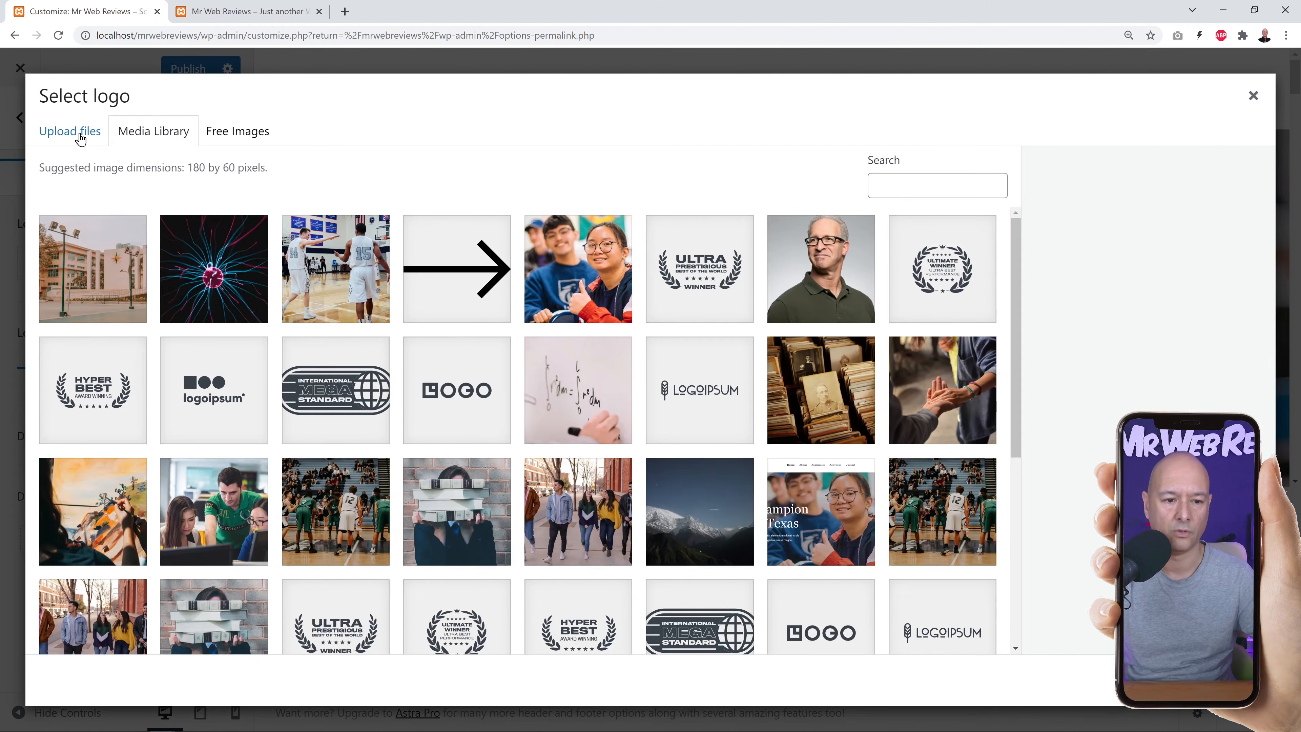
Upload EPH-logo-final.jpg and set it as the site logo without cropping.
click(80, 134)
click(644, 397)
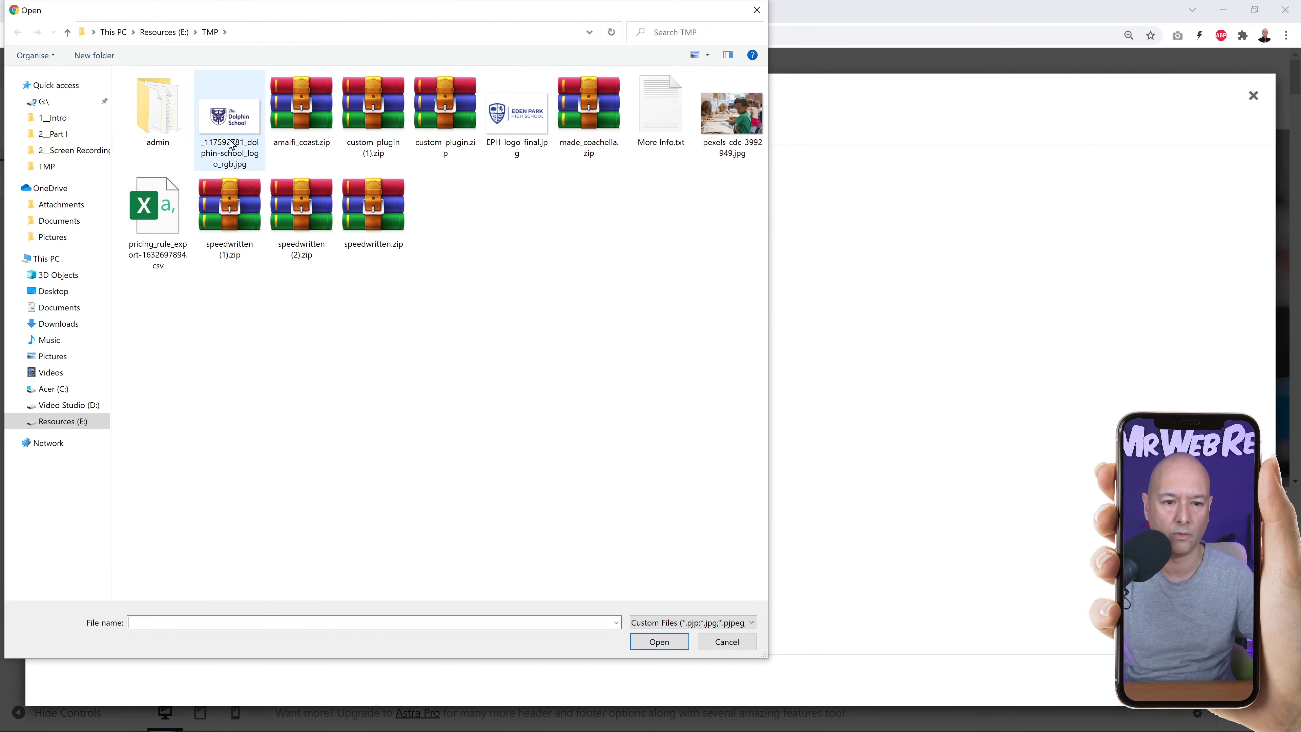
click(509, 136)
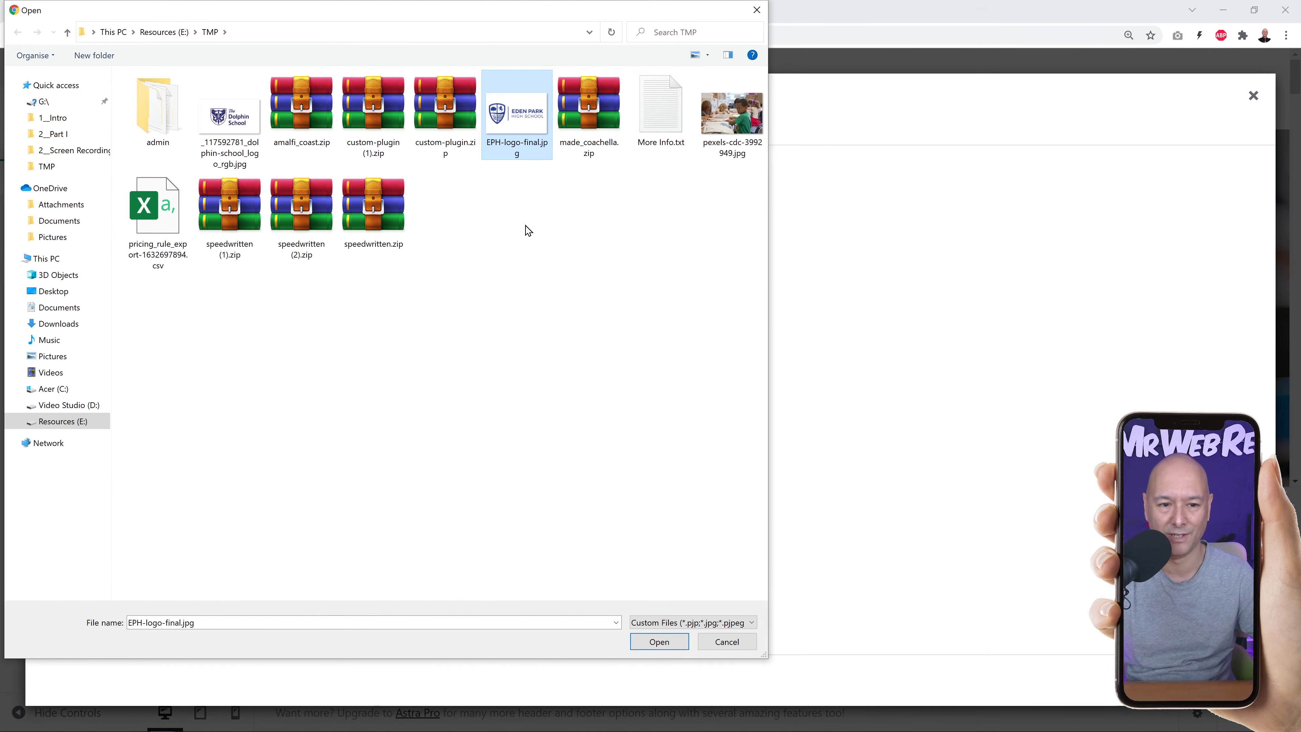
click(660, 642)
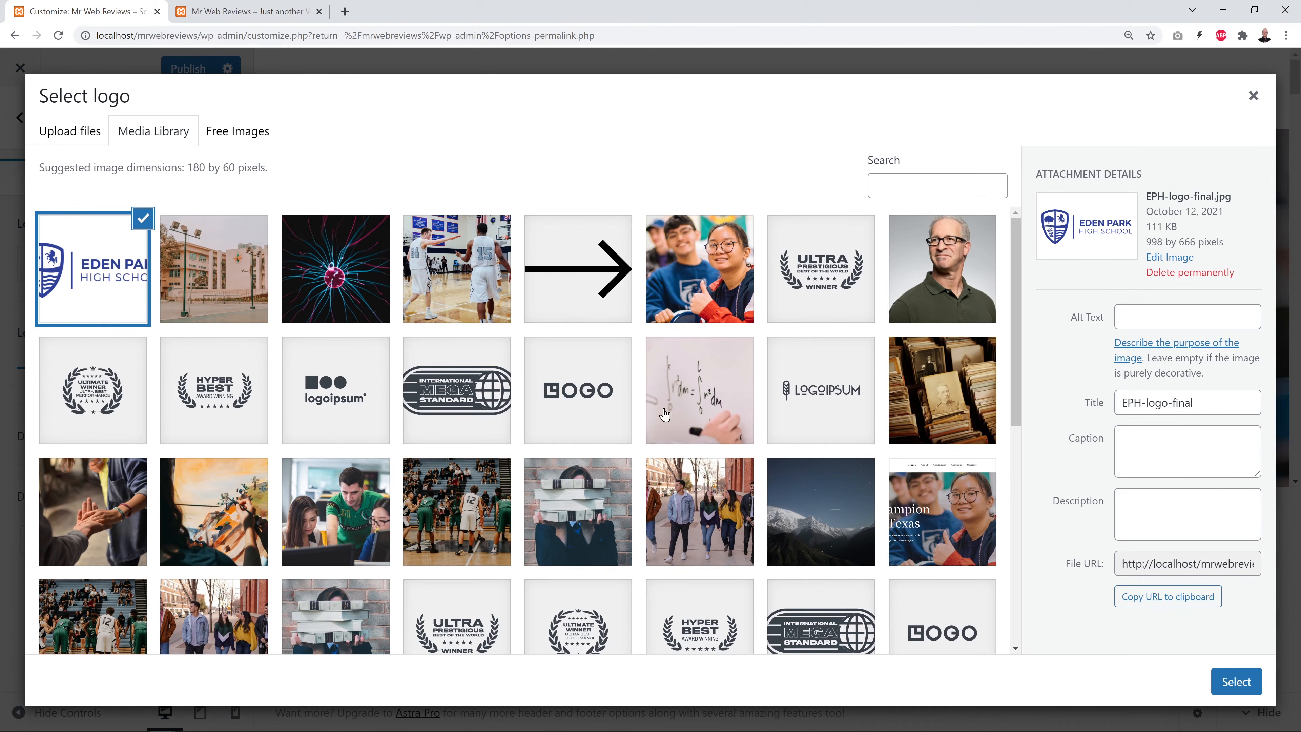
click(1233, 685)
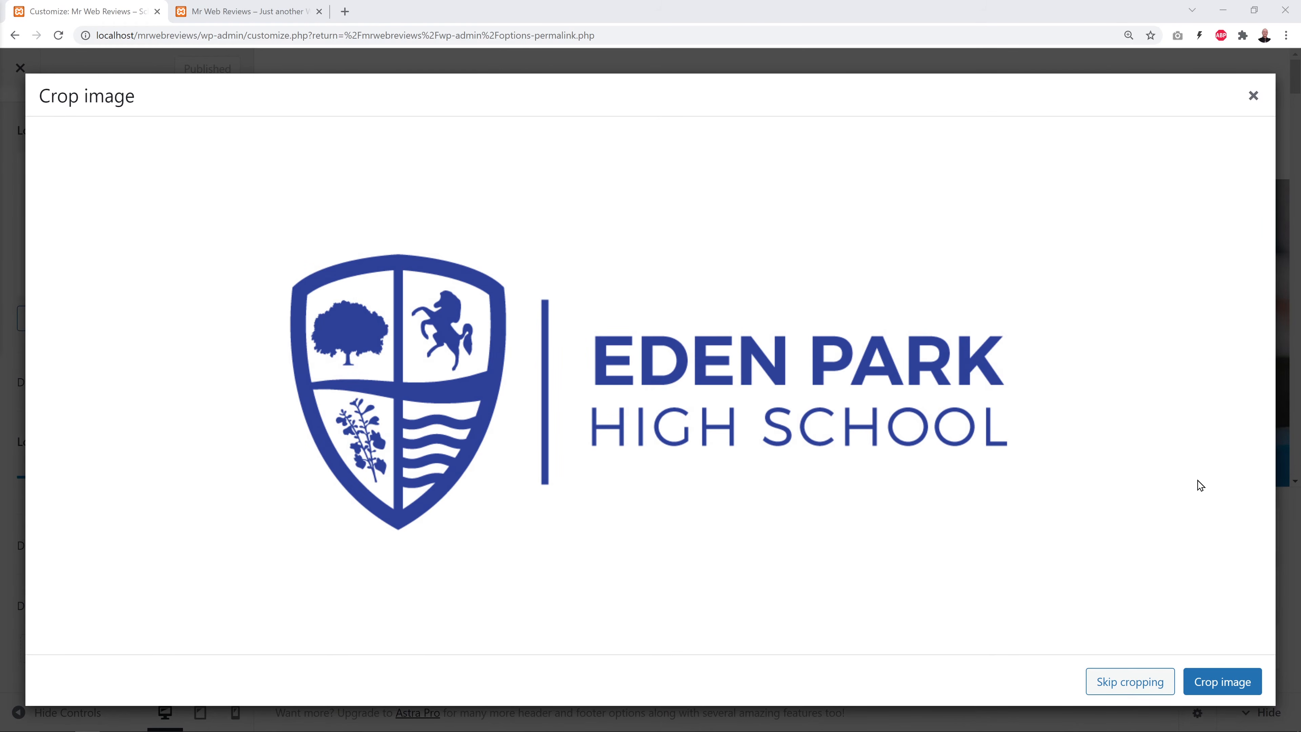
click(1130, 685)
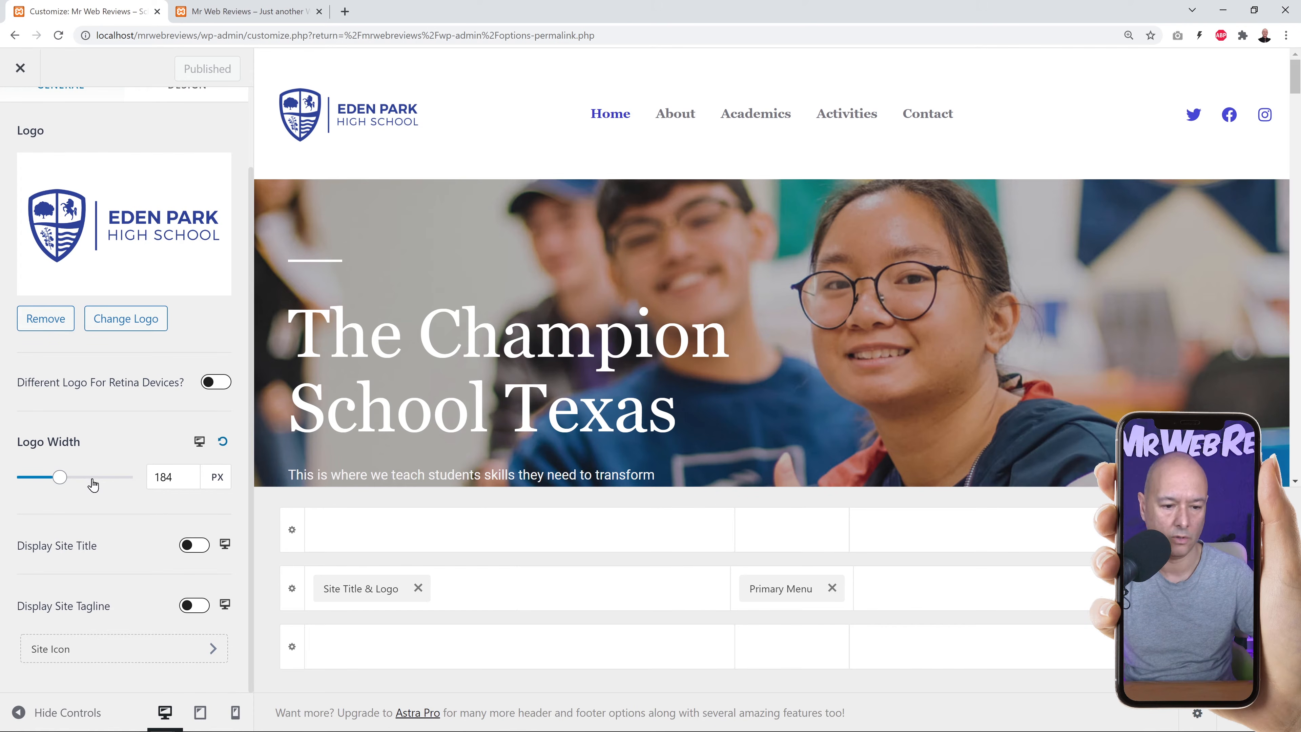
Narrow the header logo to 165 px wide, leaving the separate retina logo option off.
mouse_move(59, 477)
mouse_down()
mouse_move(69, 481)
mouse_move(55, 479)
mouse_up()
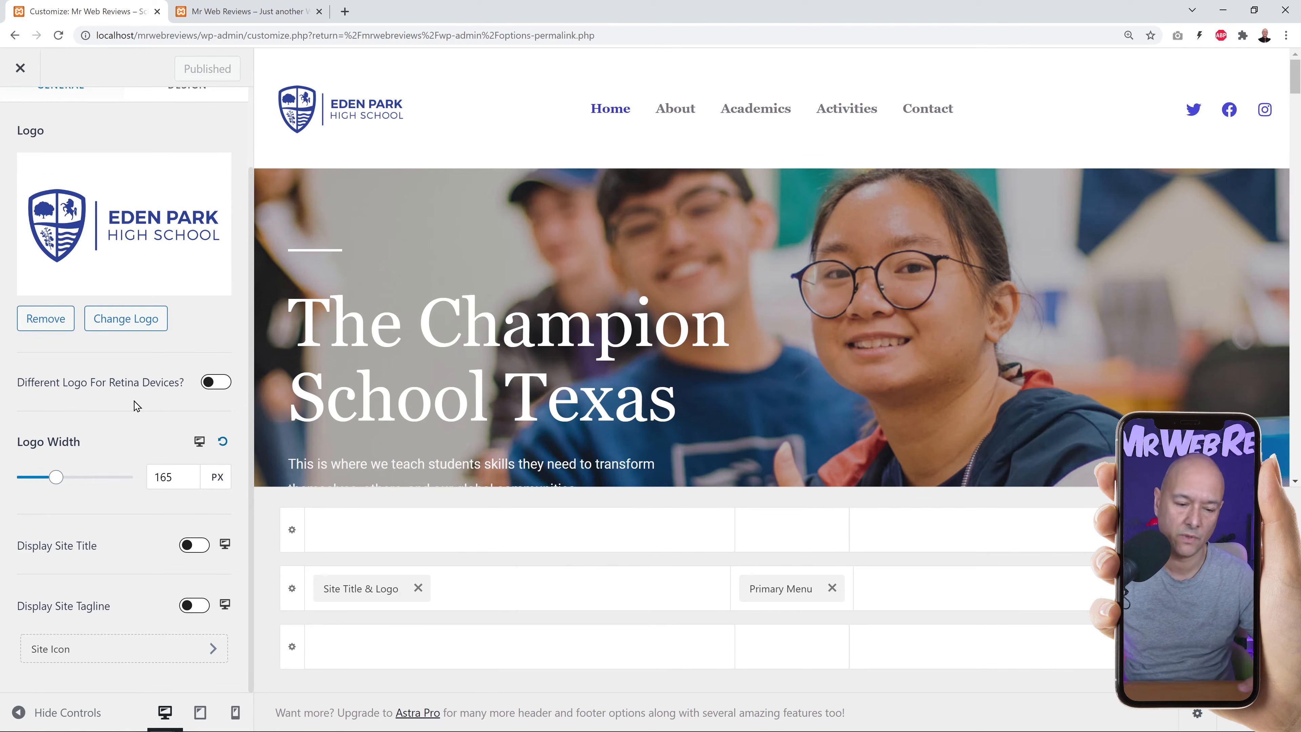
click(230, 385)
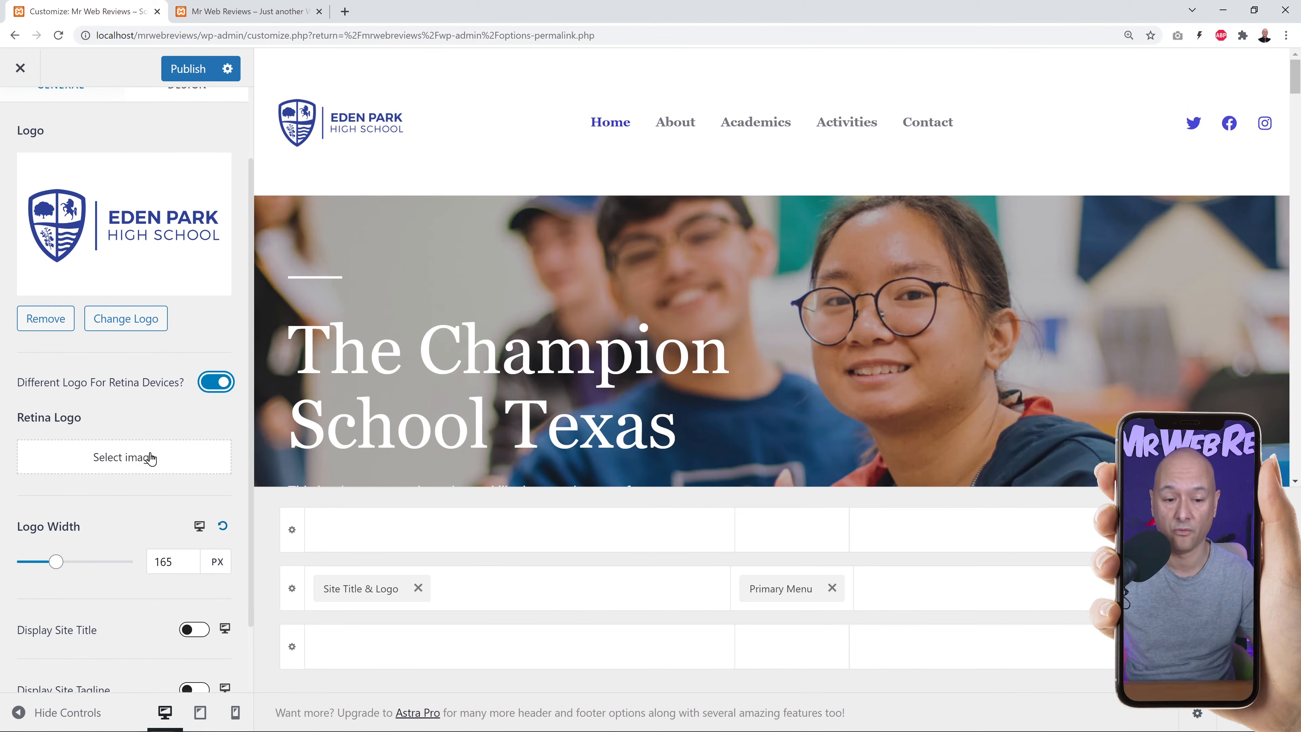
click(212, 385)
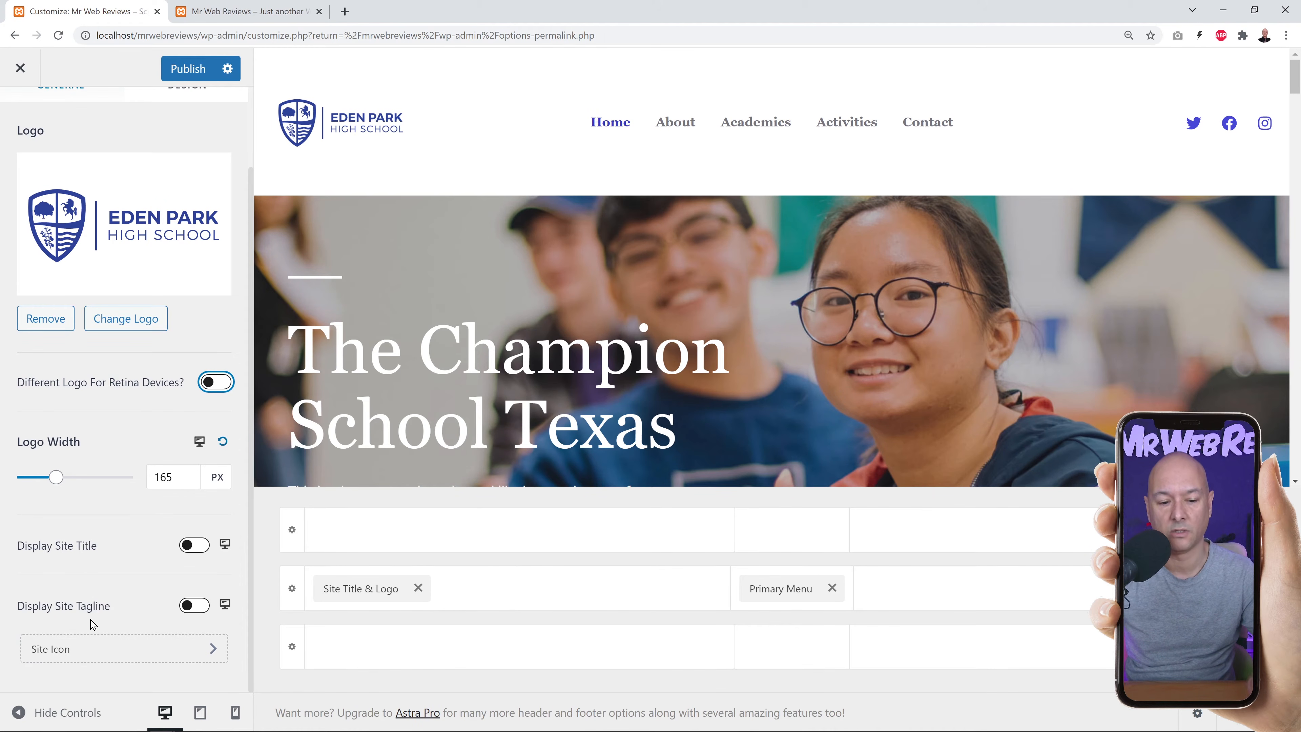
Keep the site title and tagline hidden beside the logo and publish the header changes.
click(197, 546)
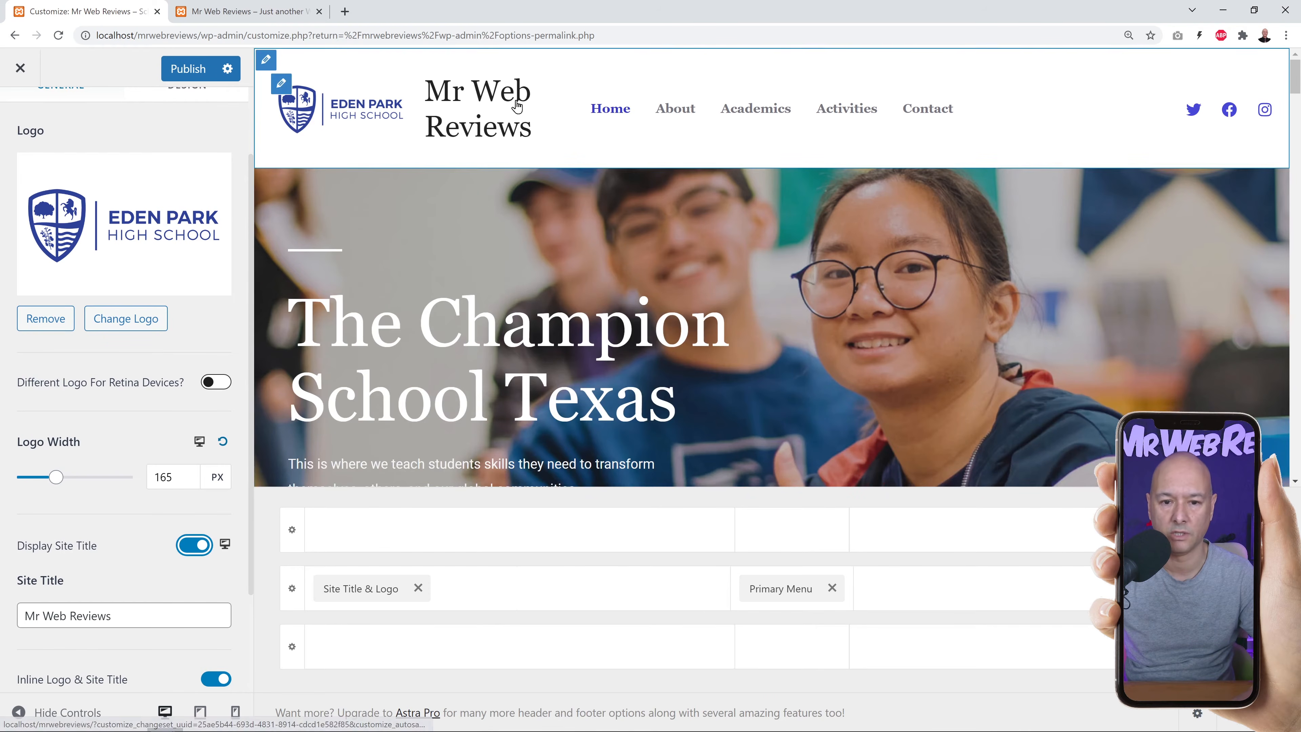
click(197, 546)
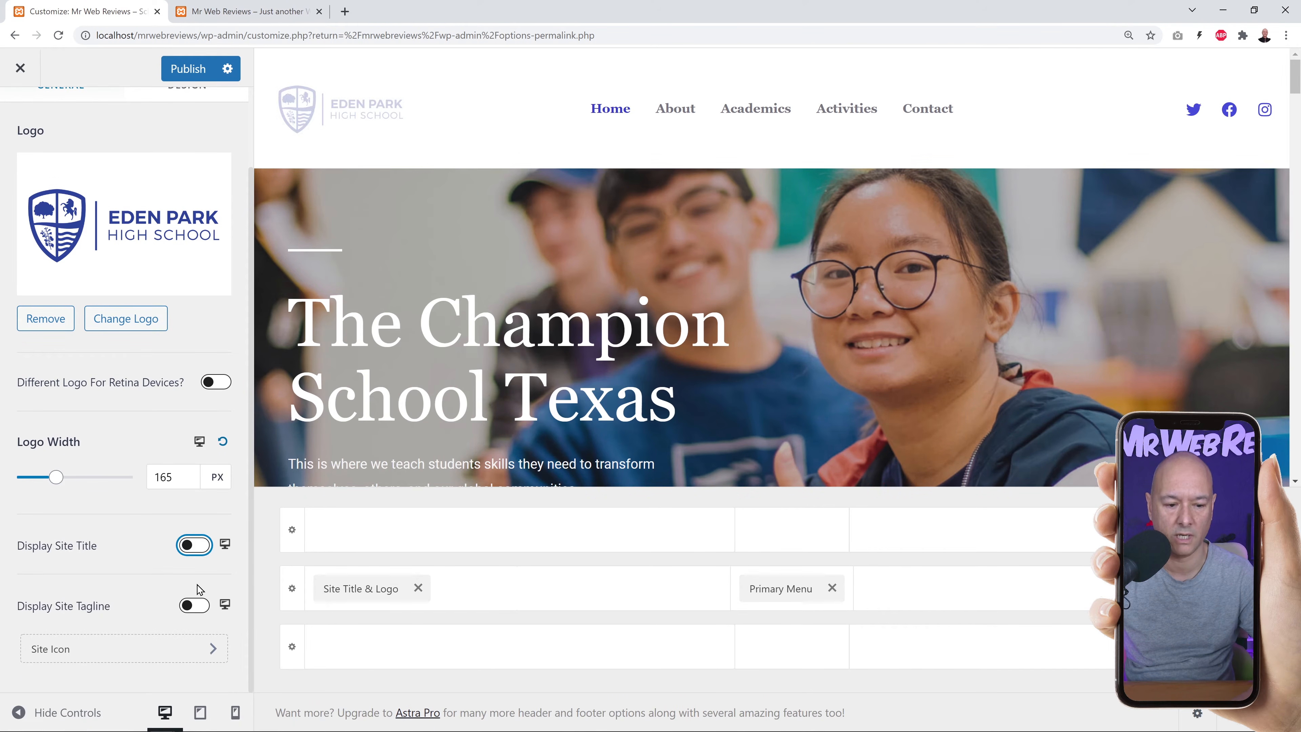
click(194, 606)
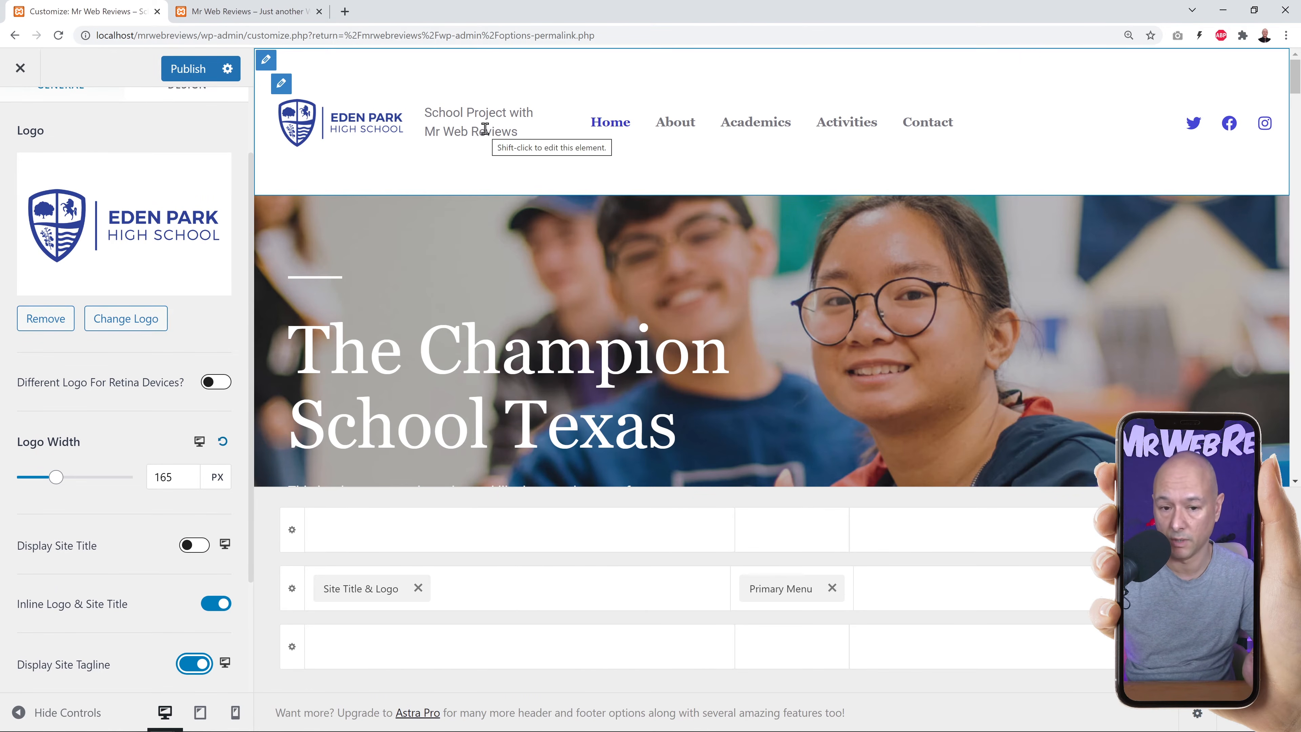
click(215, 605)
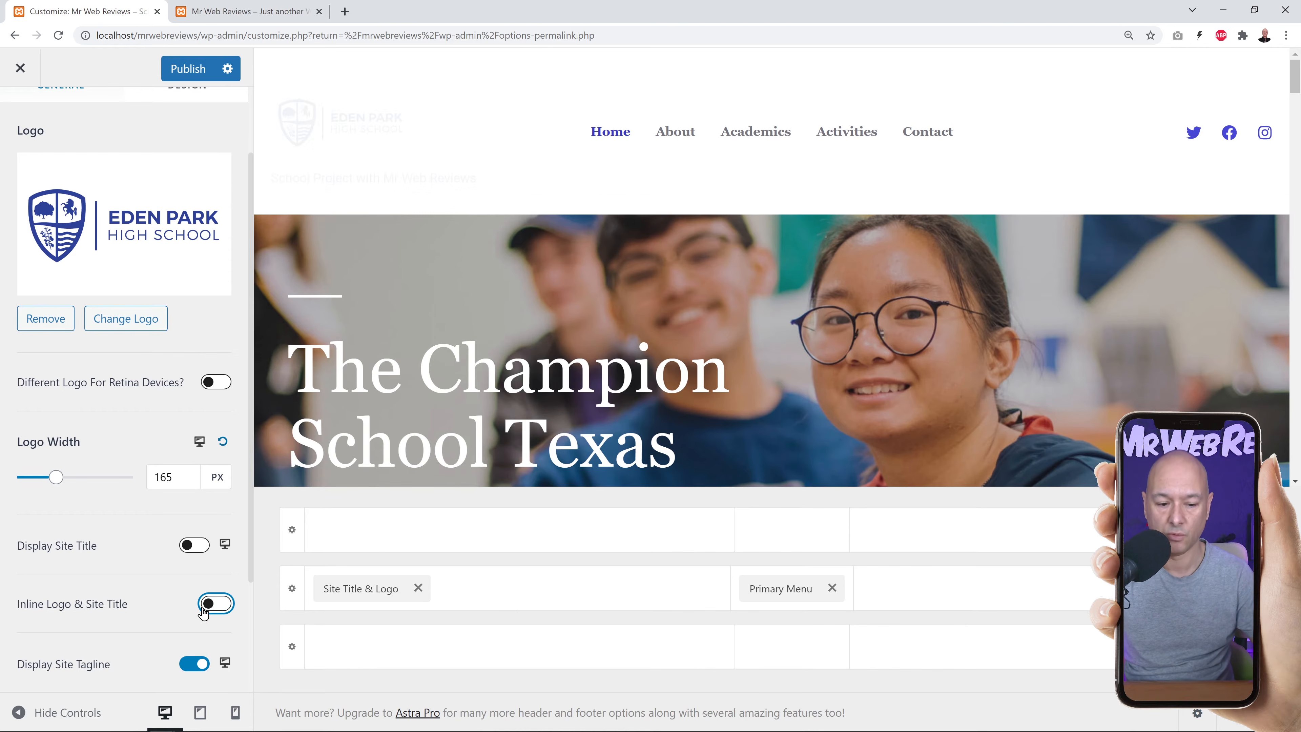
click(187, 663)
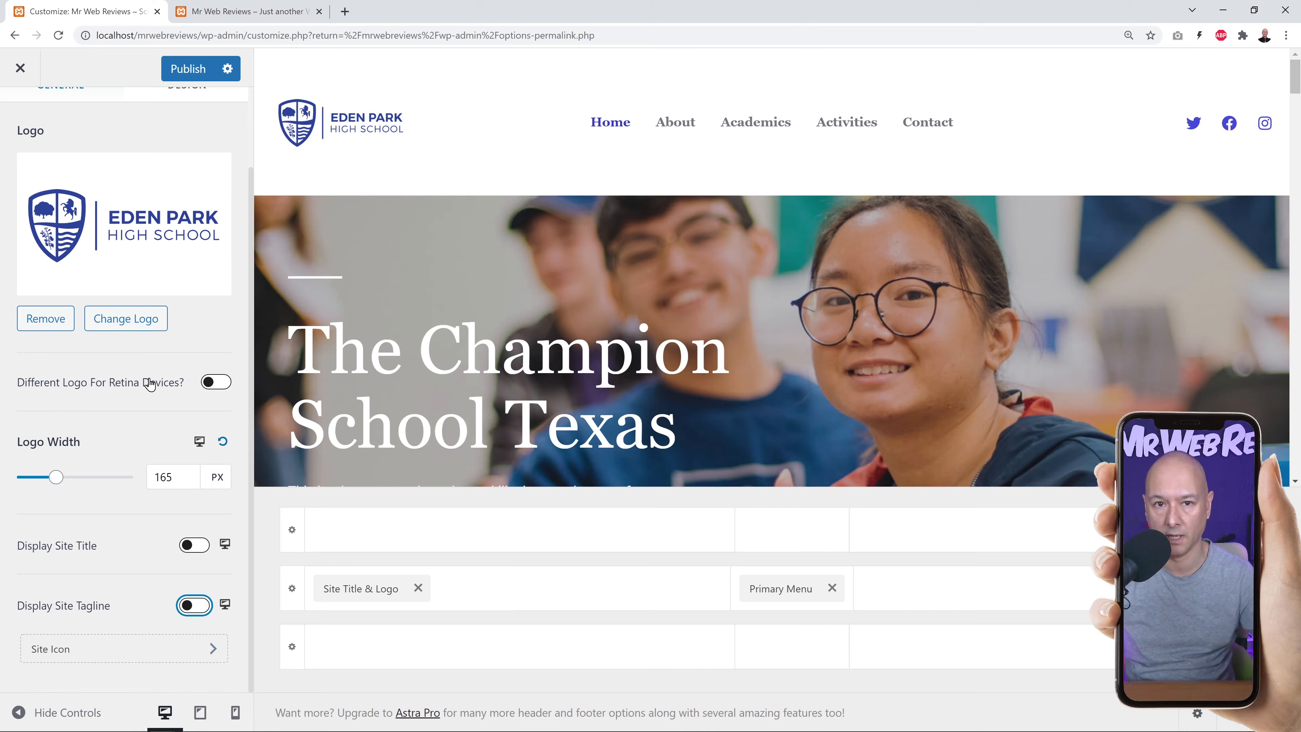
click(185, 70)
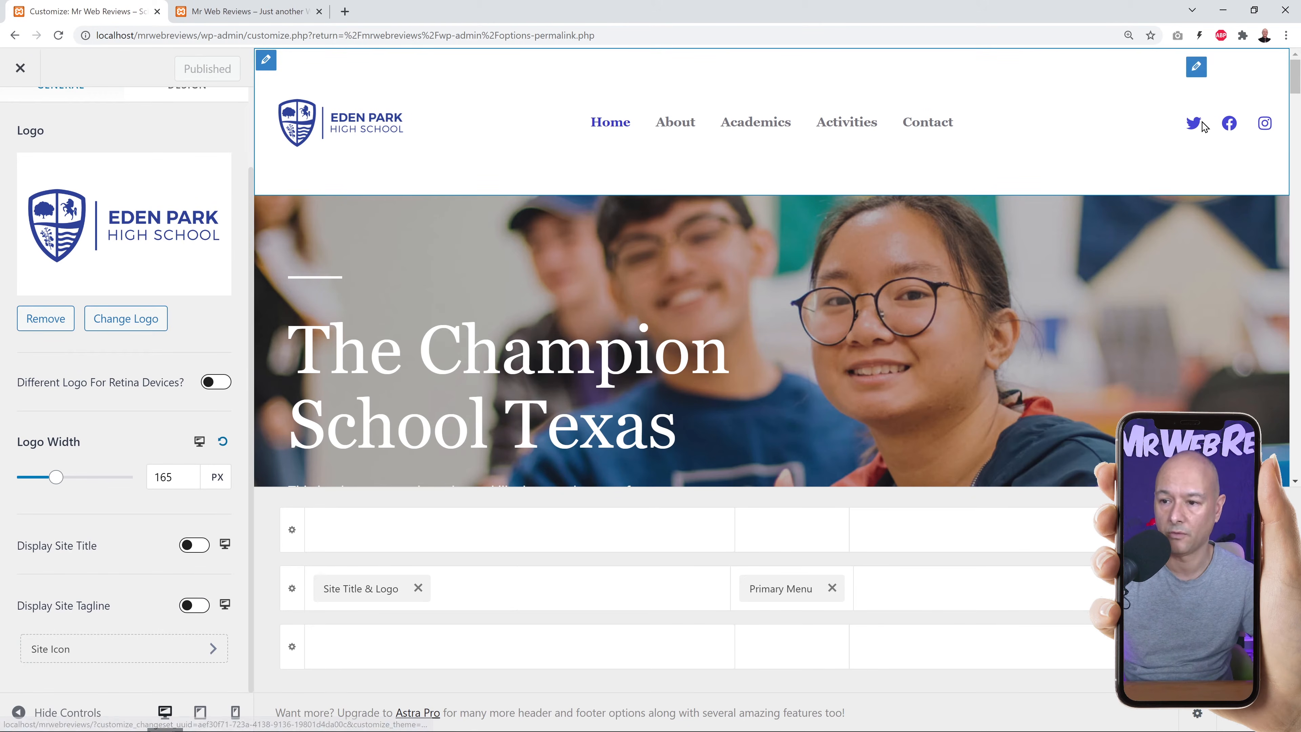
Add a YouTube icon to the header social icons after Twitter, Facebook and Instagram.
click(1196, 71)
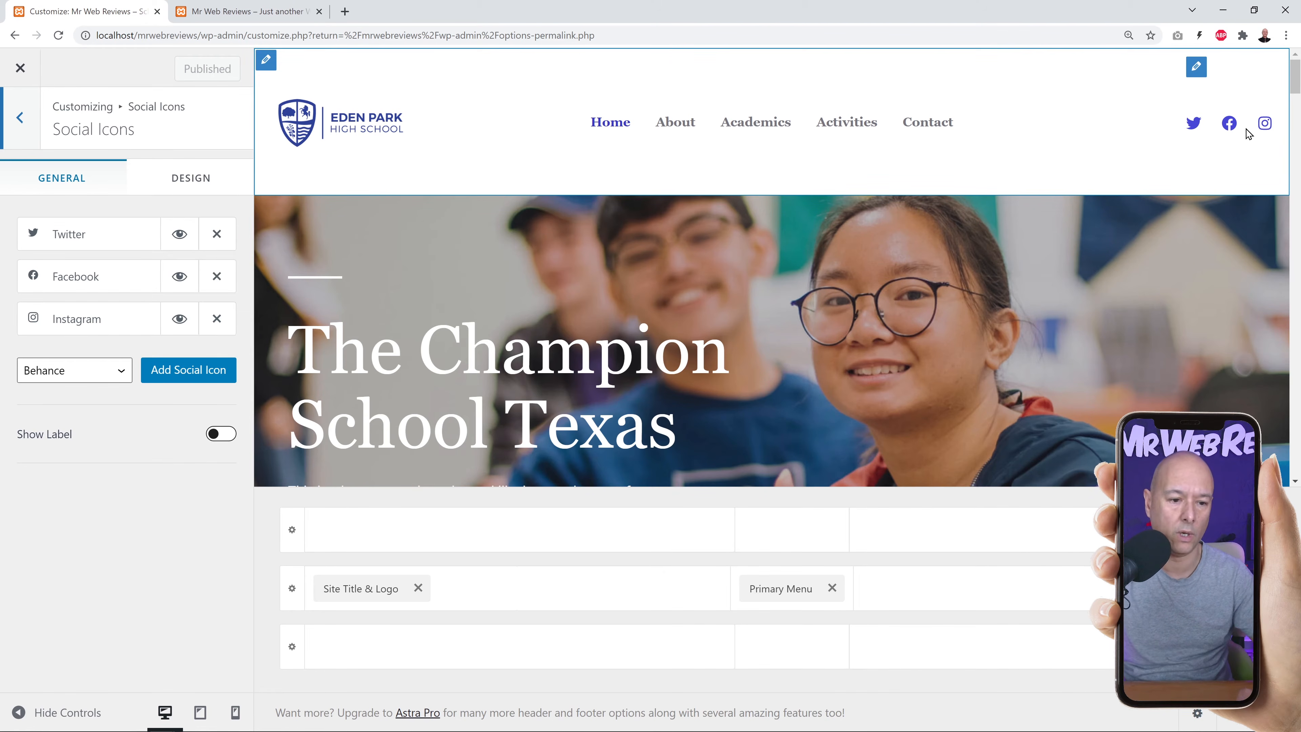
click(122, 378)
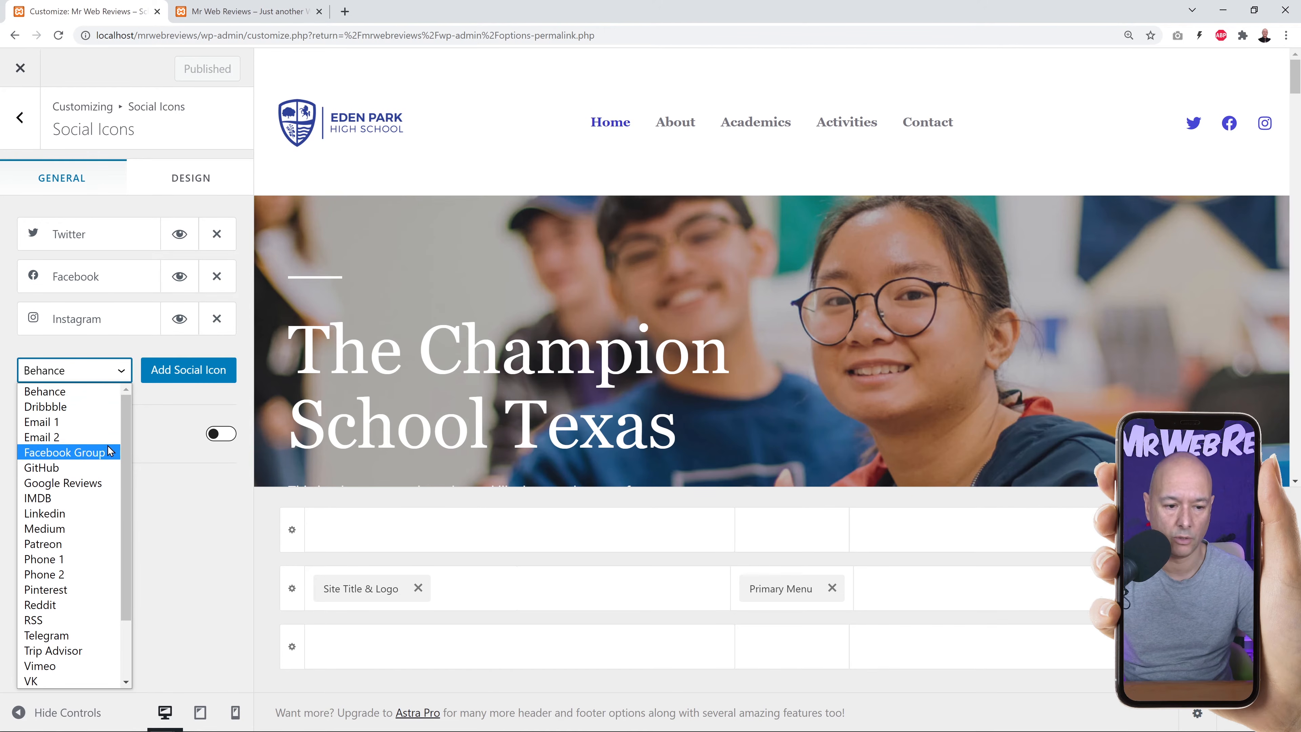
scroll(90, 441, down, 2)
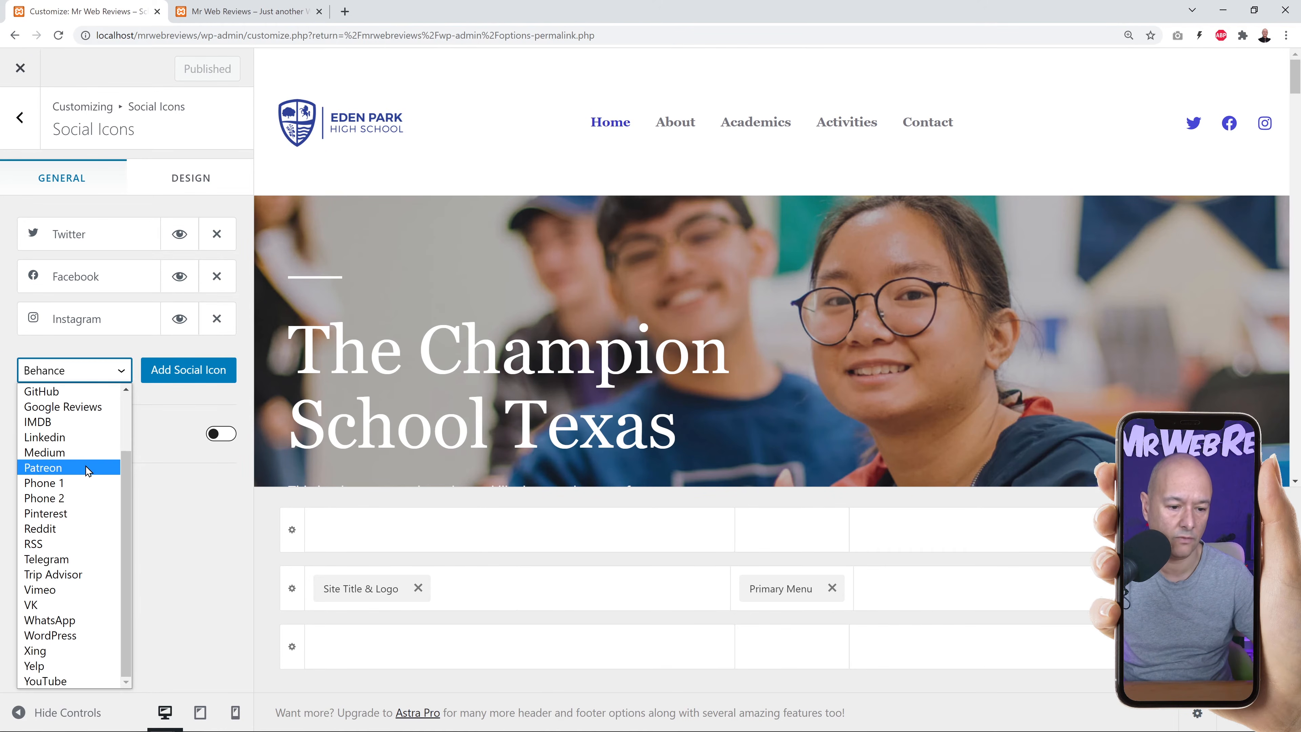
scroll(84, 638, up, 2)
scroll(90, 512, down, 2)
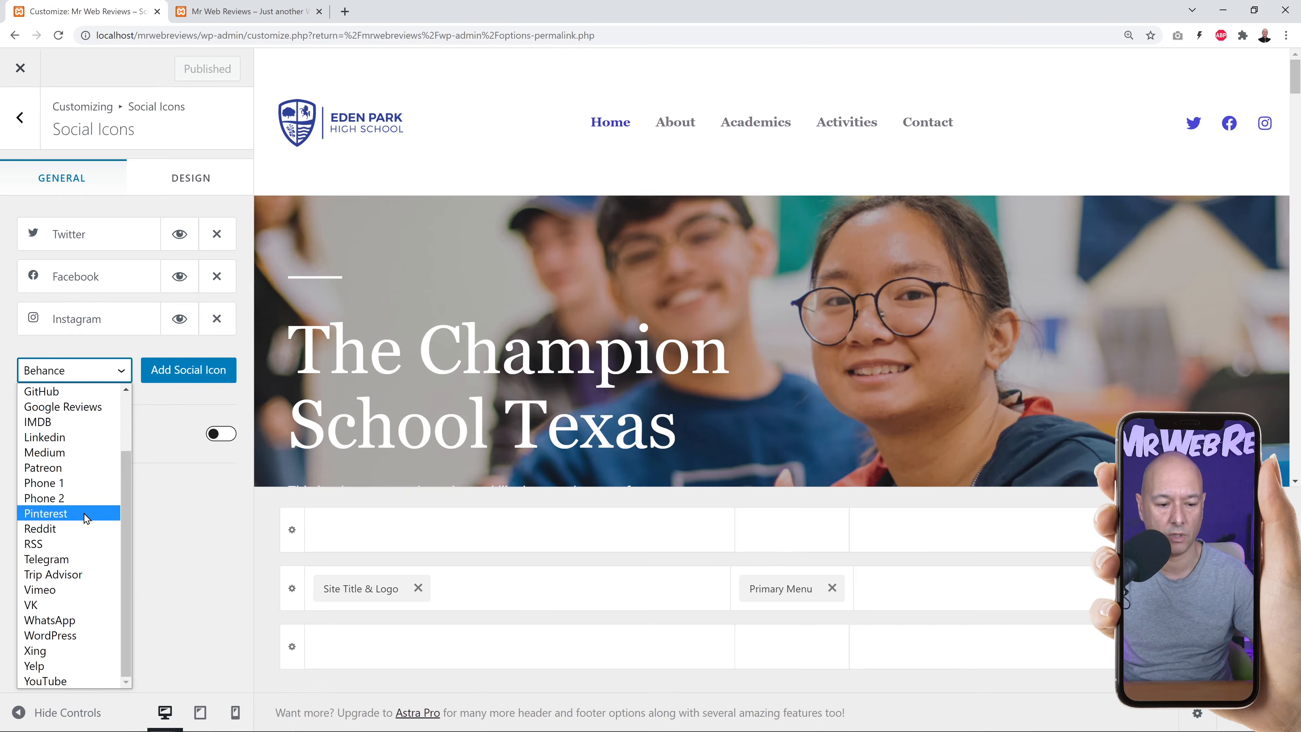
click(80, 687)
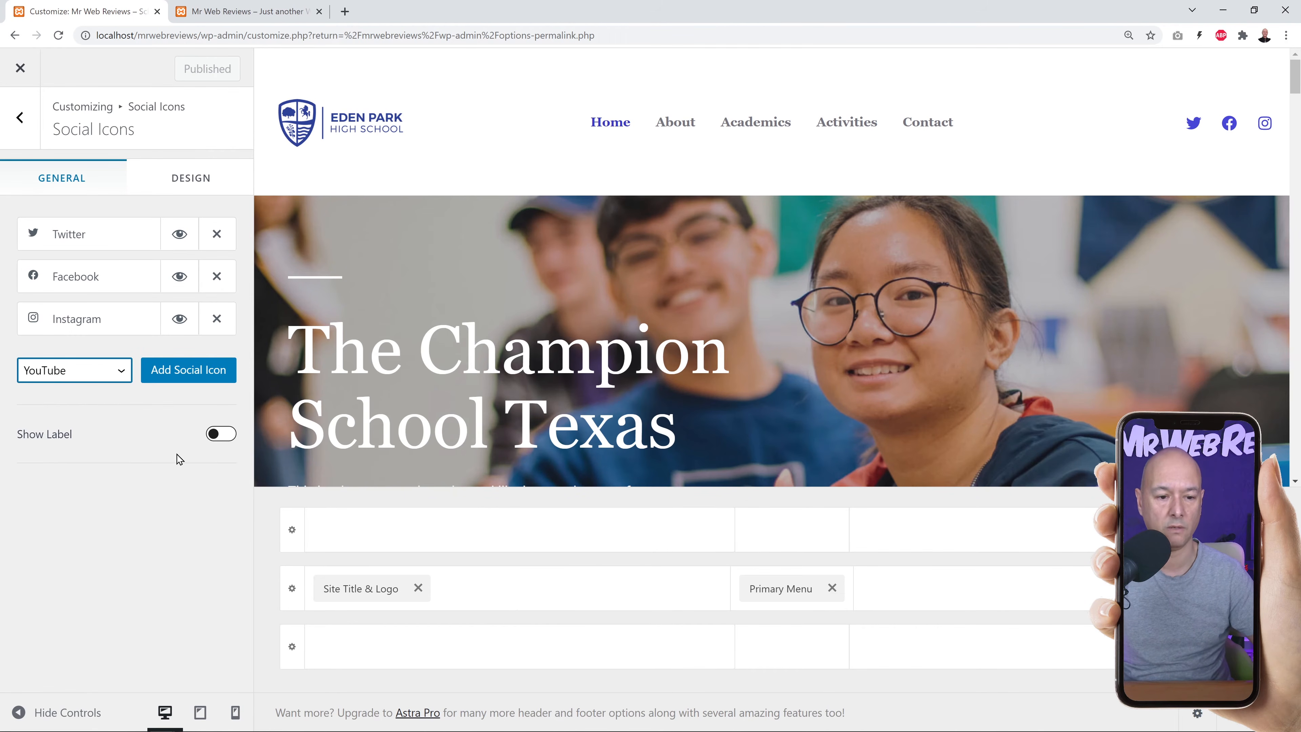
click(191, 376)
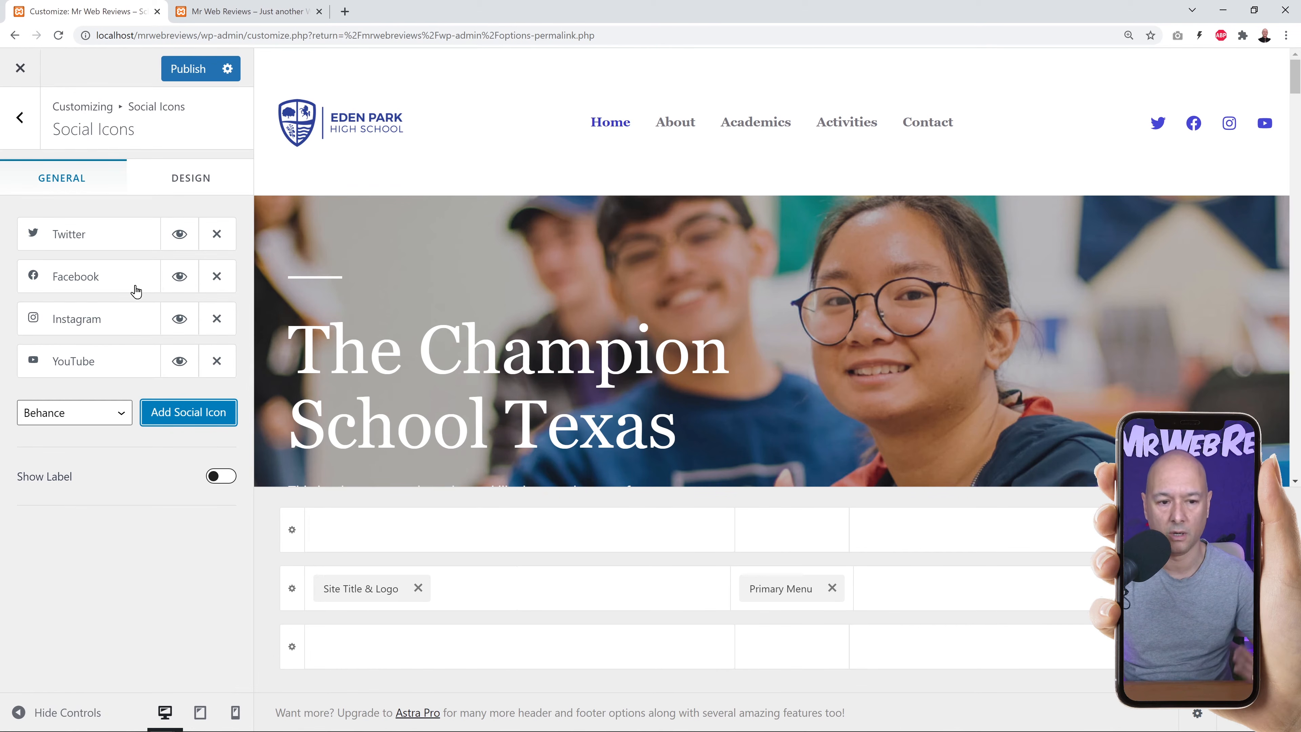
Set the Twitter icon's link to '#' and publish the social icon changes.
click(80, 241)
double_click(76, 368)
key(BackSpace)
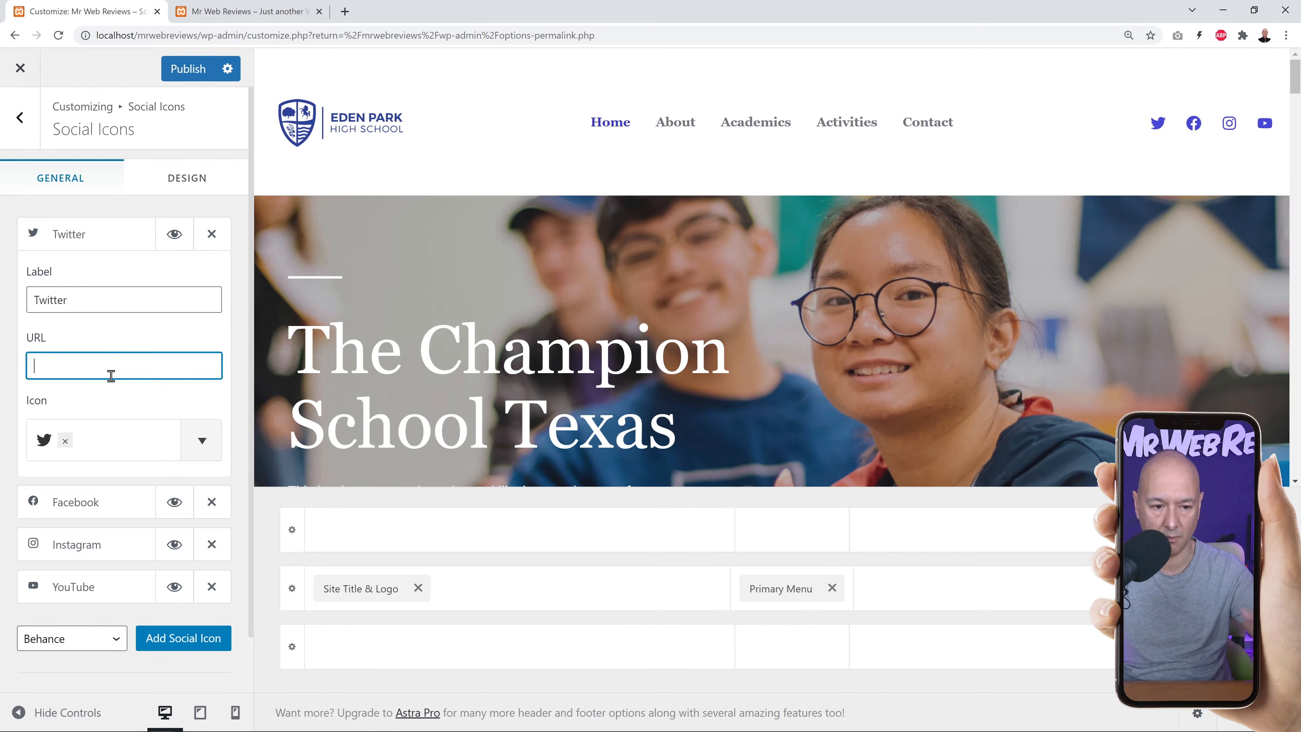
text(#)
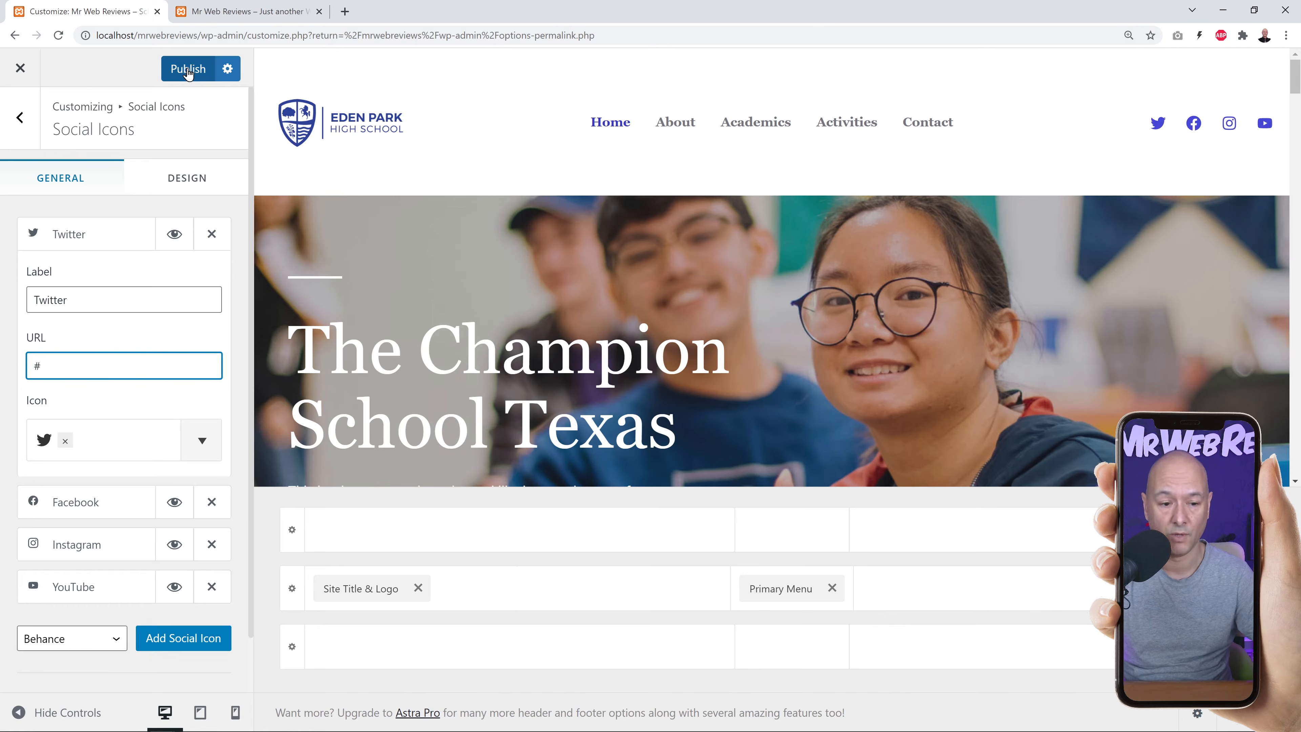
click(92, 240)
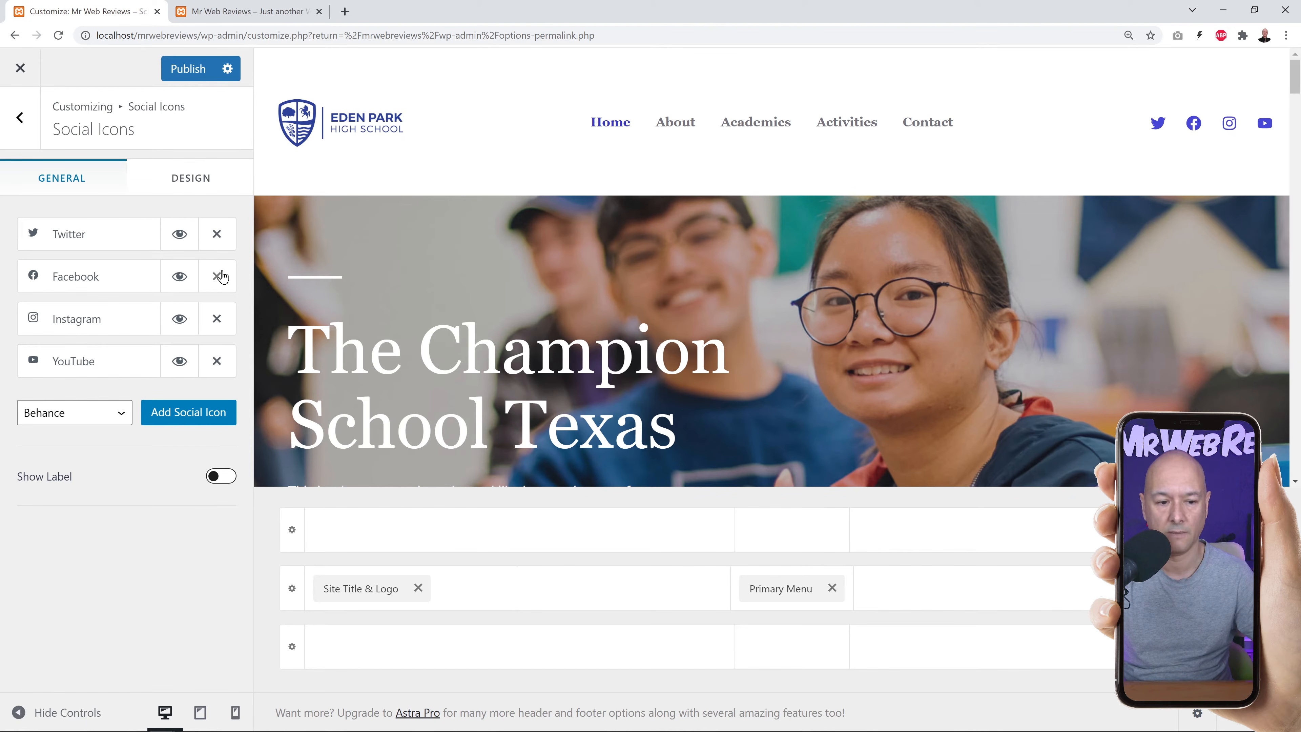
click(79, 419)
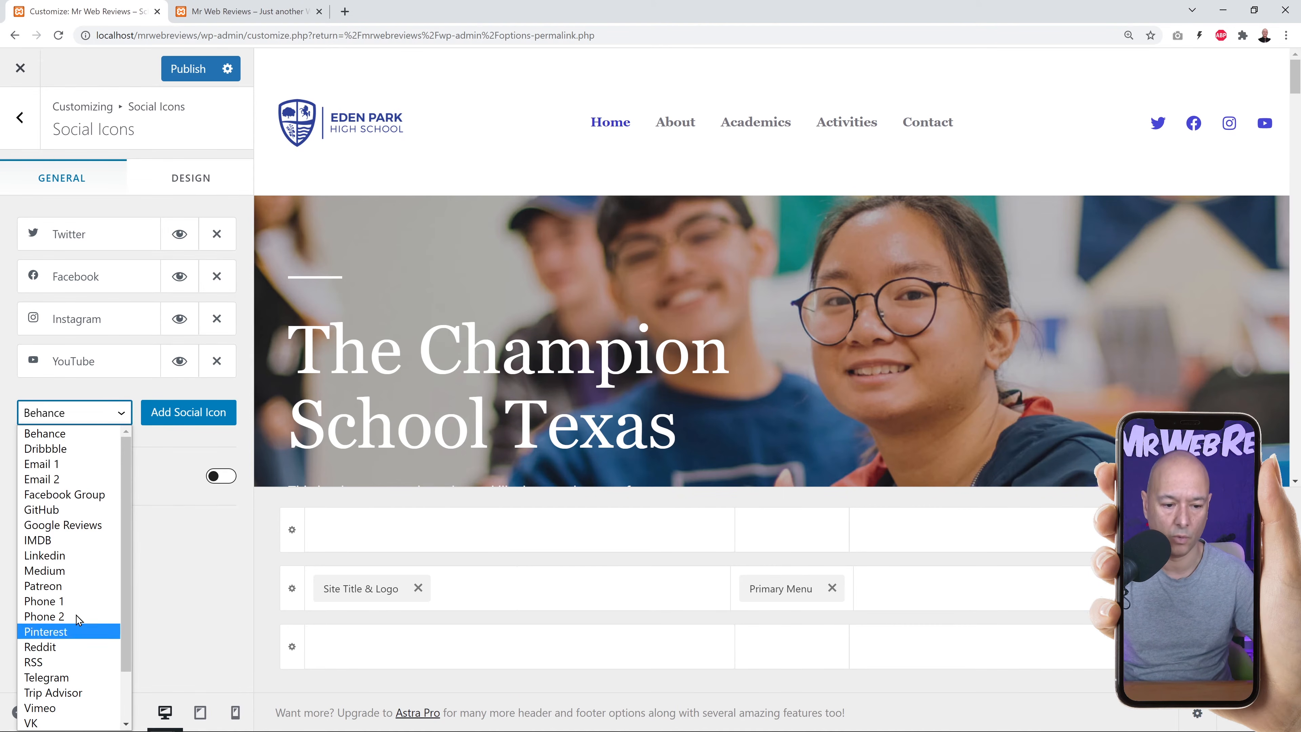
click(122, 418)
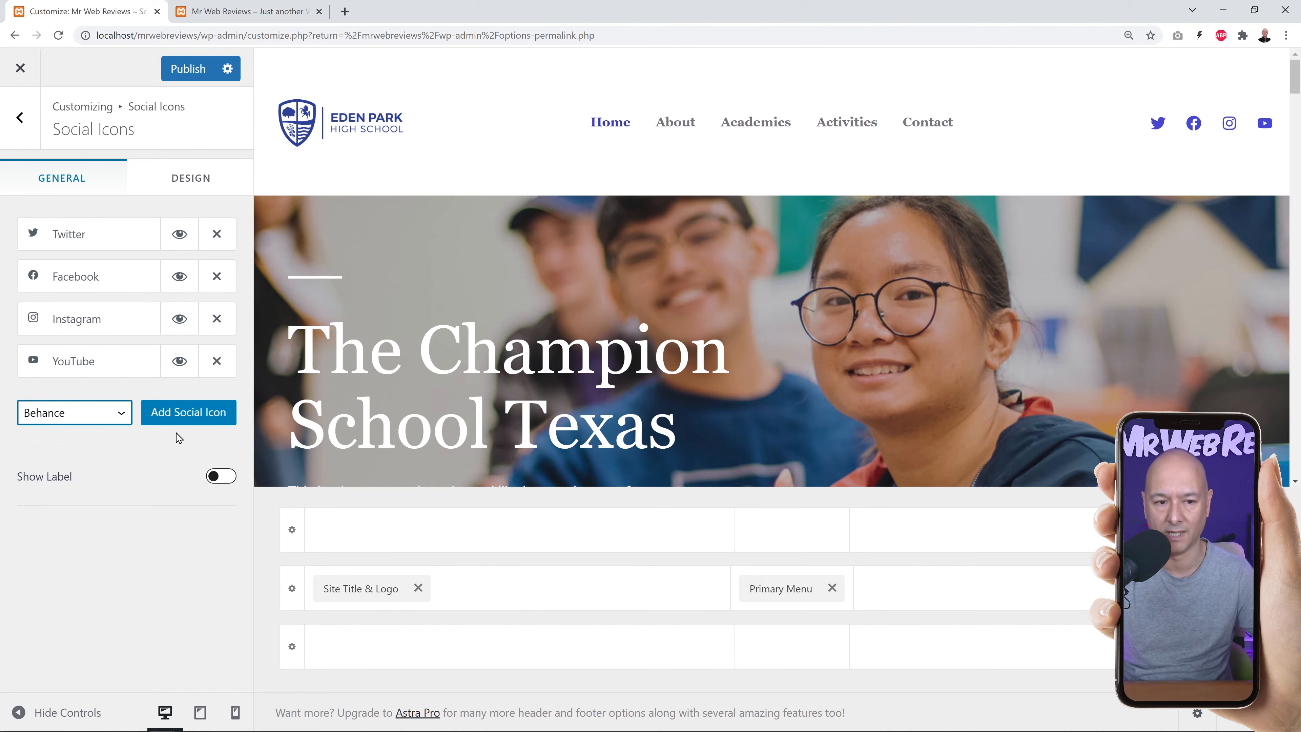
click(194, 78)
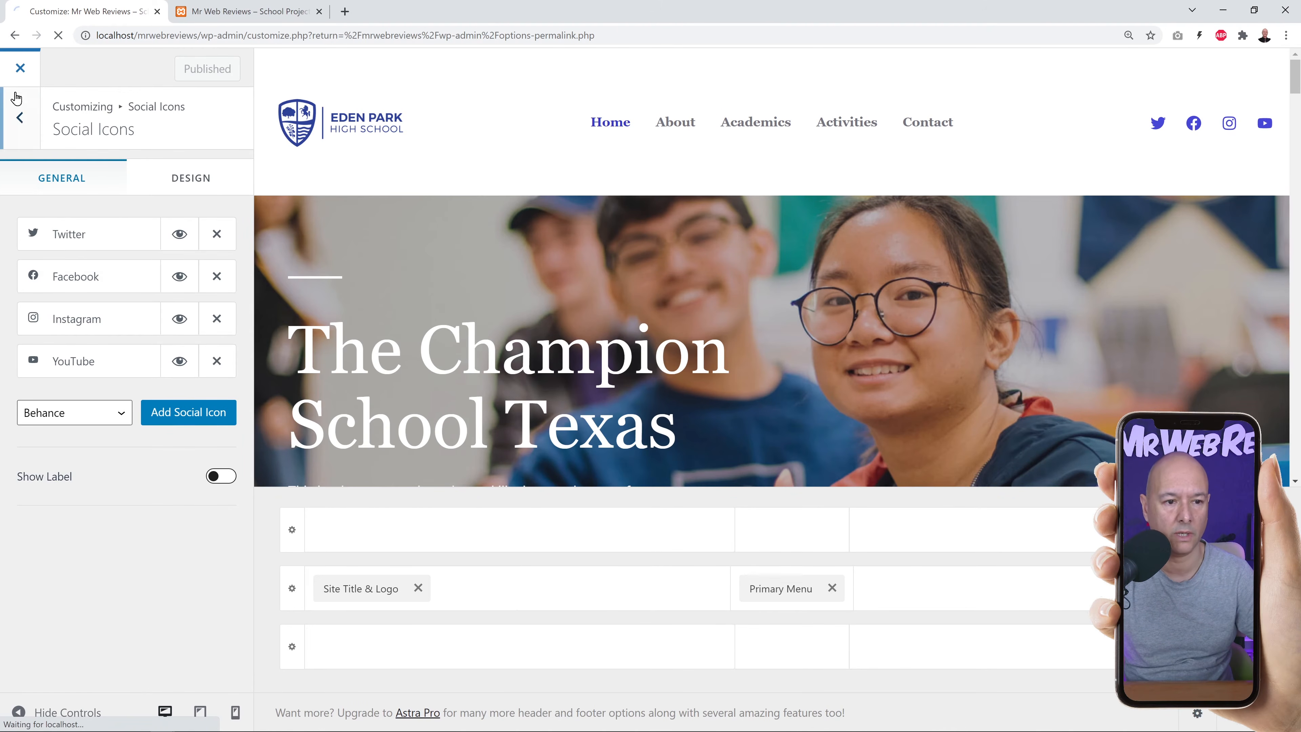
Close the Customizer and bring up the Pages list with all 10 site pages, including Home.
click(23, 72)
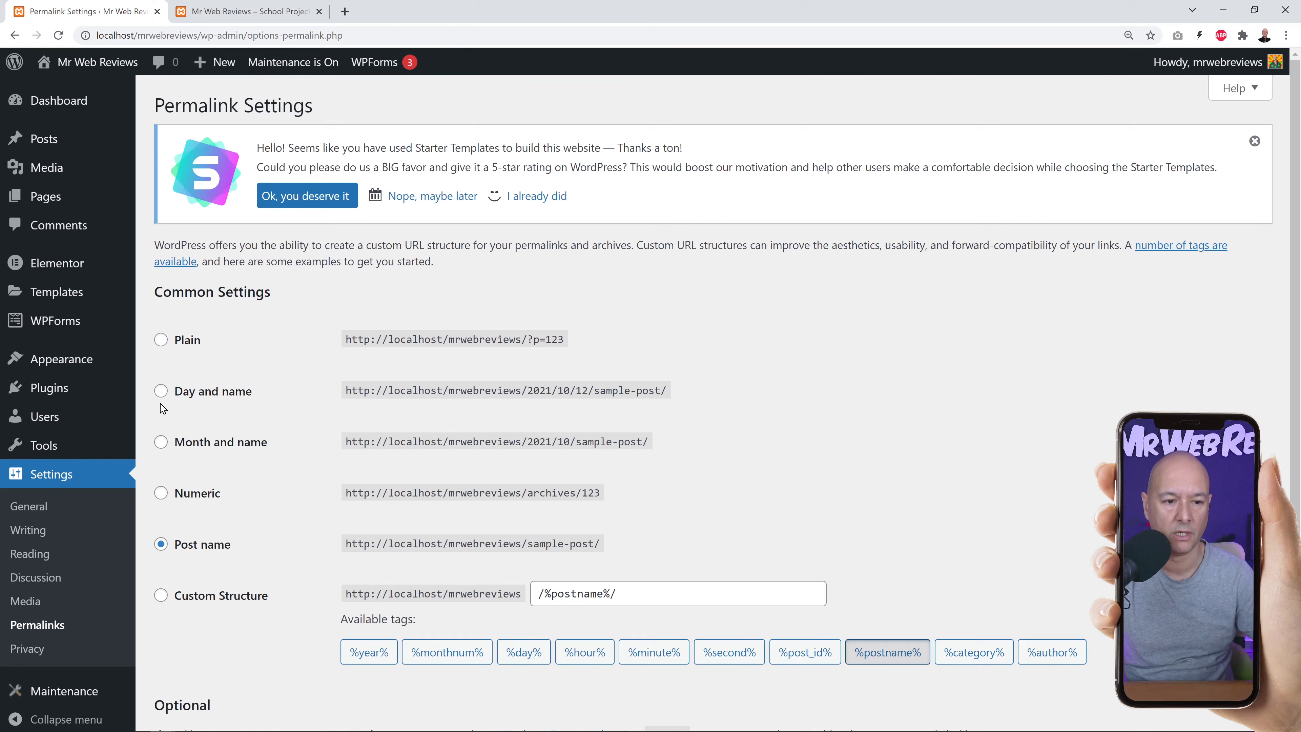
mouse_move(46, 199)
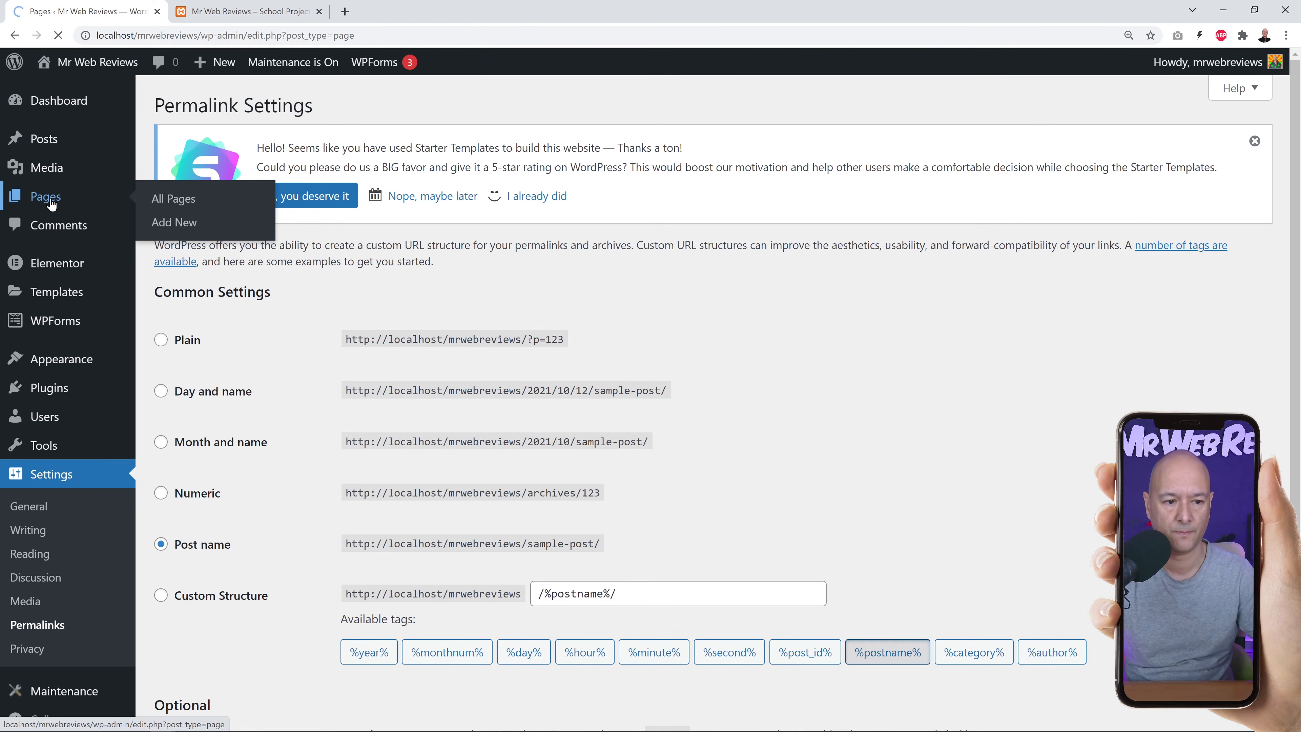
scroll(672, 406, down, 1)
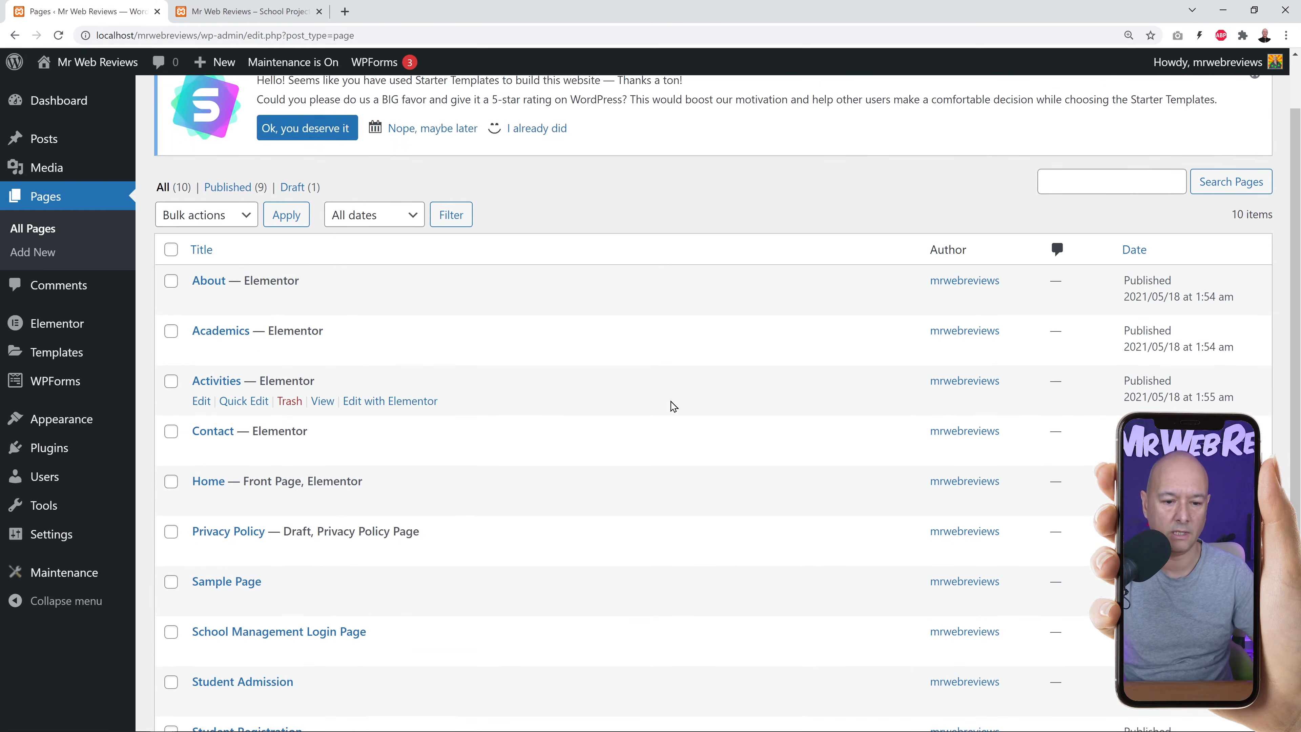
scroll(670, 403, down, 1)
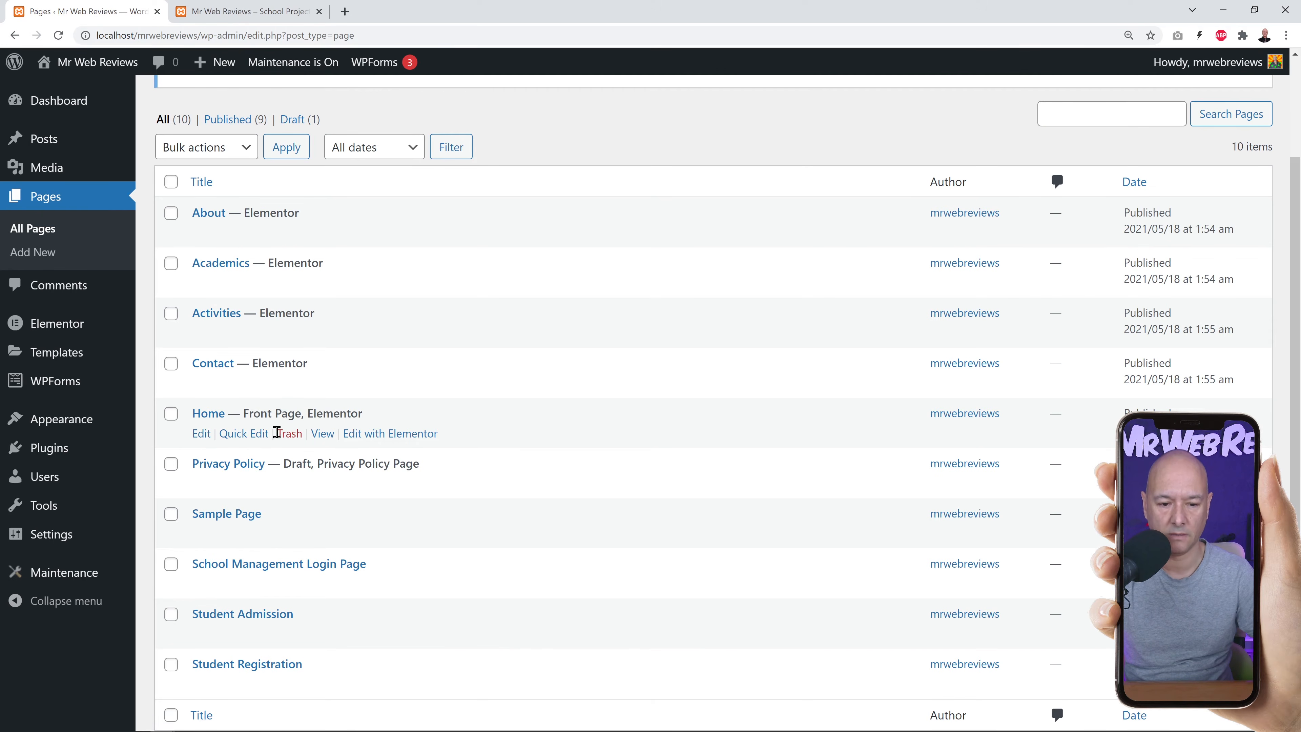
Open the Home page in the Elementor editor.
click(399, 439)
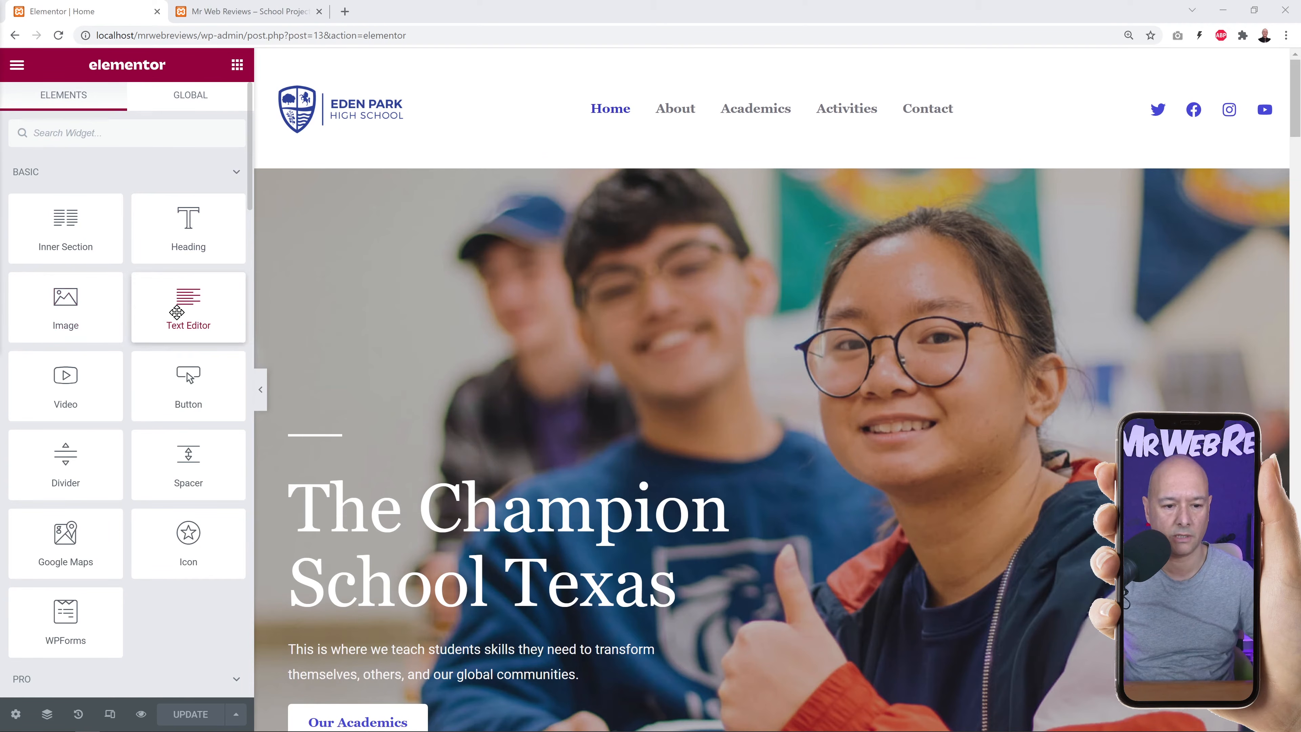
scroll(179, 386, down, 5)
scroll(179, 385, down, 15)
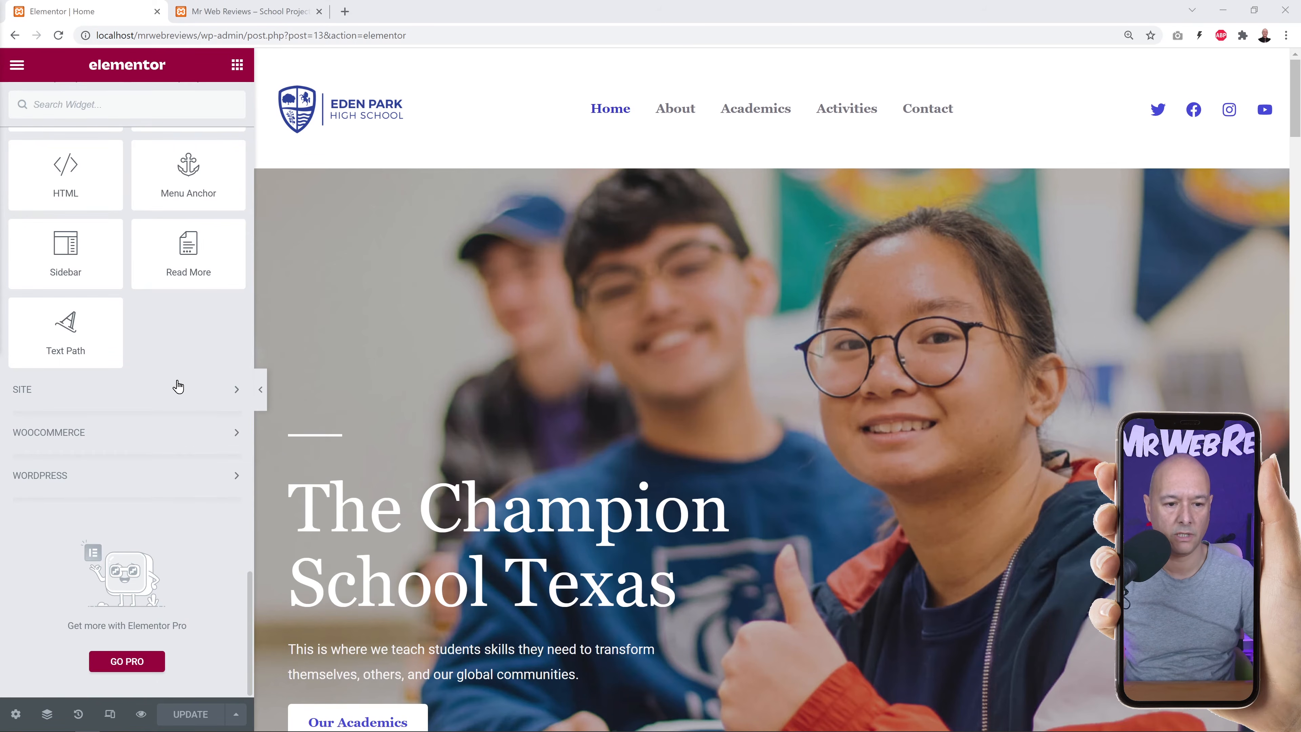
scroll(178, 385, up, 20)
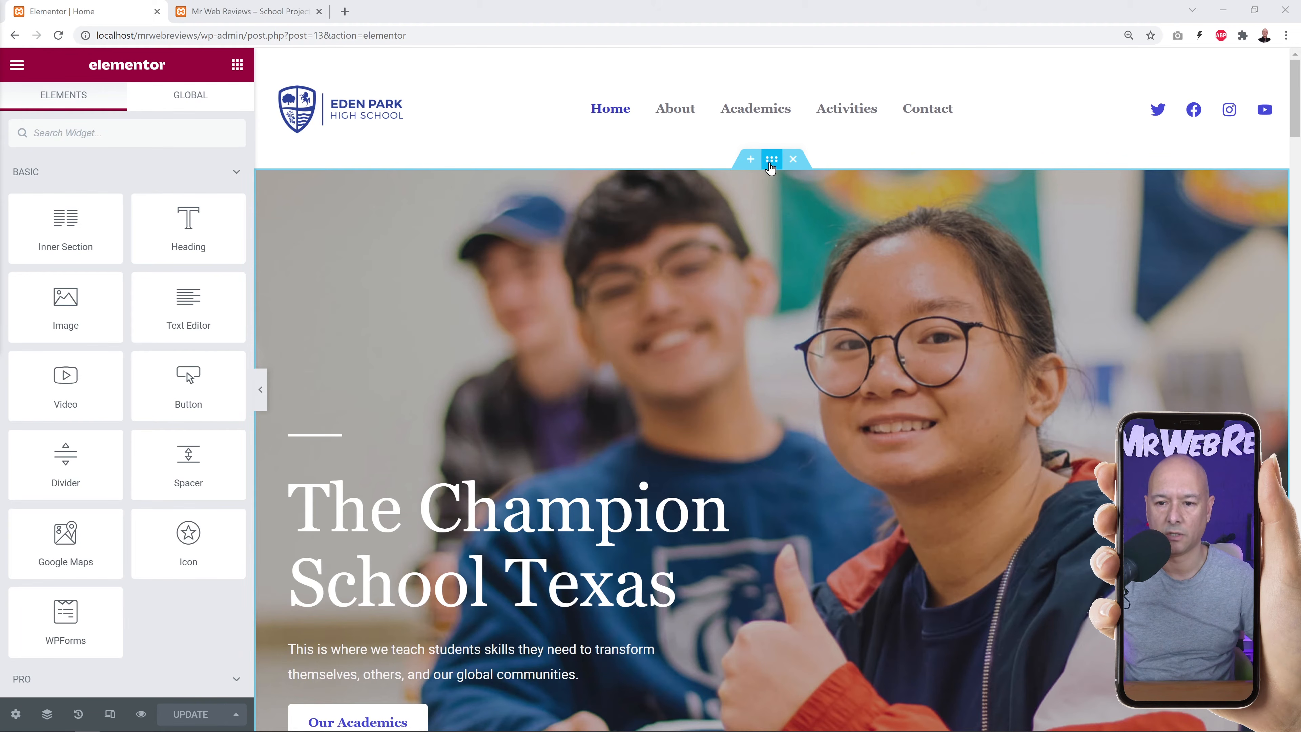
Inspect the hero section: its column, The Champion School Texas heading and Our Academics button.
click(771, 160)
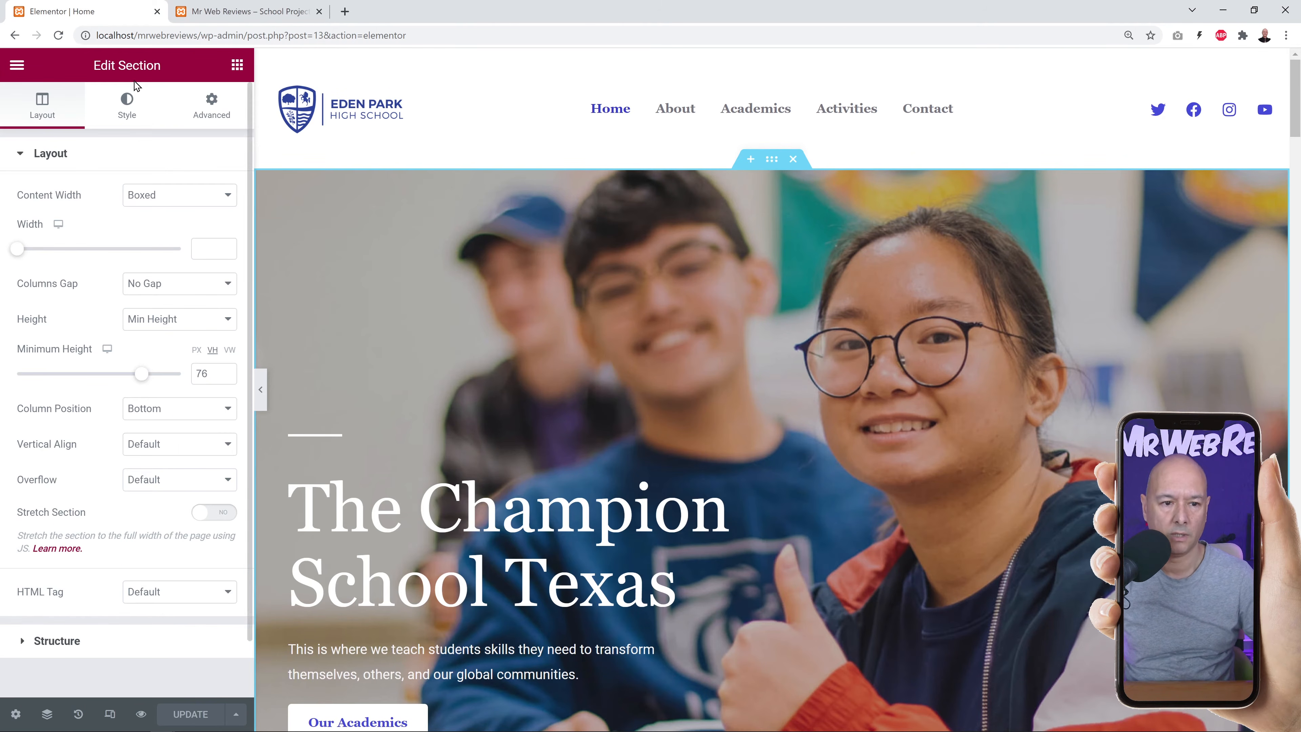
scroll(841, 406, down, 3)
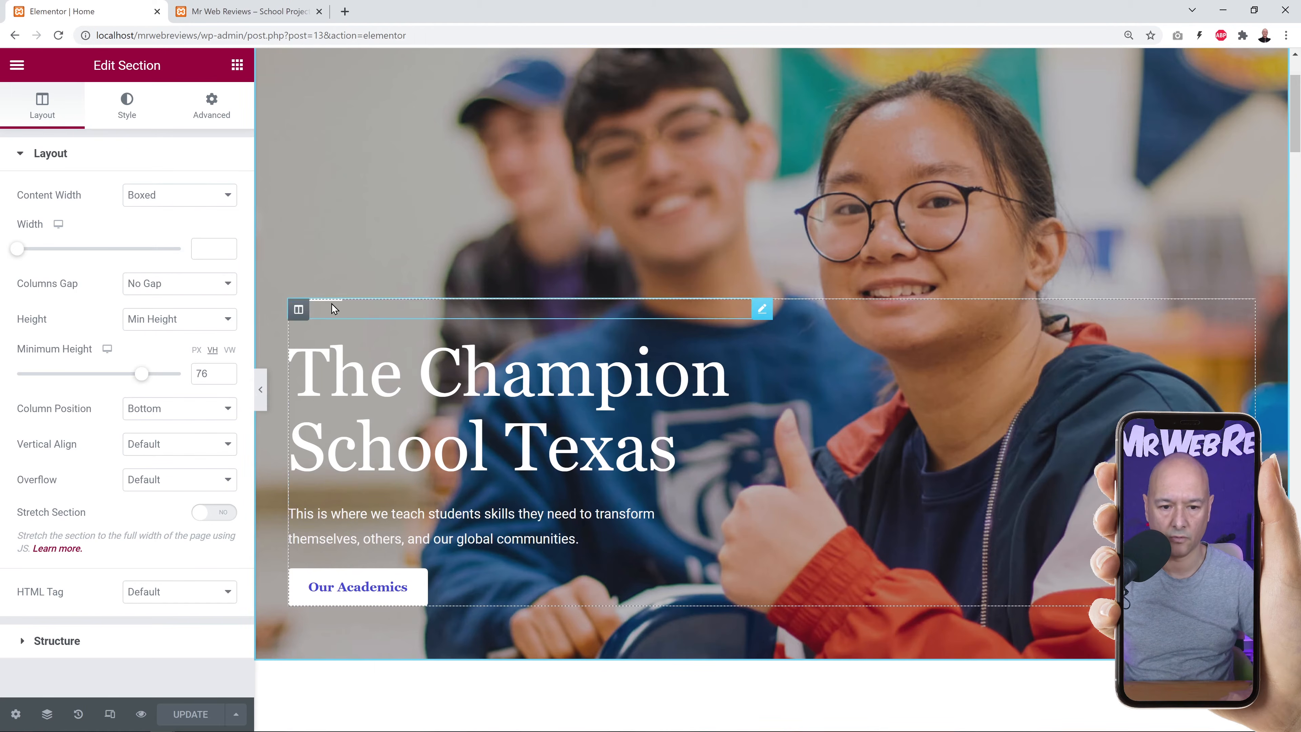
click(299, 311)
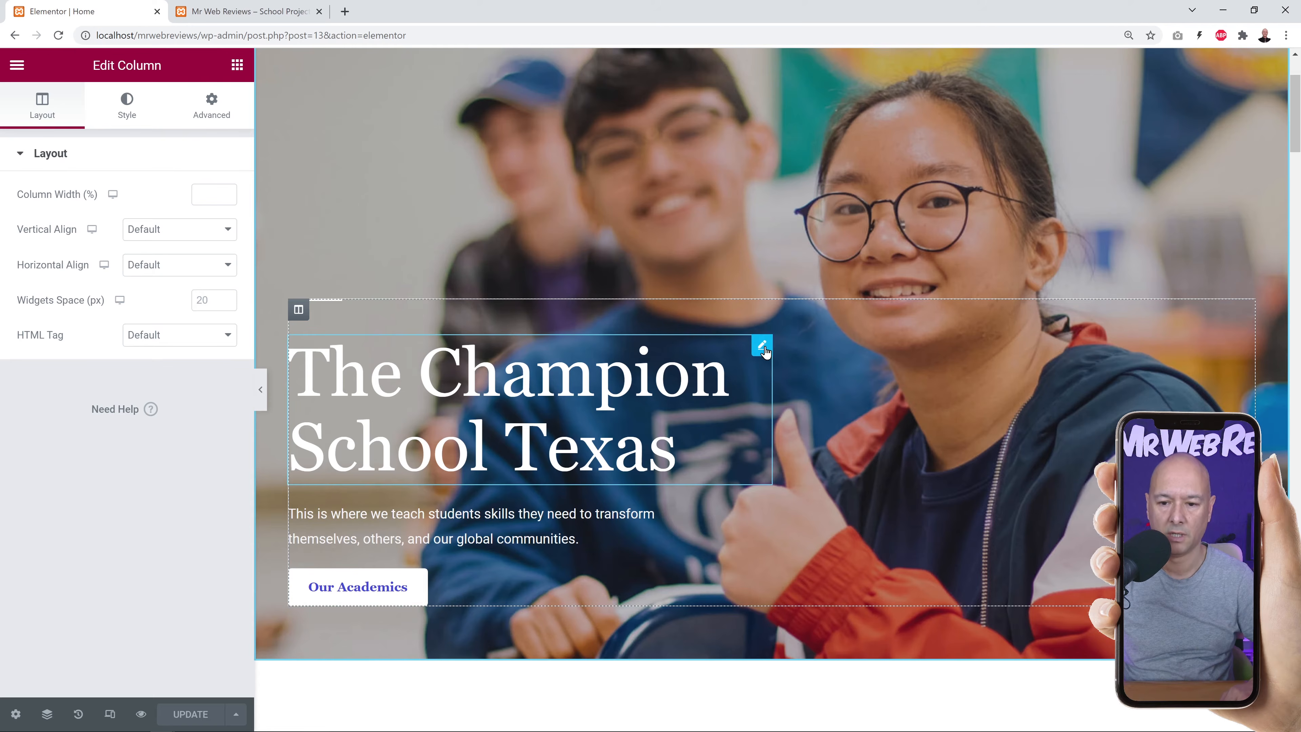
click(762, 346)
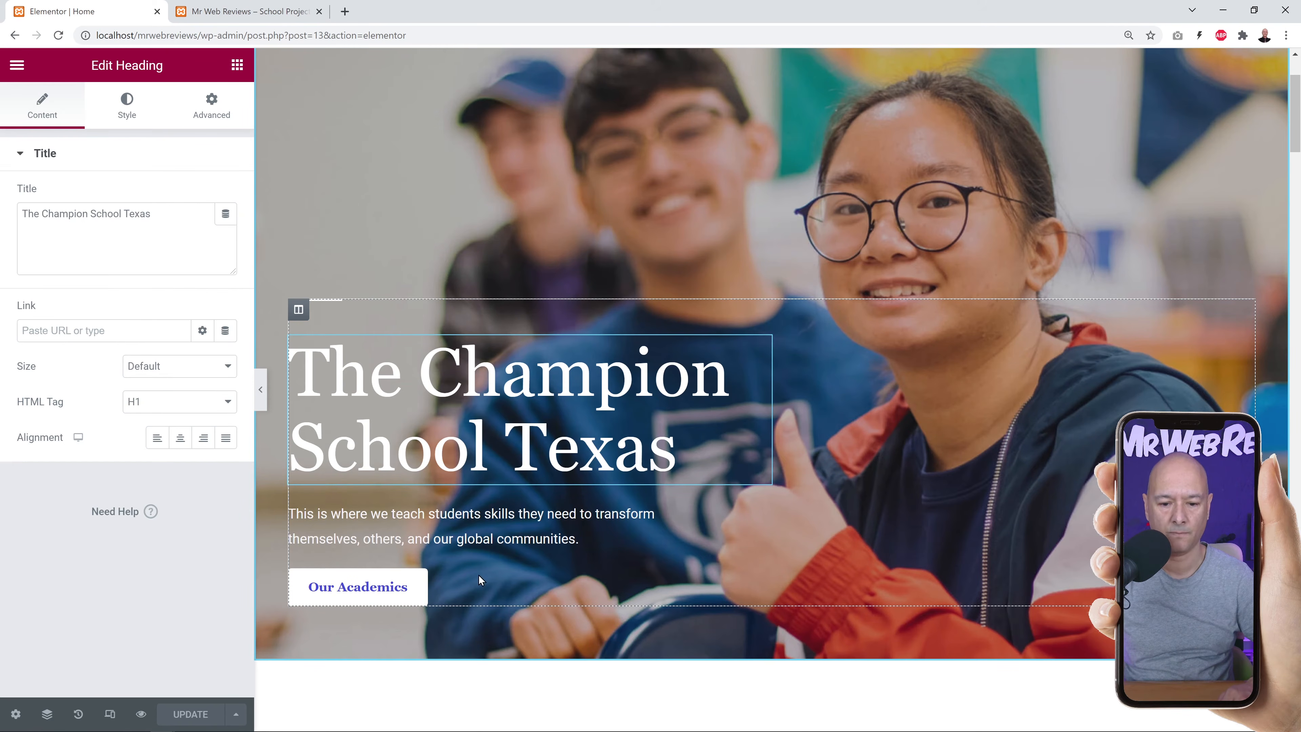
click(763, 579)
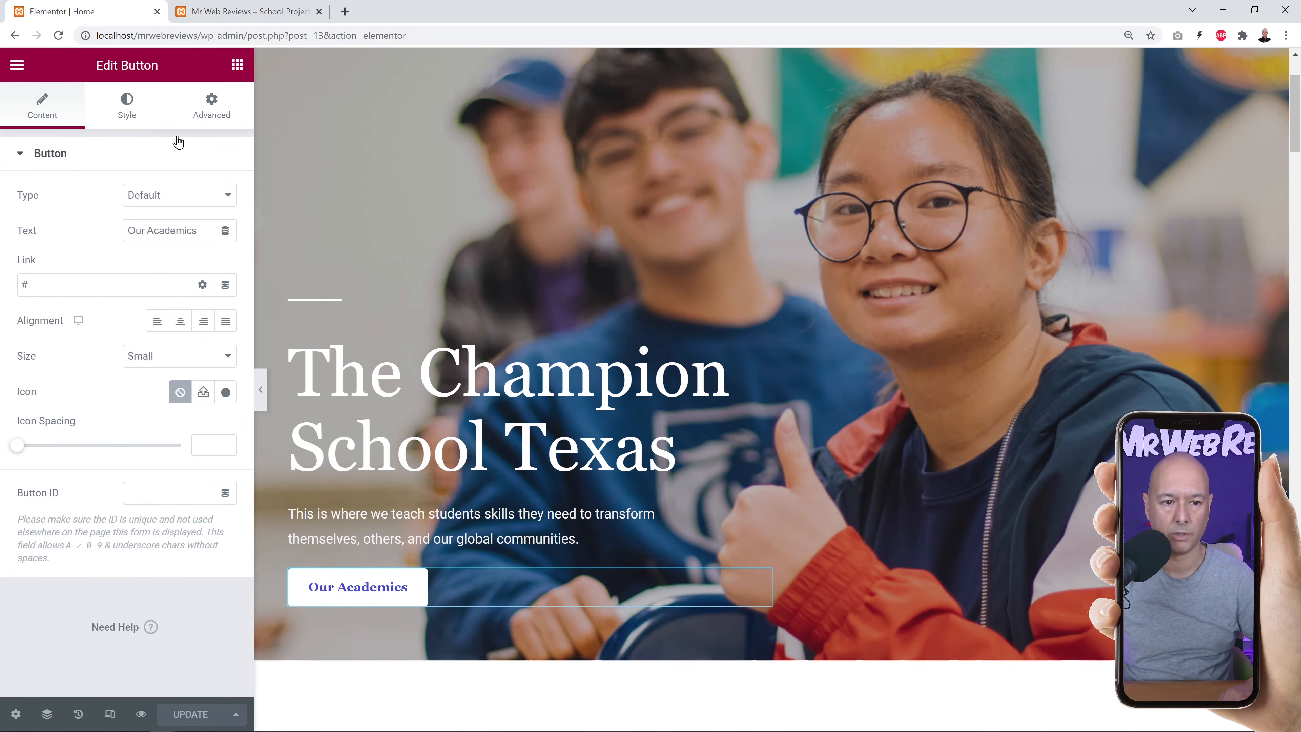
scroll(819, 293, down, 5)
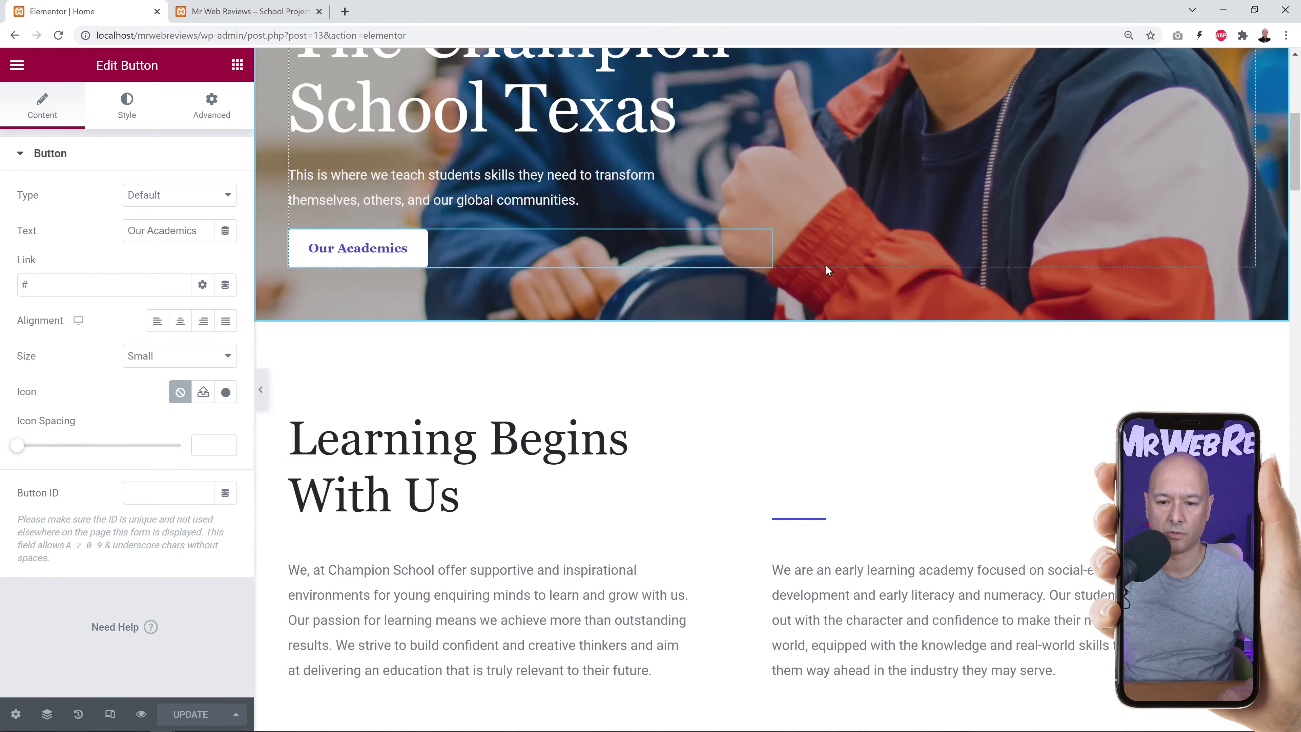
scroll(830, 381, down, 1)
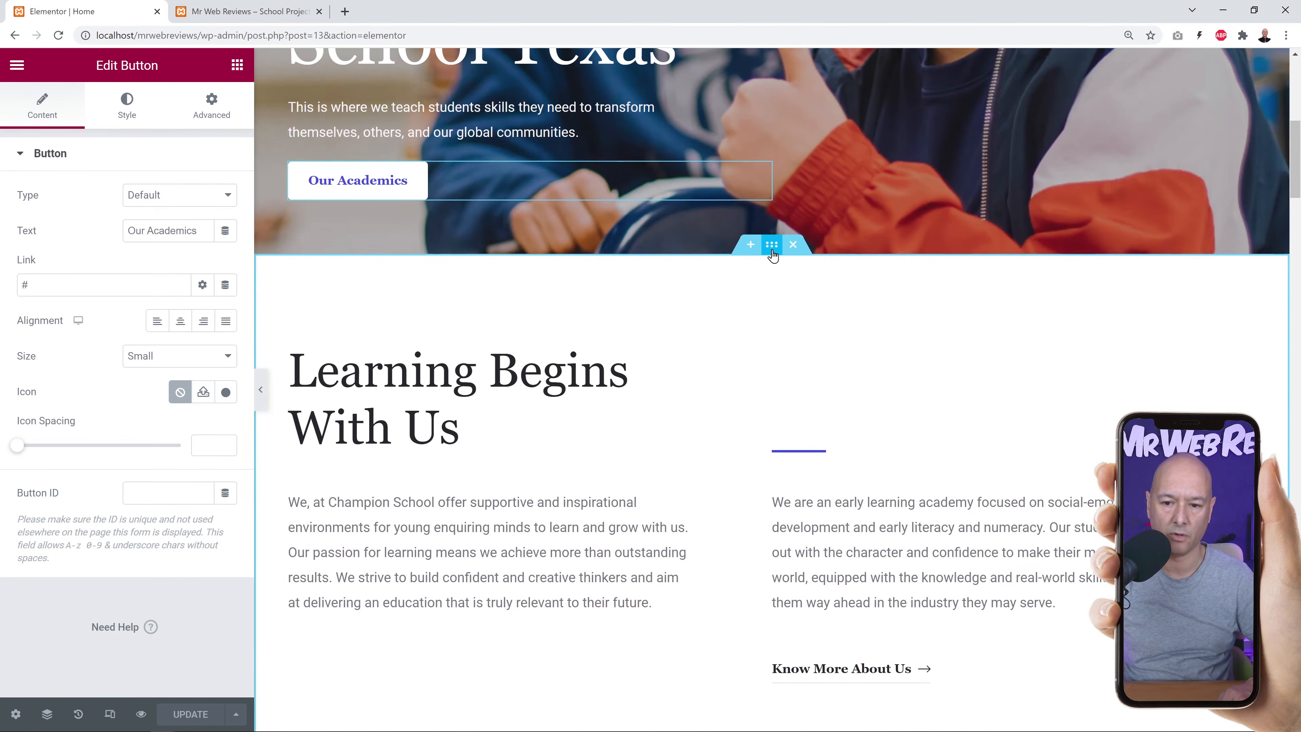
Inspect the Learning Begins With Us section's heading, paragraphs and Know More About Us button, then scroll back up.
click(771, 250)
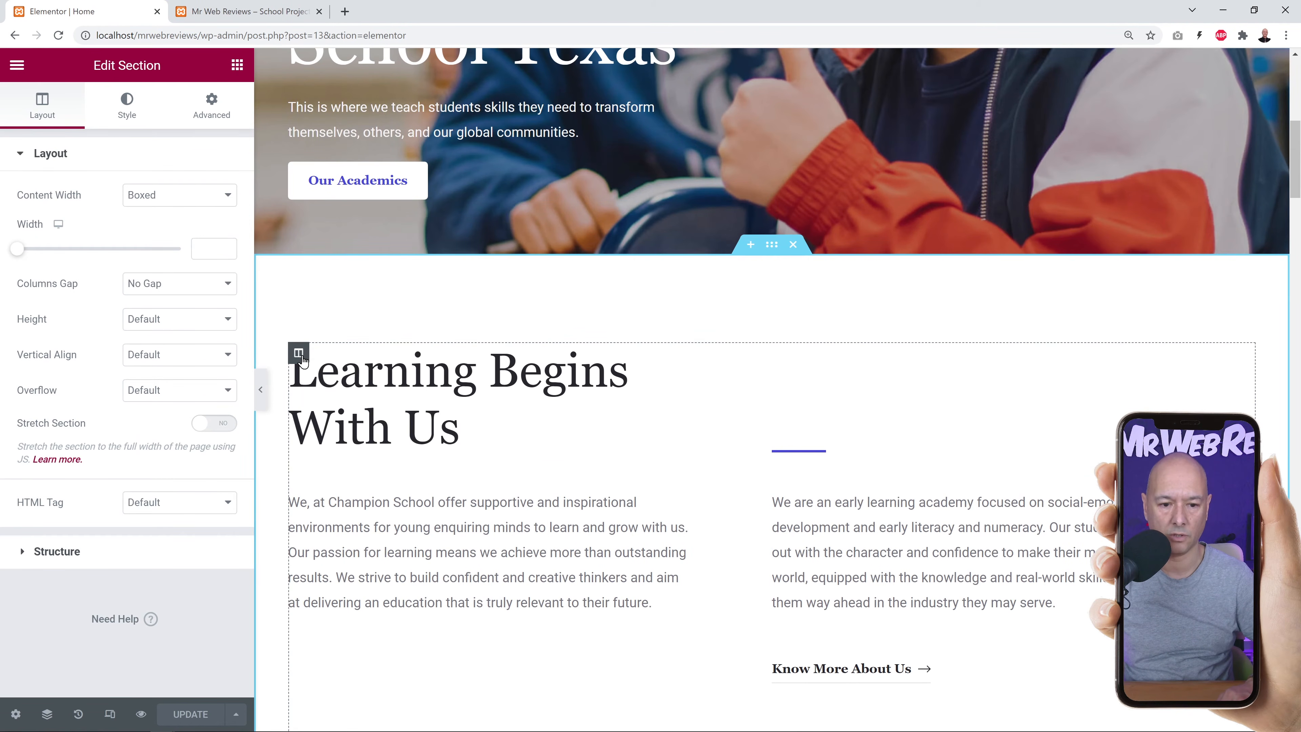
click(301, 355)
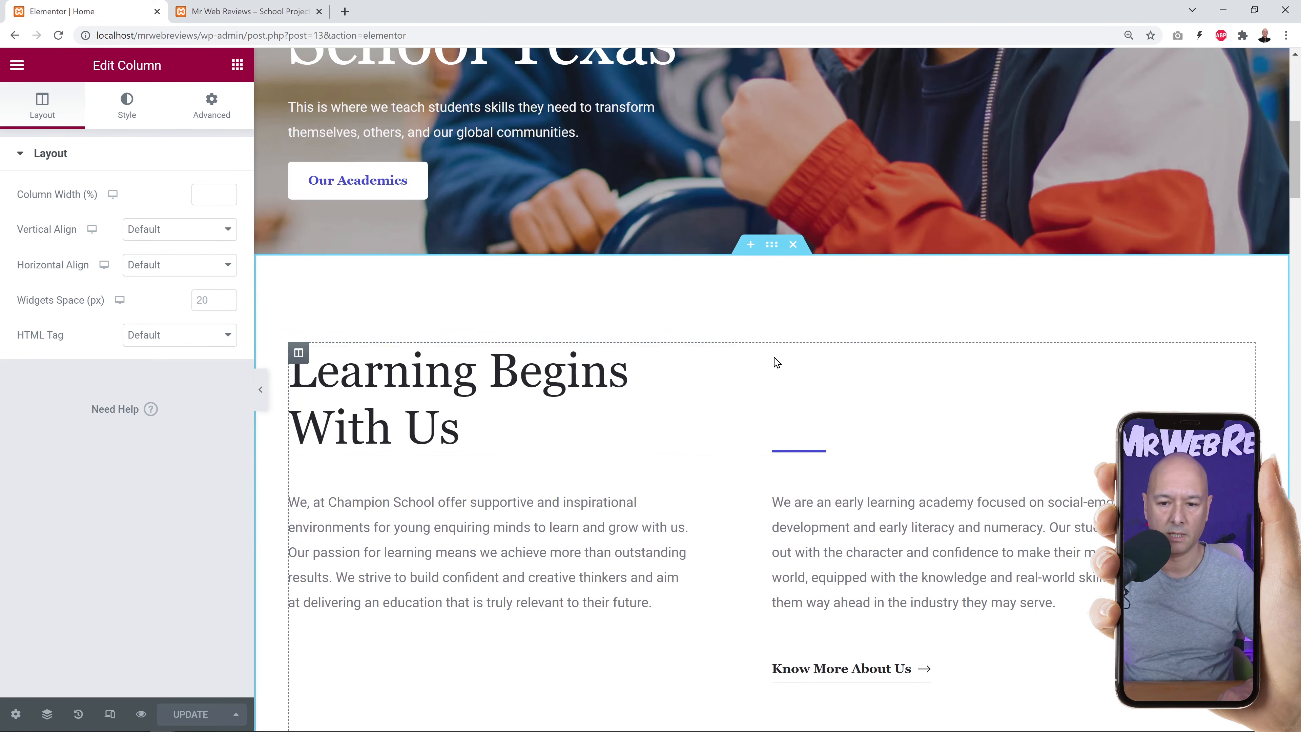
click(761, 354)
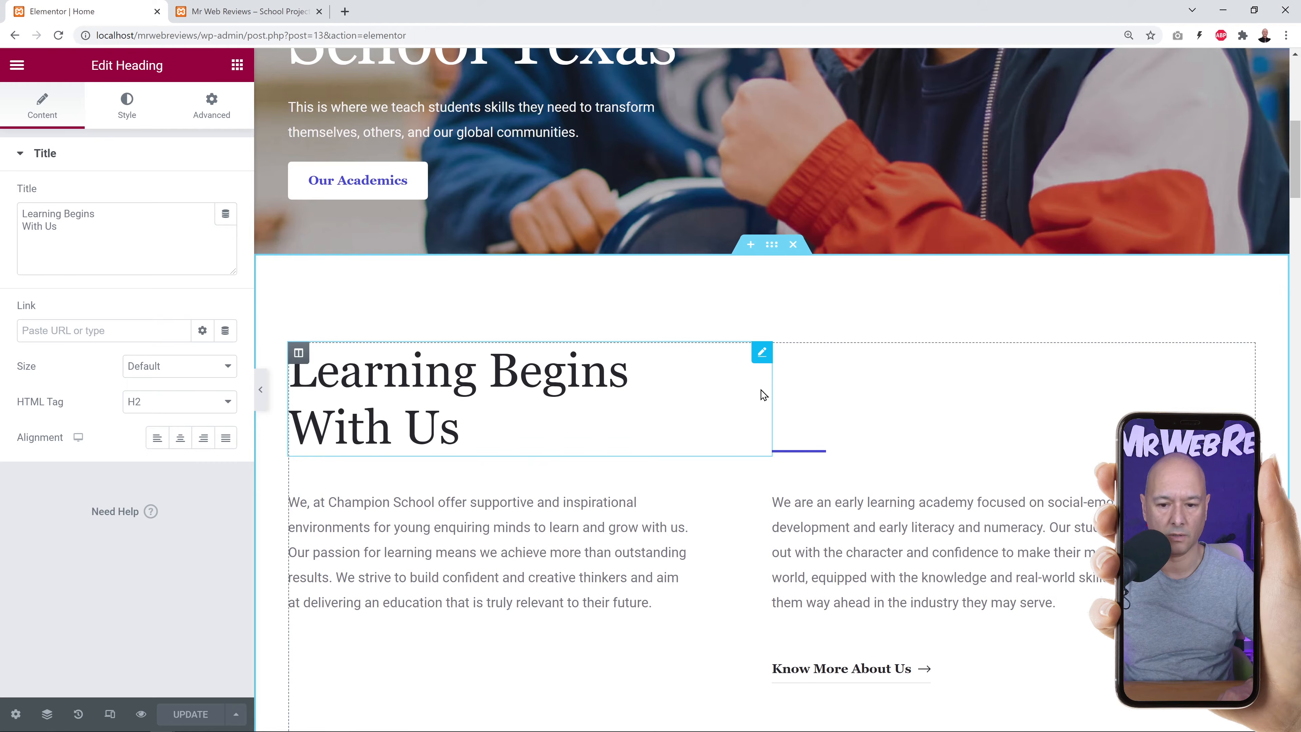
click(761, 466)
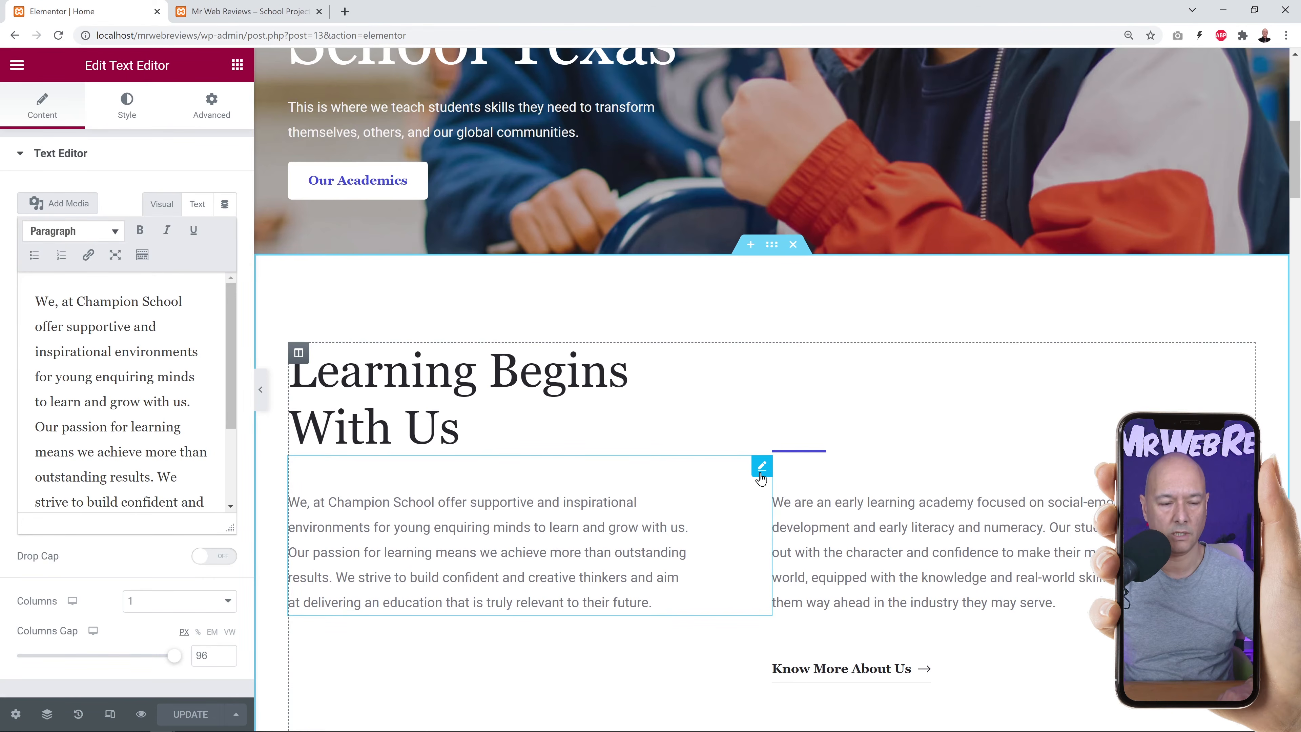
scroll(1021, 450, down, 2)
click(1245, 331)
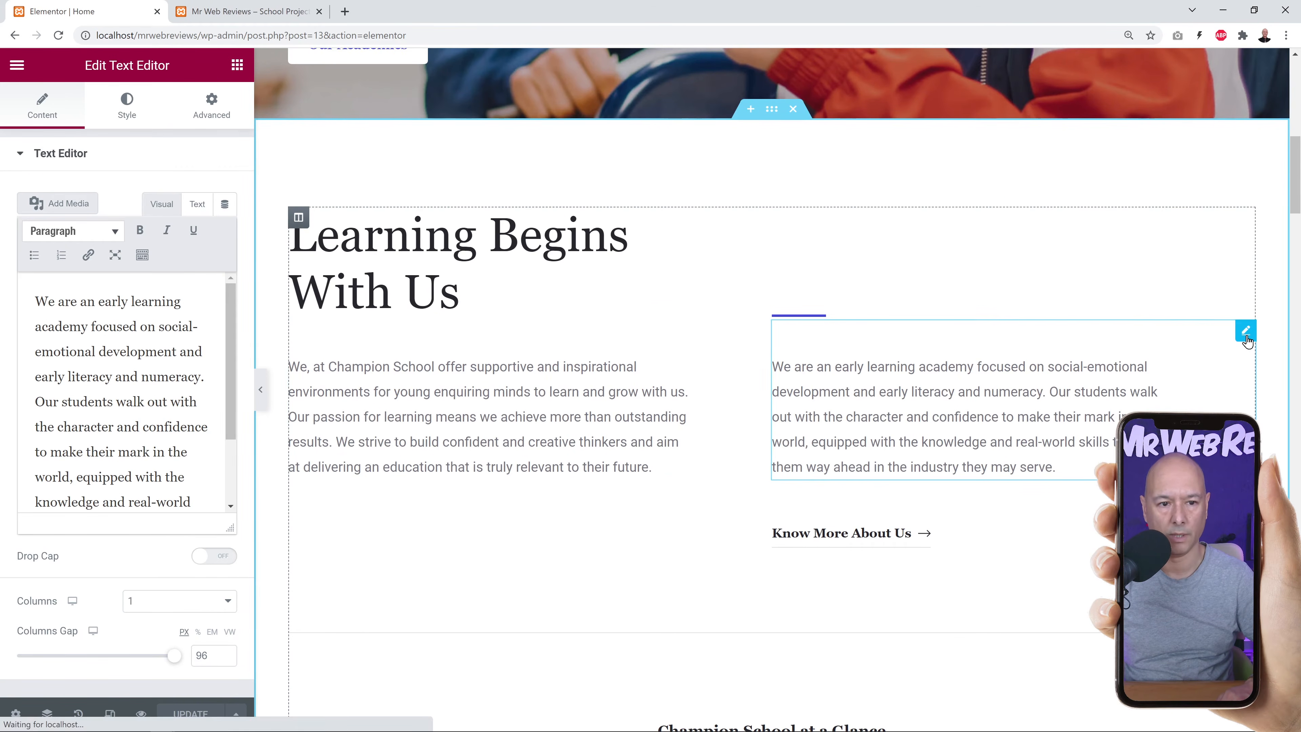
click(1245, 489)
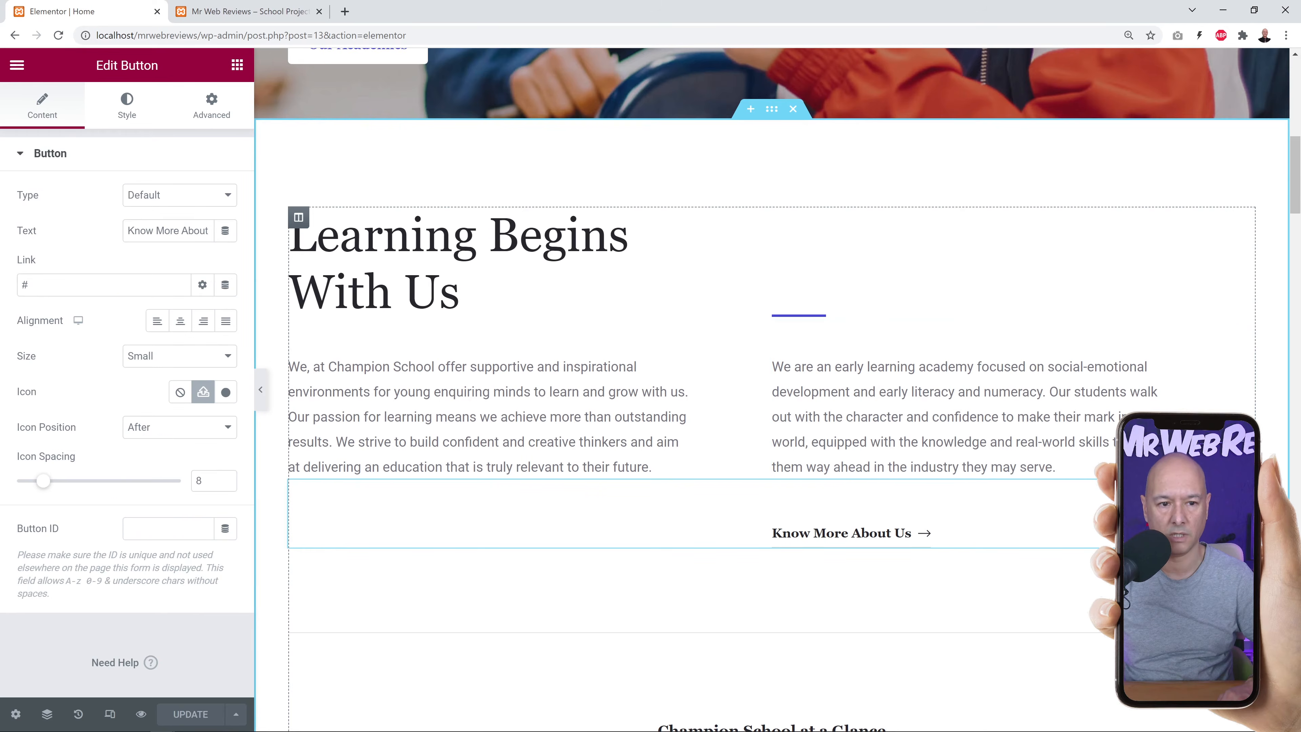
scroll(778, 530, down, 1)
scroll(778, 533, down, 2)
scroll(711, 523, up, 12)
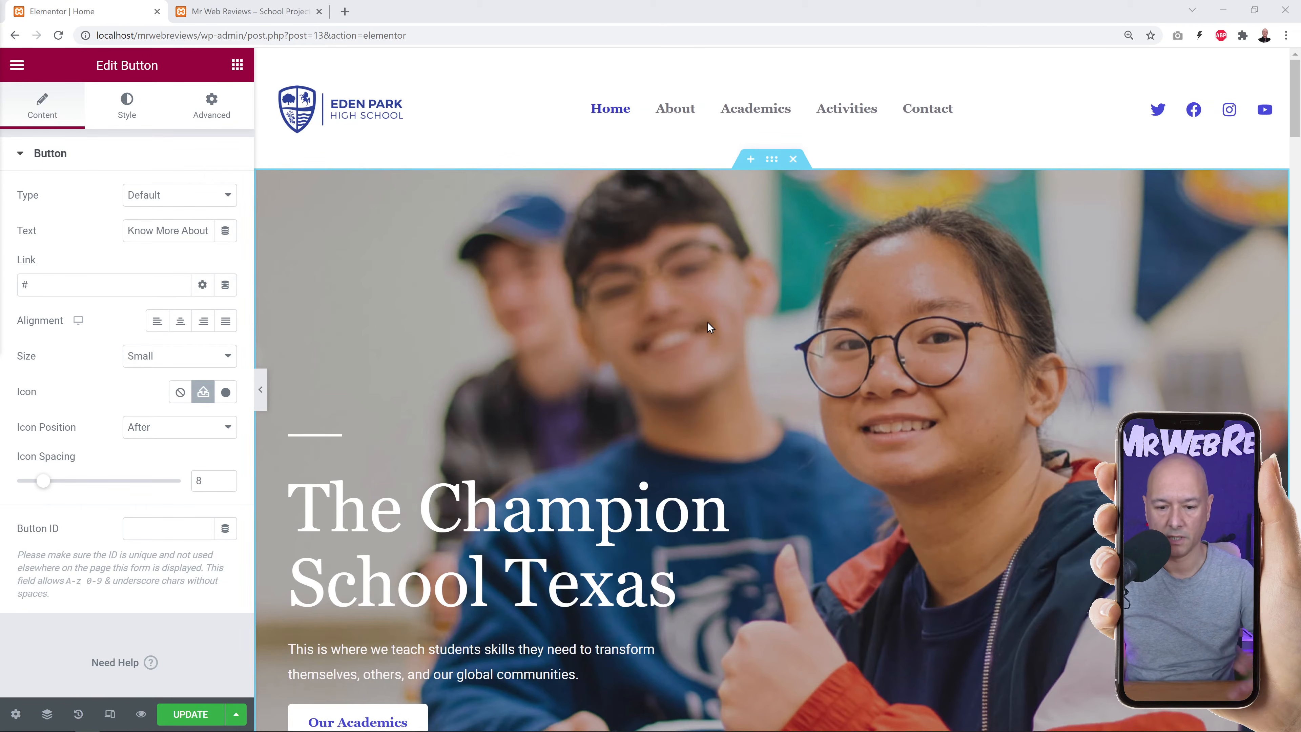
scroll(707, 322, down, 3)
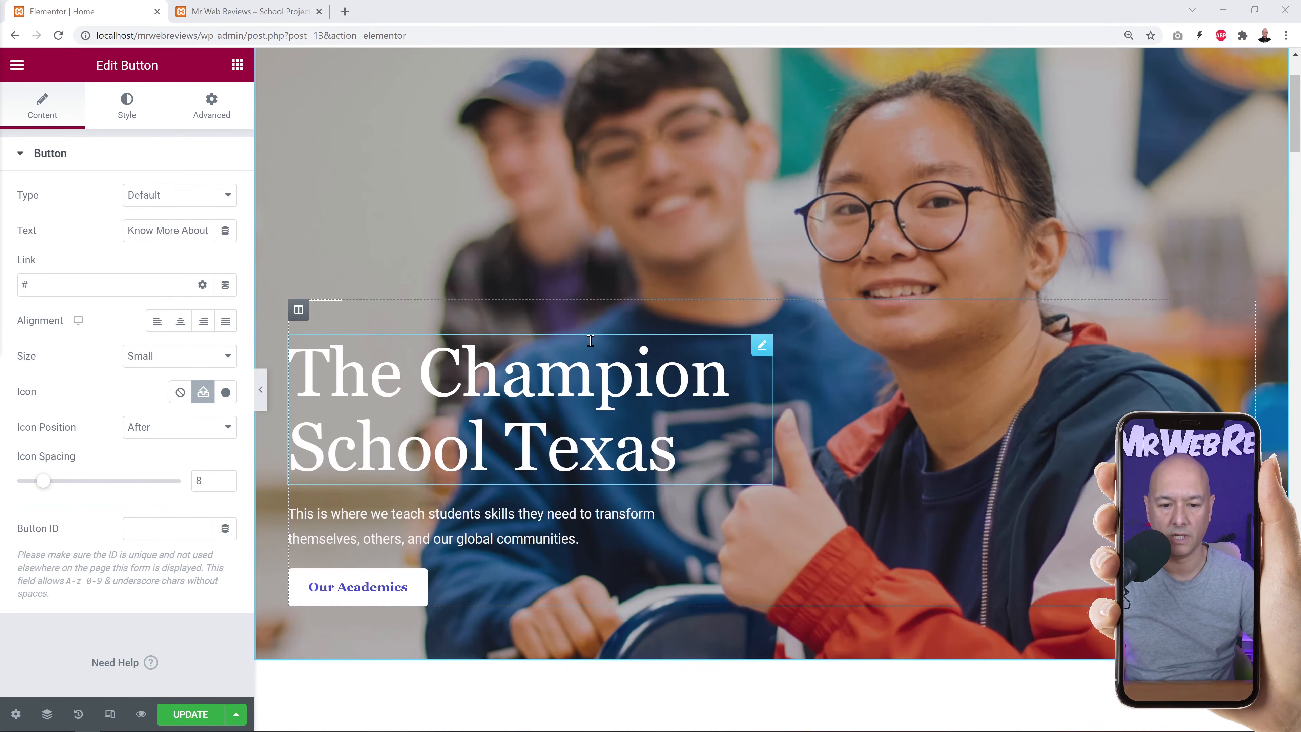
Change the hero heading to 'School for Web Development', left-aligned after trying other alignments.
click(762, 347)
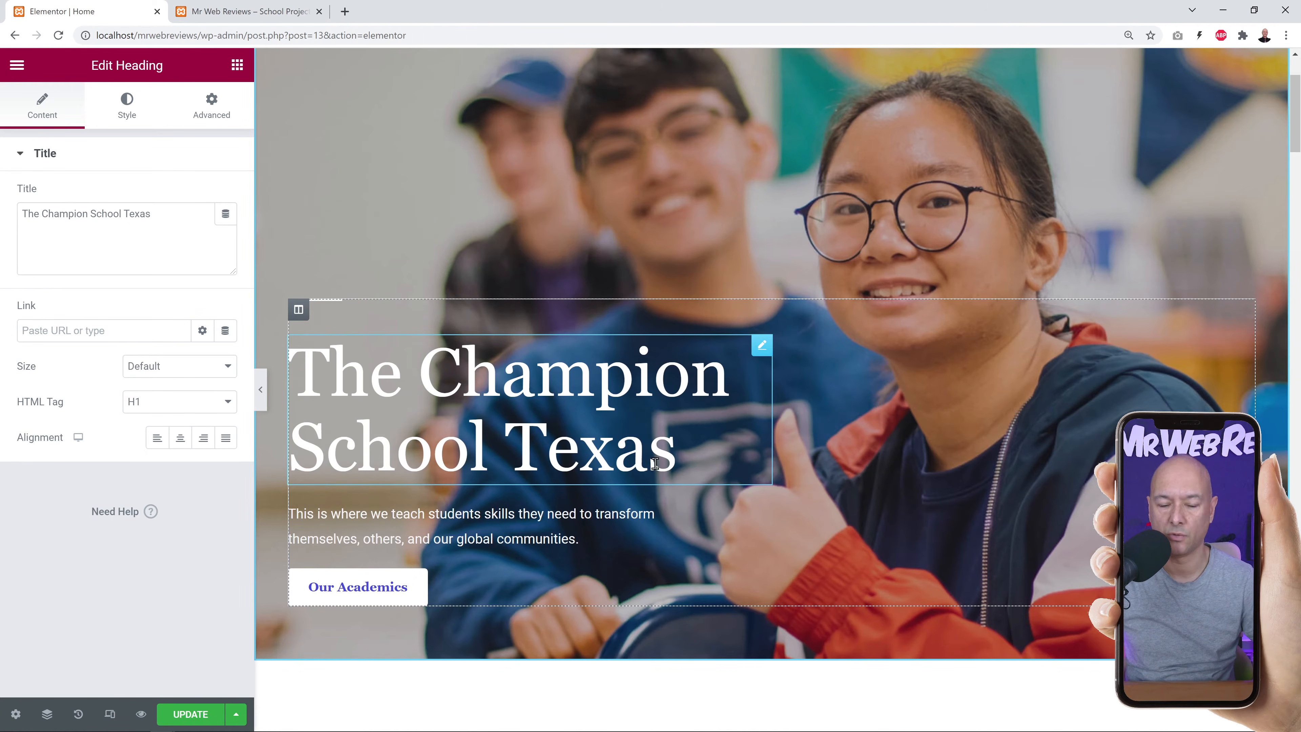
drag(20, 213, 166, 215)
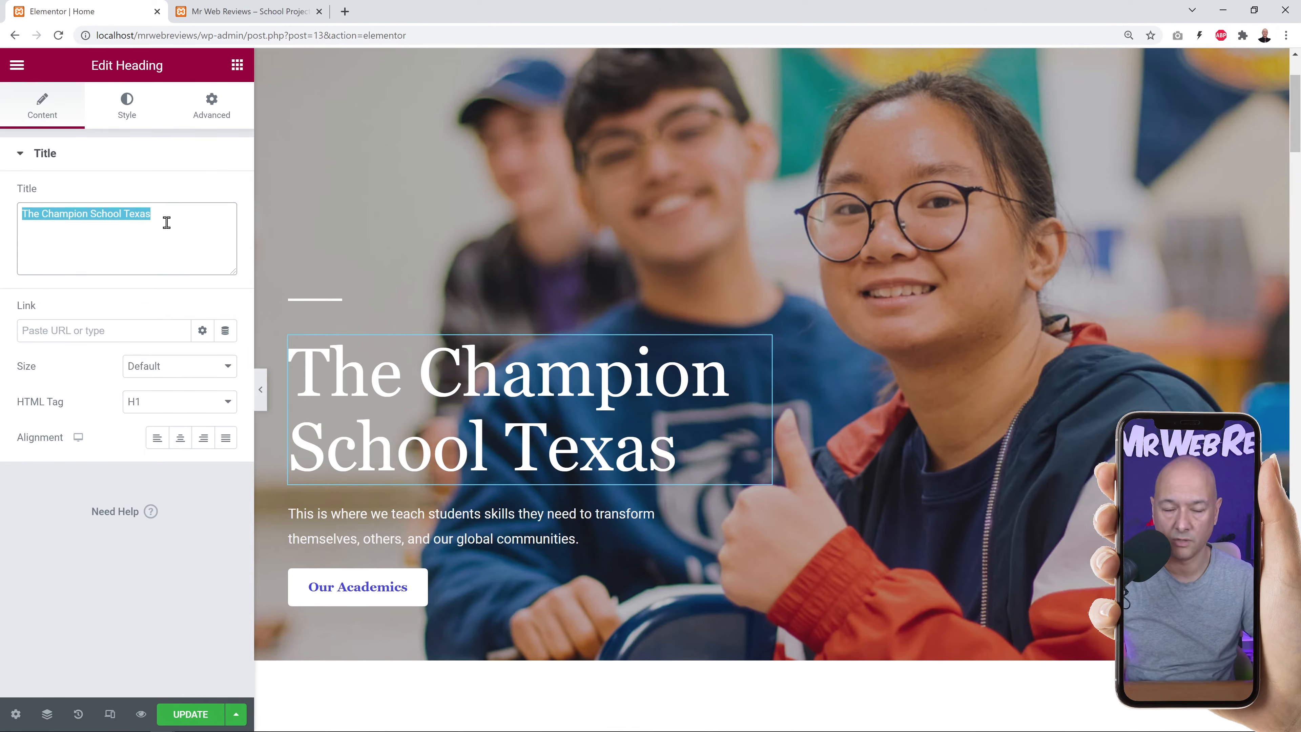
text(School for Web Development)
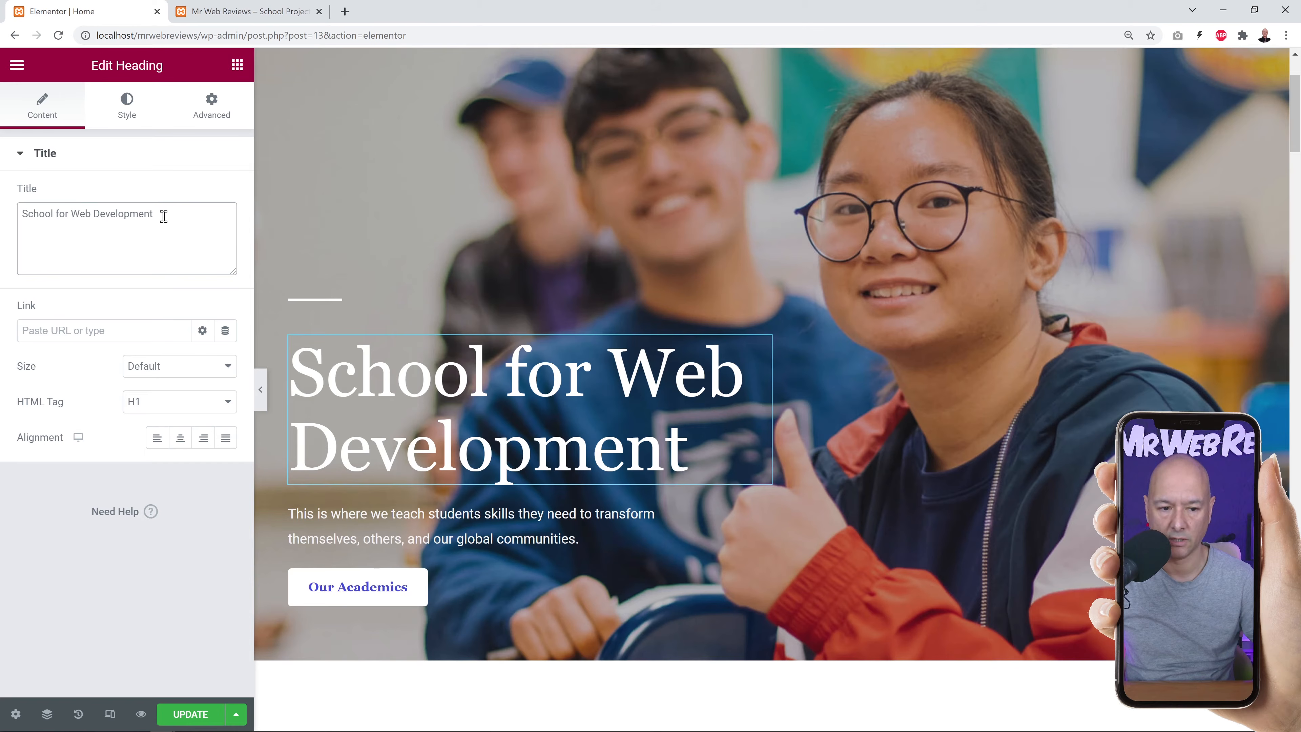
click(156, 447)
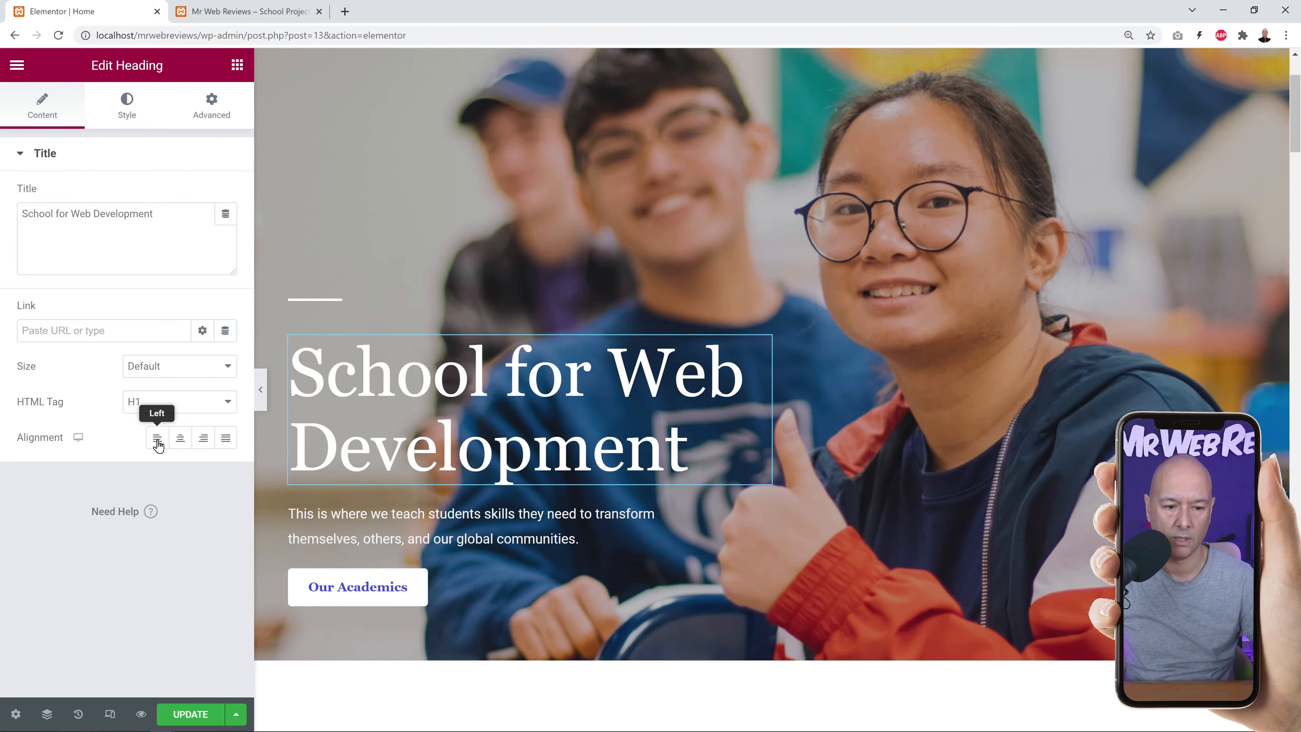
click(180, 449)
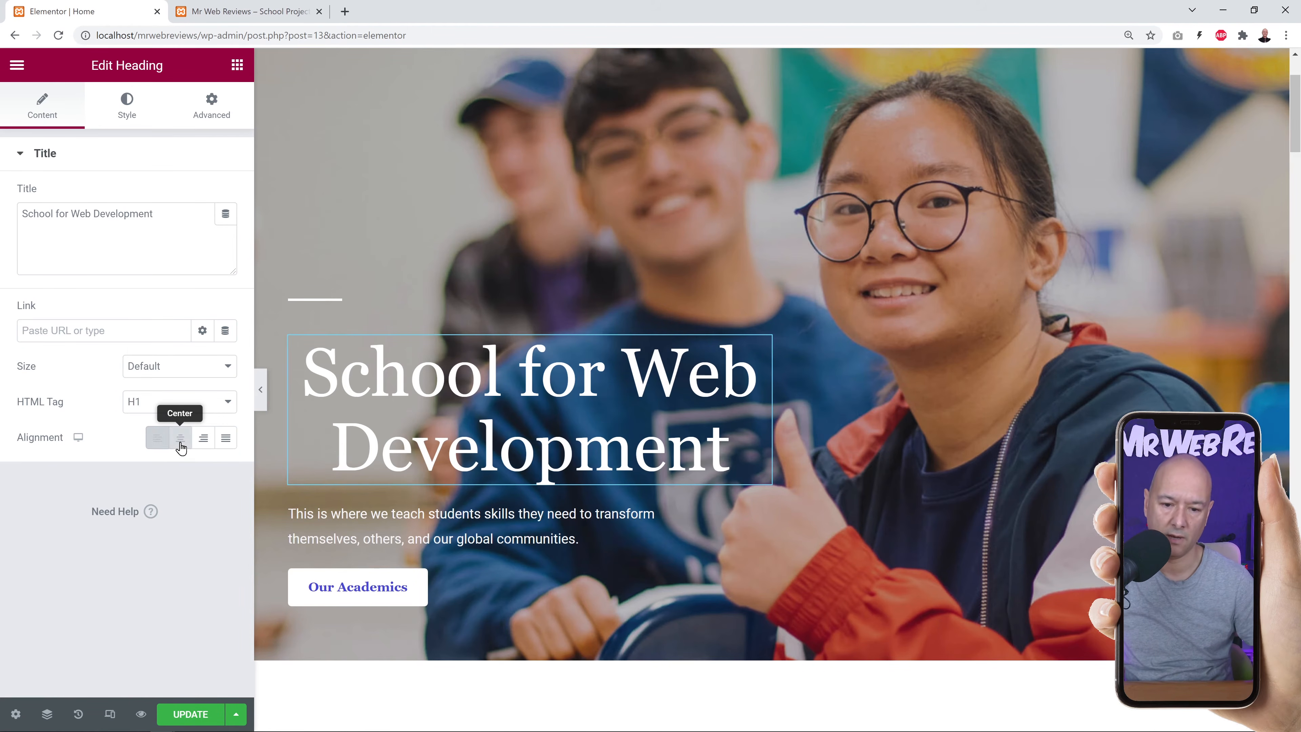
click(203, 447)
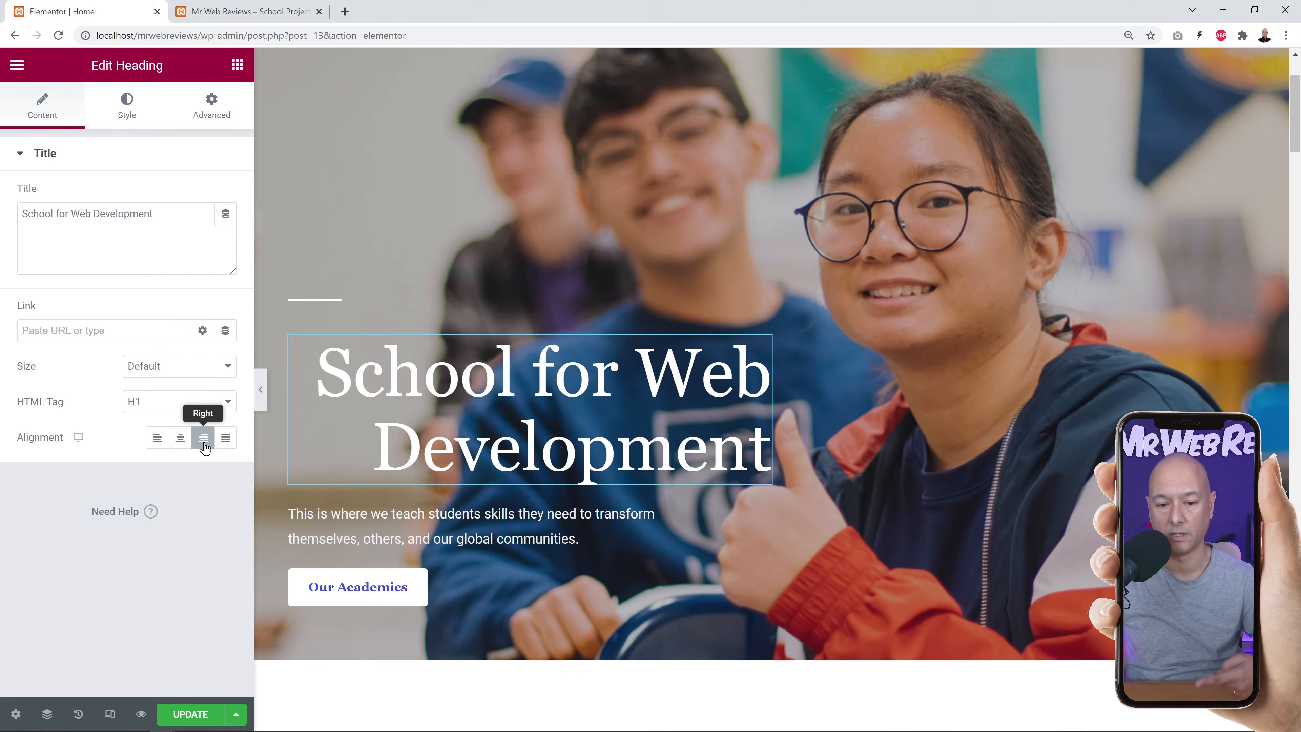
click(225, 444)
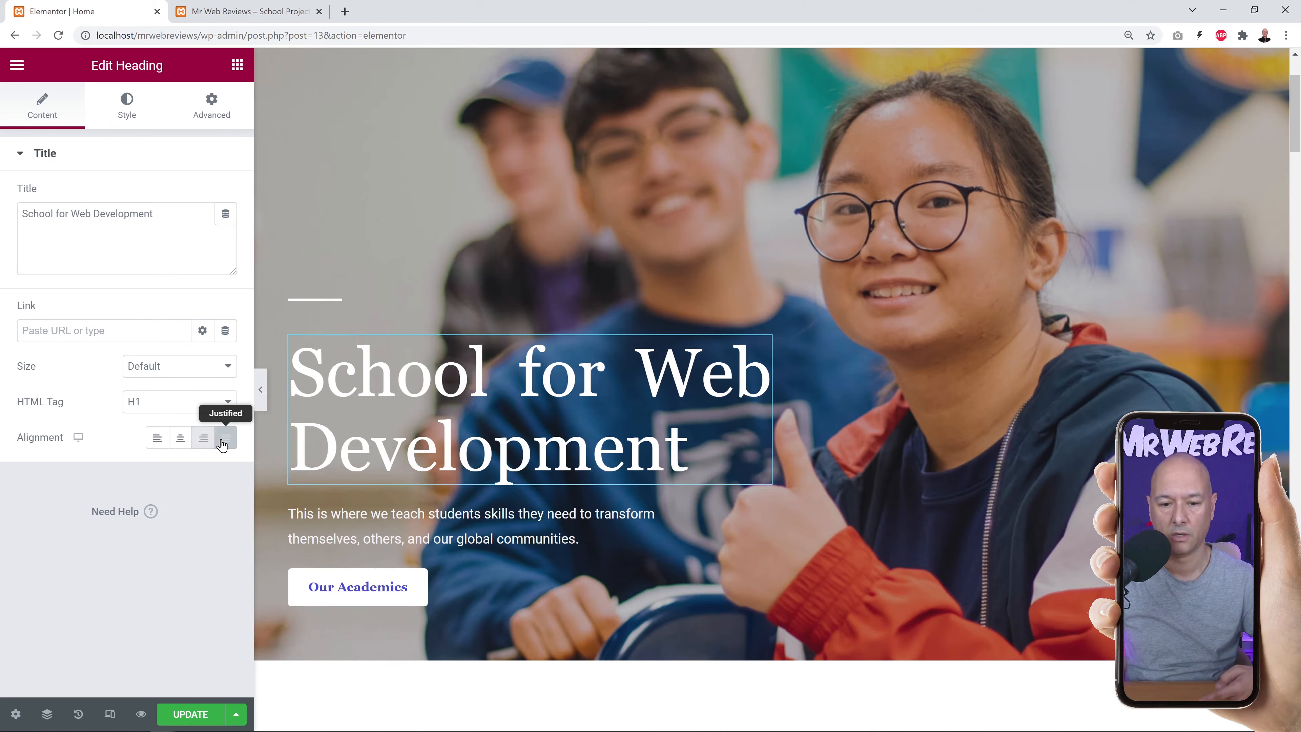
click(180, 444)
click(158, 440)
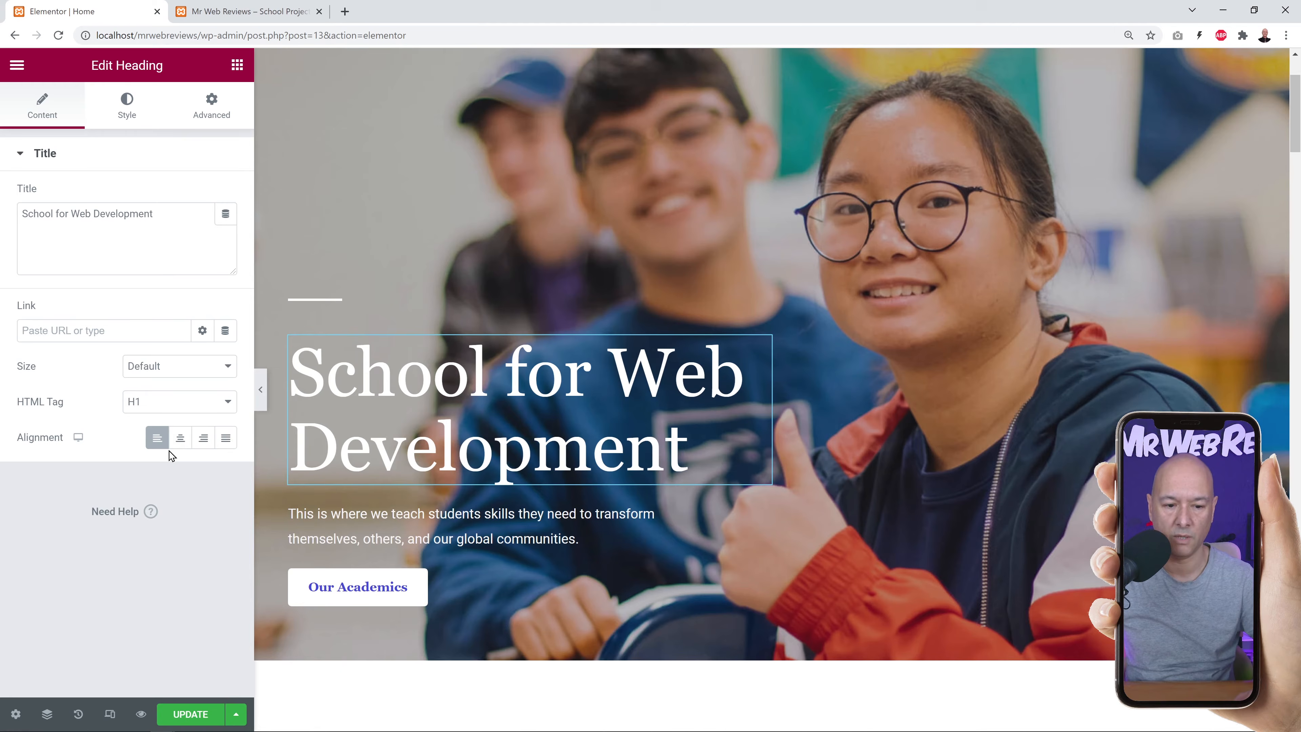
Keep the heading's HTML tag at H1 after trying H2 and H3.
click(229, 404)
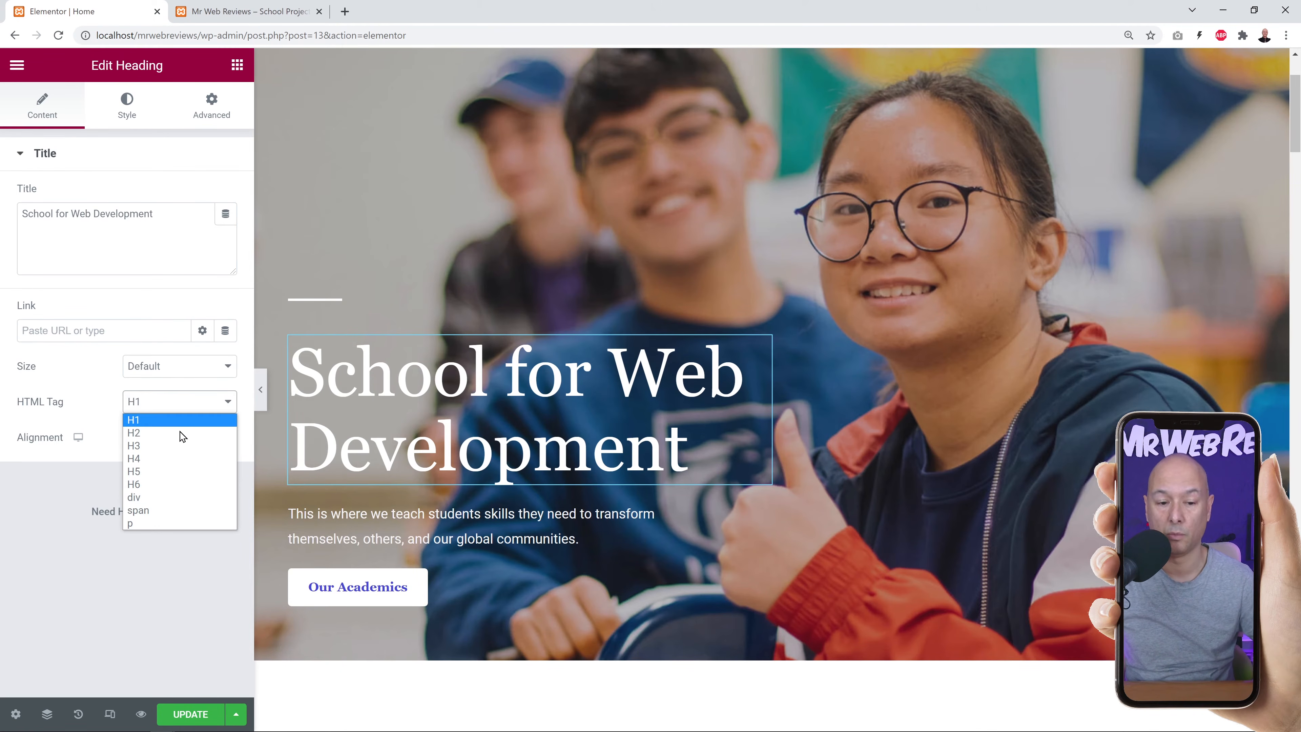
click(180, 433)
click(225, 407)
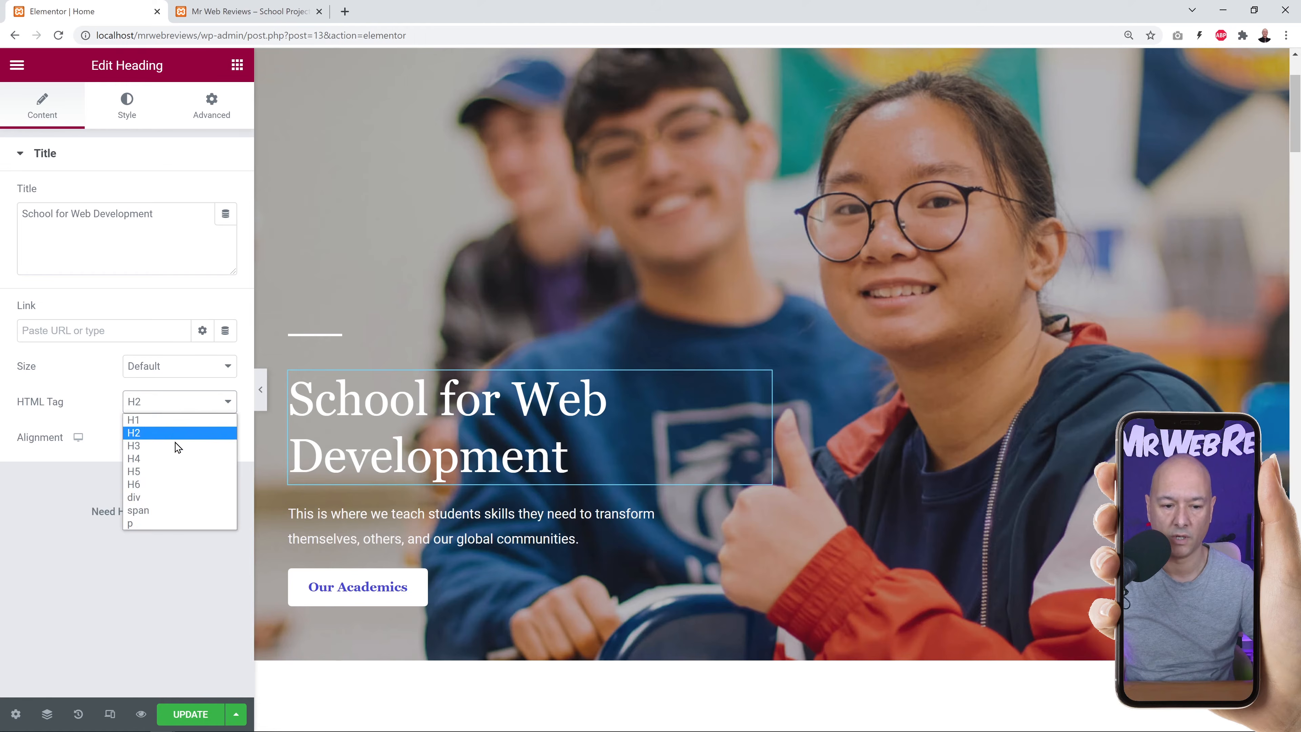
click(177, 446)
click(221, 405)
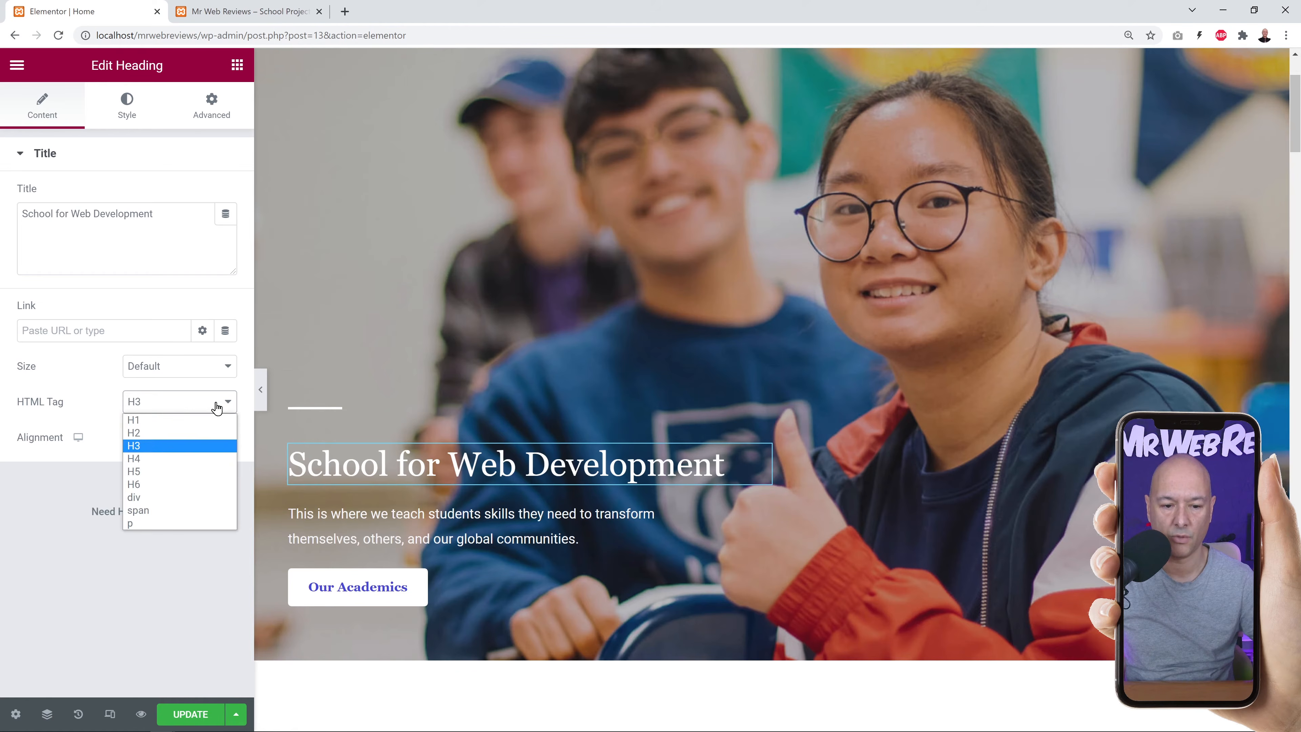
click(178, 418)
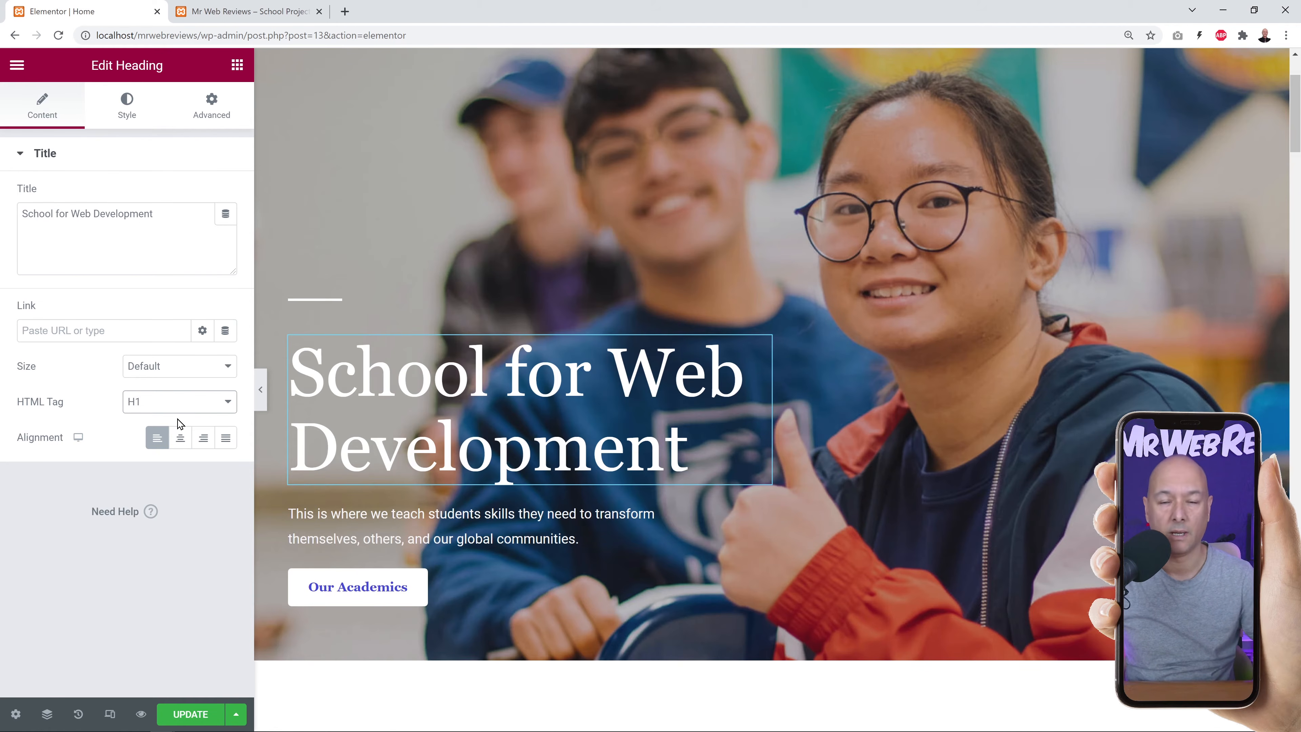
click(126, 105)
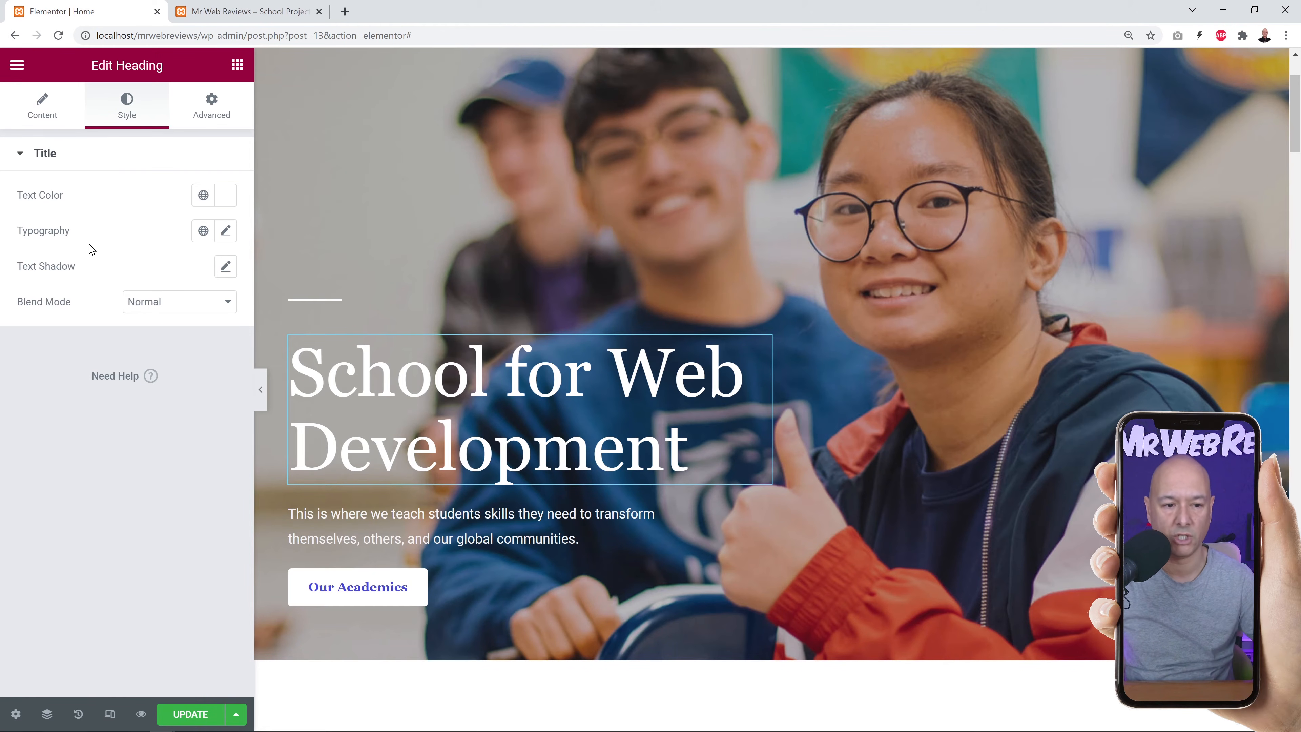
Briefly try grey #848484 for the heading text, keeping it white (#FFFFFF).
click(226, 197)
mouse_move(132, 337)
mouse_down()
mouse_move(241, 258)
mouse_move(160, 296)
mouse_move(44, 395)
mouse_move(28, 327)
mouse_move(186, 360)
mouse_move(186, 374)
mouse_move(58, 270)
mouse_move(10, 252)
mouse_up()
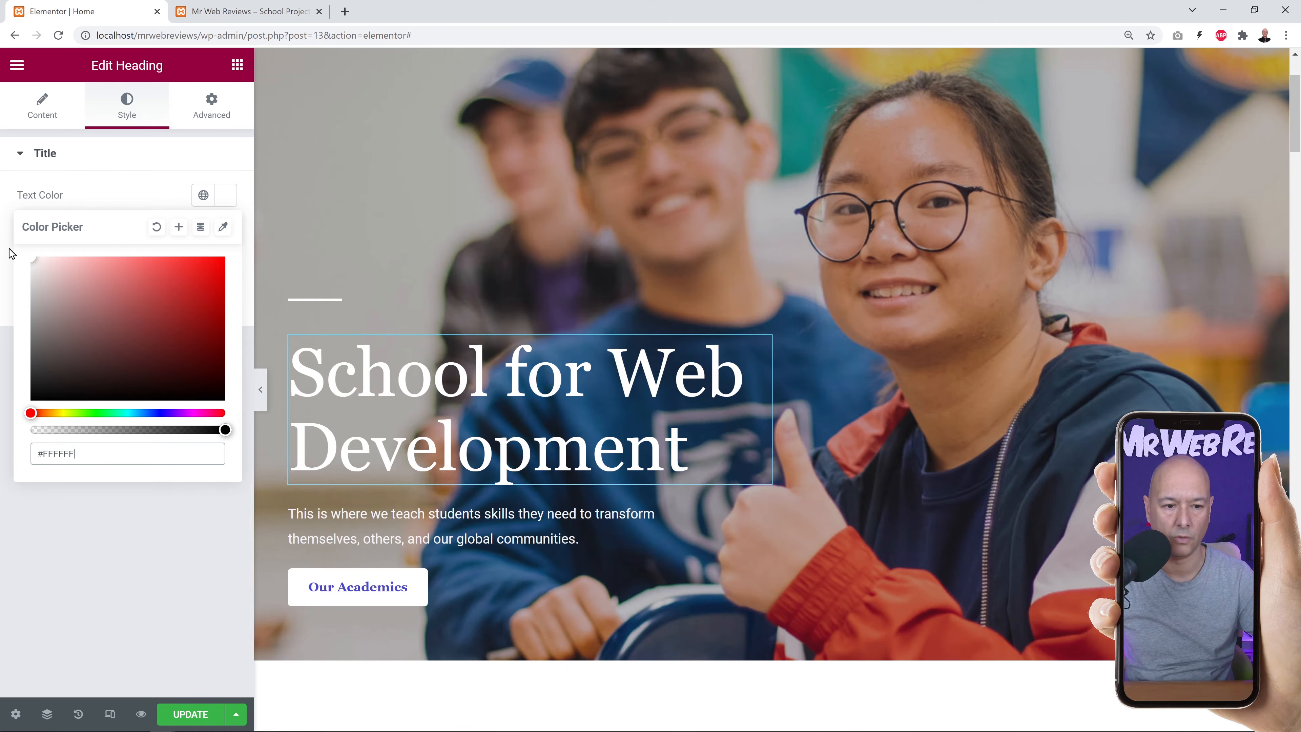
click(110, 186)
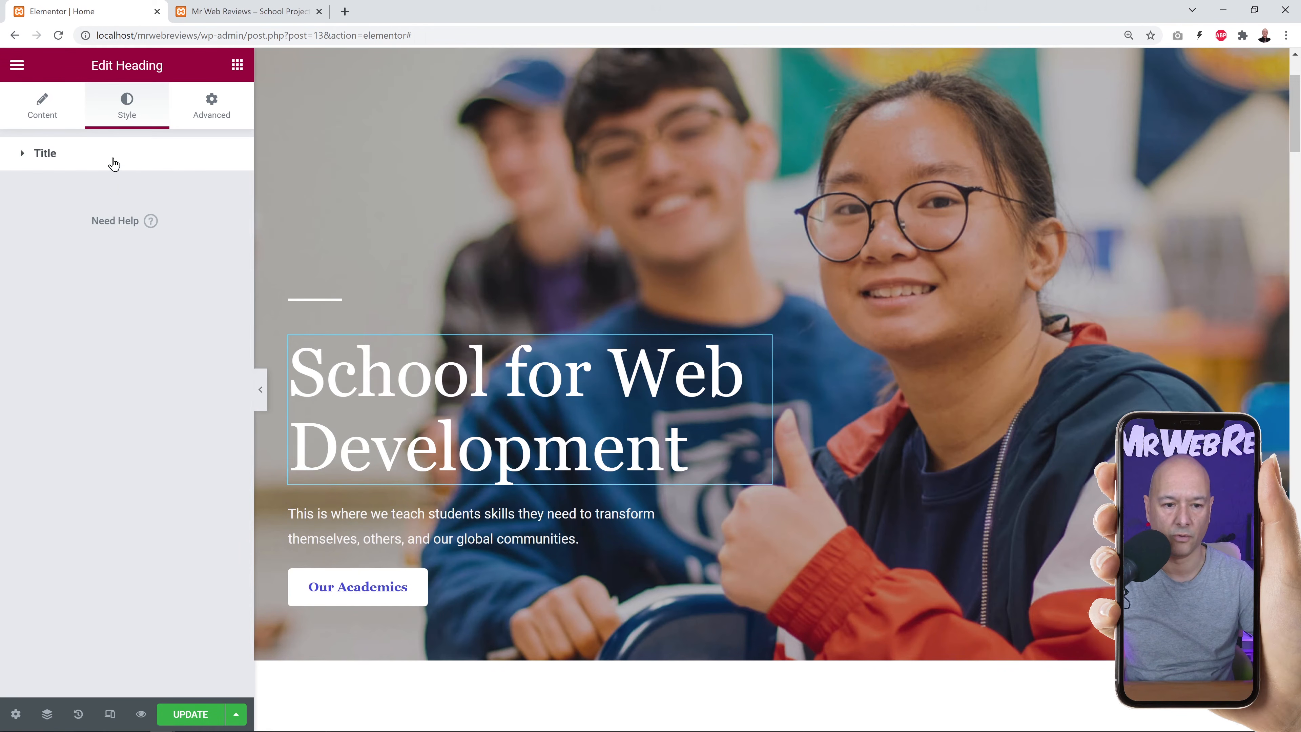
click(55, 160)
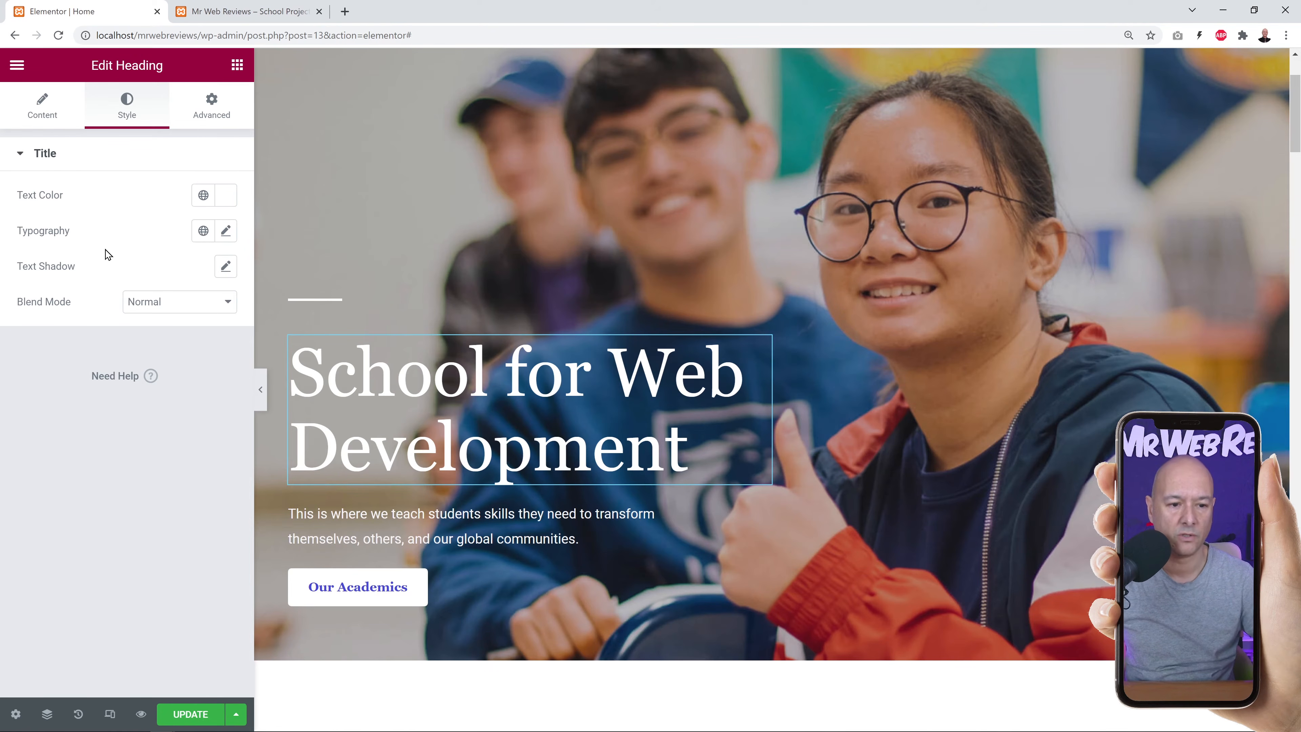
click(225, 232)
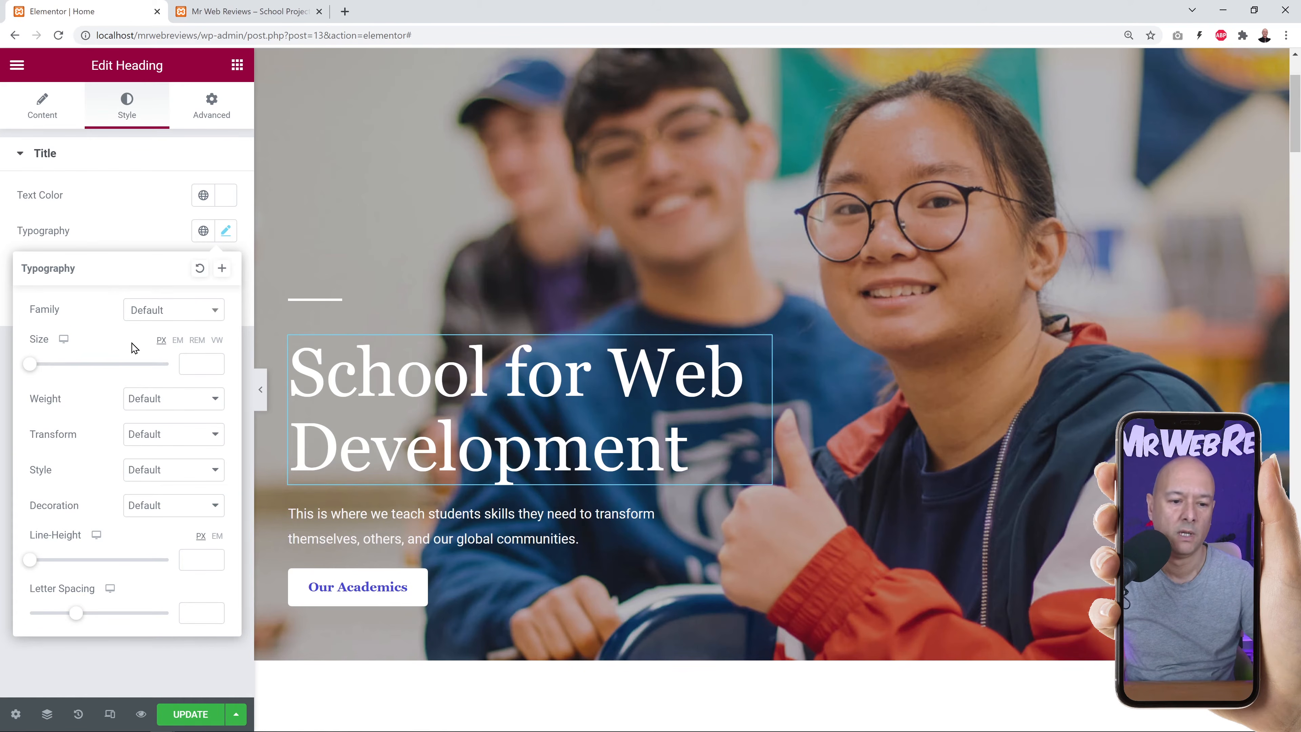
Set the heading font family to Poppins at size 70.
click(201, 318)
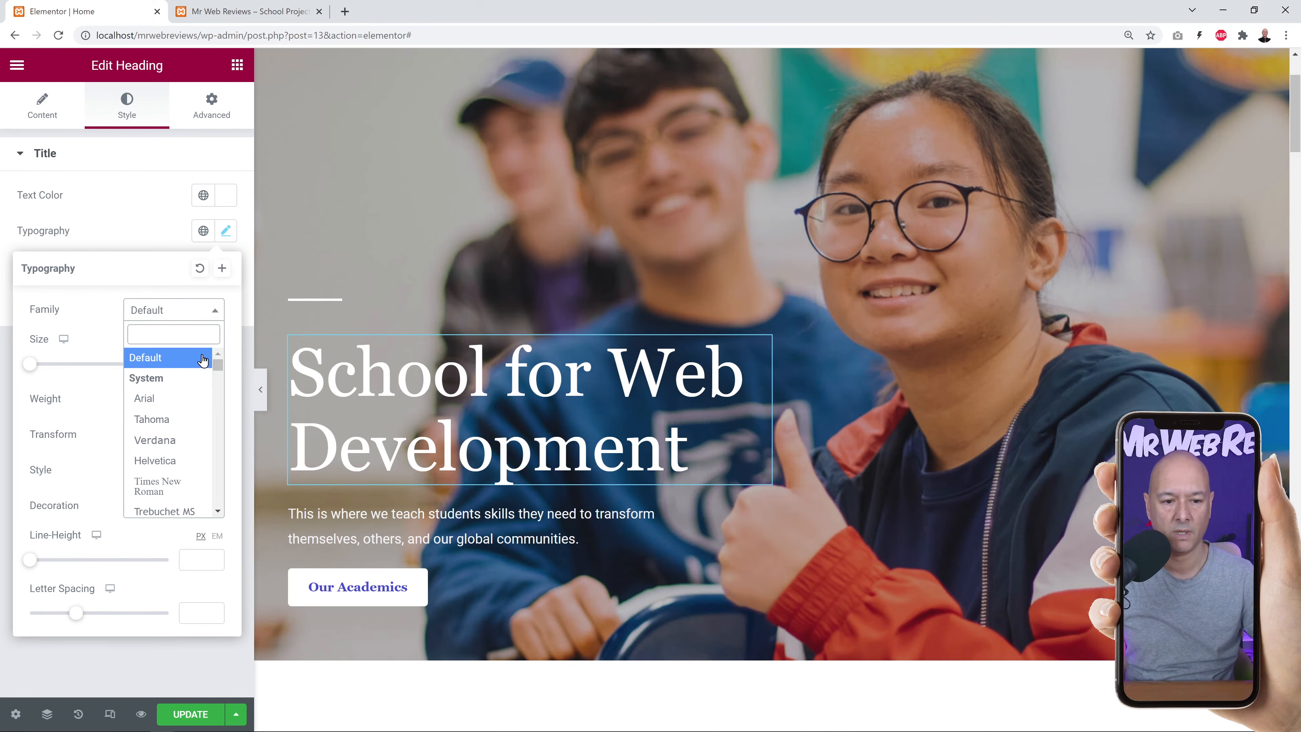
text(popp)
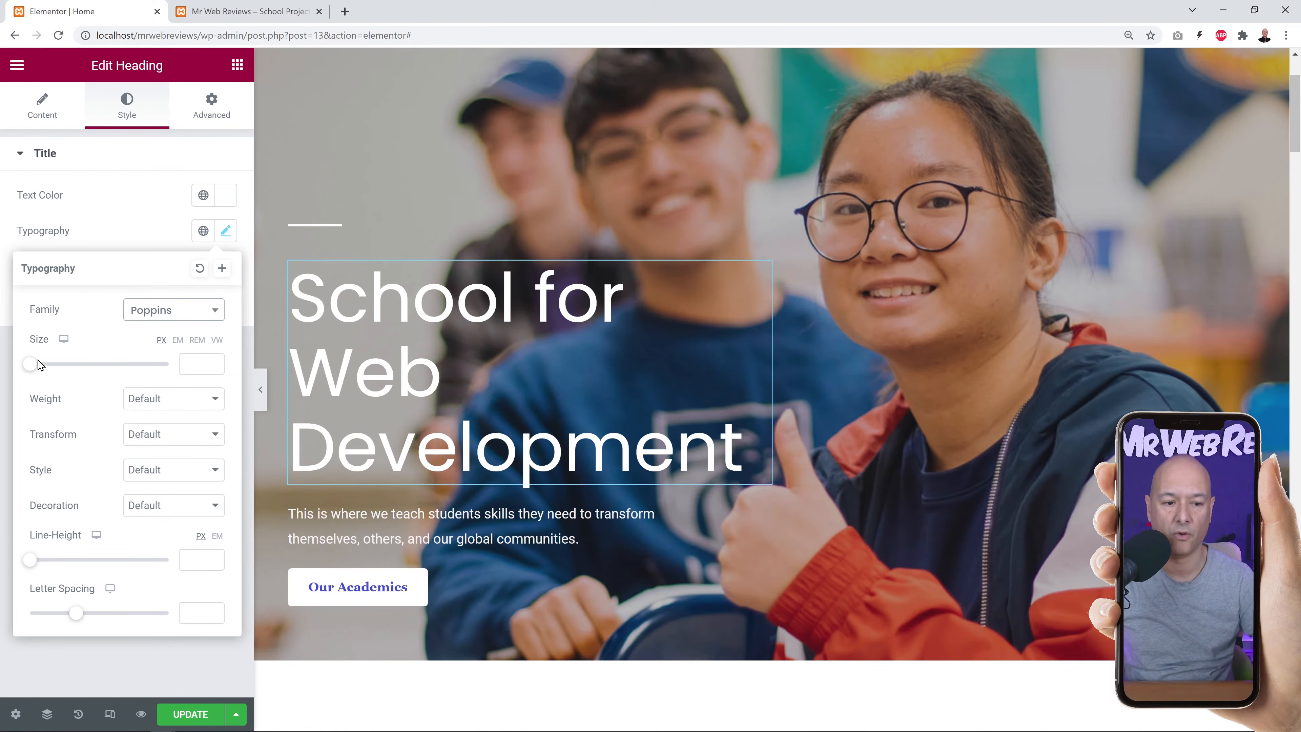
drag(29, 376, 80, 374)
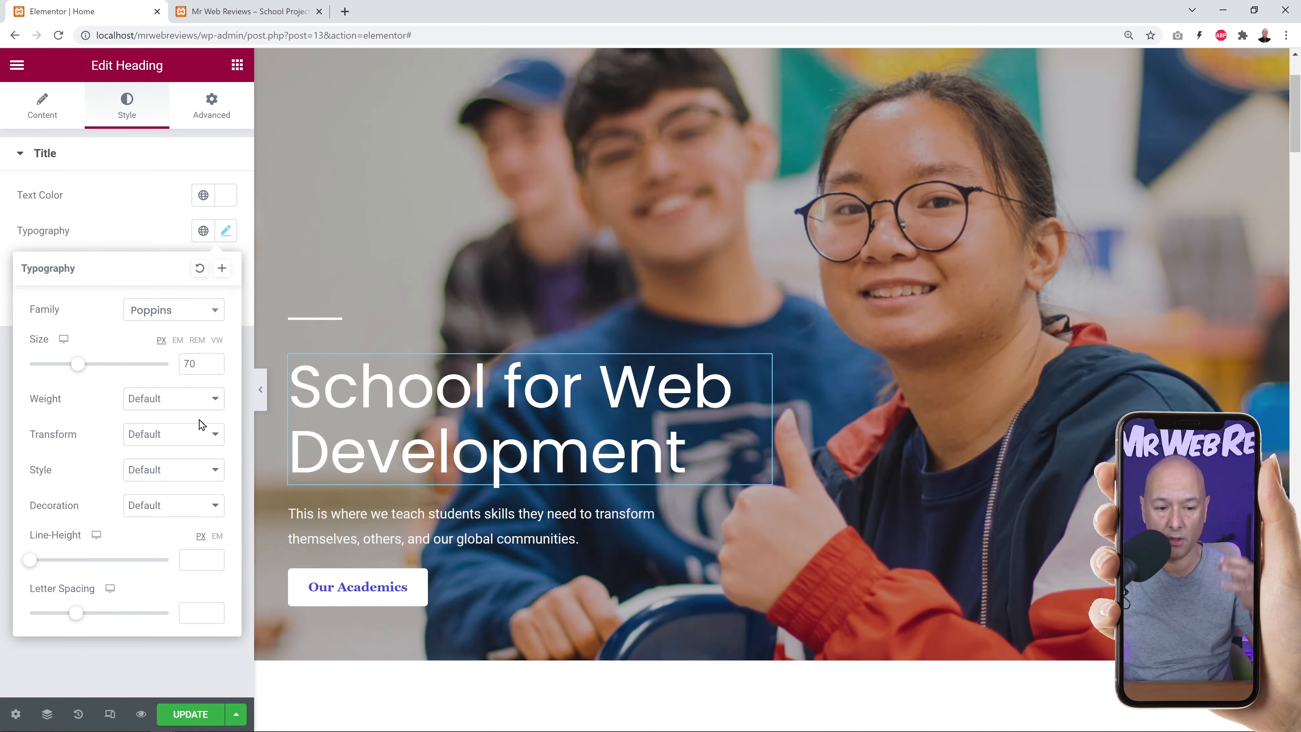
Set the heading weight to 700 after trying 900, 600 and 100.
click(205, 404)
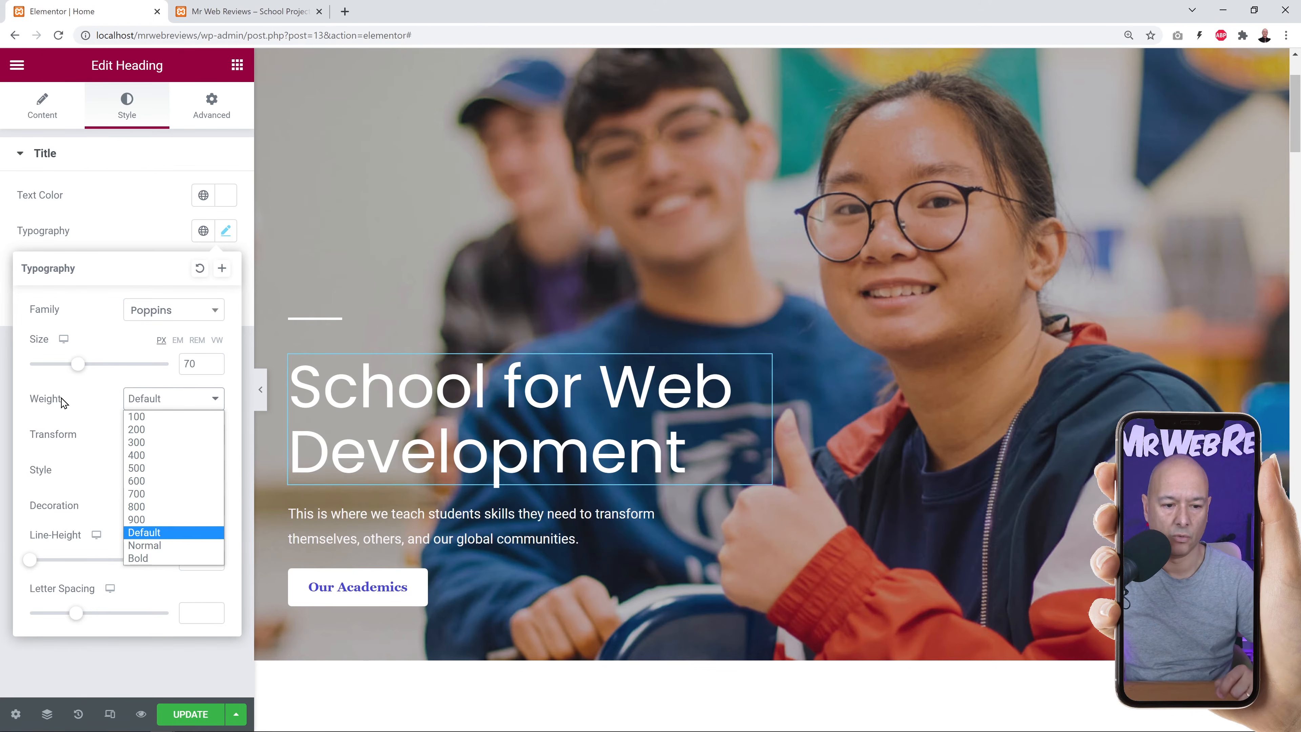
click(149, 527)
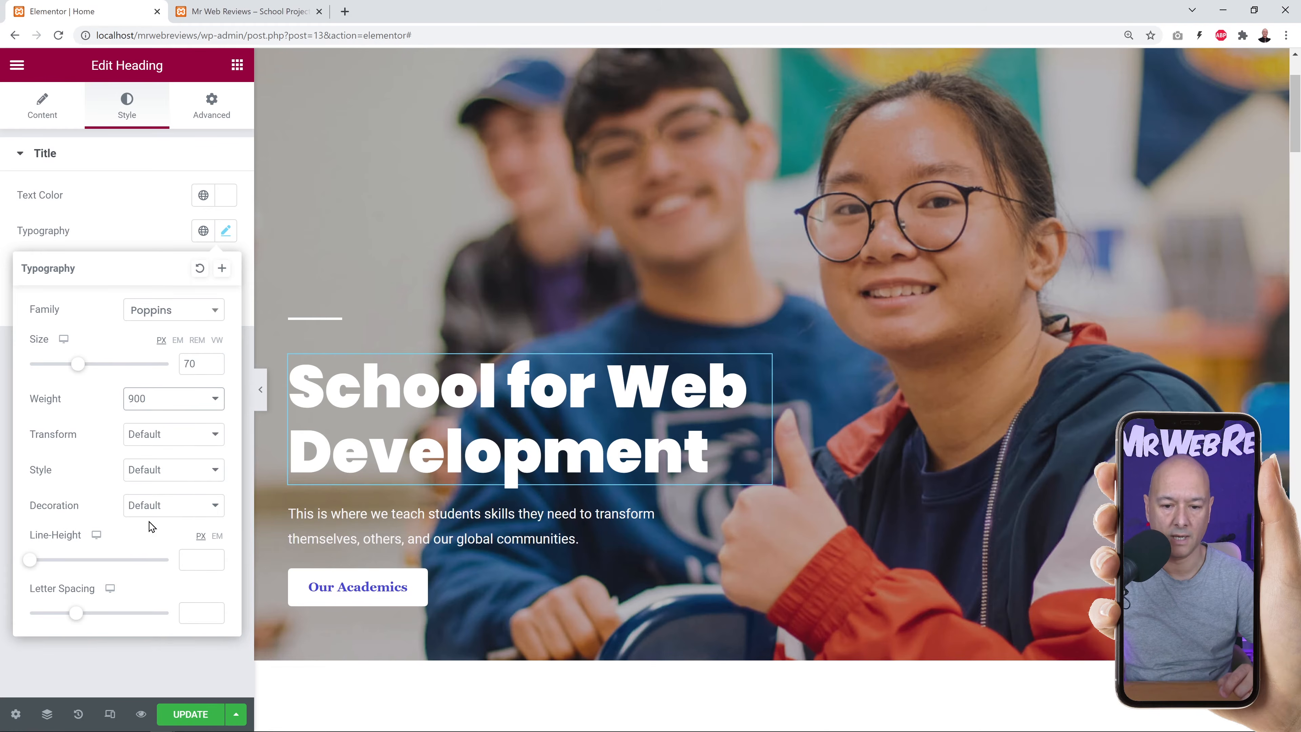
click(208, 401)
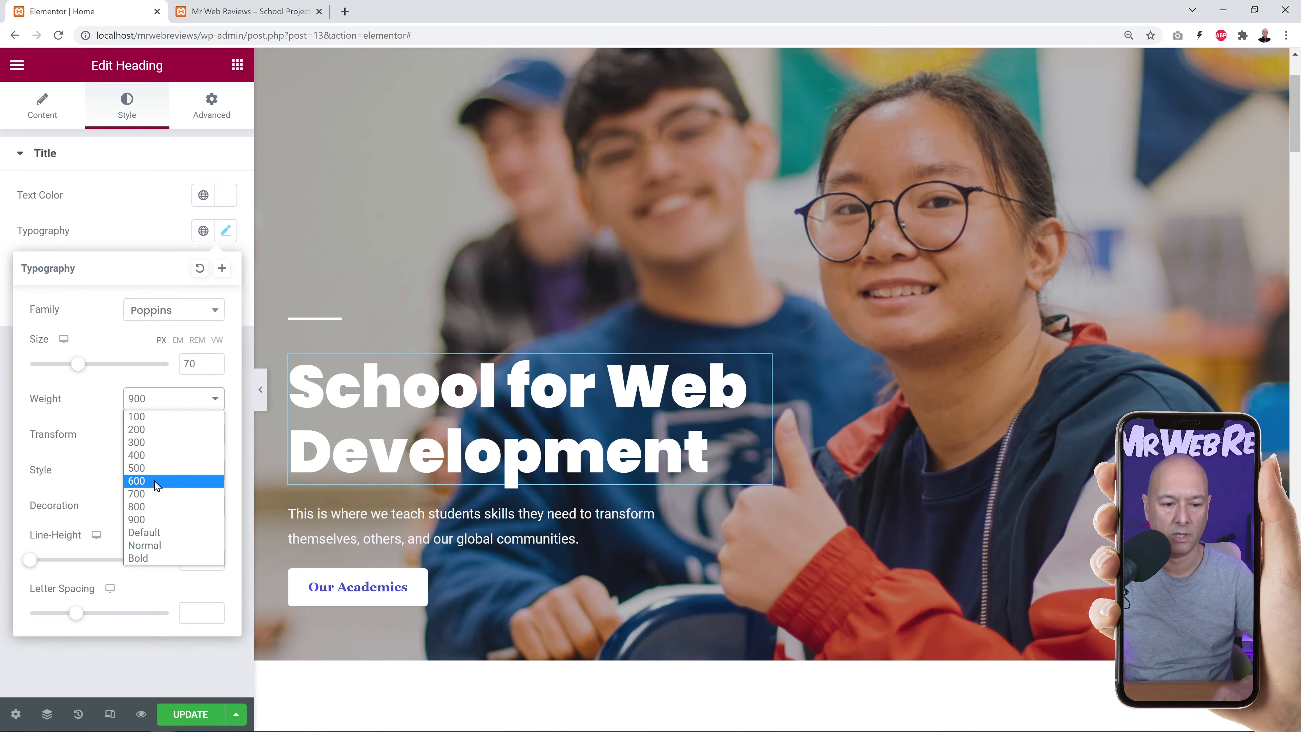
click(155, 479)
click(208, 404)
click(174, 417)
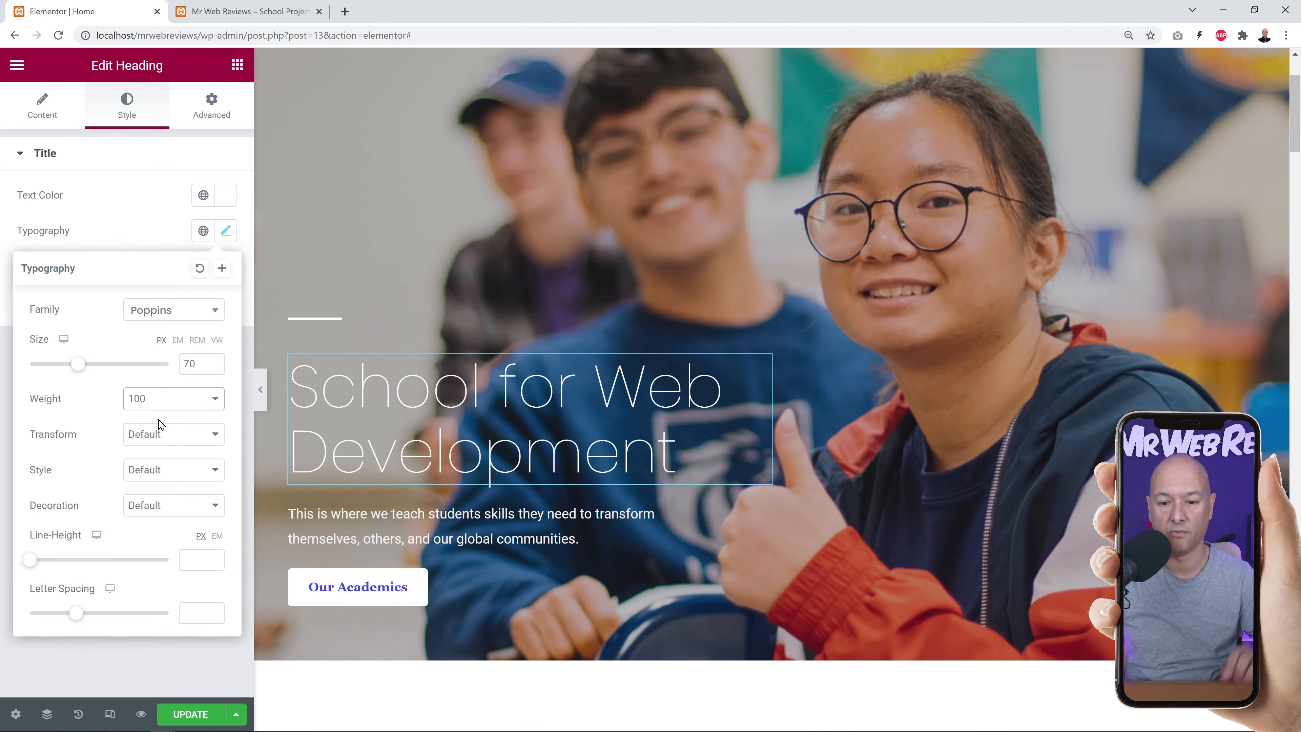
click(185, 404)
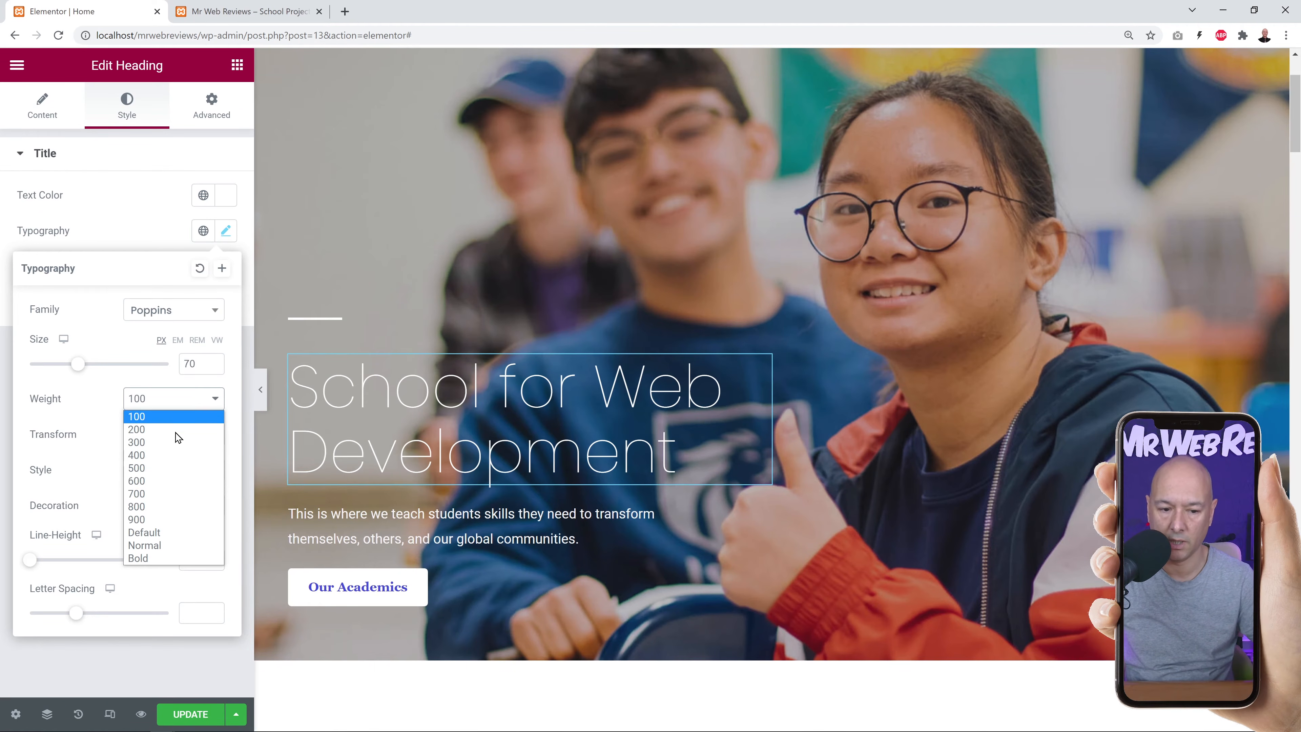
click(150, 493)
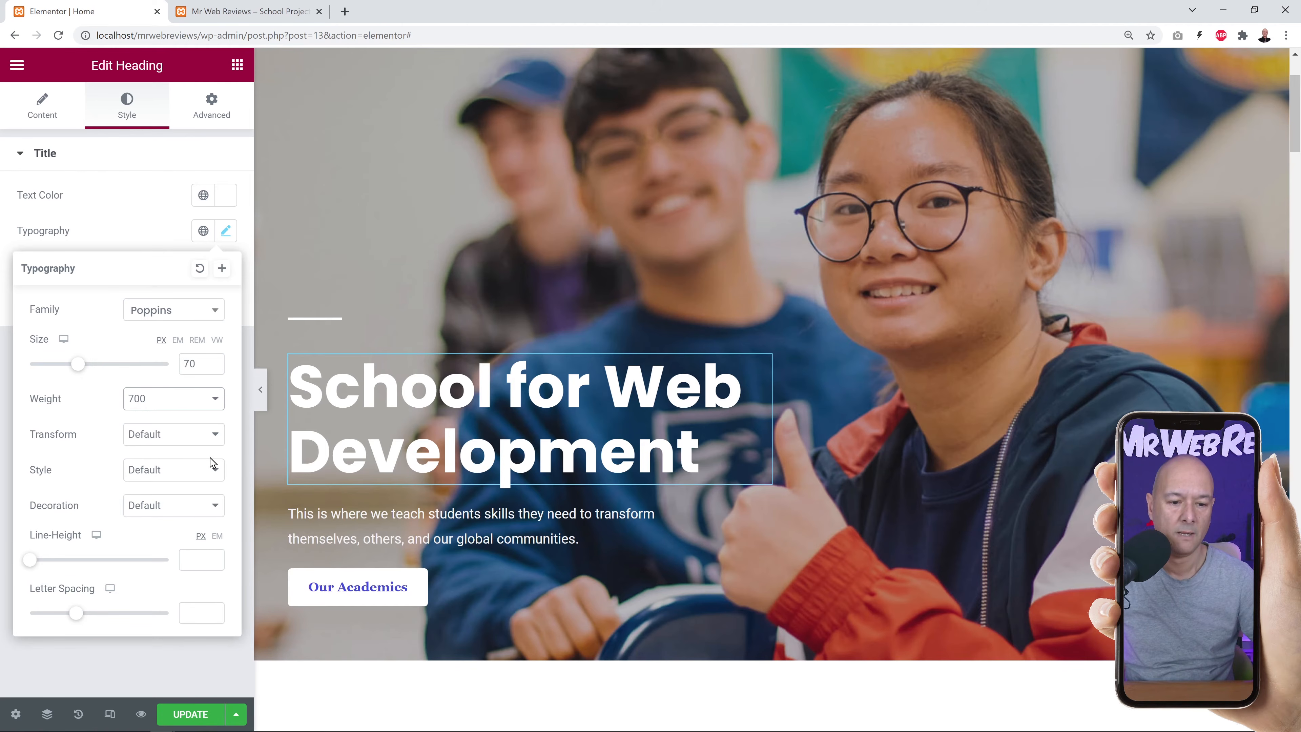
click(216, 434)
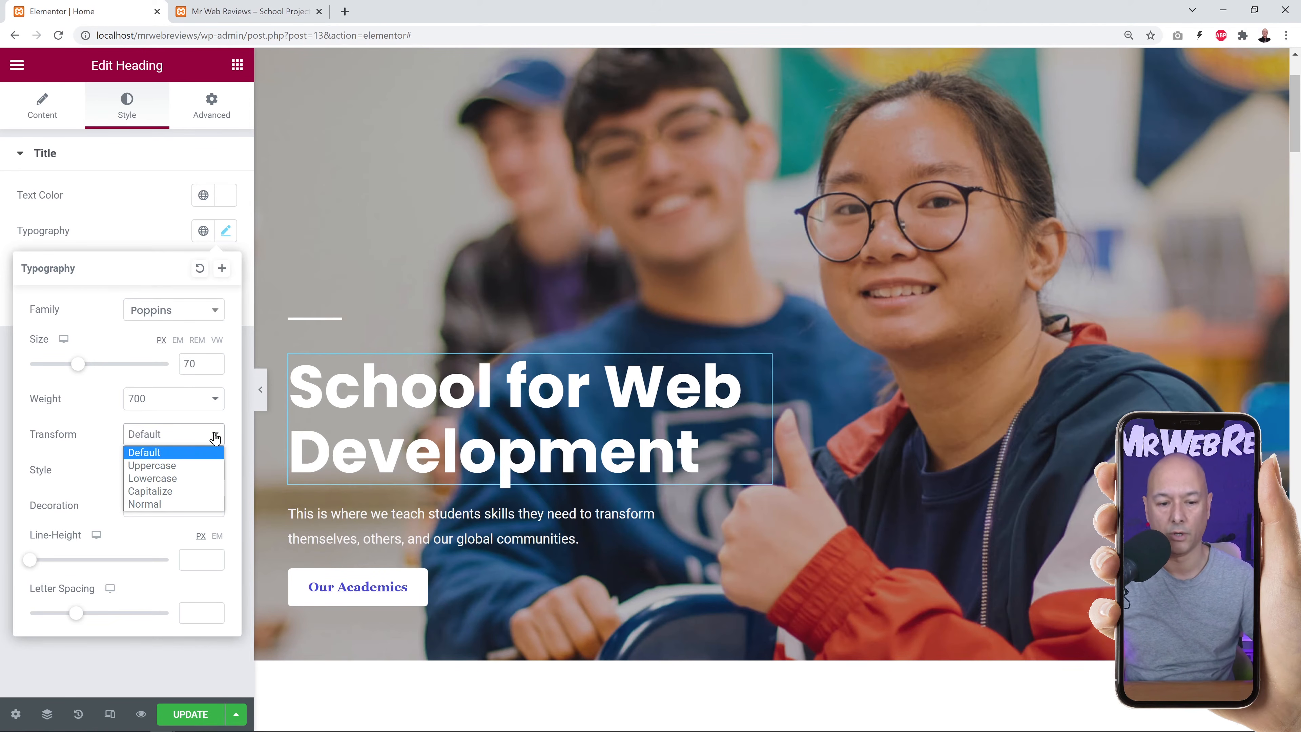
Capitalize each word of the heading, leaving font style and decoration at Default.
click(200, 465)
click(209, 444)
click(201, 478)
click(218, 438)
click(193, 496)
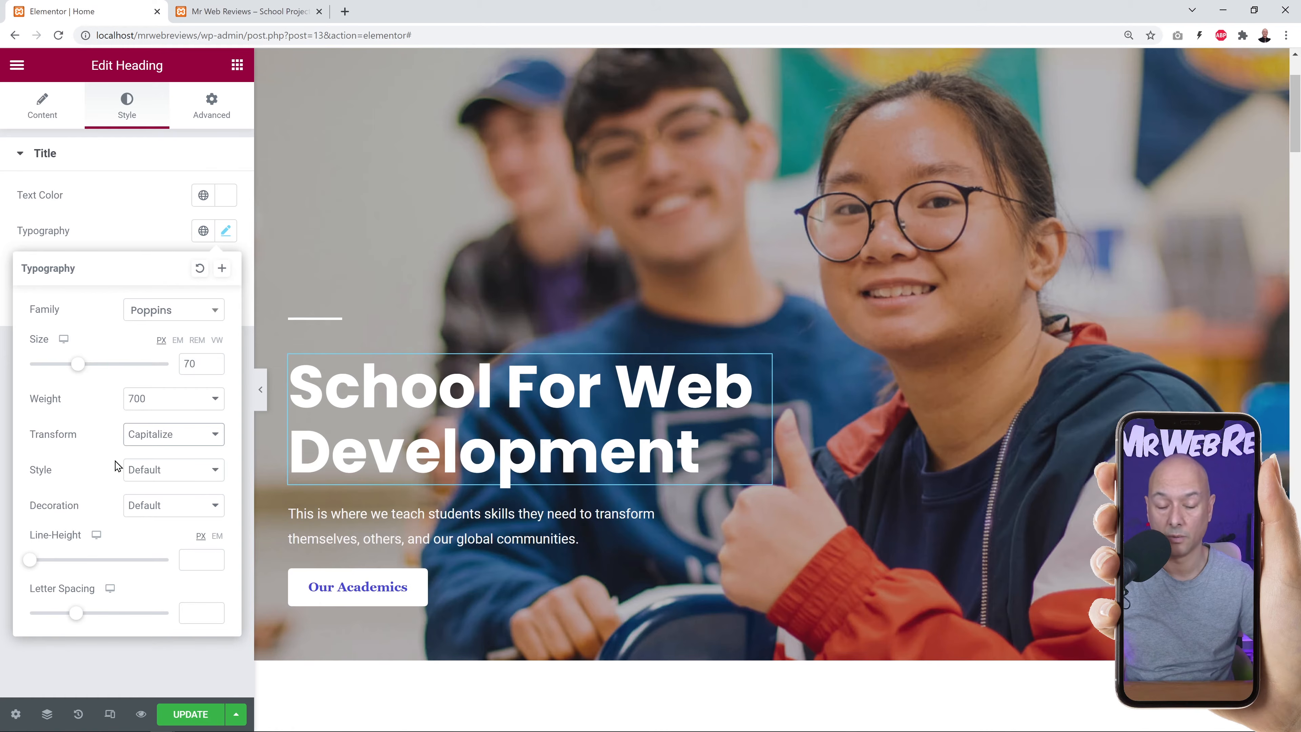
click(204, 476)
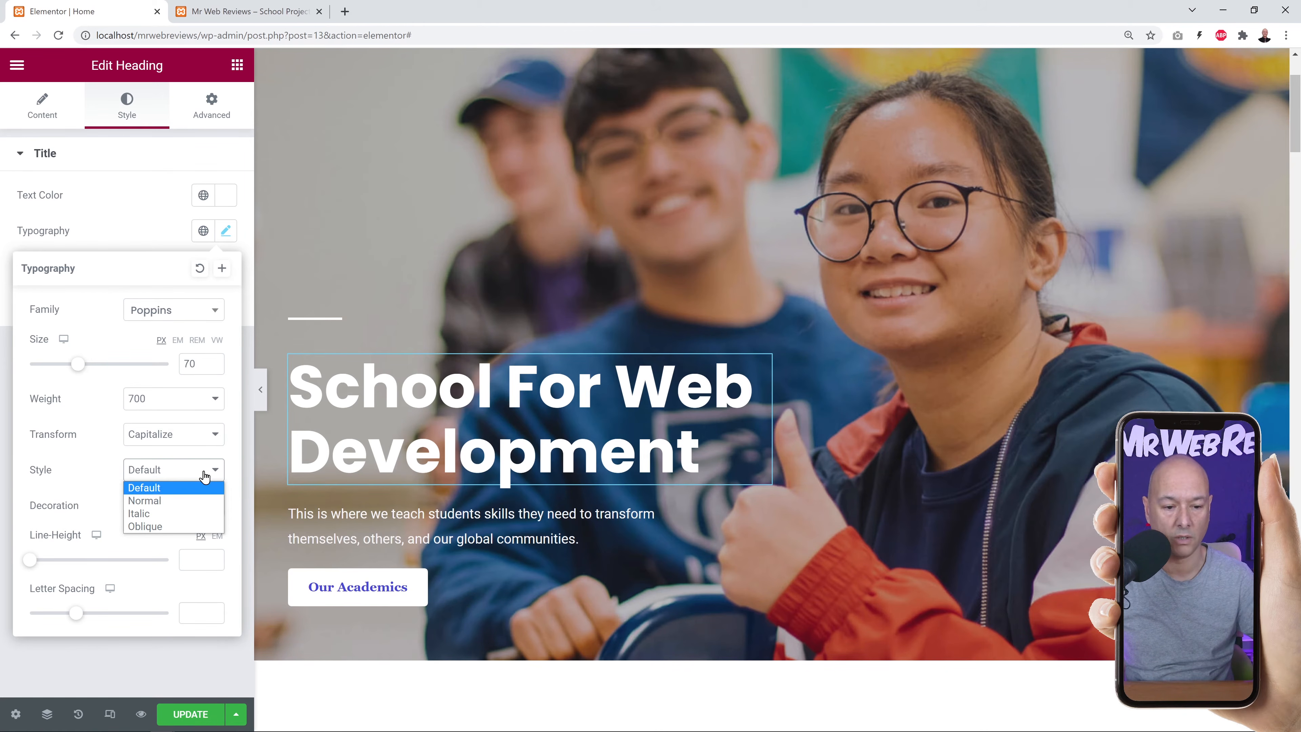
click(78, 472)
click(203, 507)
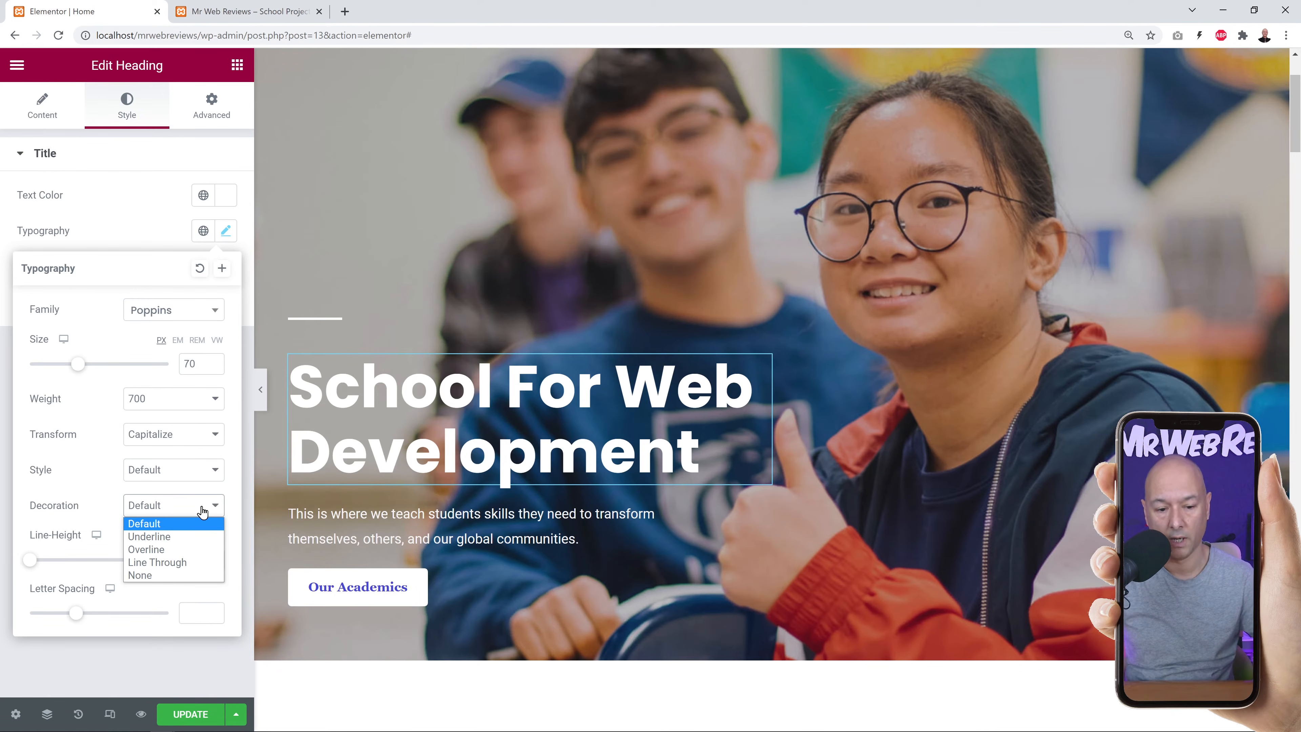
click(92, 498)
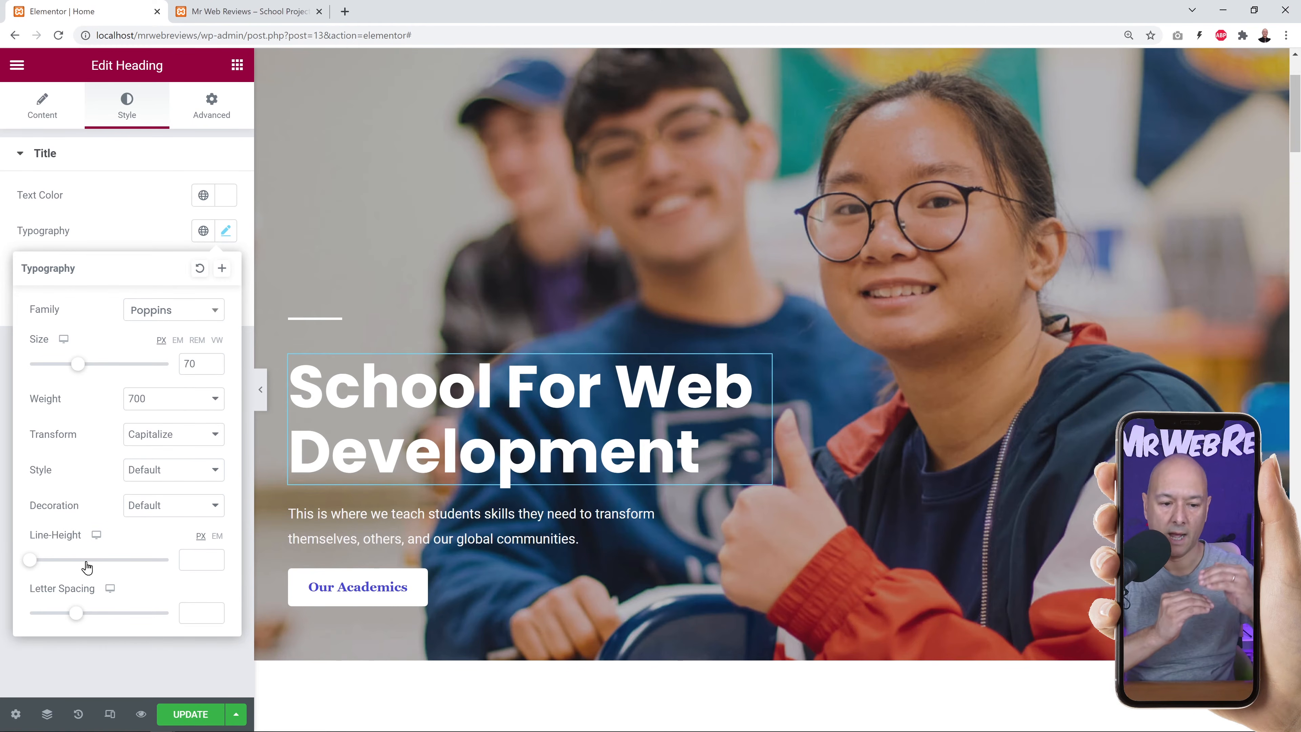
Set heading line height to 70, letter spacing to 0, and add a text shadow with blur 10.
drag(31, 561, 130, 568)
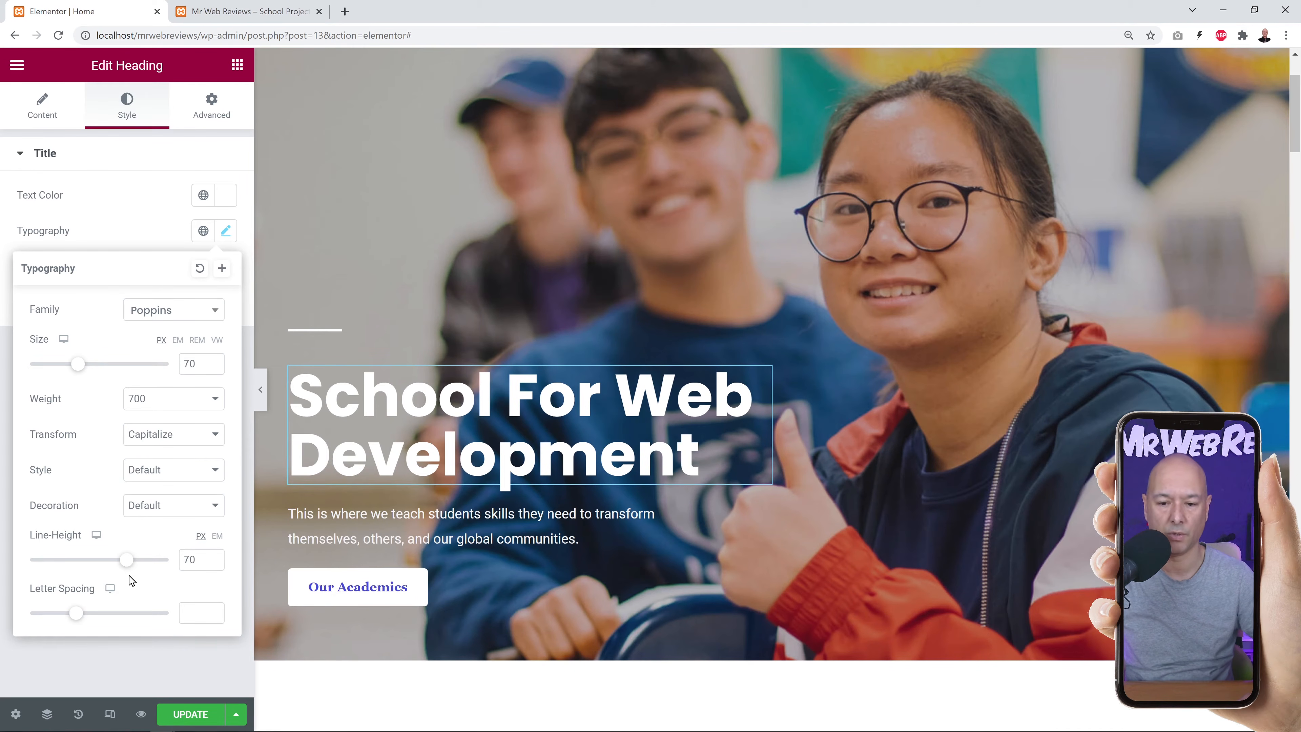
mouse_move(75, 613)
mouse_down()
mouse_move(28, 618)
mouse_move(87, 619)
mouse_up()
drag(203, 613, 160, 618)
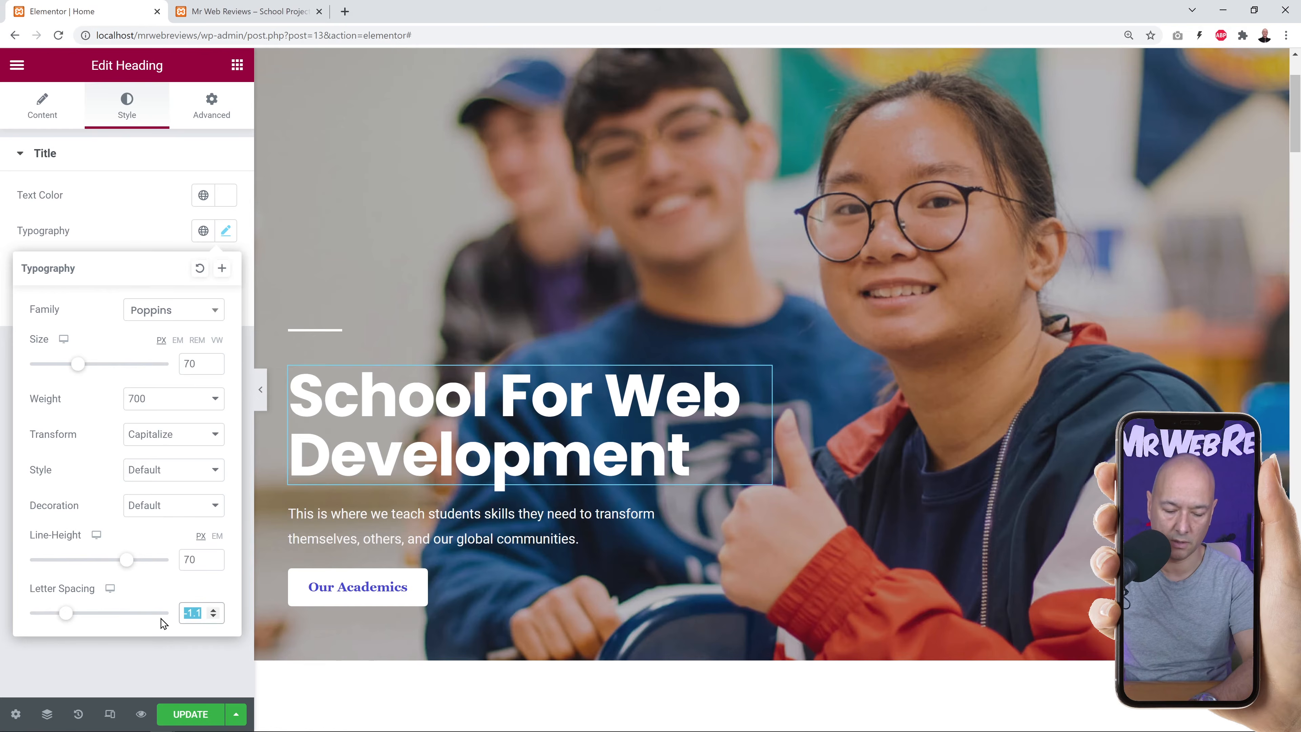
text(0)
click(149, 238)
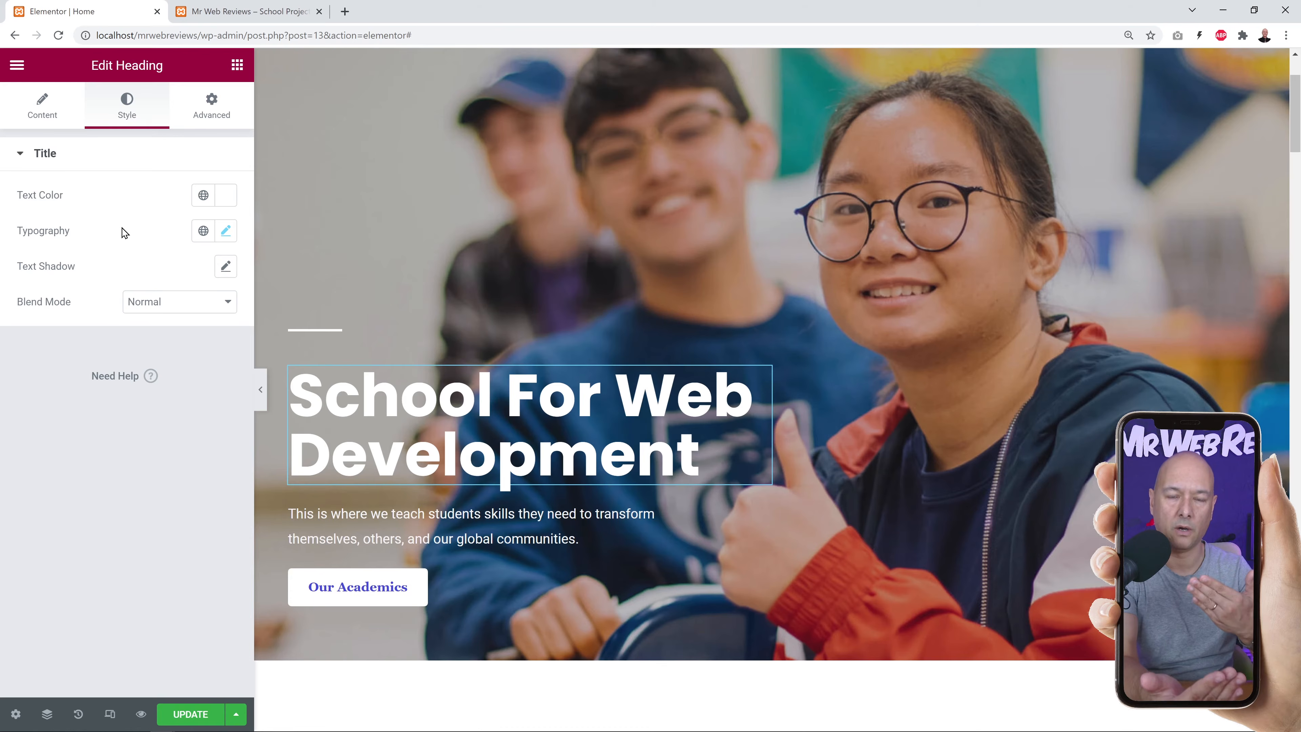
click(226, 266)
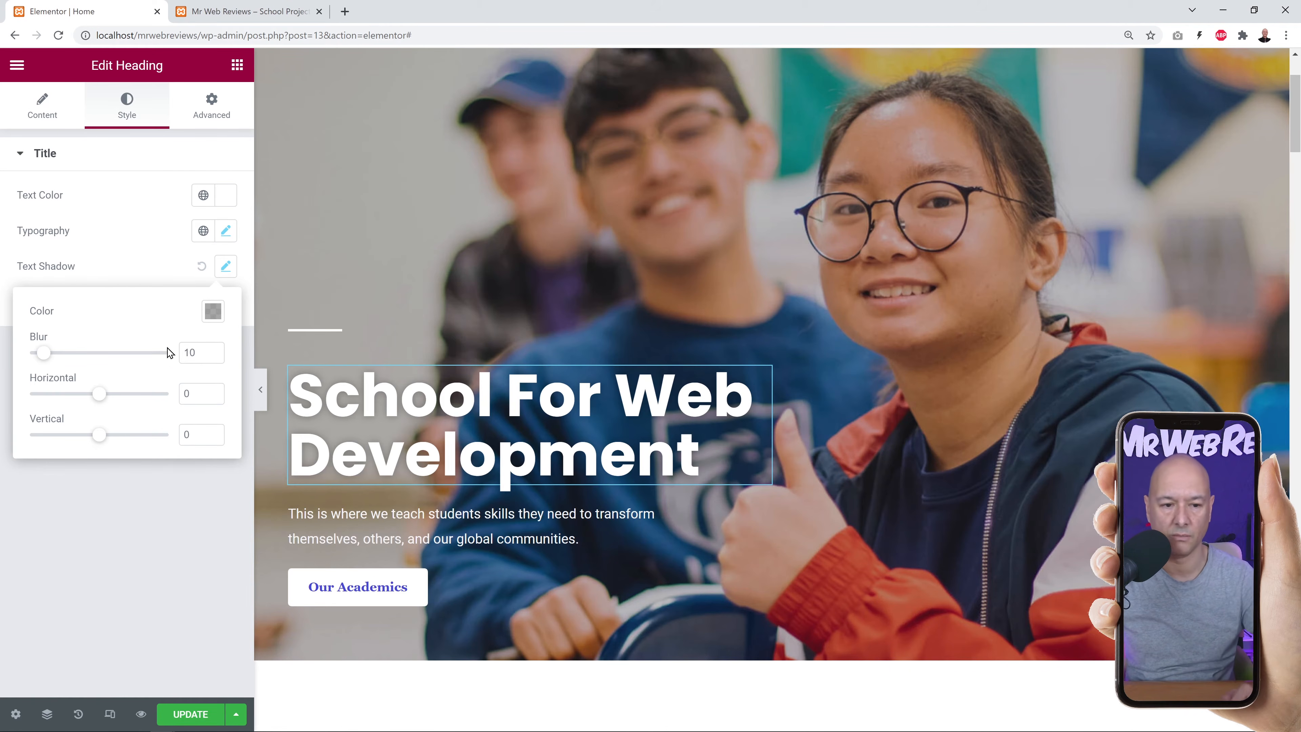
click(153, 272)
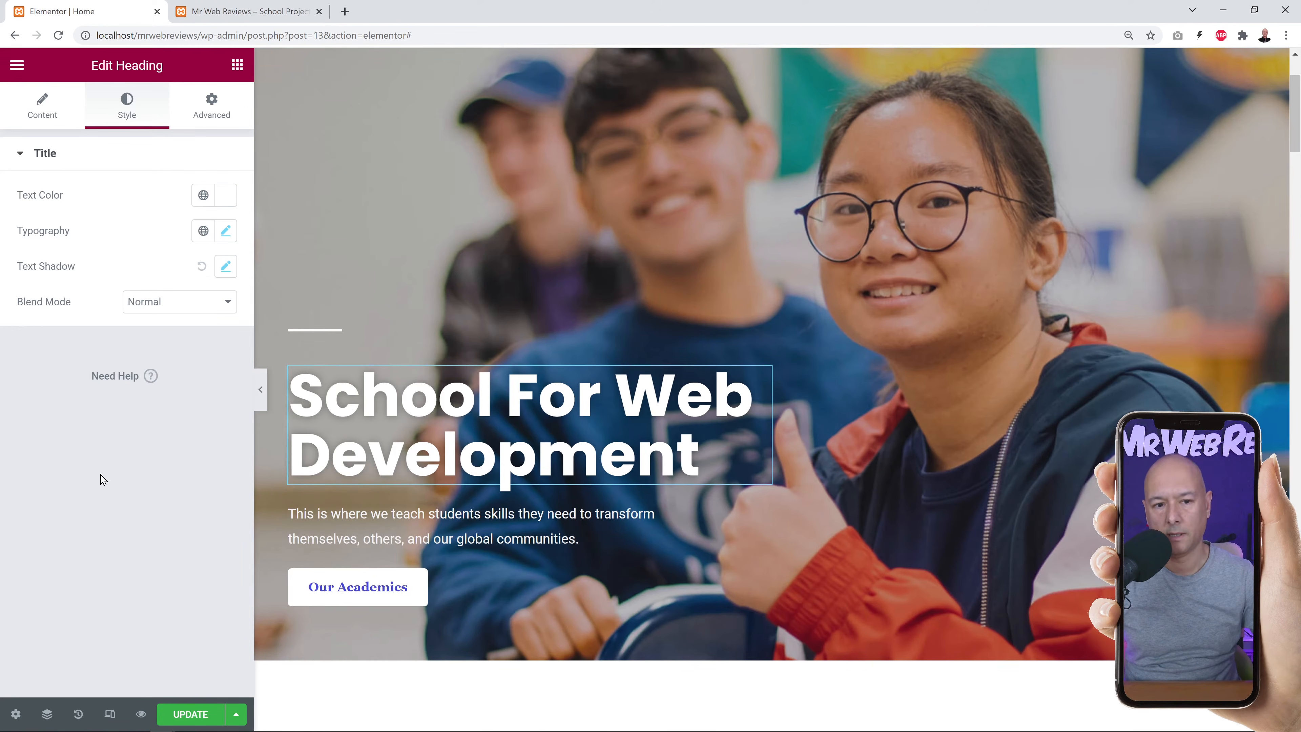
click(212, 109)
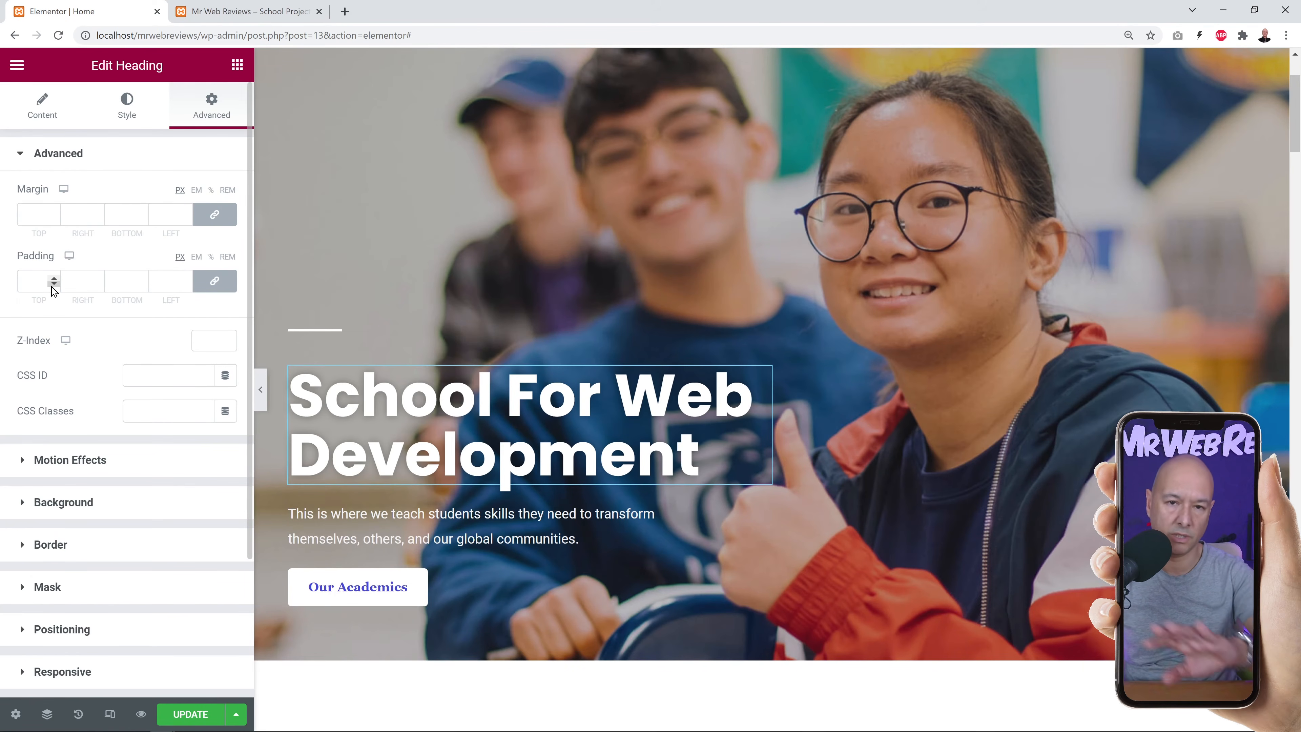
Give the heading a classic dark grey #2D2D2D background.
scroll(154, 425, down, 3)
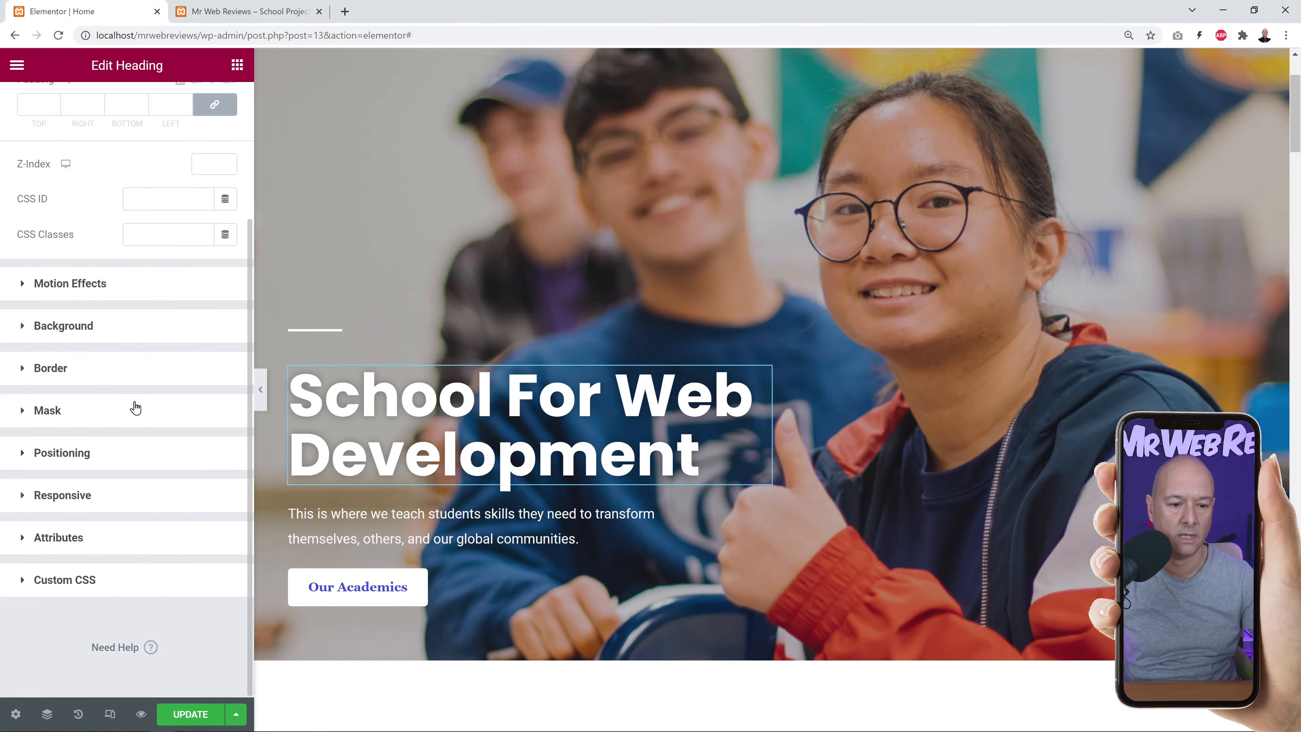
click(93, 327)
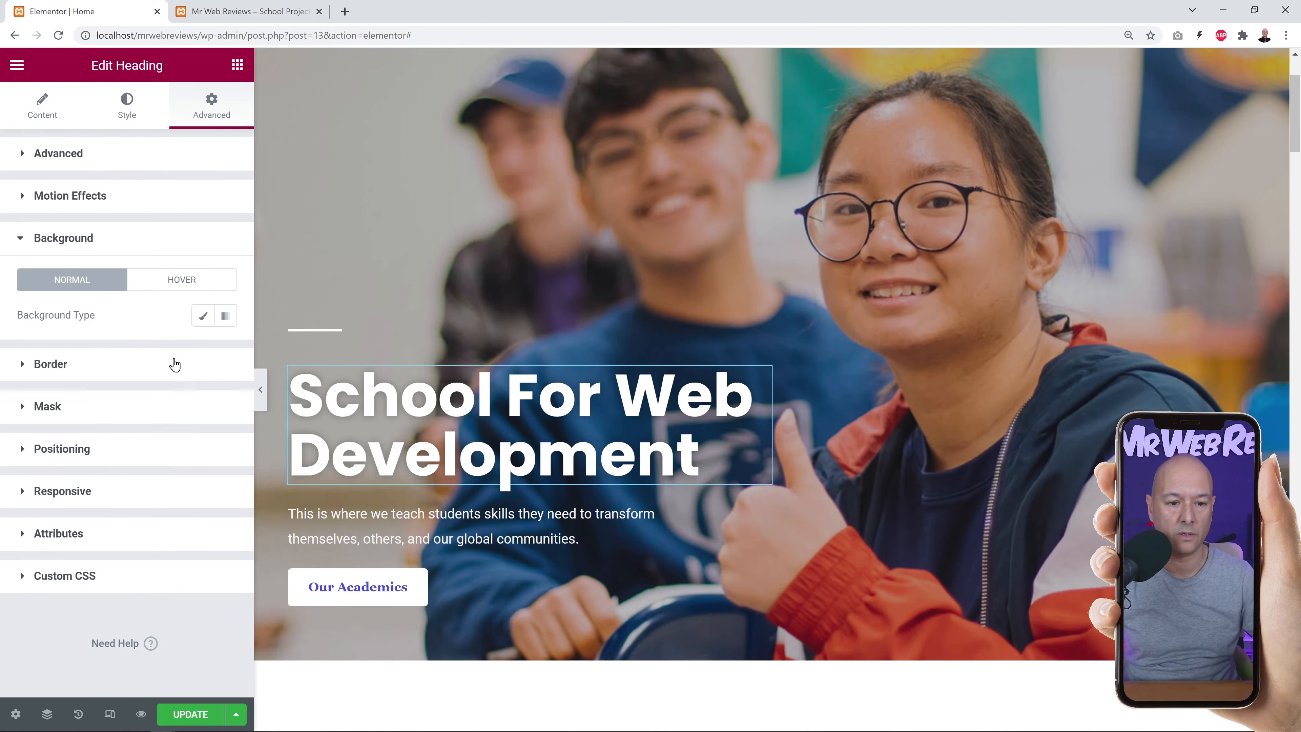
click(202, 317)
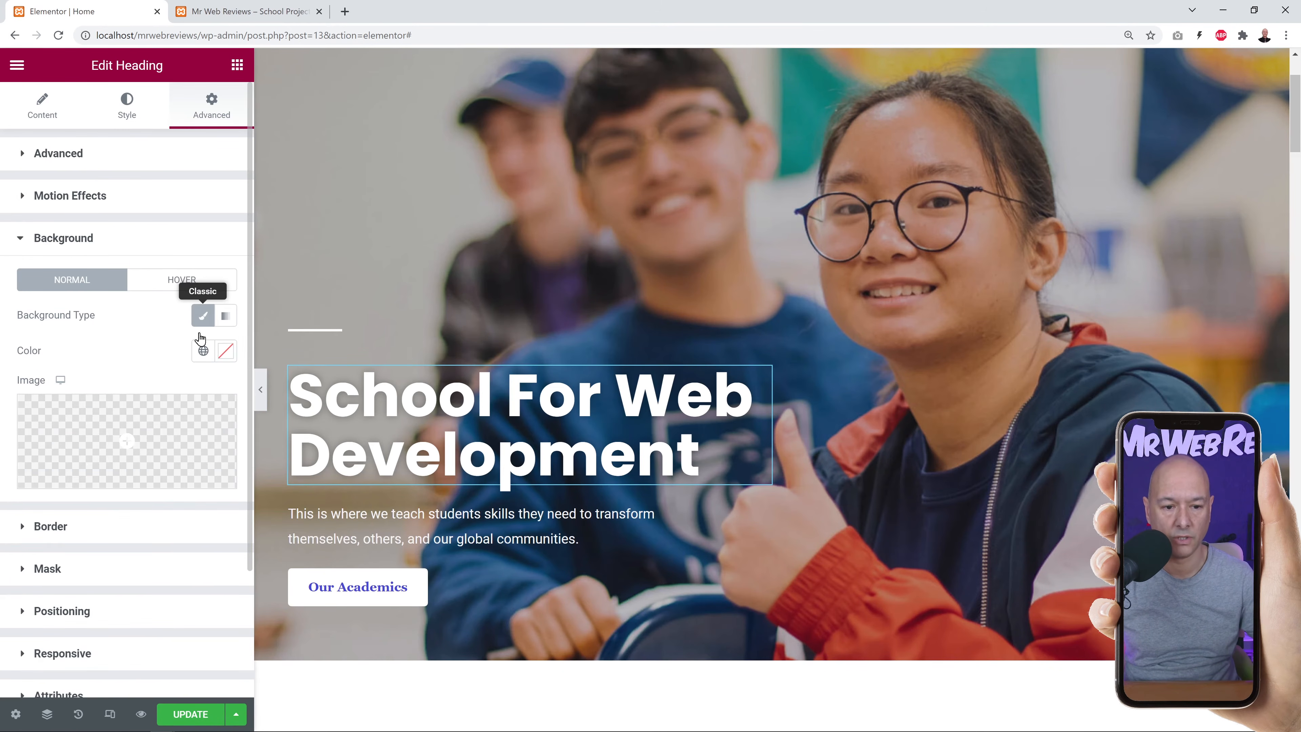
click(225, 350)
drag(80, 451, 2, 536)
click(114, 345)
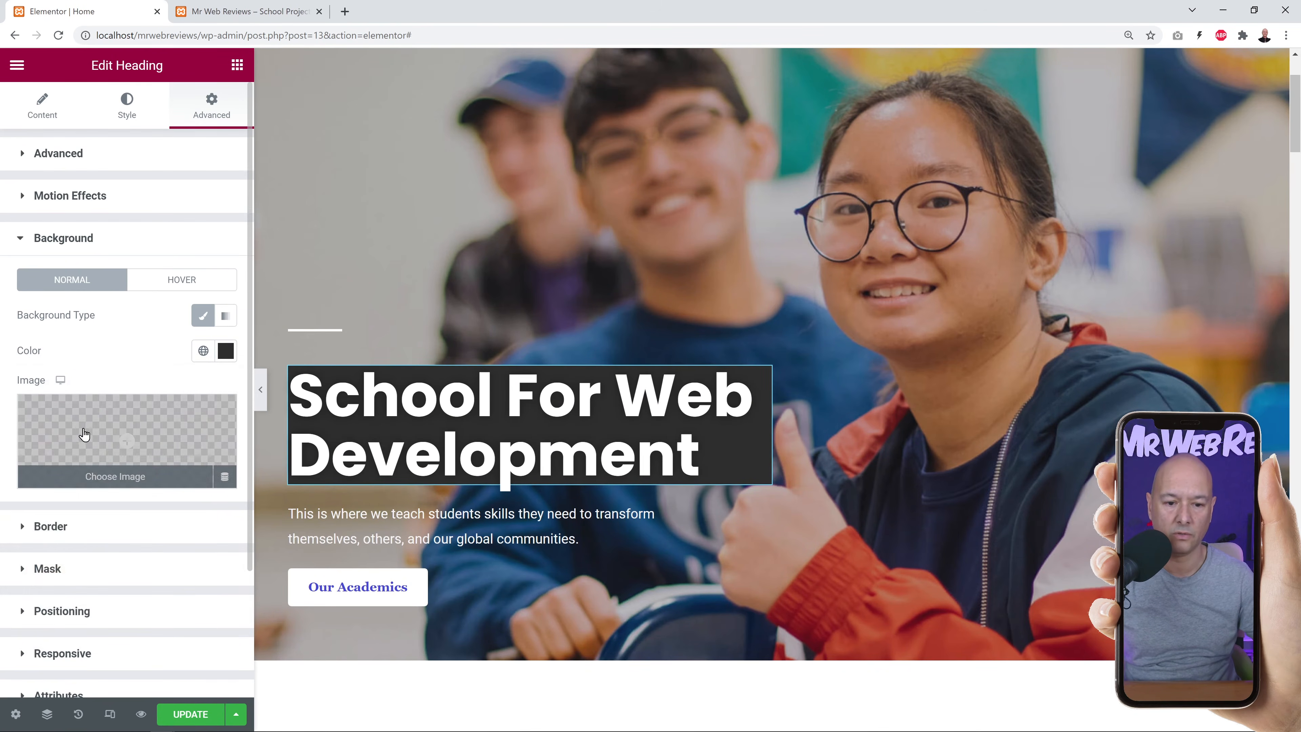
Set the heading's linked padding to 40 px on every side.
click(57, 153)
click(33, 281)
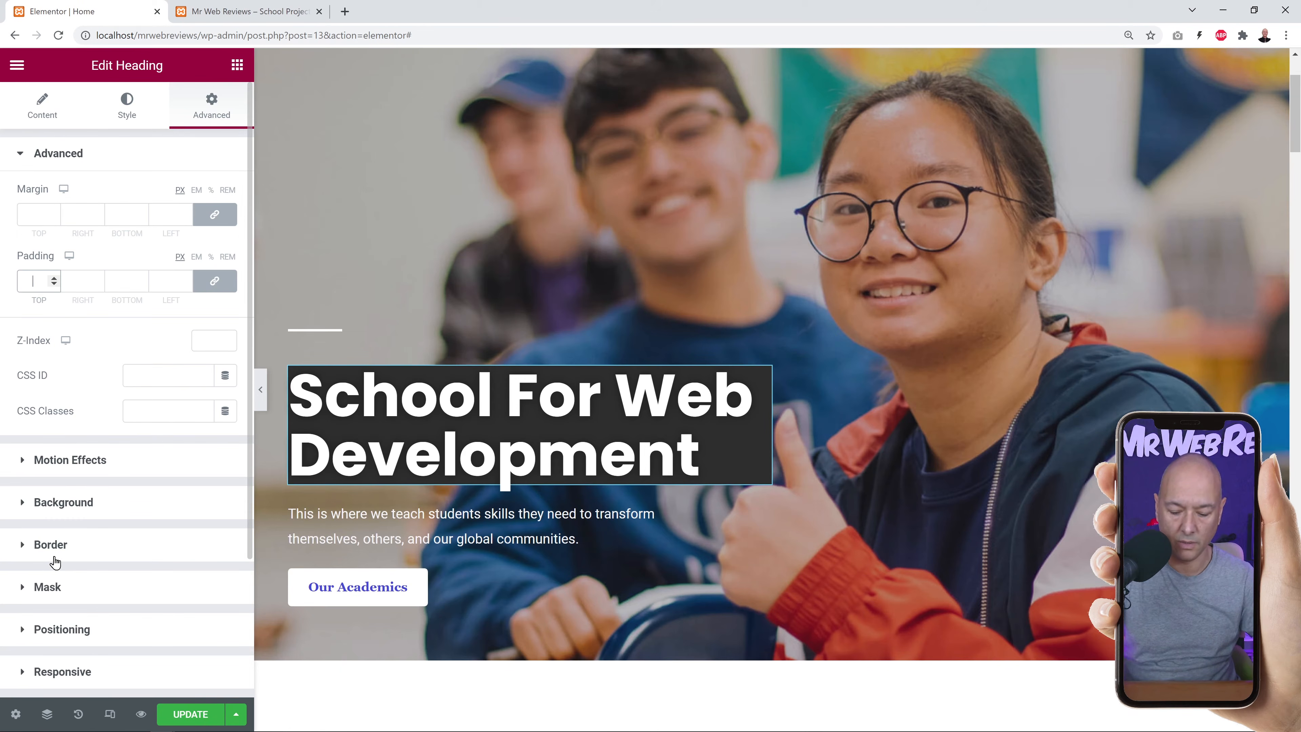
text(40)
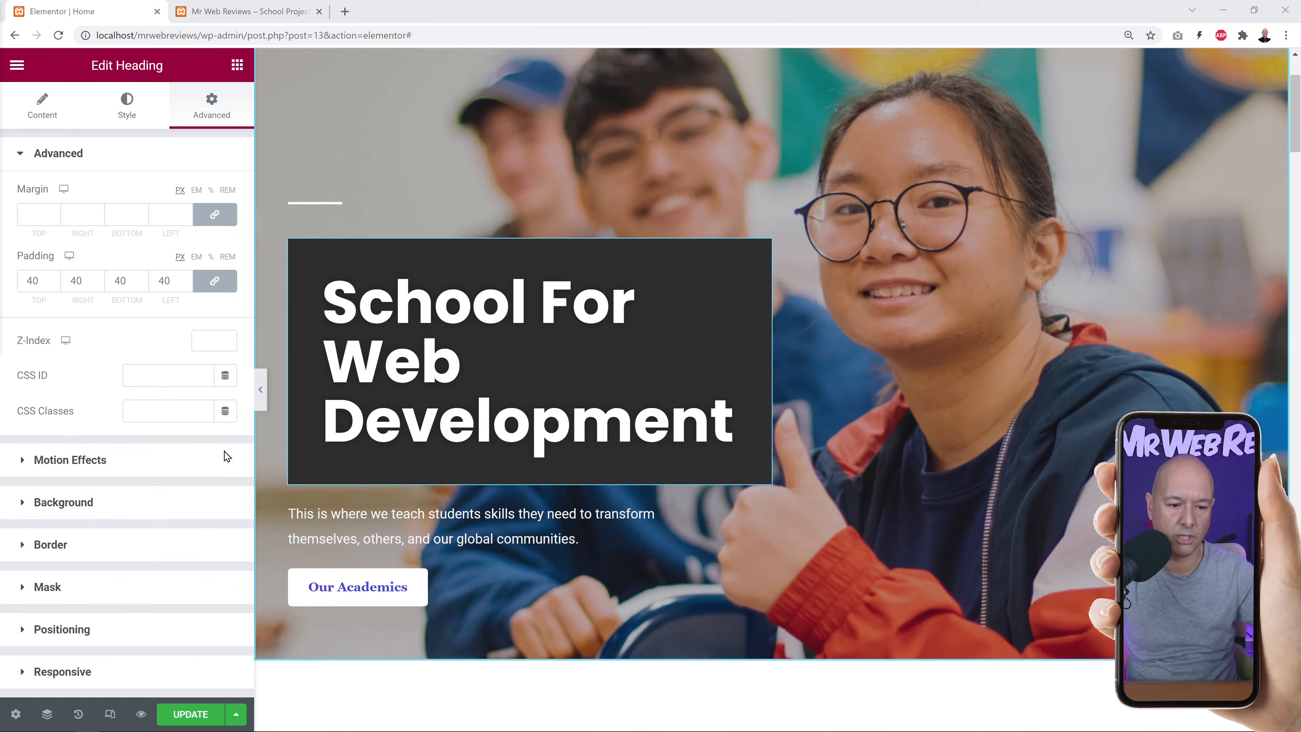
Lower the heading background colour's alpha to about 40% for a semi-transparent box.
click(94, 505)
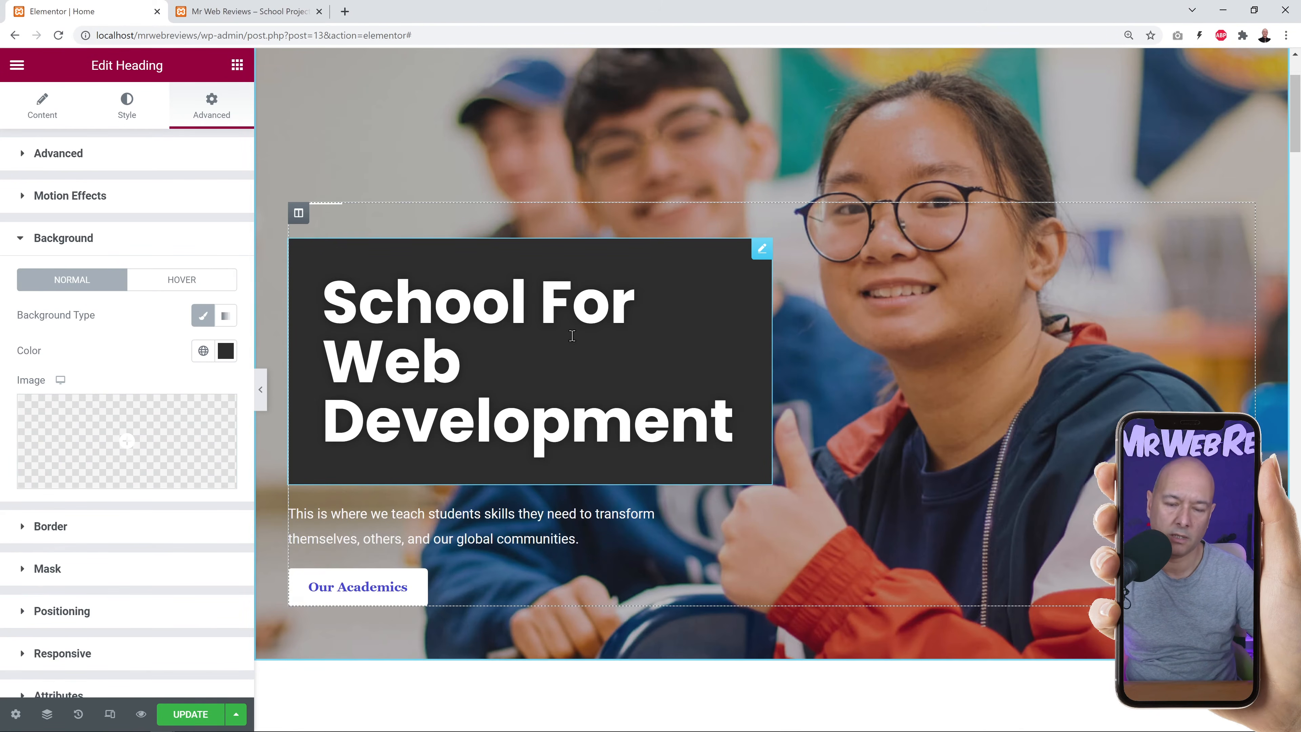
click(226, 351)
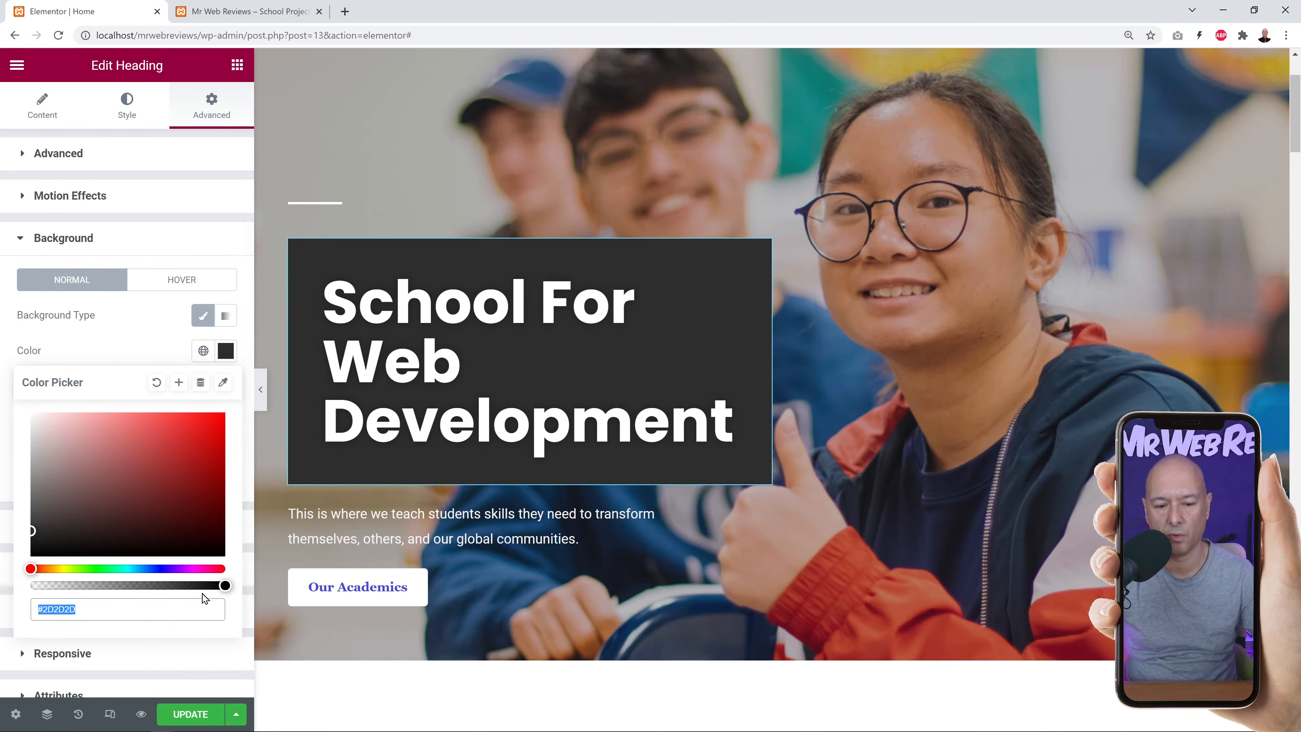
drag(225, 585, 129, 585)
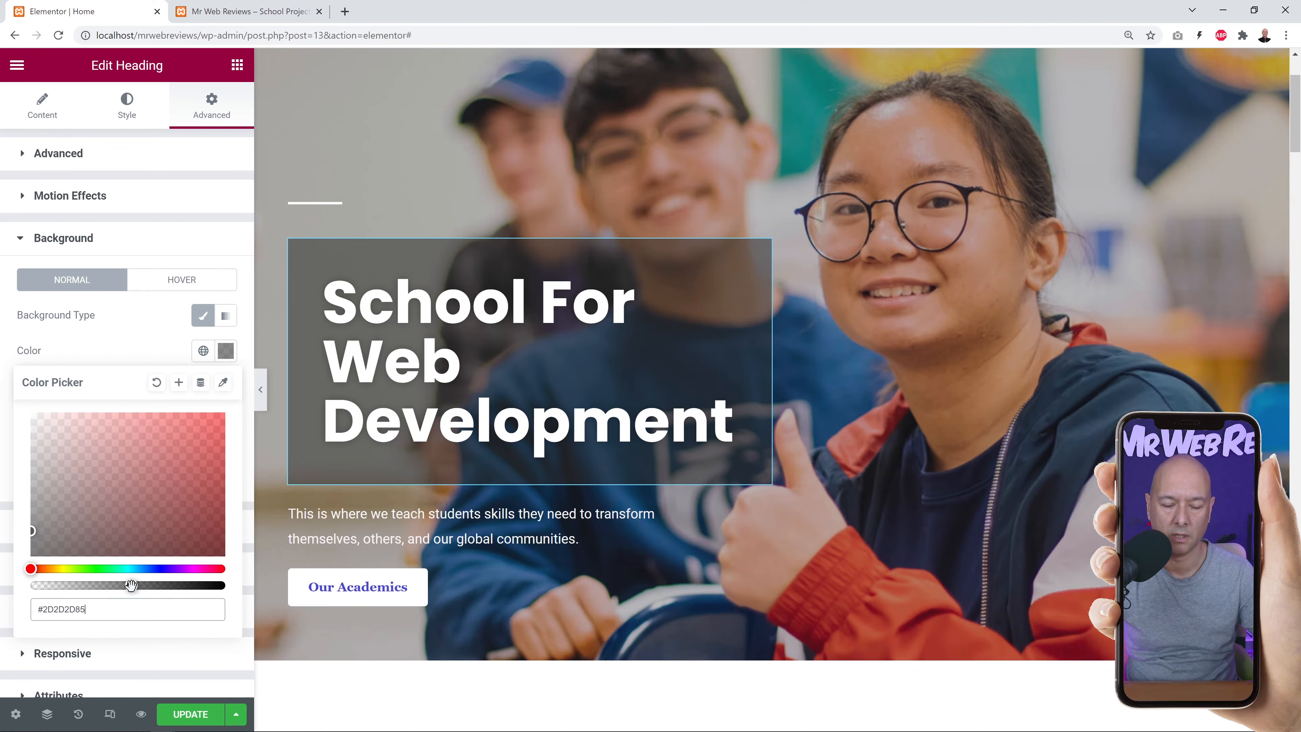
click(344, 416)
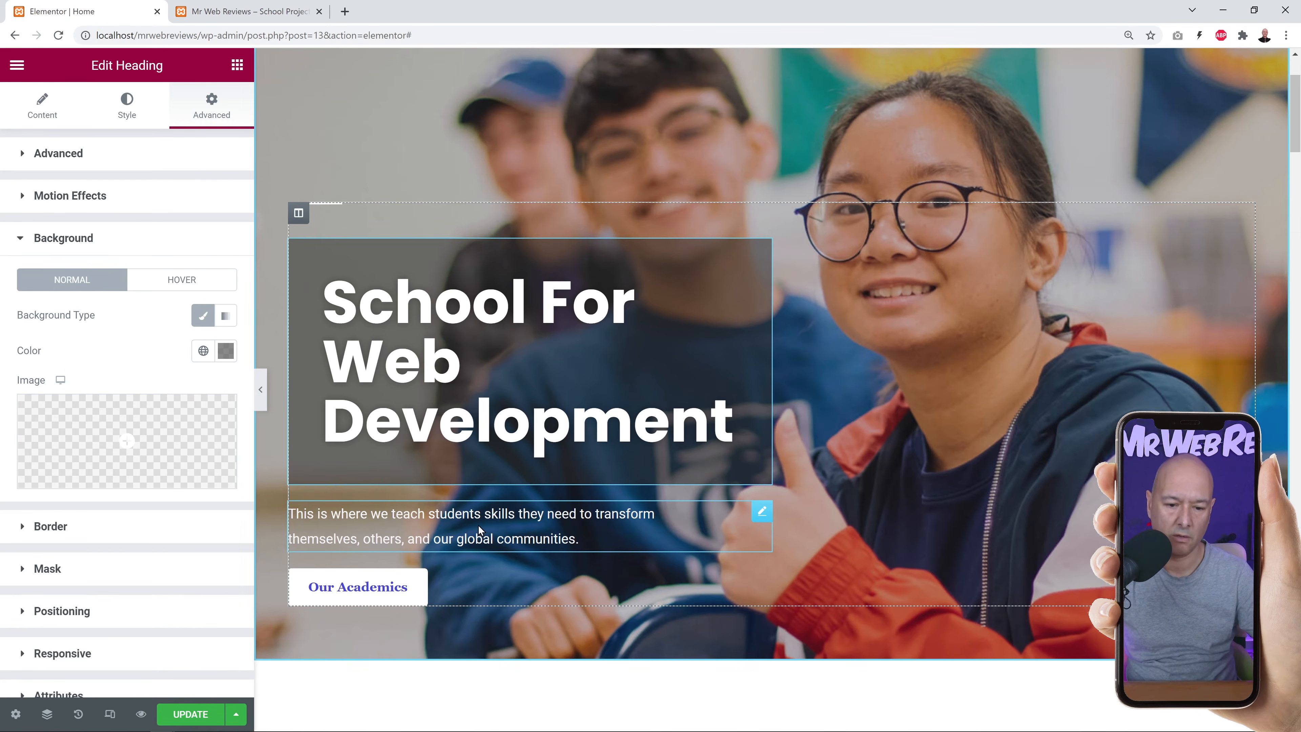
Replace the intro paragraph with the 'Learn how to build websites with Mr Web Reviews' copy, fixing 'websites'.
click(761, 511)
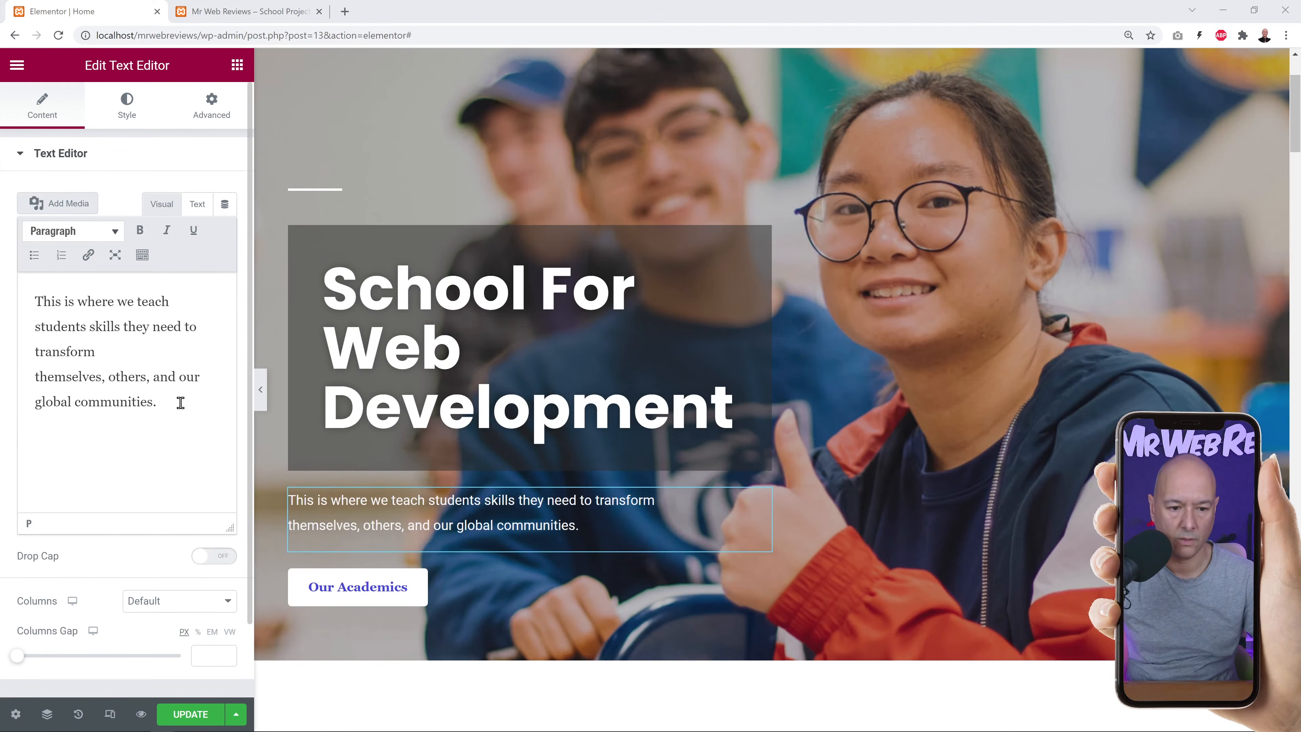
drag(179, 403, 18, 287)
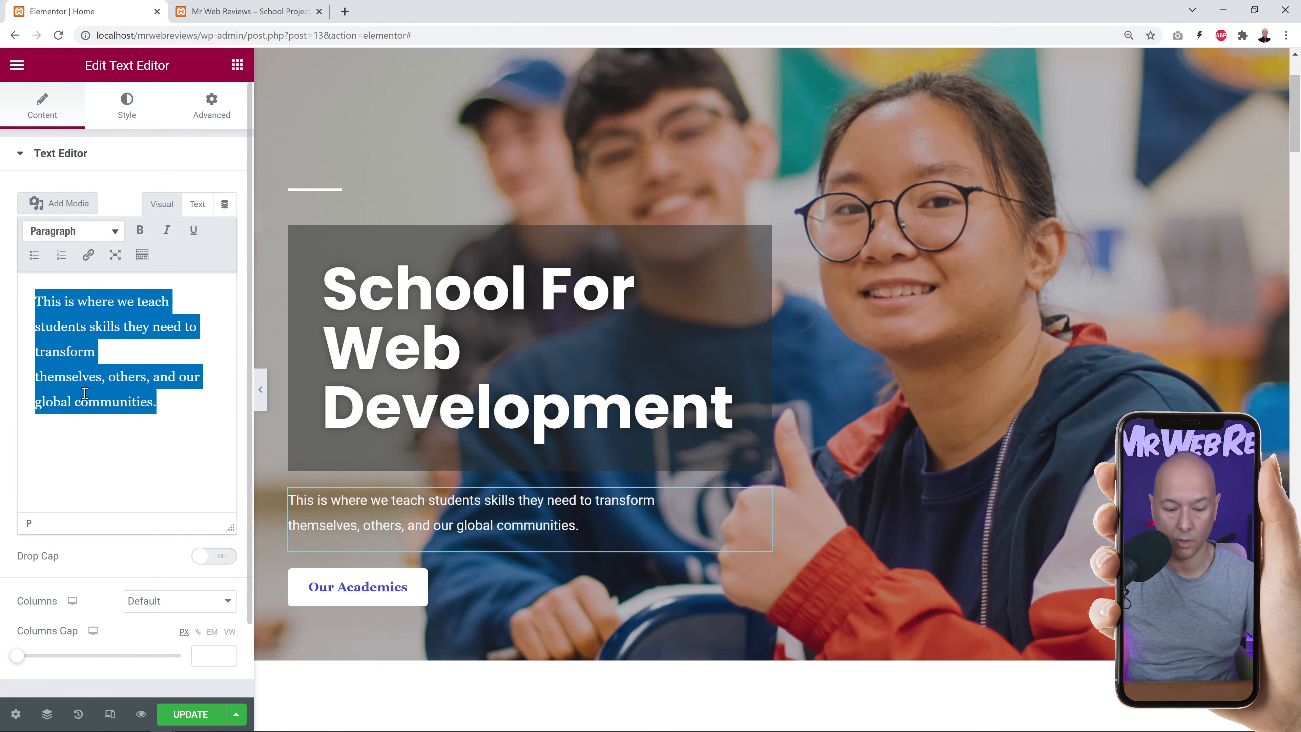
text(Learn how to build website with Mr Web Reviews. All you have to do is subscribe to his channel for weekly tips.)
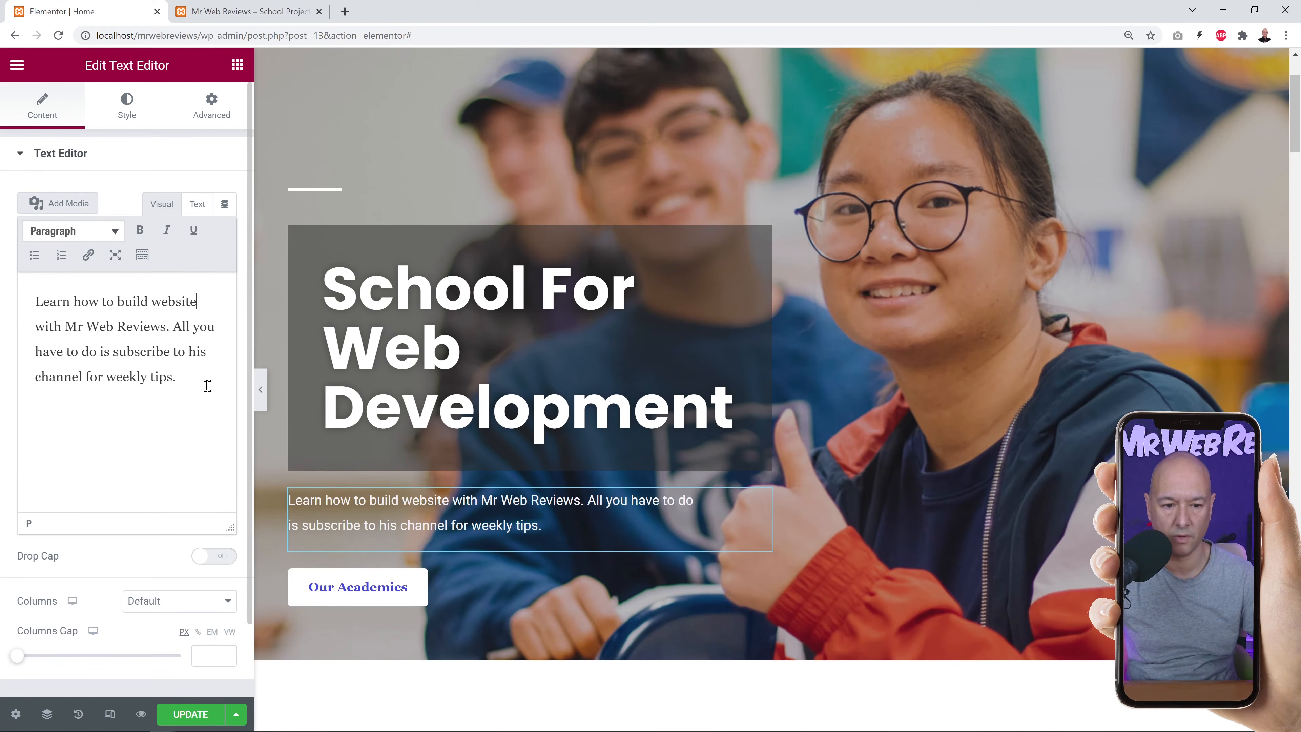
text(s)
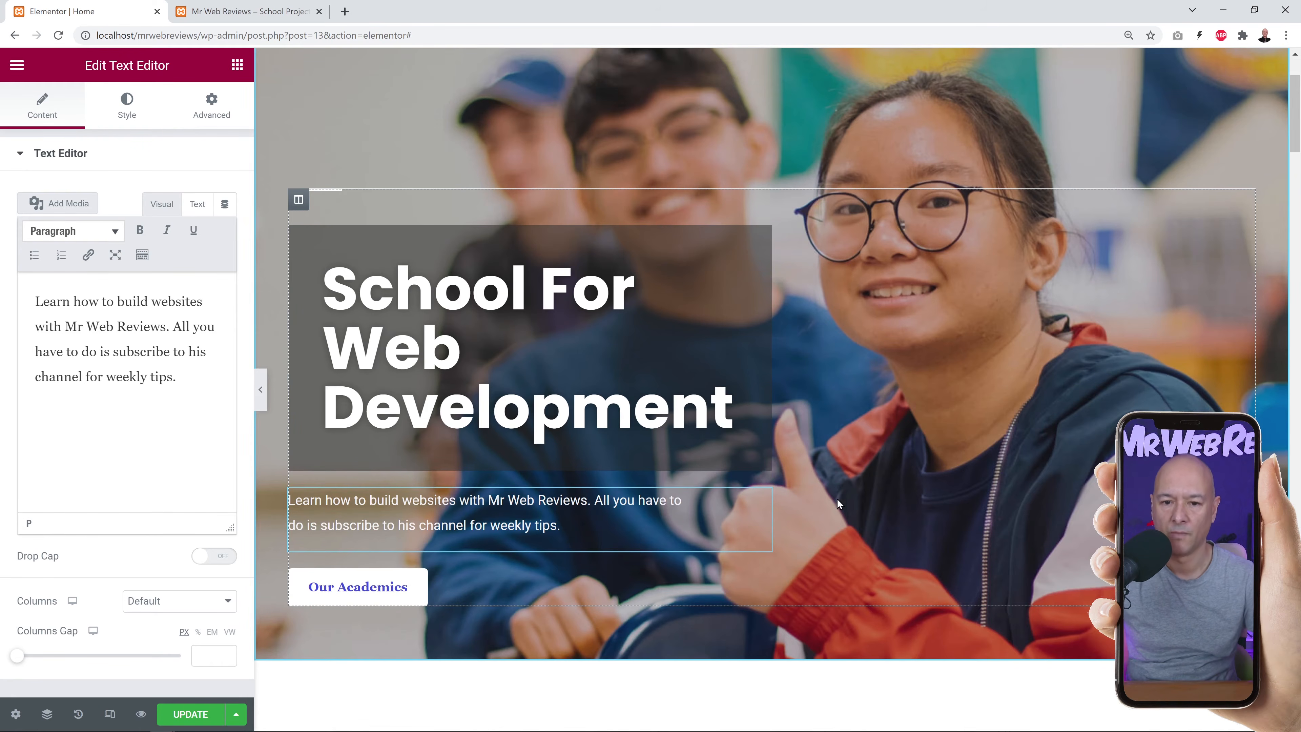
scroll(850, 498, up, 3)
scroll(865, 499, down, 2)
scroll(514, 295, up, 2)
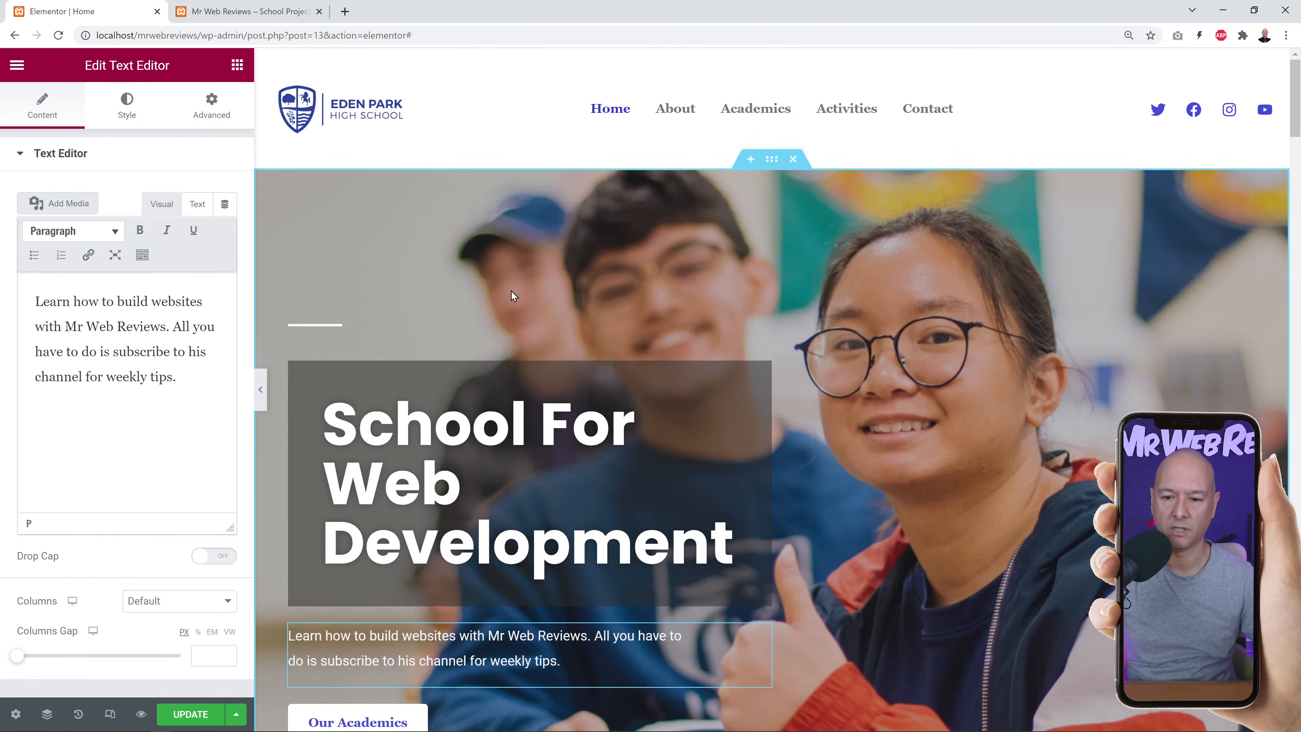
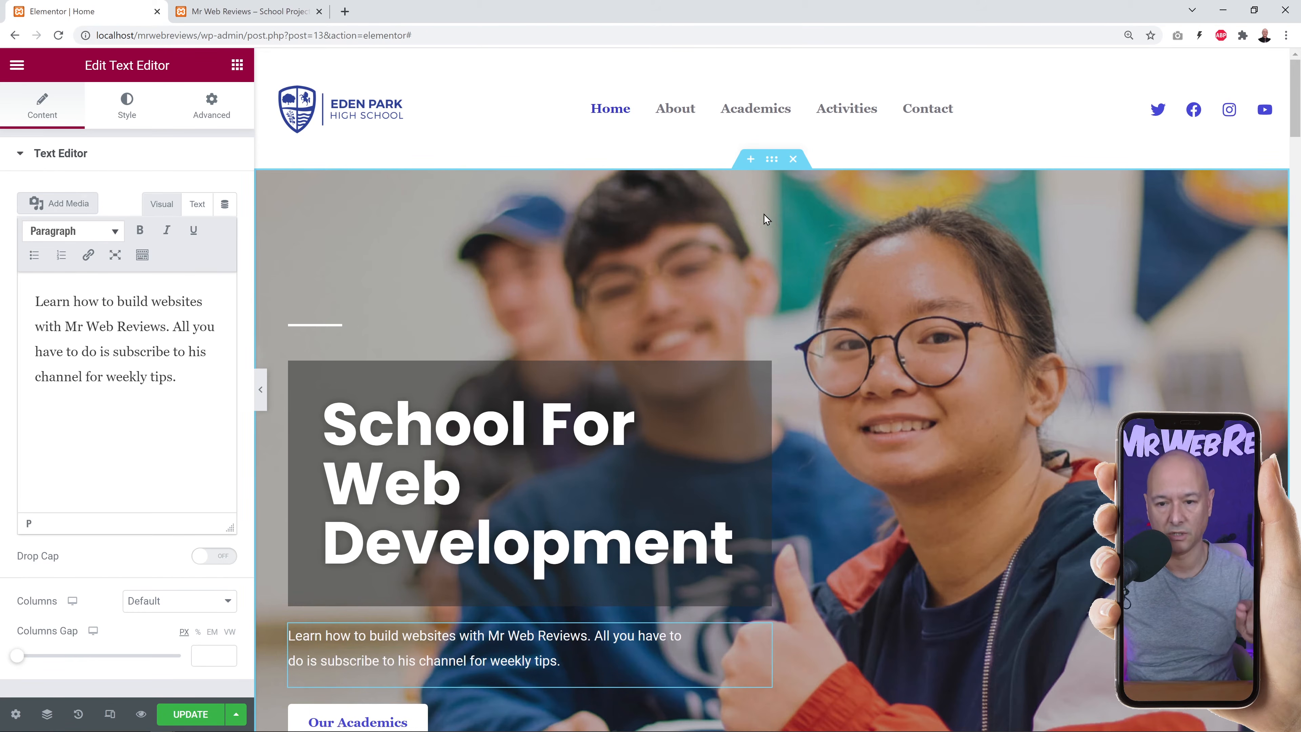
Select the 'School For Web Development' hero section to edit its own settings.
click(772, 160)
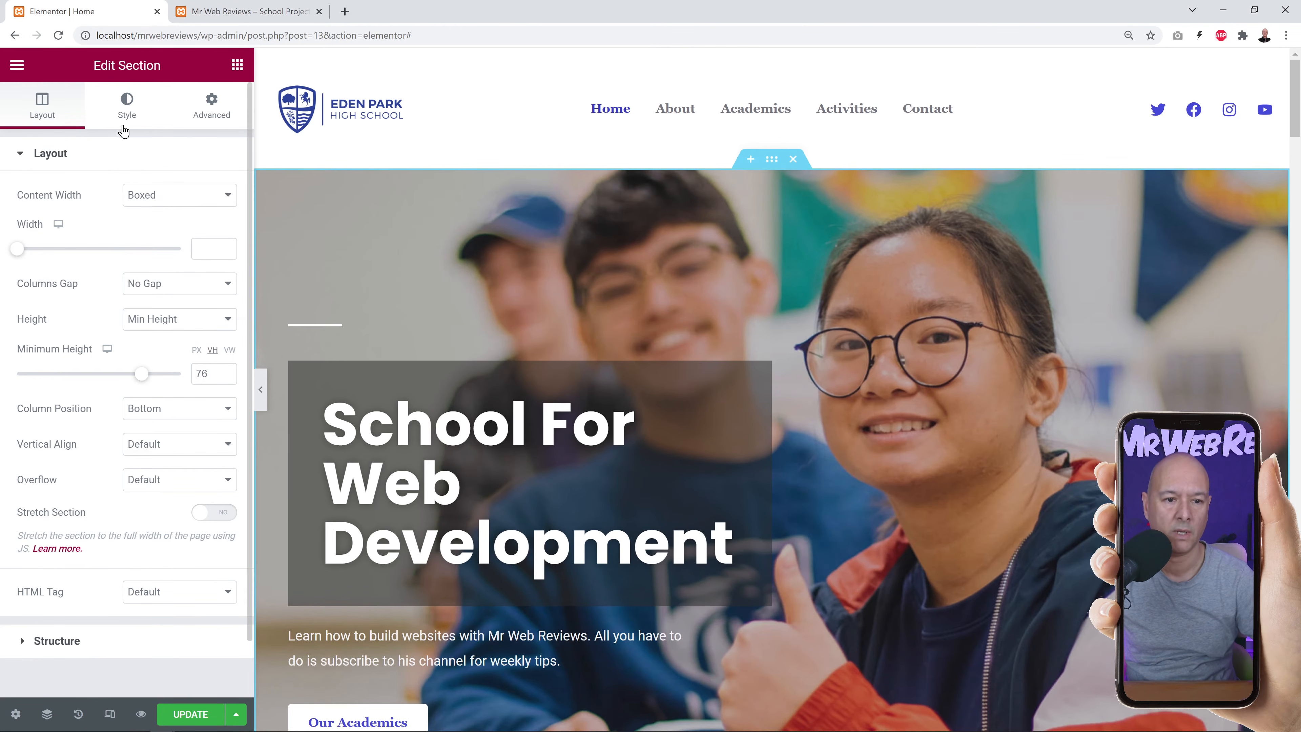
Delete the smiling-students background and upload the classroom JPG as the hero's background image.
click(129, 115)
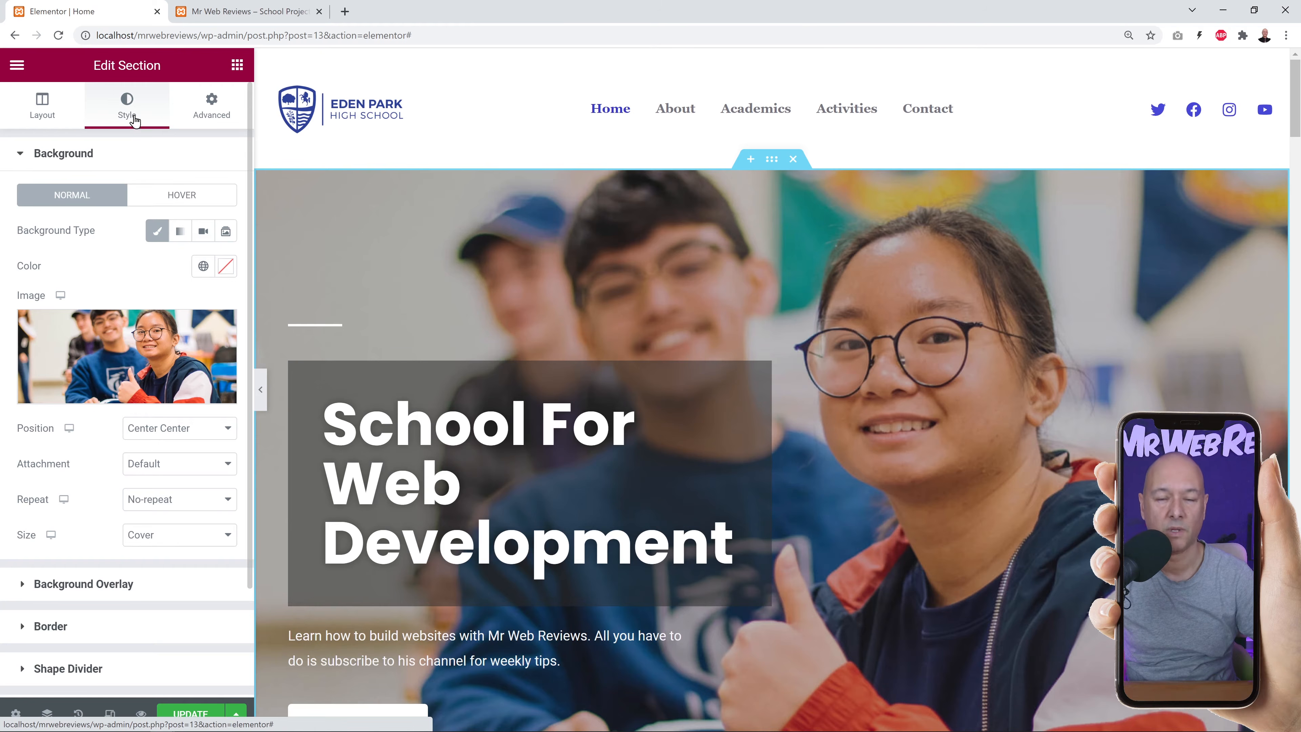
mouse_move(142, 370)
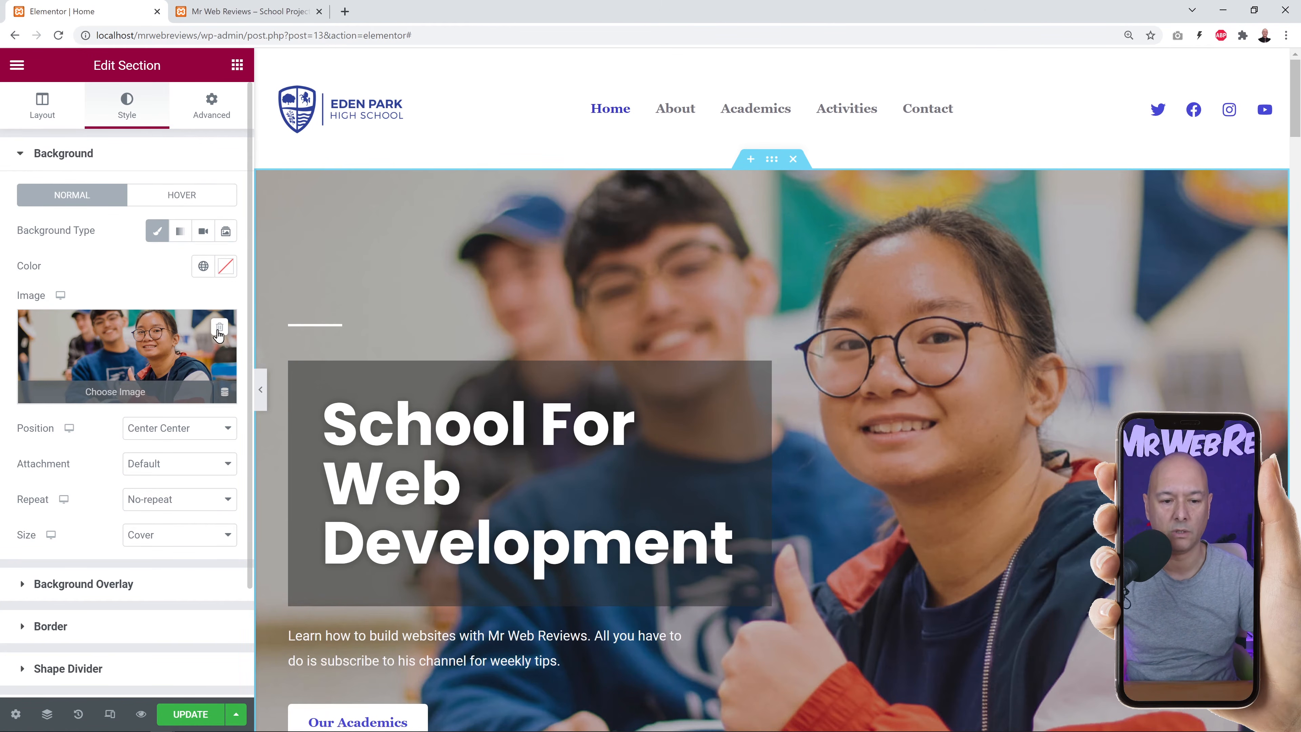
click(220, 326)
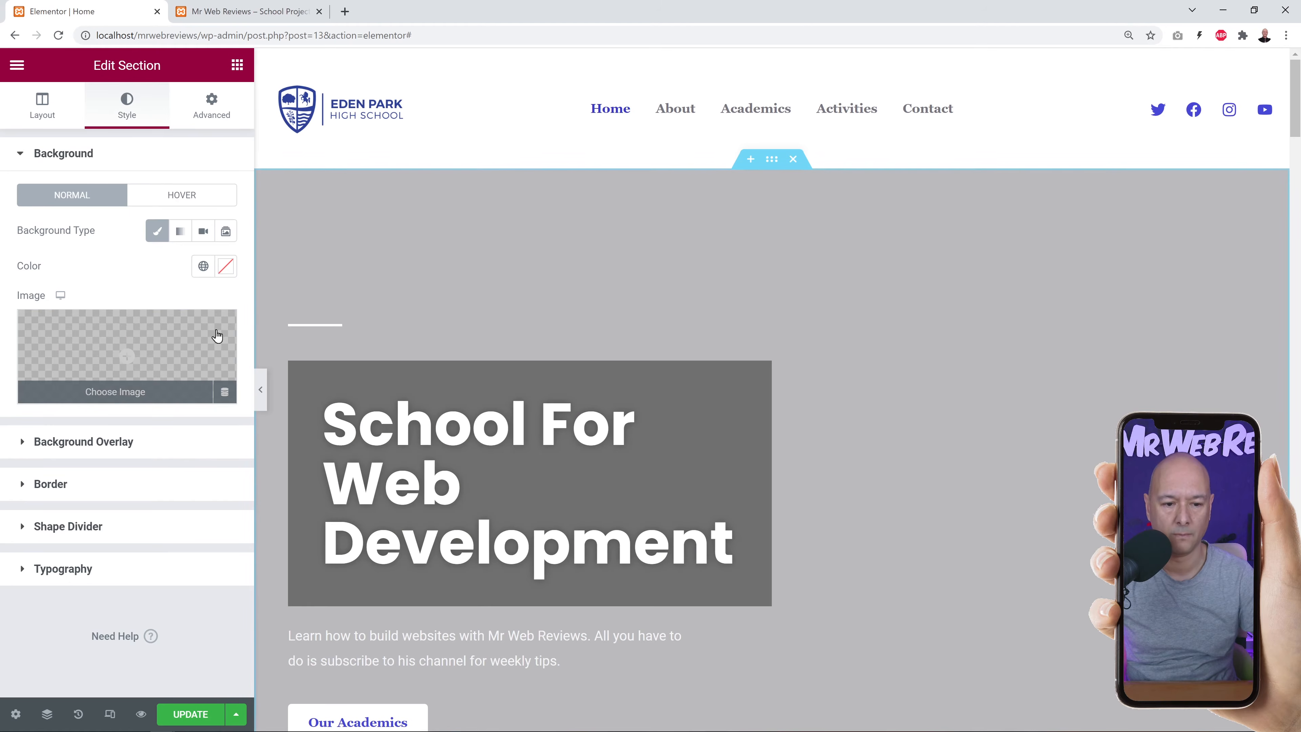
click(135, 353)
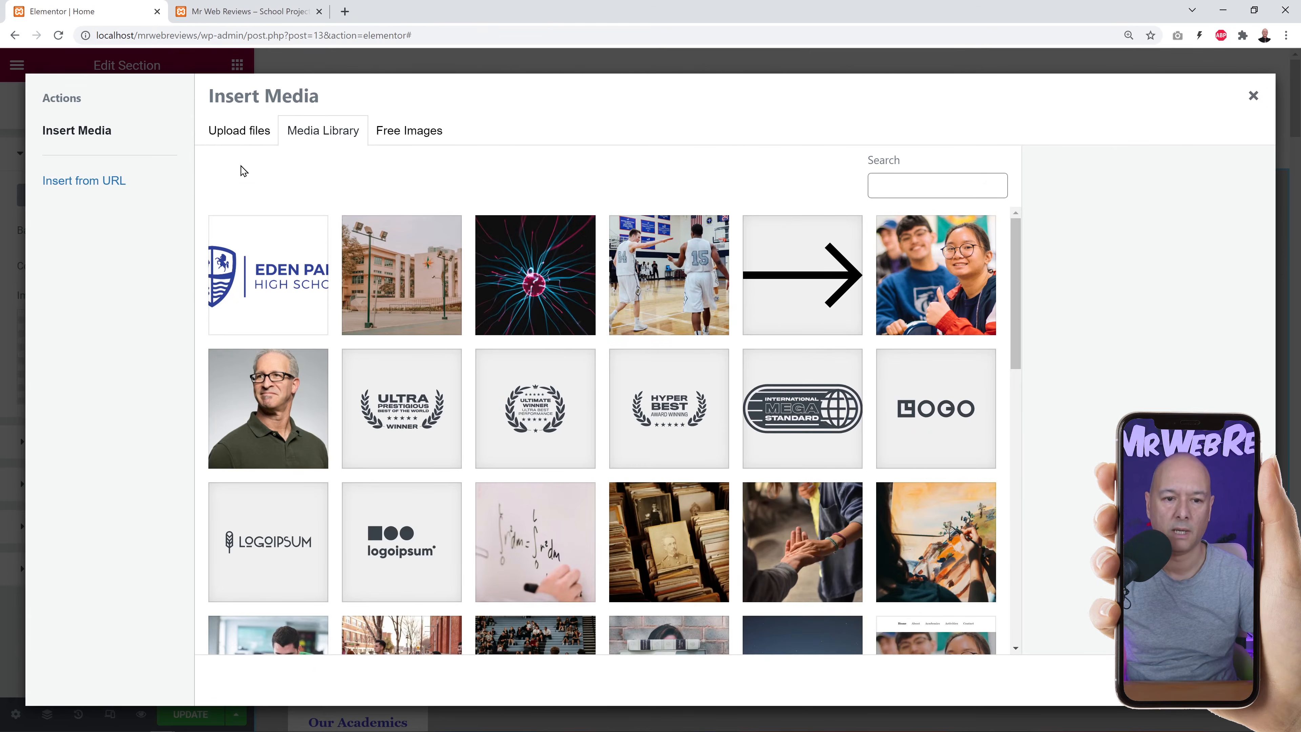
click(248, 139)
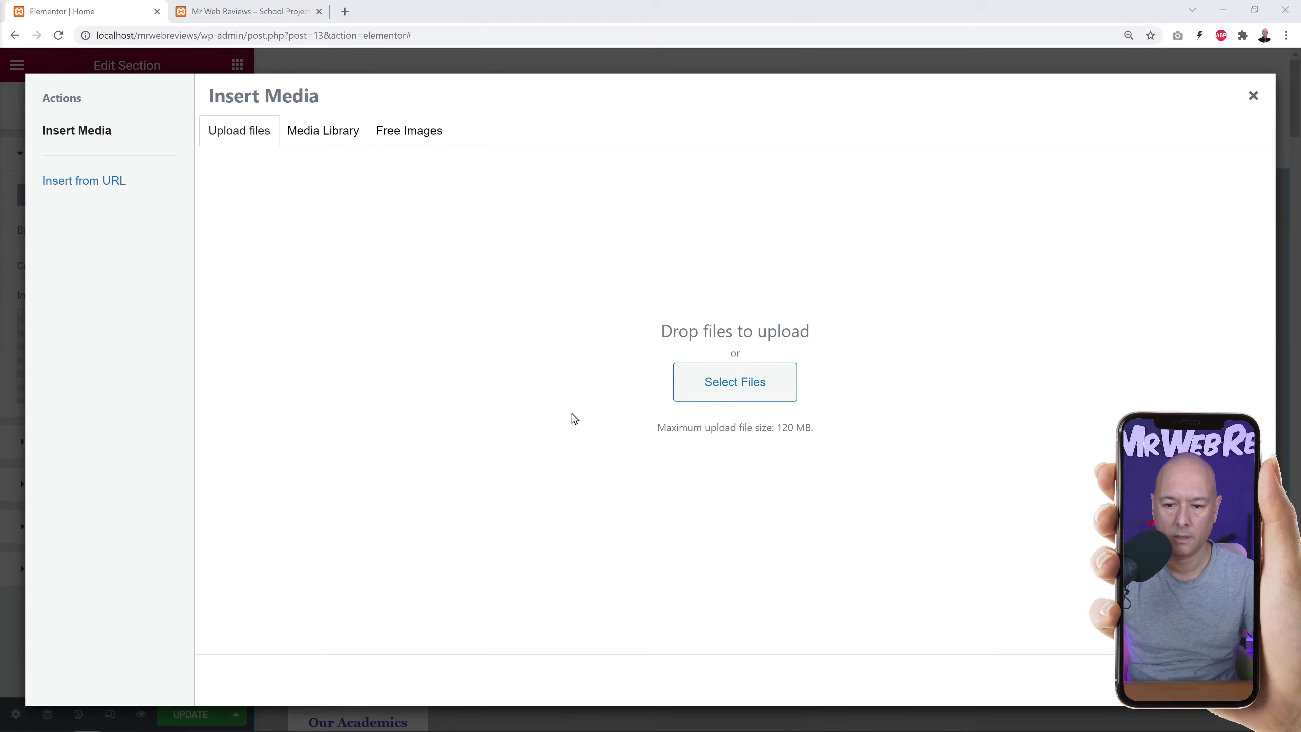
click(709, 382)
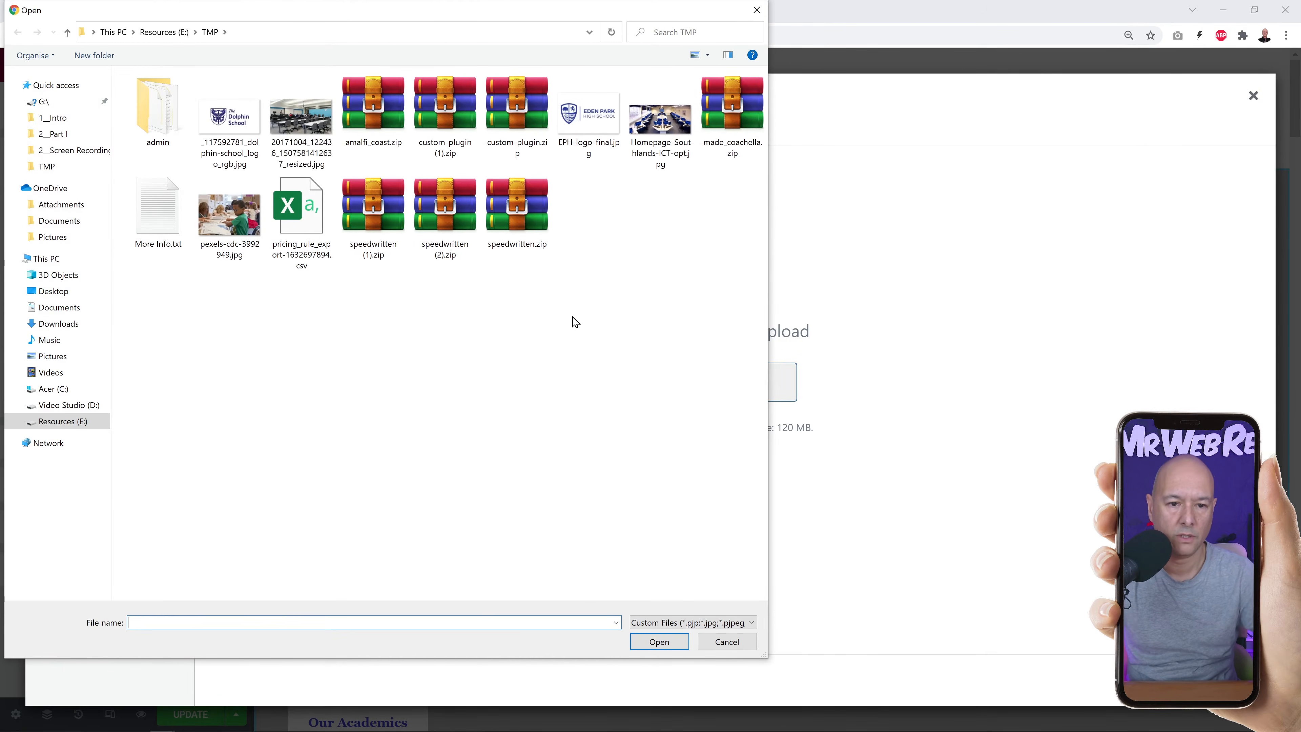
click(328, 138)
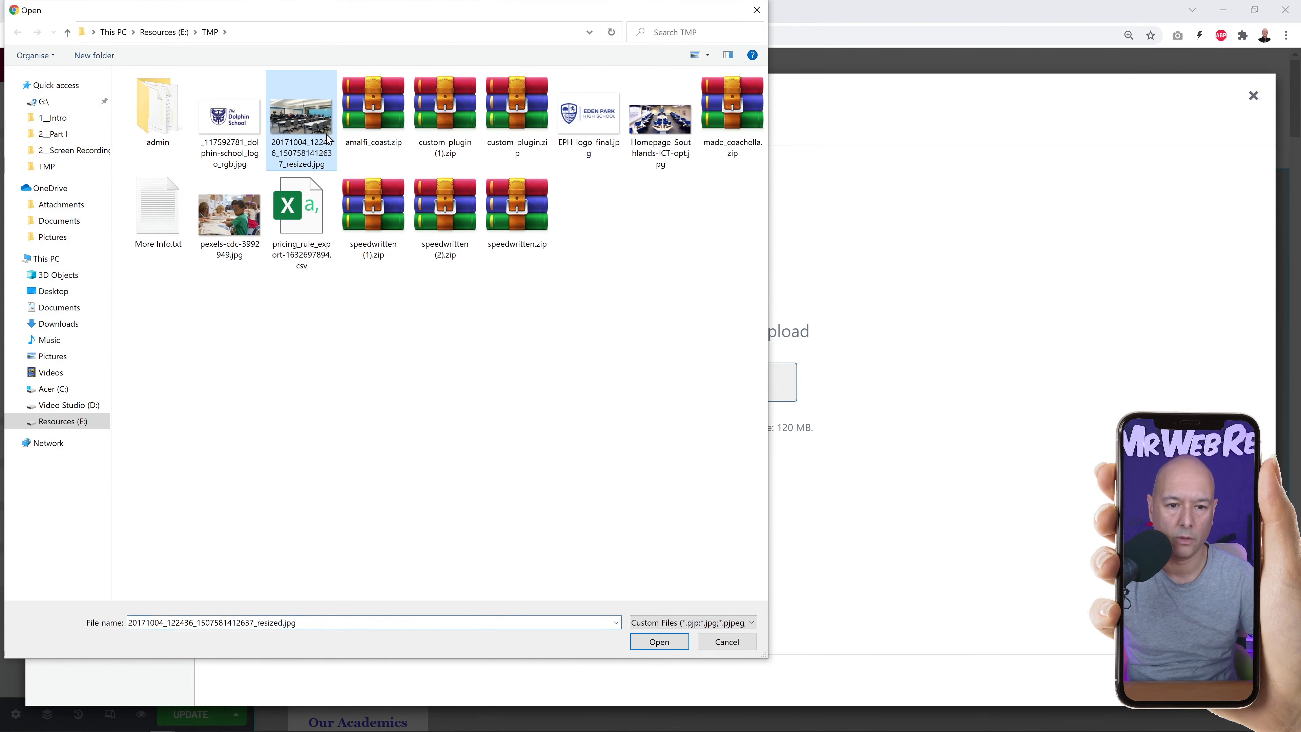
click(665, 643)
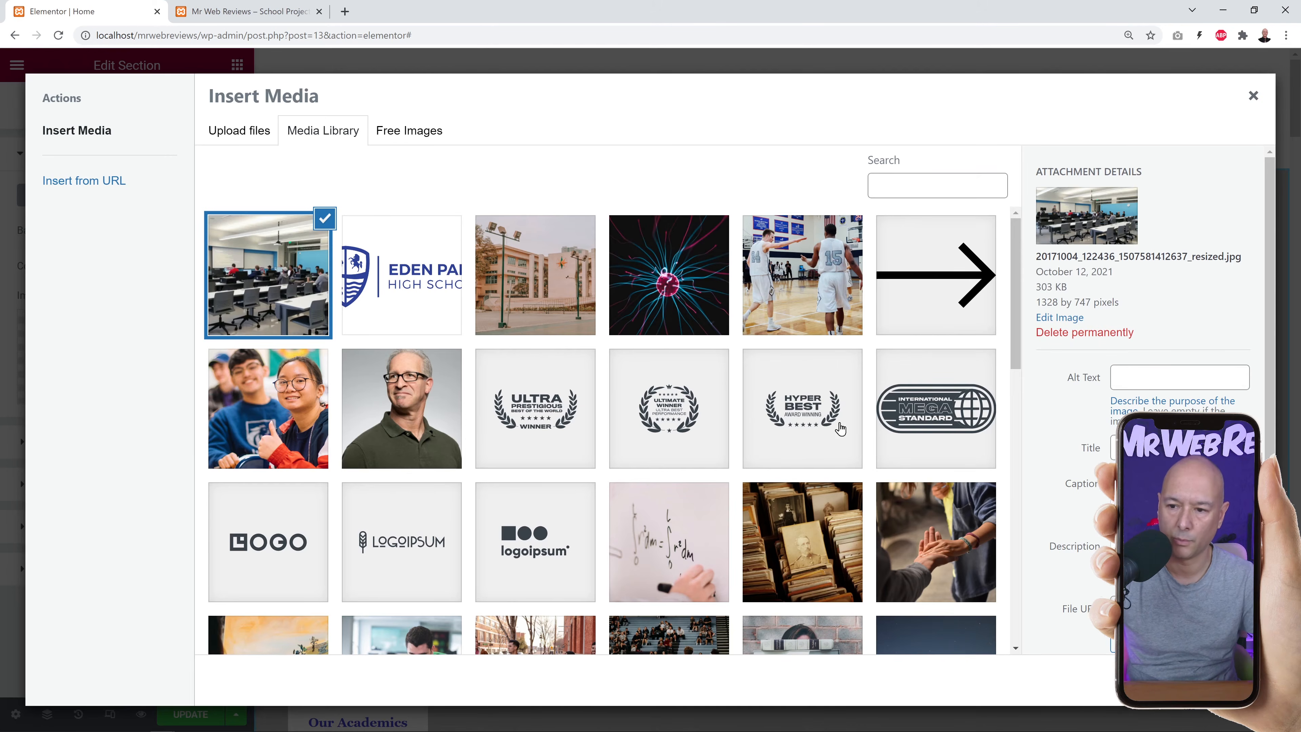
click(1218, 679)
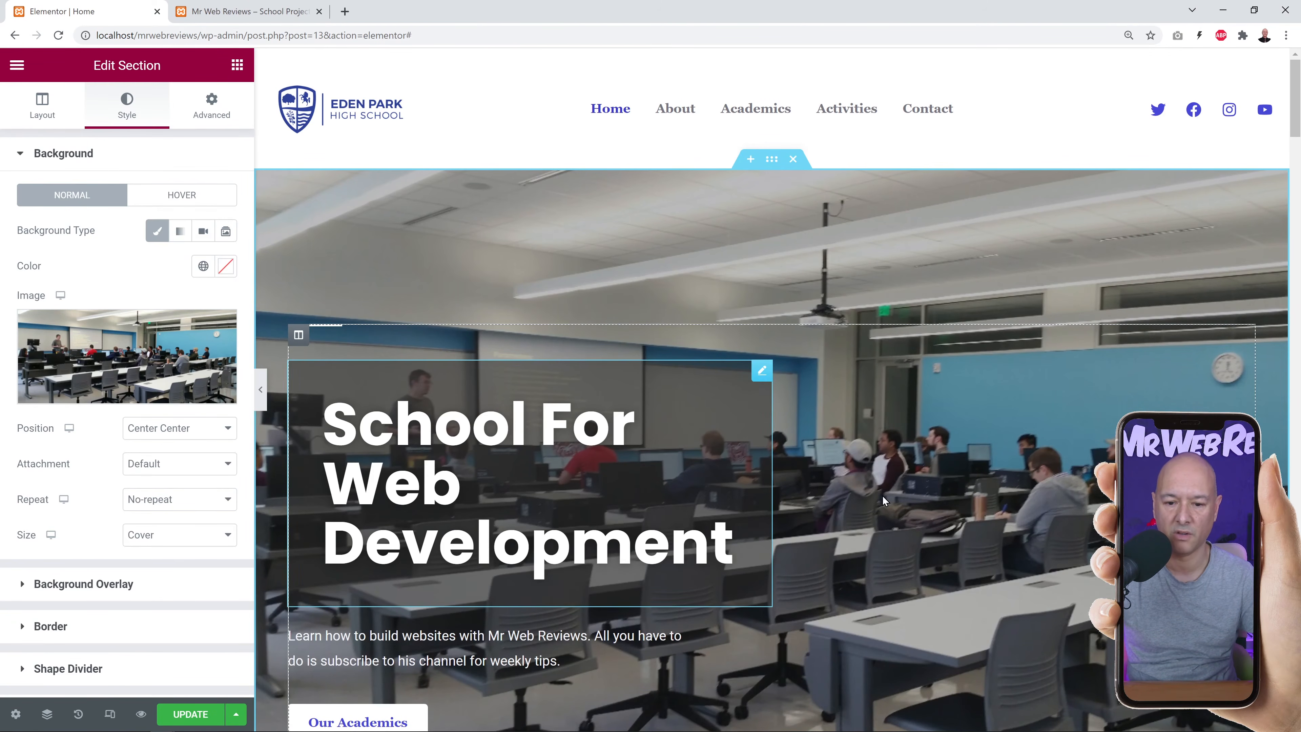
scroll(955, 493, down, 1)
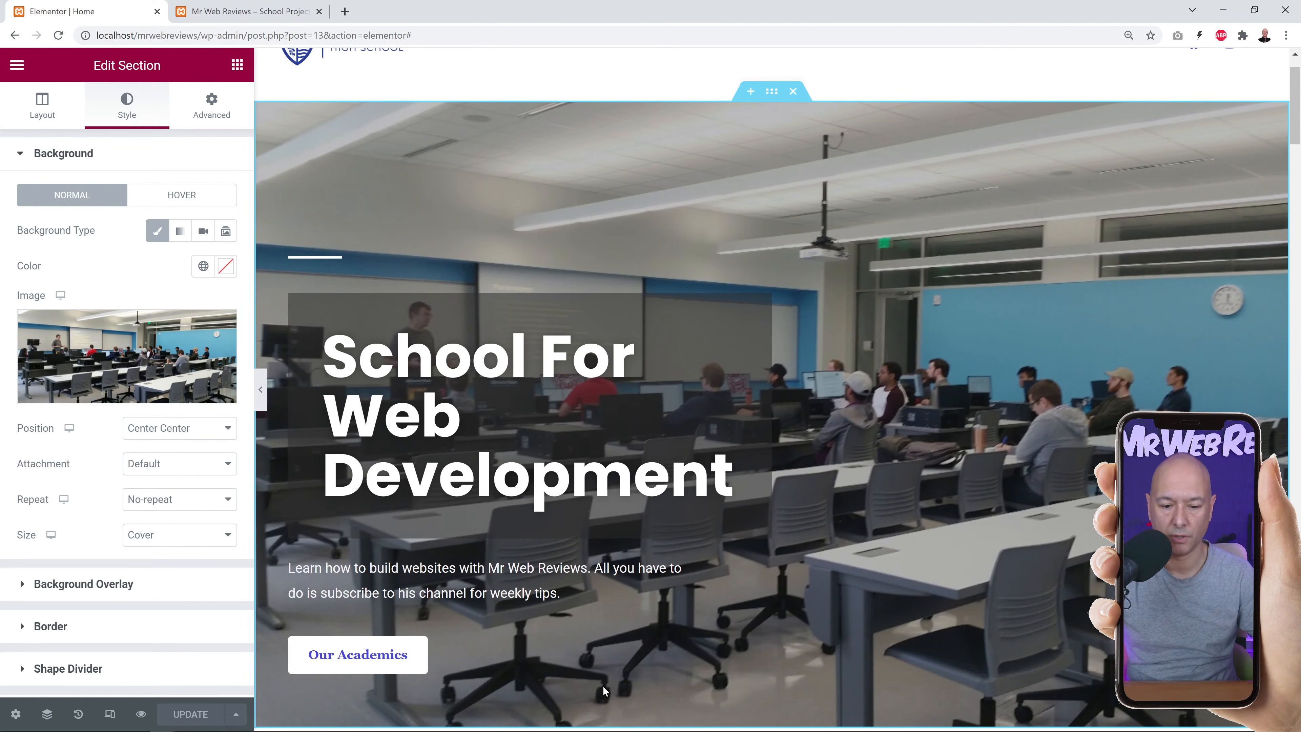
Change the hero button's label from 'Our Academics' to 'About Us'.
click(761, 648)
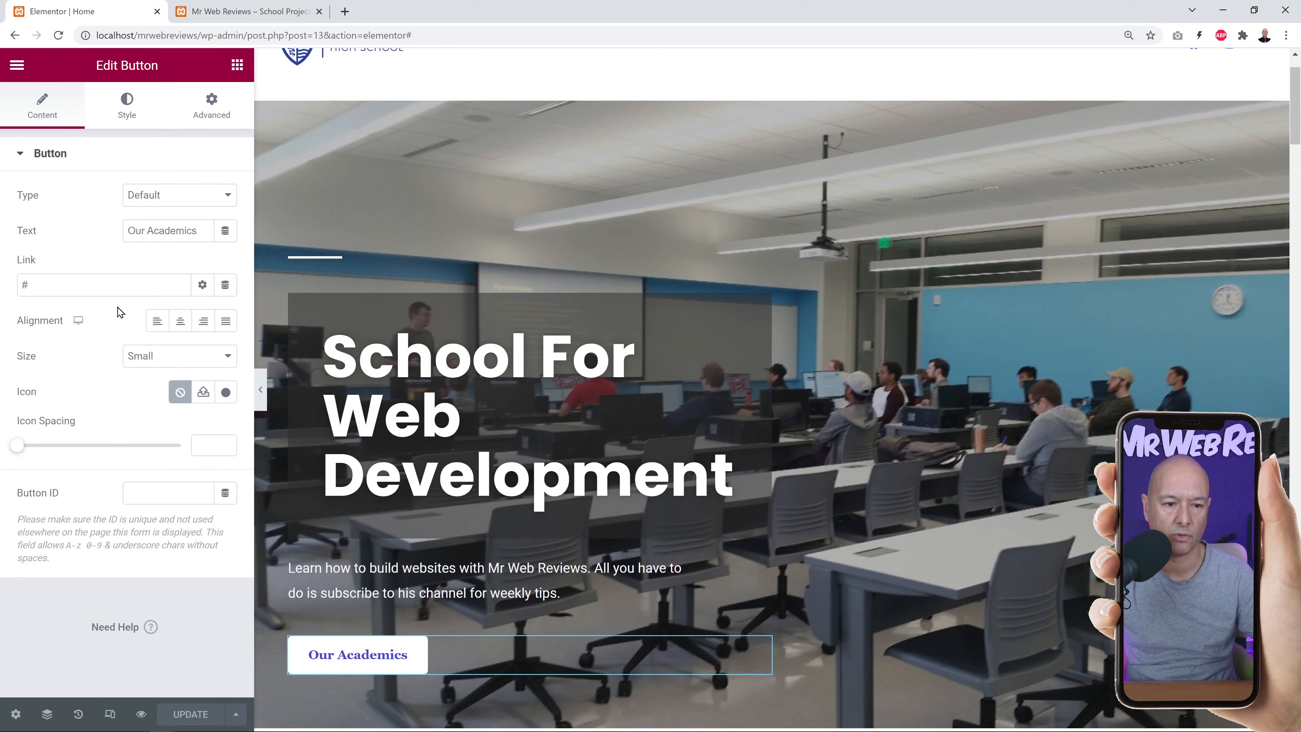
drag(203, 231, 91, 233)
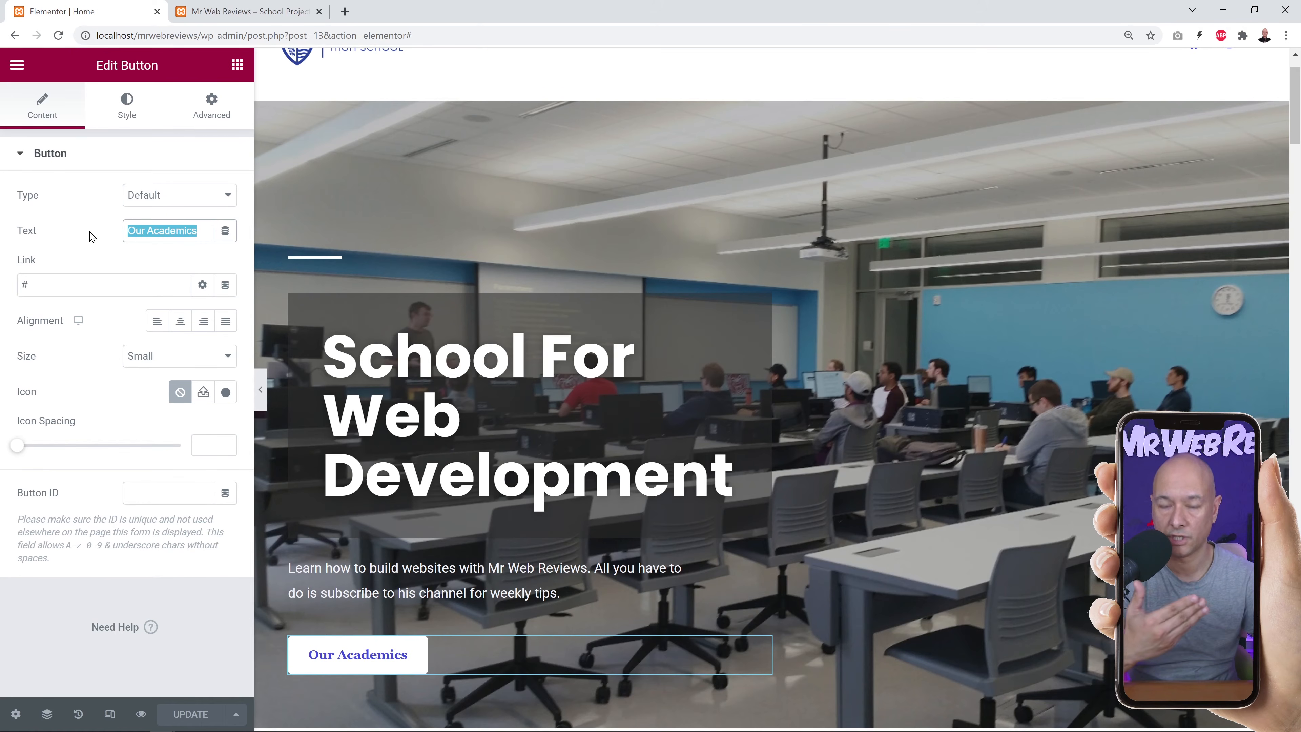
text(About Us)
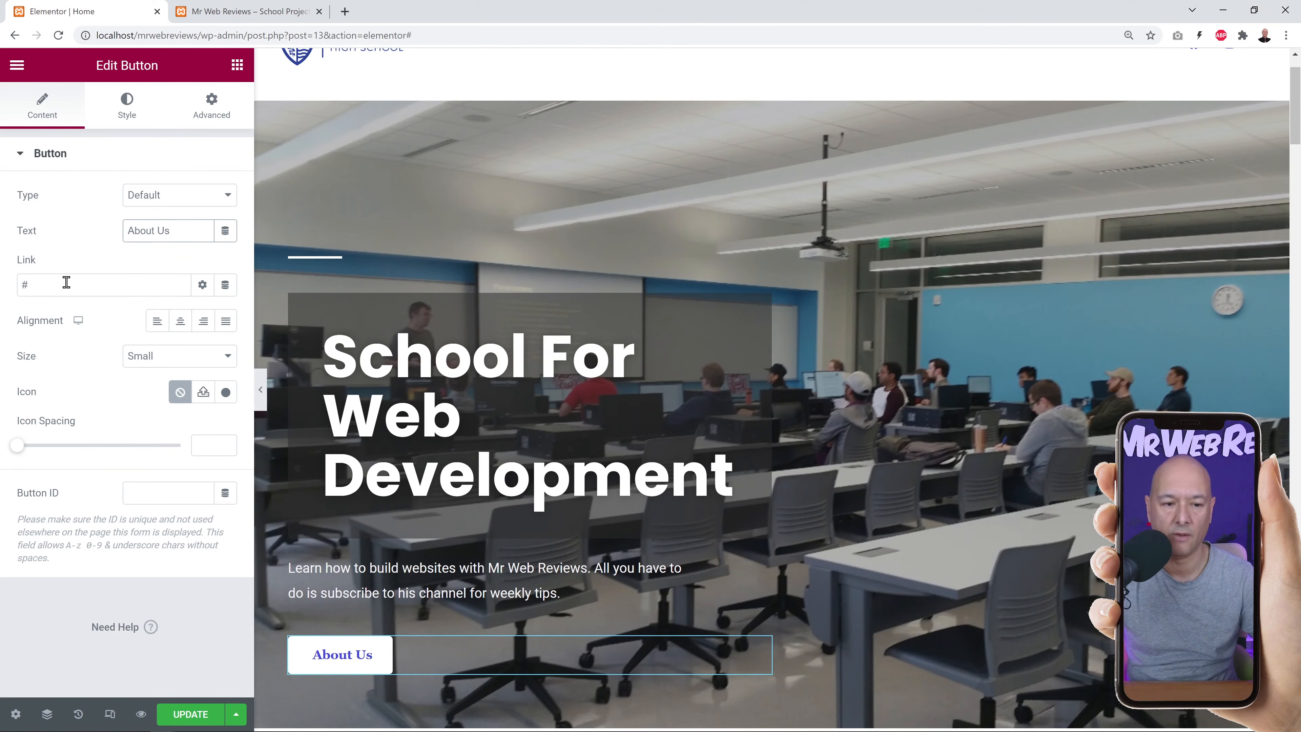
Link the About Us button to the About page's address and save the page.
click(247, 21)
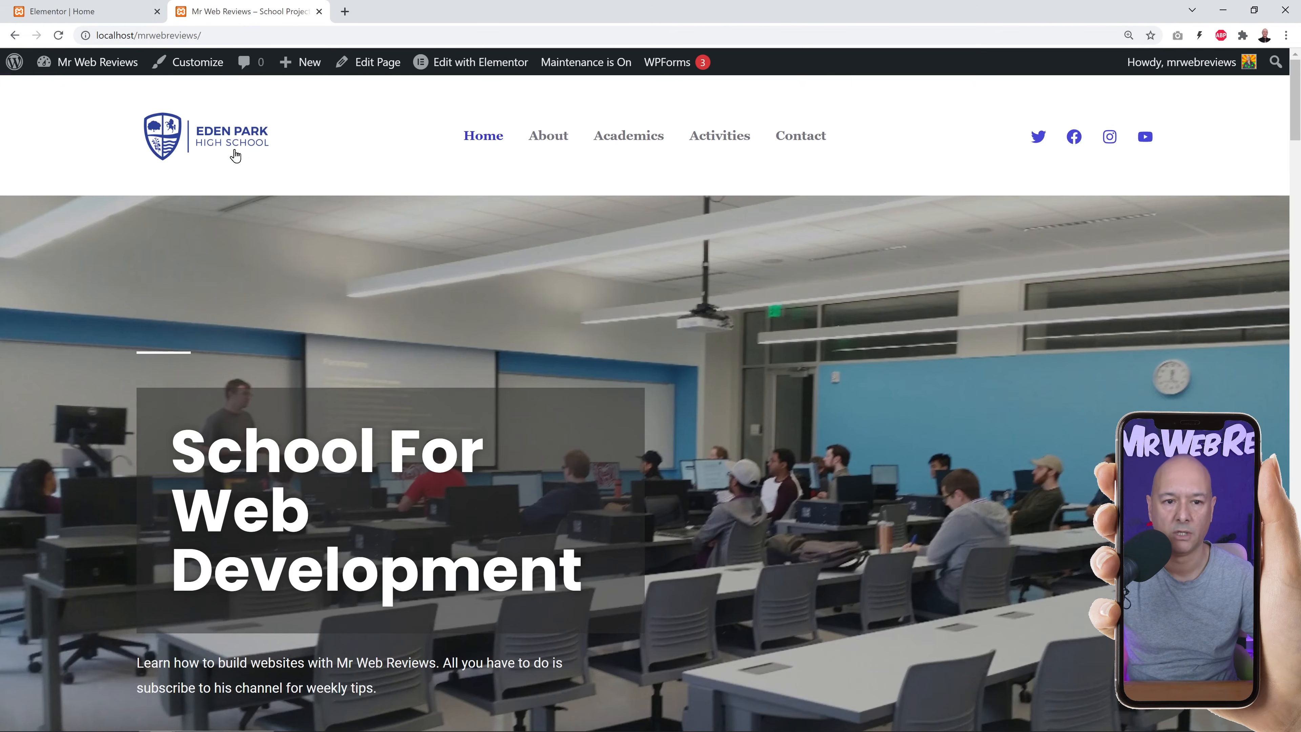
click(556, 137)
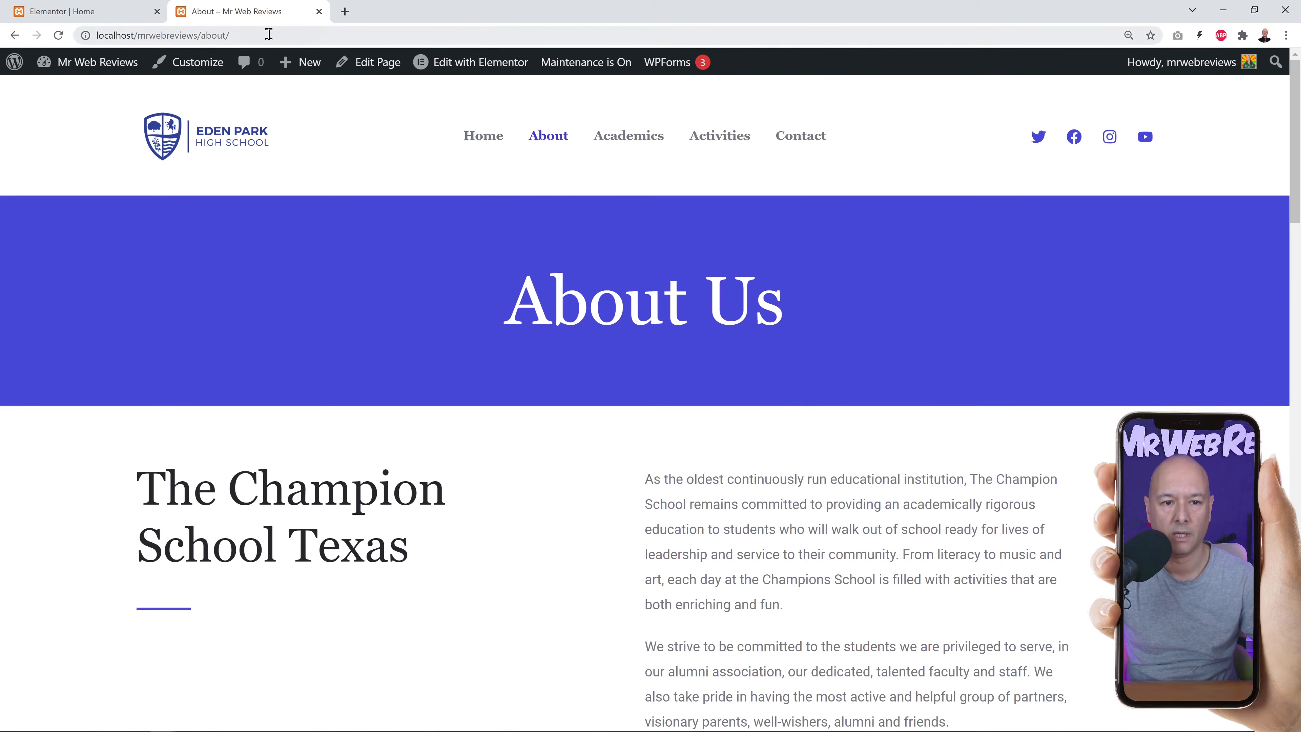
click(87, 34)
key(ctrl+c)
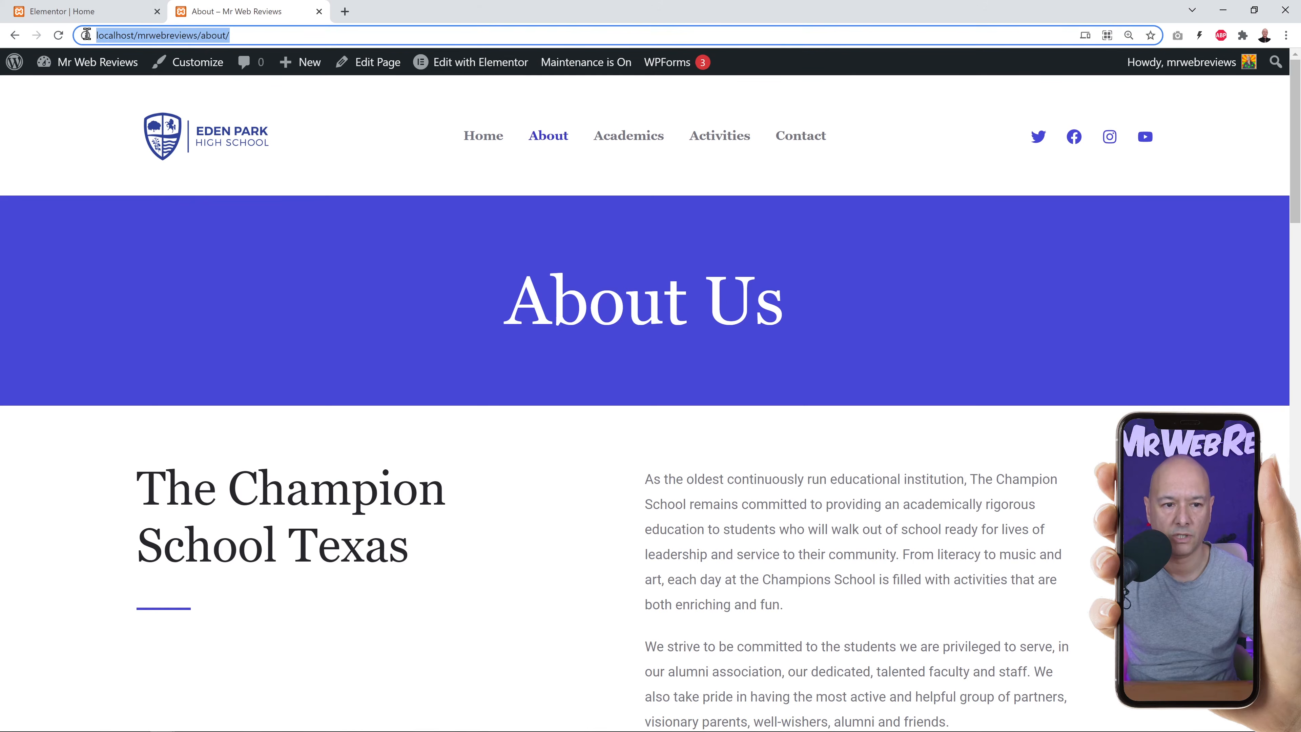
click(82, 12)
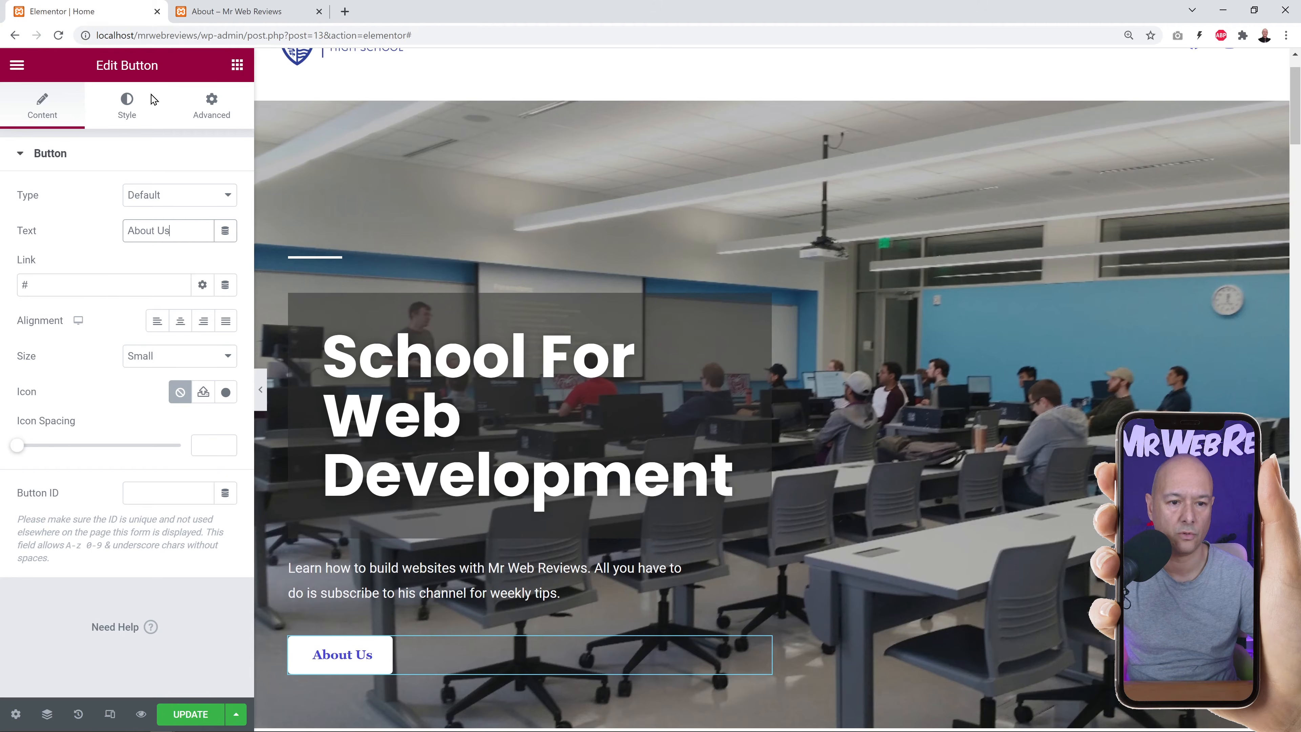
click(102, 285)
key(ctrl+v)
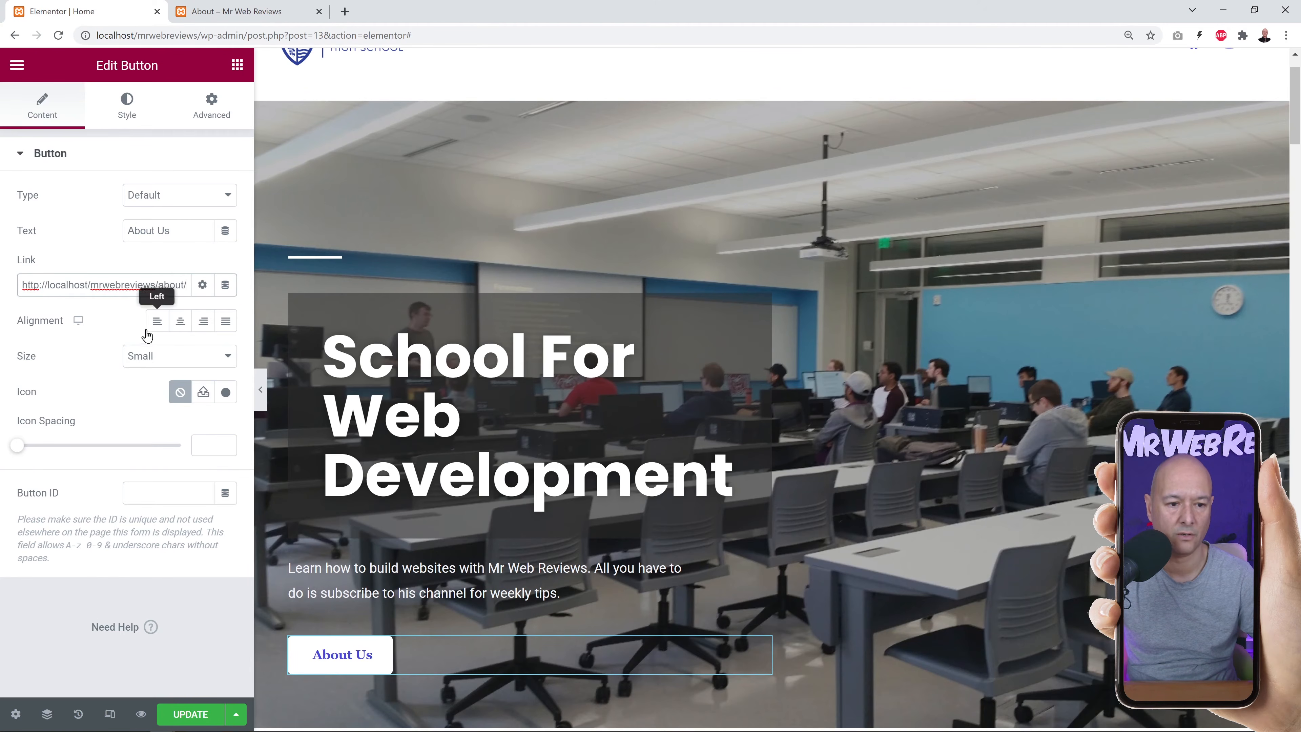
click(199, 717)
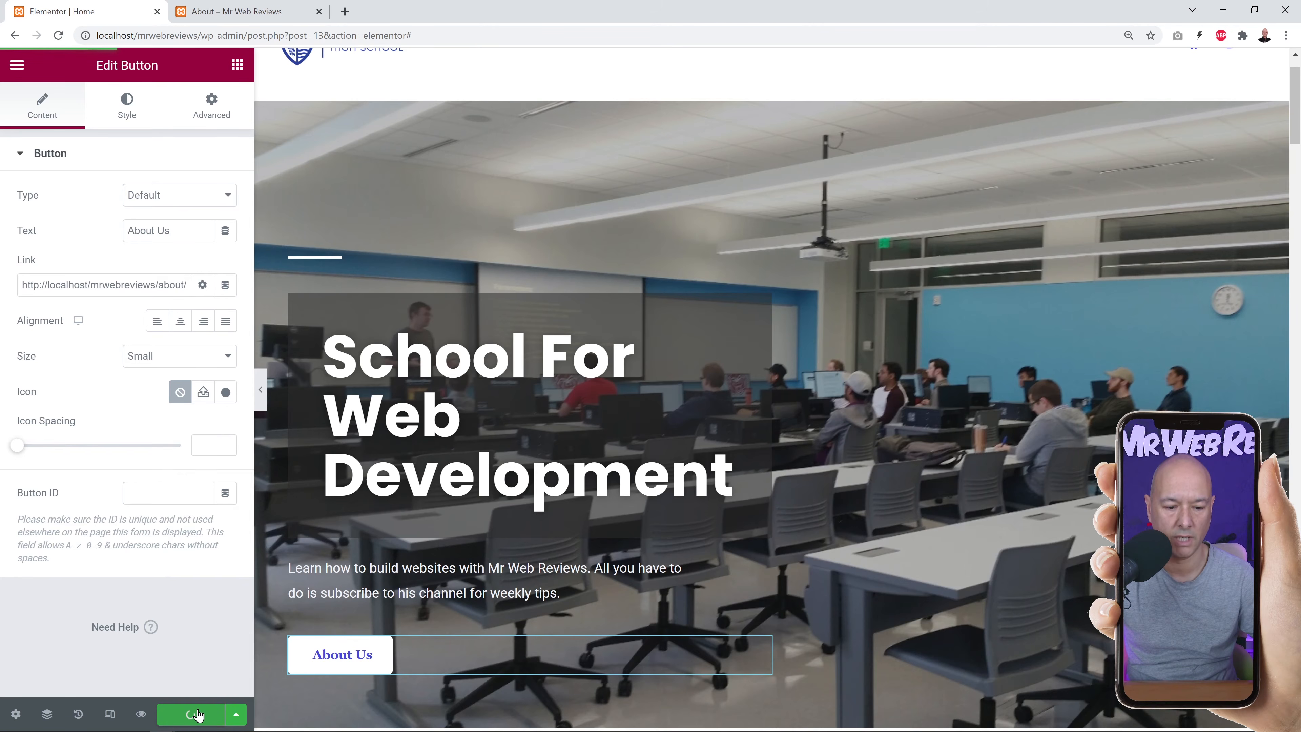
Confirm on the live homepage that the About Us button opens the About page.
click(219, 15)
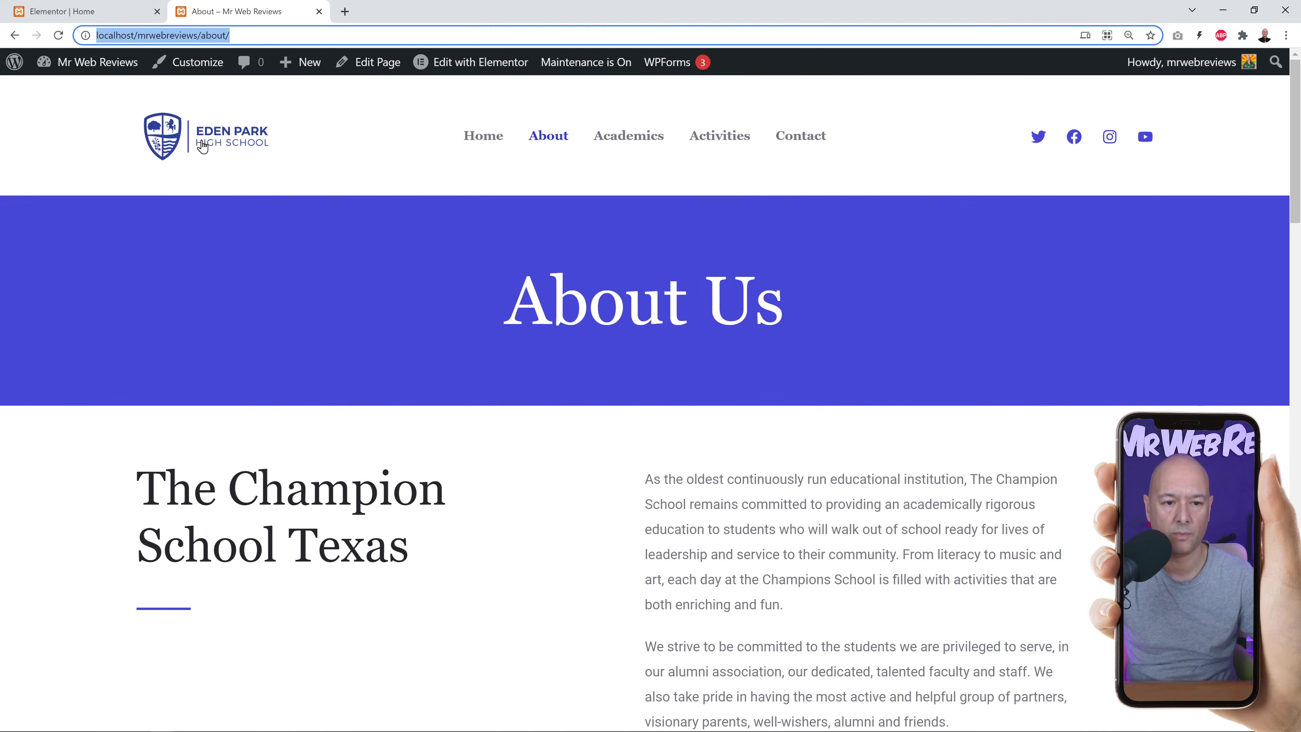
click(203, 146)
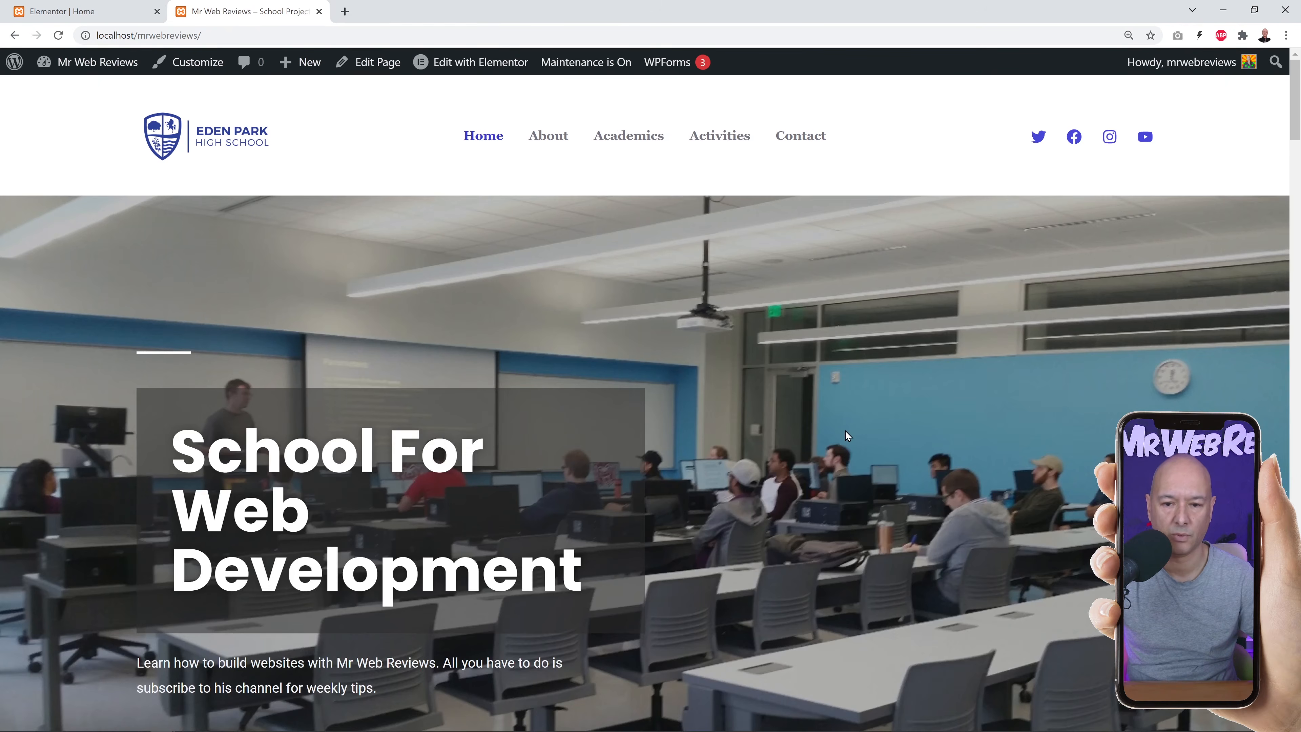
scroll(844, 442, down, 1)
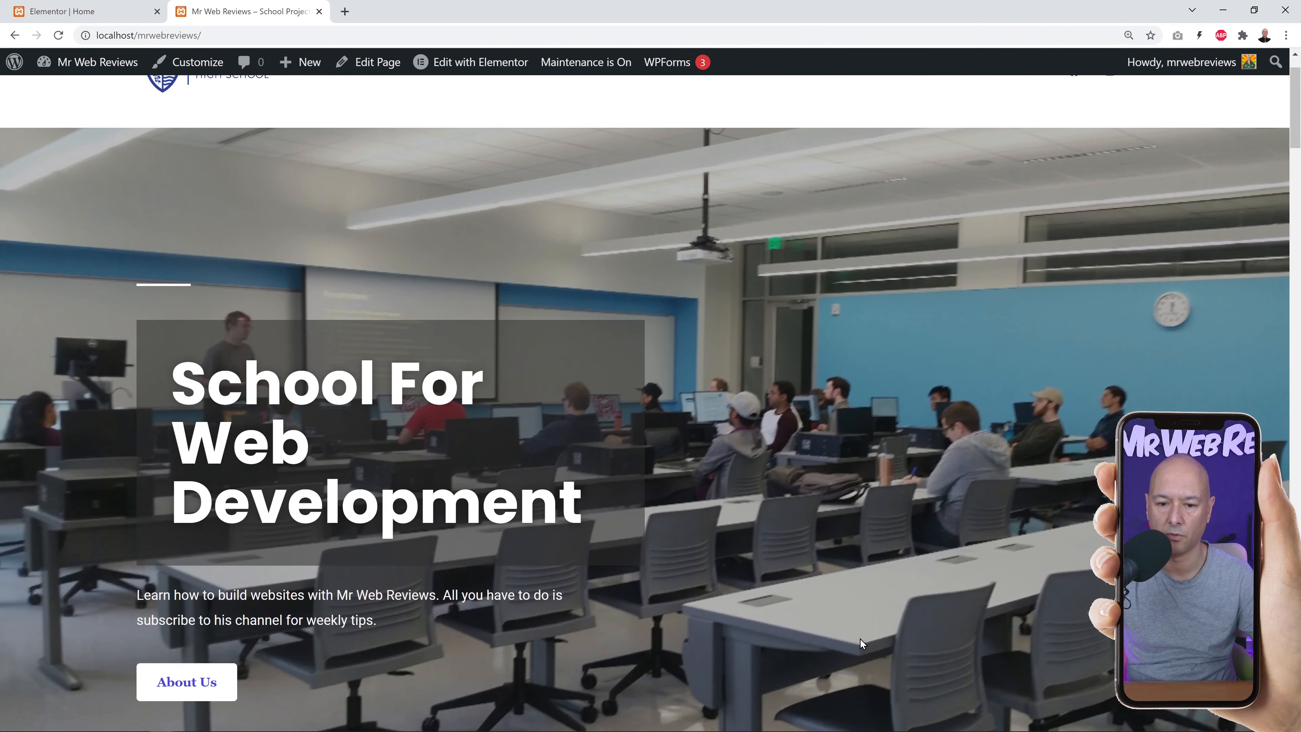
scroll(836, 413, down, 1)
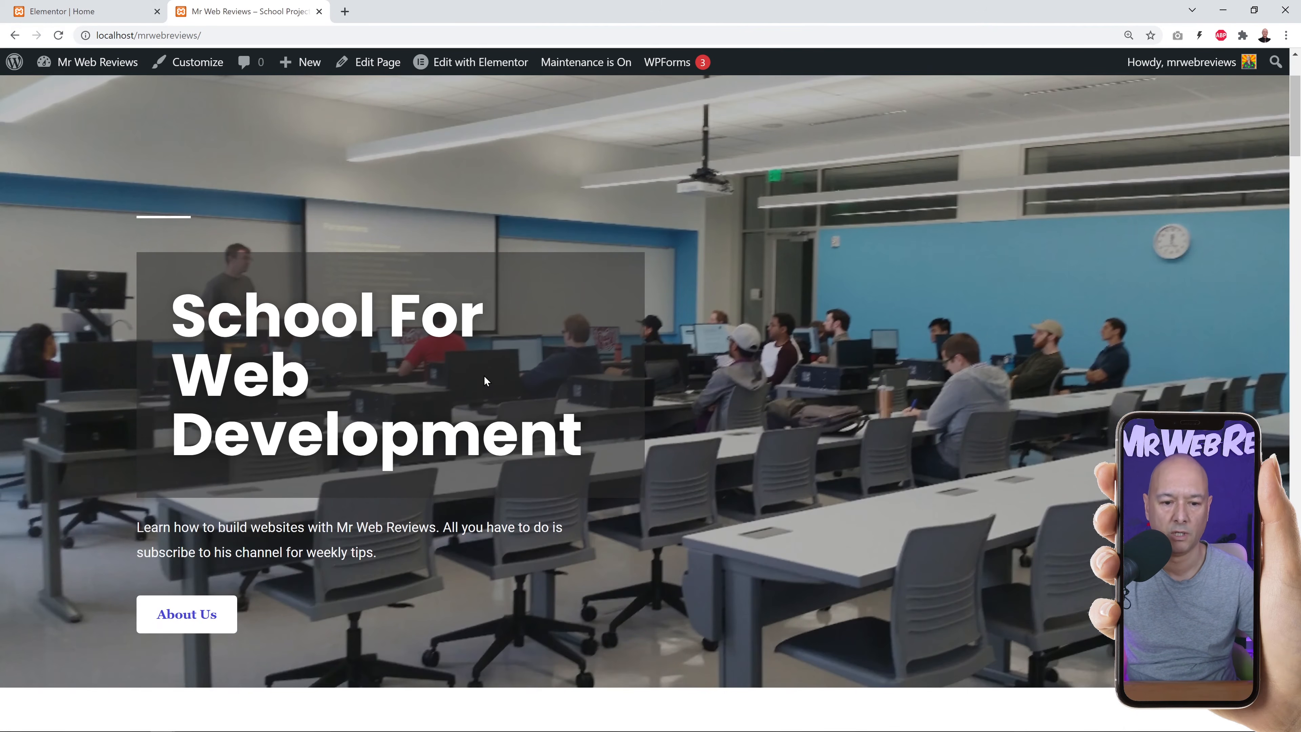
scroll(719, 463, down, 1)
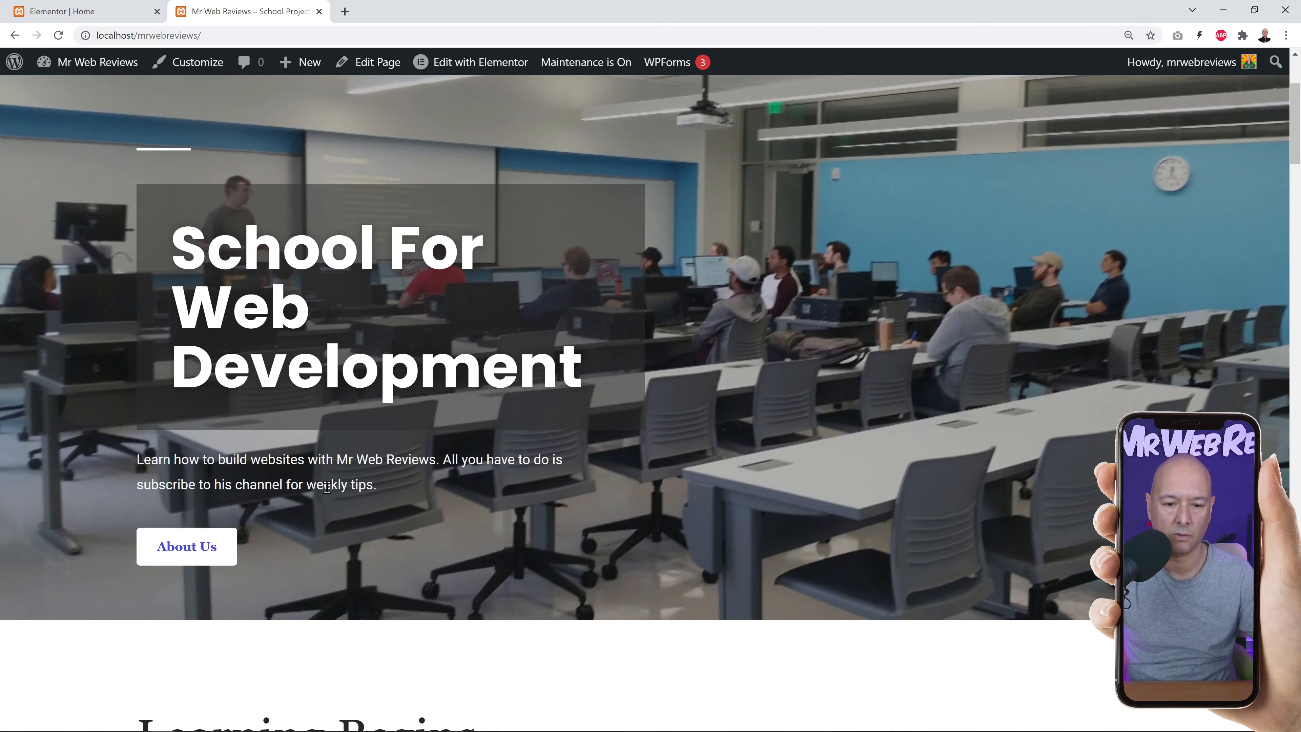
click(200, 552)
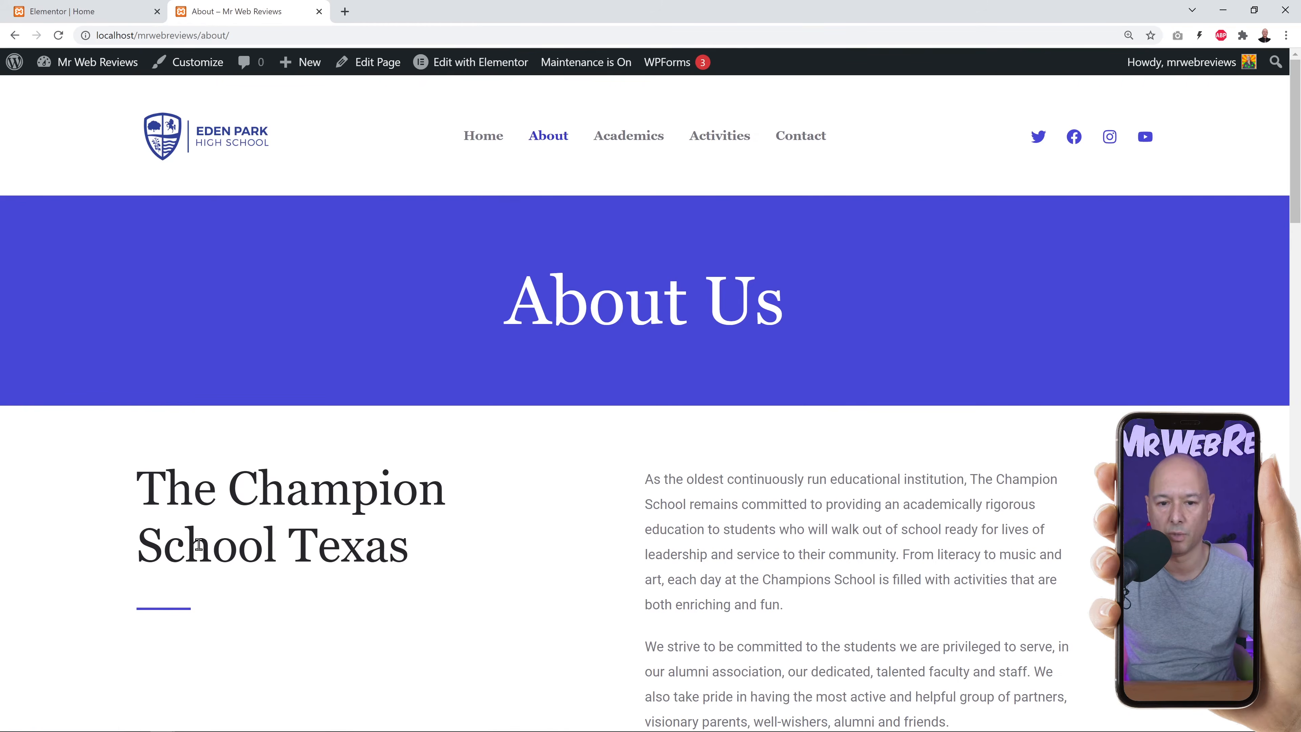
click(484, 168)
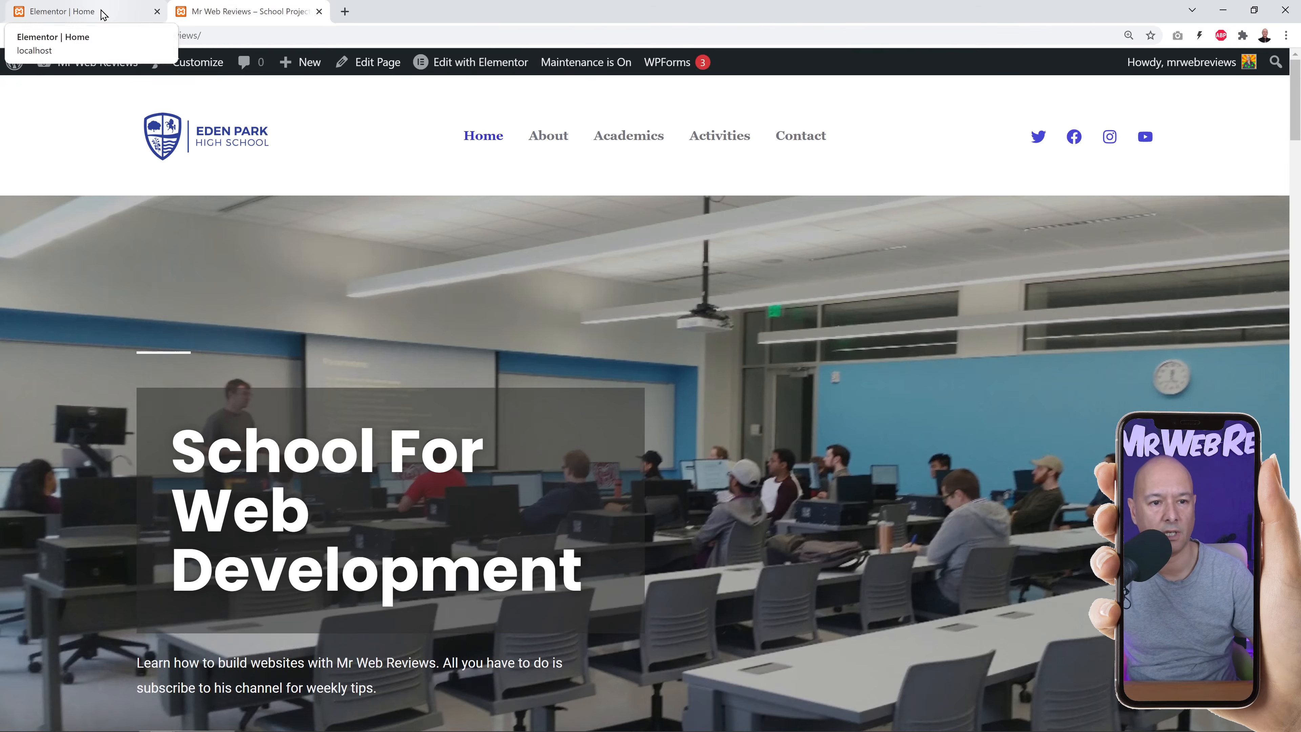
click(103, 12)
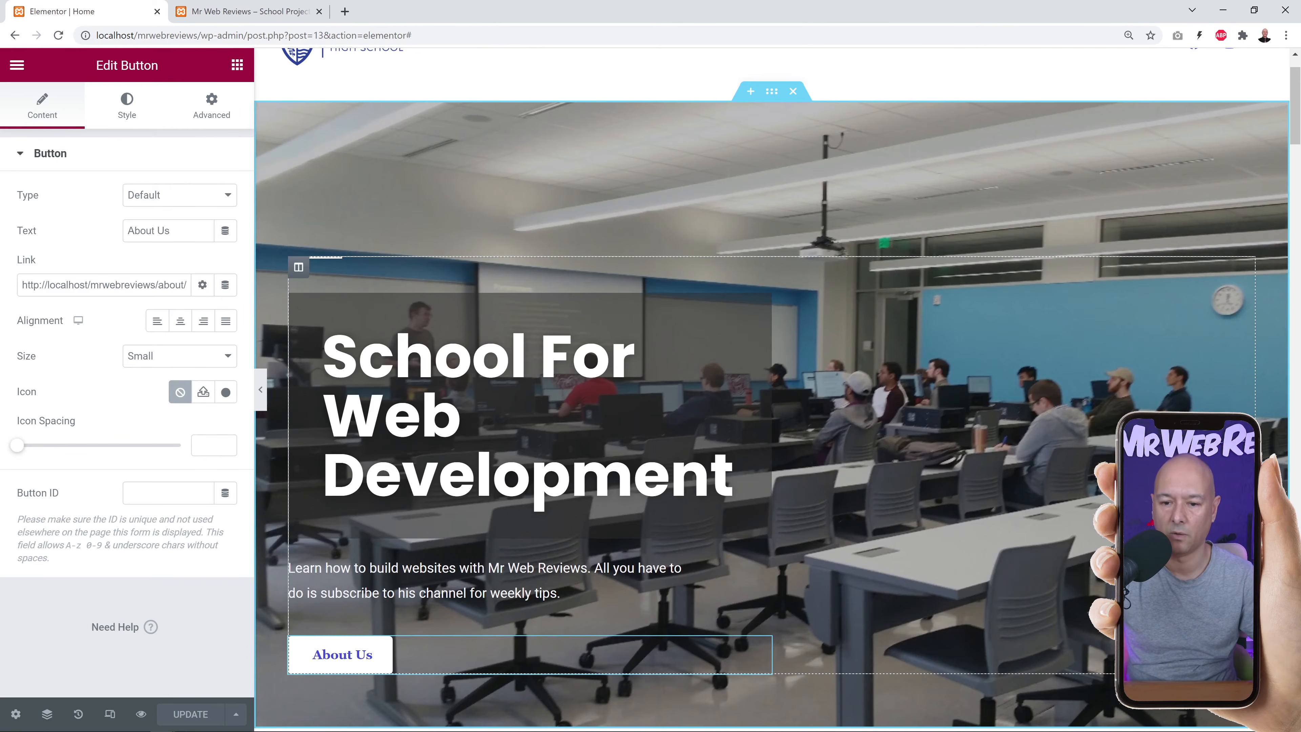
Select the Know More About Us button in the 'Learning Begins With Us' section.
scroll(1069, 541, down, 7)
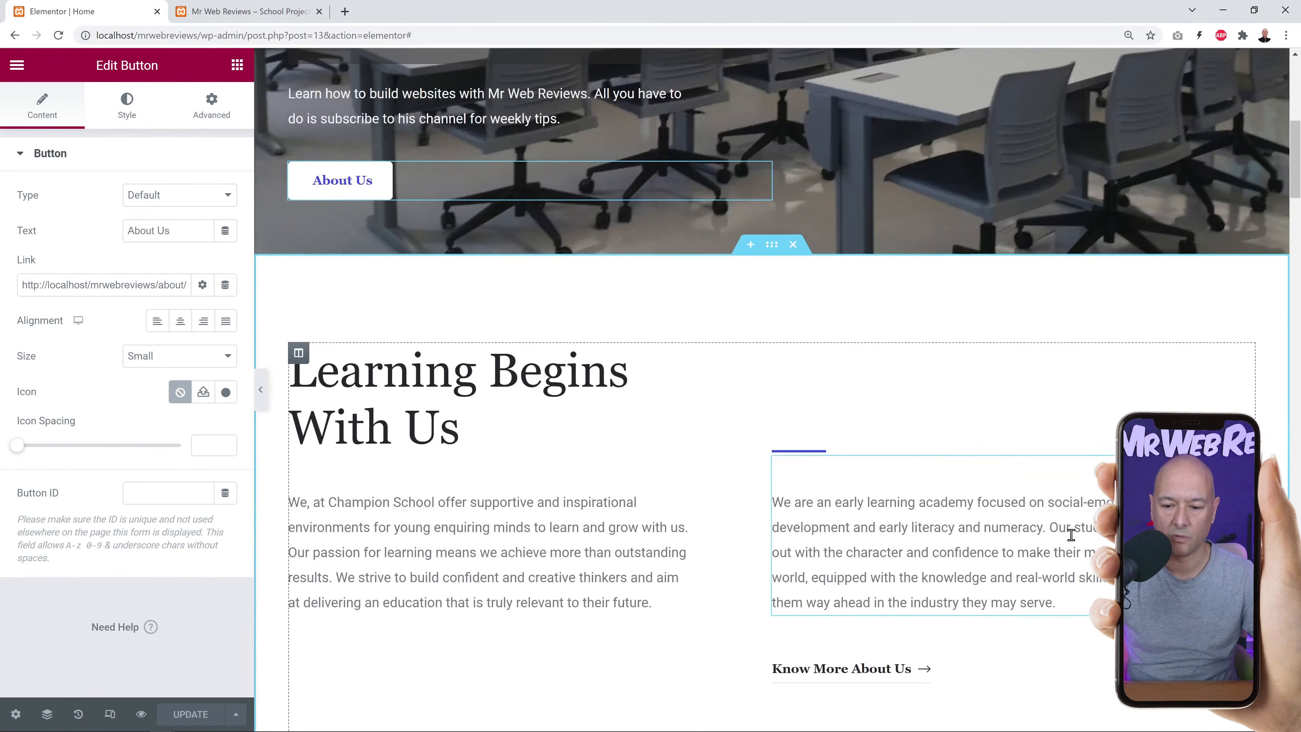
scroll(1070, 535, down, 2)
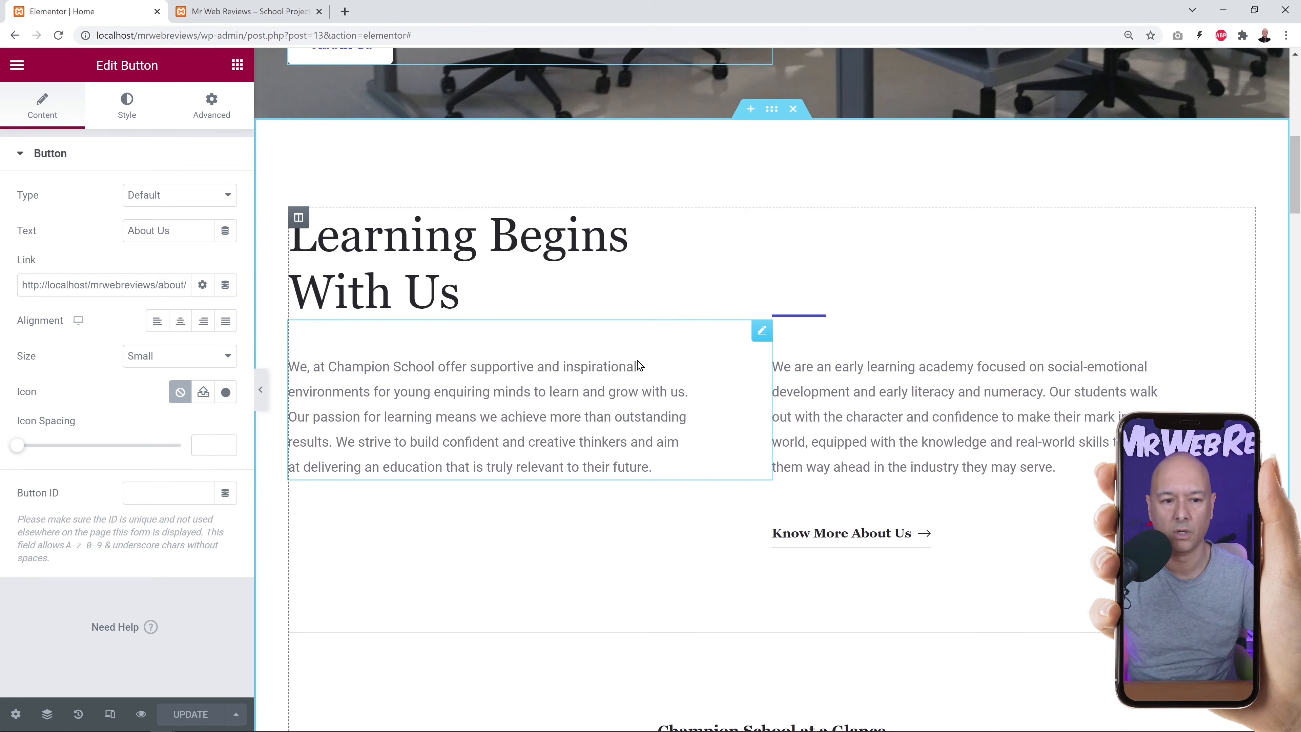
click(761, 218)
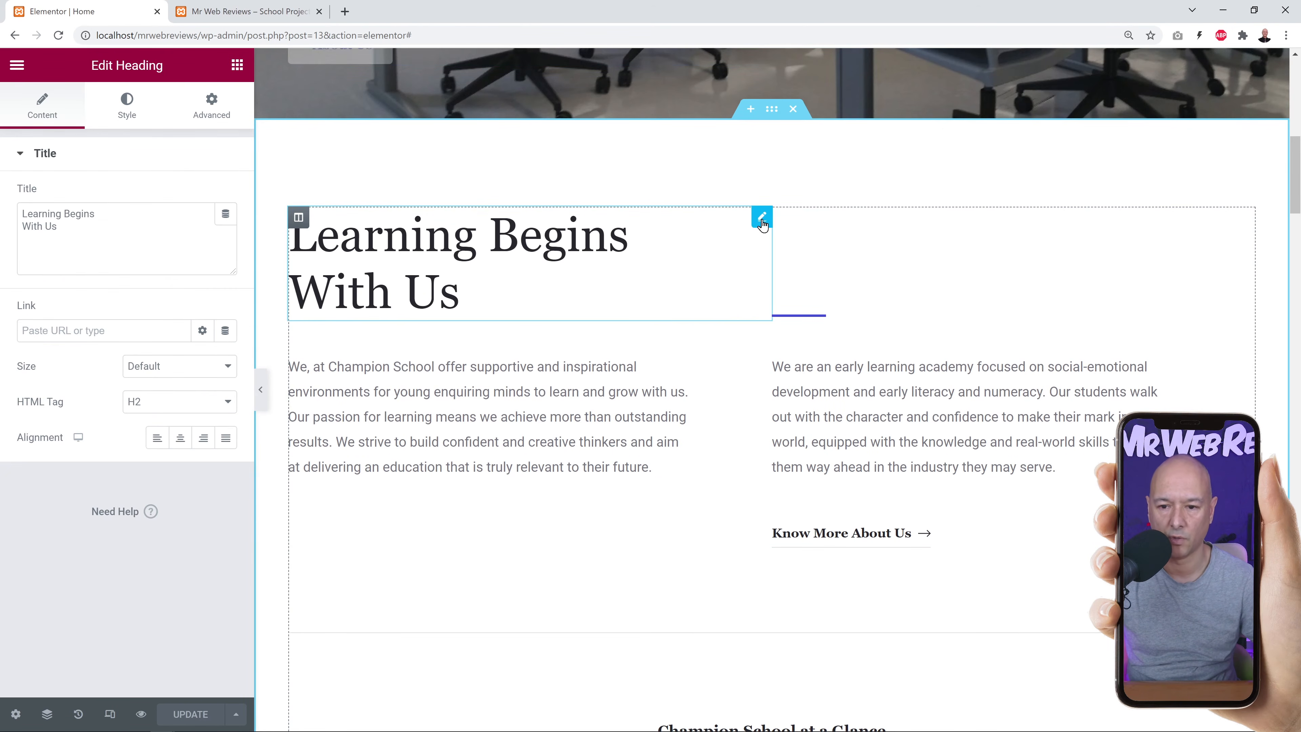
click(107, 249)
key(ctrl+a)
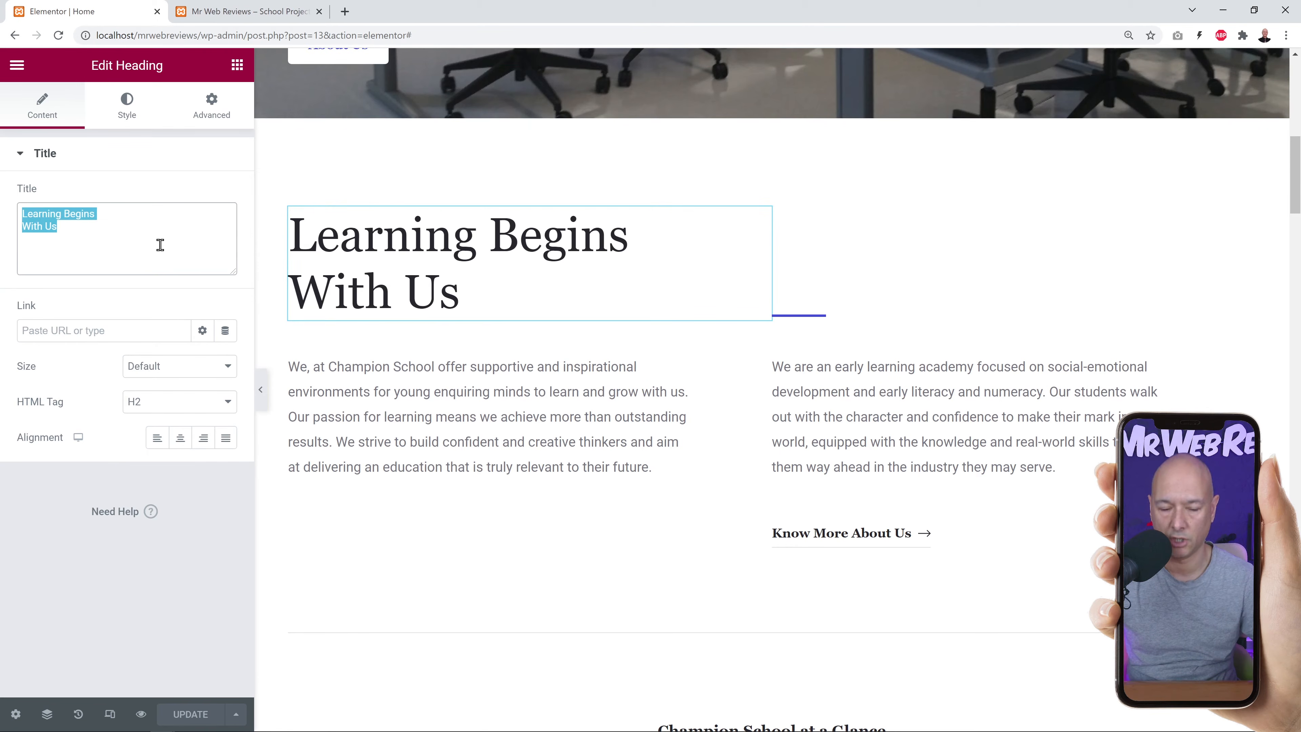
click(762, 330)
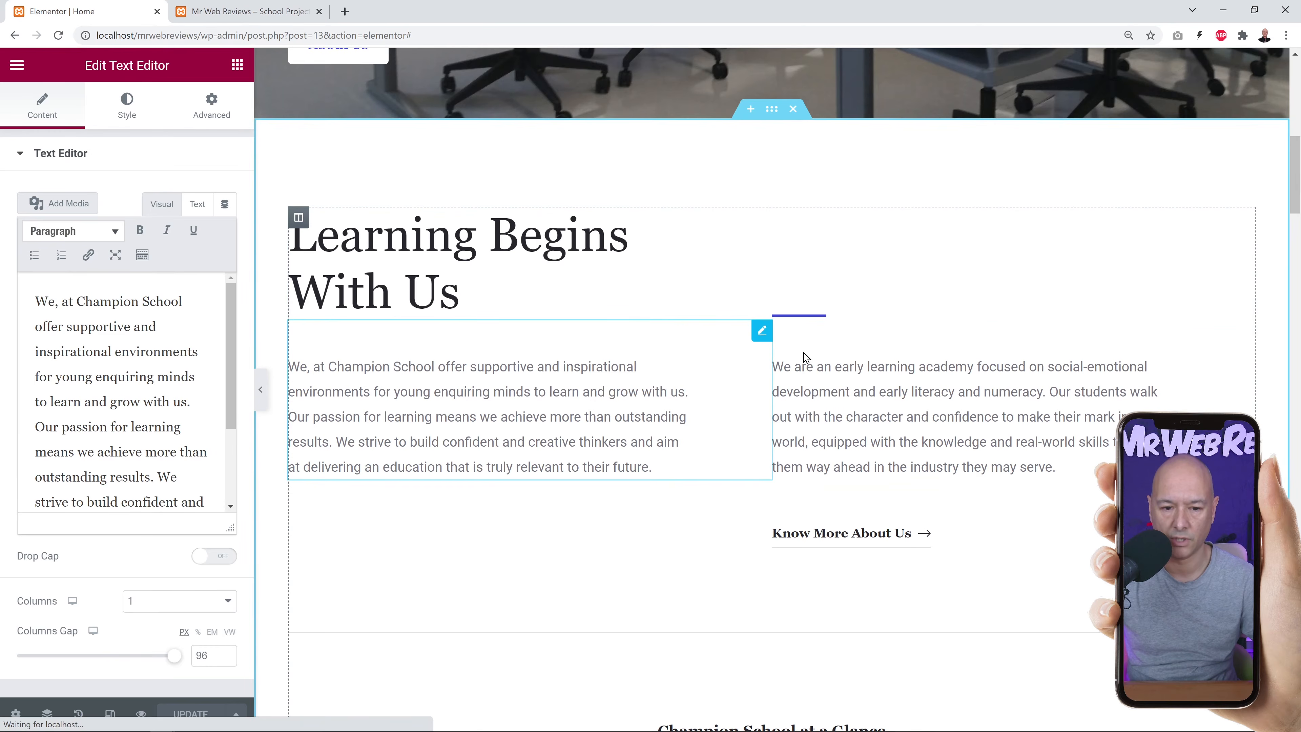
scroll(987, 537, down, 1)
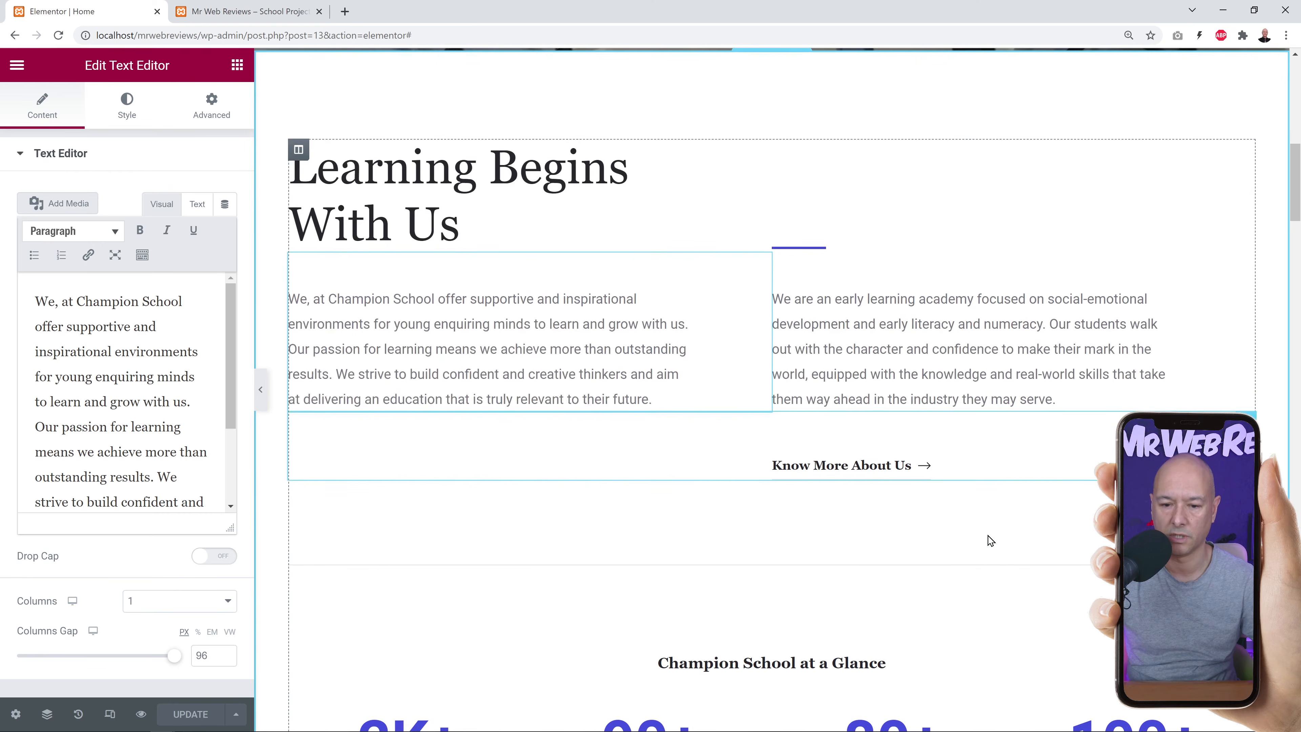
click(845, 464)
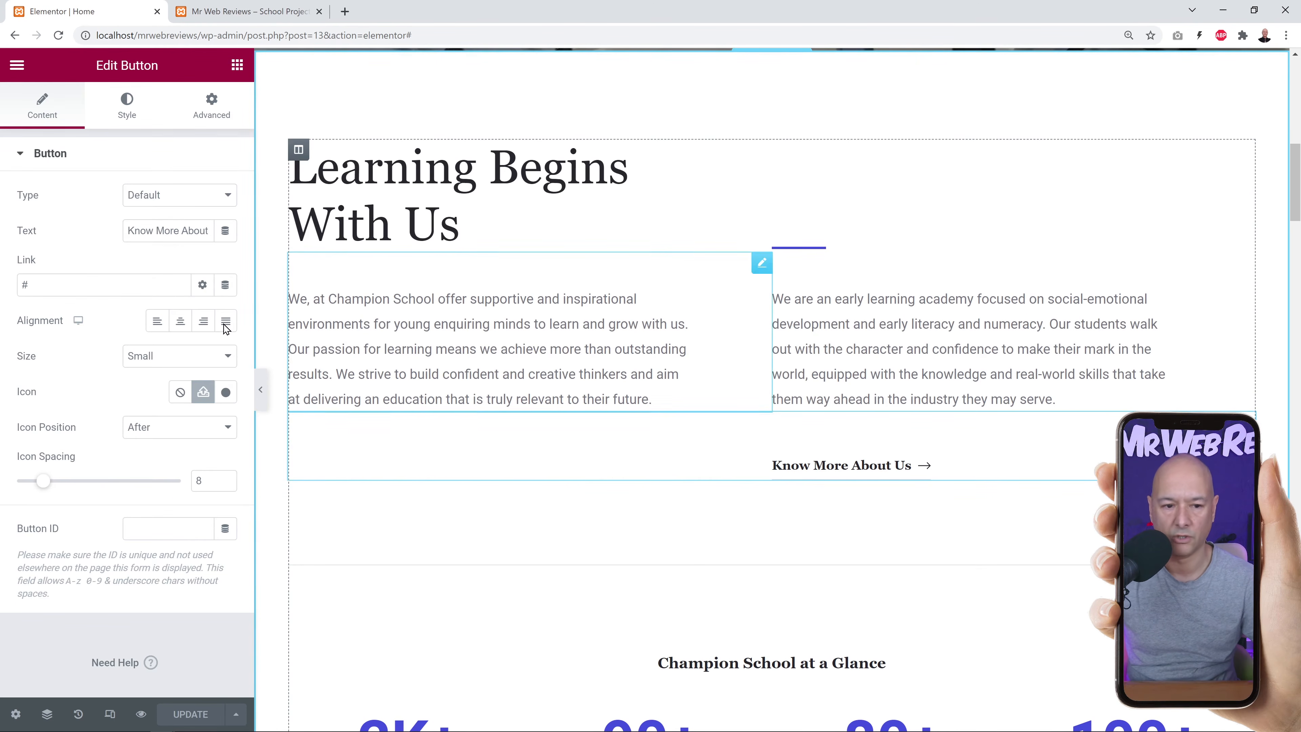
Replace the button's '#' link with localhost/mrwebreviews/about/ and save the page.
click(269, 18)
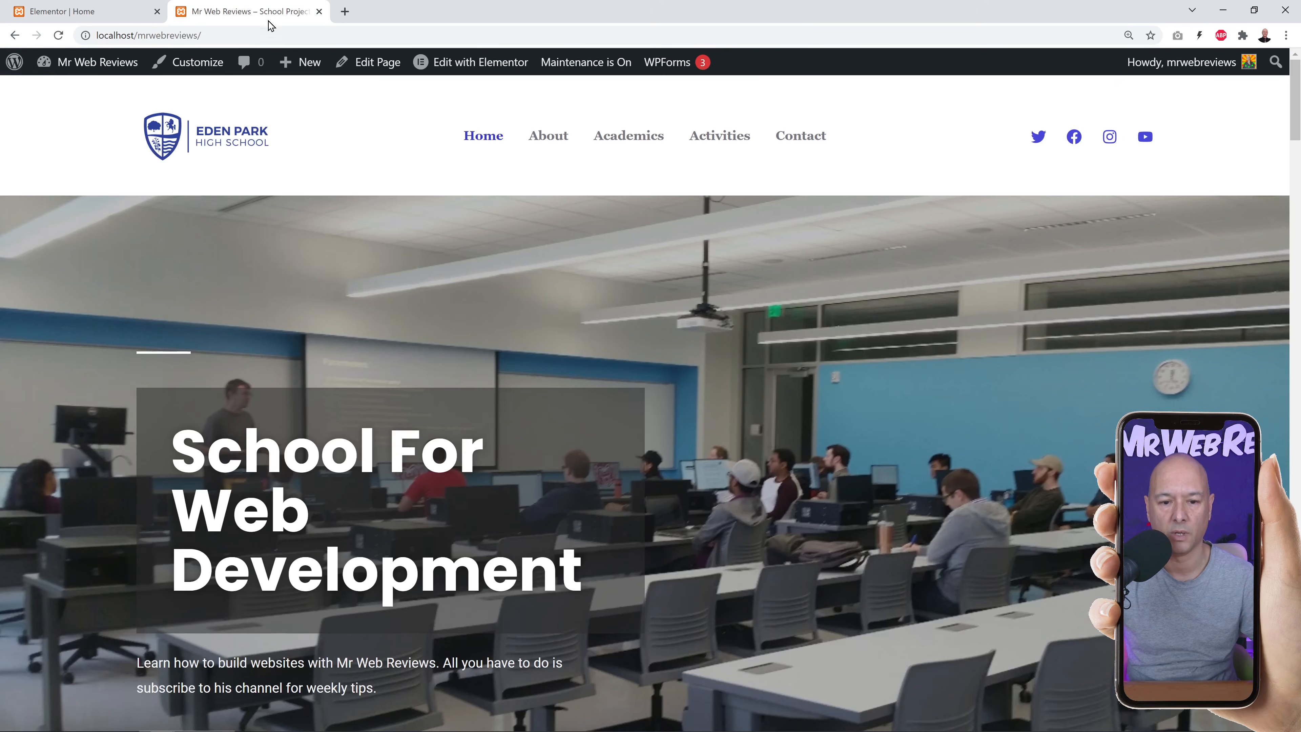
scroll(255, 560, down, 4)
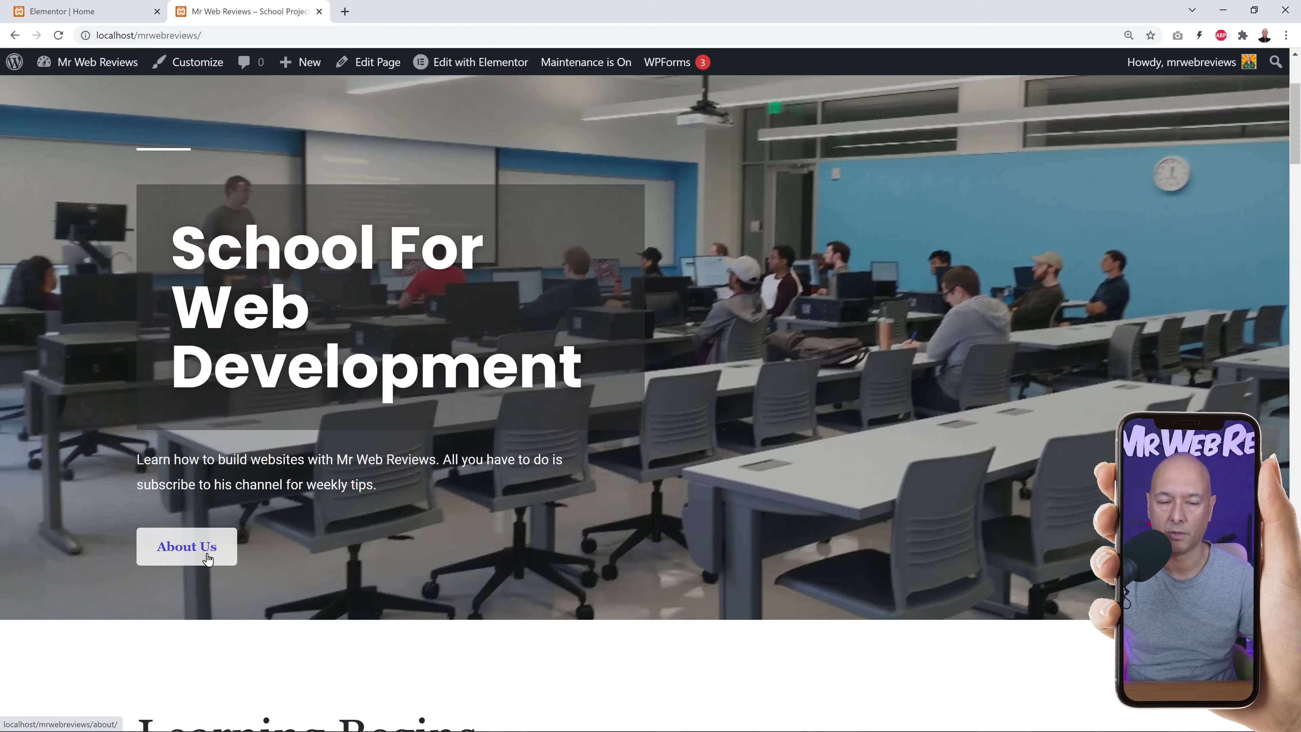
click(61, 11)
double_click(44, 285)
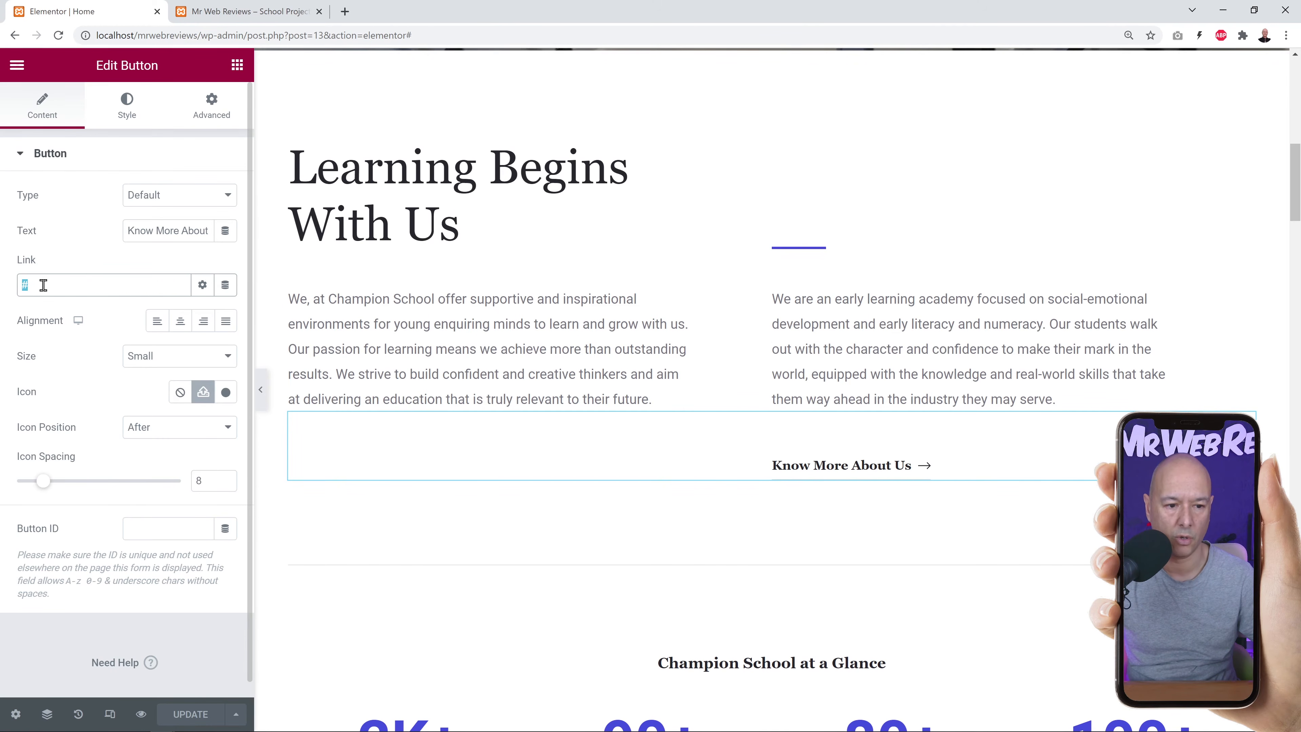
text(http://localhost/mrwebreviews/about/)
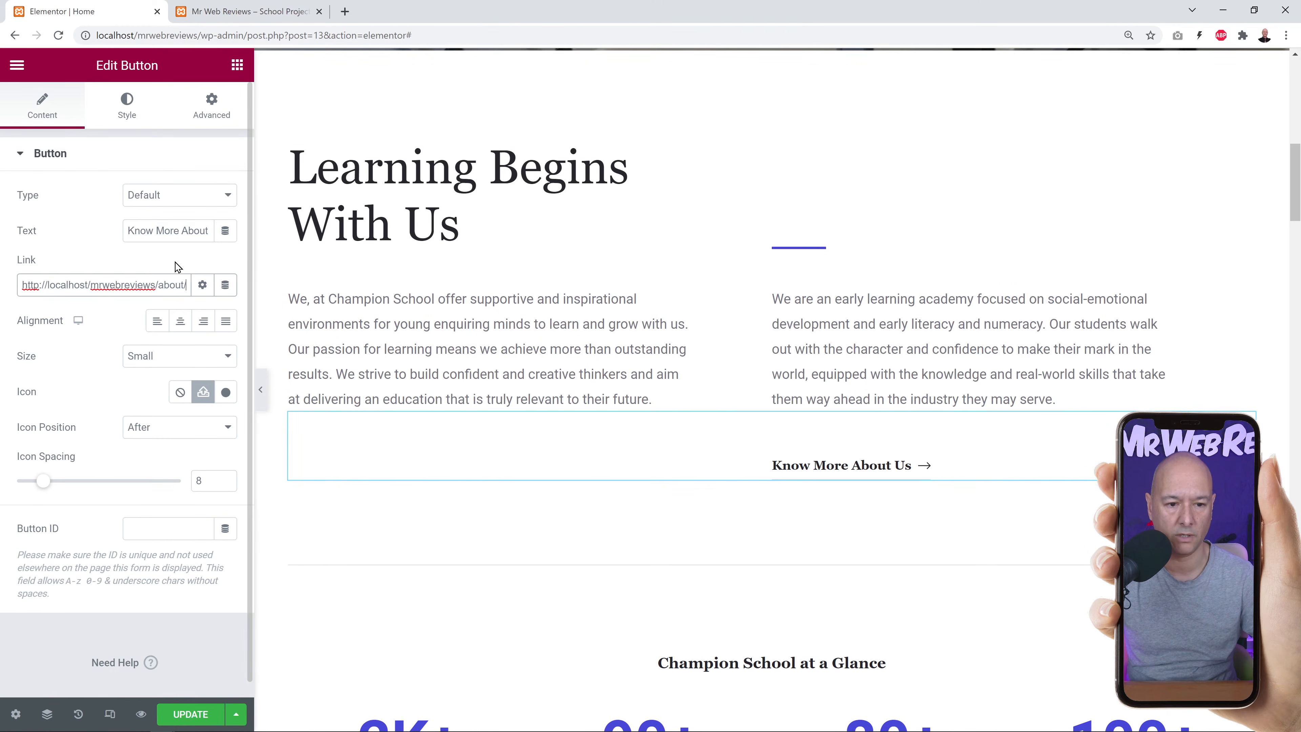
click(191, 714)
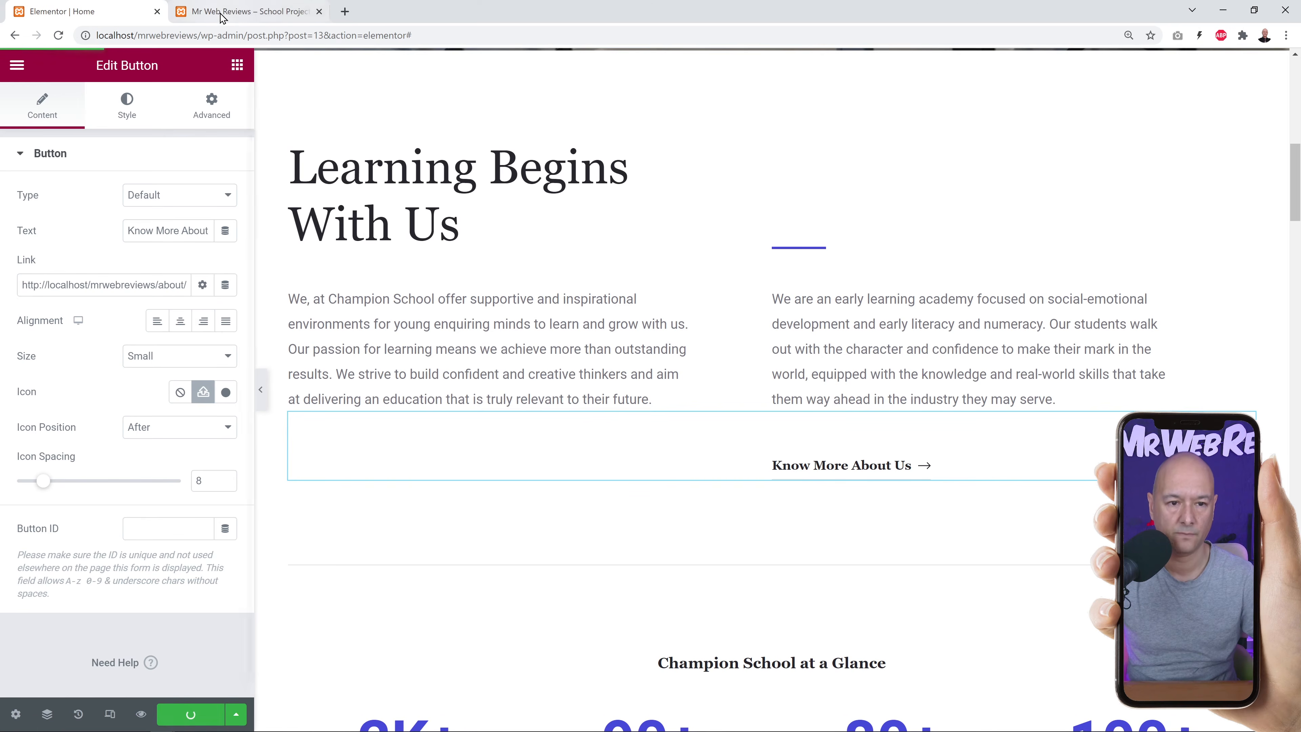
Reload the live site and confirm Know More About Us opens the About page.
click(223, 13)
click(67, 37)
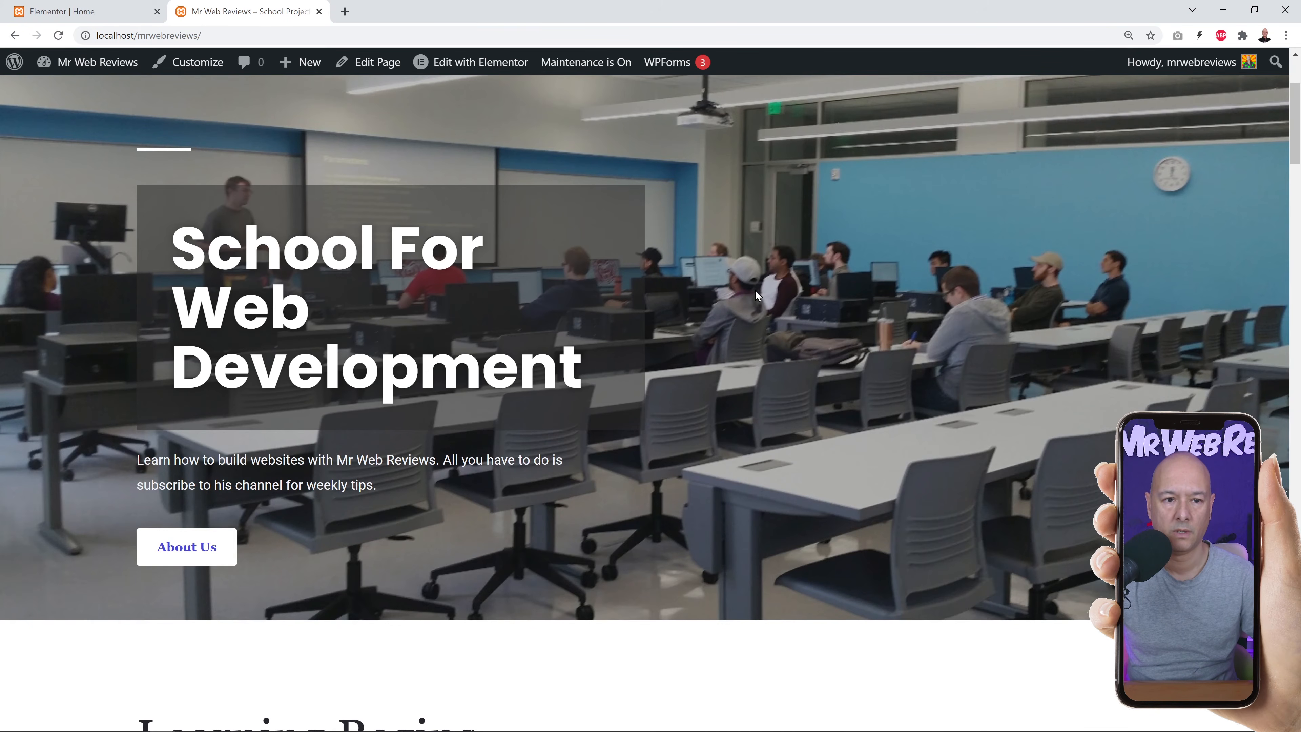
scroll(820, 295, down, 10)
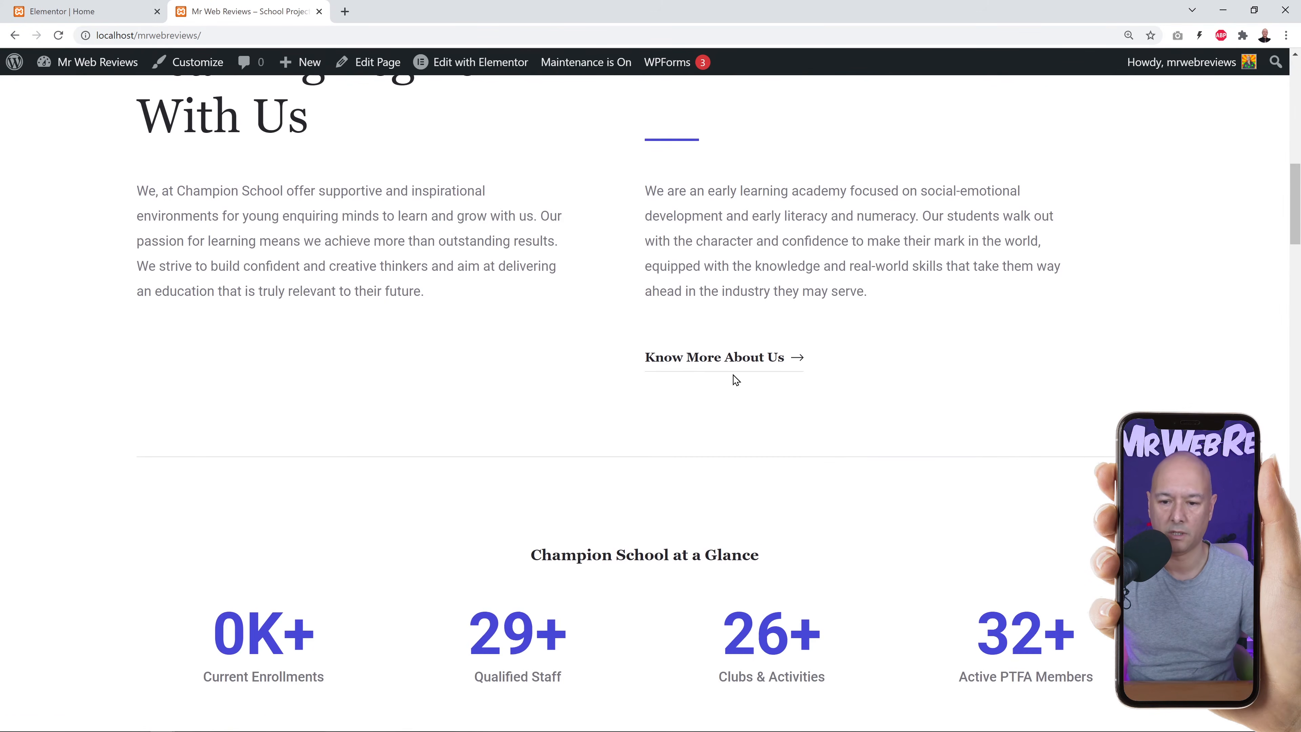
click(727, 365)
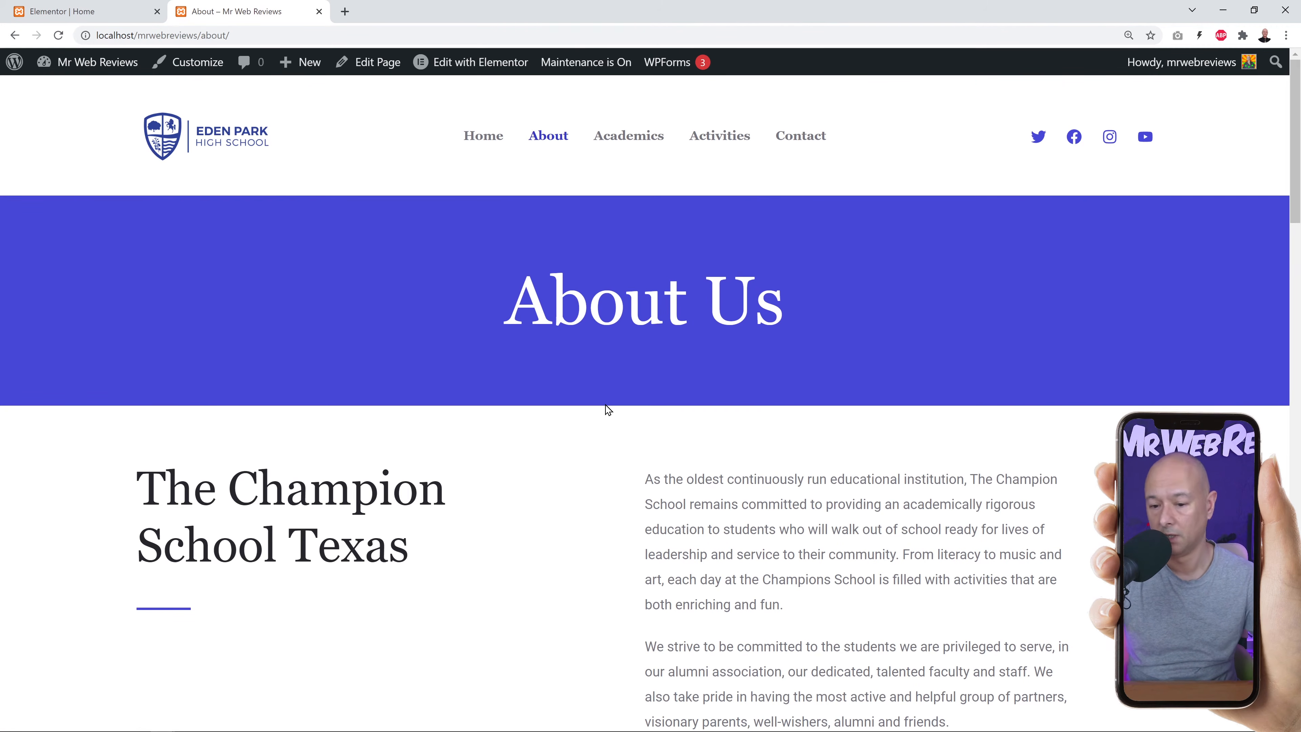
click(483, 136)
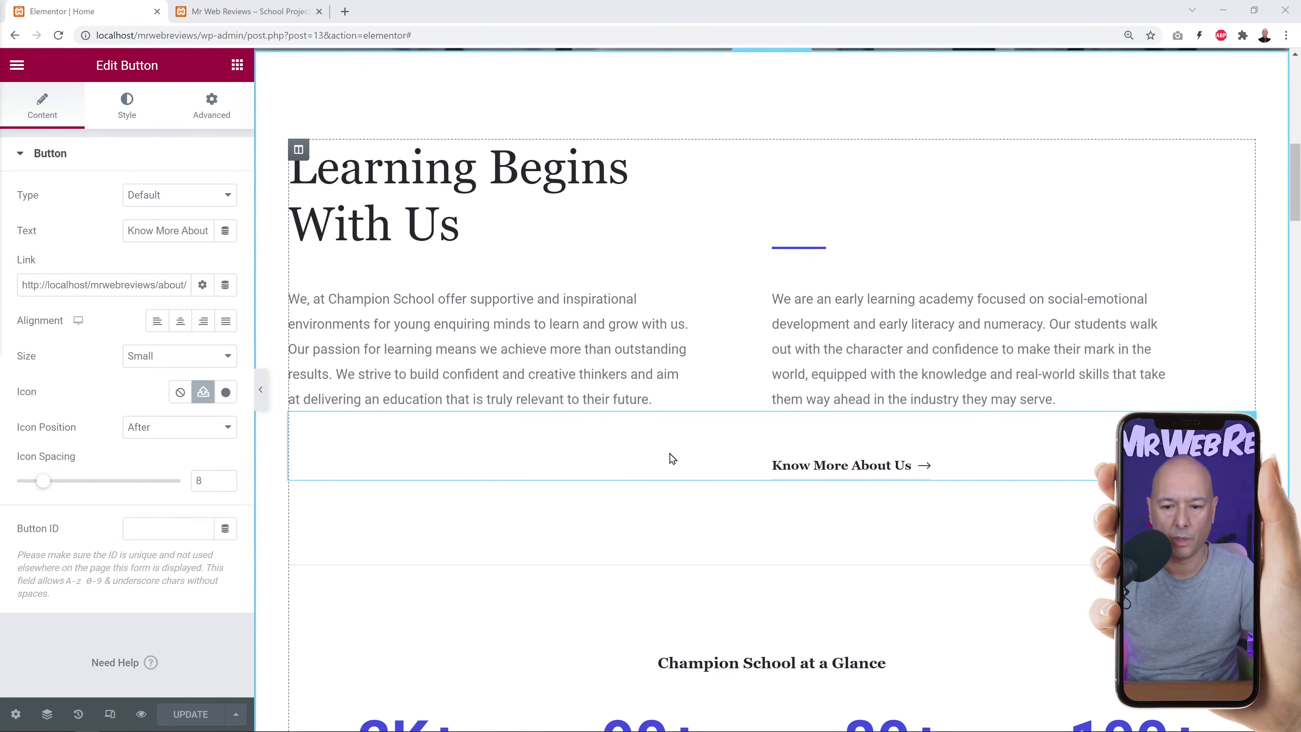
scroll(655, 366, down, 5)
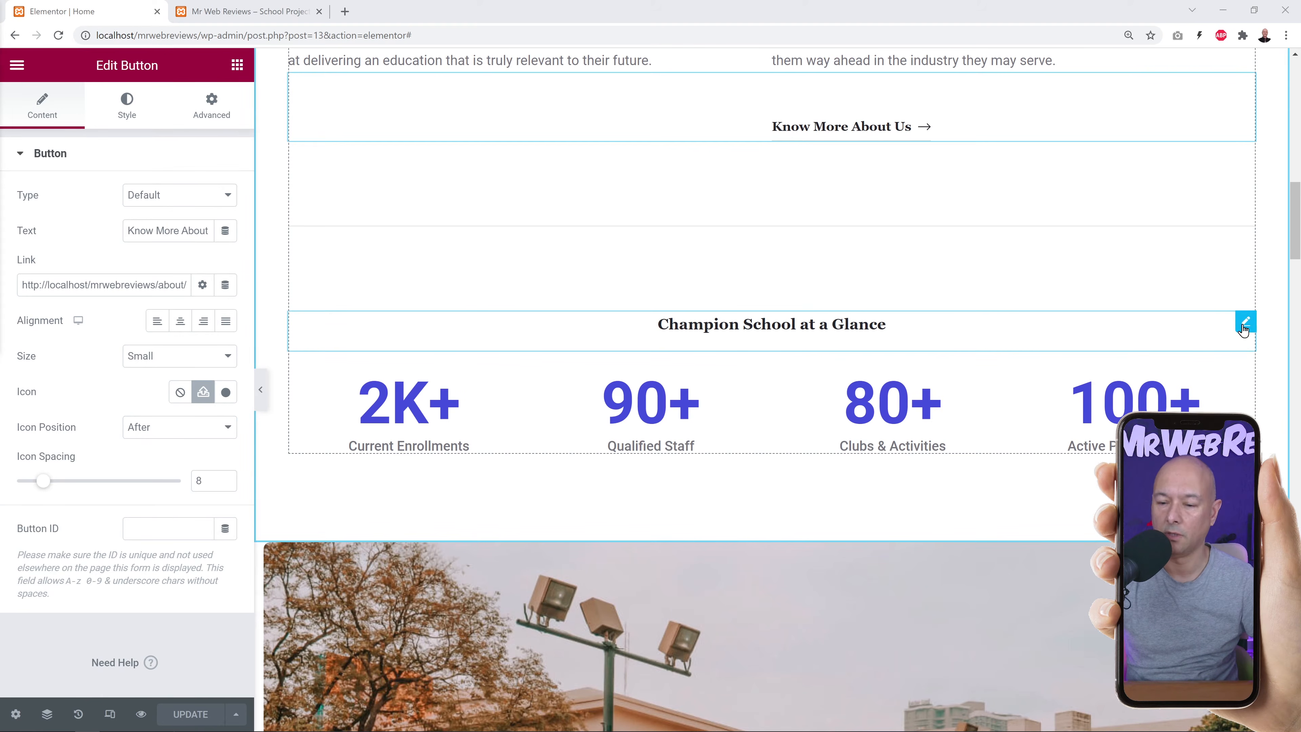
Set the Current Enrollments counter's starting number to 5 and ending number to 10 (K+).
click(1245, 322)
triple_click(110, 221)
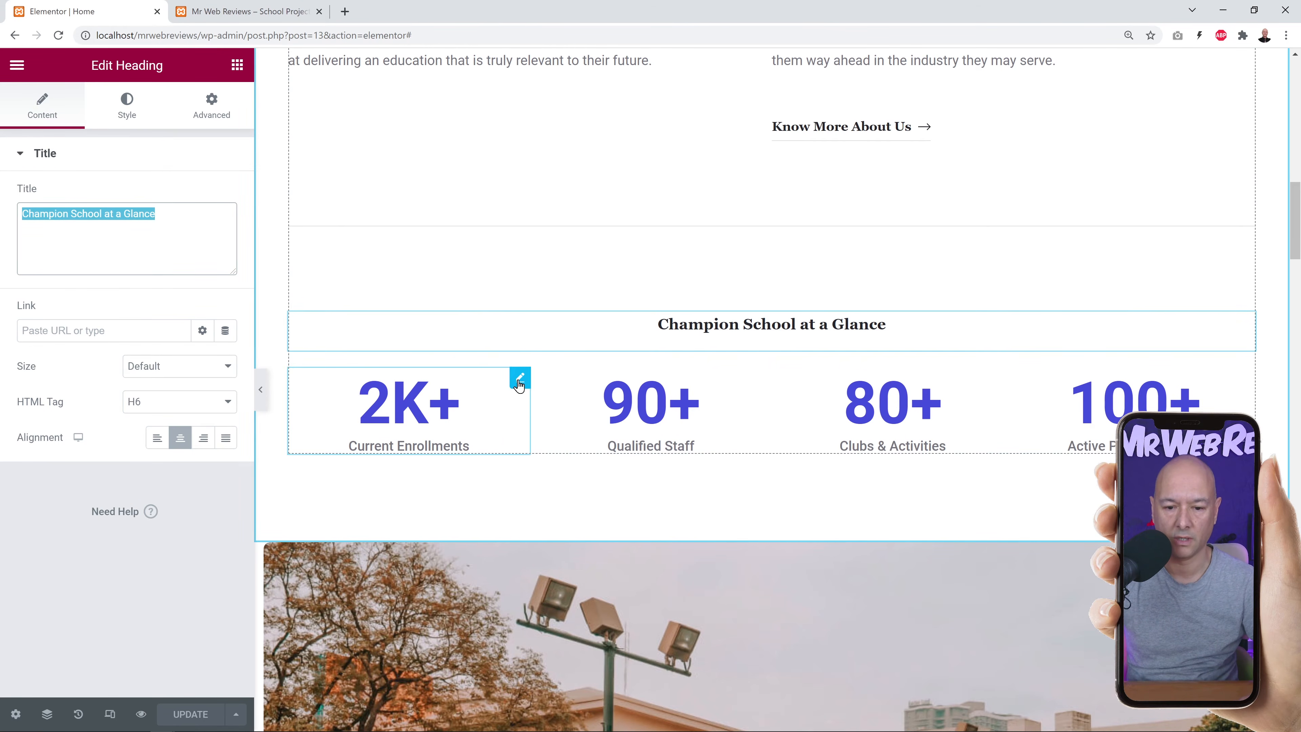
click(518, 379)
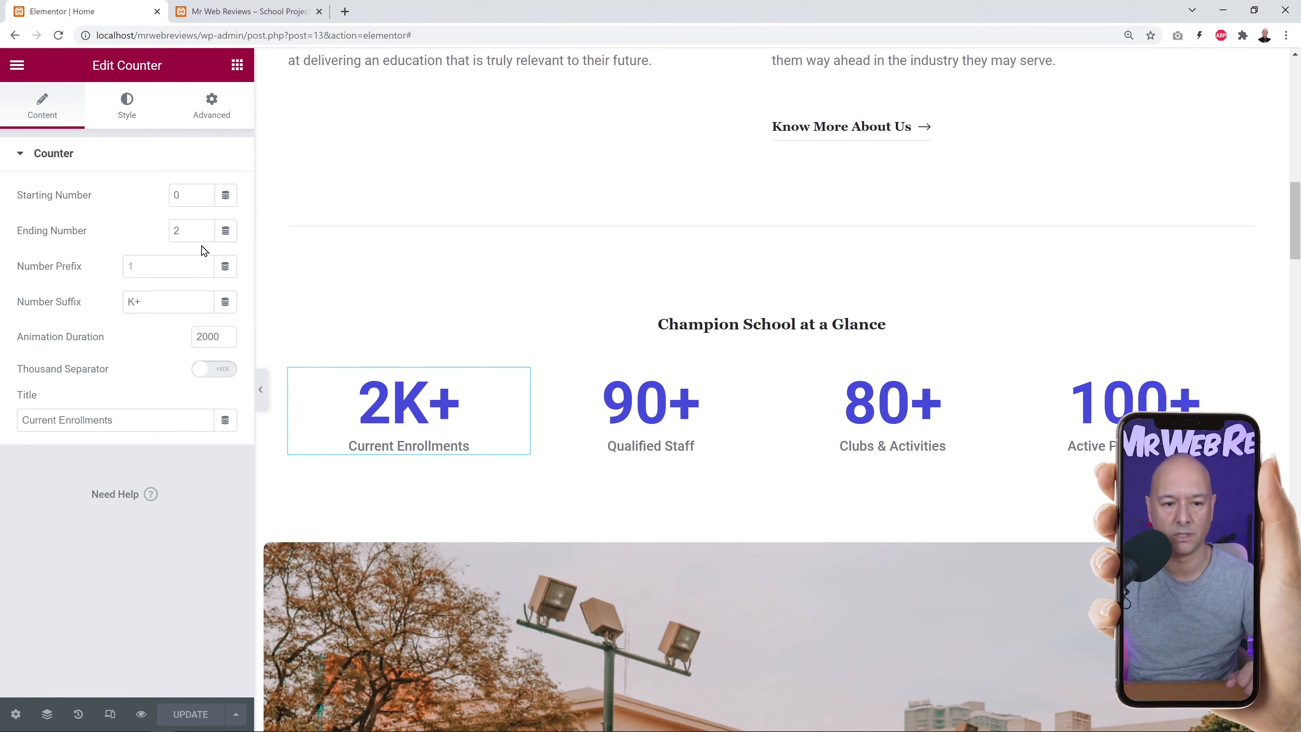
double_click(173, 229)
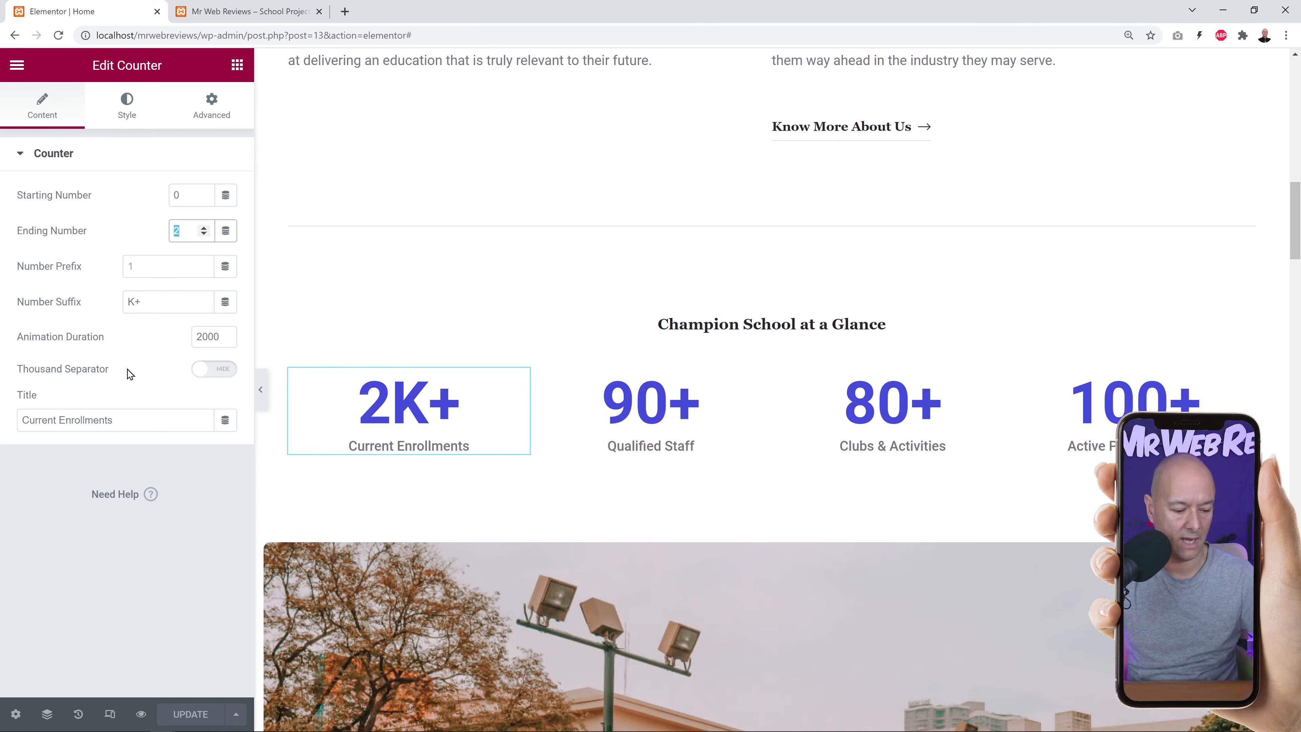
text(10)
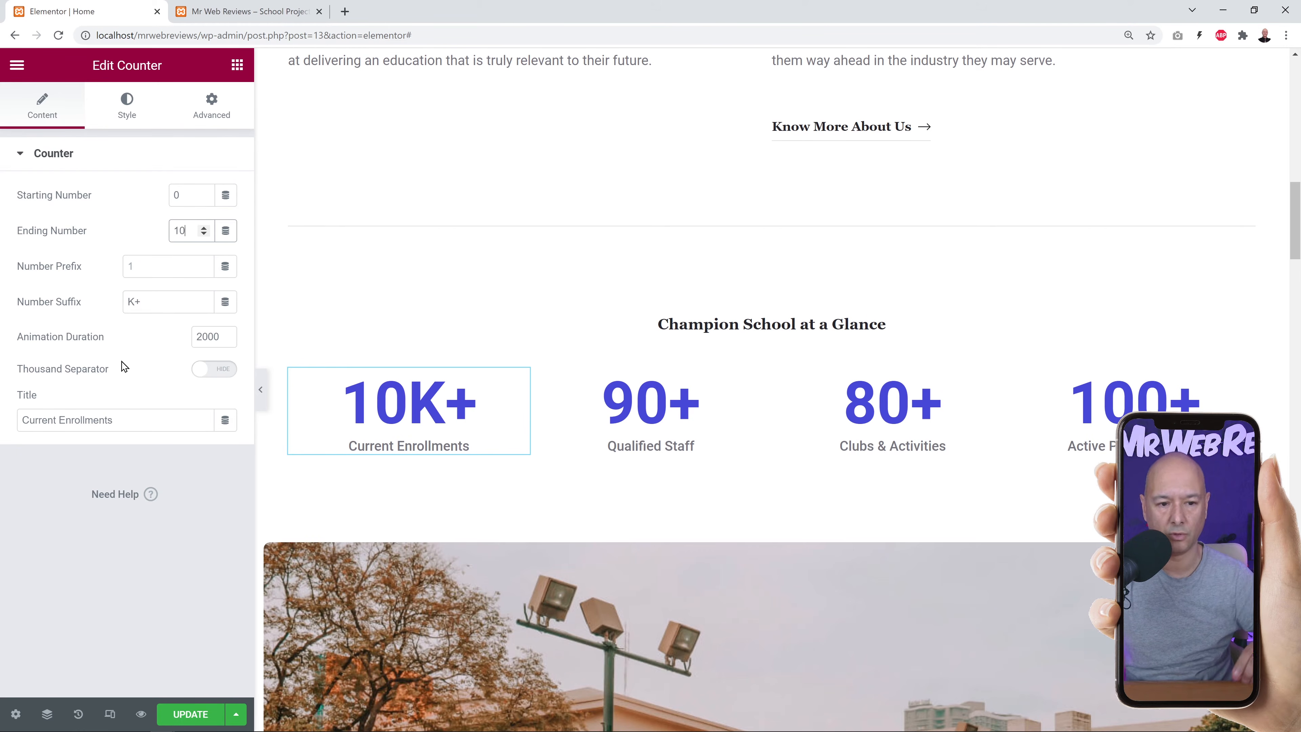
double_click(179, 196)
text(5)
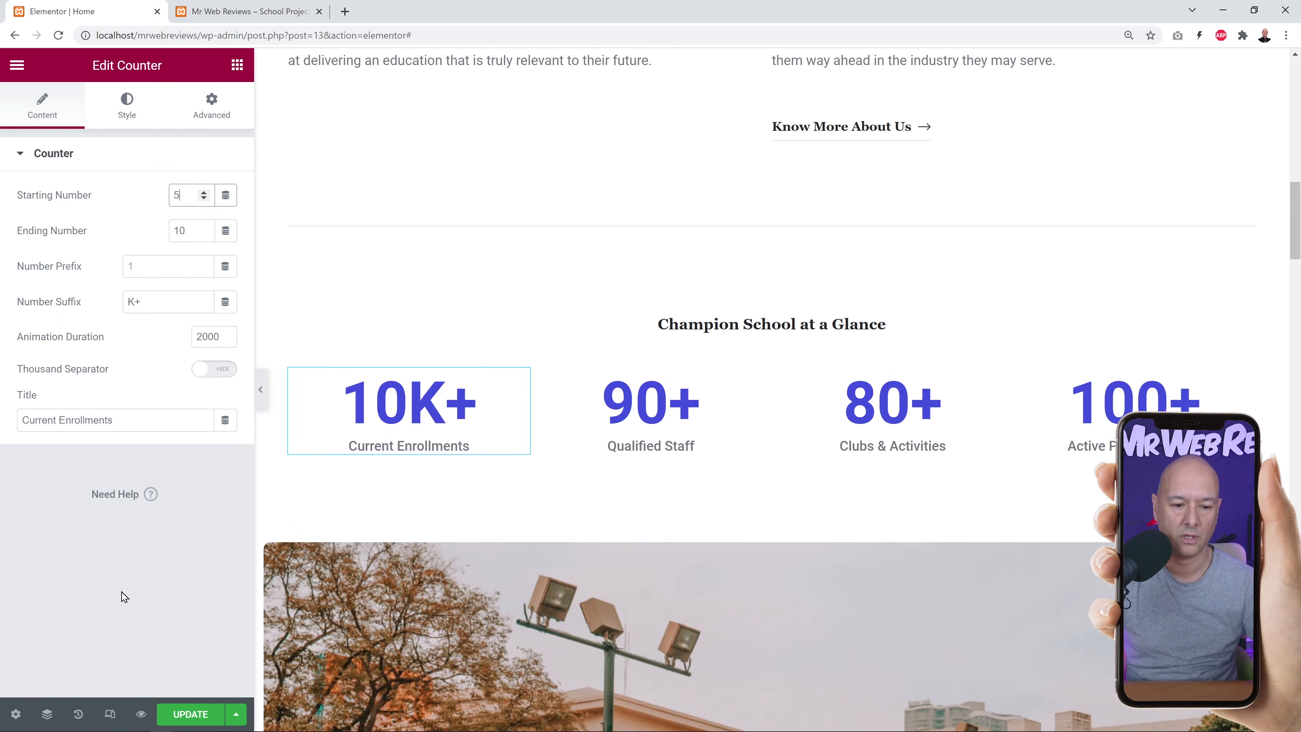
Replace the video column's campus background with the uploaded Kepier school entrance photo.
scroll(897, 553, down, 5)
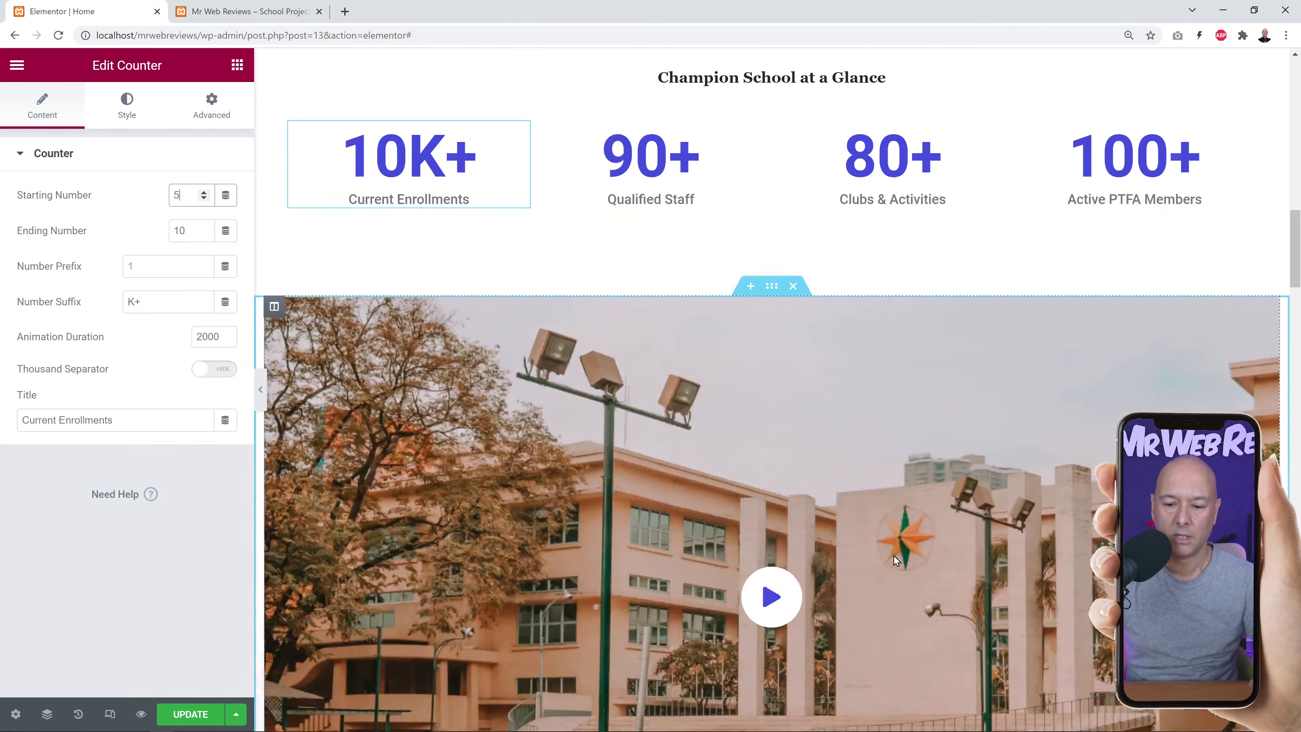
scroll(891, 555, down, 1)
key(alt+Tab)
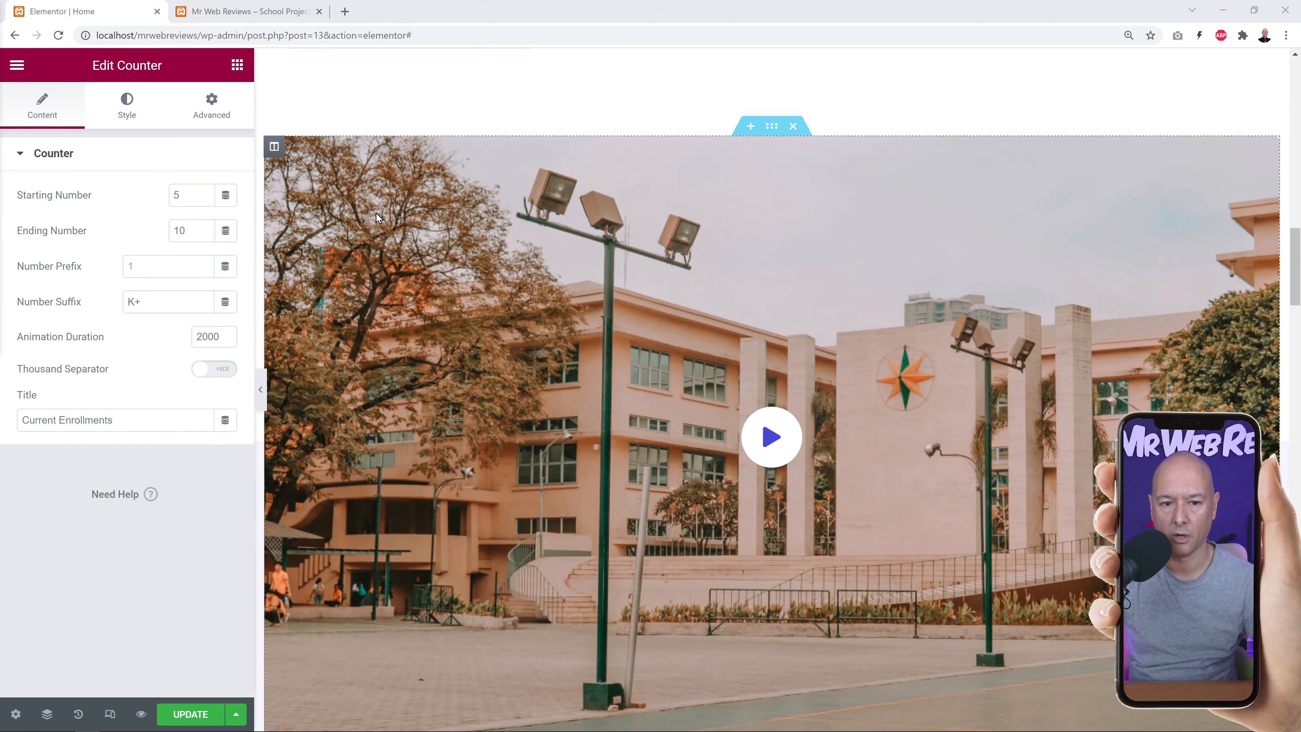
click(274, 148)
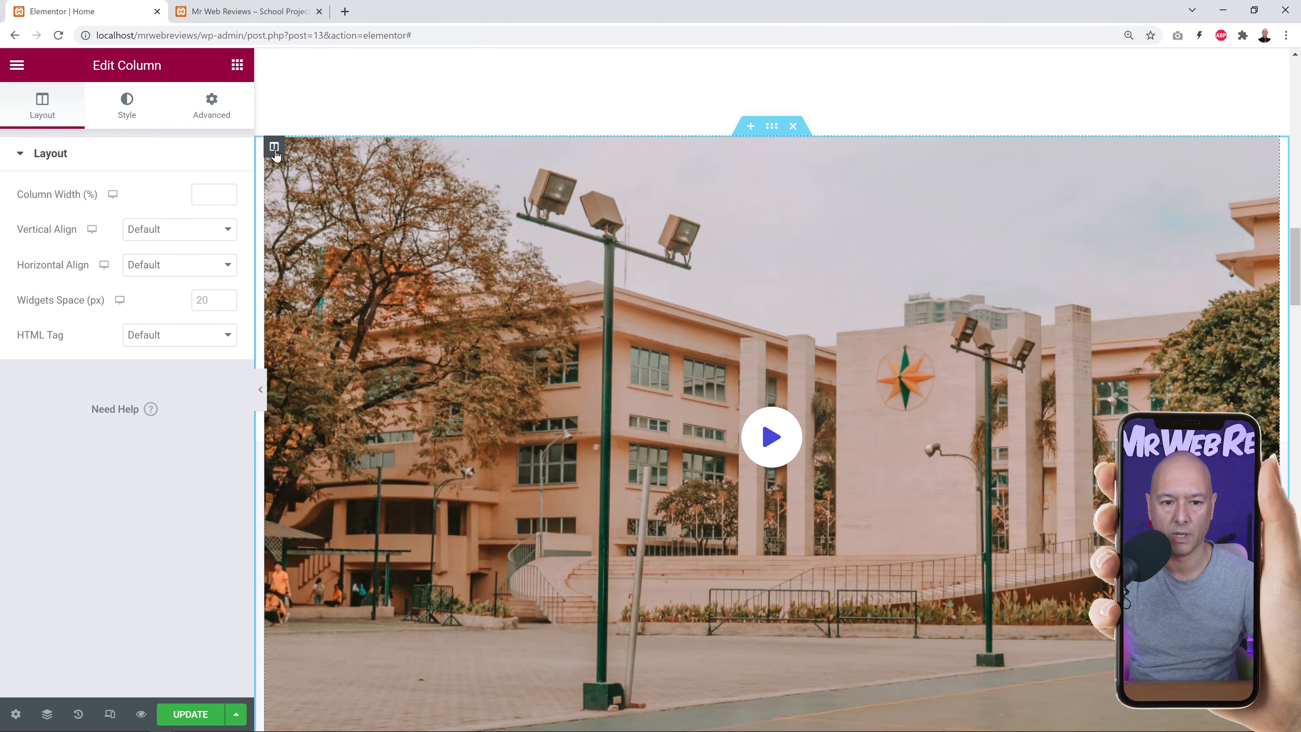
click(131, 116)
mouse_move(128, 358)
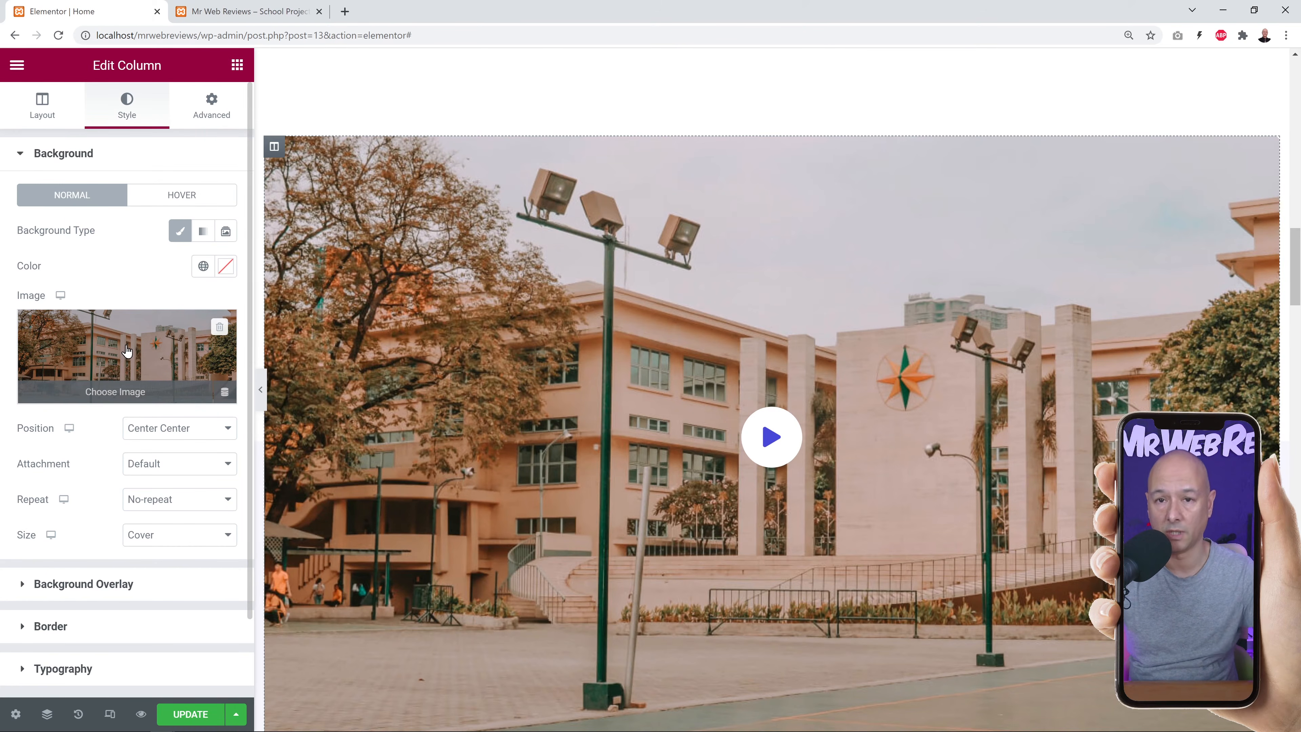
click(219, 328)
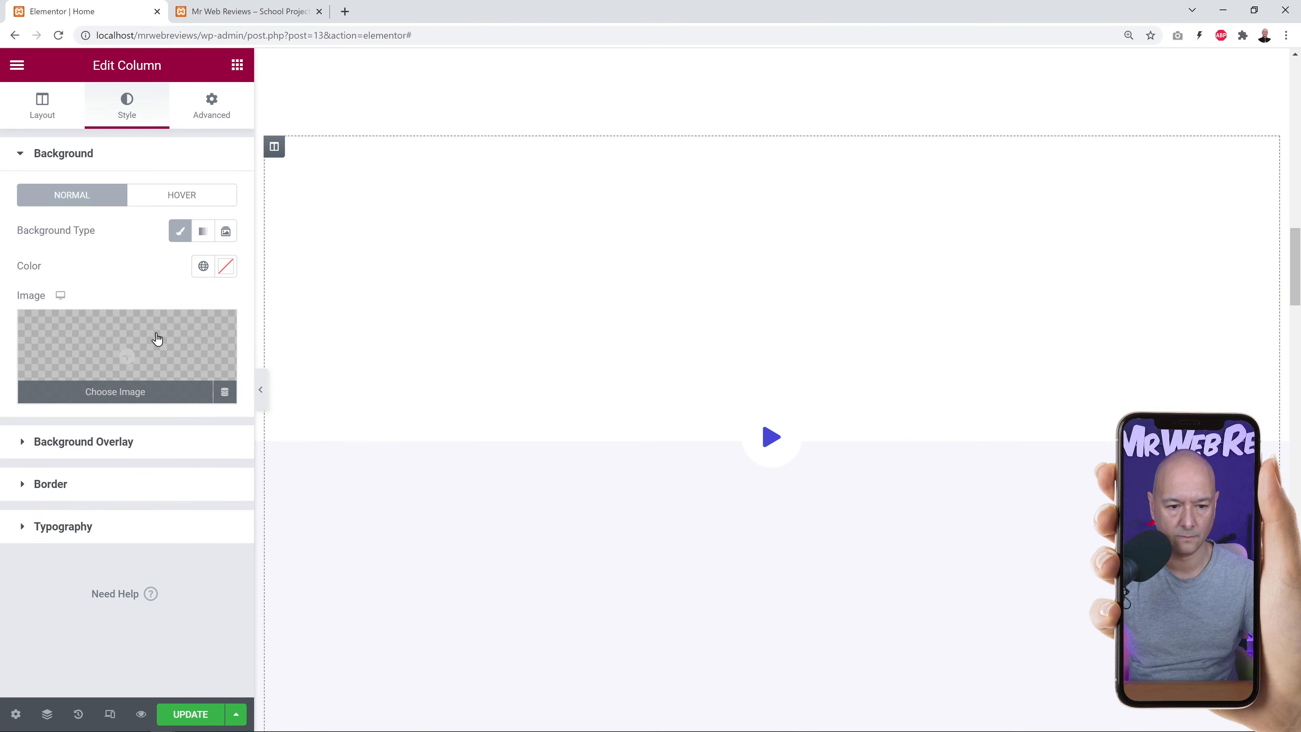
click(139, 347)
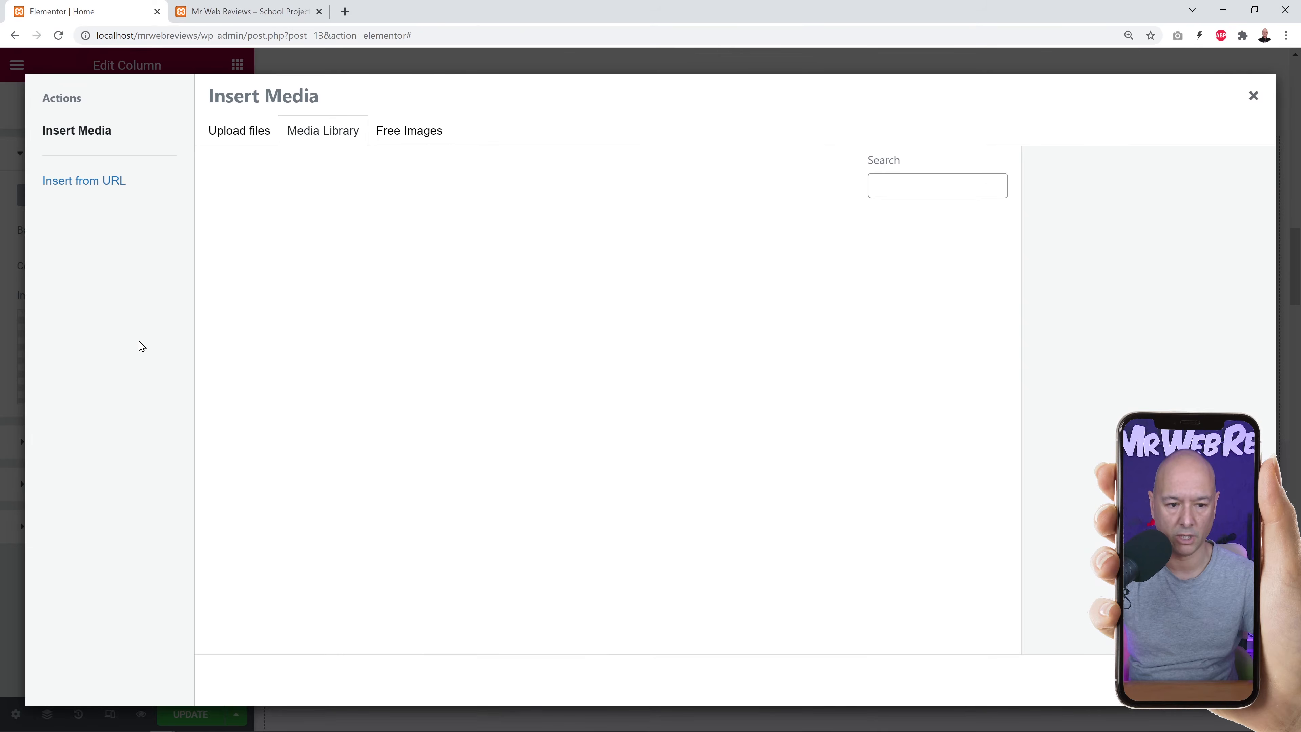
click(249, 134)
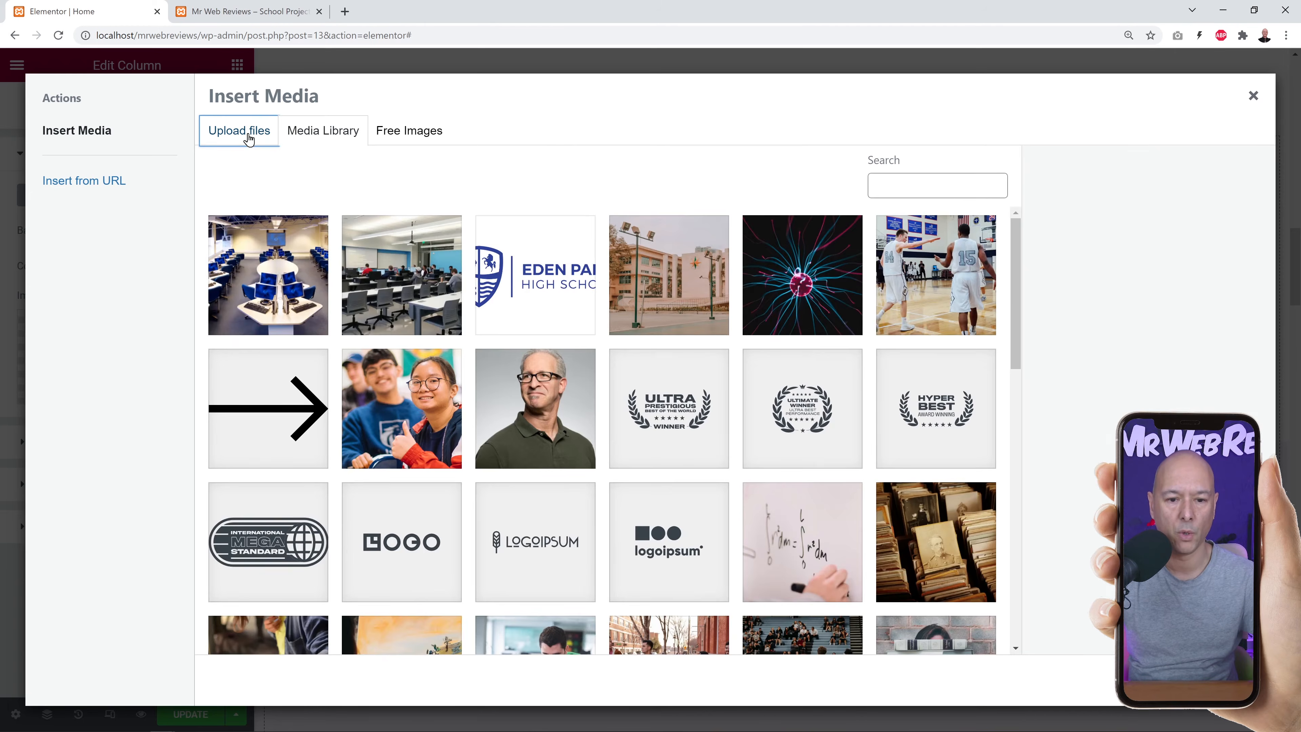
click(680, 382)
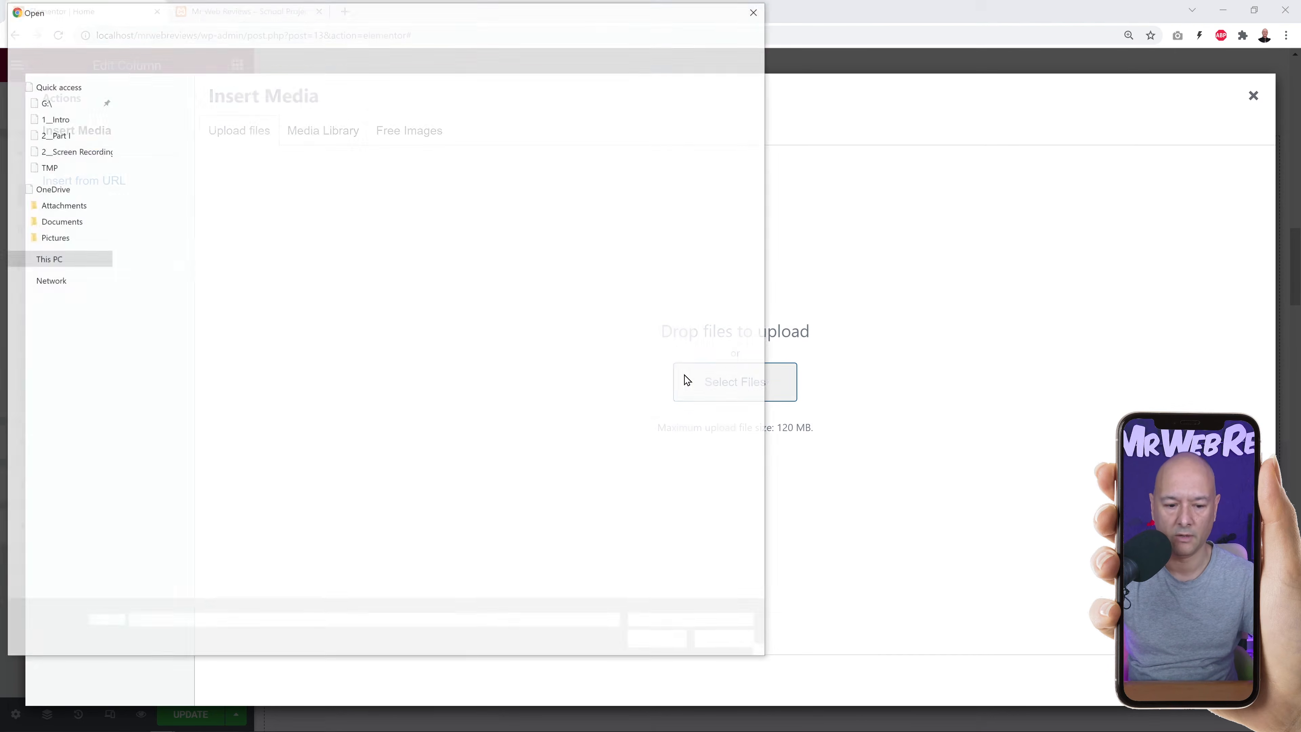
click(733, 126)
click(659, 642)
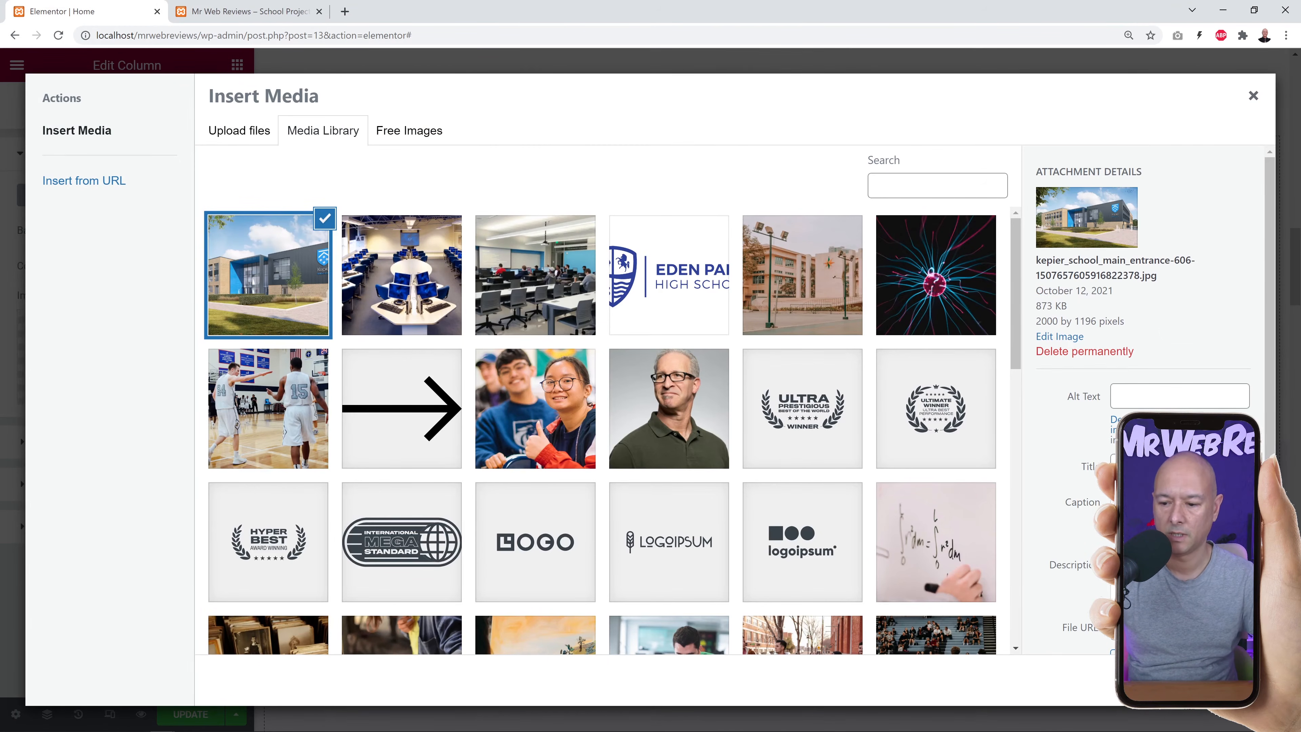
click(1220, 679)
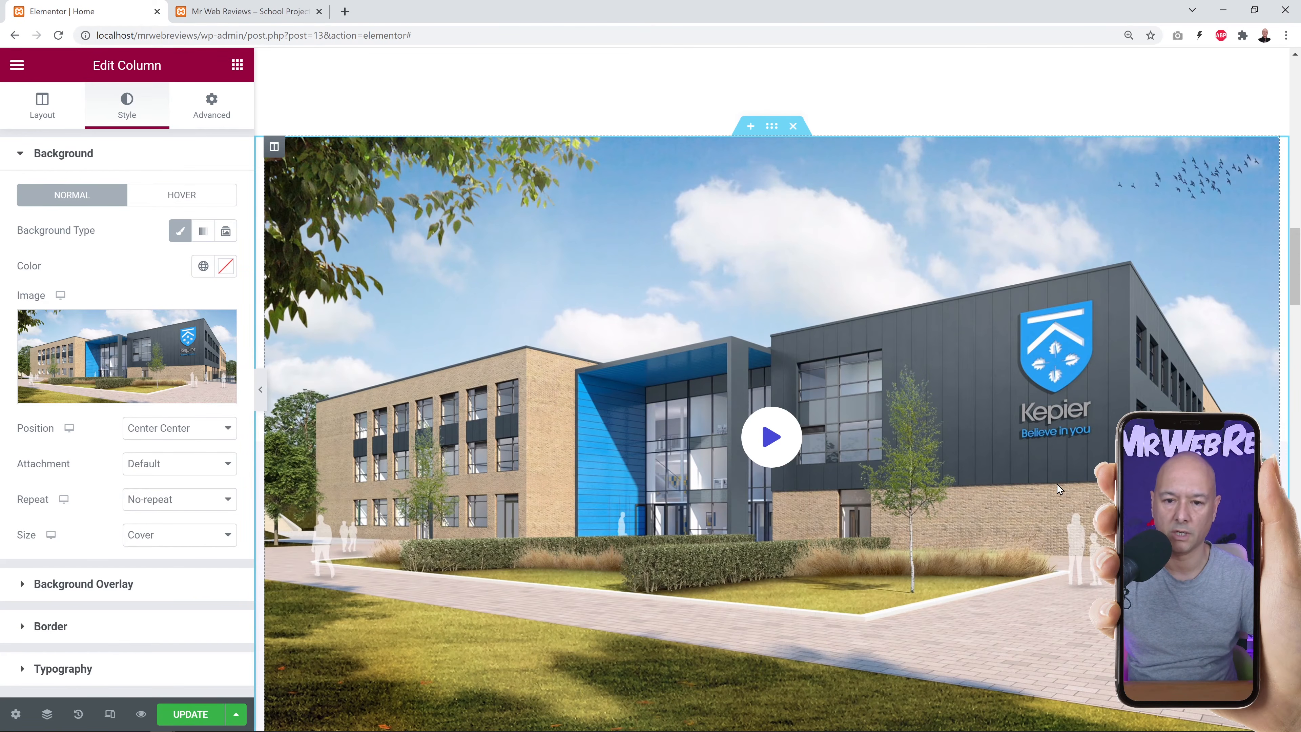
Select the play icon over the video section to edit it.
scroll(1058, 490, down, 1)
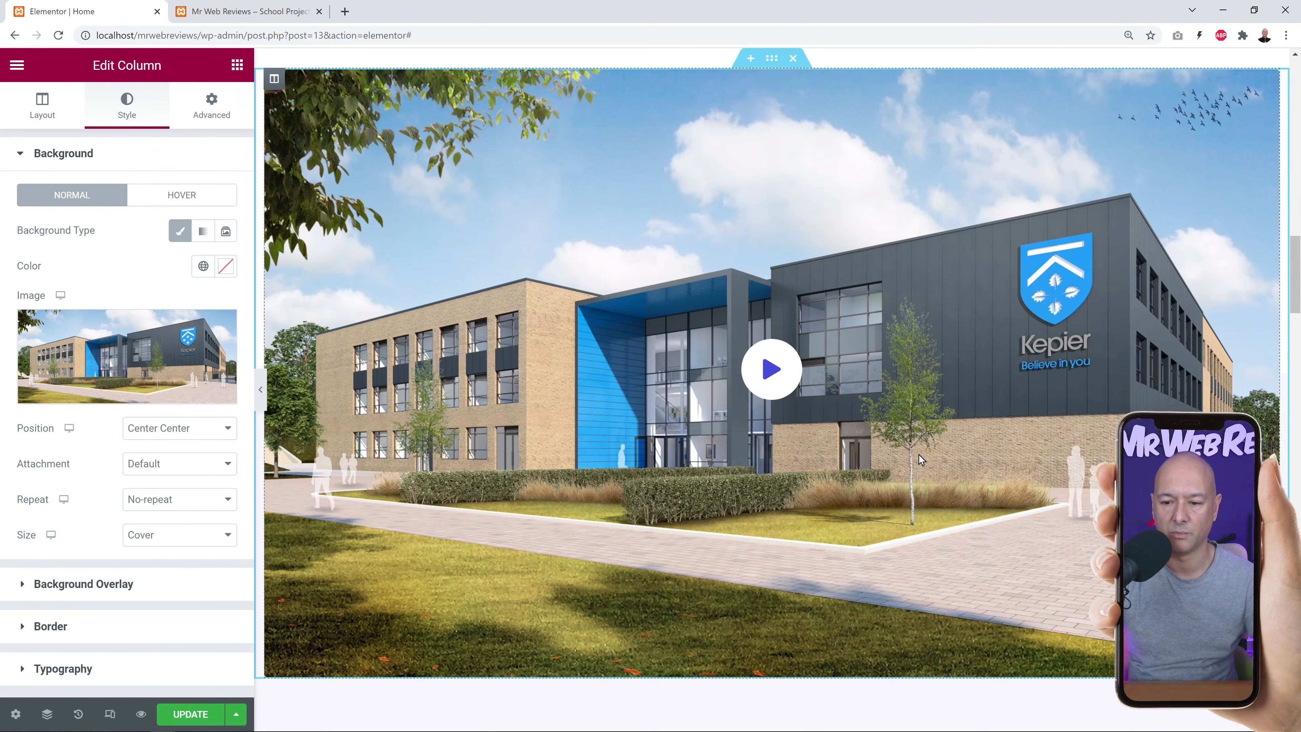
scroll(918, 453, up, 1)
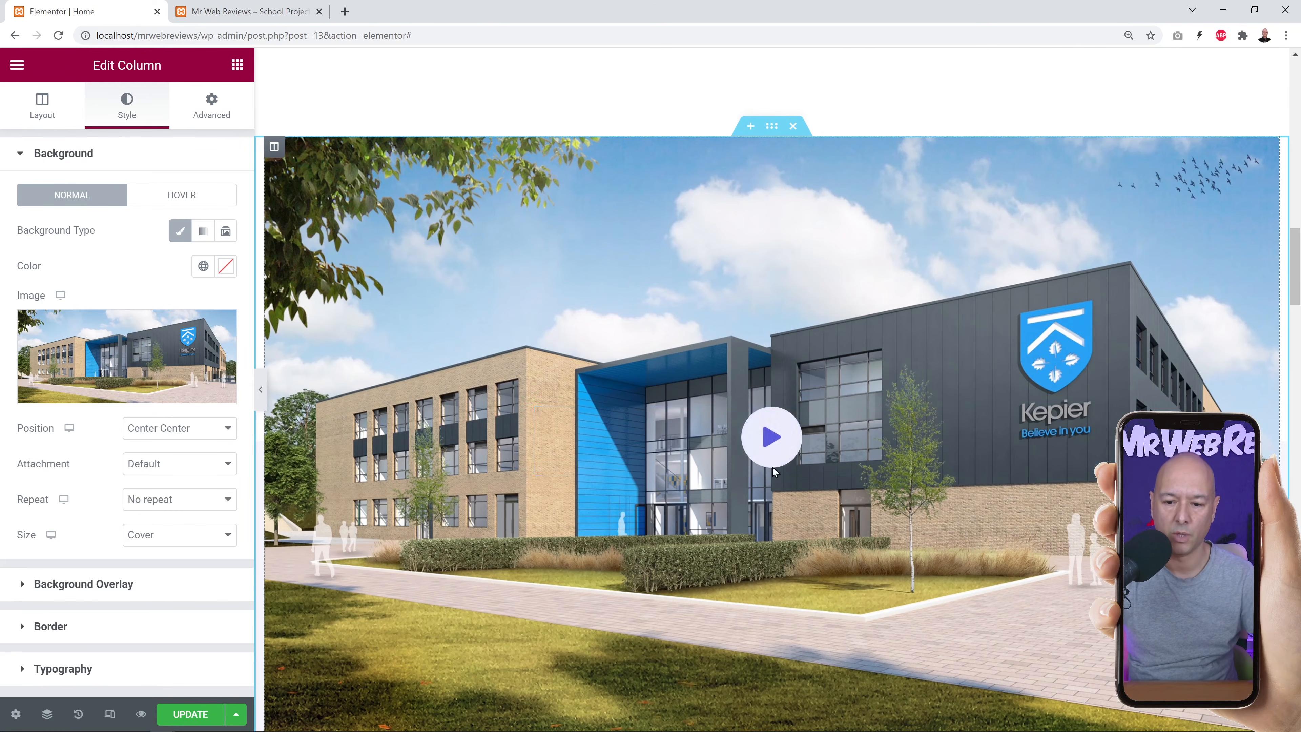
click(773, 452)
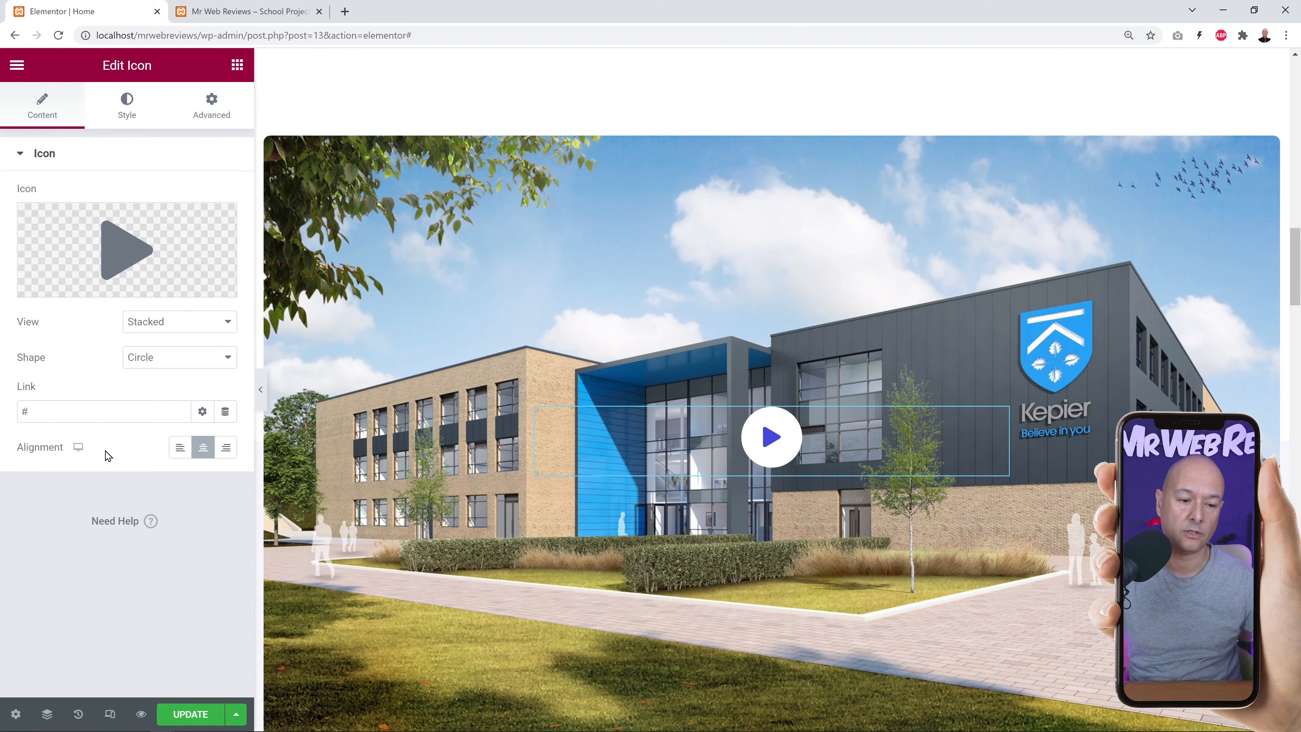
Link the play icon to the YouTube video, opening in a new window, and save the page.
click(19, 410)
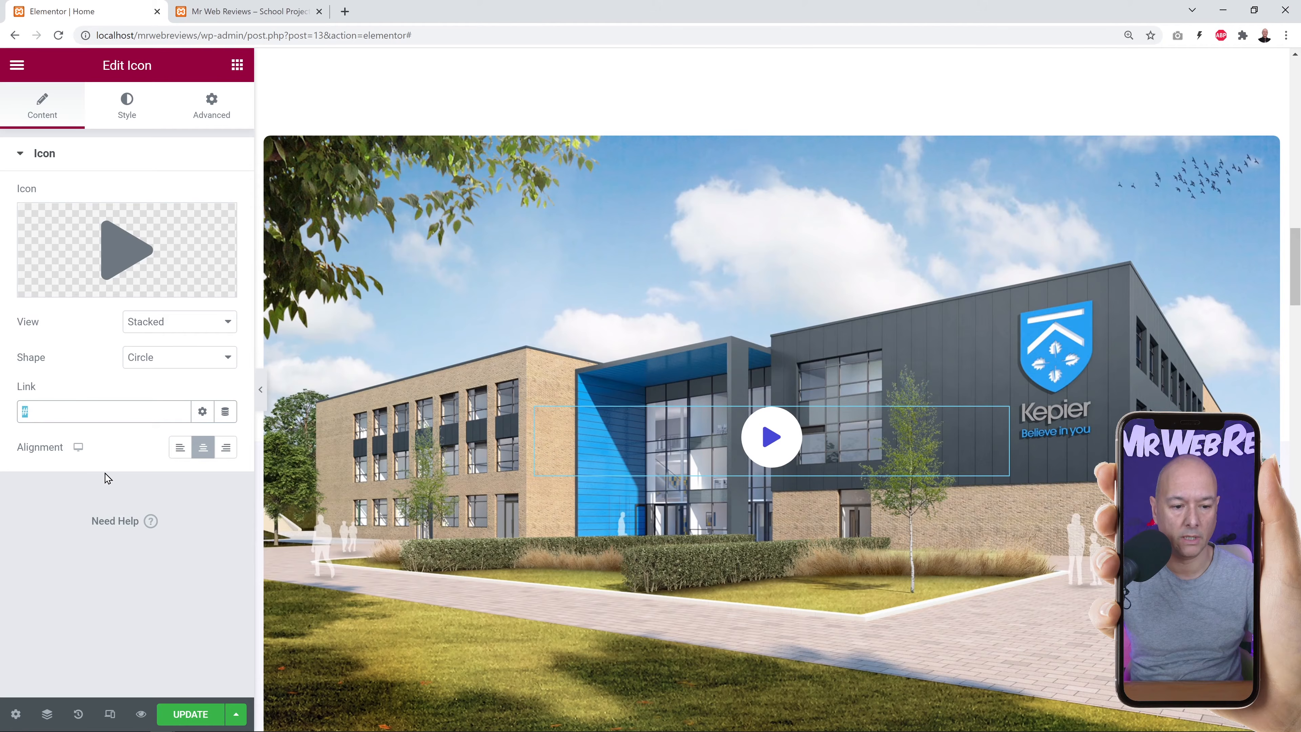
text(https://www.youtube.com/watch?v=fmBEsNoivhM)
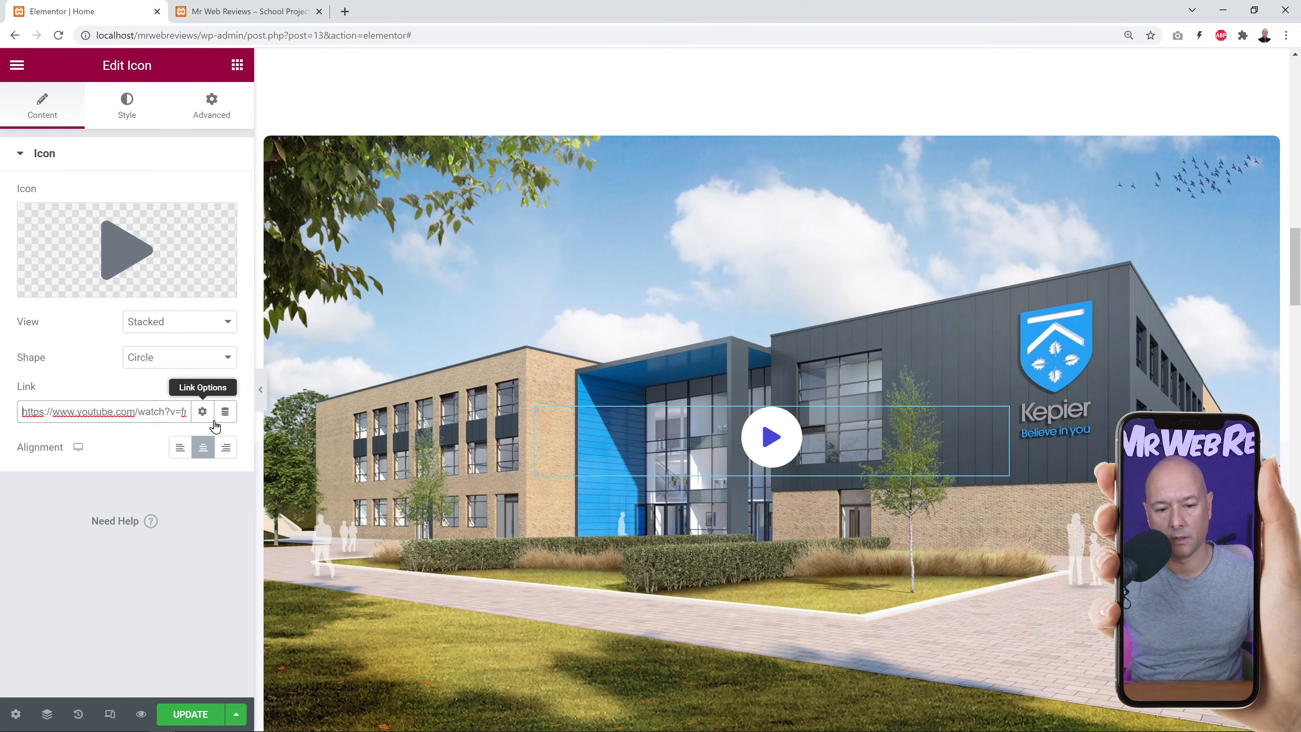
click(203, 411)
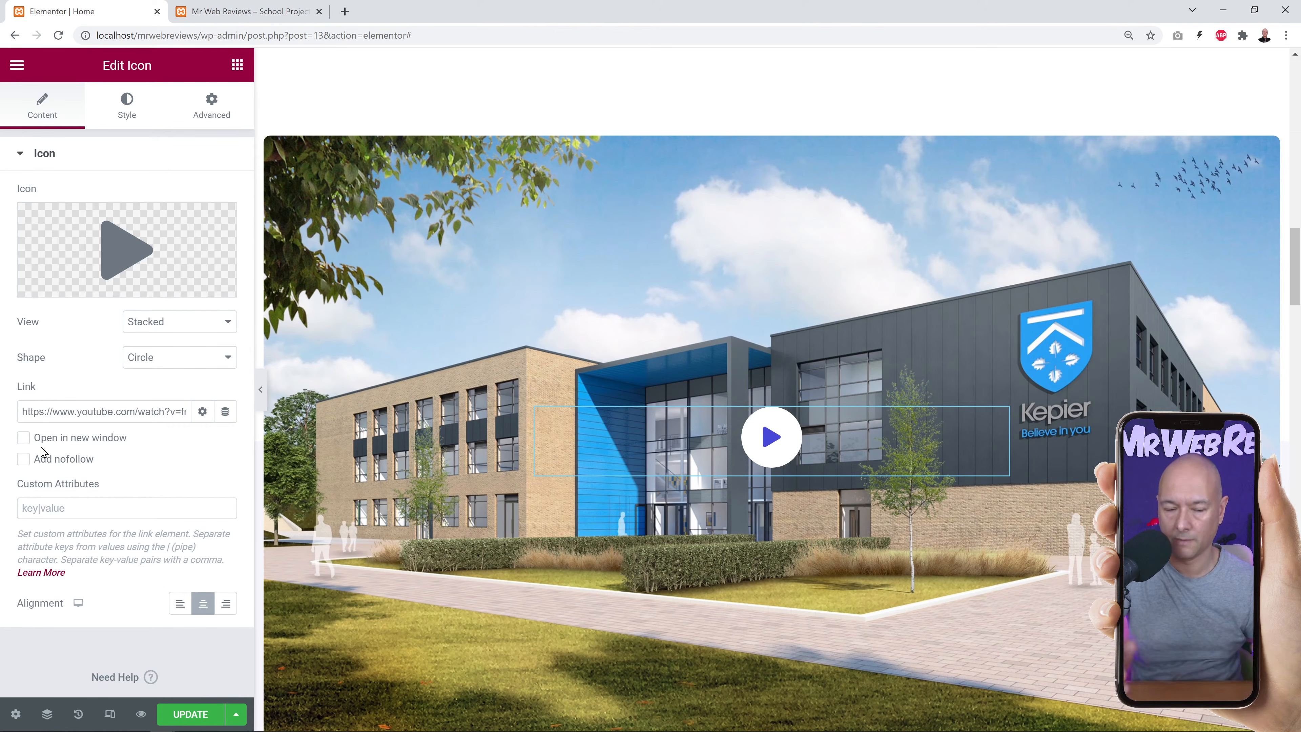
click(23, 438)
click(199, 710)
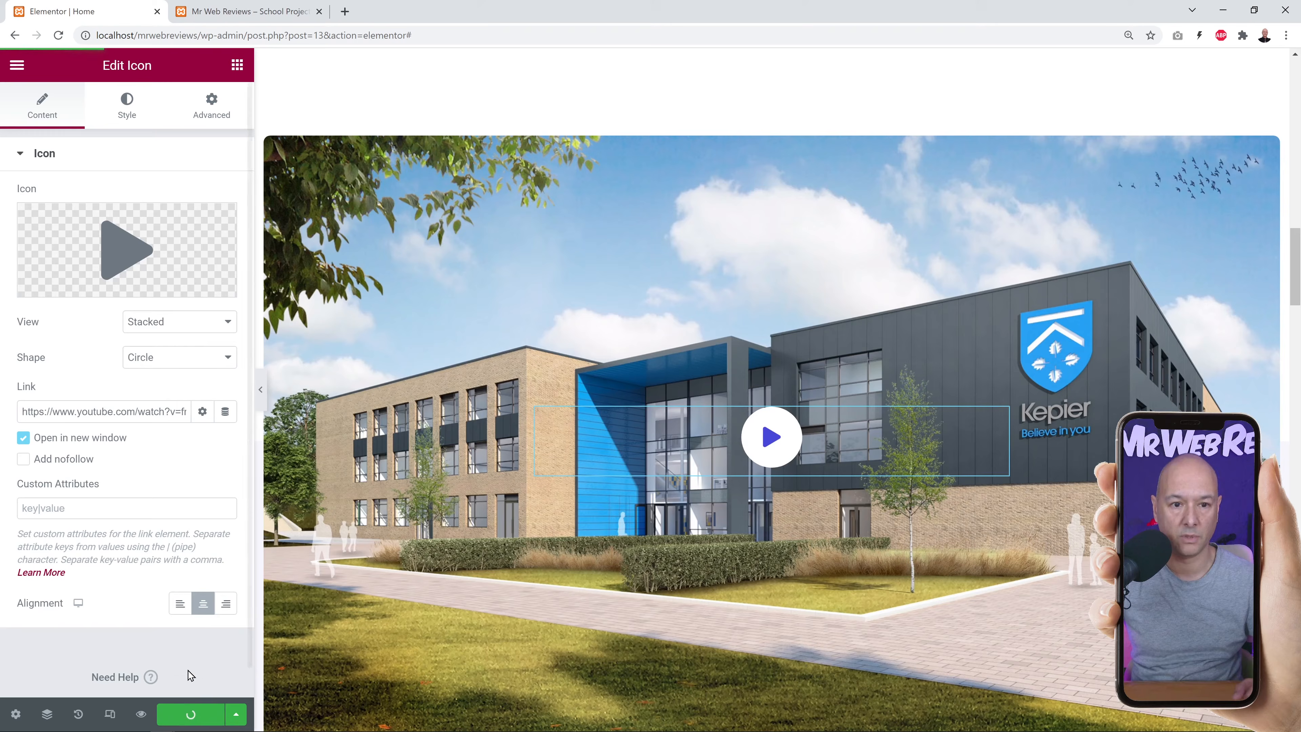
click(242, 14)
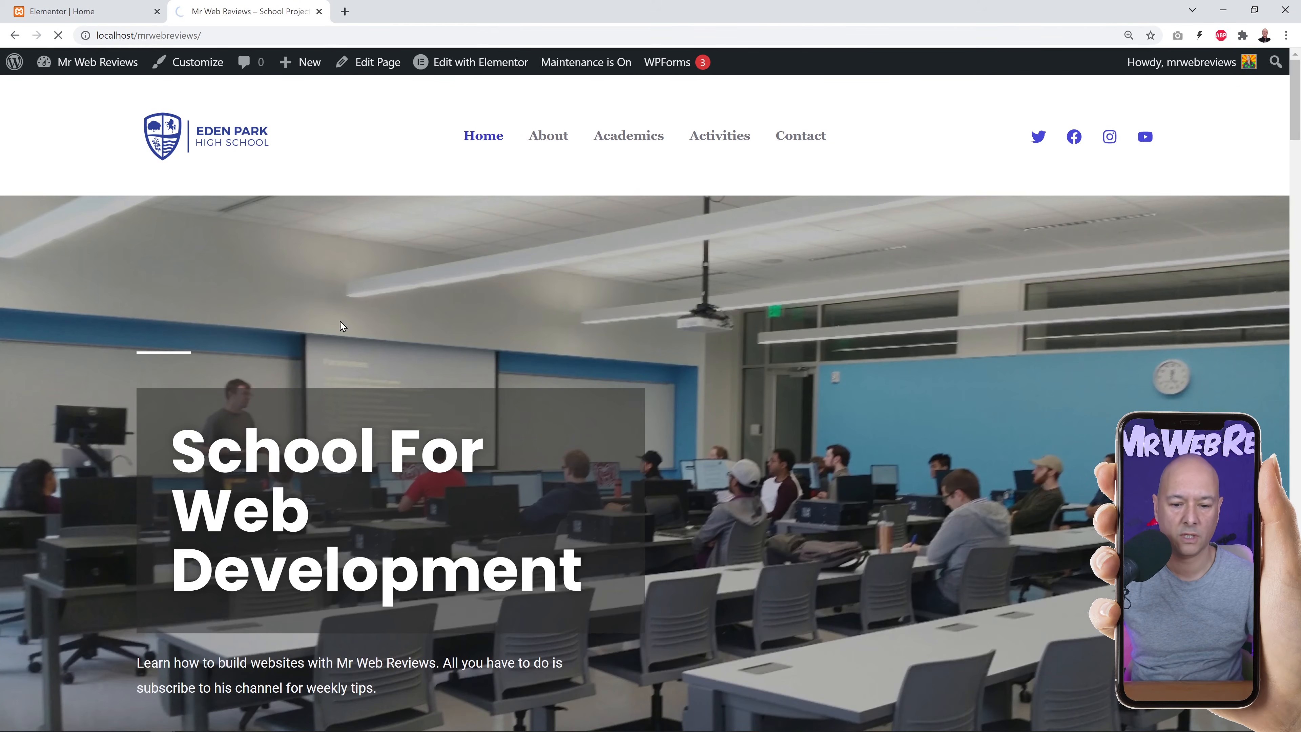
scroll(449, 359, down, 10)
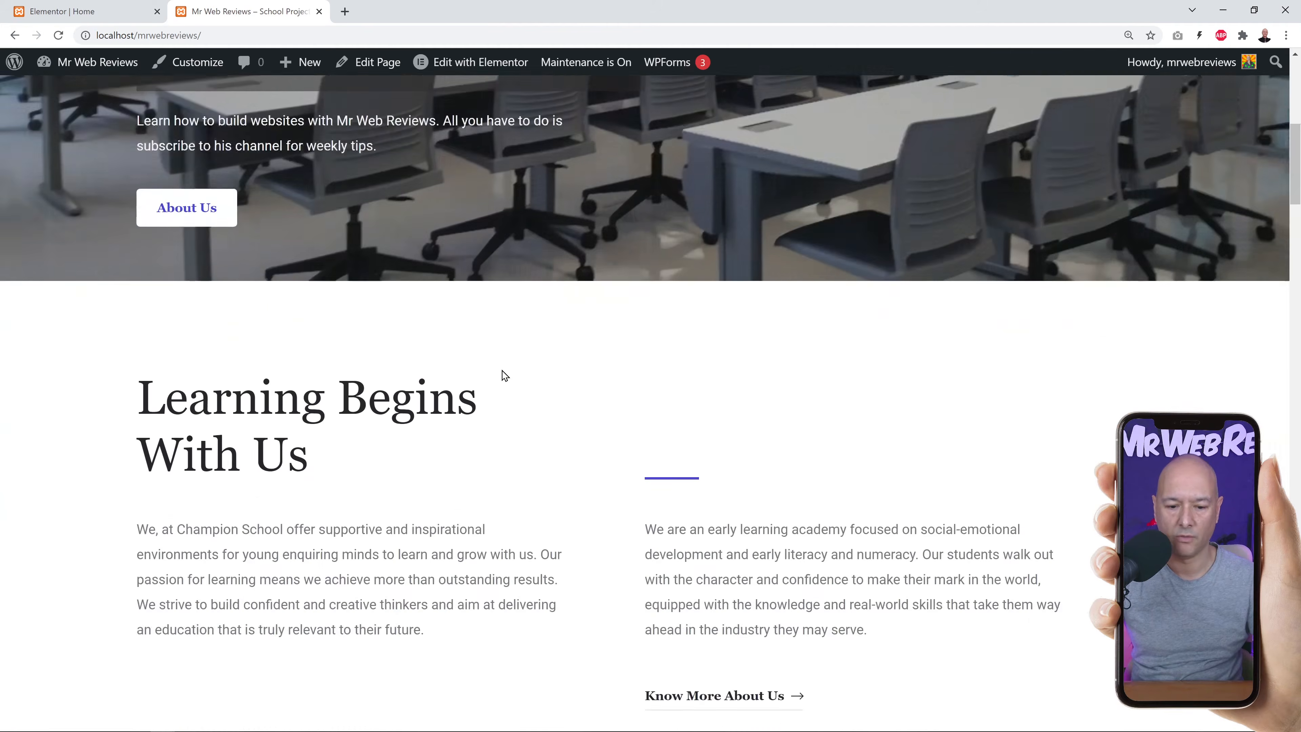
scroll(505, 376, down, 15)
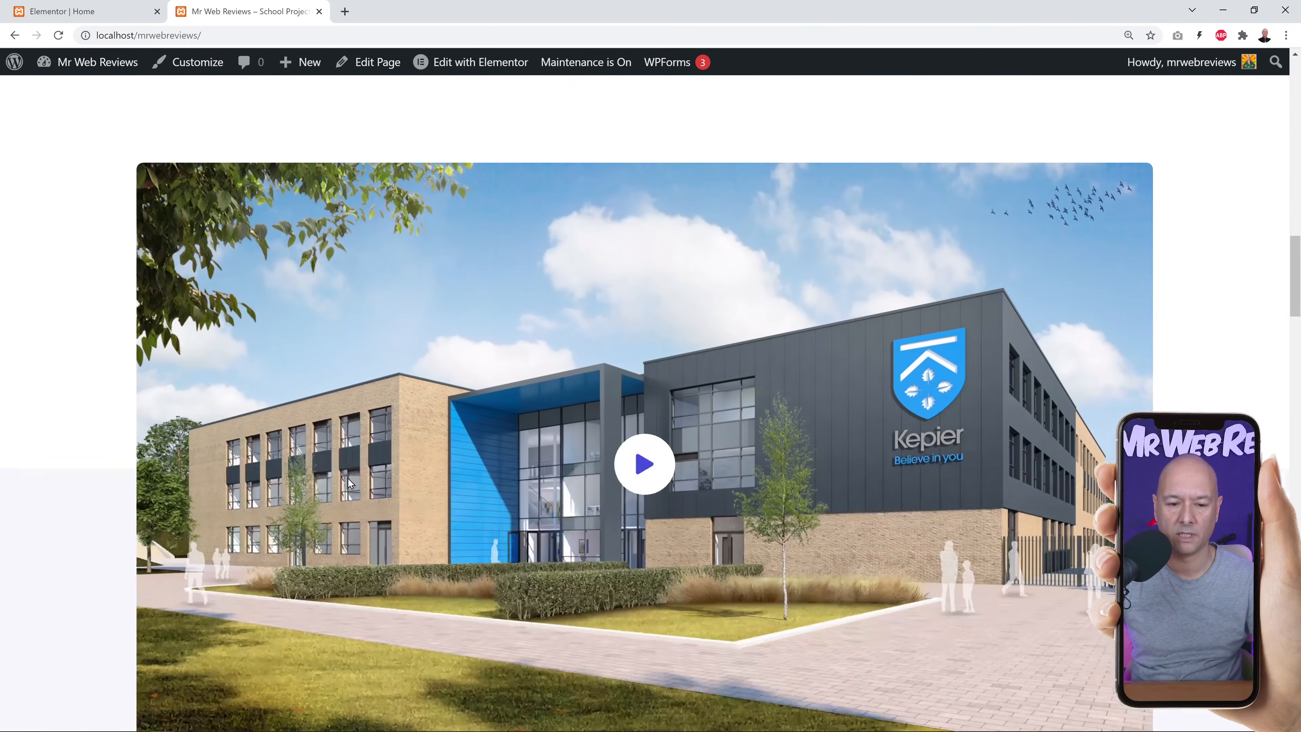
scroll(637, 370, down, 1)
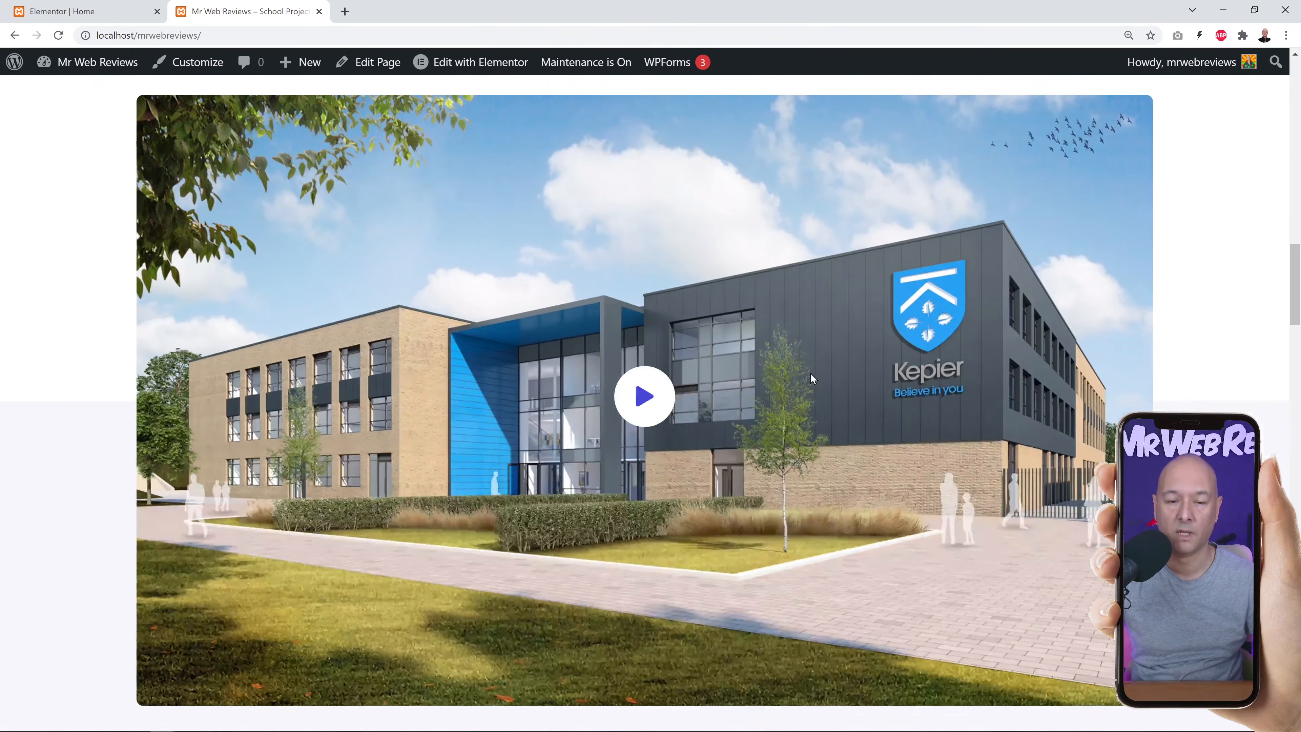
click(640, 405)
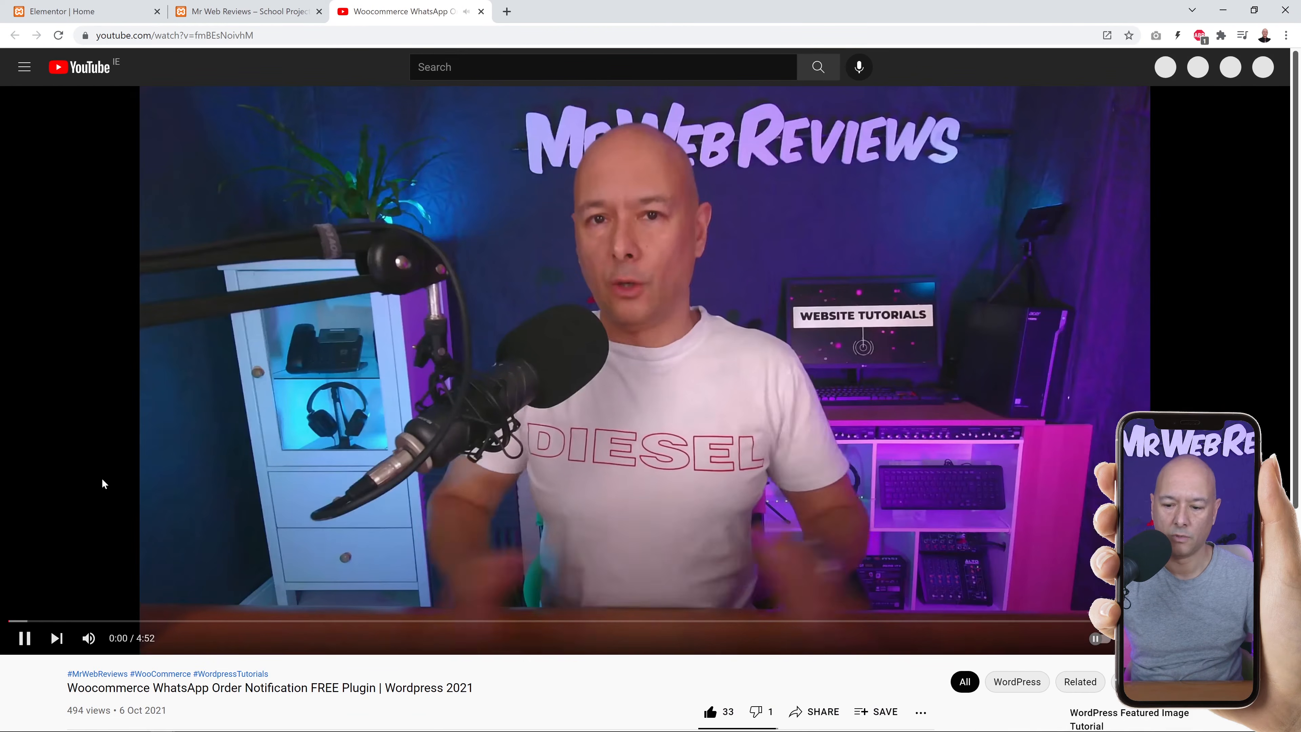
click(24, 637)
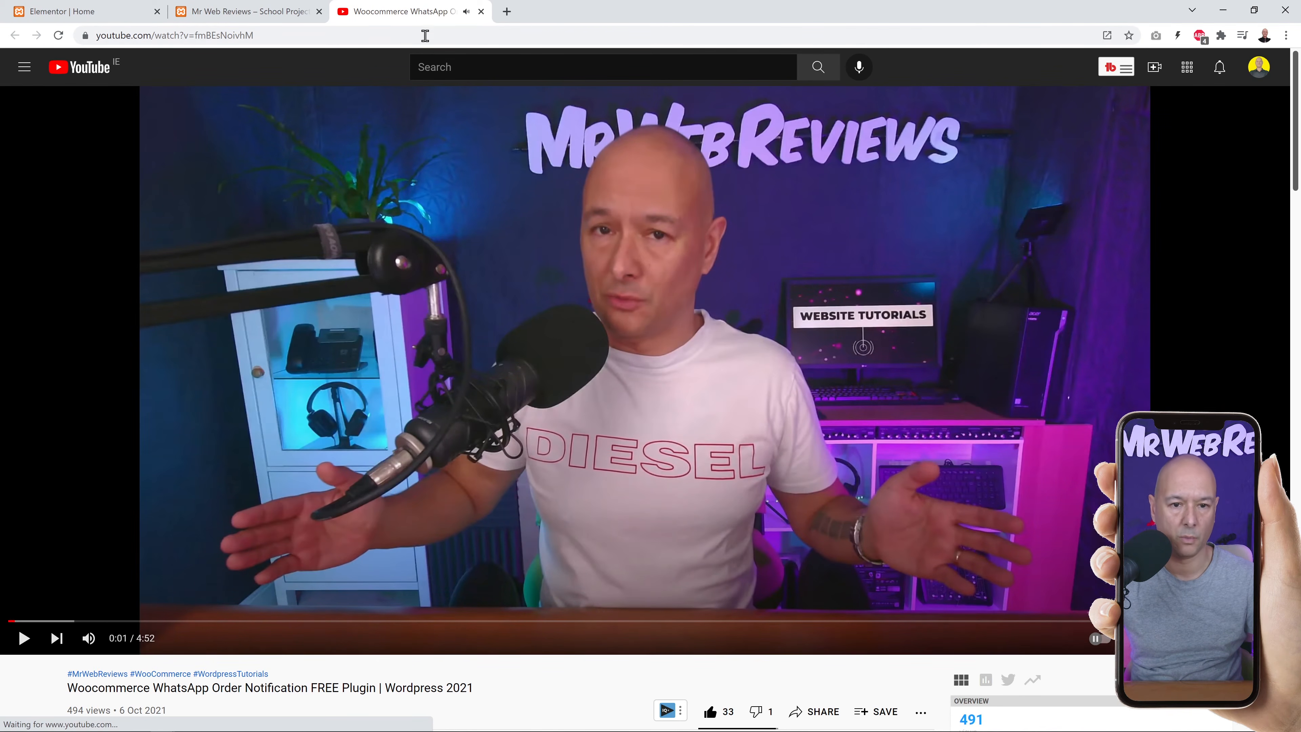
click(481, 11)
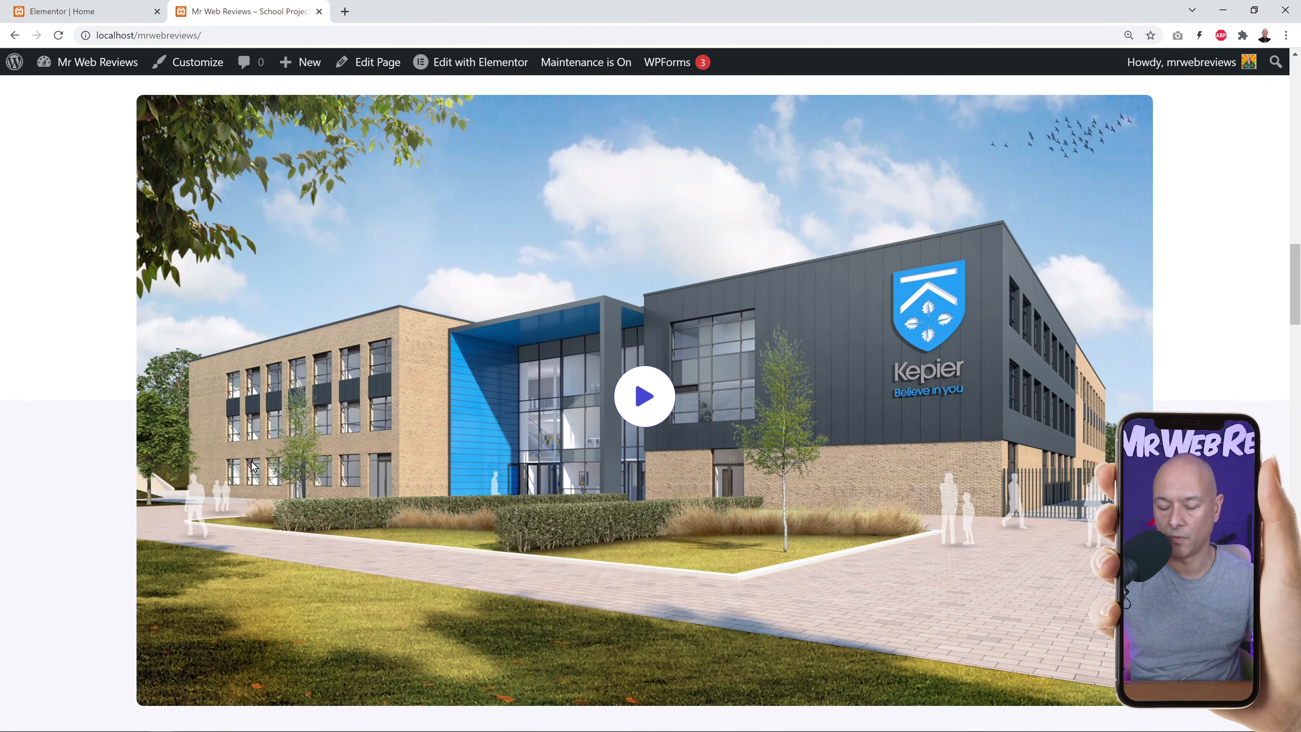
Back in Elementor, open the 'We aim at inspiring our students…' quote text without changing it.
click(87, 11)
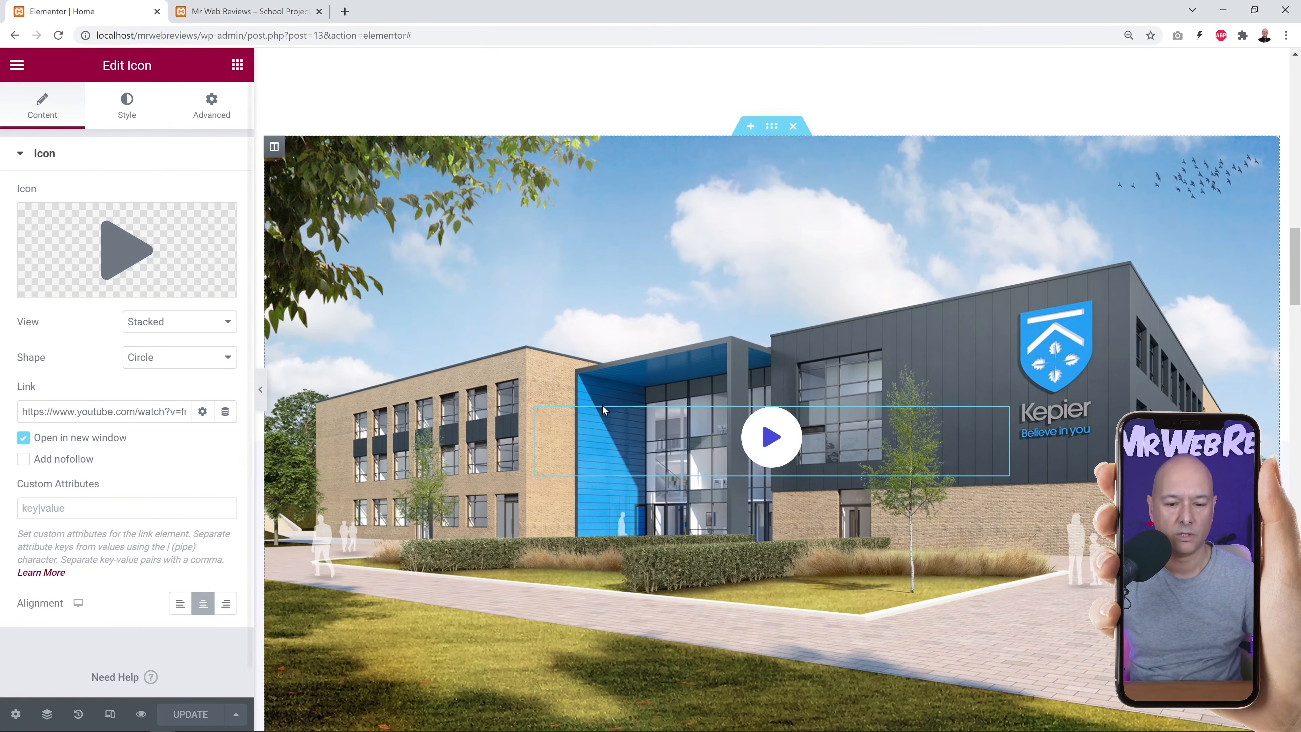
scroll(441, 408, down, 2)
scroll(440, 409, down, 9)
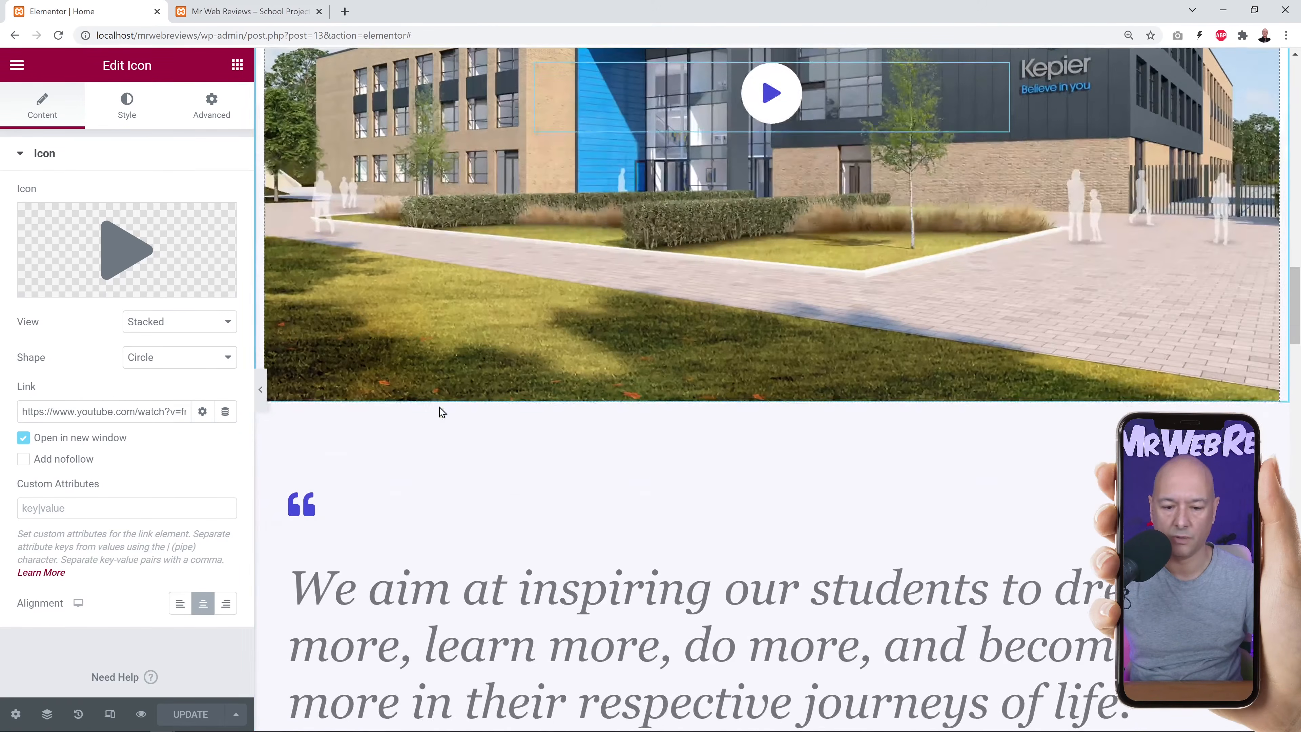
scroll(891, 645, down, 1)
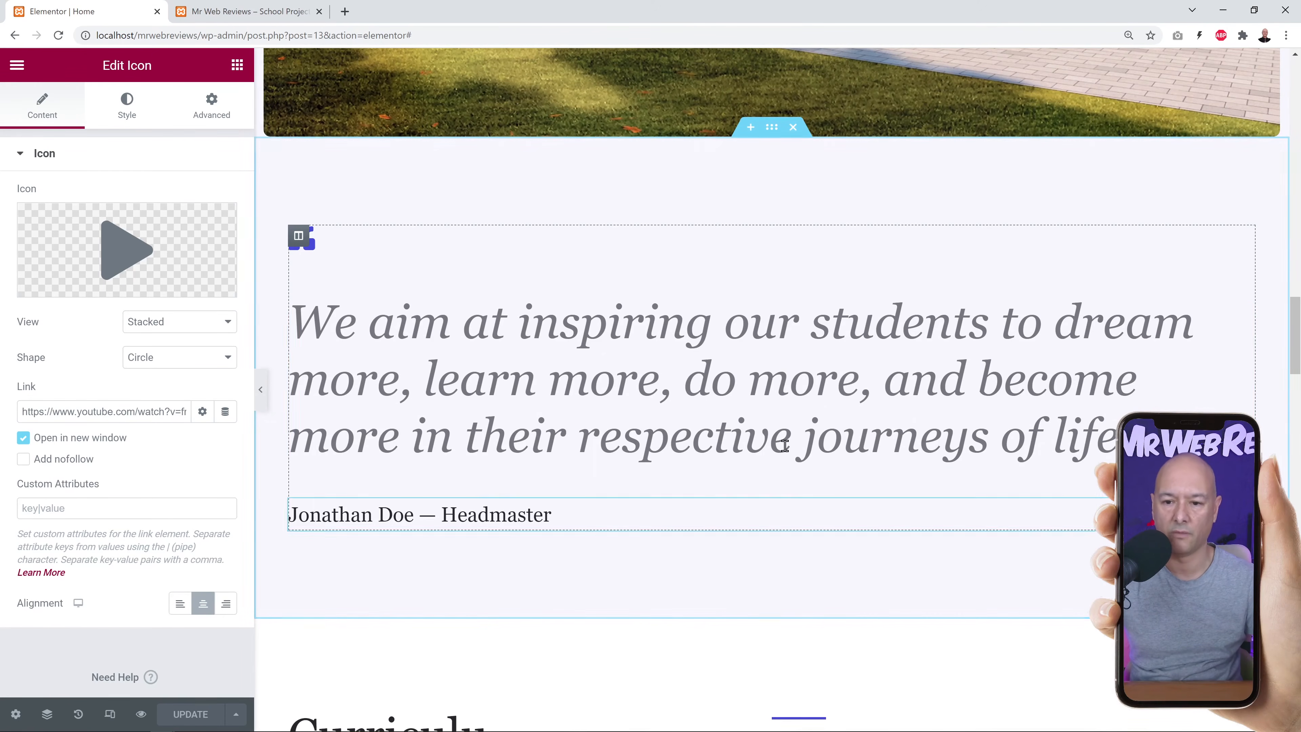
click(1245, 303)
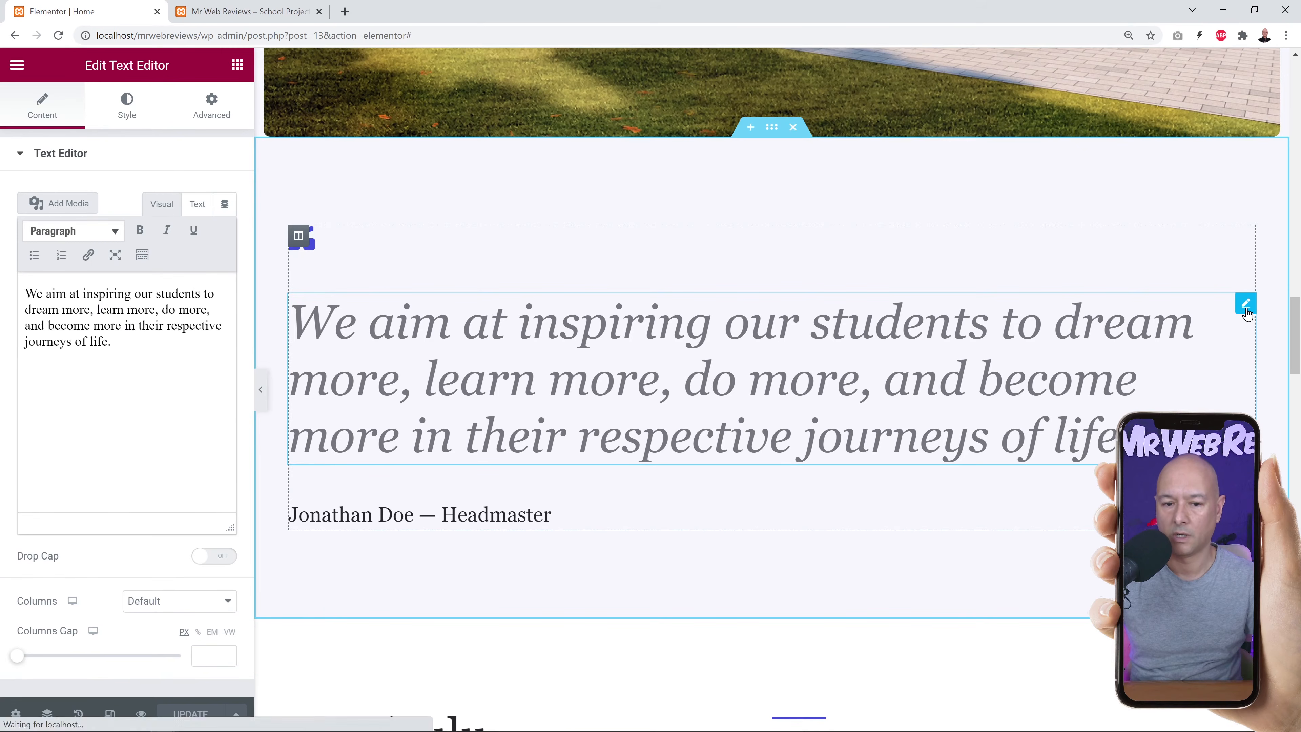
drag(128, 403, 31, 296)
click(113, 402)
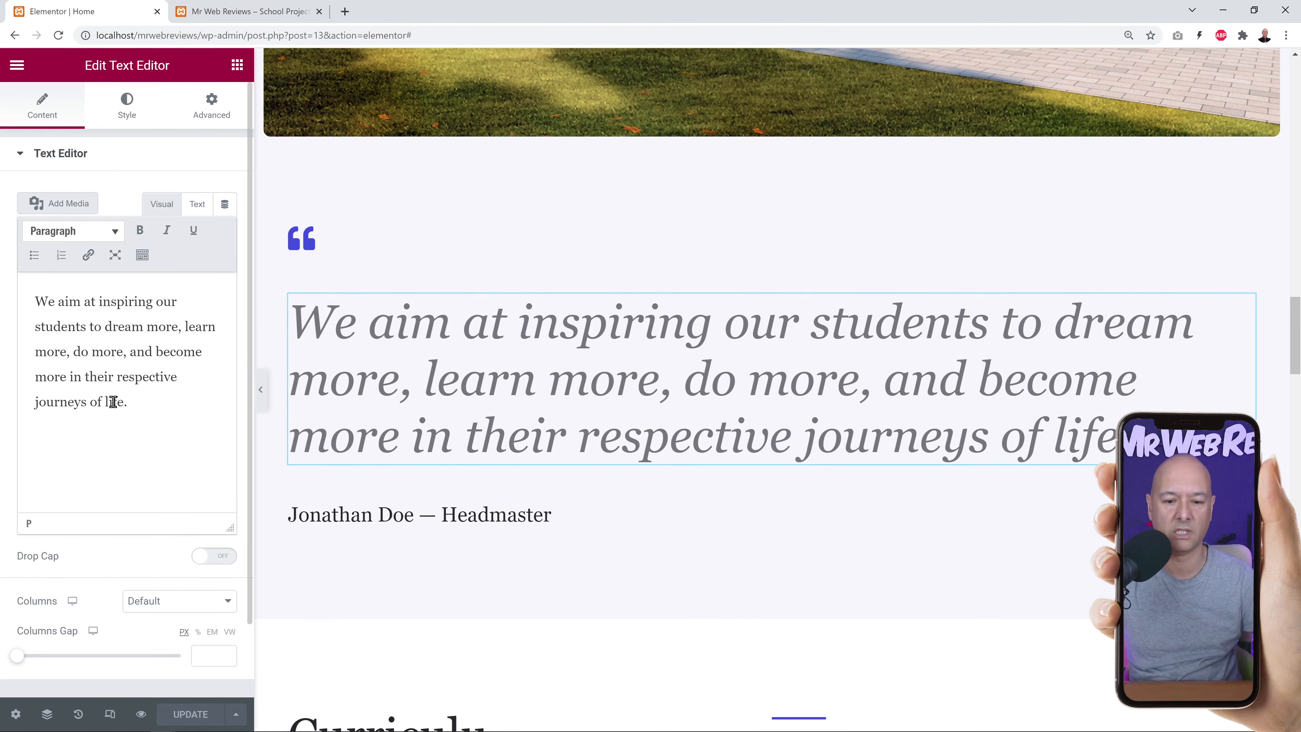
scroll(724, 492, down, 5)
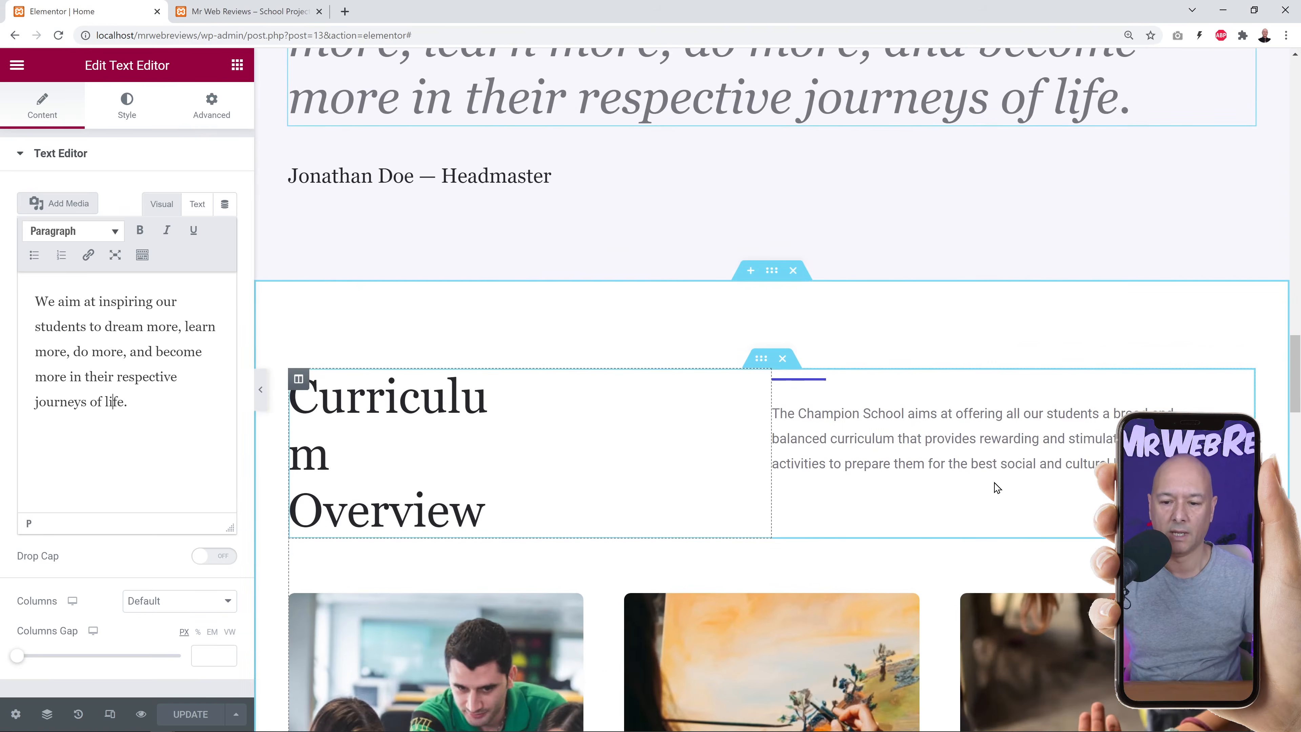
scroll(948, 441, down, 3)
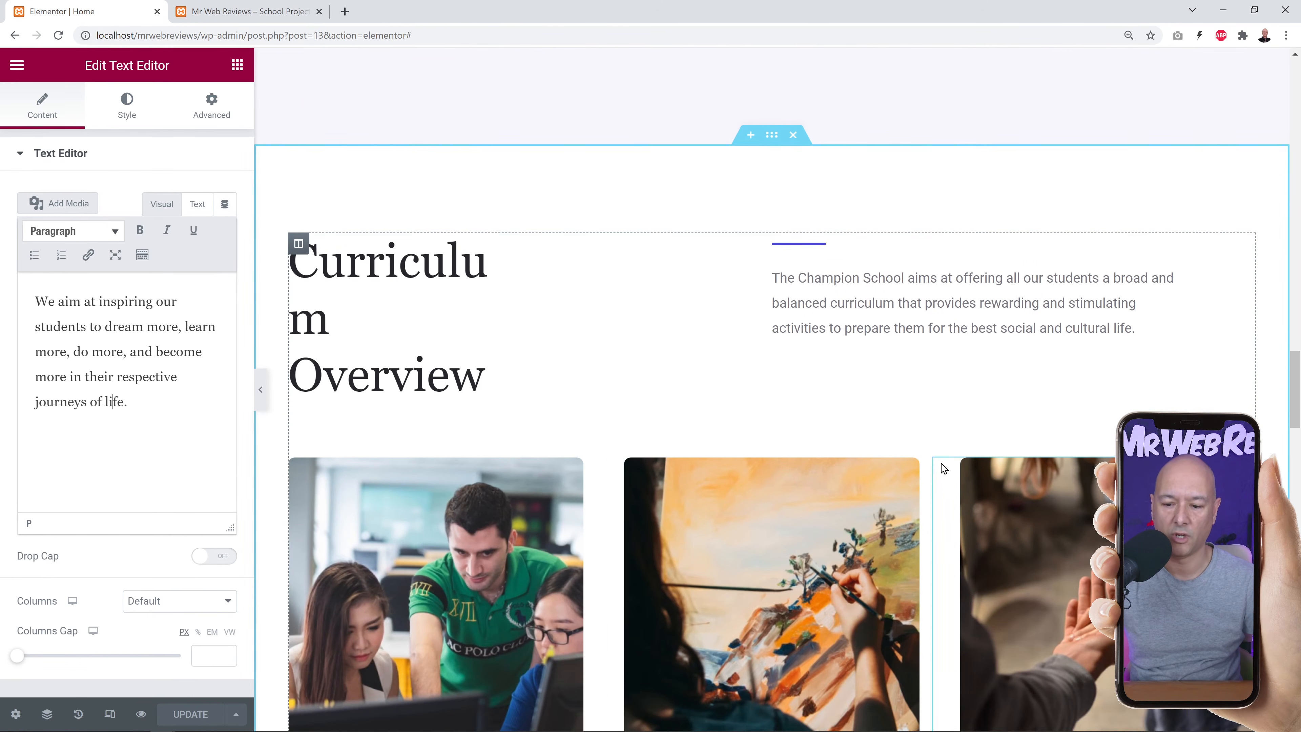
scroll(1269, 387, down, 5)
scroll(1274, 389, down, 1)
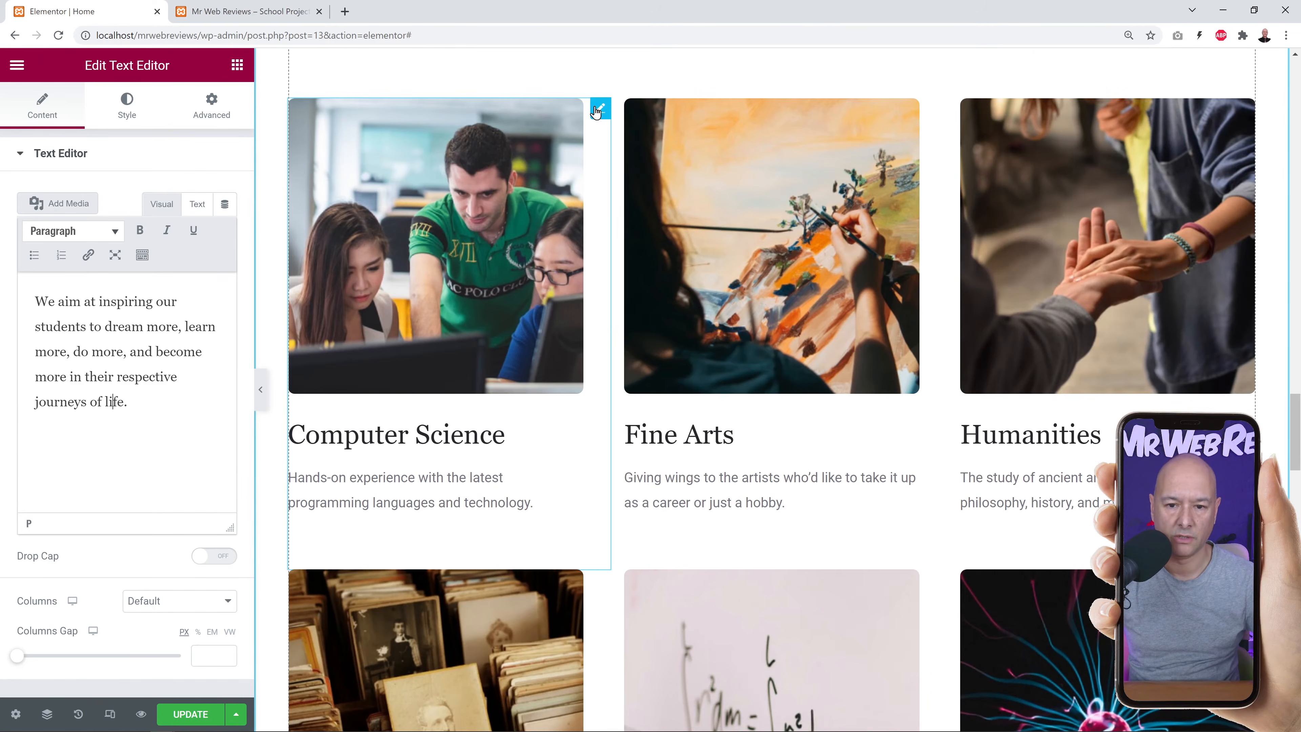
Review the six curriculum cards: Computer Science, Fine Arts, Humanities, Science, Mathematics and Languages.
click(596, 111)
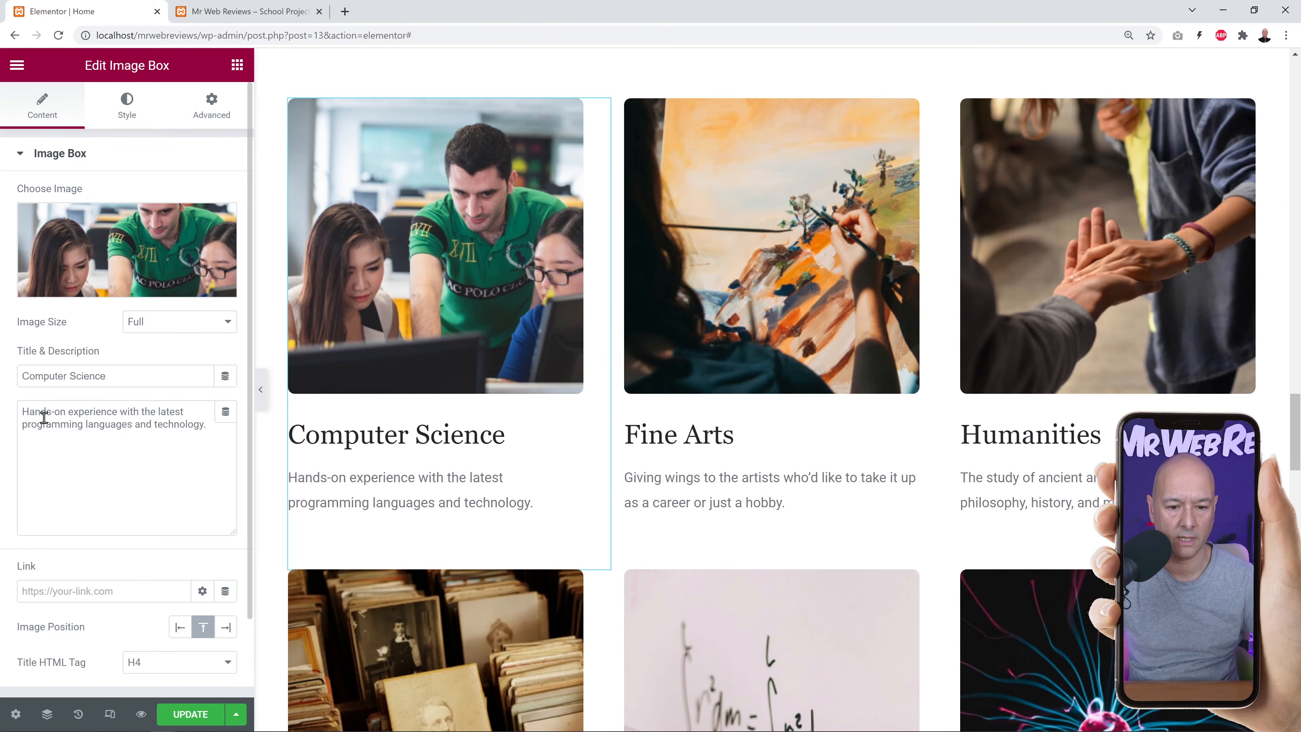
click(835, 264)
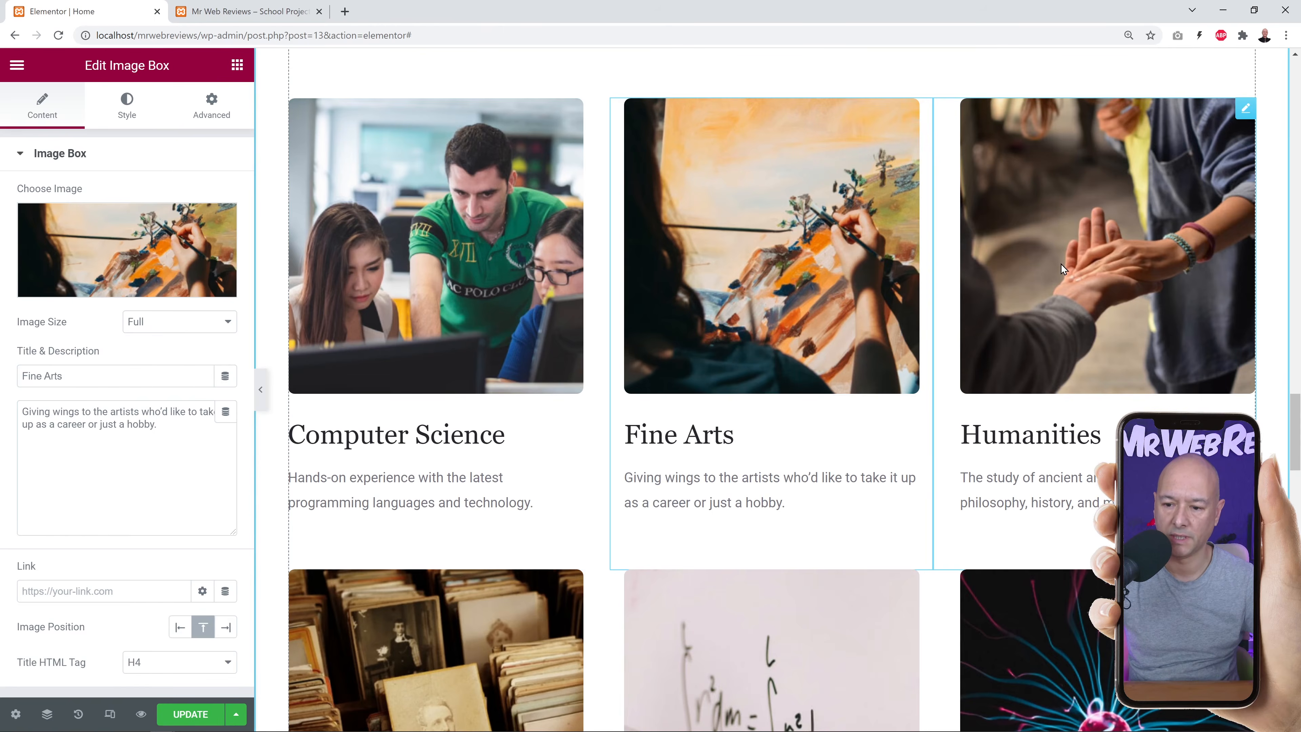
click(1061, 264)
scroll(1061, 264, down, 4)
click(443, 509)
click(742, 502)
click(972, 515)
scroll(972, 515, up, 5)
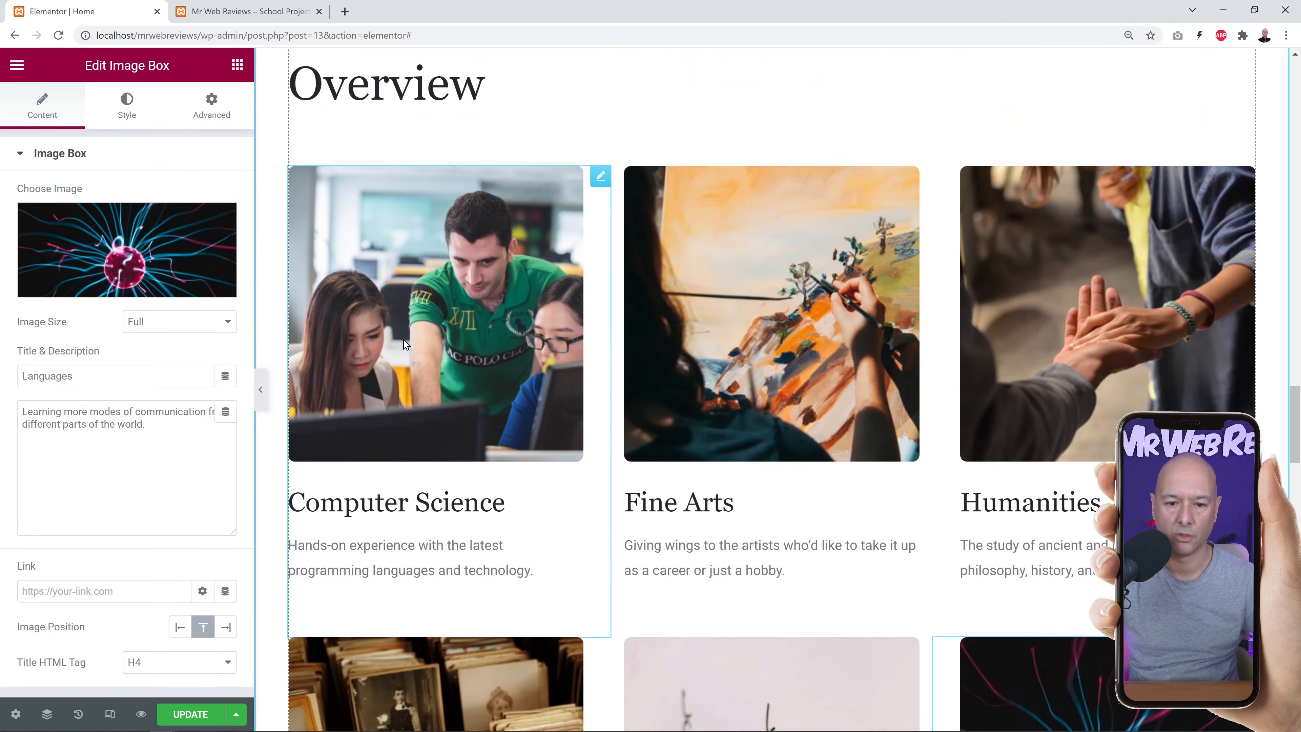
scroll(512, 359, down, 4)
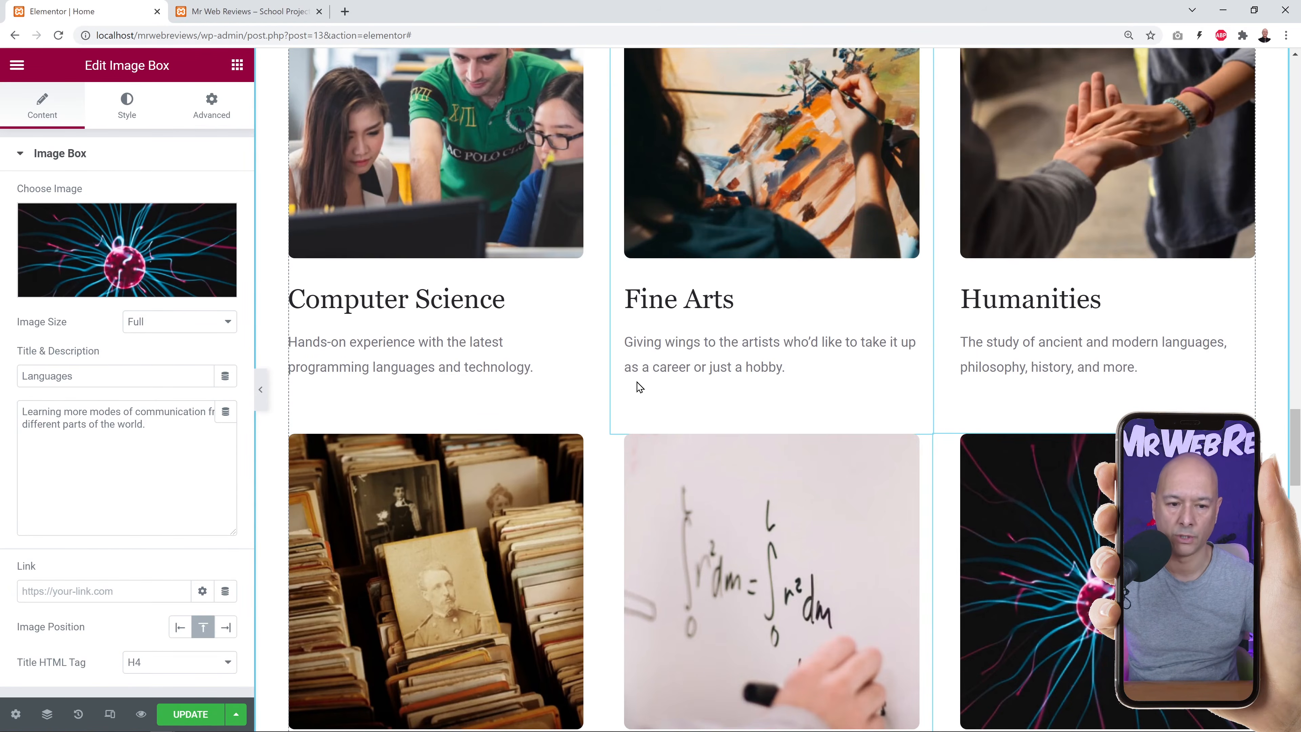
scroll(639, 387, up, 4)
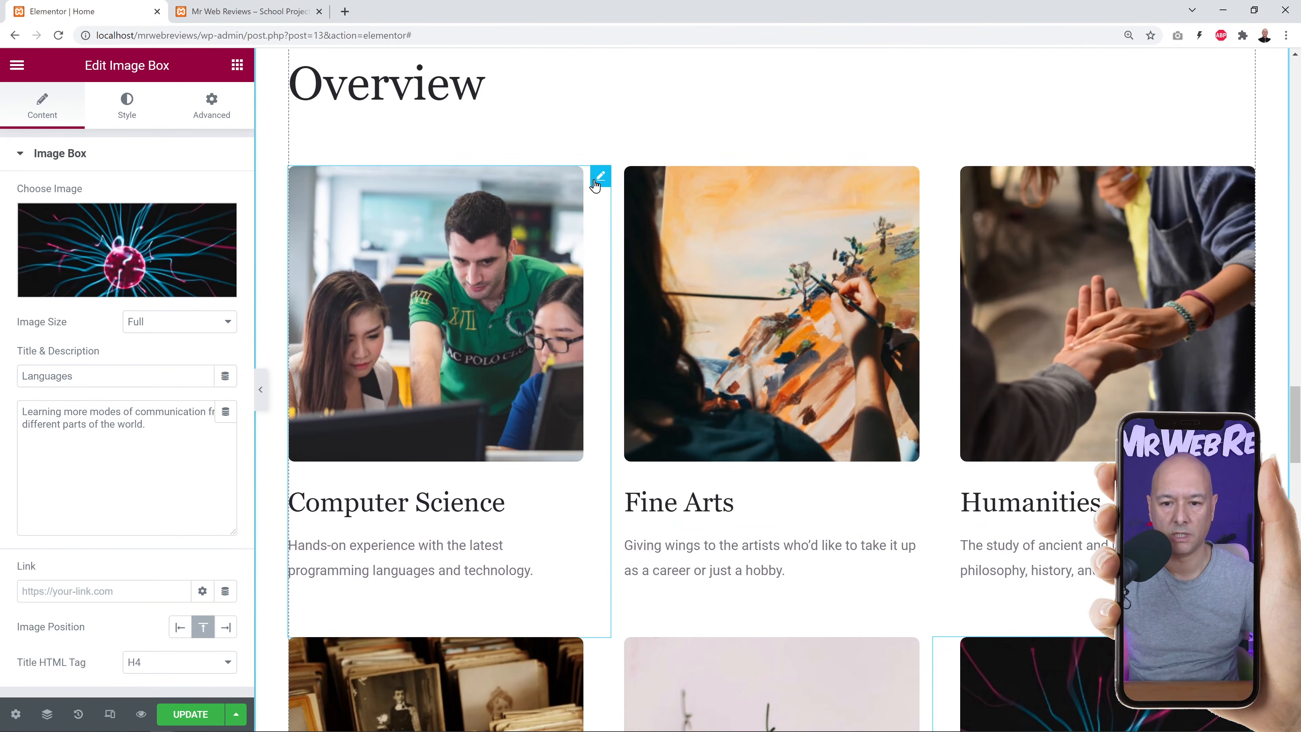
Reopen the Computer Science card and inspect its title and description text.
click(595, 182)
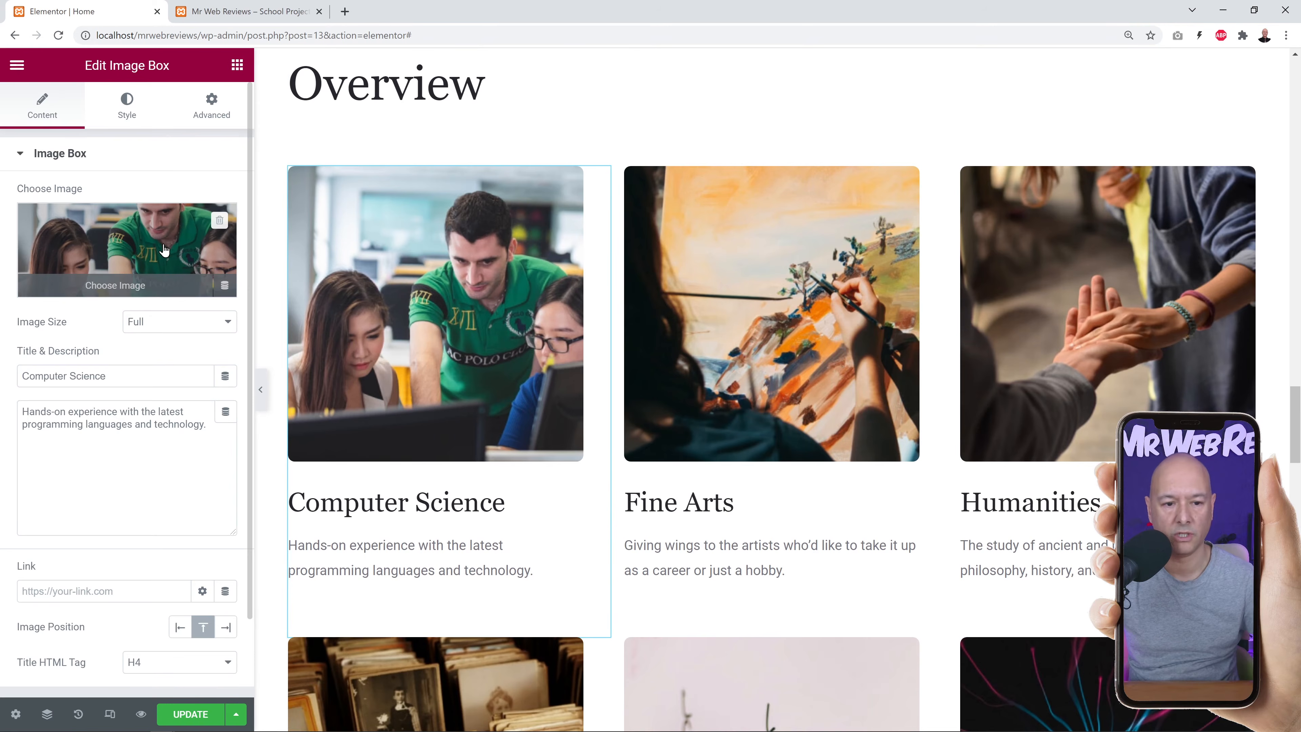
drag(121, 376, 23, 376)
click(80, 453)
drag(221, 429, 13, 419)
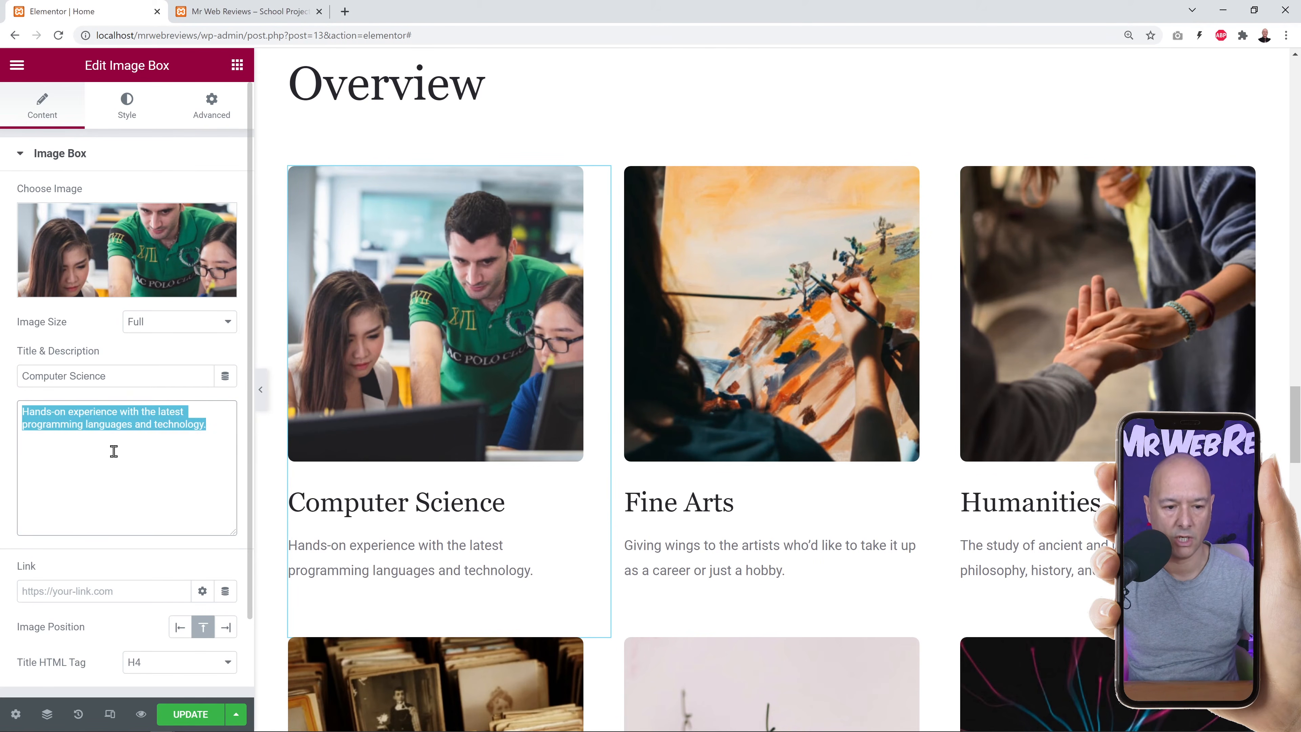
click(114, 451)
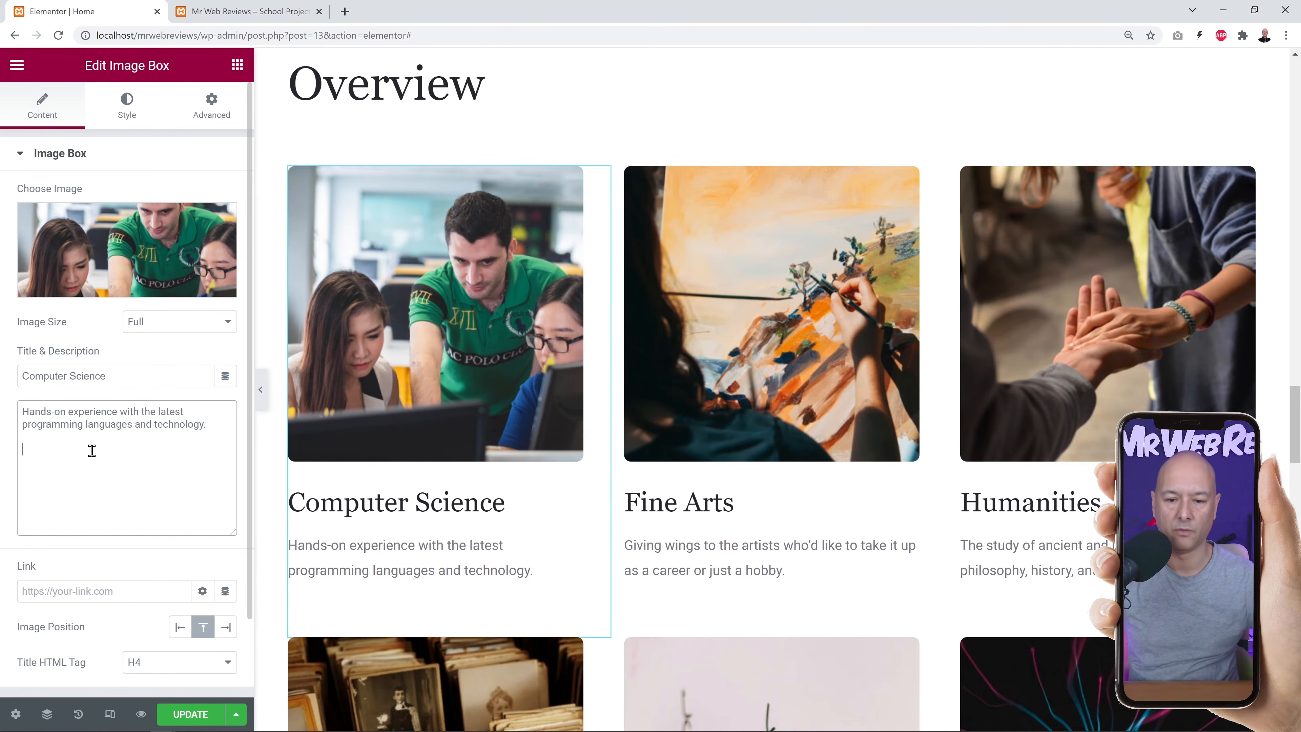
Drag the headmaster quote section down toward the Curriculum Overview cards.
scroll(923, 296, up, 10)
scroll(908, 372, up, 3)
scroll(798, 380, down, 3)
scroll(805, 386, up, 3)
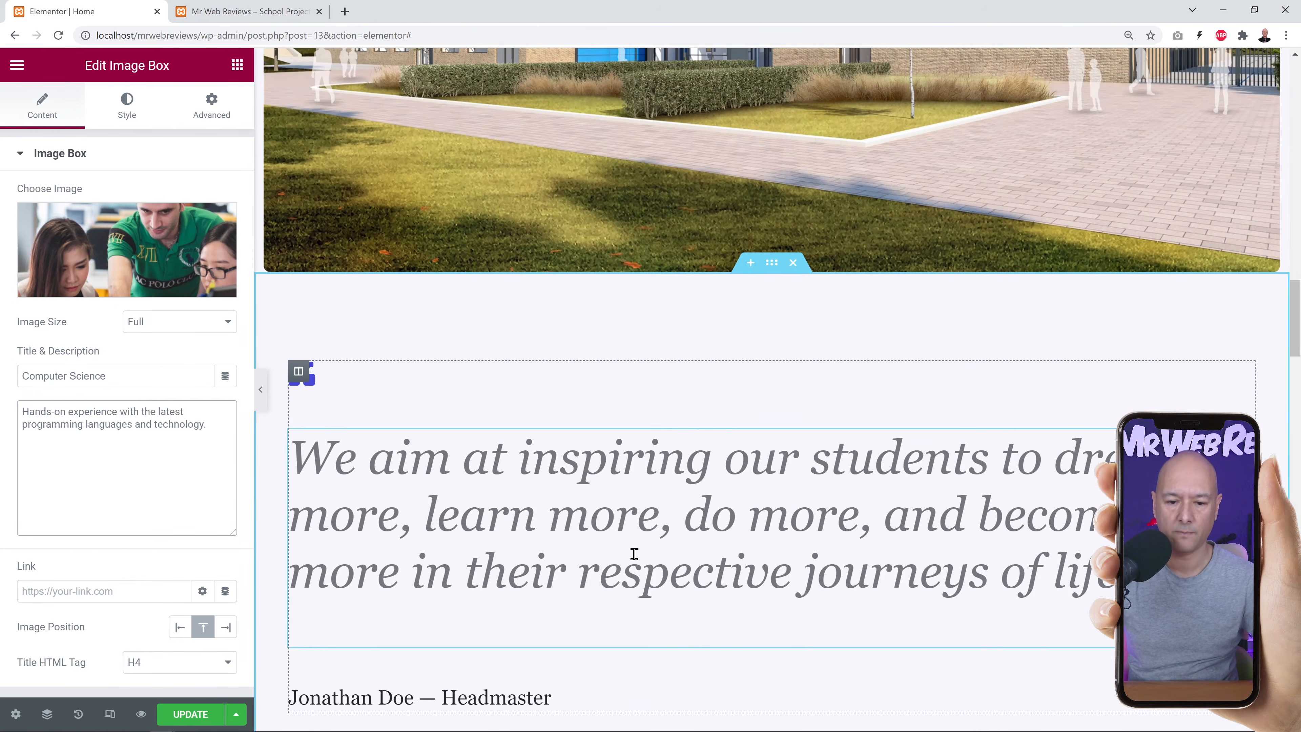
scroll(817, 444, down, 10)
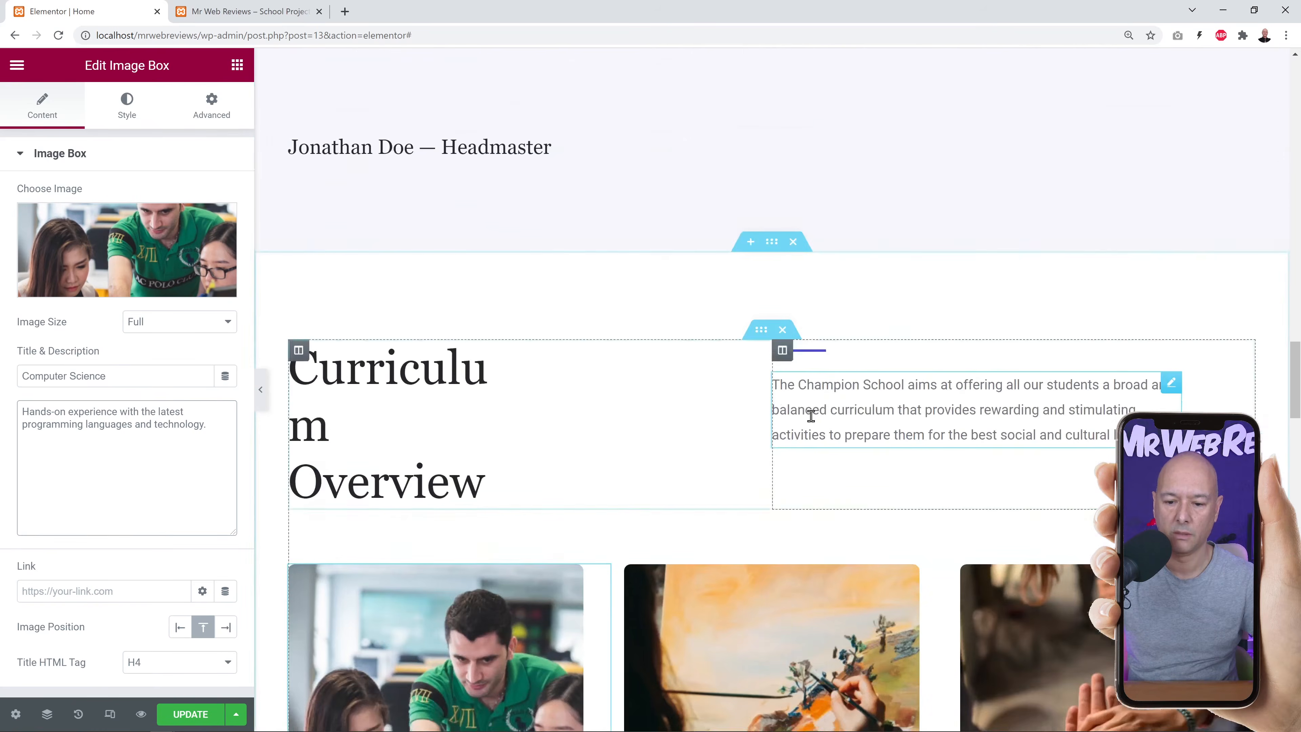
scroll(796, 563, up, 10)
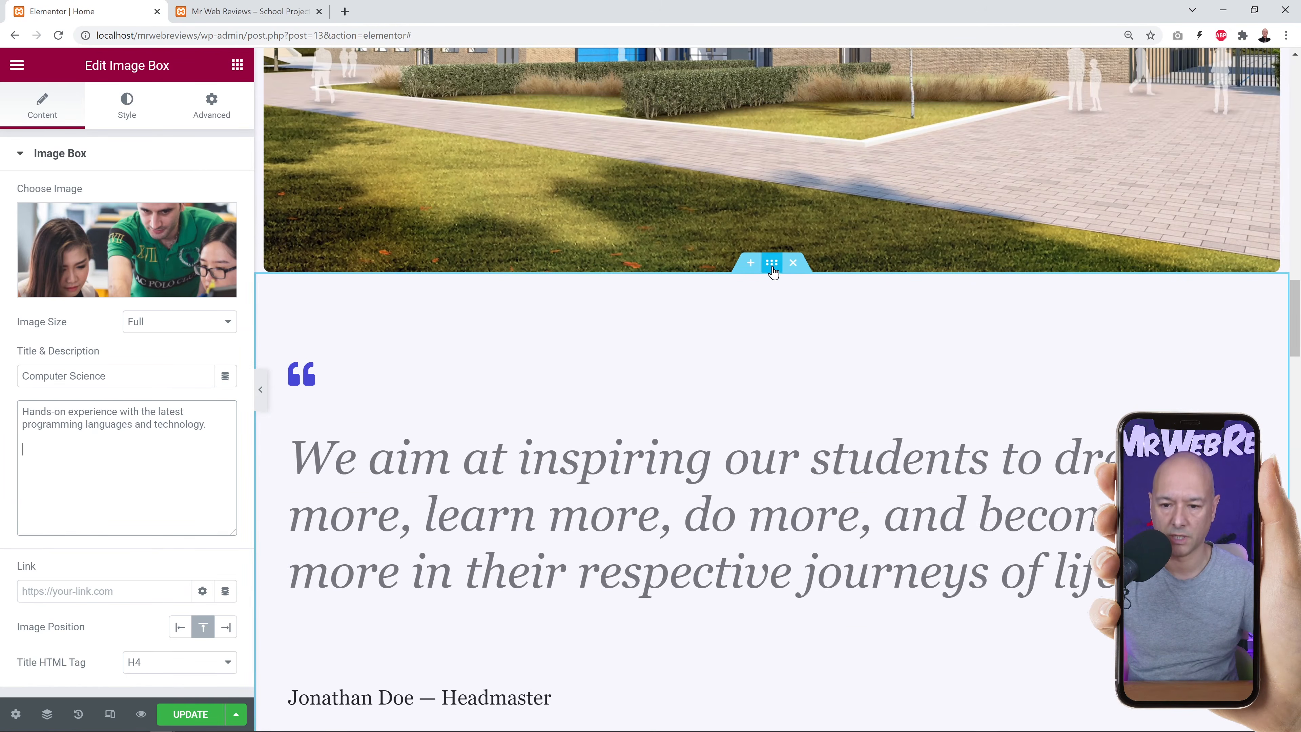
drag(772, 270, 811, 545)
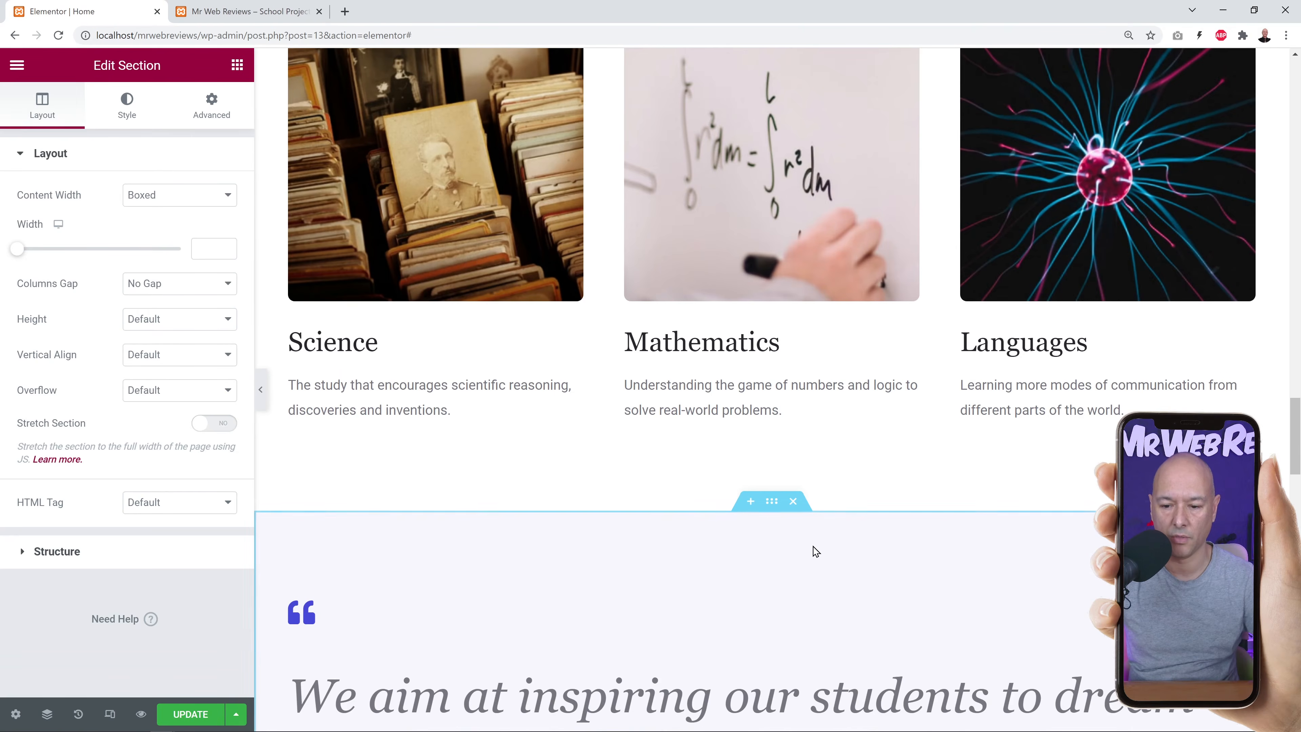
scroll(968, 547, up, 10)
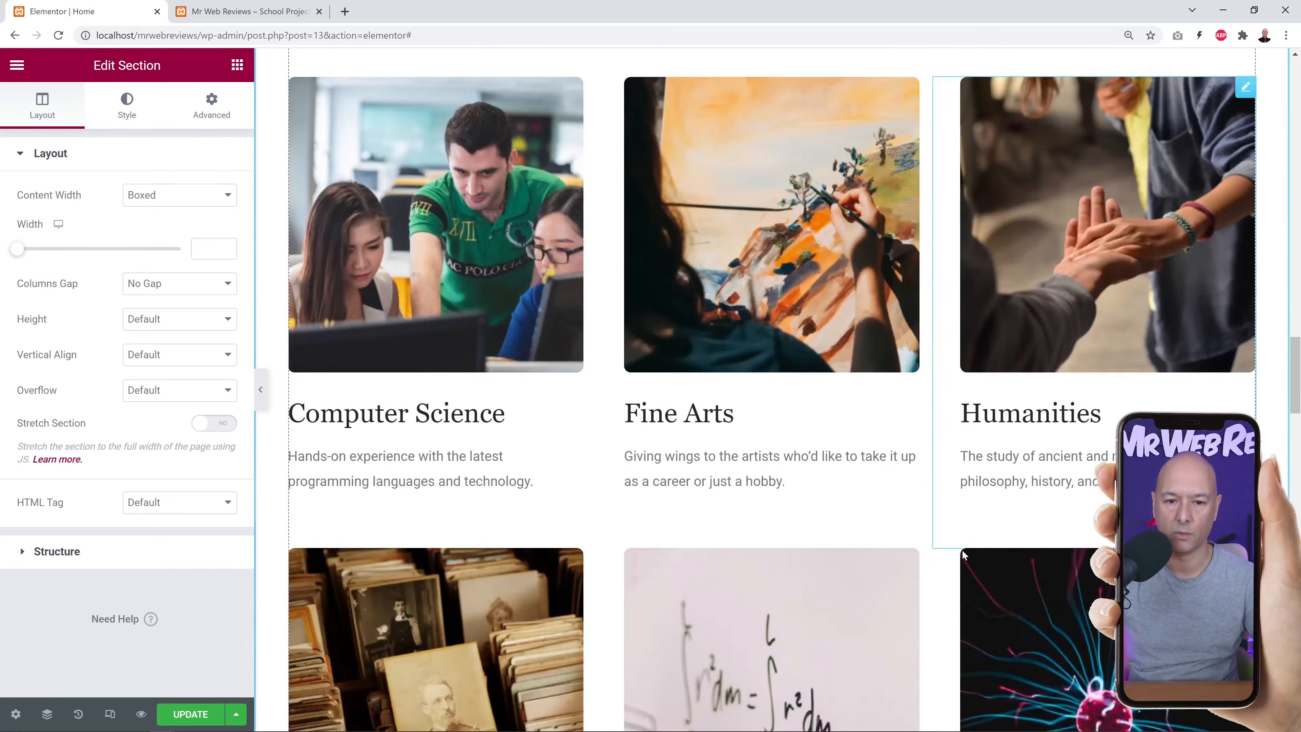
scroll(716, 481, down, 10)
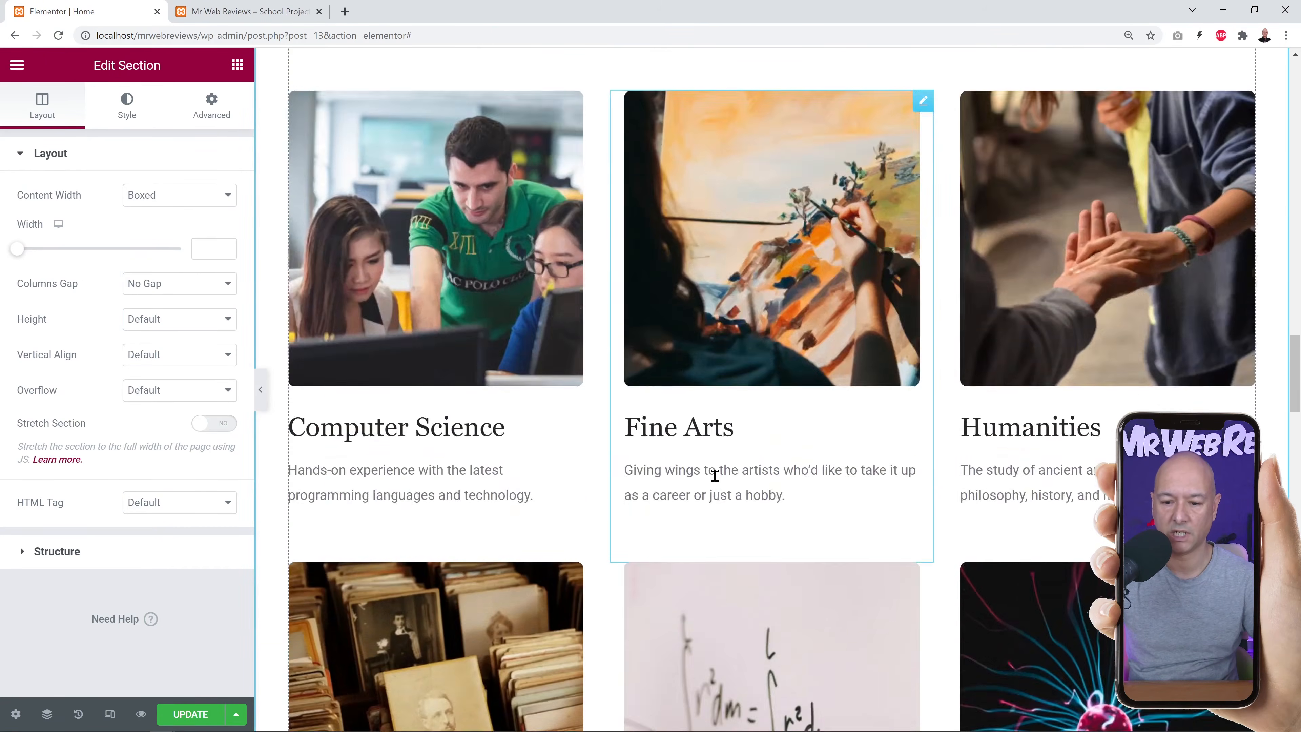
scroll(717, 481, down, 5)
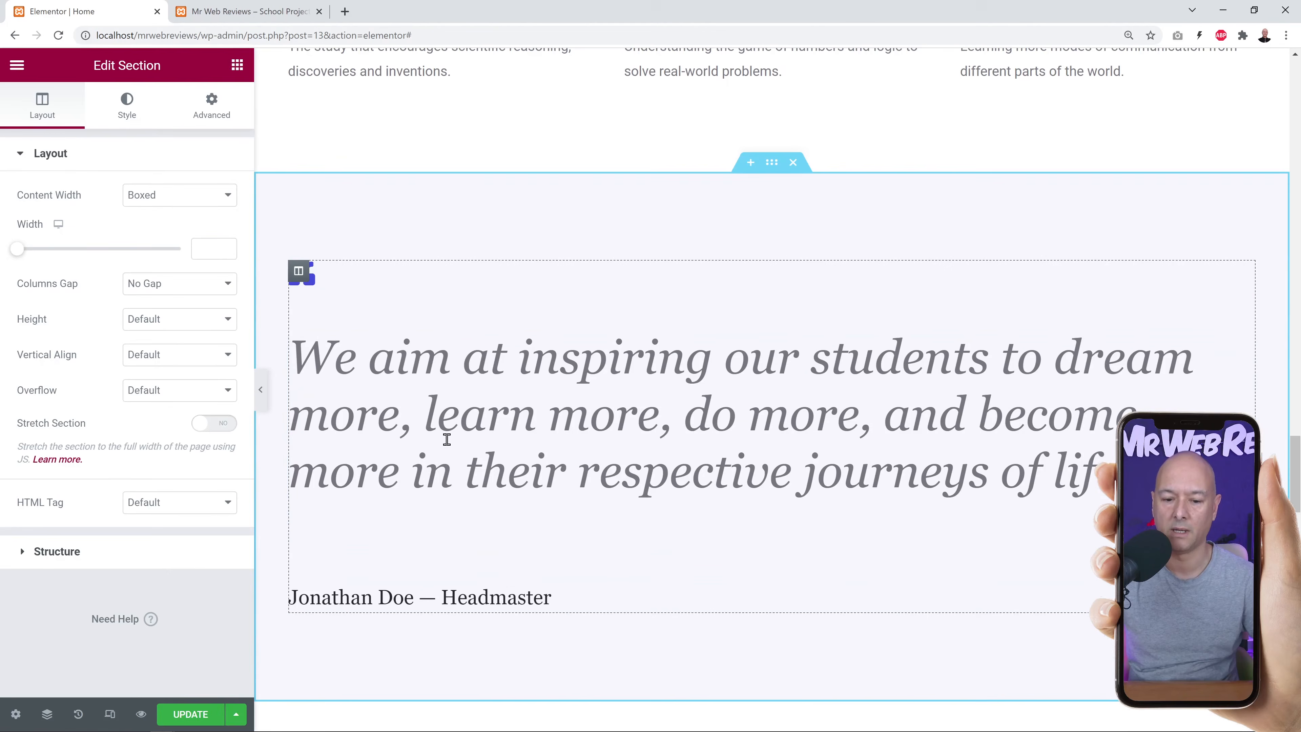
scroll(922, 425, down, 7)
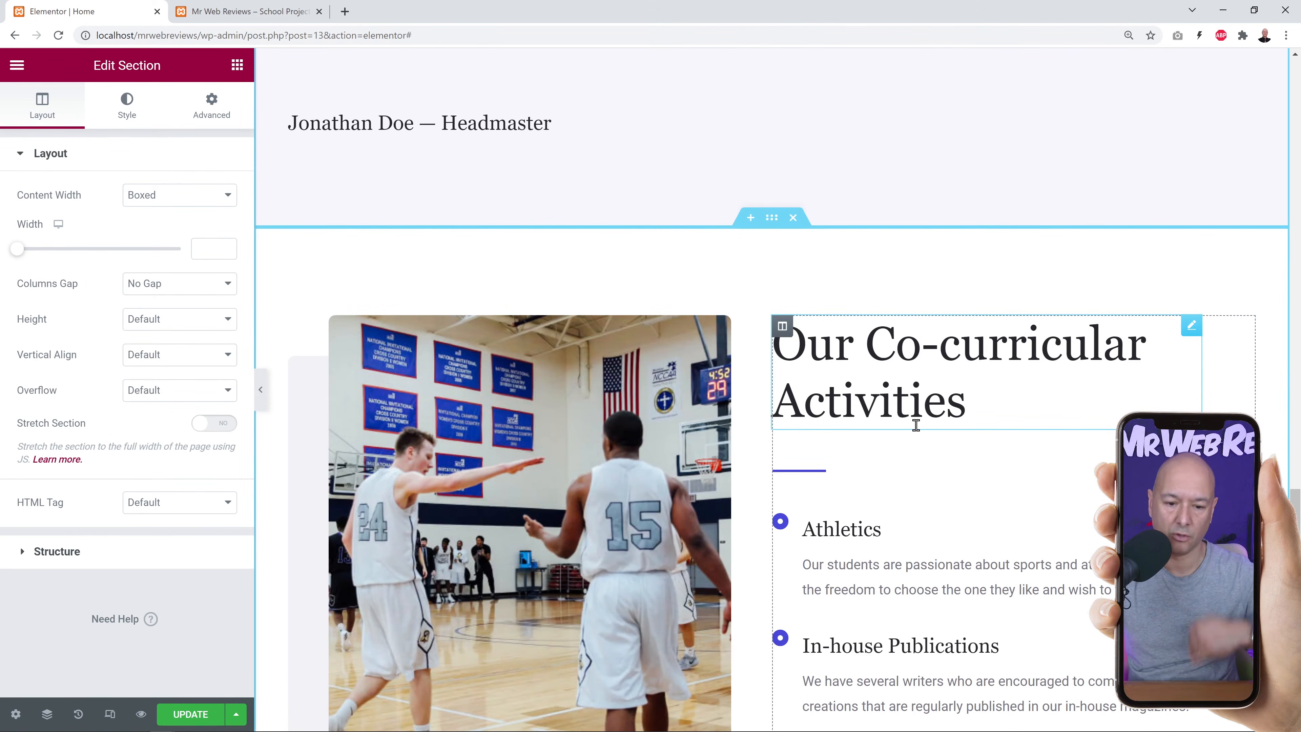
scroll(917, 418, down, 3)
scroll(916, 418, up, 2)
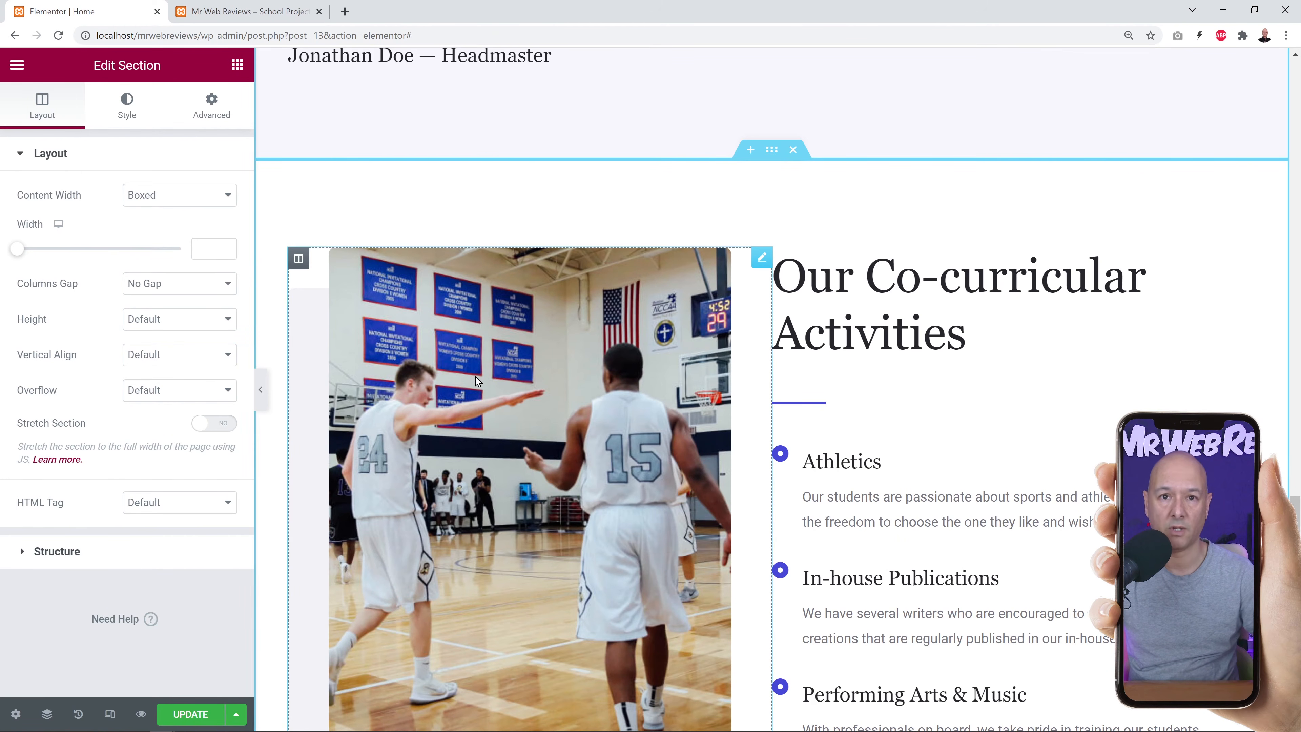
Move the basketball image column to the right of the Co-curricular Activities text and list.
drag(299, 258, 842, 280)
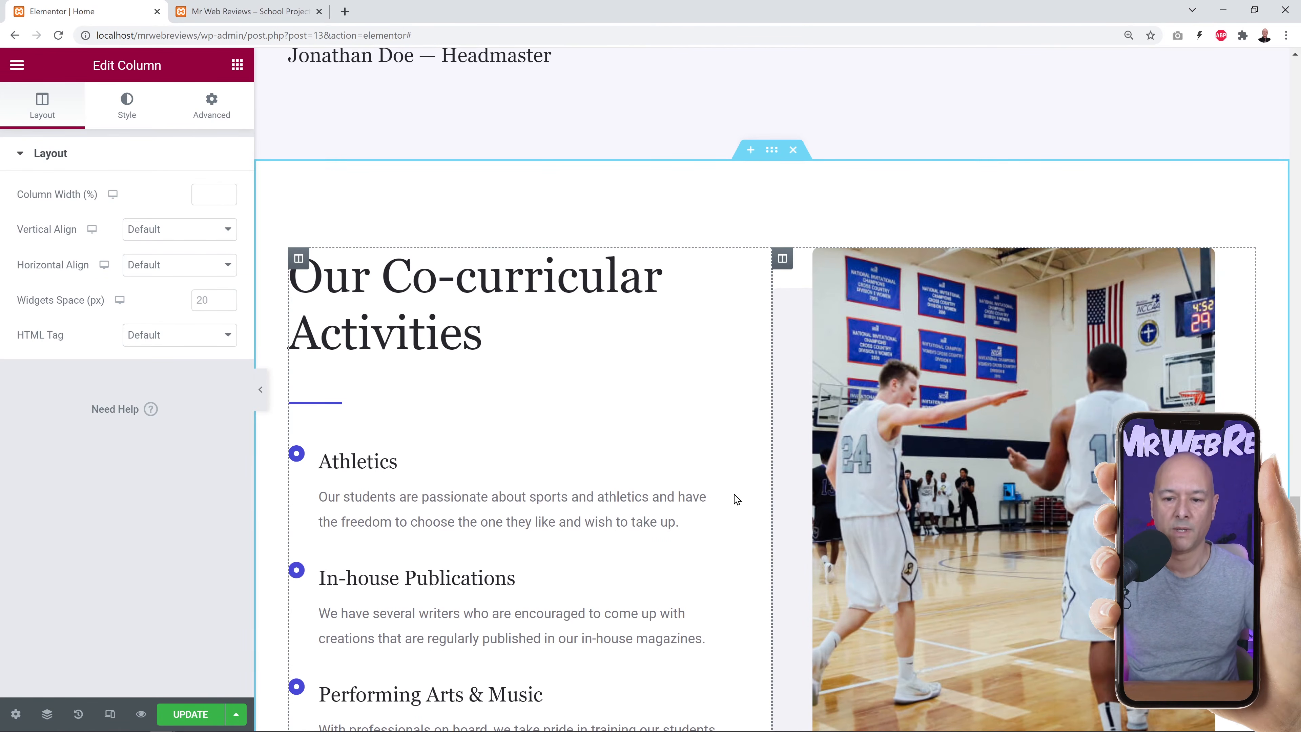
scroll(717, 487, down, 9)
scroll(695, 474, down, 4)
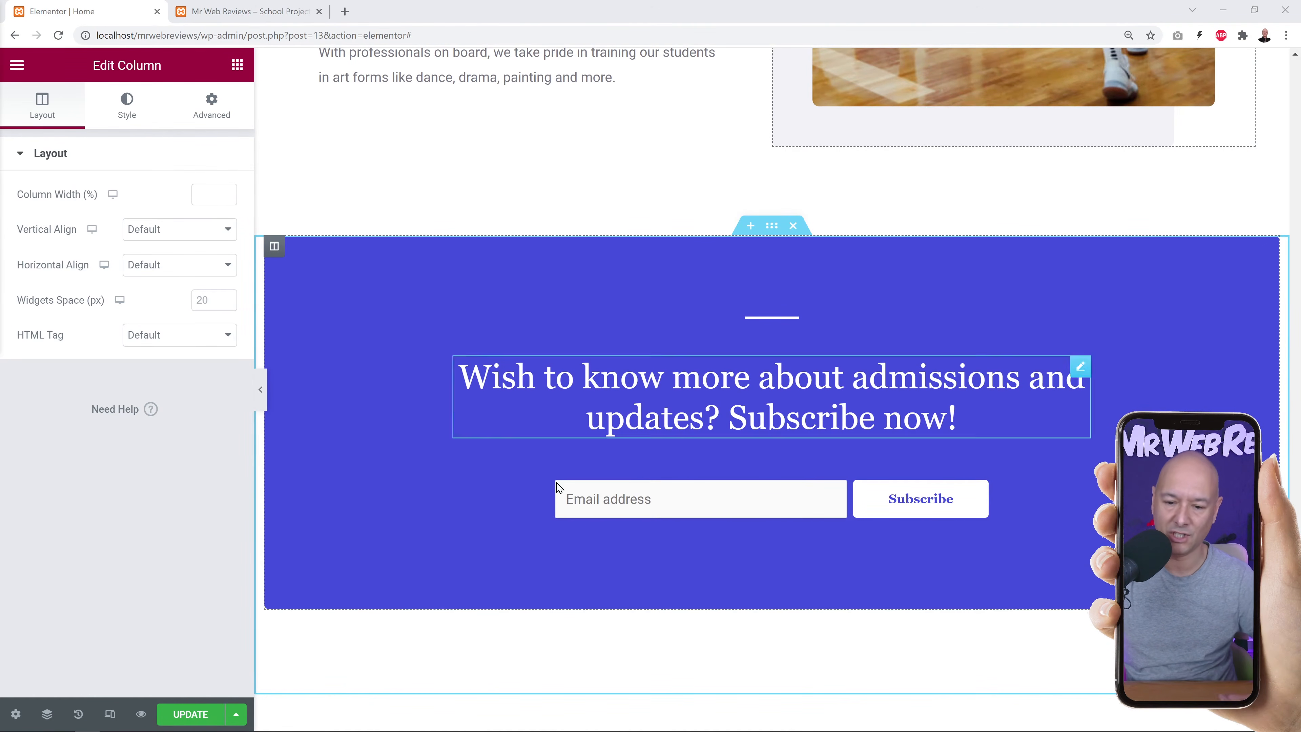
Delete the blue subscribe section, then restore it from History's 'Column Moved' entry.
click(794, 227)
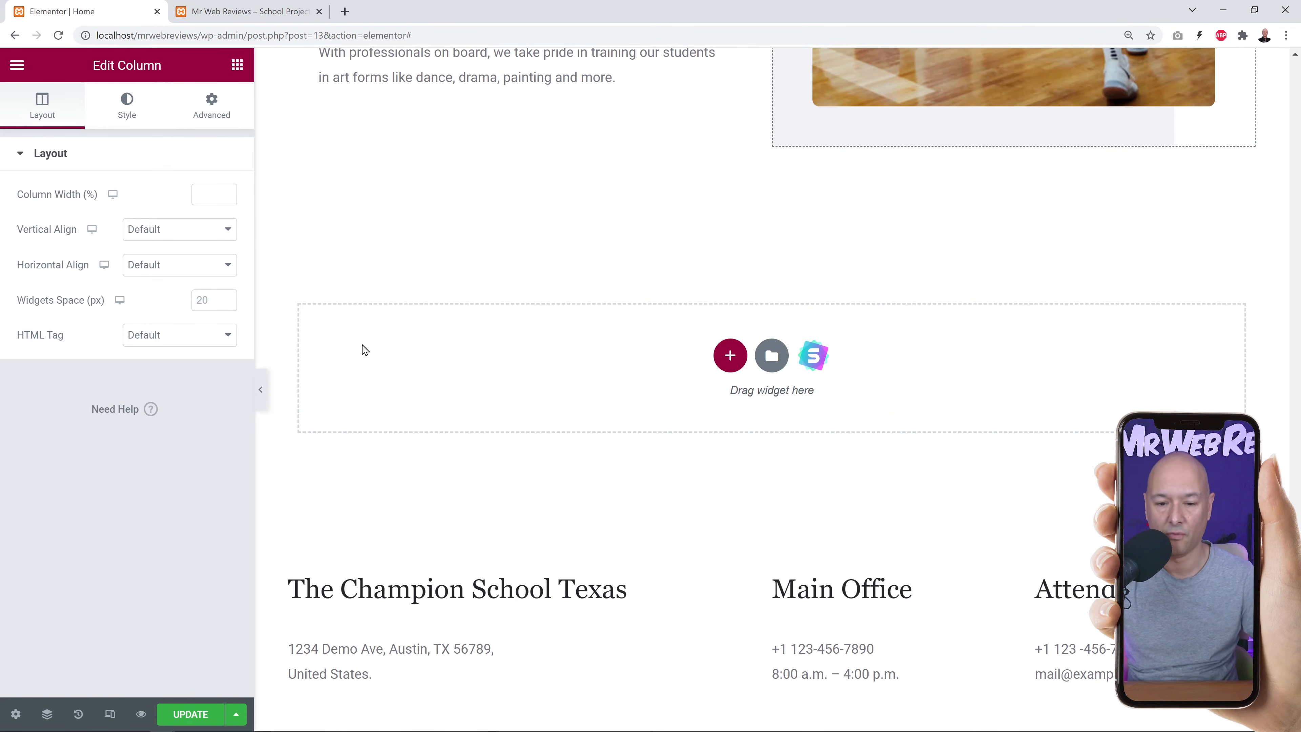
click(78, 715)
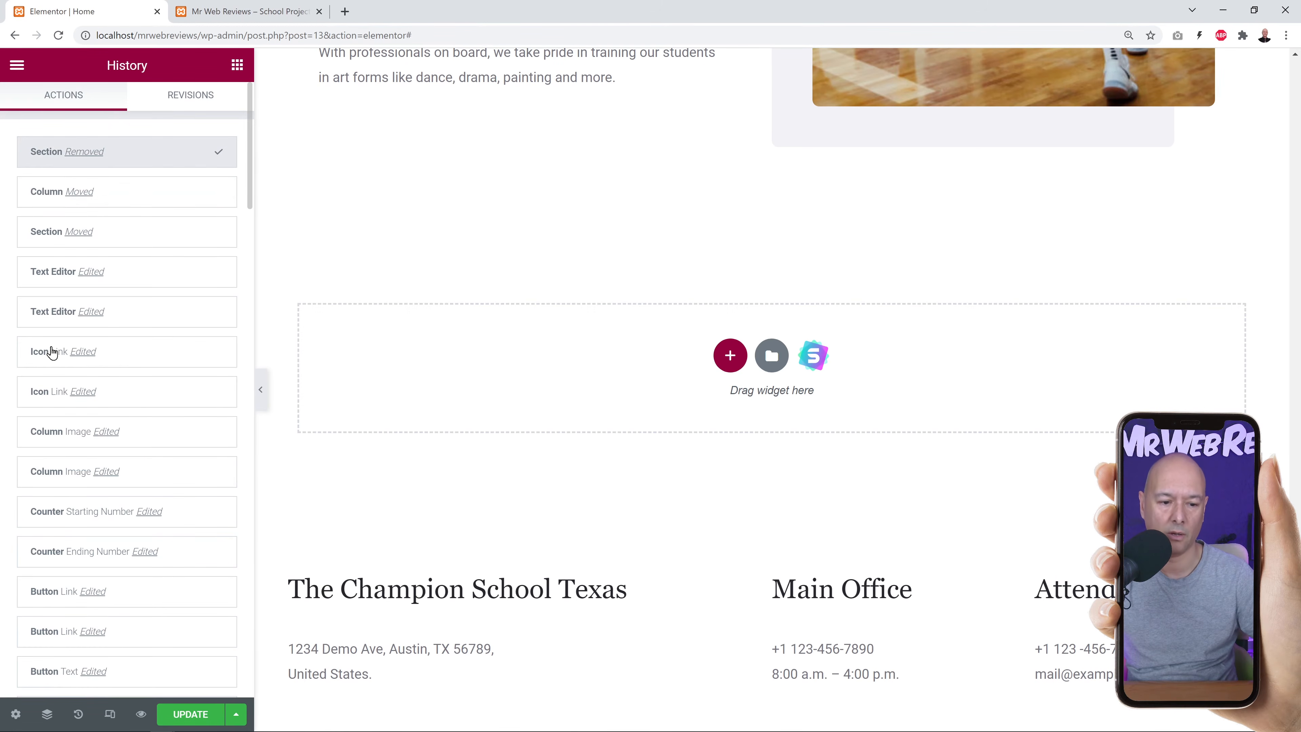
click(50, 195)
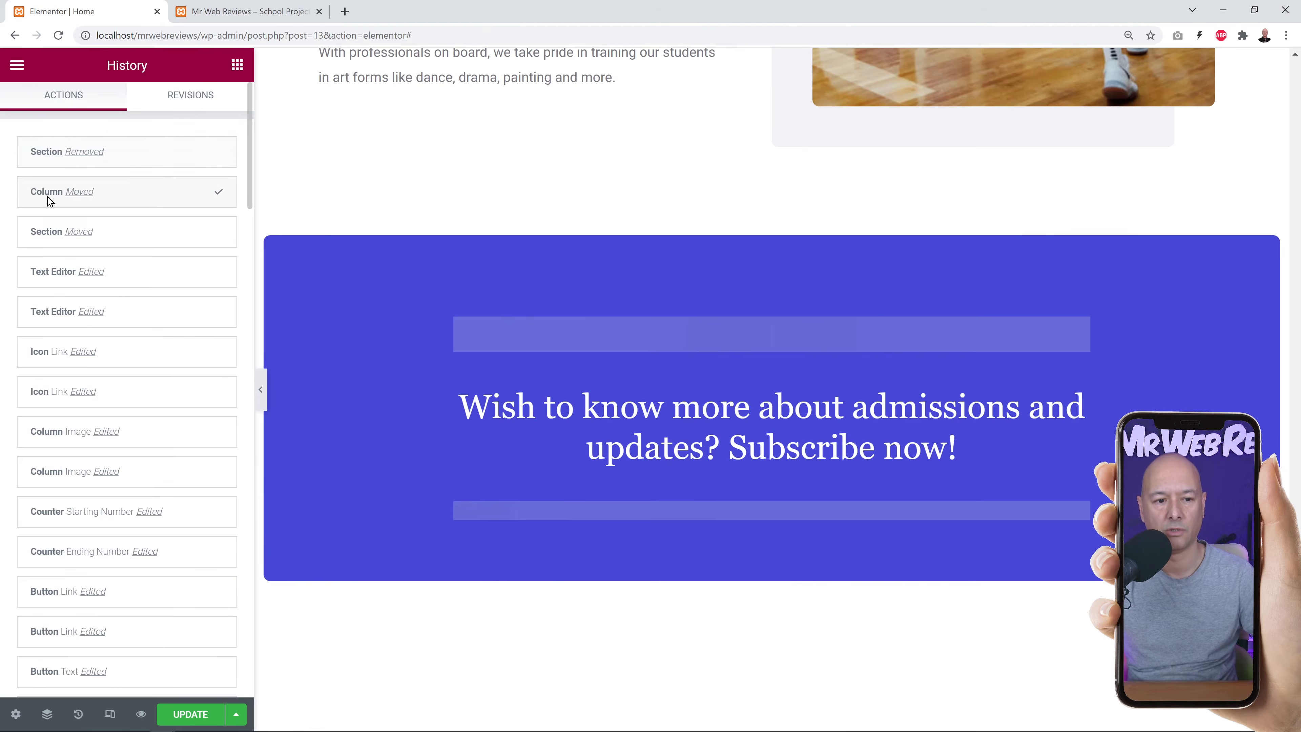
scroll(579, 449, down, 10)
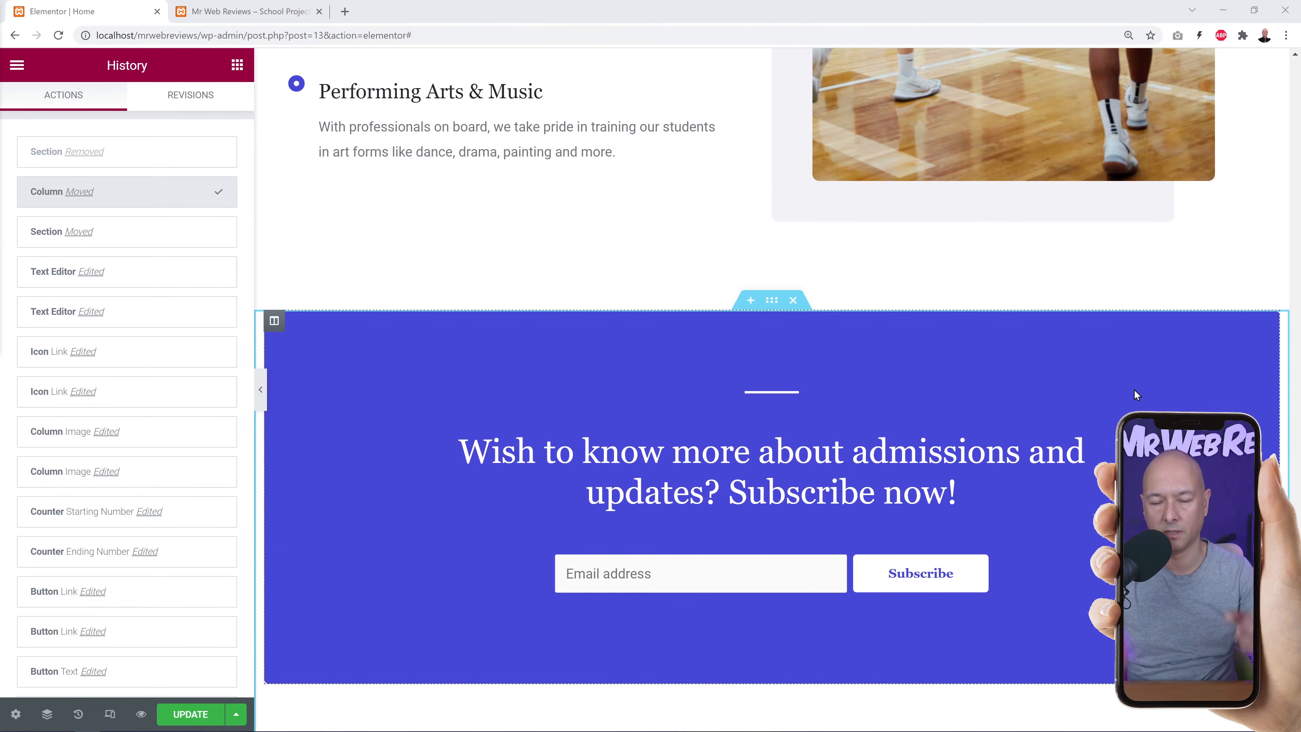
Review the About and Contact pages on the live site.
click(259, 12)
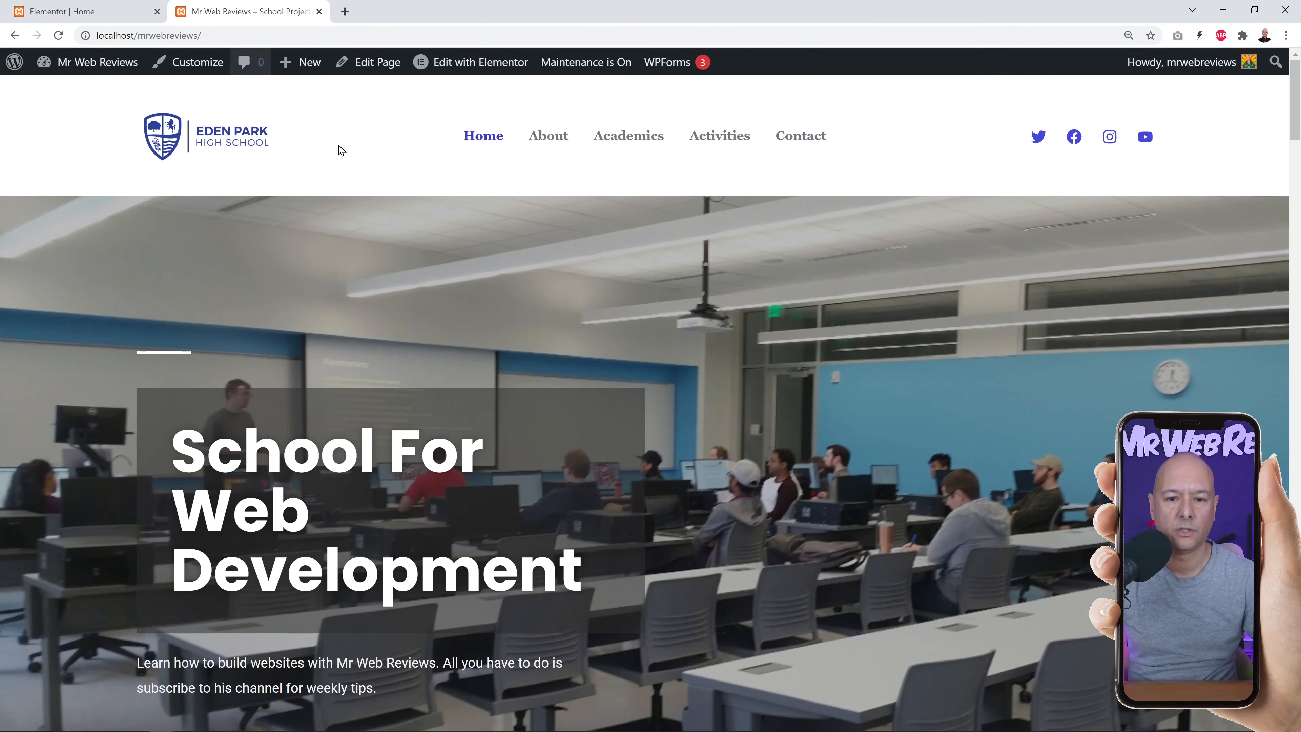
click(548, 135)
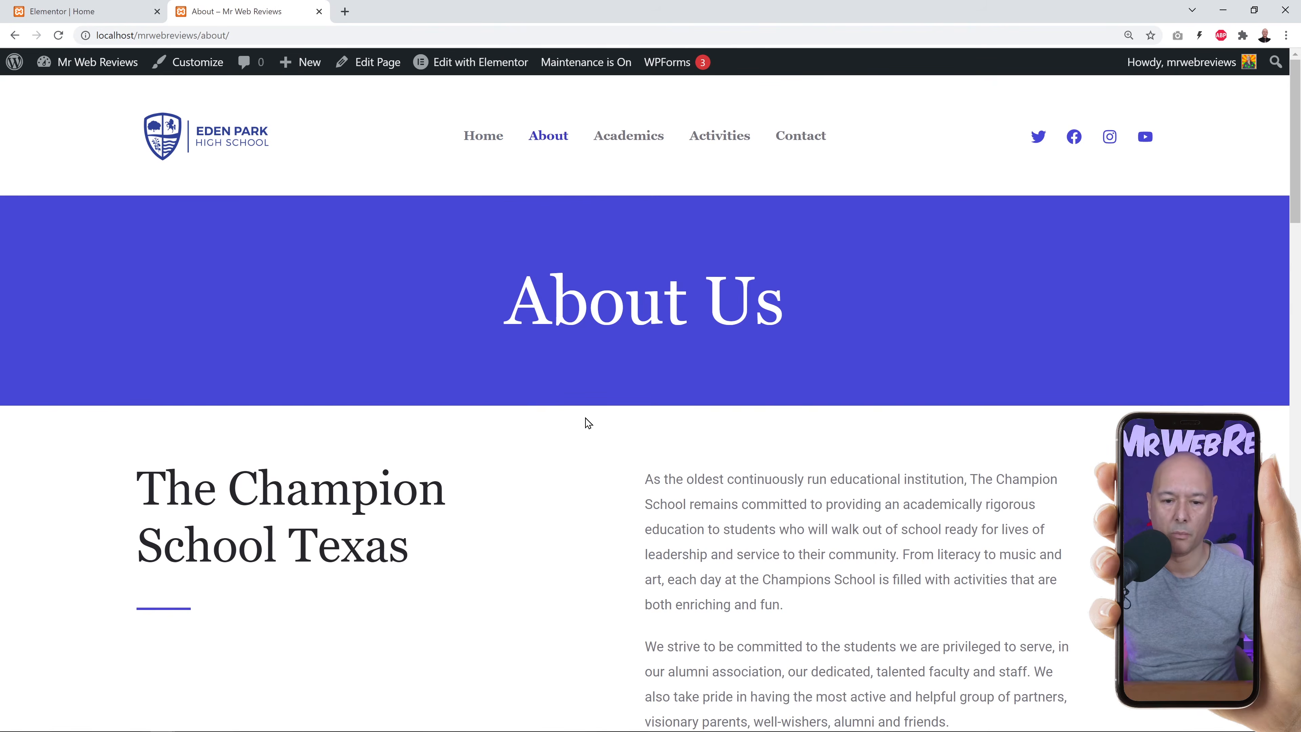
scroll(588, 423, down, 10)
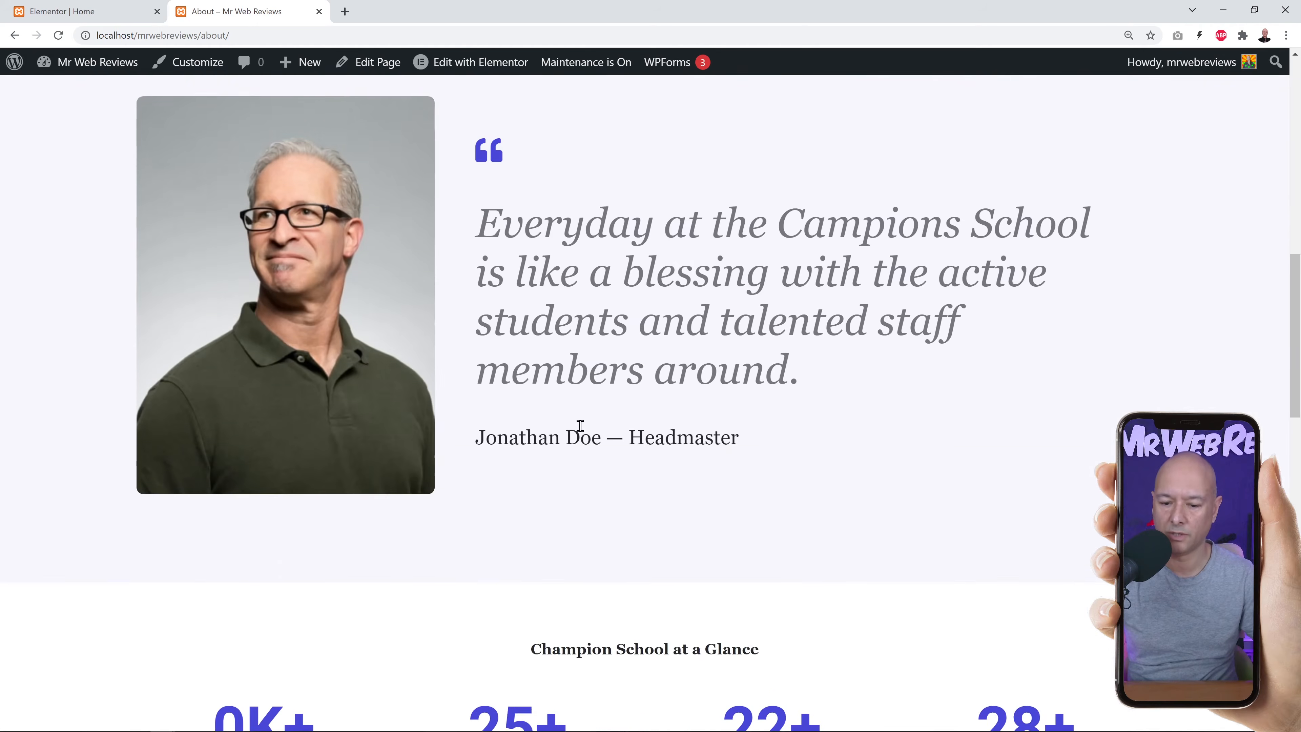
scroll(580, 427, down, 5)
scroll(582, 428, up, 15)
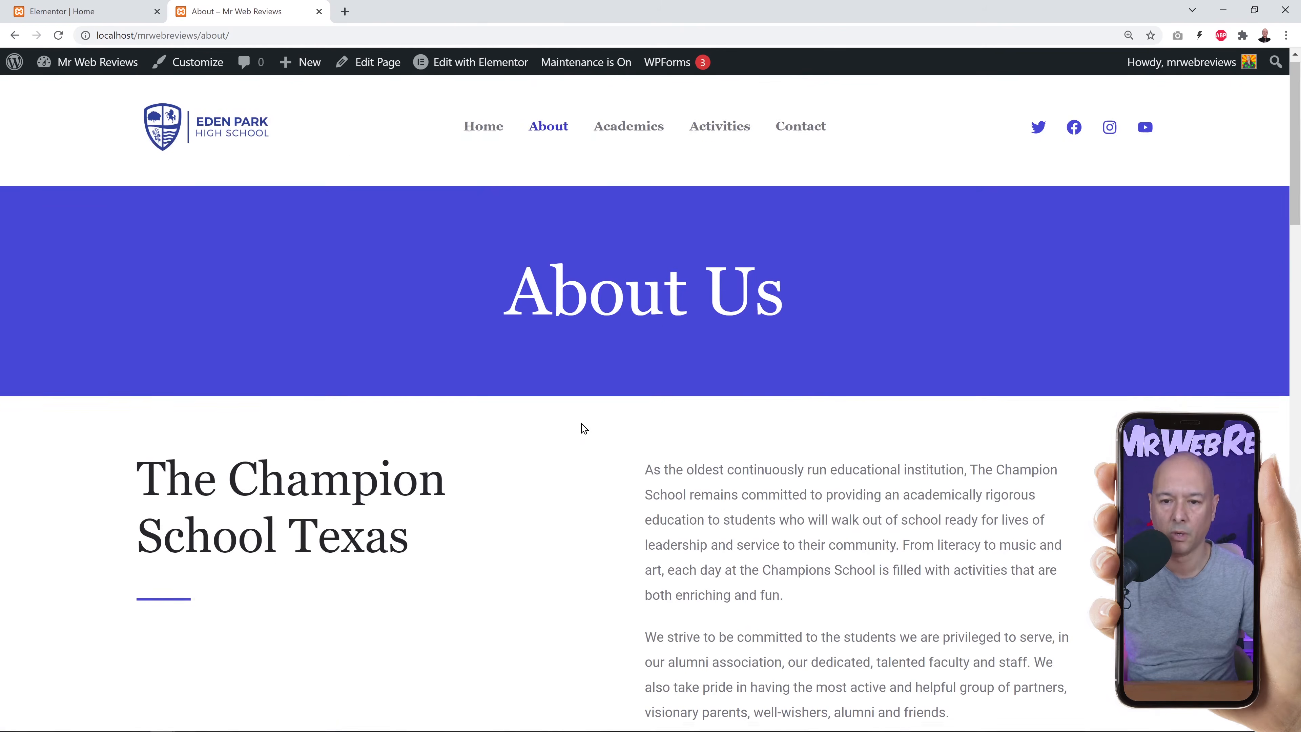
click(797, 143)
scroll(613, 394, down, 2)
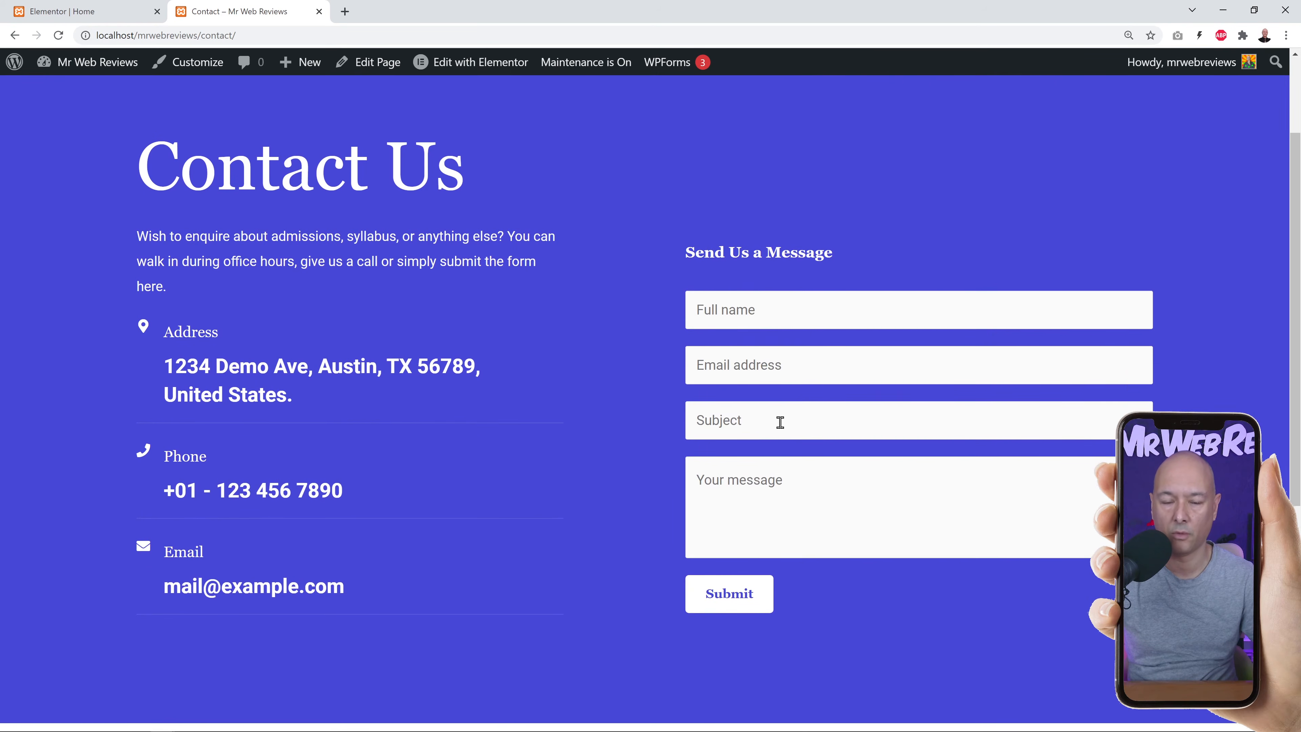
scroll(777, 424, up, 1)
scroll(727, 377, down, 2)
Exit Elementor to the dashboard's Pages list without further saving.
click(82, 11)
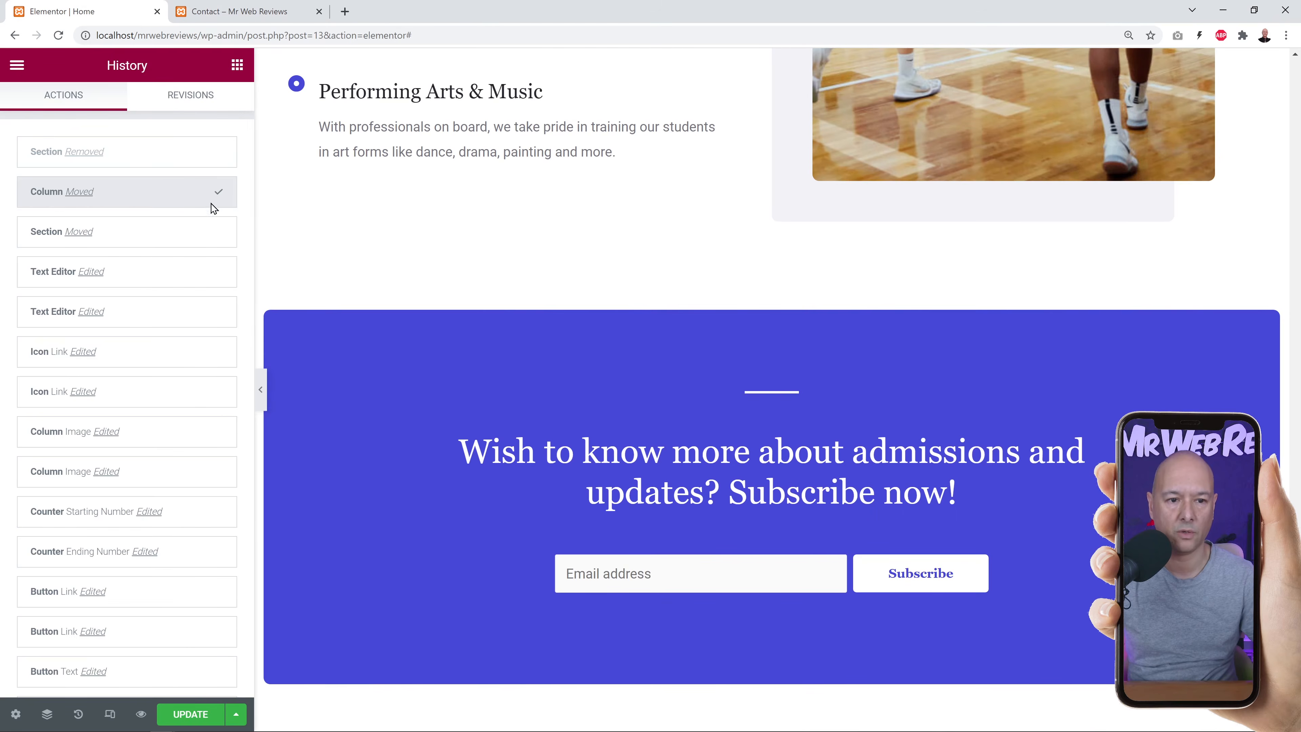
click(18, 64)
click(126, 367)
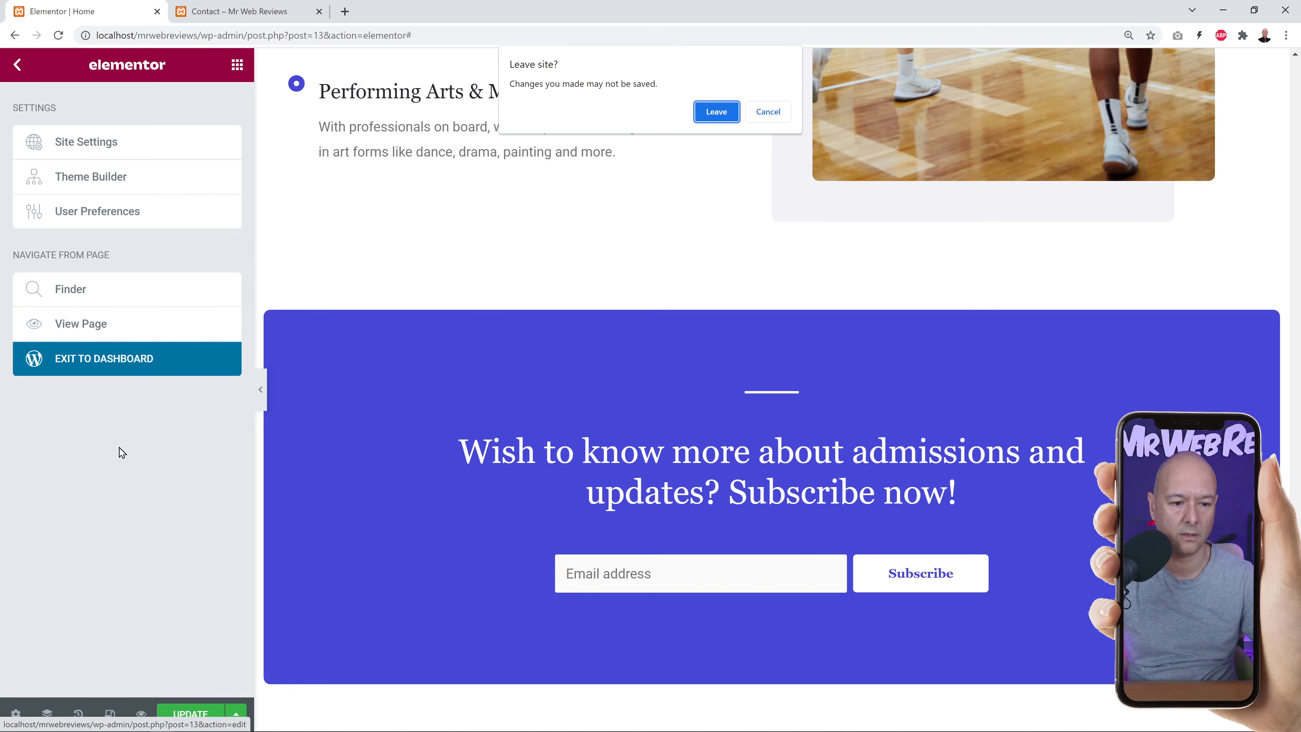
click(716, 111)
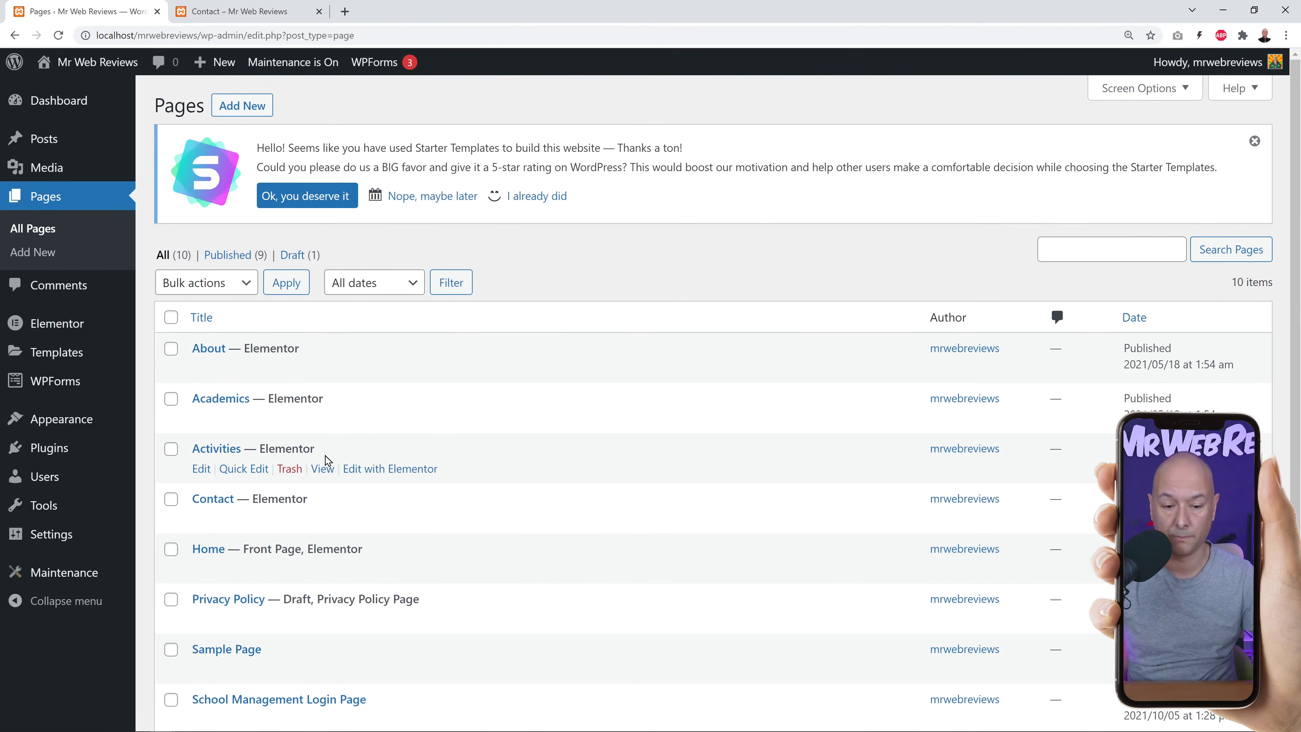
Edit the Contact page in Elementor, leaving the Address box text unchanged.
click(398, 524)
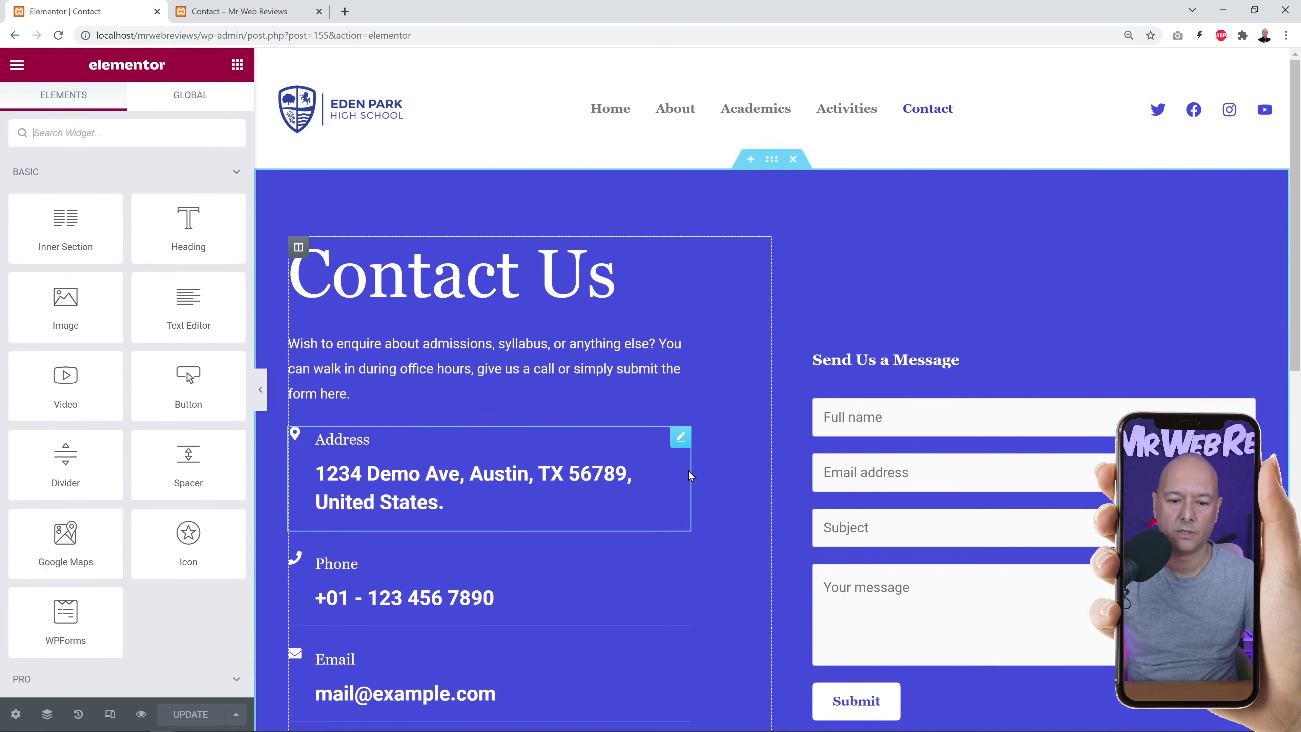
scroll(728, 440, down, 1)
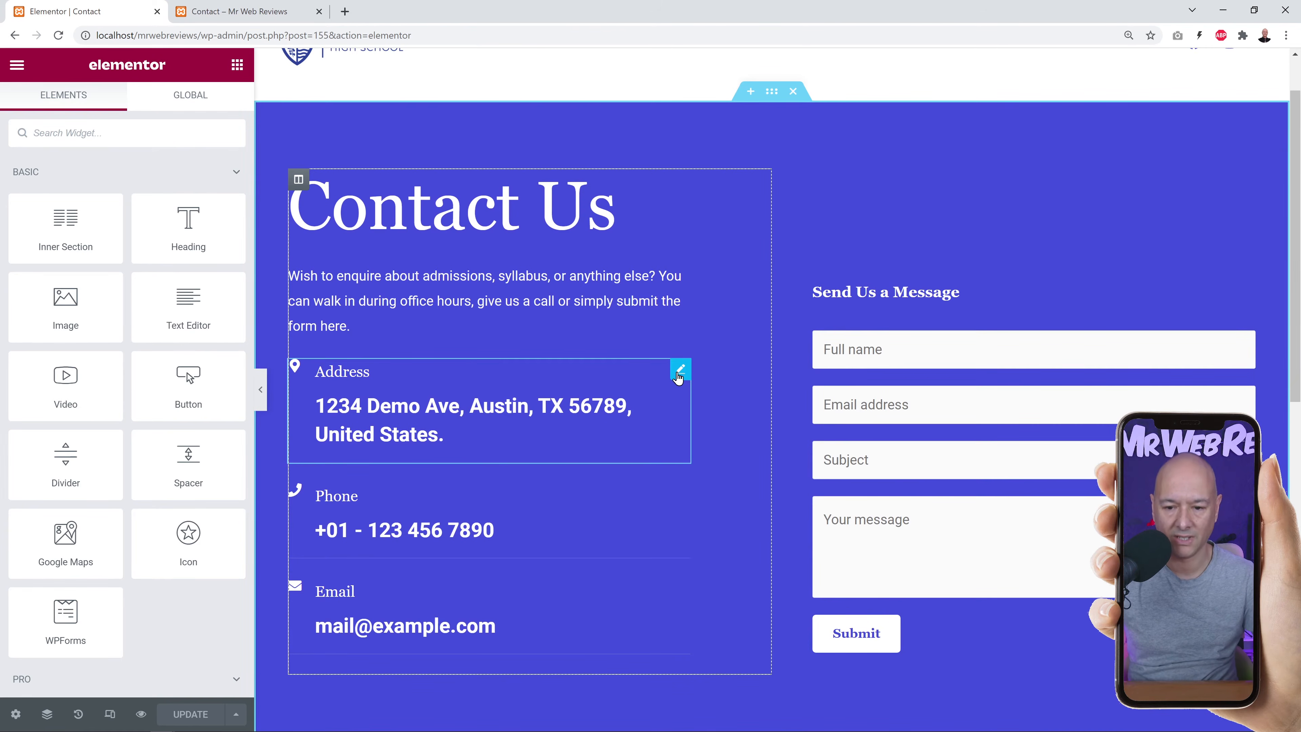
click(680, 376)
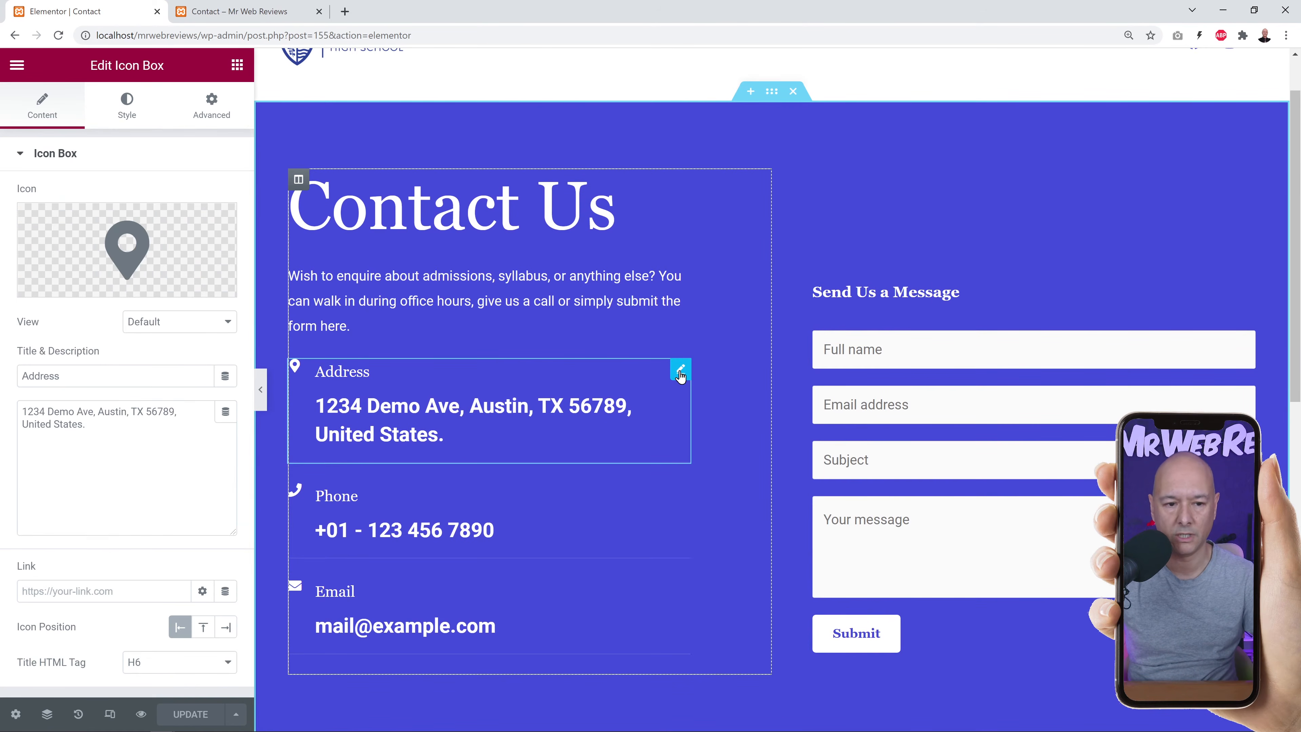
drag(81, 444, 6, 419)
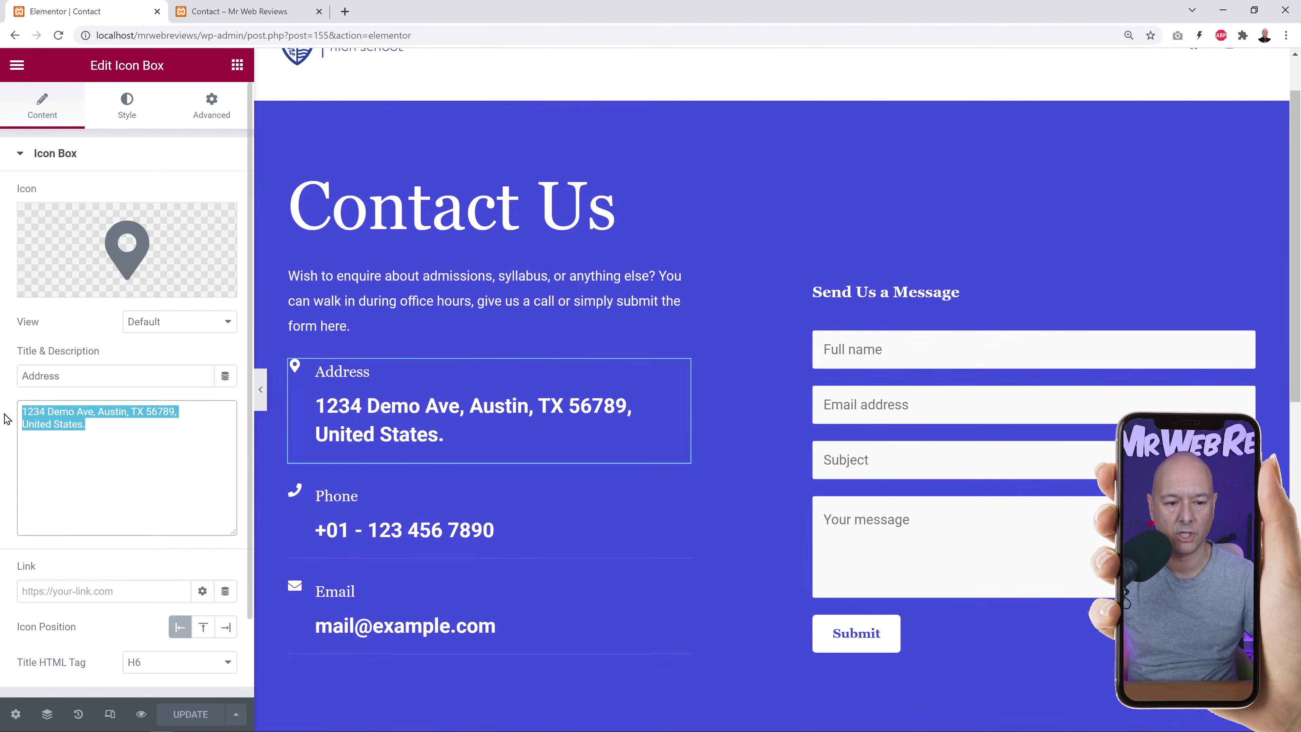
click(128, 425)
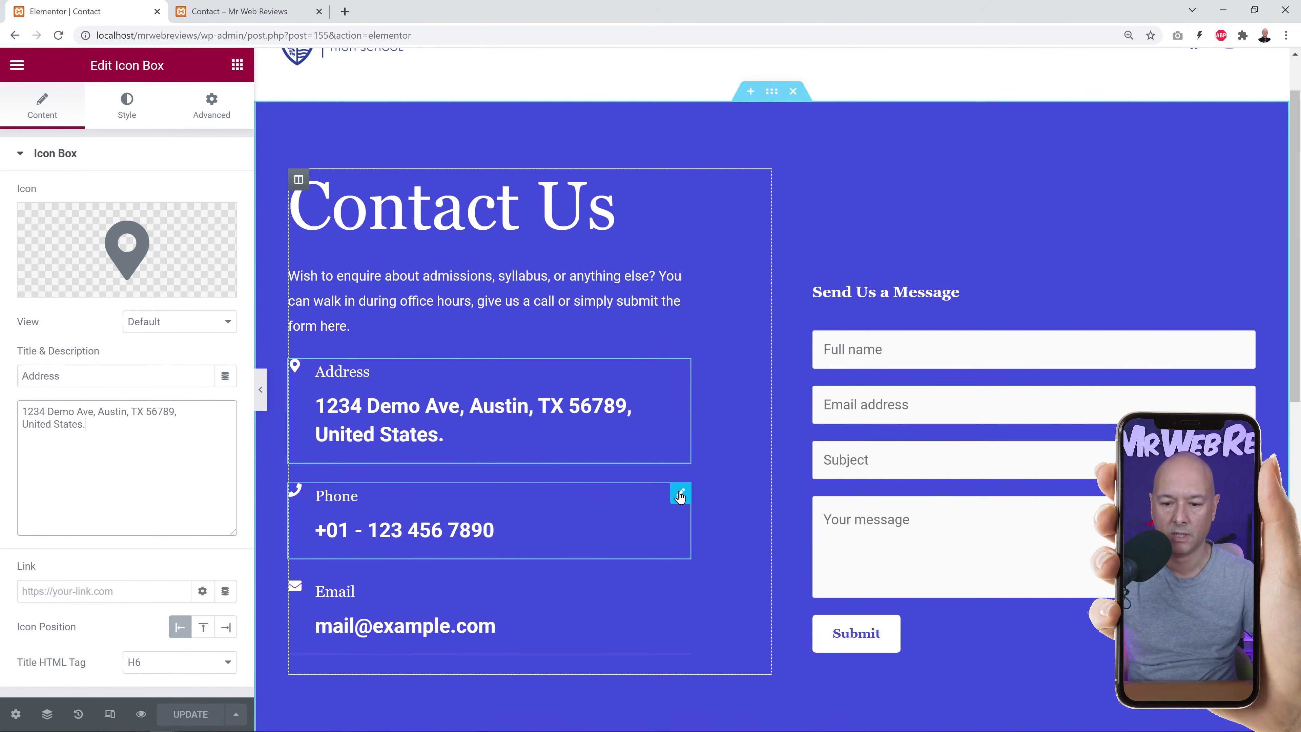
Replace the Phone box number and the Email box address with the site's new contact details.
click(680, 496)
drag(29, 413, 145, 412)
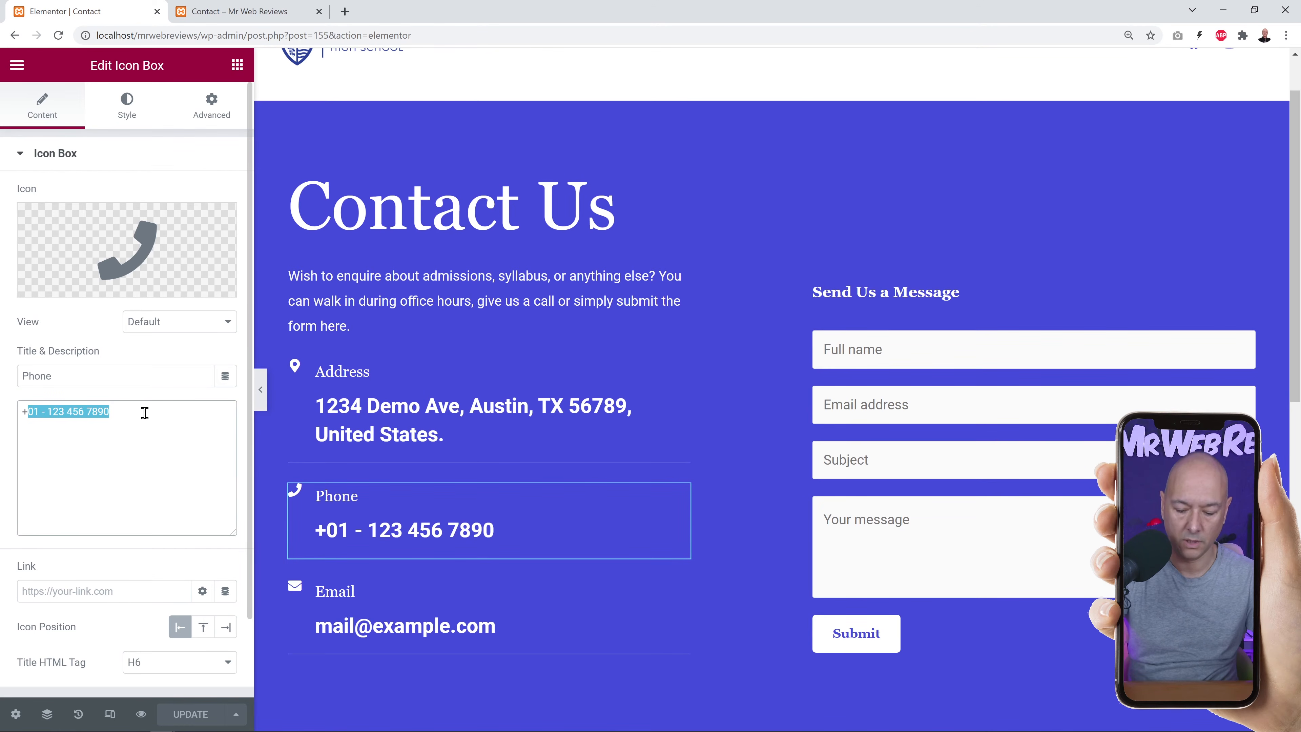
text(02 456 789)
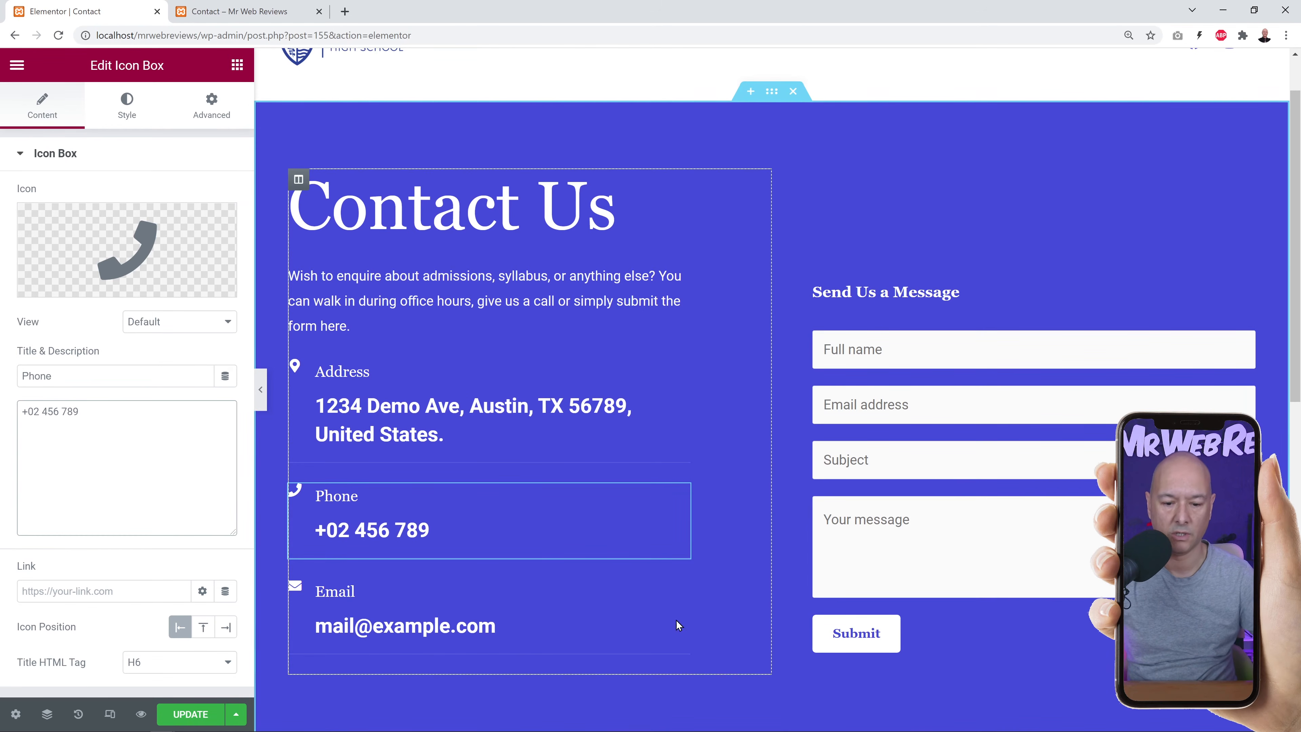
click(680, 589)
drag(132, 414, 4, 414)
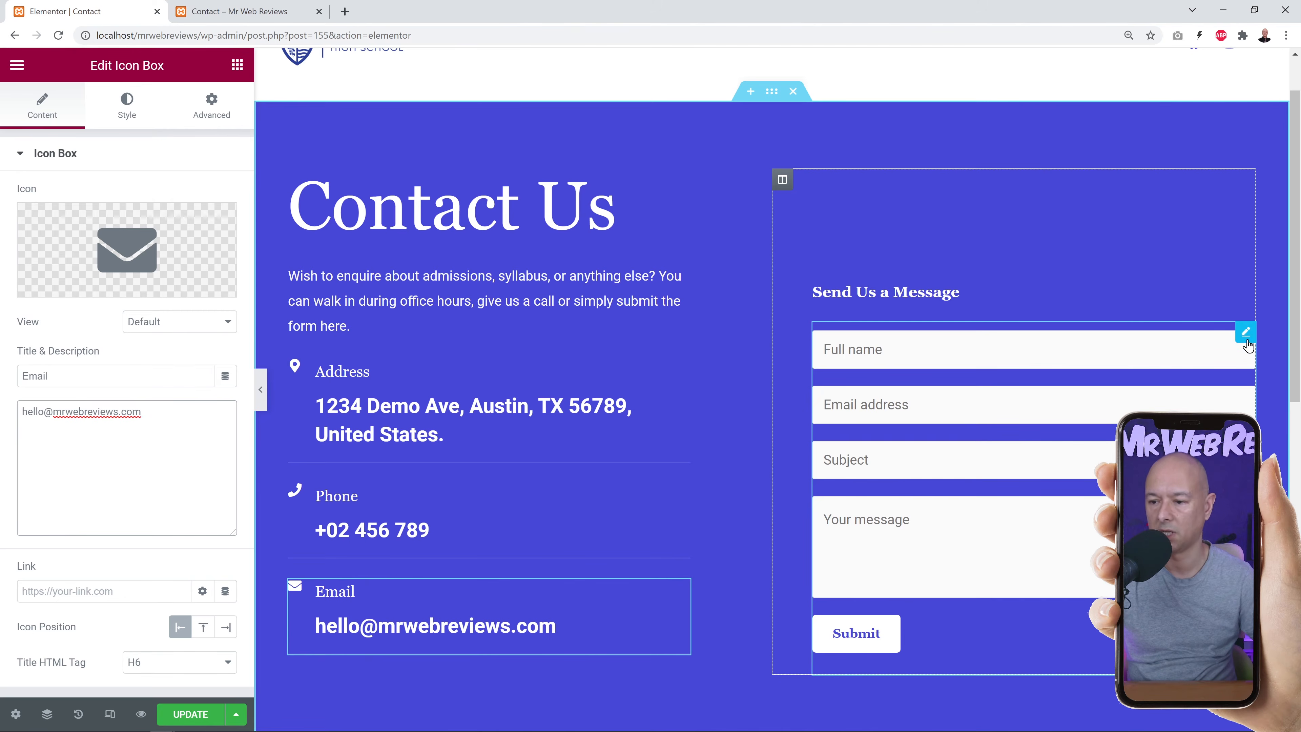
click(1245, 333)
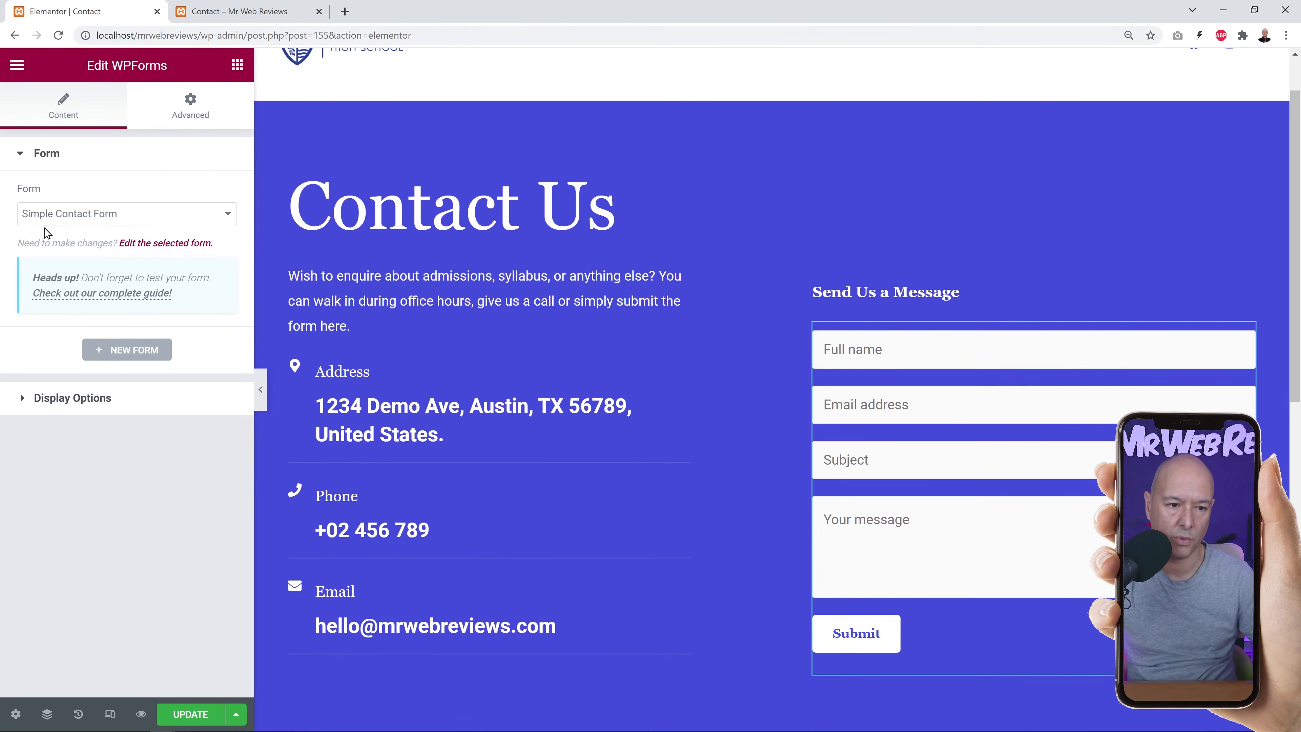
Keep Simple Contact Form selected in the WPForms widget and open it in the form builder.
click(228, 215)
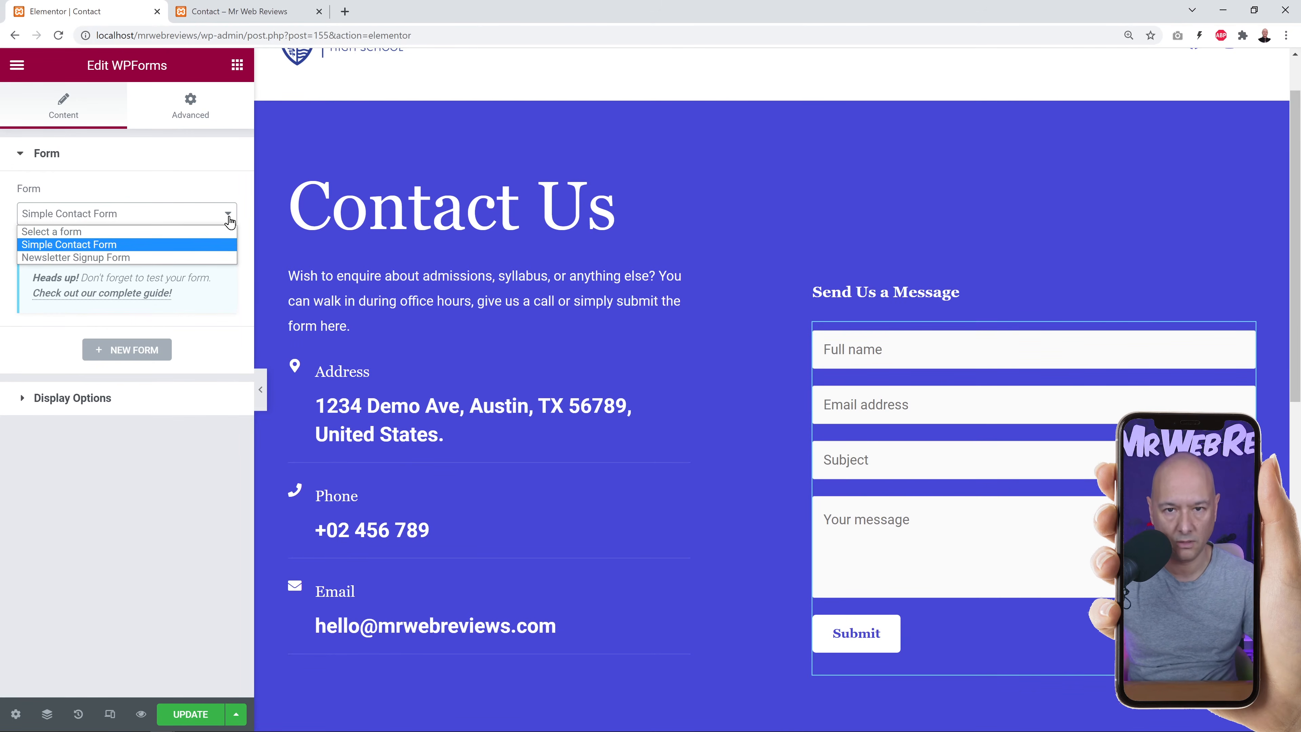
click(229, 222)
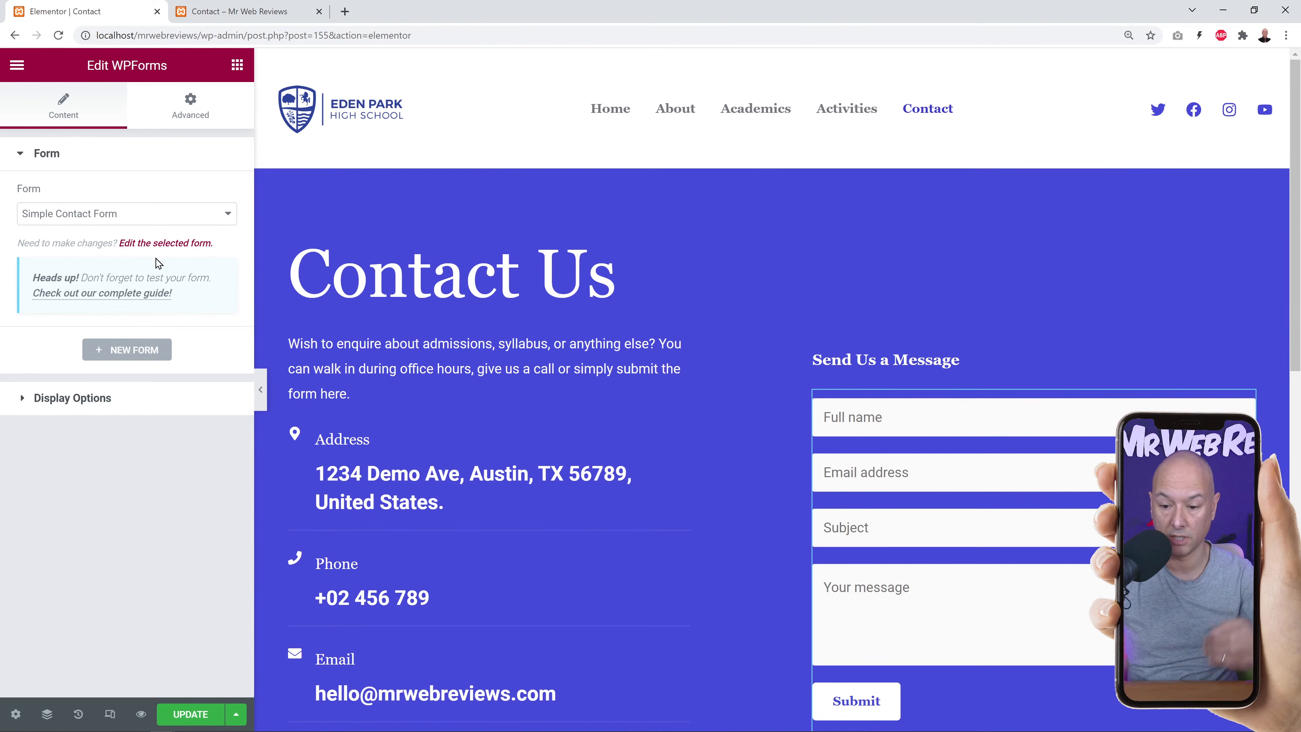
click(158, 244)
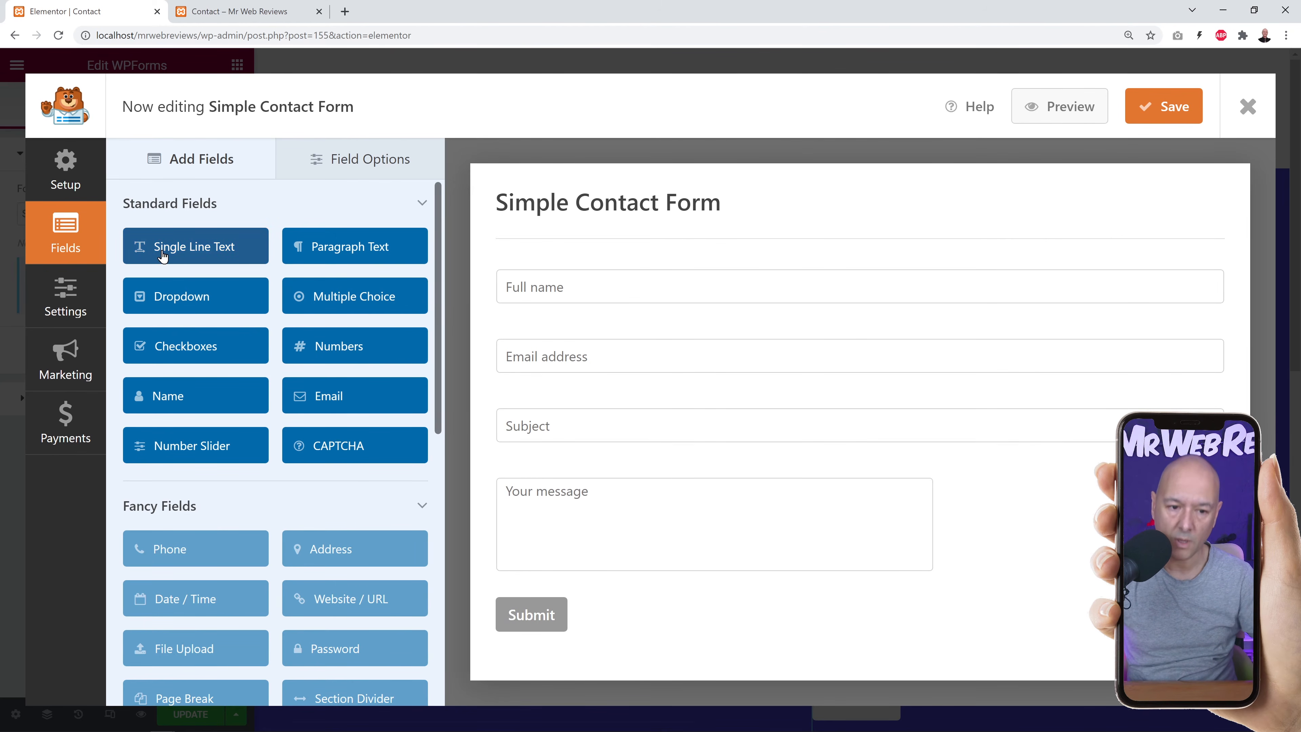
Add a single-line text field below Full name and clear its default label.
drag(163, 256, 557, 419)
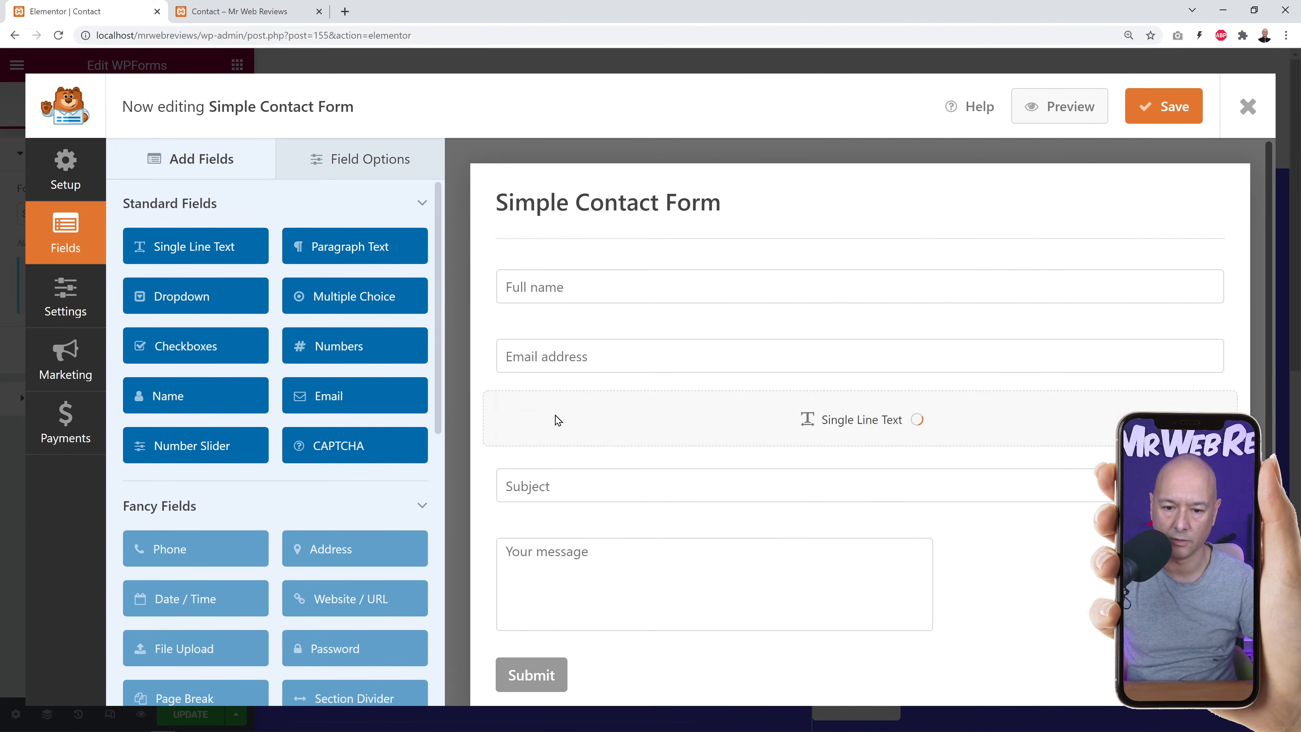
click(660, 419)
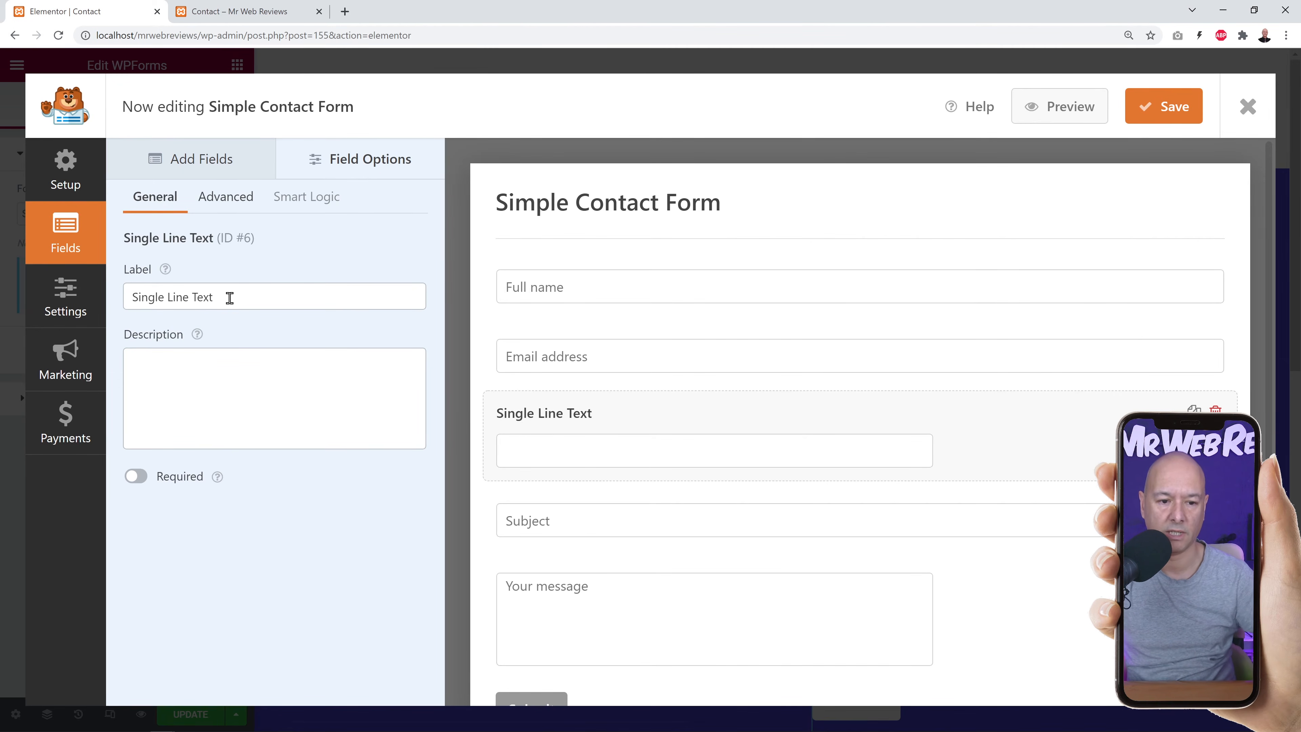
drag(227, 296, 118, 306)
key(BackSpace)
click(209, 401)
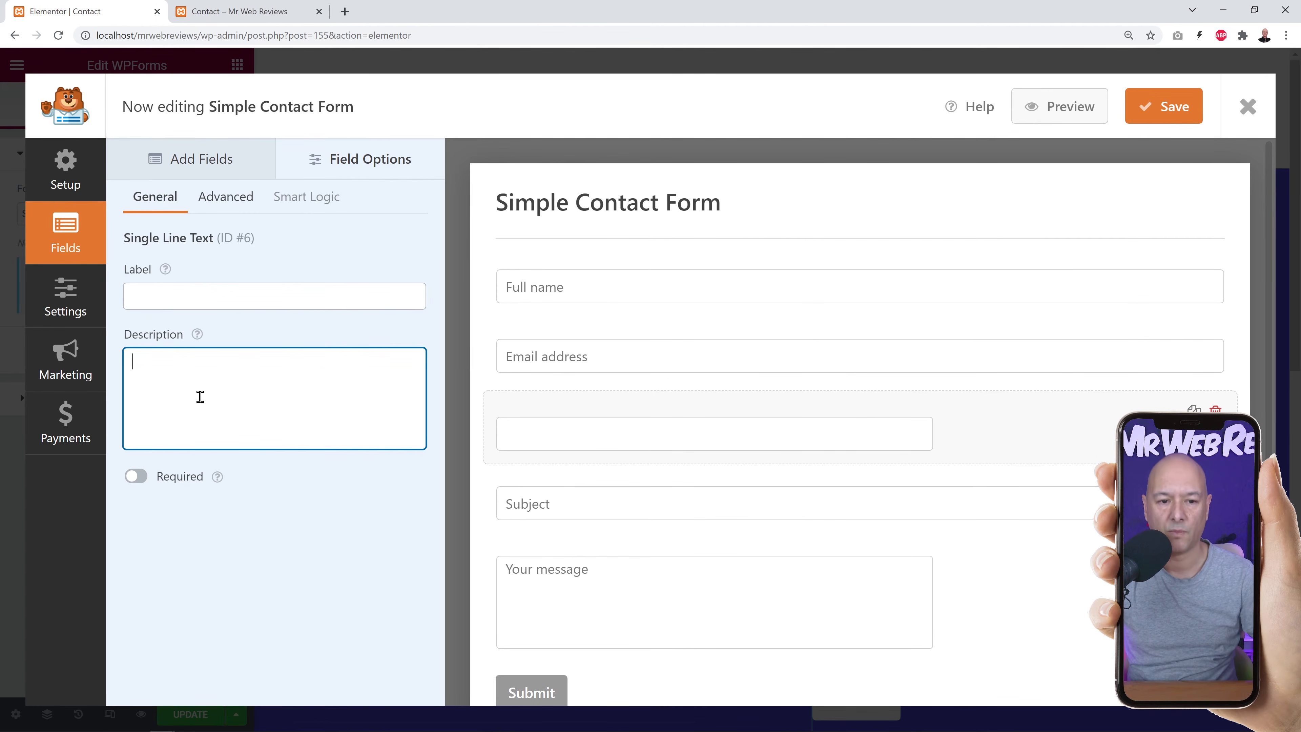
Give the new field the placeholder 'Phone Number' and save the form.
click(223, 201)
click(169, 362)
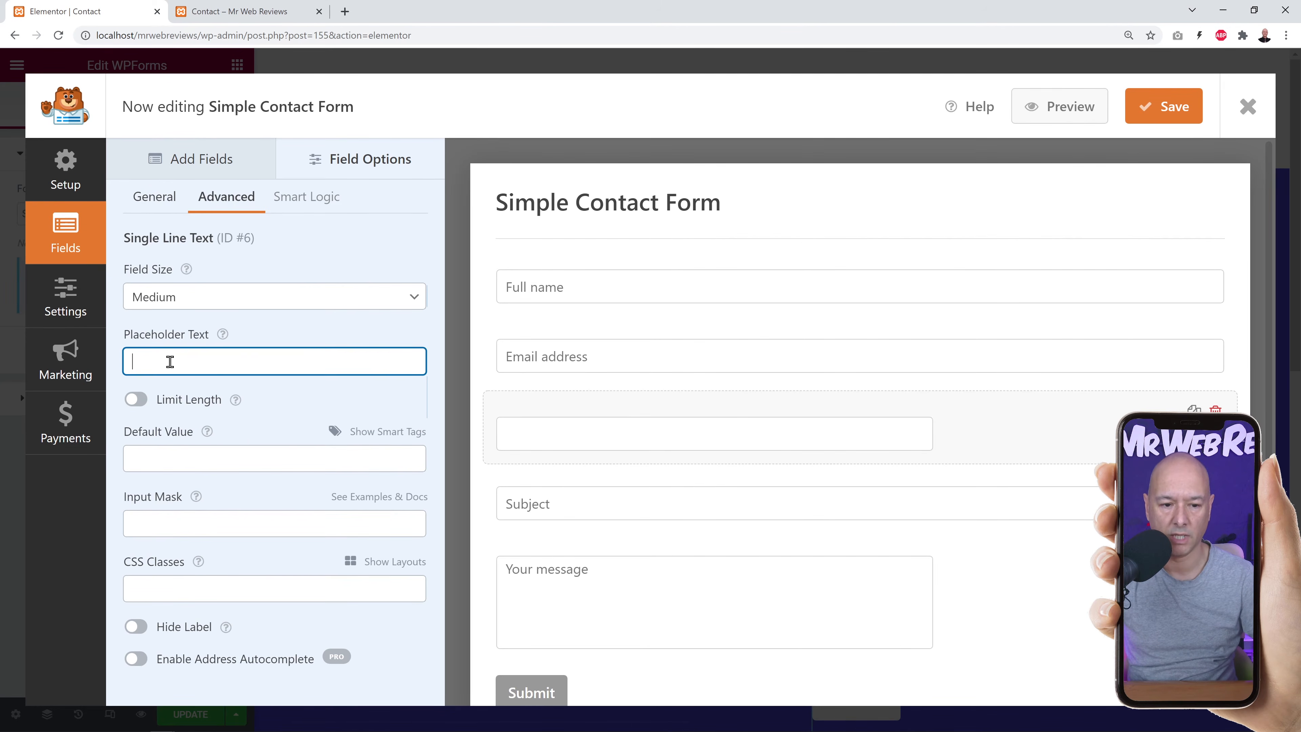
text(Phone Number)
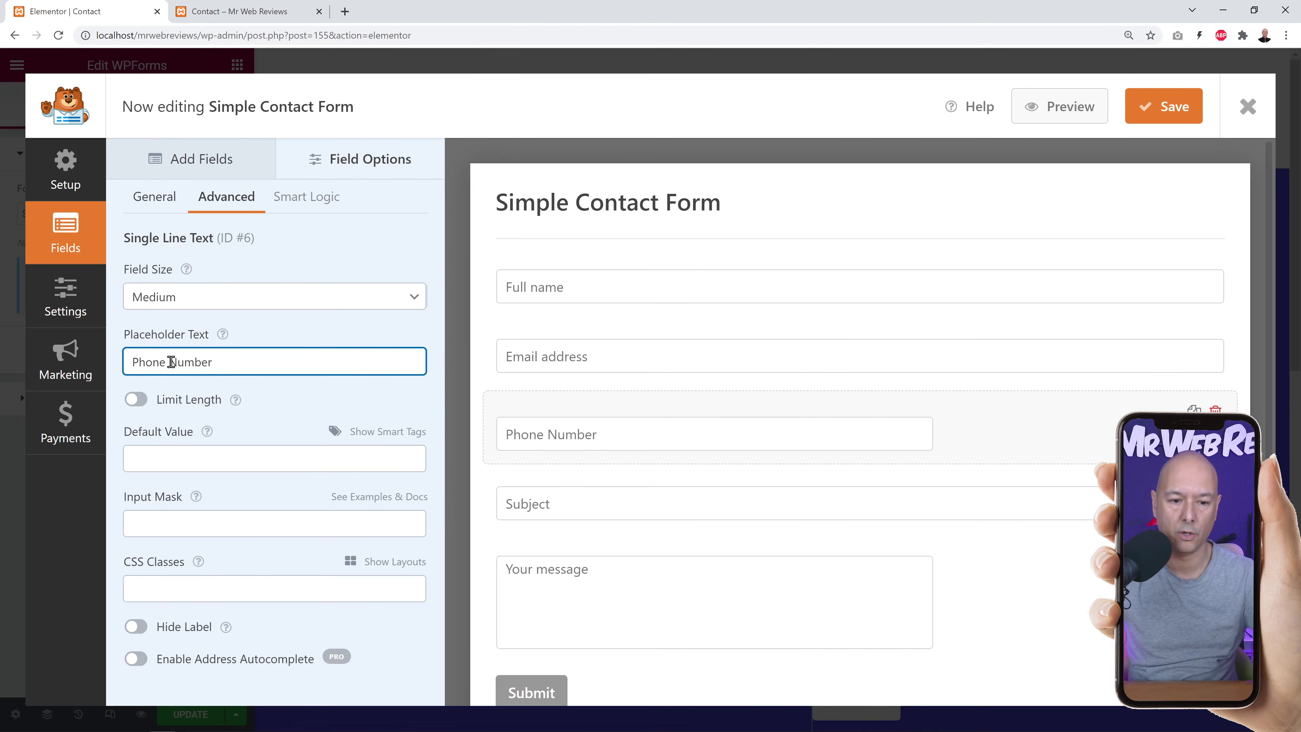
click(323, 247)
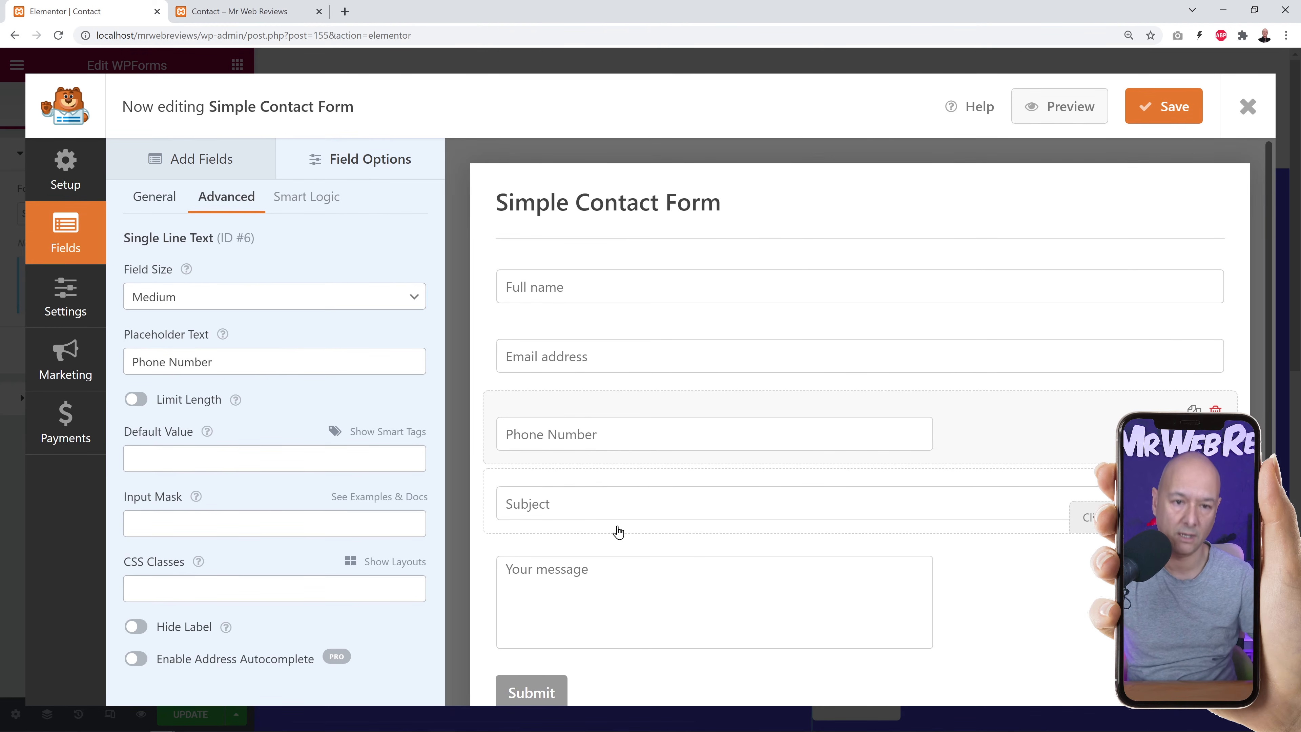
key(ctrl+s)
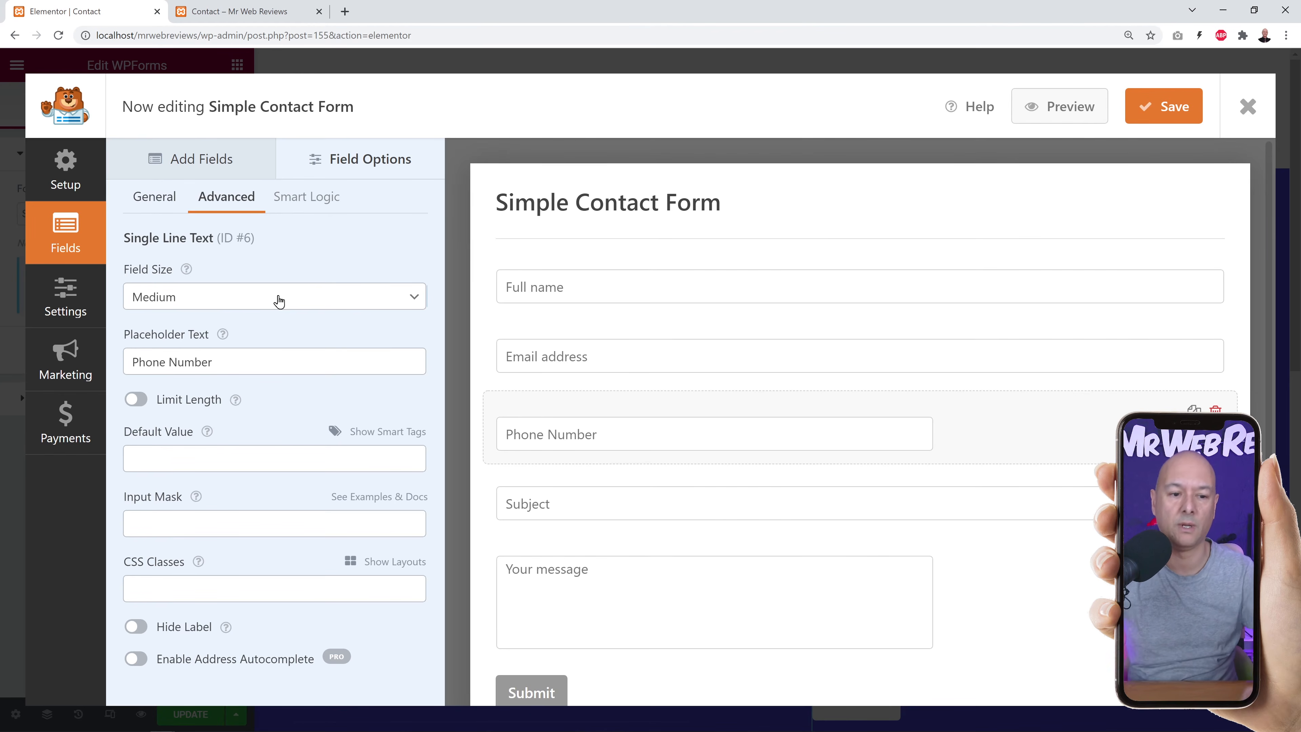
click(71, 305)
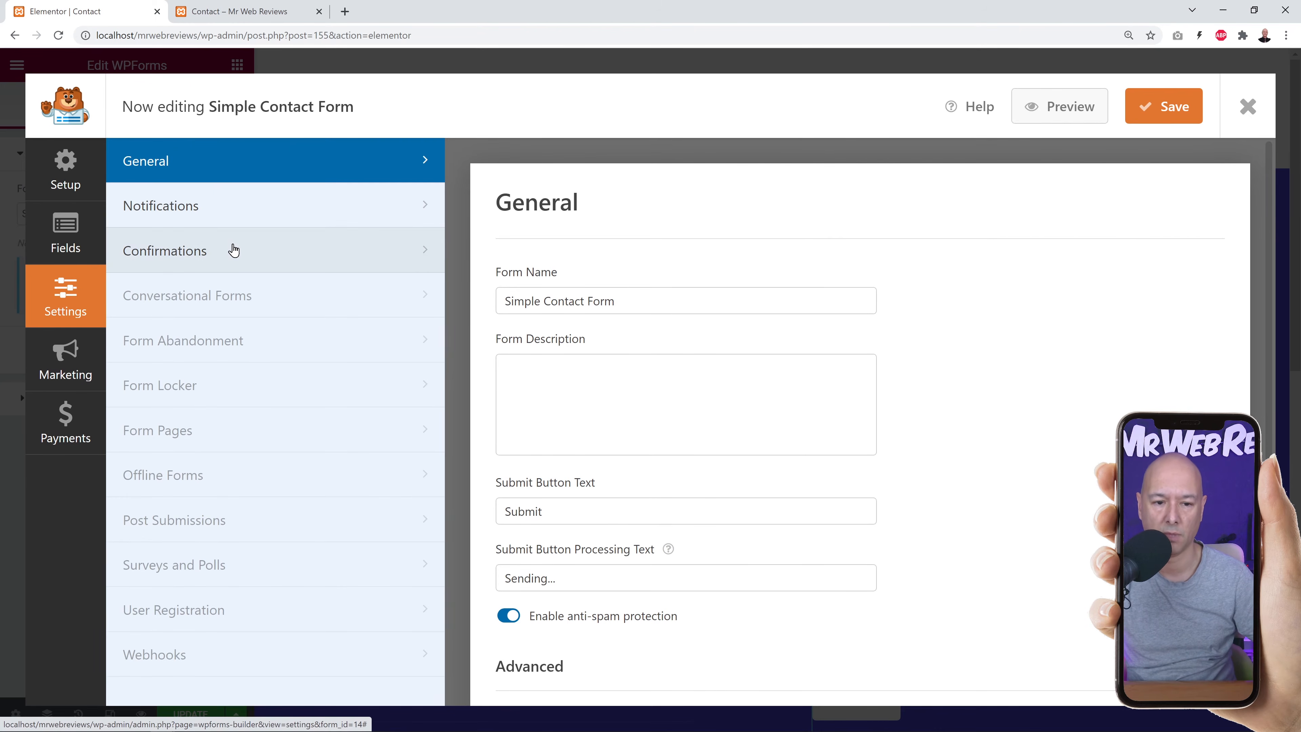
Send the default notification to the site's contact e-mail instead of {admin_email}, save, and close the builder.
click(195, 214)
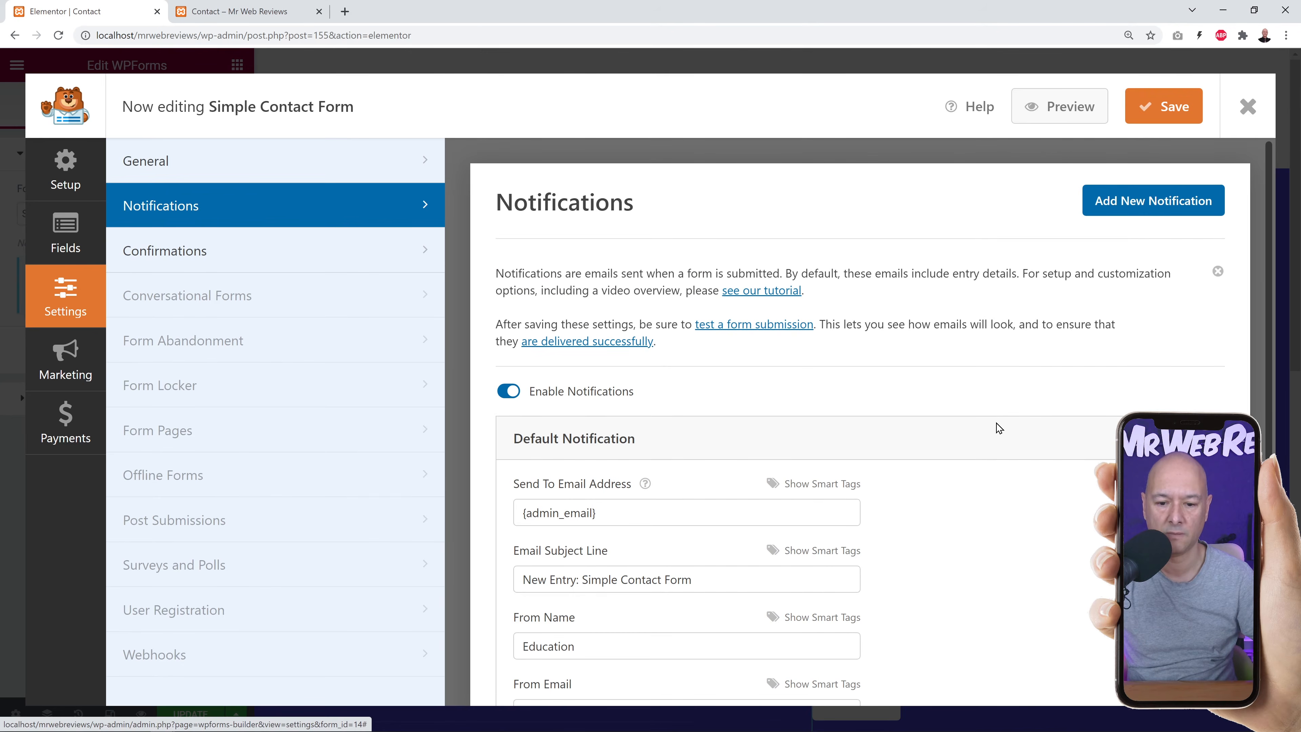
scroll(998, 428, down, 4)
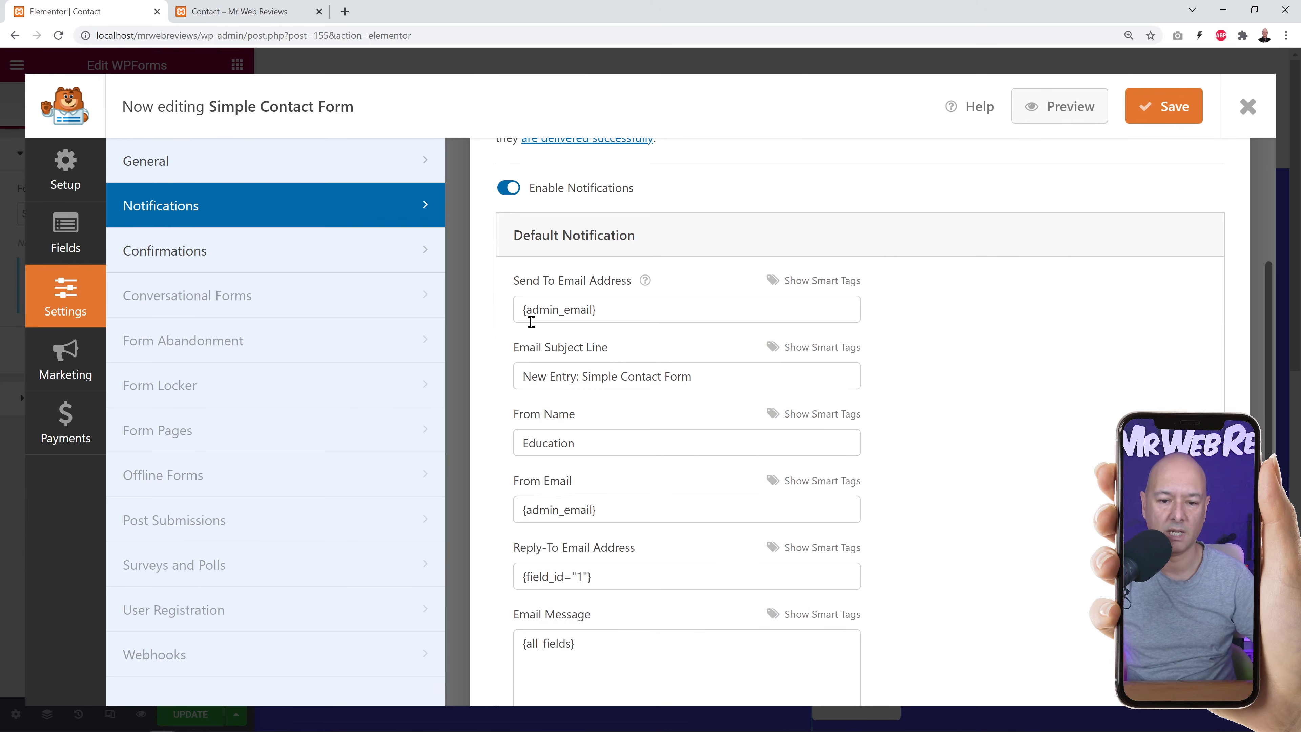
triple_click(618, 311)
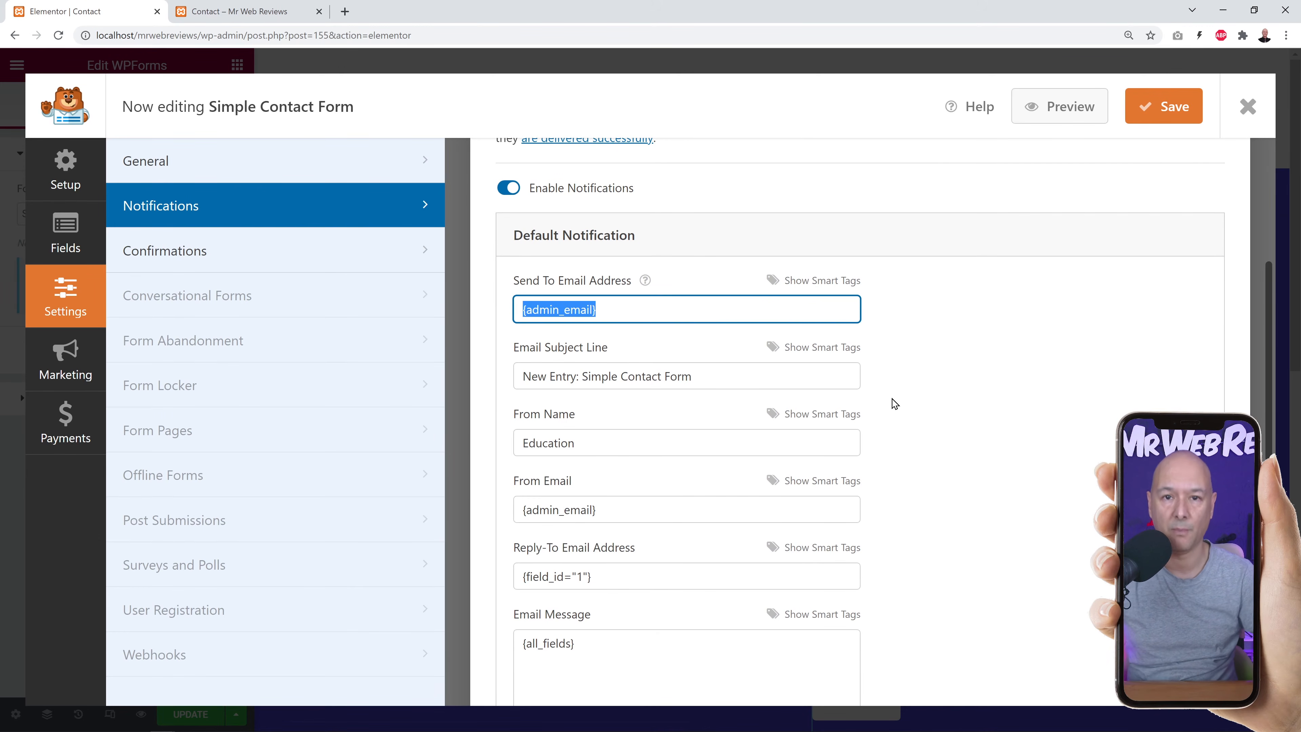
key(BackSpace)
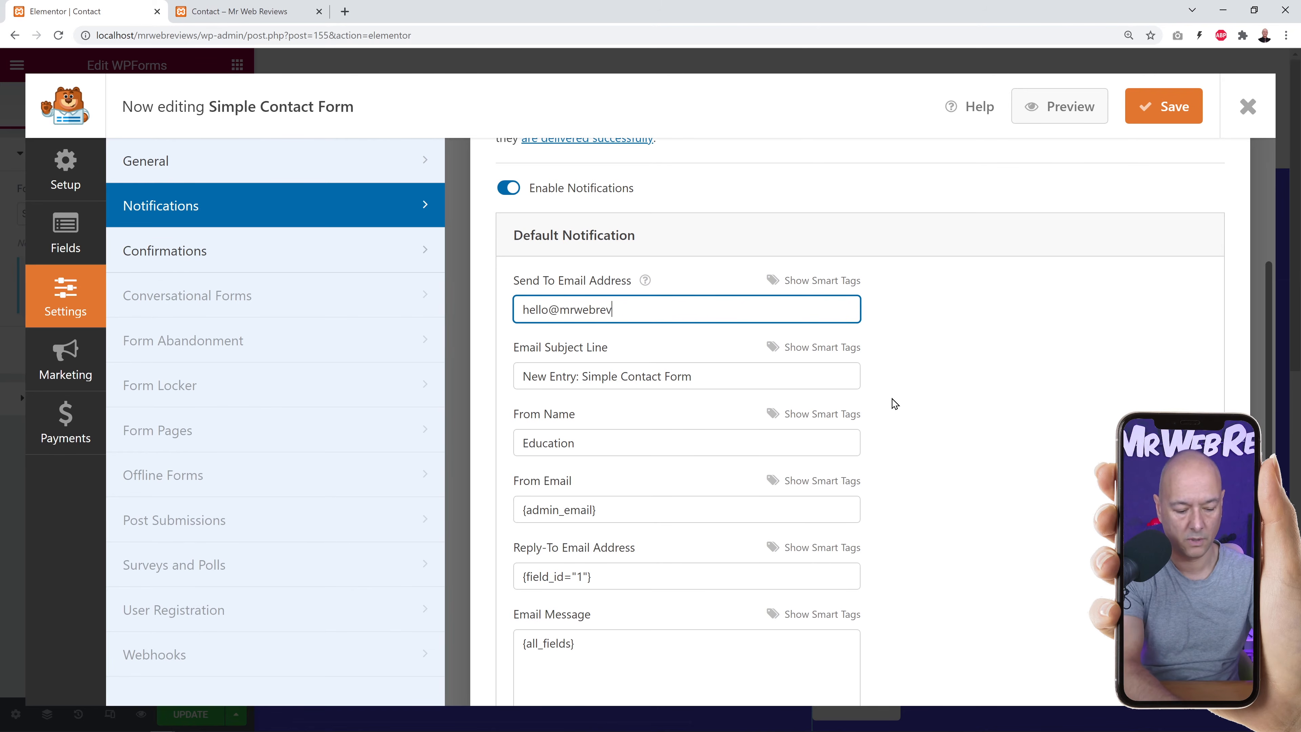
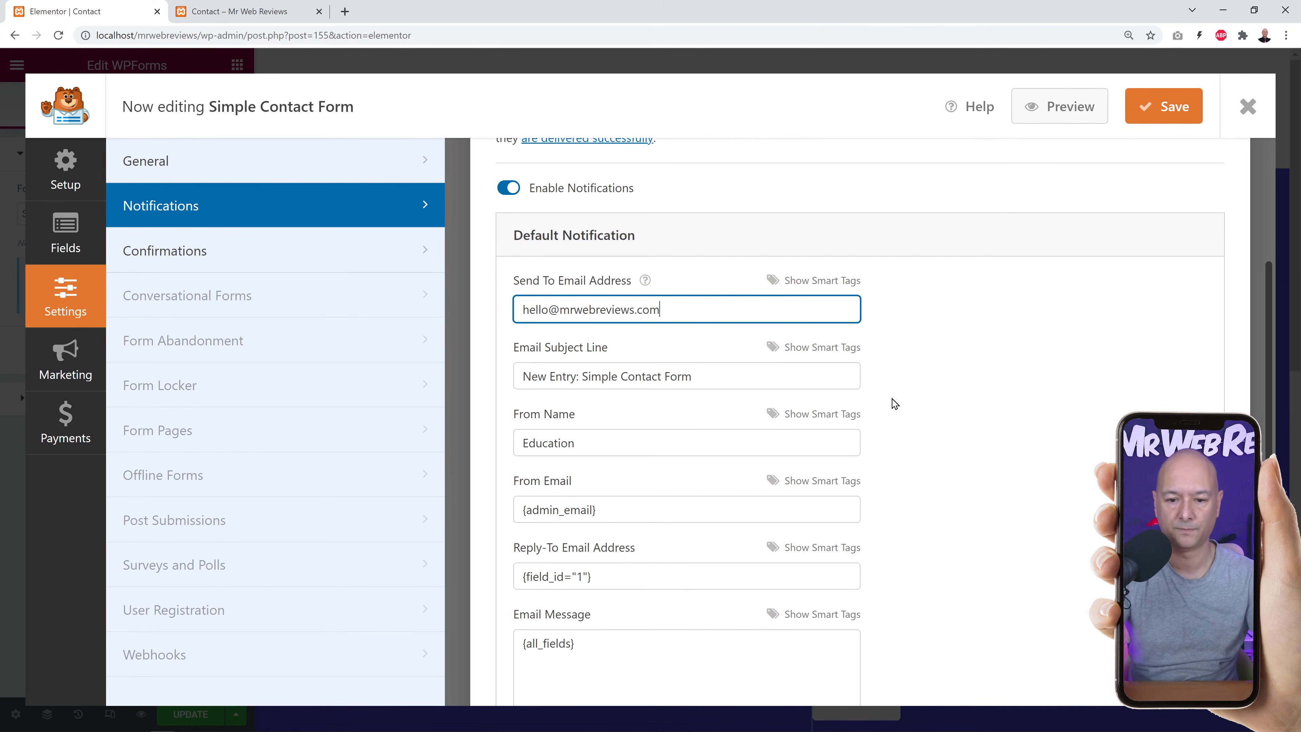
click(1162, 117)
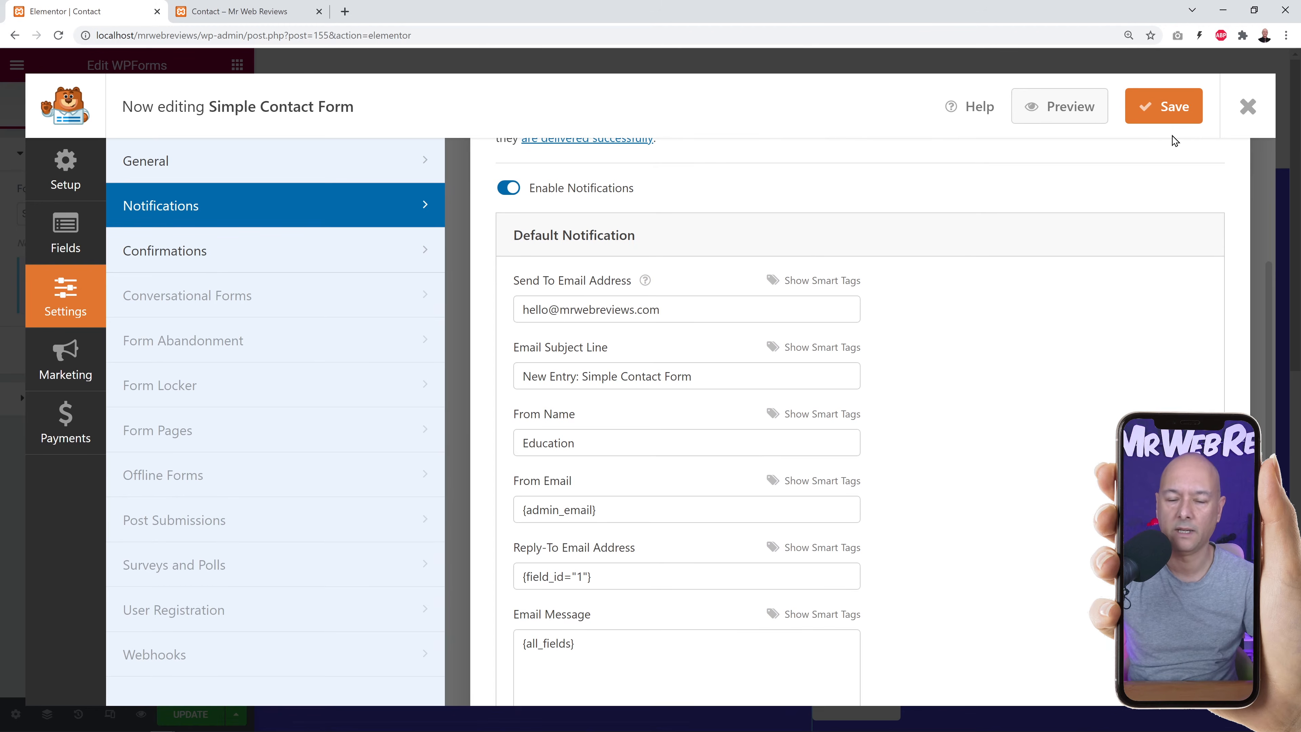
click(1248, 109)
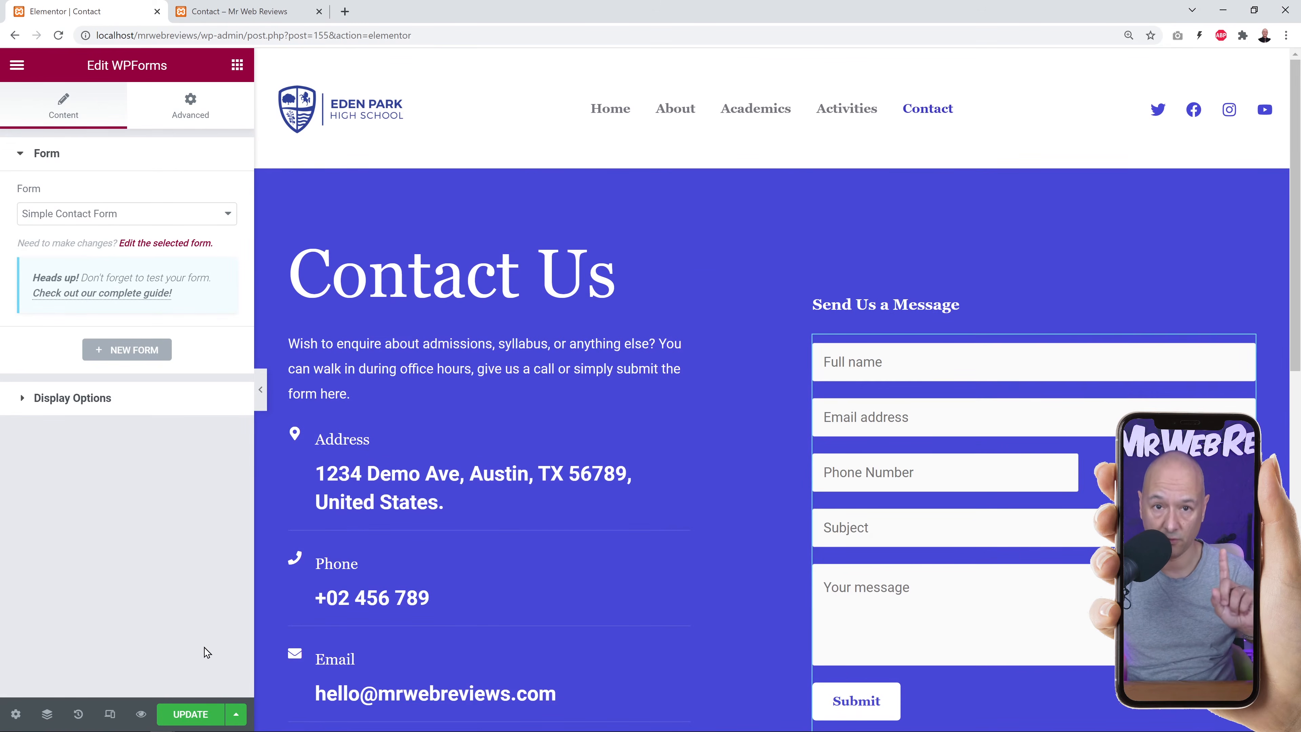
Publish the updated Contact page and reload it on the live site.
mouse_move(154, 730)
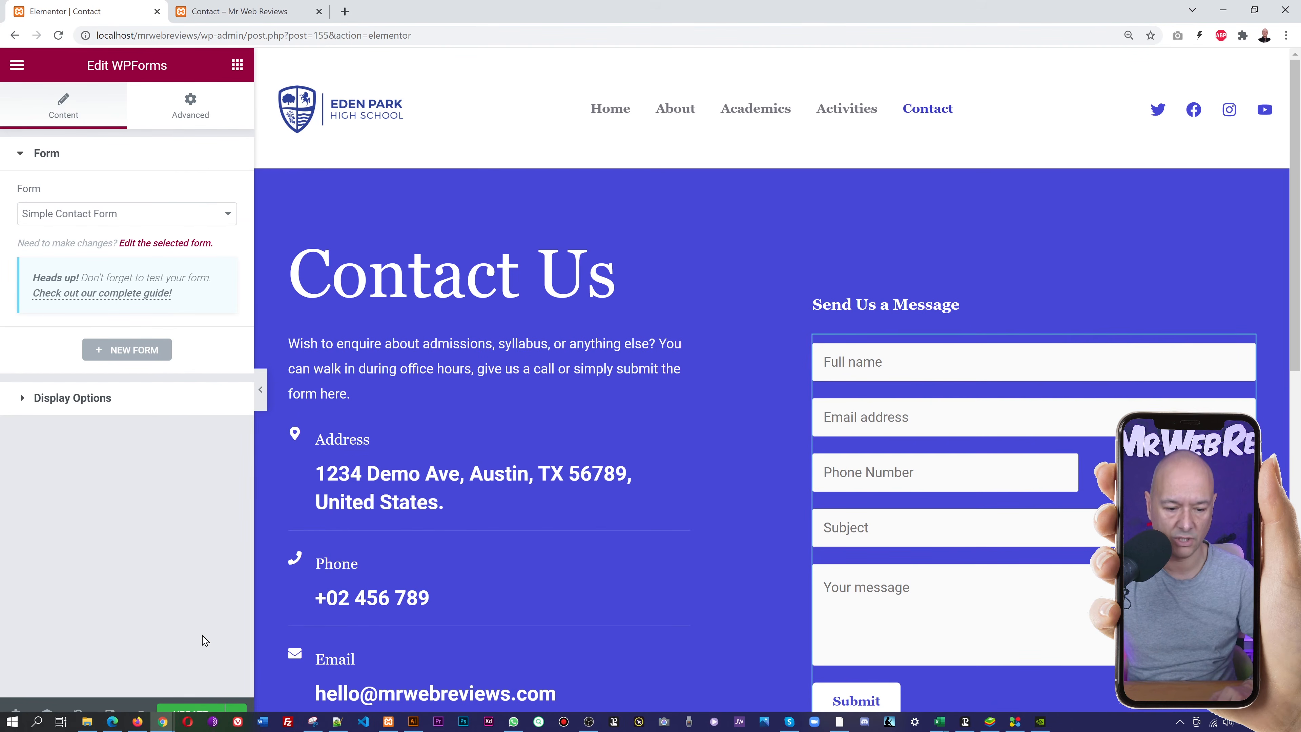
click(190, 714)
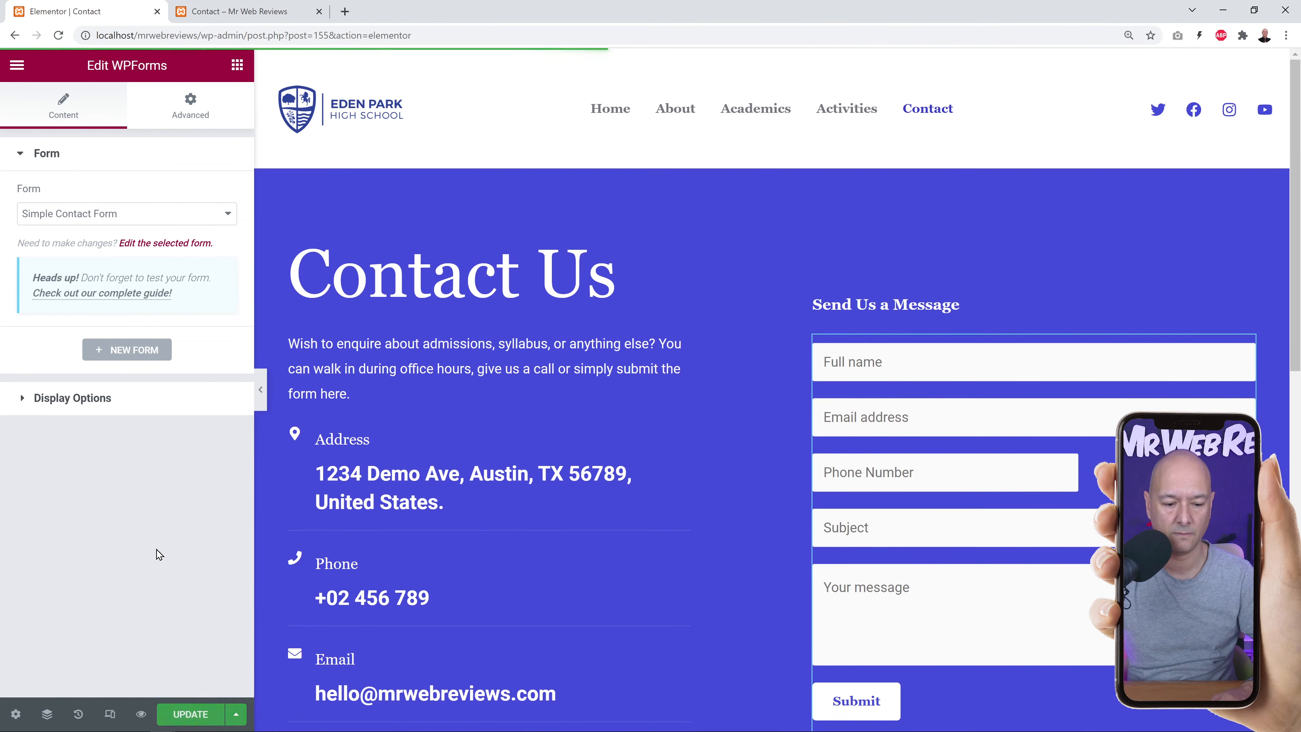
click(218, 12)
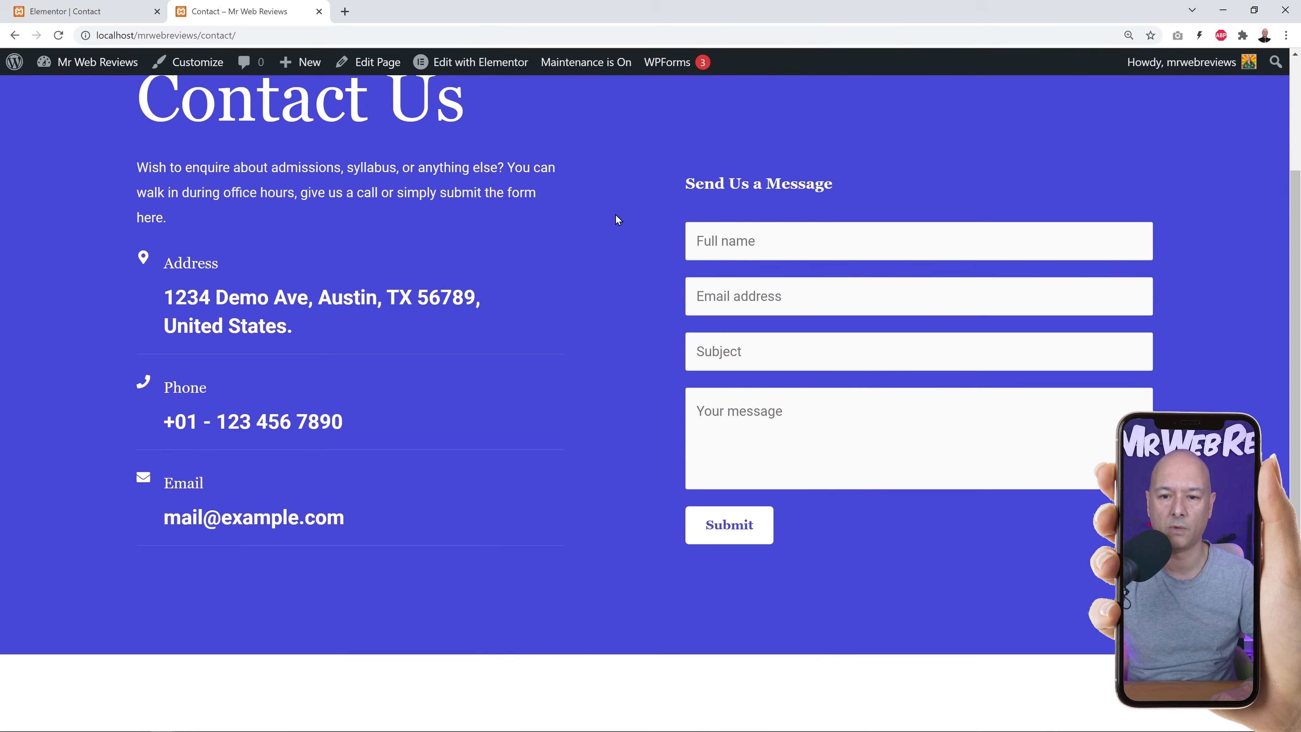
key(F5)
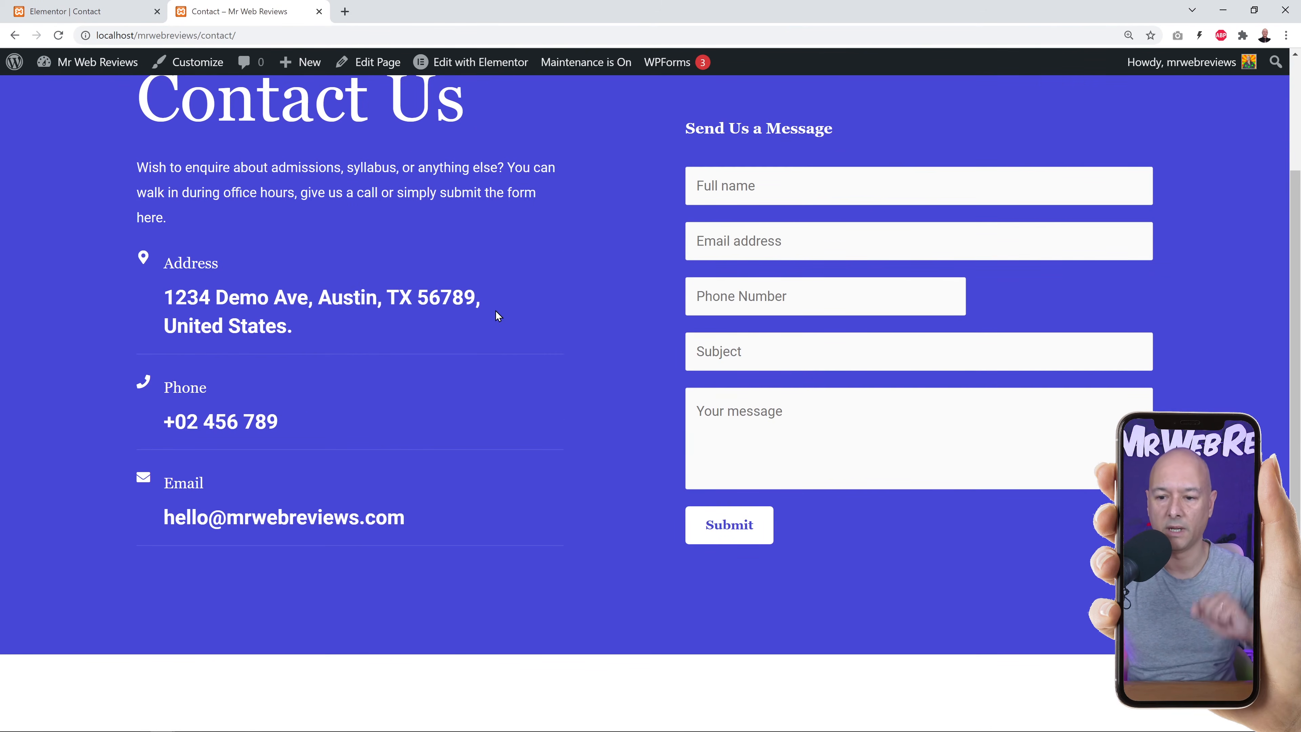
scroll(496, 338, up, 2)
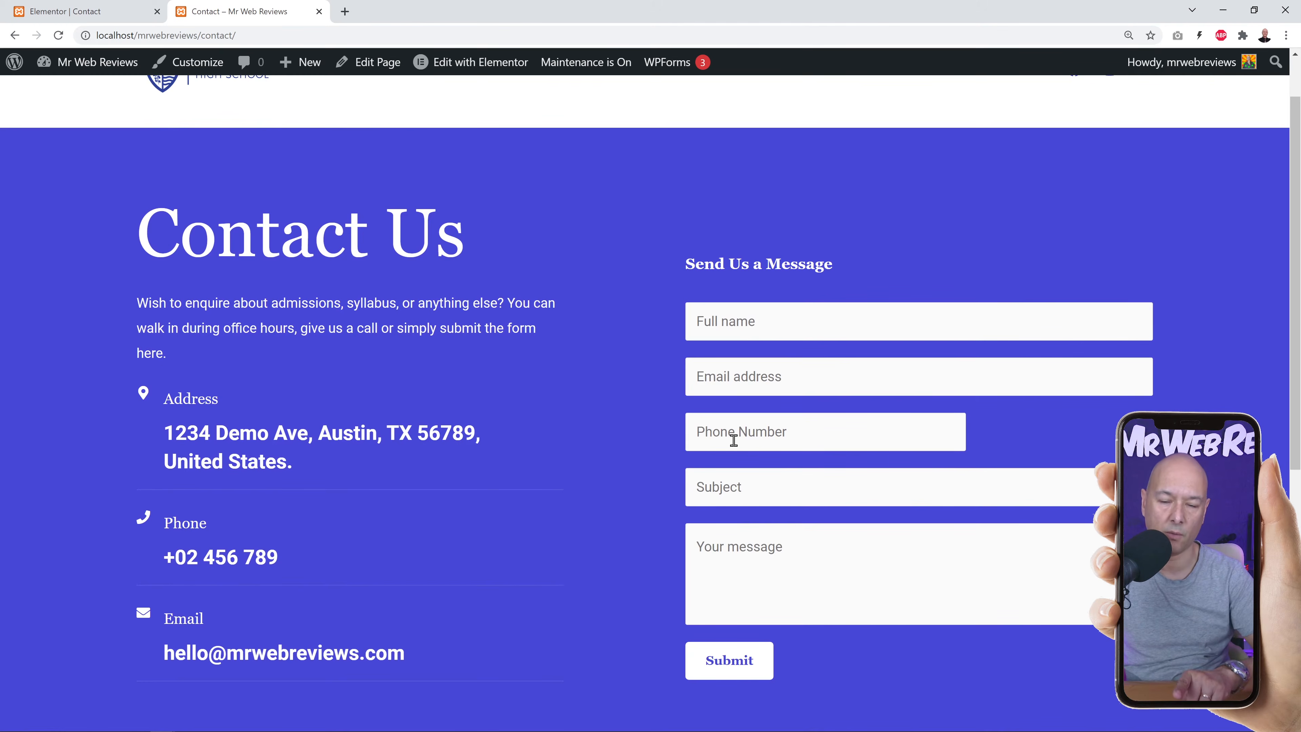
Fill in a test full name, e-mail address and phone number in the contact form.
click(794, 320)
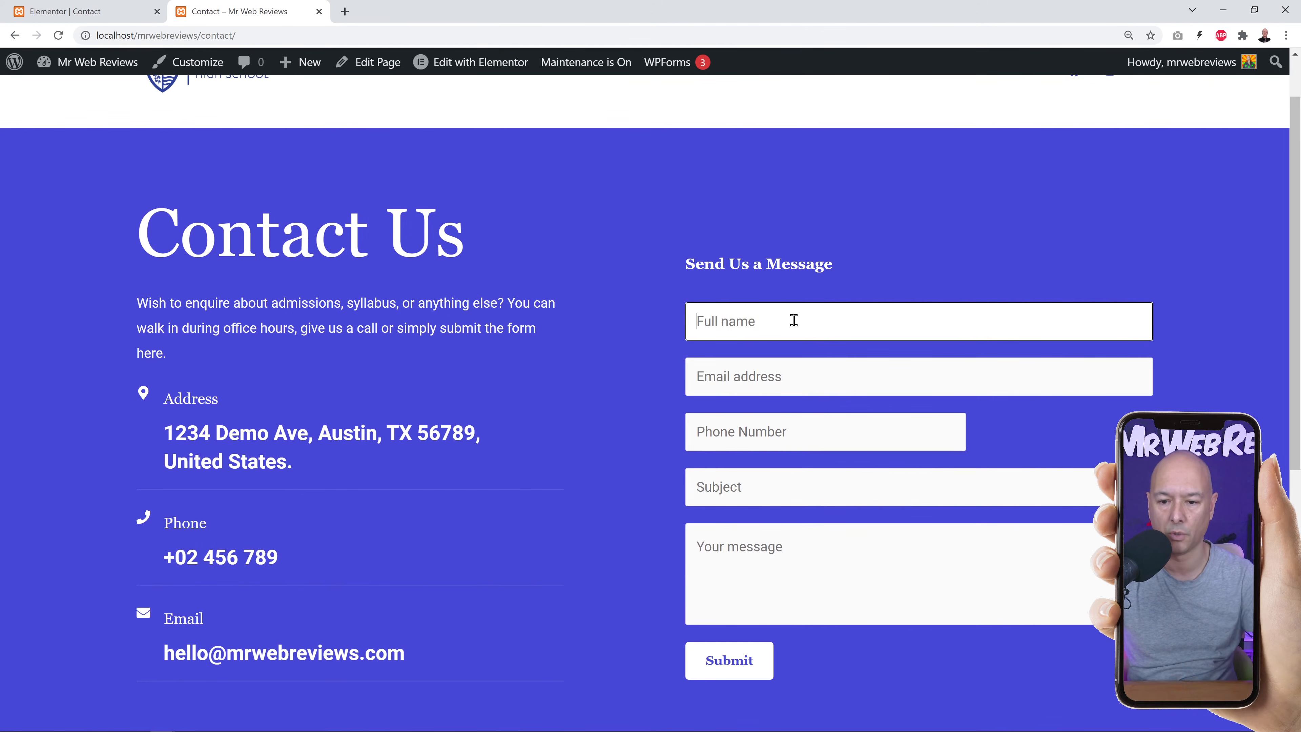
text(John)
key(Tab)
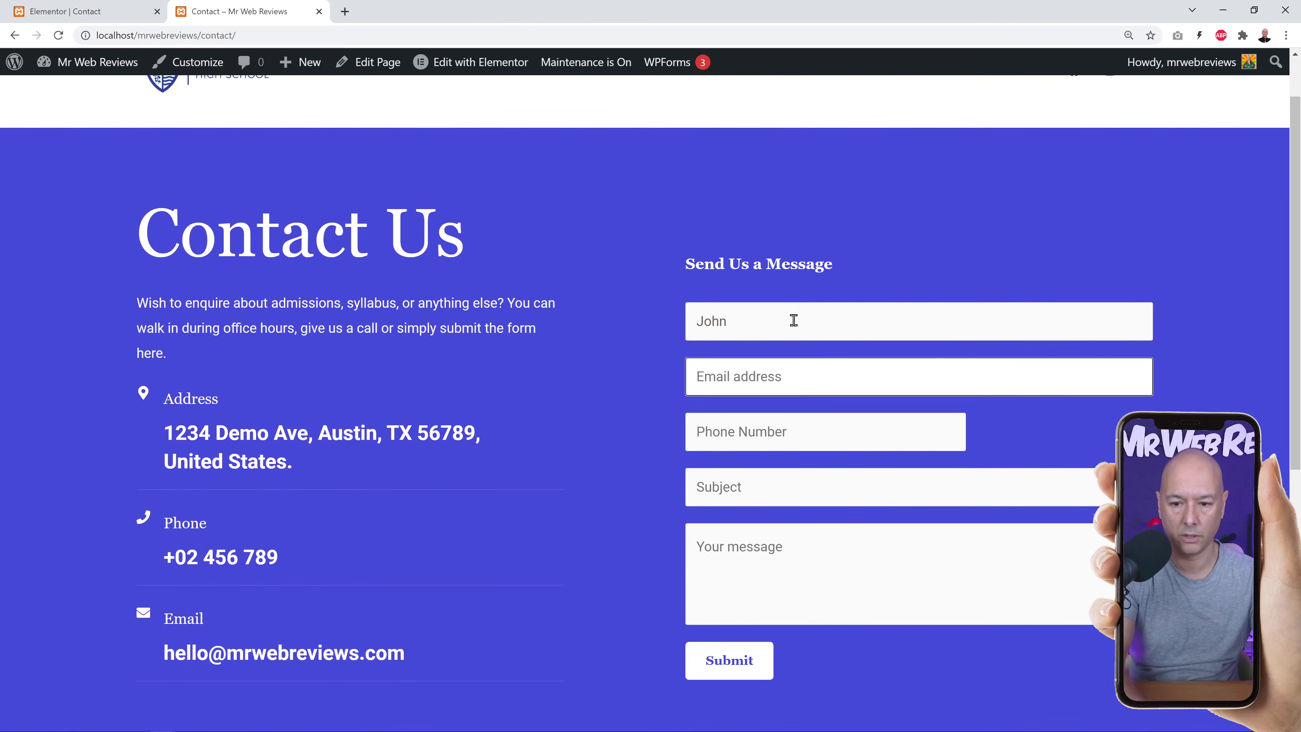
click(793, 320)
text(De)
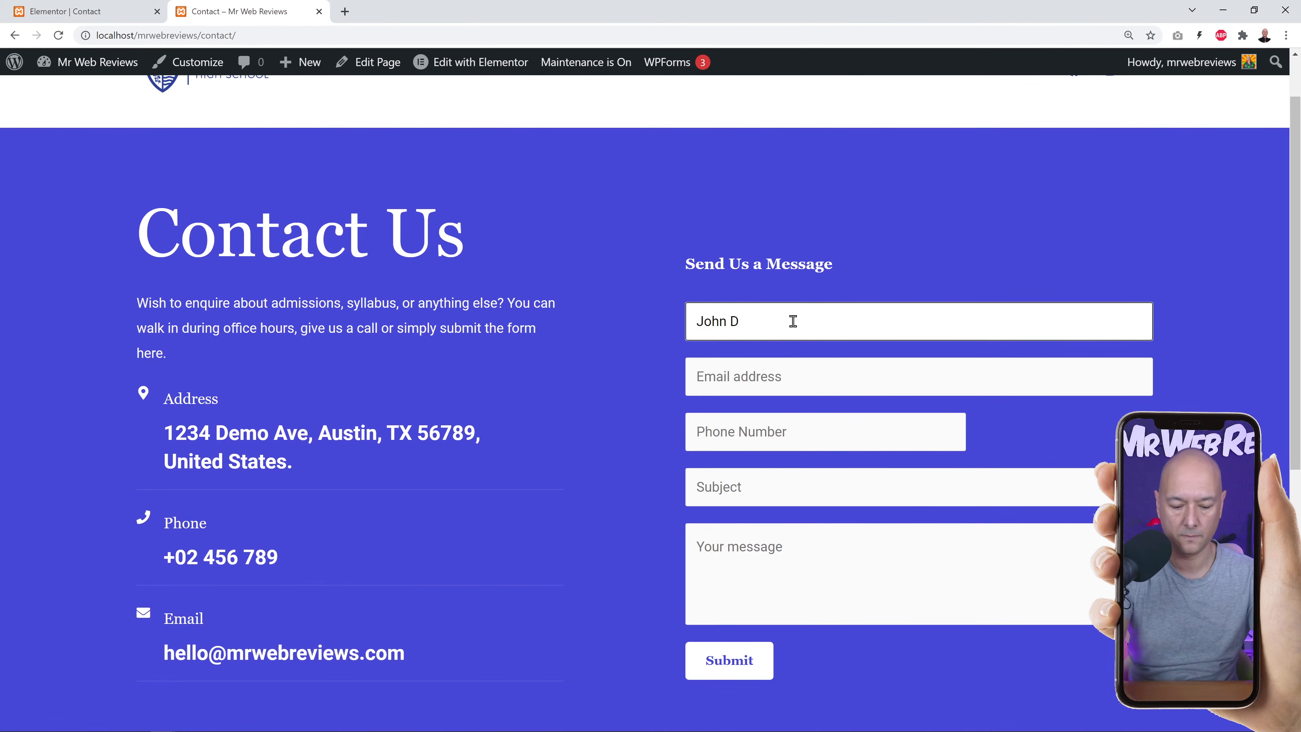
click(805, 369)
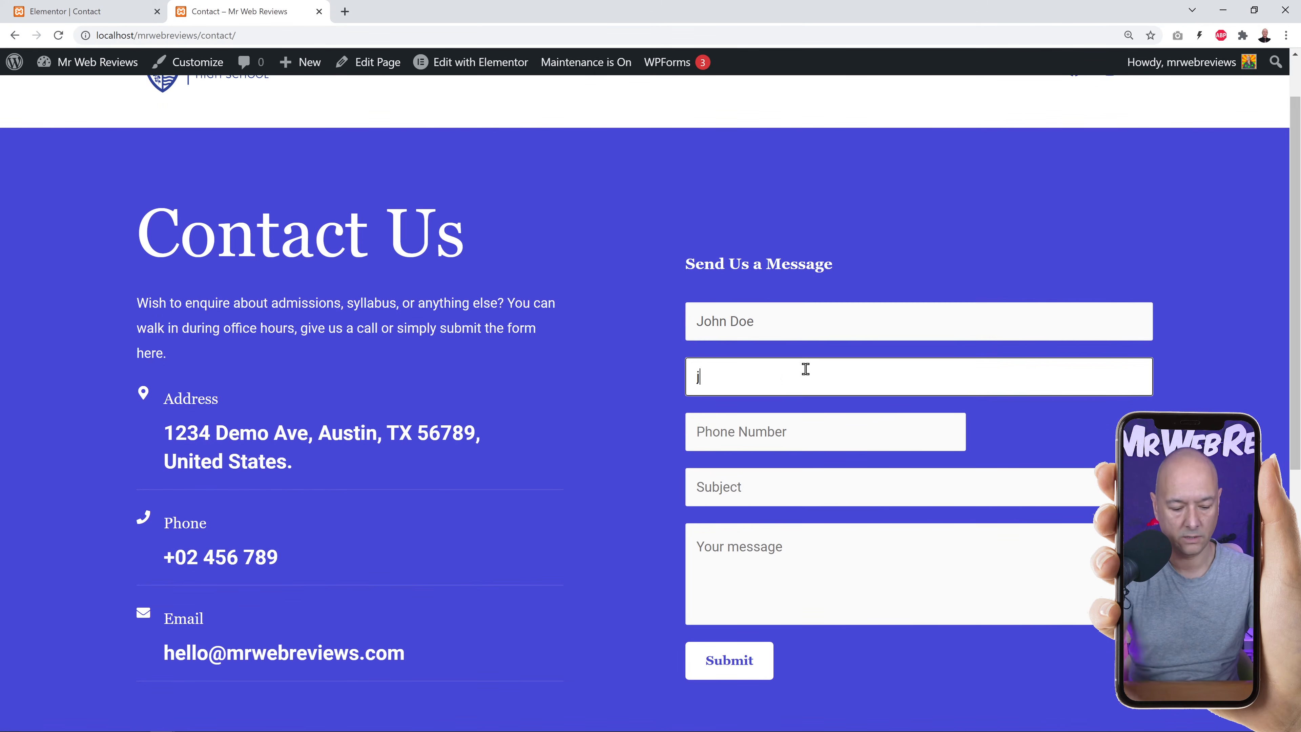
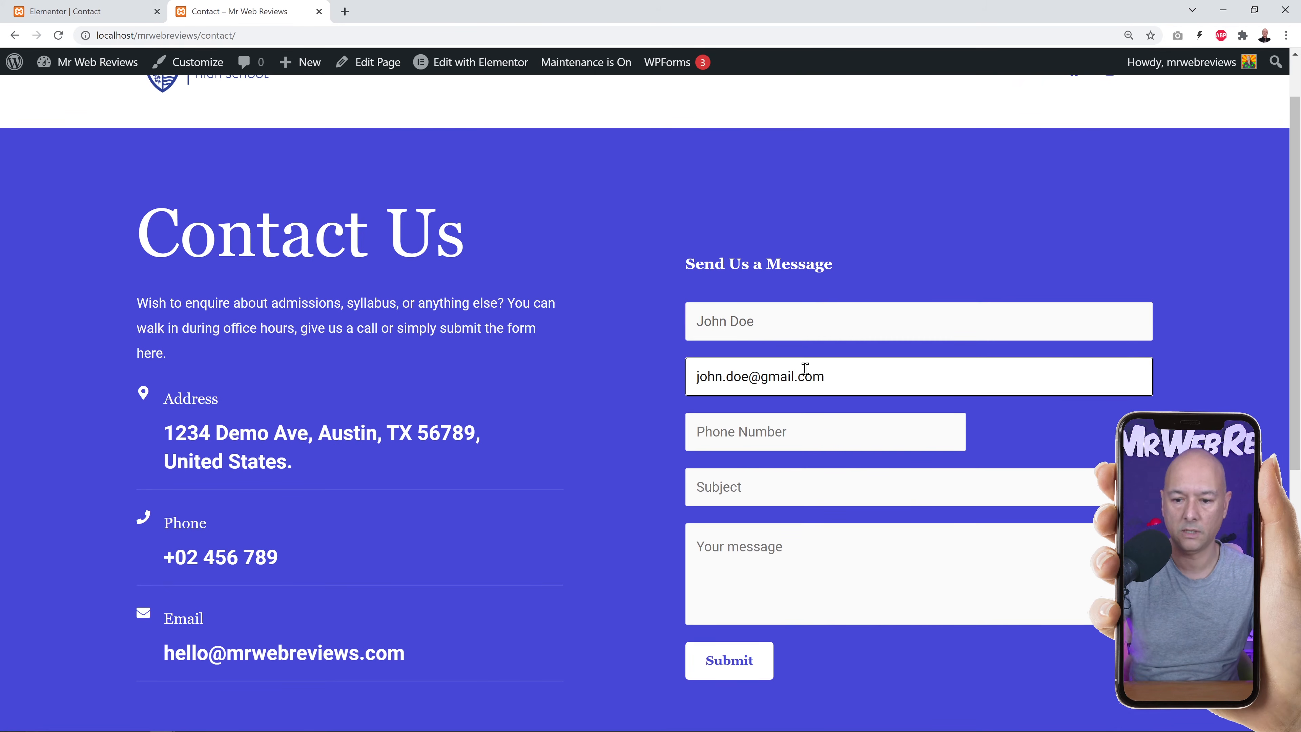
click(829, 426)
text(123456789)
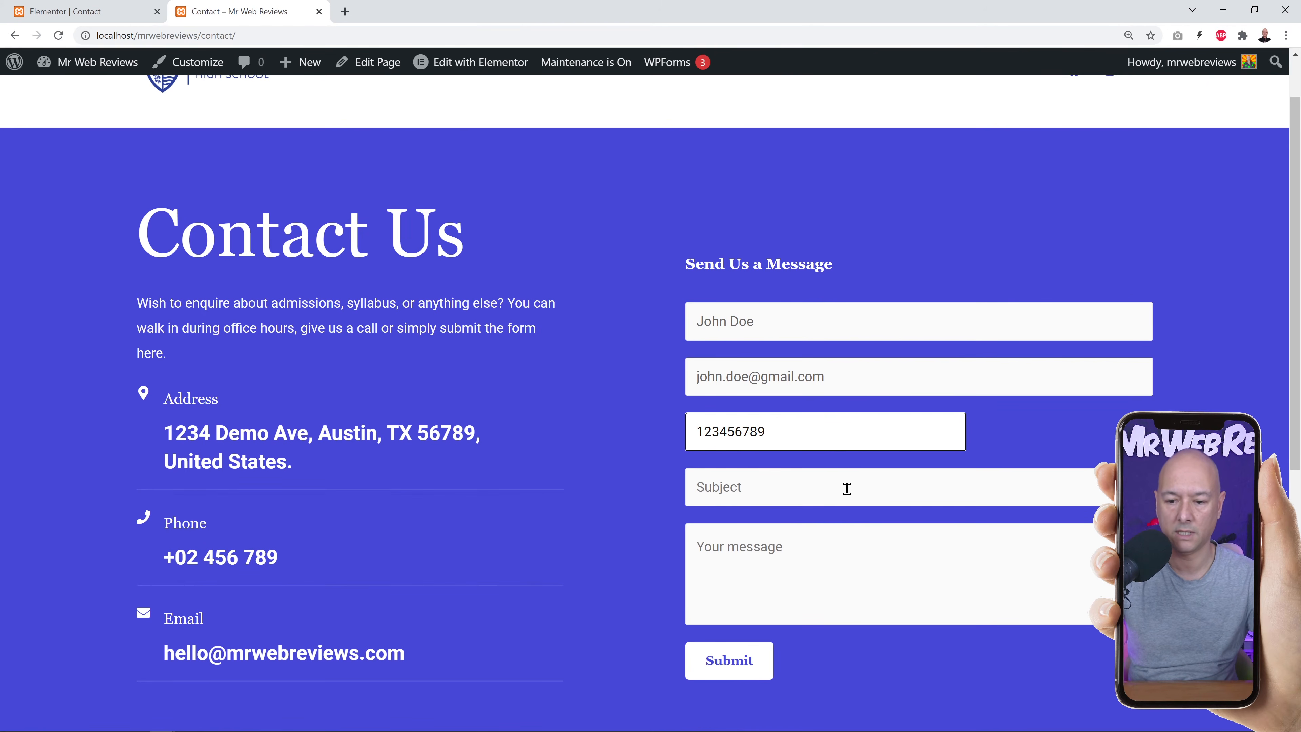
Add a test subject and message, then submit the form.
click(846, 489)
text(This is a test)
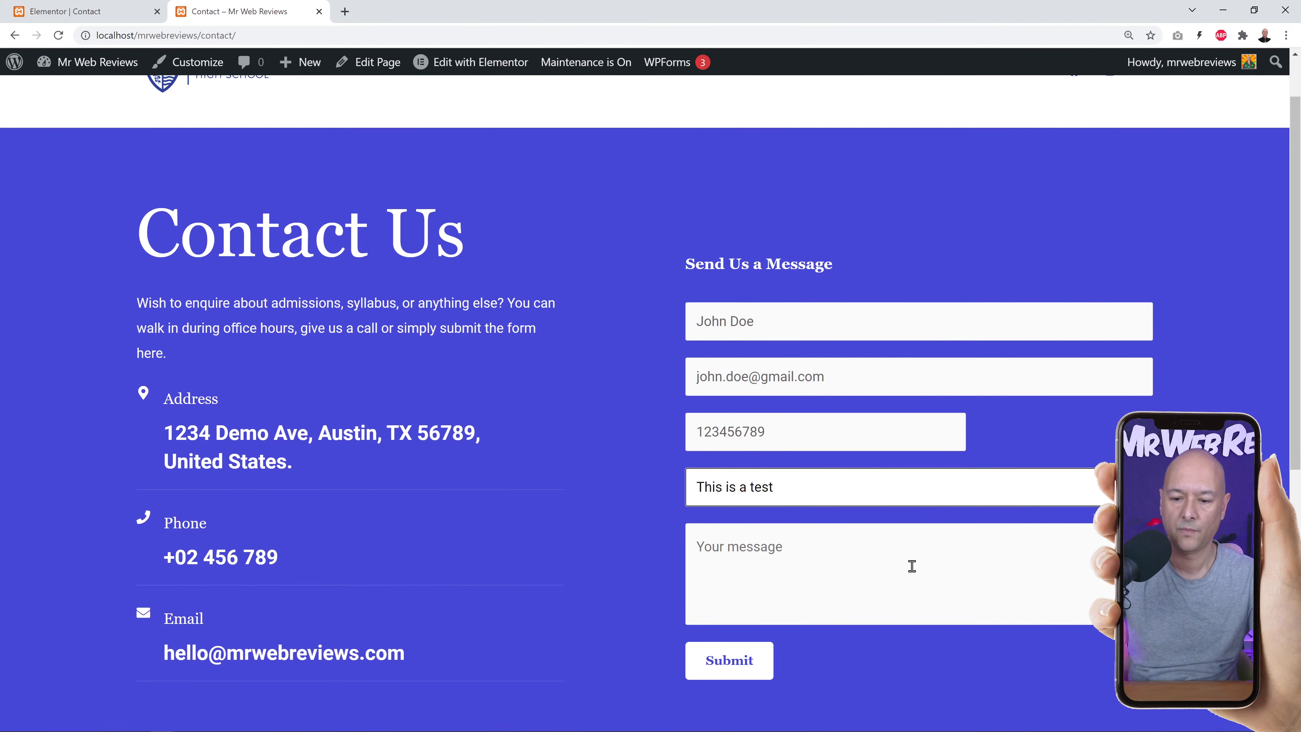
click(912, 569)
text(Hello, please reply)
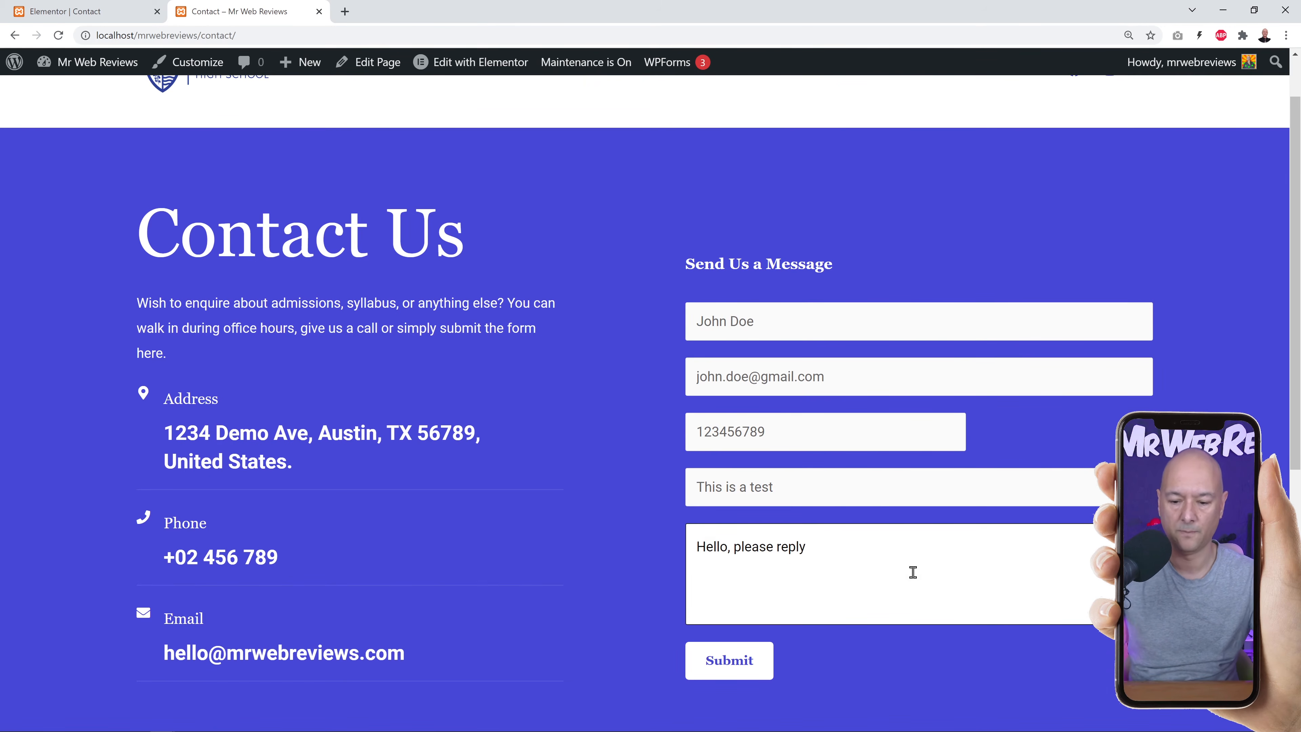
click(727, 661)
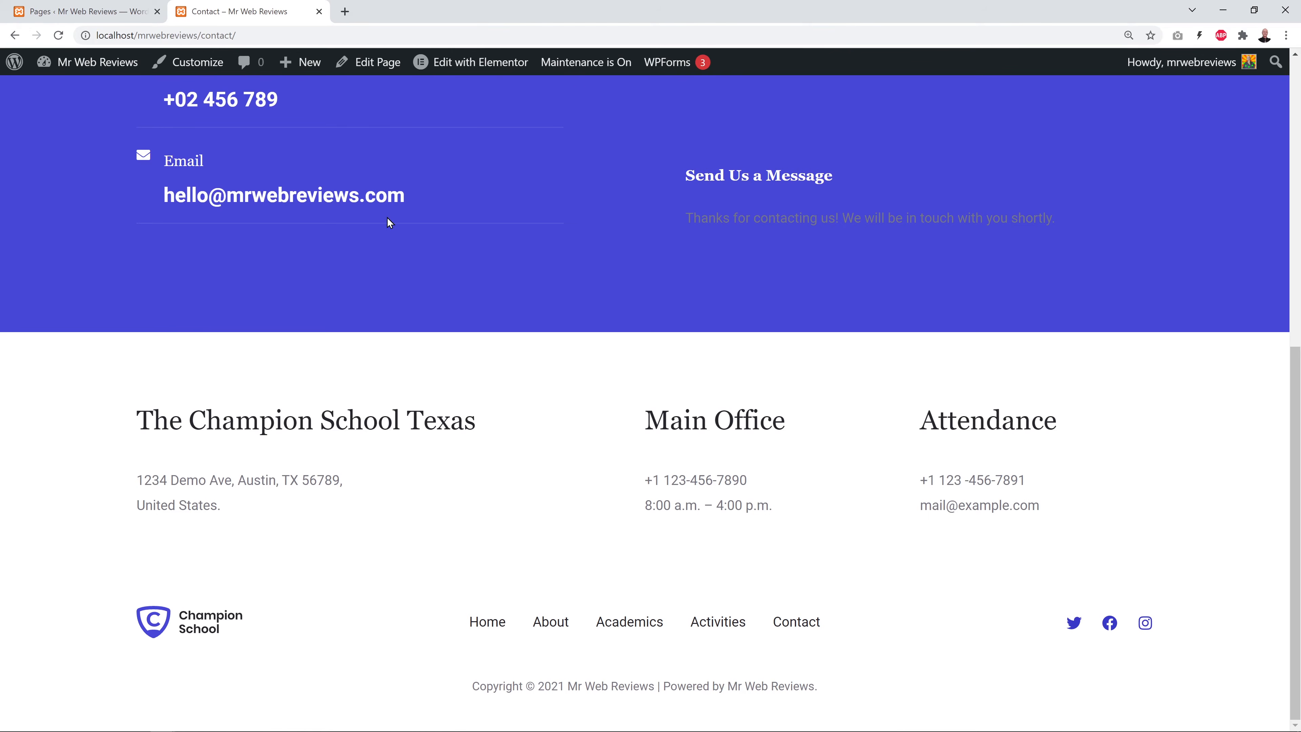
After the thank-you confirmation appears, return to the admin Pages list.
click(103, 15)
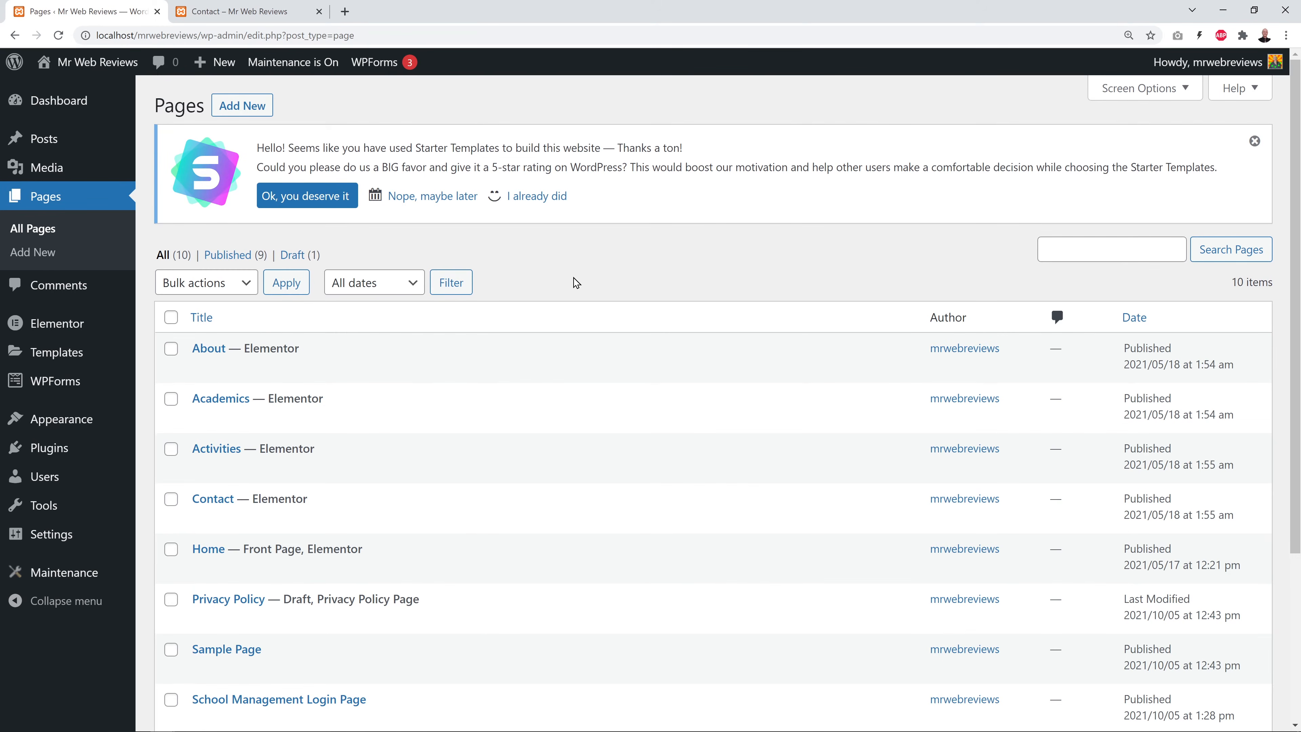
Go to Appearance > Widgets and dismiss the block widgets welcome tour.
mouse_move(77, 426)
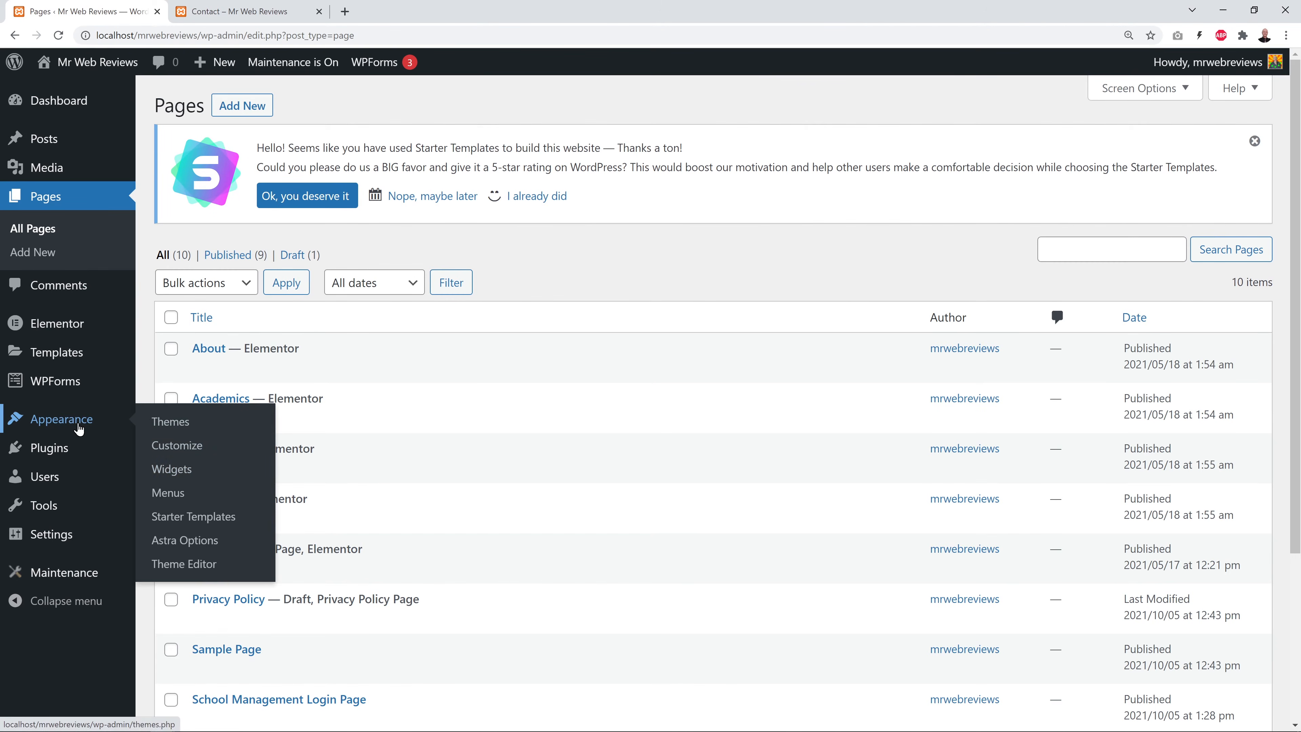
click(179, 473)
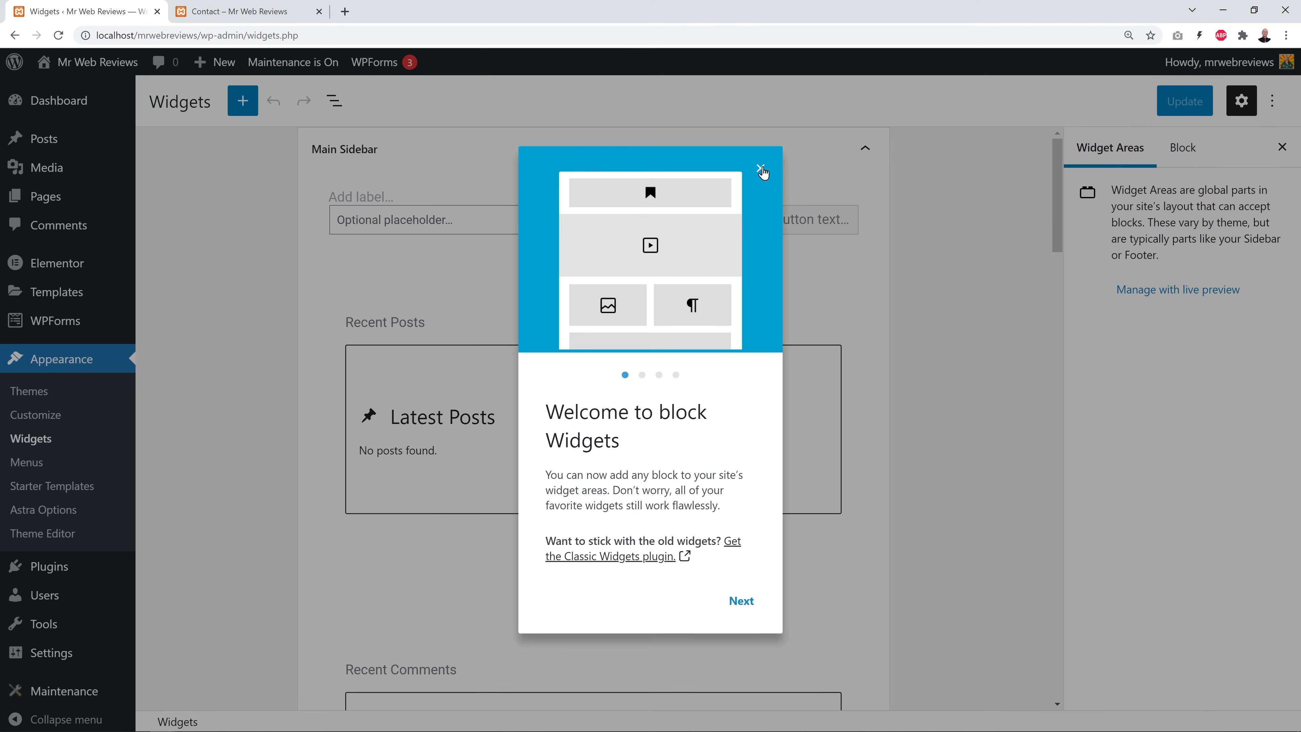
click(761, 169)
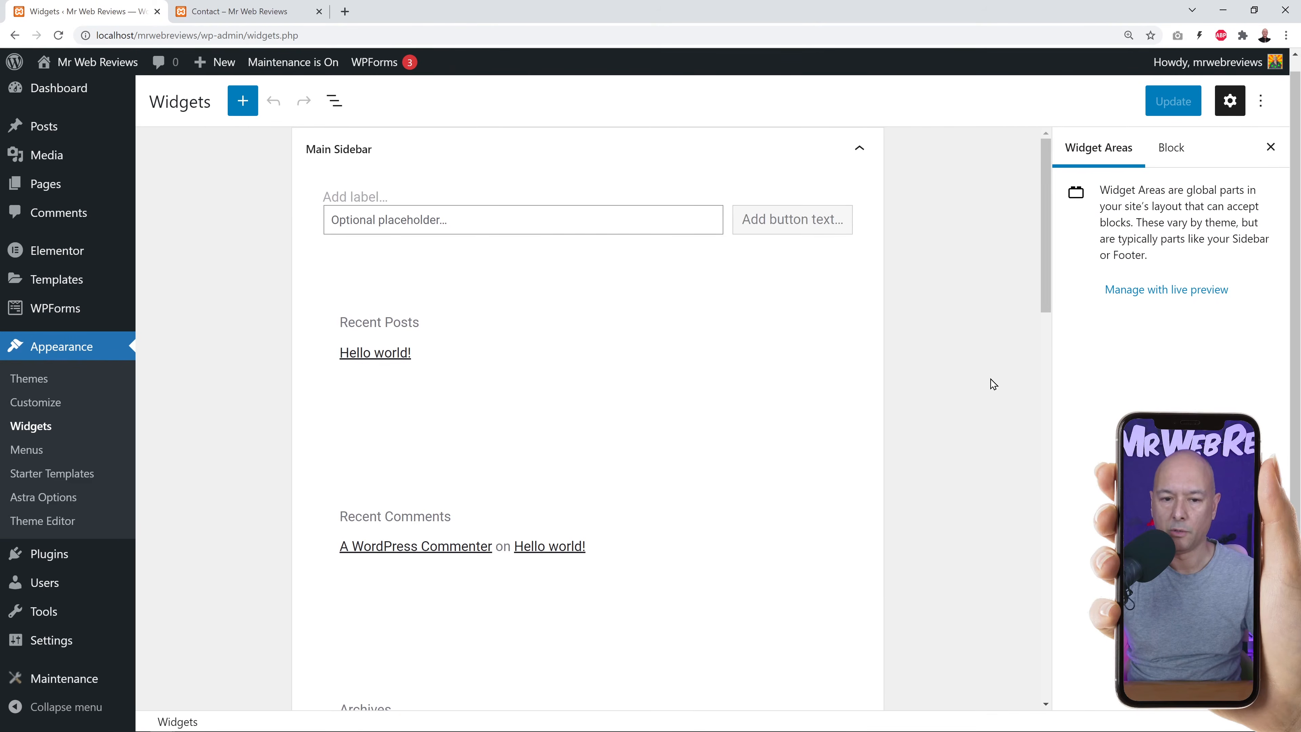
scroll(957, 356, down, 10)
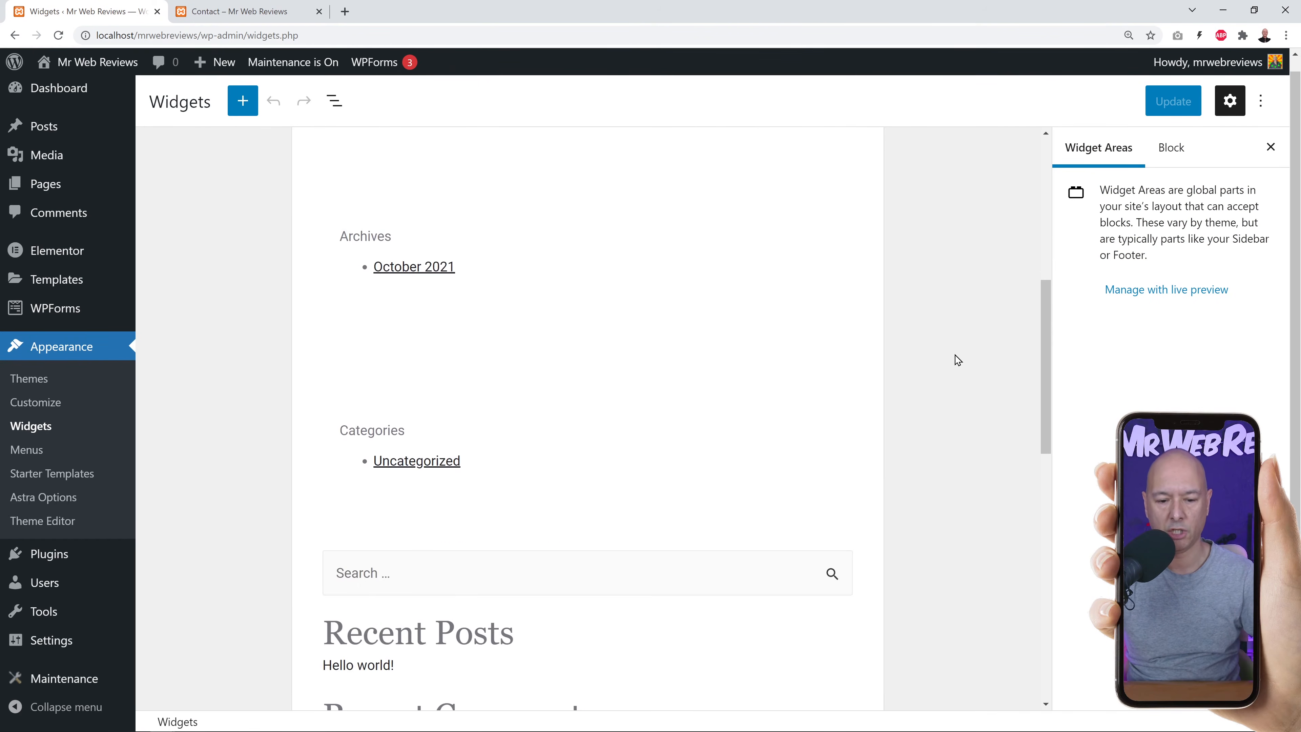
scroll(958, 360, down, 12)
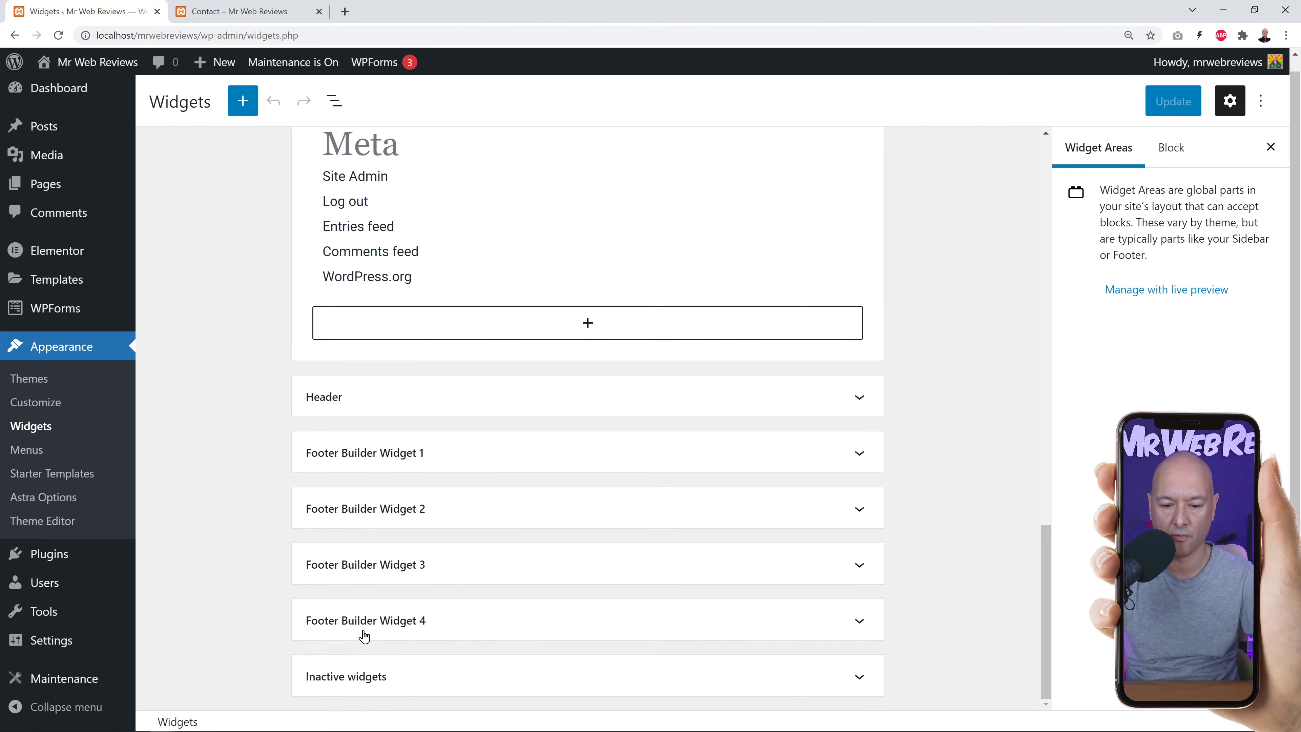
Compare with the live Contact footer, then expand Footer Builder Widget 1.
click(256, 13)
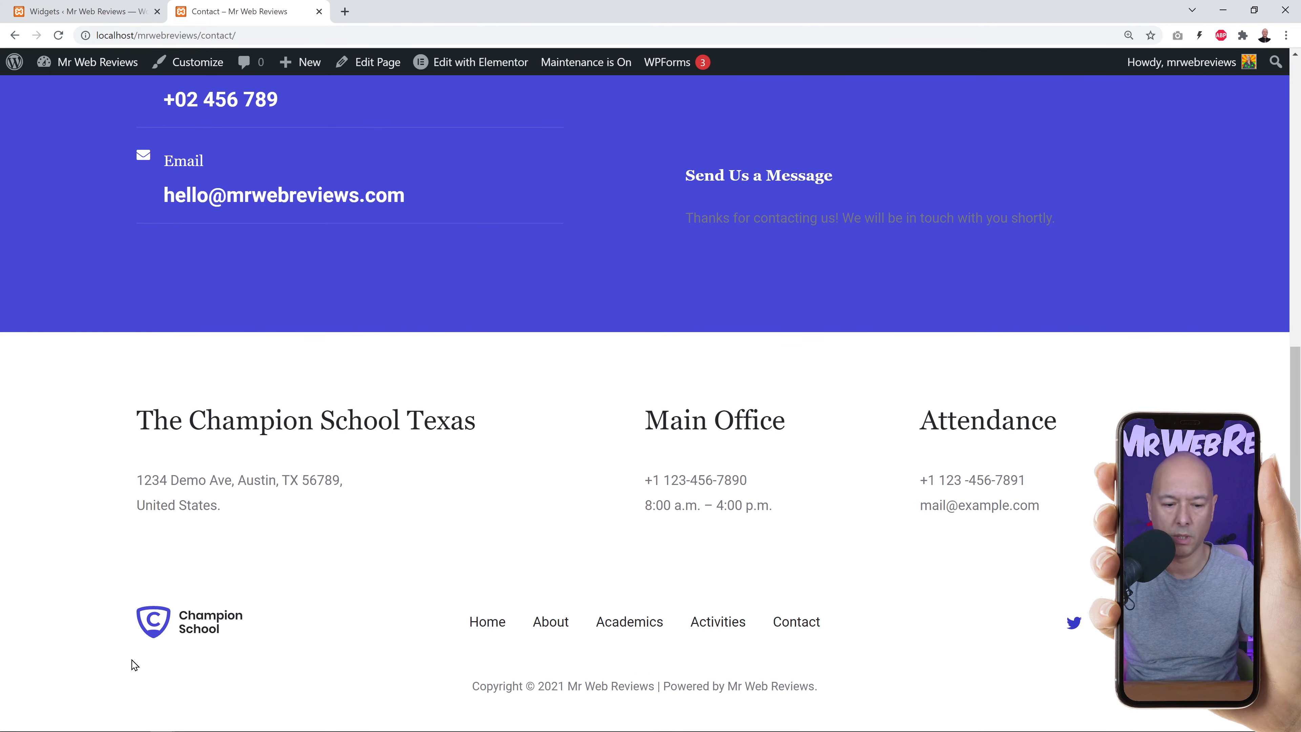
click(111, 12)
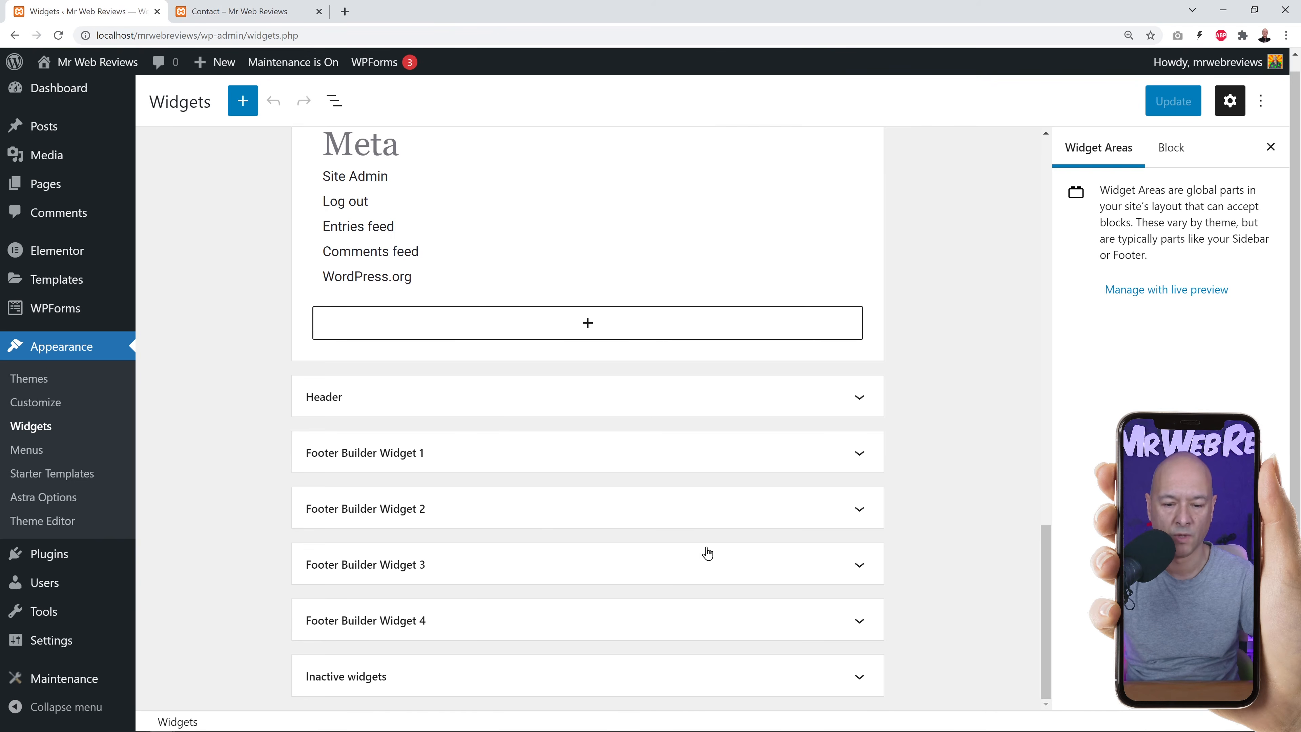
click(332, 459)
scroll(1001, 500, down, 3)
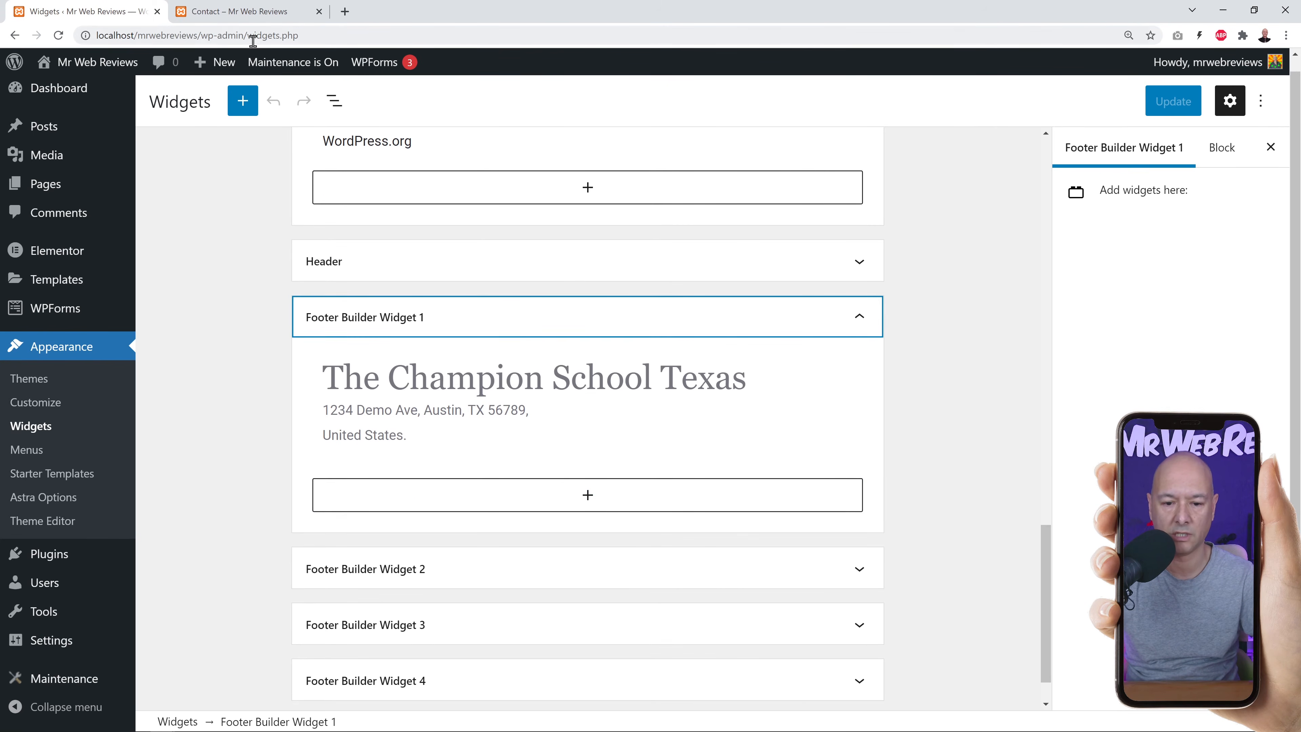
Retitle the Champion School text widget 'Web Development with Mr Web Reviews' and update it.
click(244, 17)
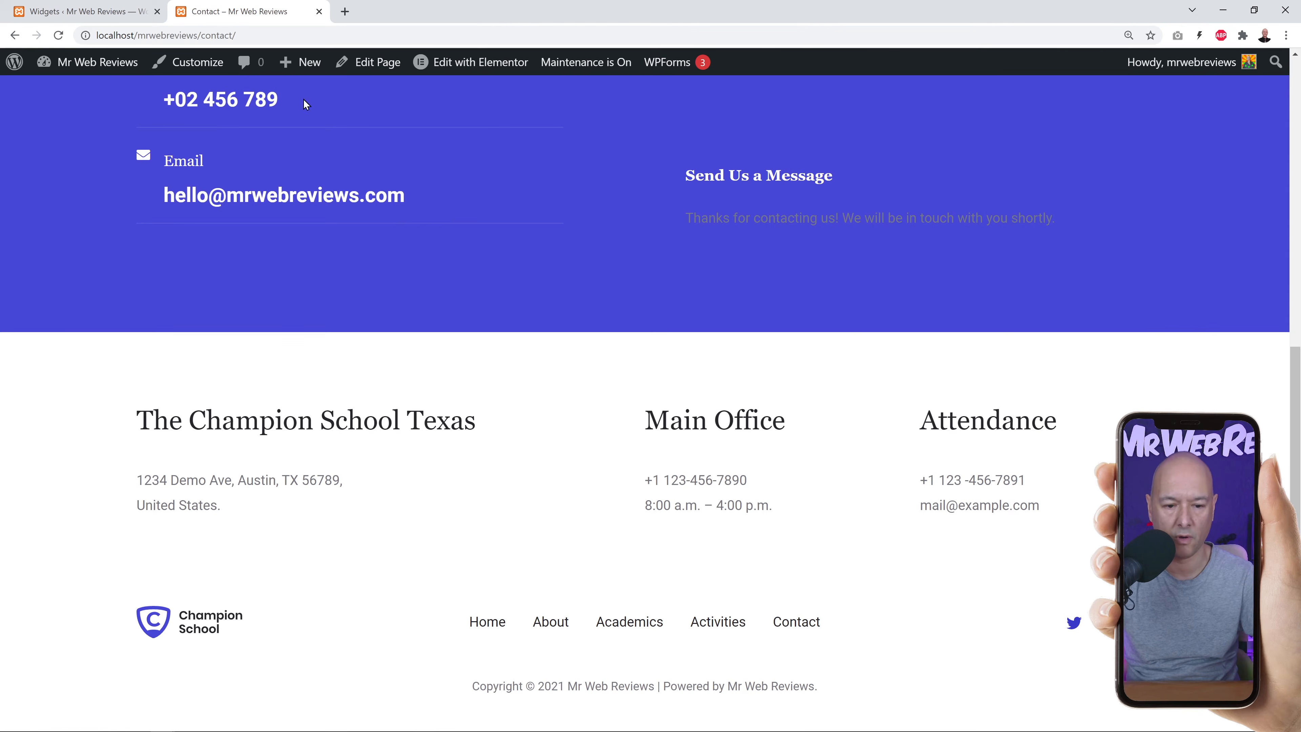
click(82, 12)
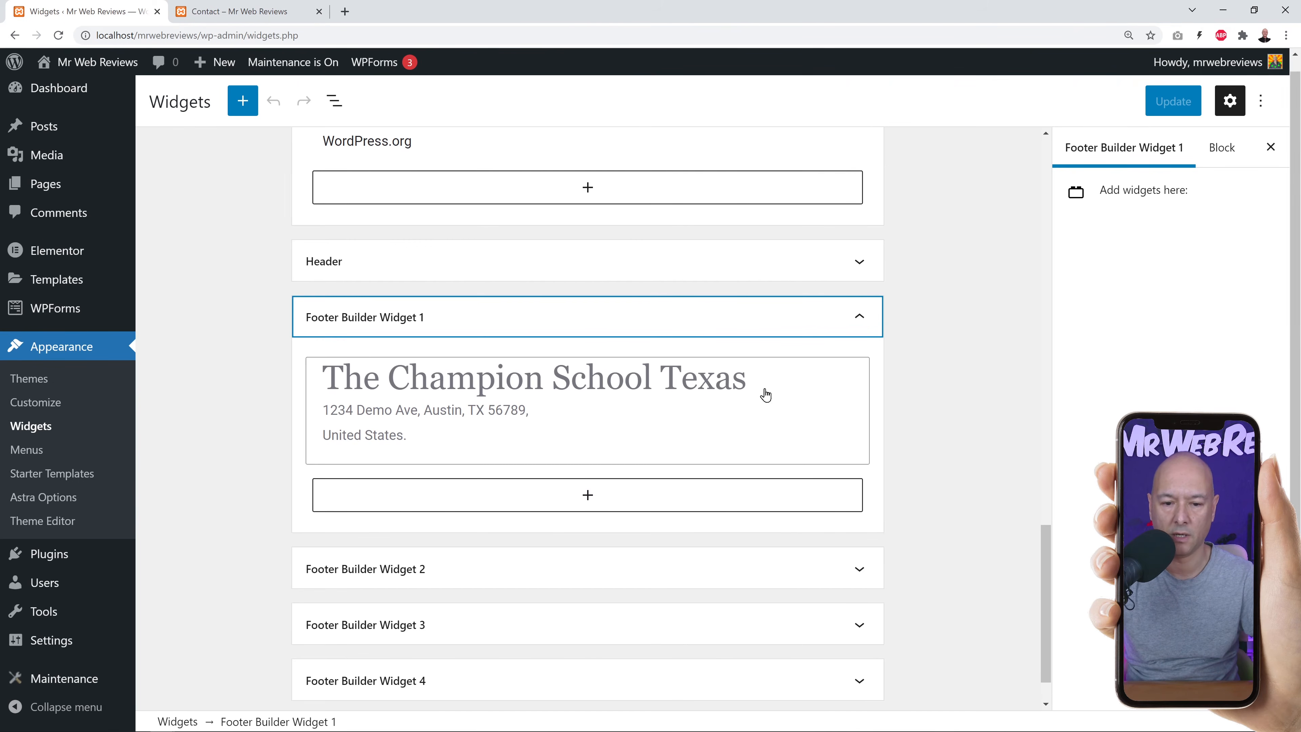
click(782, 395)
scroll(894, 415, down, 1)
scroll(680, 526, up, 2)
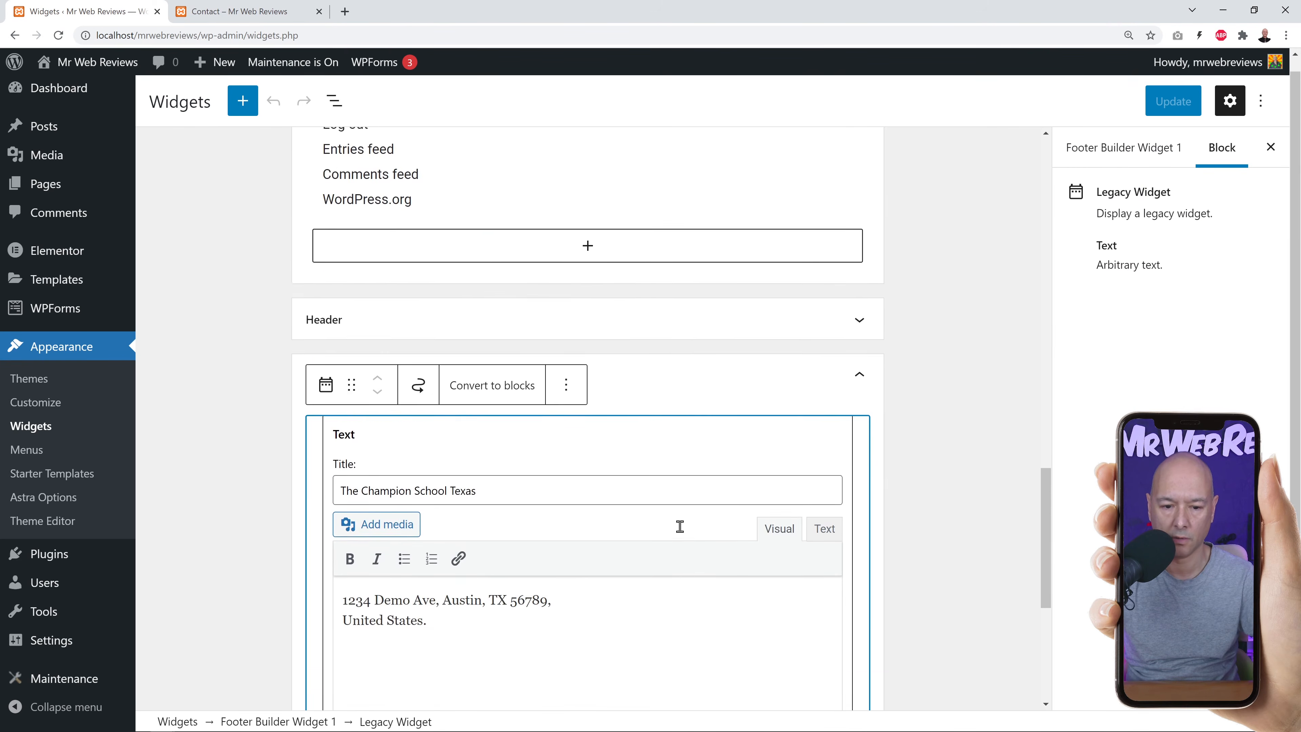
scroll(680, 526, down, 2)
drag(342, 366, 539, 367)
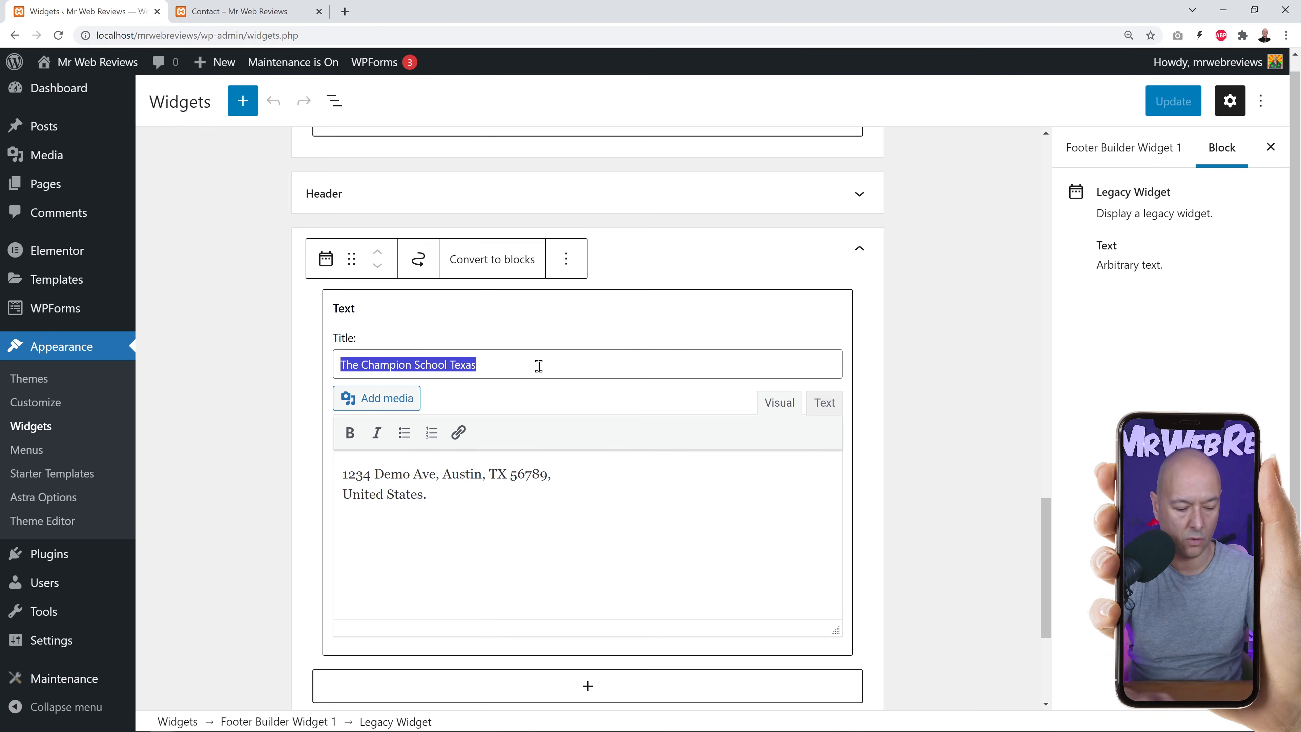
text(Web Develop)
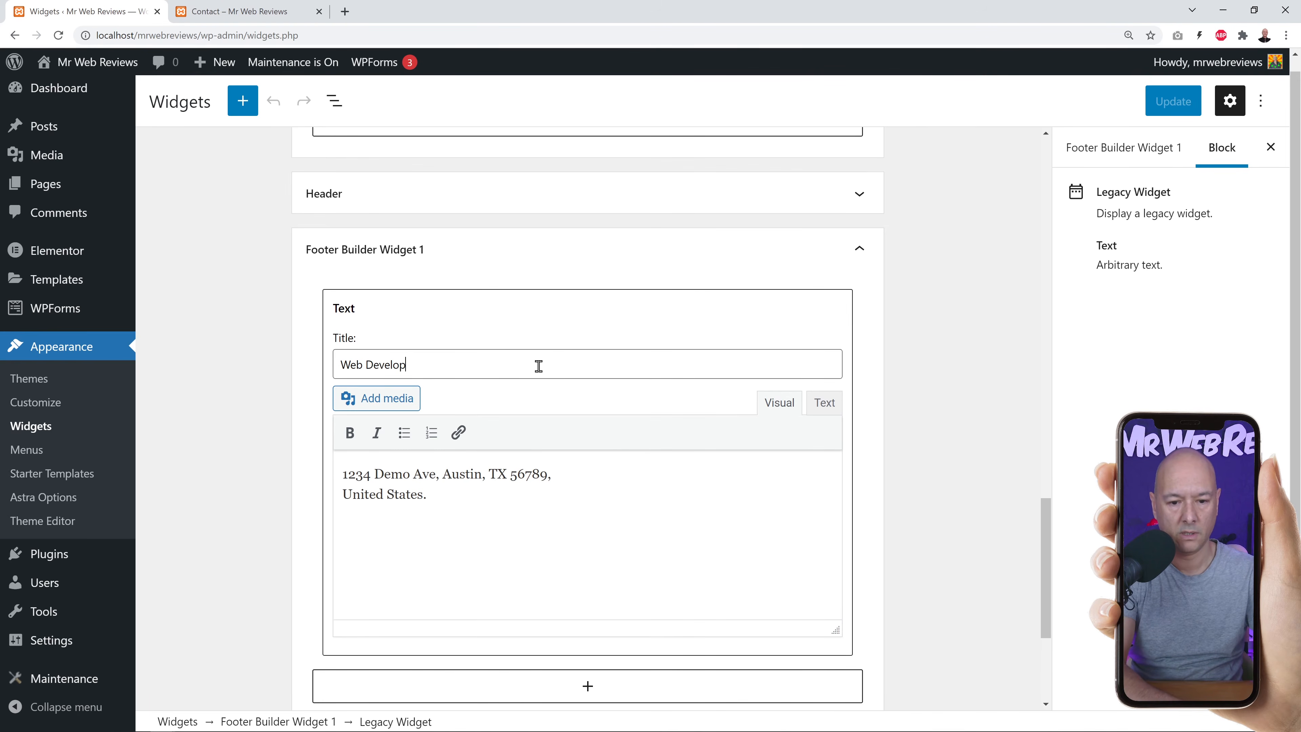
text(ment with )
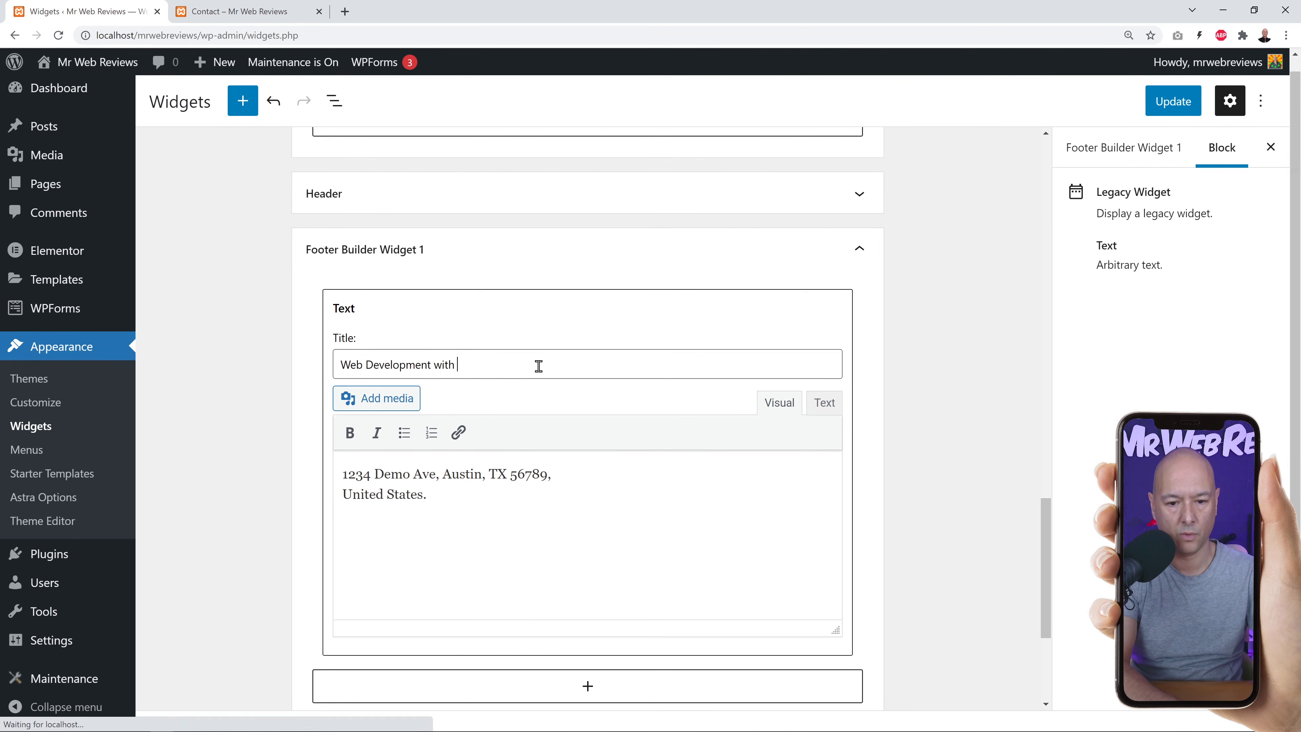
text(Mr Web Reviews)
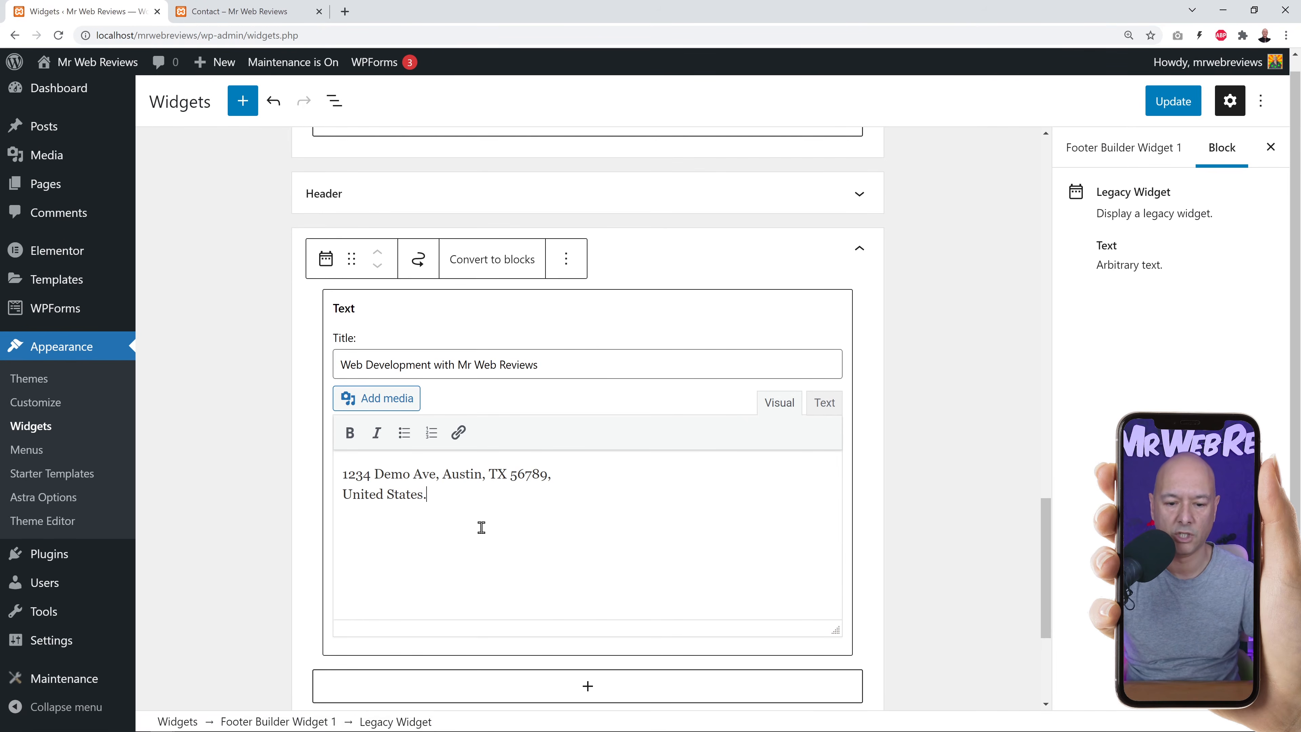
drag(443, 502, 349, 476)
click(461, 525)
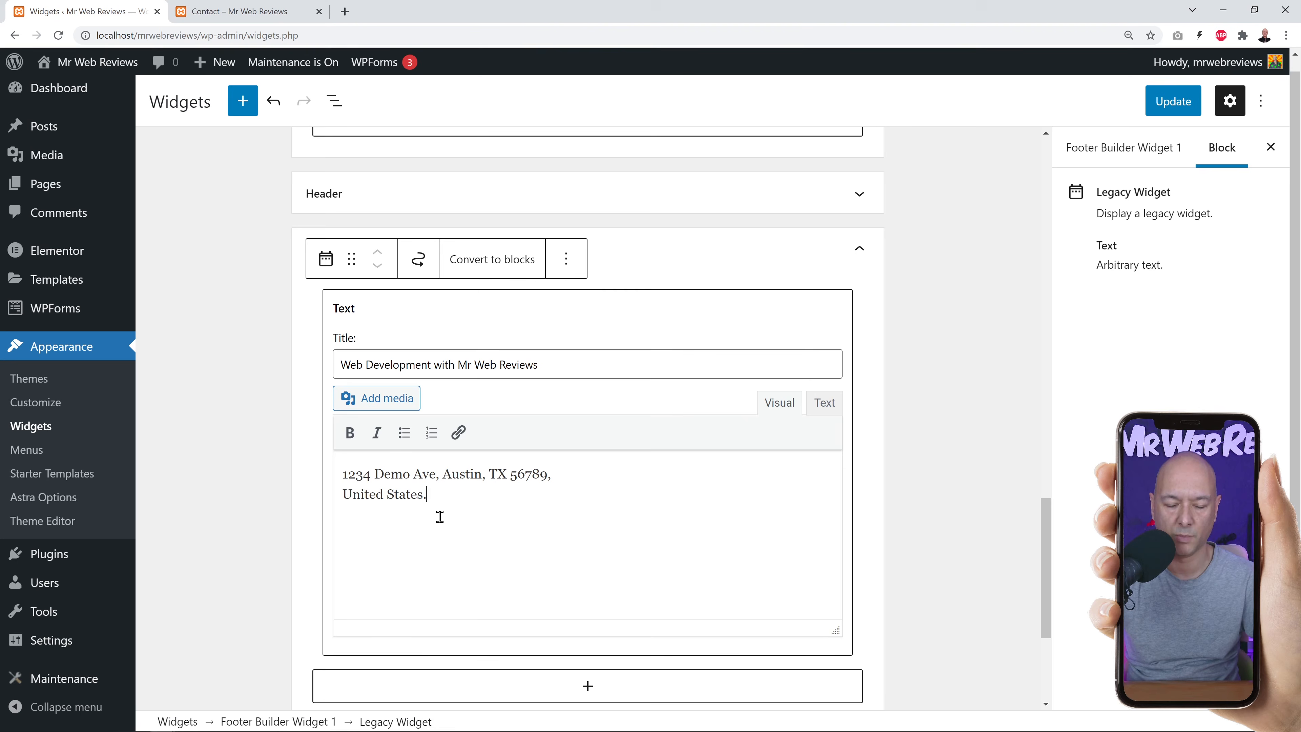
click(1174, 101)
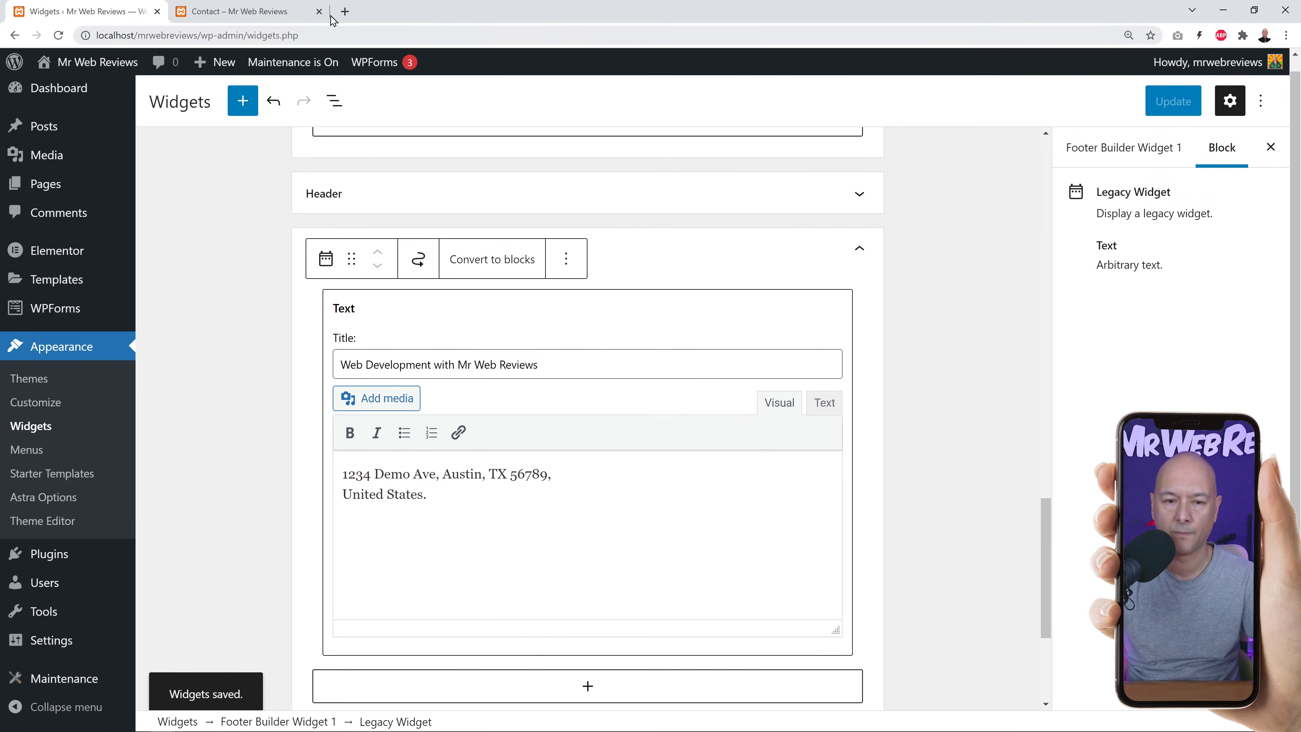
Reload the live Contact page to confirm the new footer heading.
click(258, 12)
click(58, 35)
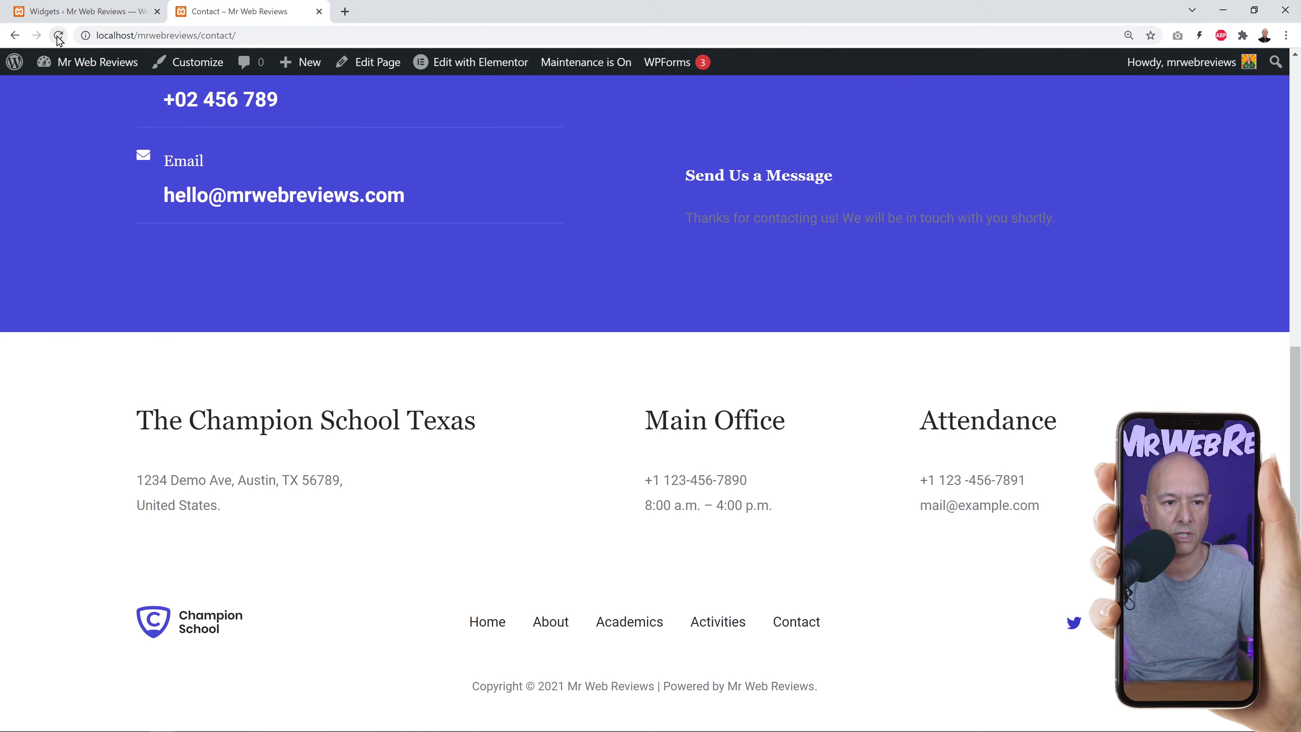
click(700, 146)
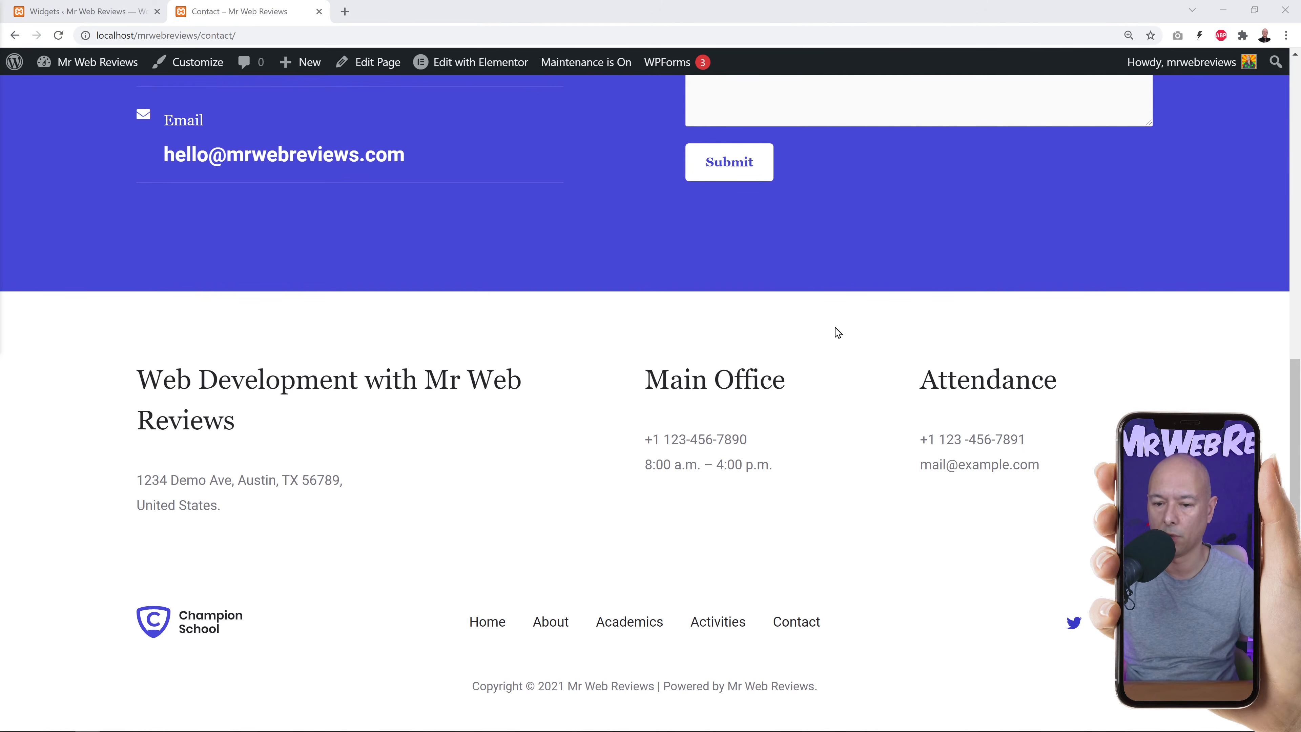
click(108, 7)
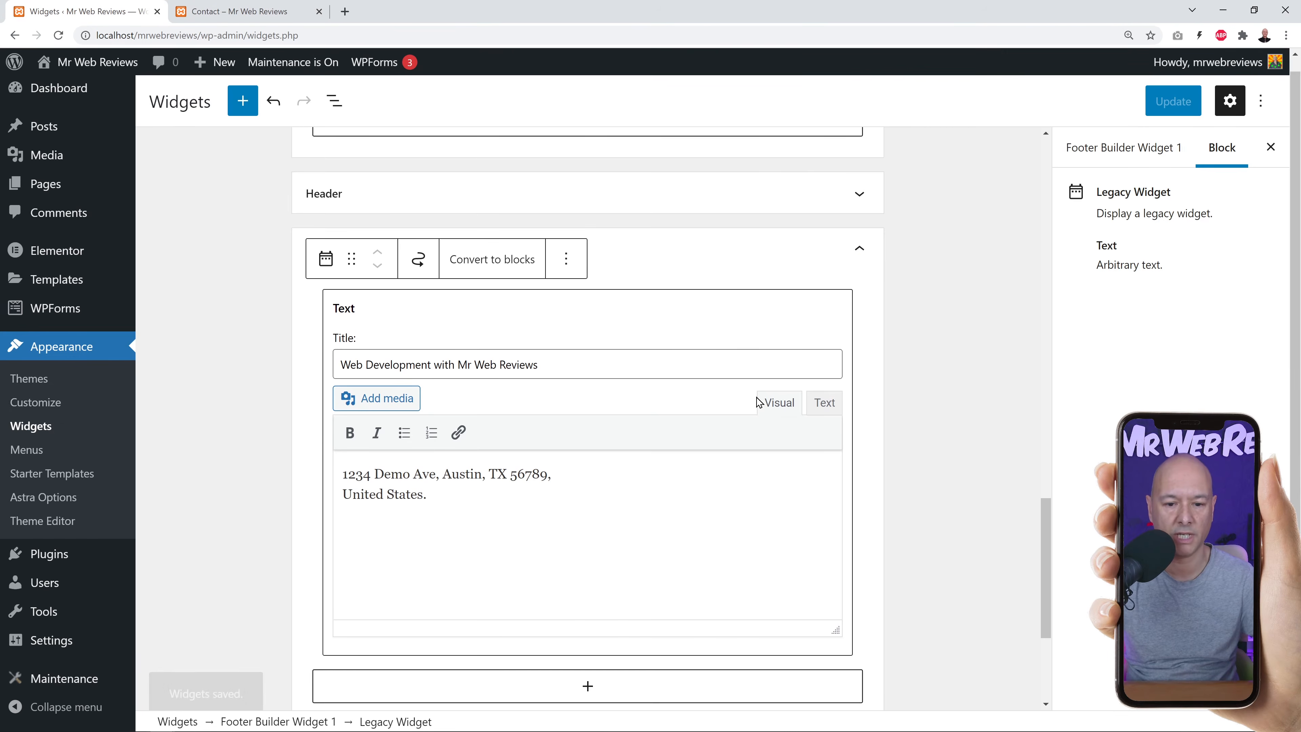
In Footer Builder Widget 2, rename the Main Office heading to 'Contact Details'.
click(858, 254)
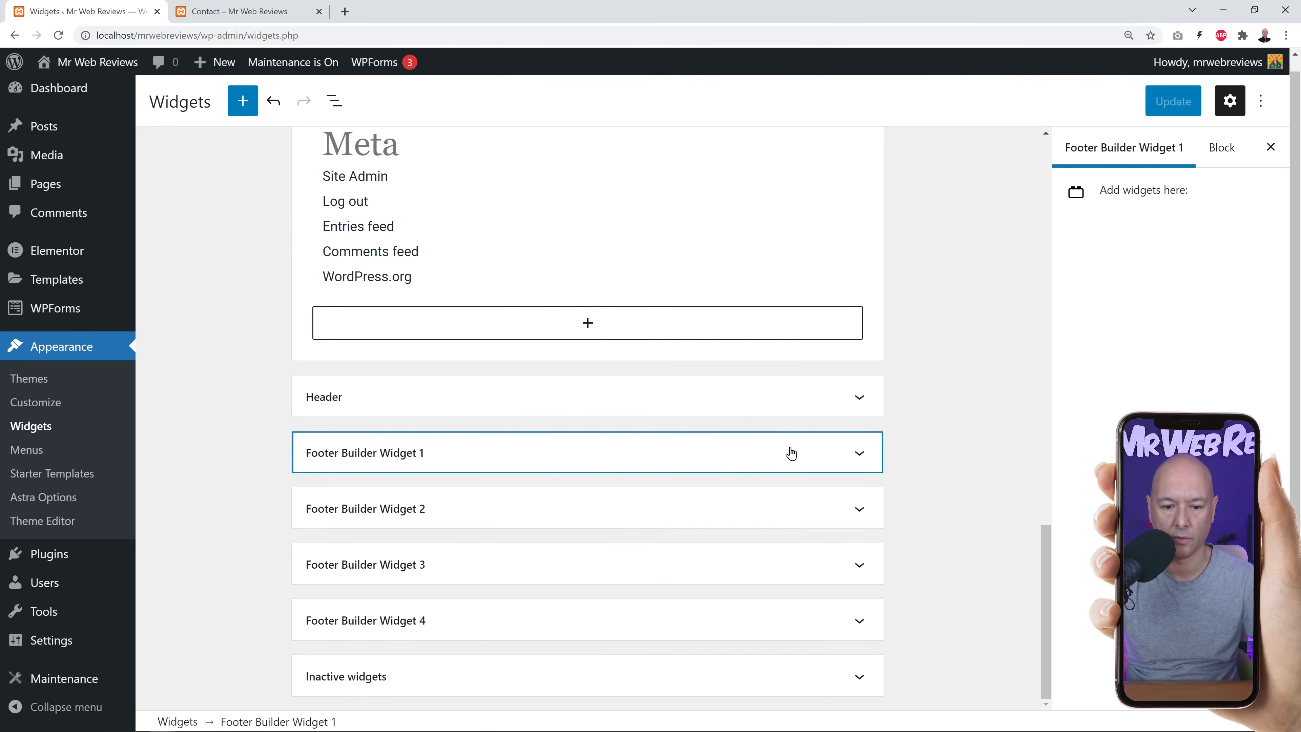
click(992, 496)
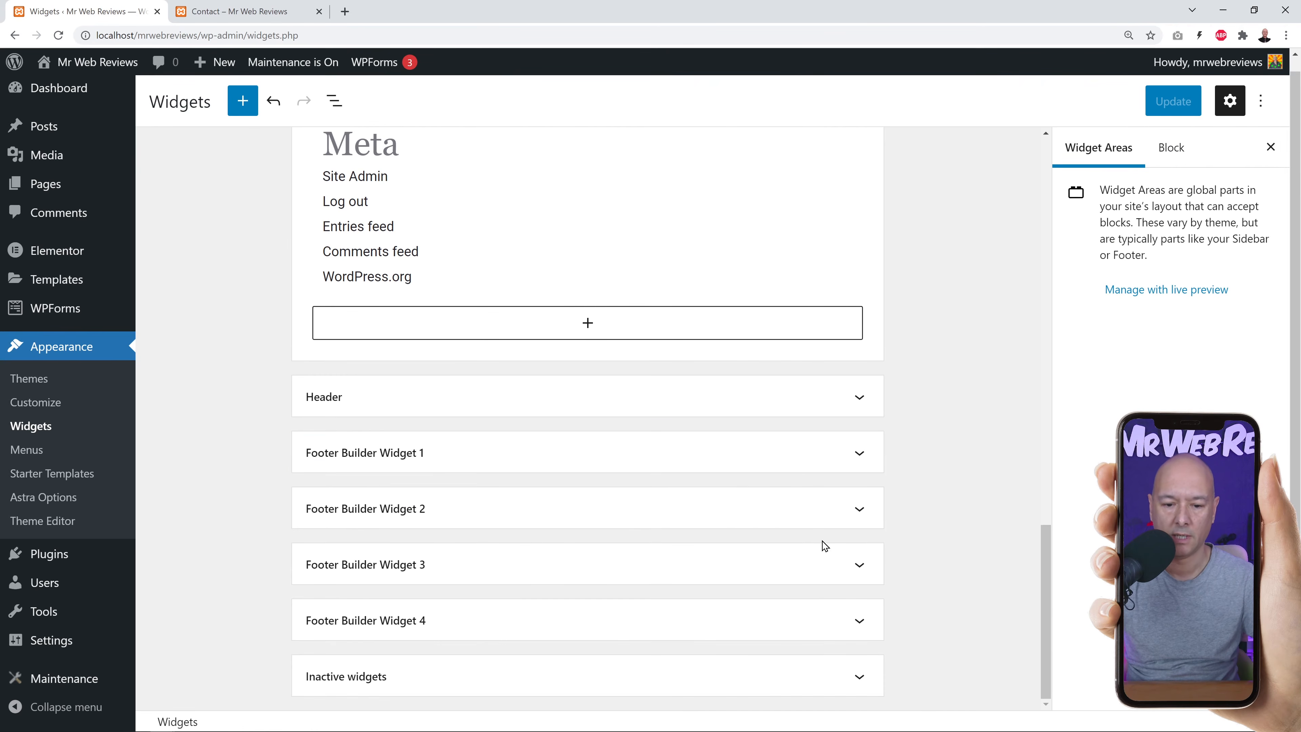
click(859, 509)
scroll(939, 497, down, 3)
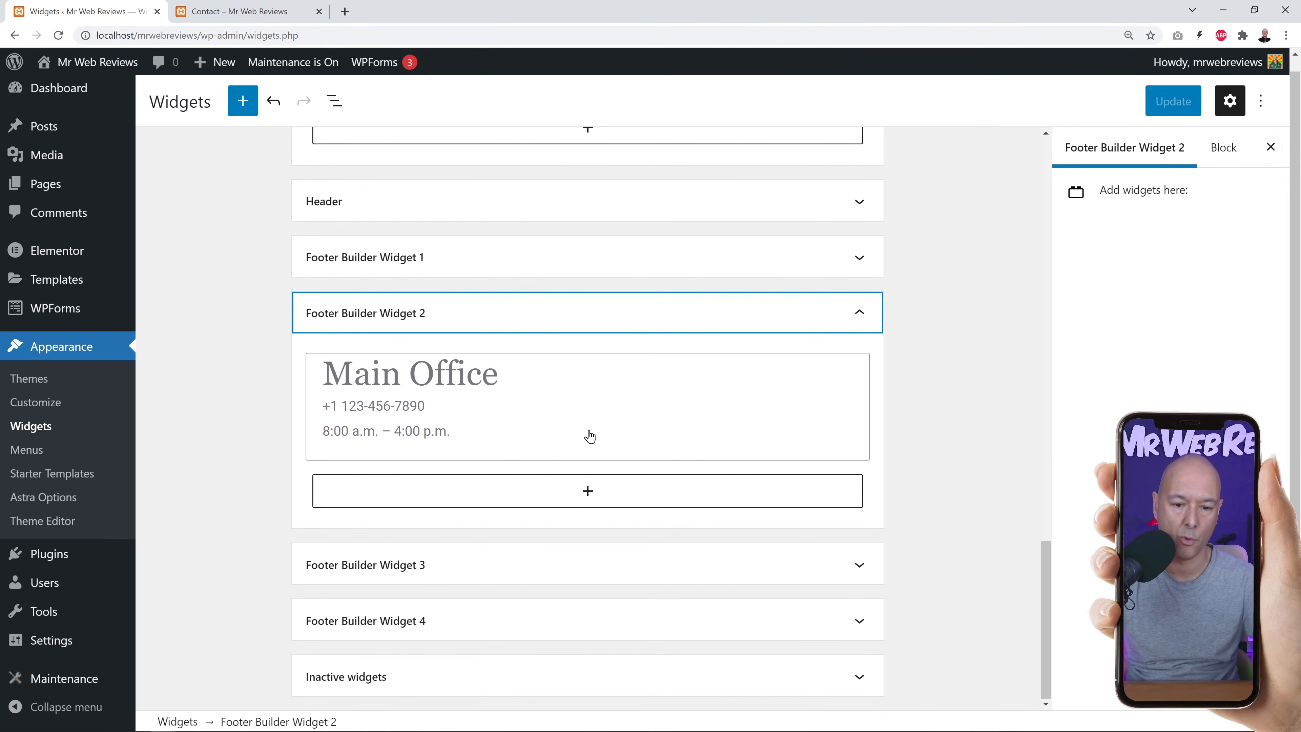
click(558, 409)
scroll(716, 505, down, 3)
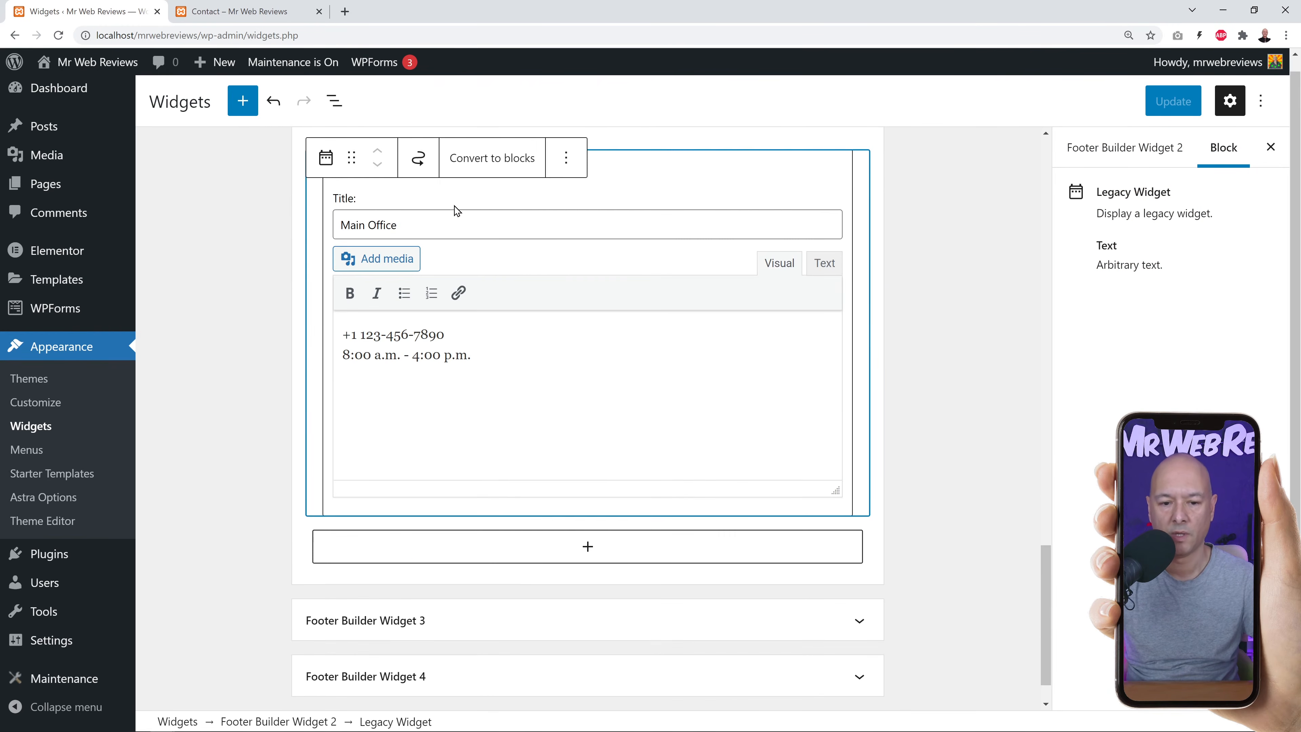
drag(415, 225, 282, 227)
text(Contan)
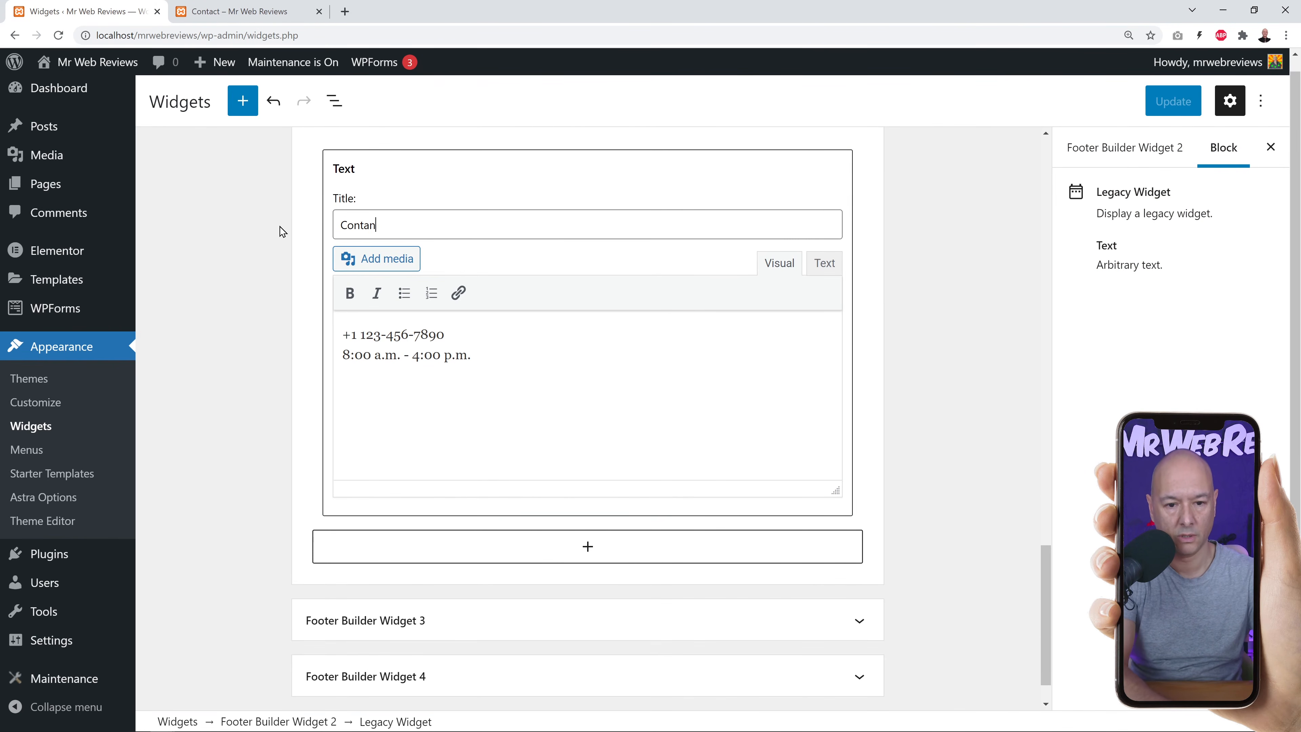
key(BackSpace)
text(ct Details)
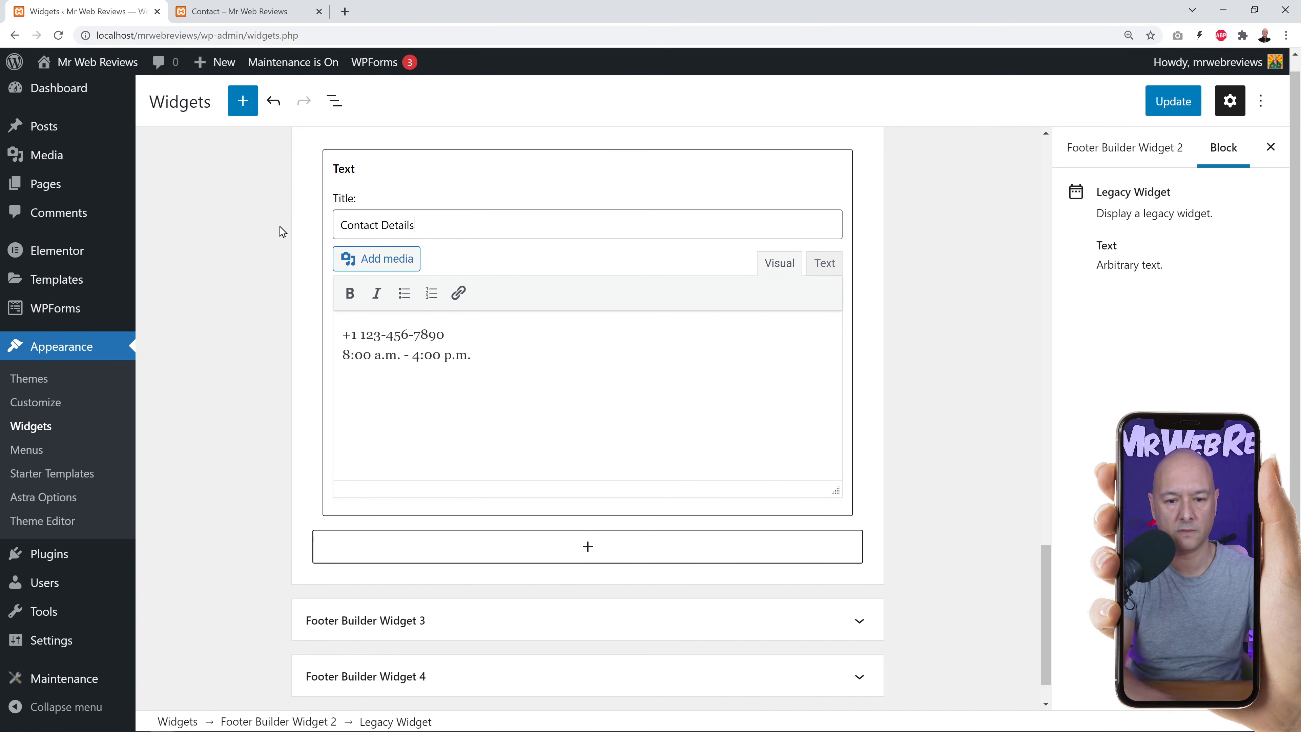
Replace the phone number, change the hours to 9:00 a.m. – 5:00 p.m., and update the widget.
double_click(366, 335)
drag(398, 336, 464, 368)
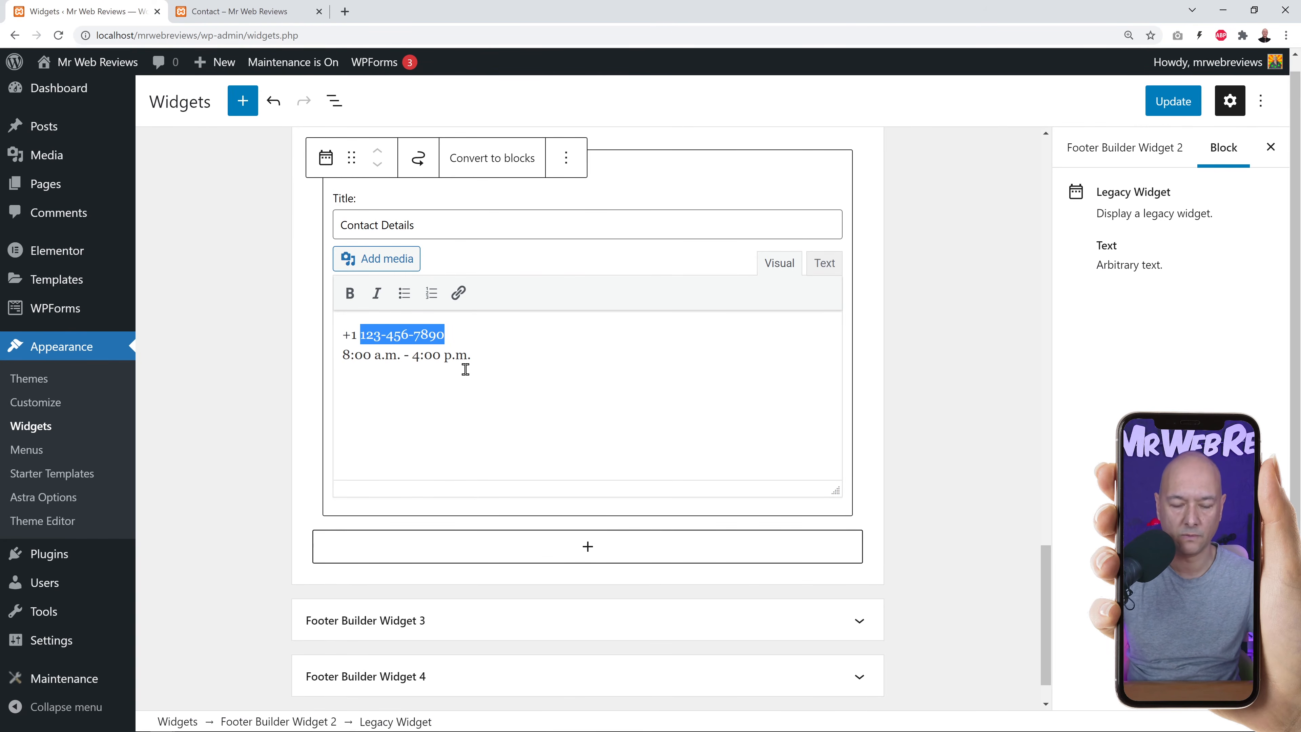
text(234 567 890)
click(464, 368)
drag(342, 354, 349, 355)
text(9)
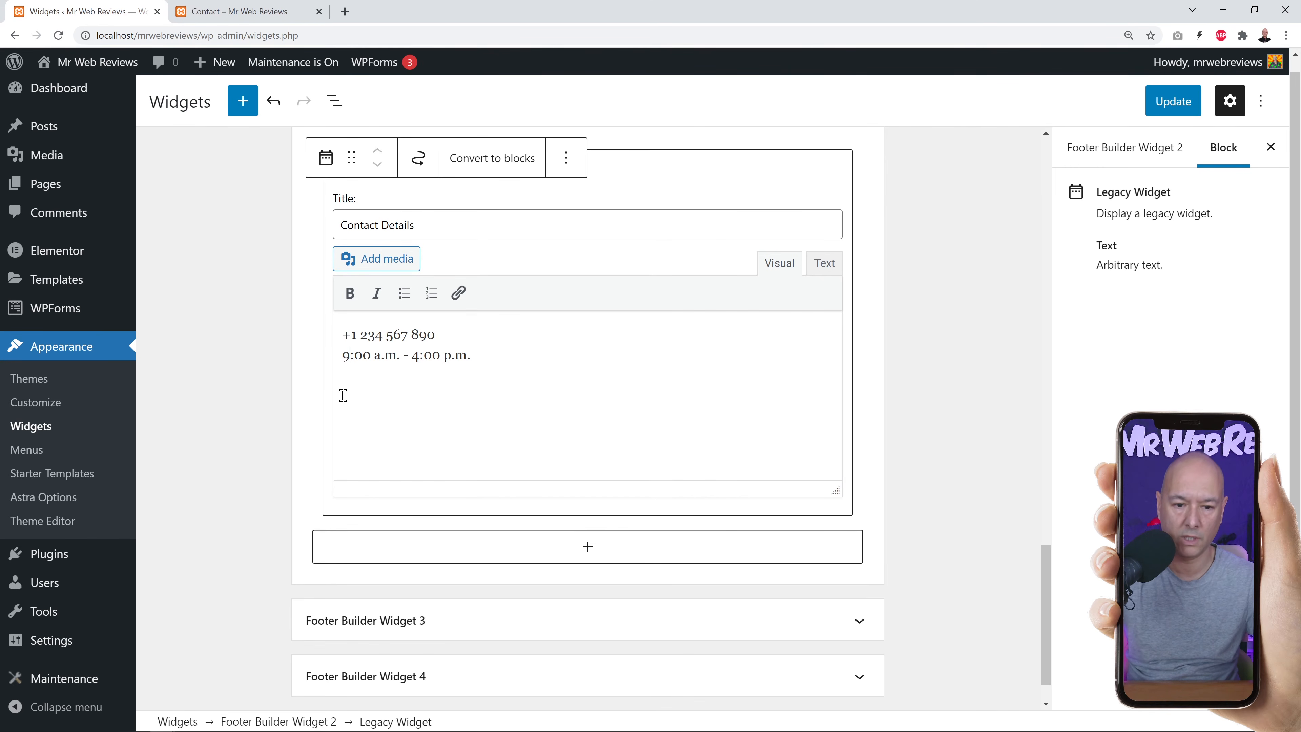
click(416, 354)
key(BackSpace)
text(5)
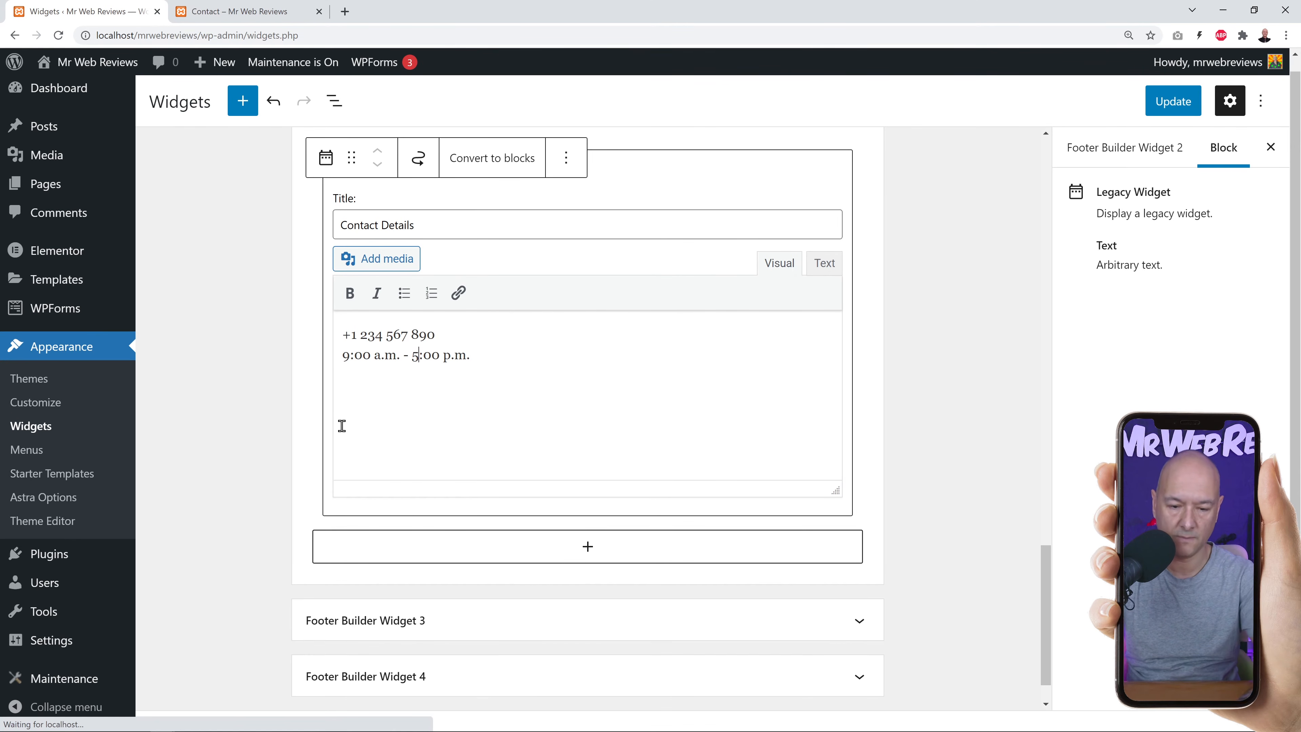
click(1173, 101)
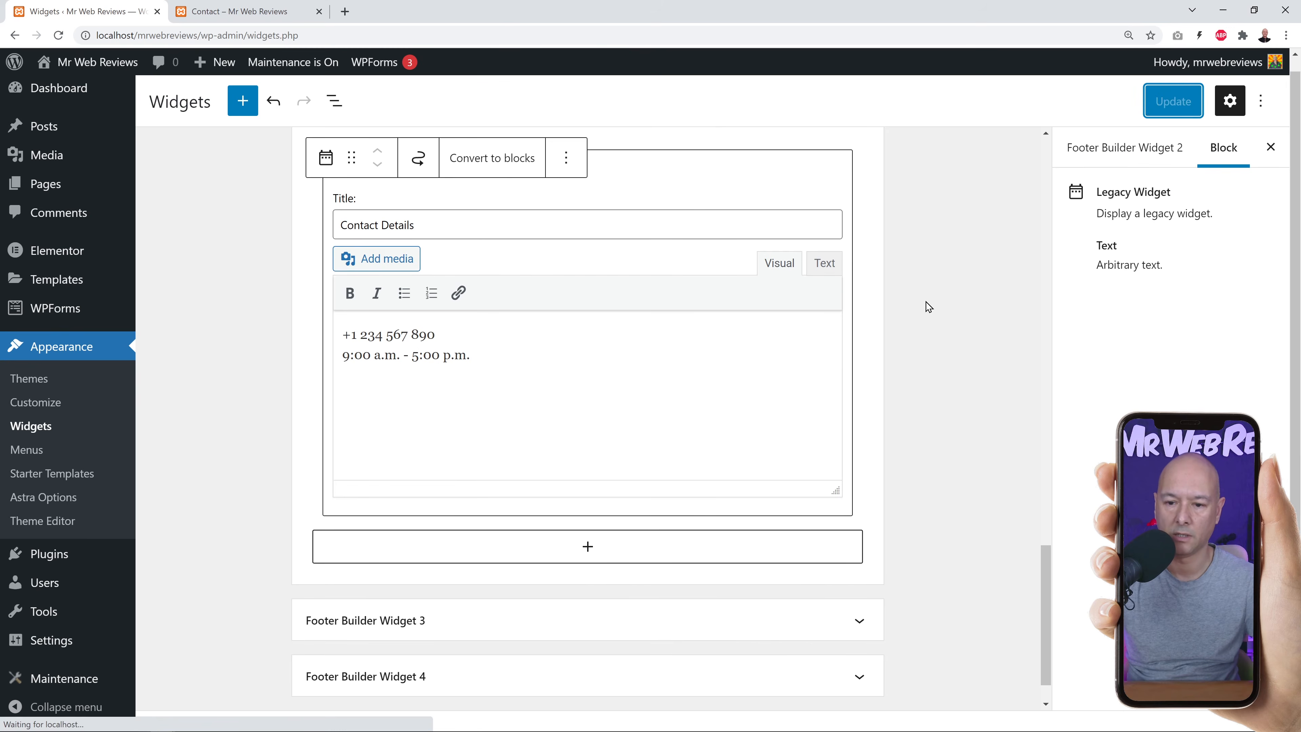
Open the Attendance widget in Footer Builder Widget 3 for editing its text.
scroll(930, 302, up, 2)
click(852, 249)
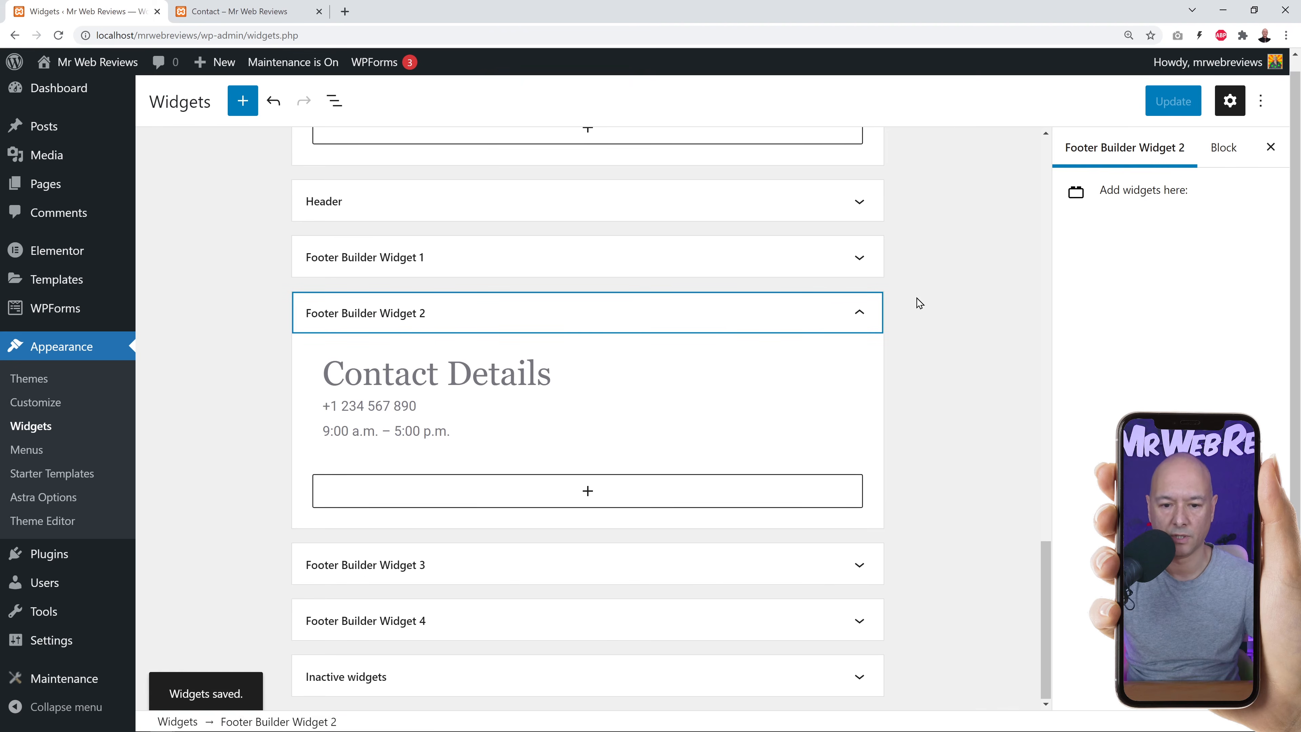
click(425, 576)
scroll(923, 372, down, 4)
click(508, 435)
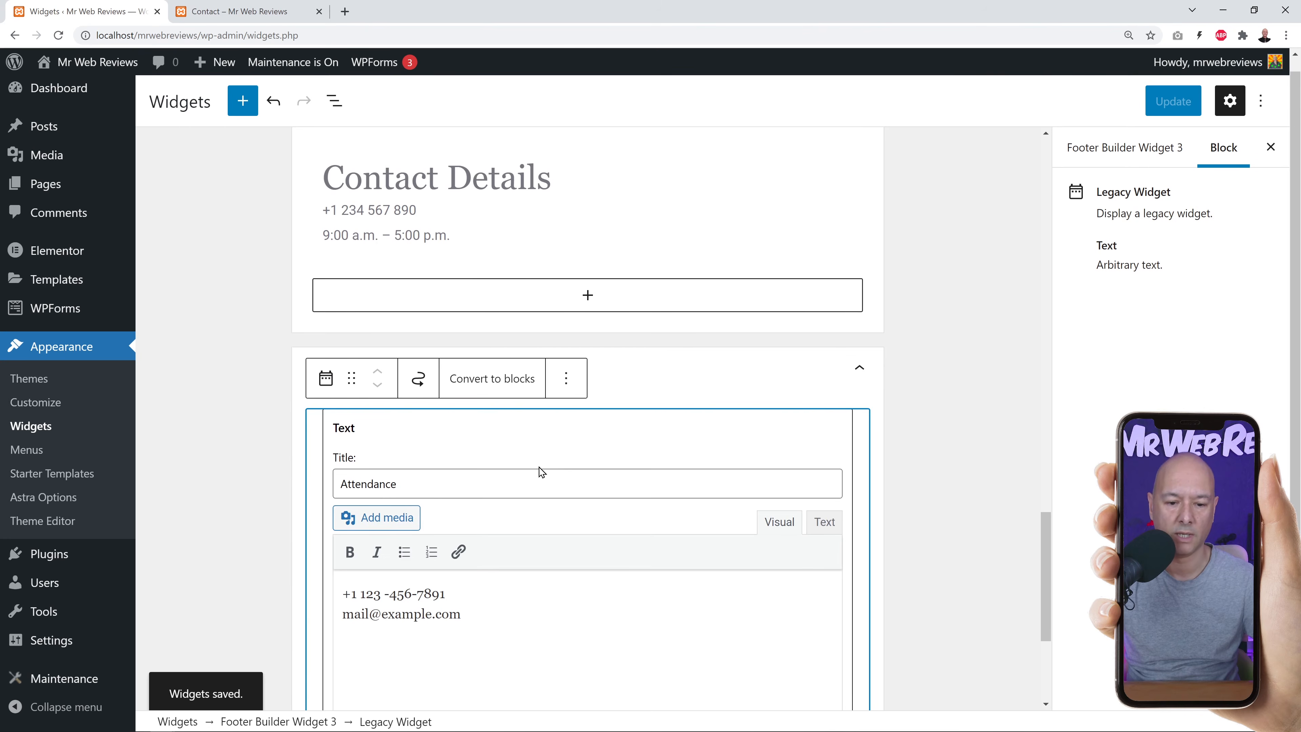
double_click(411, 480)
drag(496, 612, 460, 619)
click(389, 629)
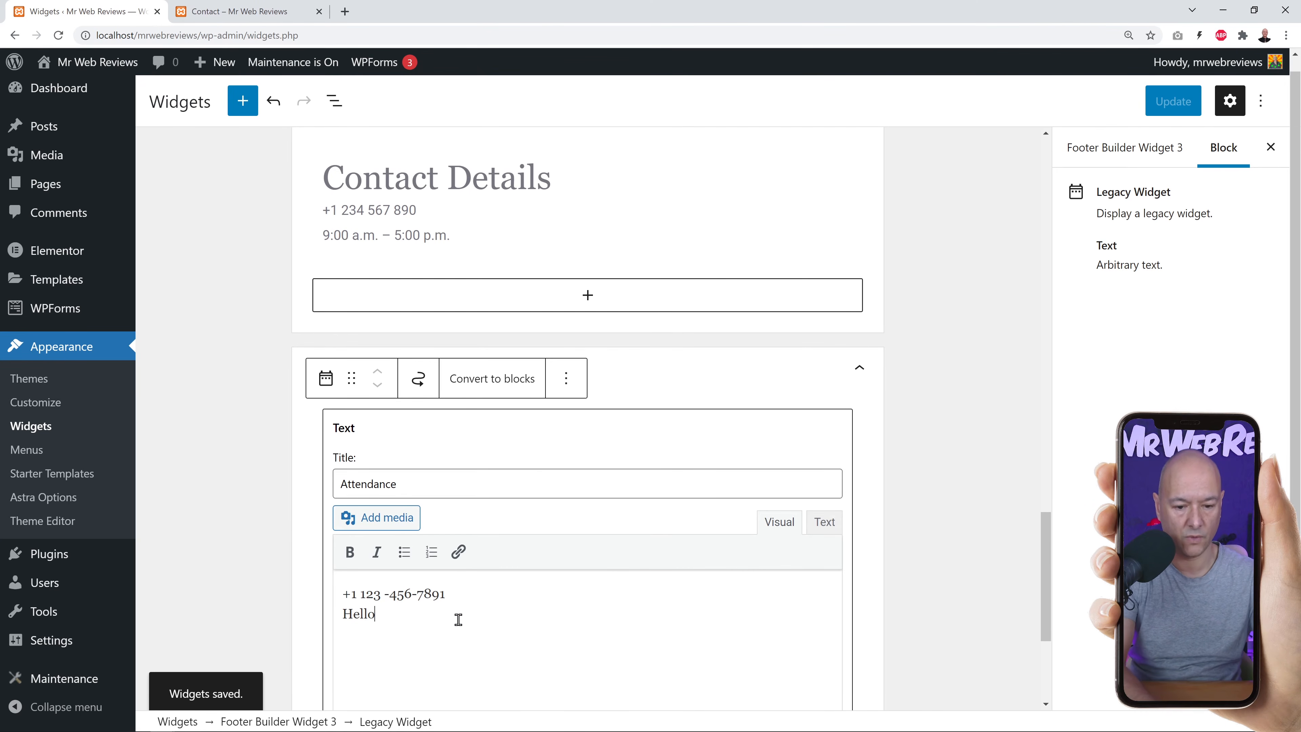
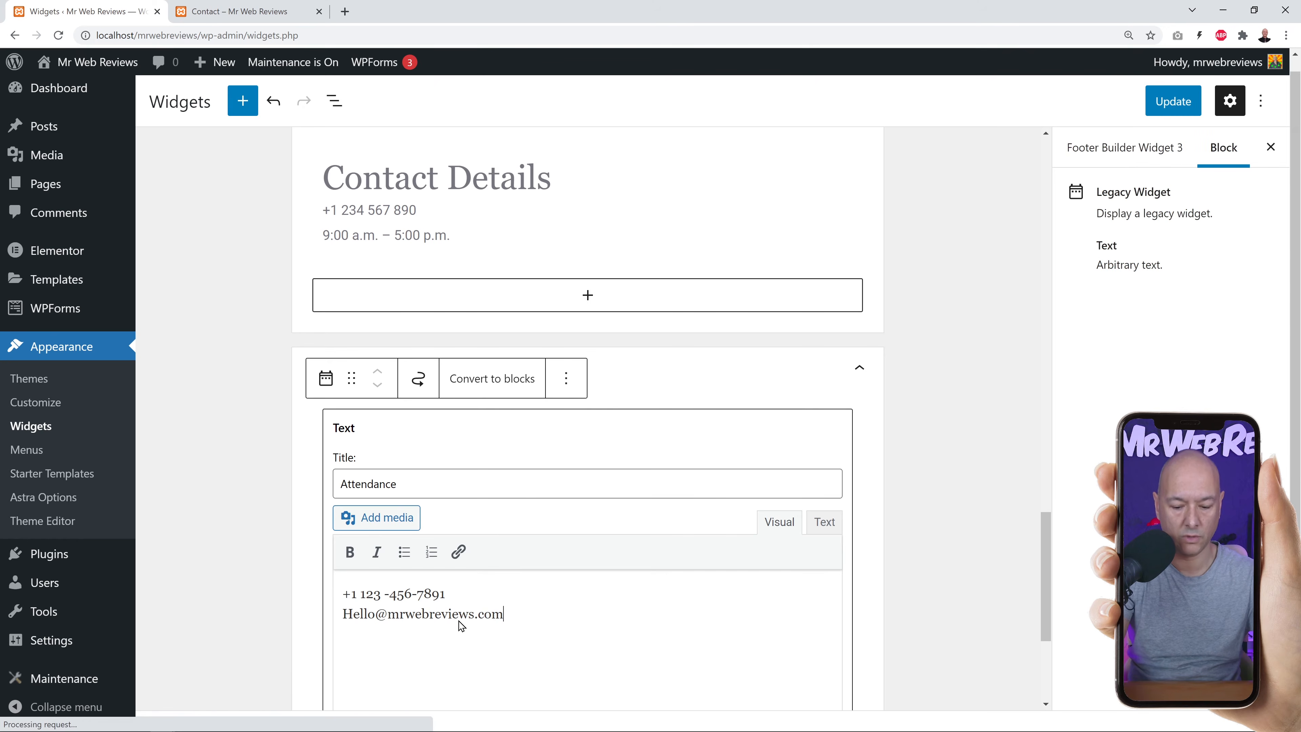
Add the lowercase contact e-mail address to the Attendance widget and save it.
key(Home)
key(Delete)
text(h)
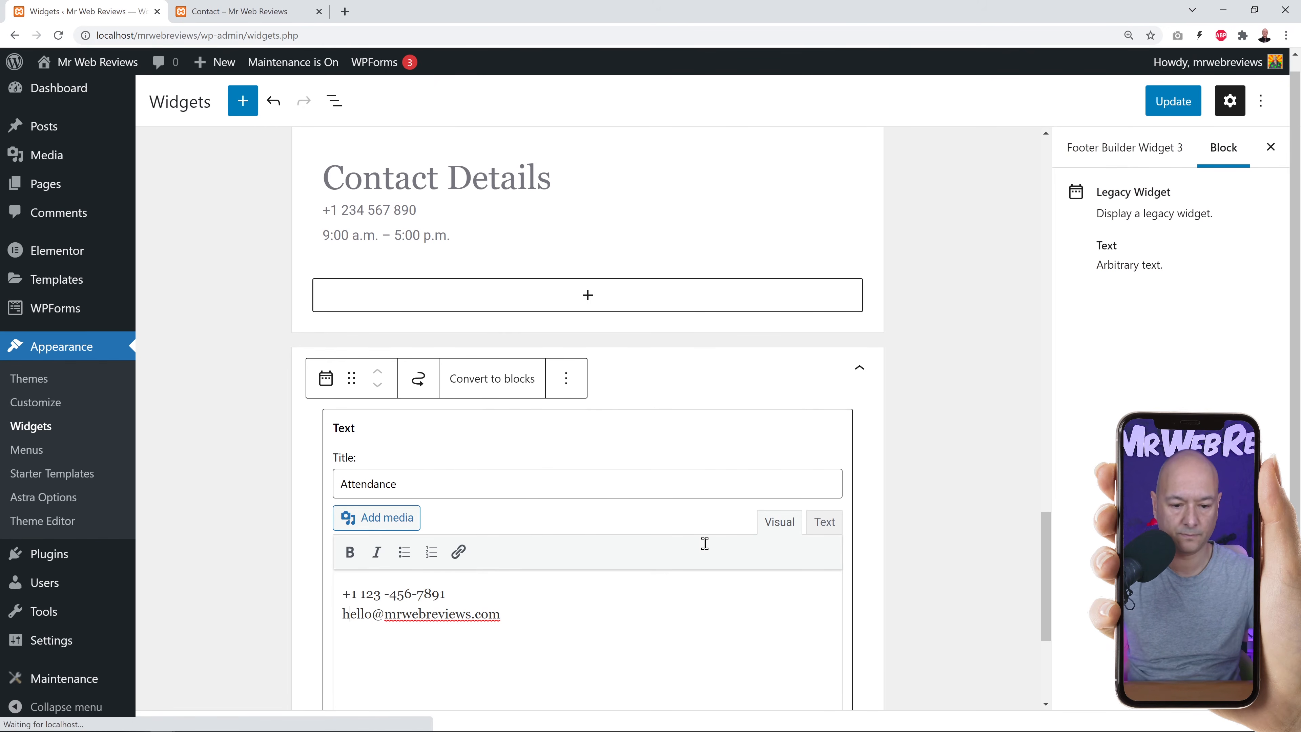
click(1173, 101)
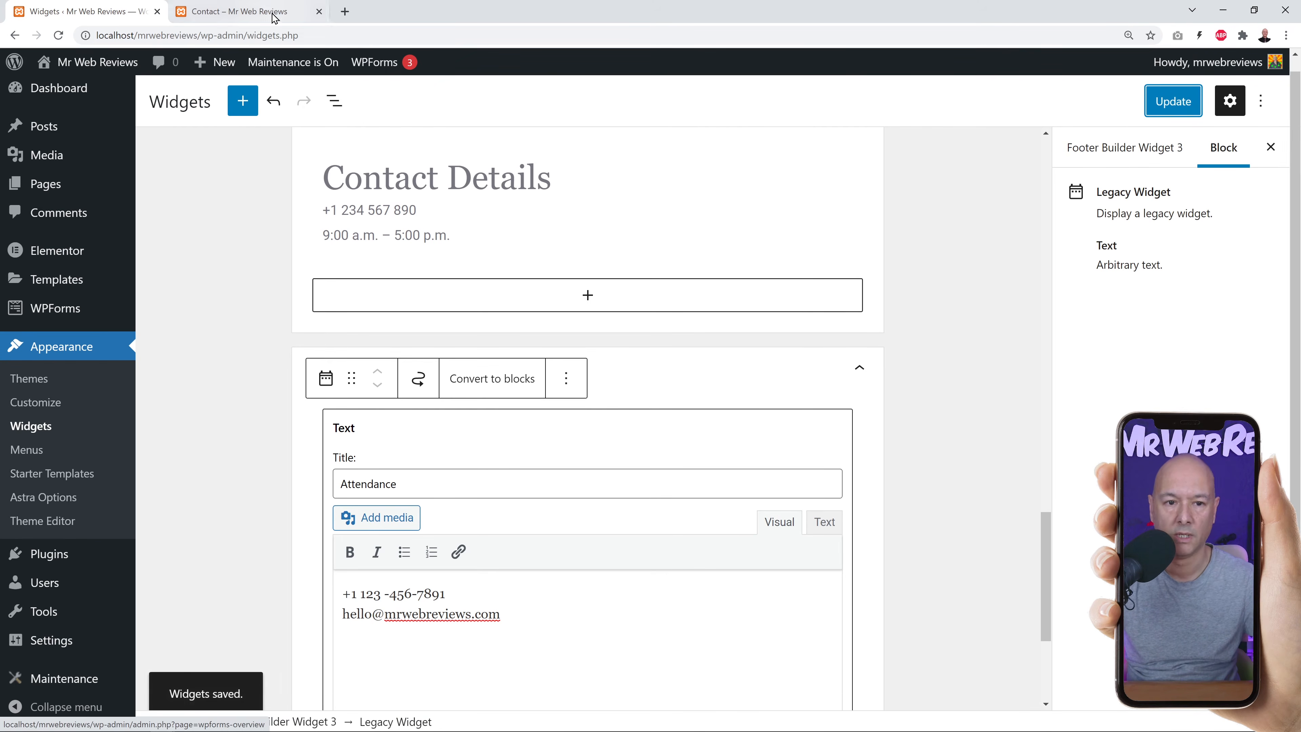
Reload the live Contact page to check the footer, then return to the widgets editor.
click(239, 11)
key(F5)
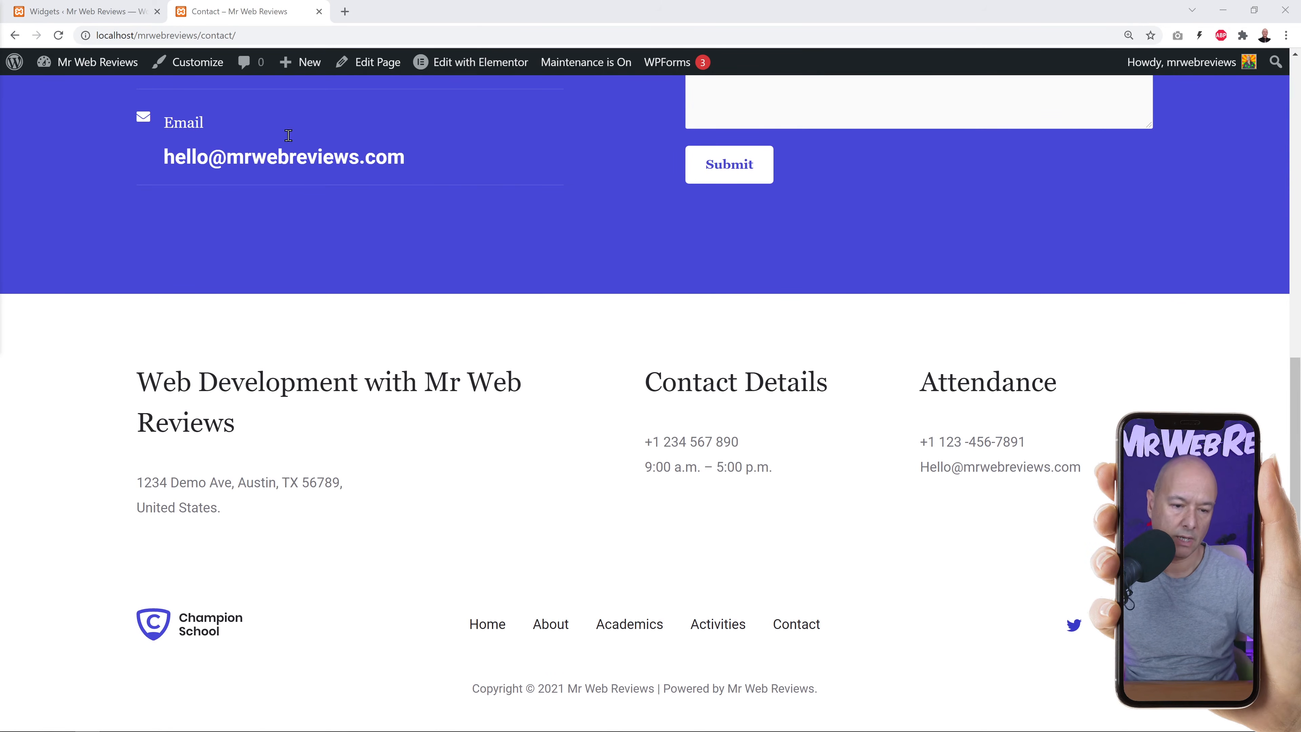
click(84, 11)
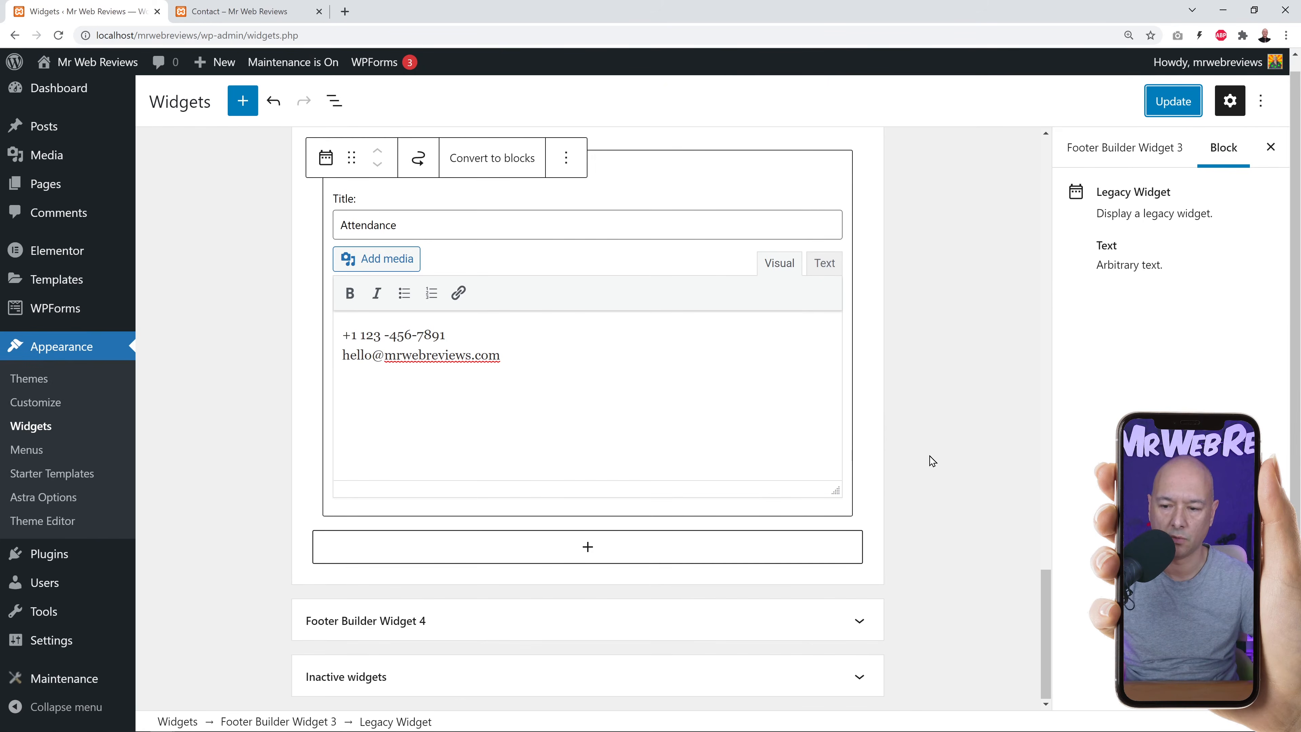
click(410, 622)
Replace the Champion School image in Footer Widget 4 with EPH-logo-final.jpg and update.
scroll(485, 584, down, 2)
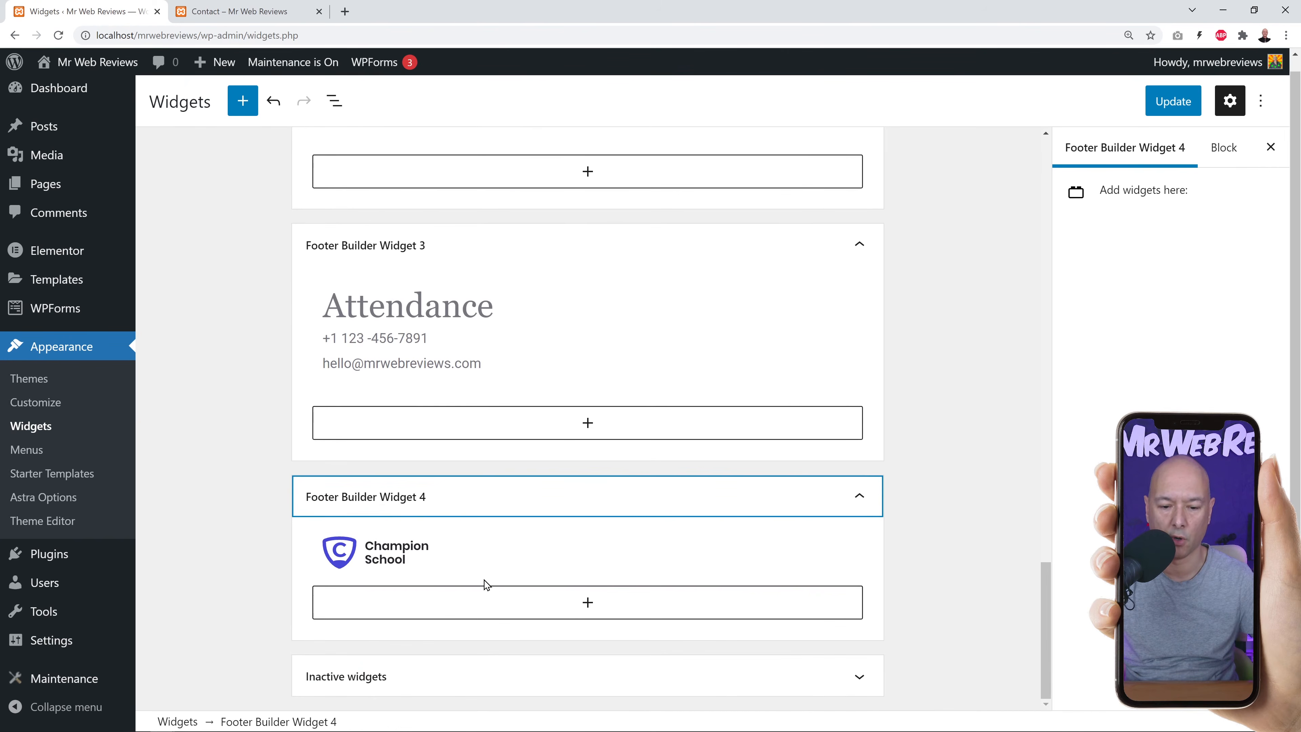
click(439, 558)
scroll(761, 581, down, 4)
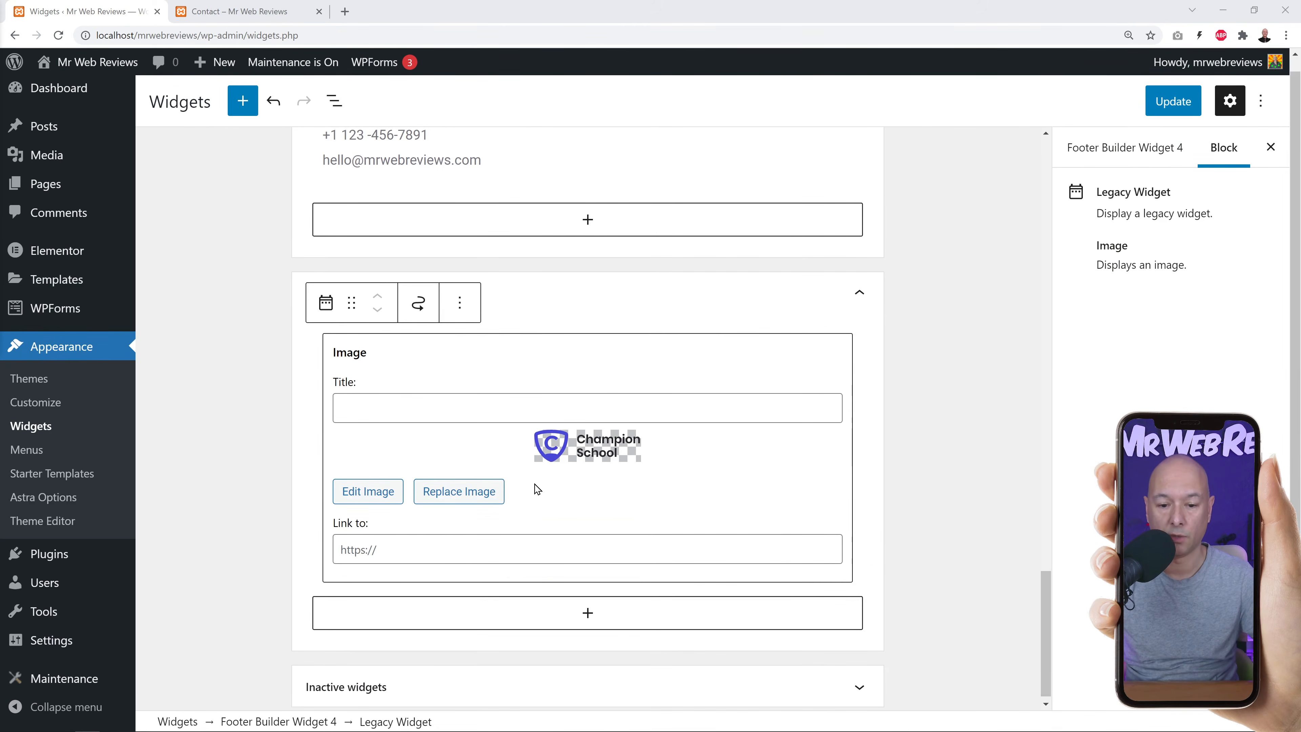
click(481, 496)
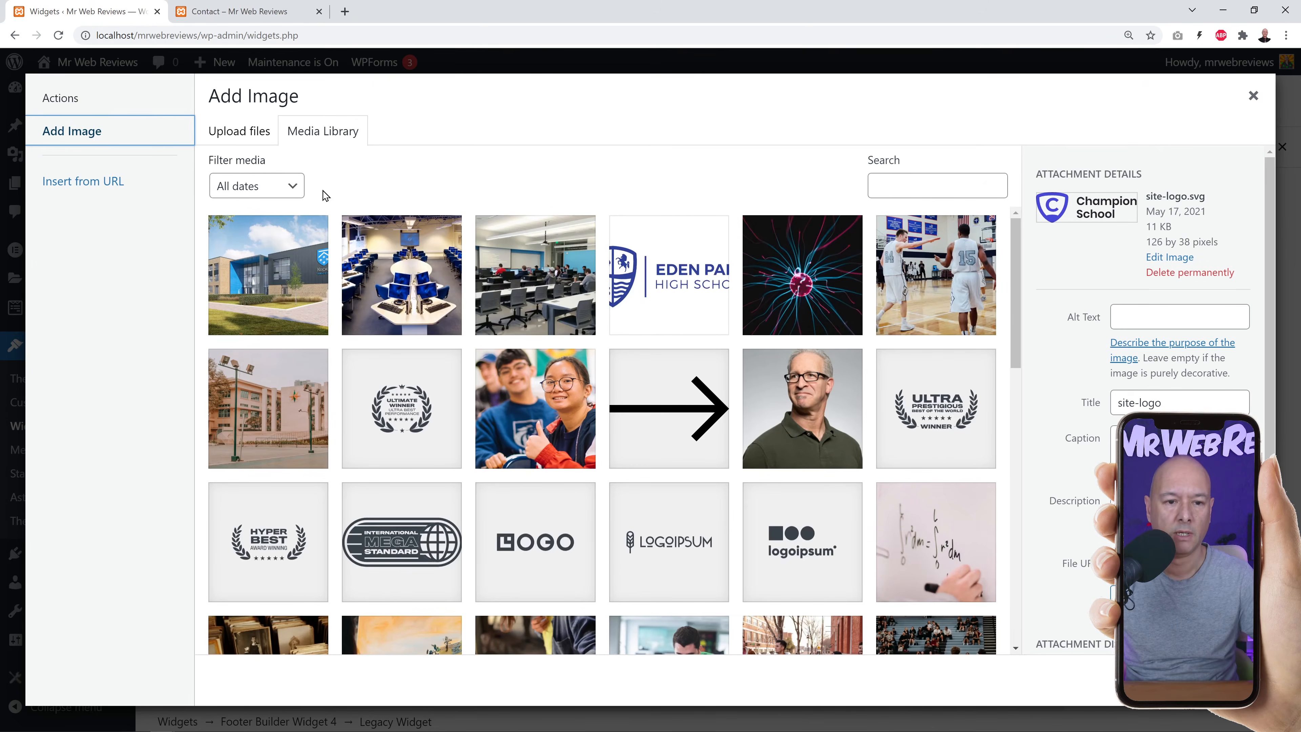
click(667, 287)
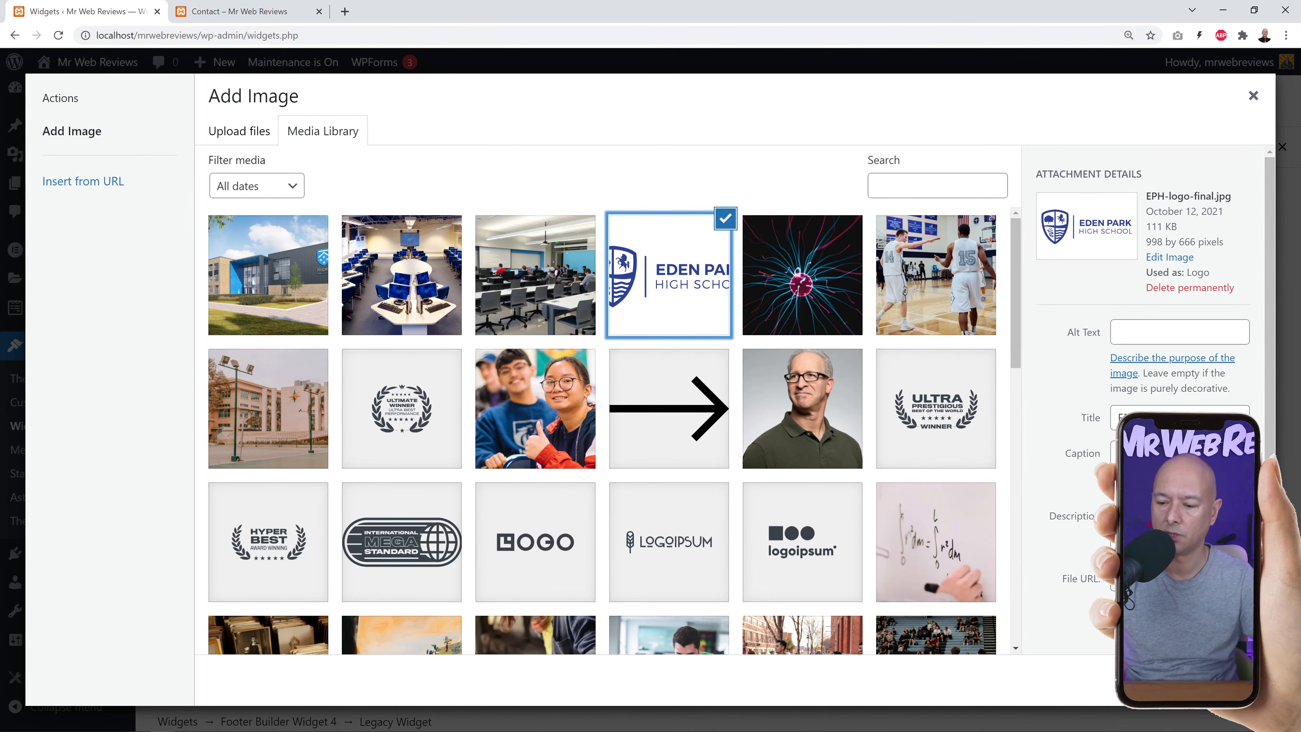
click(1214, 679)
scroll(809, 485, down, 3)
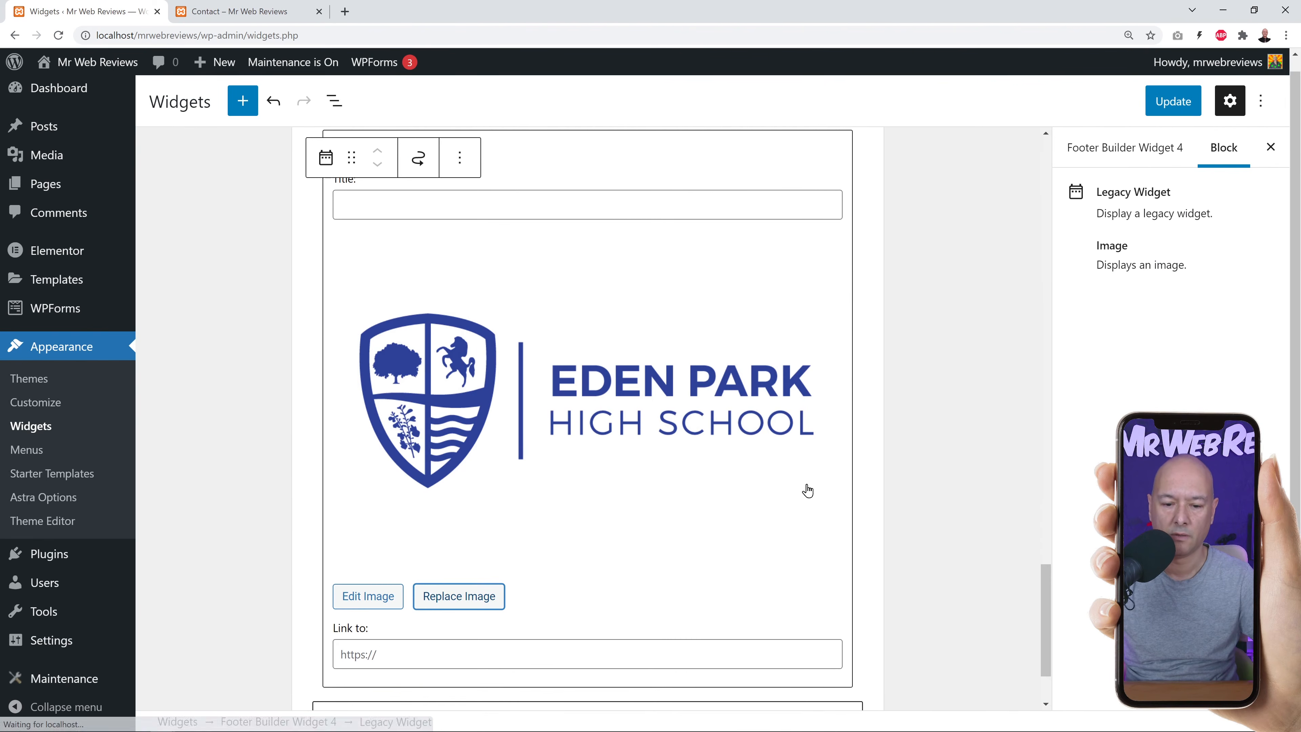
click(1169, 107)
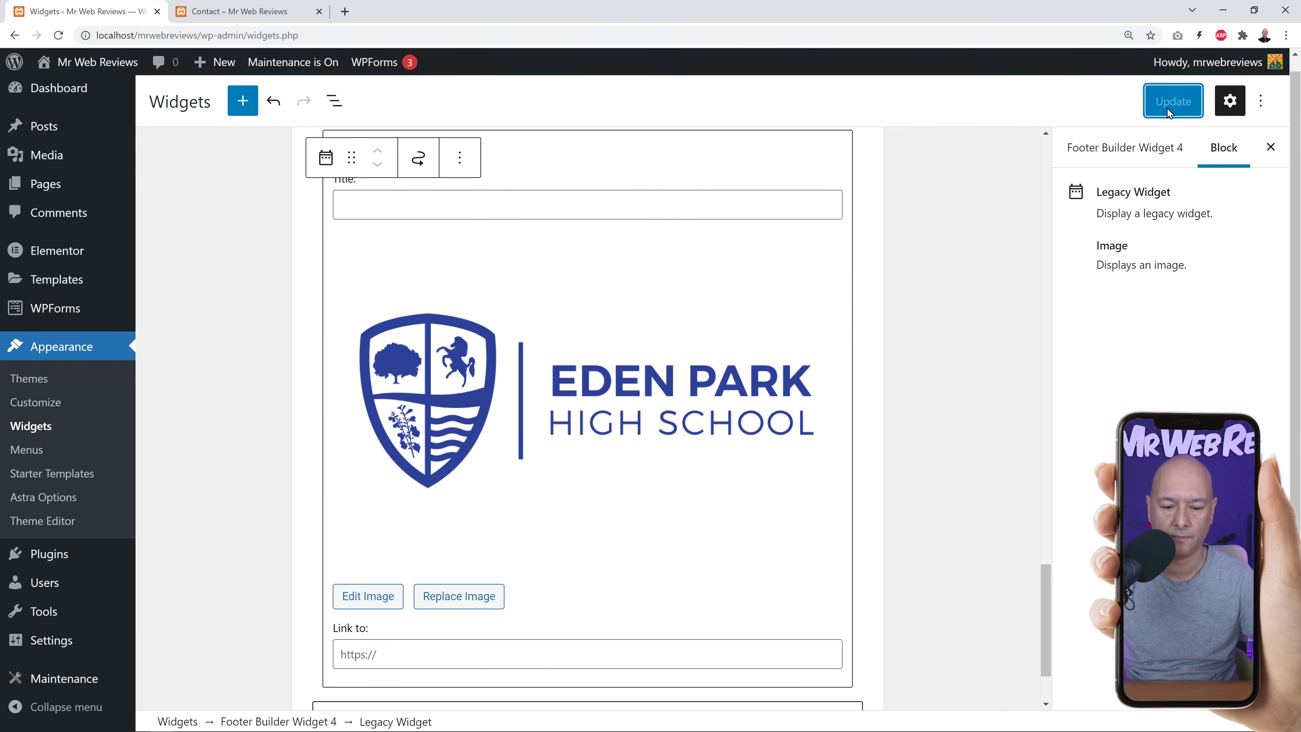
click(253, 14)
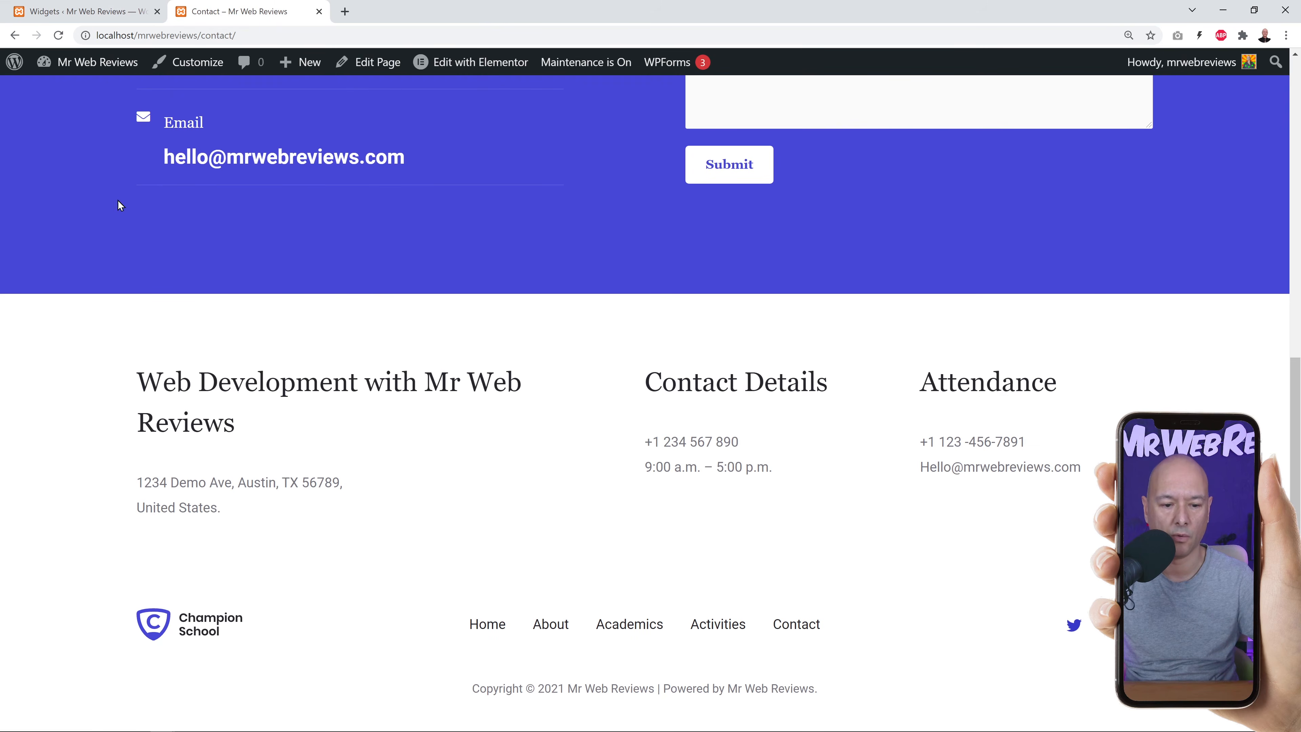
Reload the Contact page to confirm the Eden Park logo, then open Appearance > Customize.
click(58, 38)
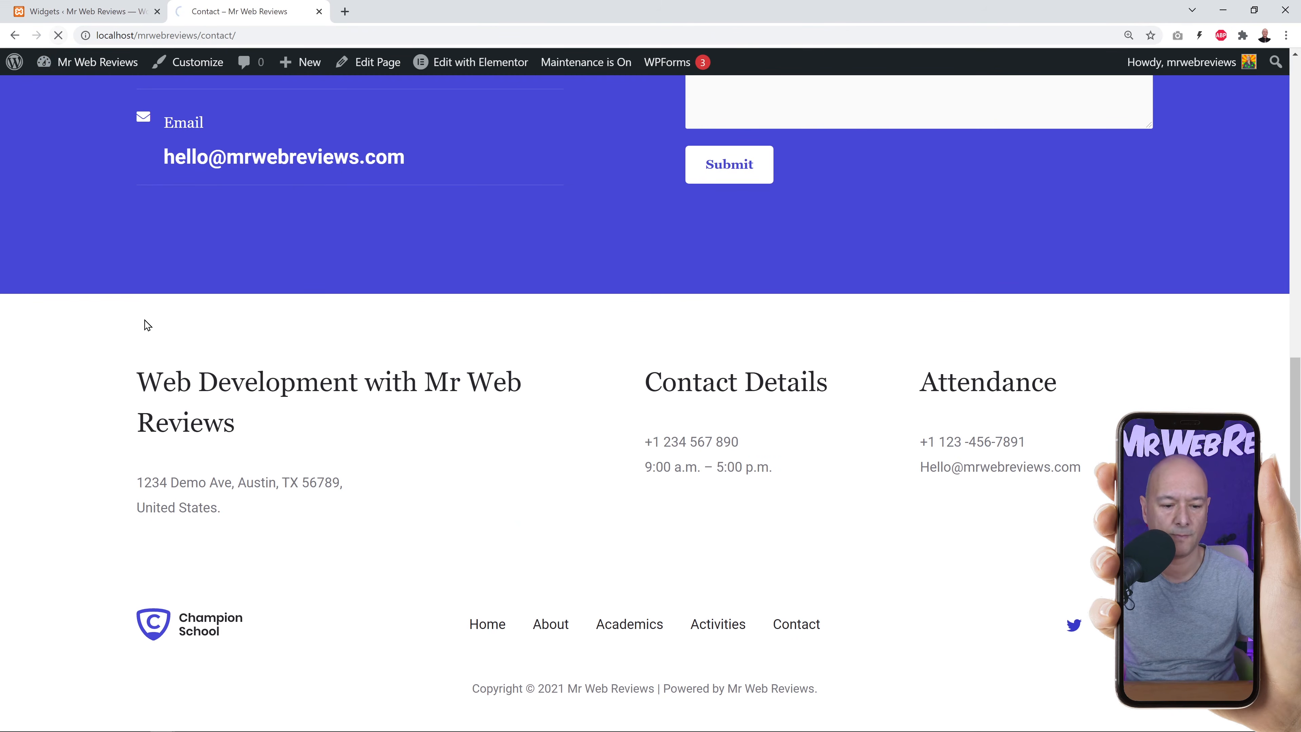
scroll(428, 560, down, 2)
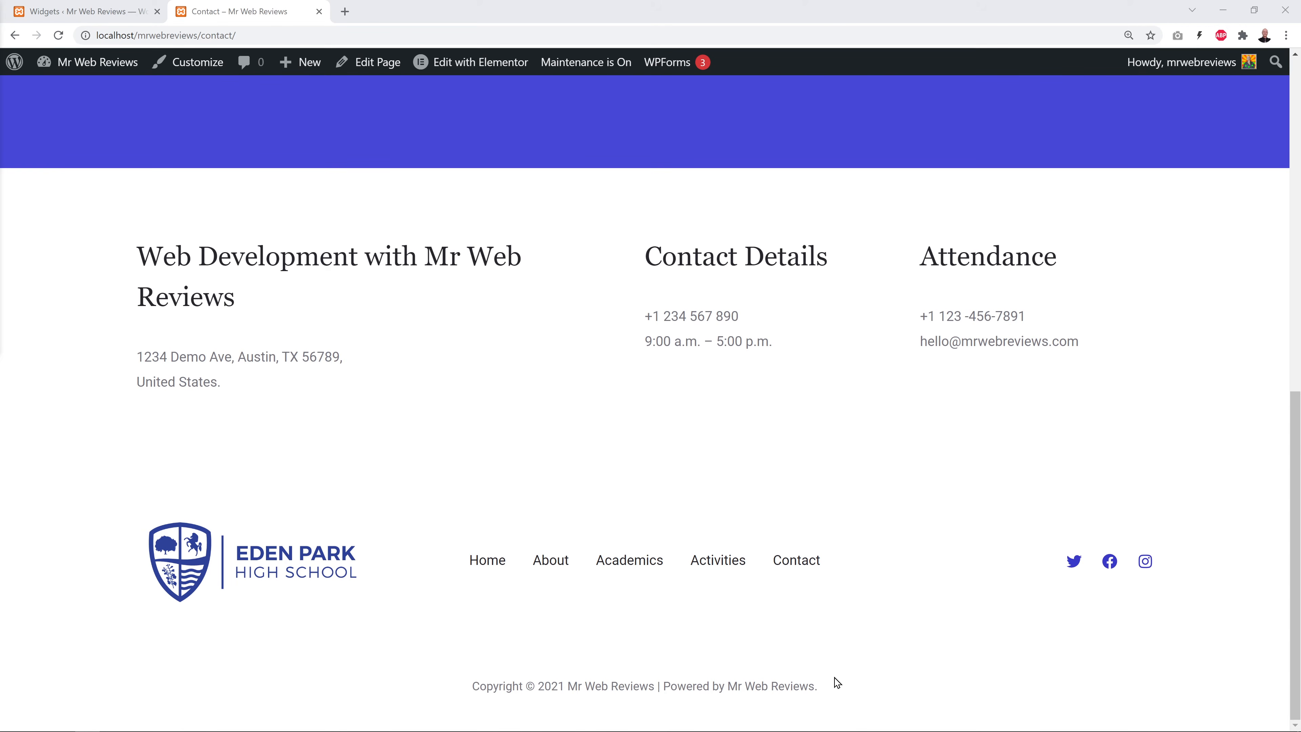
click(105, 15)
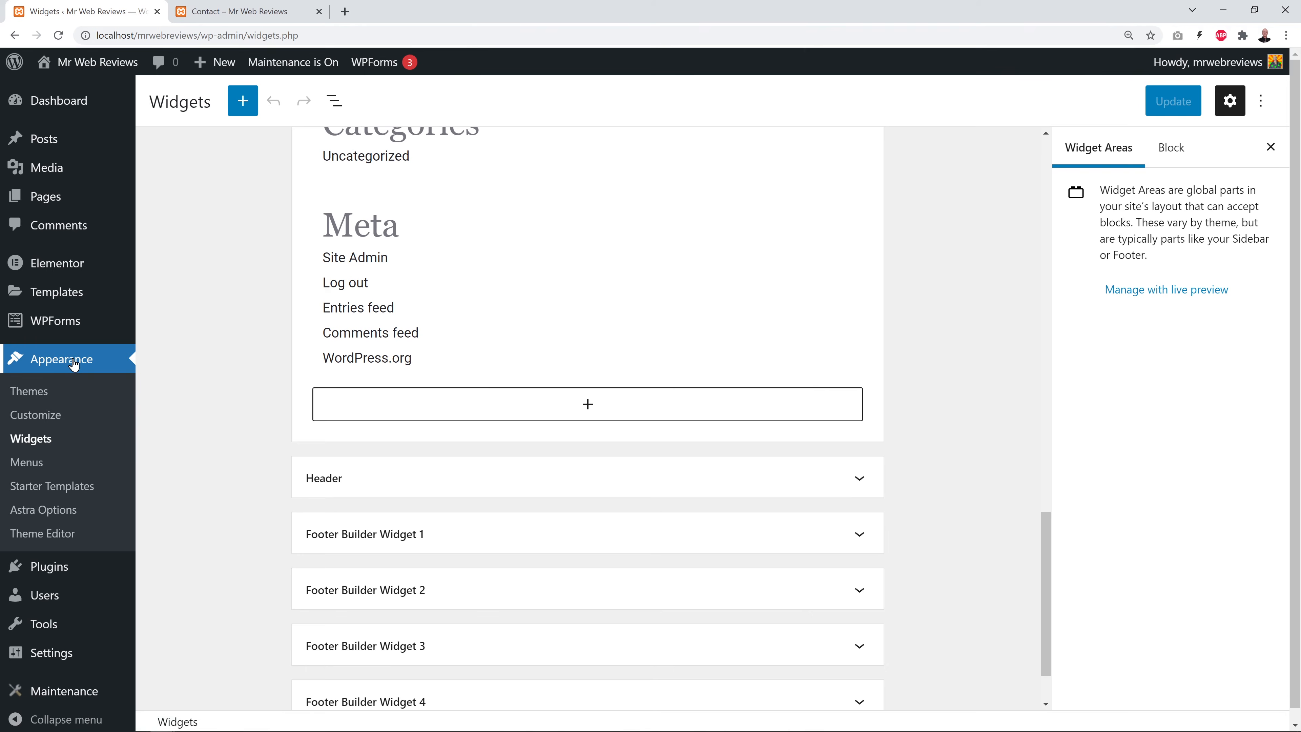
click(49, 412)
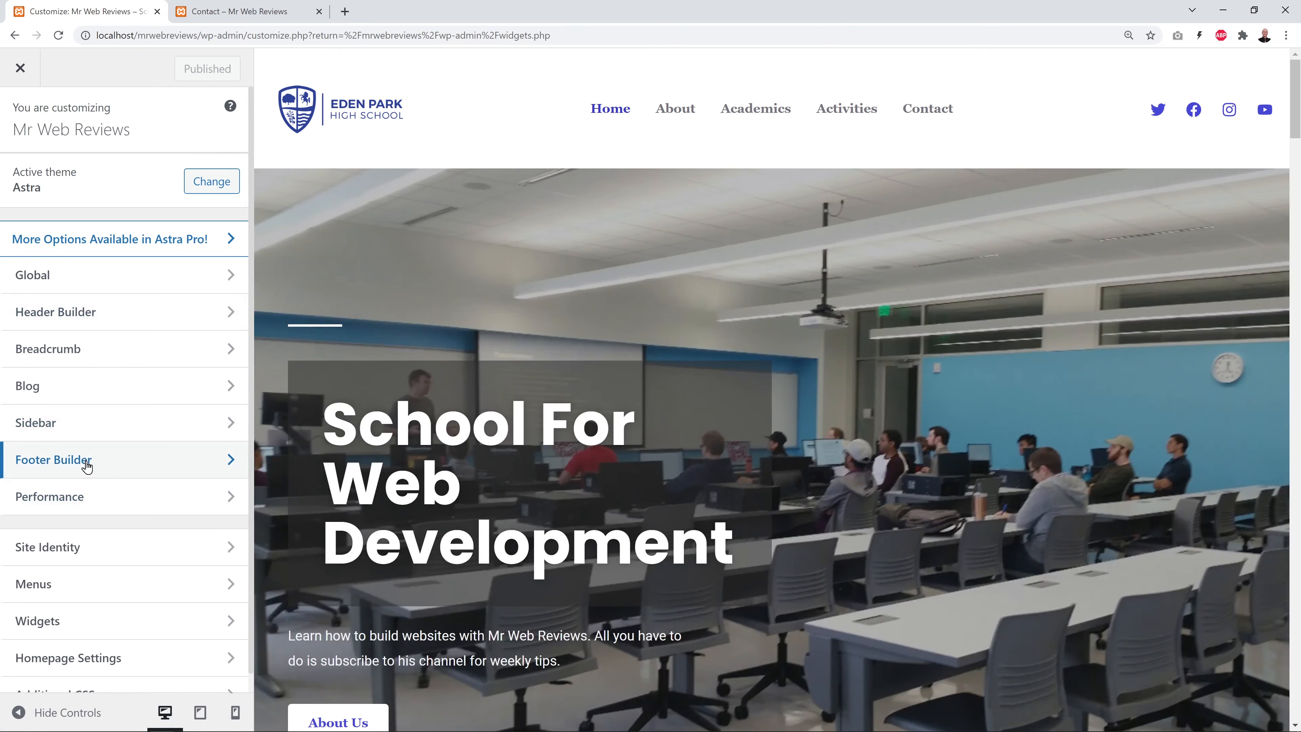
Open the Footer Builder, compare it with the live page, and select the Social icons element.
click(86, 461)
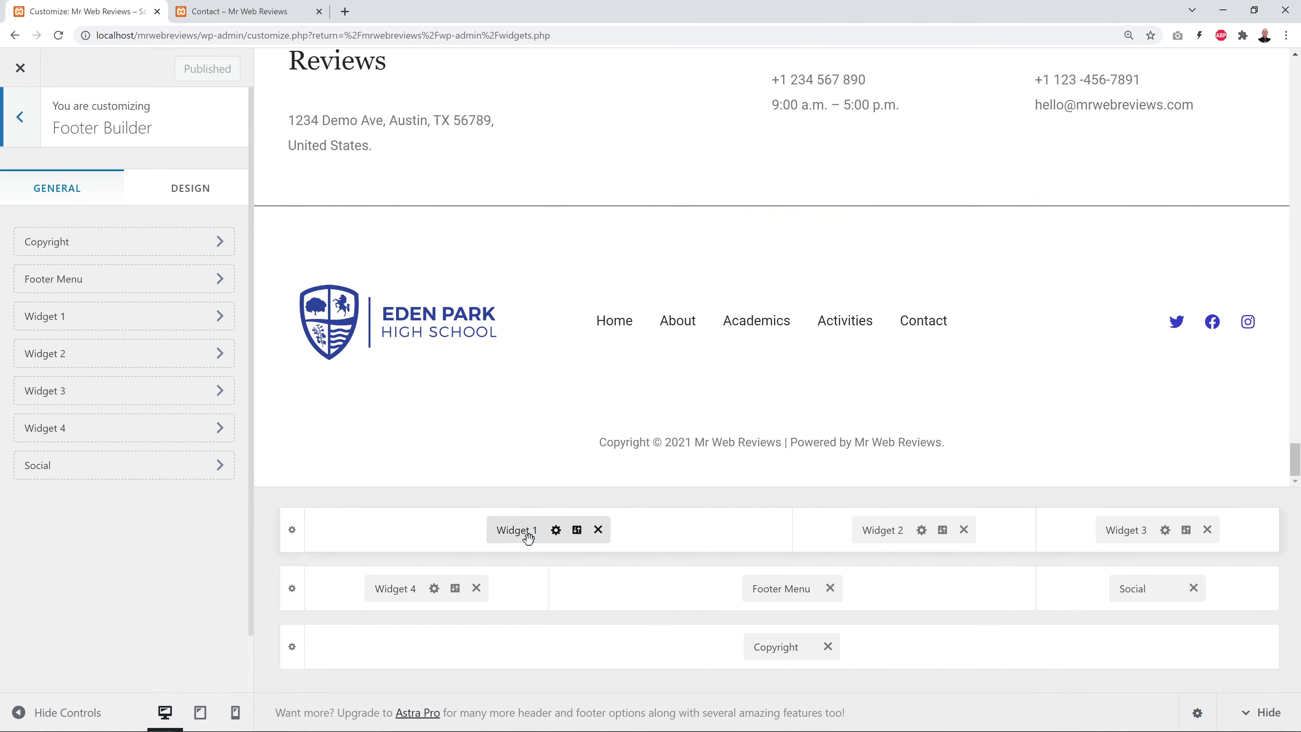
click(207, 8)
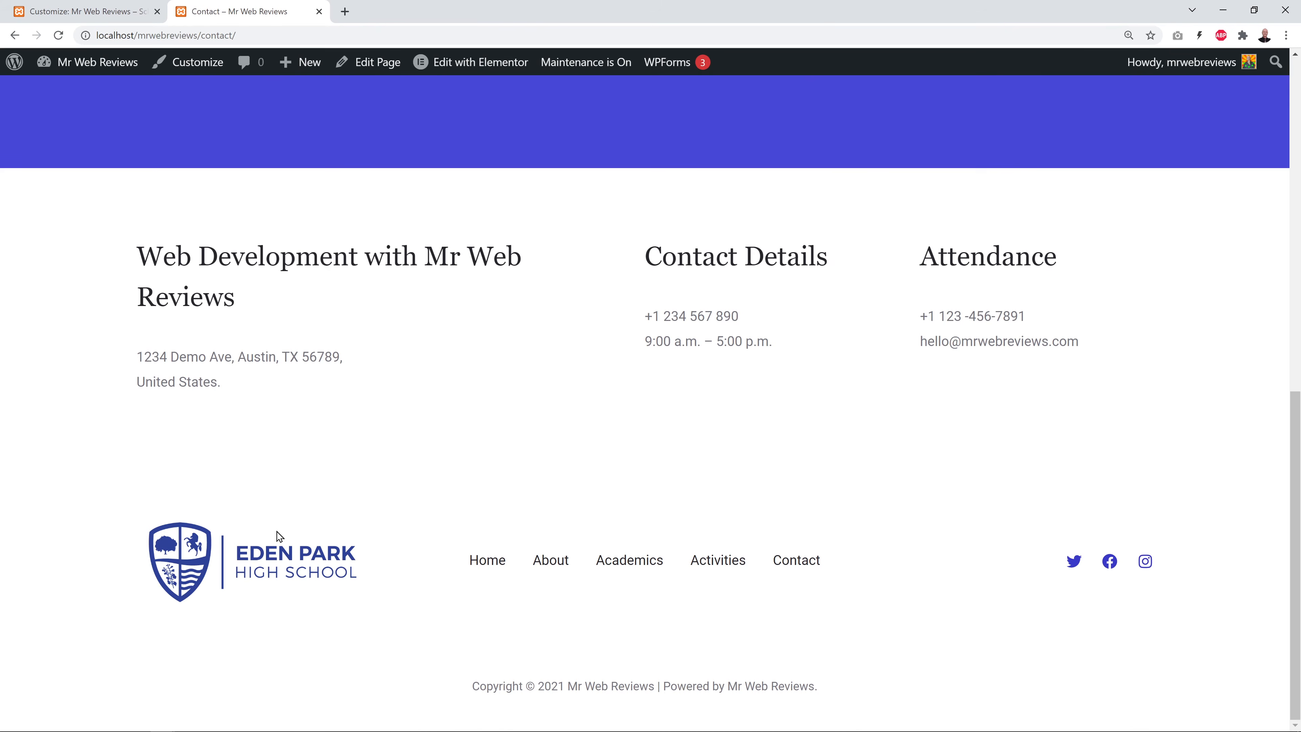
click(102, 15)
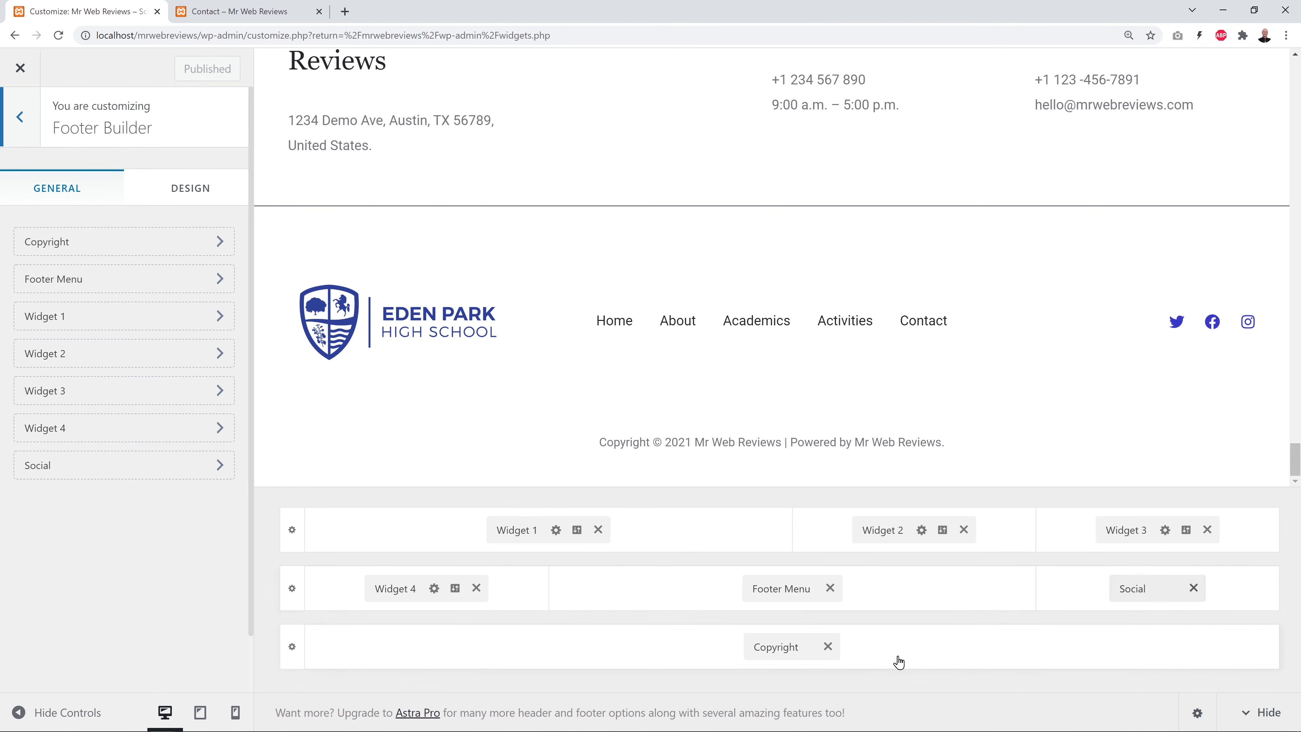
click(1132, 588)
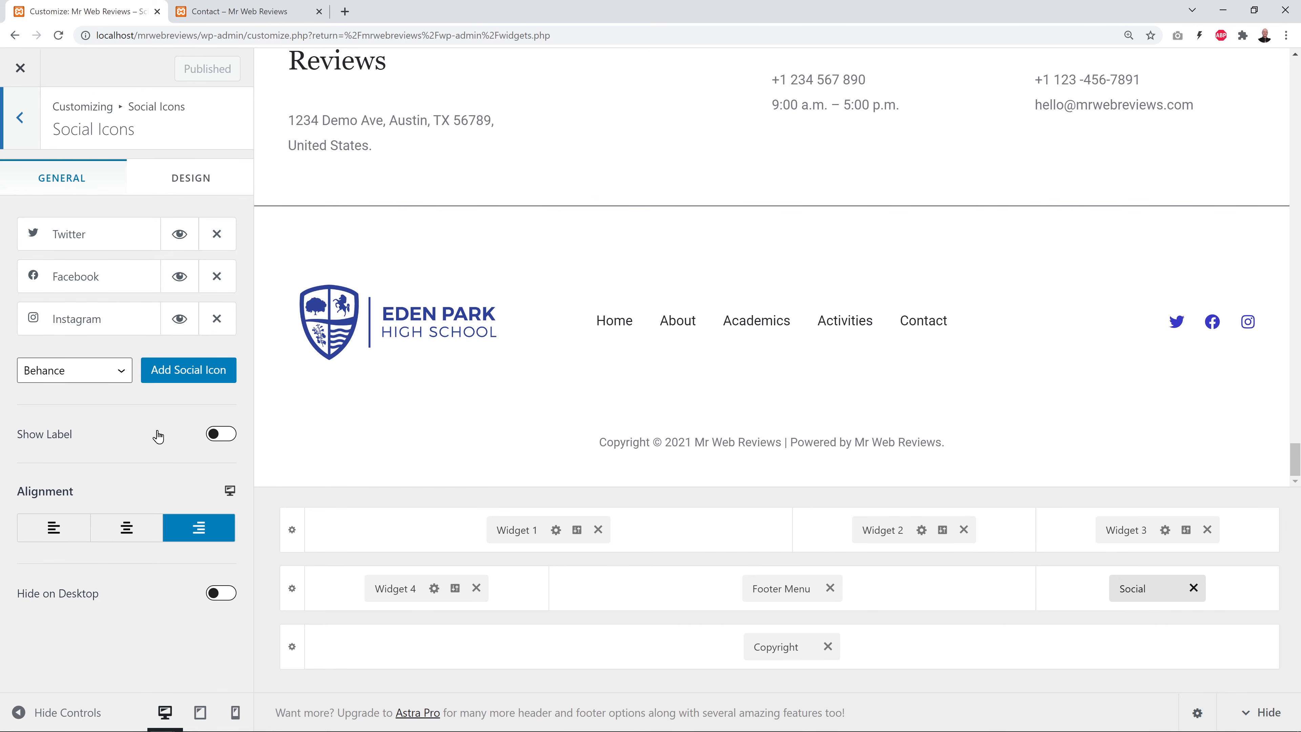
Add a YouTube icon to the footer social icons.
click(116, 370)
scroll(69, 622, down, 2)
click(77, 681)
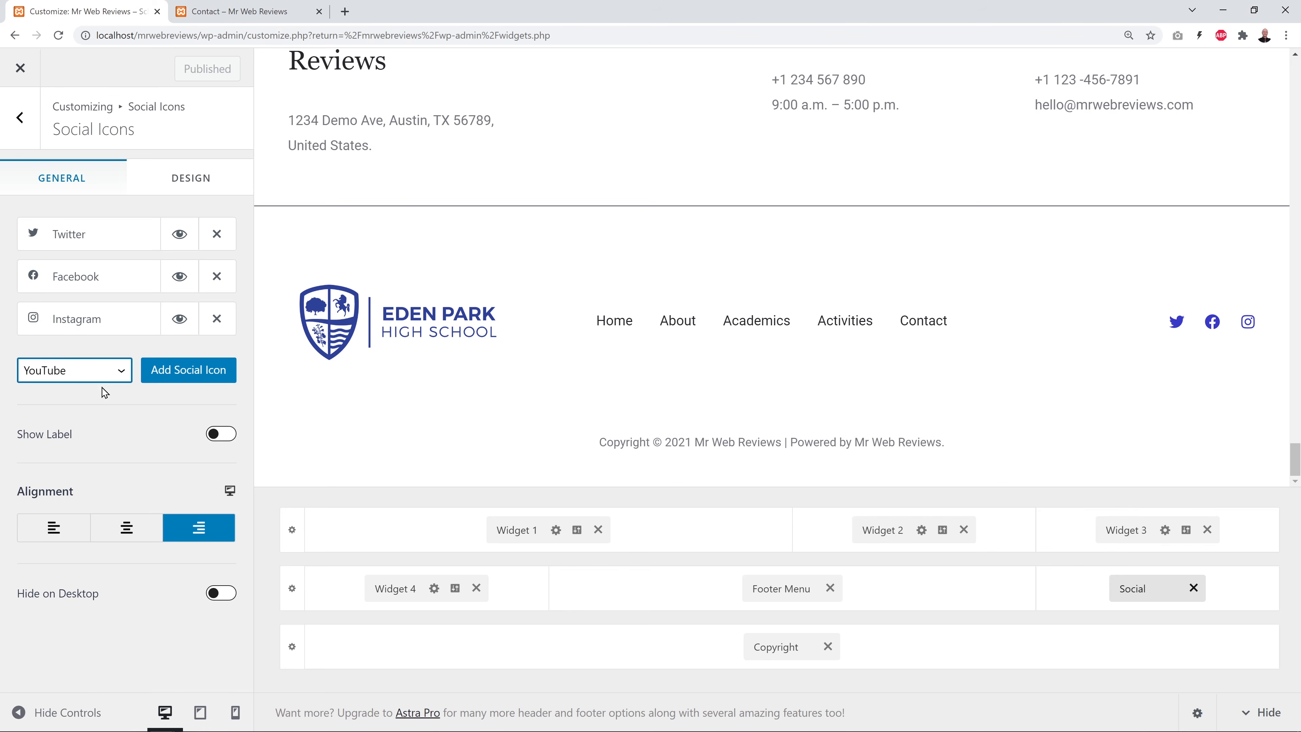
click(187, 377)
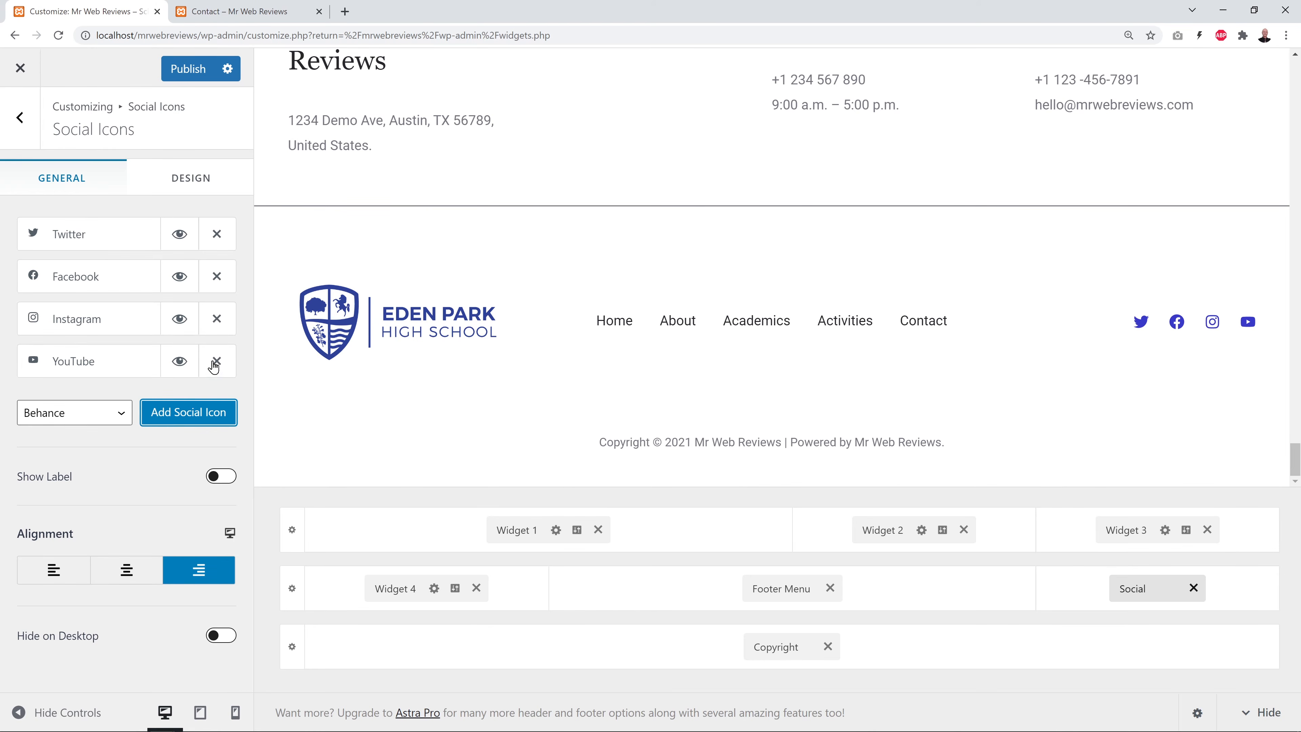
Set the Twitter icon's URL to 'link' and publish the changes.
click(86, 244)
double_click(59, 367)
key(BackSpace)
text(#)
key(BackSpace)
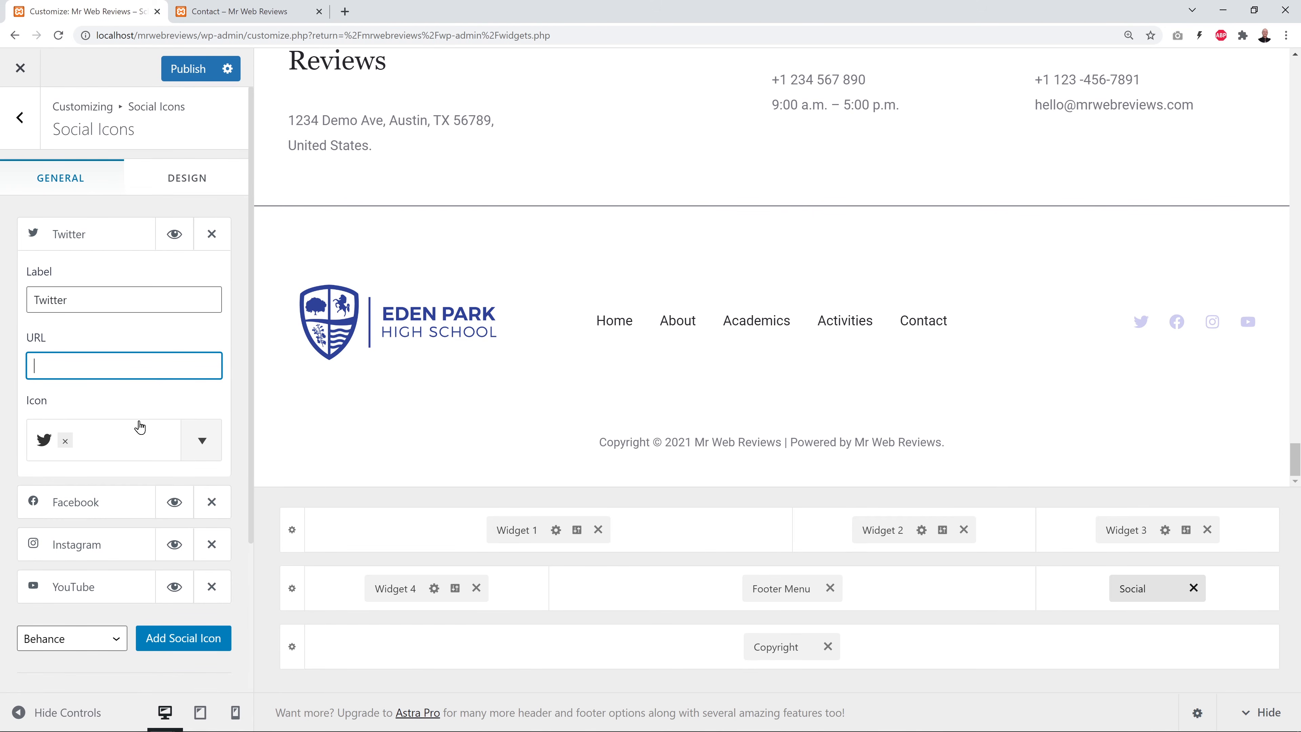
text(link)
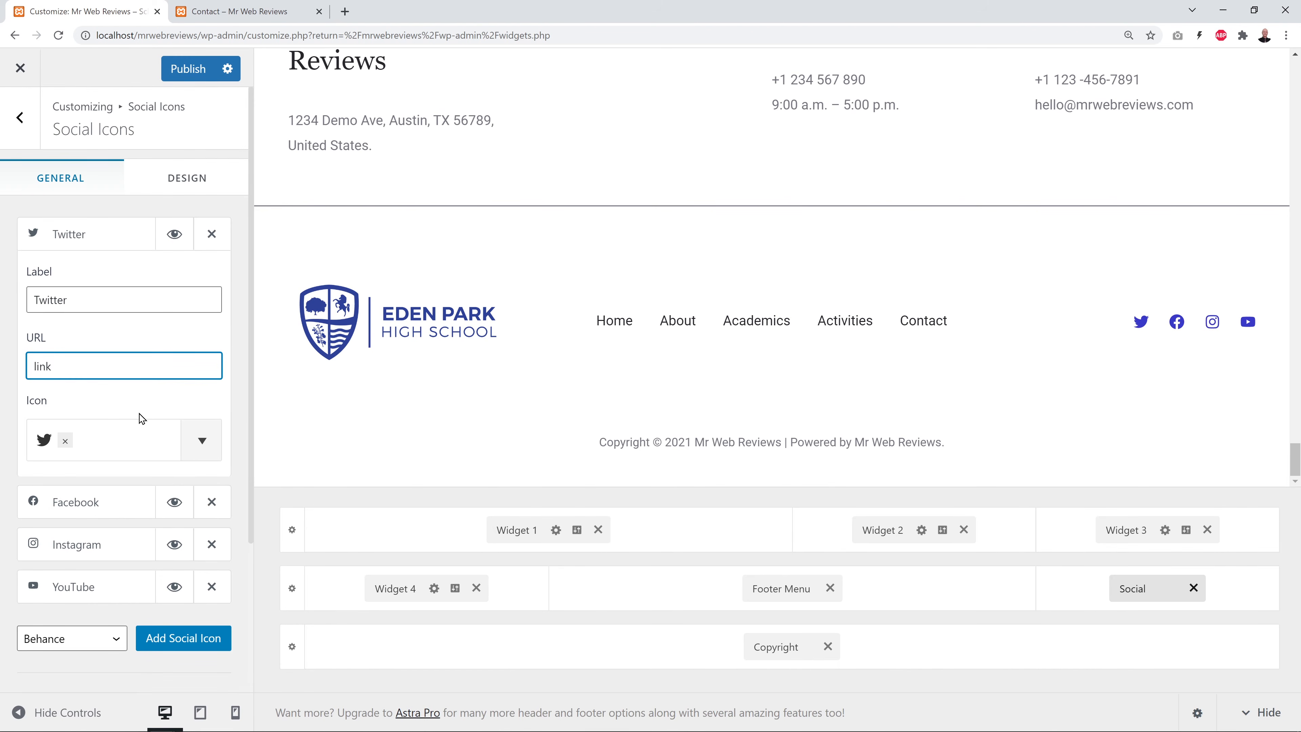
click(92, 240)
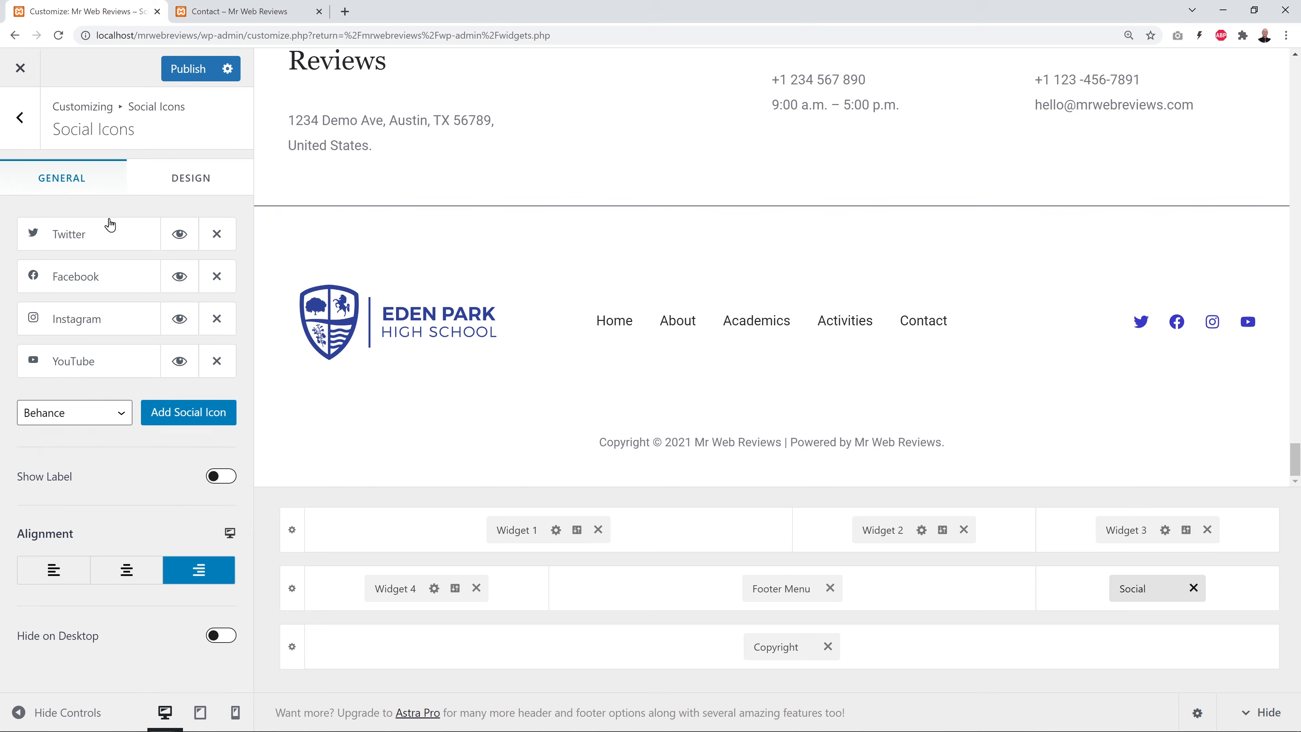
click(186, 76)
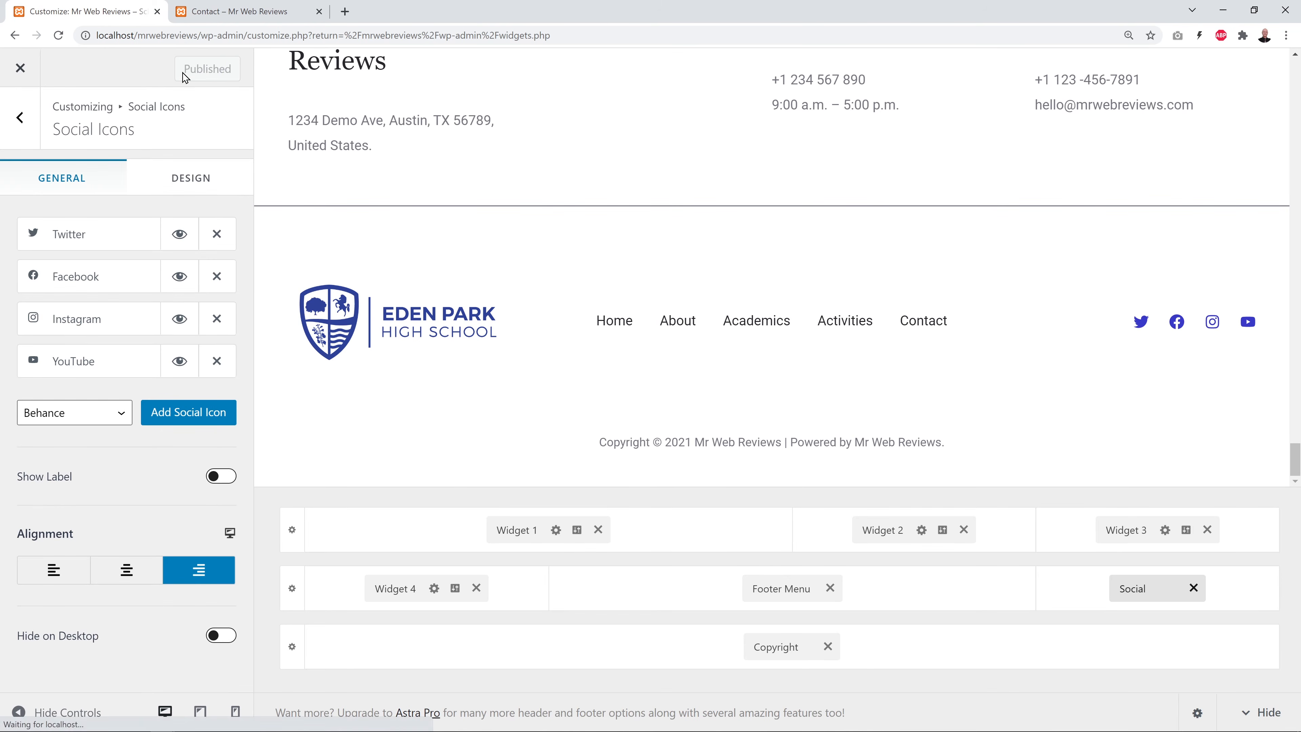
click(783, 648)
key(ctrl+Tab)
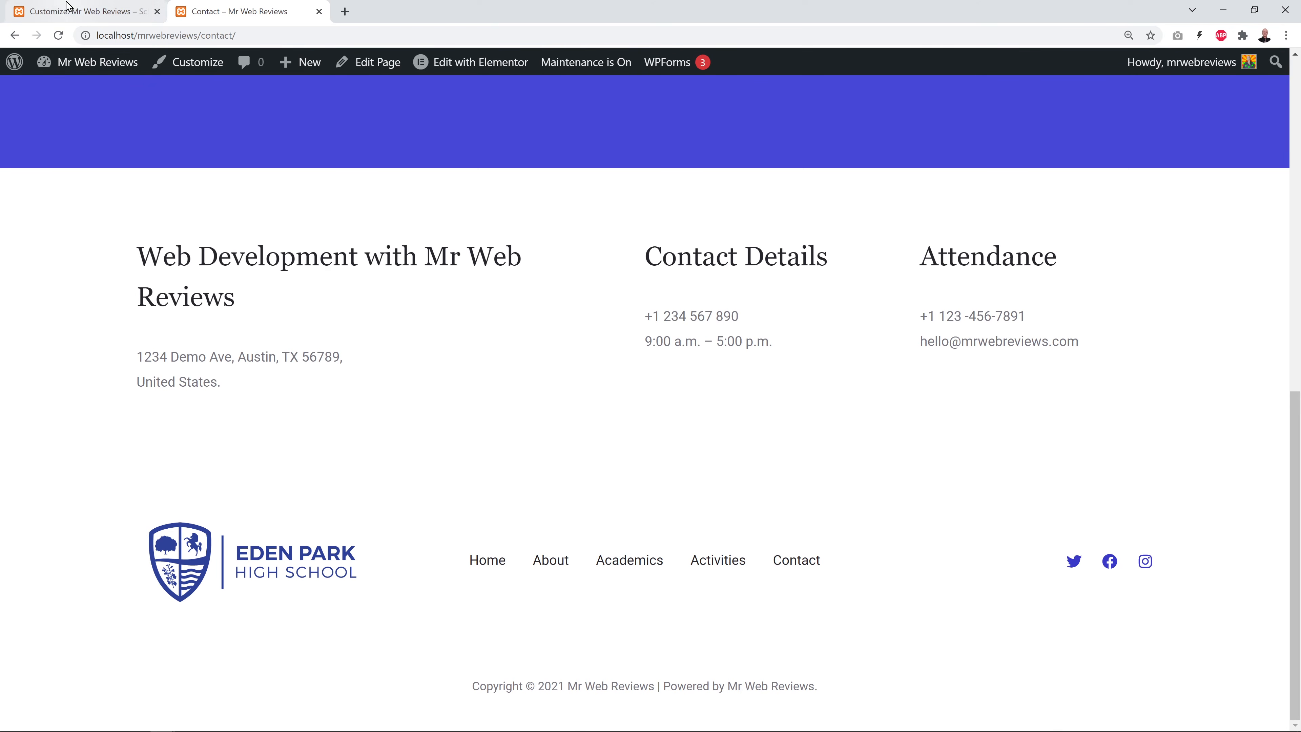
Replace 'Powered by [site_title].' with 'Designed by Mr Web Reviews himself' in the copyright.
click(72, 11)
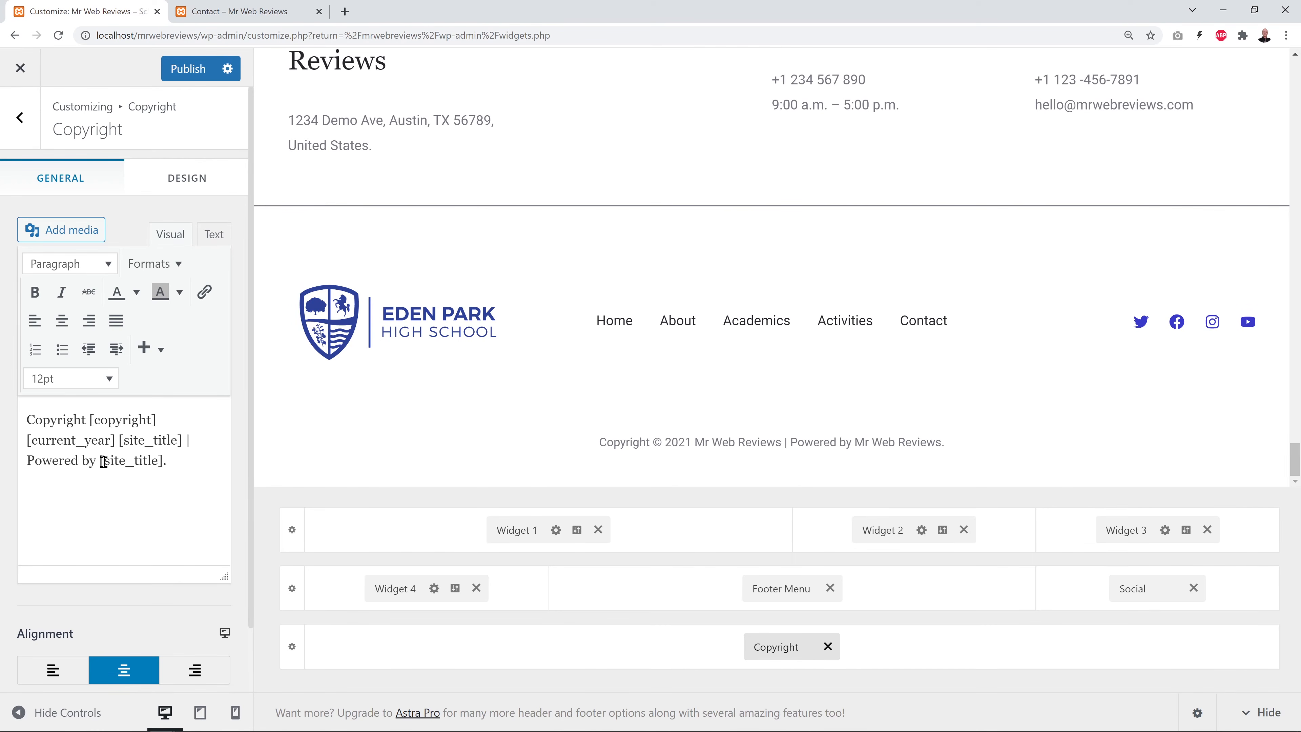
drag(101, 461, 162, 464)
click(162, 504)
drag(187, 443, 200, 516)
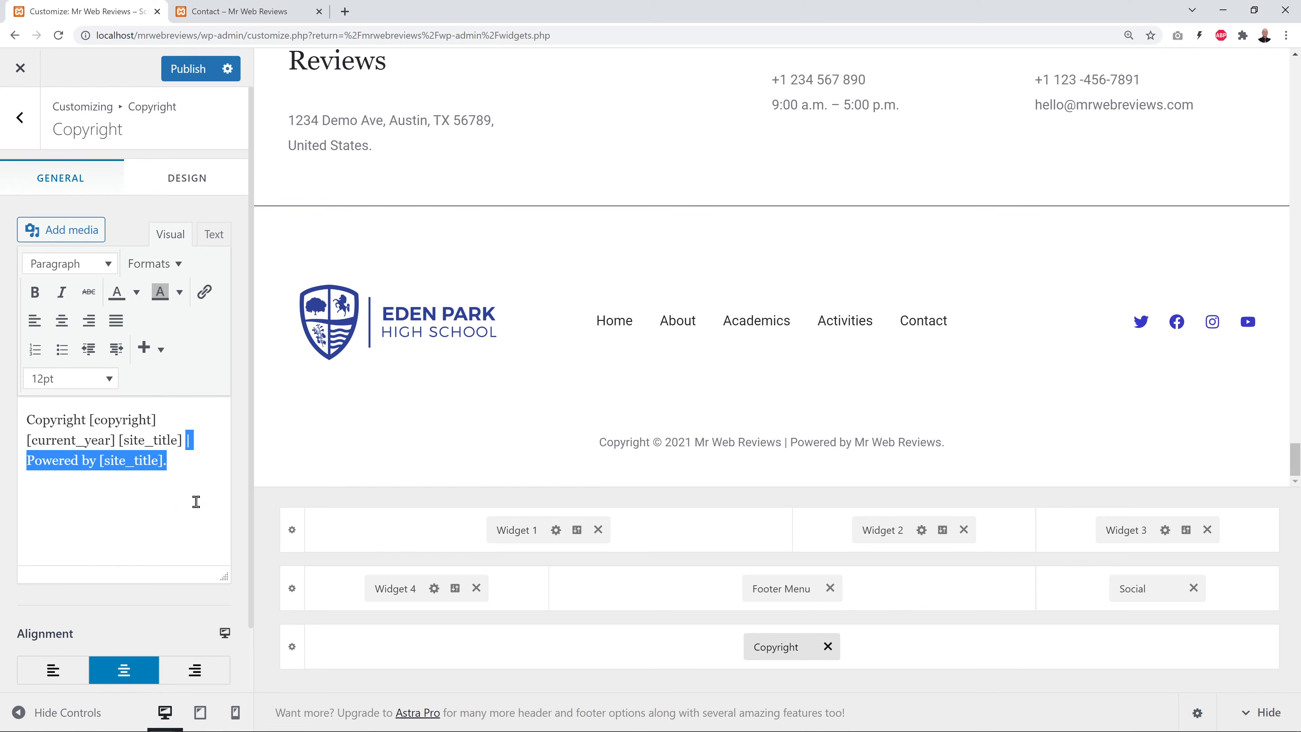
click(196, 501)
drag(165, 461, 29, 465)
text(Desing)
key(BackSpace)
key(BackSpace)
text(gned )
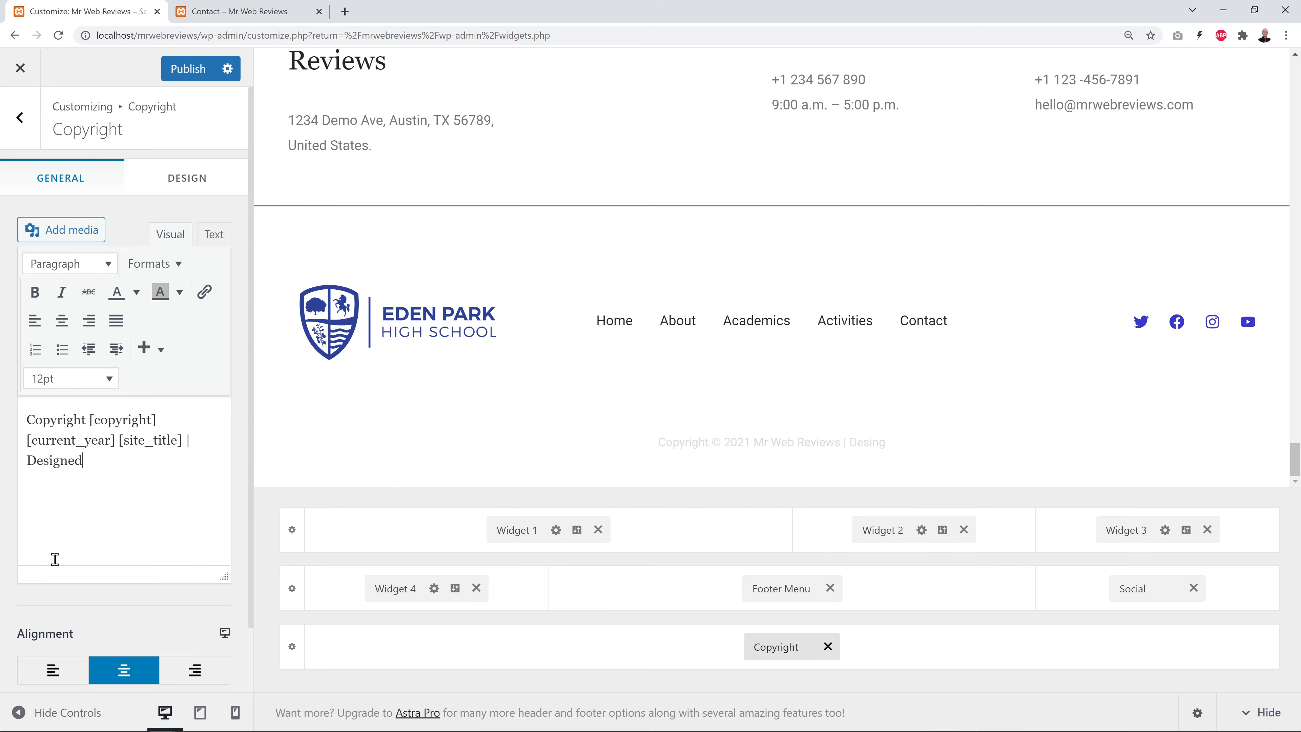
text(by Mr Web Reviews)
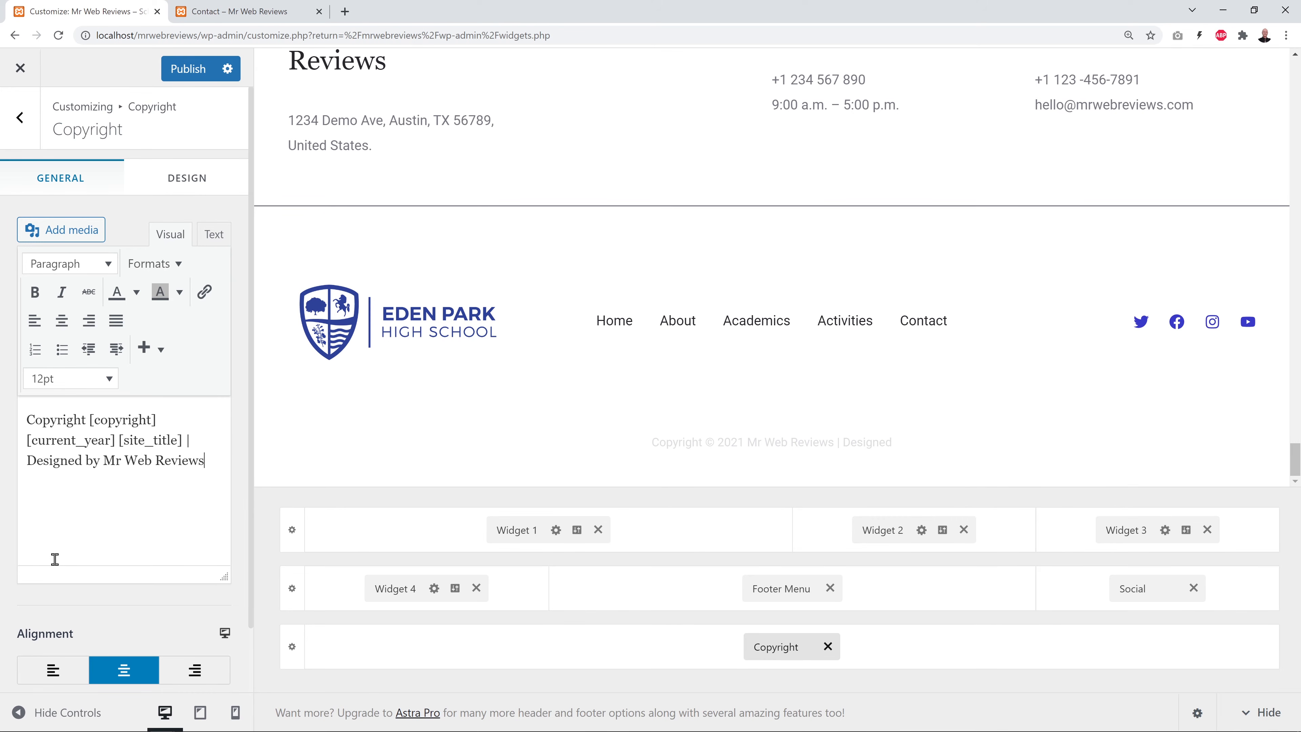
text(imself)
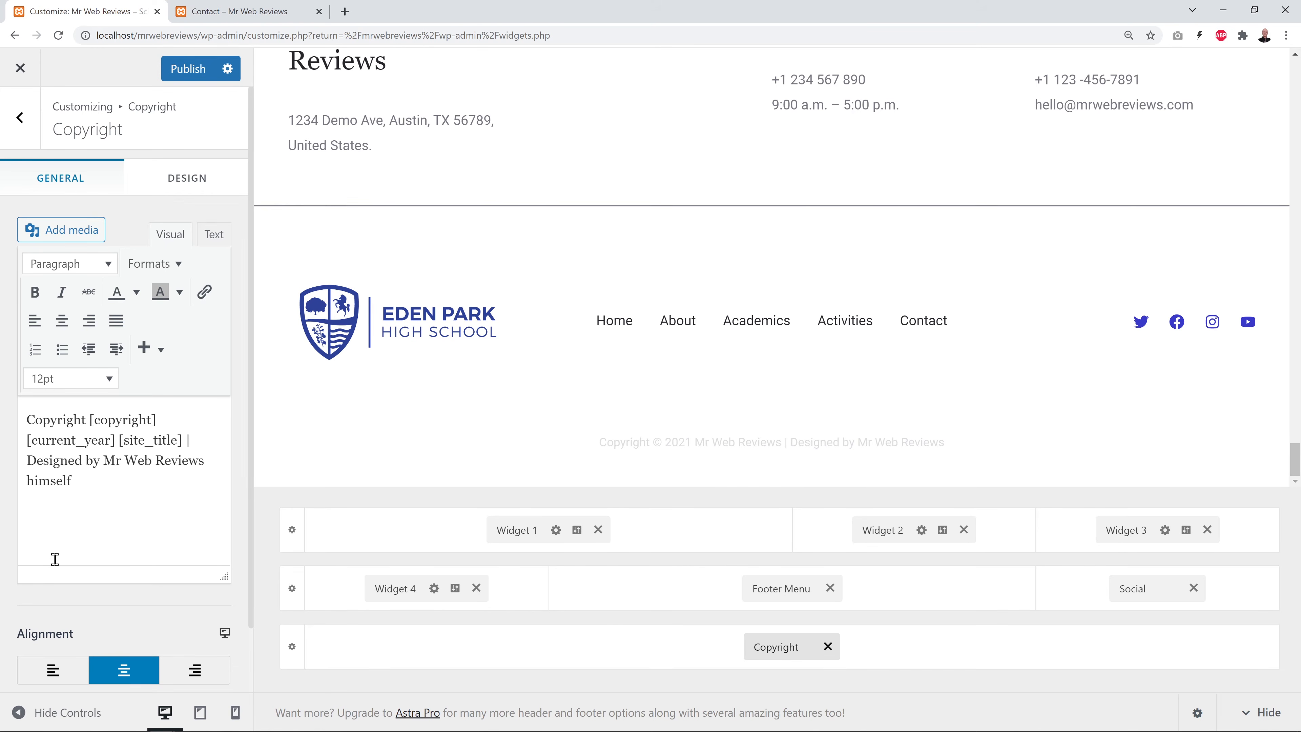
Publish the copyright change and reload the Contact page to verify it.
click(184, 72)
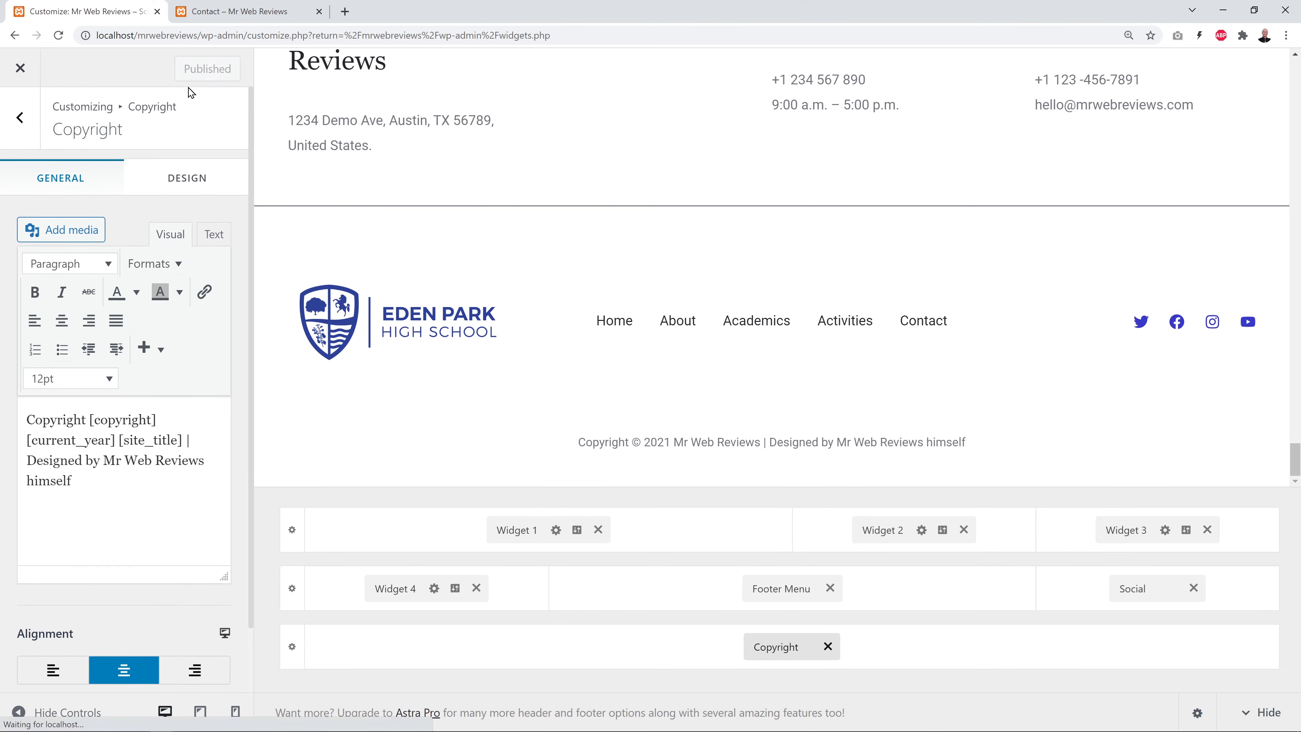
click(239, 11)
click(58, 35)
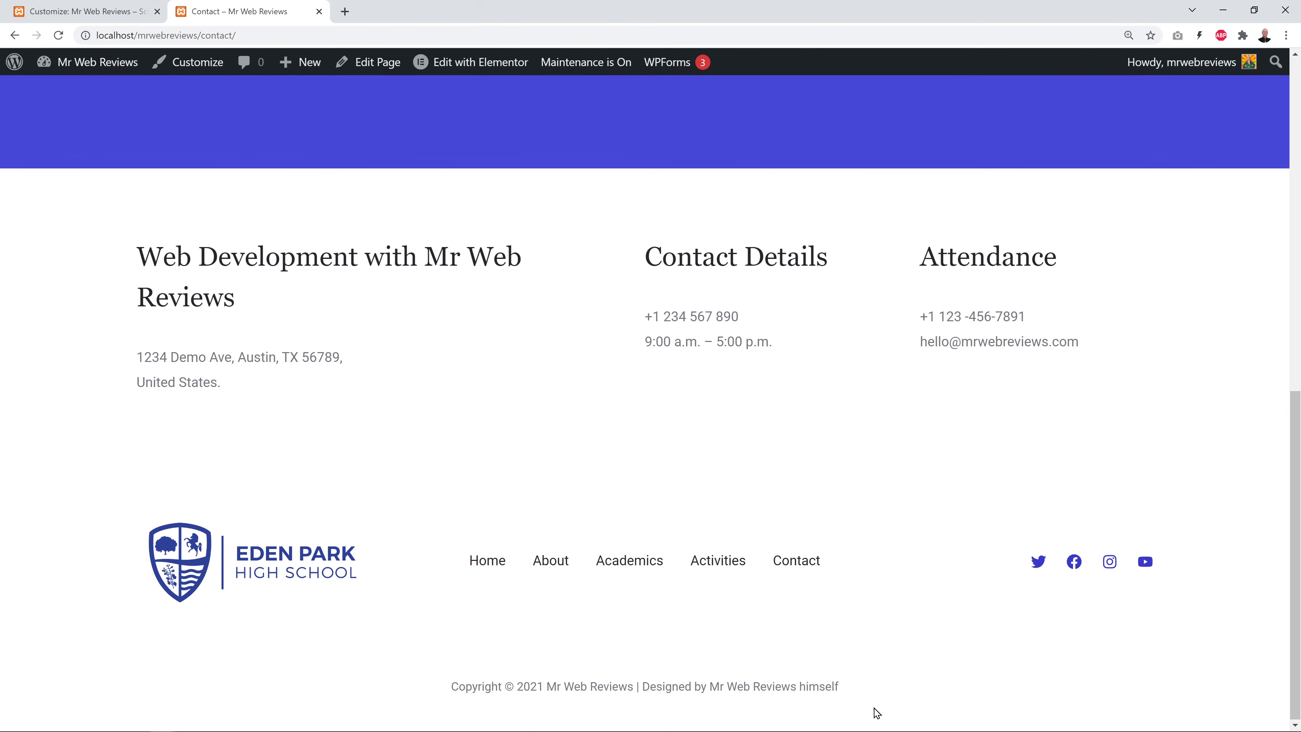
Review the footer menu and all menu locations, and check the live Contact page footer.
click(40, 13)
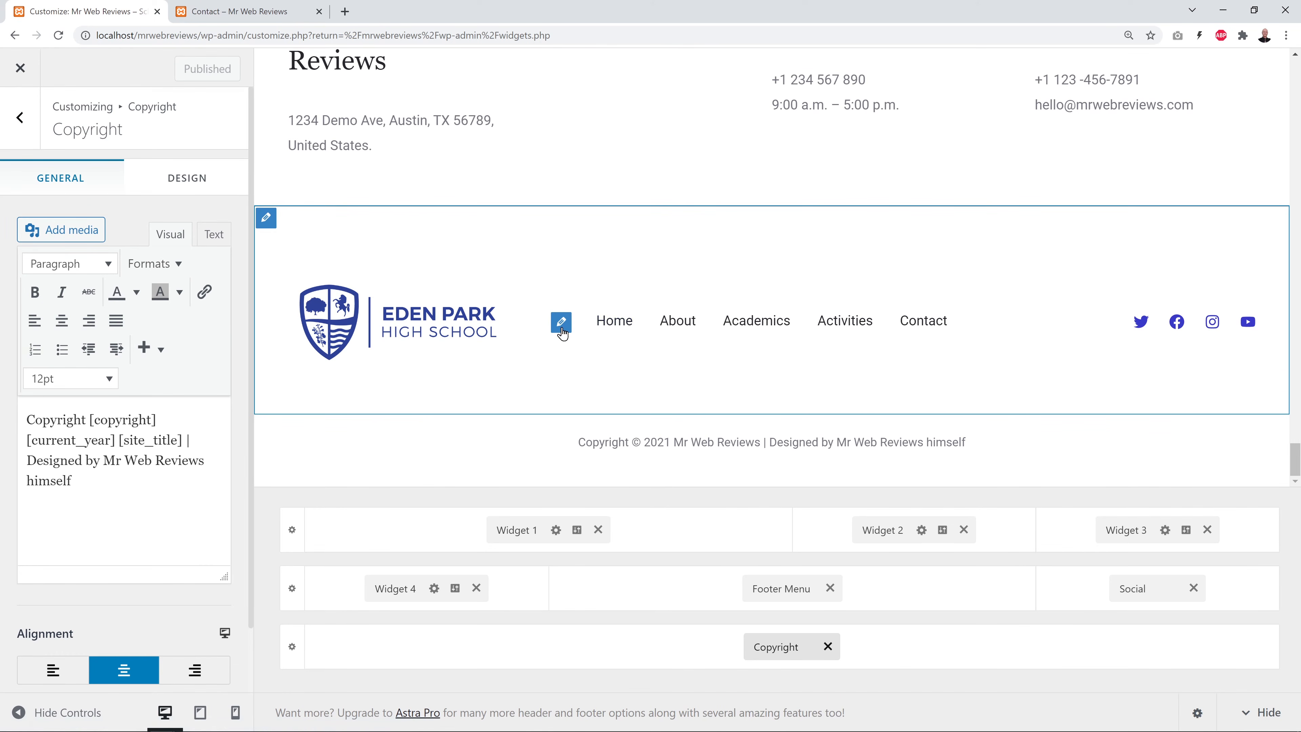
click(560, 323)
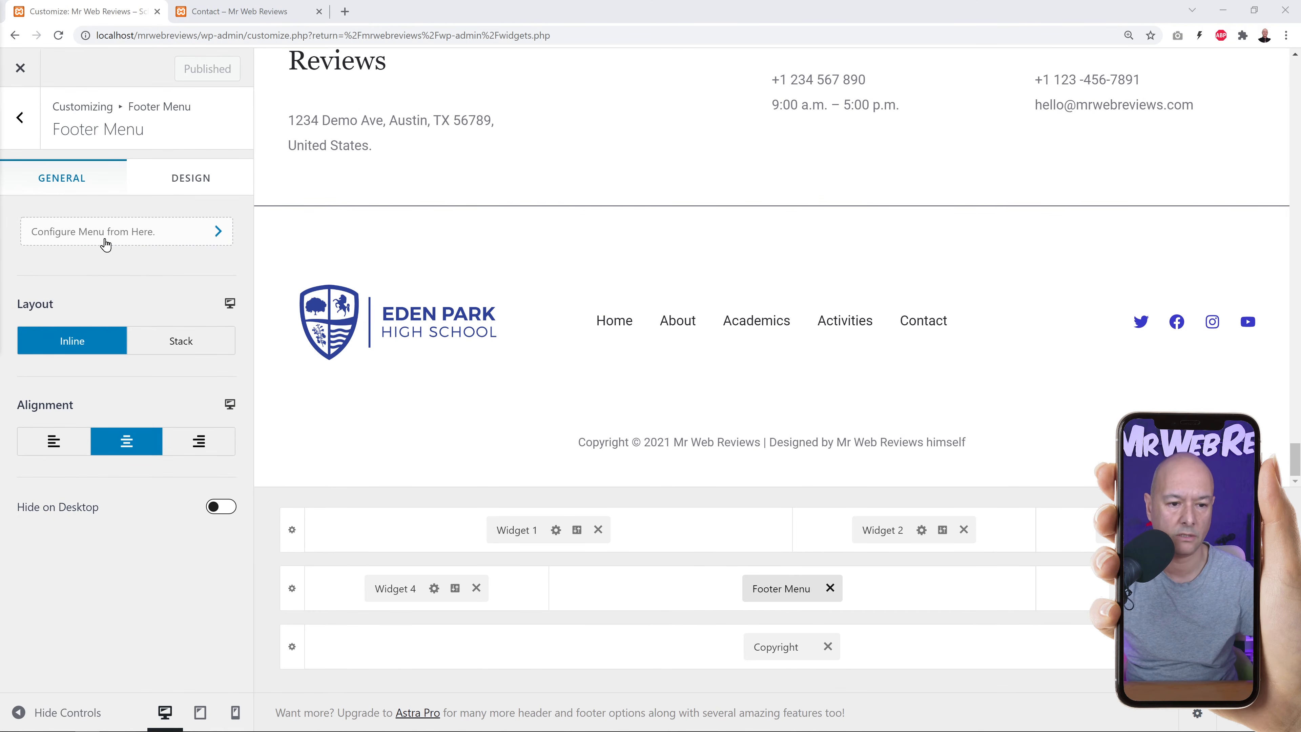
click(119, 242)
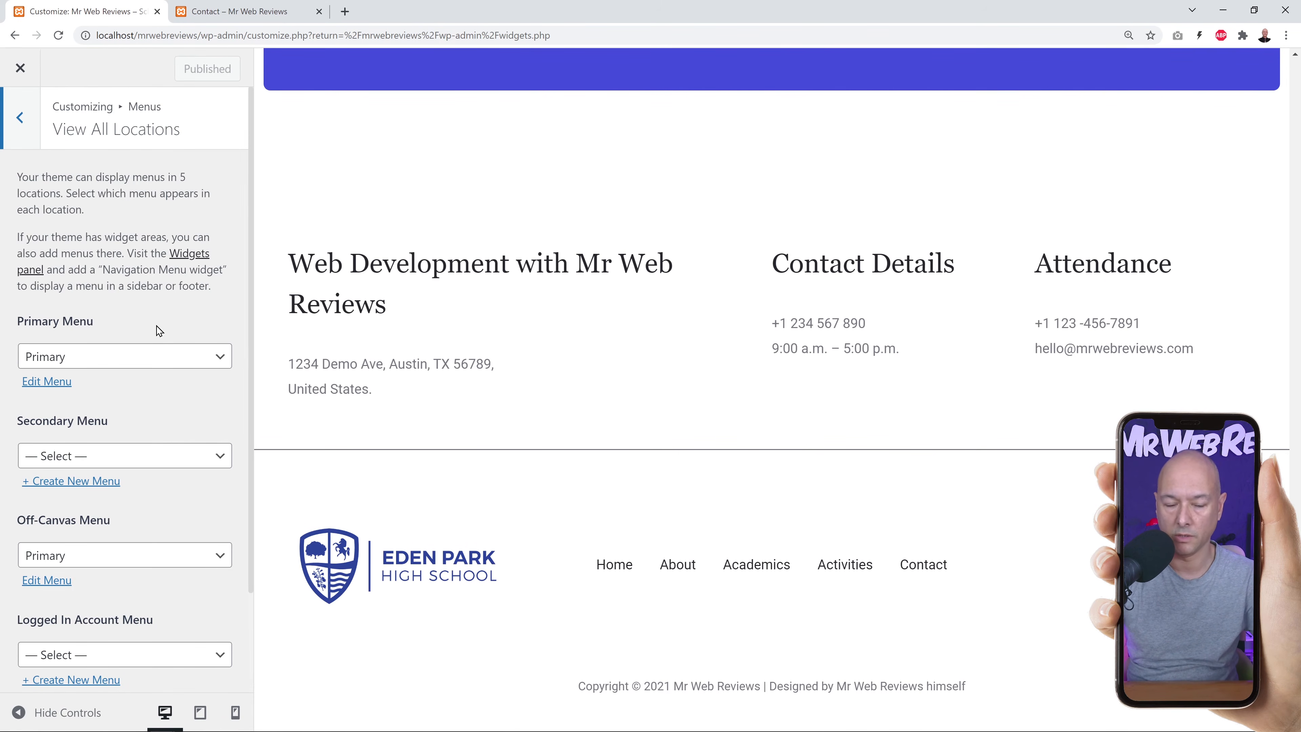
click(233, 12)
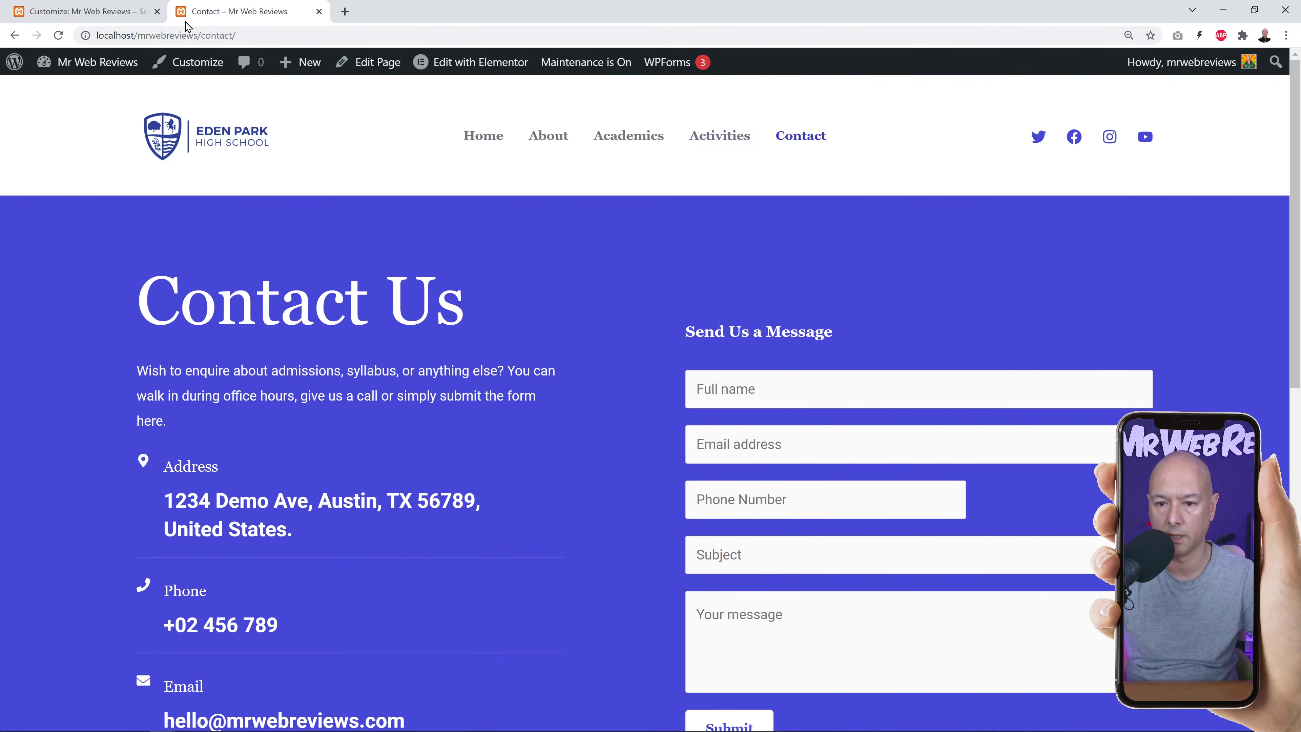
click(87, 11)
scroll(203, 467, down, 2)
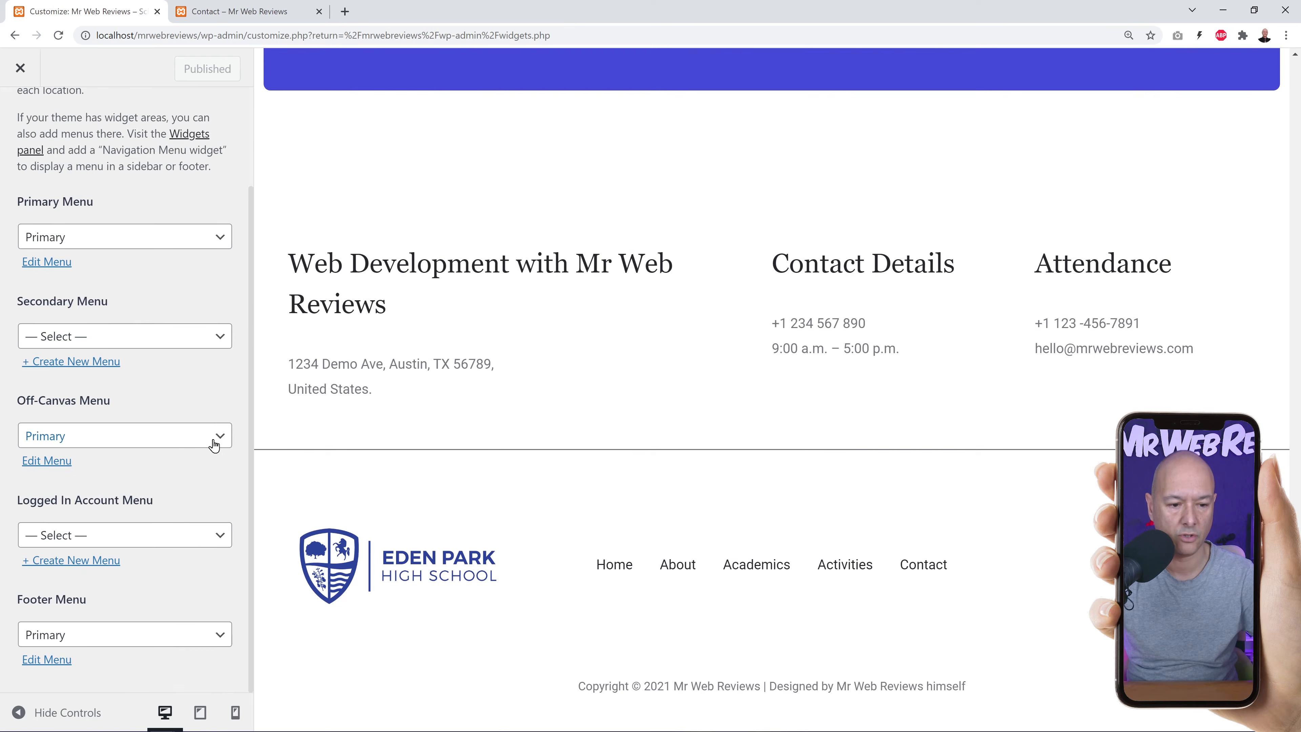
click(241, 11)
scroll(860, 374, down, 10)
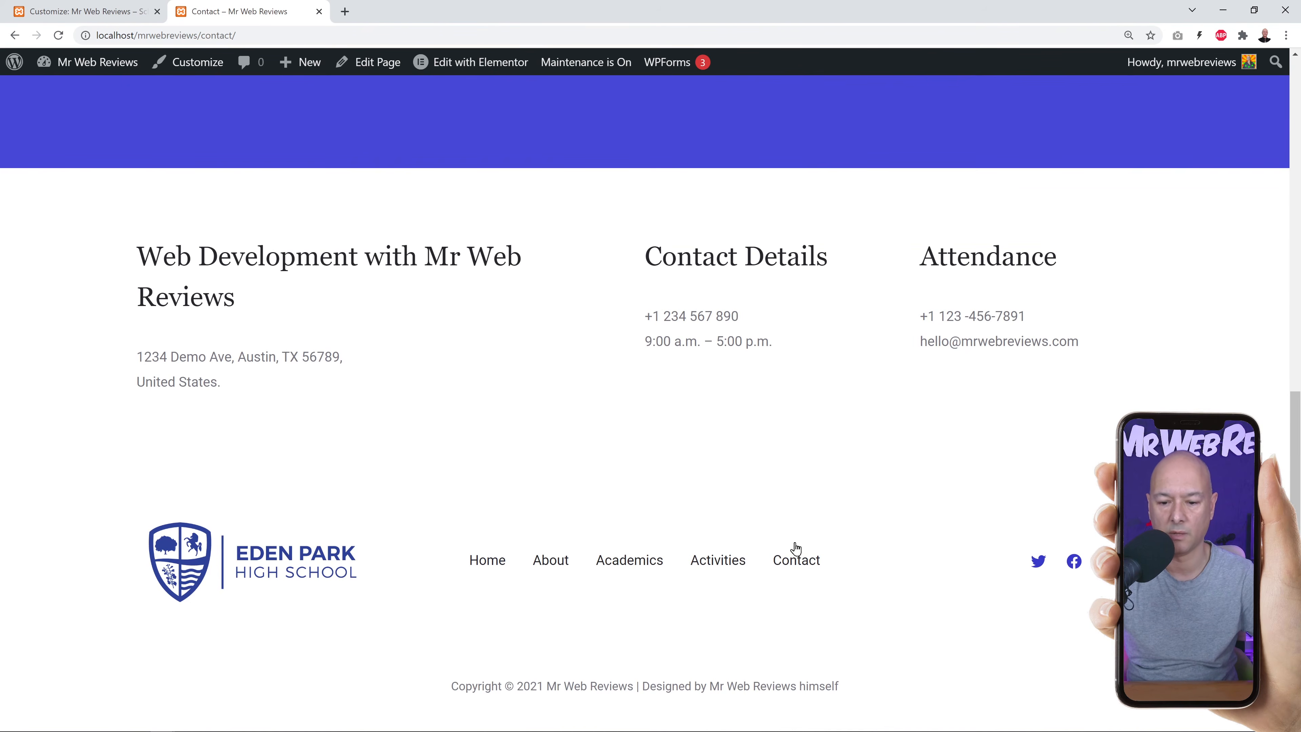
scroll(584, 450, up, 10)
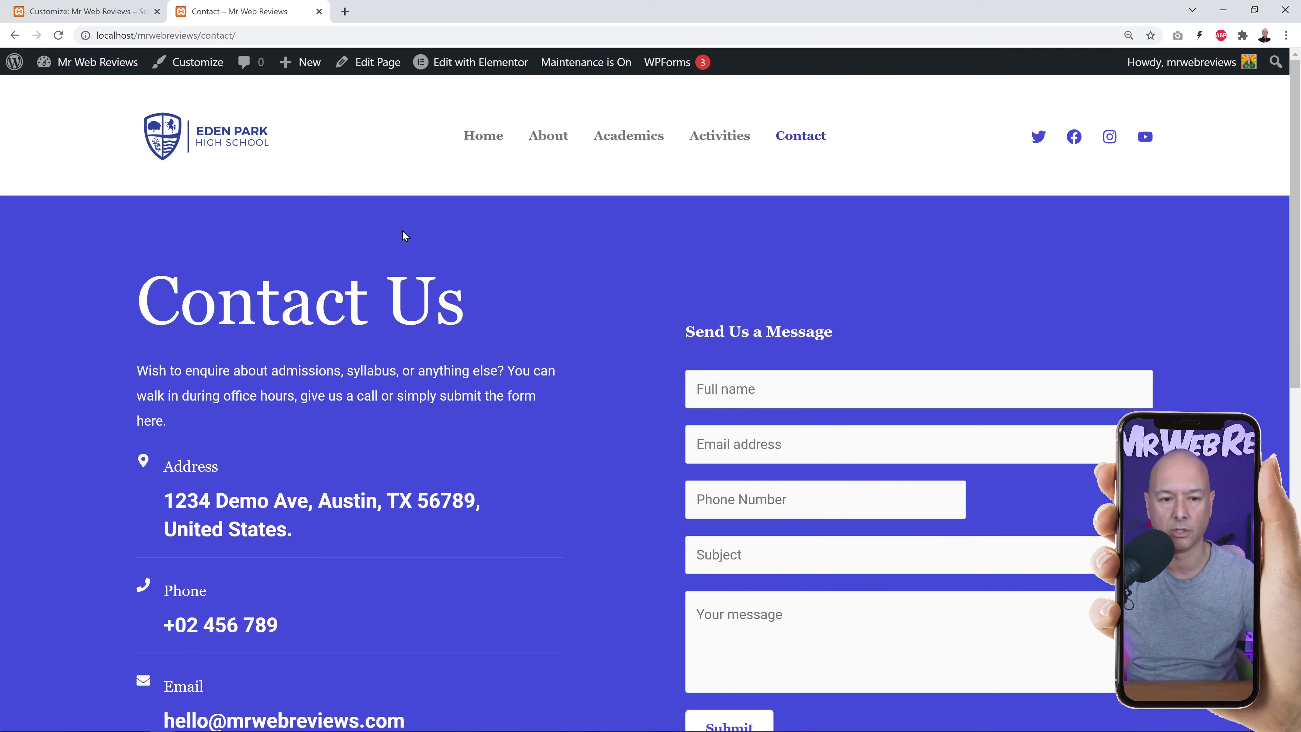
Open Appearance > Menus to view the Primary menu structure and compare the live footer navigation.
click(109, 12)
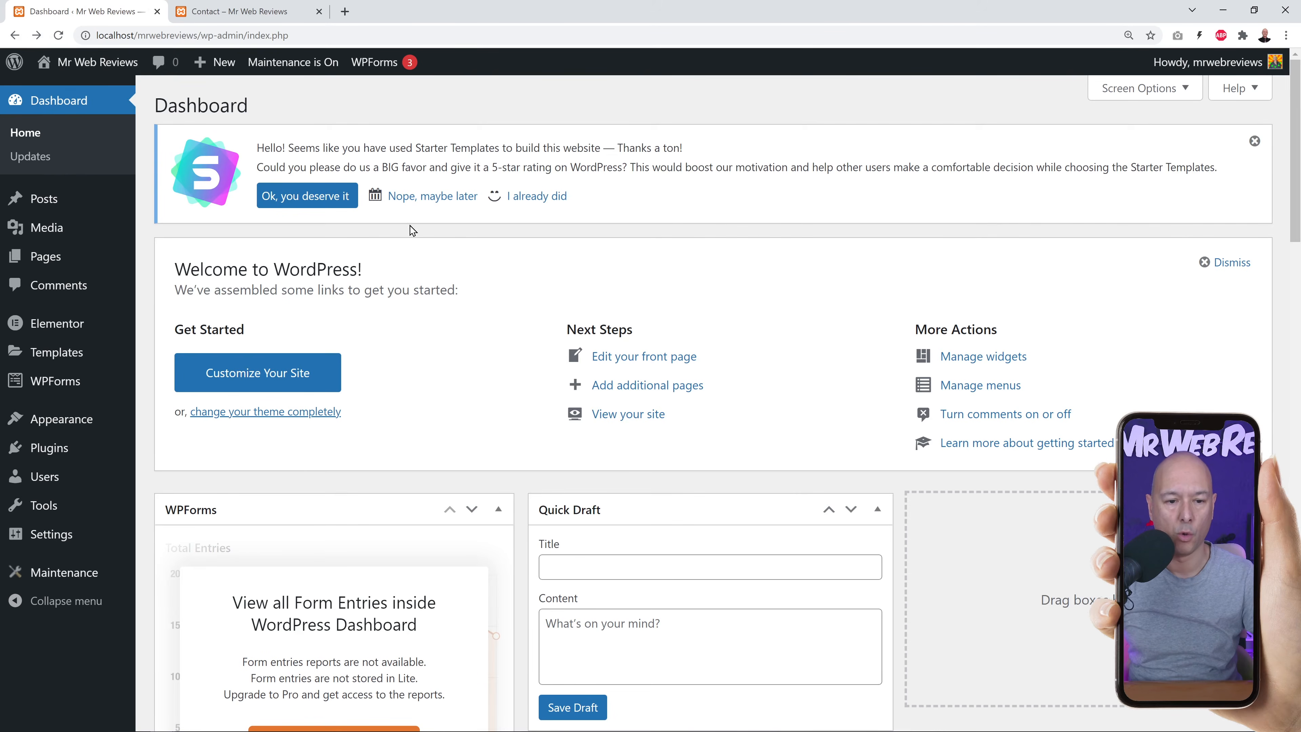
mouse_move(58, 425)
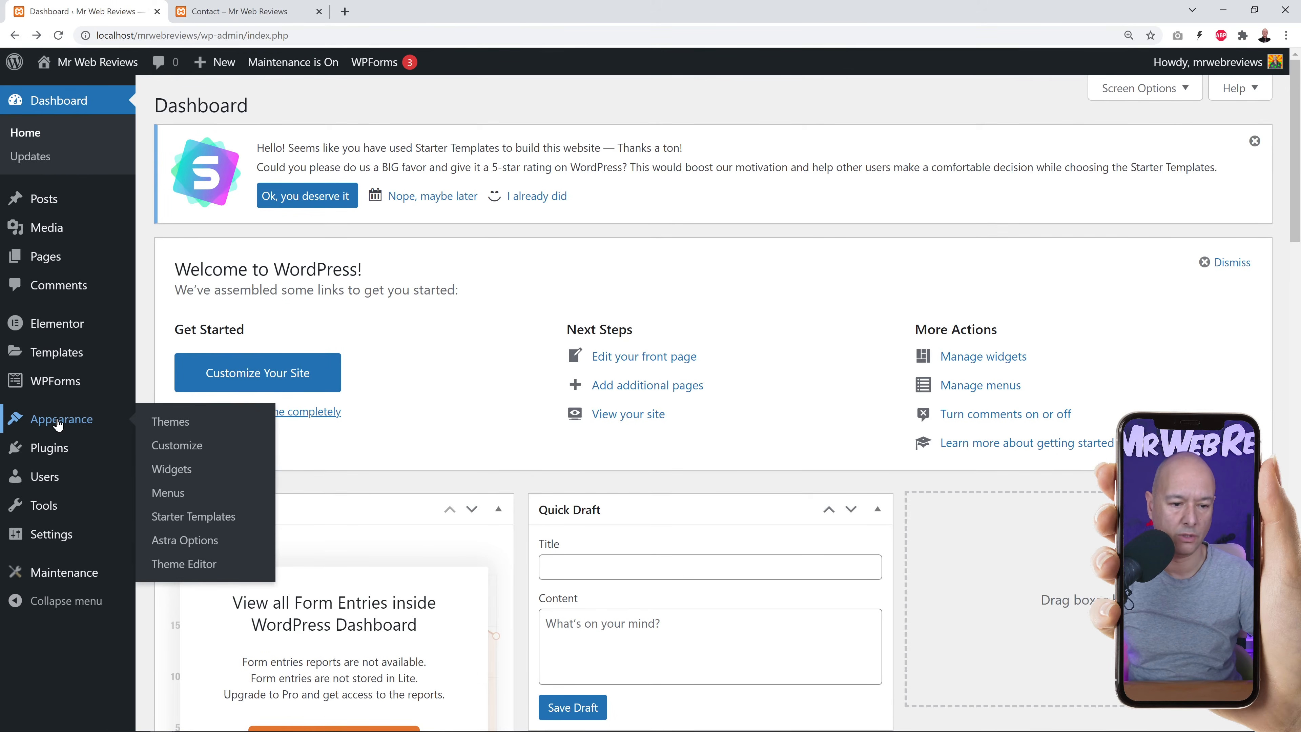
click(173, 493)
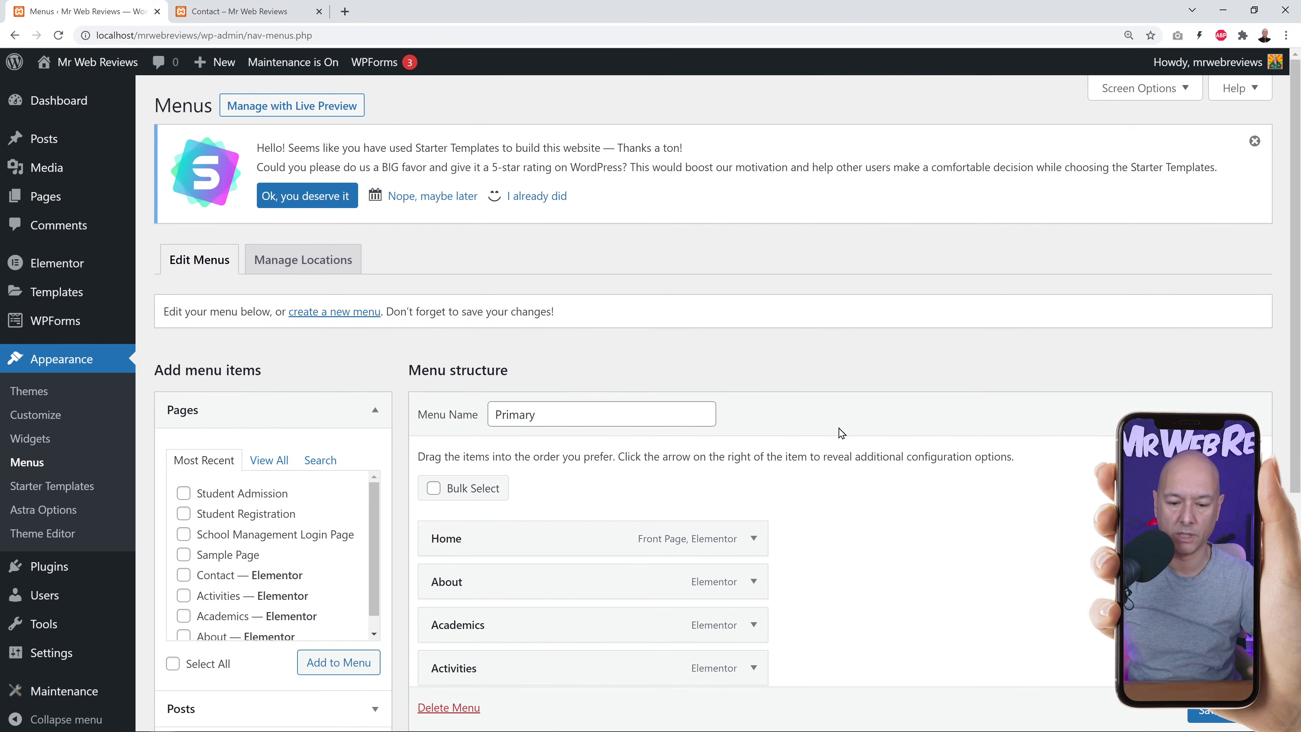
scroll(902, 446, down, 3)
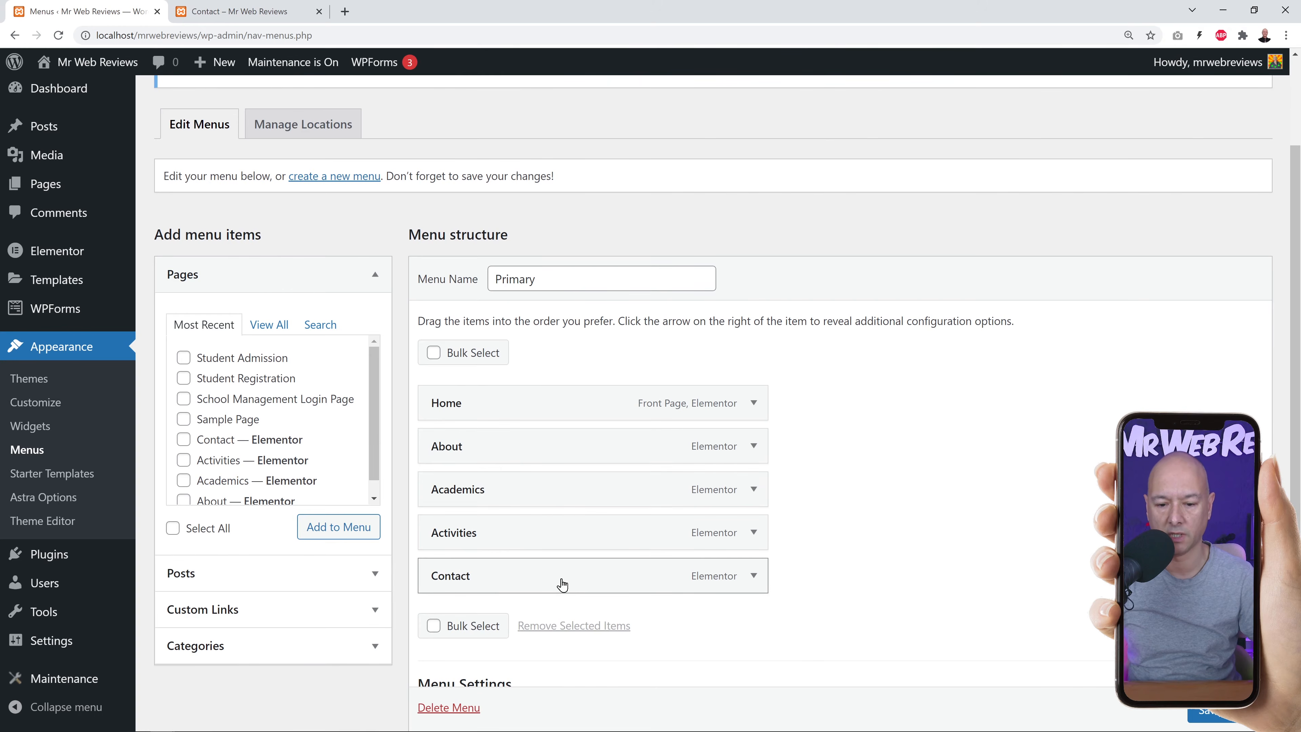
click(216, 10)
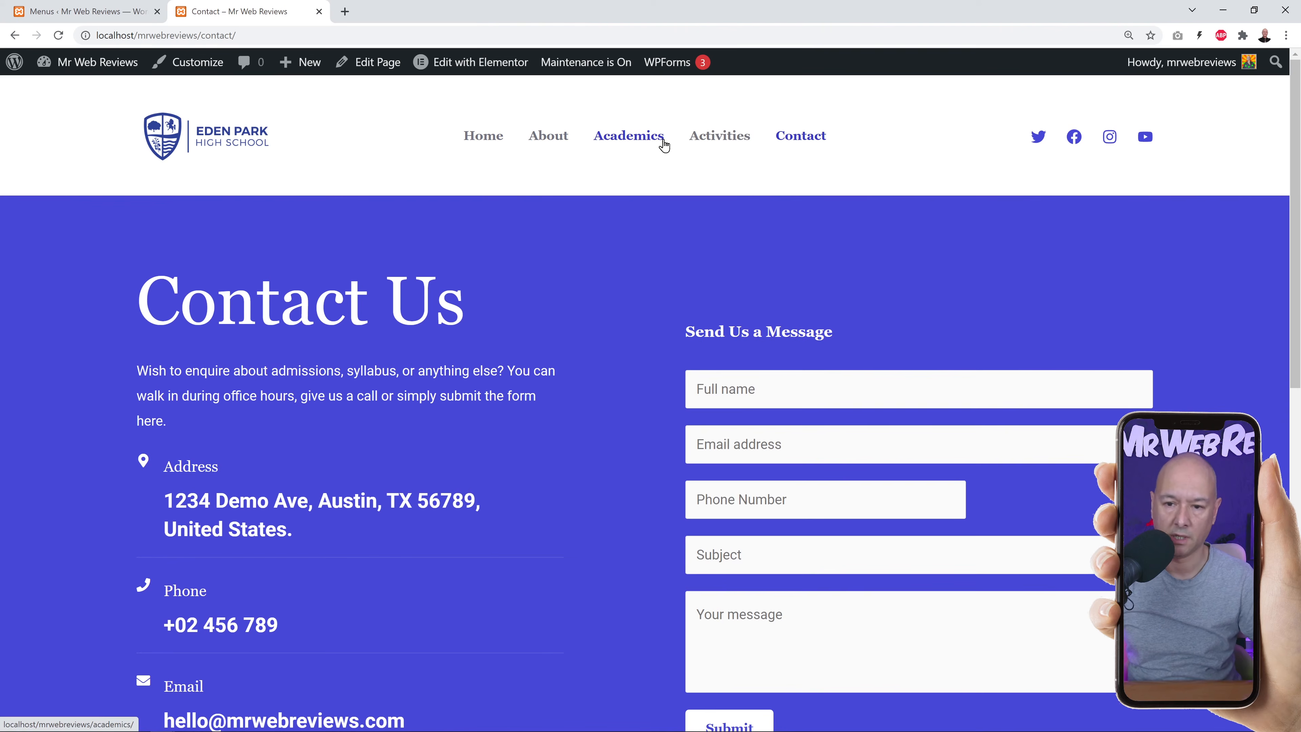
scroll(526, 319, down, 10)
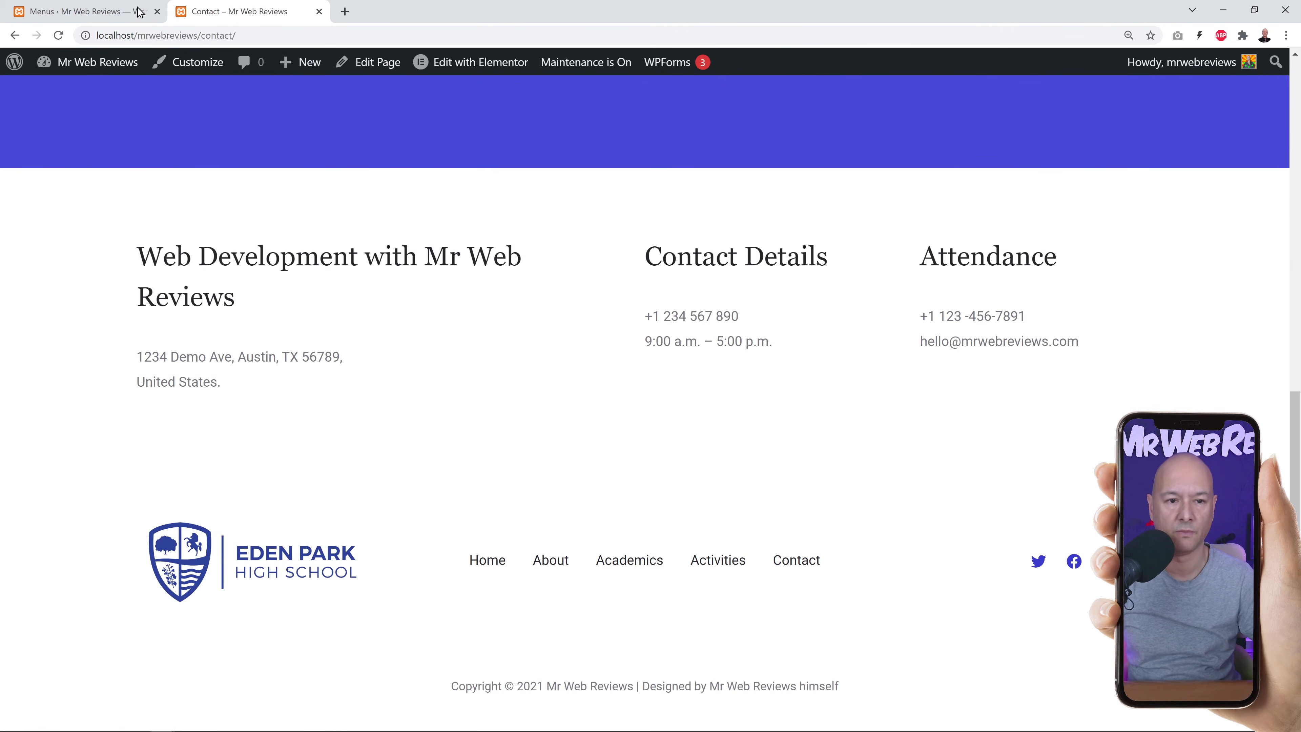
Remove the Academics item from the Primary menu.
click(104, 18)
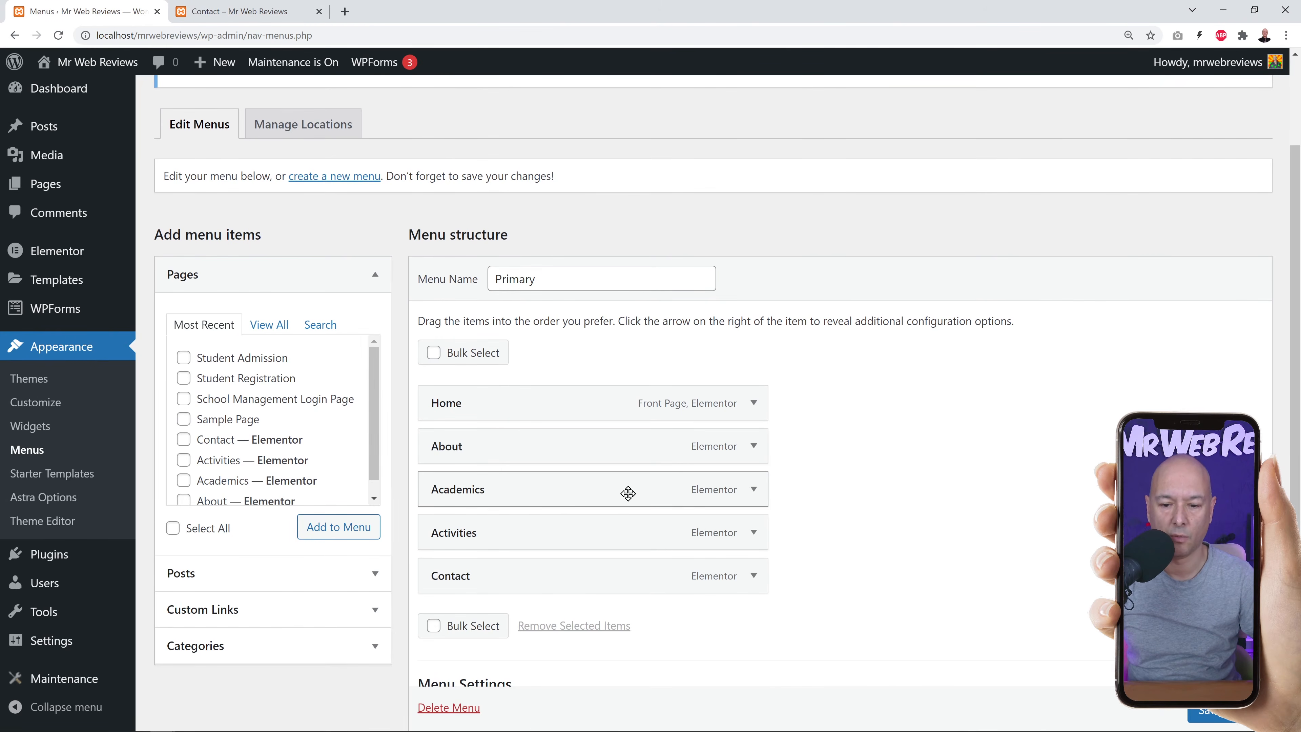
click(754, 489)
scroll(742, 448, down, 1)
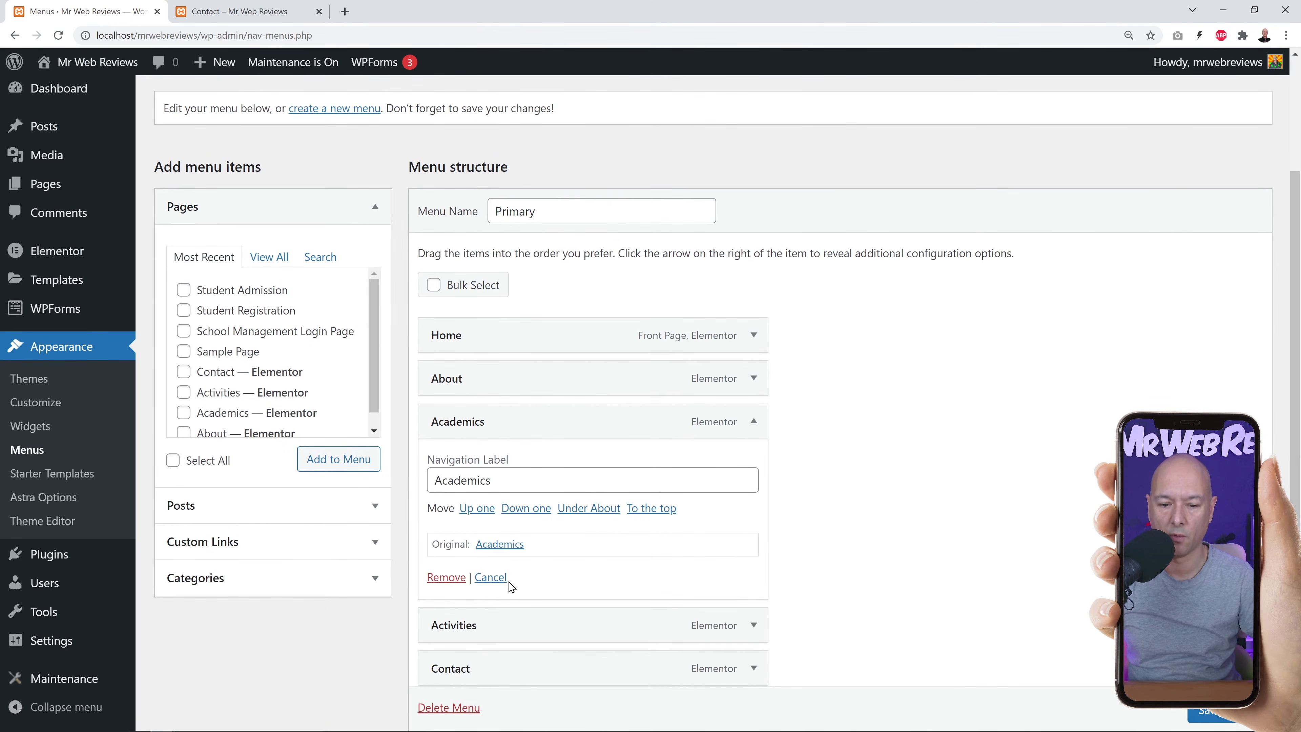
click(447, 577)
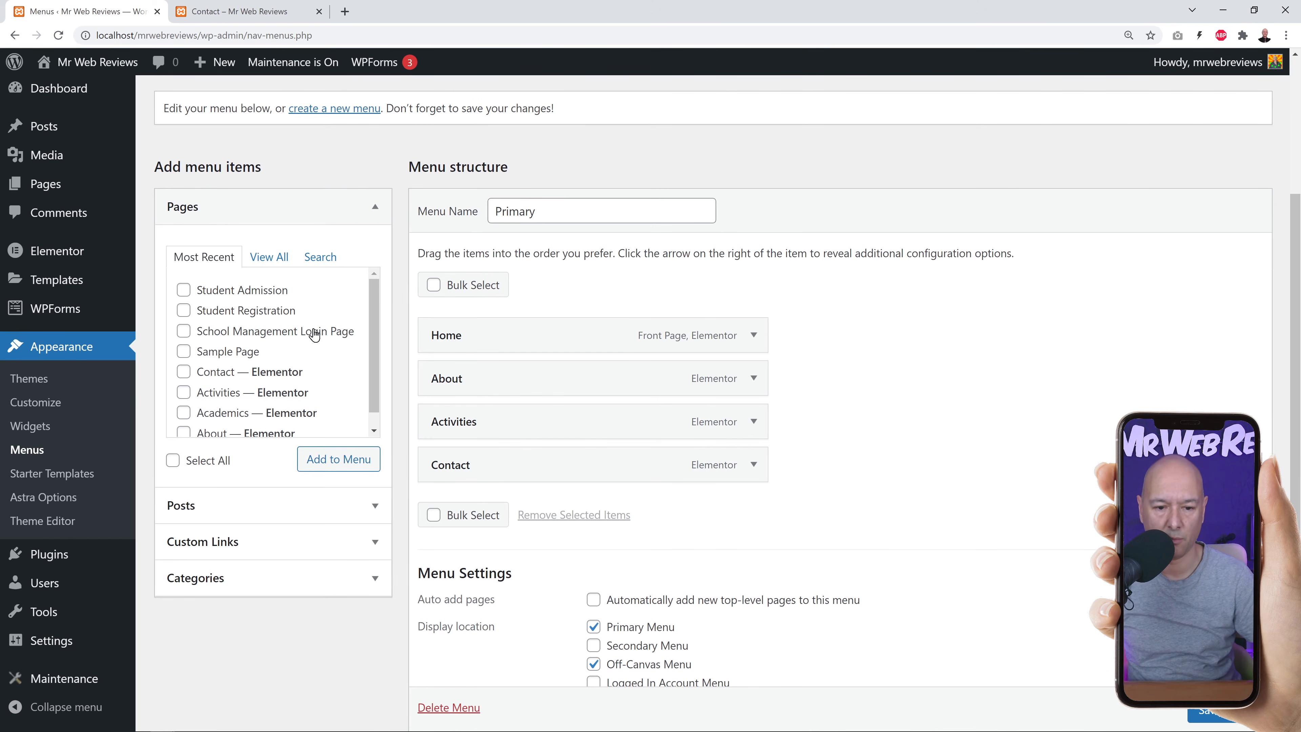
Re-add the Academics page, nest it under About, and save the menu.
scroll(368, 376, down, 1)
scroll(372, 371, up, 1)
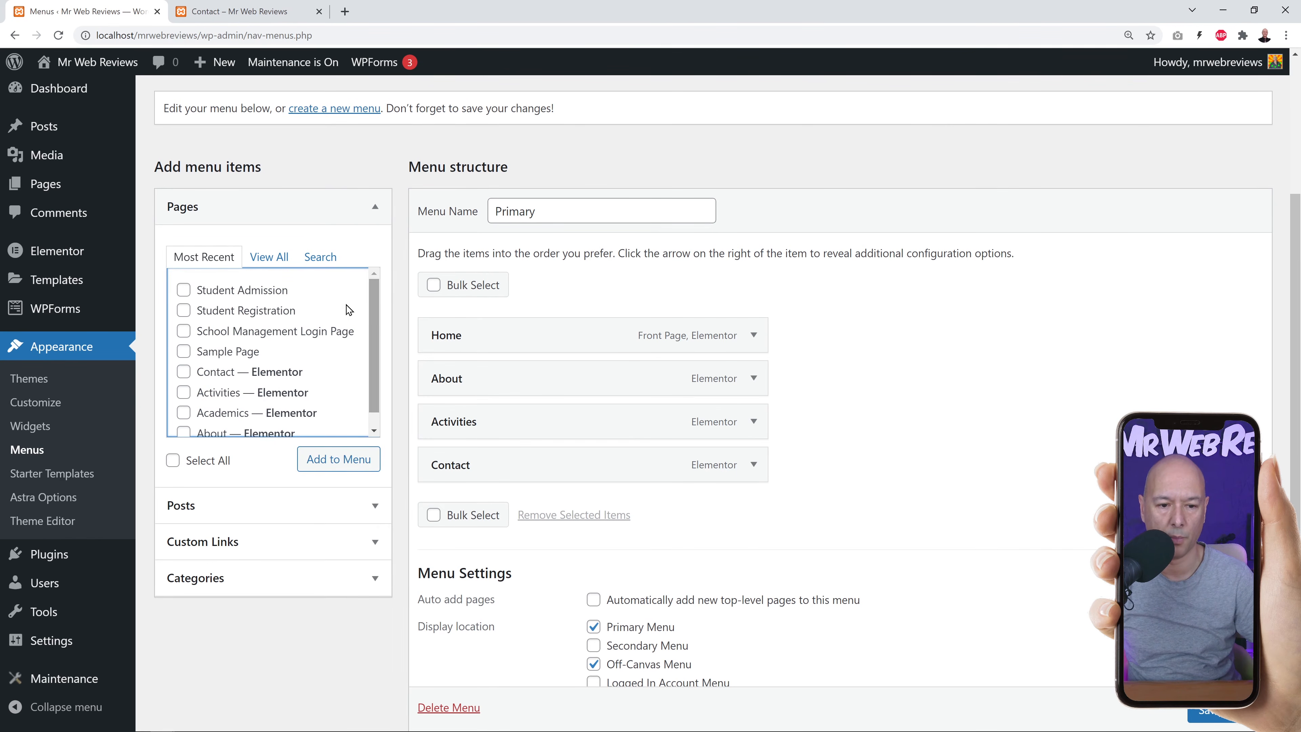
click(184, 415)
click(317, 464)
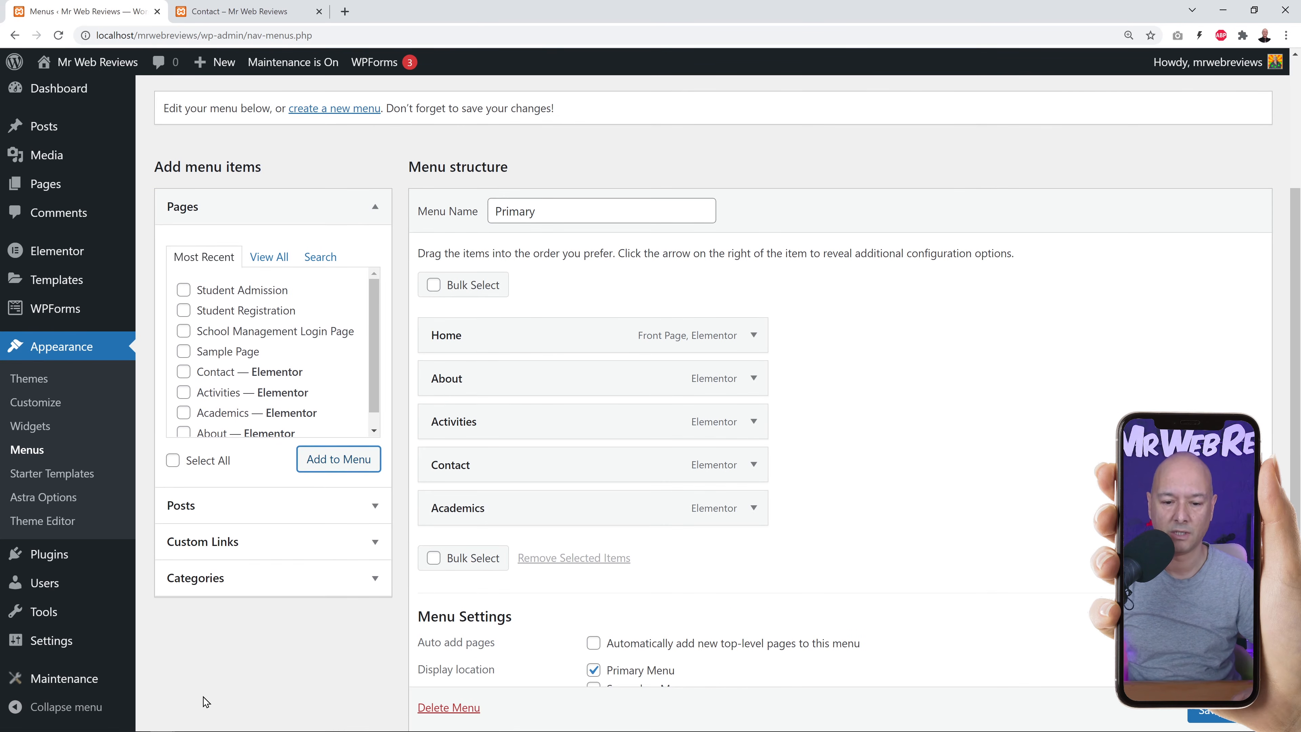
drag(494, 517, 577, 436)
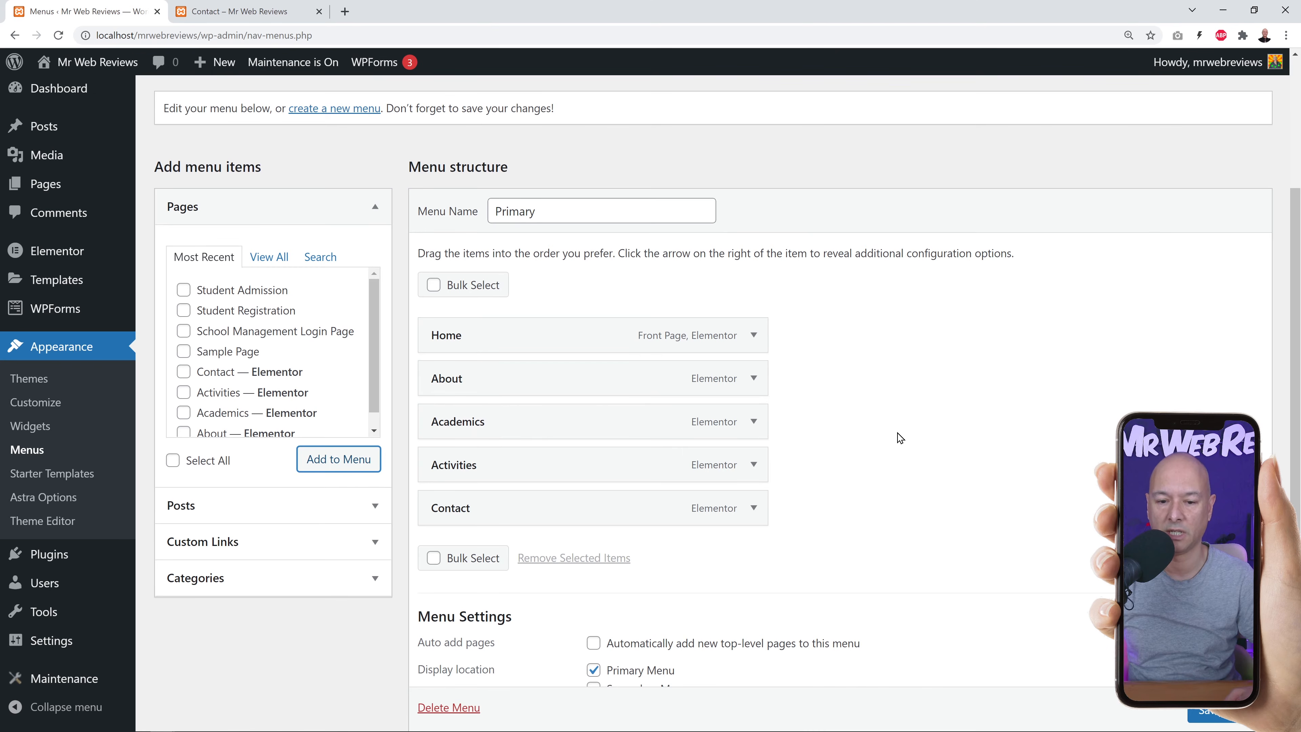
mouse_move(473, 428)
mouse_down()
mouse_move(499, 424)
mouse_move(481, 441)
mouse_up()
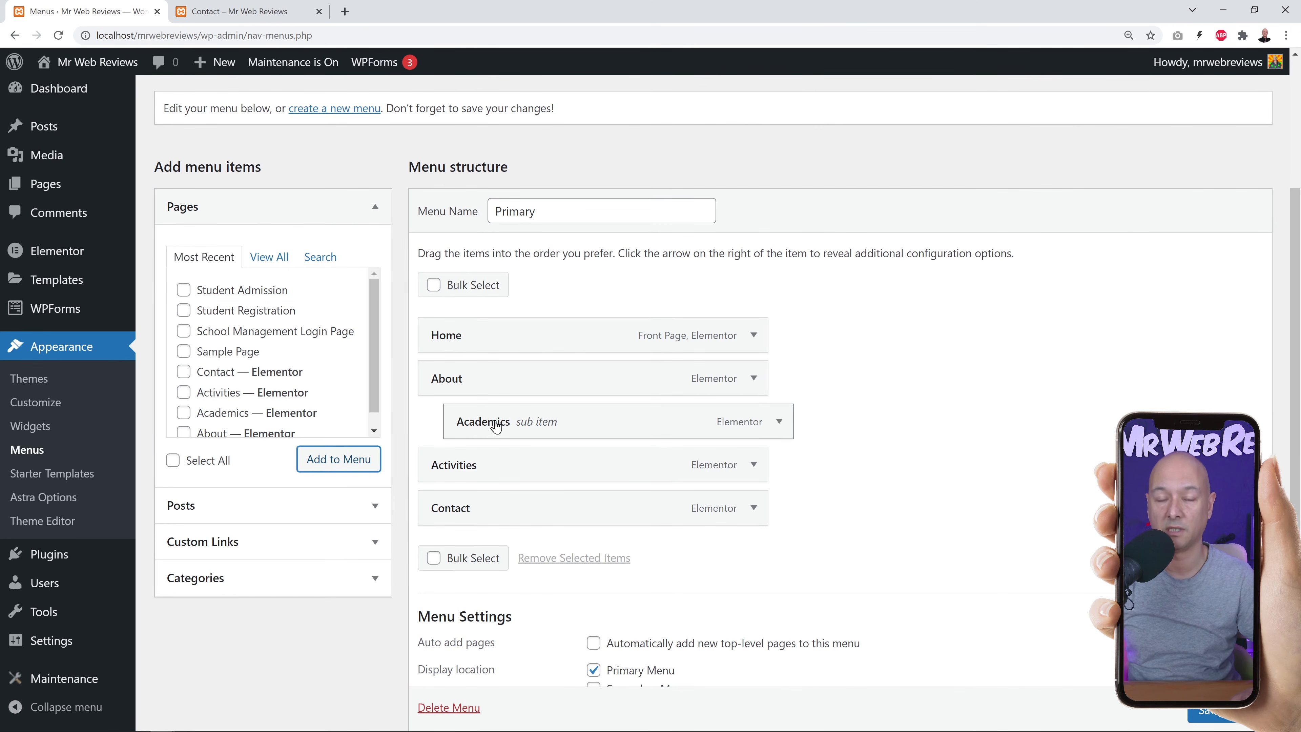
click(1209, 713)
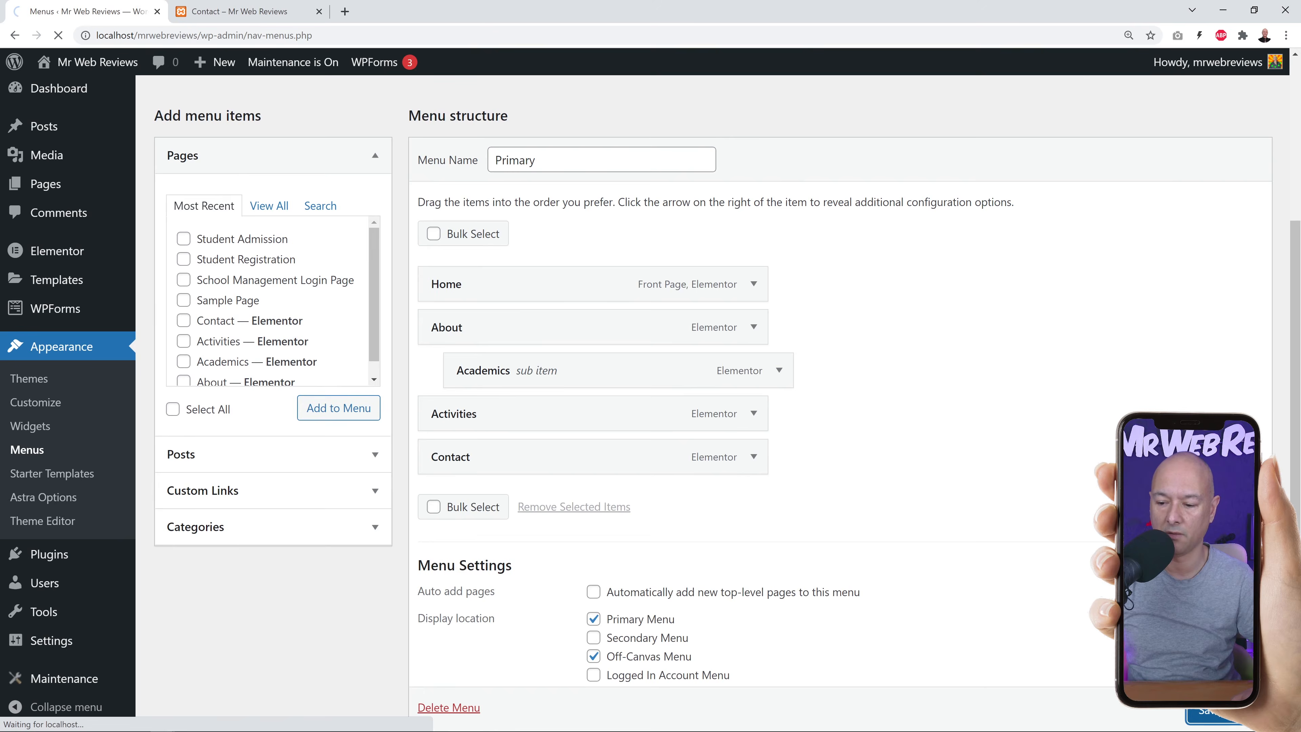
Reload the live Contact page to check the nested menu in its header.
click(263, 14)
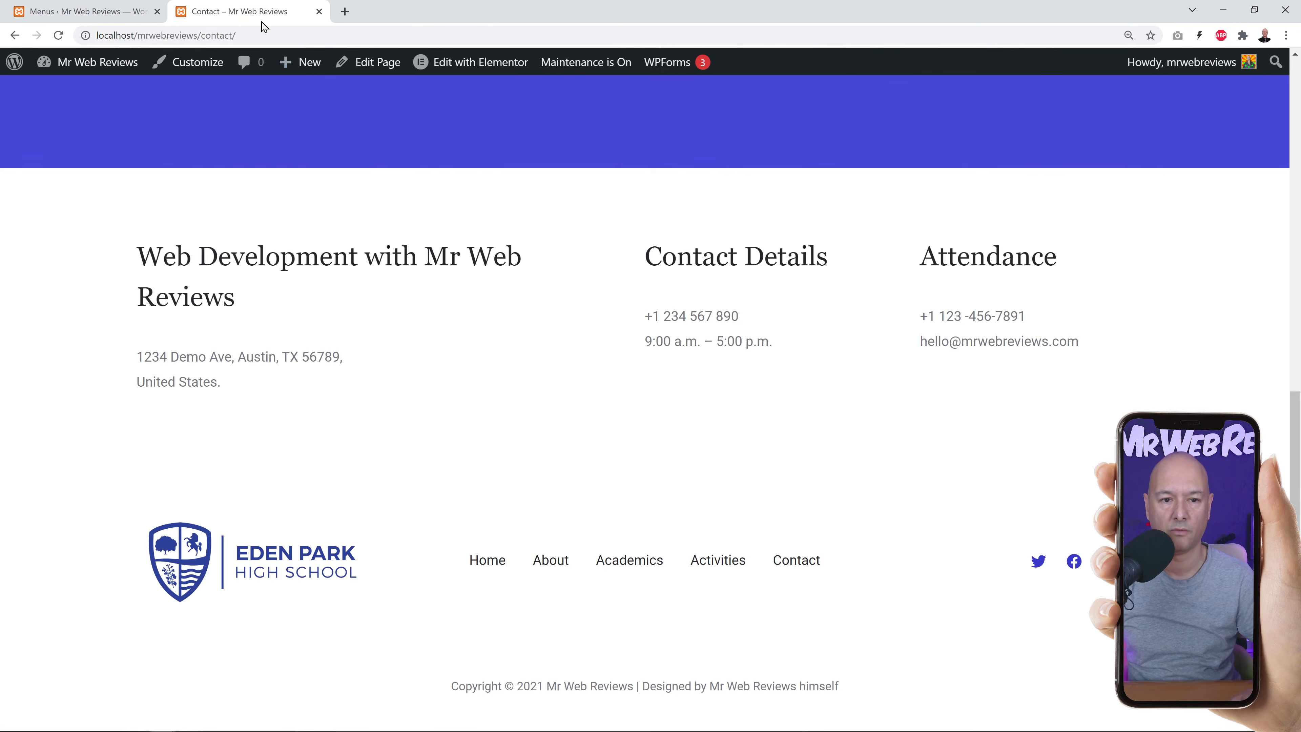
scroll(395, 179, up, 8)
click(58, 35)
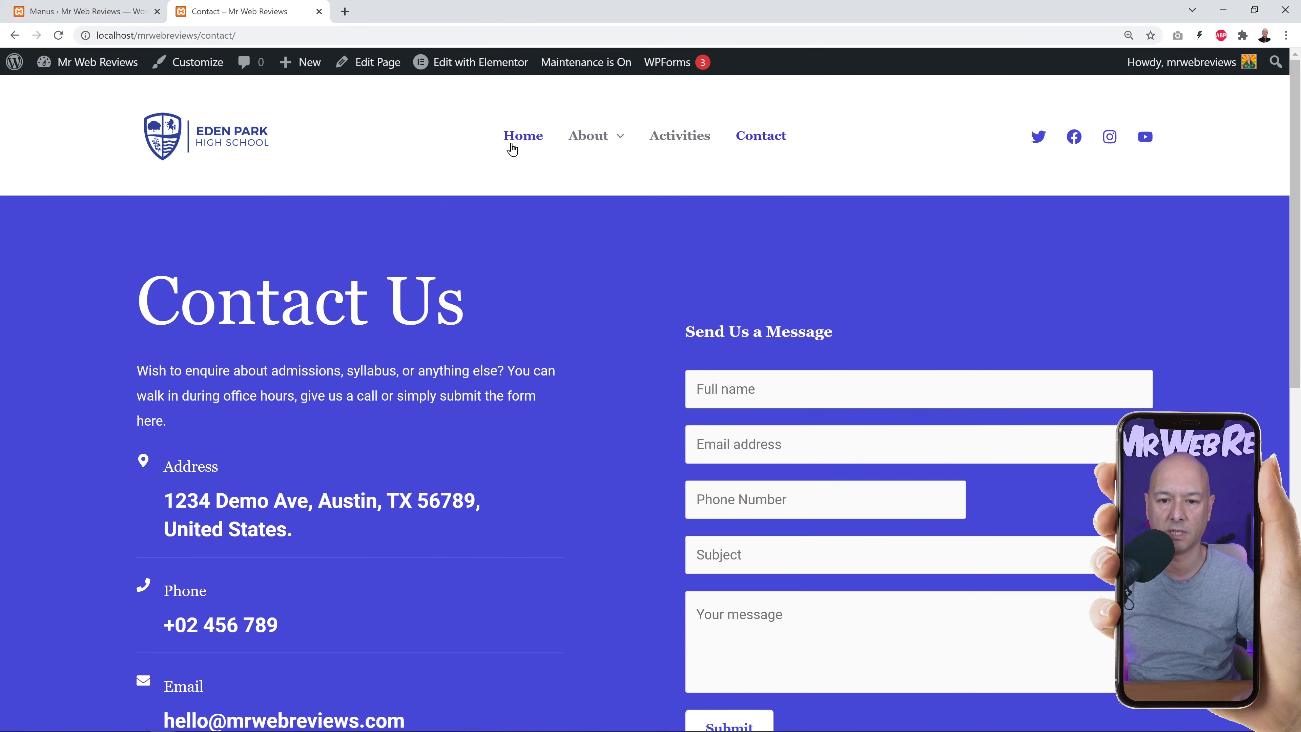
mouse_move(599, 150)
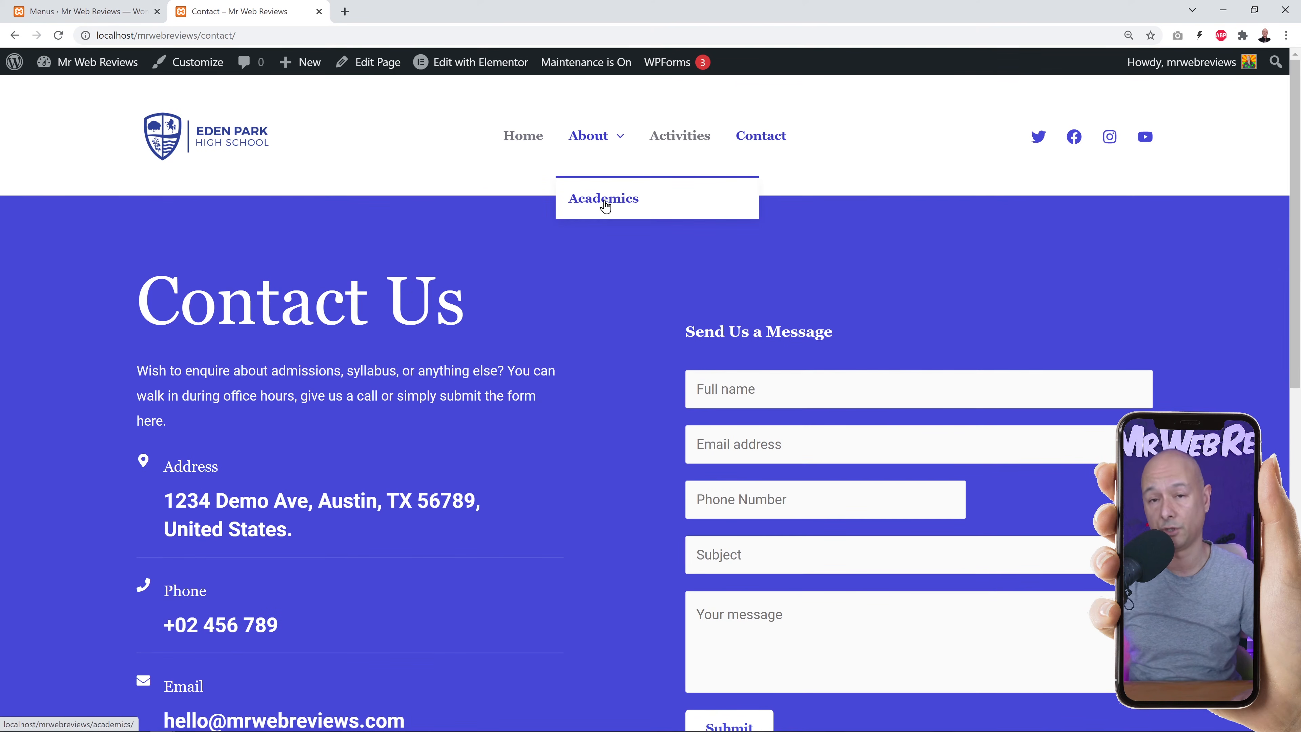
Move Activities and Academics back to the top level of the Primary menu.
click(87, 11)
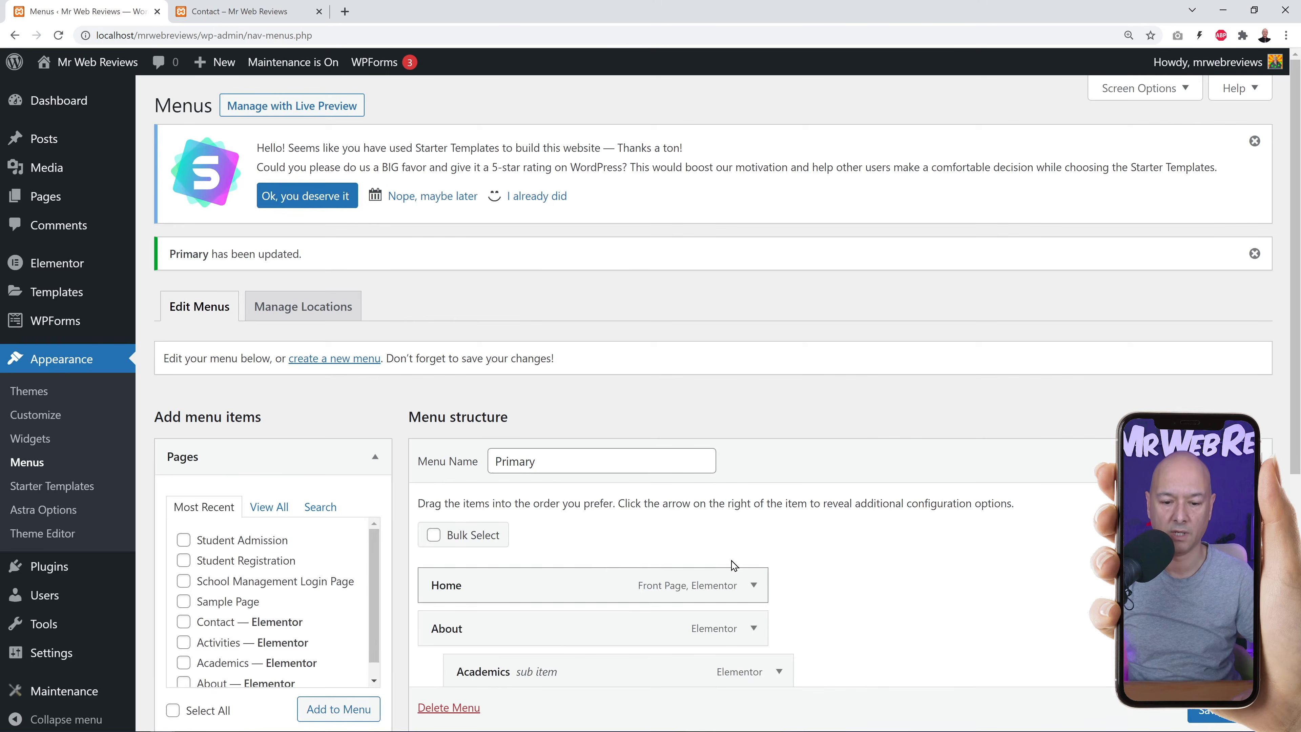
scroll(961, 510, down, 5)
mouse_move(499, 394)
mouse_down()
mouse_move(563, 385)
mouse_move(501, 376)
mouse_up()
drag(537, 328, 496, 333)
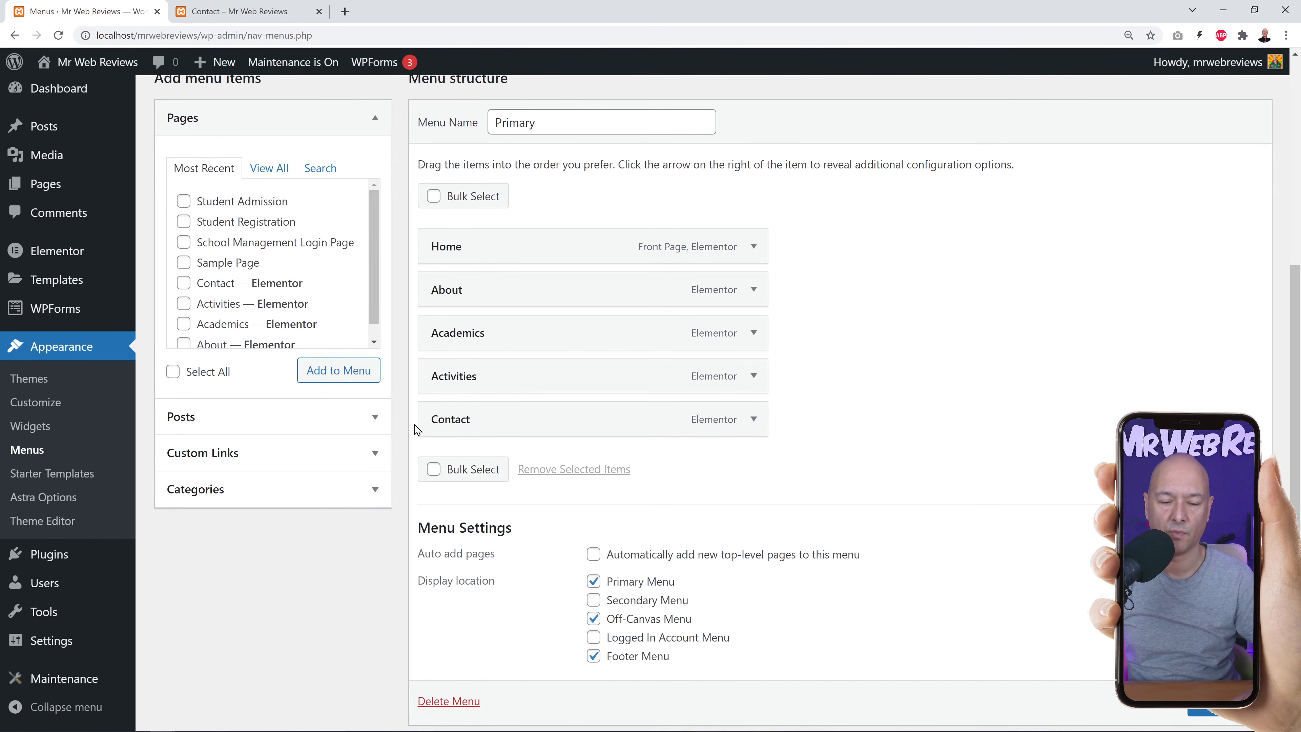
drag(450, 336, 485, 337)
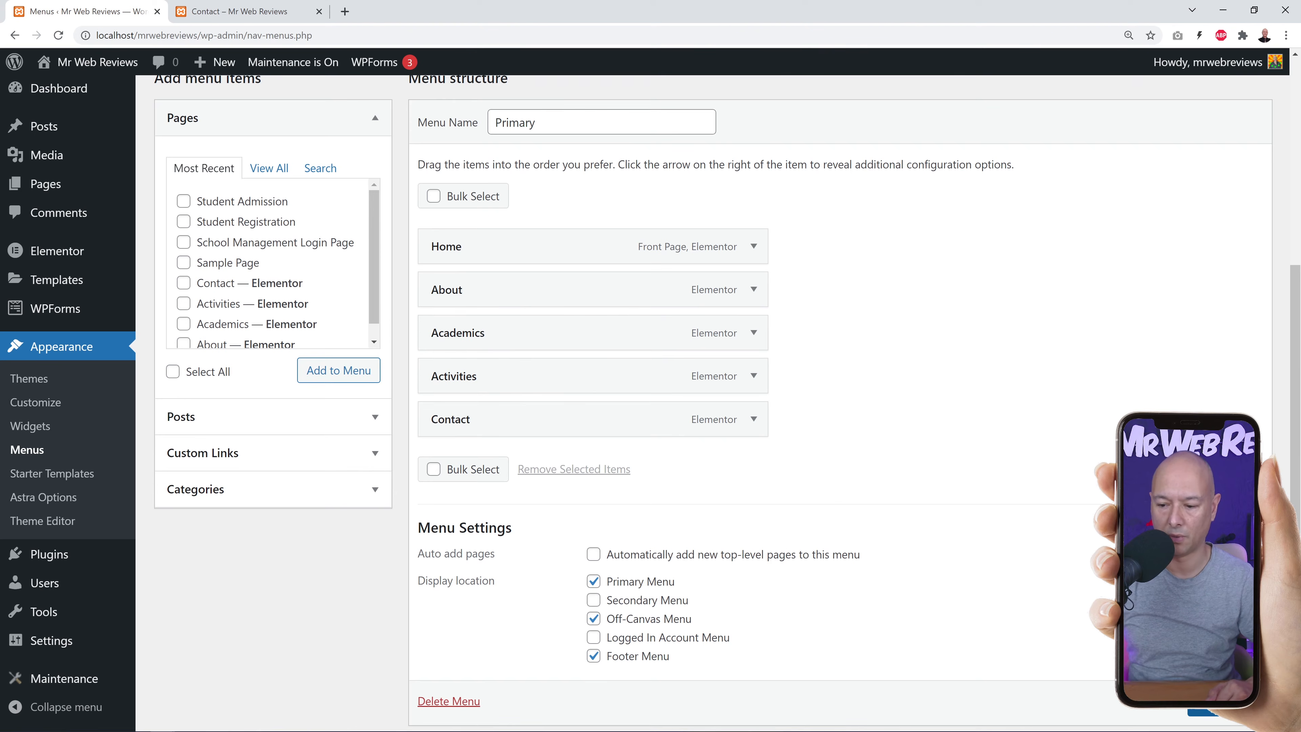
scroll(727, 399, down, 1)
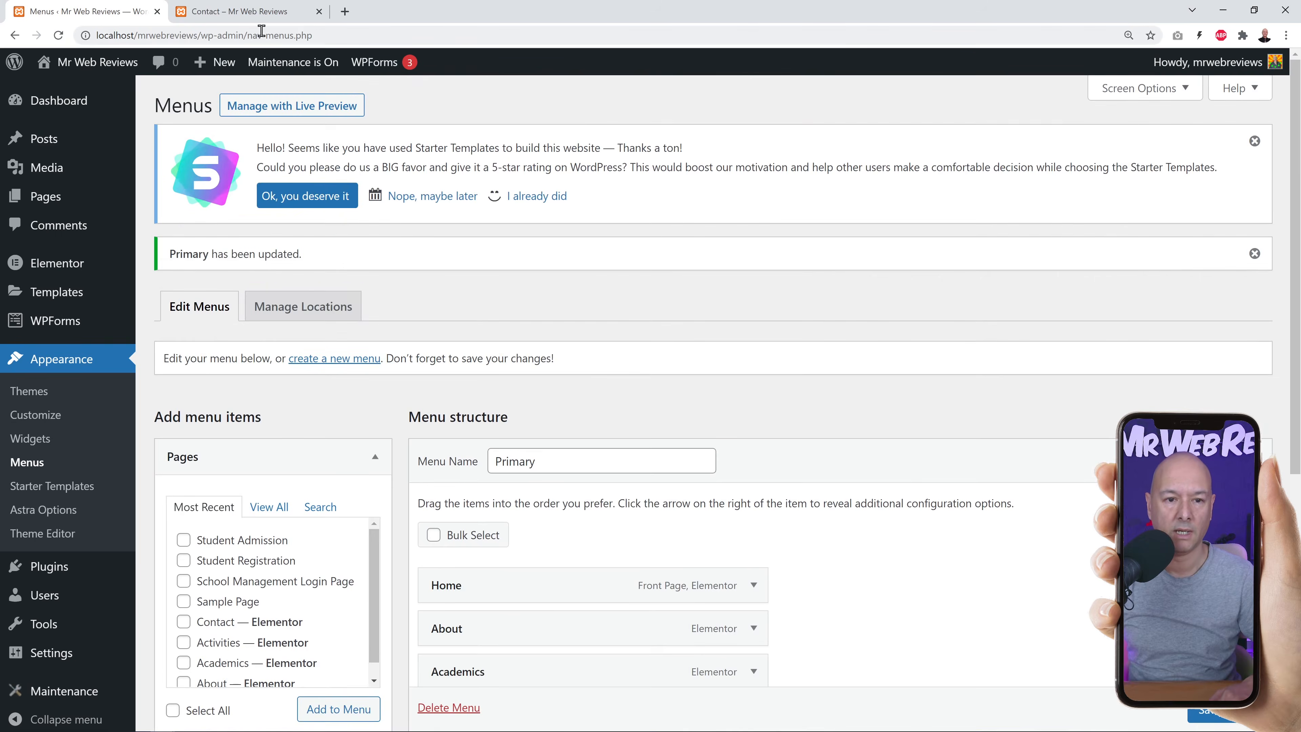
Reload the Contact page to confirm the flat navigation, then return to the menu editor.
click(240, 11)
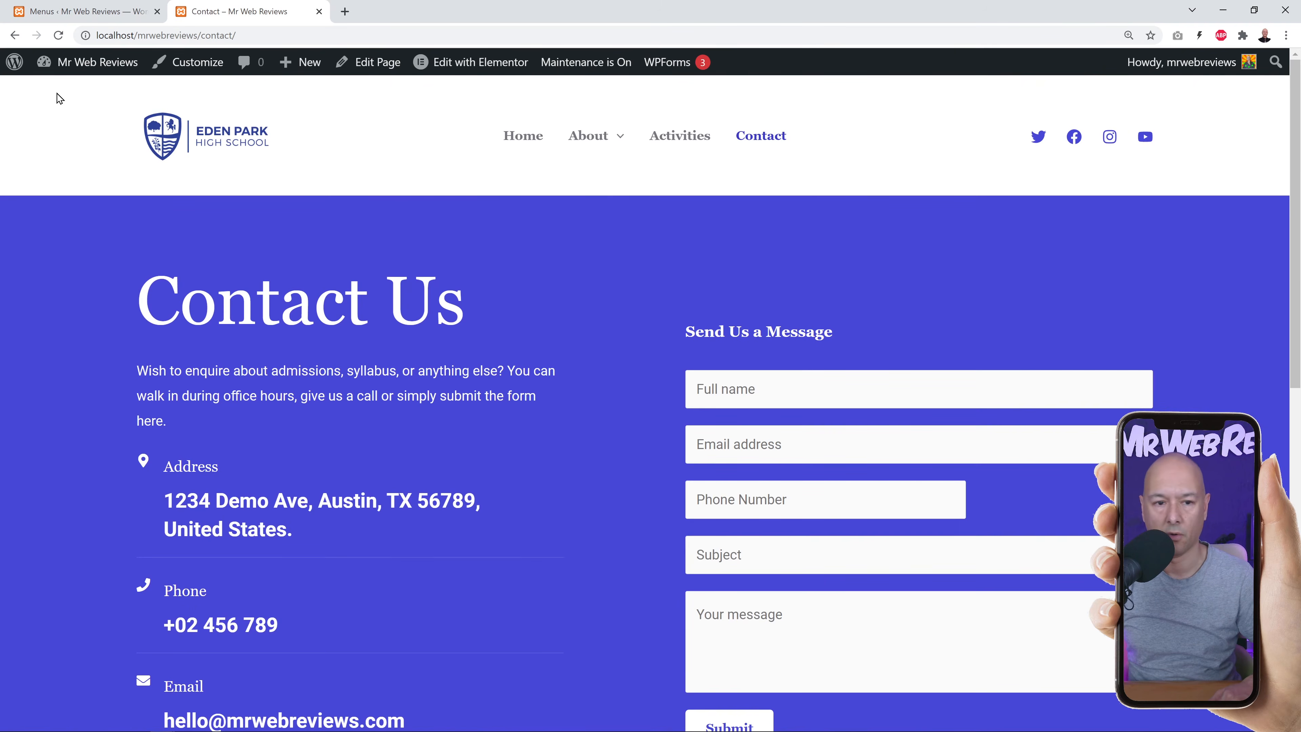
click(58, 35)
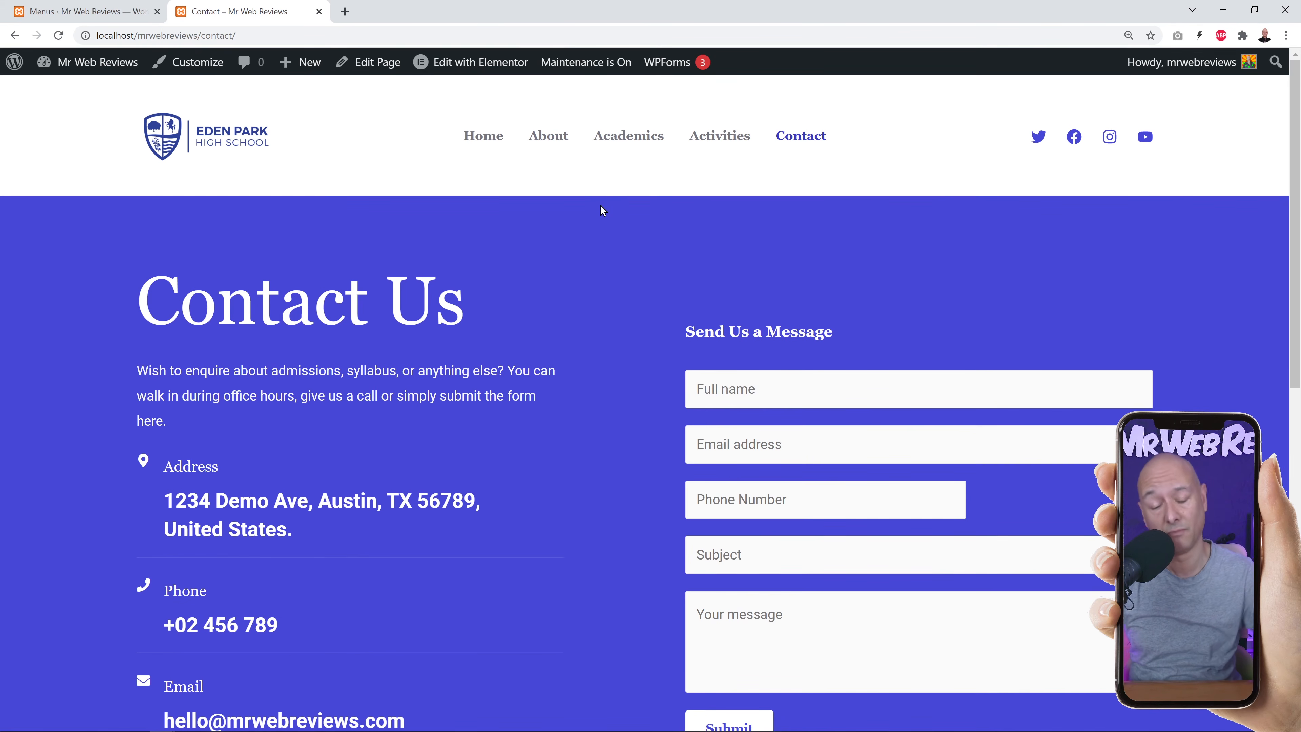
key(ctrl+shift+Tab)
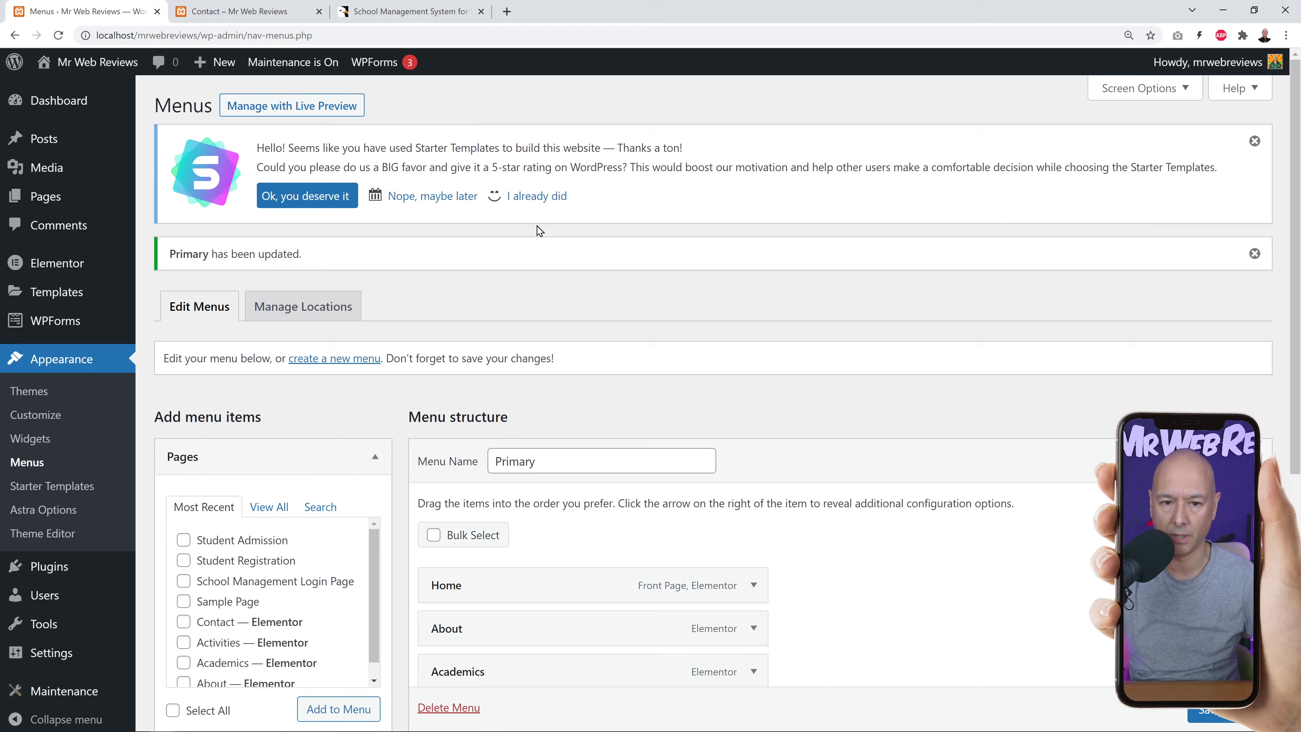
Scroll through the School Management System for Wordpress page ($54 Regular License, 1,312 sales).
click(422, 14)
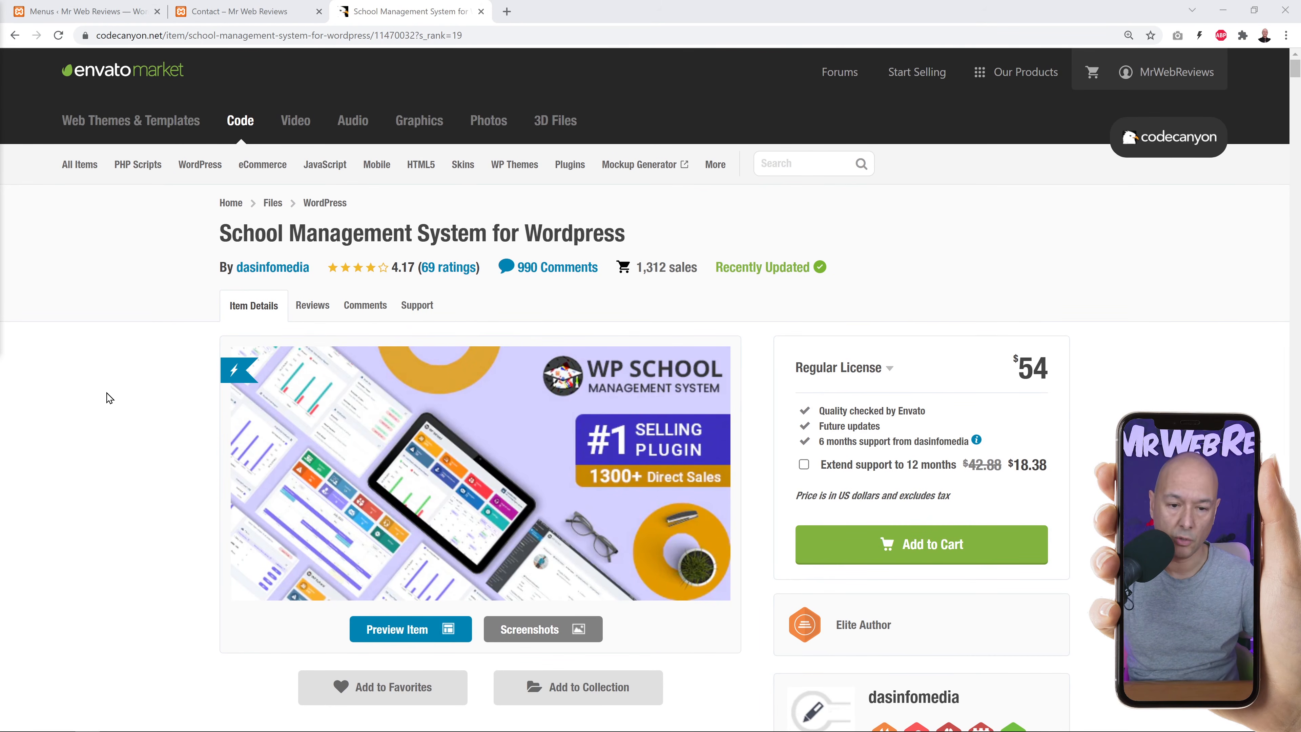
scroll(117, 400, down, 12)
scroll(118, 400, down, 7)
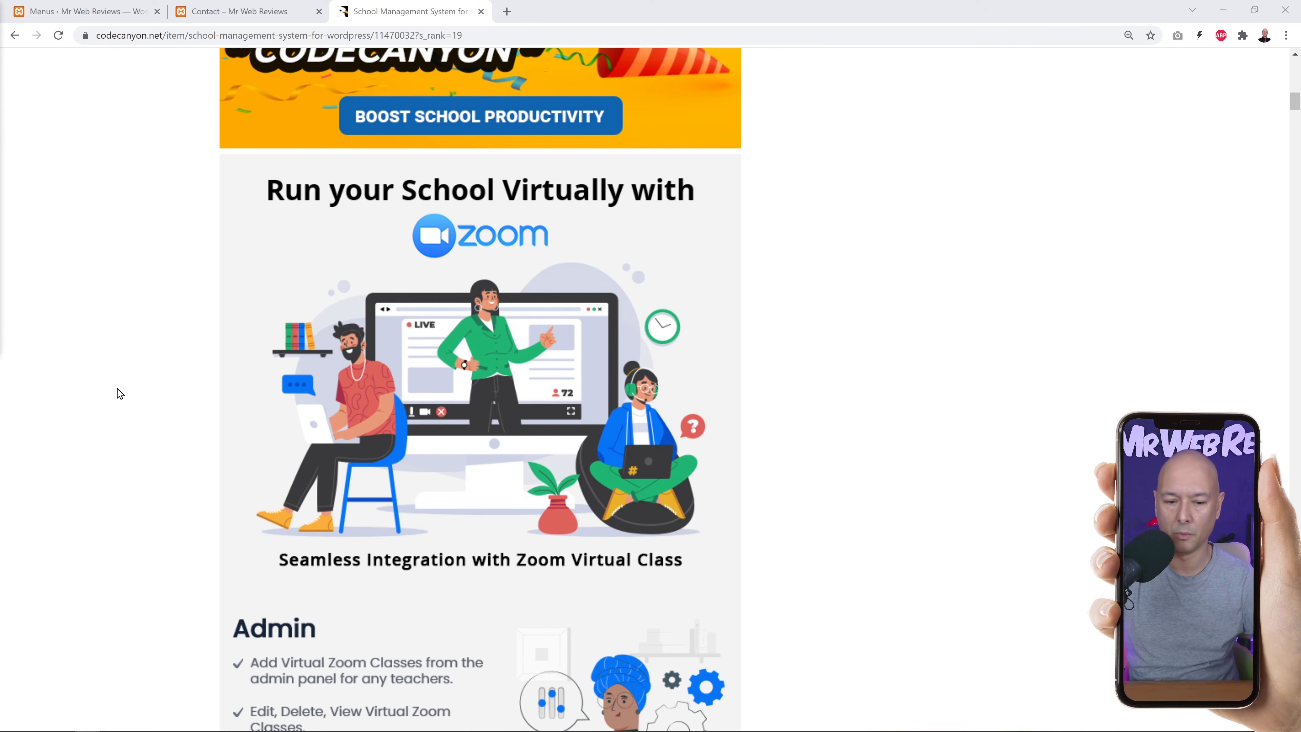
scroll(119, 393, down, 5)
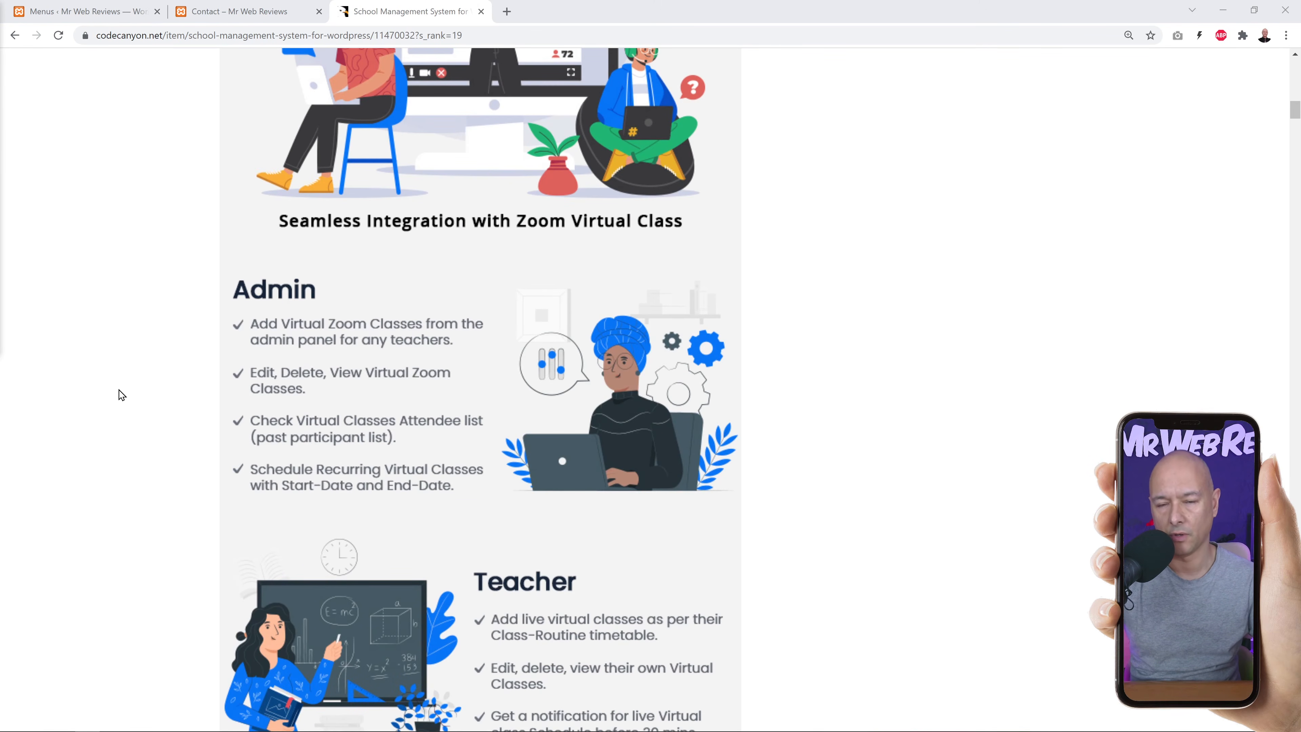
scroll(119, 395, down, 5)
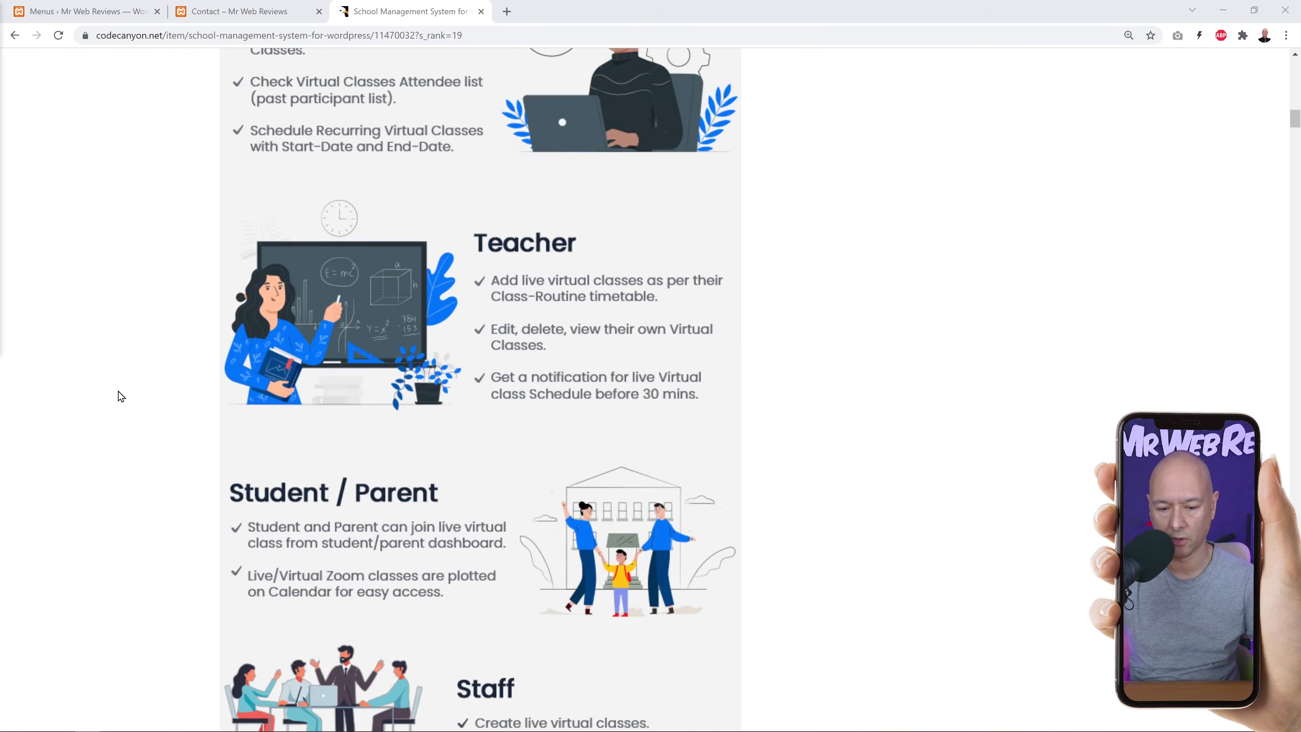
scroll(118, 395, down, 9)
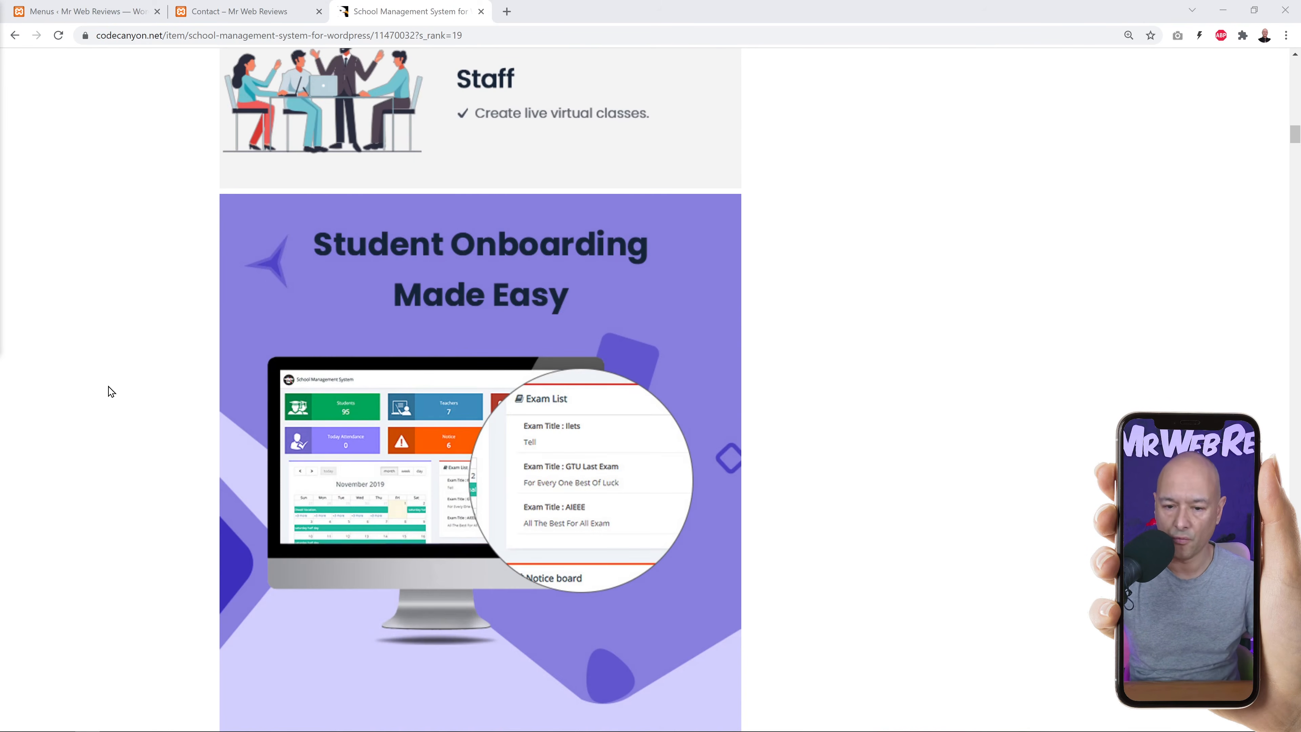
scroll(111, 392, down, 14)
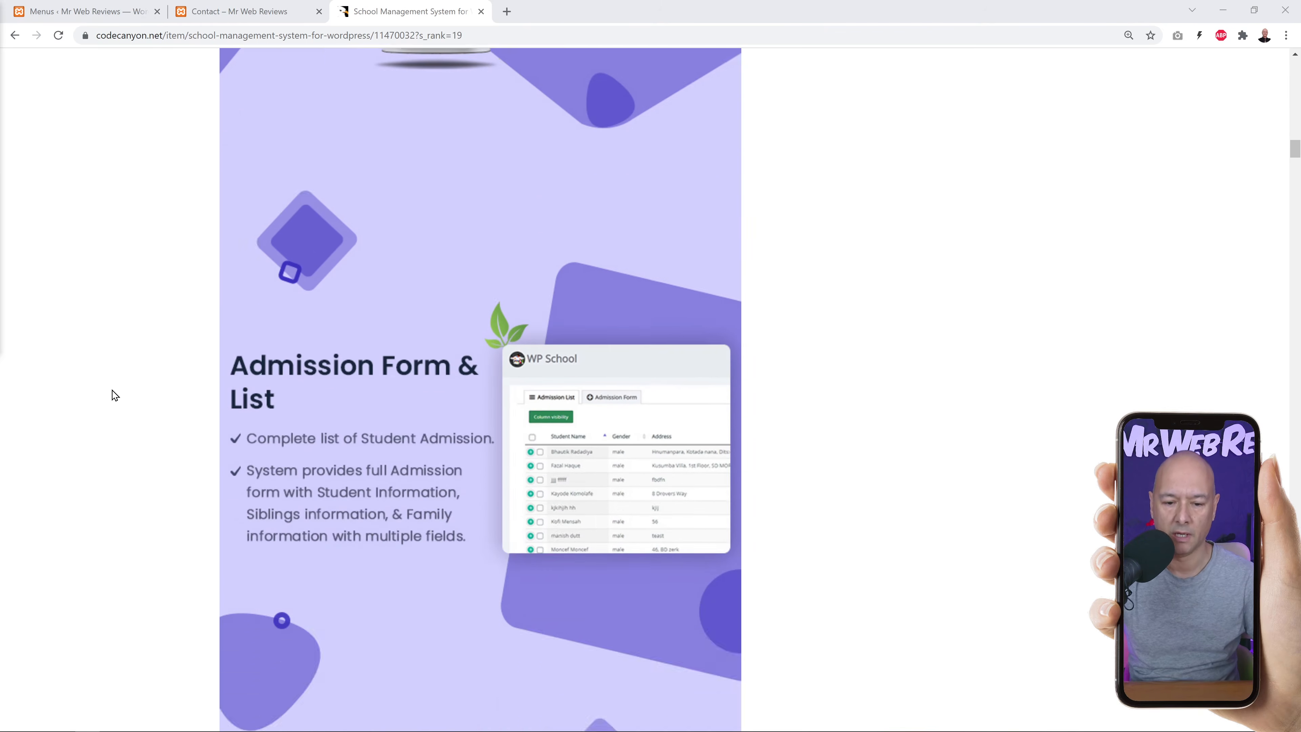
scroll(114, 395, down, 16)
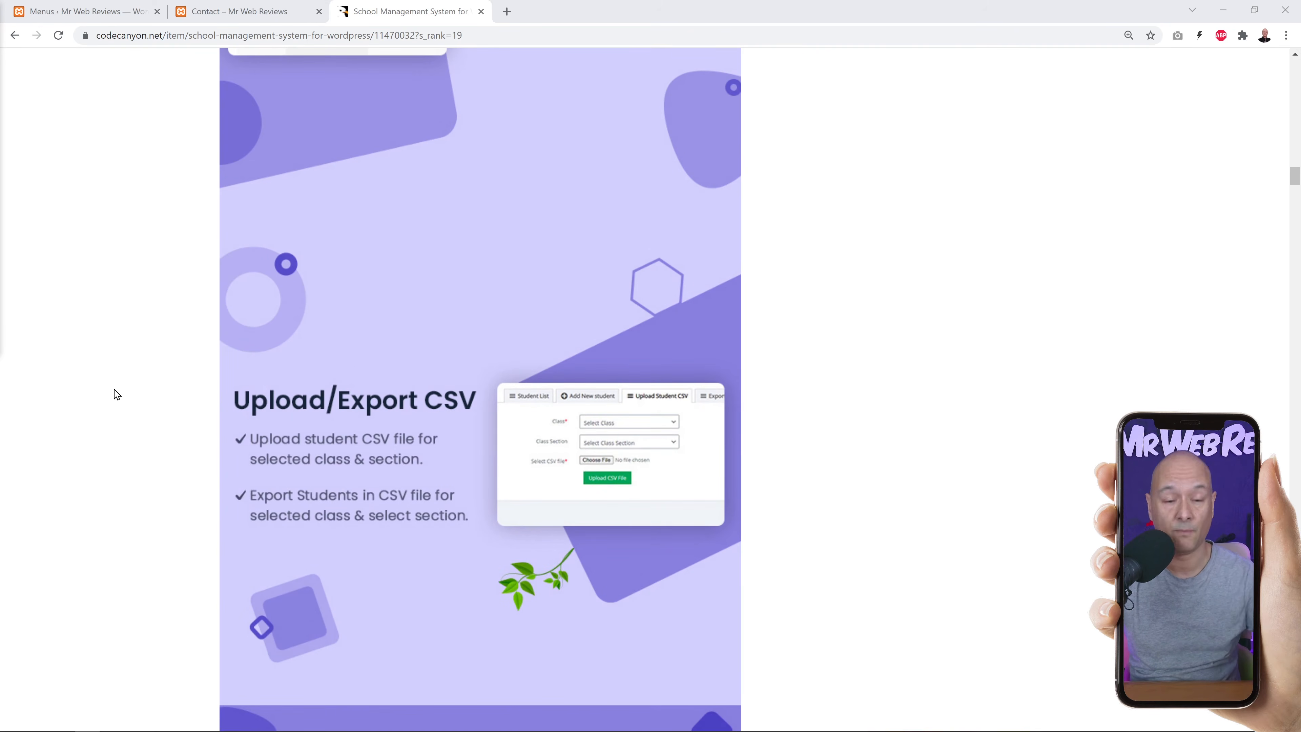
scroll(862, 418, up, 15)
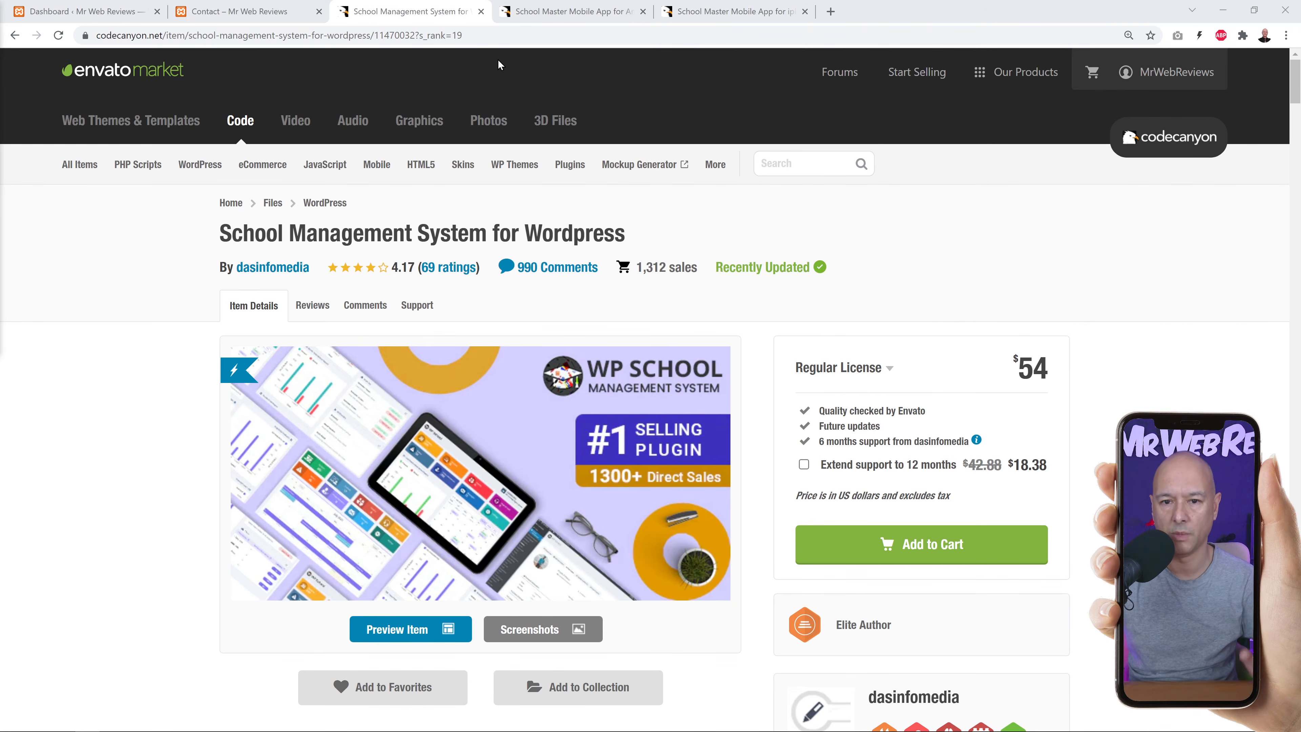
Highlight the platform words Android and iphone in the two School Master app titles.
click(507, 11)
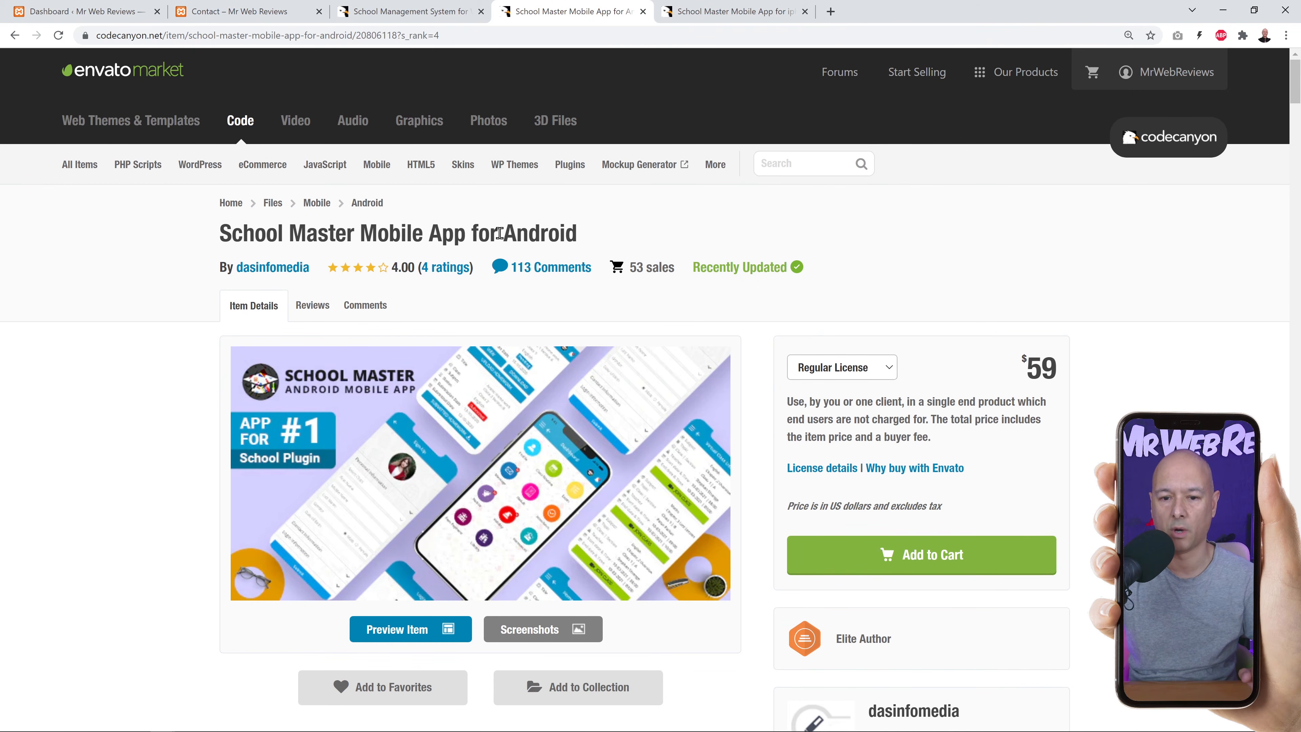
drag(499, 233, 584, 238)
click(697, 13)
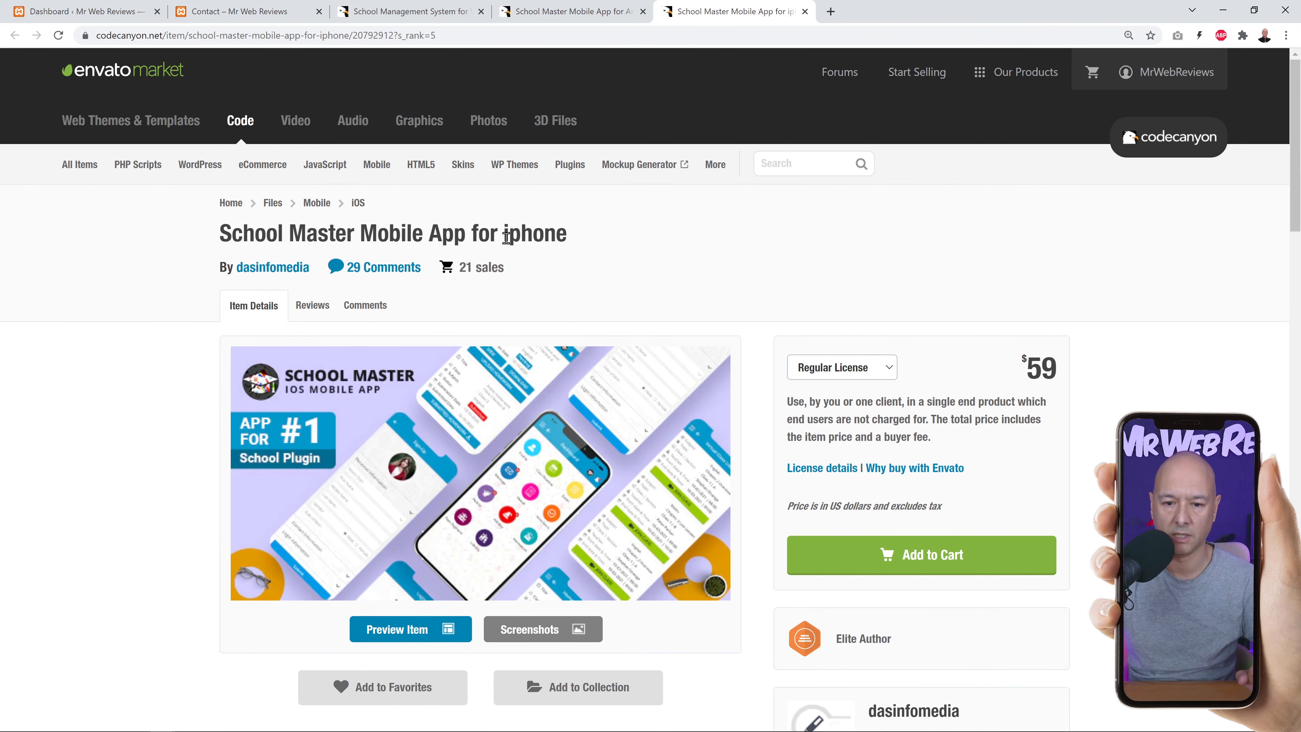
drag(504, 236, 572, 246)
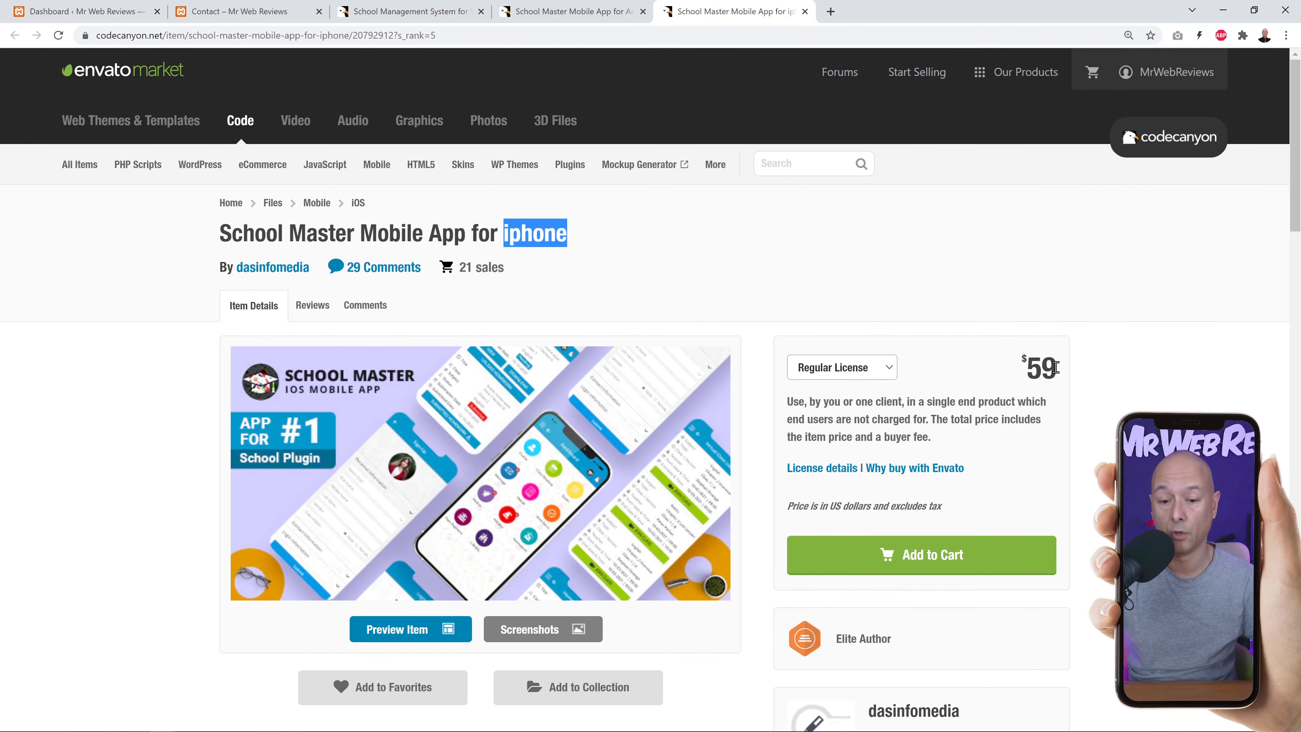
Clear both title highlights and go back to the School Management System product page.
click(596, 14)
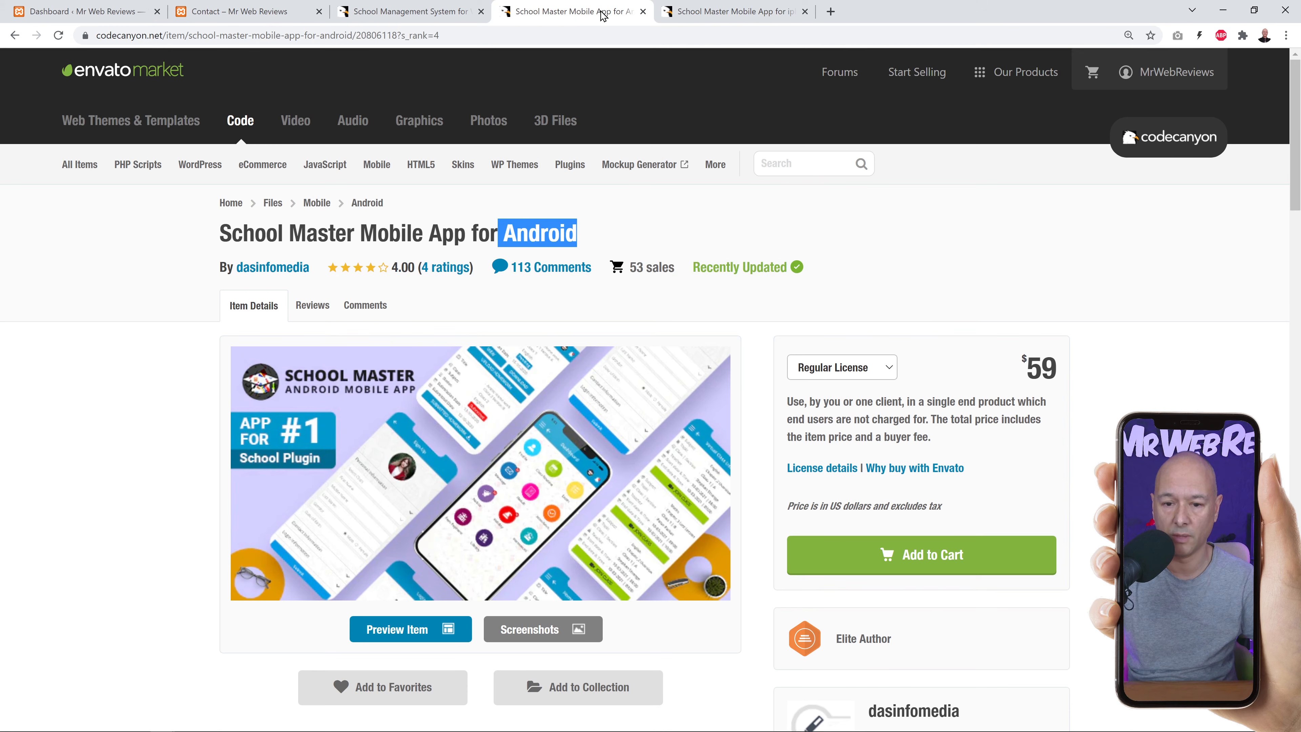
click(620, 230)
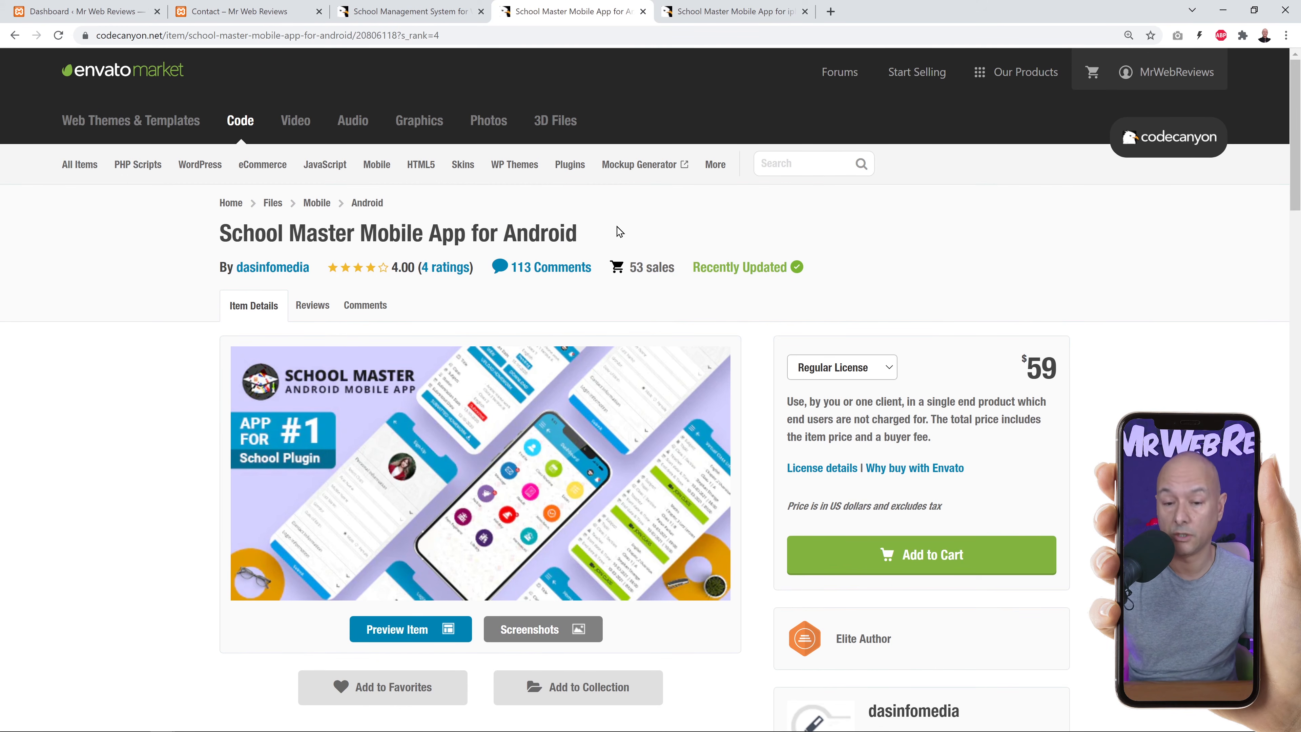
click(704, 15)
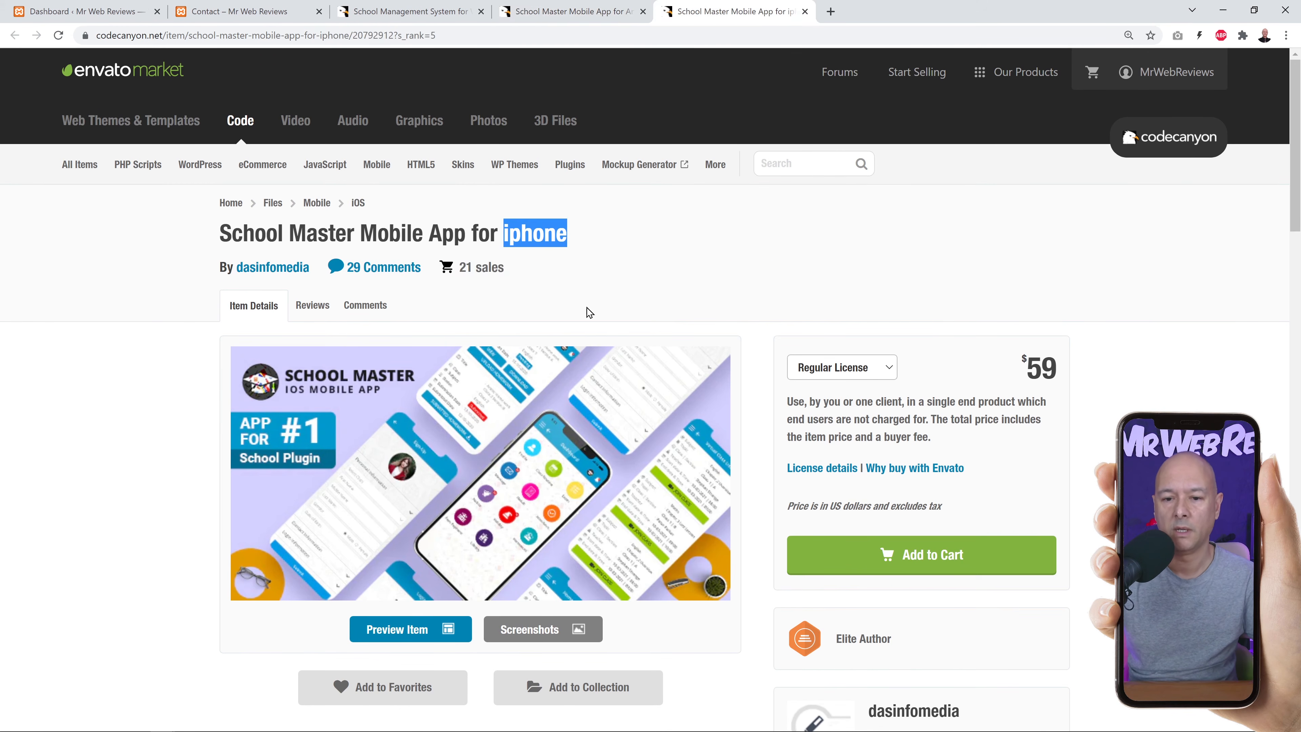
click(566, 234)
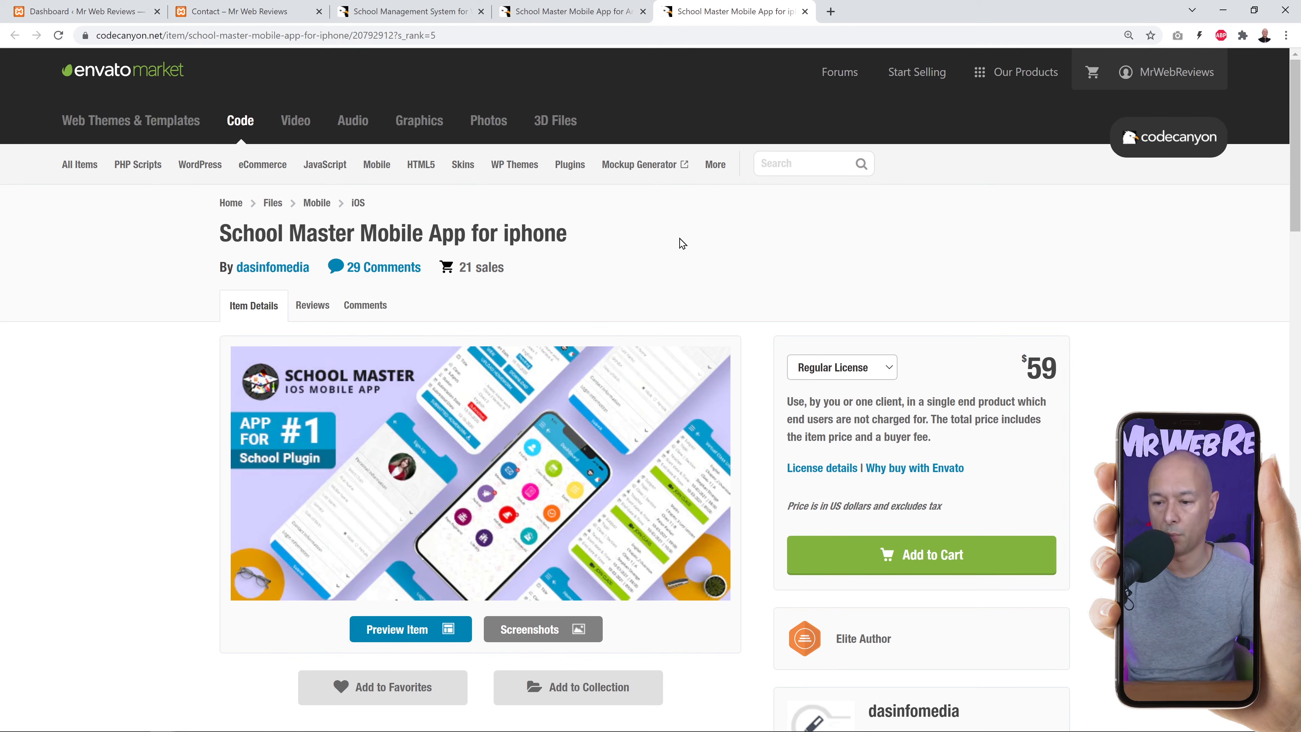
click(576, 13)
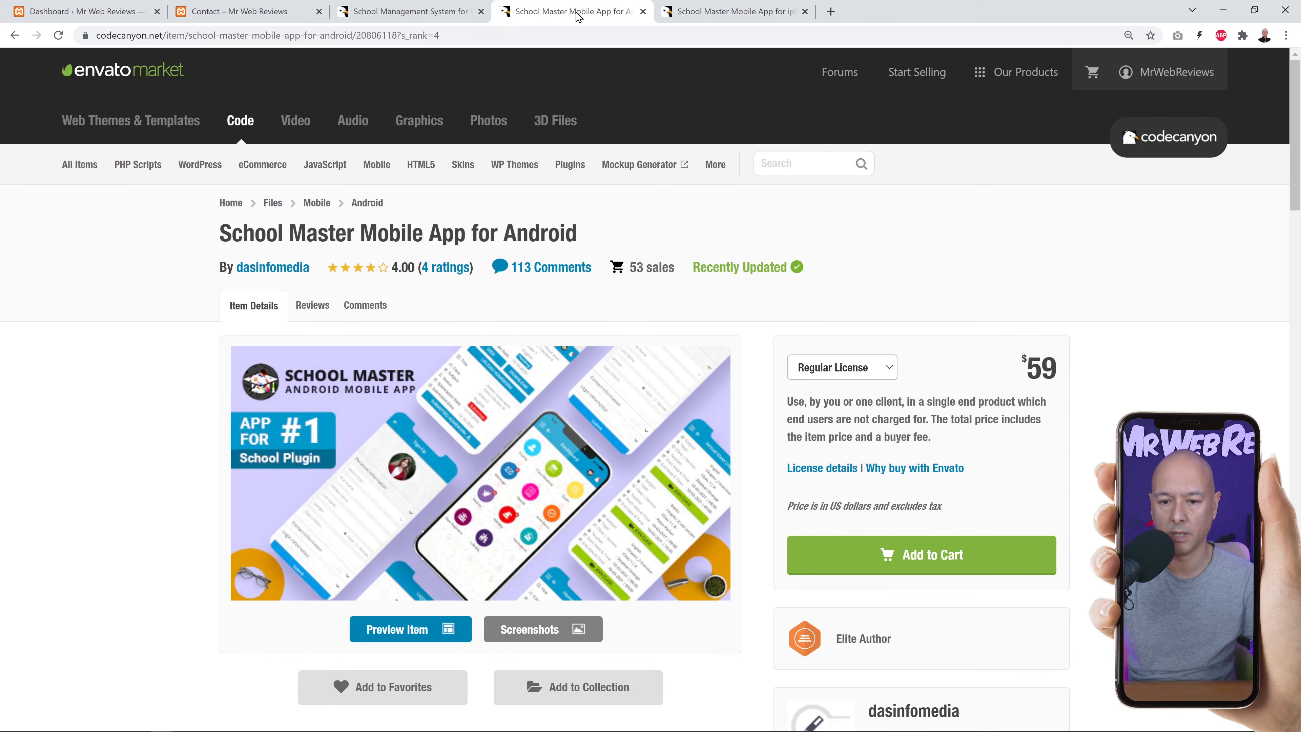
click(433, 12)
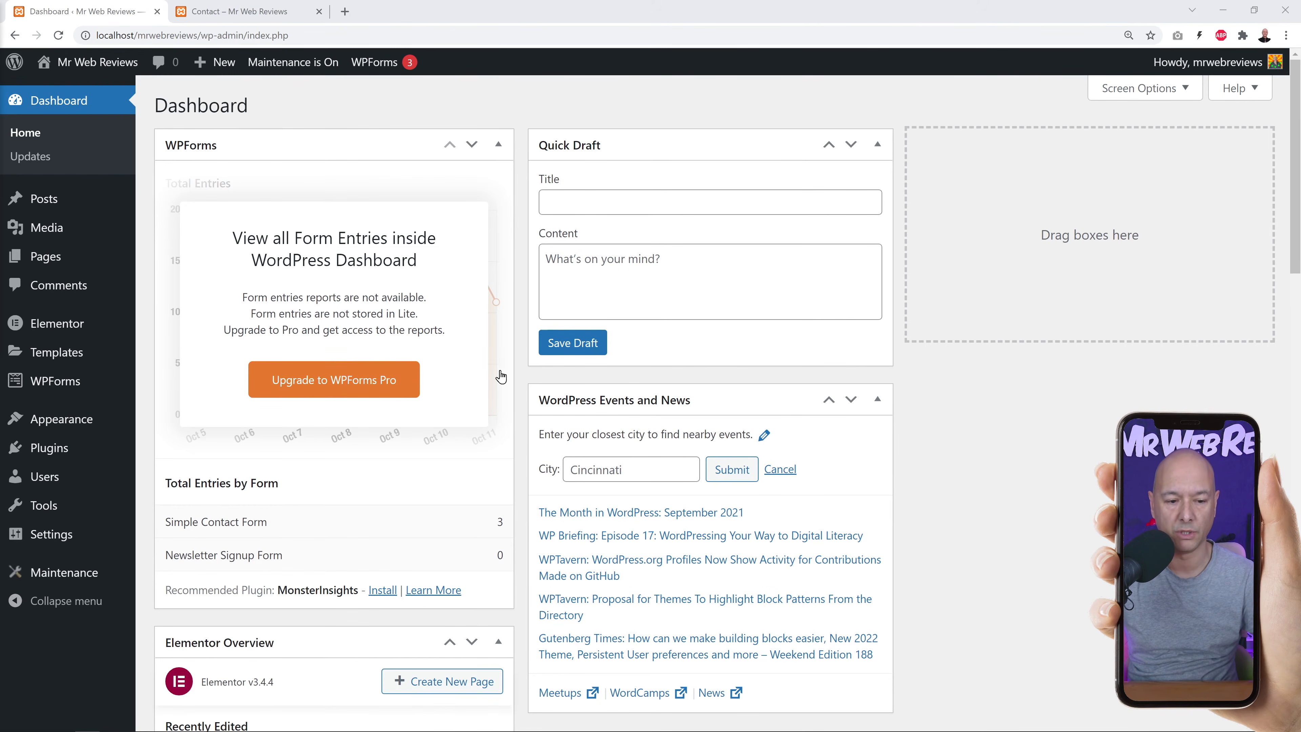
Upload school-management.zip through Plugins > Add New > Upload Plugin and install it.
mouse_move(45, 450)
click(174, 475)
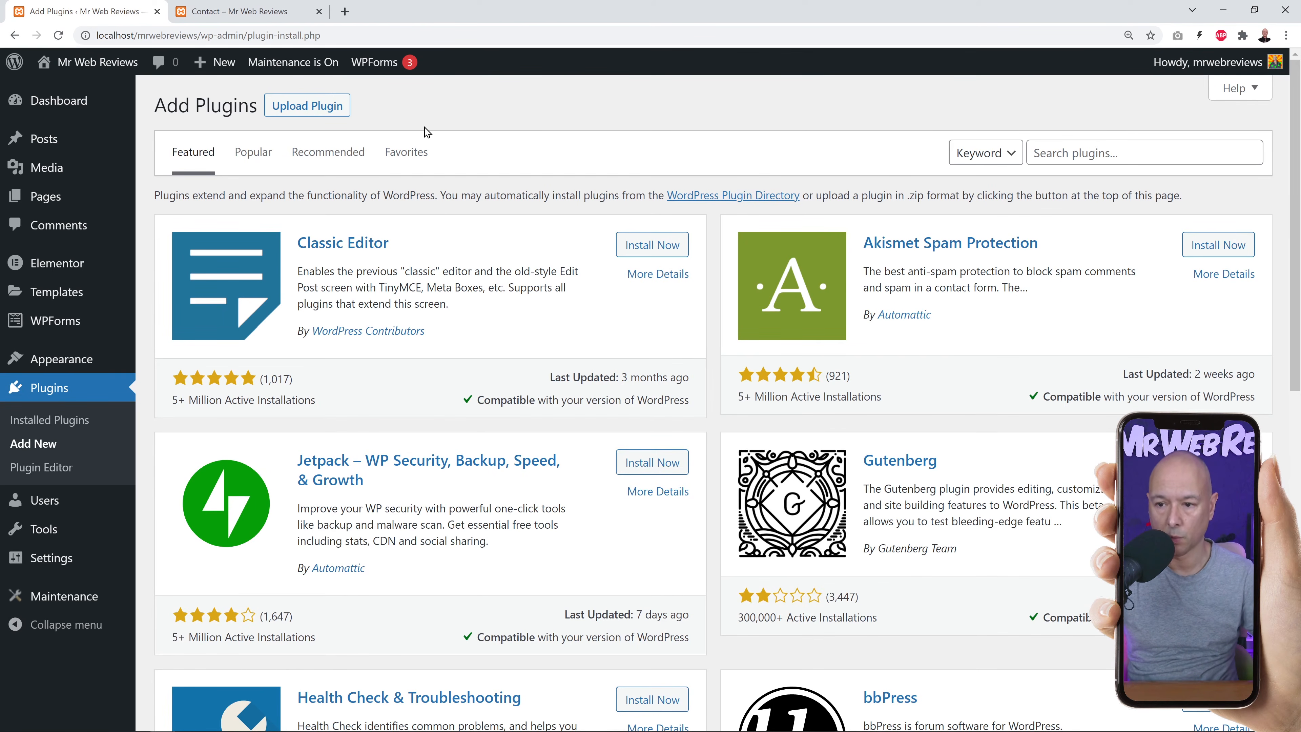
click(328, 112)
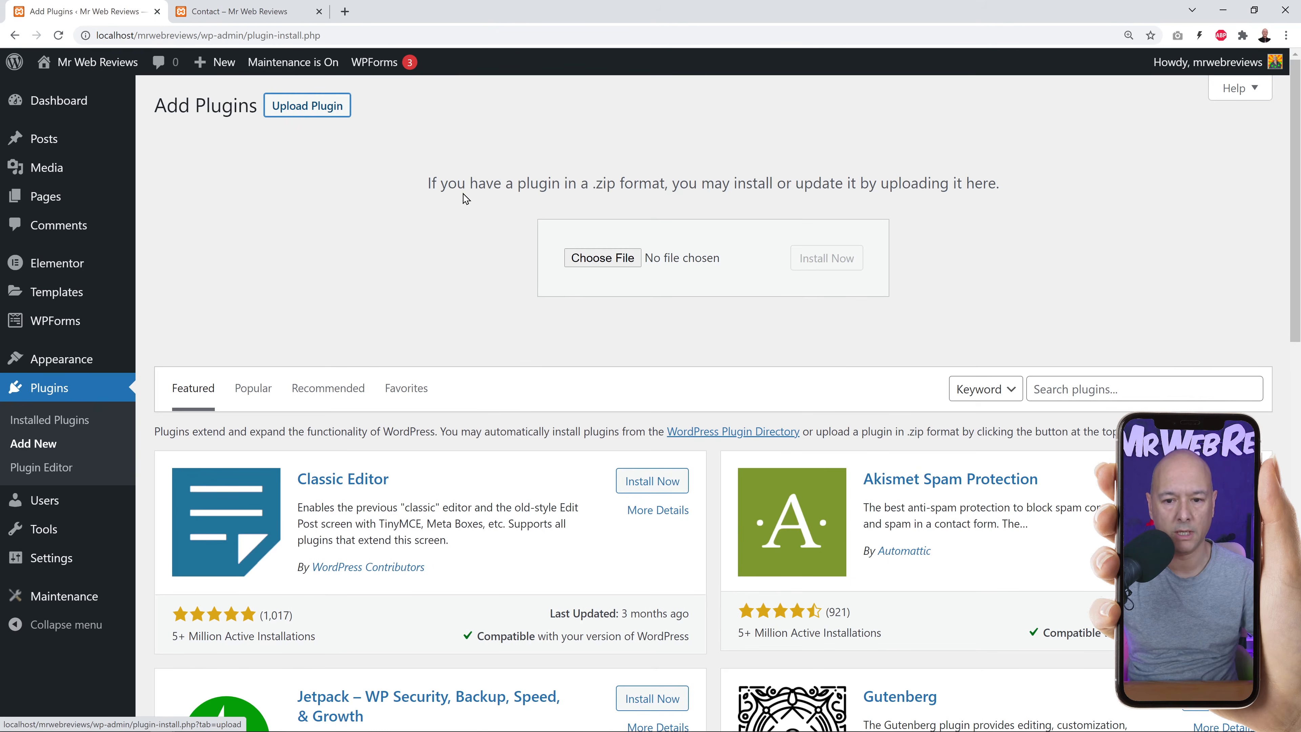
click(565, 258)
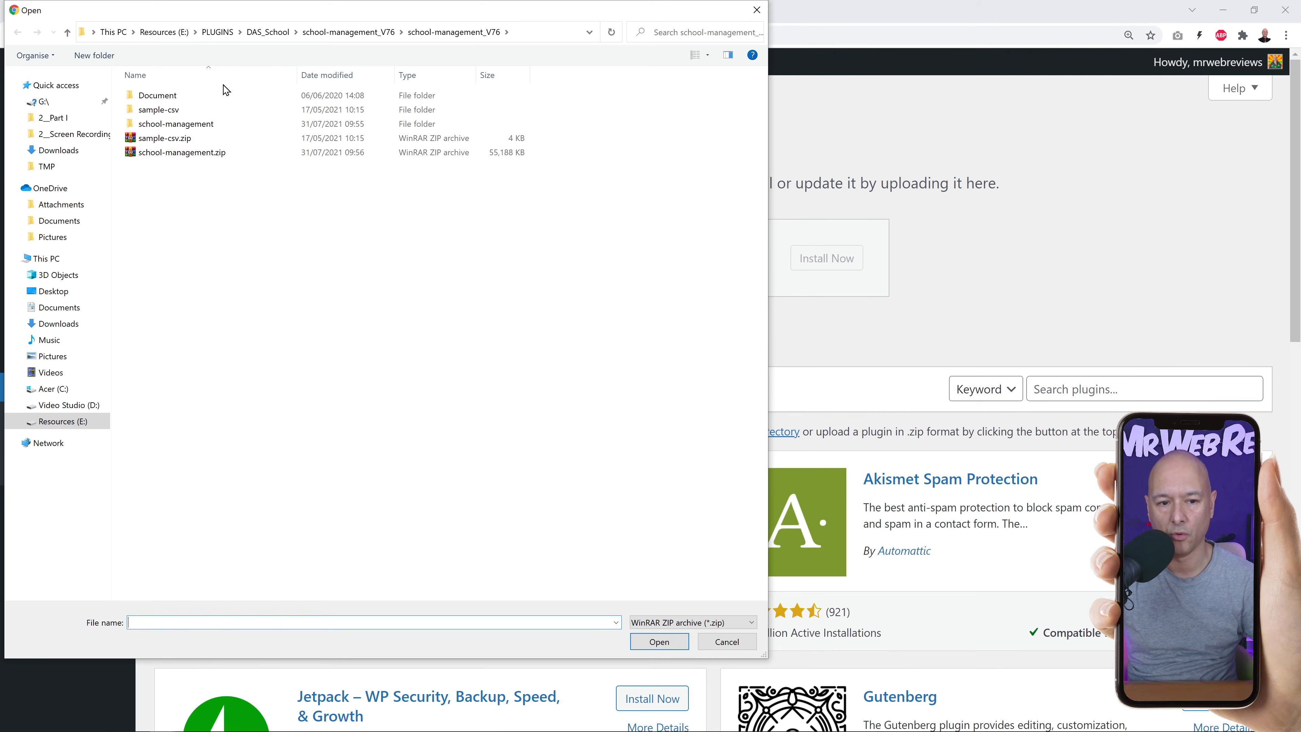
click(187, 159)
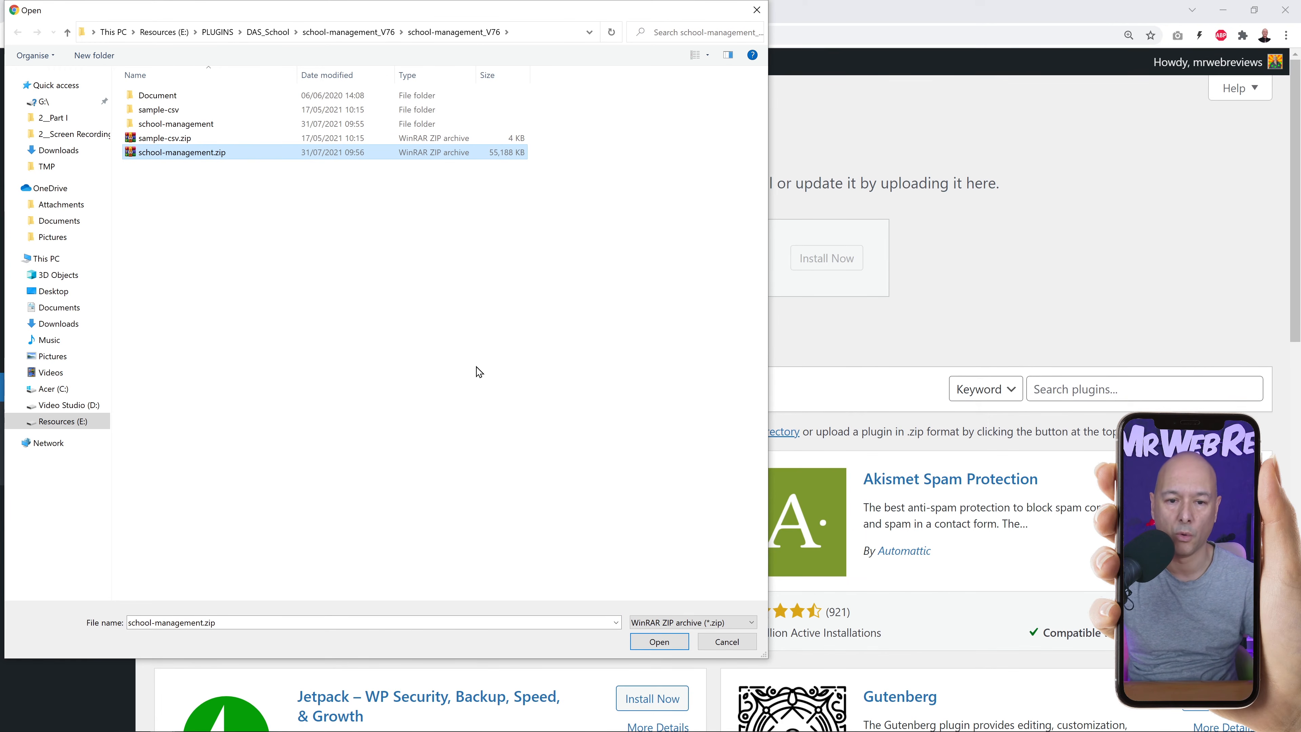
click(664, 644)
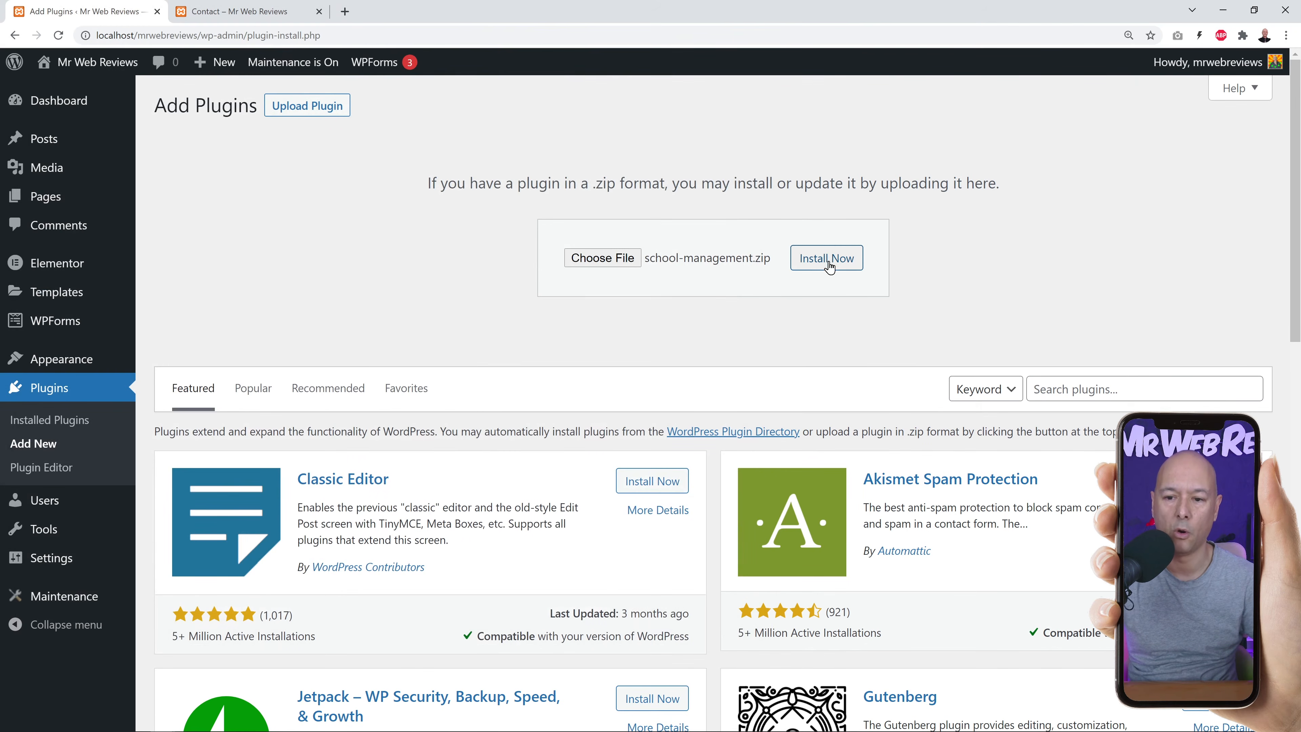
click(827, 259)
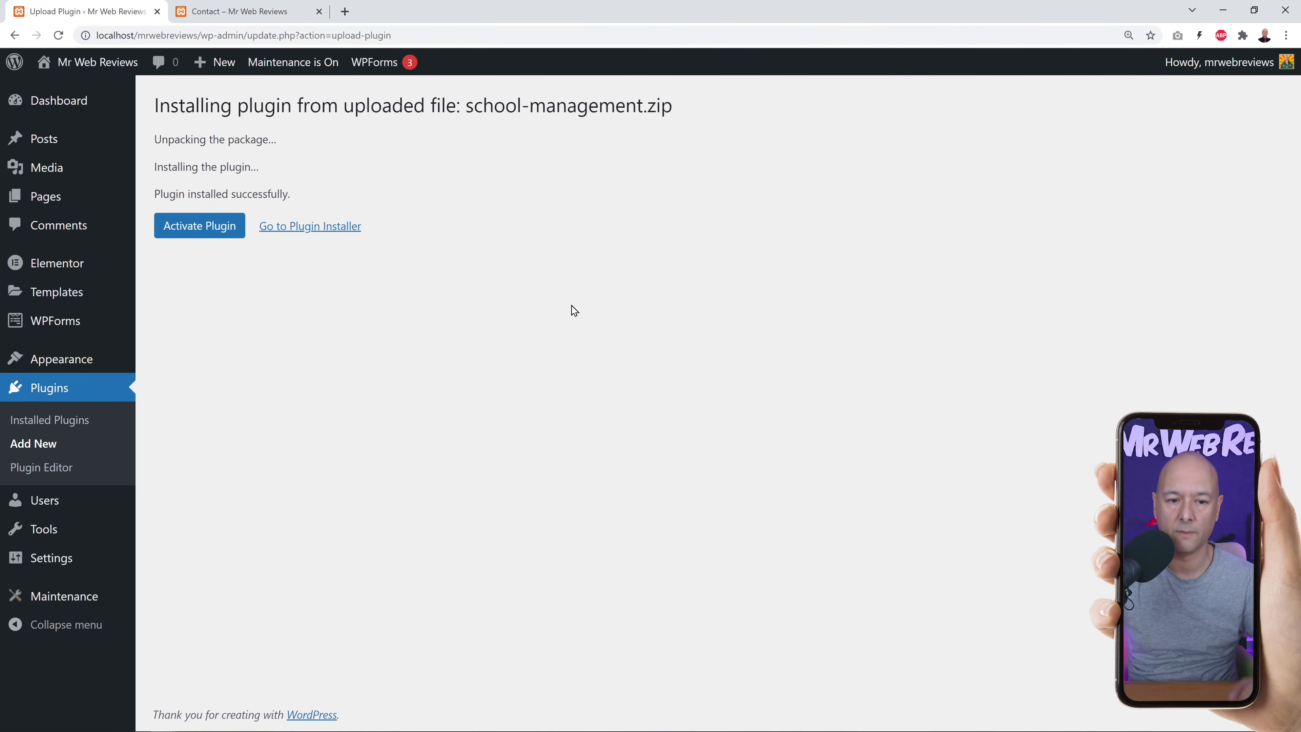
Activate School Management, open its dashboard from the sidebar, then its Licence Settings page.
click(200, 232)
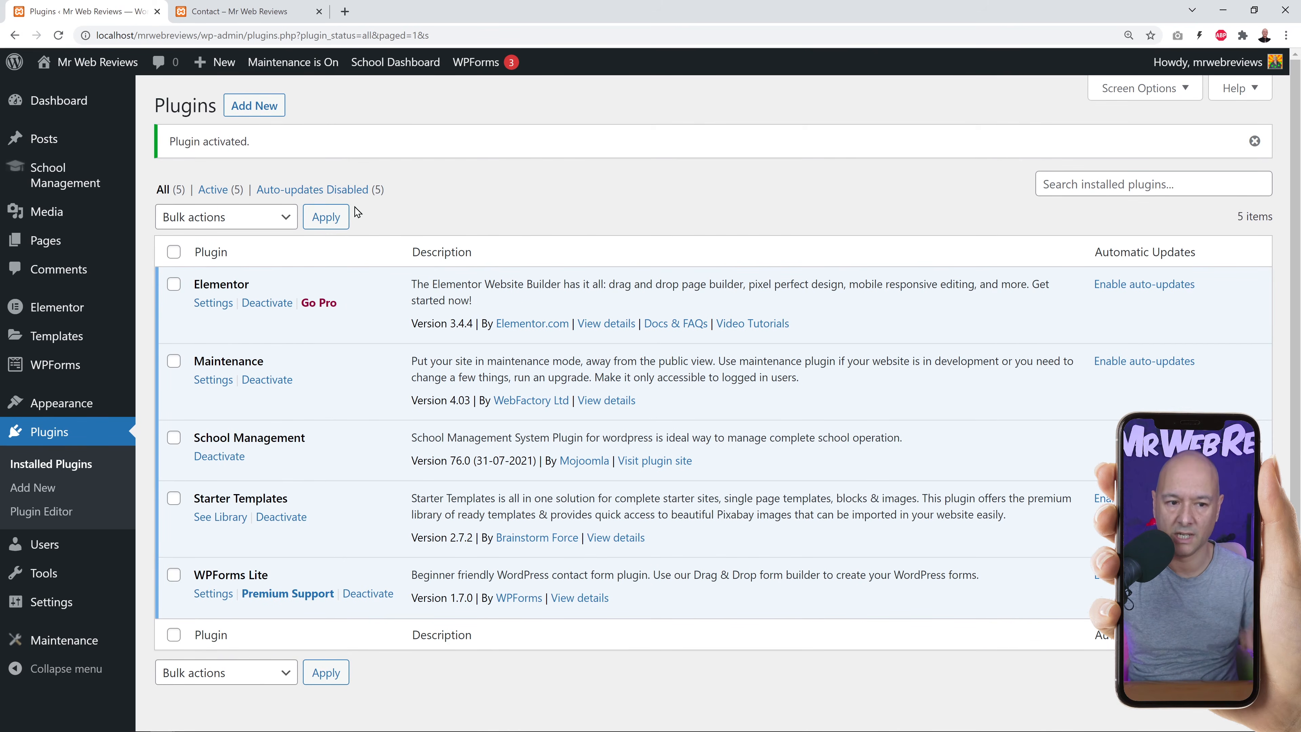
mouse_move(59, 185)
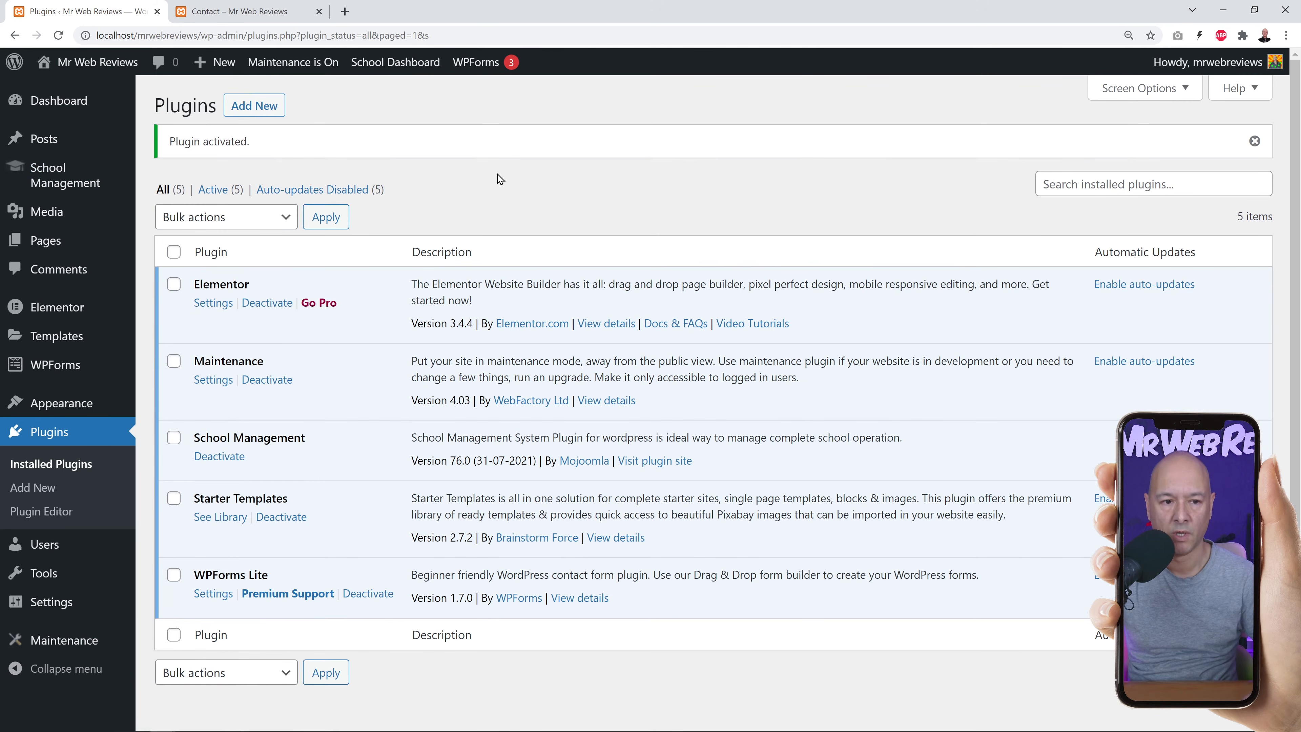
mouse_move(69, 103)
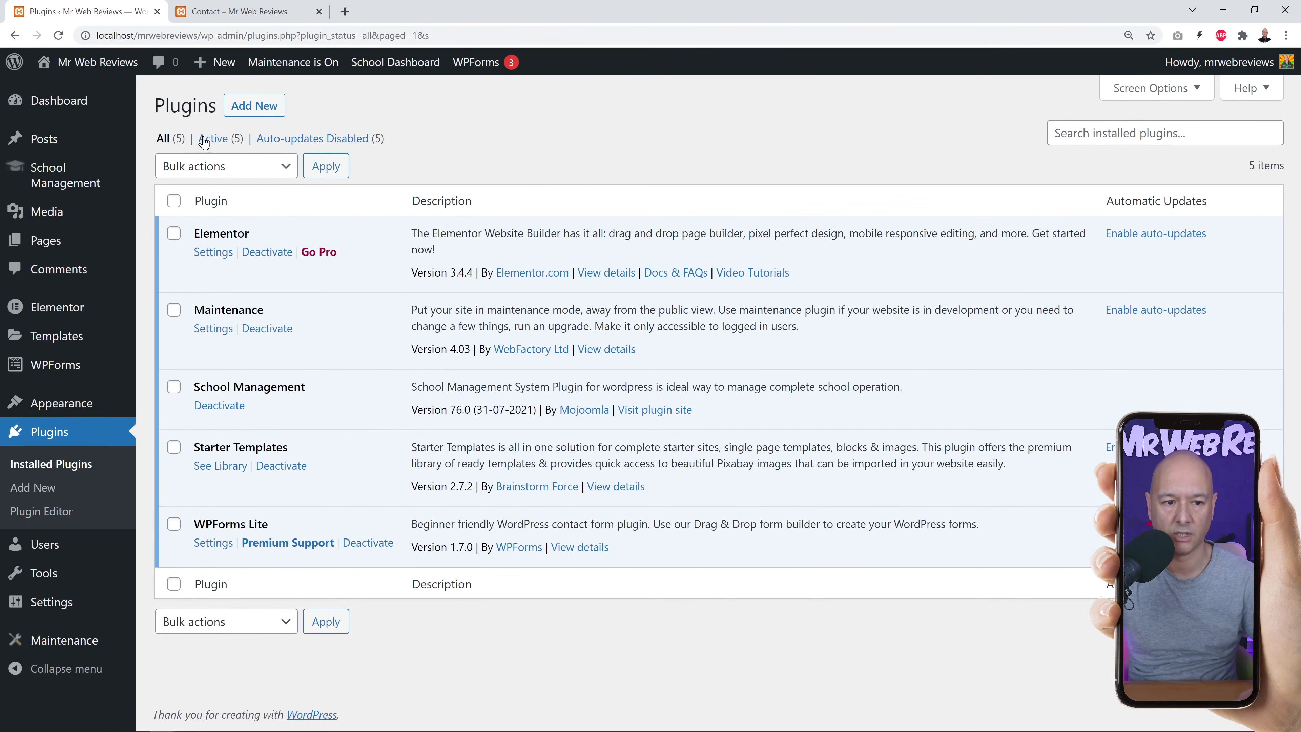
click(64, 190)
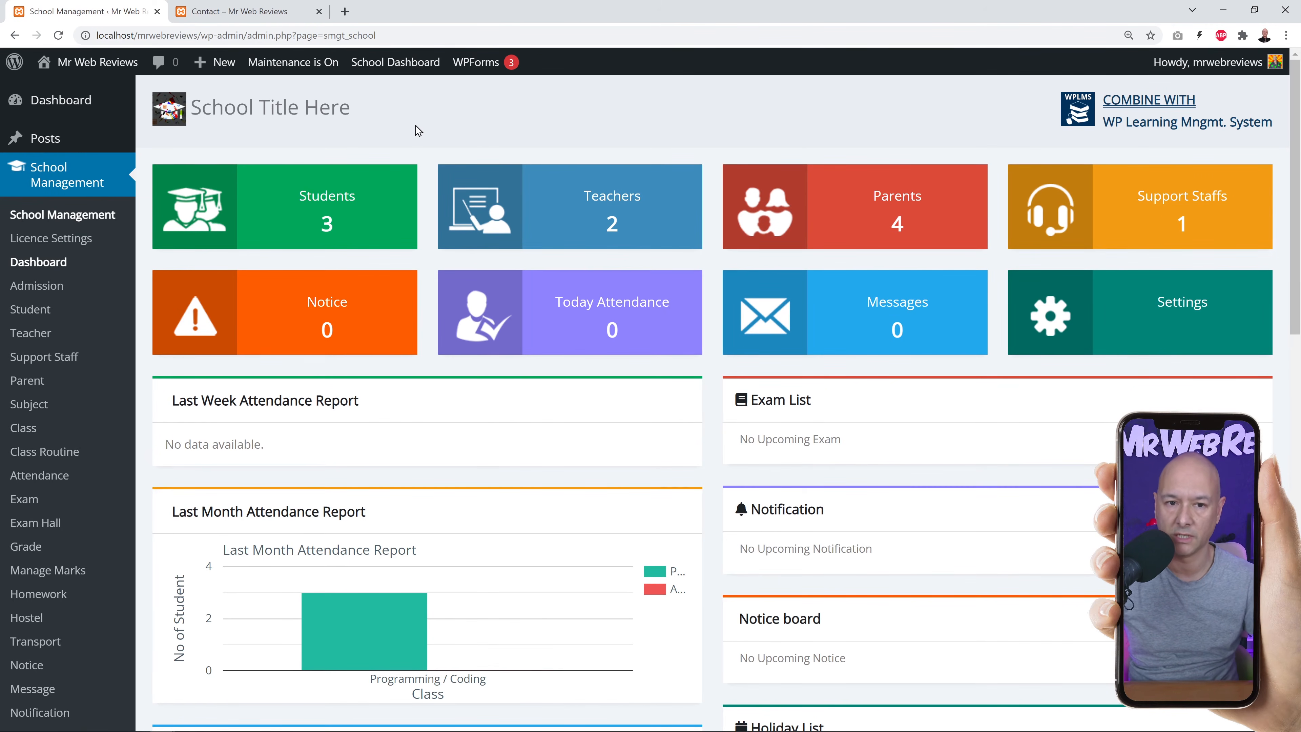
click(49, 242)
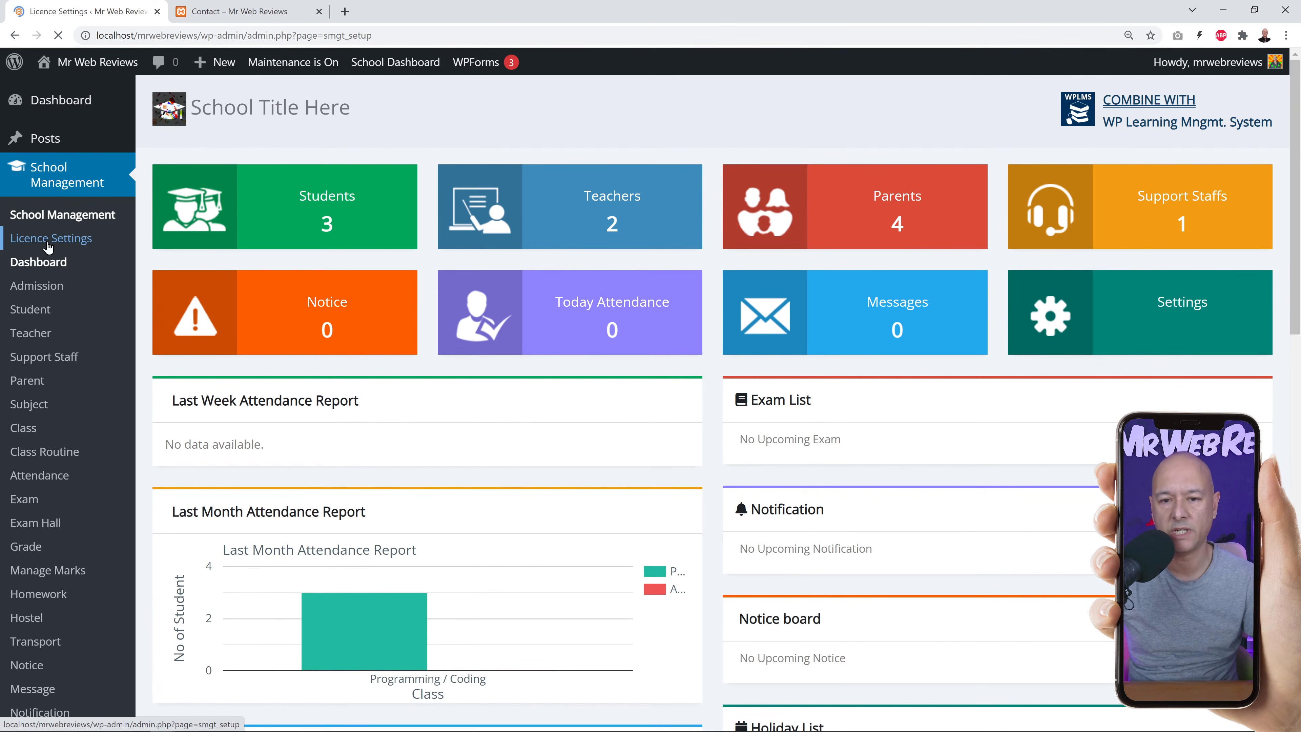
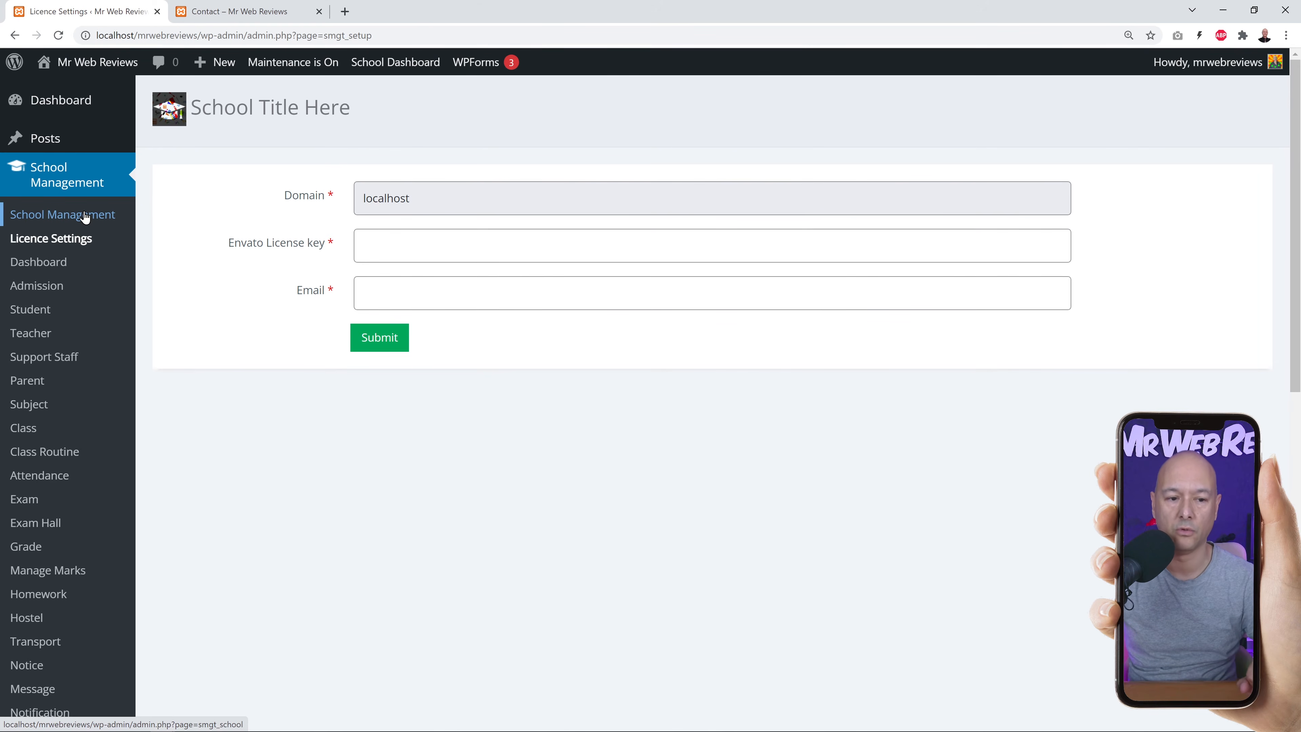
Open the School Management dashboard, review its tiles, attendance and exam panels, then show the sample screenshot.
click(52, 261)
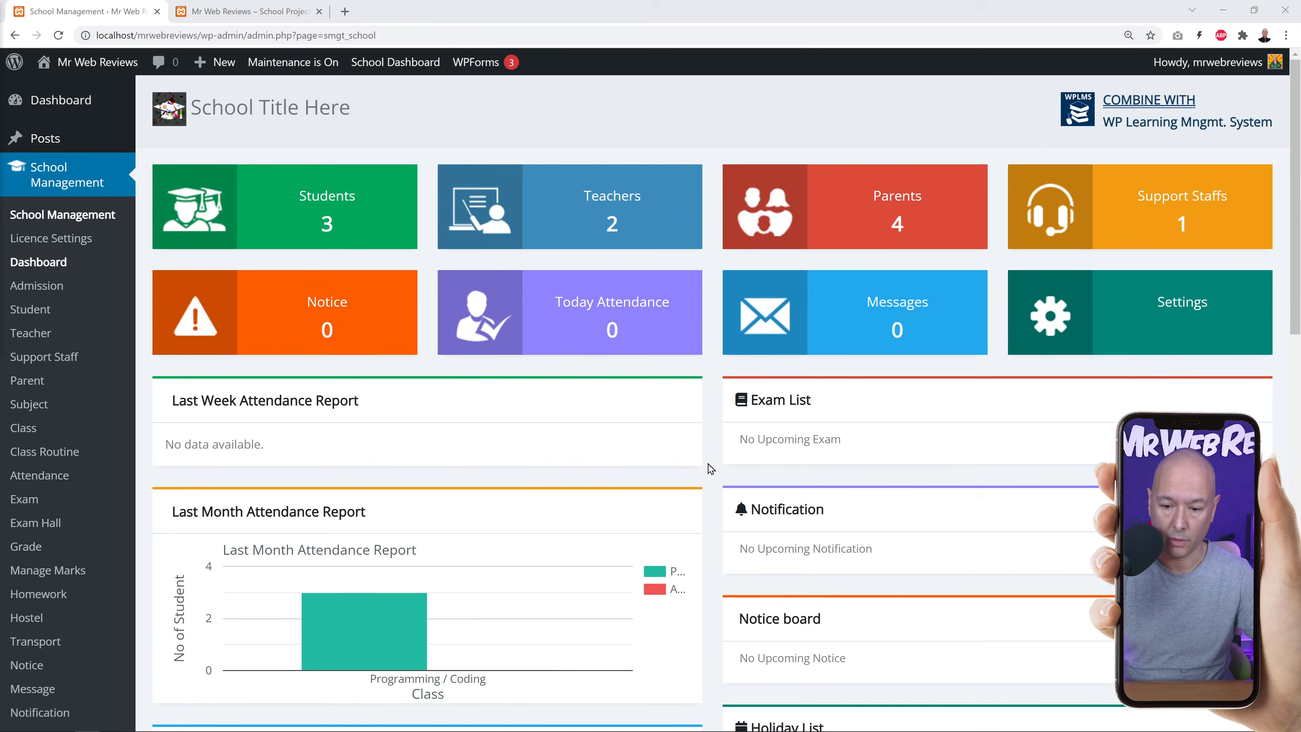
scroll(710, 468, down, 3)
scroll(892, 360, down, 9)
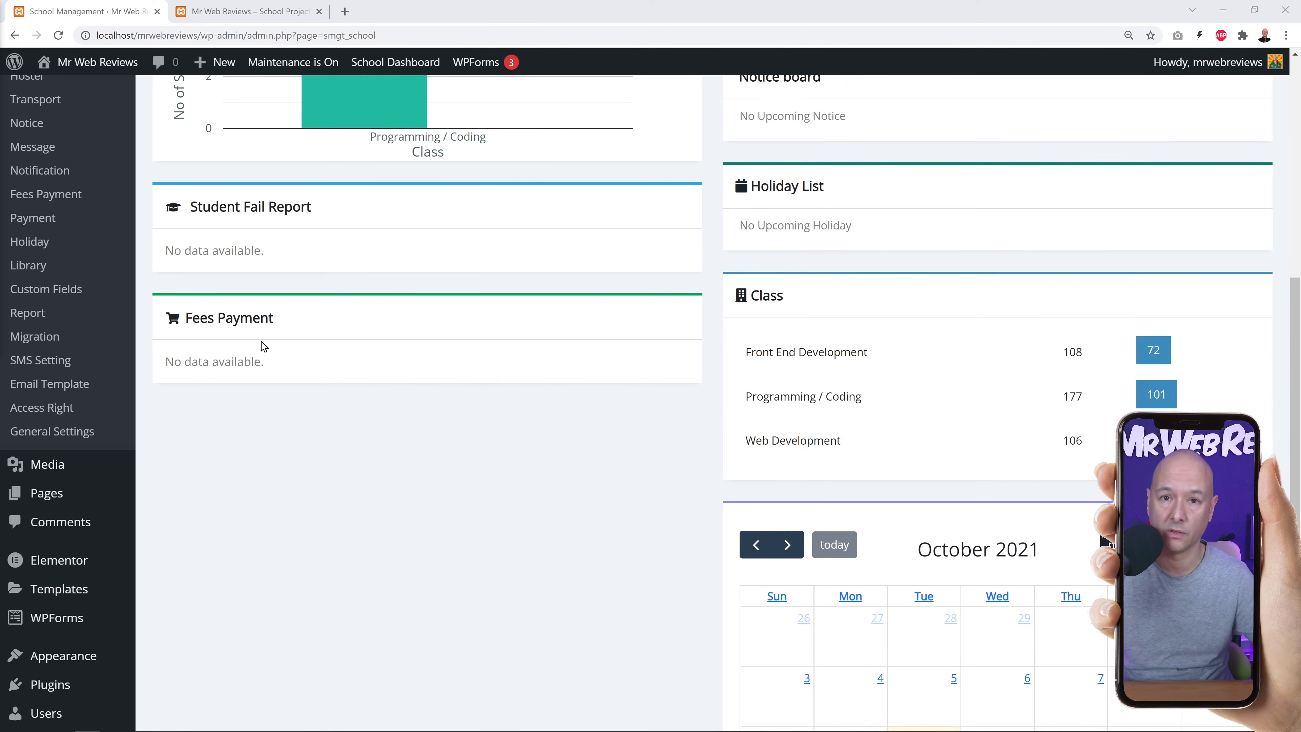
scroll(507, 377, down, 7)
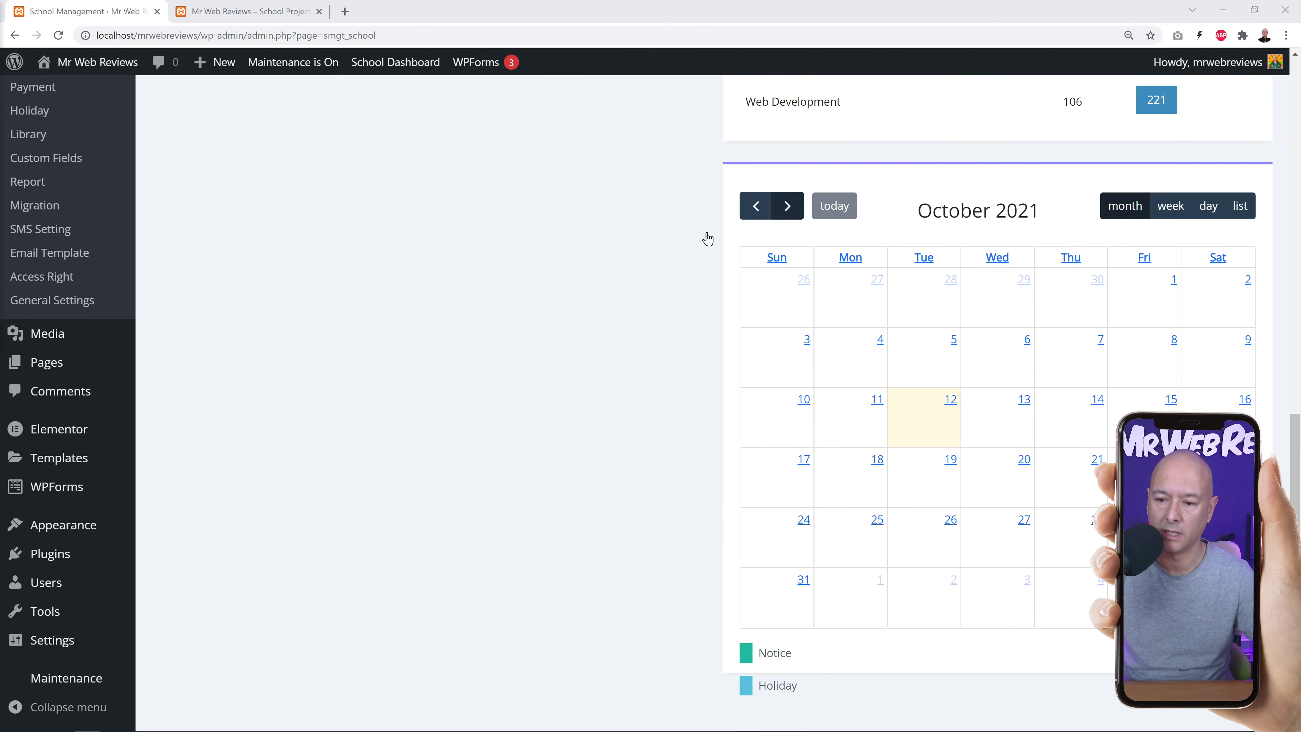
scroll(711, 359, up, 13)
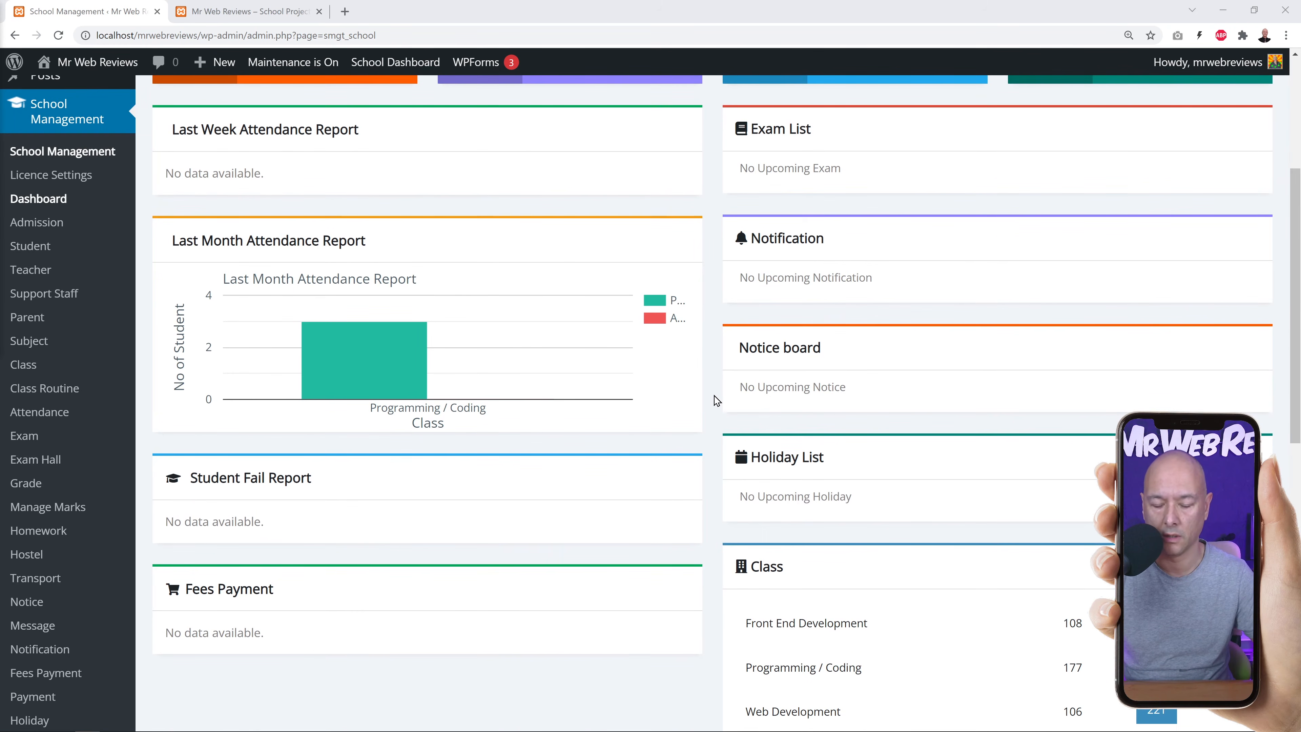
scroll(716, 400, up, 6)
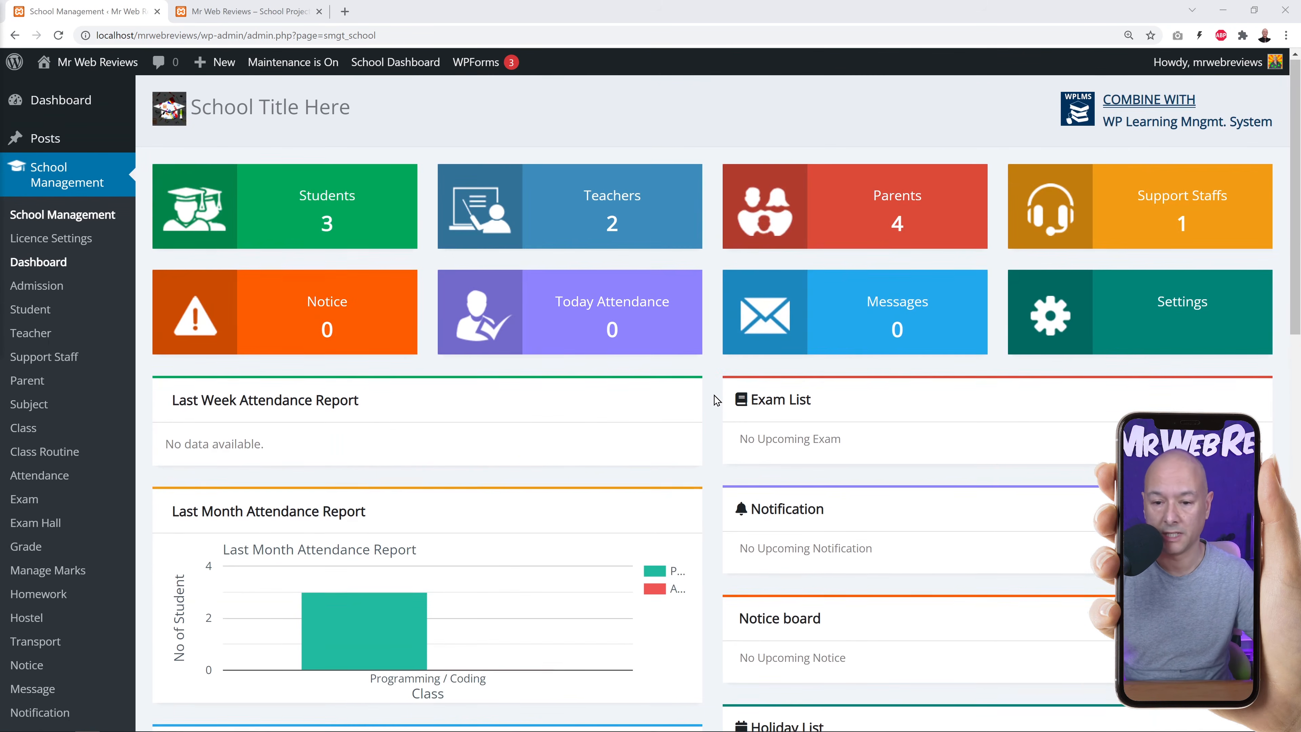
mouse_move(651, 720)
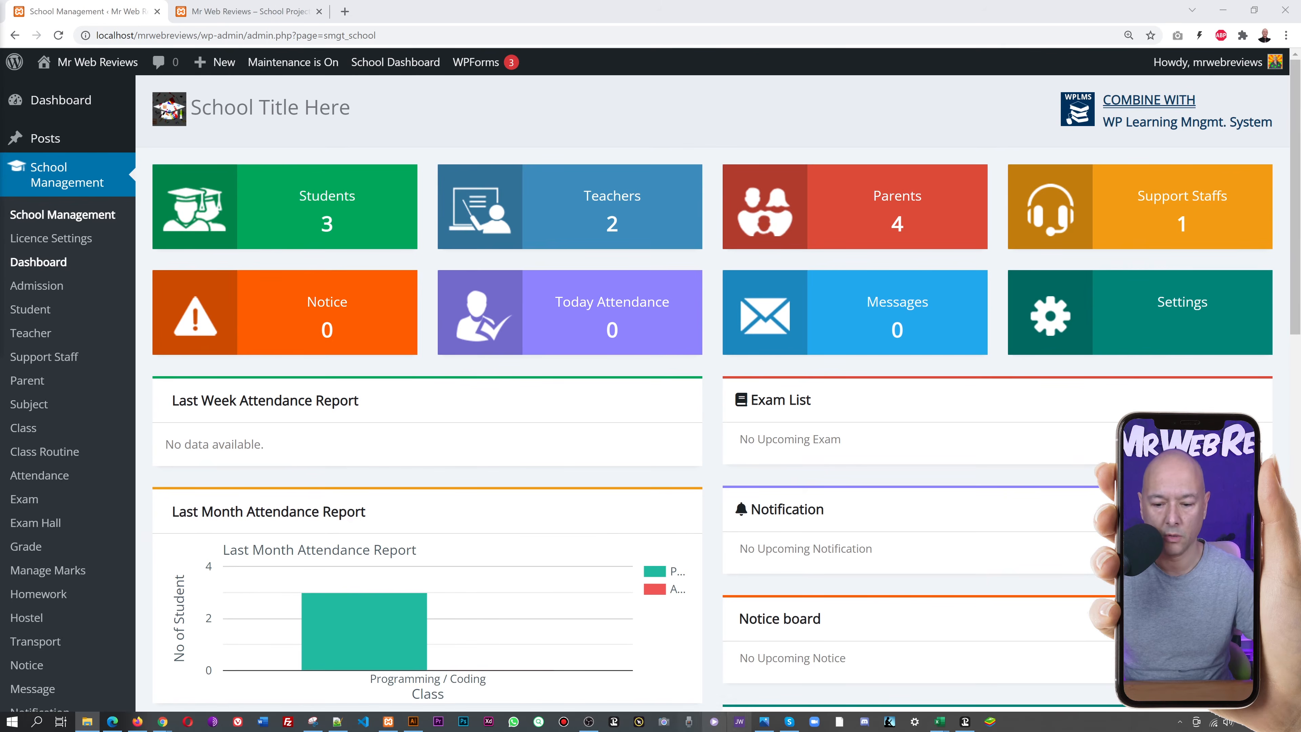
click(763, 721)
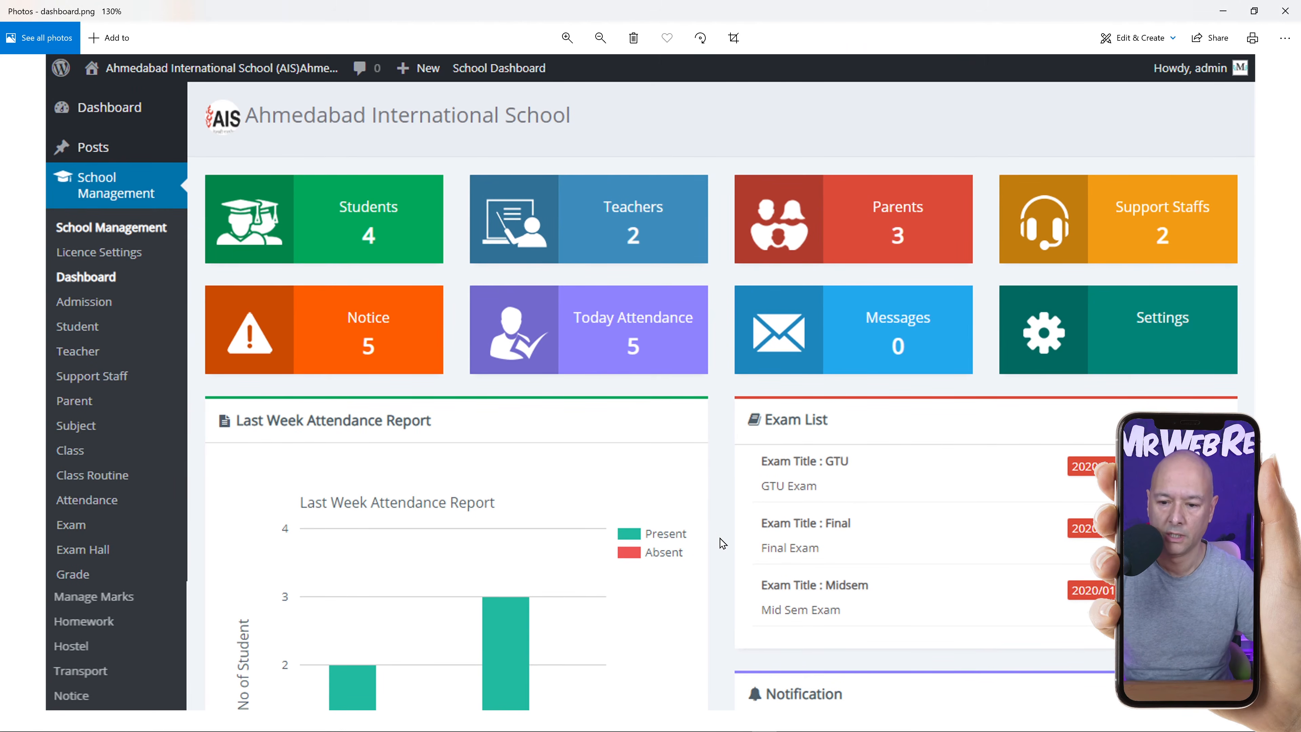
scroll(722, 546, down, 4)
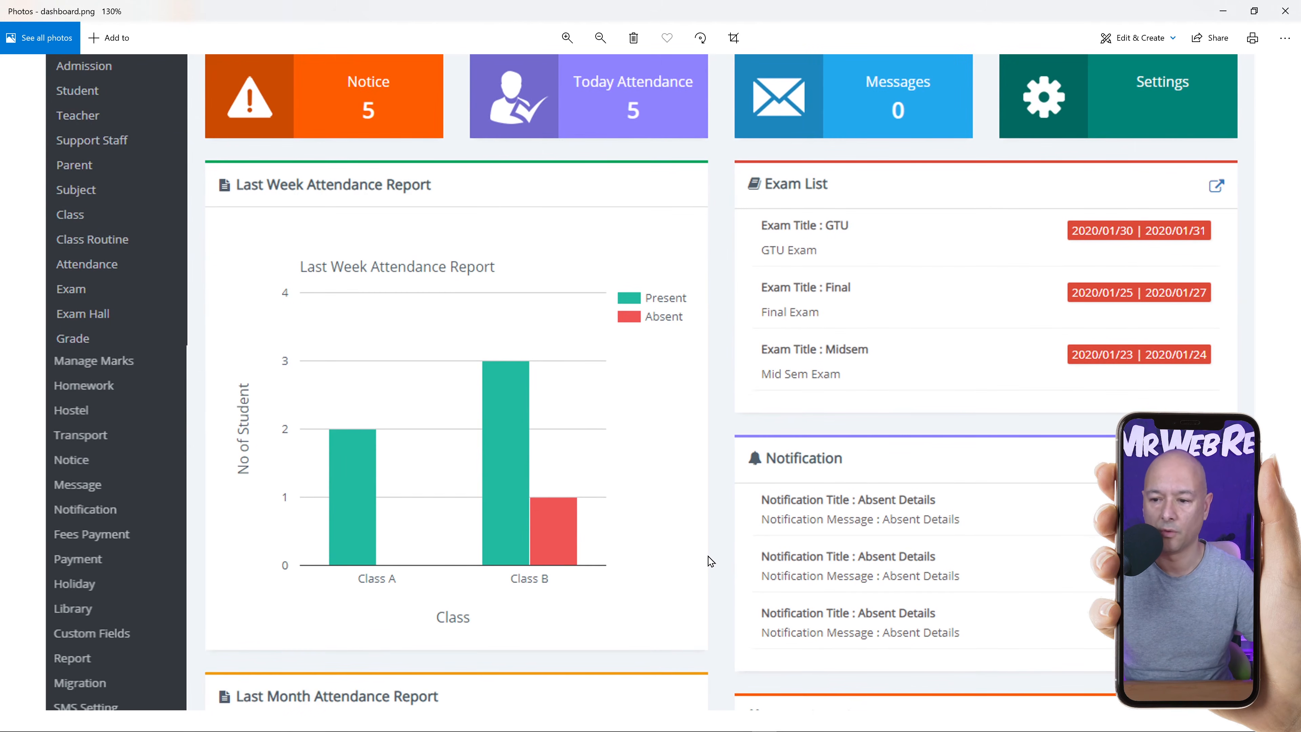
scroll(763, 399, down, 1)
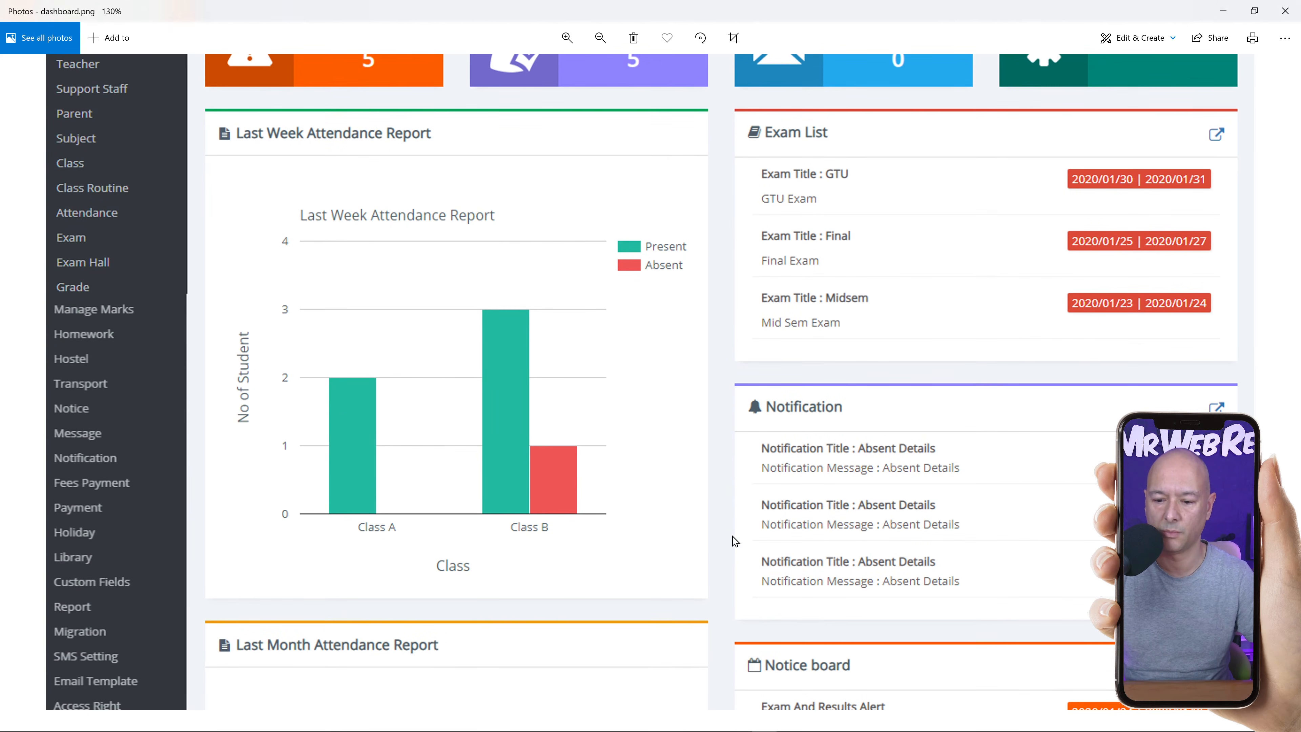
scroll(737, 541, down, 6)
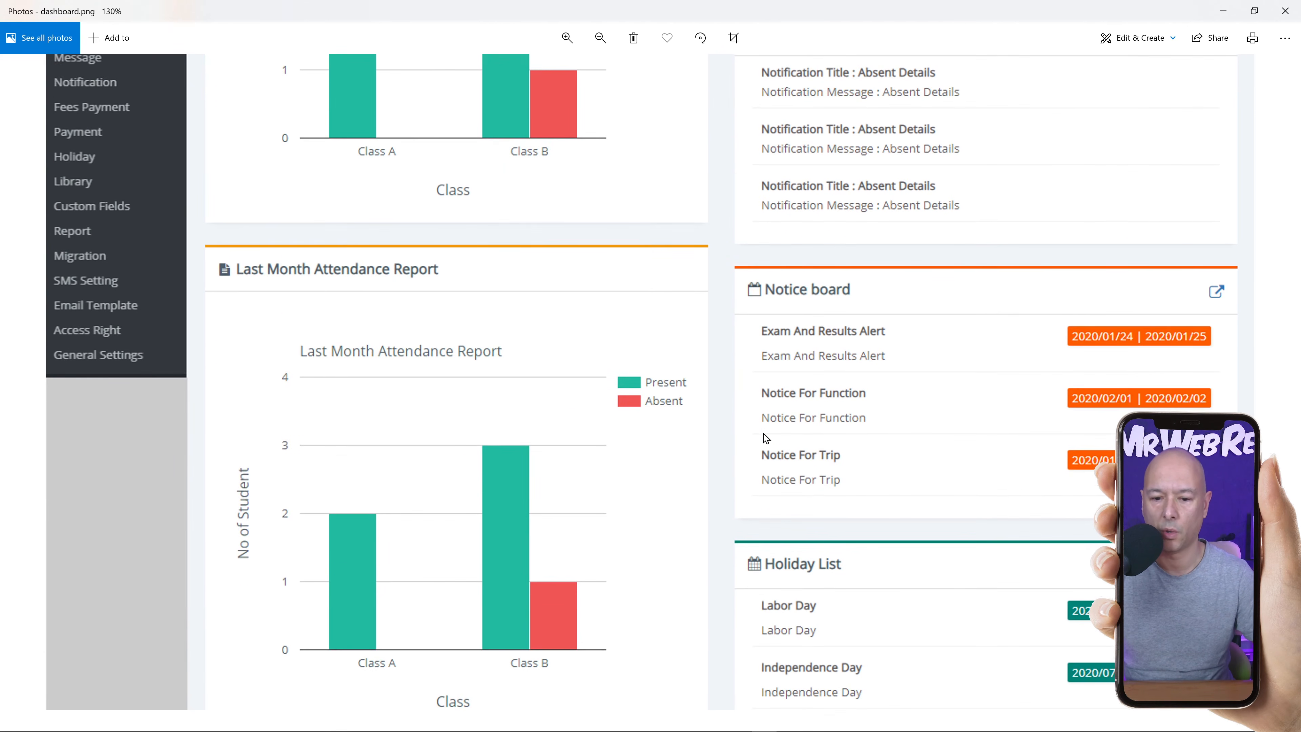
scroll(739, 453, down, 2)
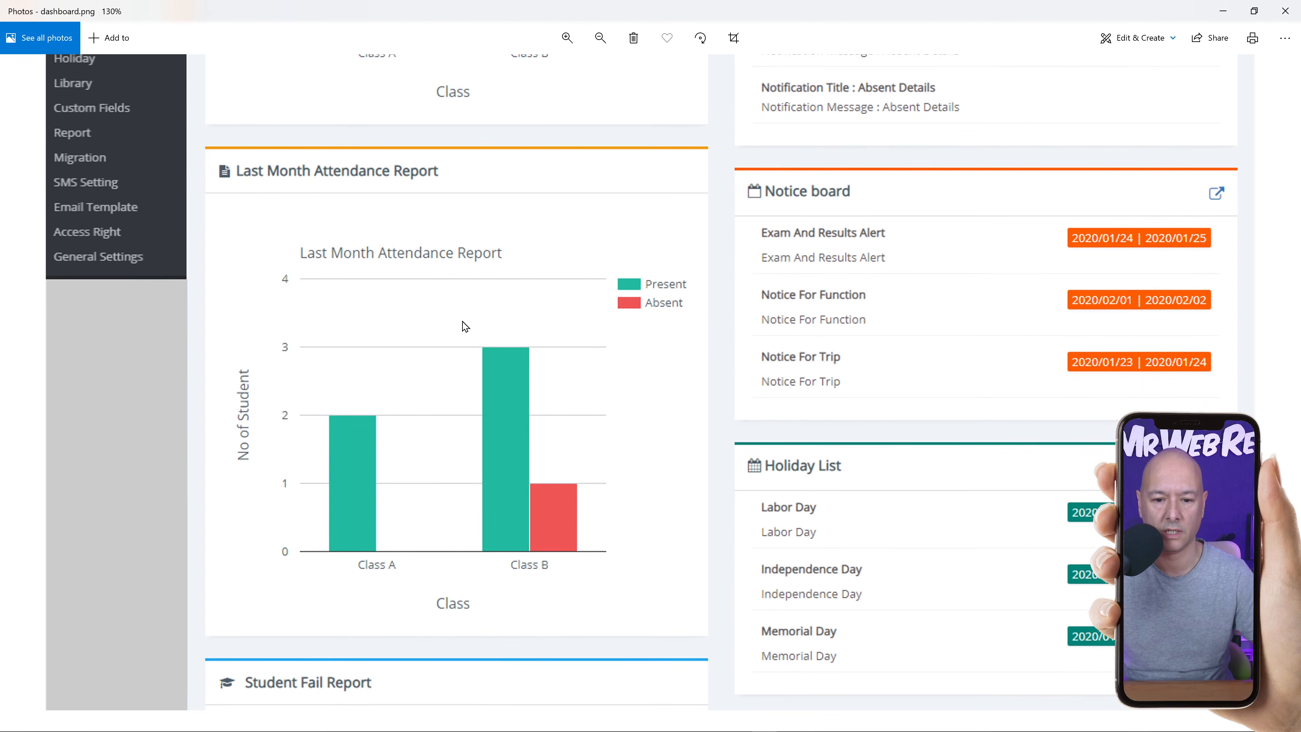
scroll(727, 461, down, 3)
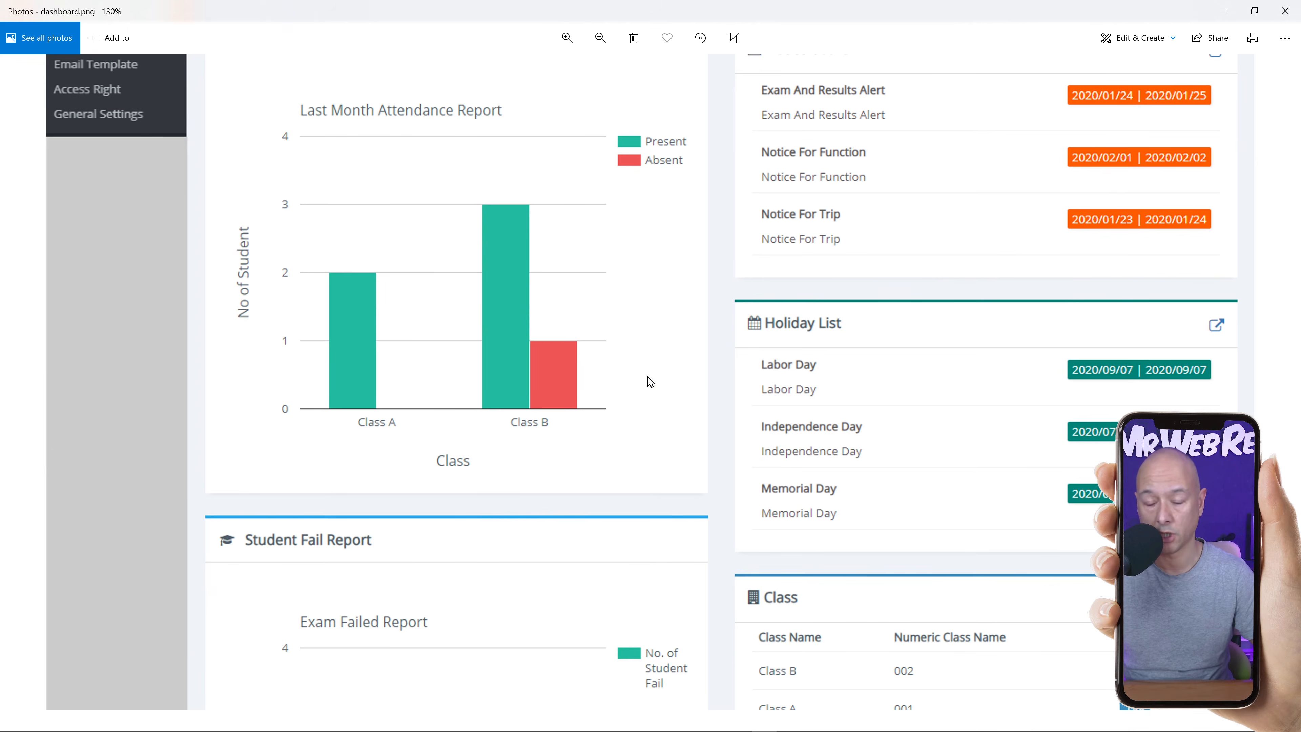
scroll(720, 325, down, 6)
scroll(722, 331, down, 1)
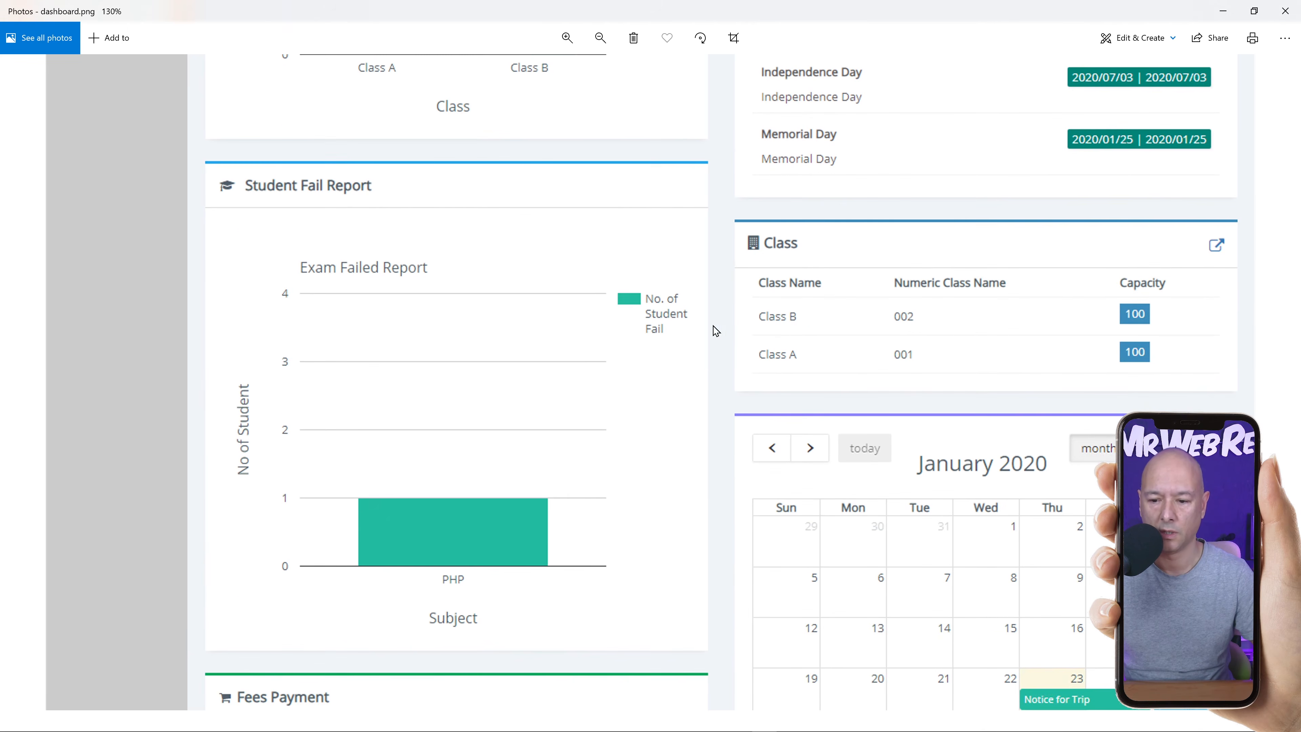
scroll(716, 528, down, 1)
scroll(717, 457, up, 2)
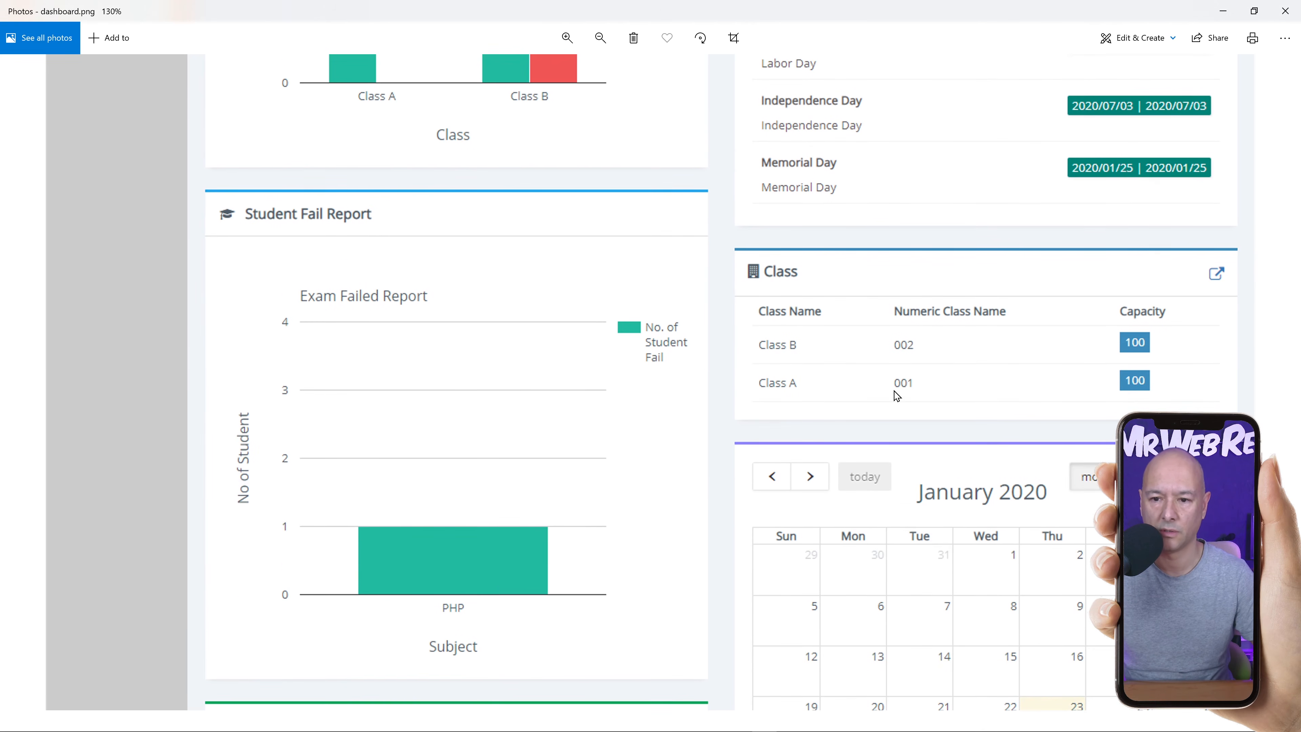
scroll(864, 406, up, 1)
scroll(863, 406, up, 2)
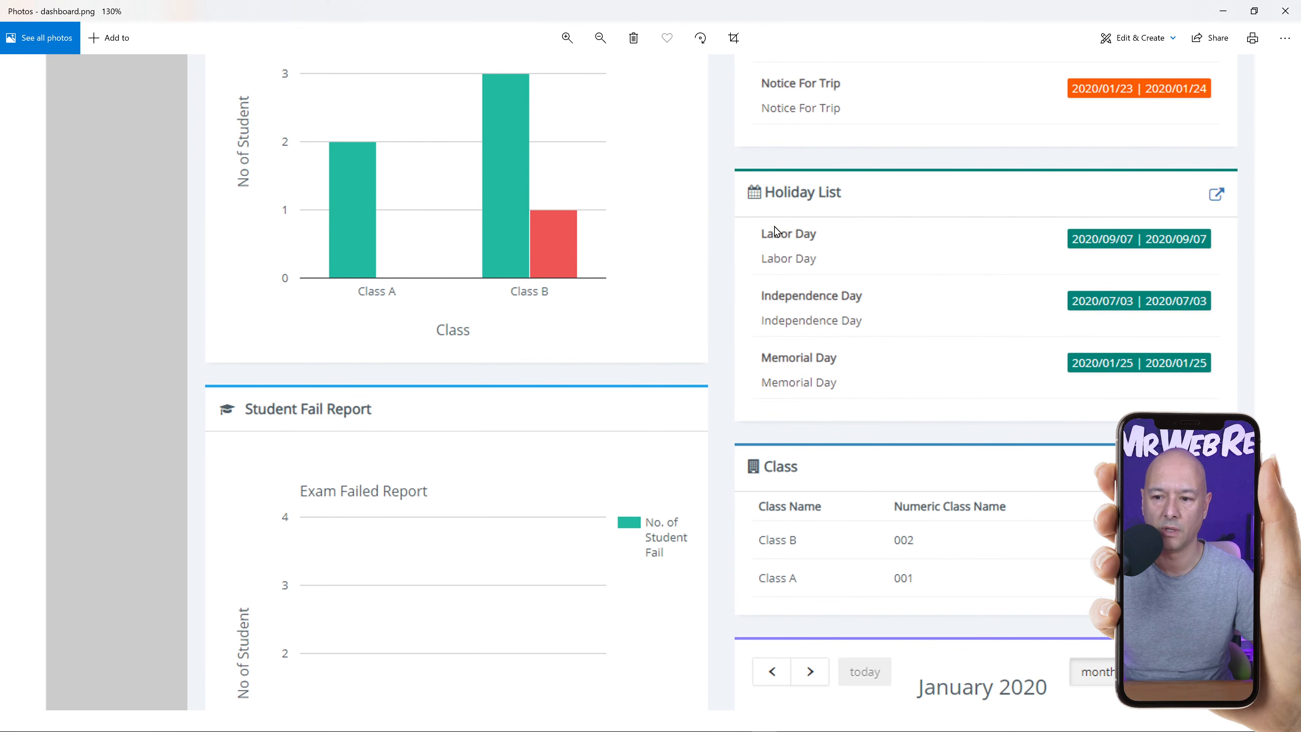
scroll(784, 339, down, 7)
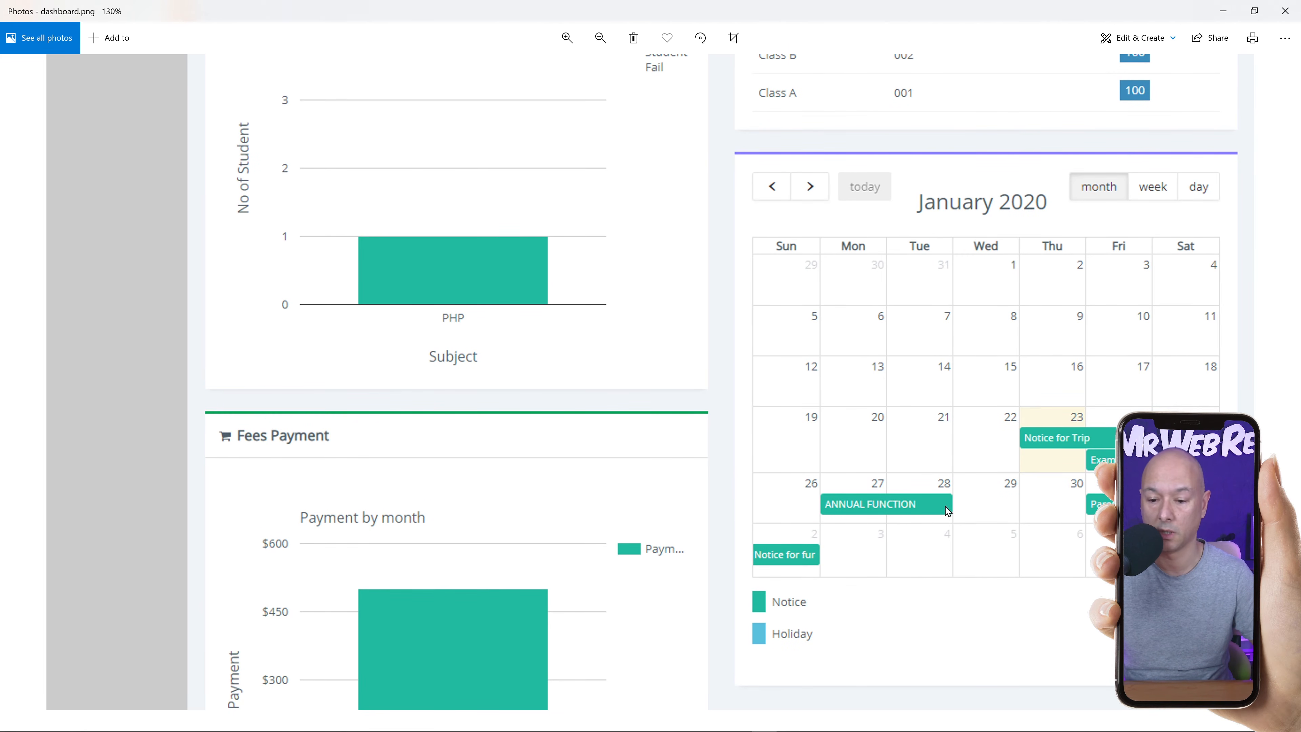
drag(742, 605, 734, 340)
scroll(703, 366, up, 3)
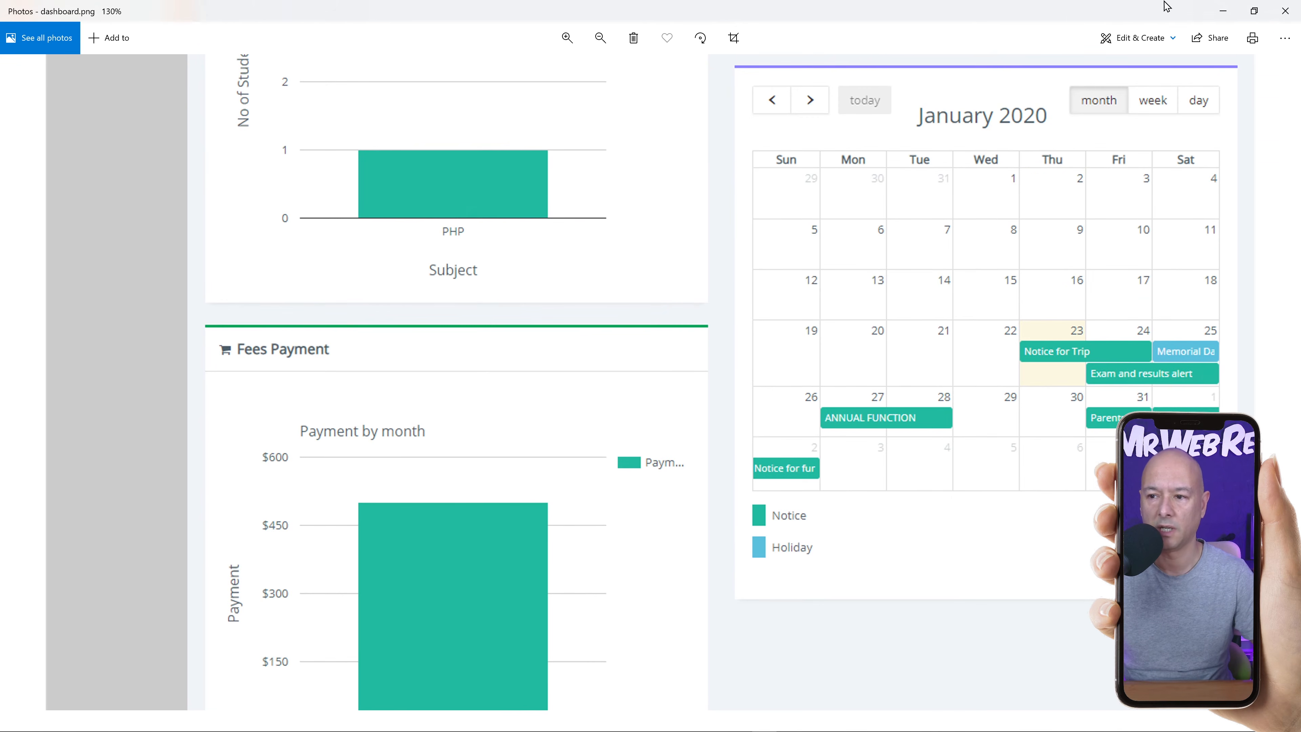
click(1293, 17)
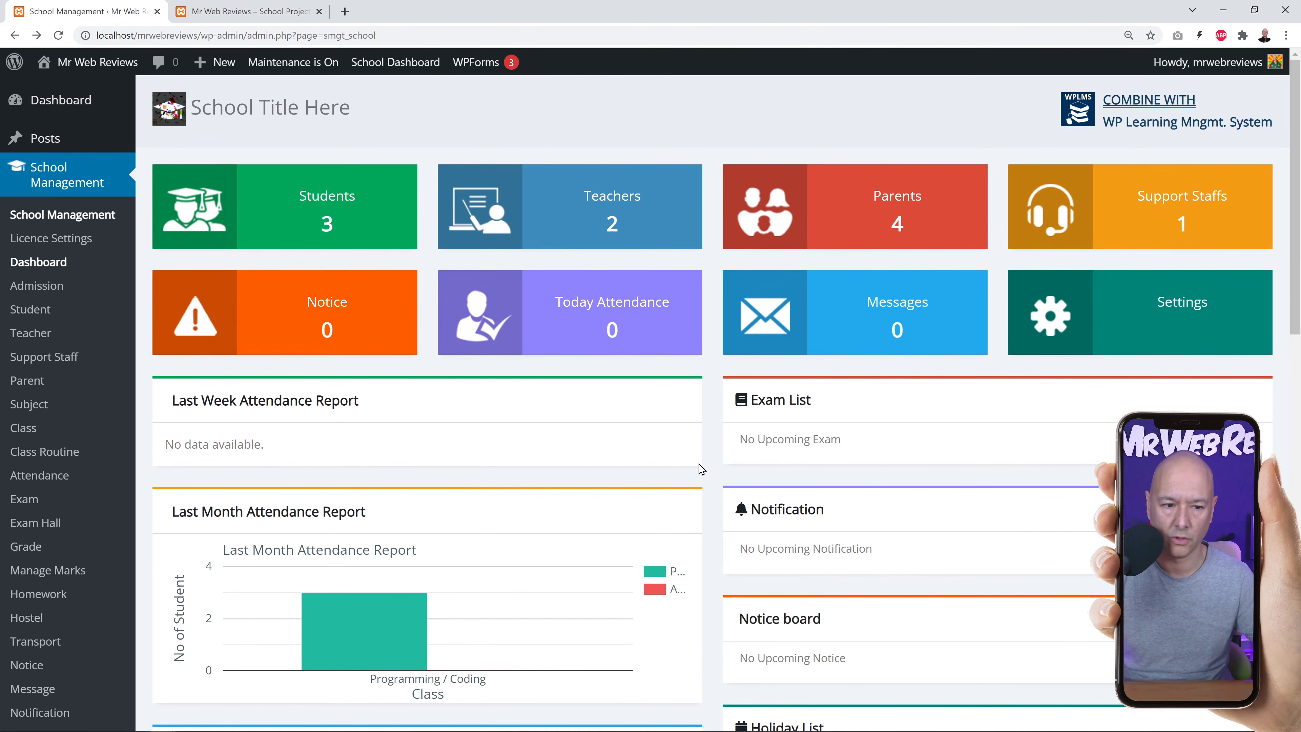
Open Admission's new-student form, pre-filled with admission number 12, and bring up the admission date calendar.
click(39, 289)
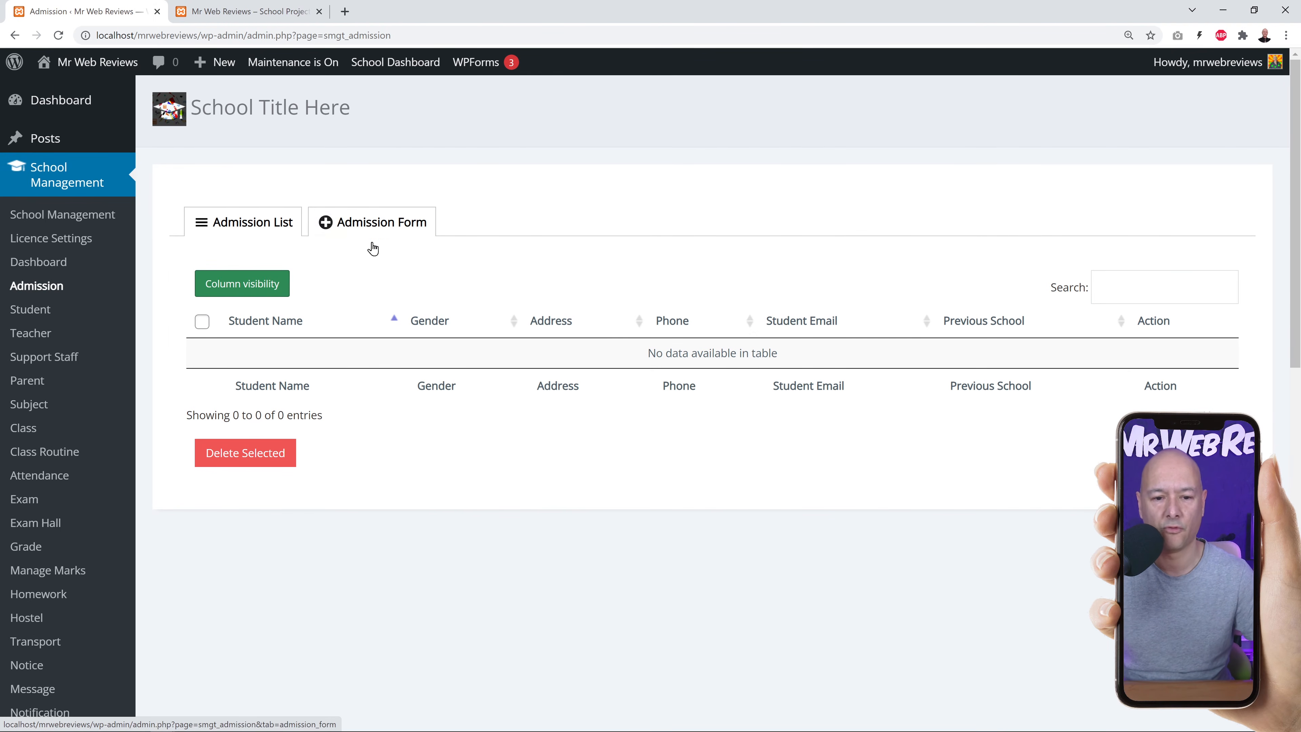
click(375, 226)
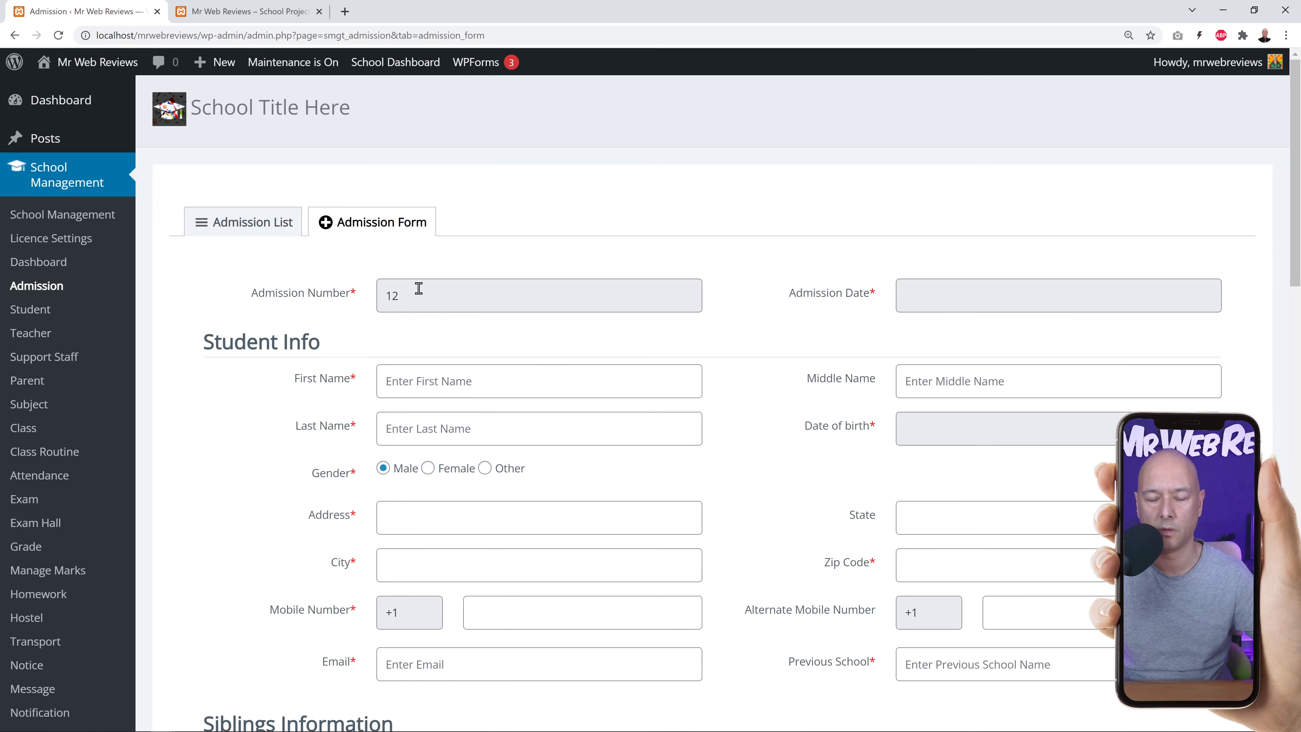
click(960, 297)
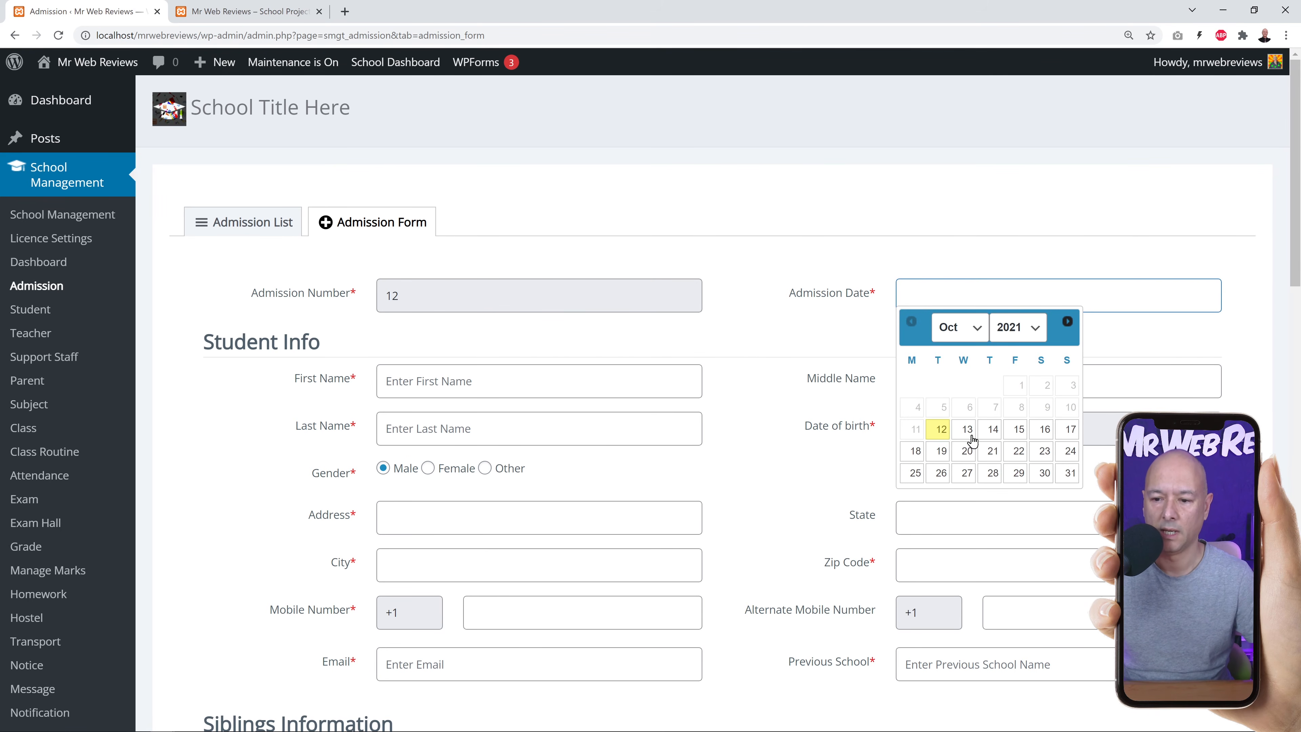
Set the admission date to 2021-10-13 and scroll down to the Siblings Information section.
click(941, 429)
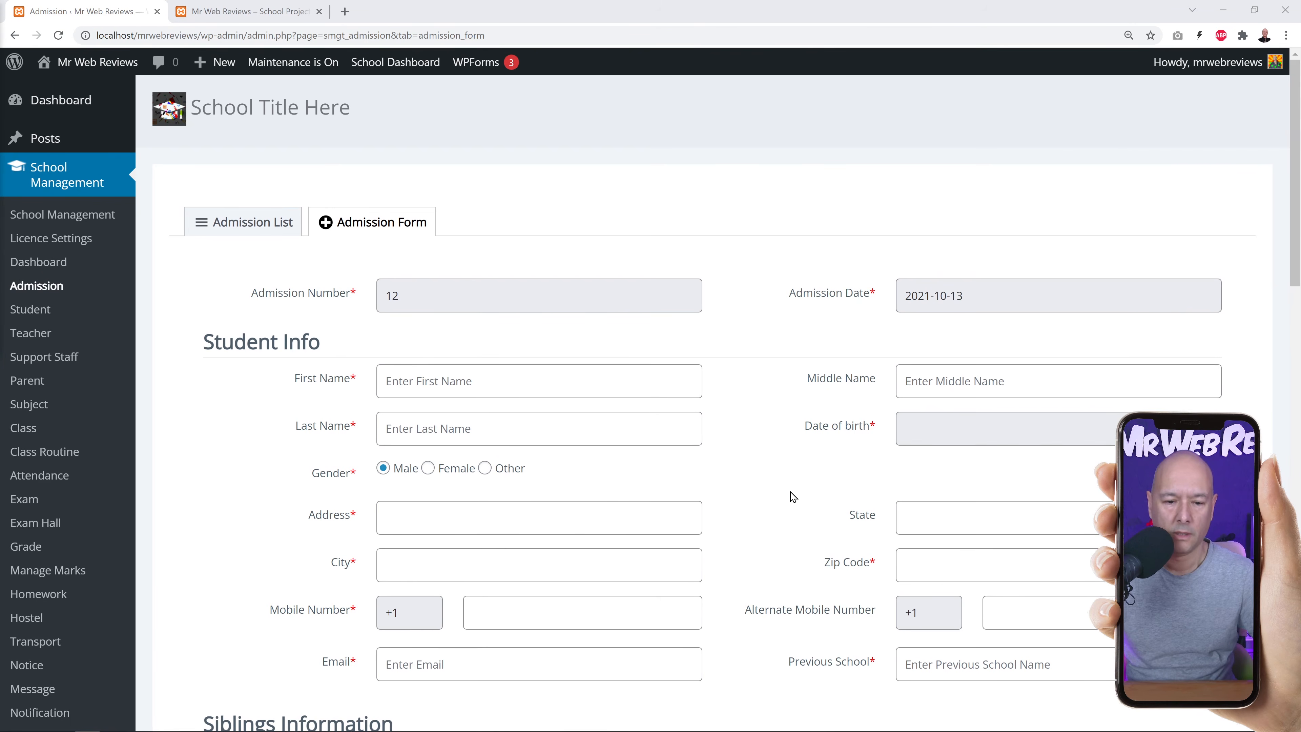
scroll(807, 495, down, 3)
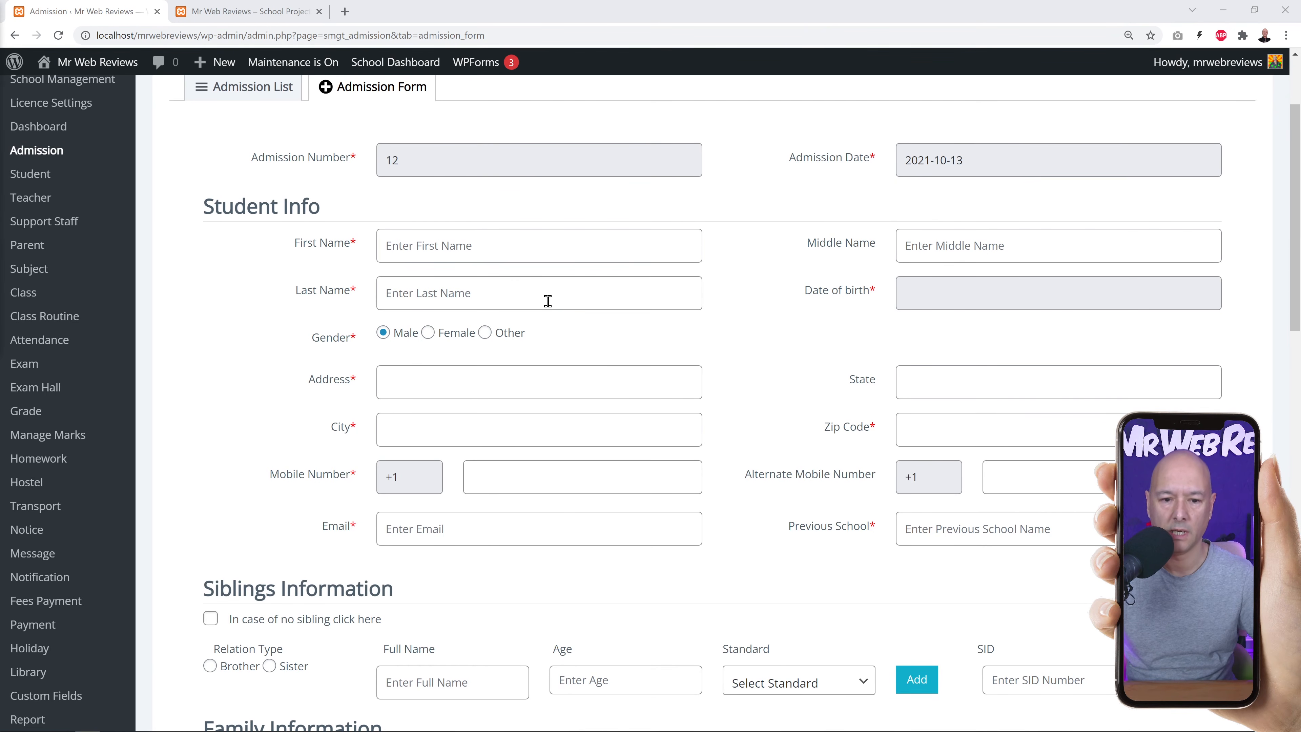
scroll(749, 335, down, 1)
scroll(749, 335, down, 1)
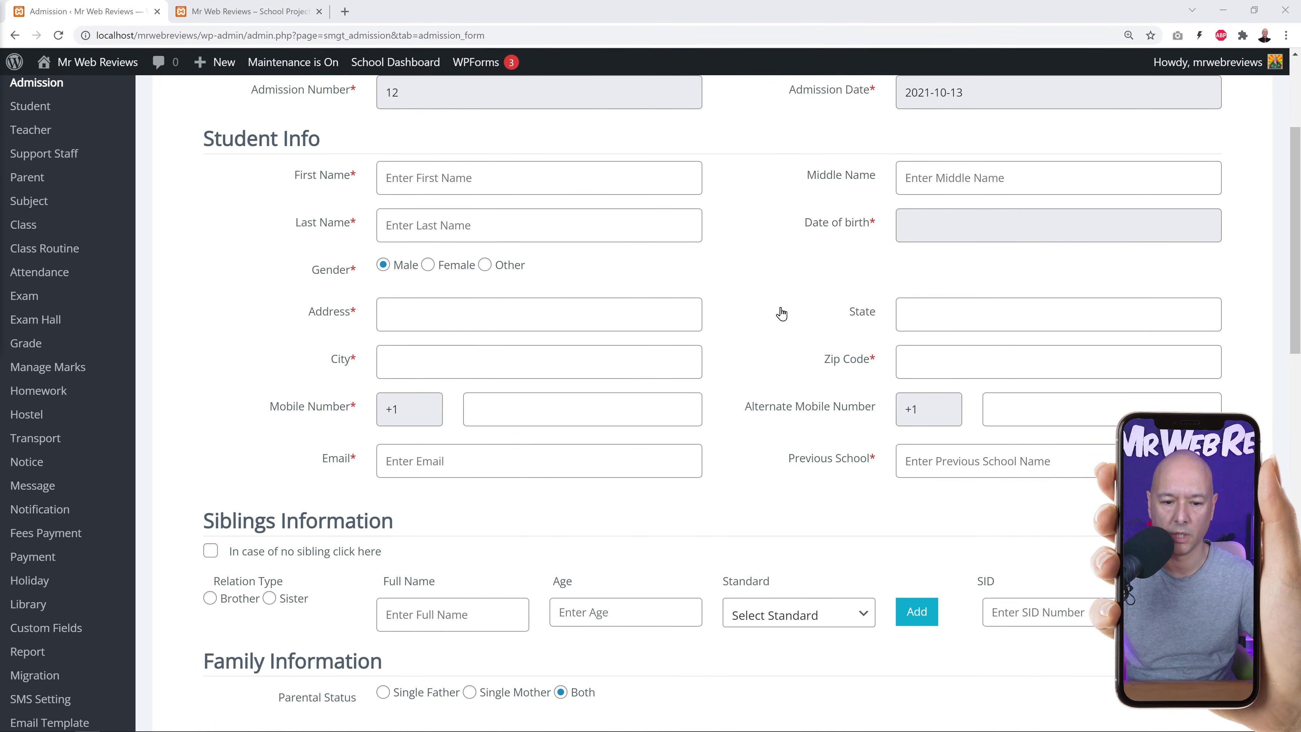
scroll(780, 314, down, 1)
scroll(820, 374, down, 1)
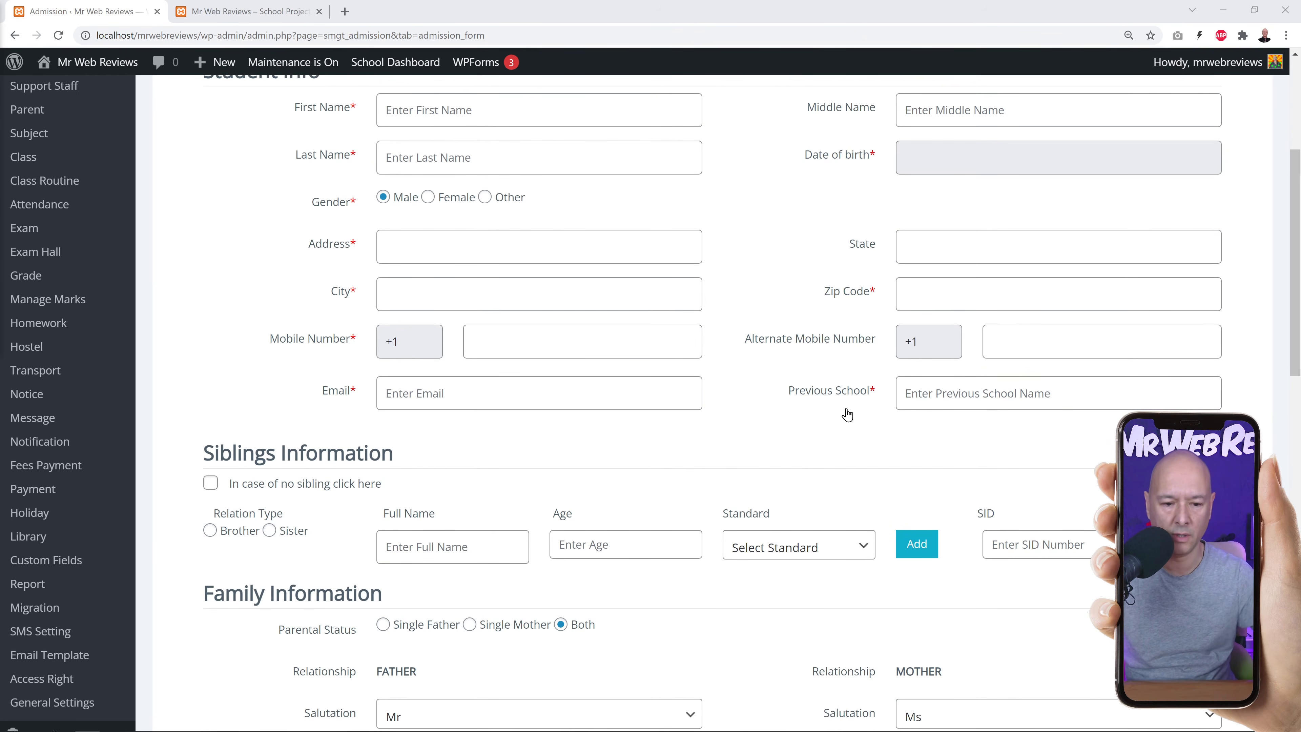
scroll(844, 409, down, 1)
scroll(844, 407, down, 1)
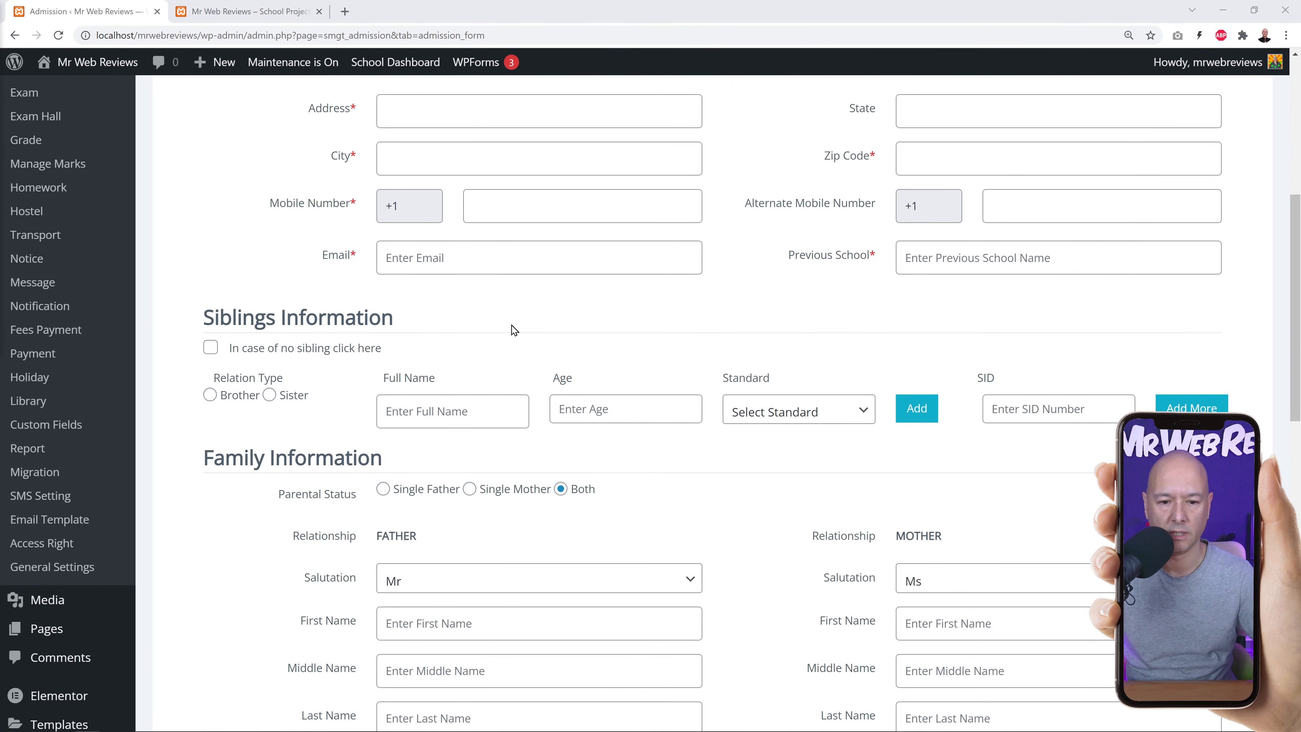
scroll(711, 330, down, 1)
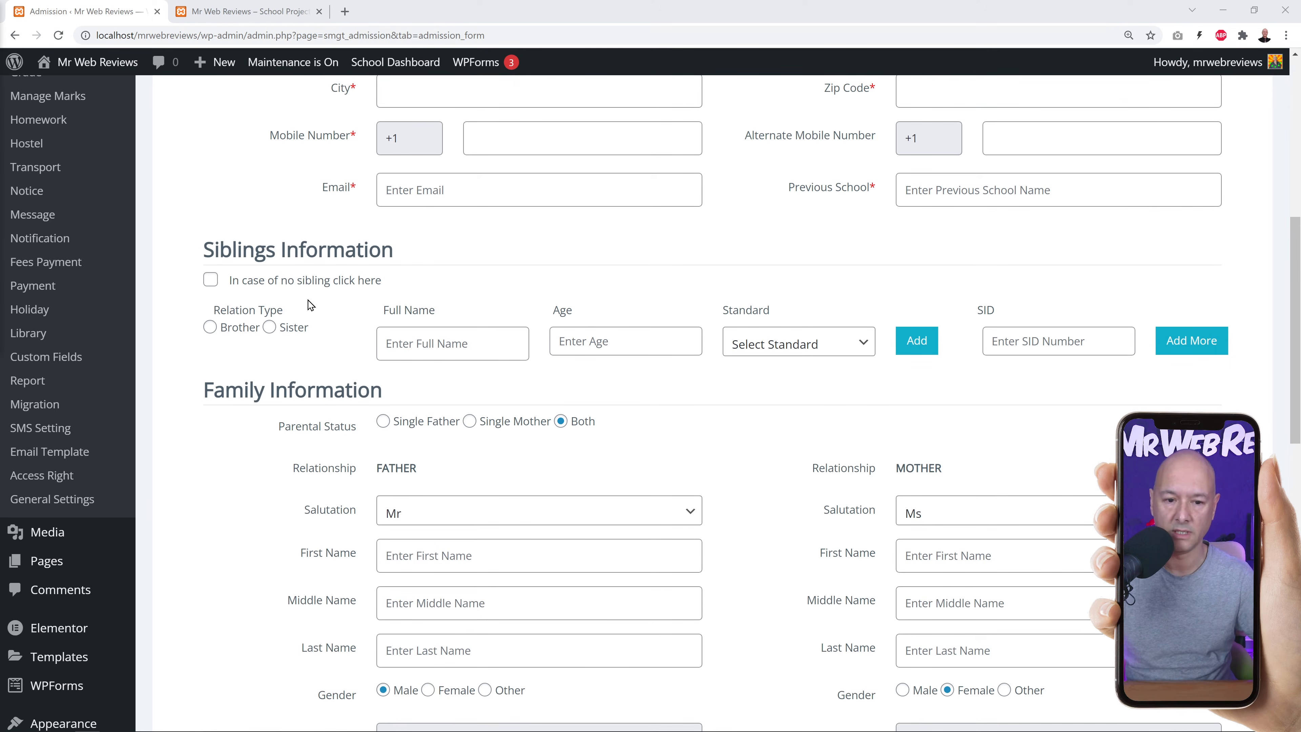
Keep sibling fields enabled and set the sibling relation type to Sister.
click(211, 280)
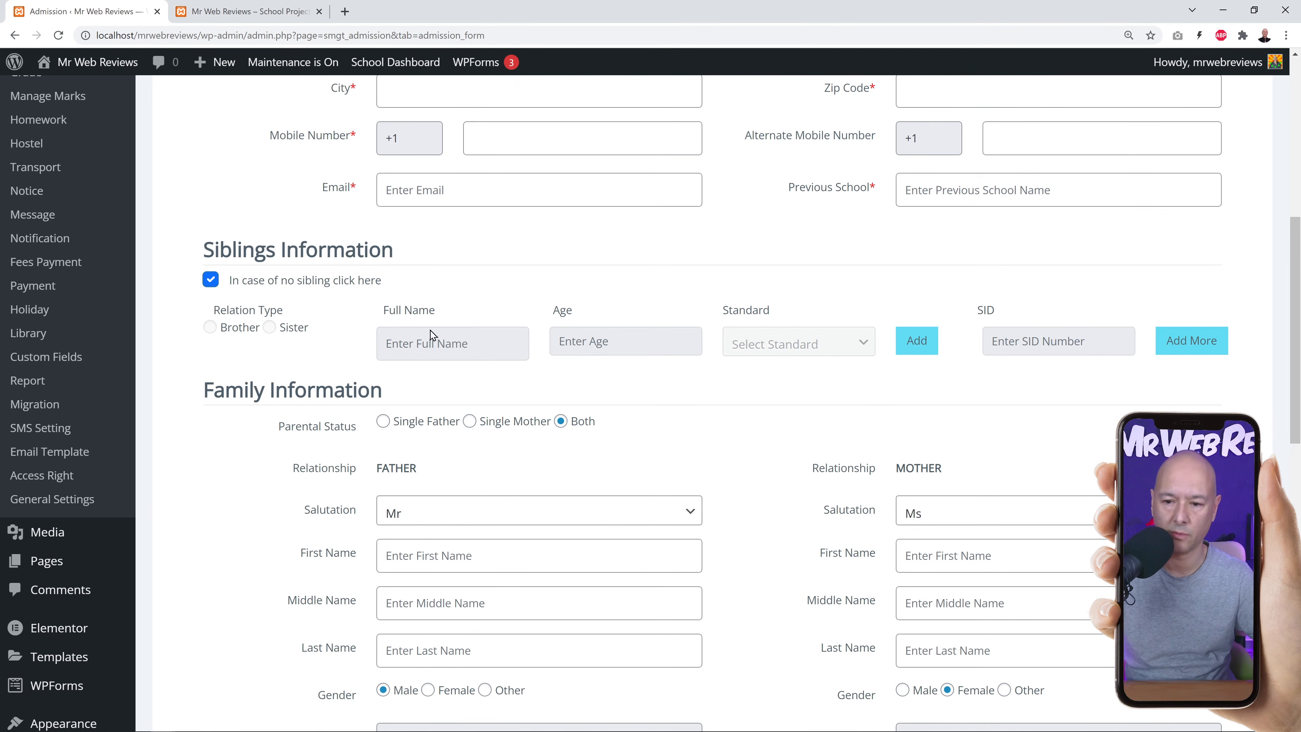
click(210, 280)
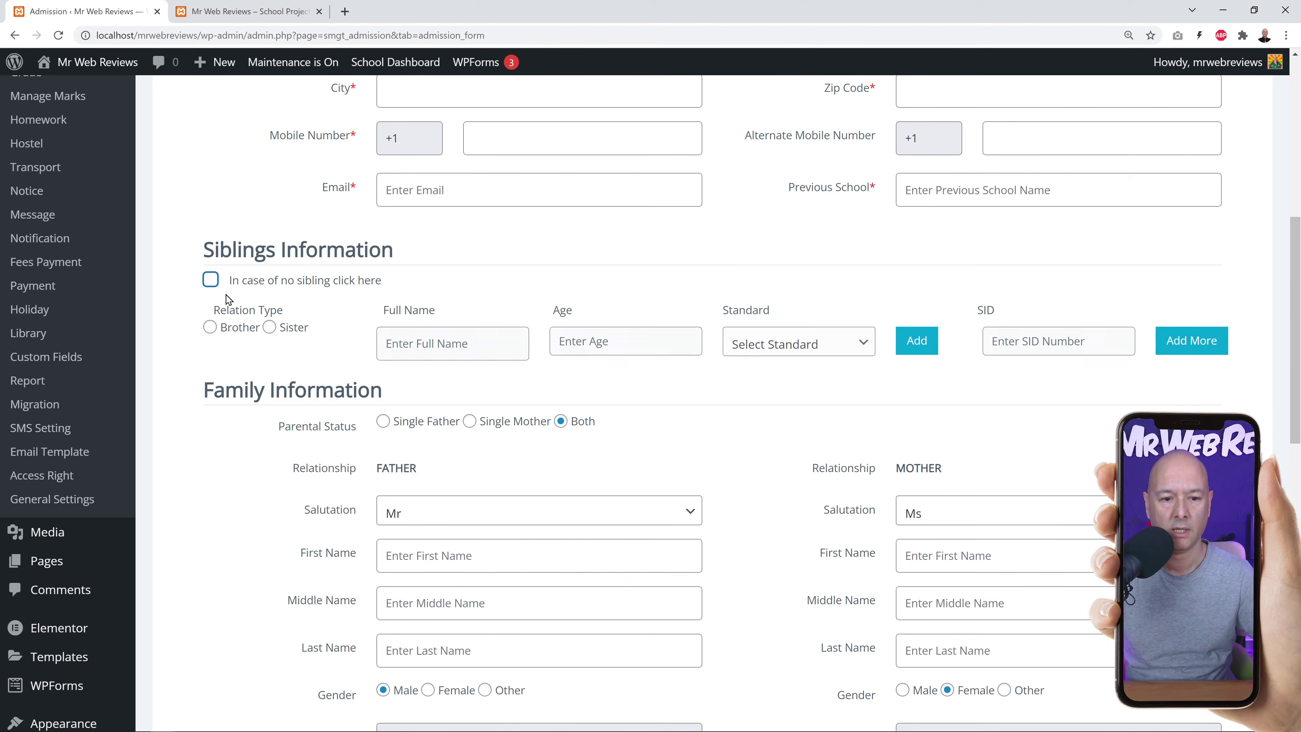
click(210, 328)
click(270, 328)
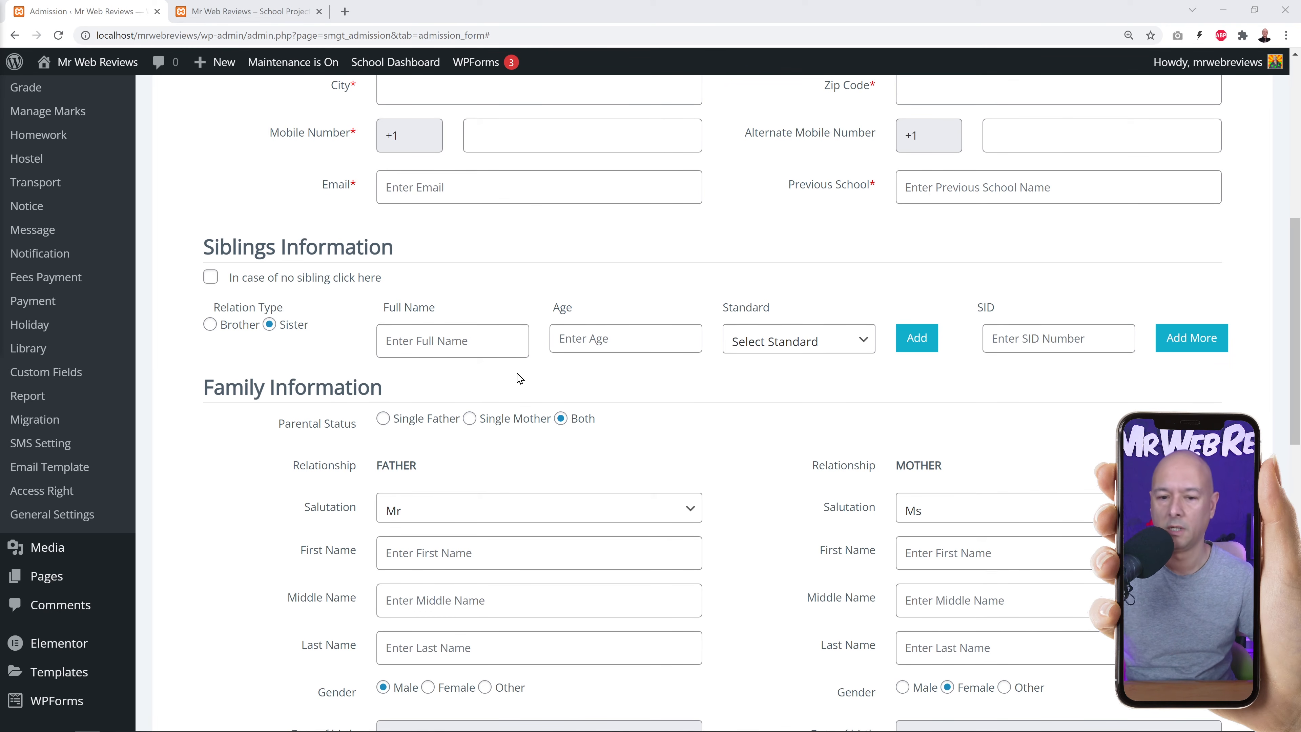
scroll(782, 377, down, 1)
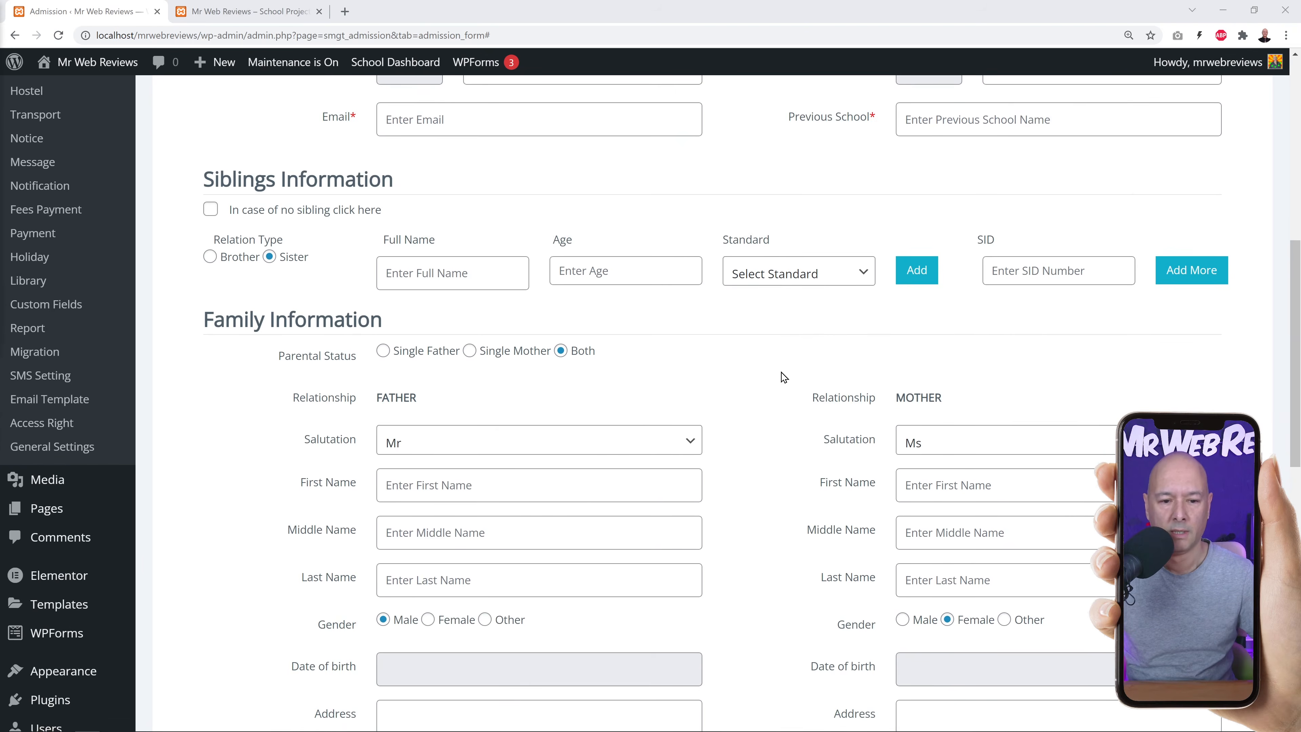
scroll(782, 377, down, 3)
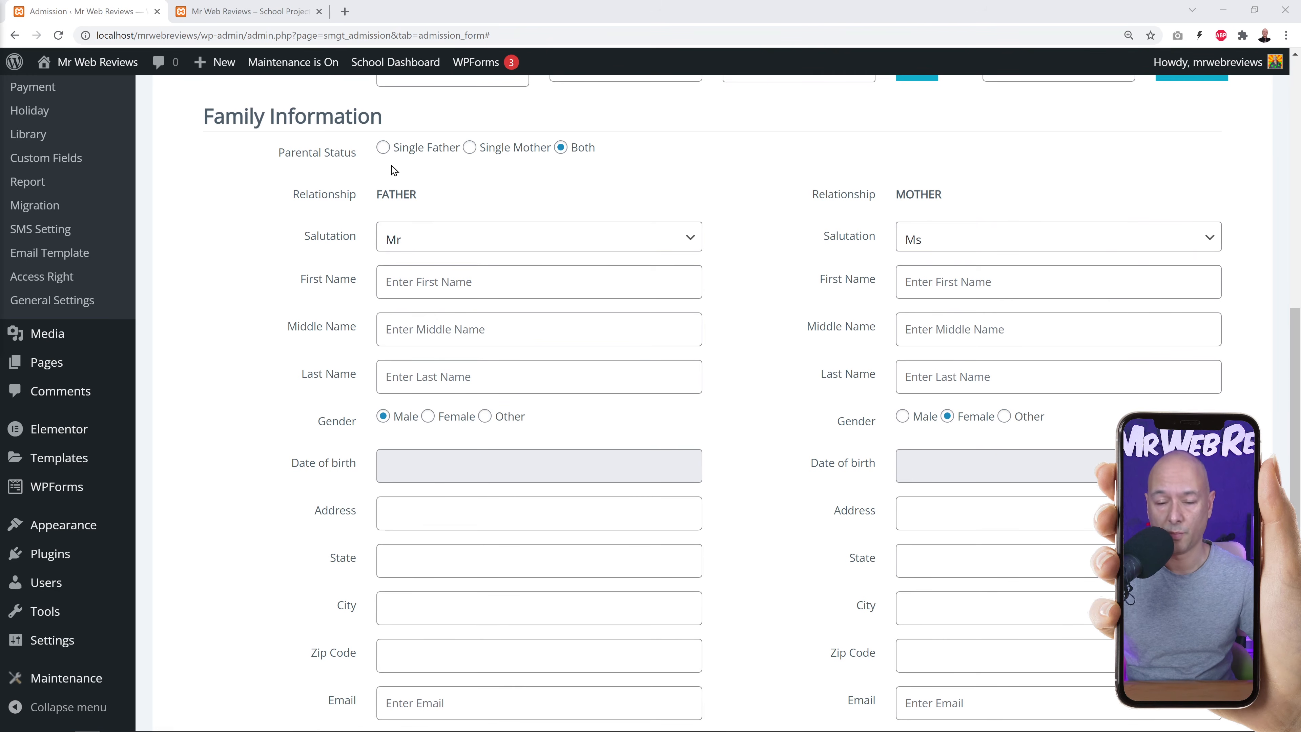
Preview Single Father and Single Mother layouts, restore parental status to Both, and review parent fields.
click(382, 154)
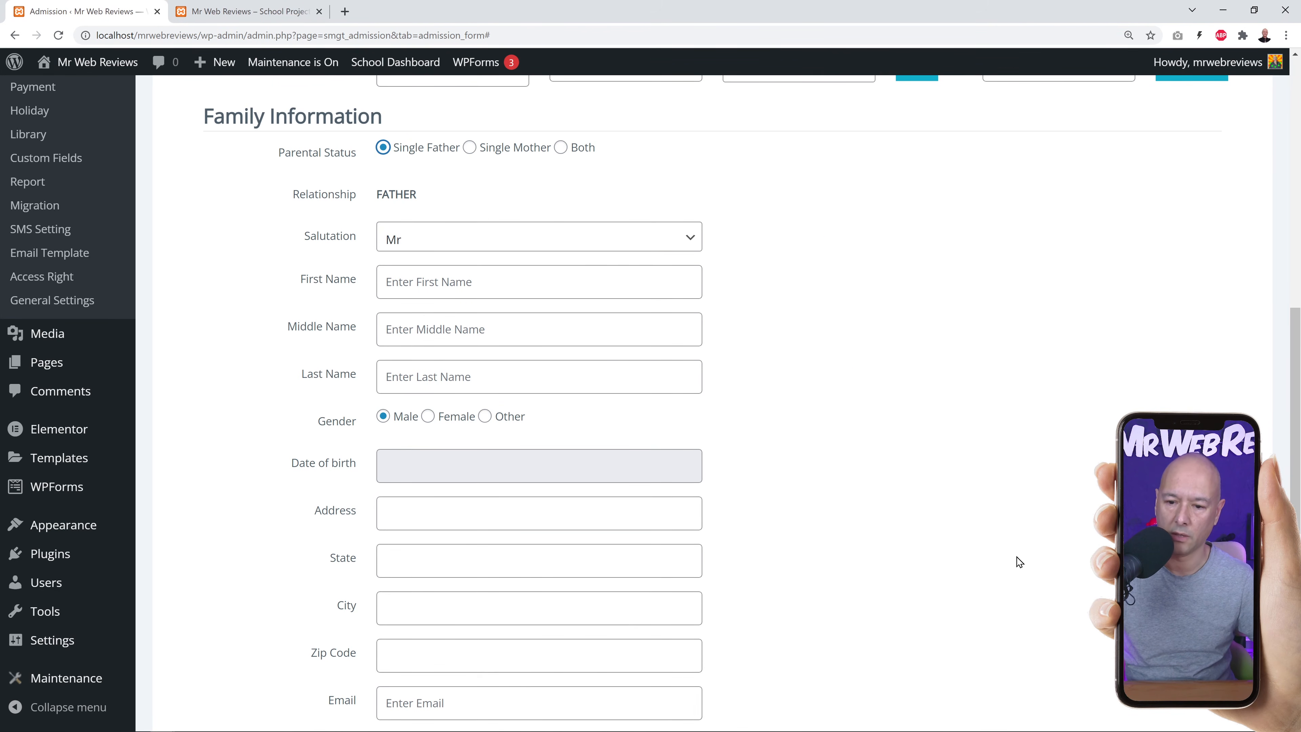
click(468, 151)
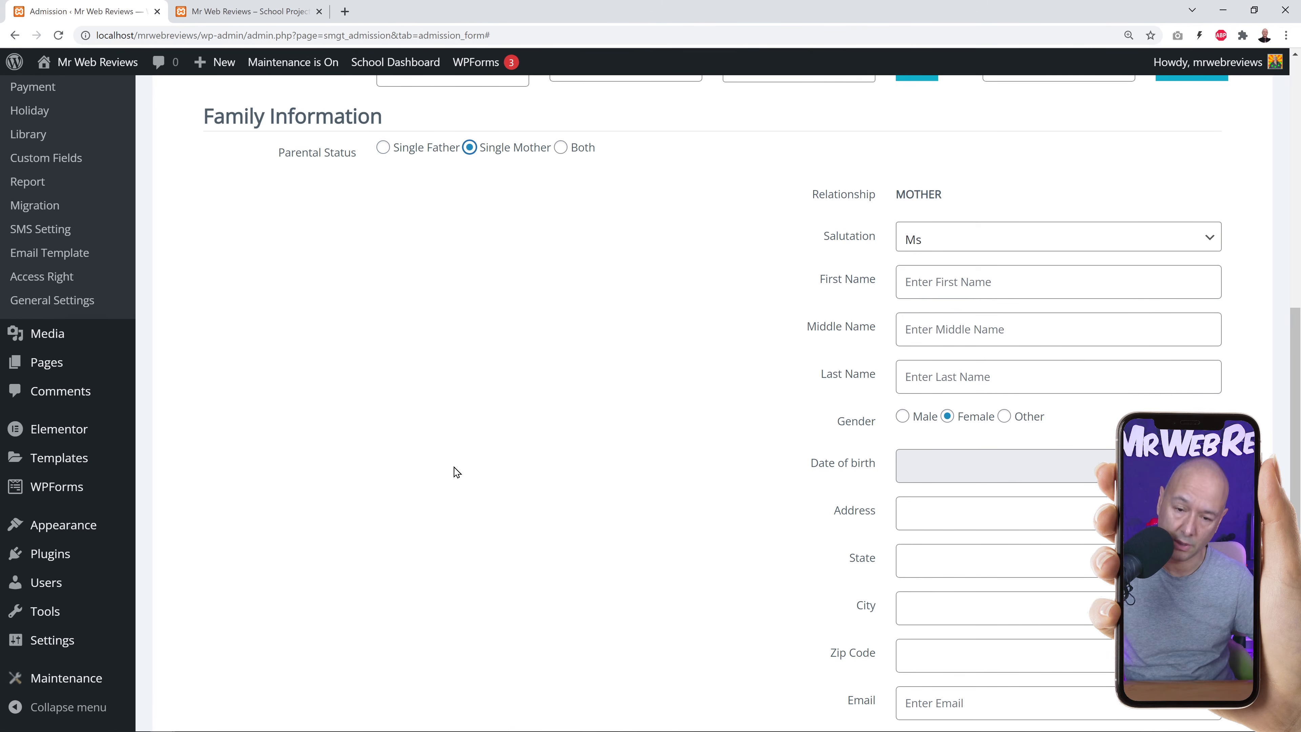
click(560, 148)
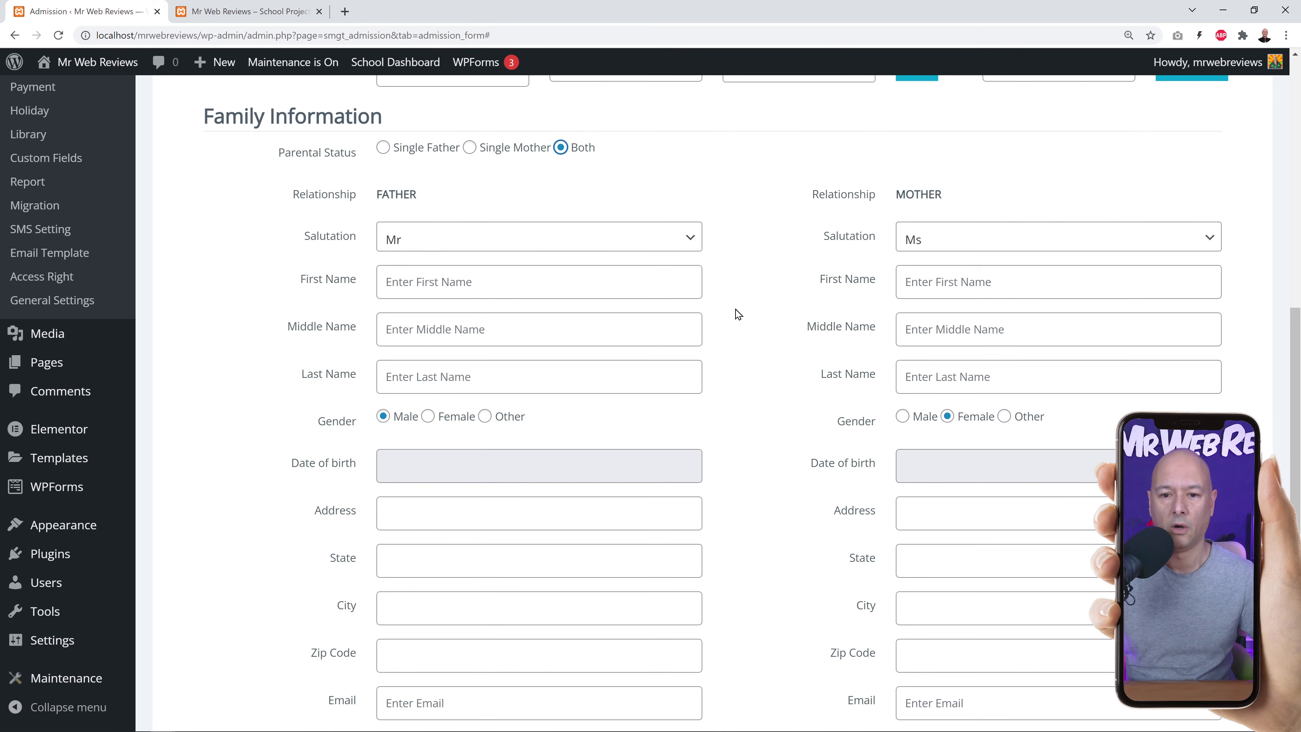
scroll(769, 361, down, 1)
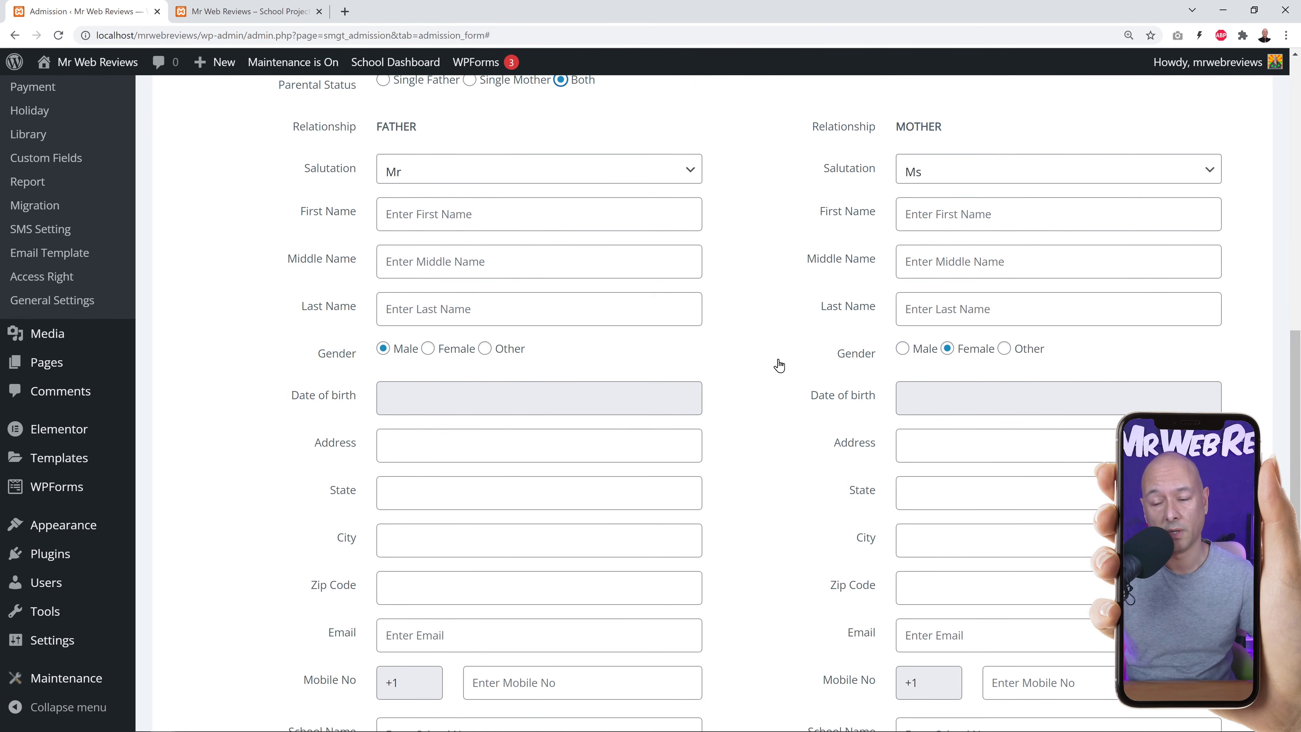
scroll(778, 368, down, 1)
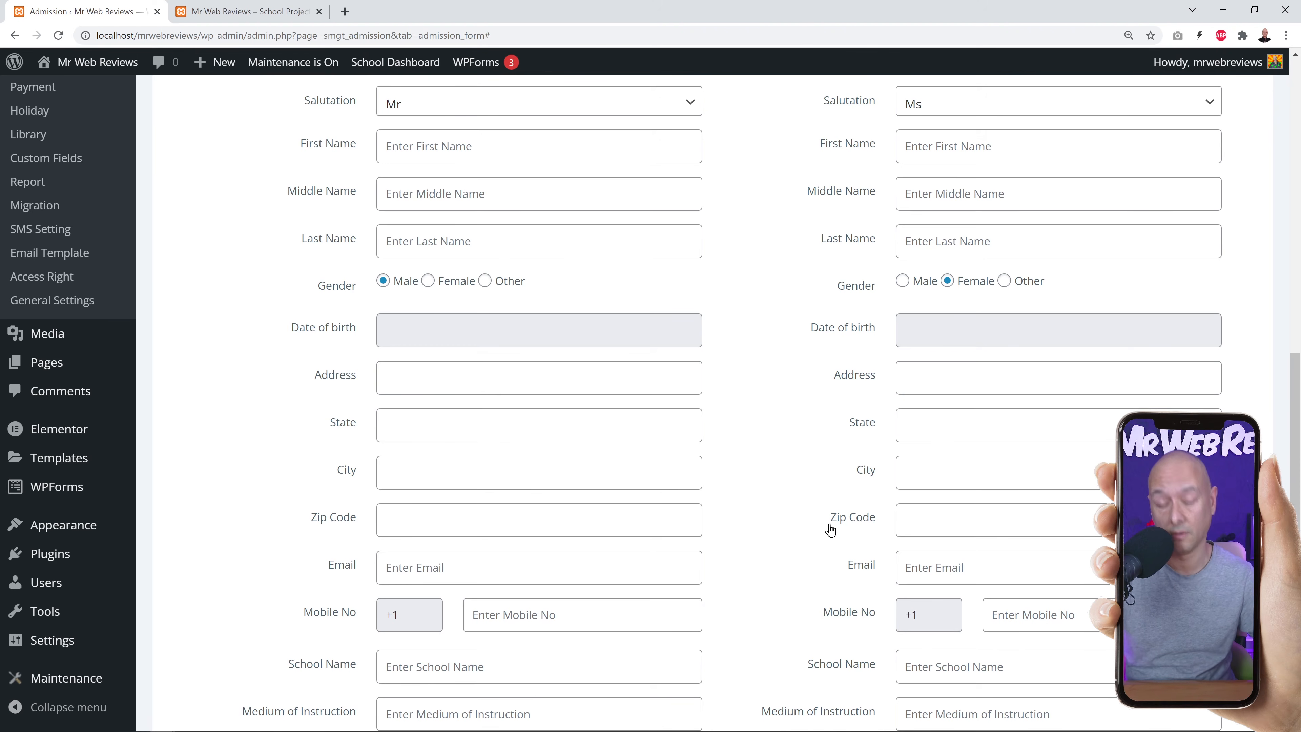
scroll(807, 513, down, 3)
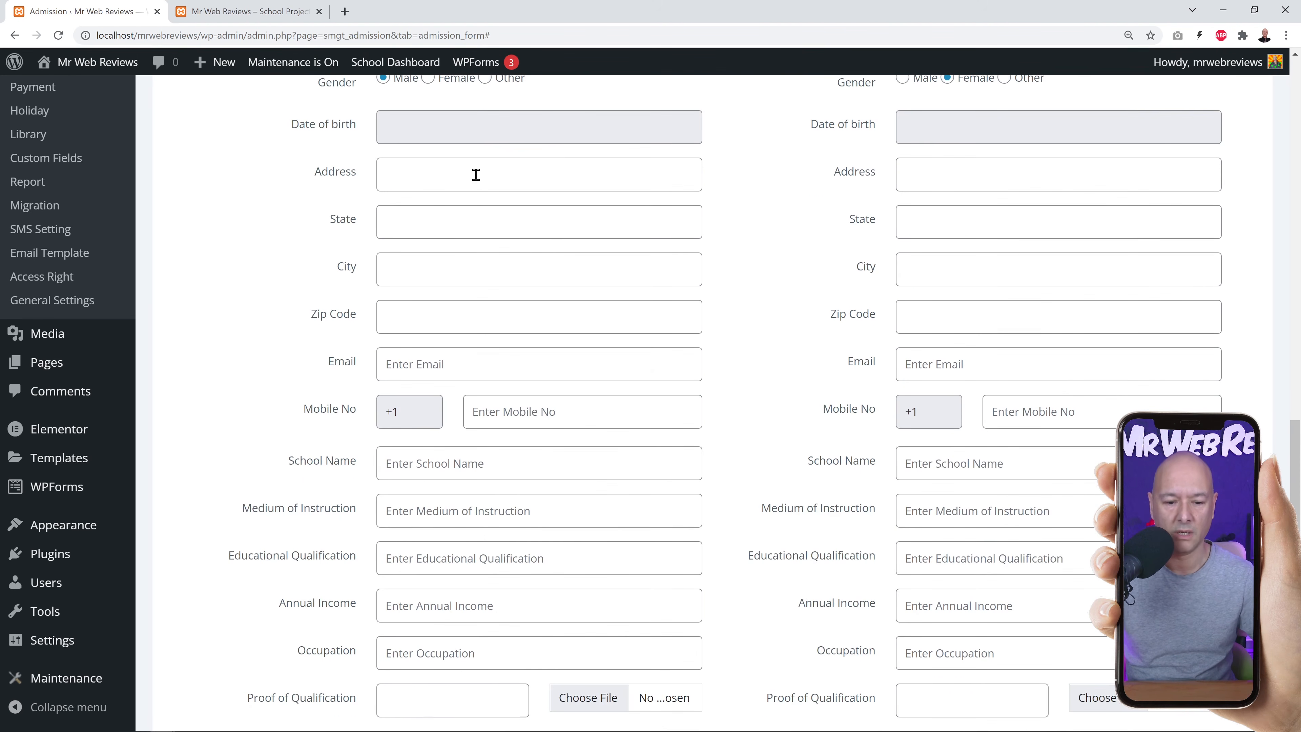
scroll(499, 492, down, 3)
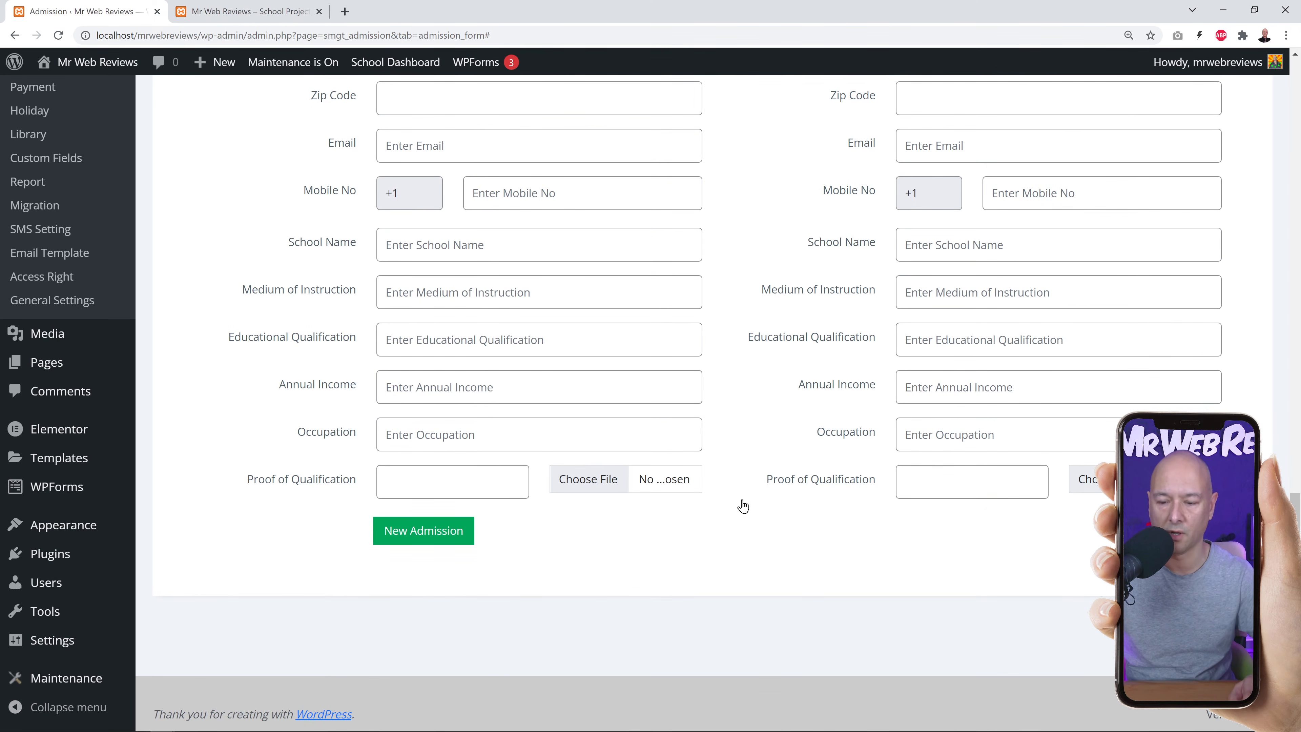
scroll(742, 506, up, 12)
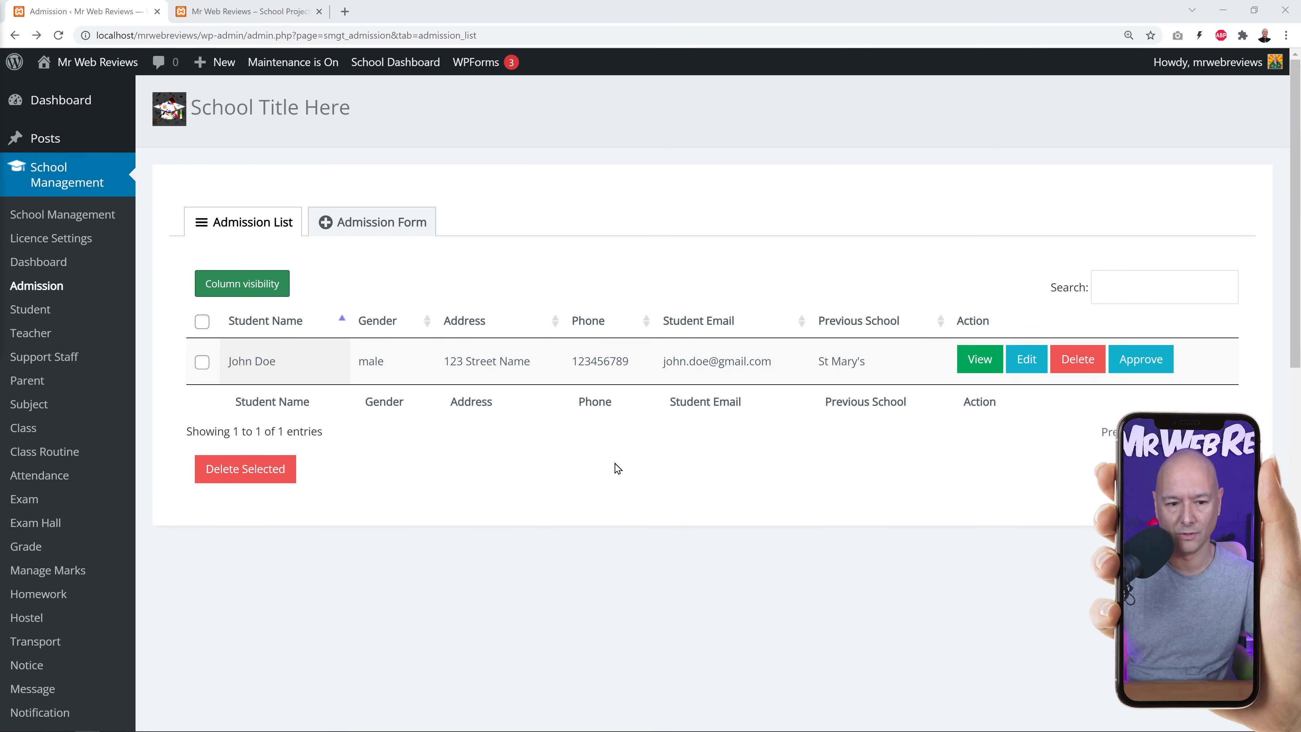
Approve the pending applicant and paste the saved password.
click(1146, 360)
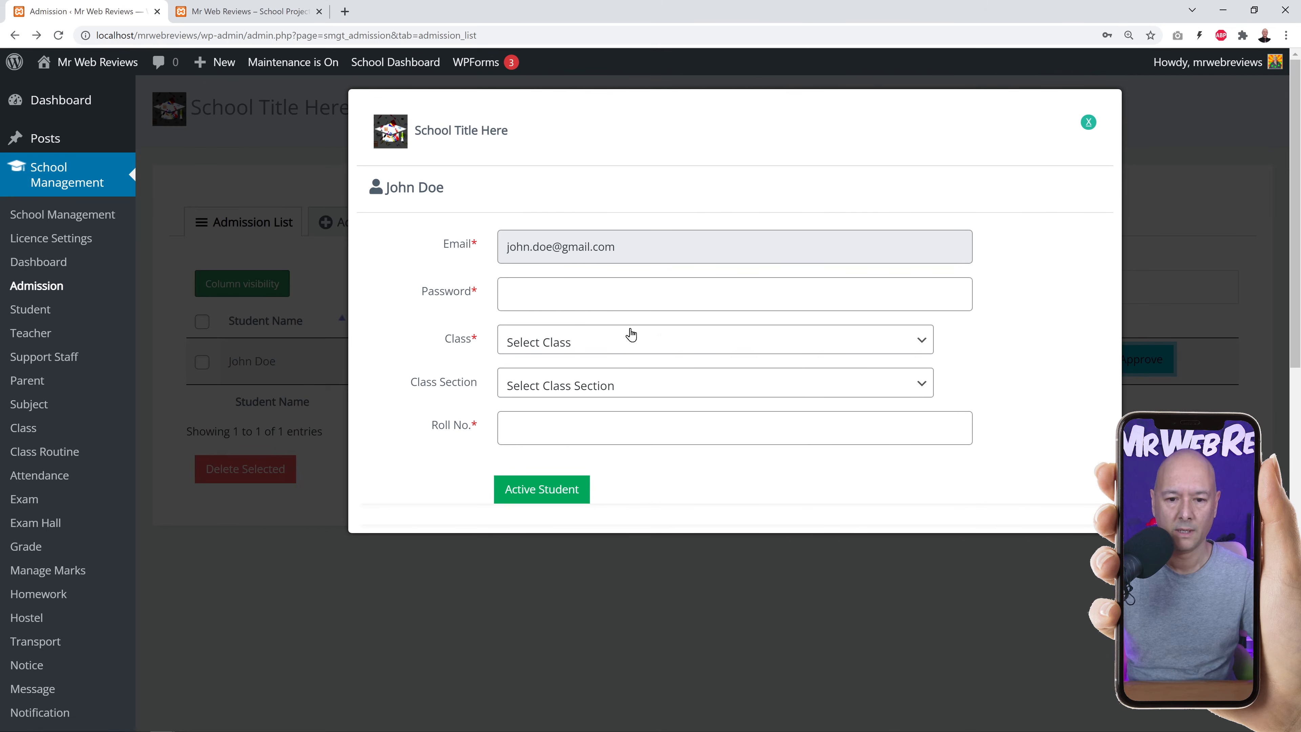
click(558, 299)
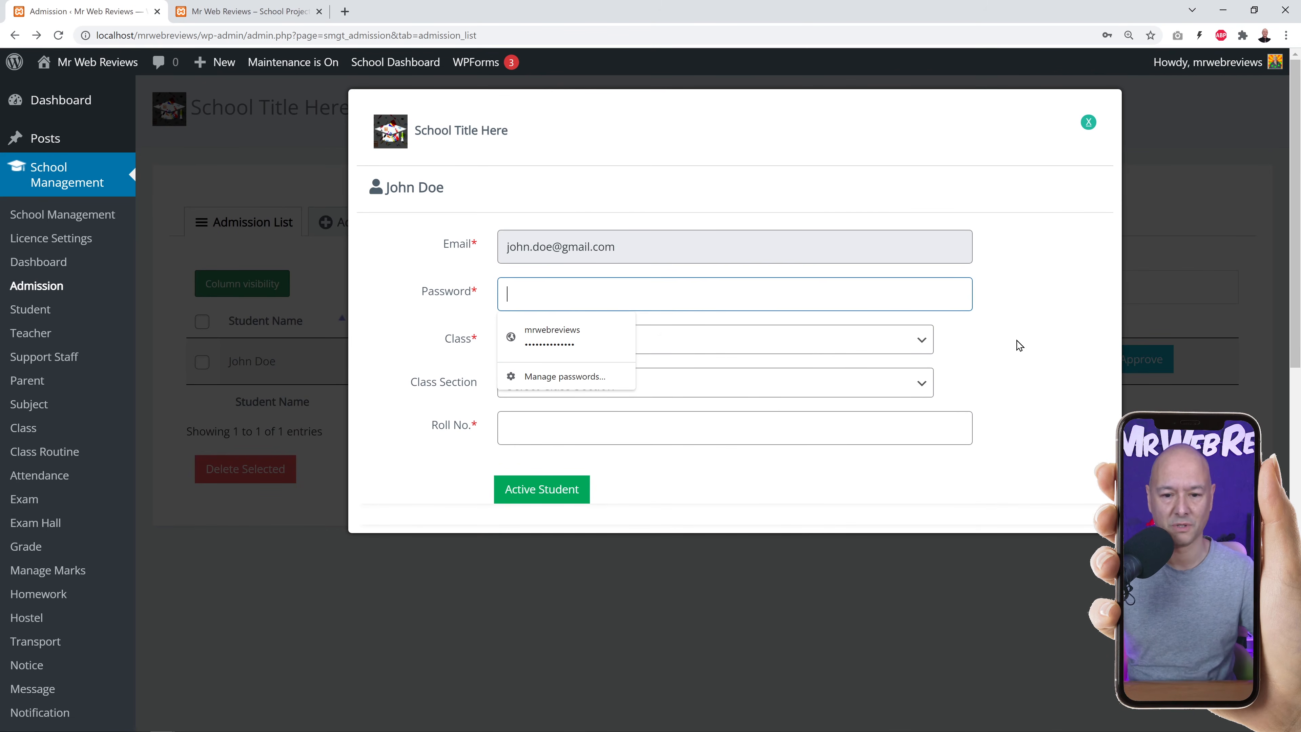
key(ctrl+v)
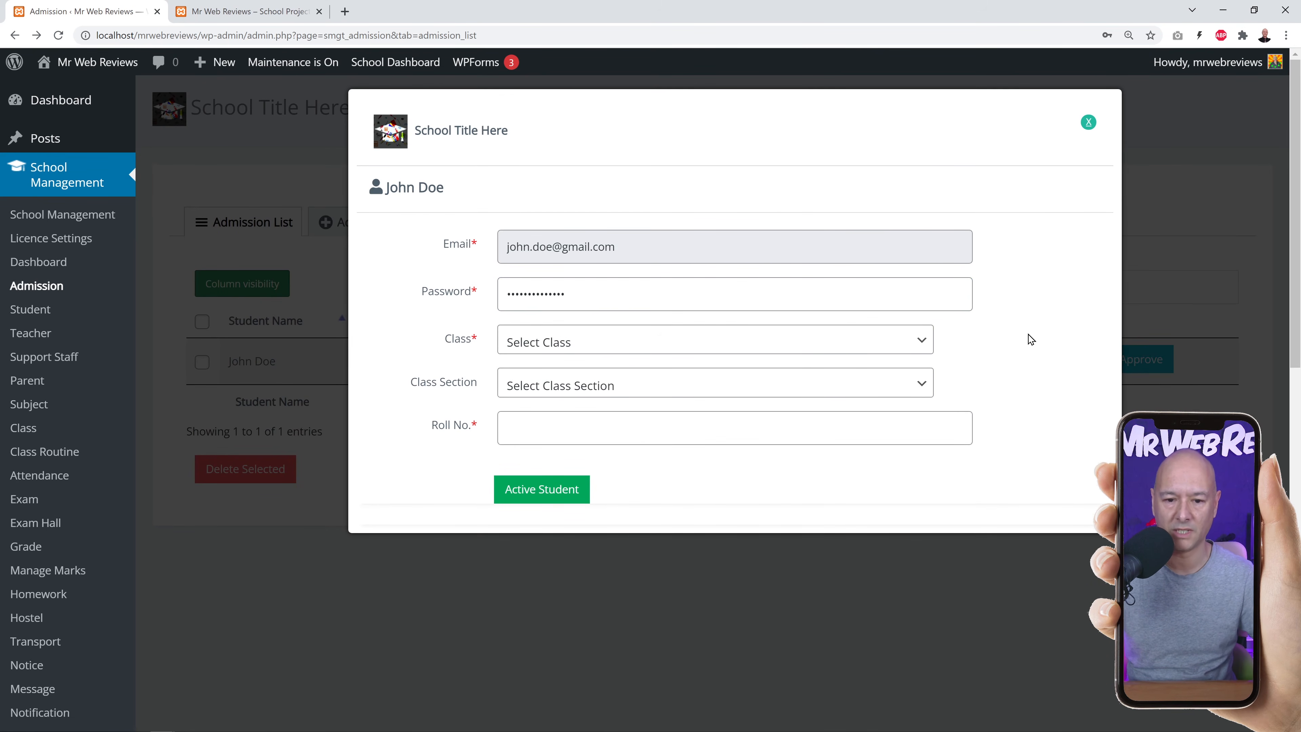
Set the student's class to Programming / Coding and section to PHP.
click(922, 340)
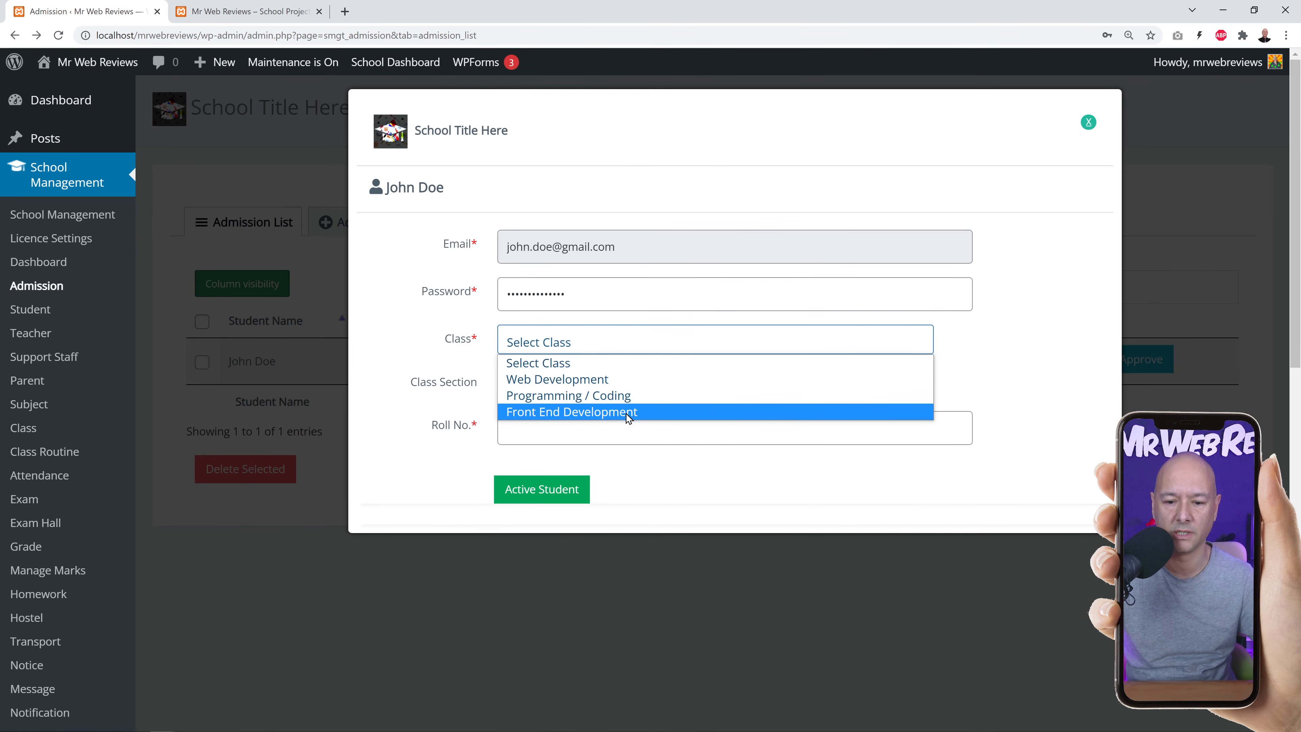
click(632, 381)
click(922, 386)
click(977, 366)
click(876, 350)
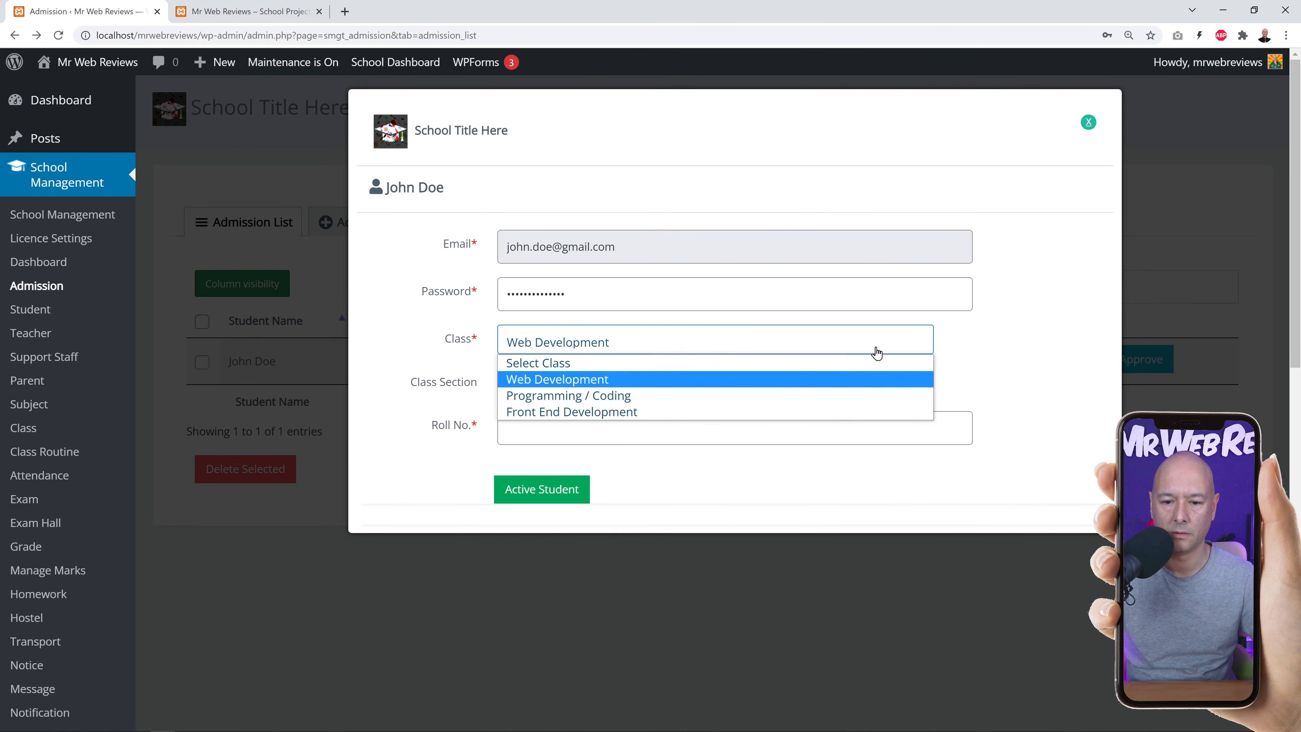
click(747, 394)
click(931, 389)
click(614, 421)
click(612, 436)
click(659, 466)
click(558, 429)
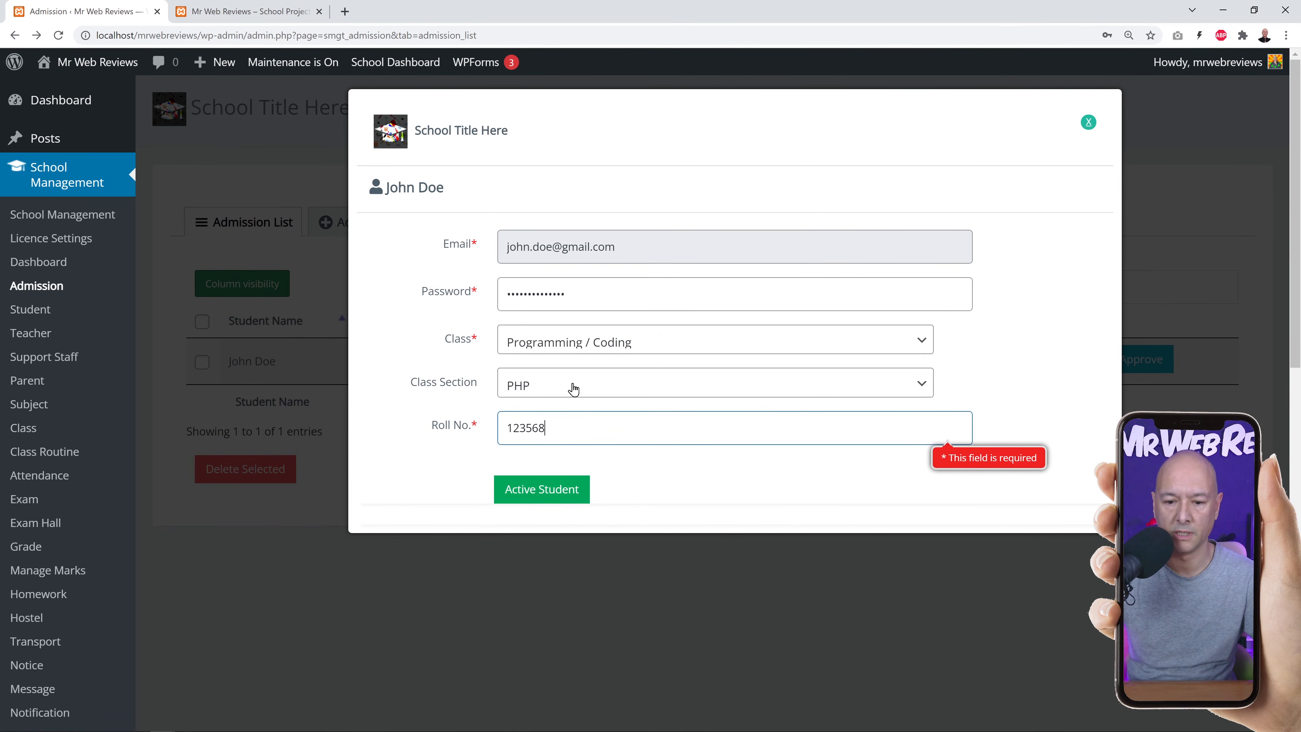
scroll(733, 436, down, 3)
click(561, 495)
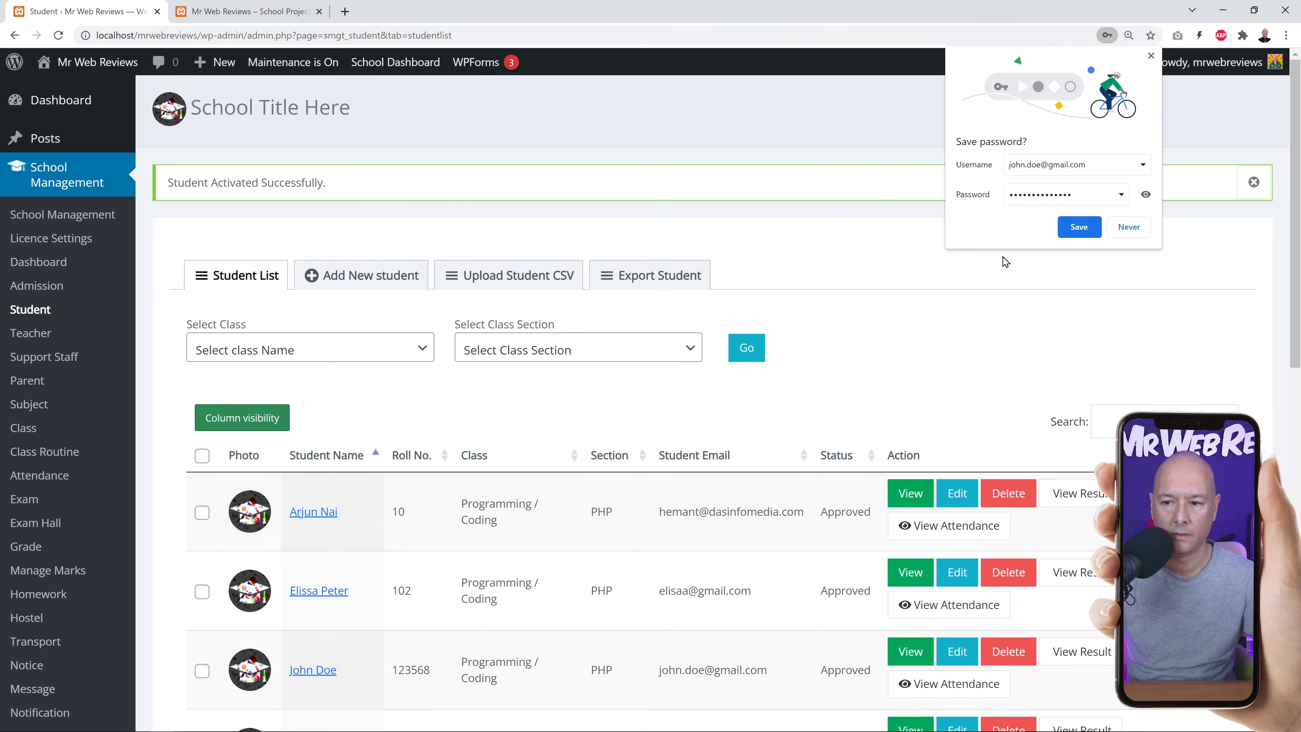
click(1151, 56)
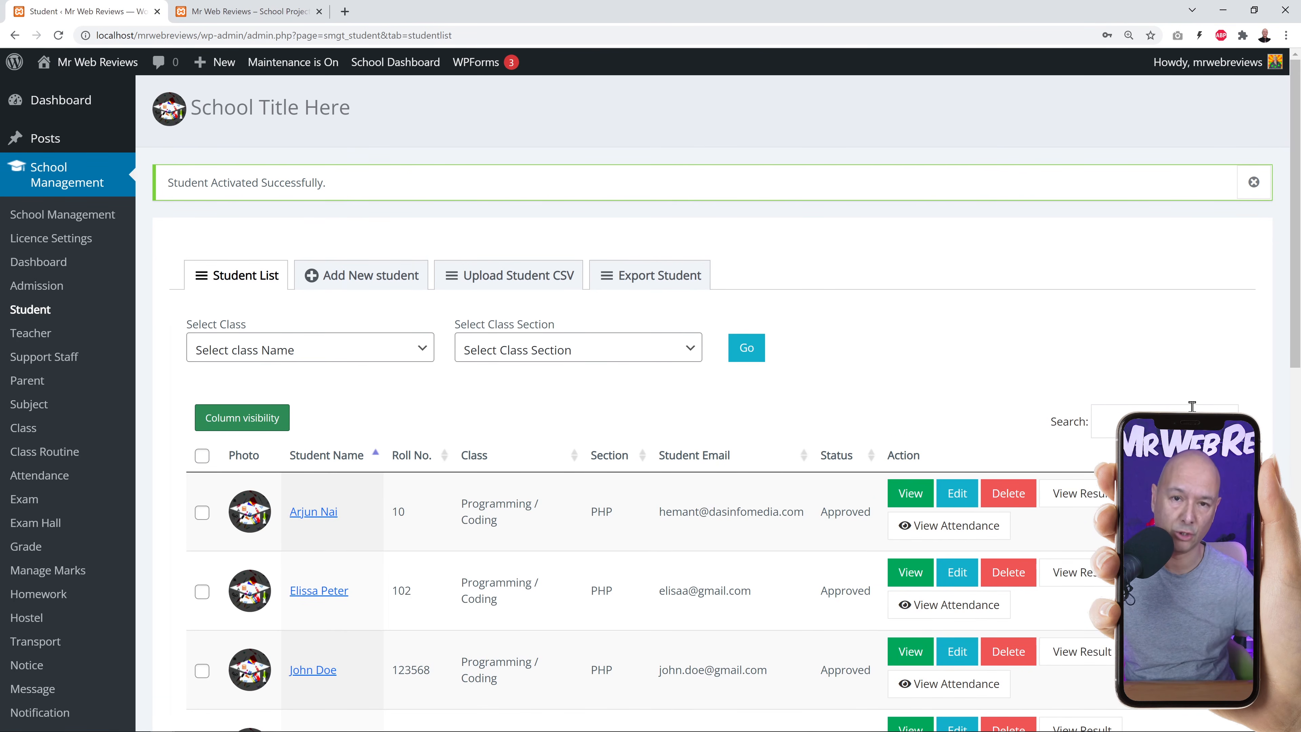
scroll(1236, 402, down, 3)
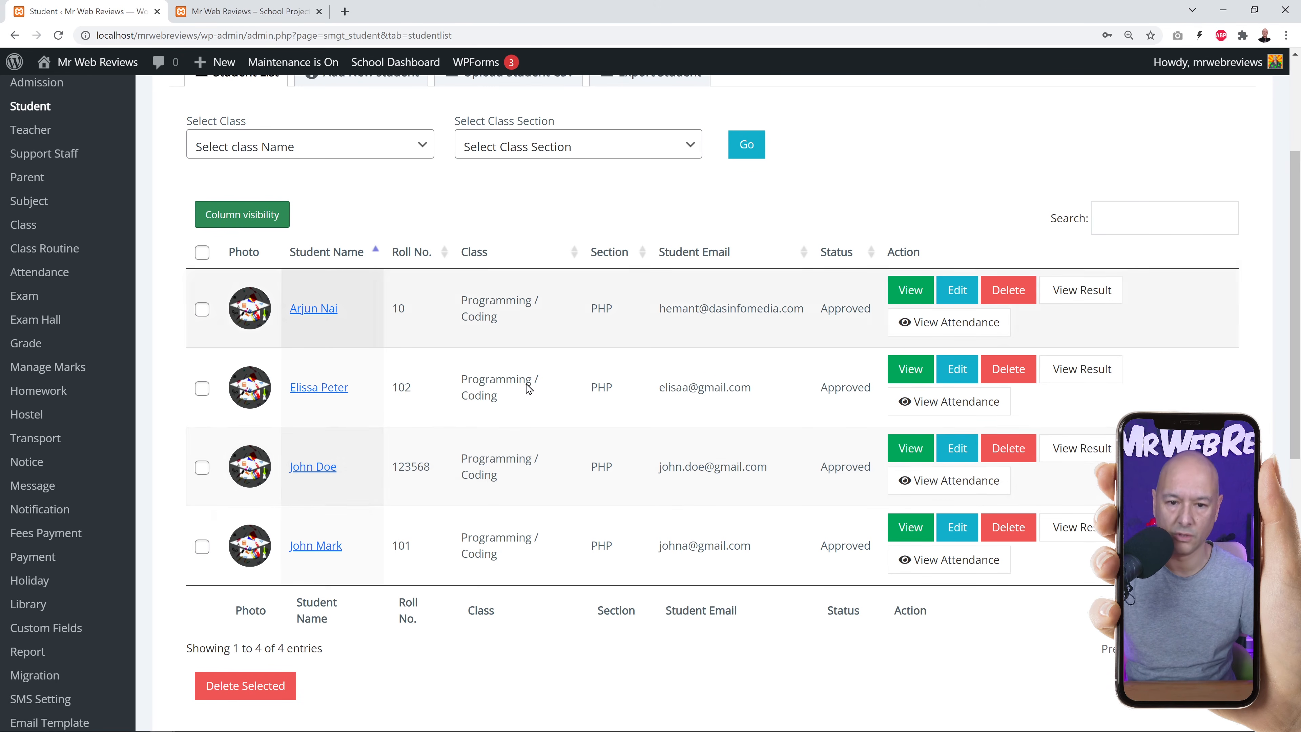
scroll(670, 513, up, 3)
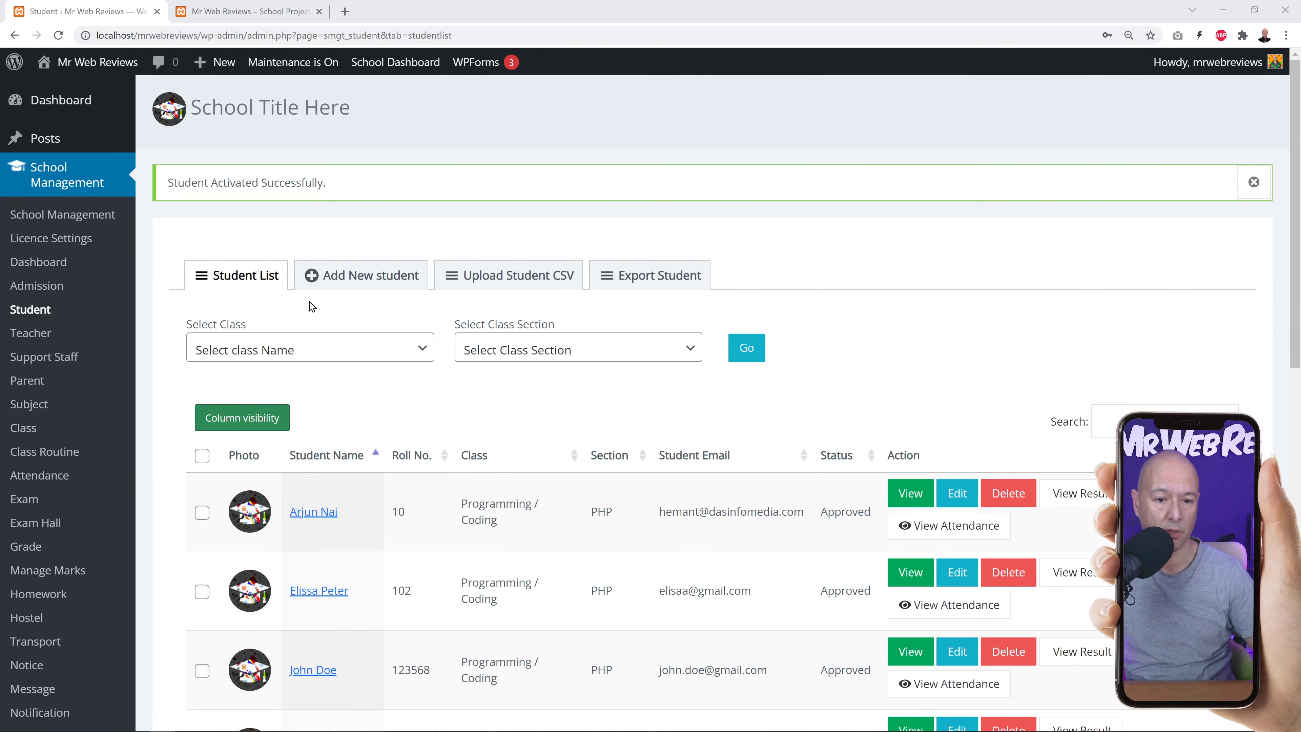
click(345, 280)
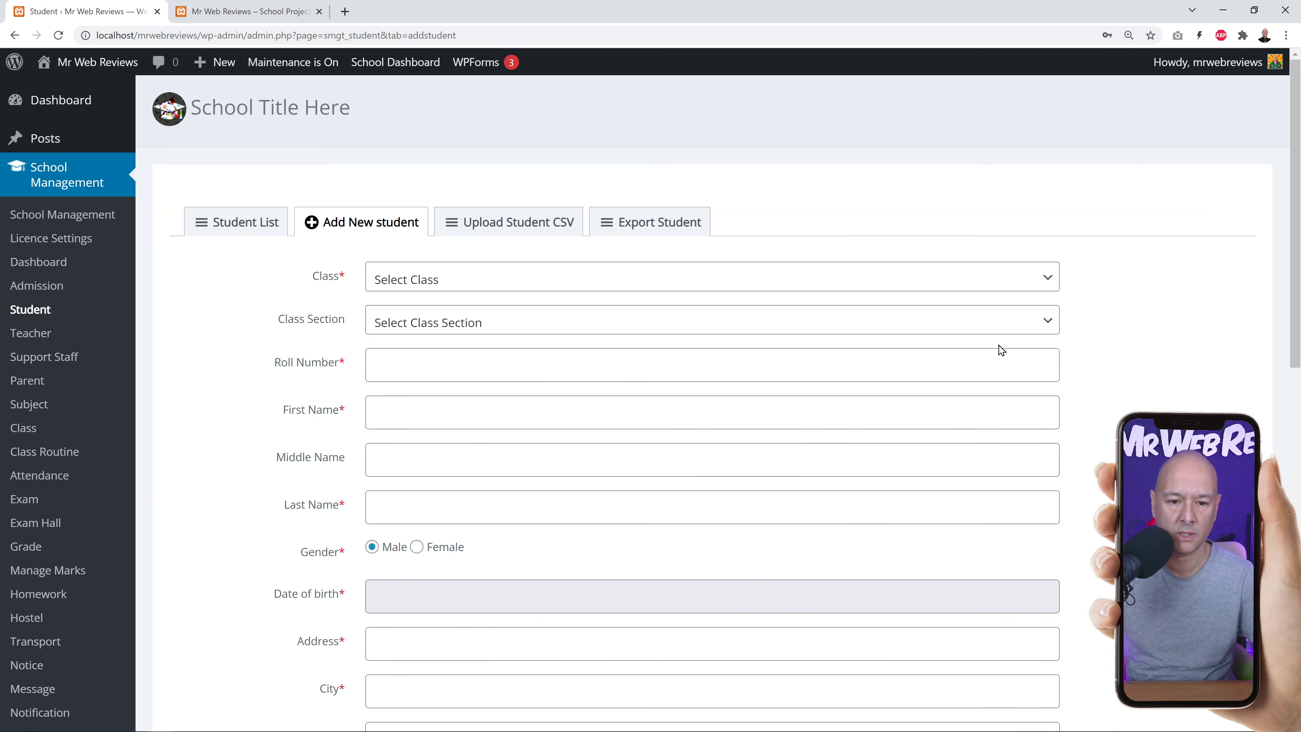
click(1026, 294)
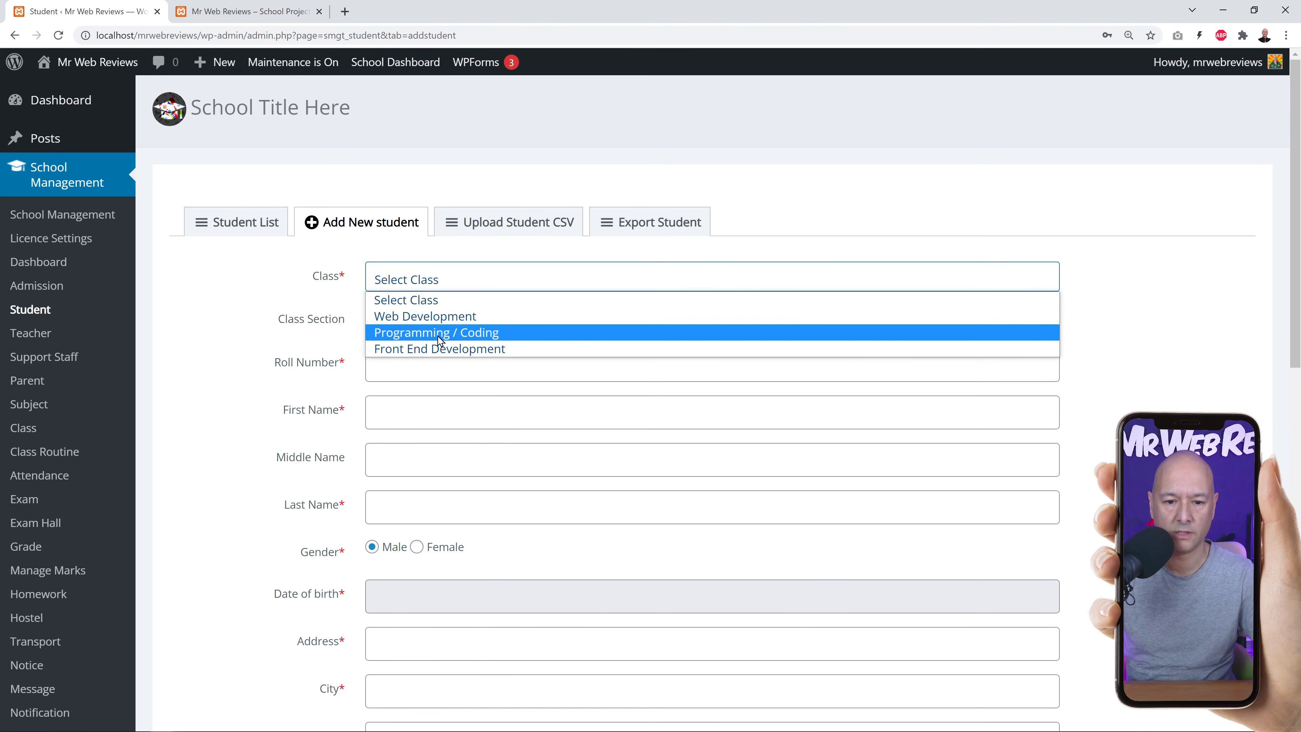
click(448, 335)
click(479, 328)
click(424, 356)
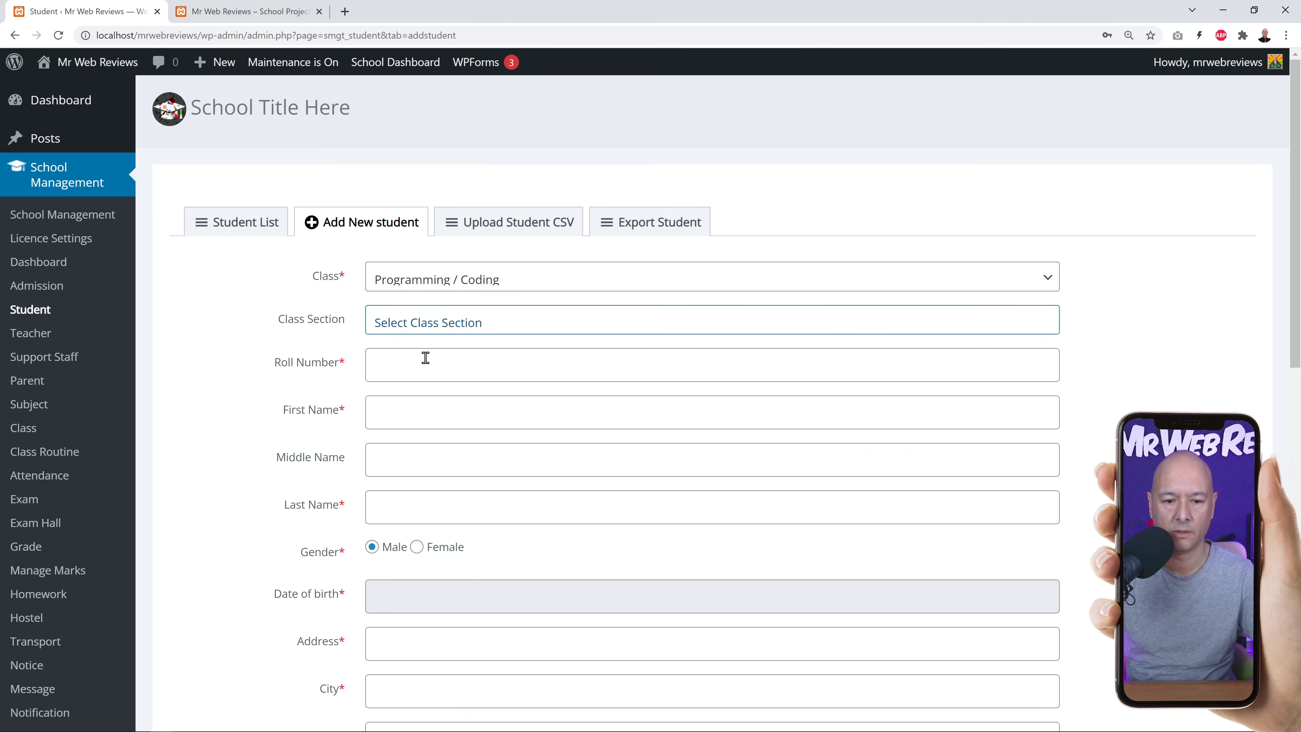
click(379, 361)
text(12345)
scroll(358, 389, down, 2)
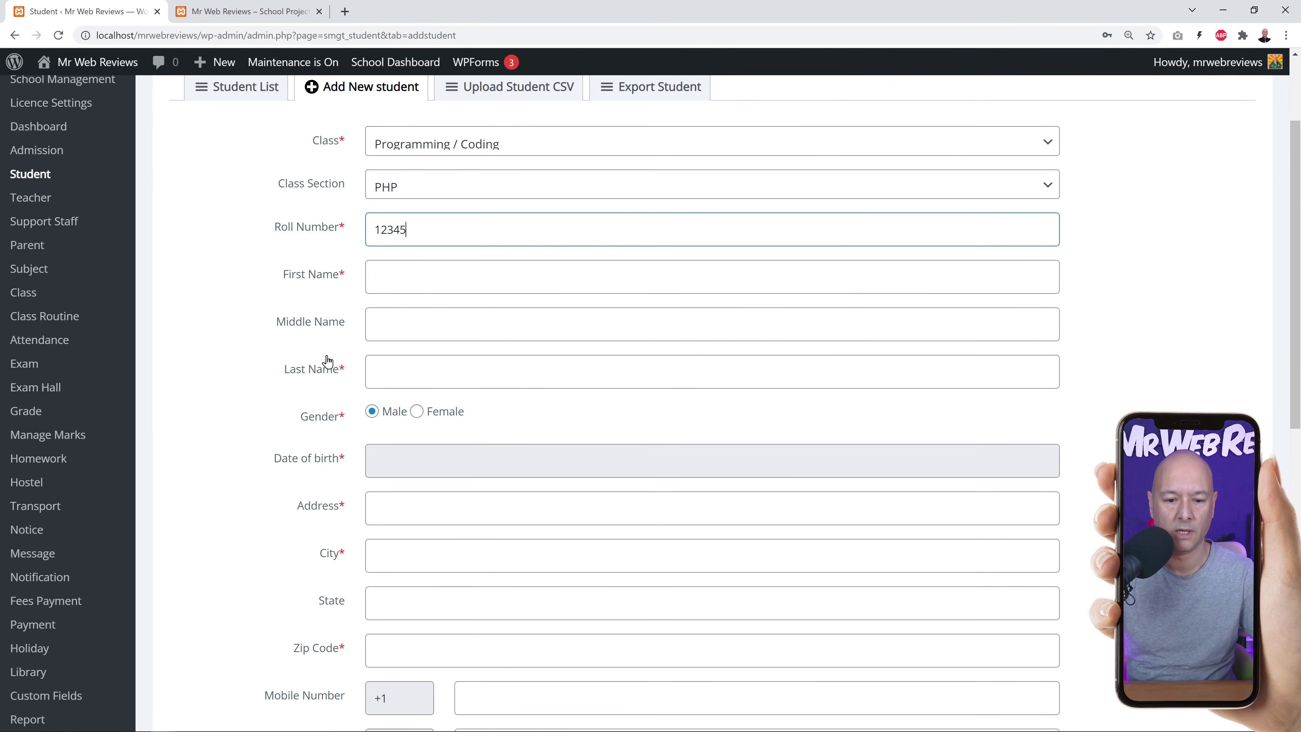
scroll(432, 353, down, 10)
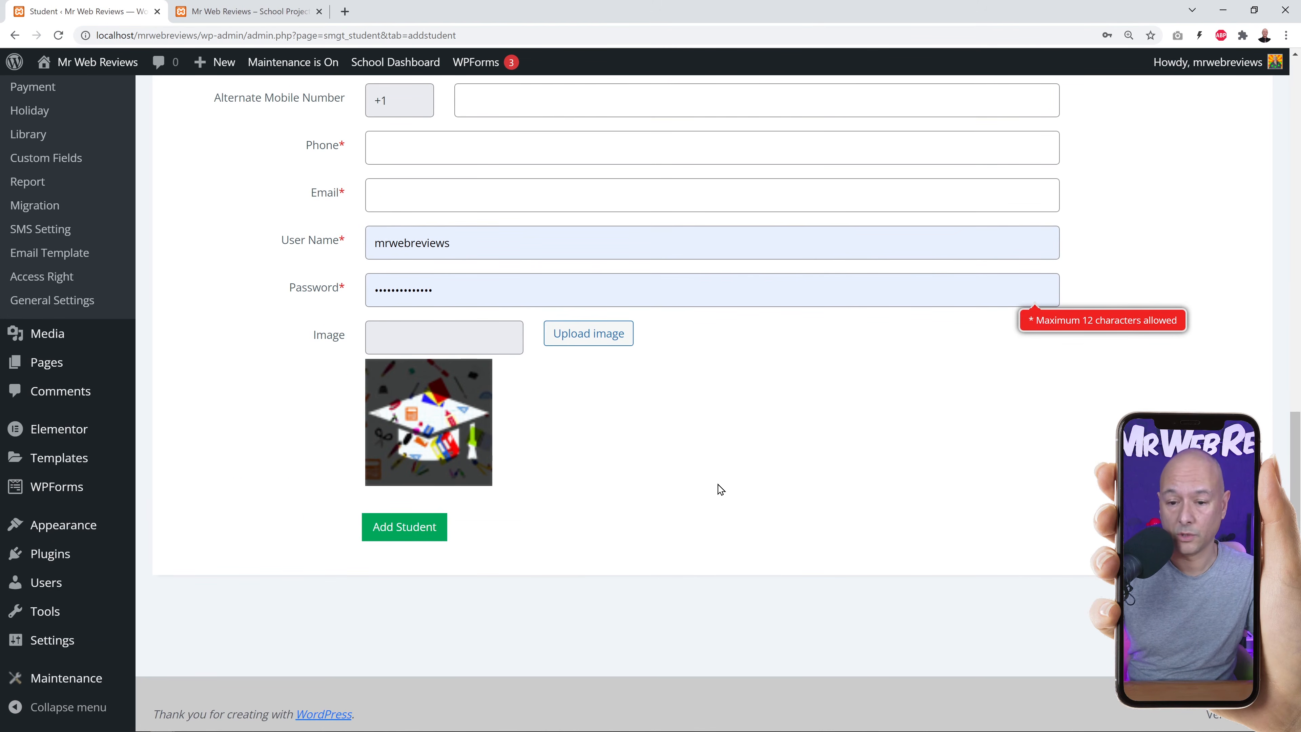
scroll(717, 490, up, 12)
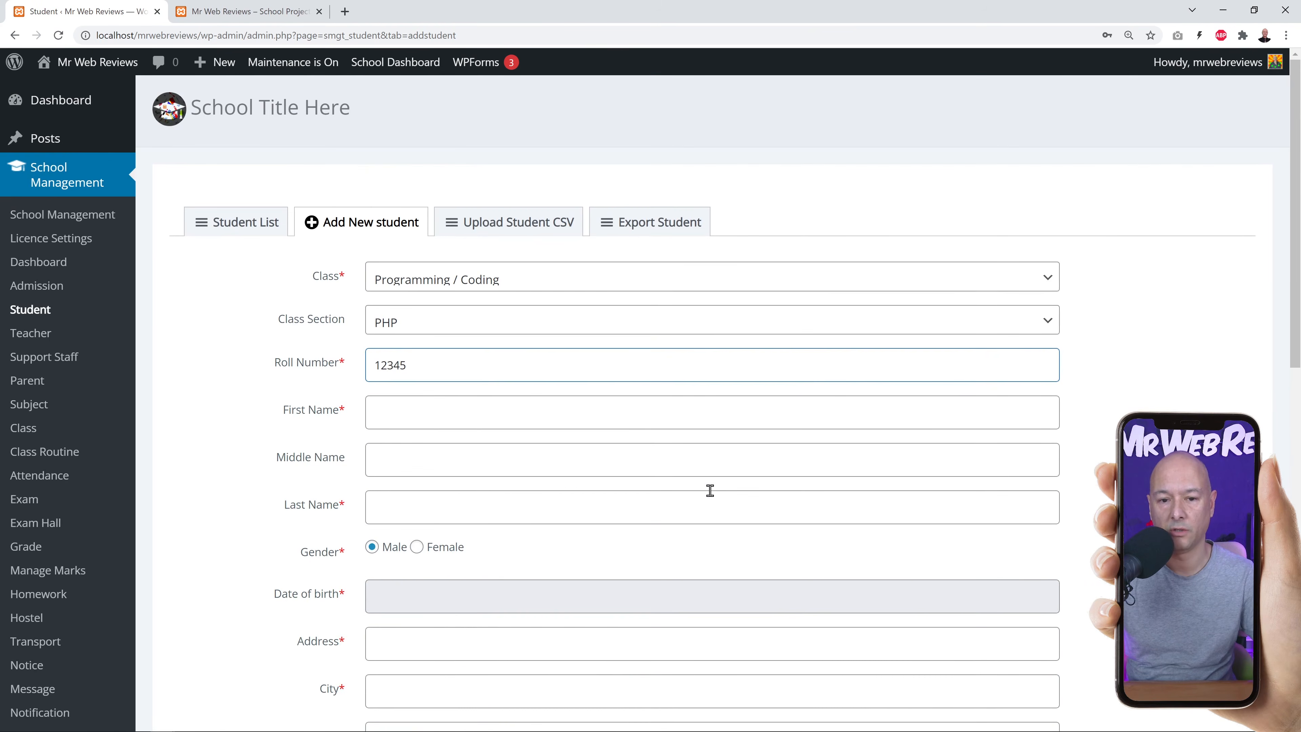
click(246, 223)
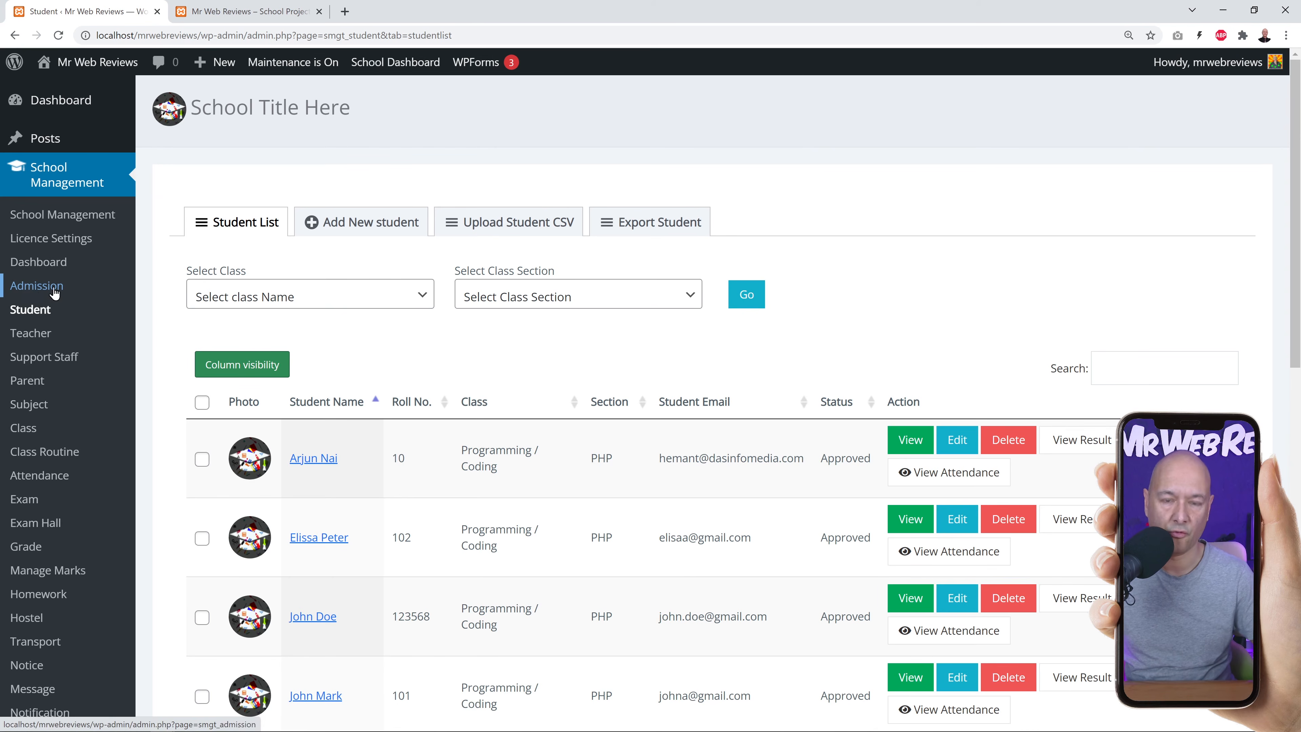
Review the four approved Programming / Coding PHP students, rolls 10, 102, 123568 and 101.
scroll(555, 433, down, 1)
scroll(556, 433, down, 2)
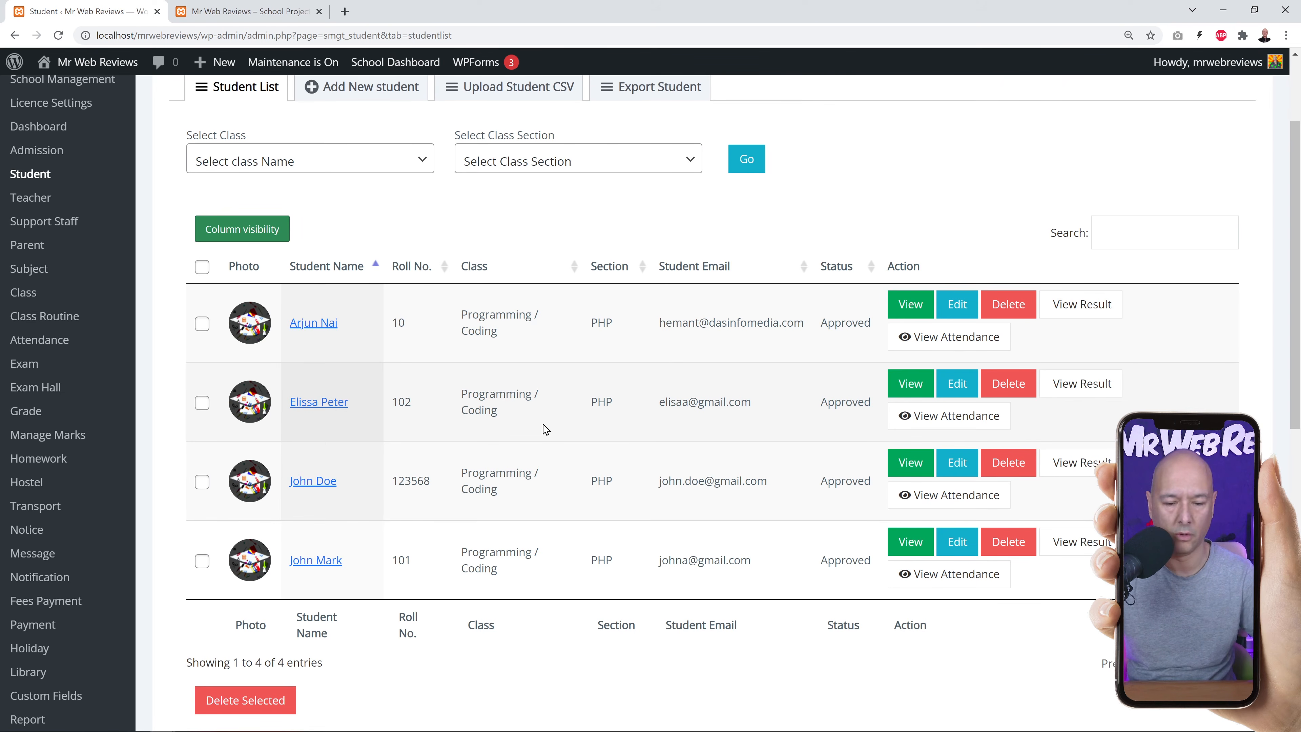
click(896, 334)
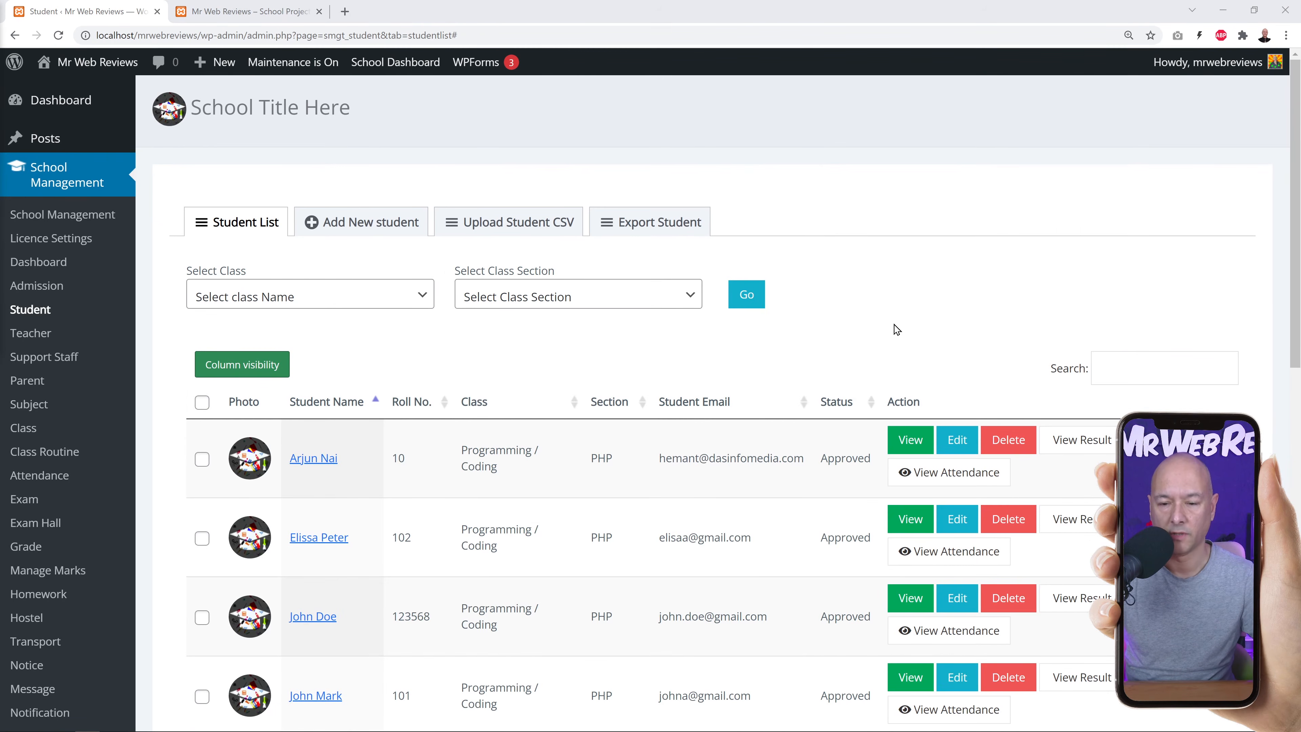
scroll(896, 330, down, 2)
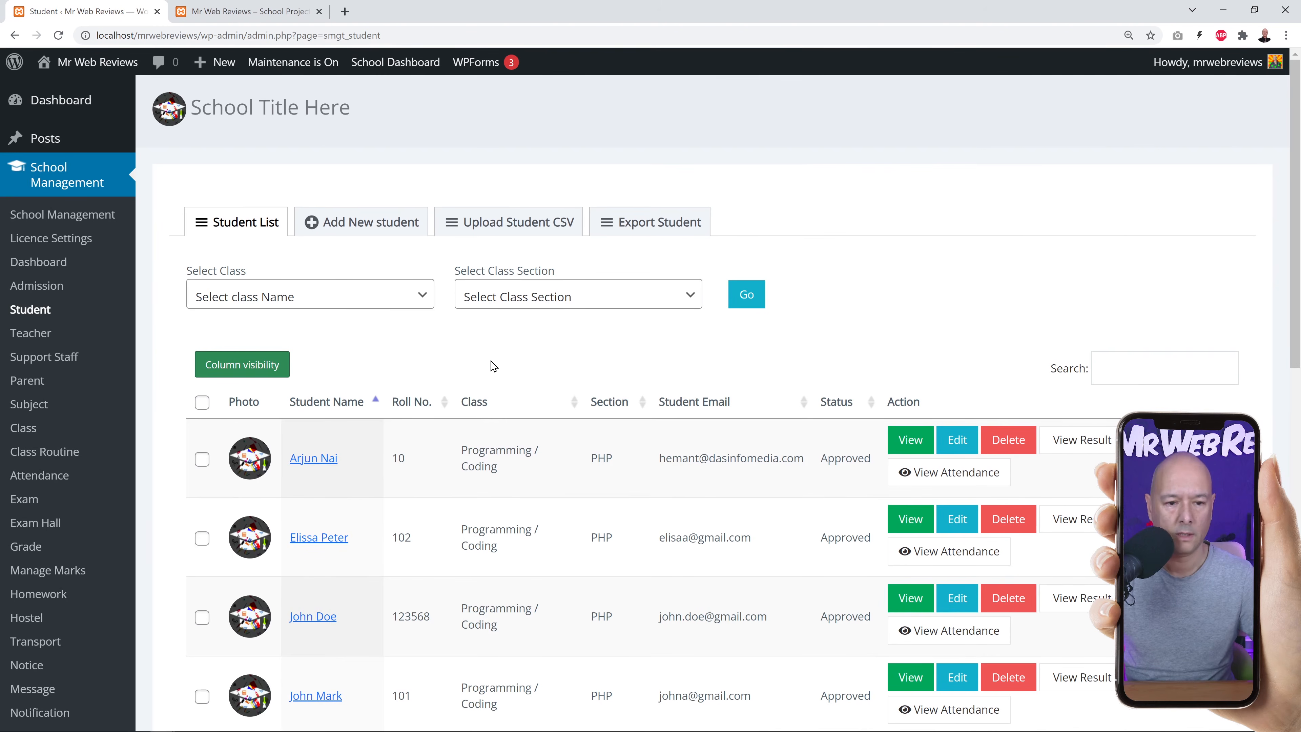
Look through the Add New Teacher form without saving, then return to the two-teacher list.
click(37, 335)
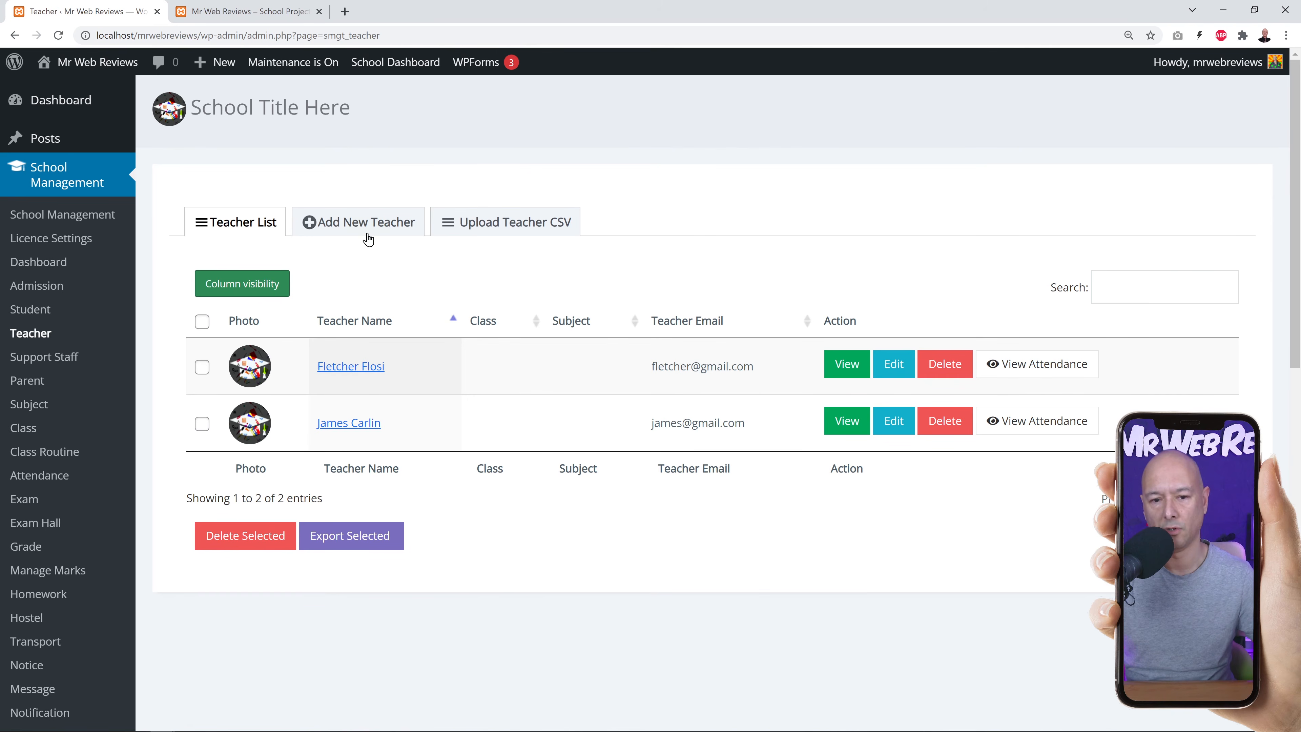
click(331, 232)
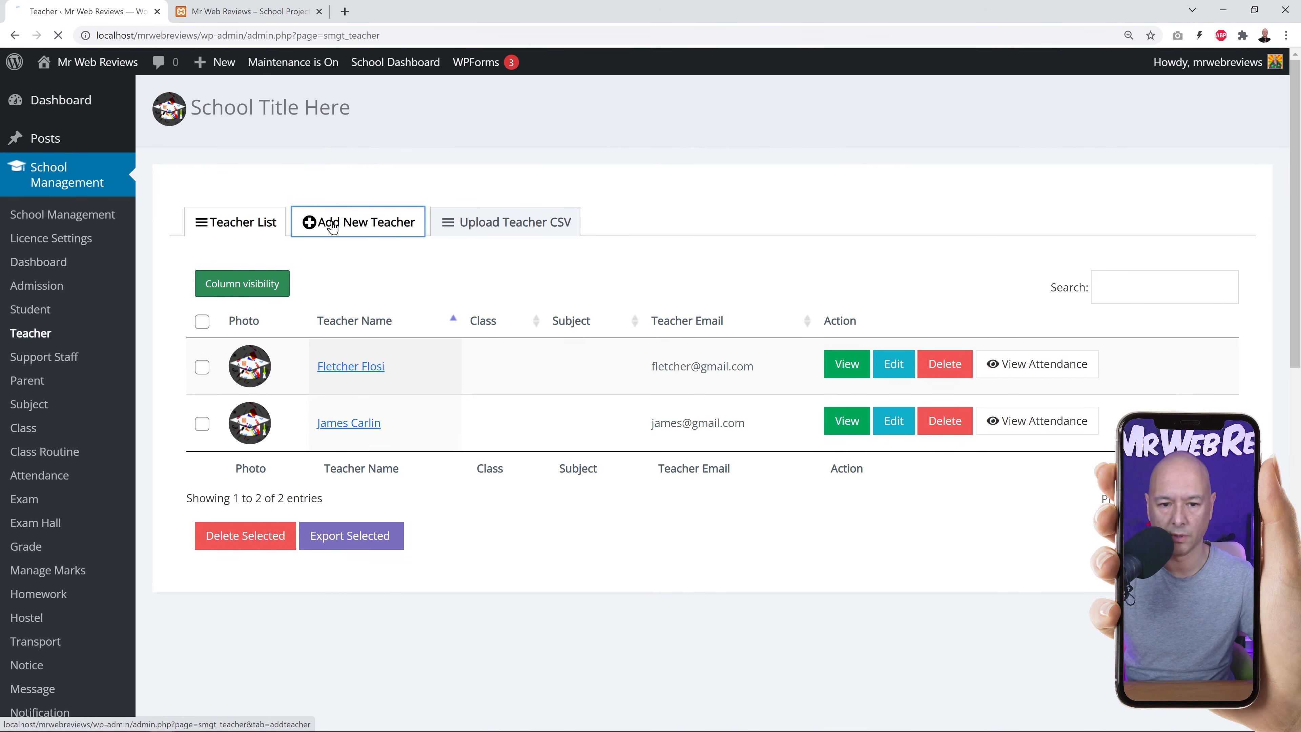
scroll(955, 356, down, 1)
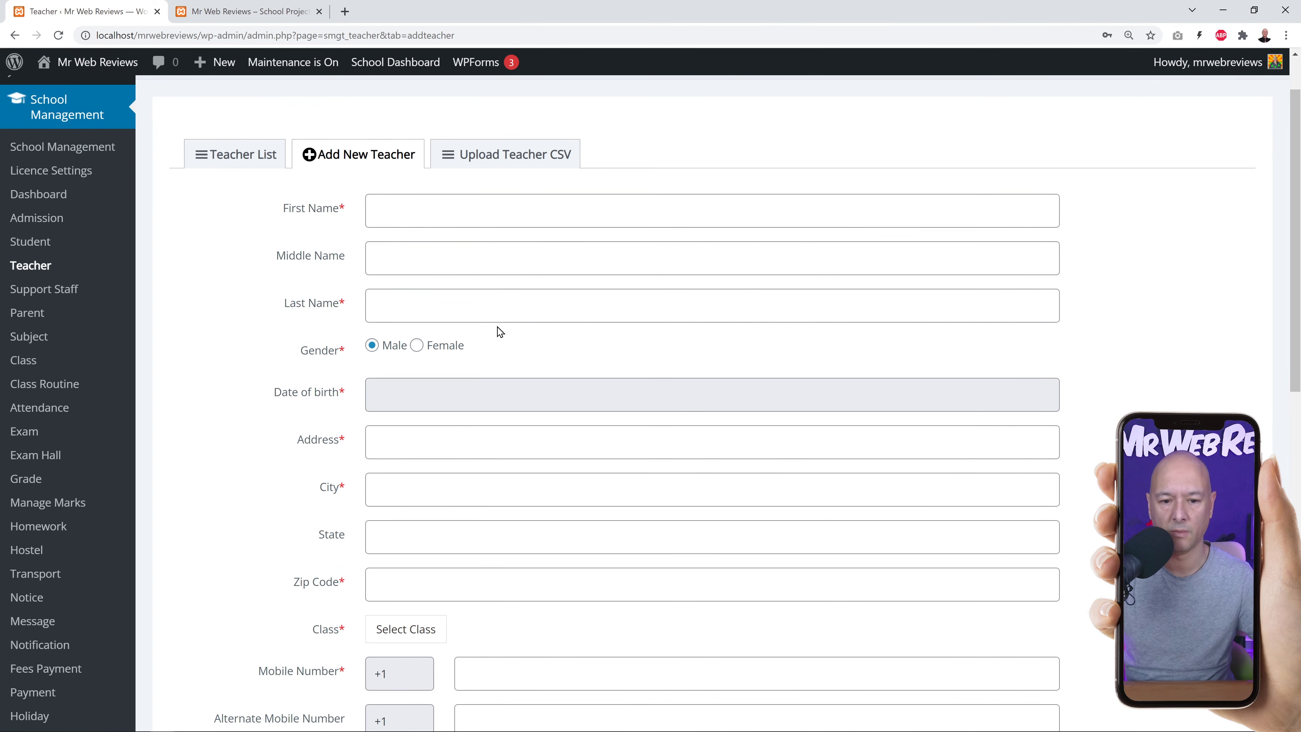
scroll(532, 322, down, 8)
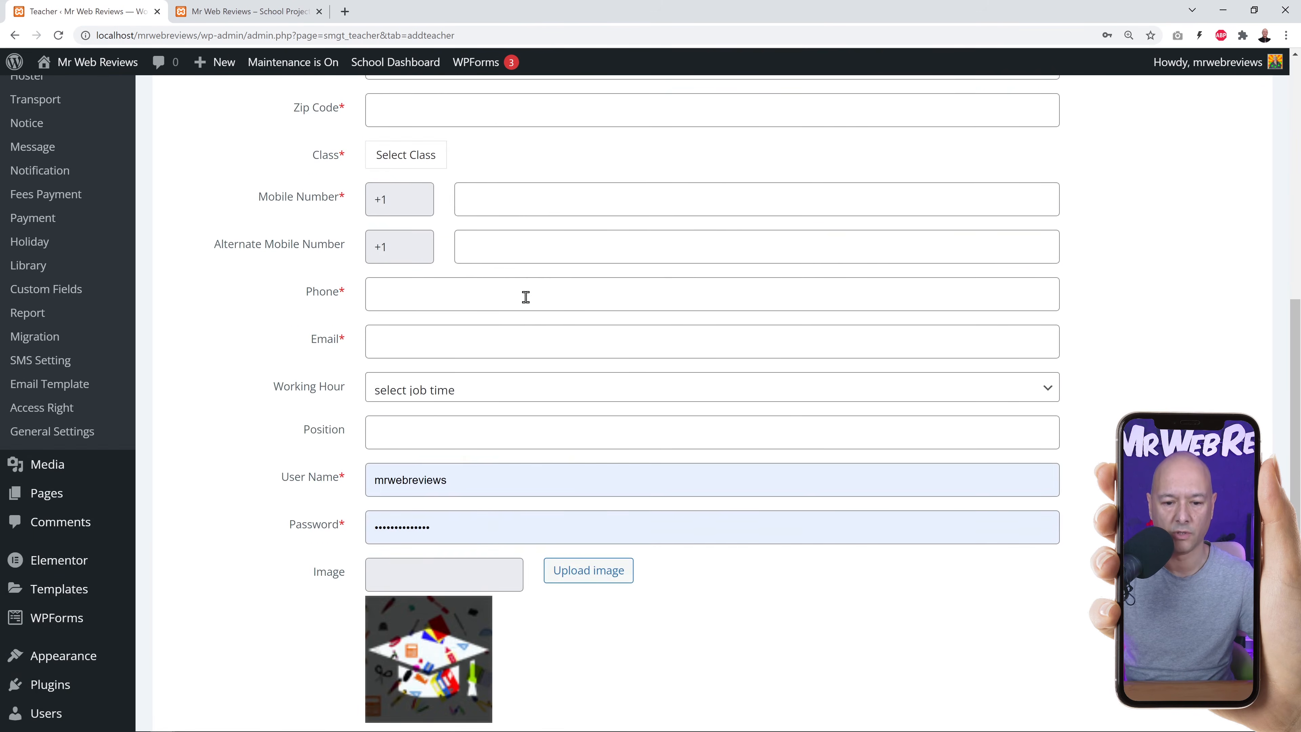
scroll(798, 267, down, 4)
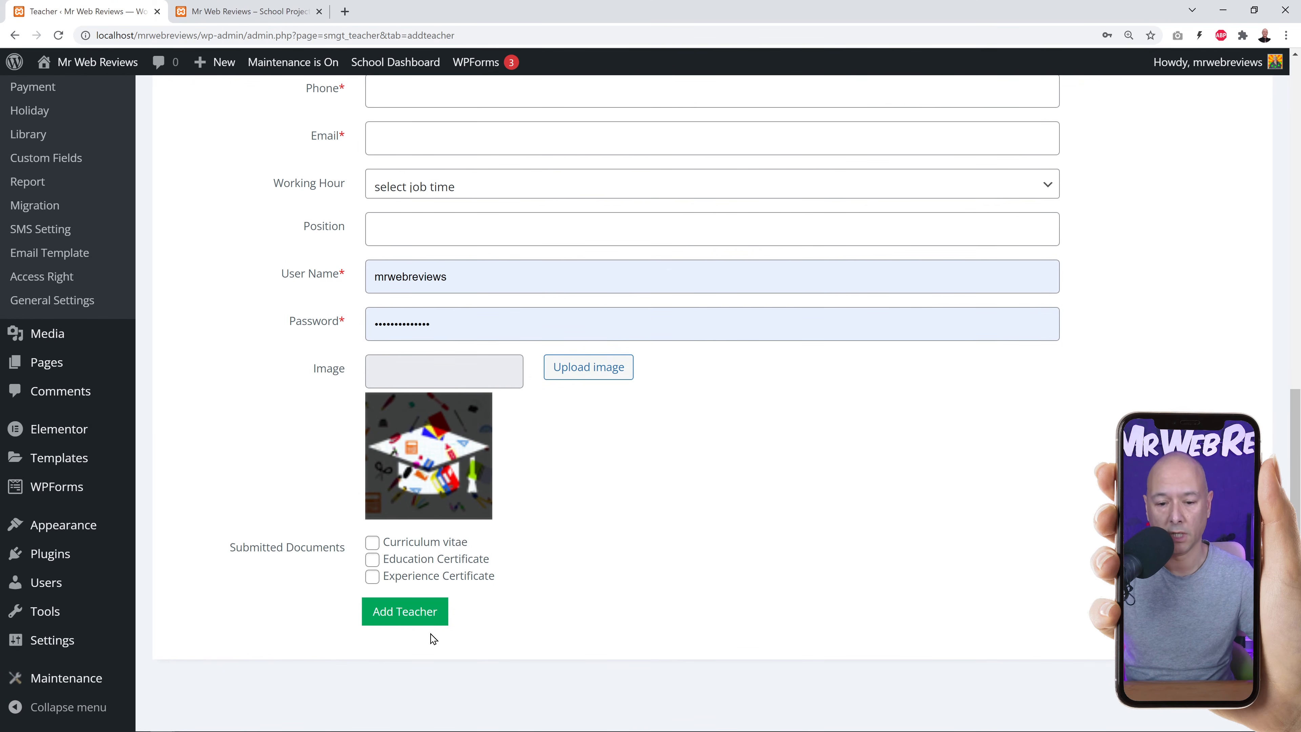
scroll(186, 299, up, 9)
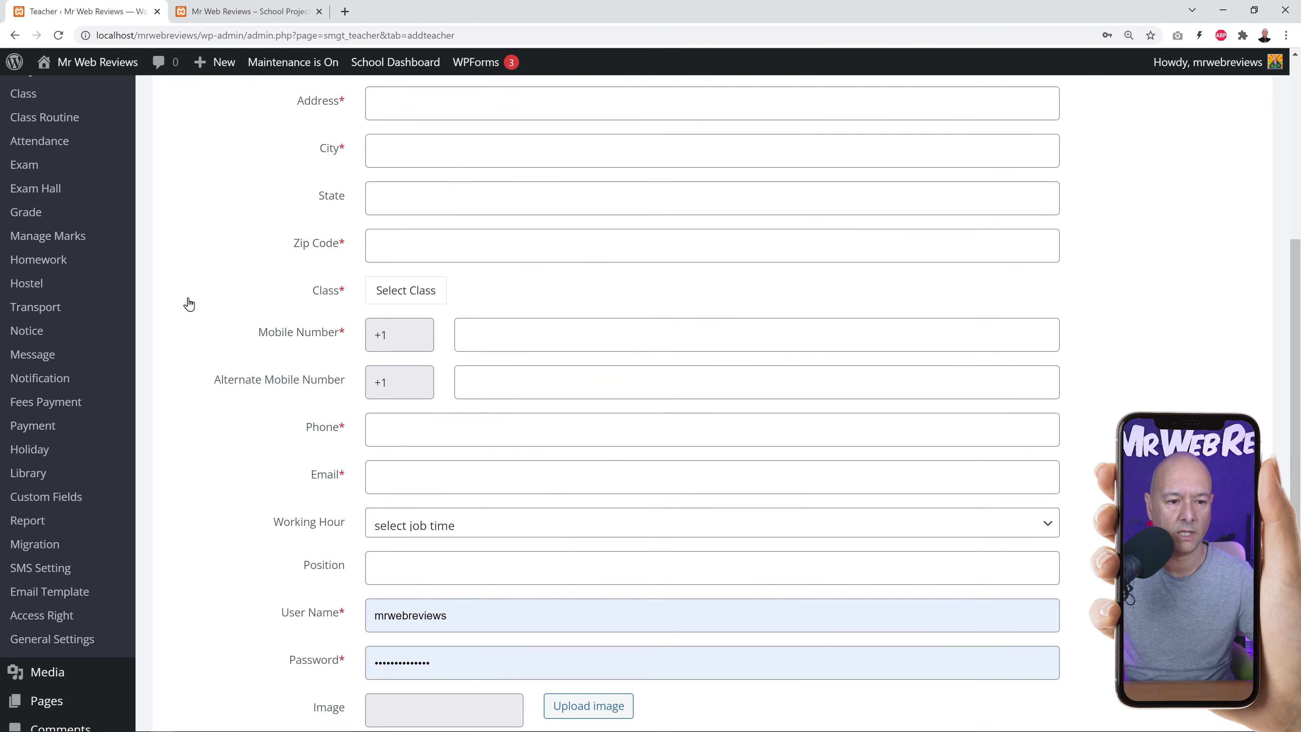
scroll(94, 215, up, 3)
click(31, 270)
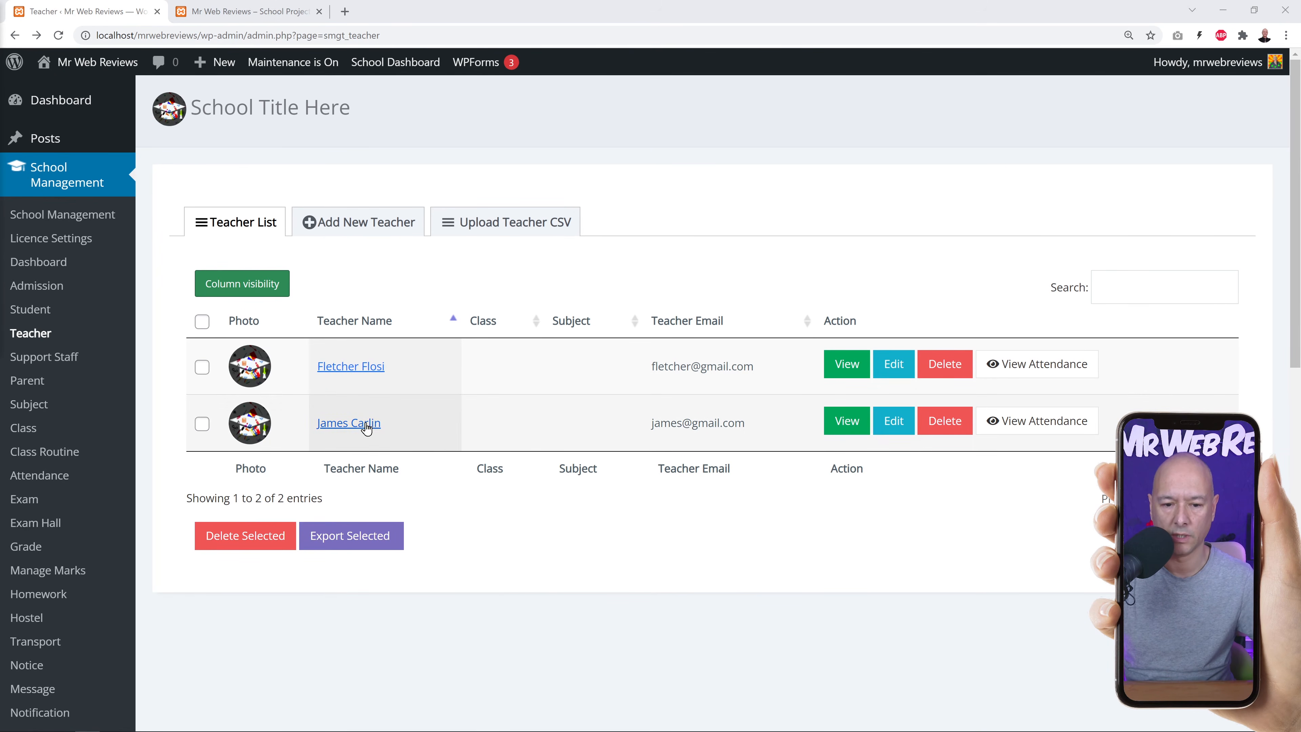
View the second teacher's profile and scroll down to the weekly Time Table.
click(846, 420)
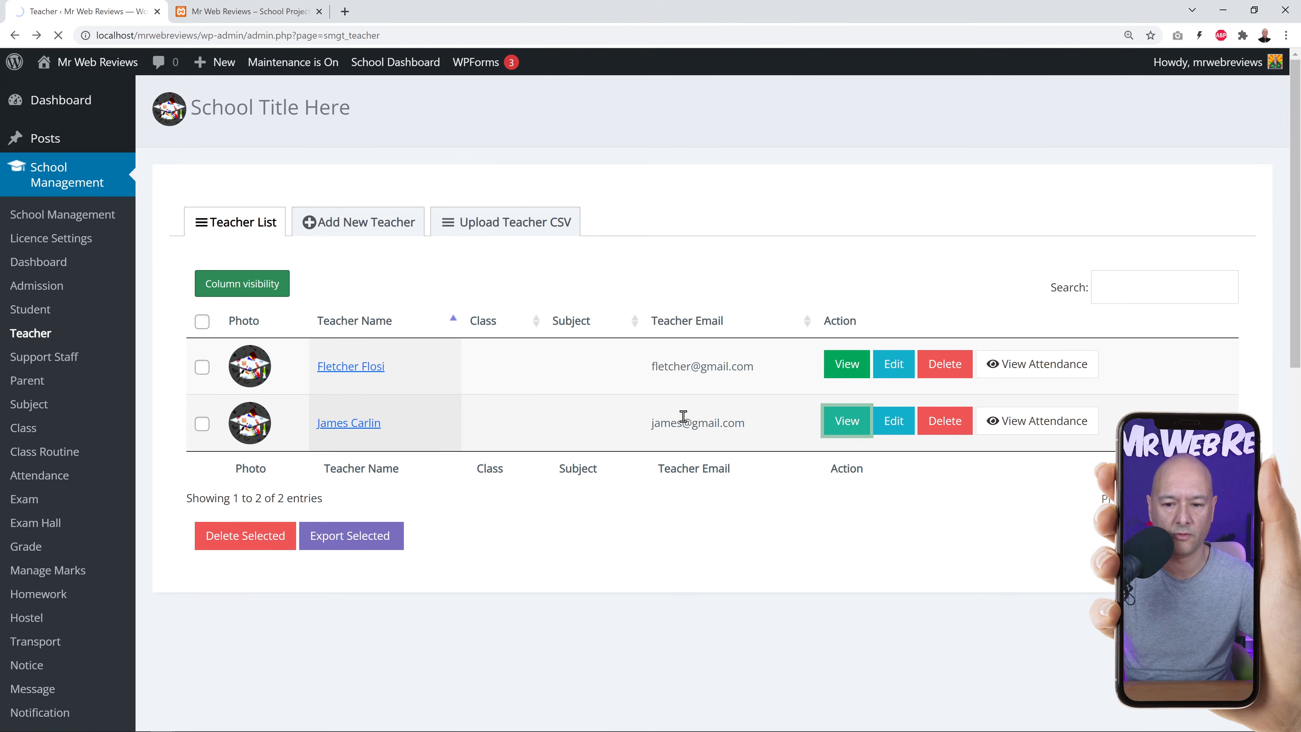
scroll(664, 401, down, 3)
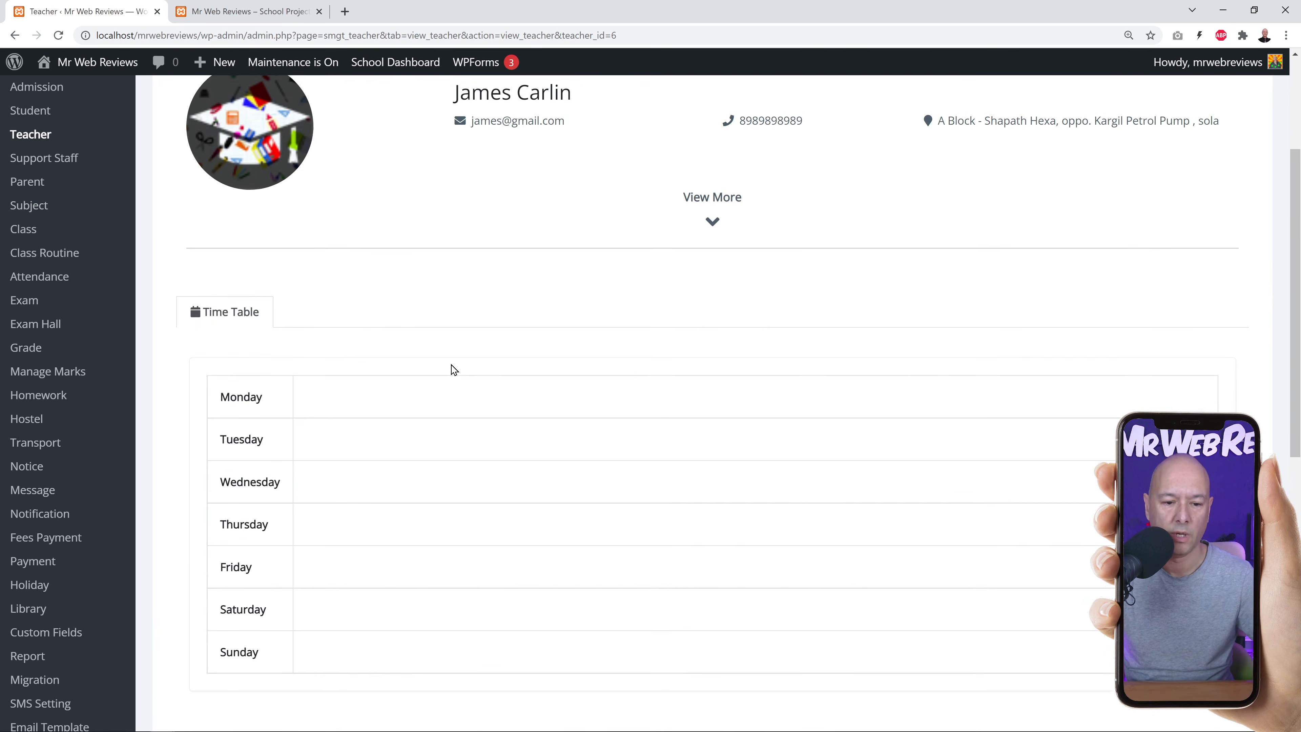
scroll(513, 333, down, 2)
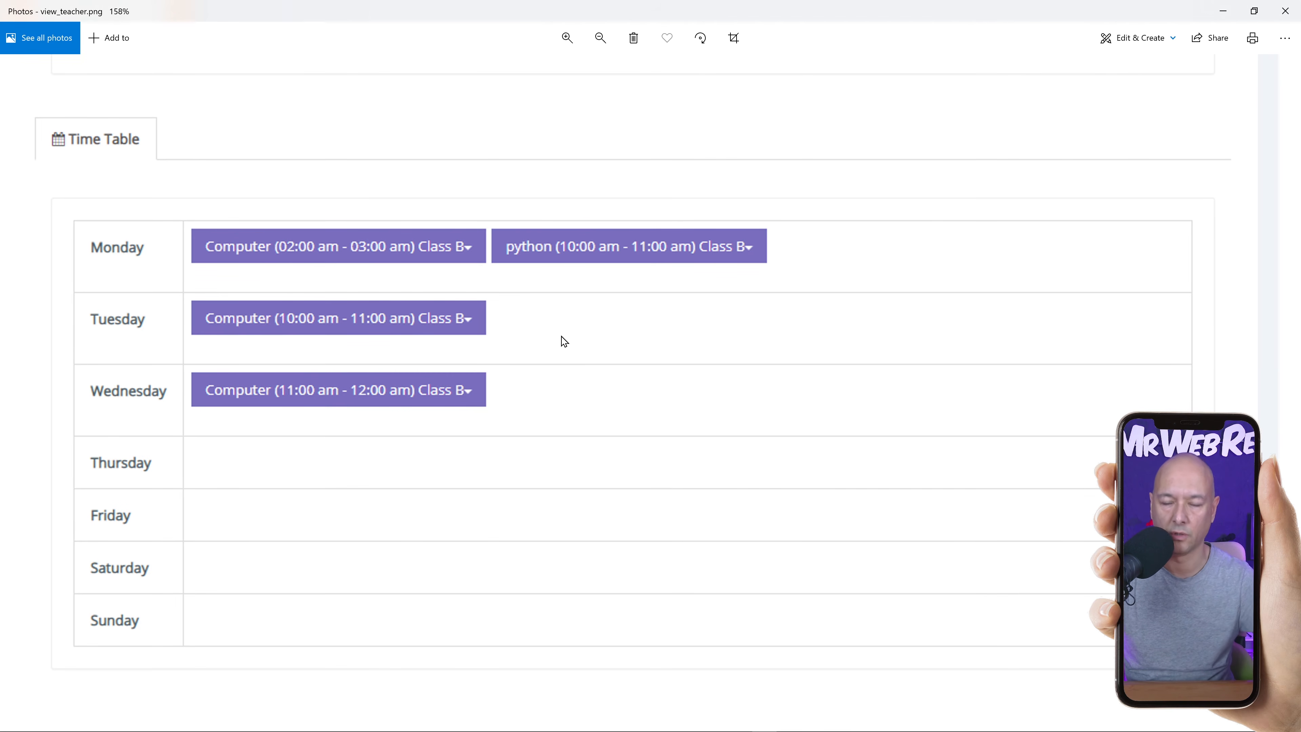
Close the view_teacher.png sample timetable image in Photos.
click(1285, 10)
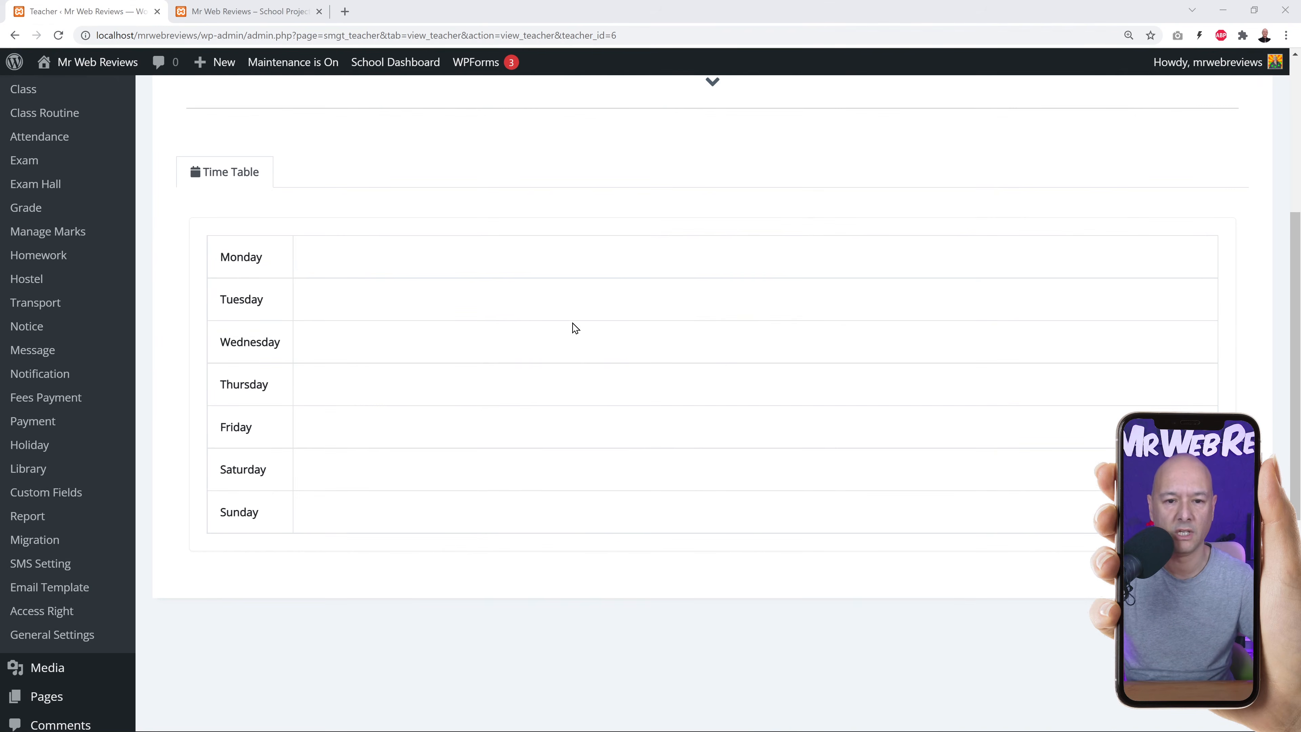
Look over the Support Staff list and its add form, then open the five-parent Parent list.
scroll(358, 343, up, 3)
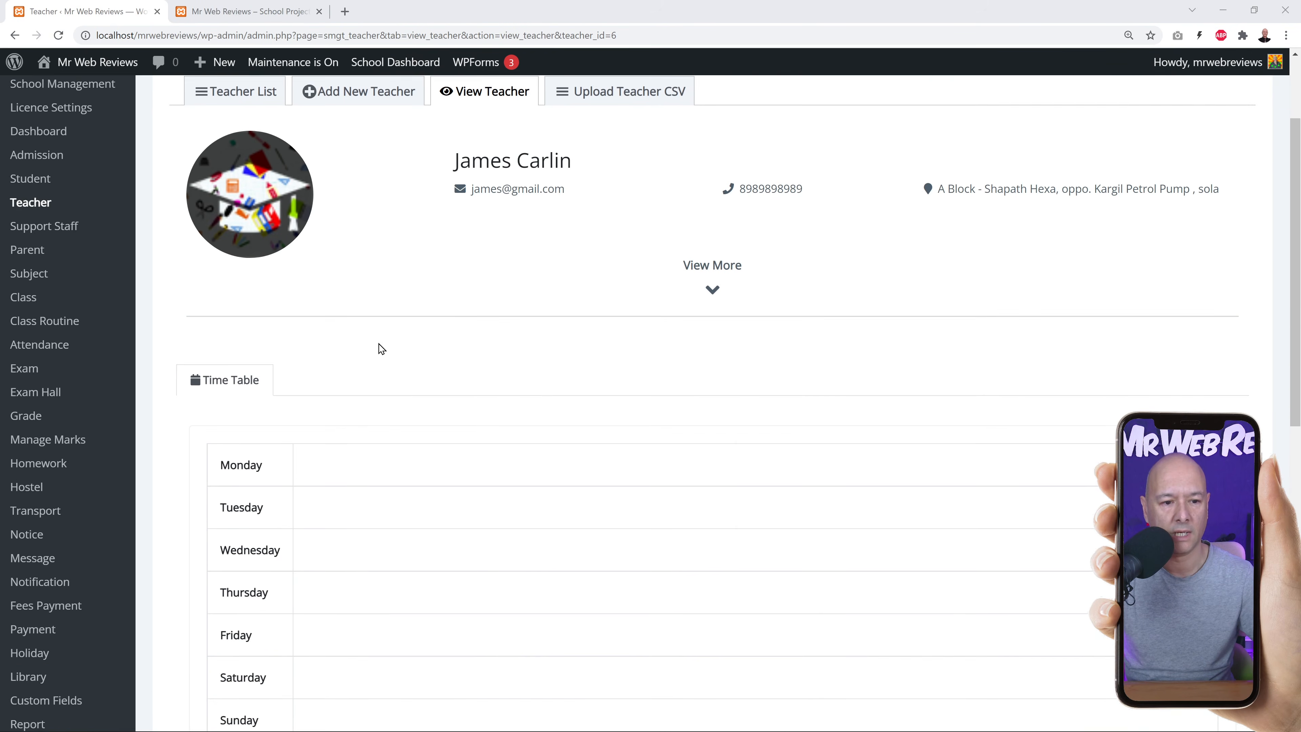
scroll(205, 323, up, 1)
click(71, 290)
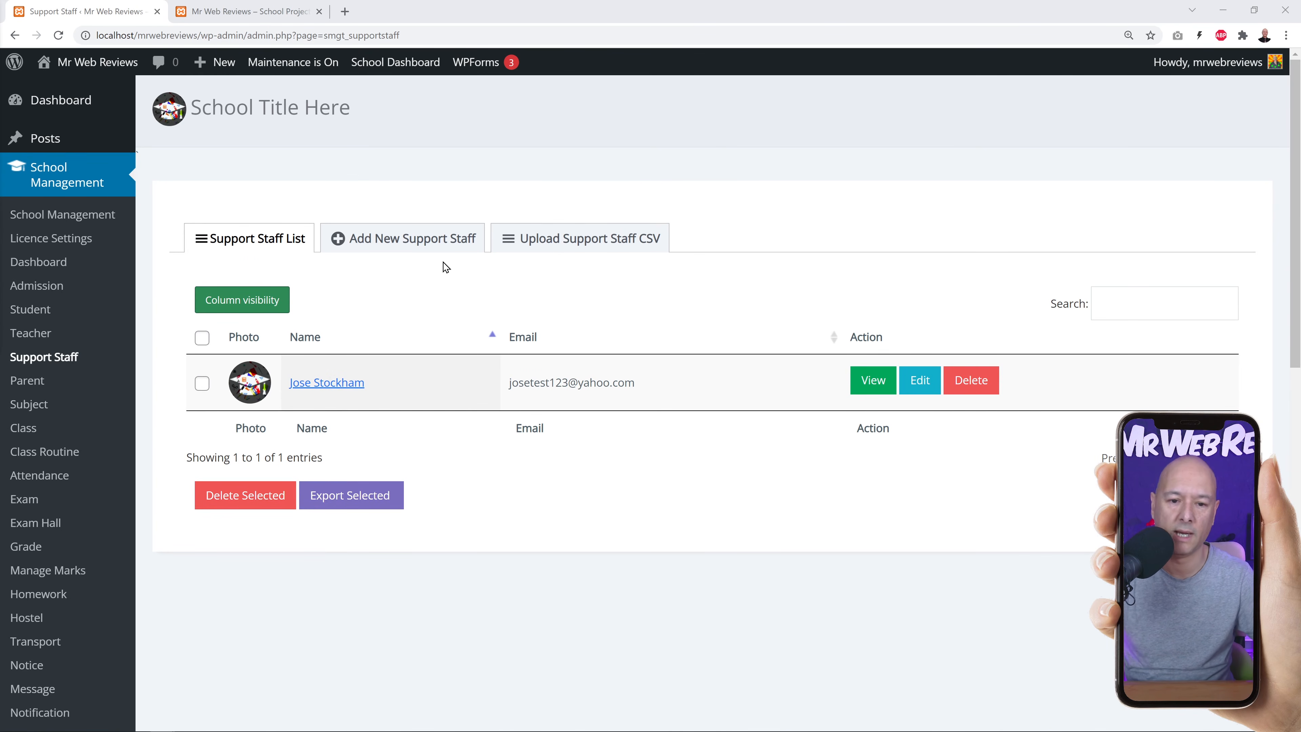
click(392, 243)
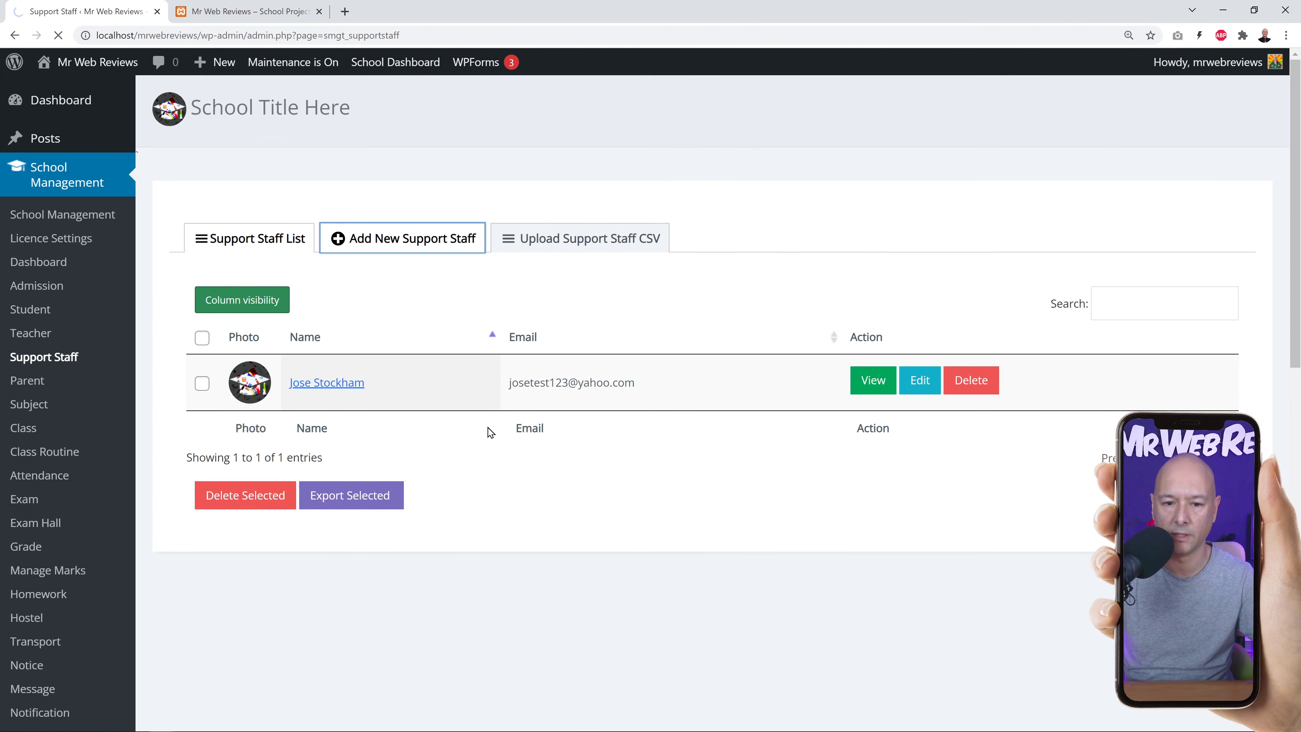
scroll(285, 356, down, 15)
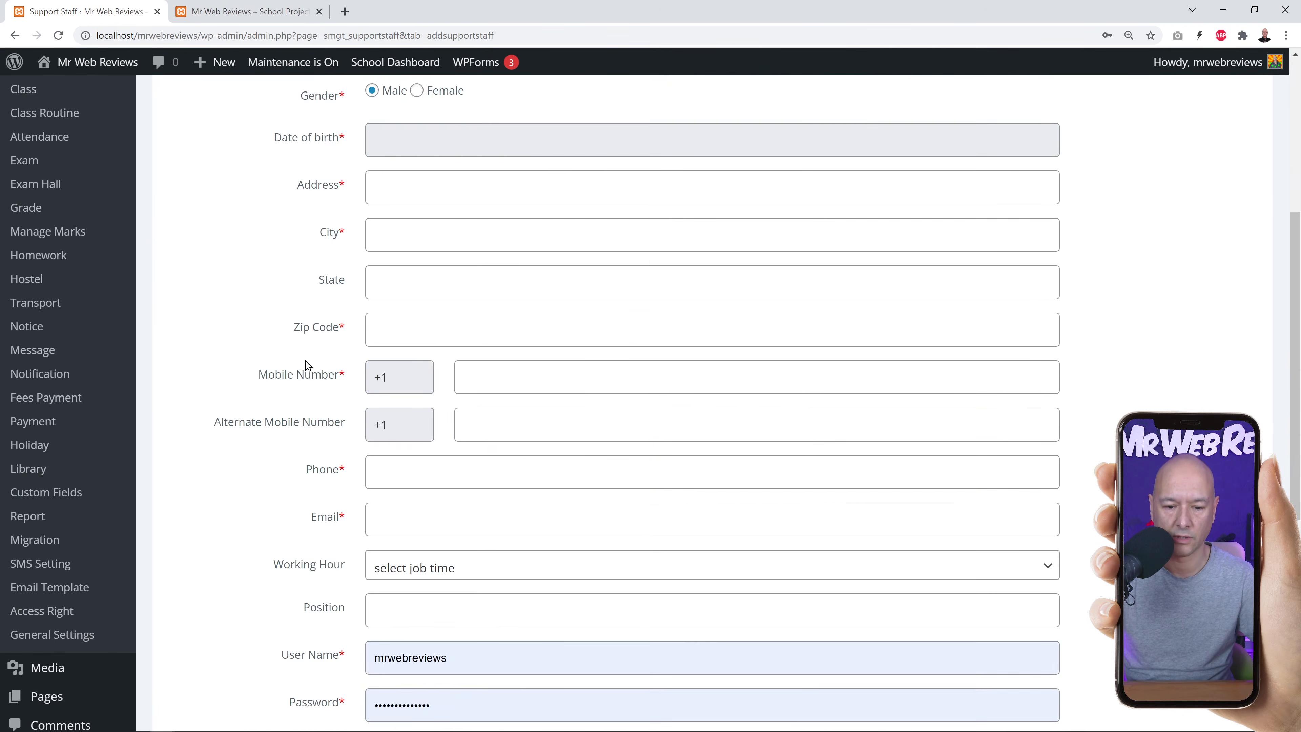
scroll(286, 362, up, 15)
scroll(286, 362, down, 2)
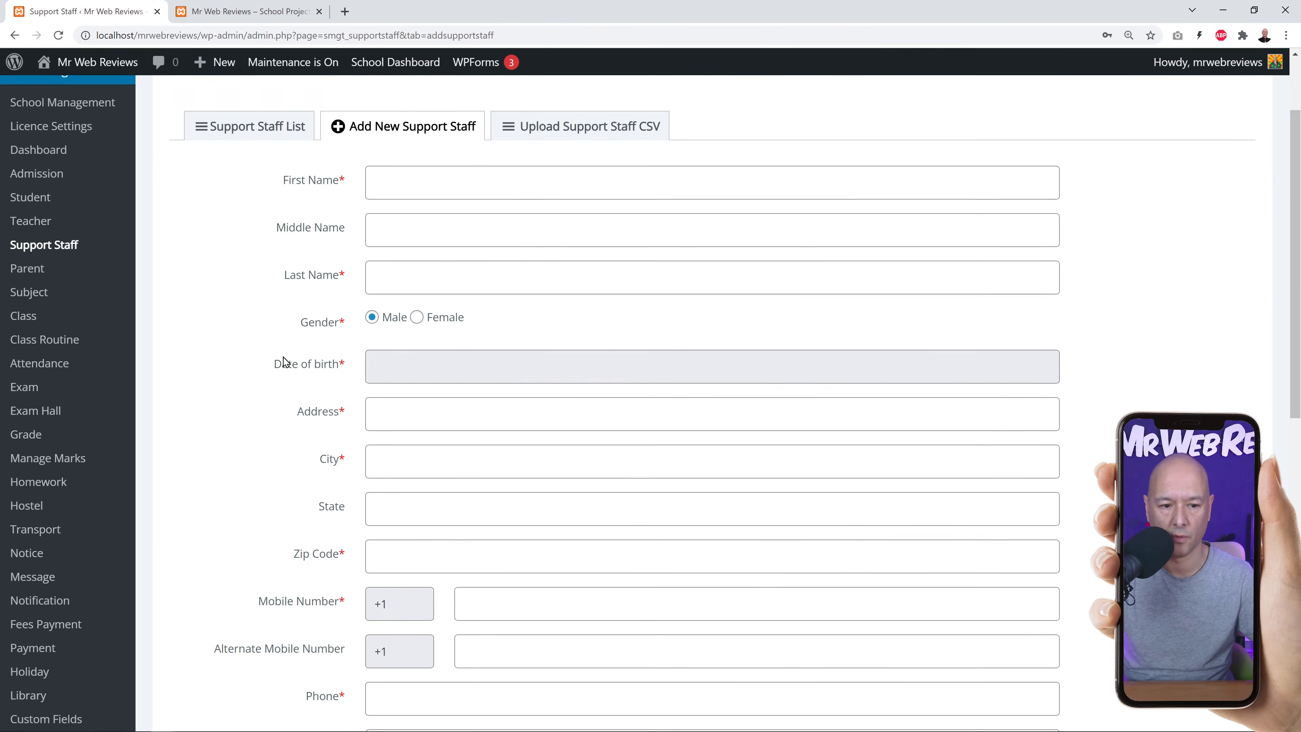
click(40, 250)
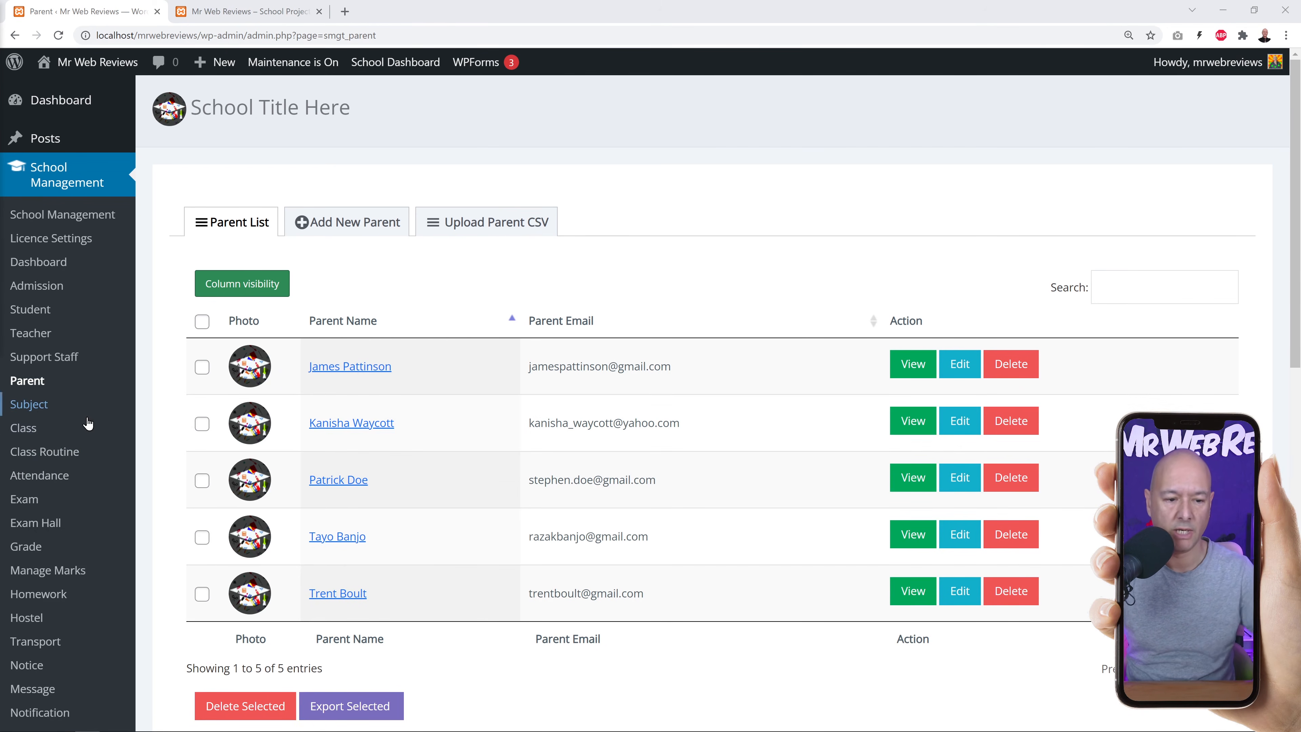
Start a new subject with code 001 and name 'Web Dev PHP'.
click(42, 407)
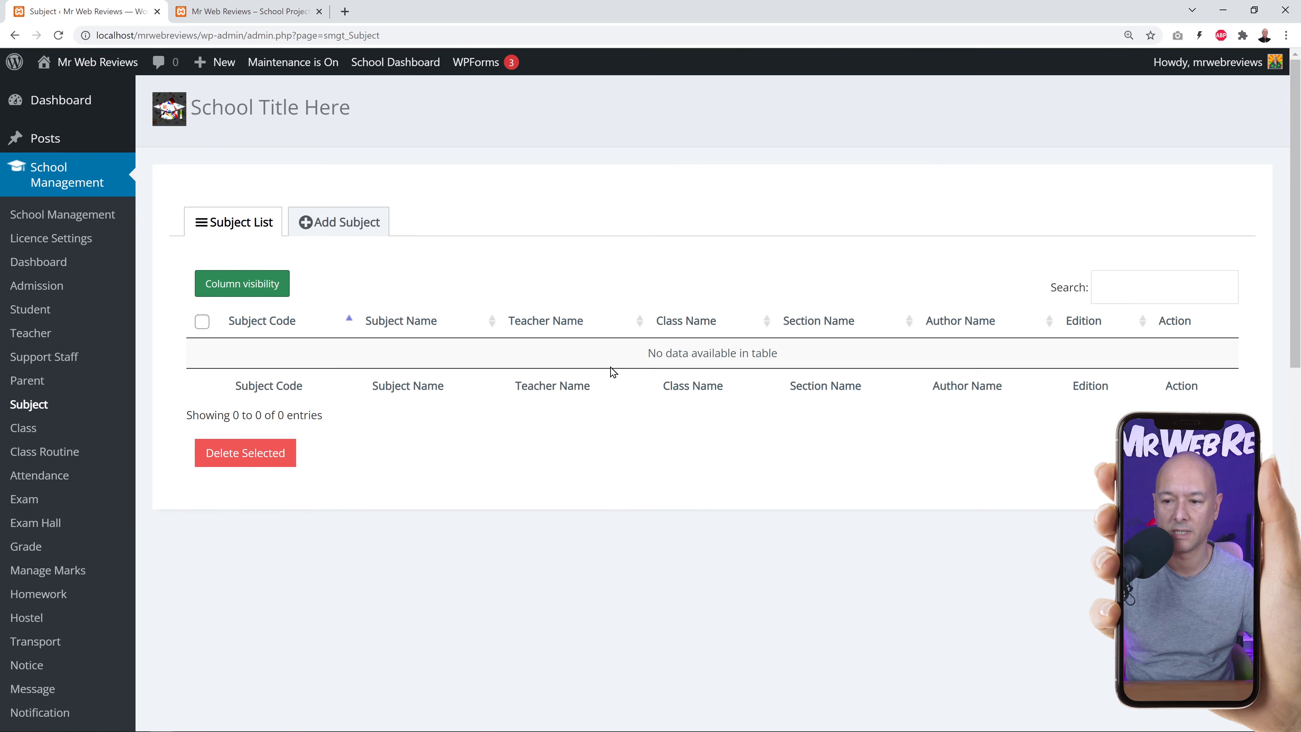
click(342, 221)
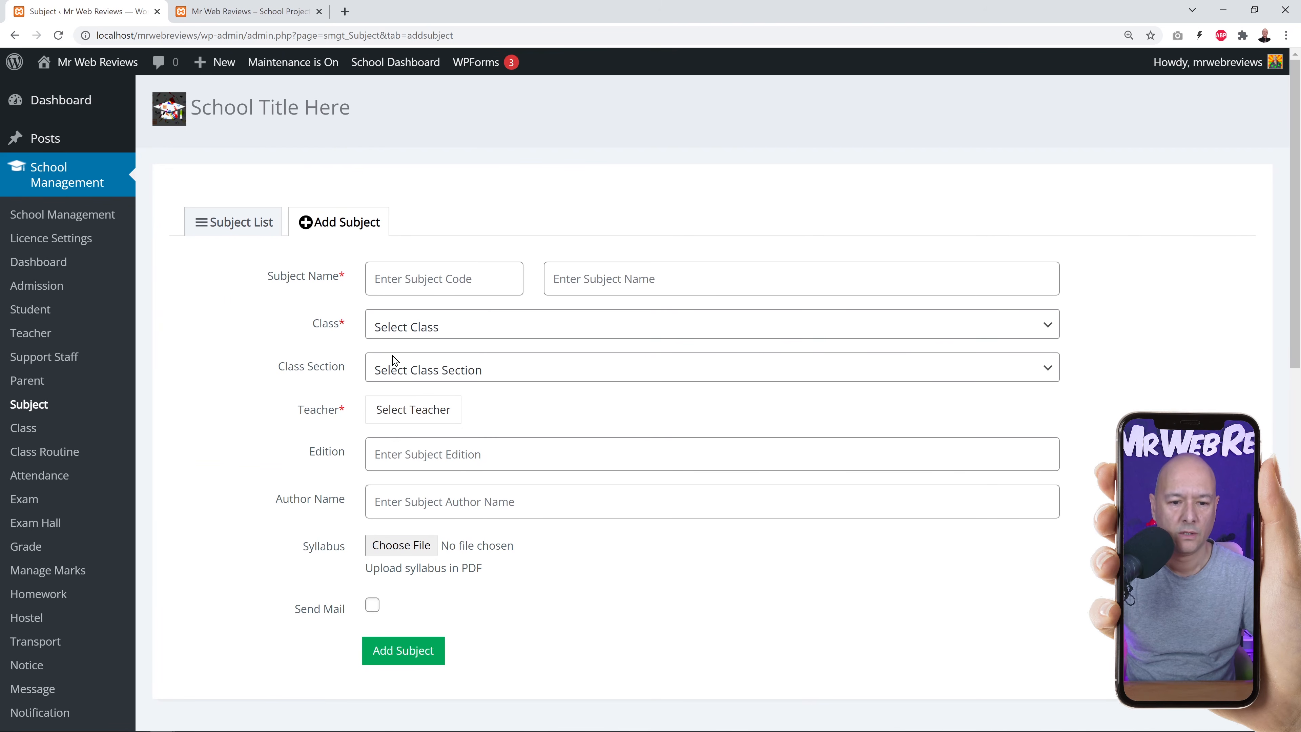
click(452, 279)
text(001)
click(579, 289)
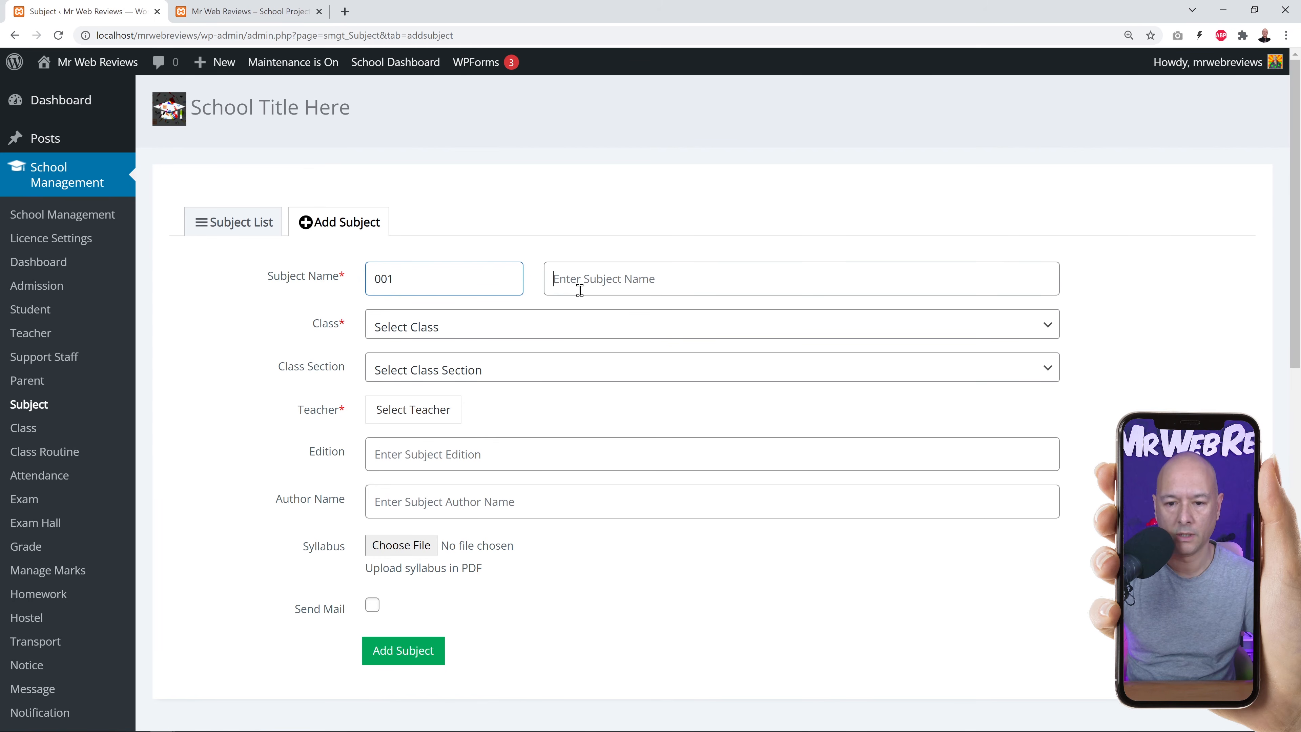
text(Web Dev PHP)
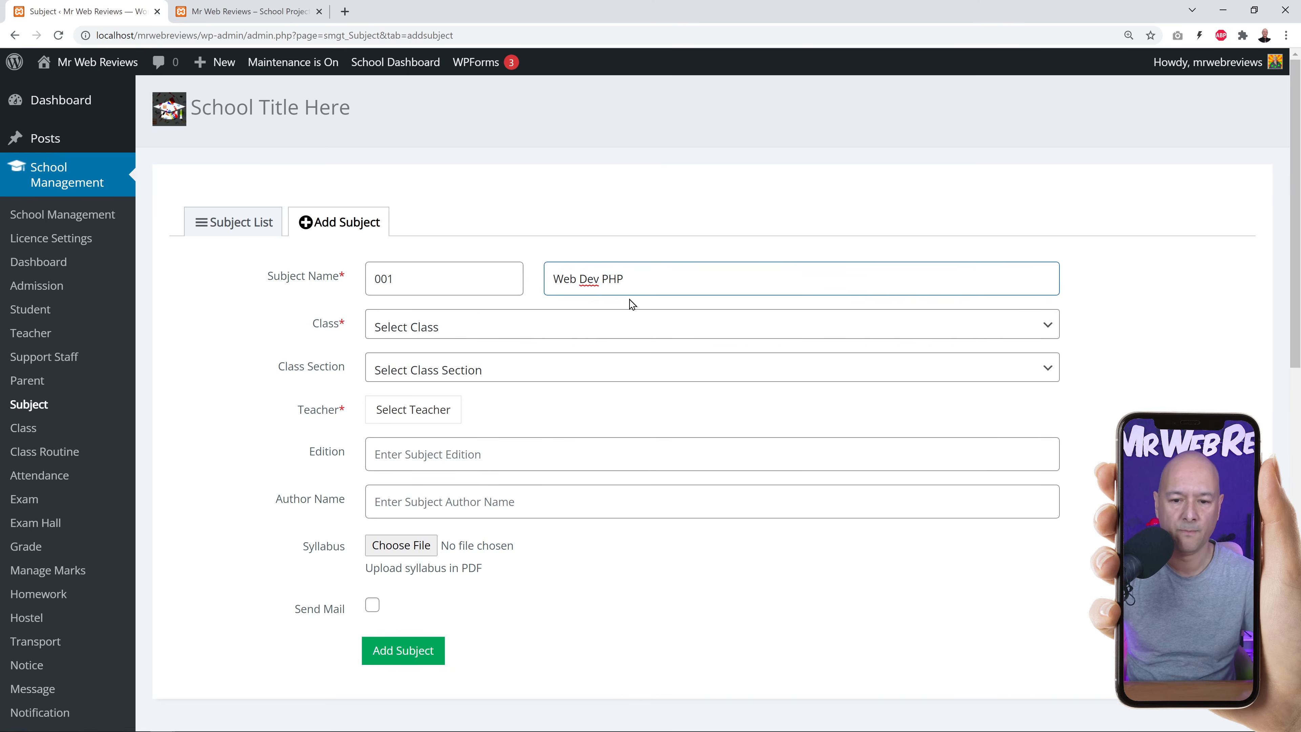
Assign the subject to class Programming / Coding, section PHP, with the first teacher, and save.
click(594, 320)
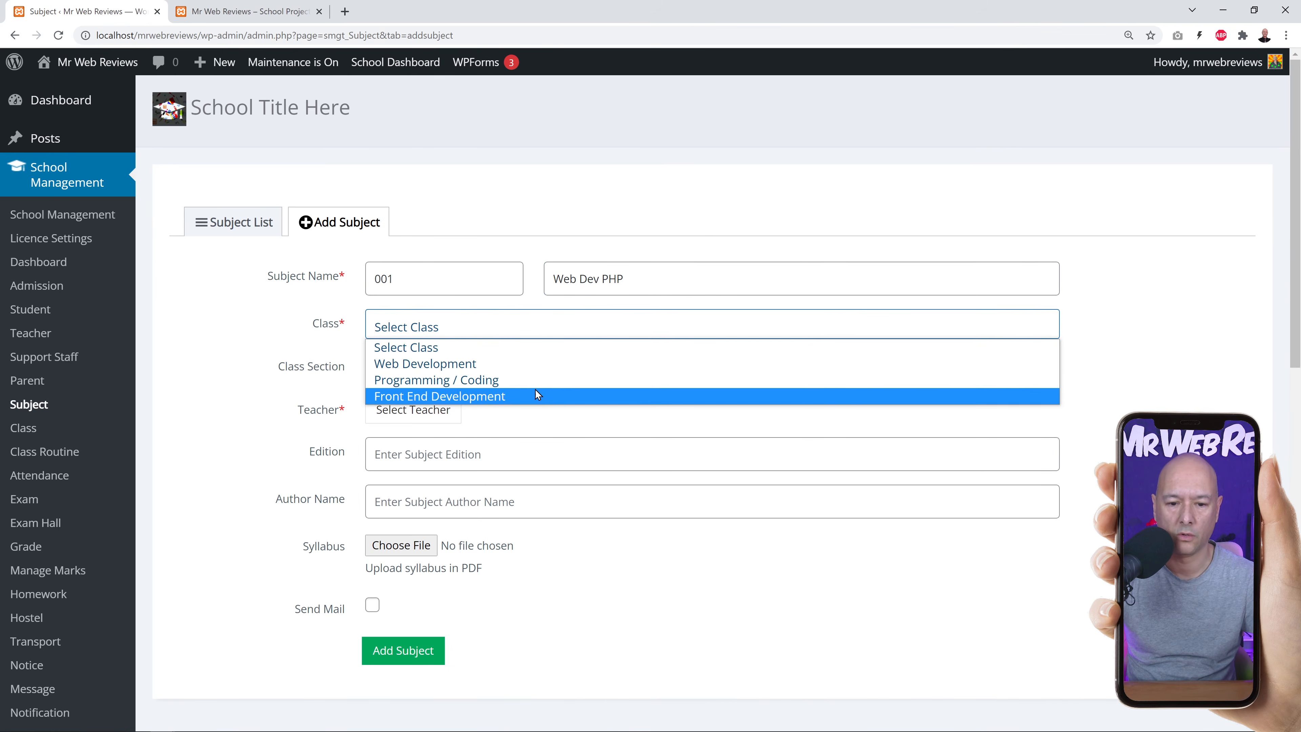
click(426, 384)
click(522, 369)
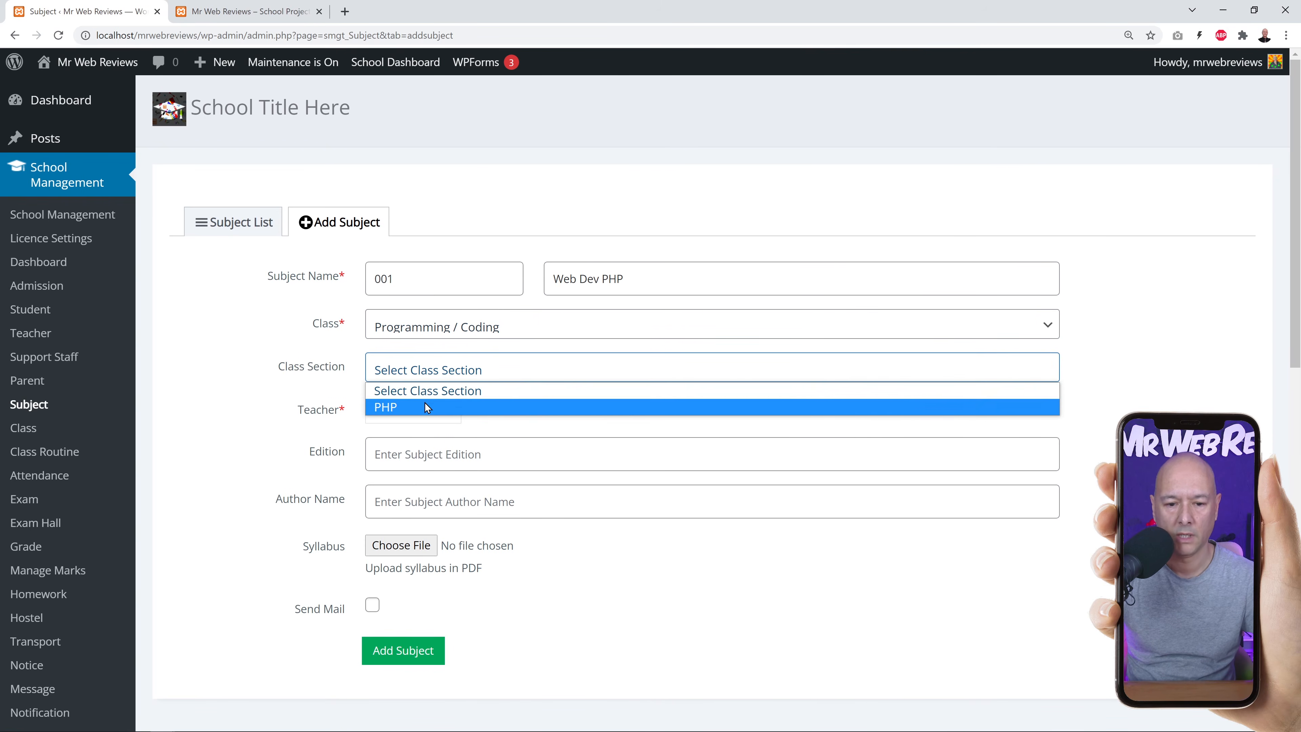
click(426, 408)
click(451, 416)
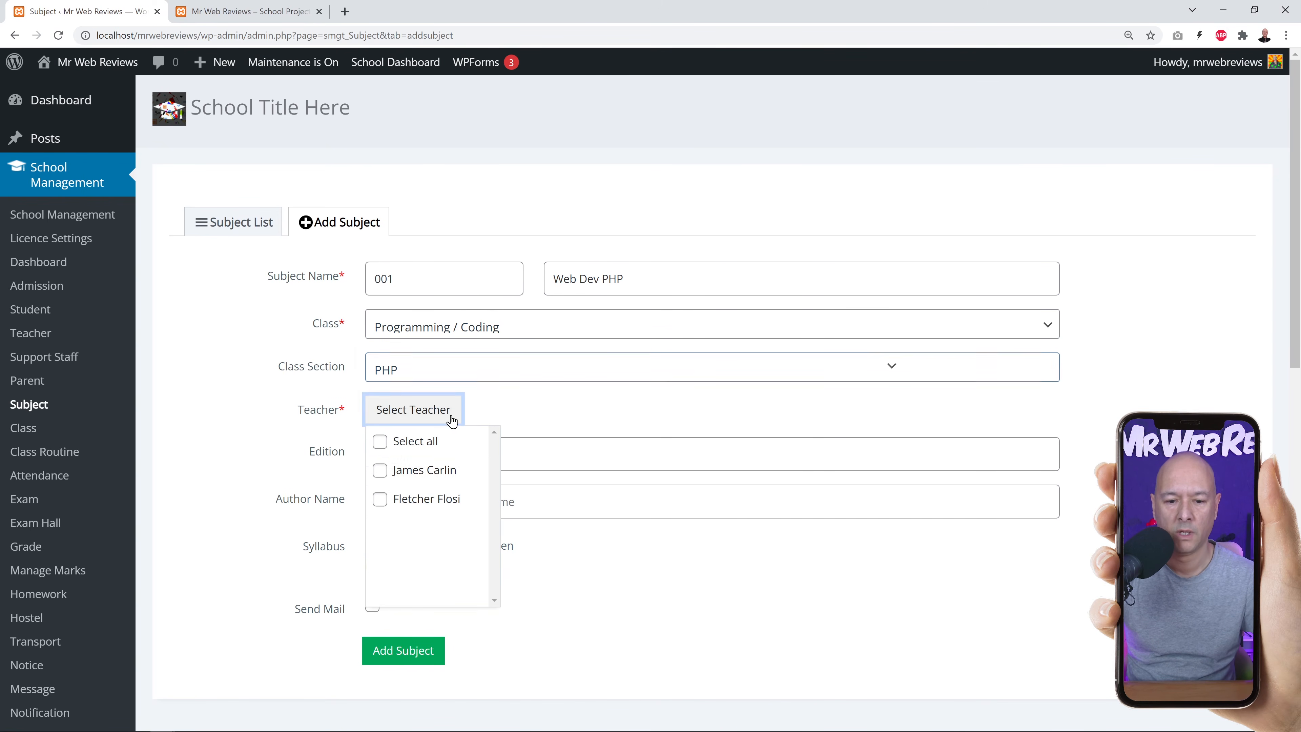
click(391, 481)
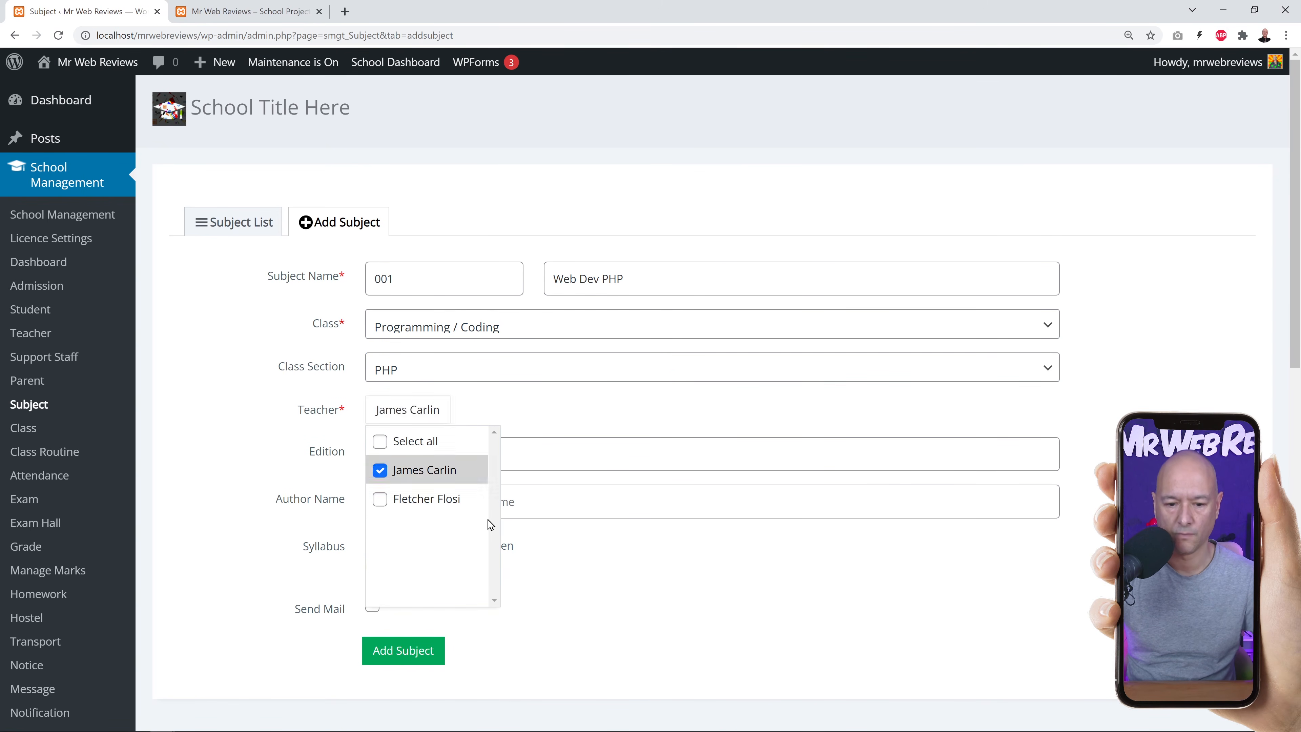
click(242, 442)
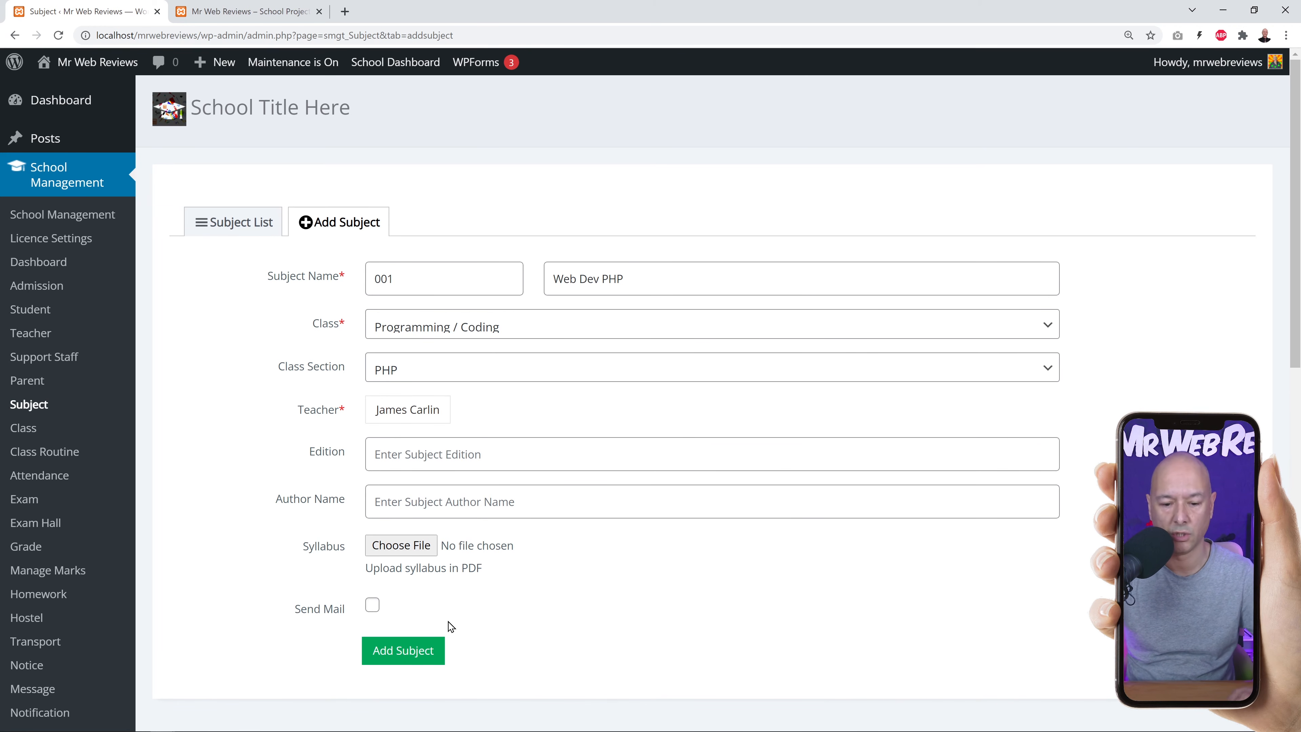
click(419, 655)
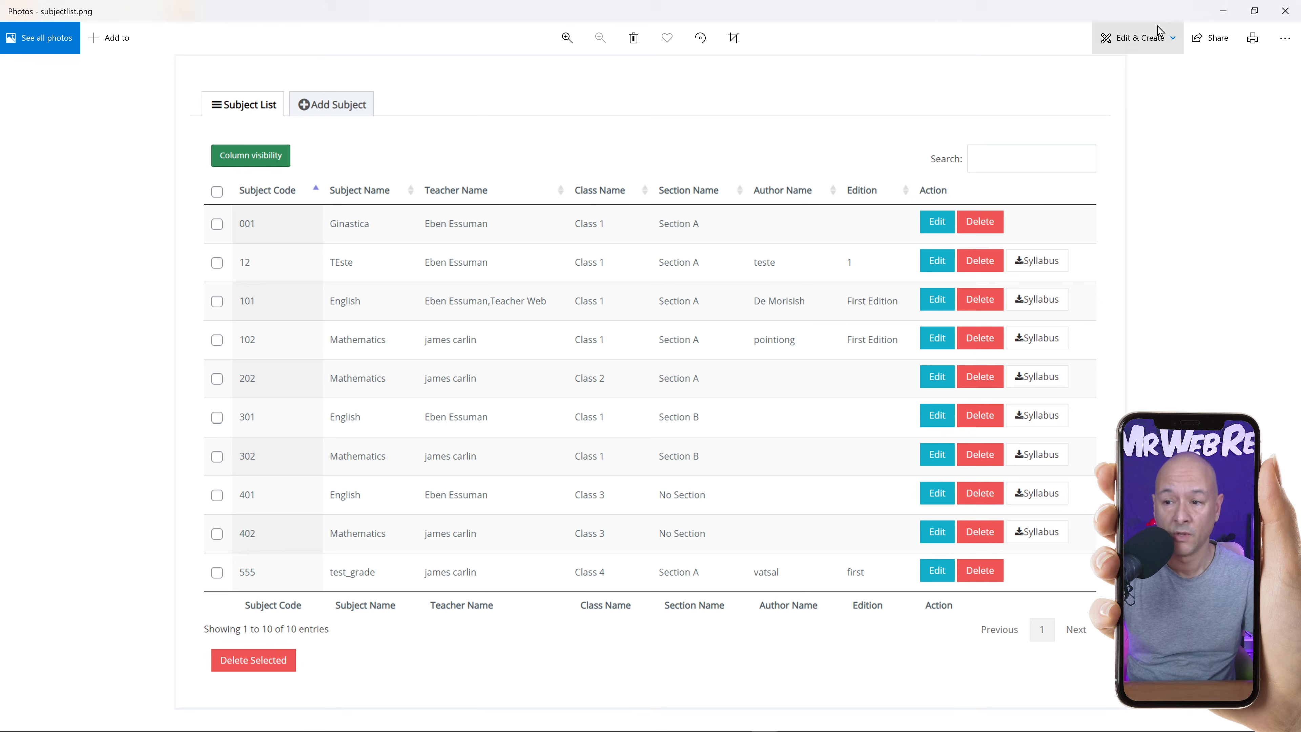
Close the subjectlist.png sample image in Photos to return to the subject list.
click(1282, 13)
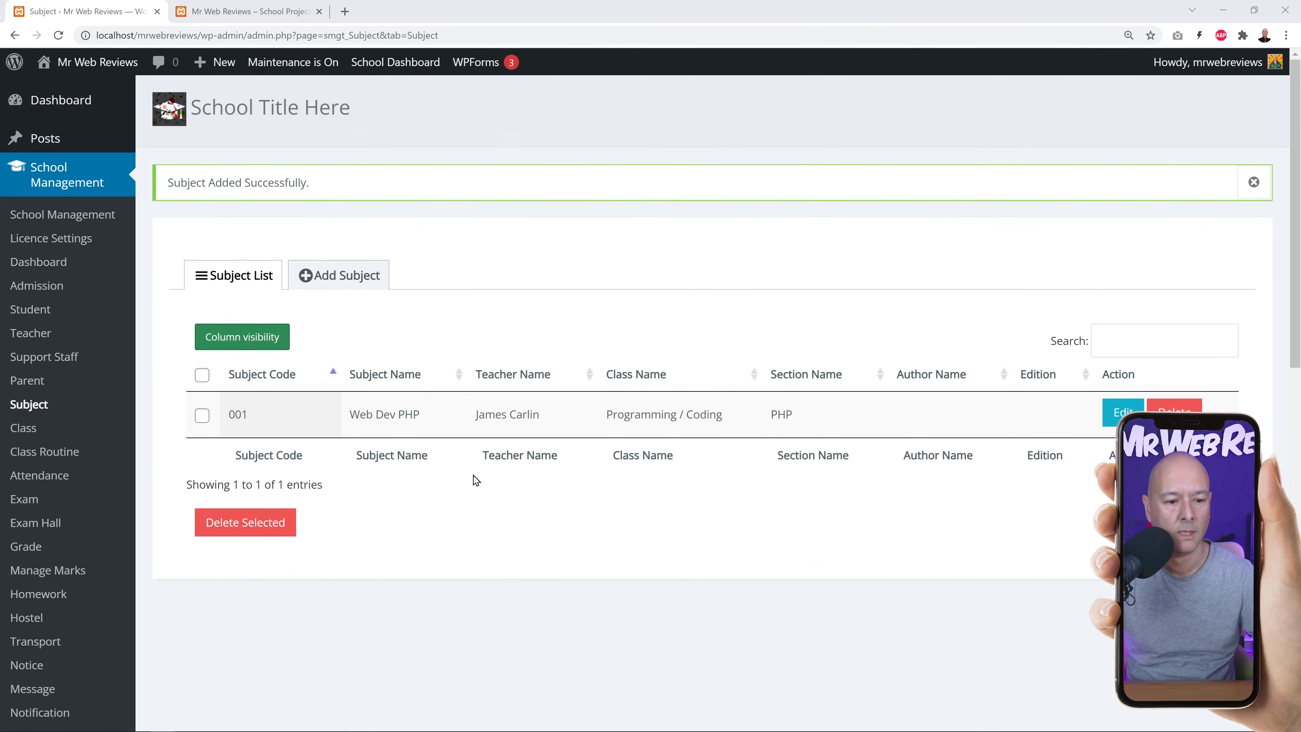
Show the Class list with Front End Development, Programming / Coding and Web Development.
click(25, 428)
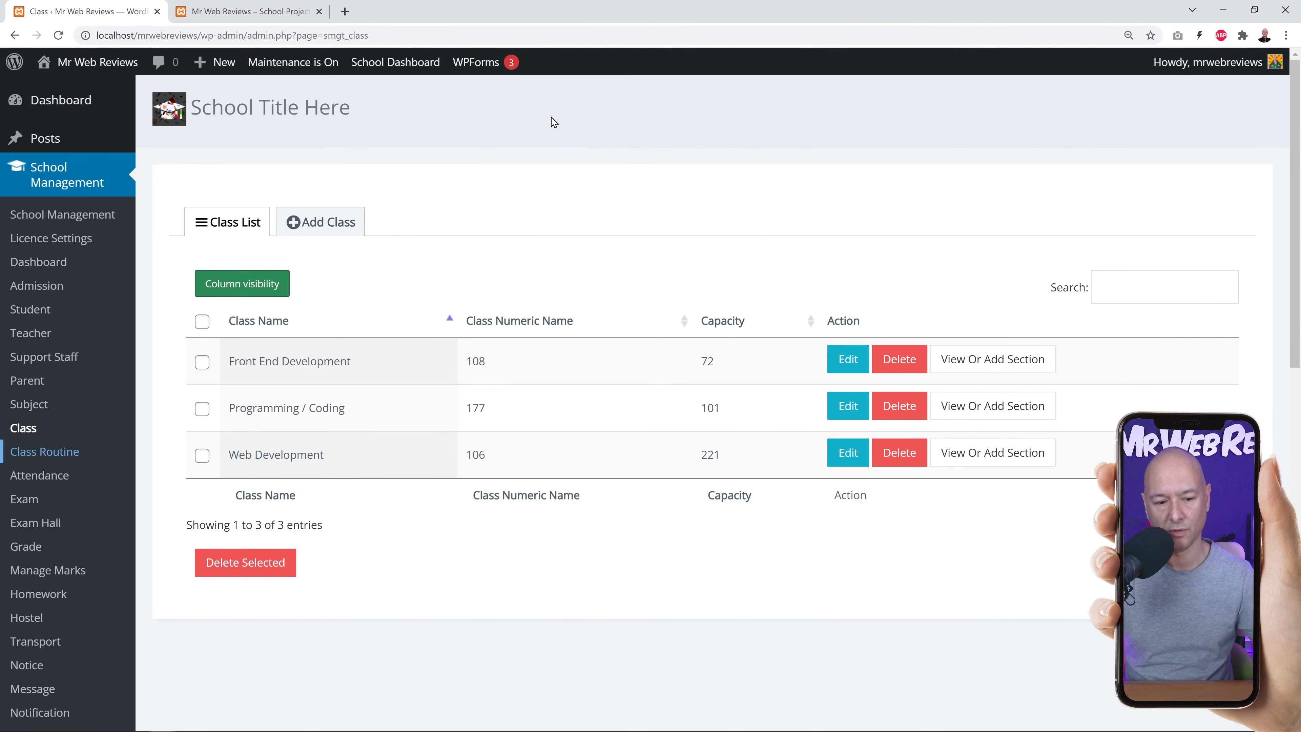
Expand the Programming / Coding class routine, then bring up the Add Route form.
click(65, 453)
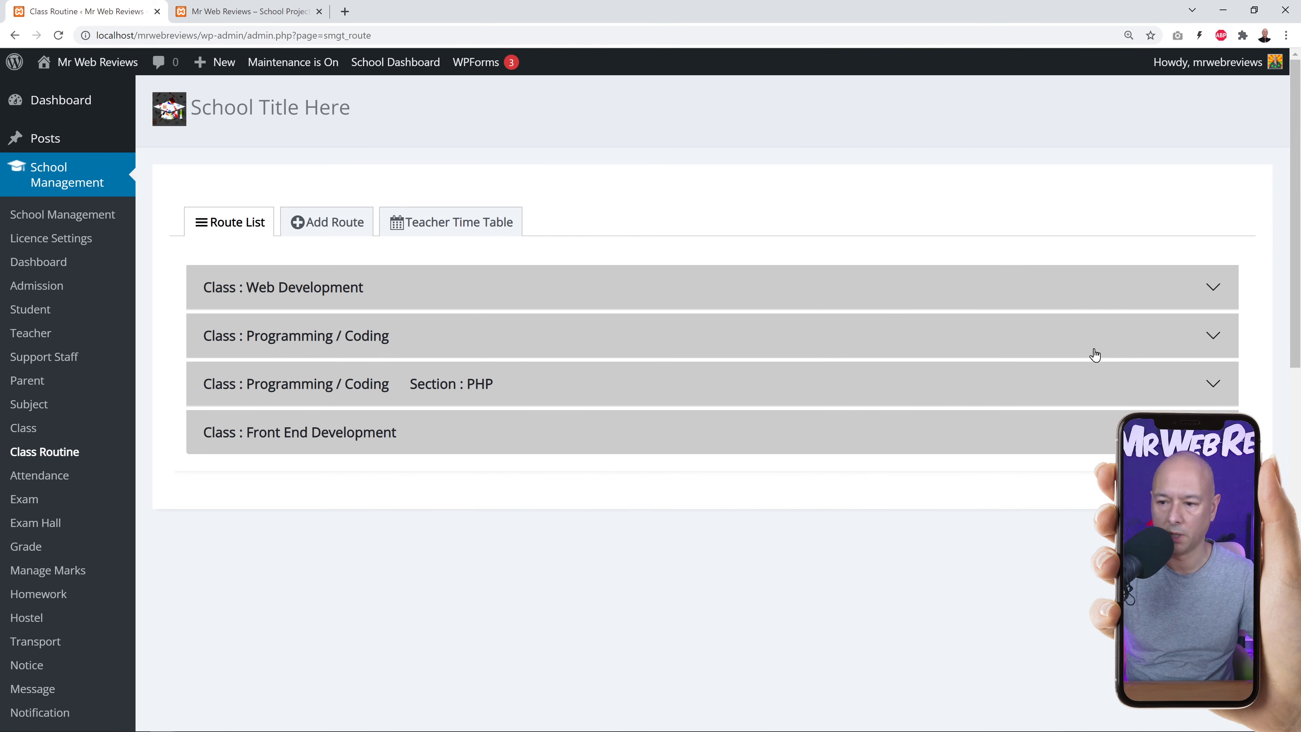
click(1218, 338)
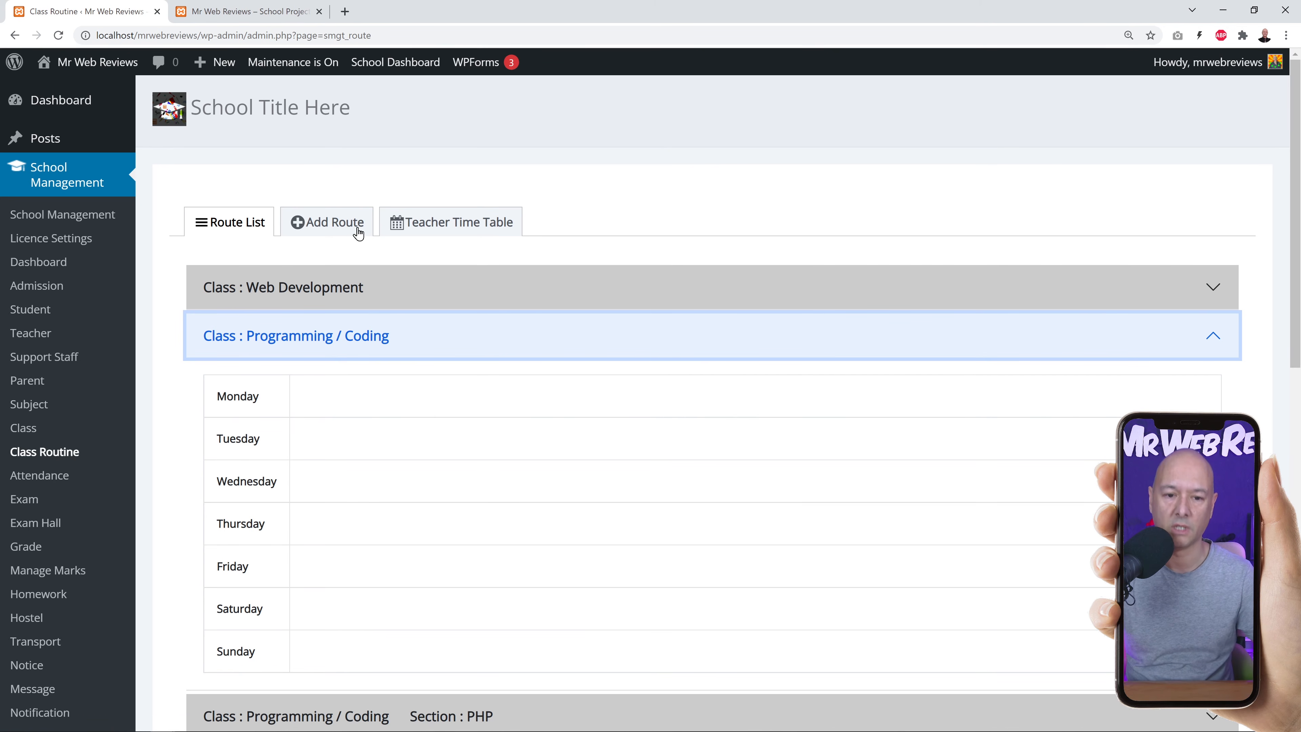
click(333, 227)
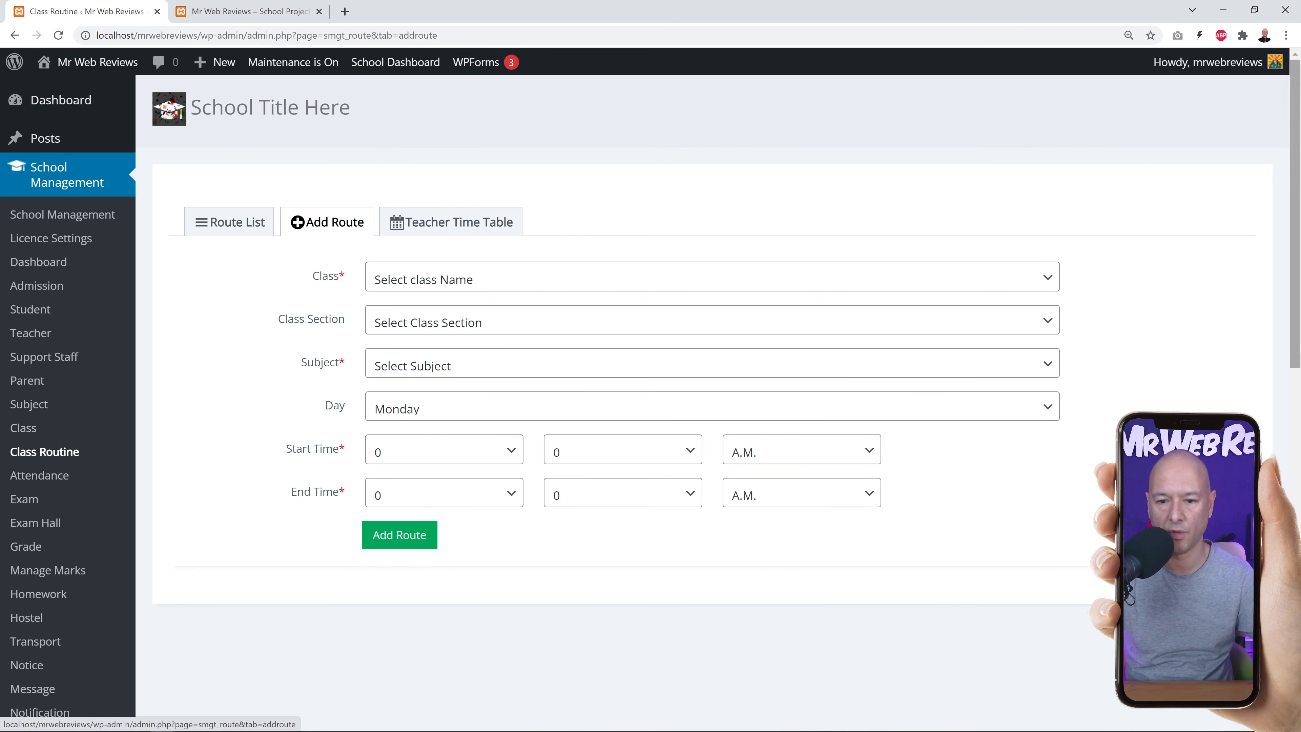
Set the route to class Programming / Coding, section PHP, subject Web Dev PHP, on Monday.
click(1046, 281)
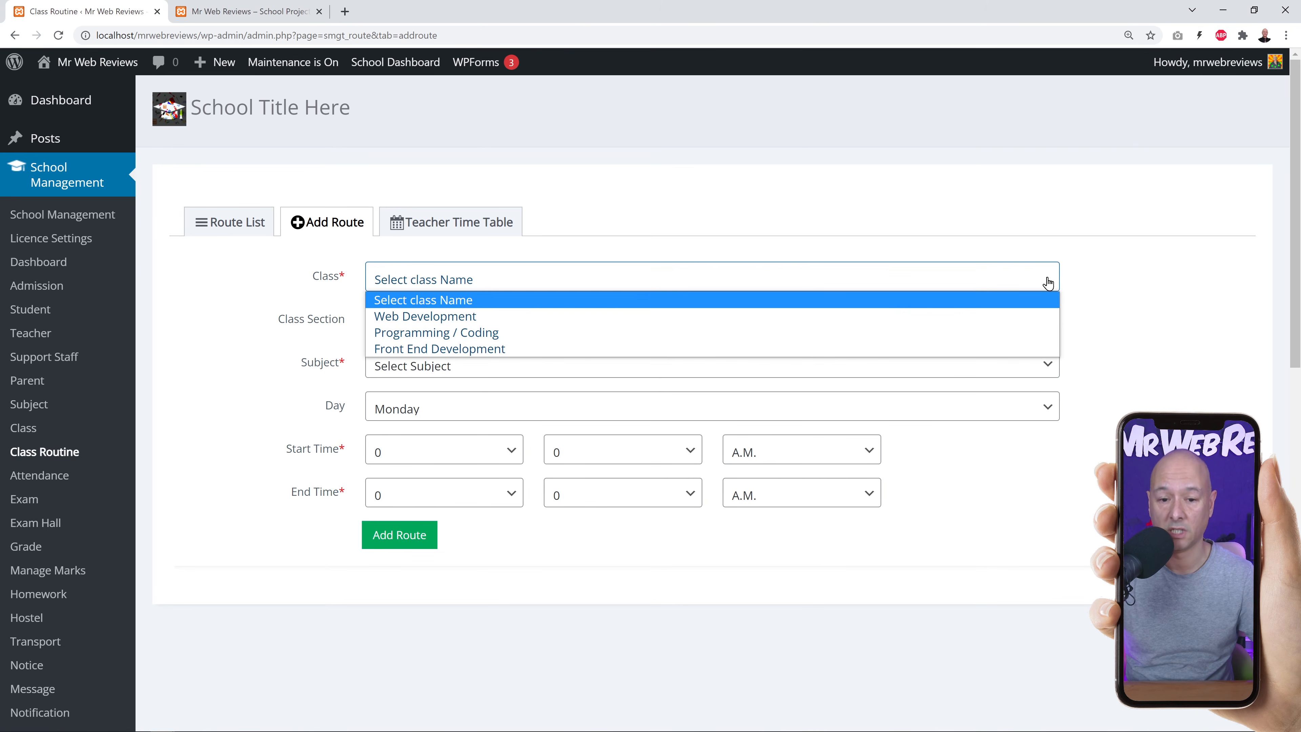
click(469, 341)
click(502, 323)
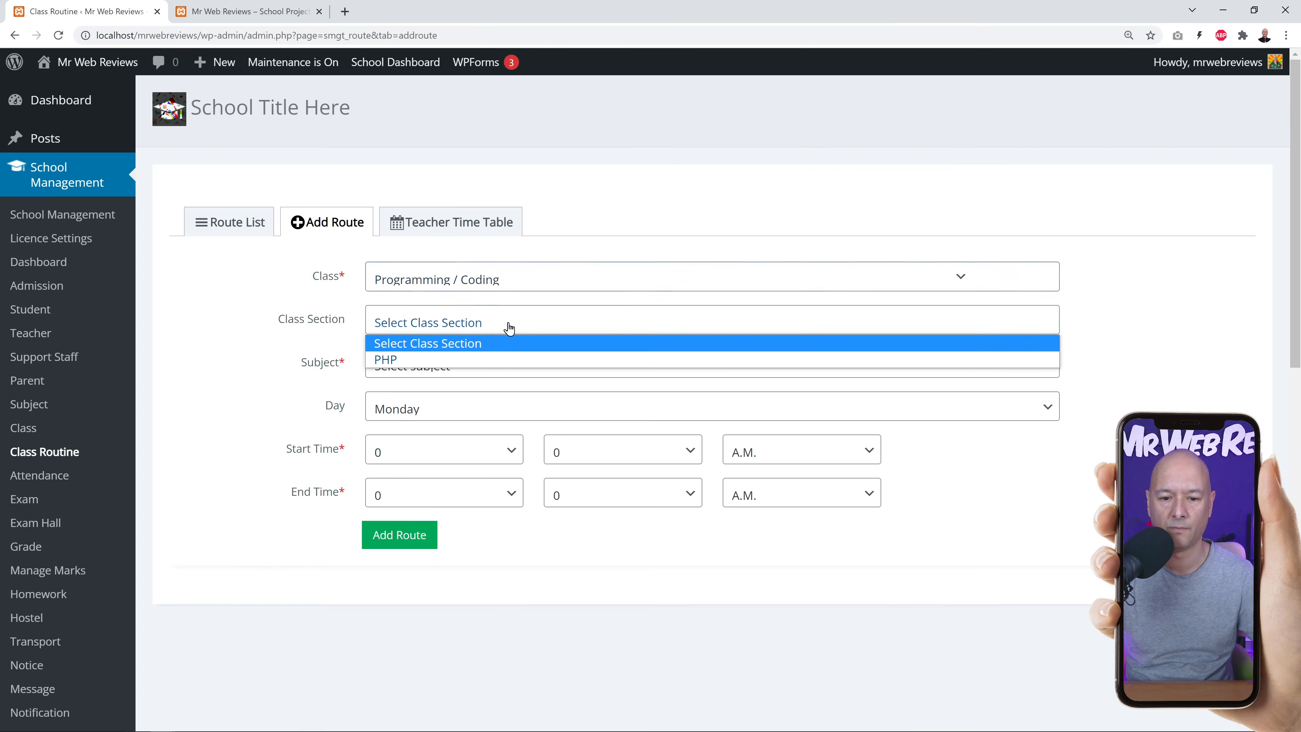
click(475, 361)
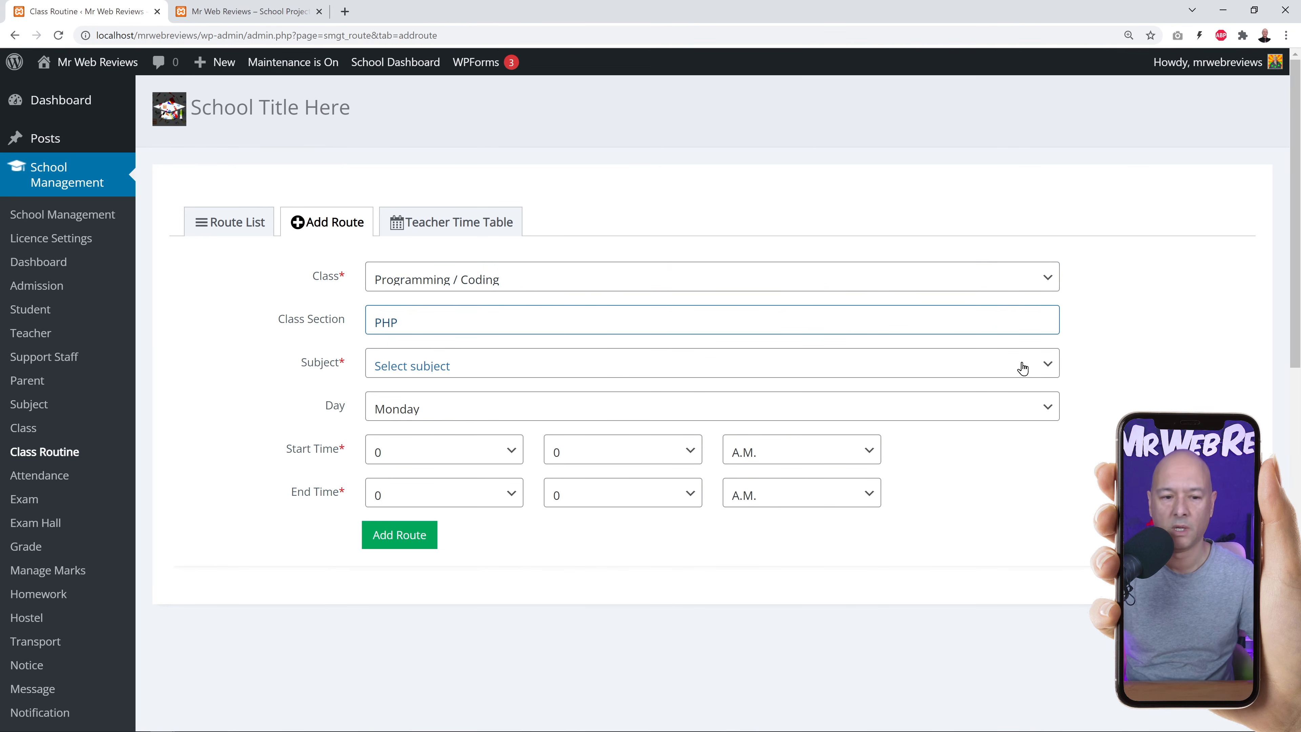
click(502, 369)
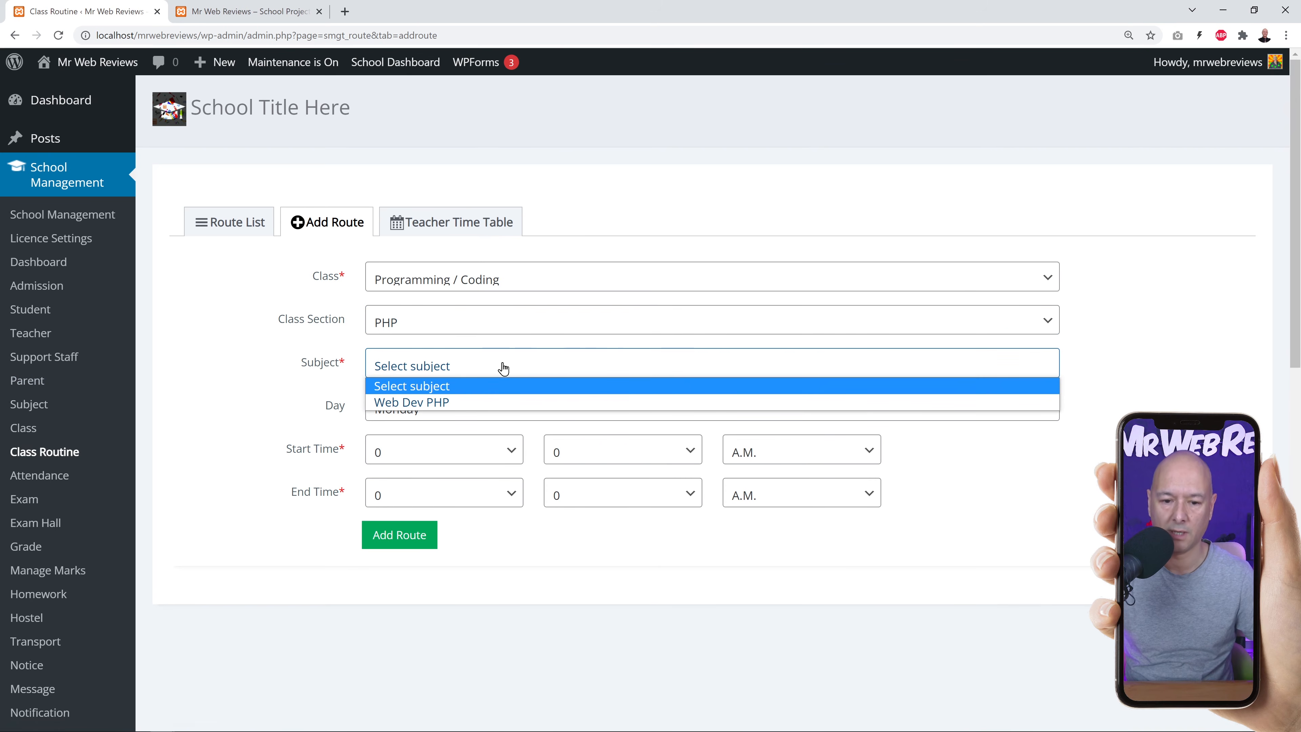
click(447, 405)
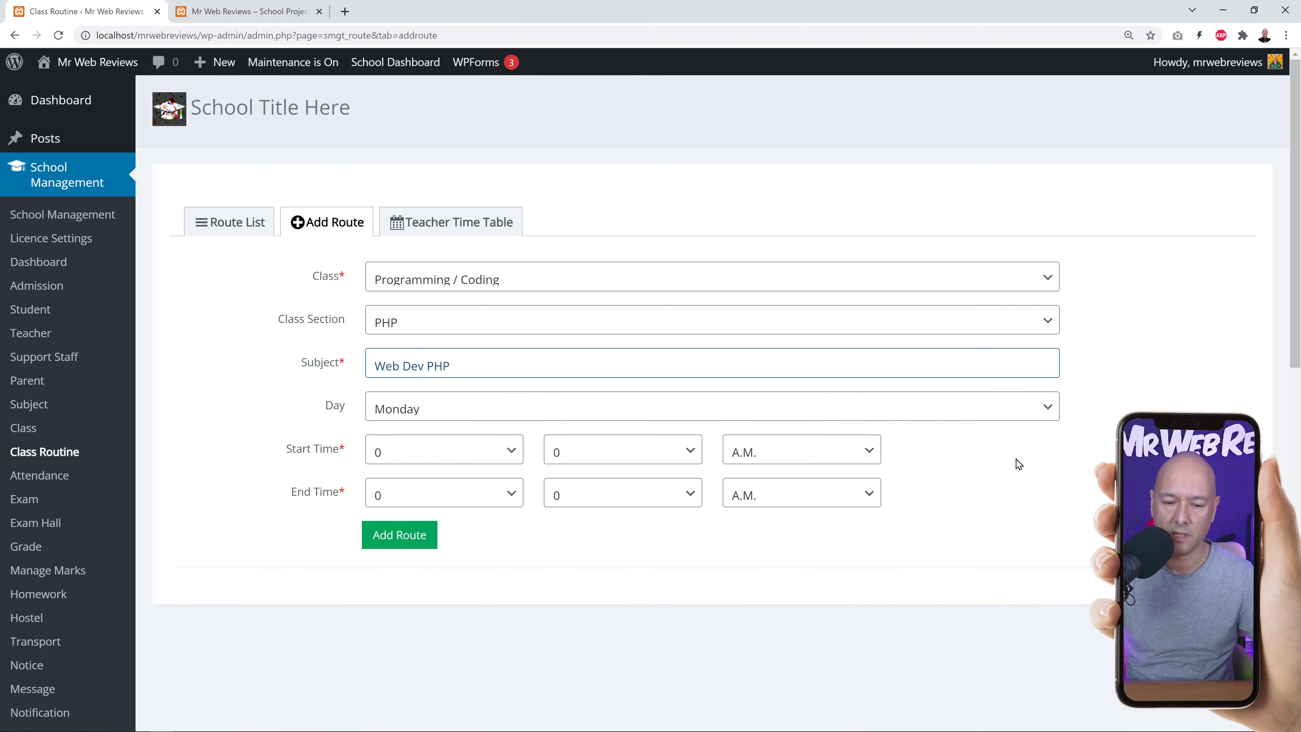
click(1050, 410)
click(1057, 409)
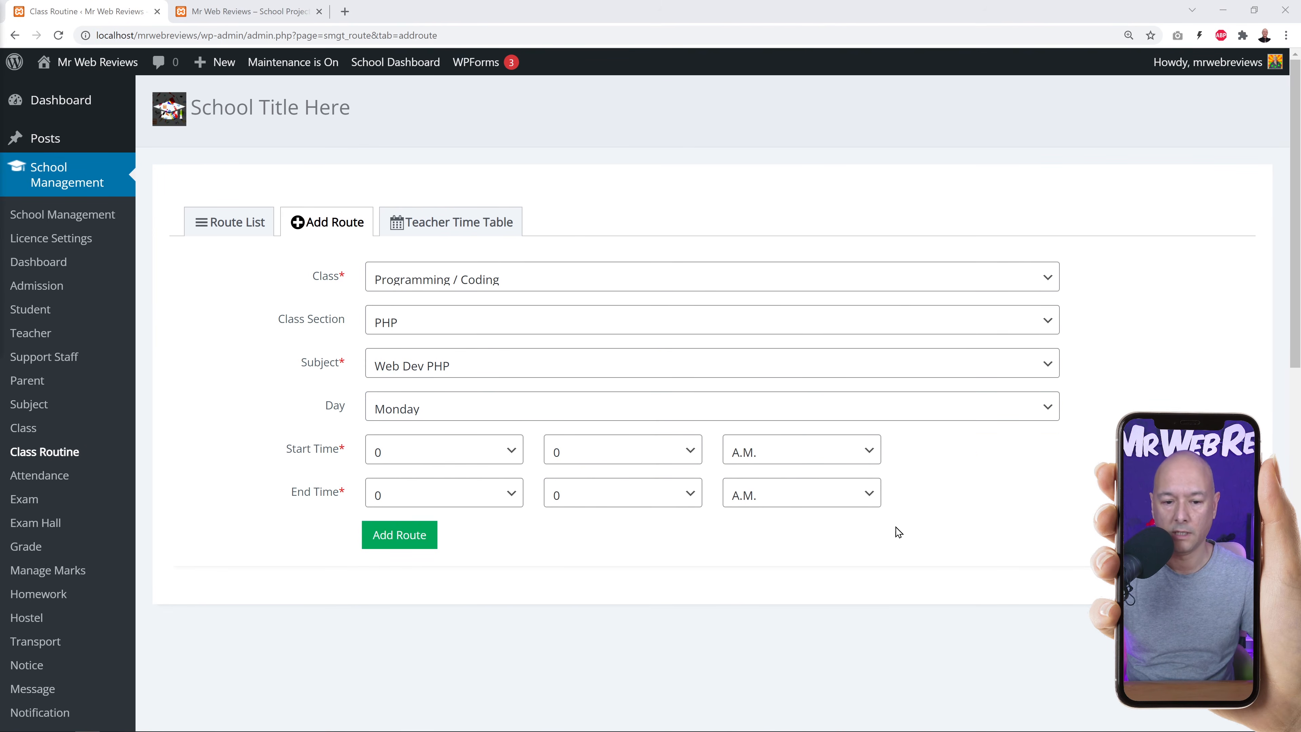
Set the route's time from 9:30 to 12:00 and save it.
click(519, 459)
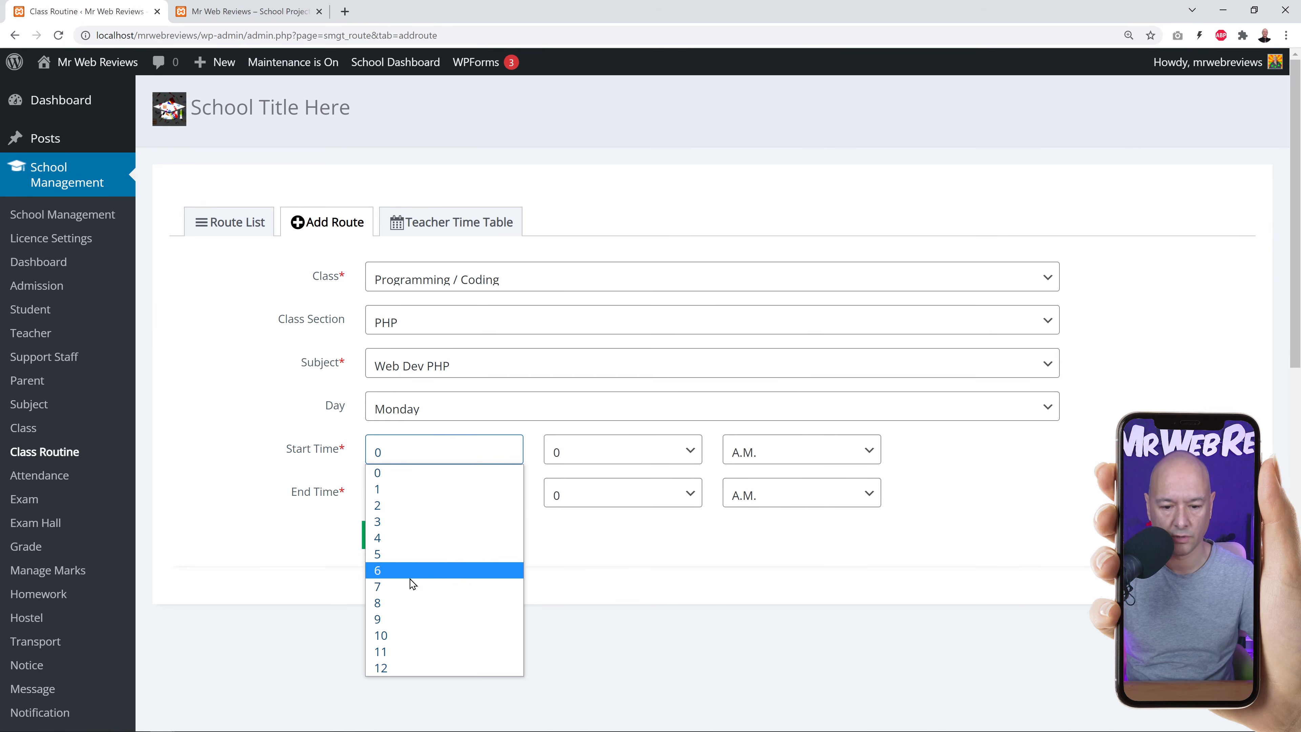
click(407, 618)
click(692, 452)
scroll(623, 308, down, 2)
scroll(619, 306, down, 5)
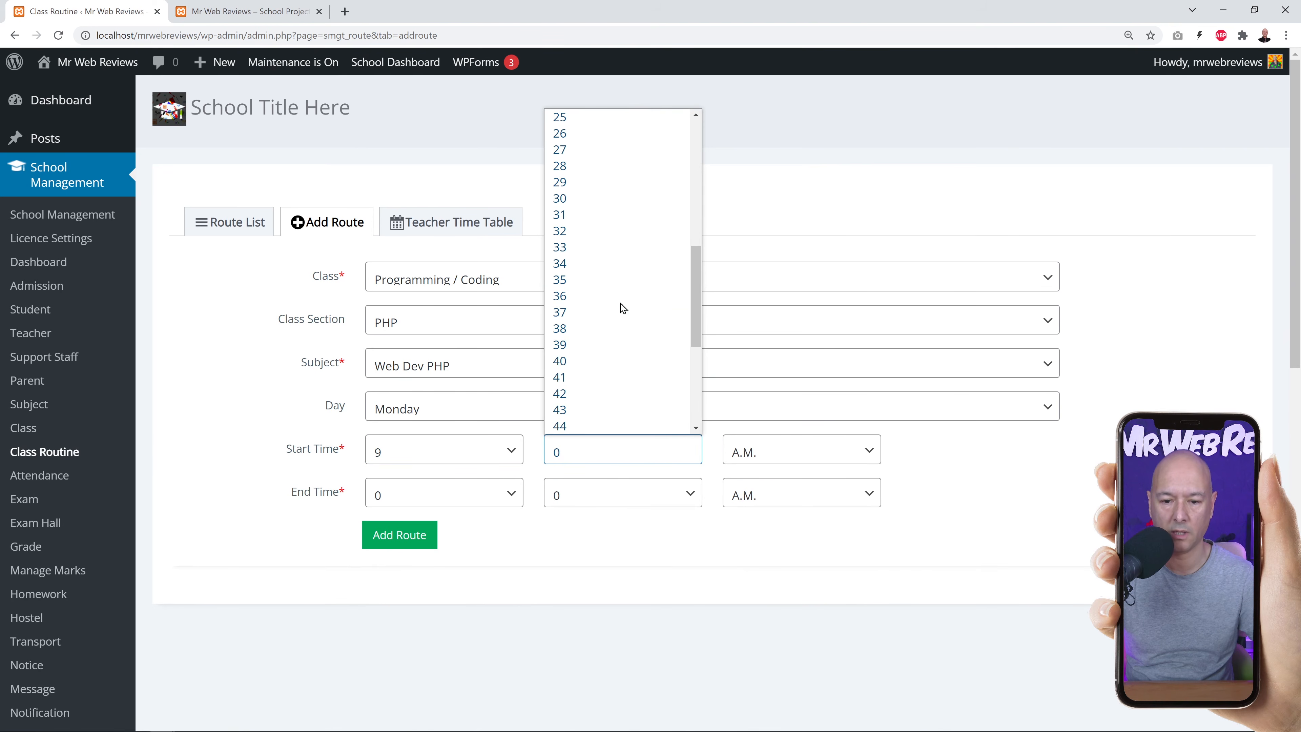
click(576, 198)
click(484, 501)
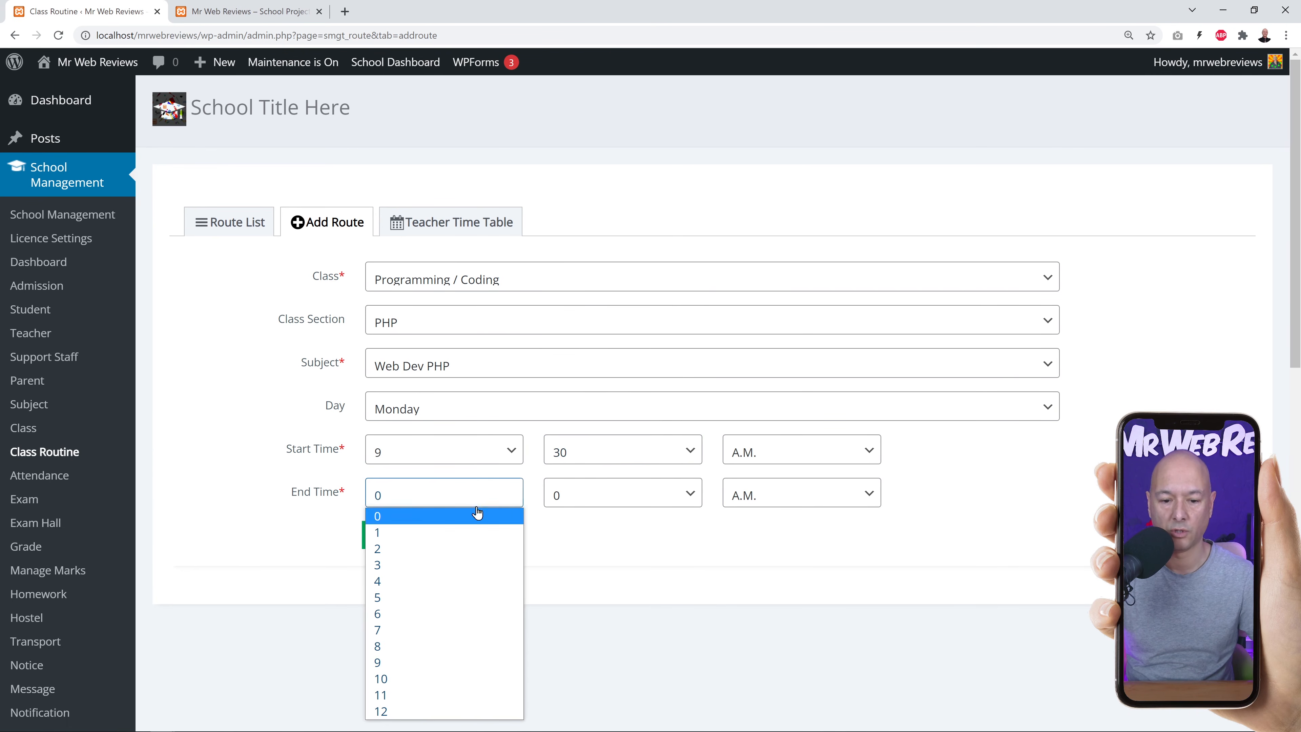
click(432, 710)
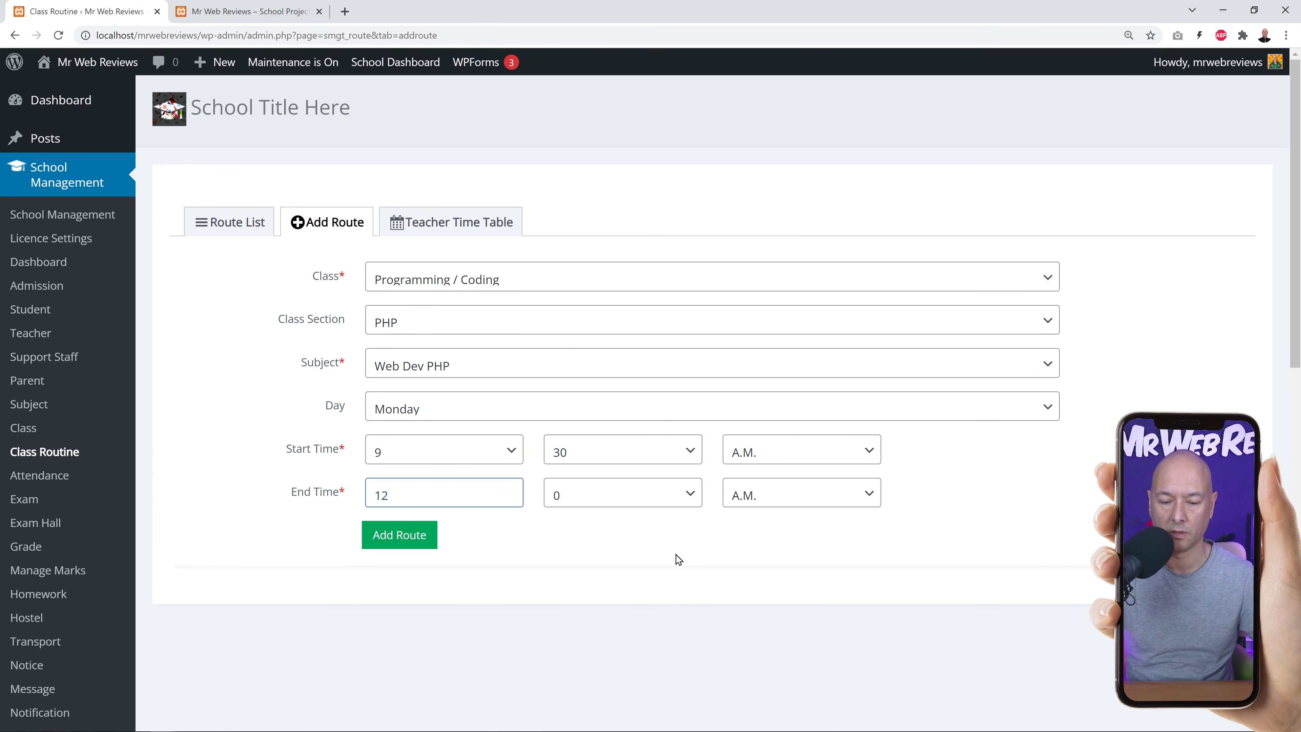
click(428, 544)
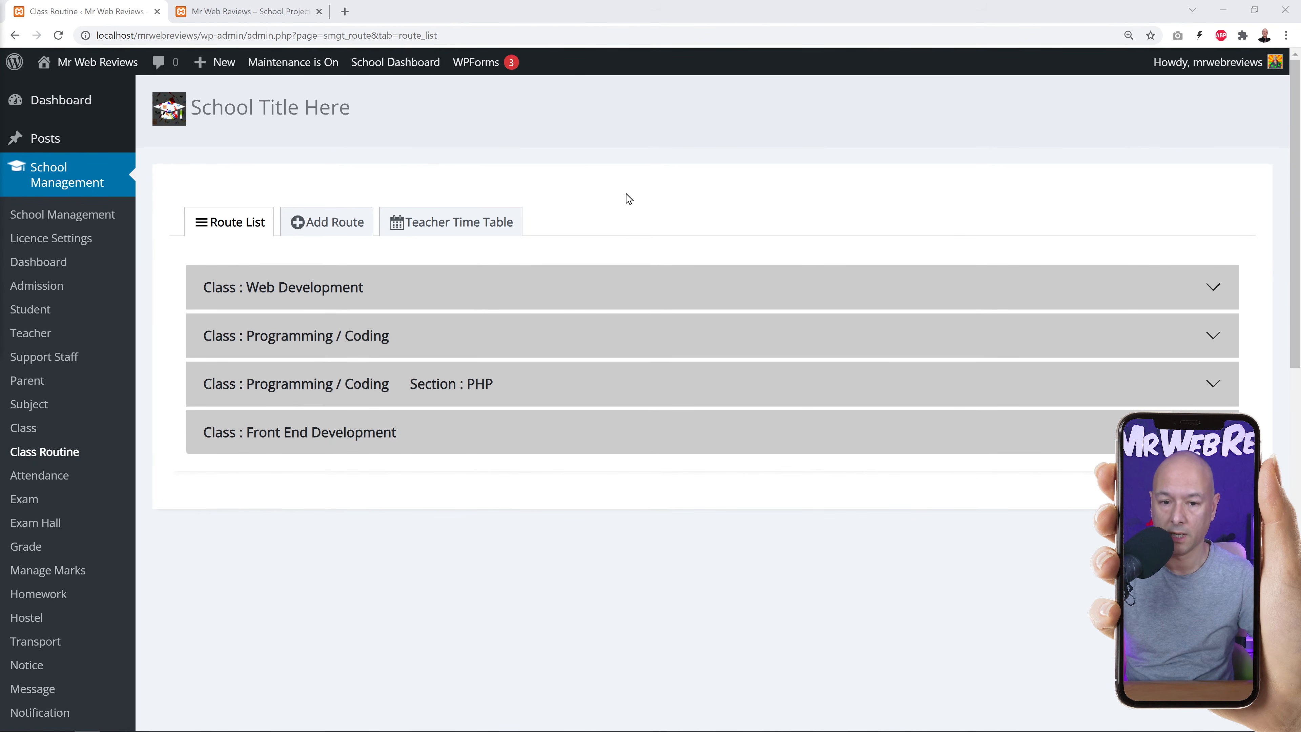
Check the new Web Dev PHP route in the first teacher's timetable.
click(471, 231)
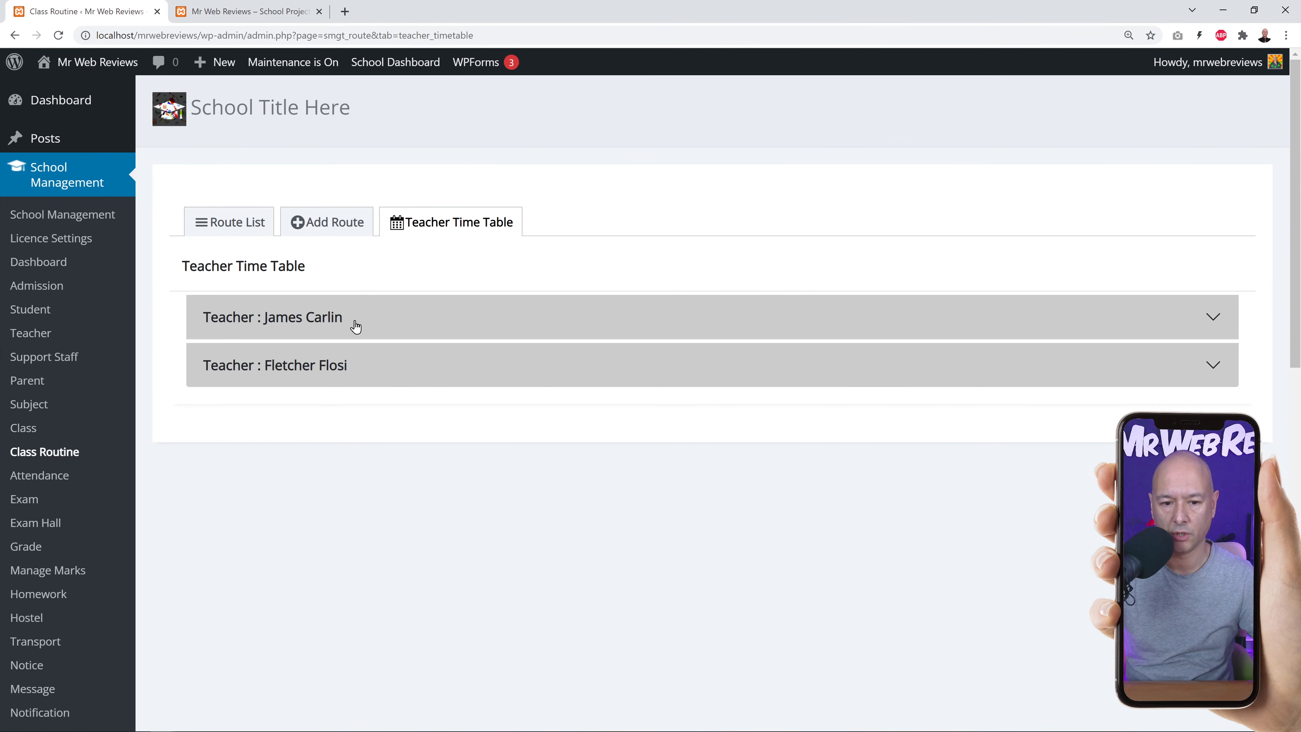
click(1216, 323)
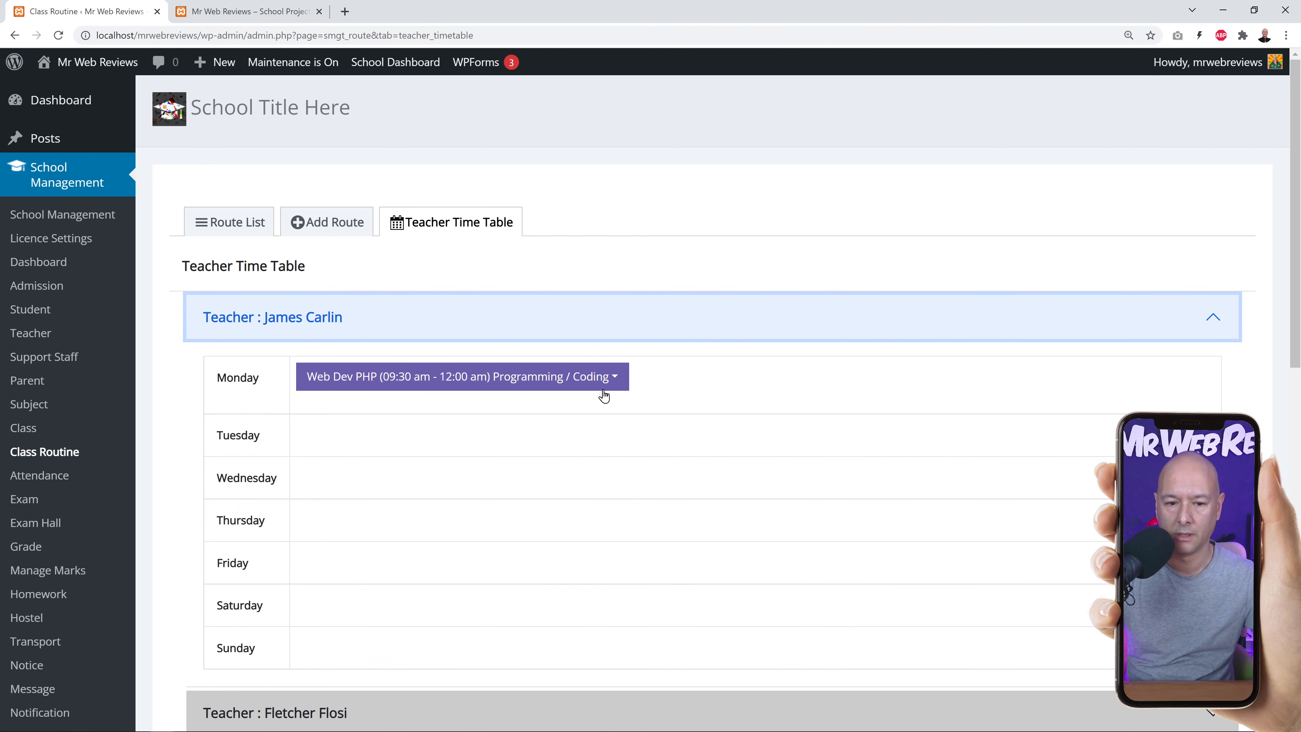
click(1211, 320)
Check the Programming / Coding PHP routine in the route list, then go to Attendance.
click(249, 234)
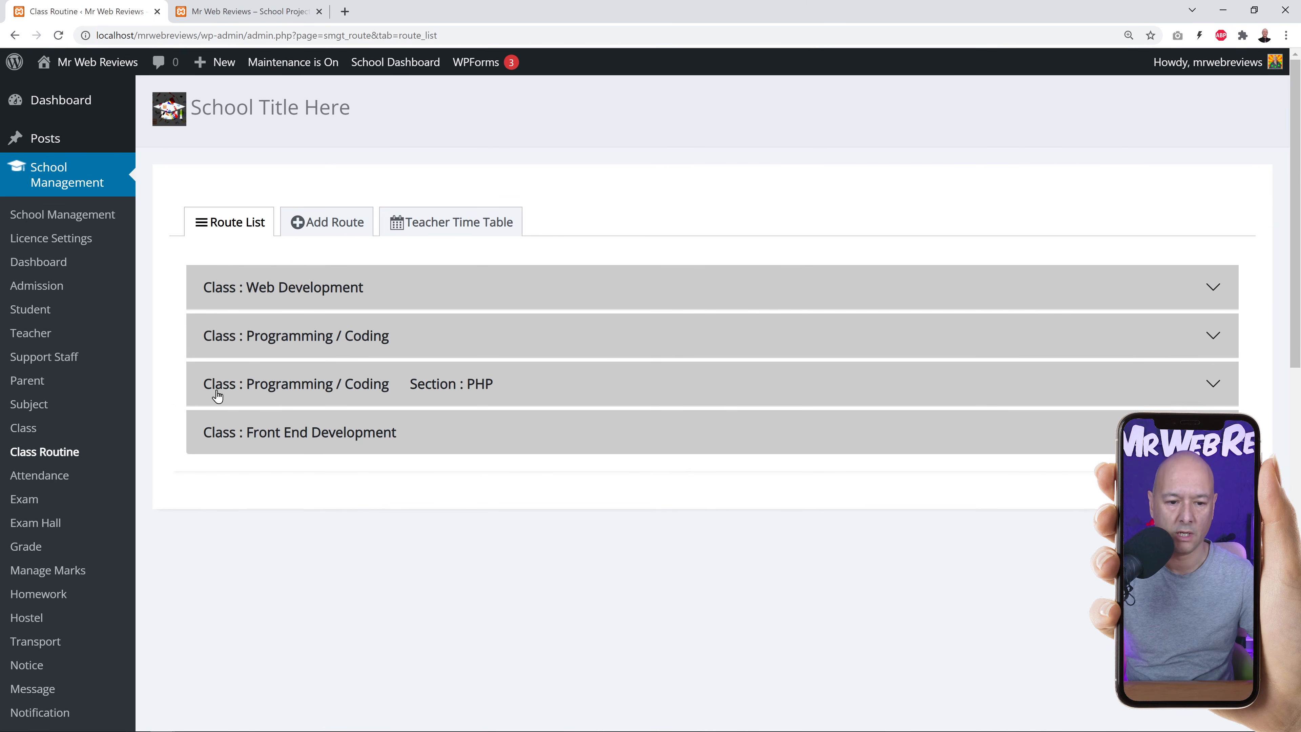
click(1210, 385)
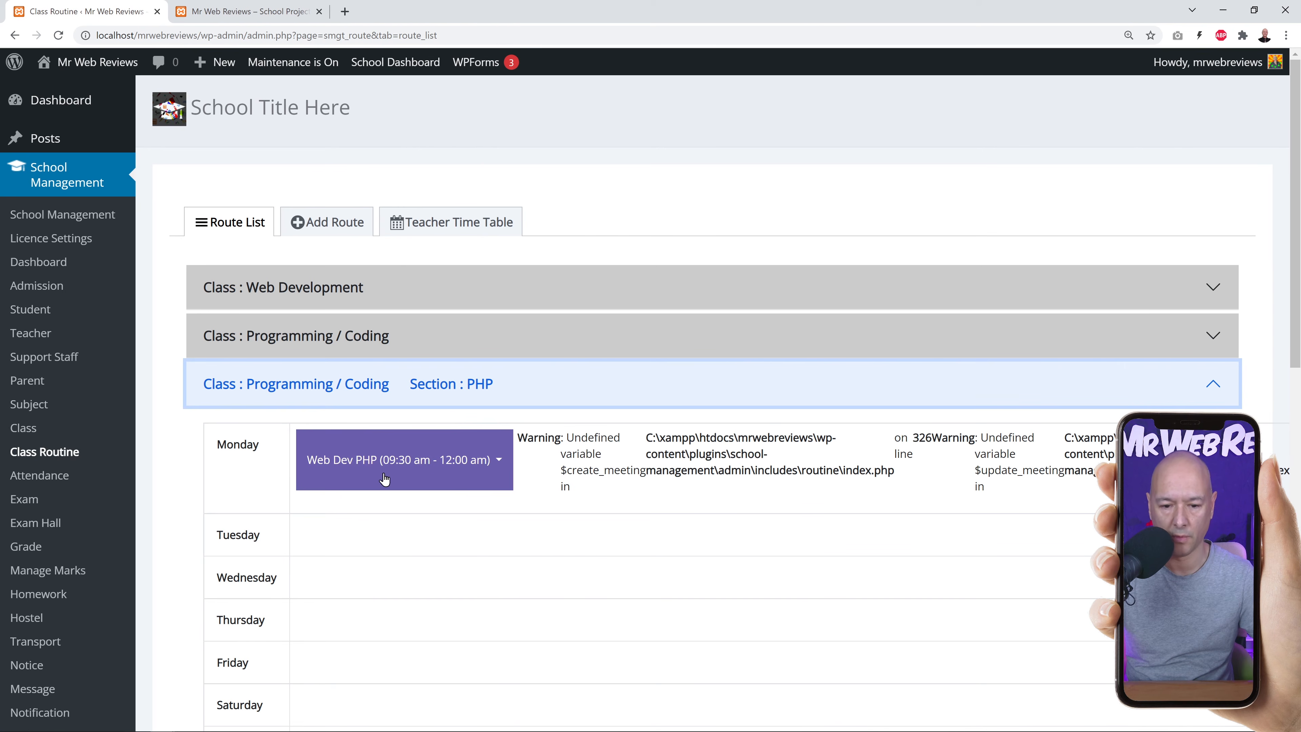
click(1210, 384)
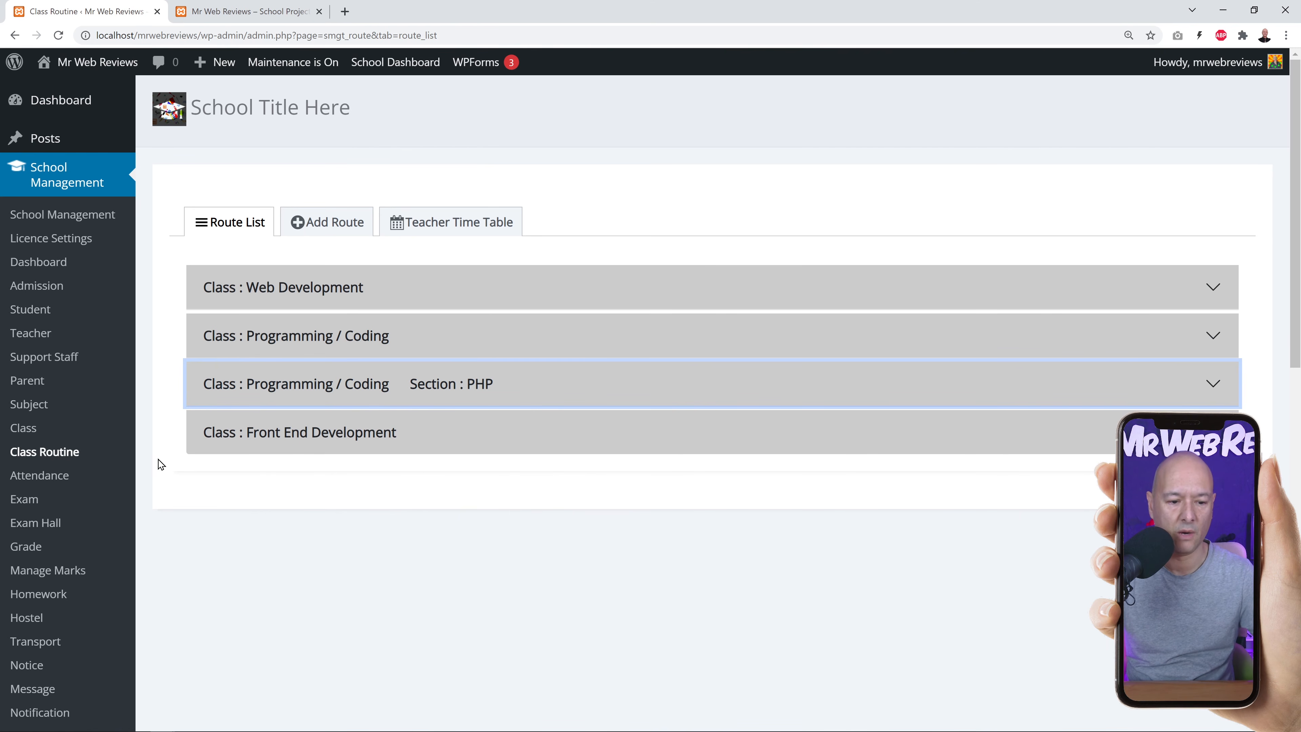
click(51, 481)
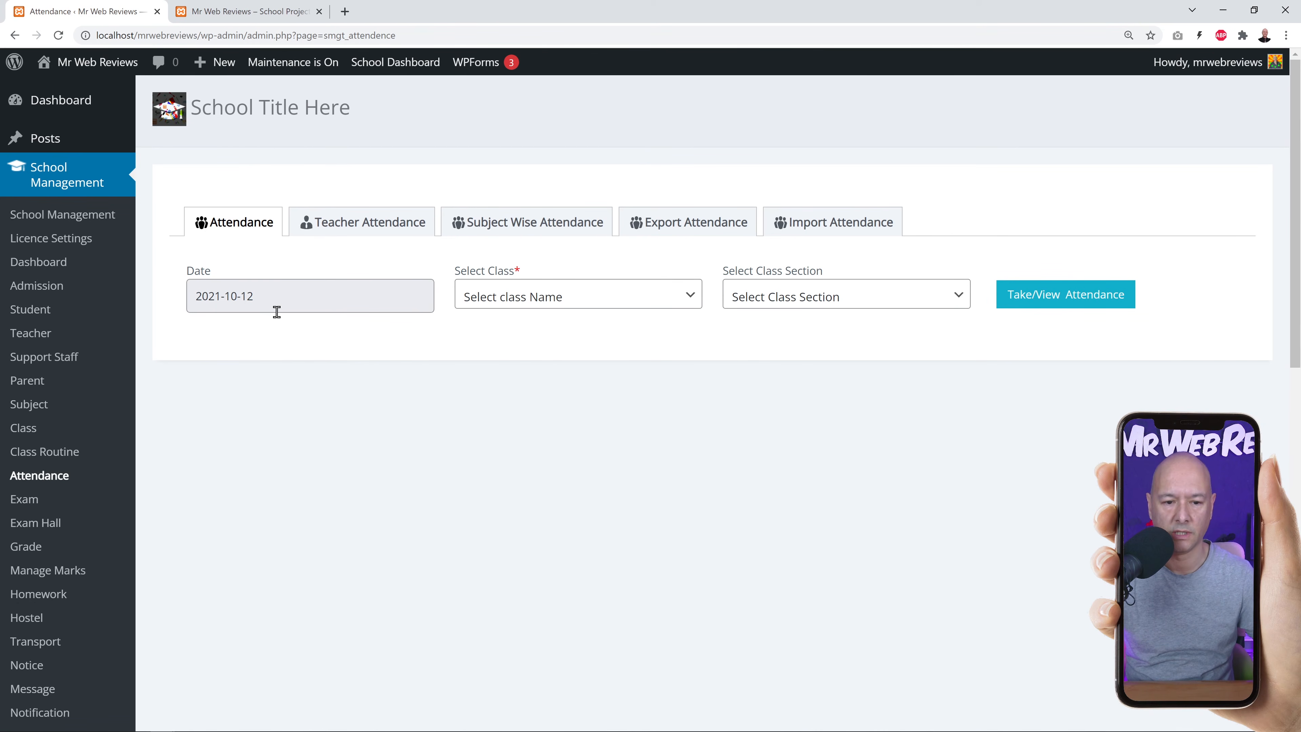
Display the four-student attendance sheet for Programming / Coding, section PHP, then open Exam.
click(695, 307)
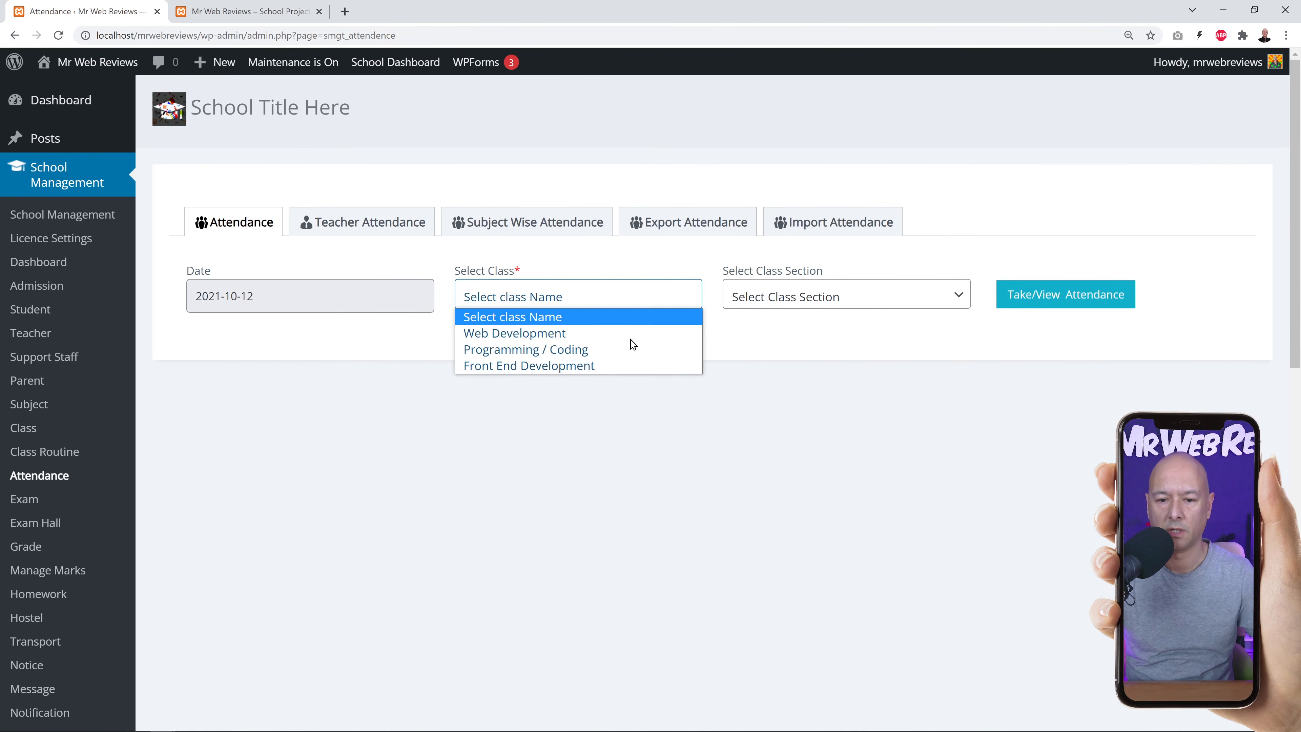
click(529, 359)
click(956, 302)
click(809, 338)
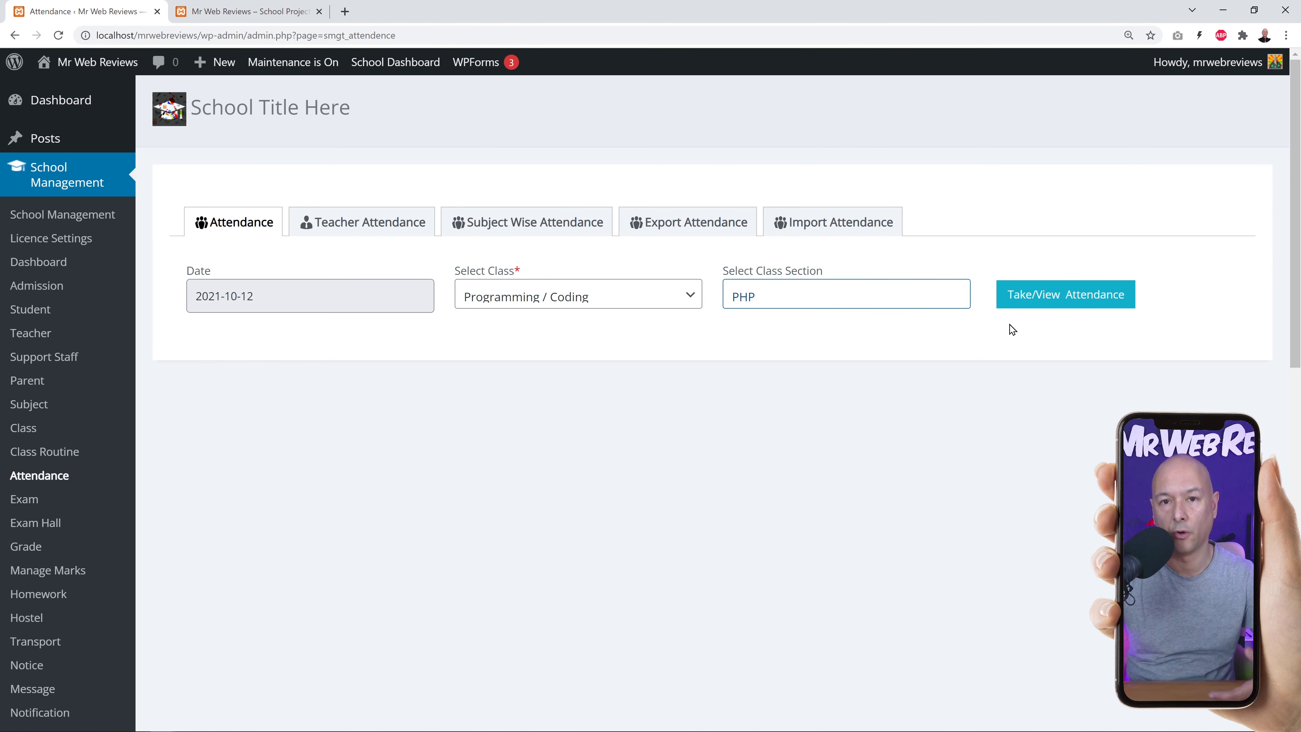
click(1030, 306)
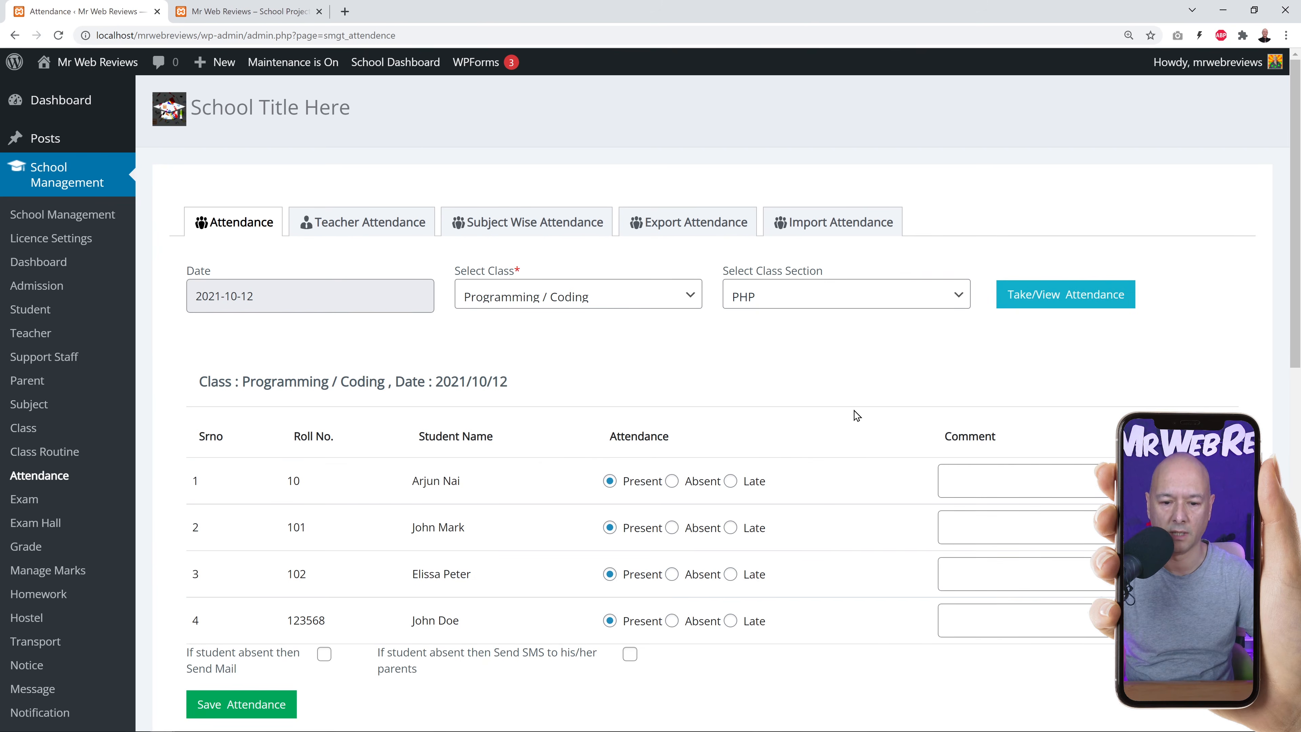
scroll(856, 415, down, 1)
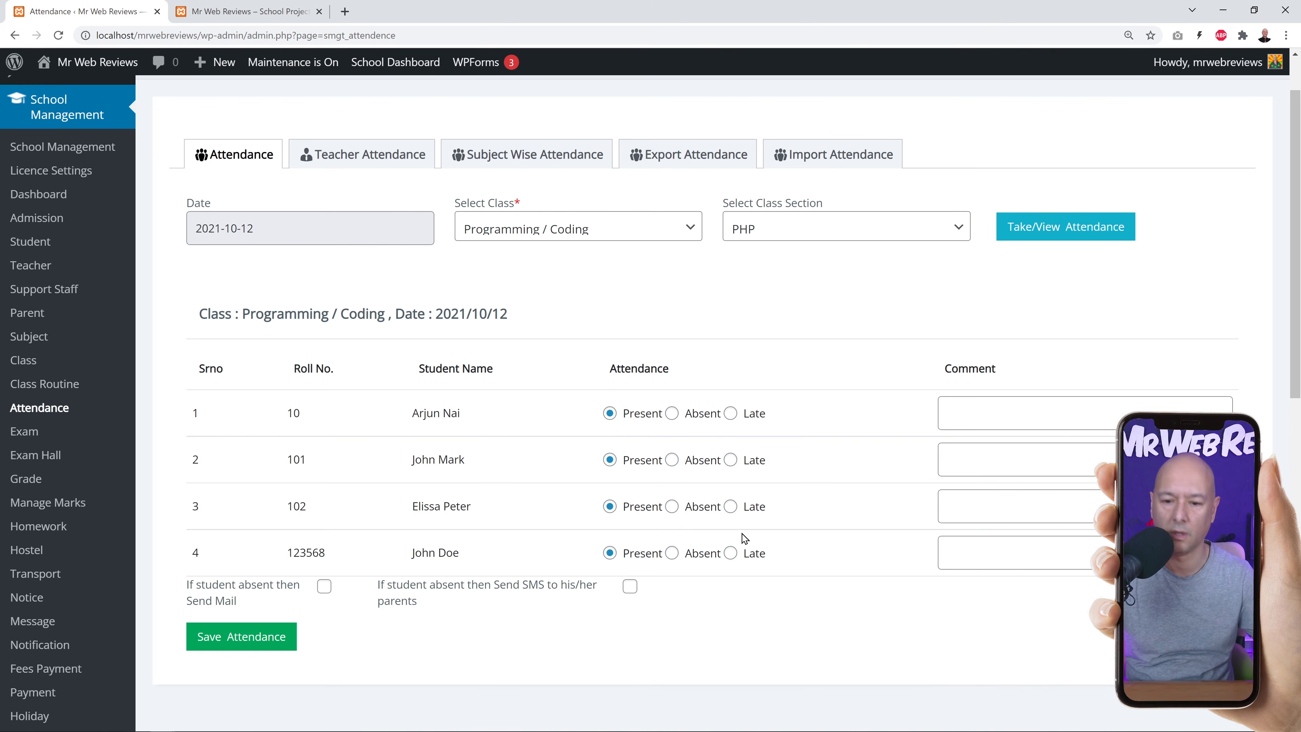
click(32, 434)
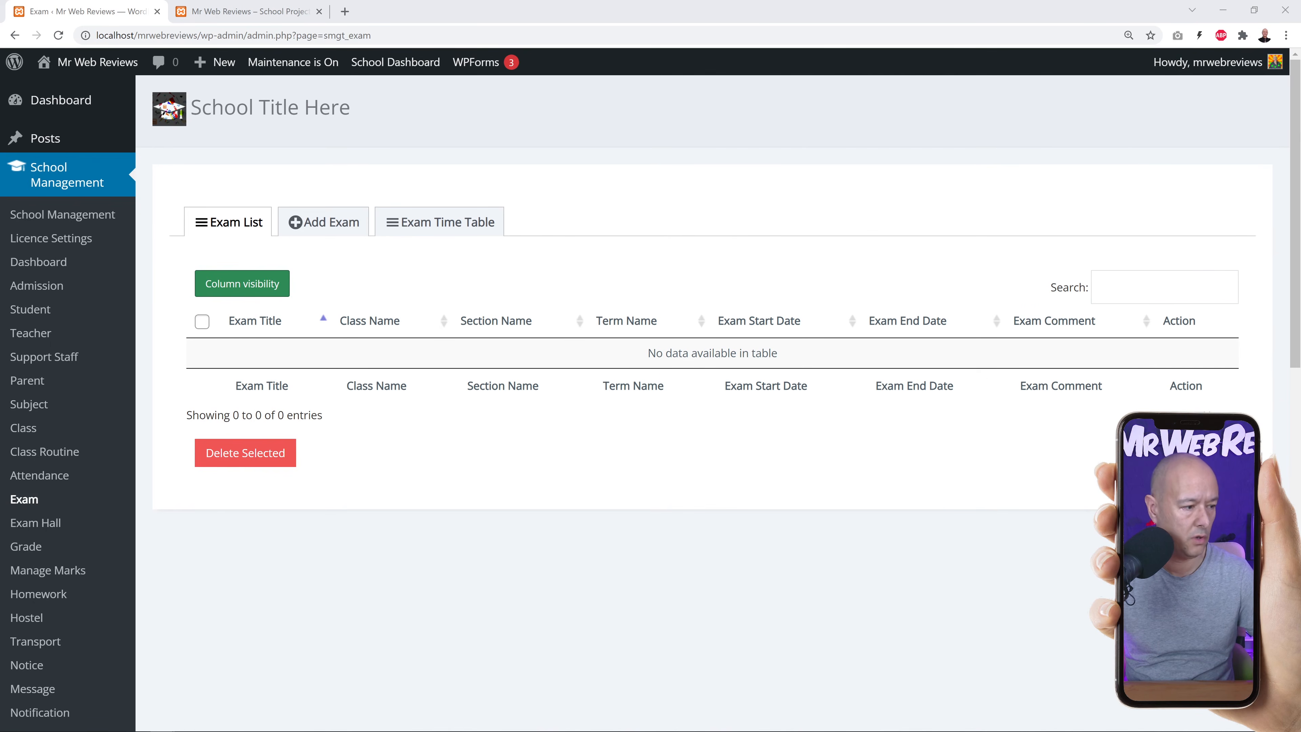
Glance at the saved exam list screenshot, then open the empty Exam Hall list.
key(alt+Tab)
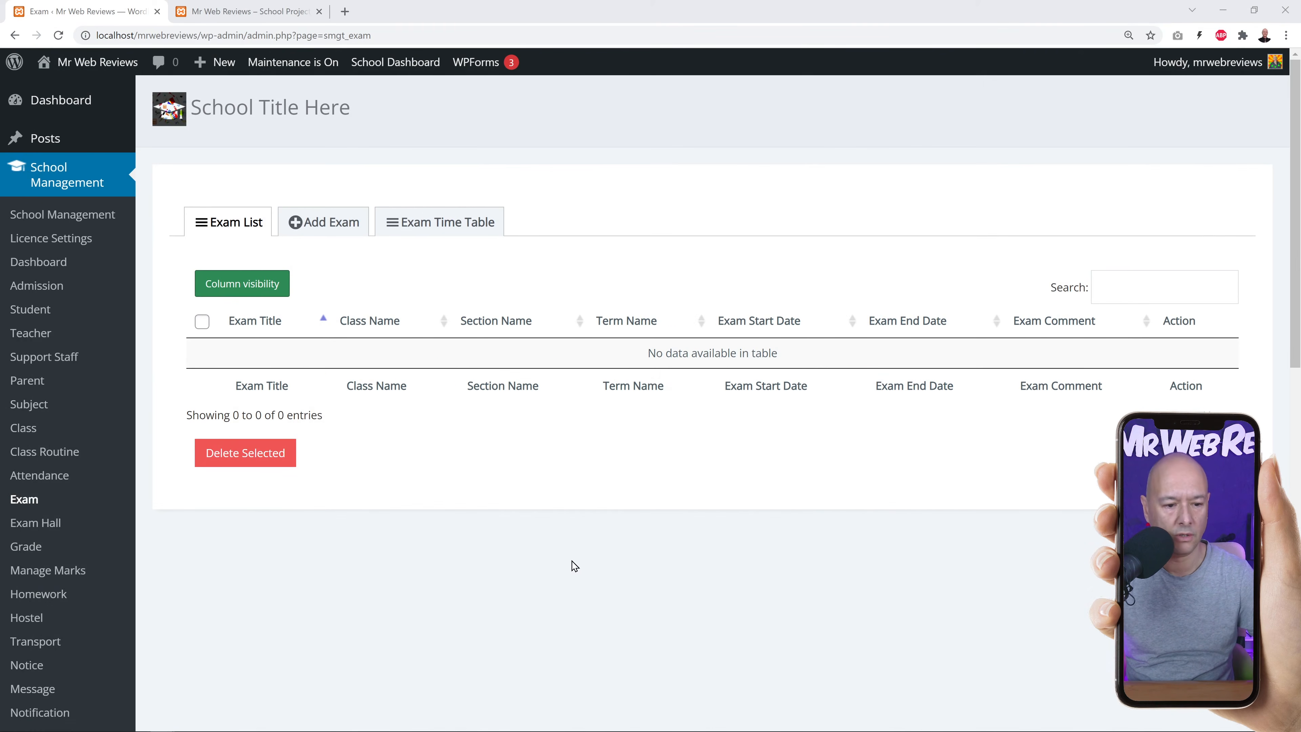
click(38, 527)
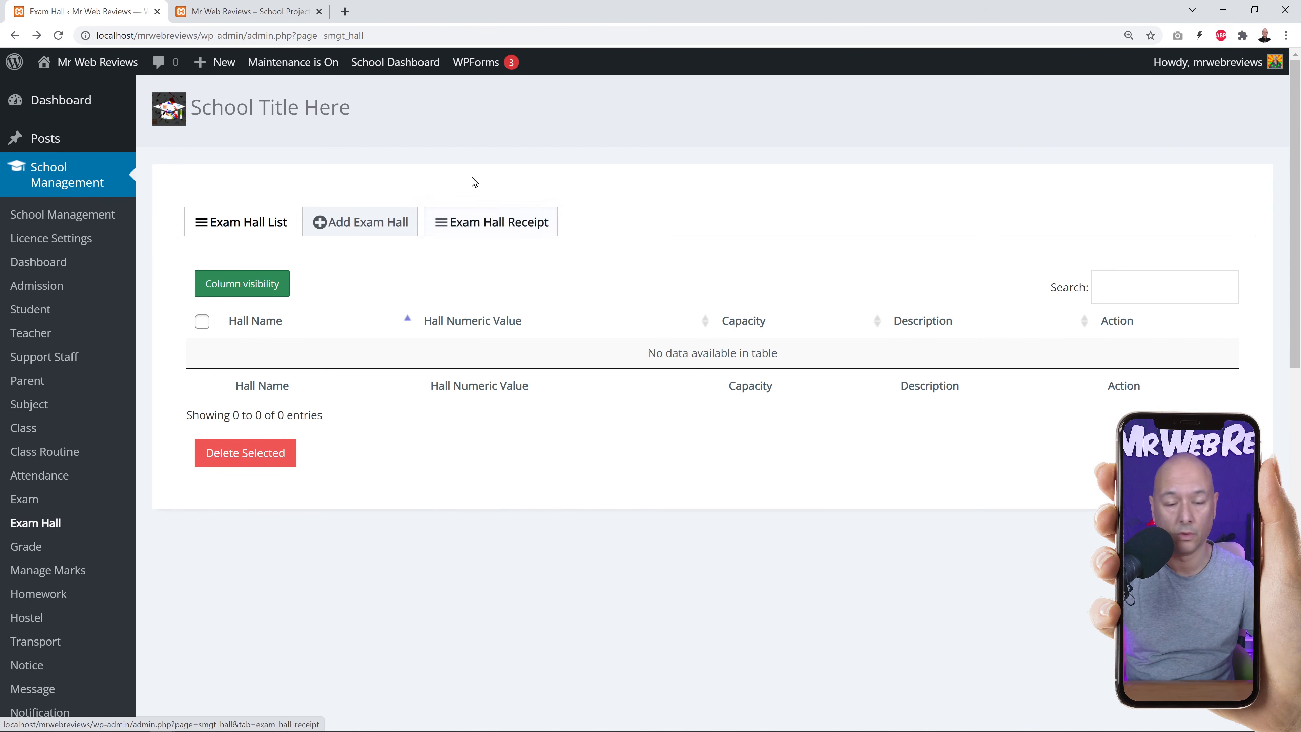
View the Add Exam Hall form, then open the empty Grade list.
click(349, 229)
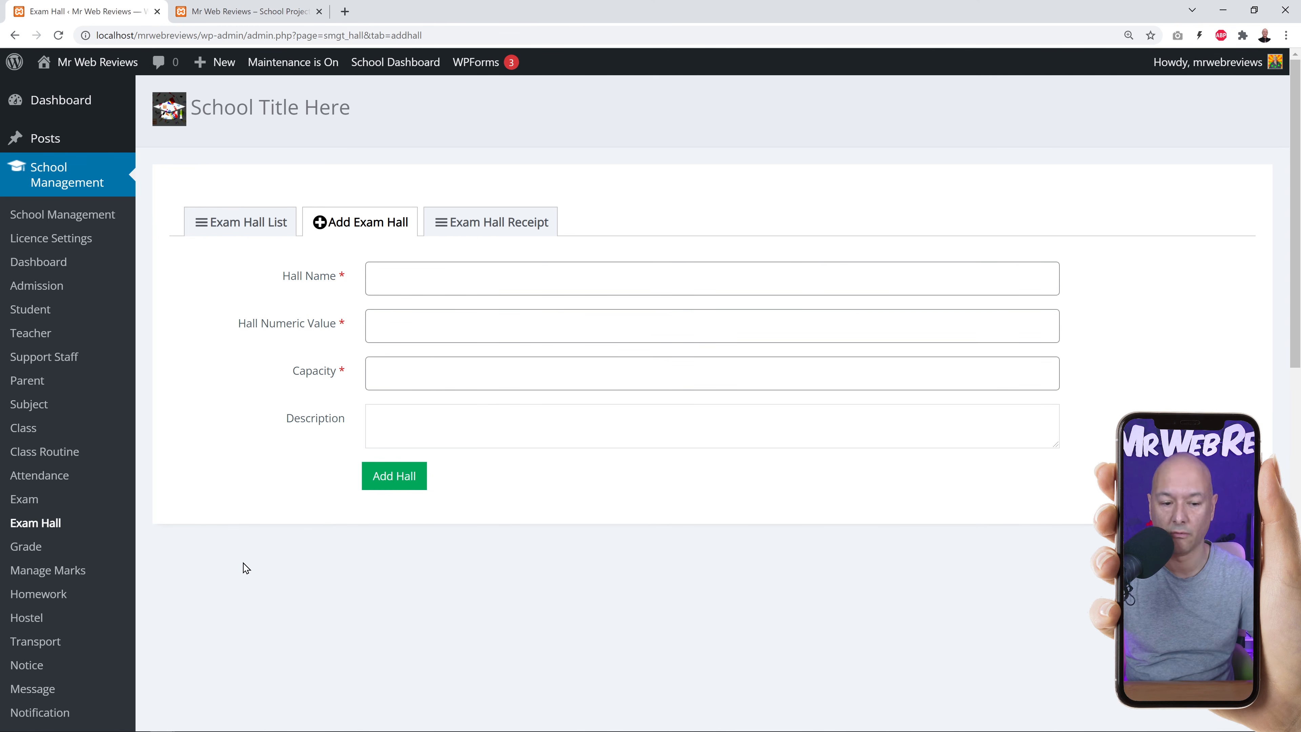
click(34, 546)
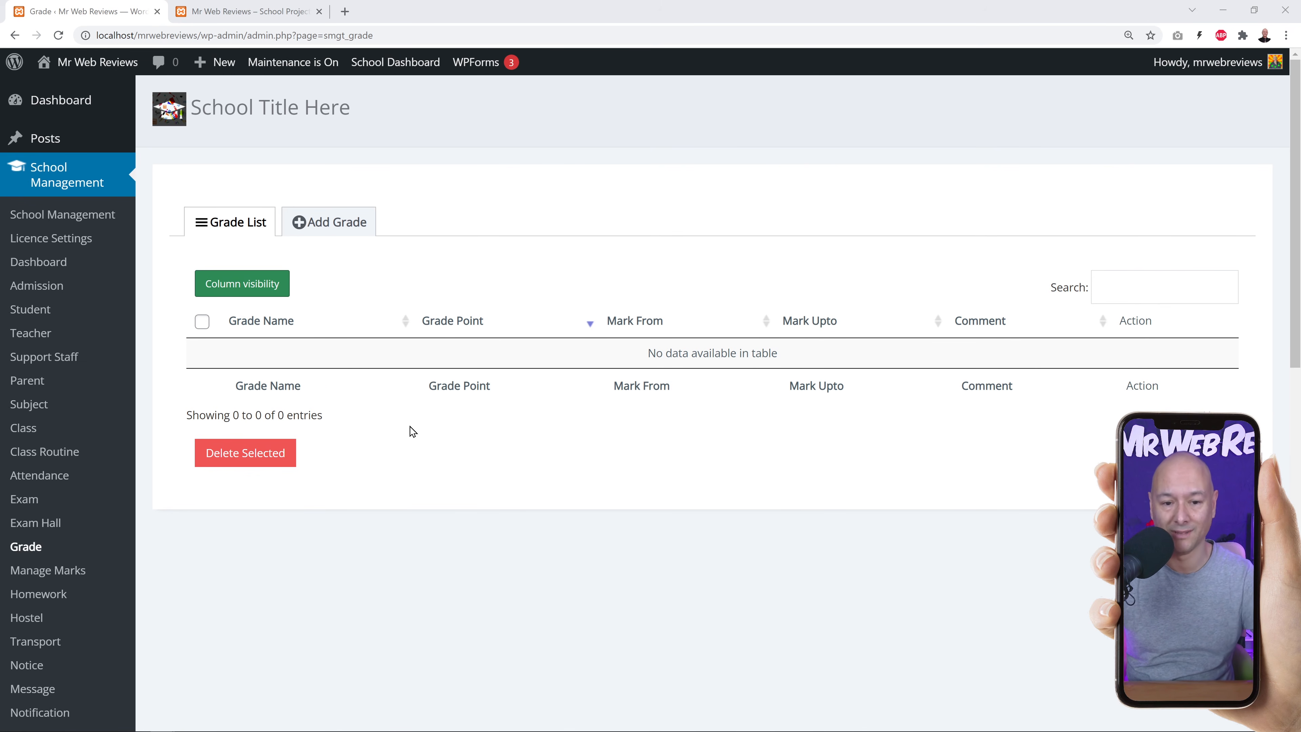
Add grade A with grade point 100 for marks 85 to 100 and save it.
click(343, 239)
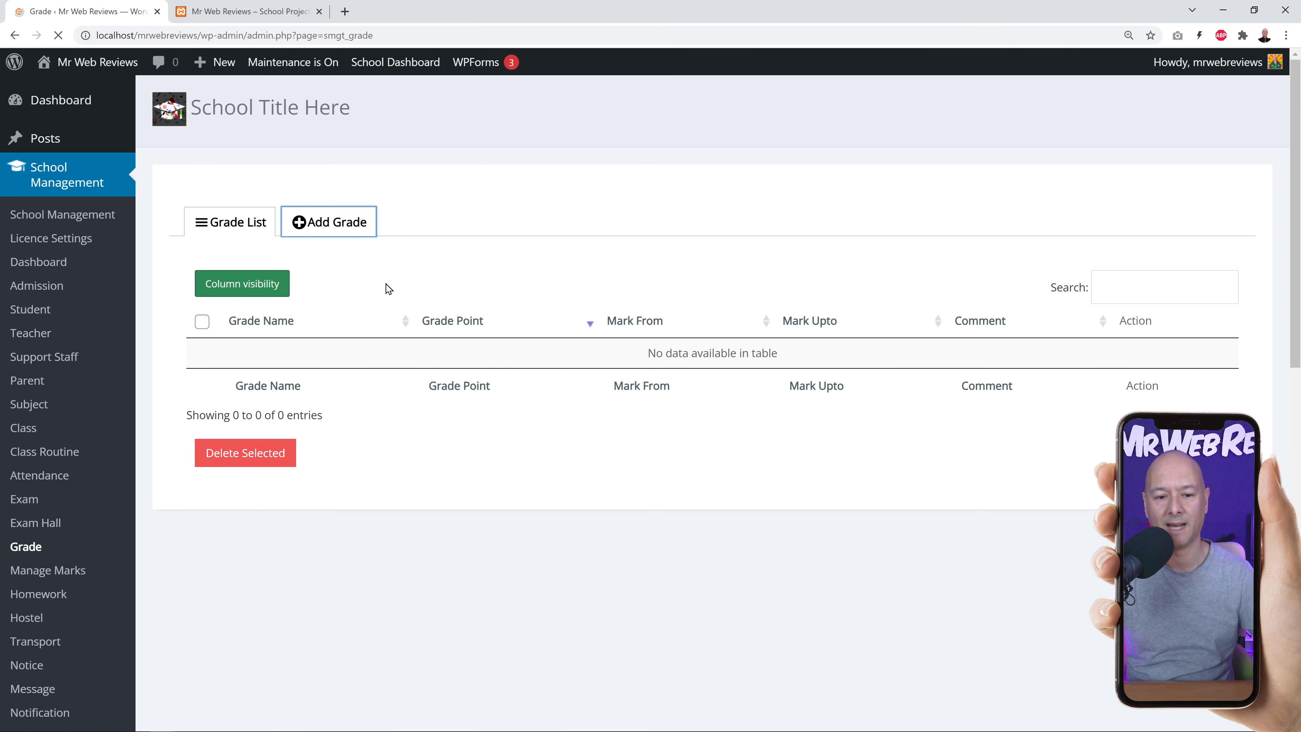
click(400, 285)
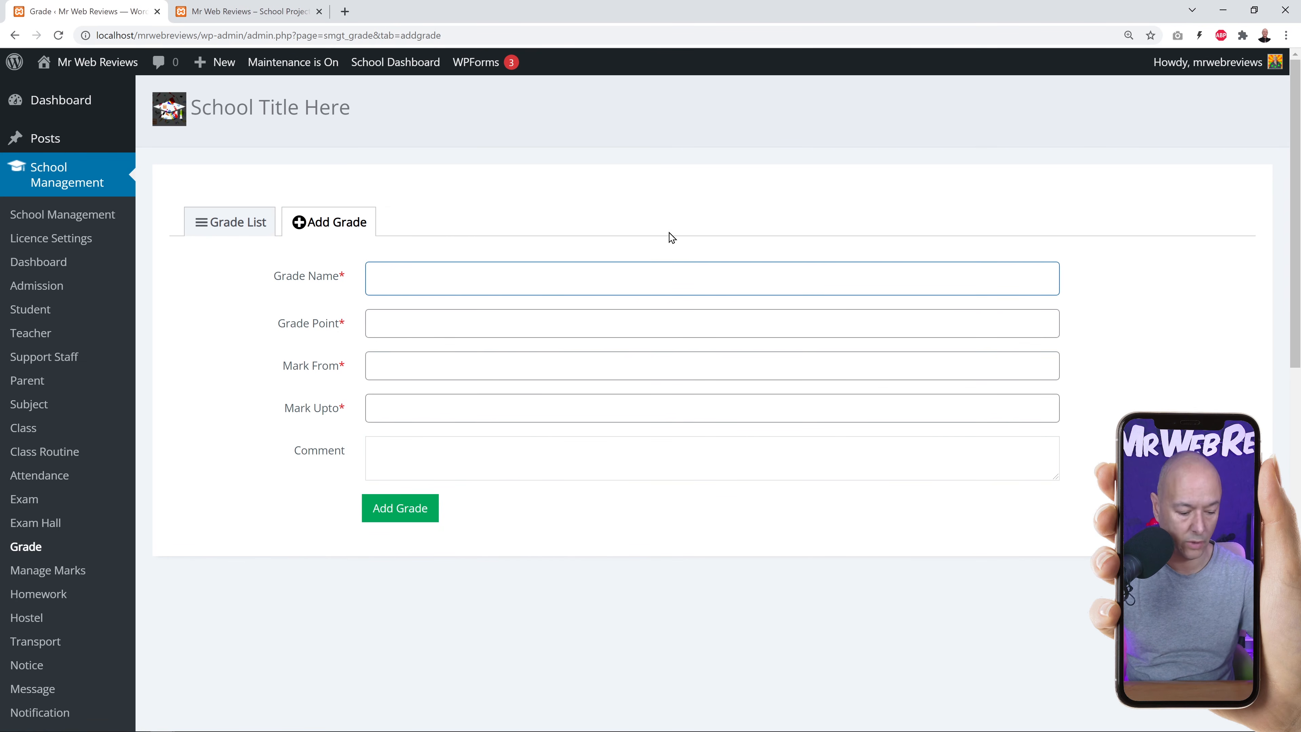
text(A)
click(457, 324)
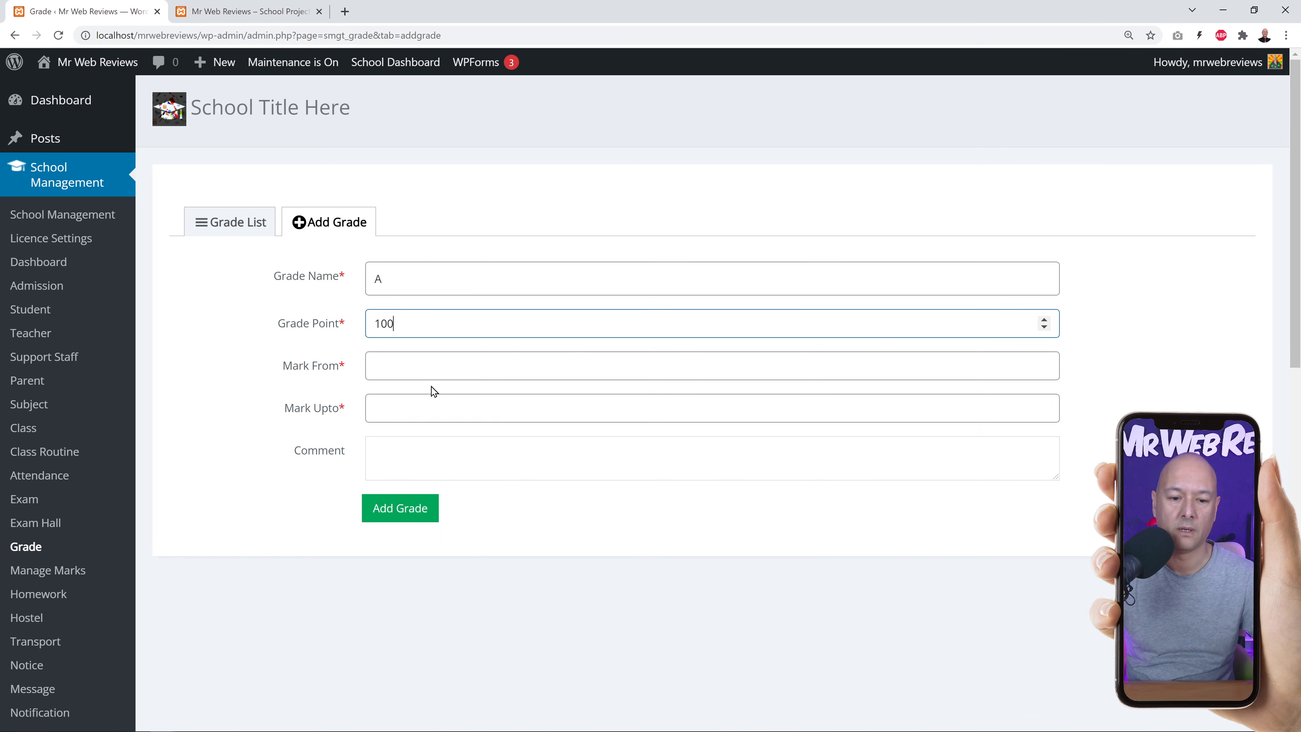
click(425, 369)
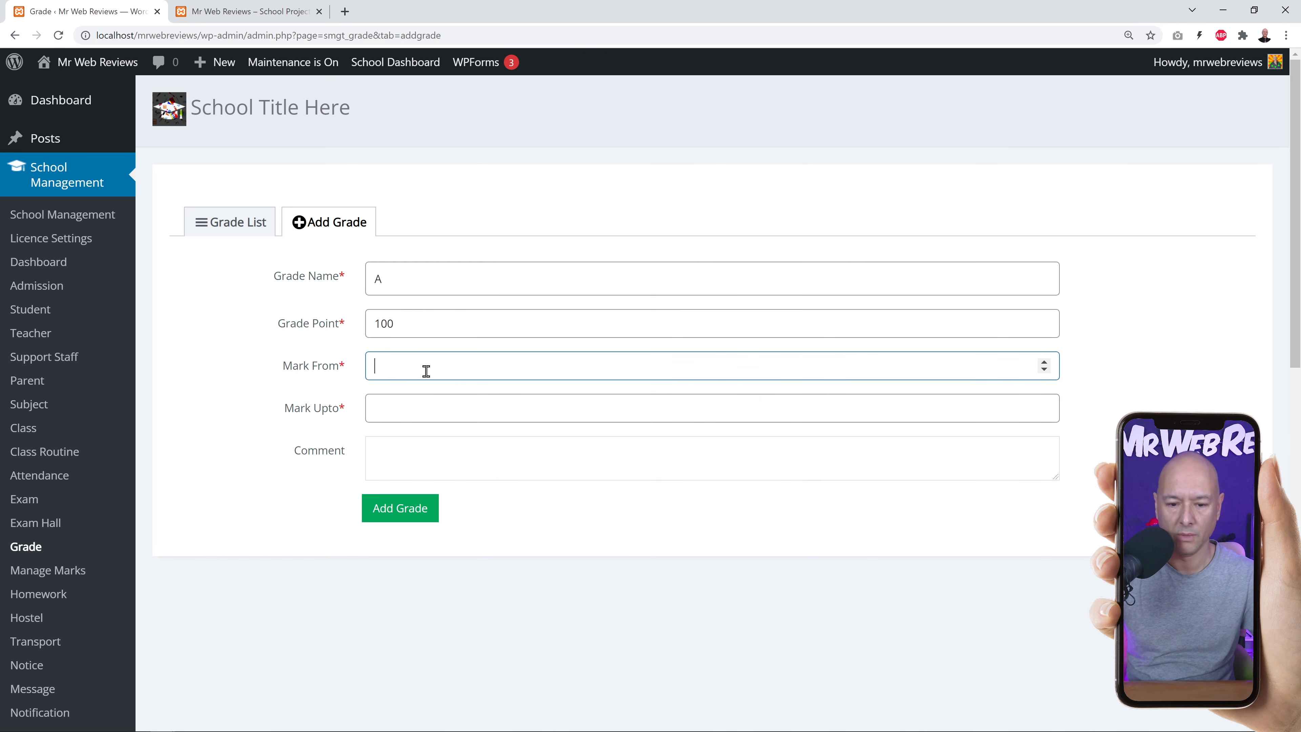
click(414, 410)
text(100)
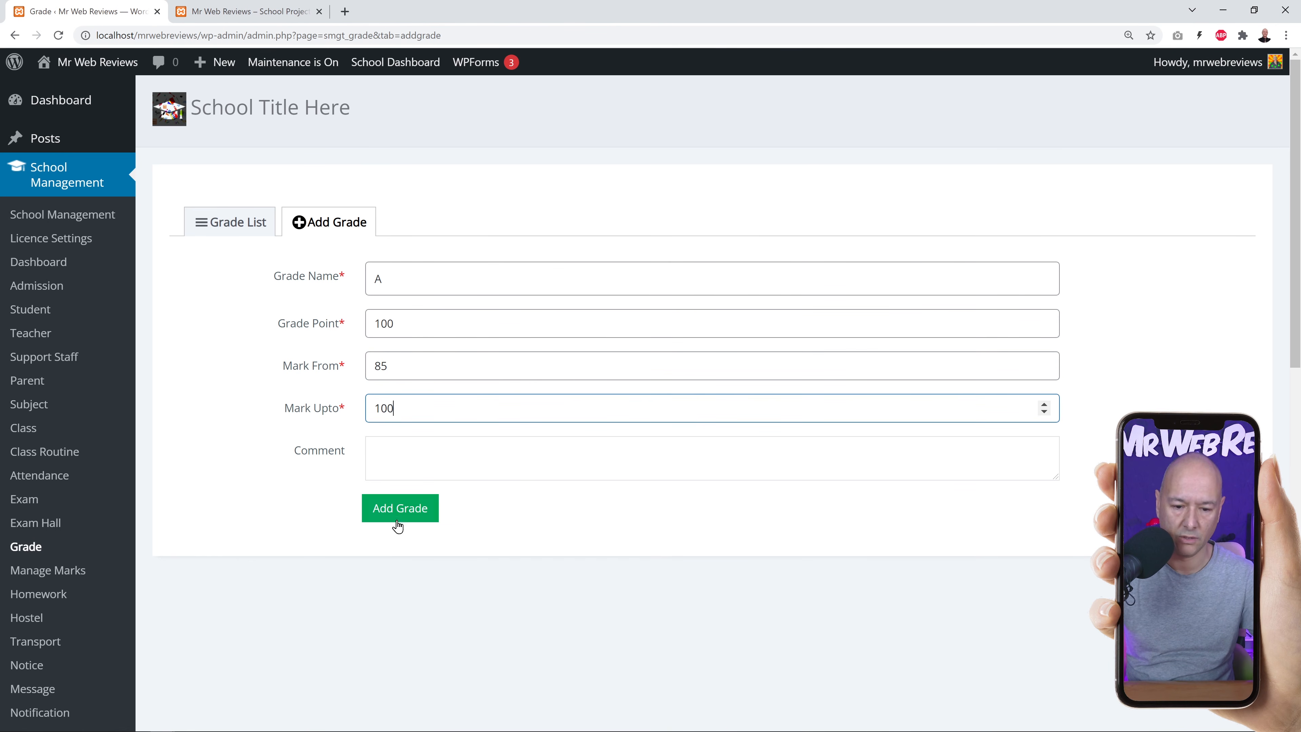
click(399, 510)
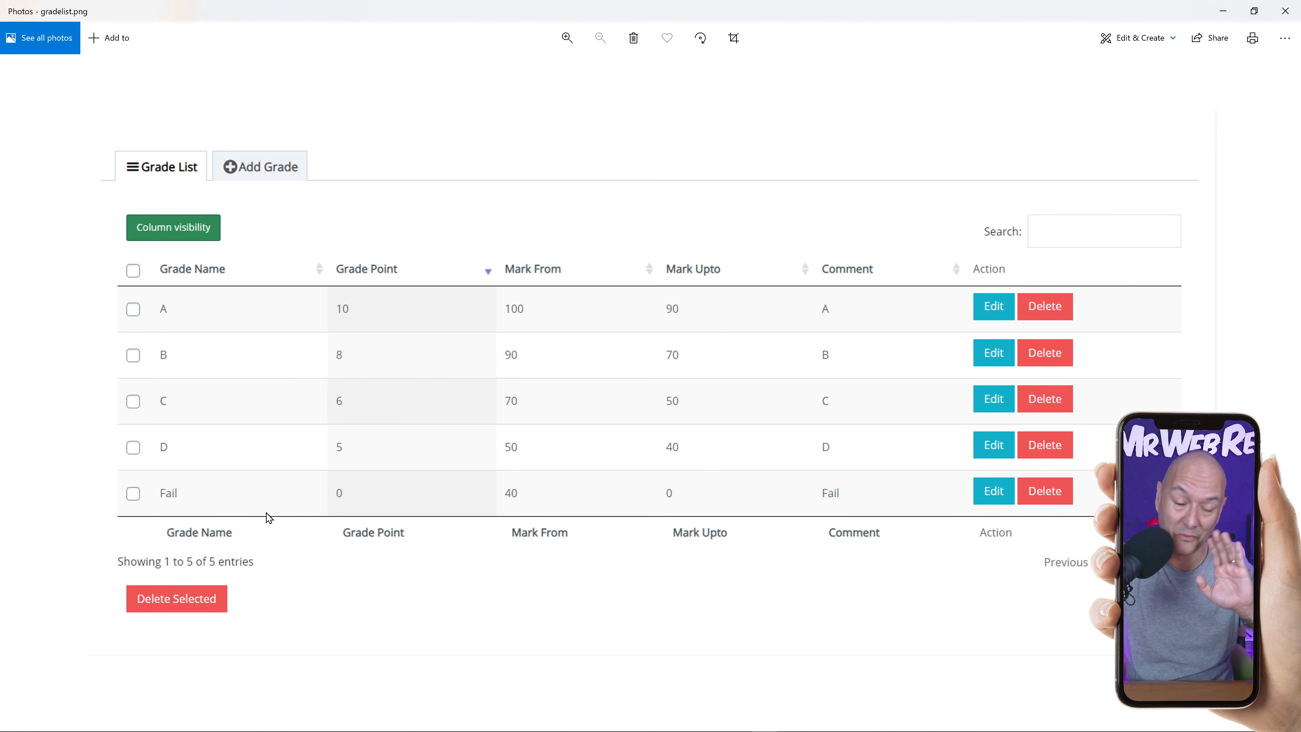
click(1286, 12)
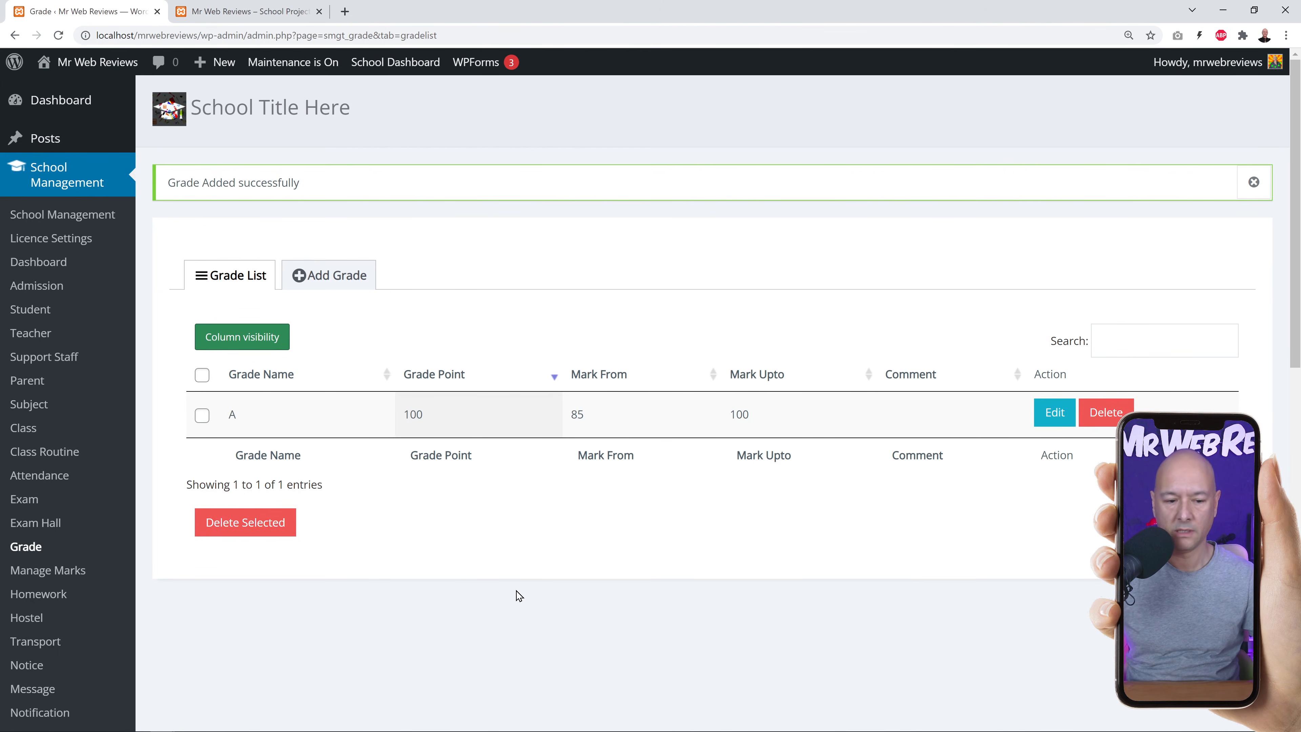
Open Manage Marks from the School Management menu.
click(49, 573)
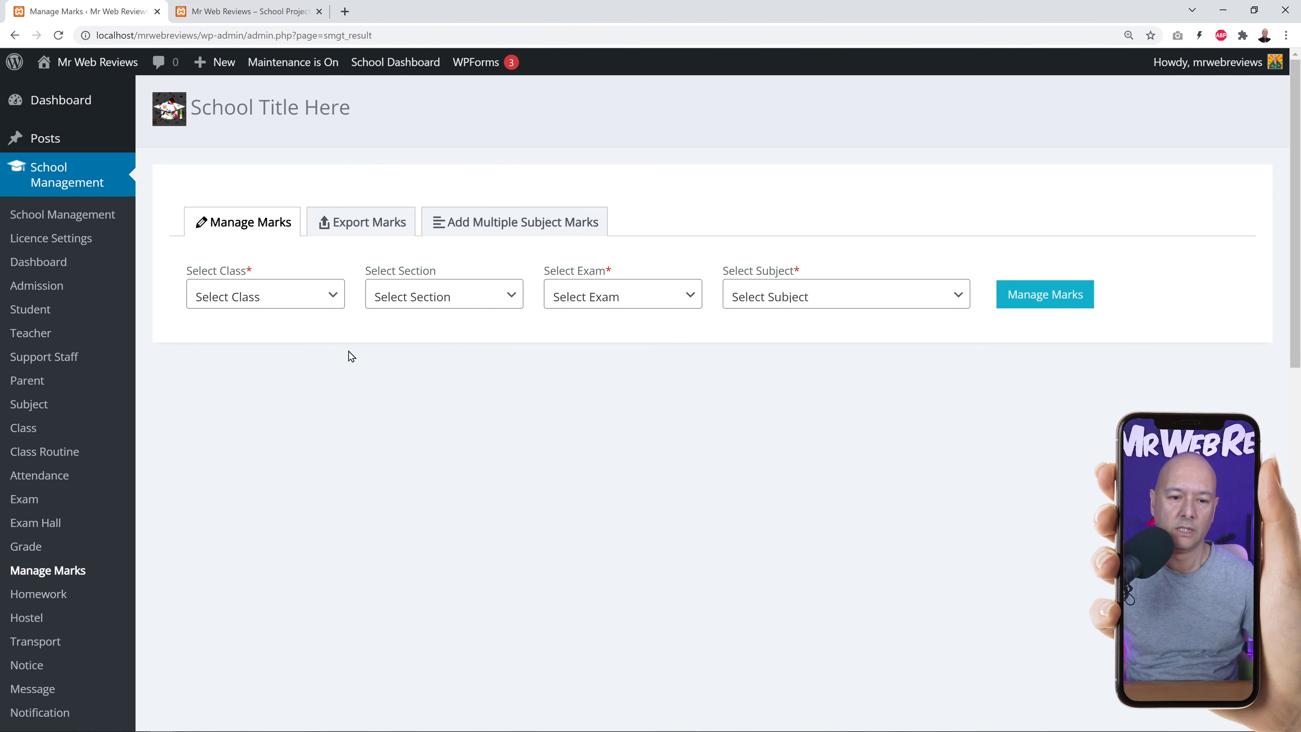
Load marks for class Programming / Coding, section PHP, exam PHP Essentials, subject Web Dev PHP.
click(329, 299)
click(303, 350)
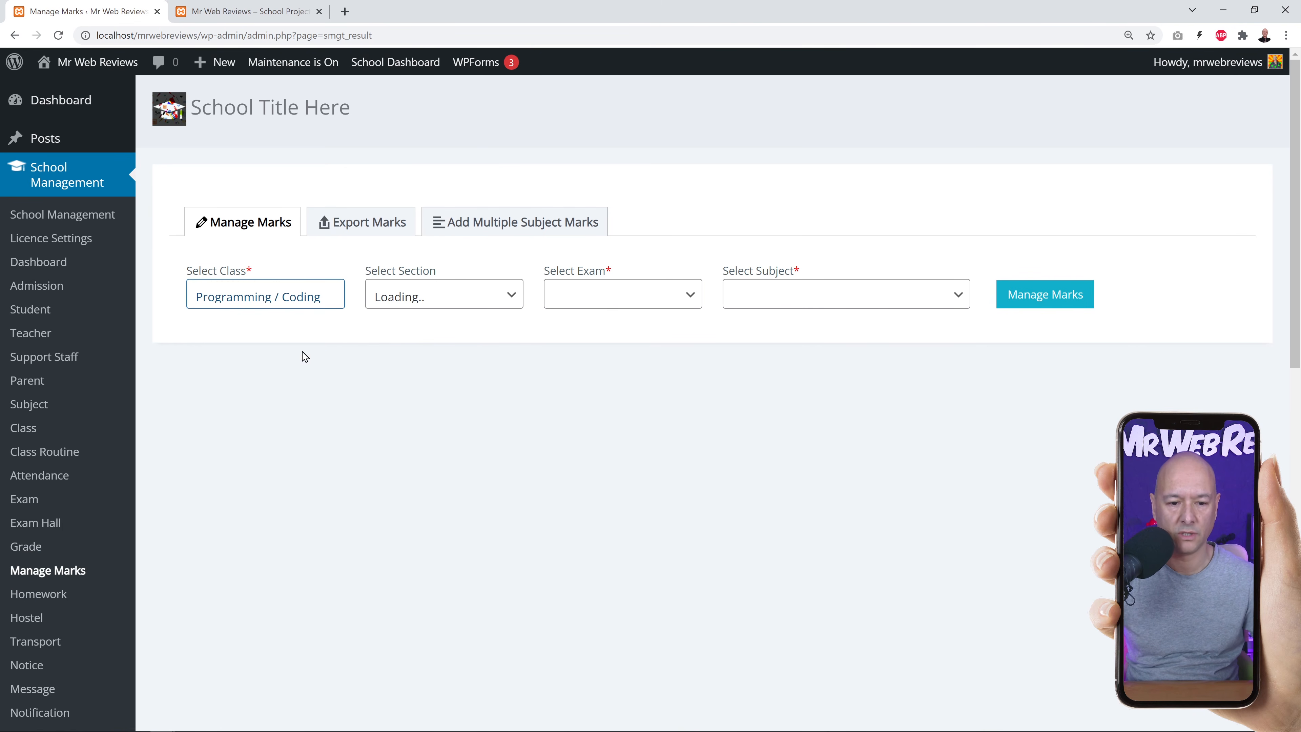
click(505, 295)
click(432, 332)
click(688, 300)
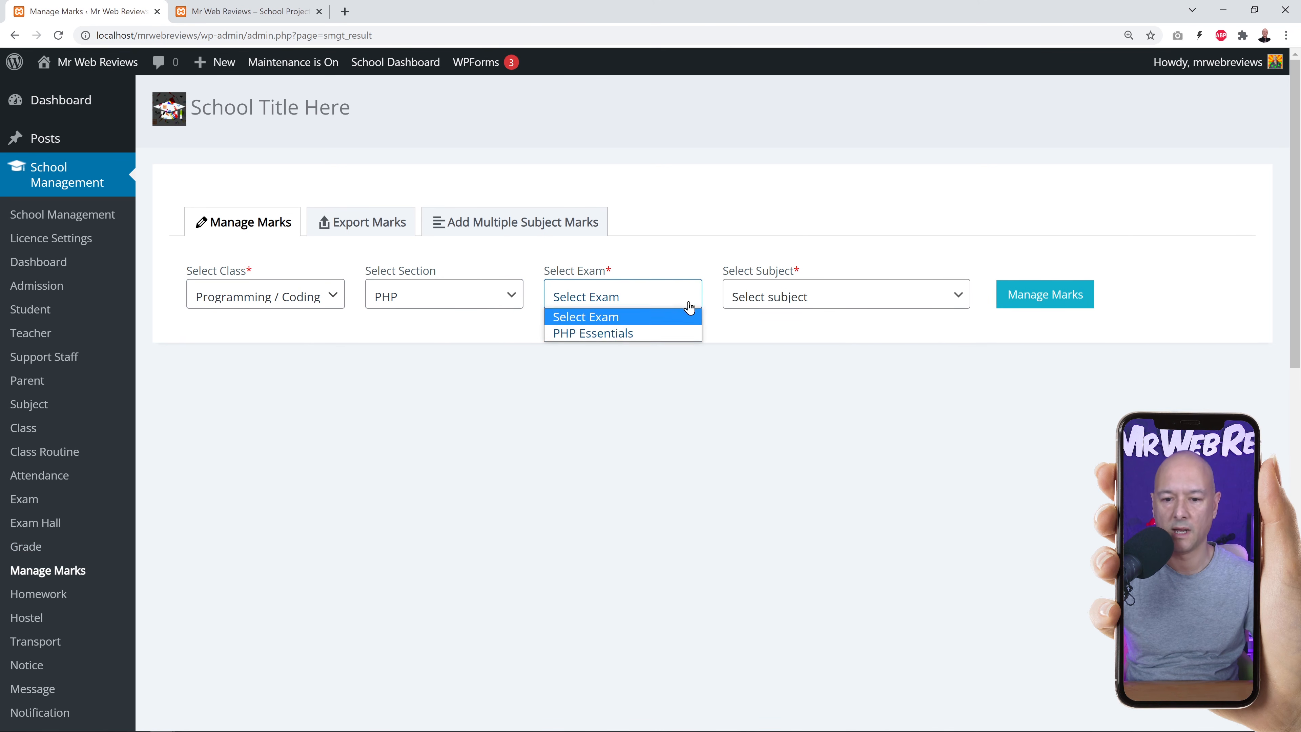
click(604, 336)
click(862, 300)
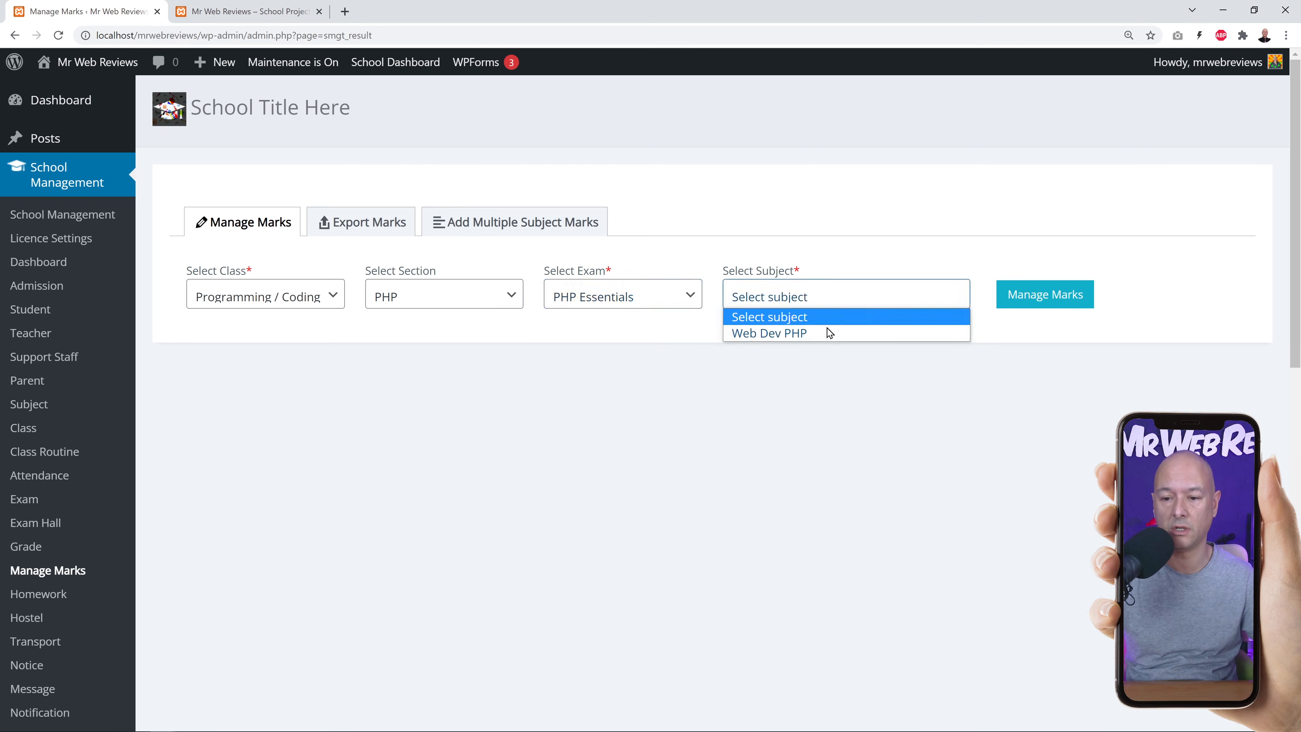
click(753, 334)
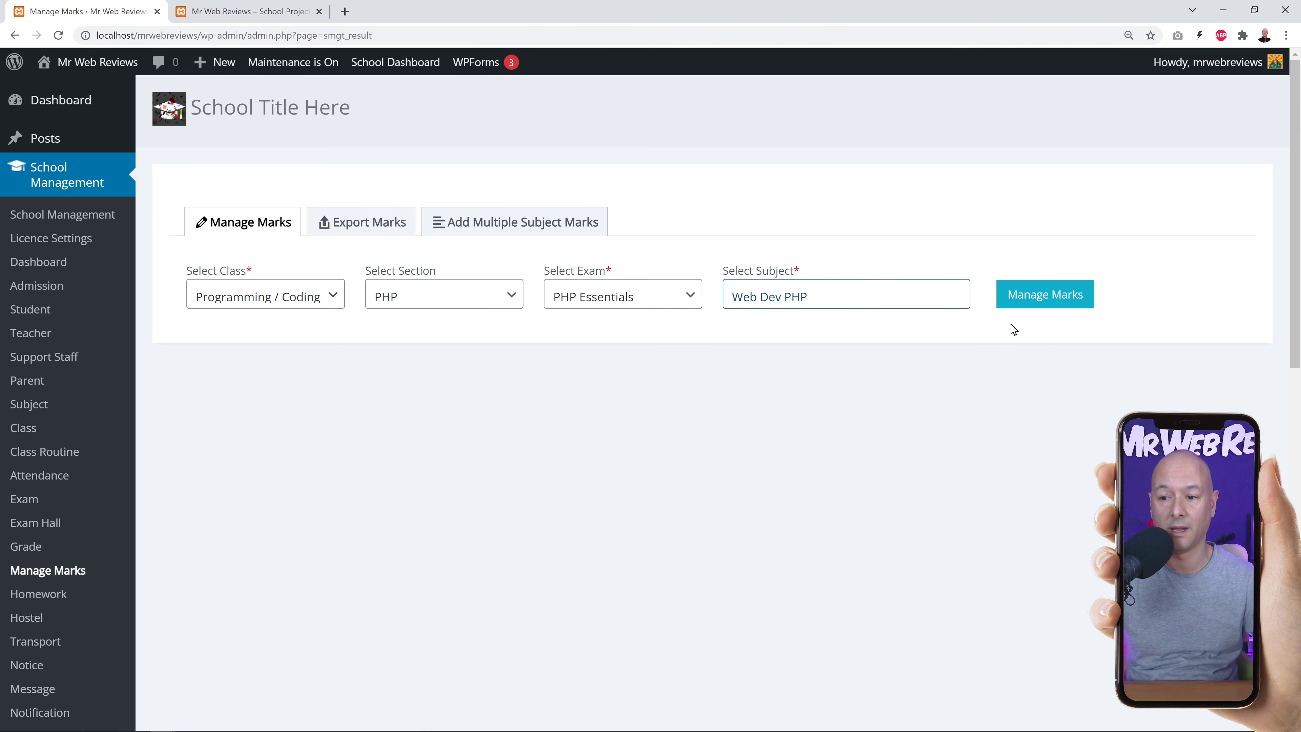
click(1052, 304)
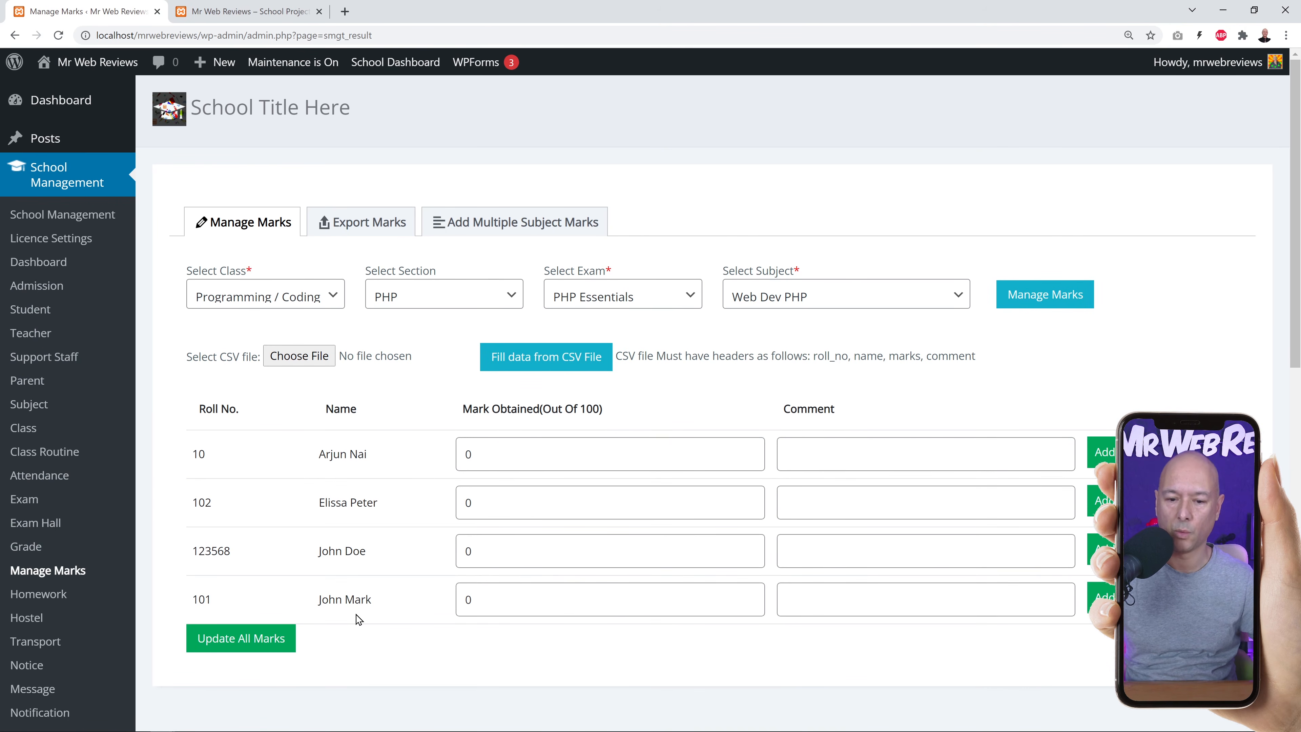
Enter marks 85, 90, 65 and 80 for the four students and update all marks.
drag(466, 453, 515, 450)
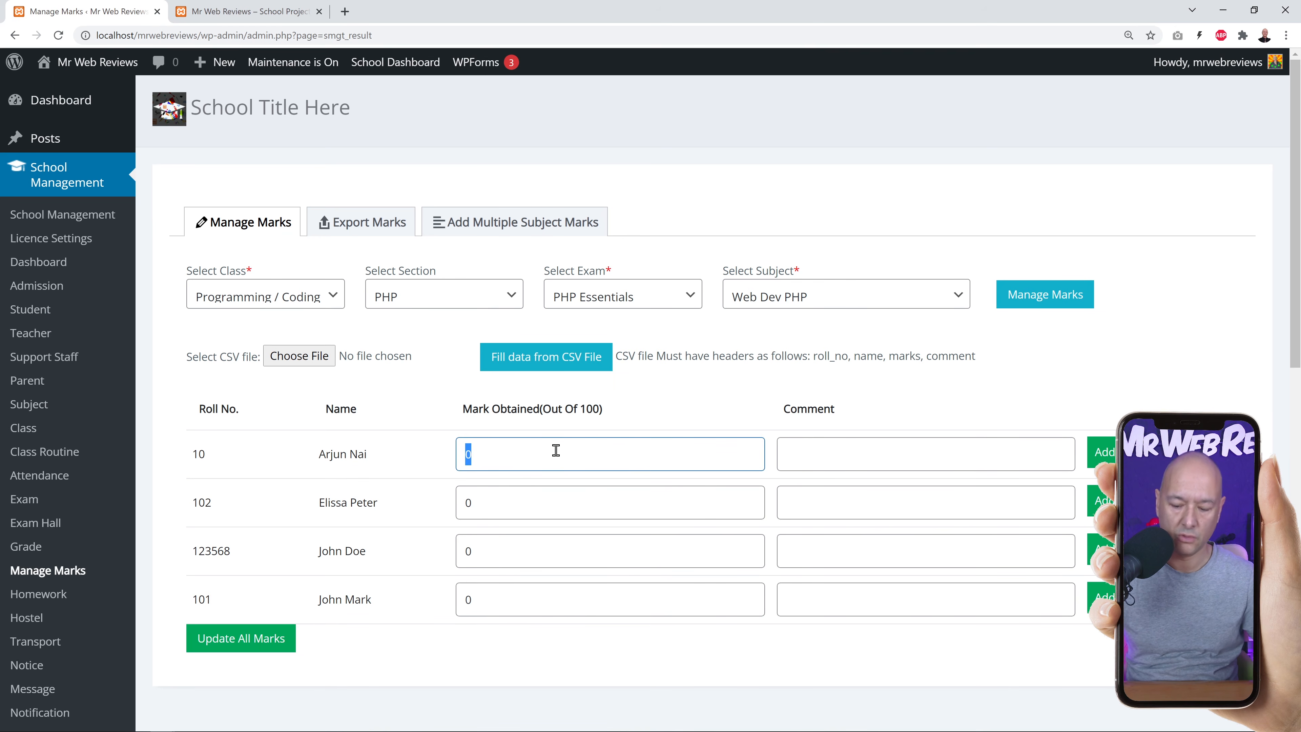
text(85)
drag(467, 503, 502, 507)
text(90)
drag(466, 549, 559, 549)
text(65)
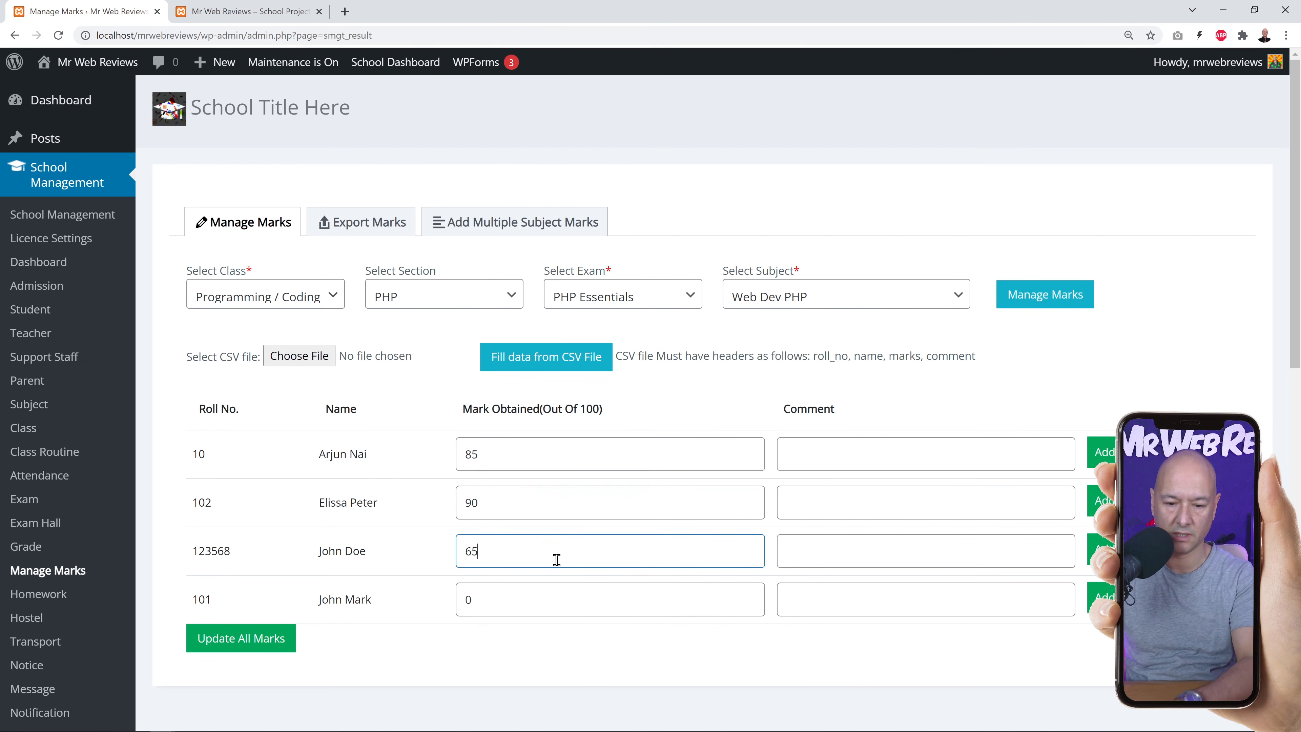
drag(461, 600, 545, 621)
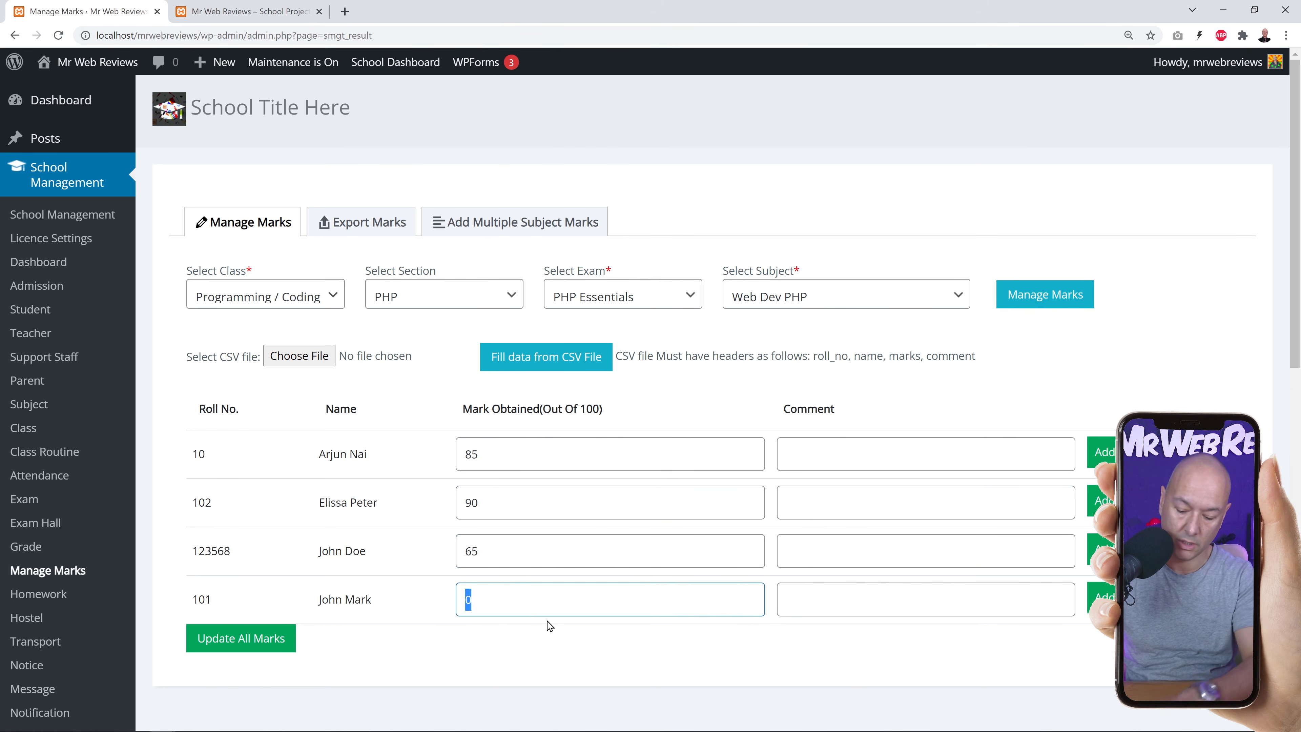
text(80)
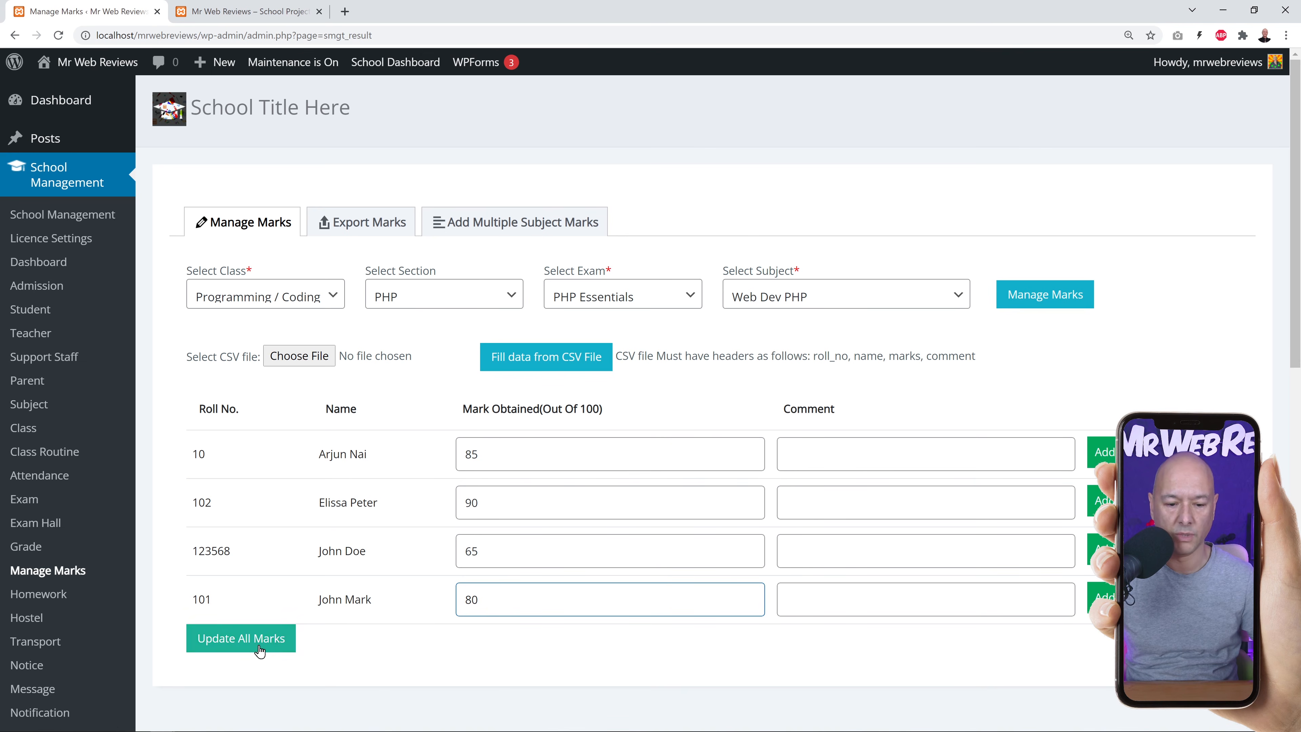
click(280, 647)
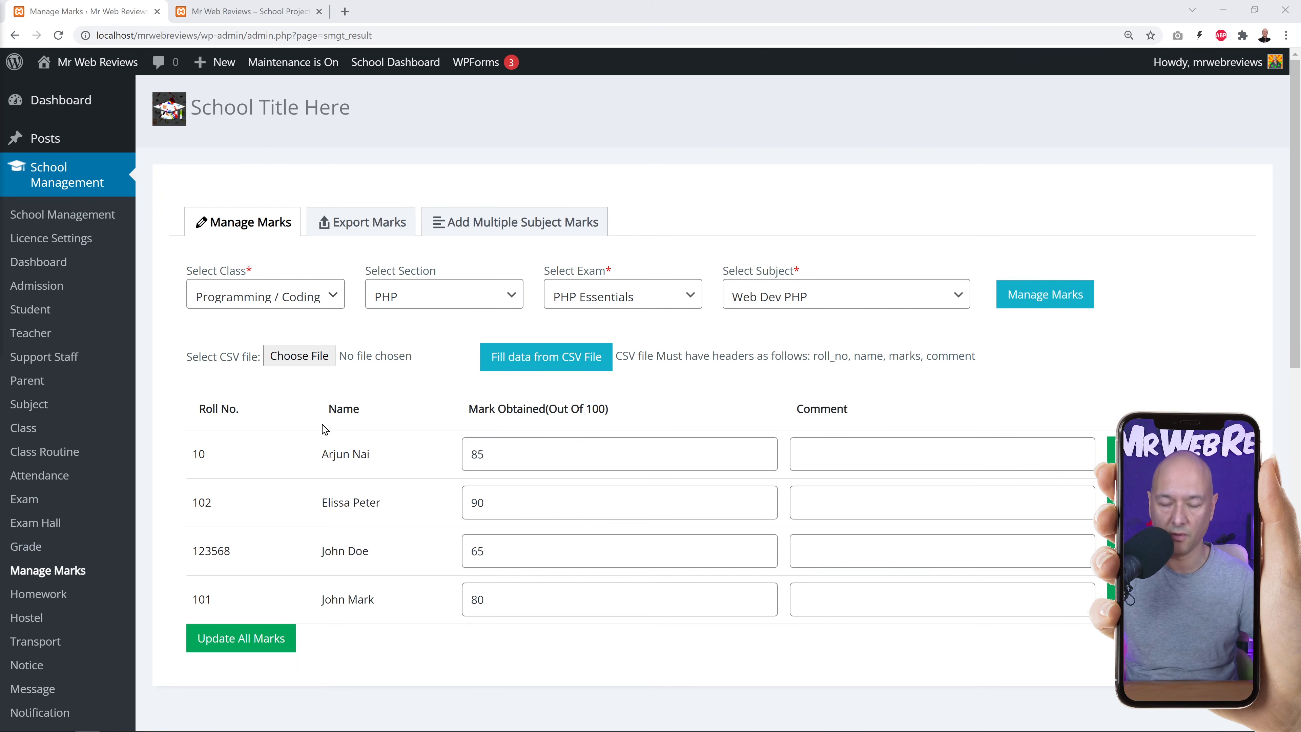
scroll(338, 451, down, 5)
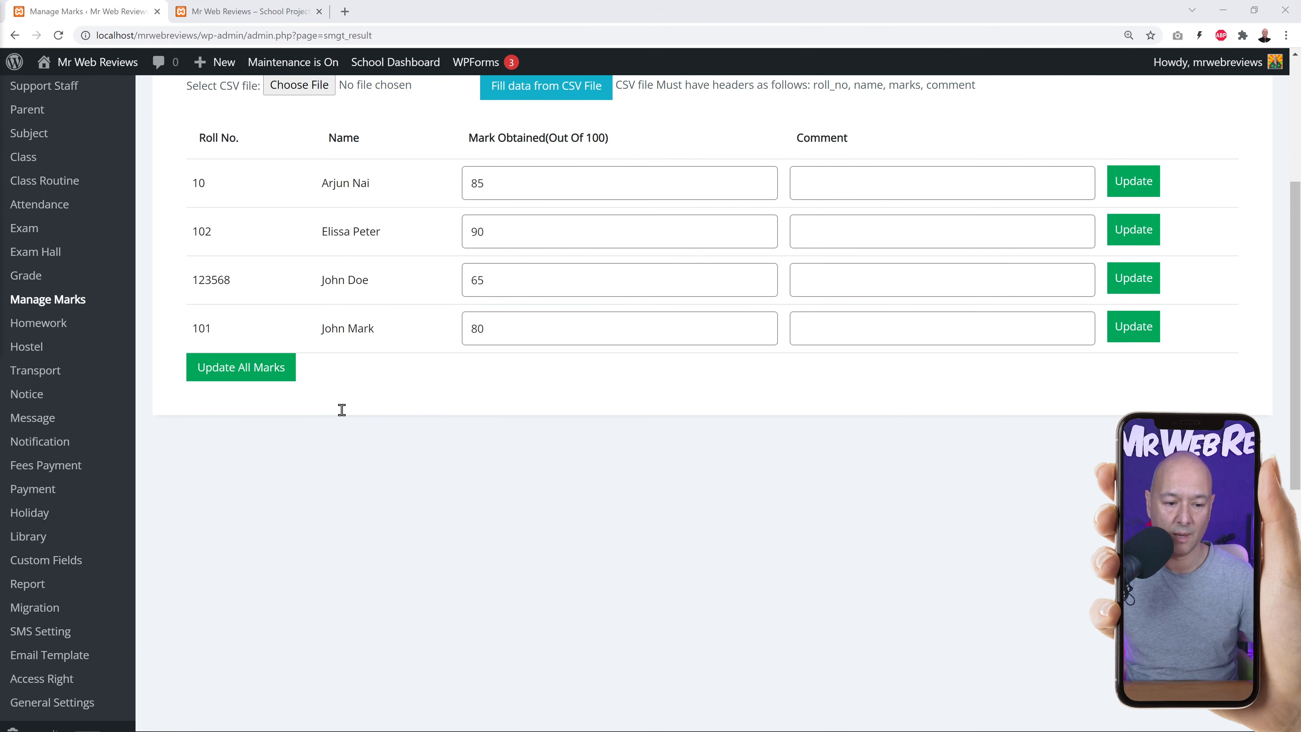
Open General Settings from the School Management sidebar menu.
scroll(356, 437, down, 1)
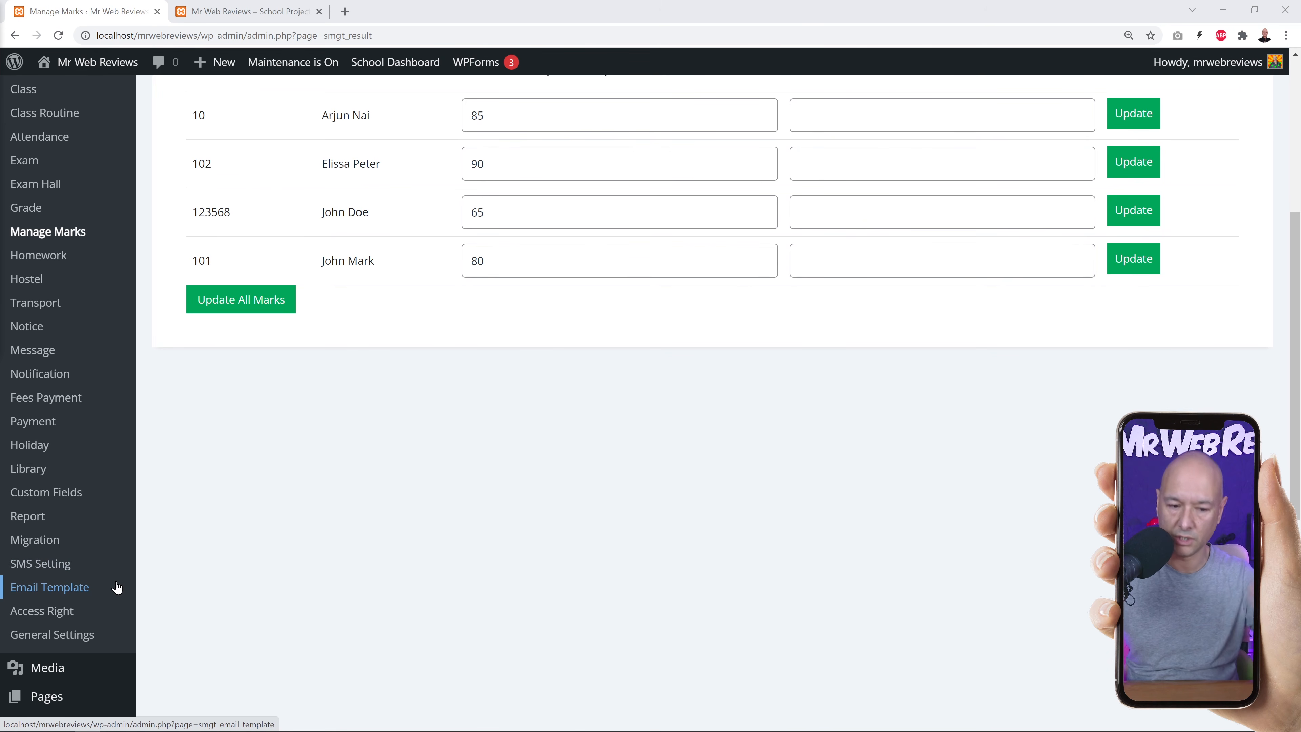
click(86, 641)
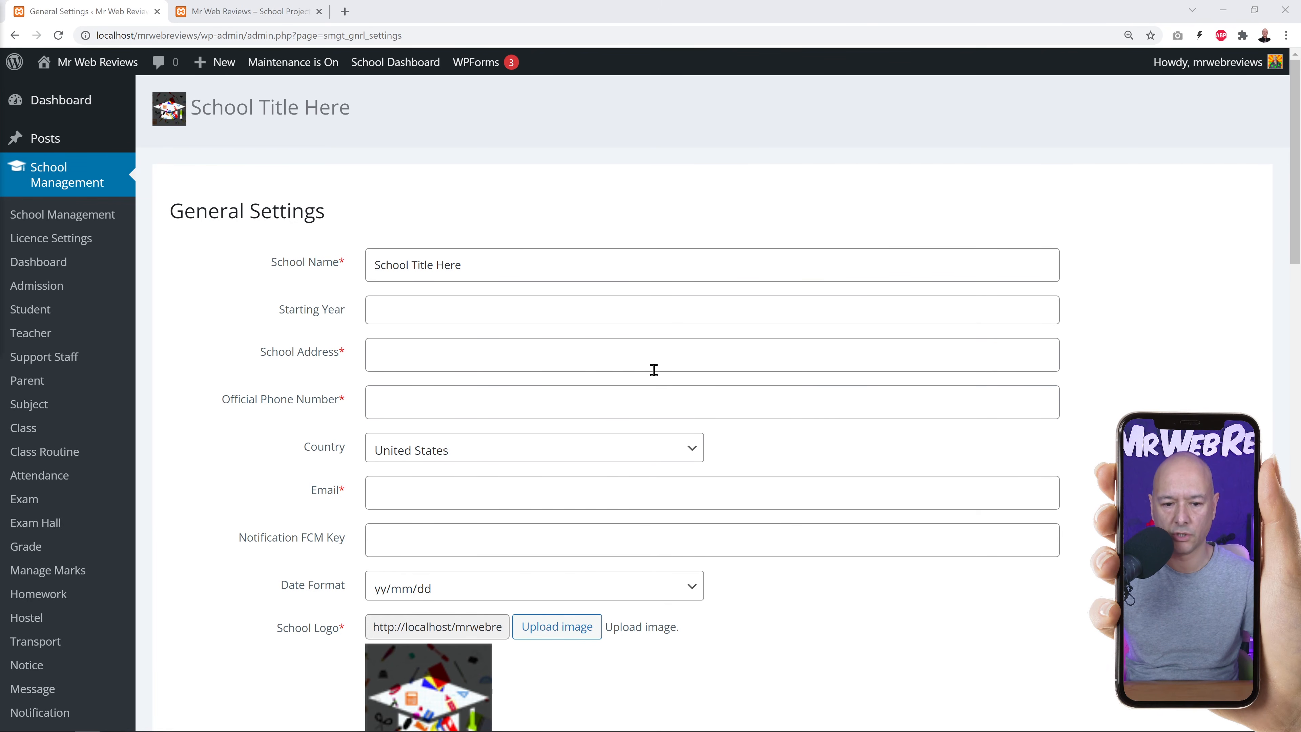
scroll(778, 374, down, 1)
scroll(718, 510, down, 4)
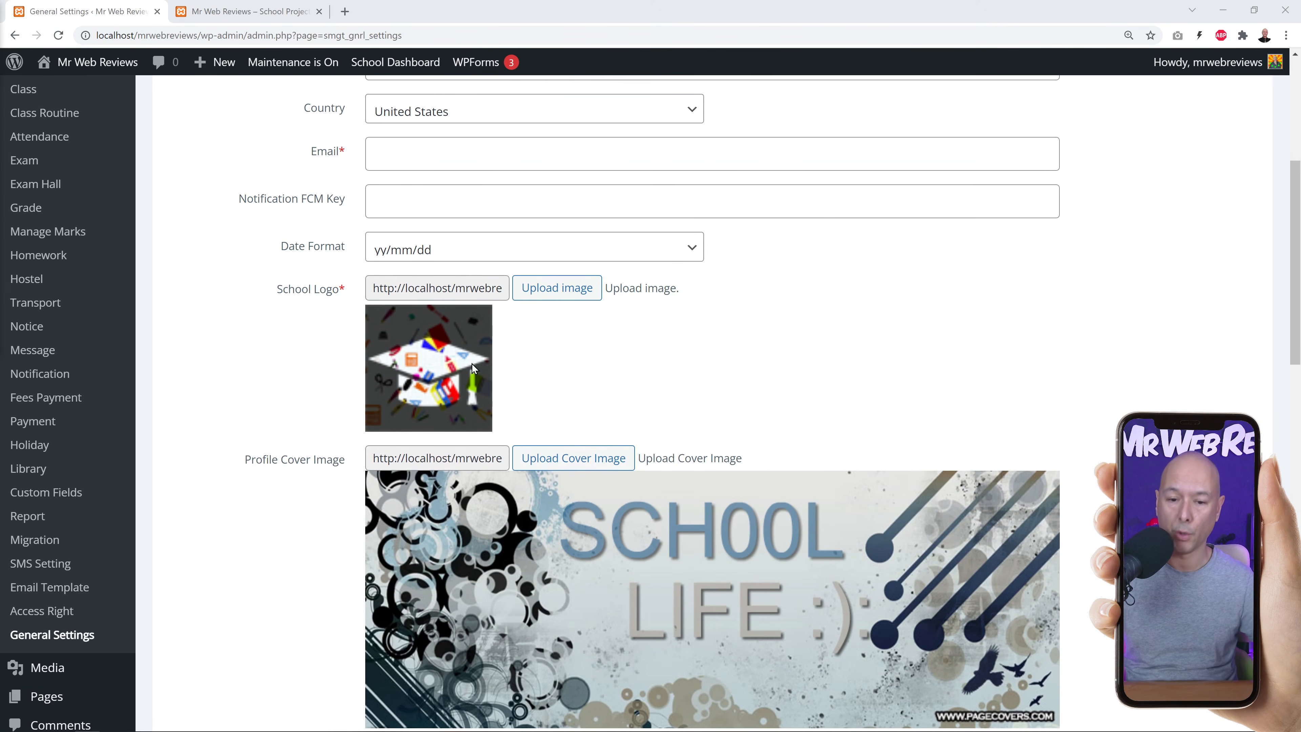
scroll(809, 365, down, 3)
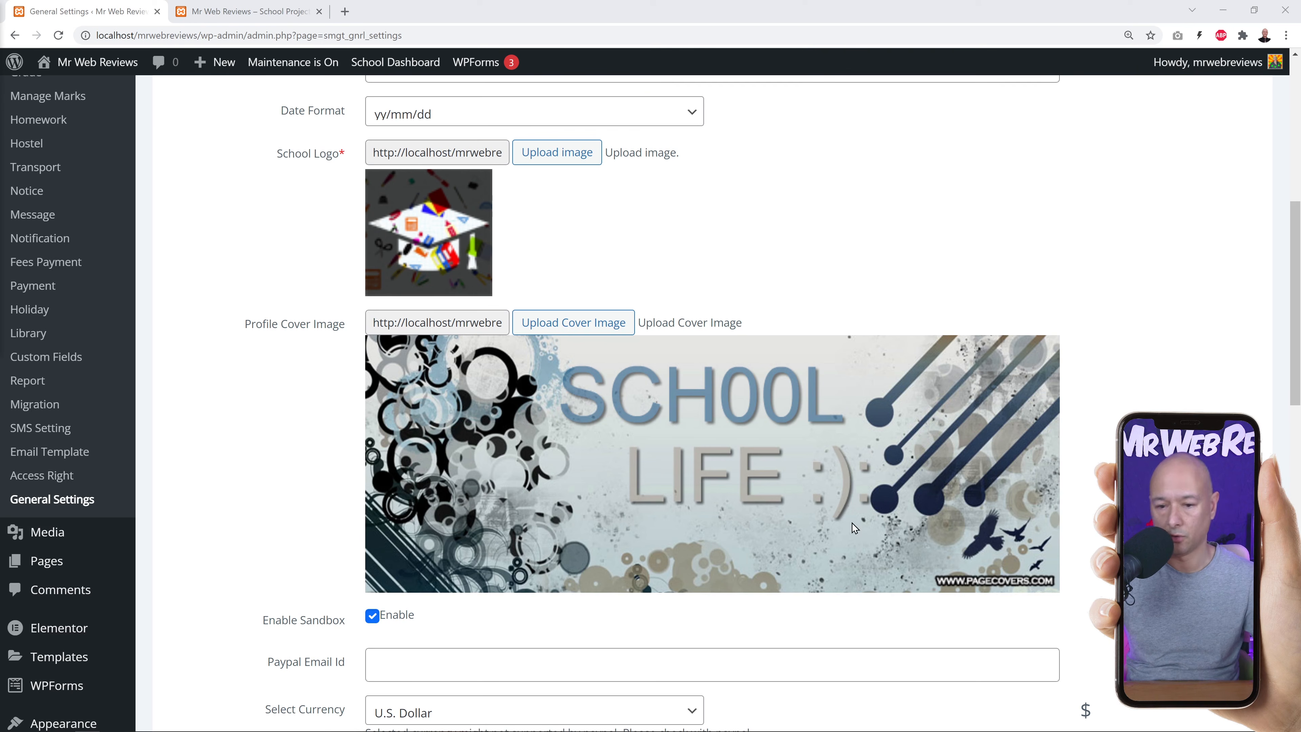
scroll(725, 420, down, 7)
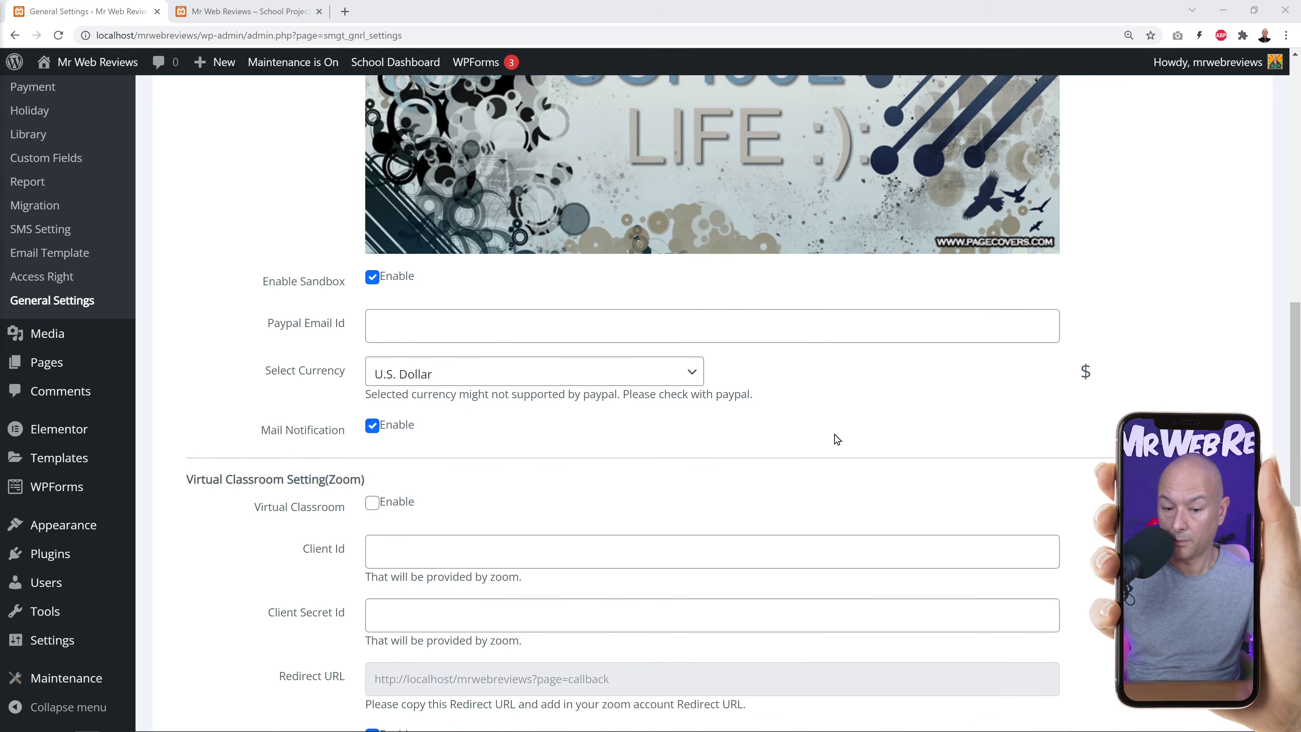
scroll(819, 434, down, 1)
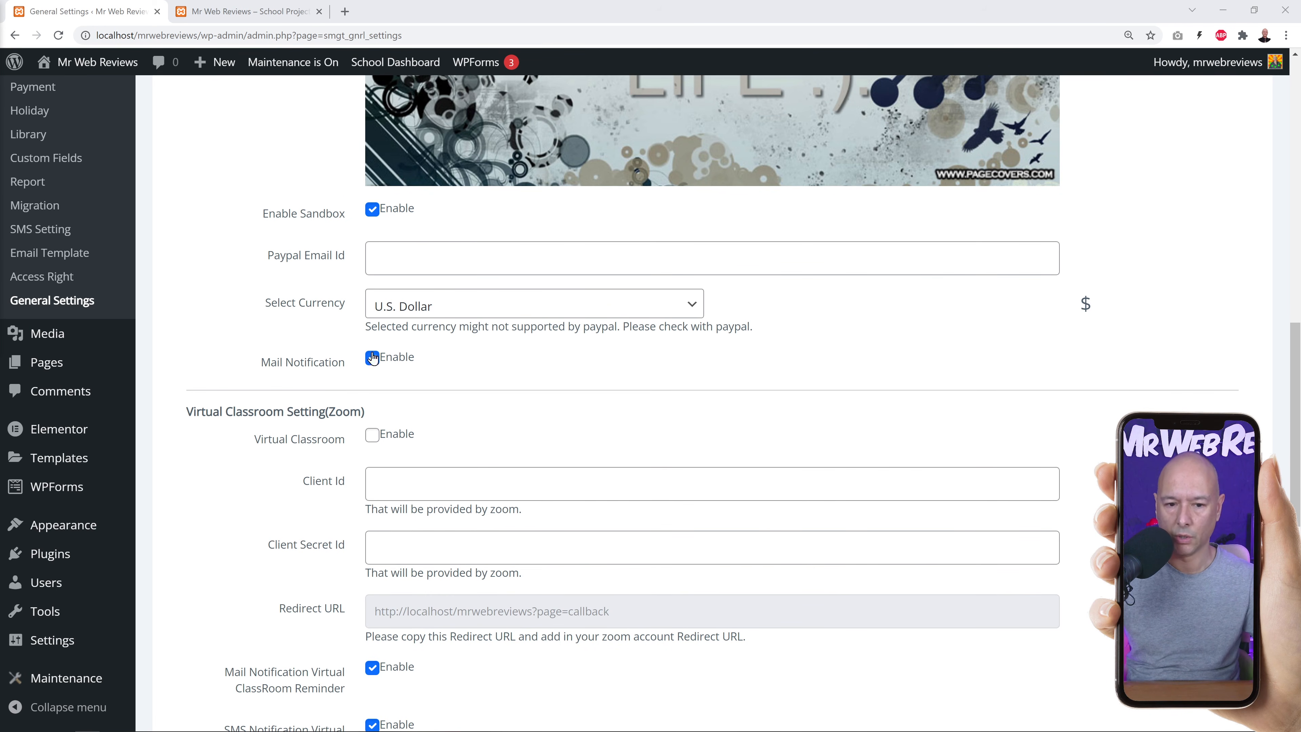
Review the PayPal settings, keeping U.S. Dollar currency and sandbox mode on.
click(407, 259)
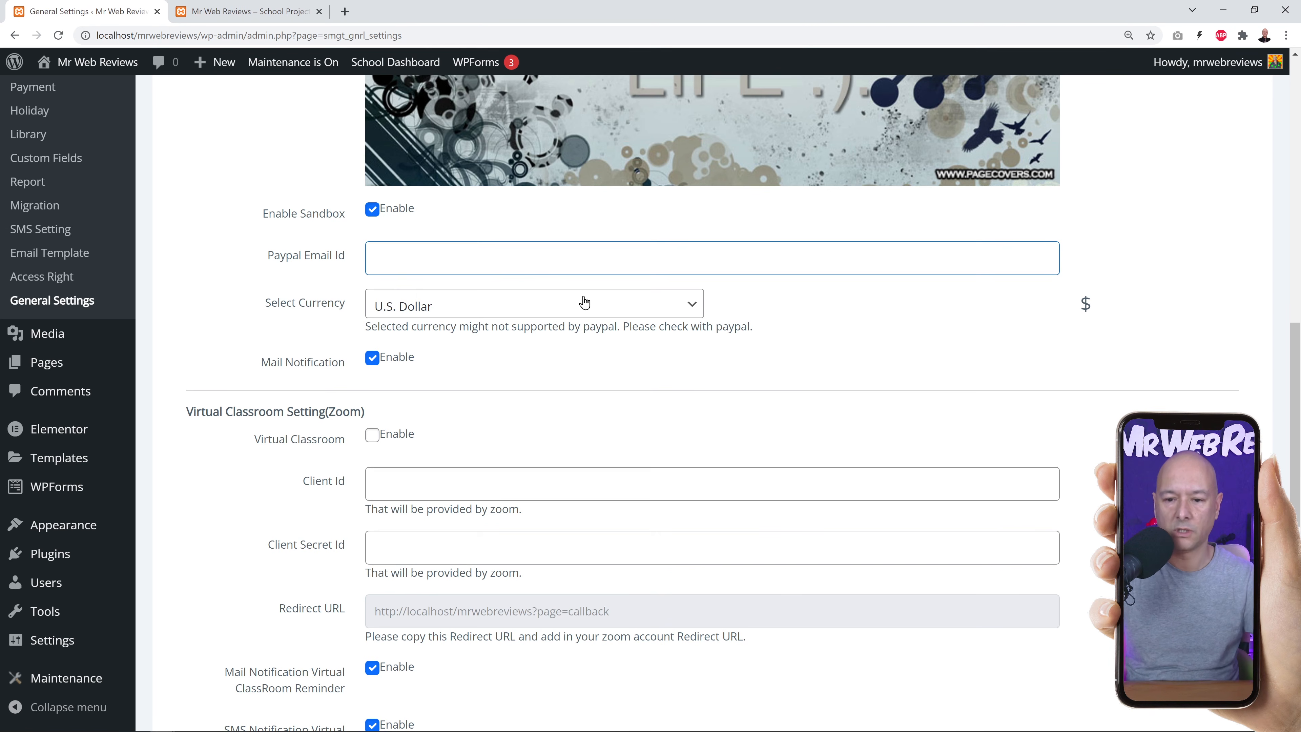
click(683, 313)
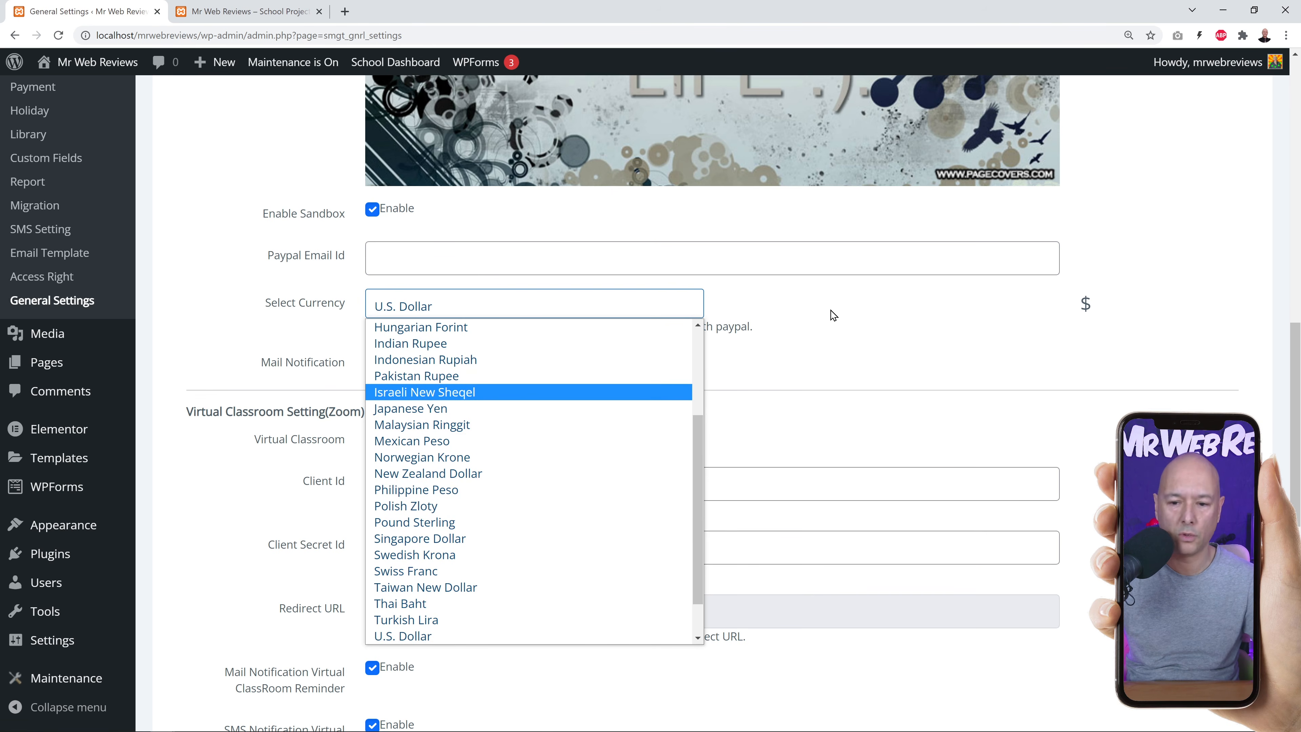
click(842, 350)
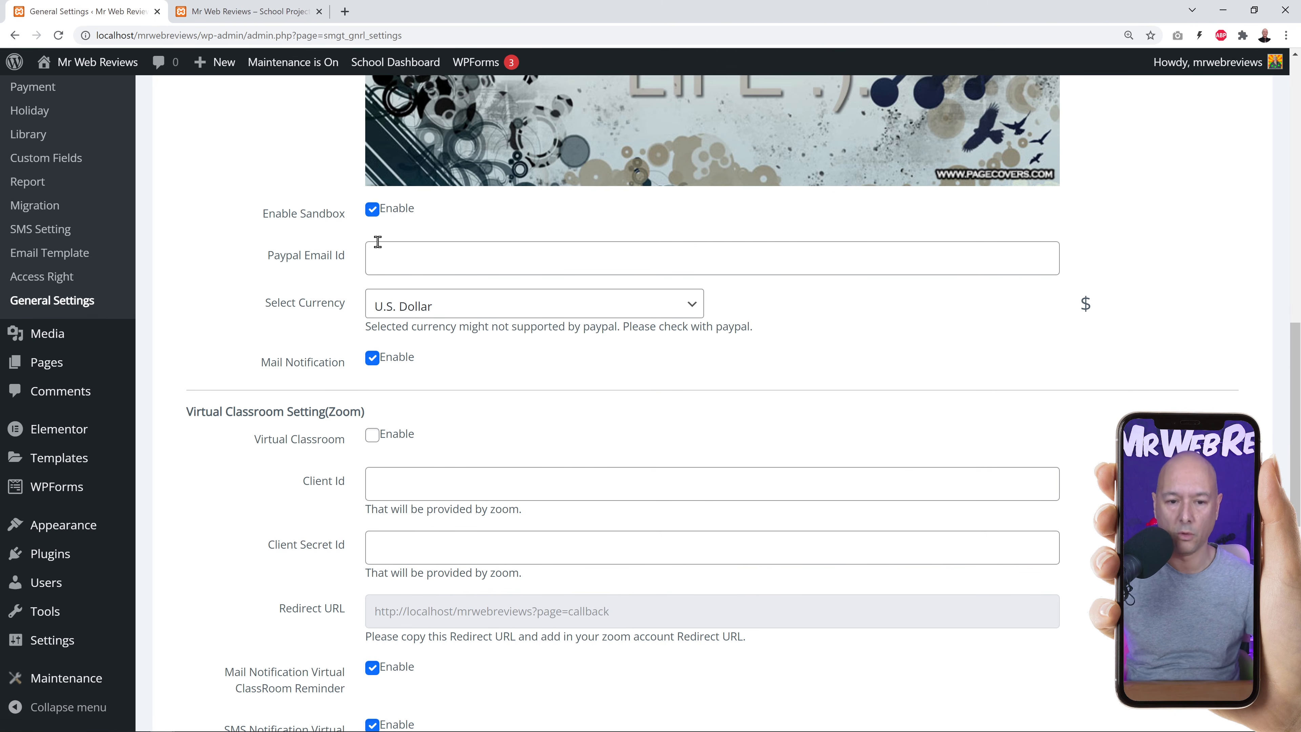
click(372, 209)
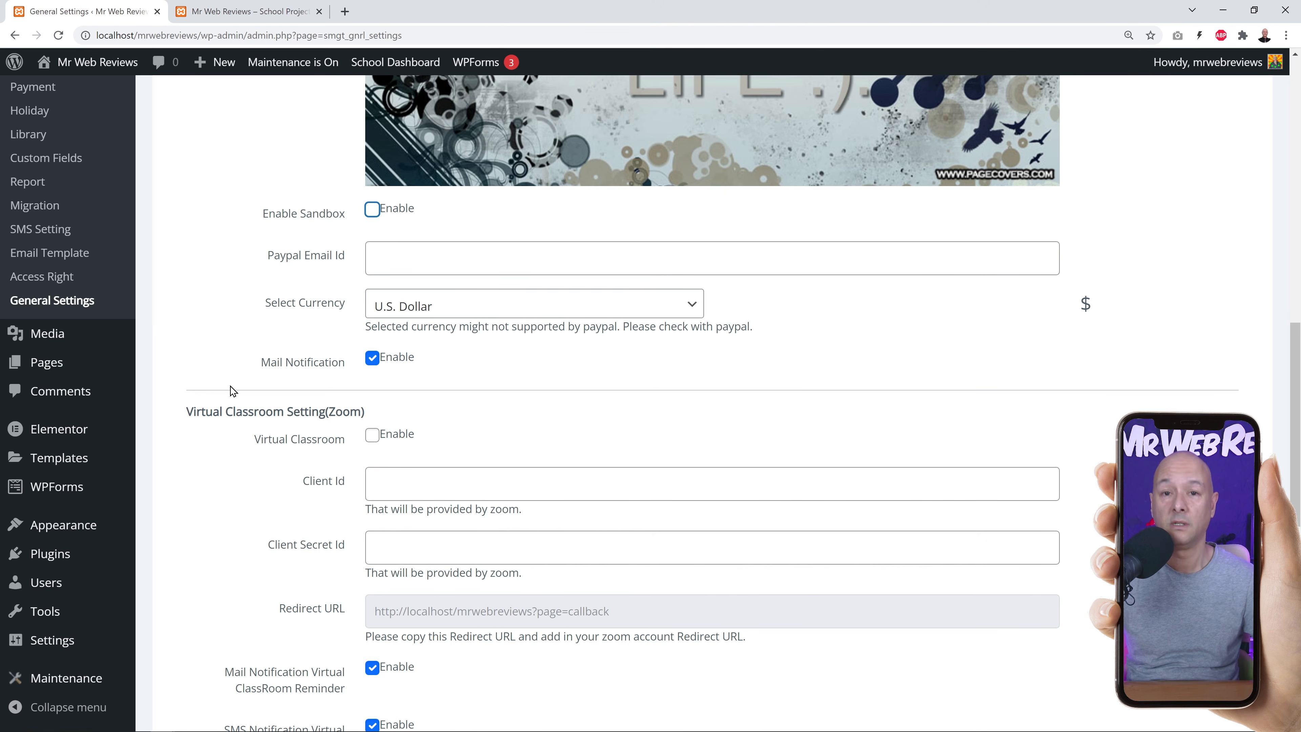
click(239, 303)
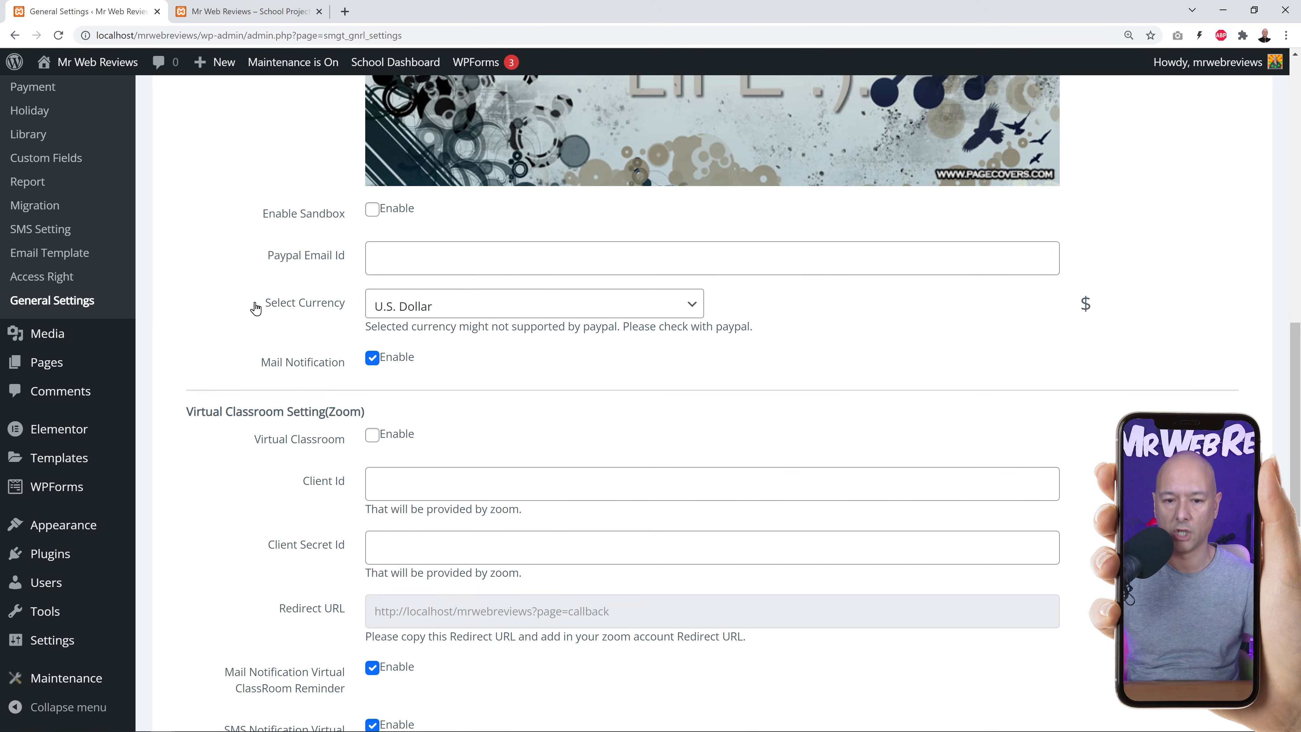
click(372, 209)
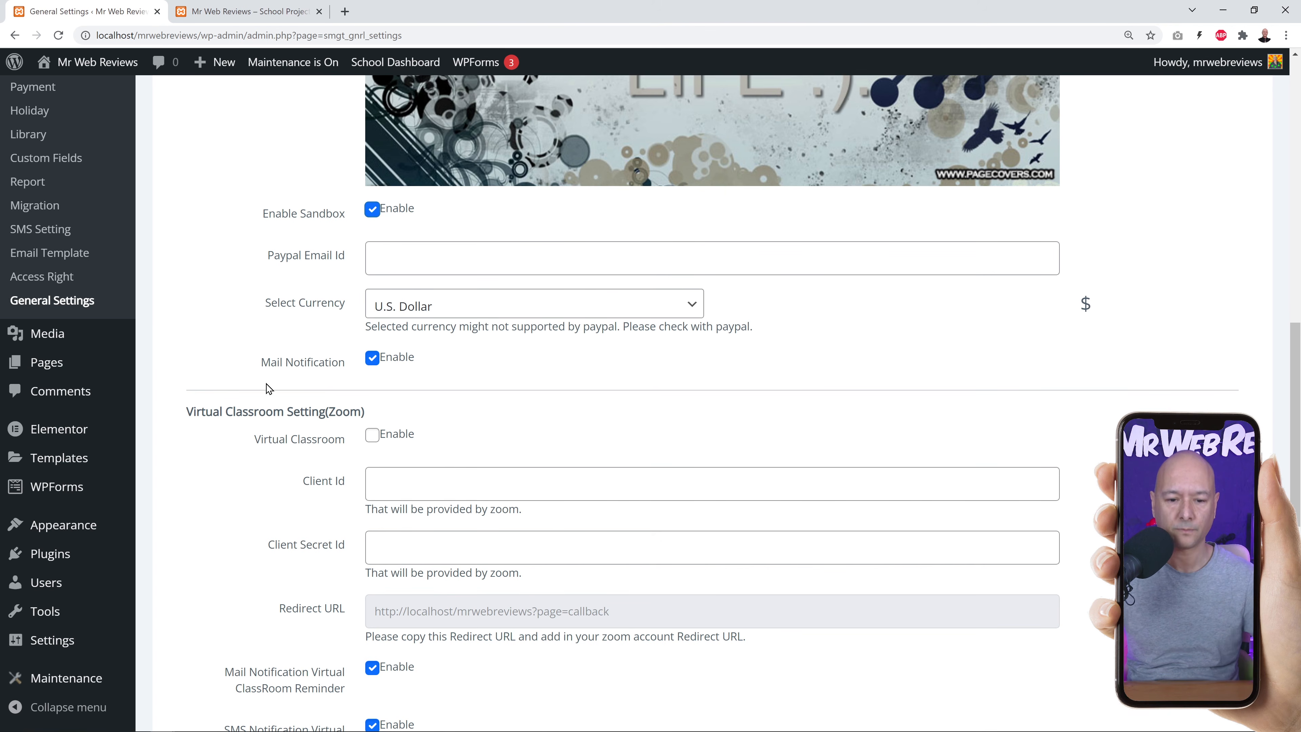
Tick Virtual Classroom Enable in the Zoom settings.
scroll(274, 395, down, 5)
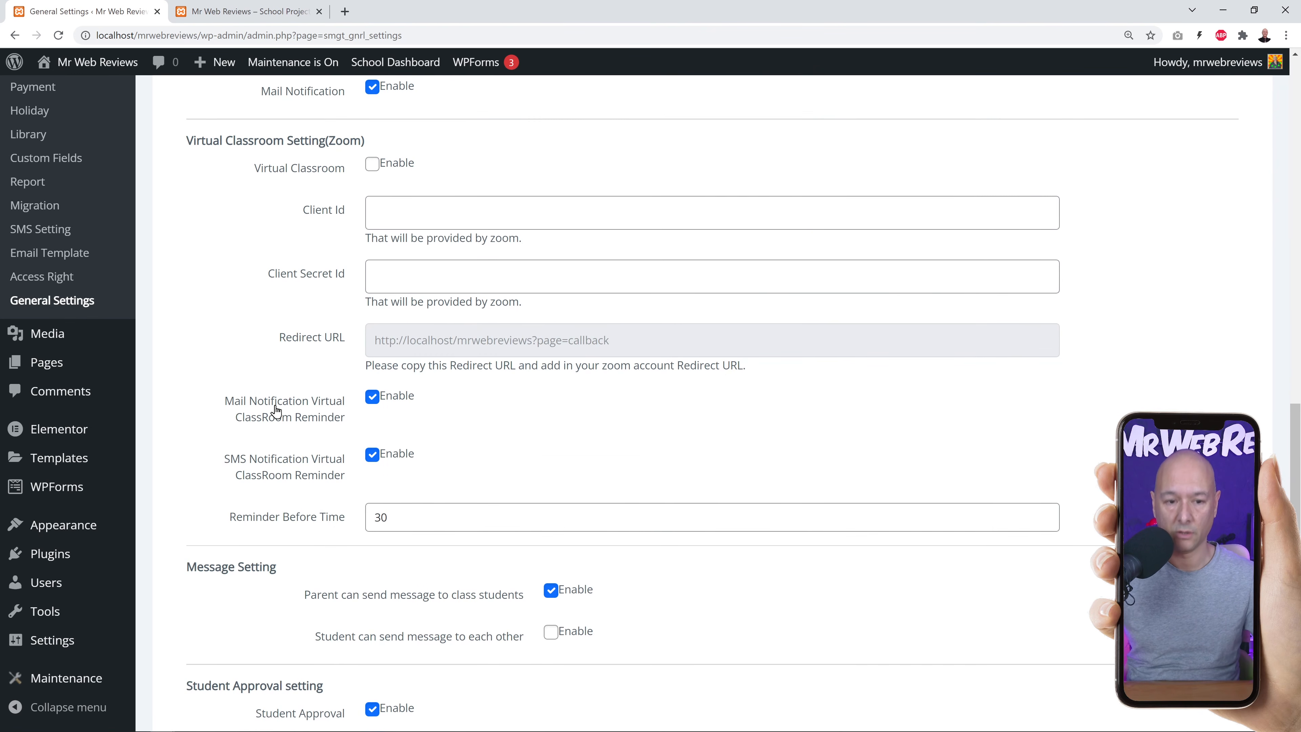
scroll(276, 410, up, 1)
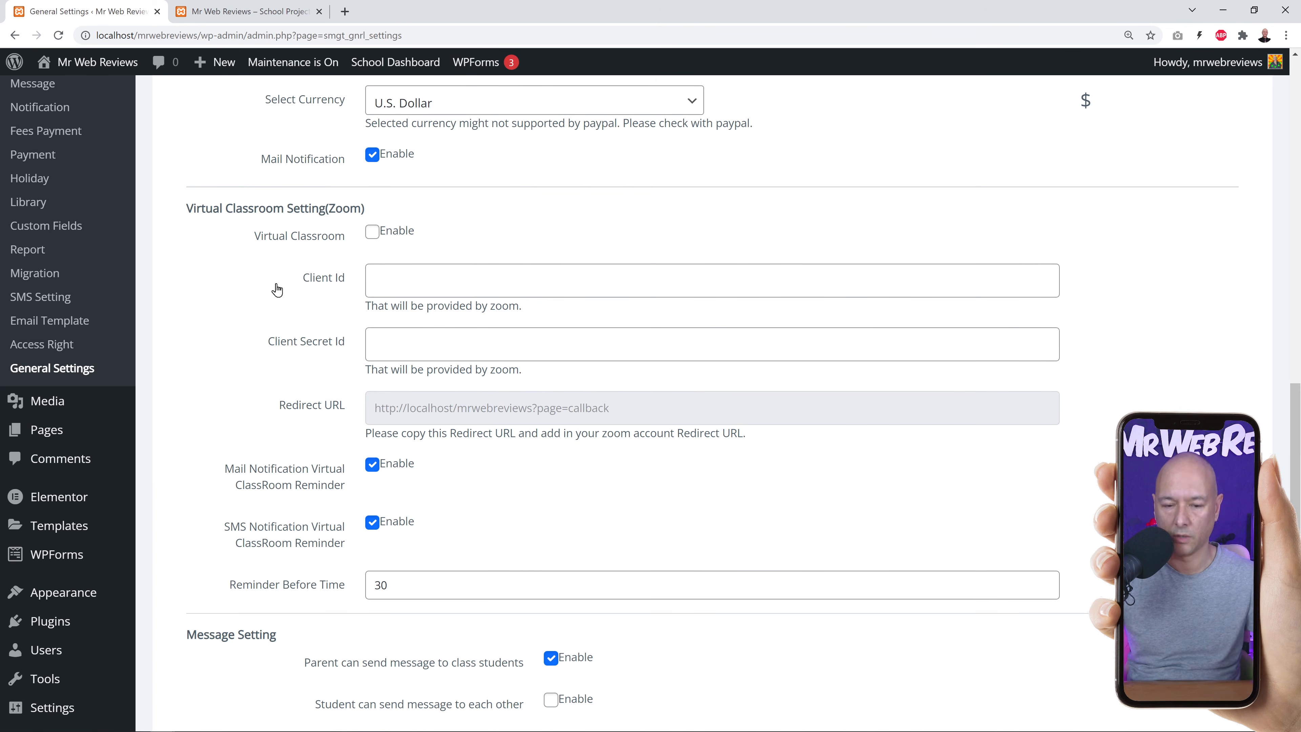
click(372, 231)
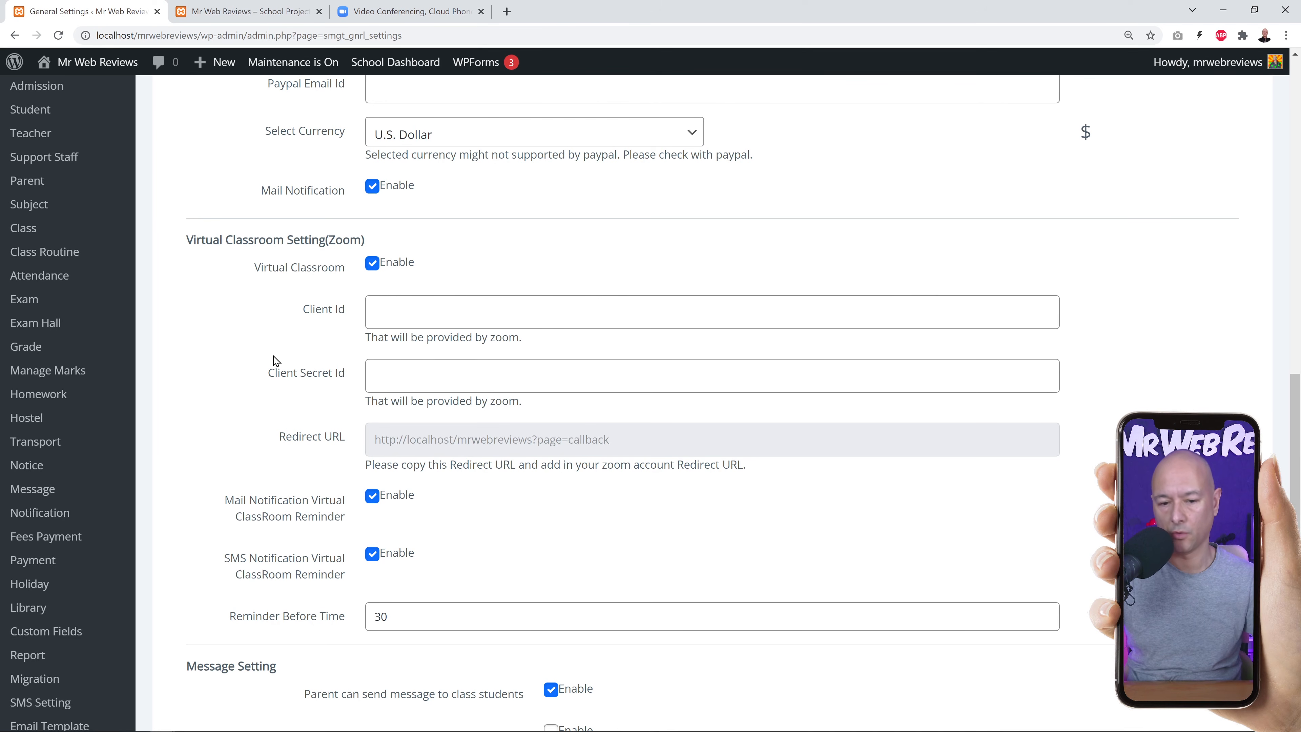
Sign in to Zoom and start building a new app from the Developer Platform.
click(421, 12)
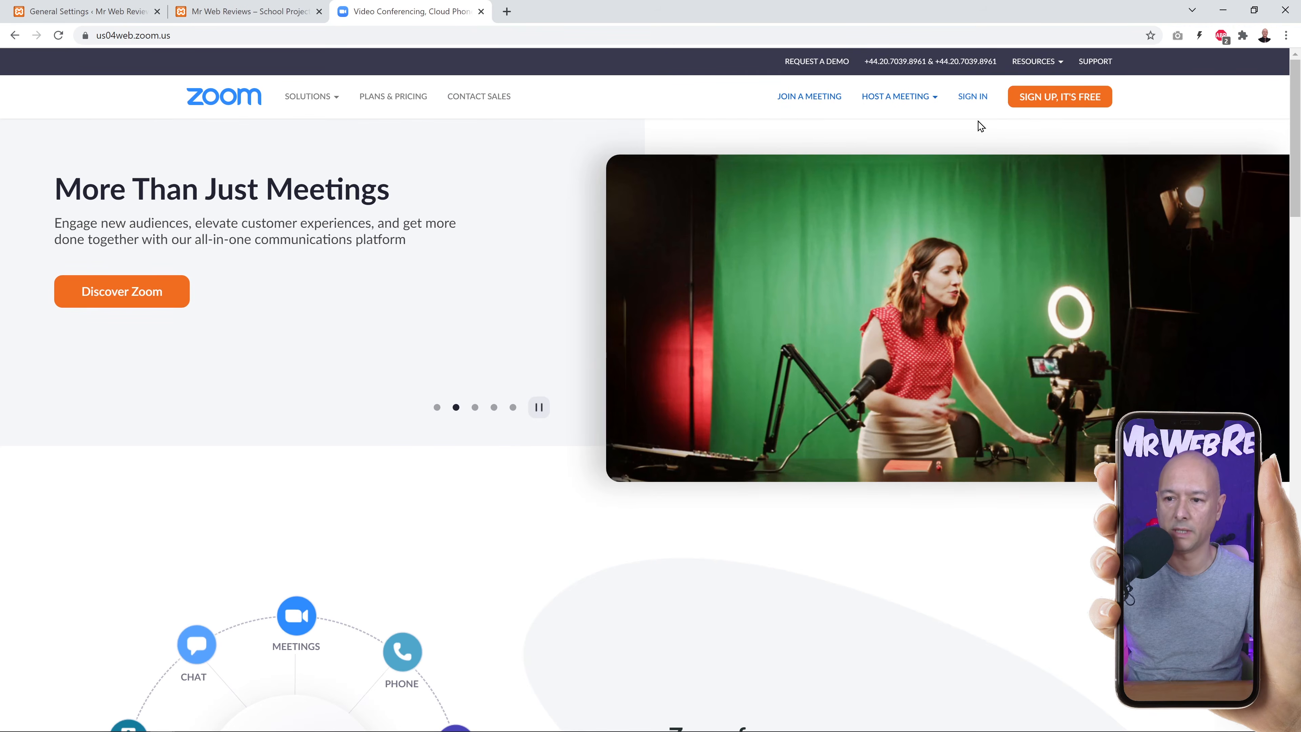
click(971, 97)
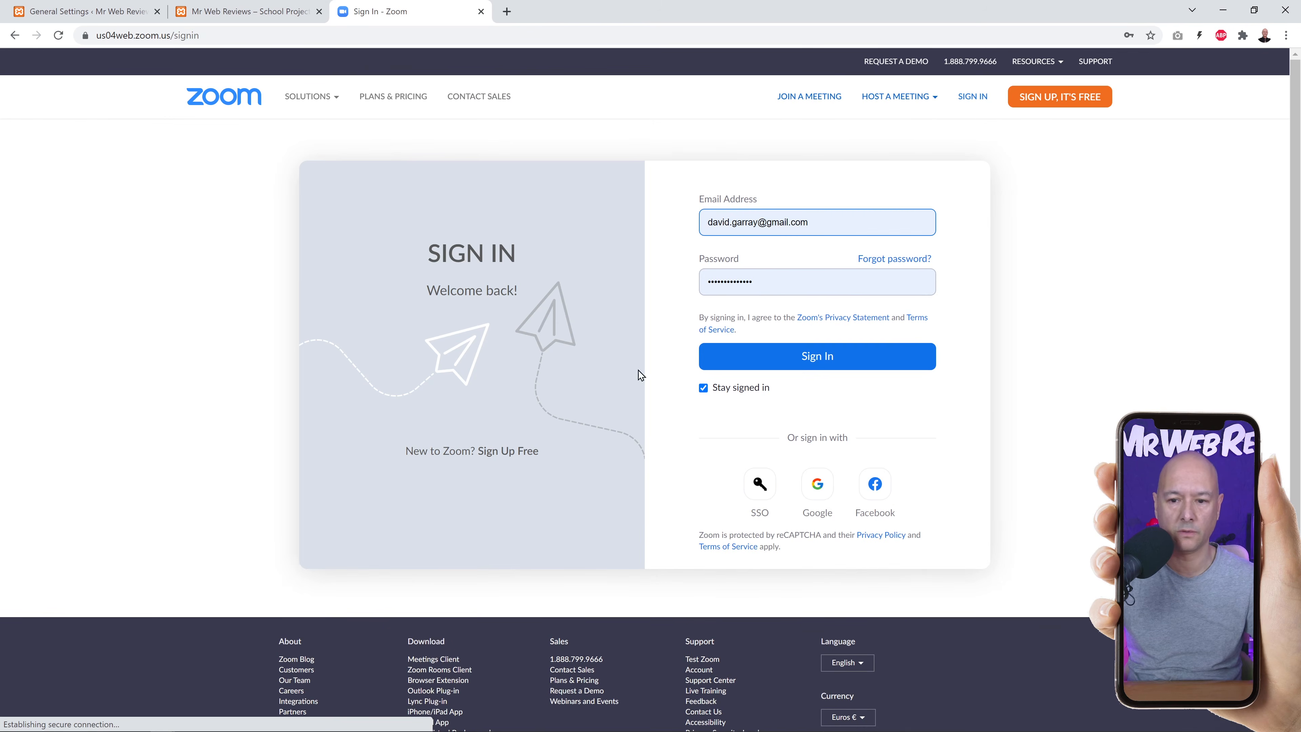
click(819, 358)
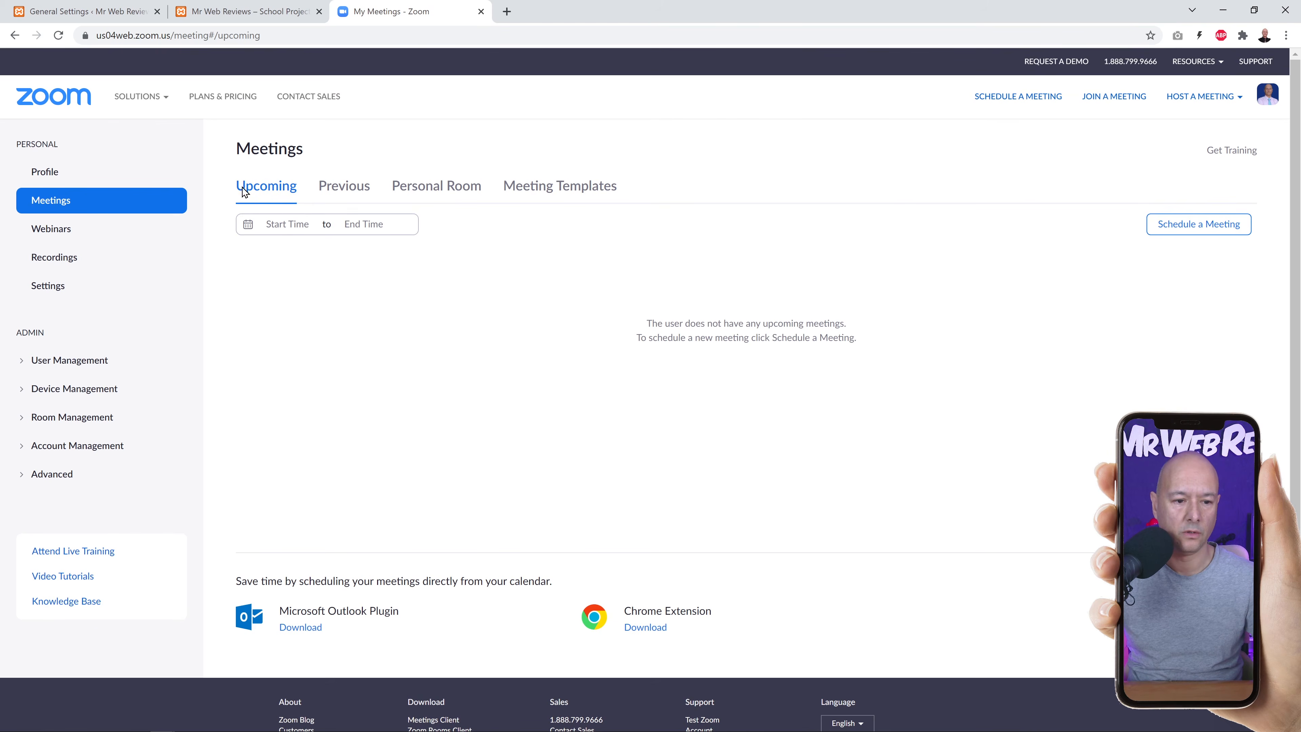
mouse_move(157, 101)
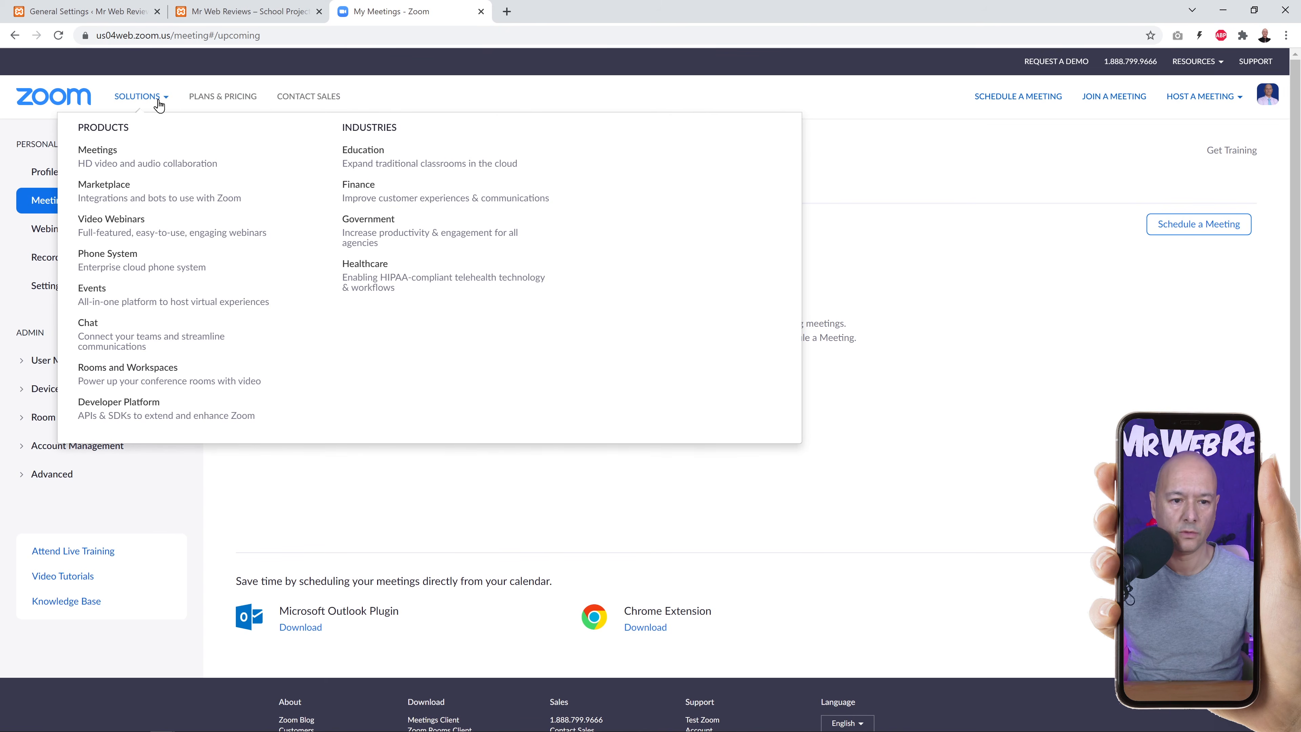
click(151, 414)
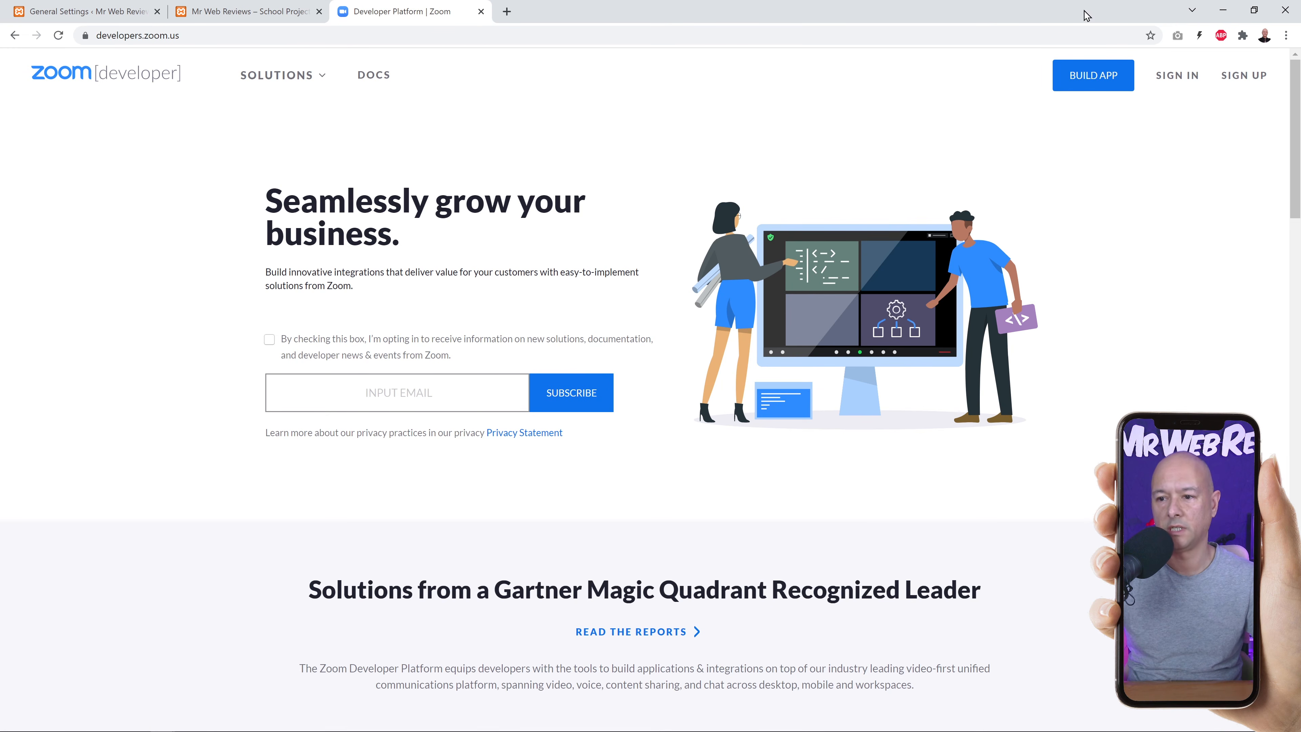
click(1092, 75)
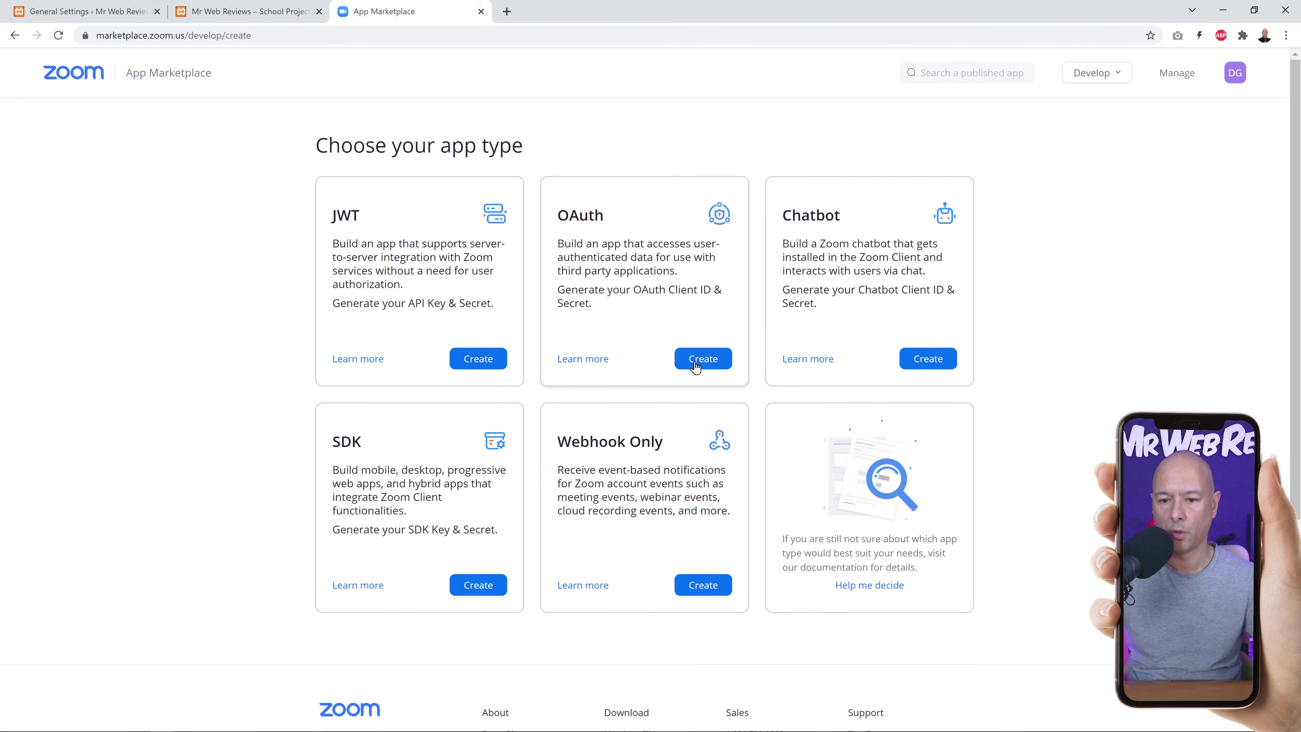
Create an account-level OAuth app named 'School Project'.
click(711, 361)
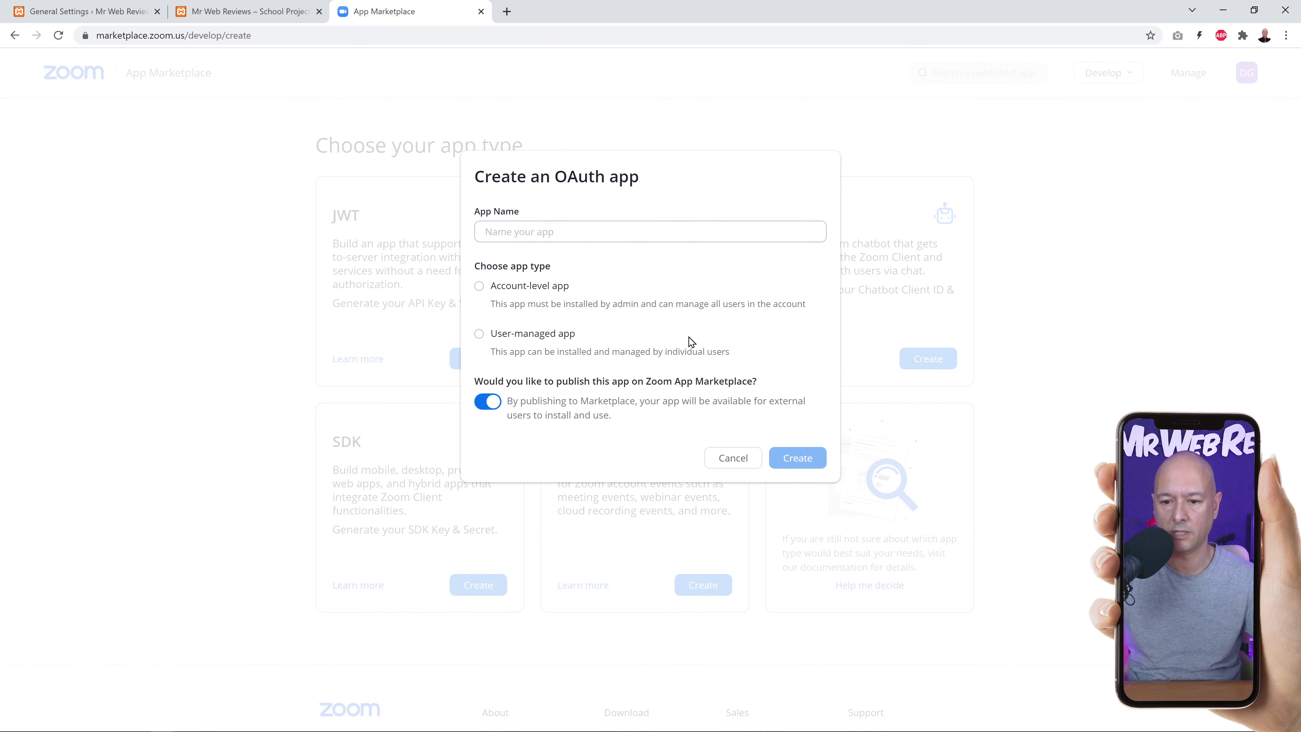
click(553, 234)
text(School Project)
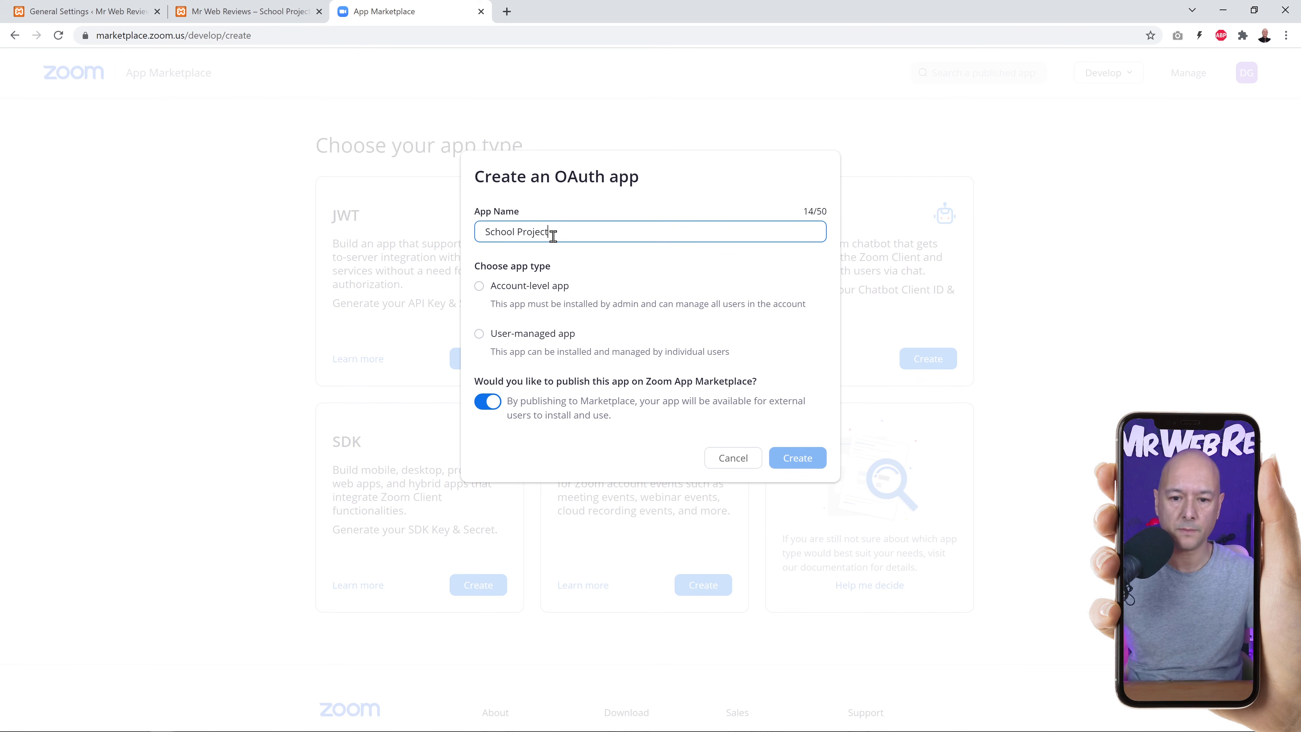
click(480, 285)
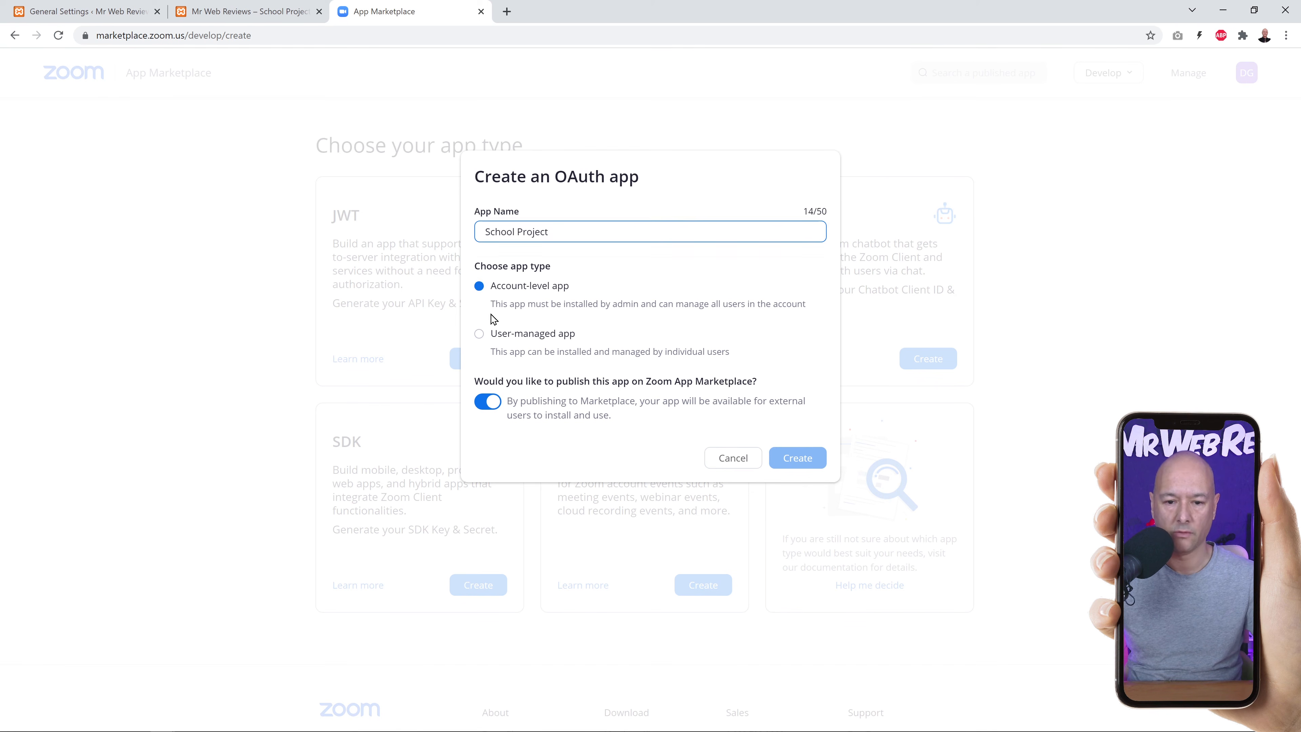
click(797, 458)
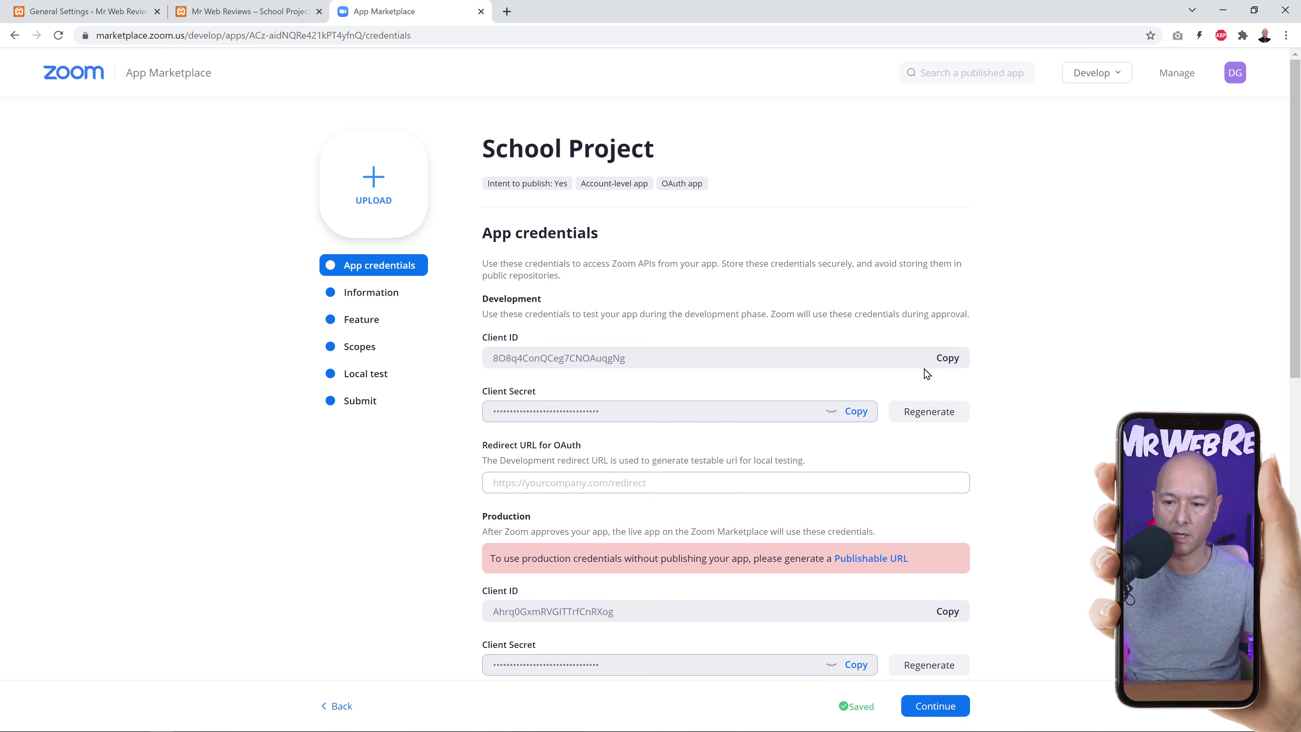
Paste the Zoom Client ID and Client Secret into WordPress and save the settings.
click(947, 358)
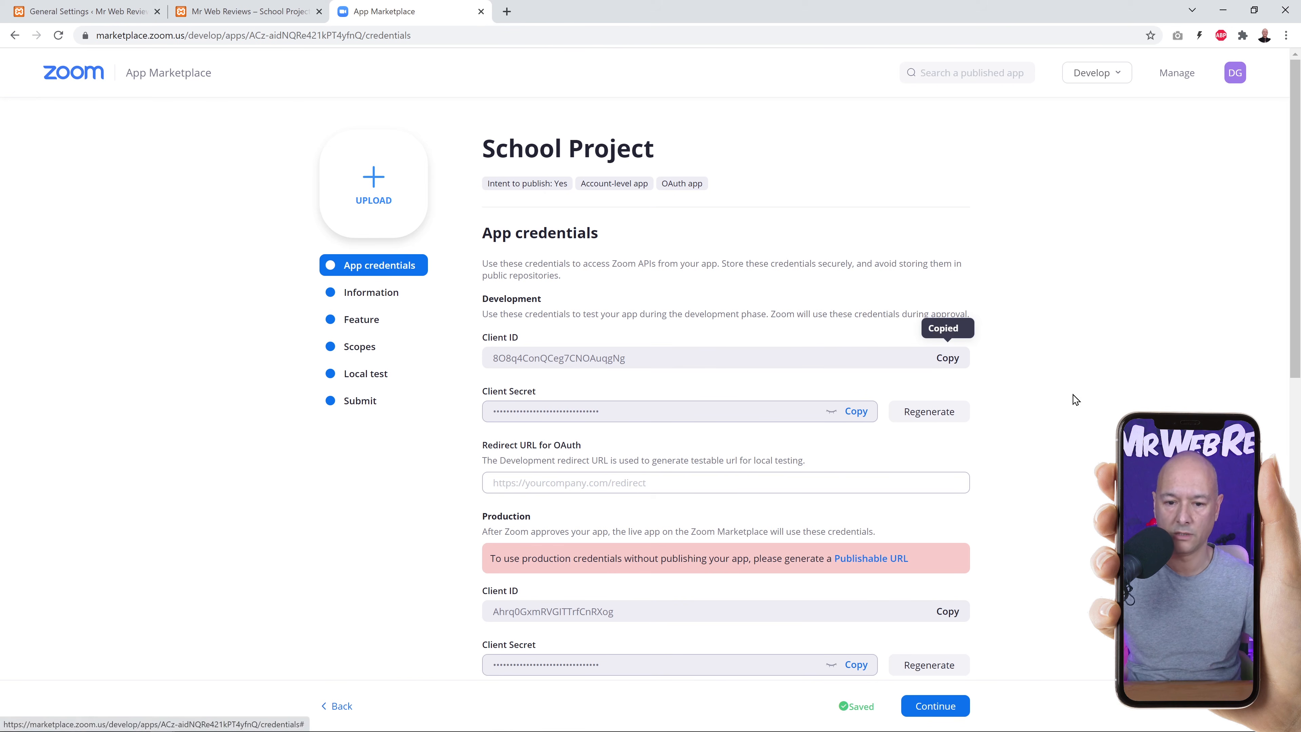
click(96, 14)
click(446, 318)
key(ctrl+v)
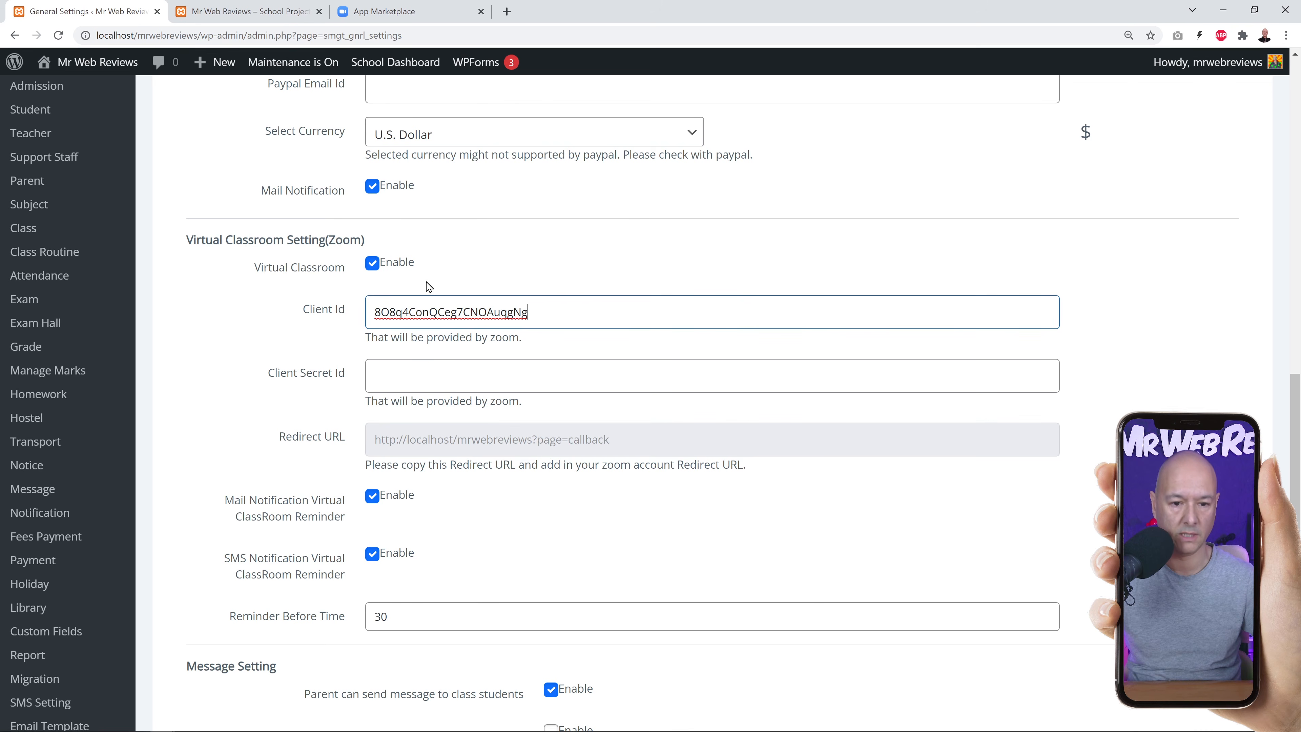
click(364, 7)
click(856, 413)
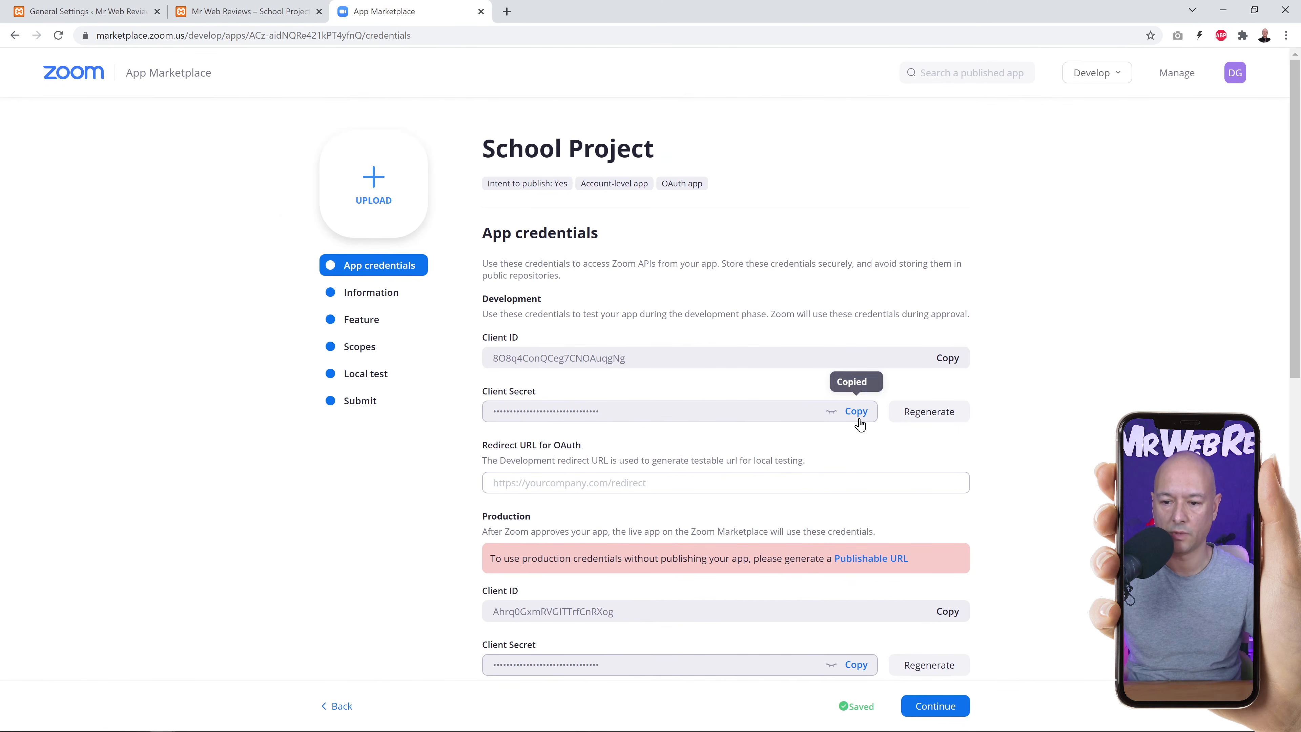
click(97, 12)
click(428, 372)
key(ctrl+v)
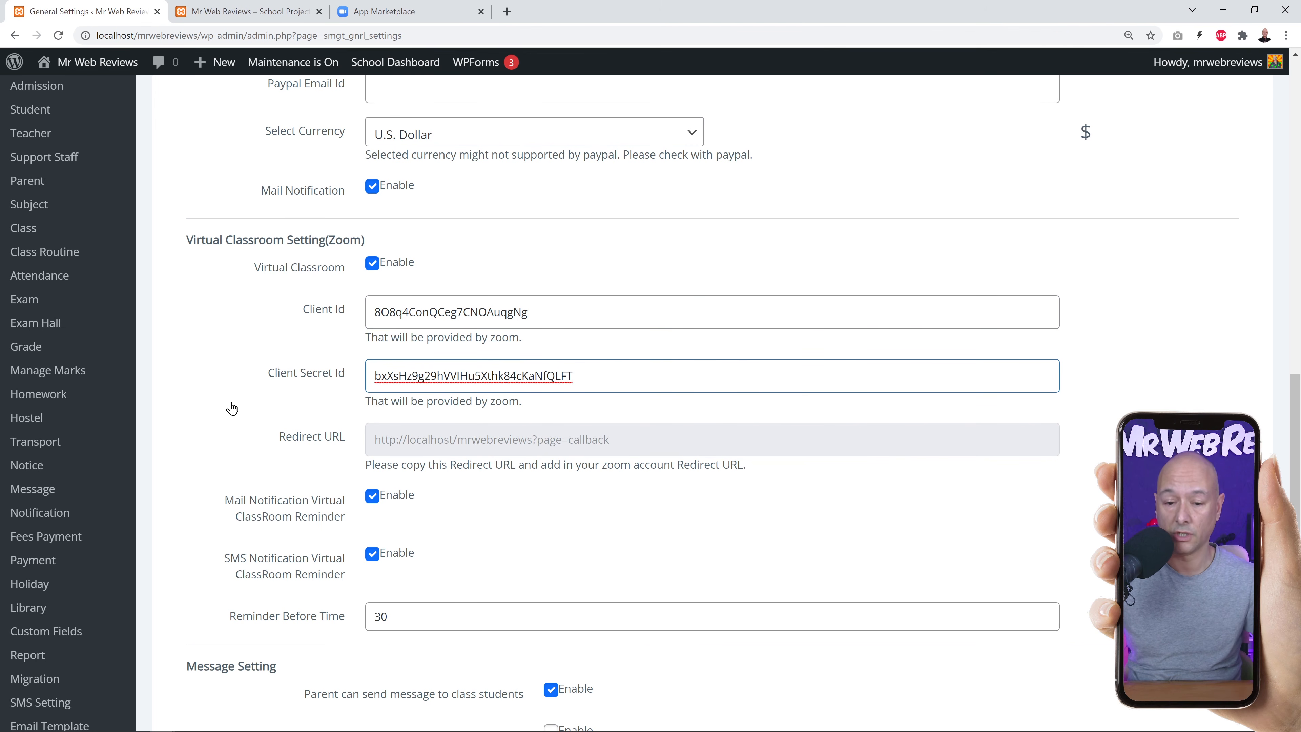
scroll(239, 413, down, 8)
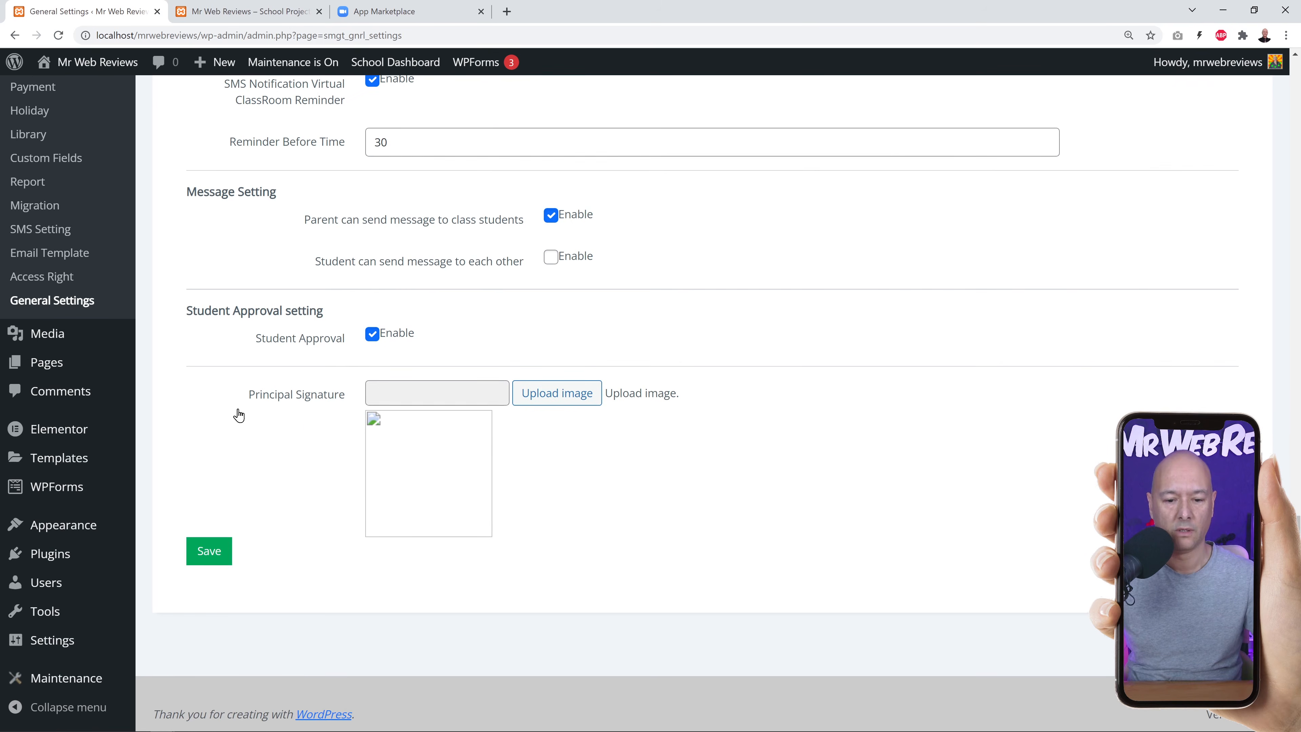
click(210, 561)
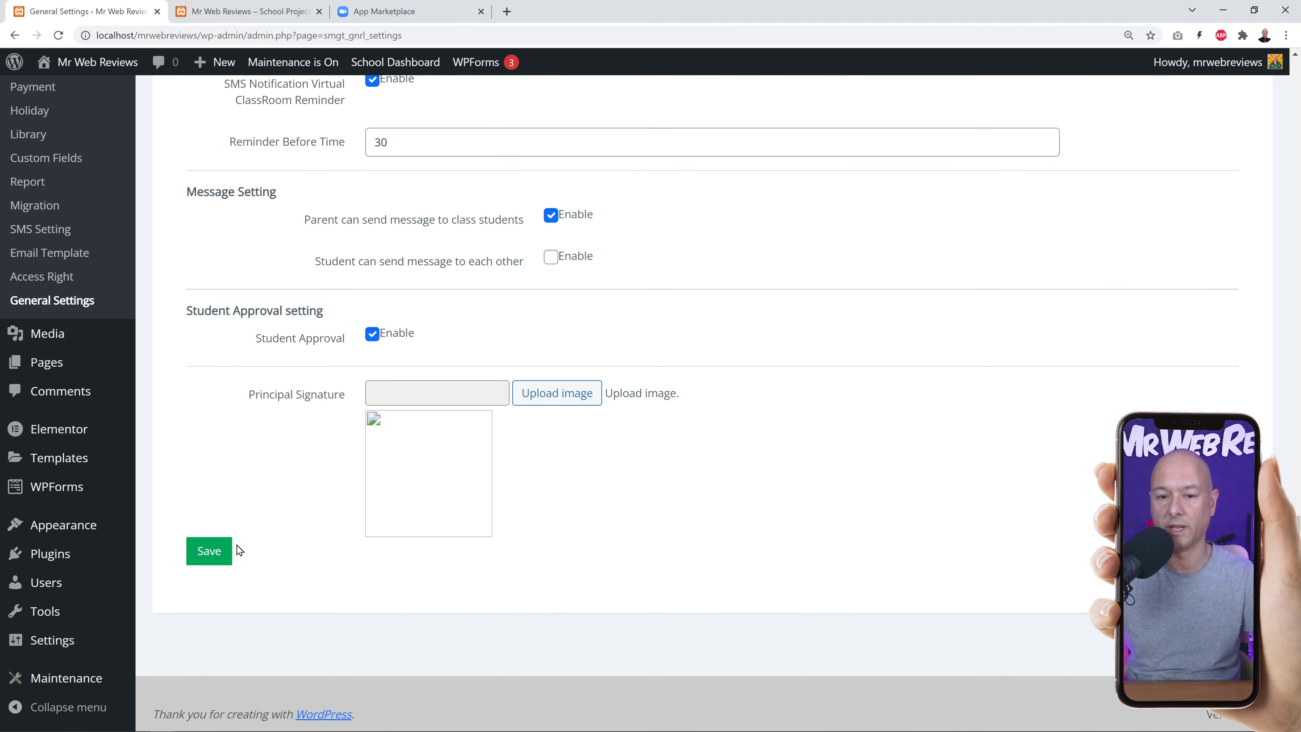
Point out the Development and Production credential sections on the Zoom app page.
click(402, 12)
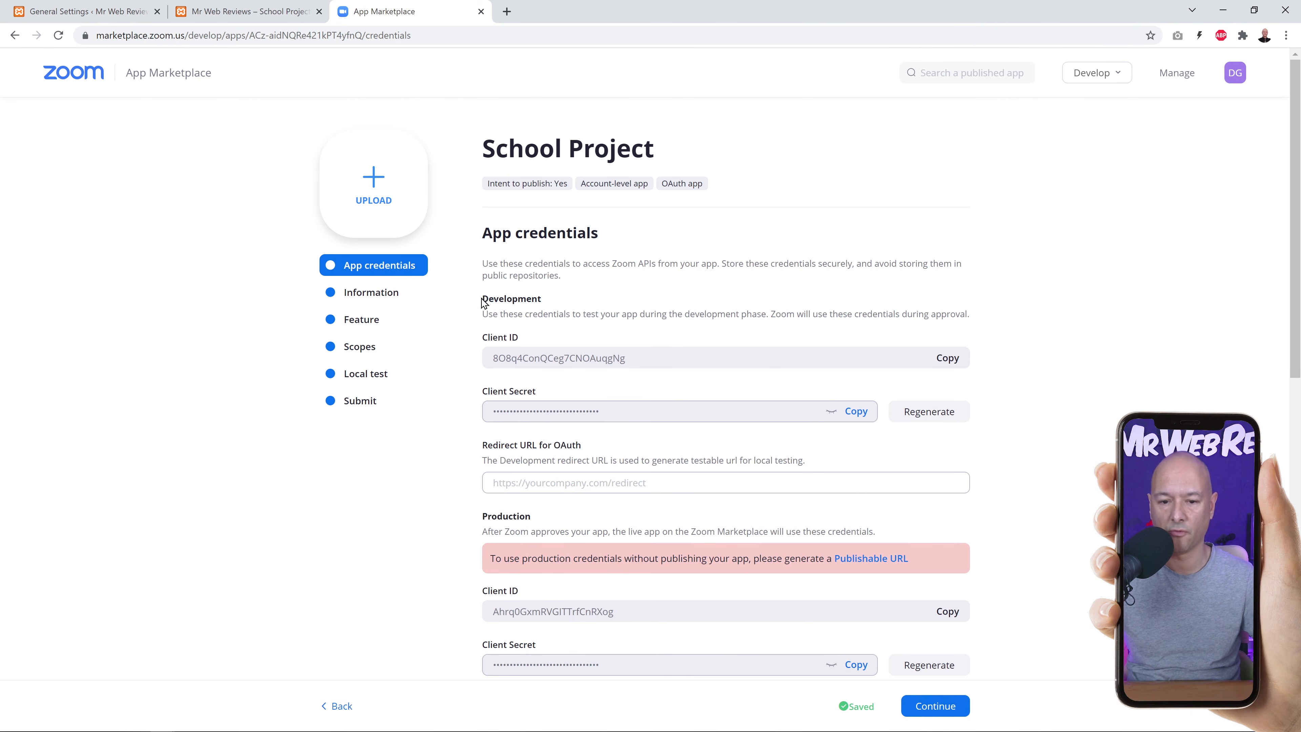
drag(483, 298, 539, 296)
click(613, 291)
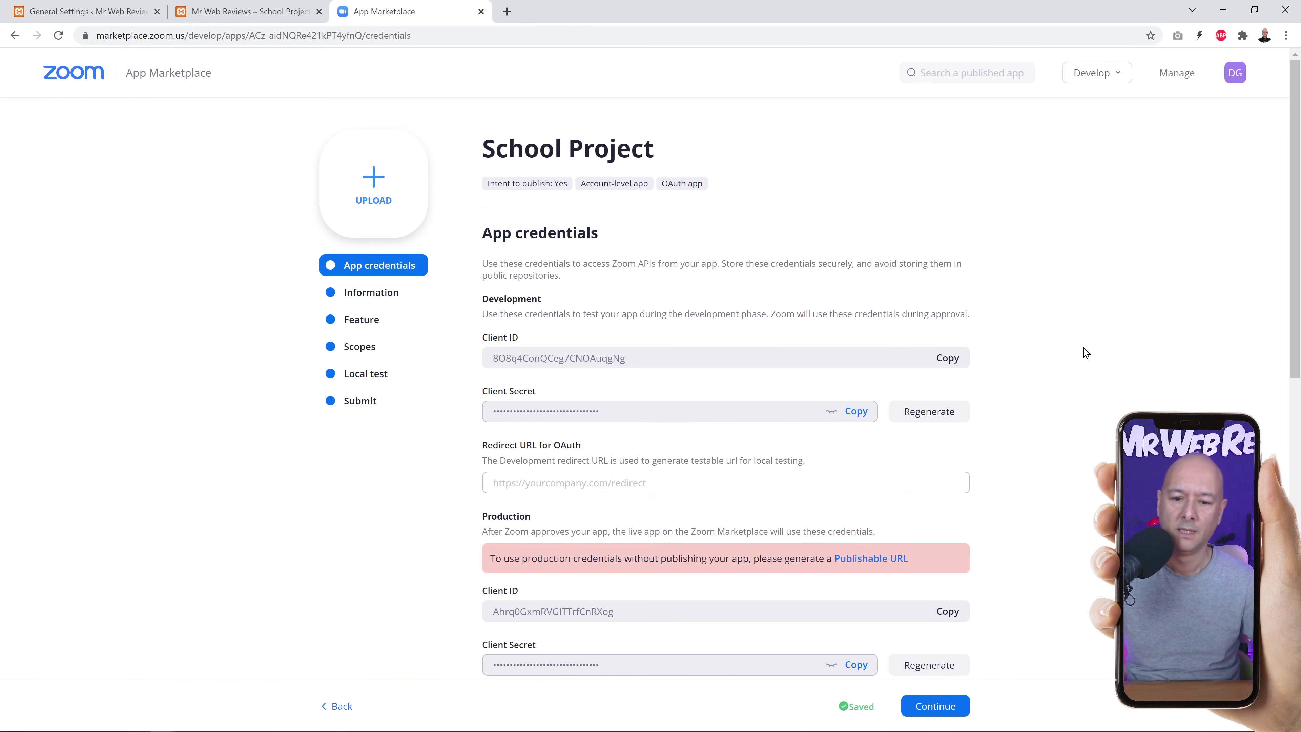
scroll(1081, 353, down, 3)
scroll(1095, 315, down, 1)
drag(484, 315, 533, 314)
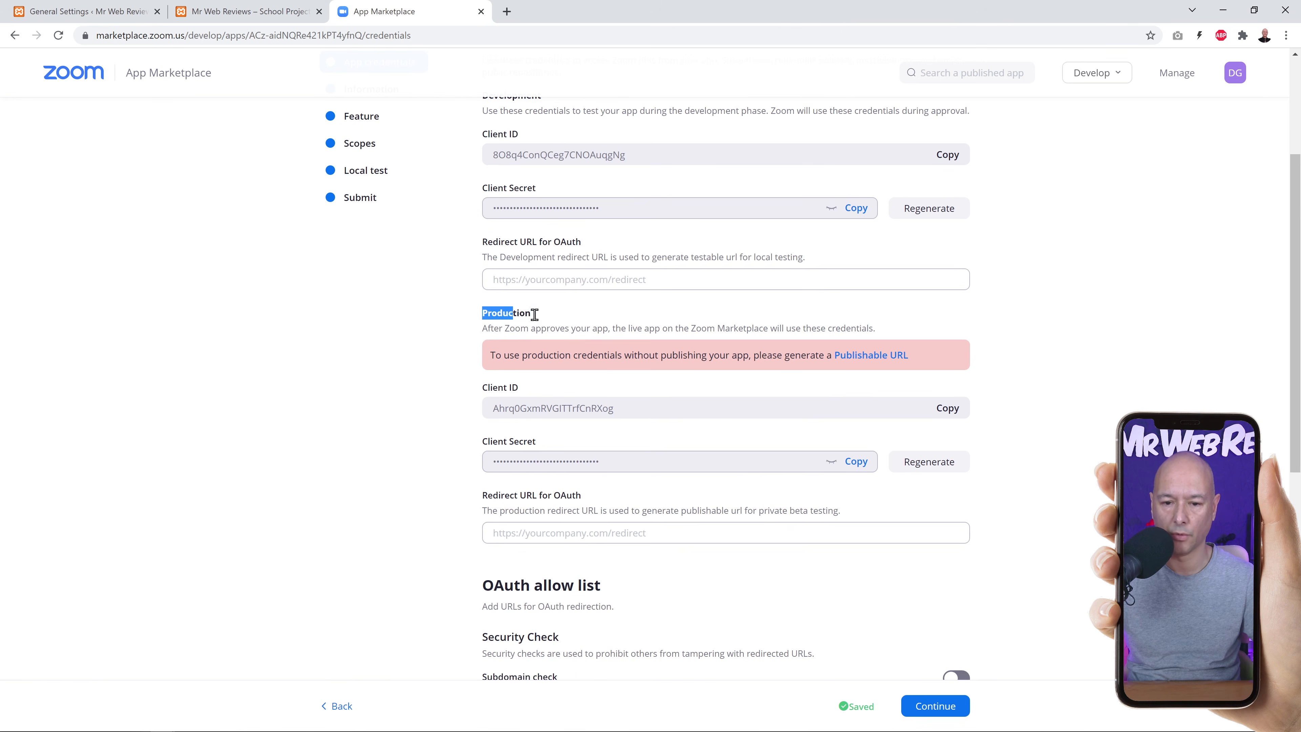
scroll(589, 507, down, 2)
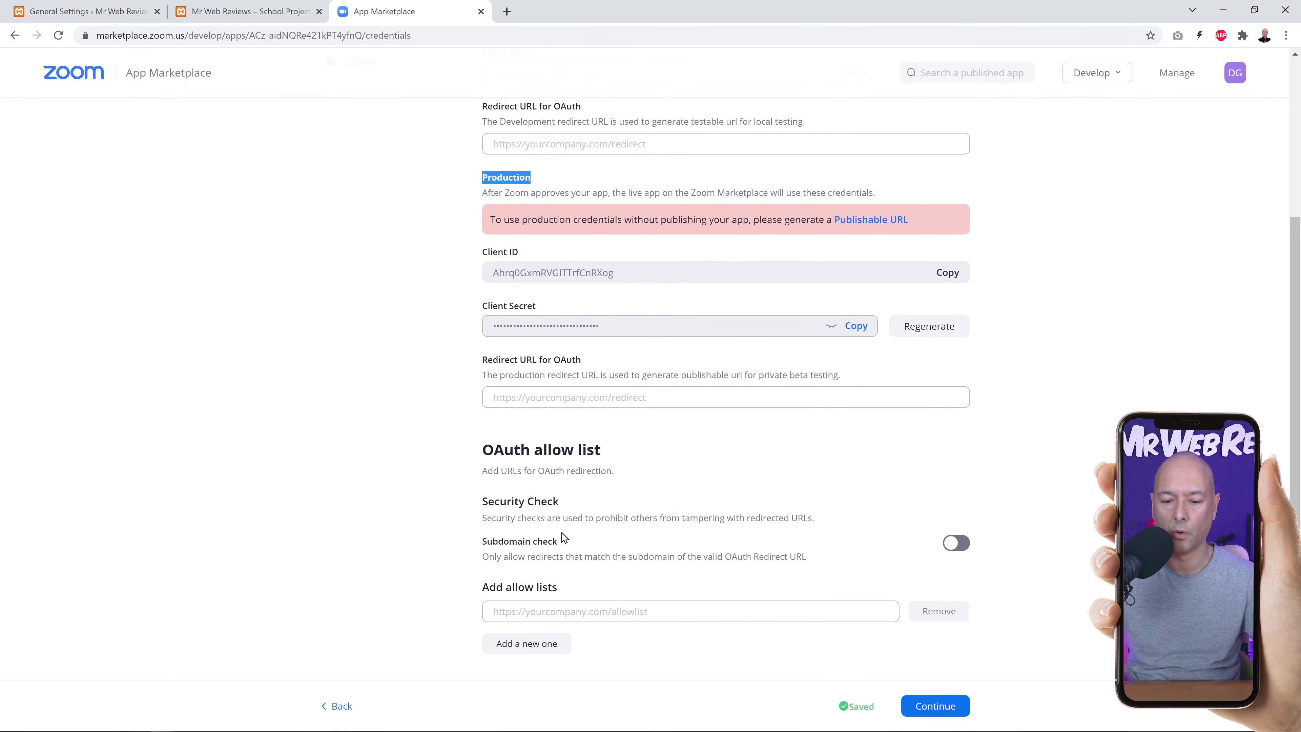
scroll(505, 398, up, 5)
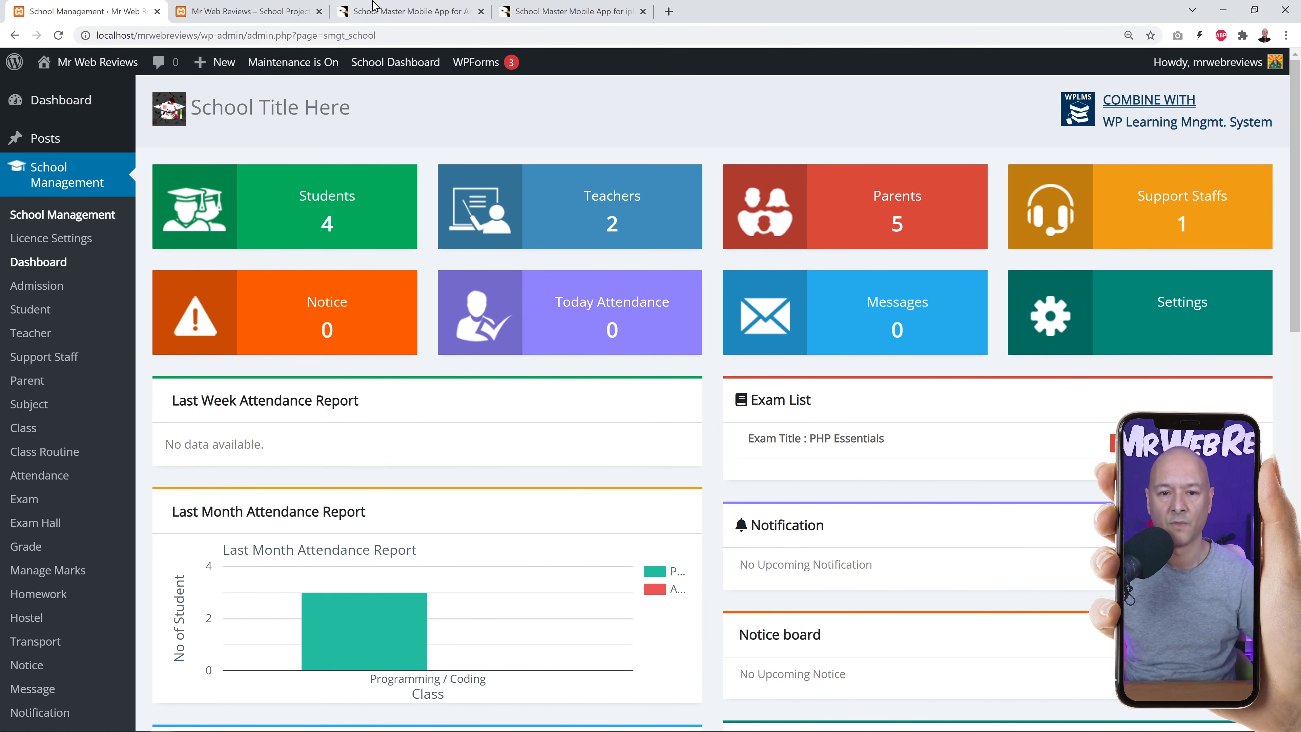
Switch between the School Master Android and iPhone app listings on CodeCanyon.
click(396, 17)
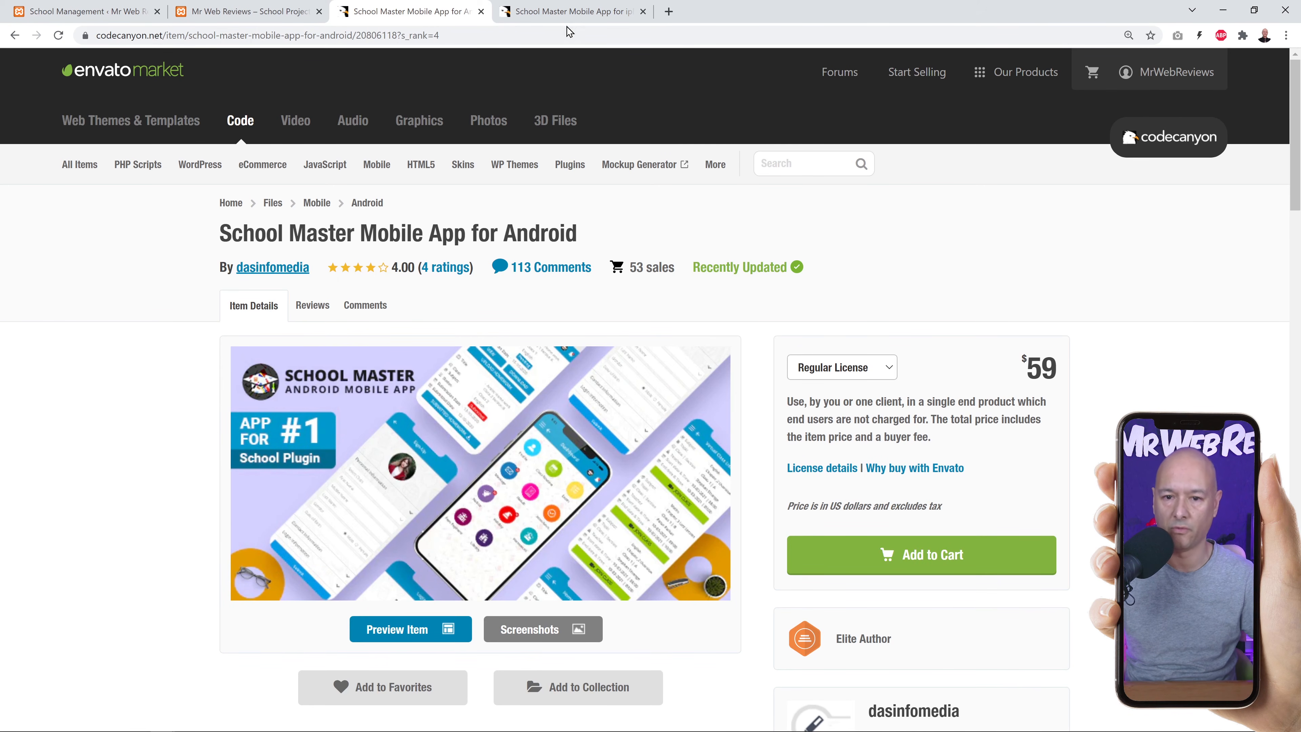
click(567, 17)
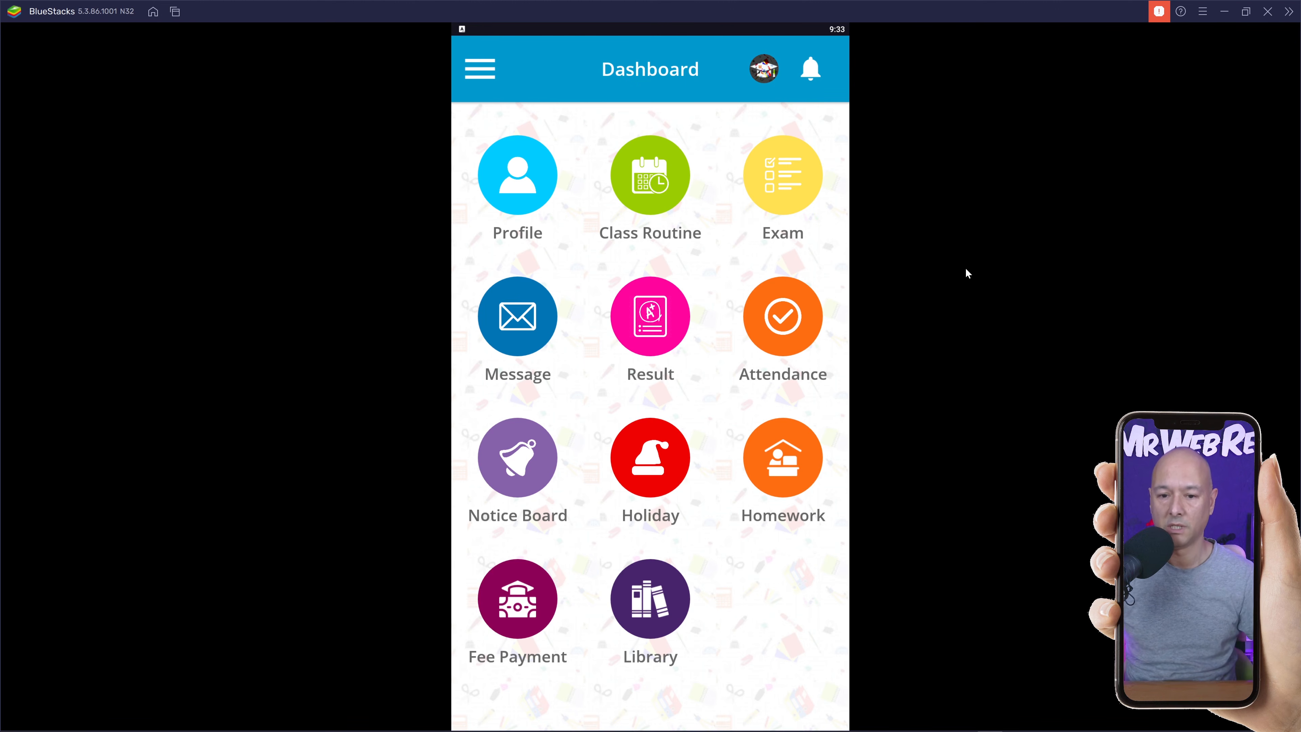
Look through the School Master app's navigation menu, then close it back to the Dashboard.
click(480, 70)
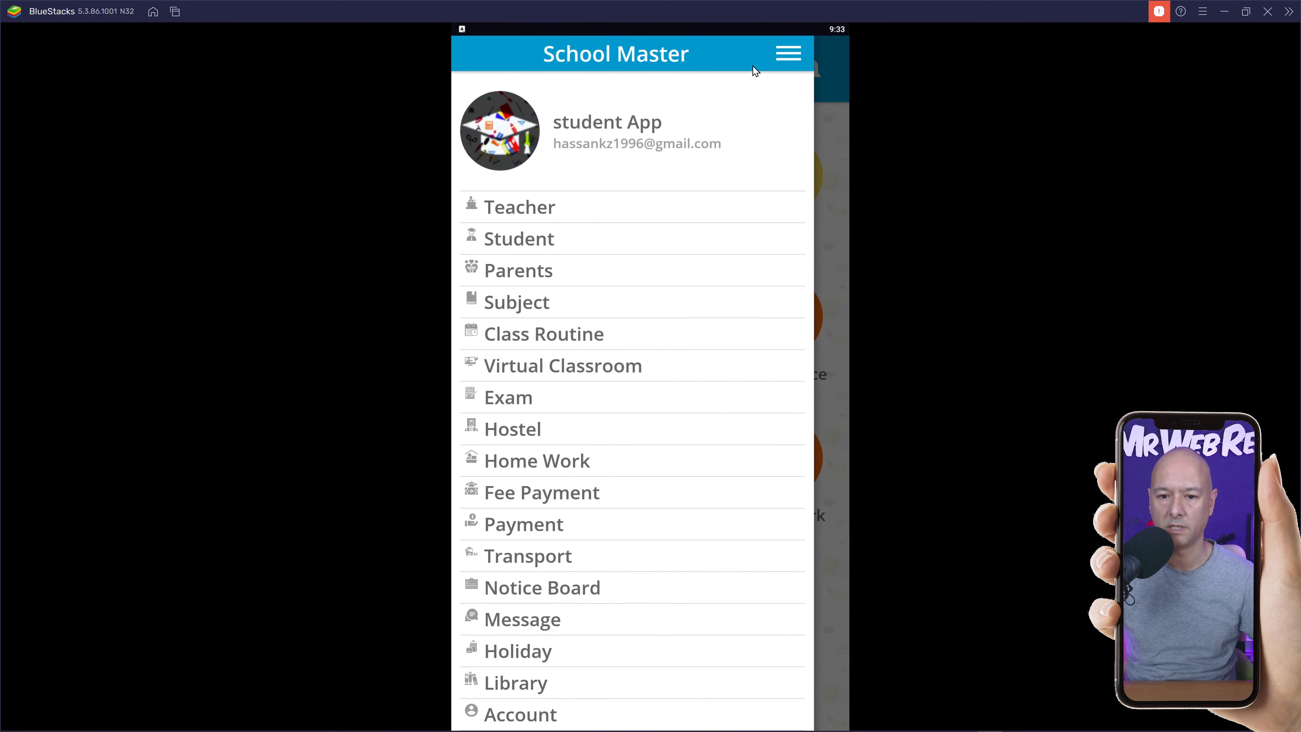
scroll(668, 351, up, 1)
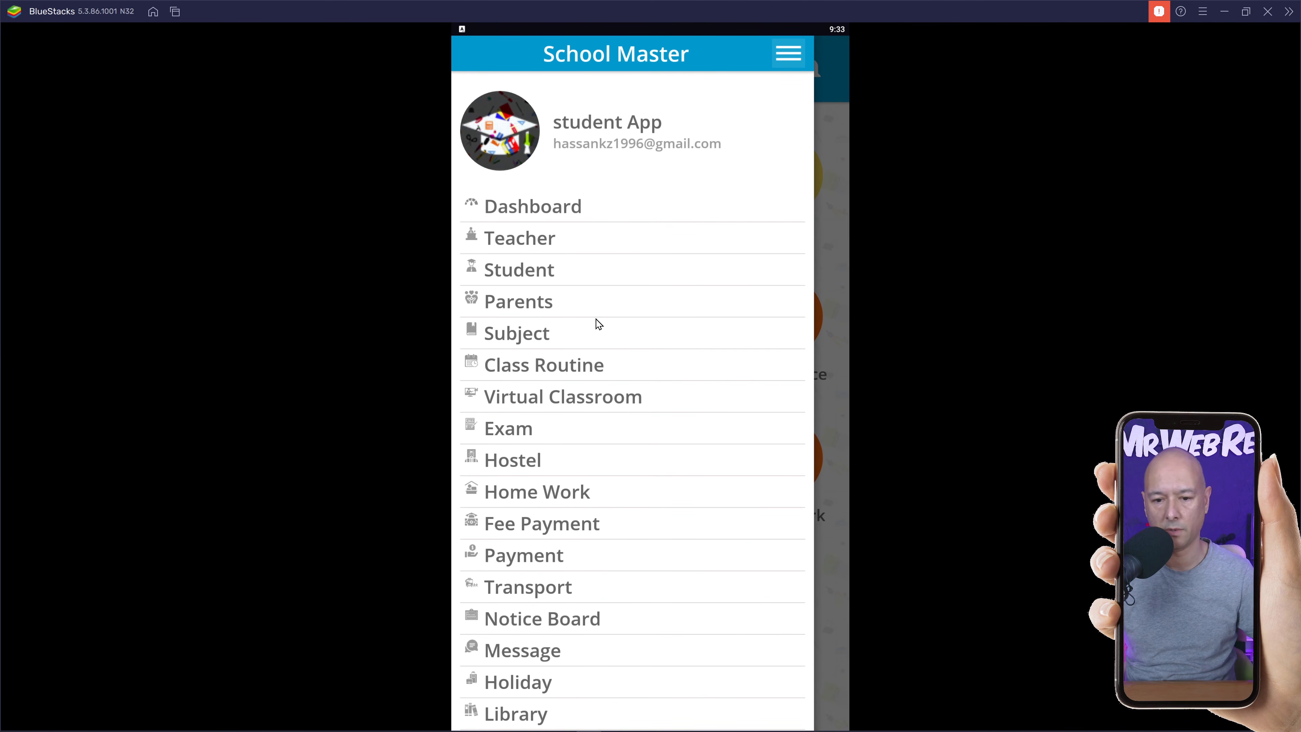
scroll(639, 382, down, 2)
scroll(638, 392, up, 2)
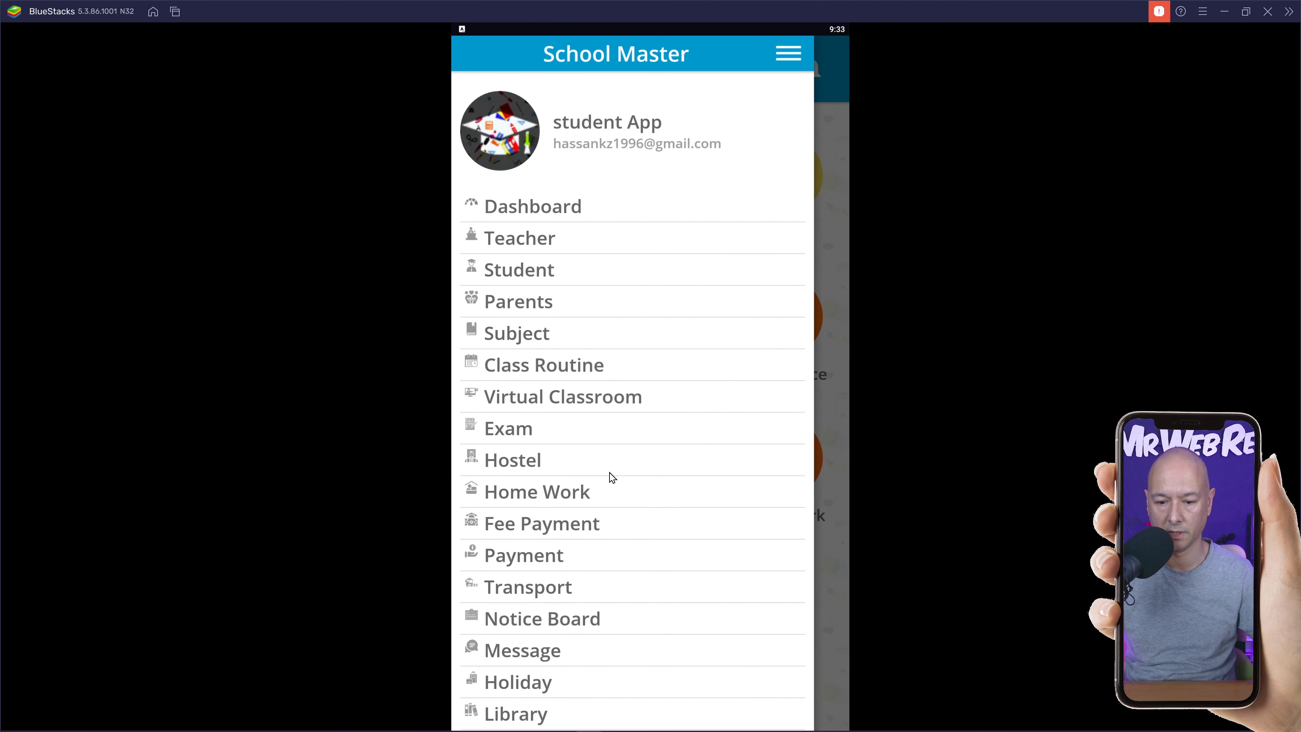
click(799, 54)
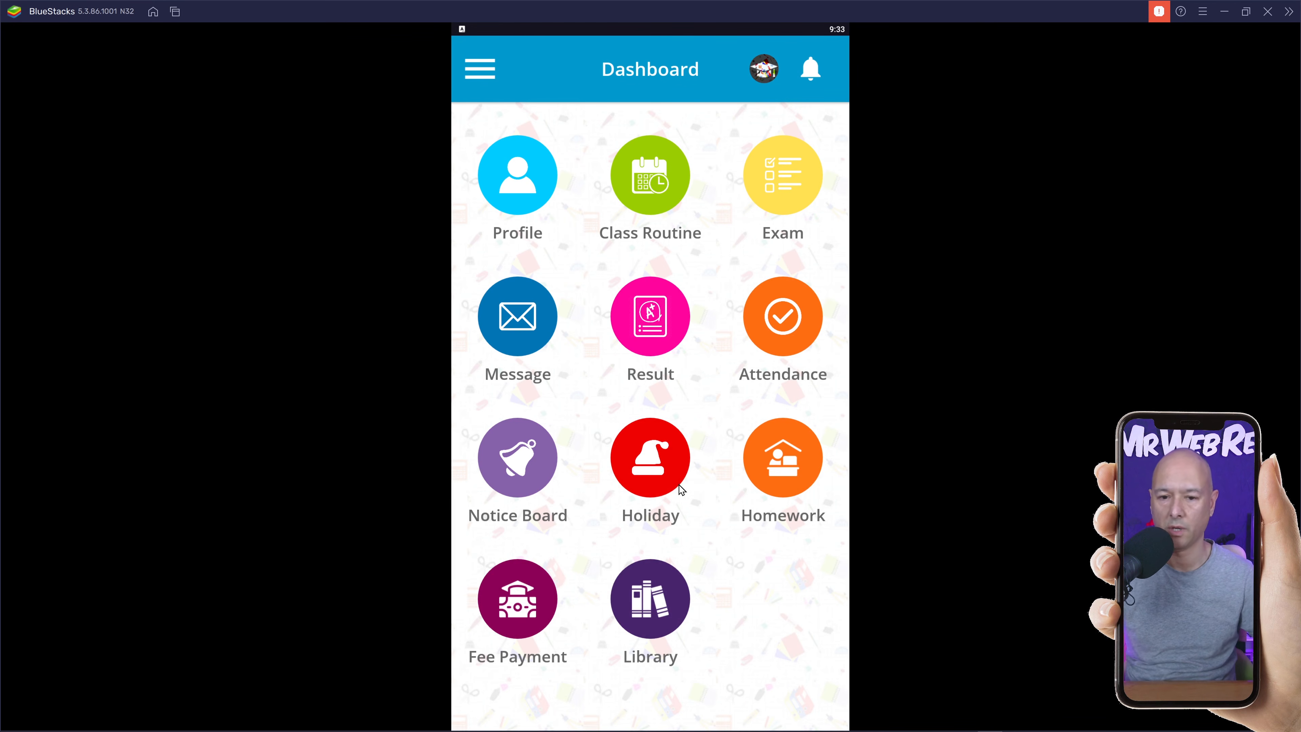
Review the student's Account details page and return to the Dashboard.
click(531, 190)
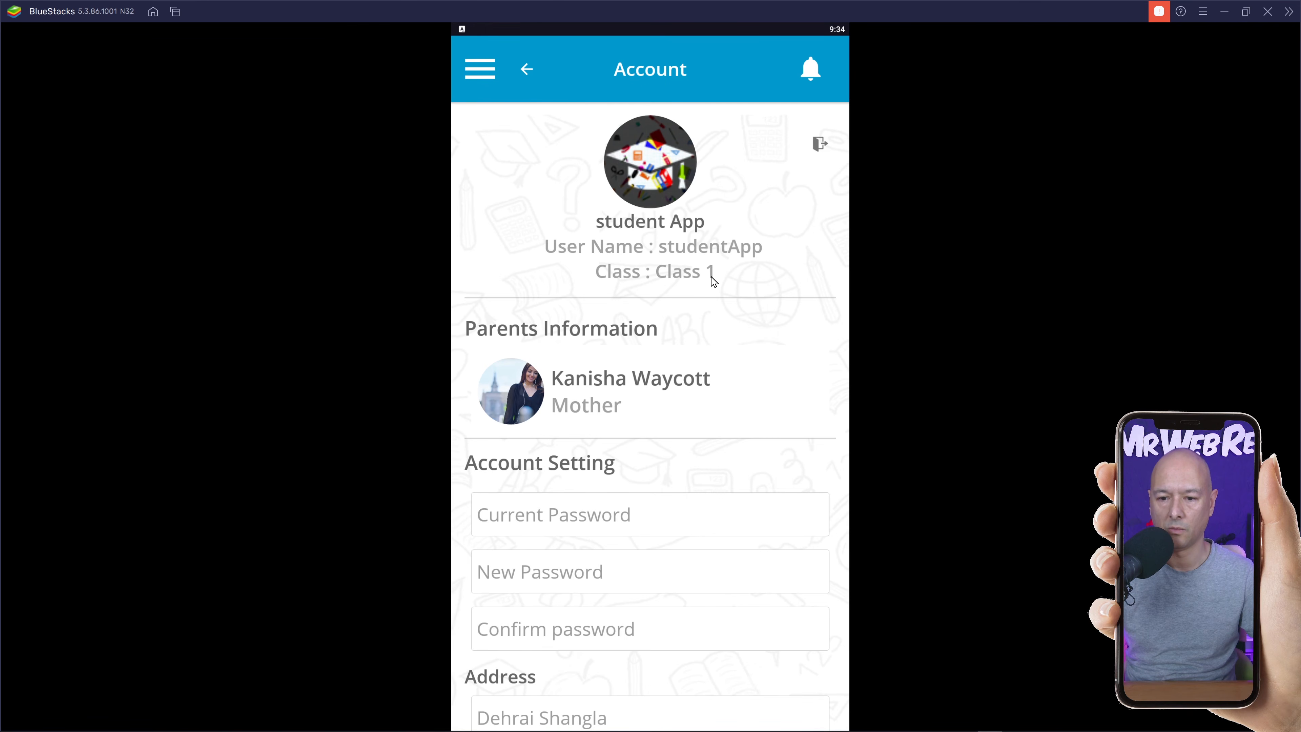
scroll(717, 369, down, 8)
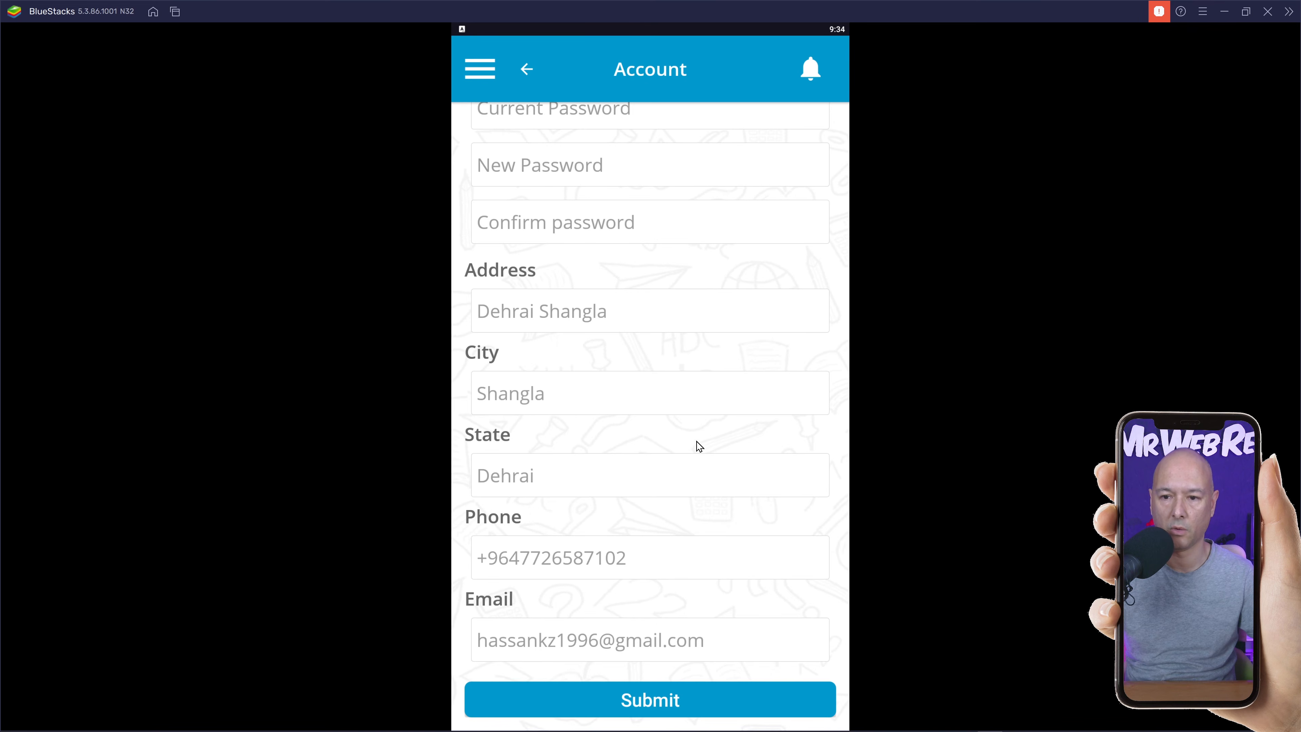
click(530, 75)
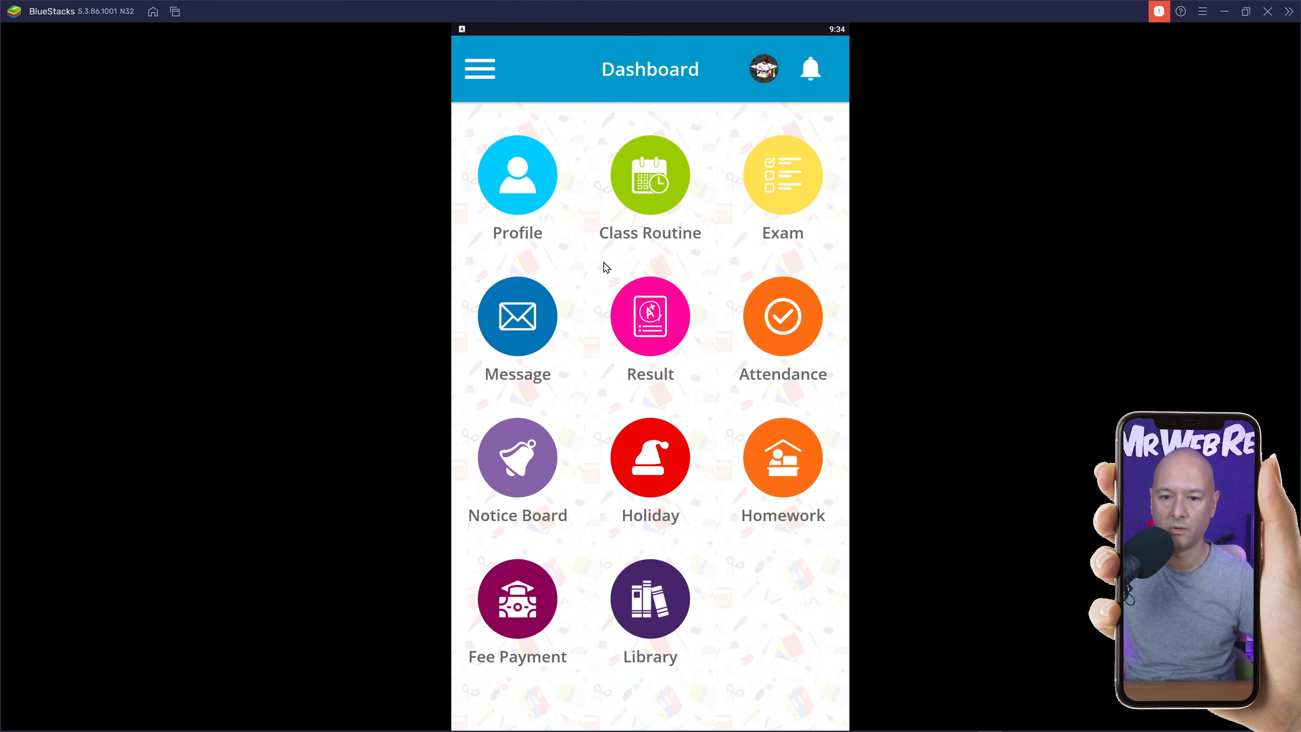
click(665, 190)
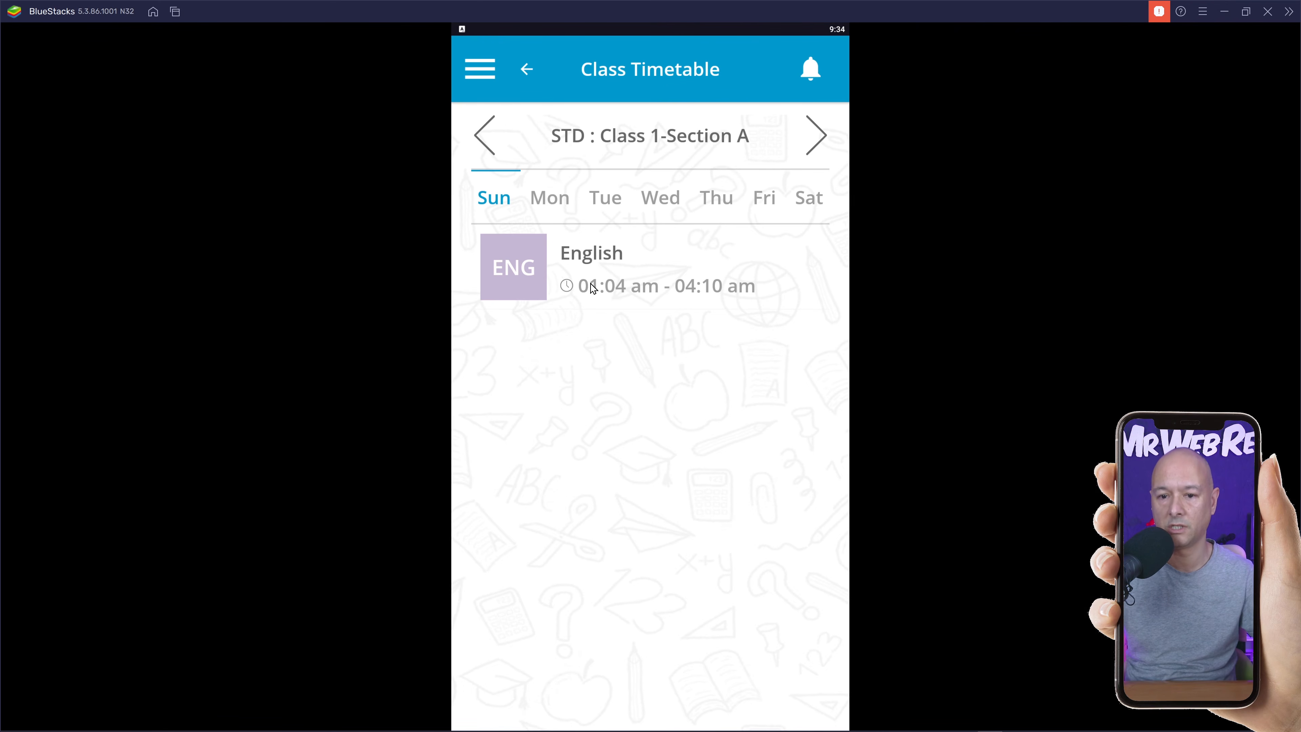
click(527, 69)
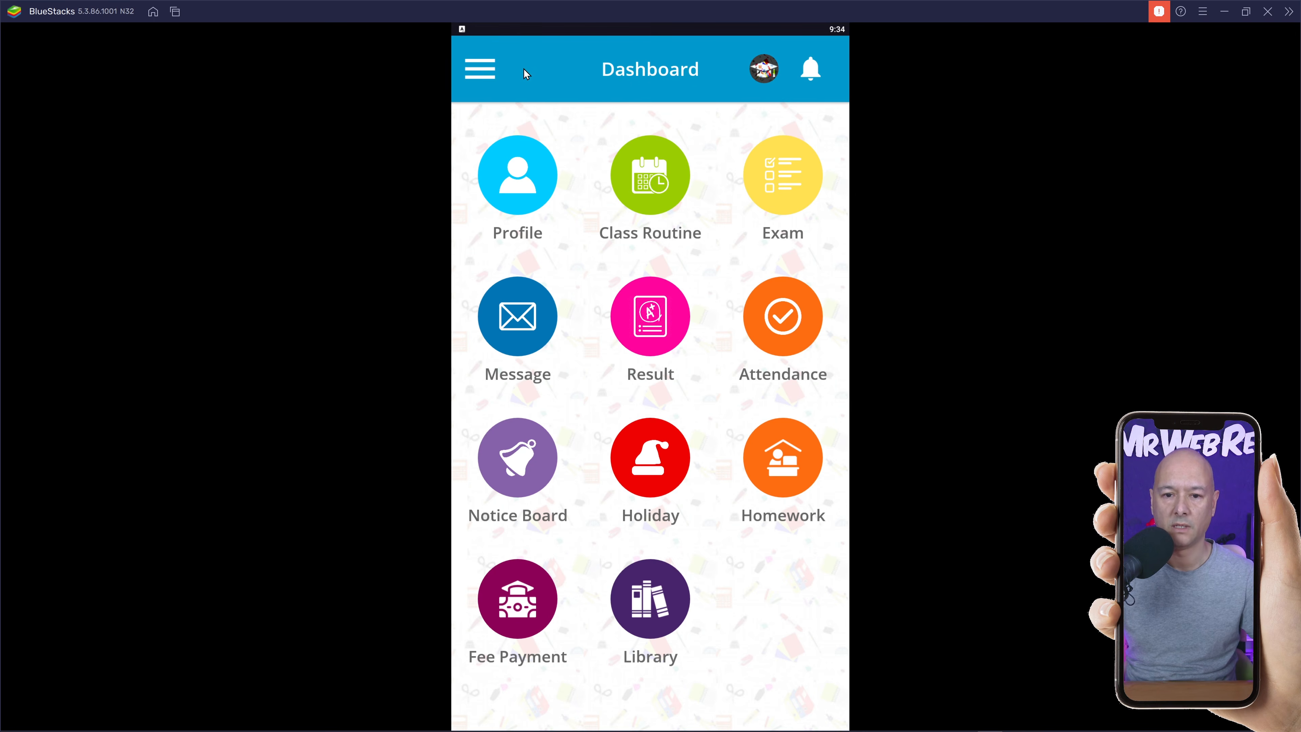
click(793, 202)
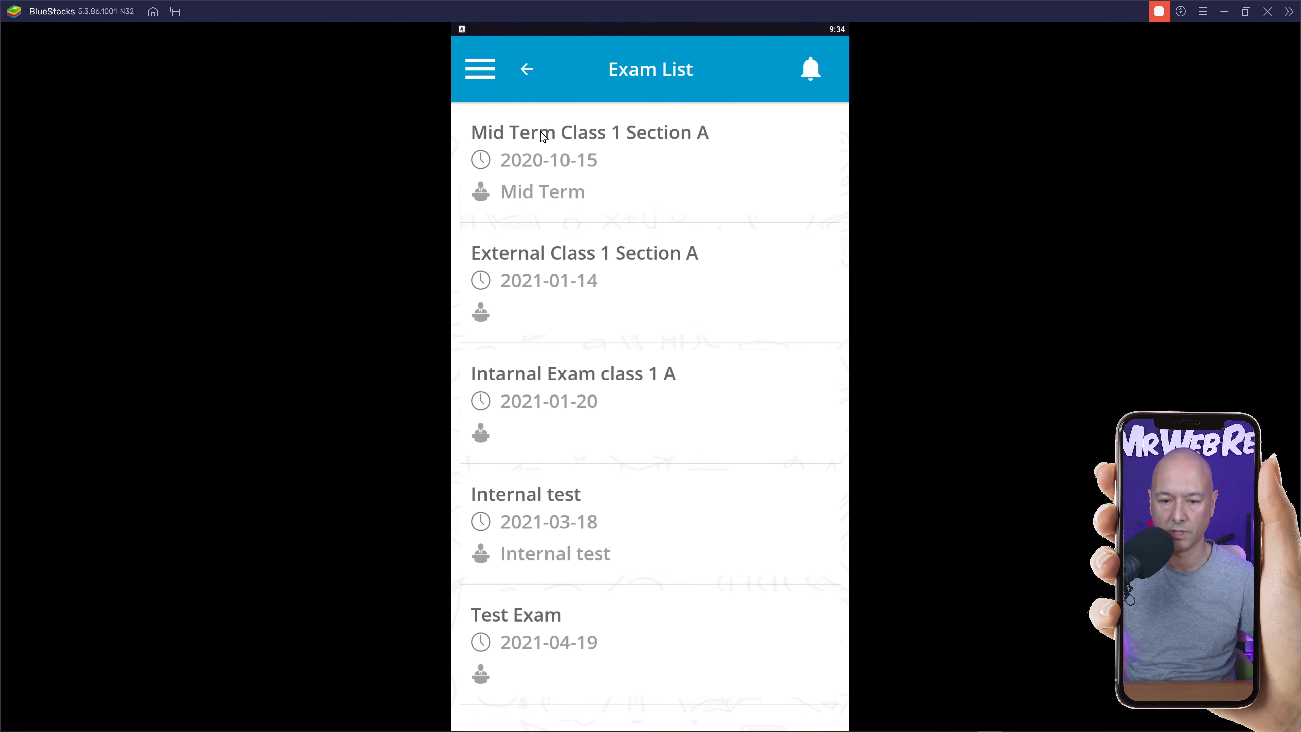
click(527, 69)
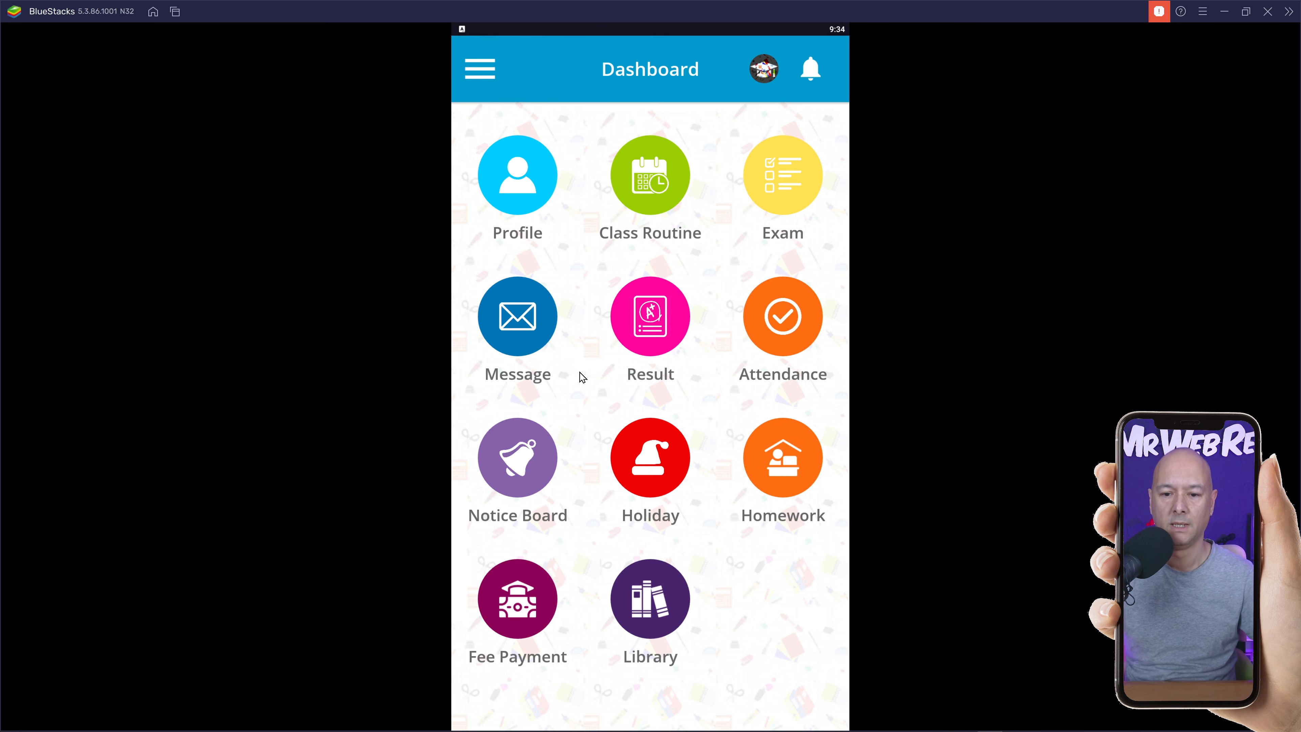
click(511, 326)
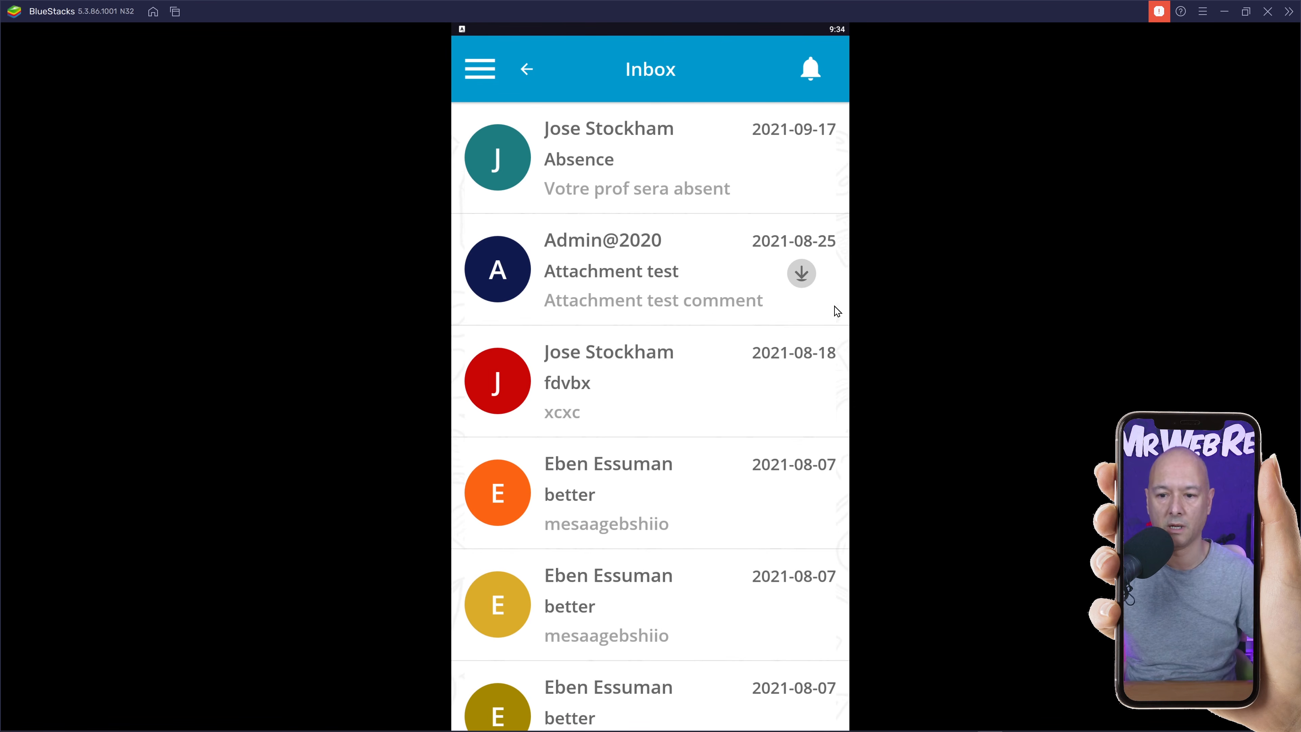
click(523, 69)
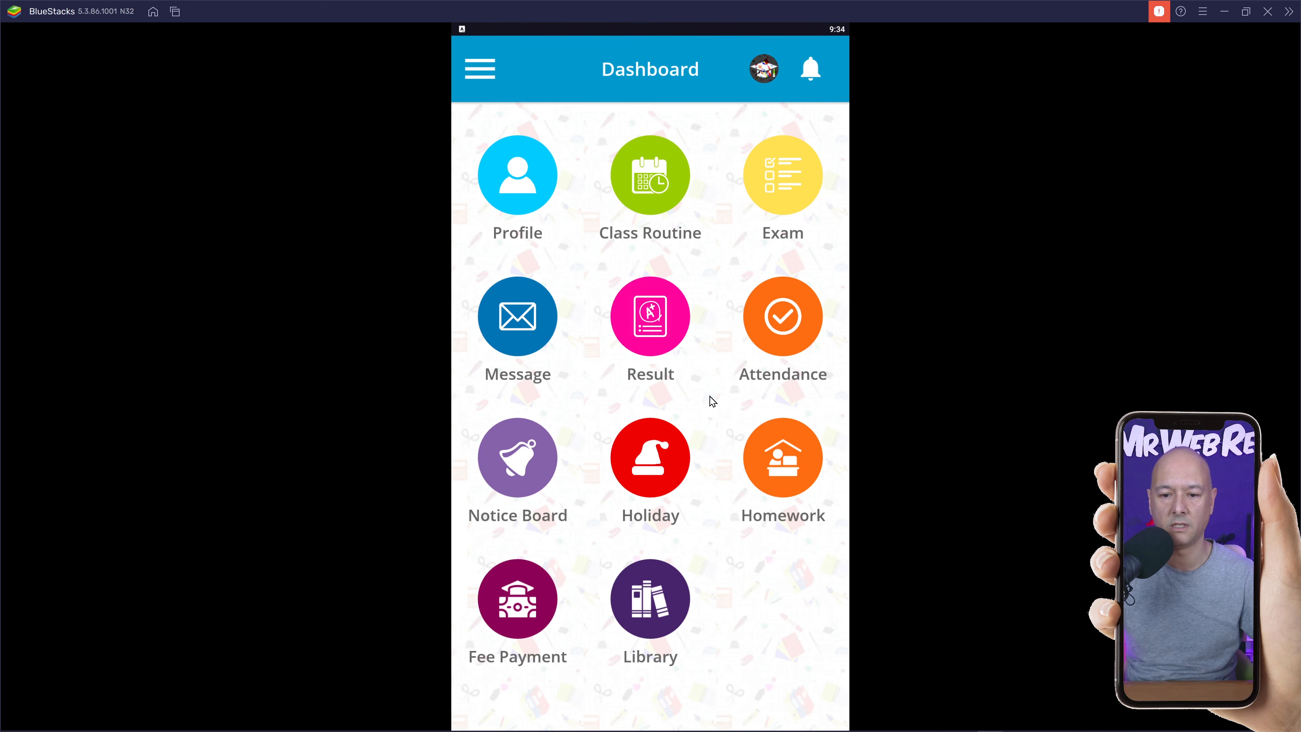
click(664, 336)
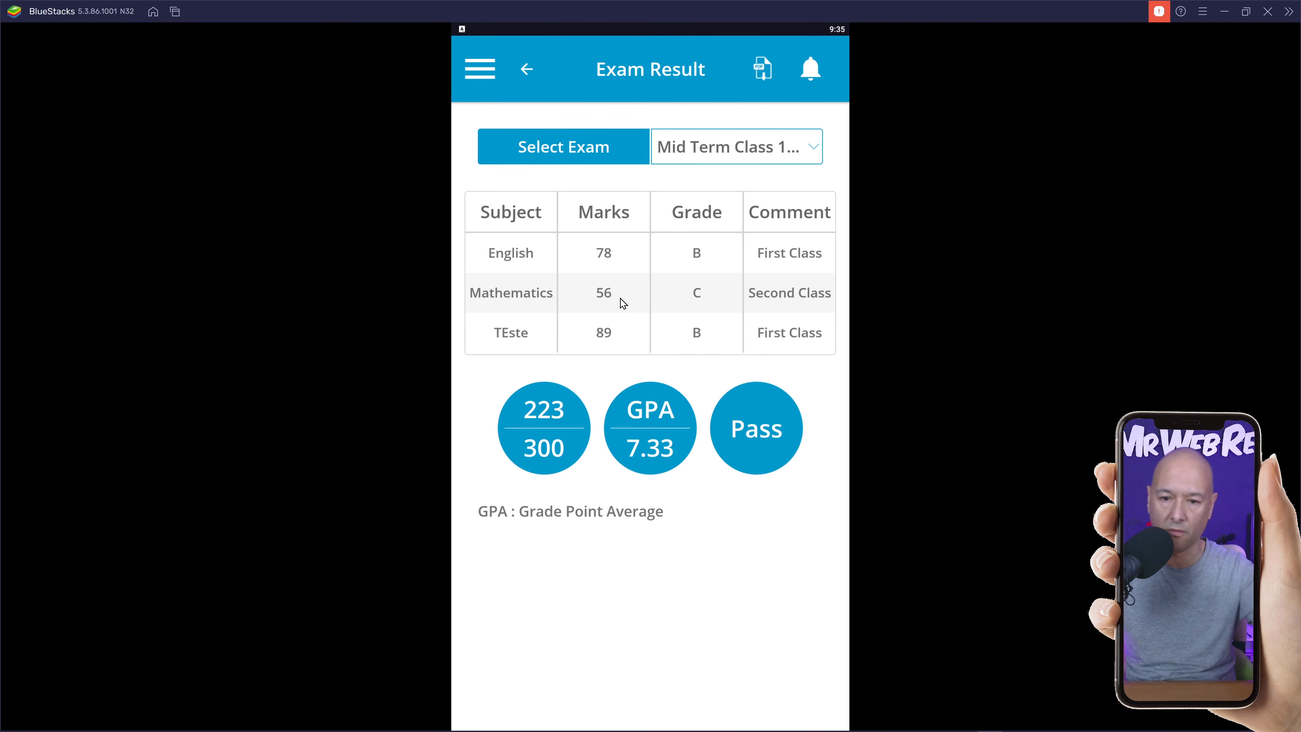
click(526, 71)
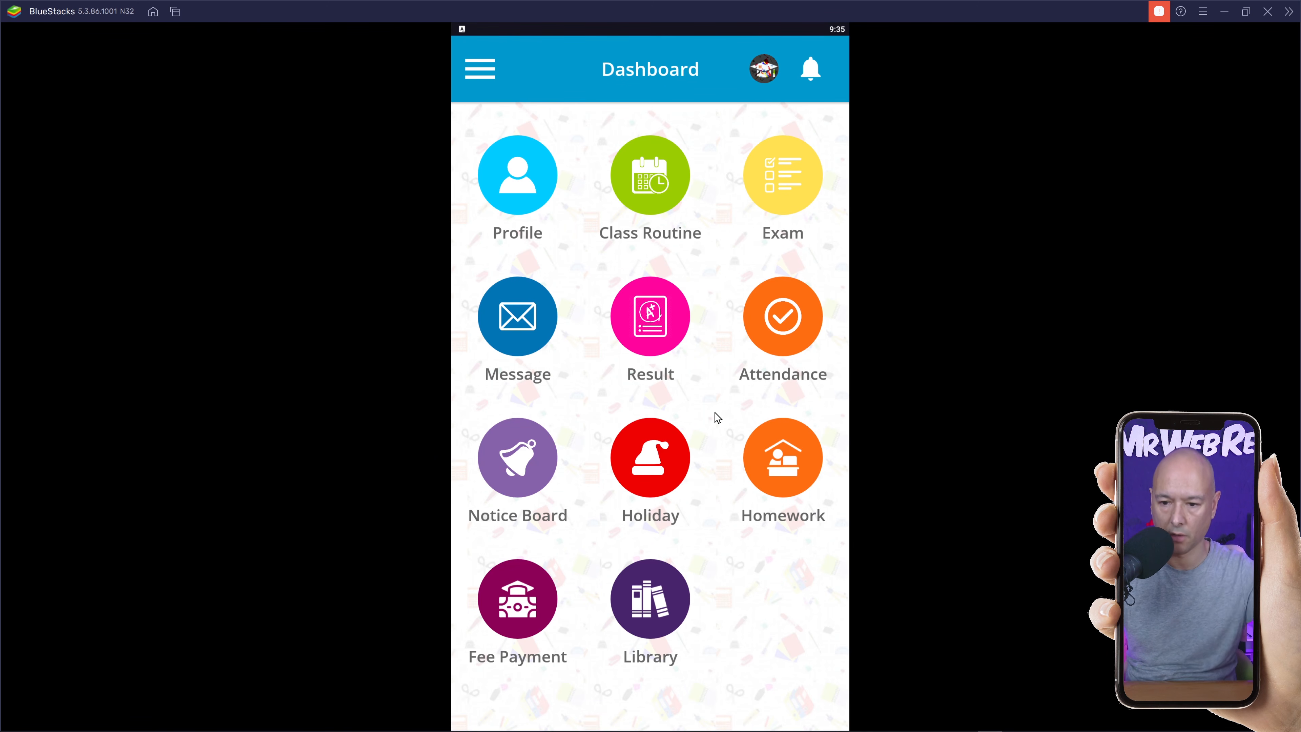
click(765, 344)
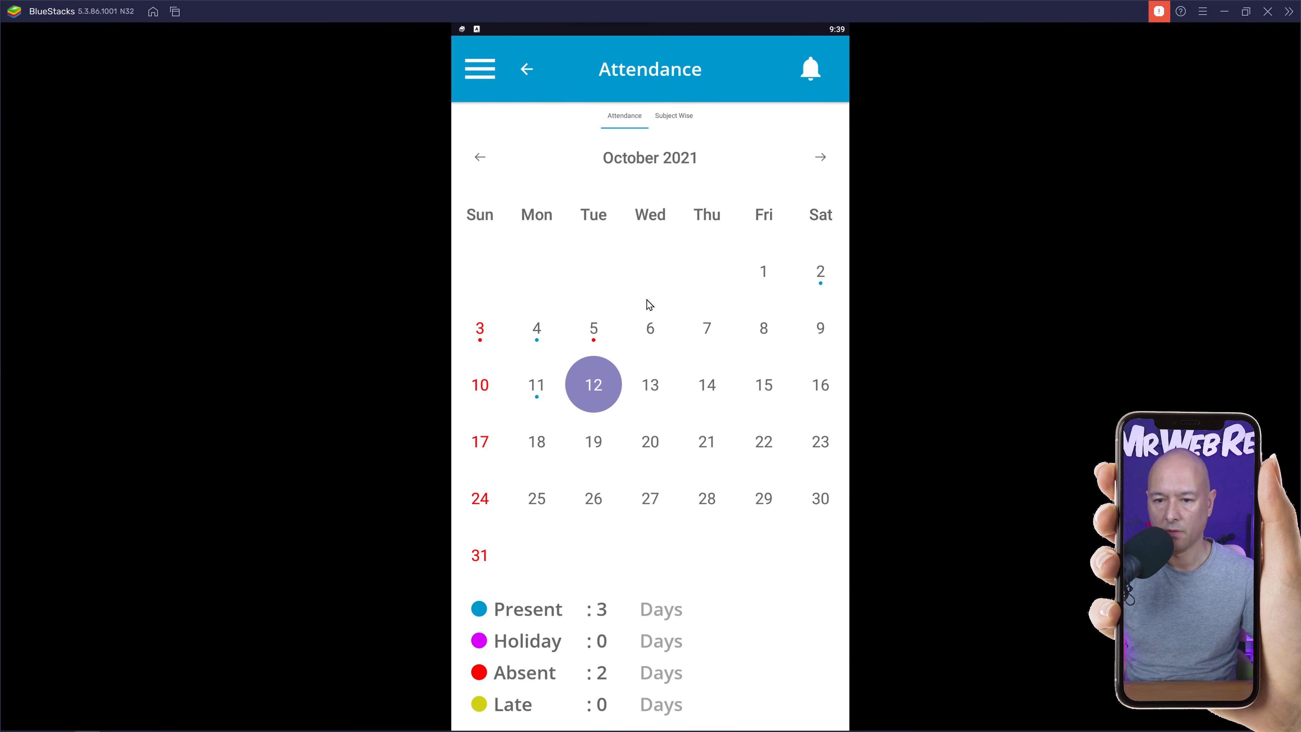
click(682, 125)
click(809, 175)
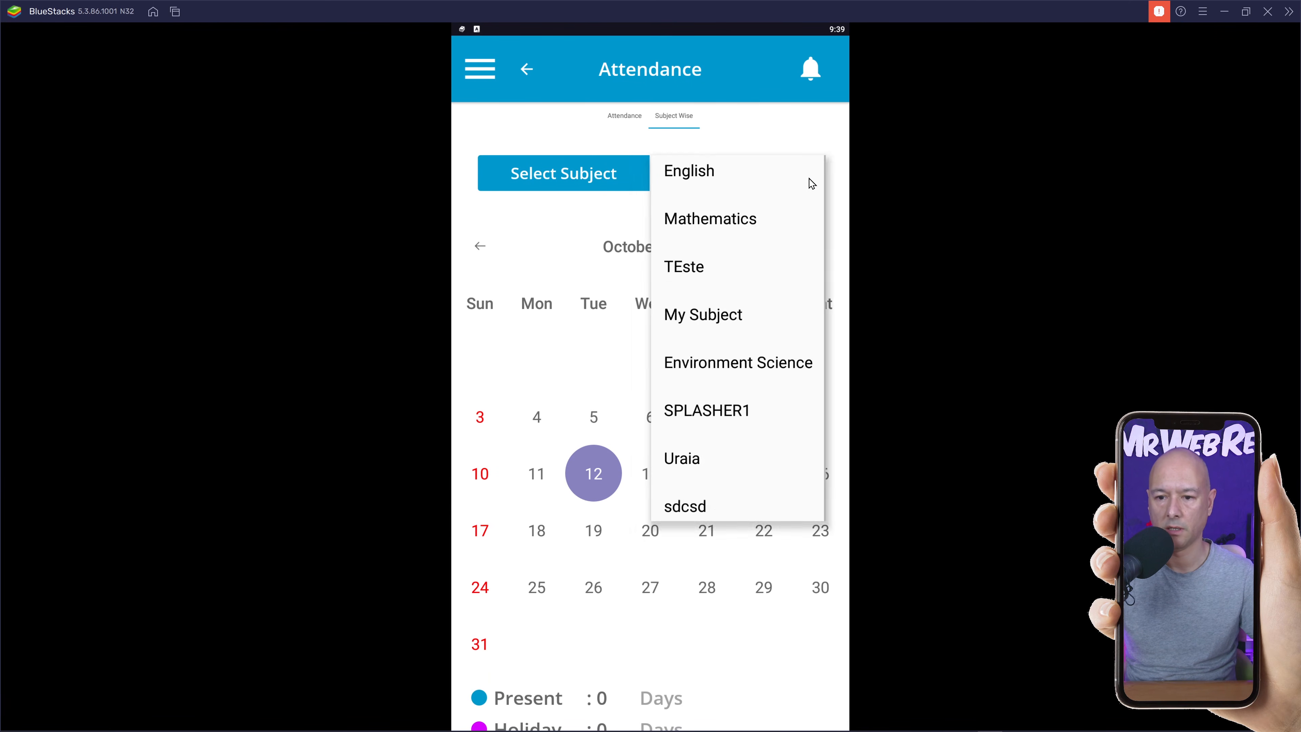
click(736, 234)
scroll(630, 463, down, 2)
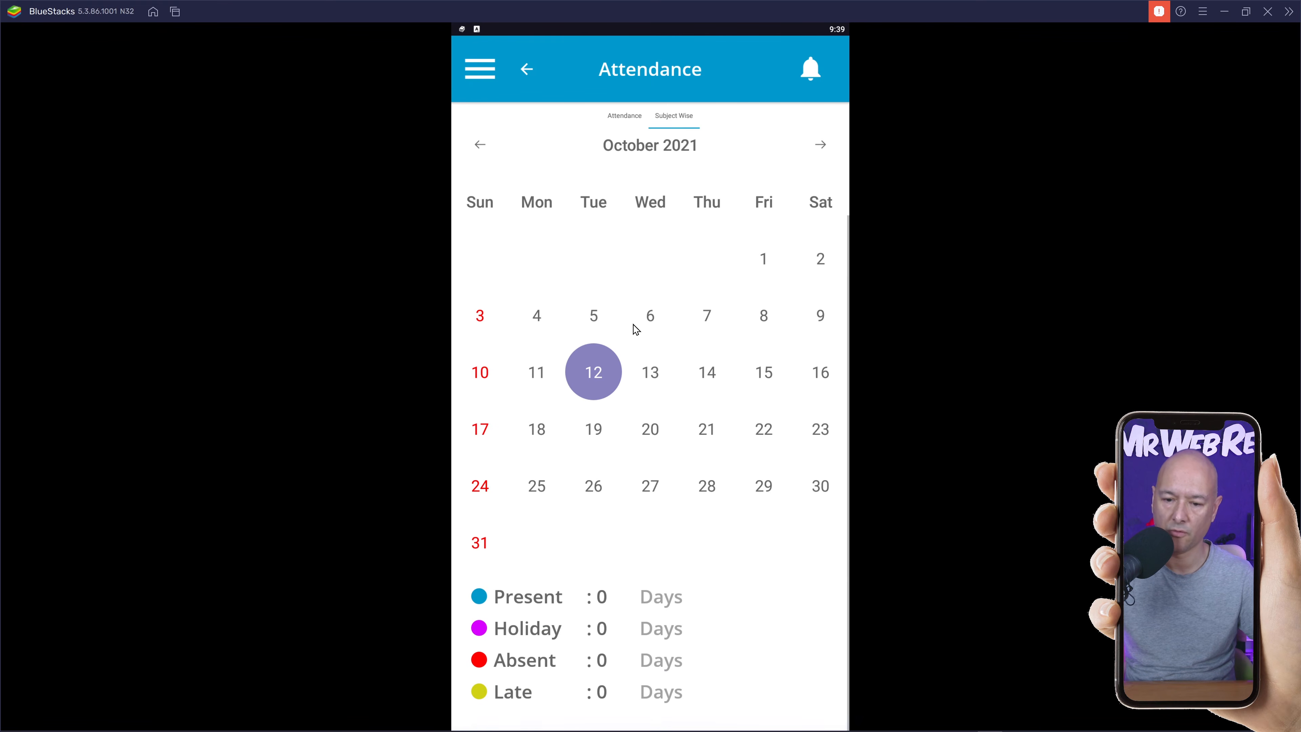
scroll(633, 328, up, 2)
click(526, 69)
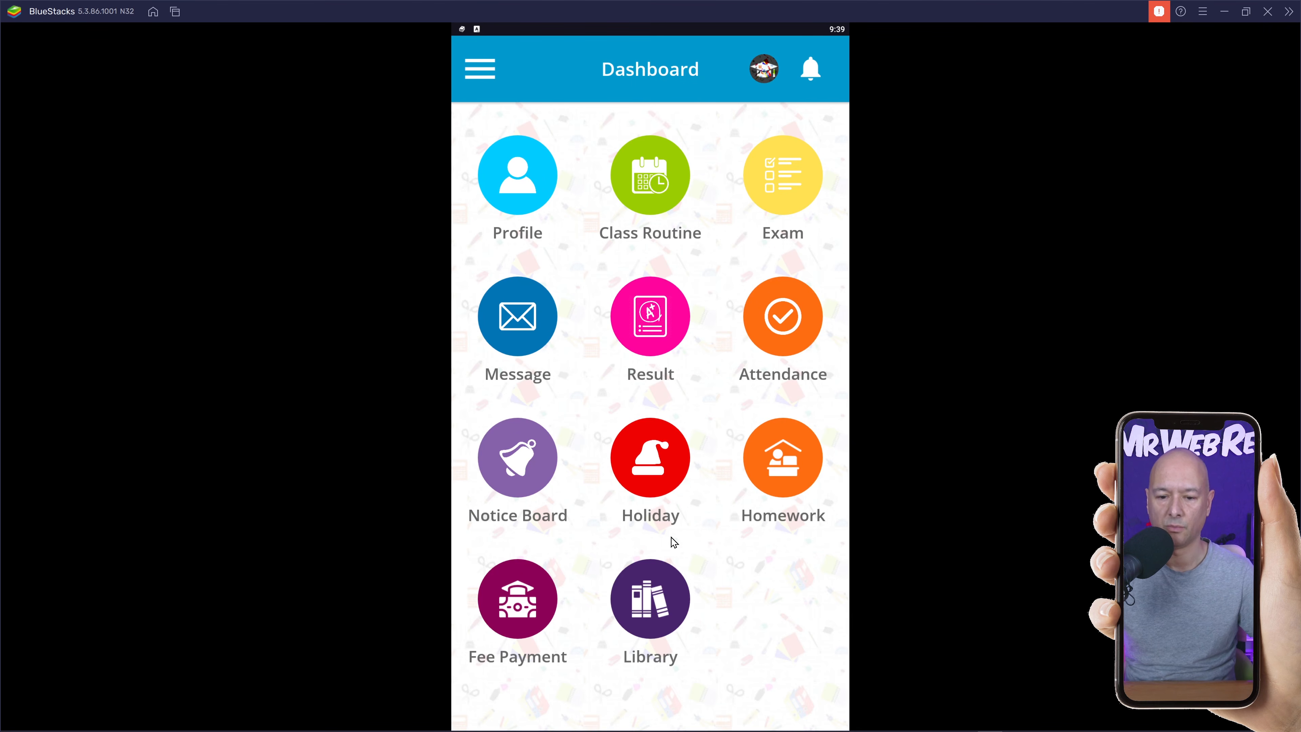
click(530, 473)
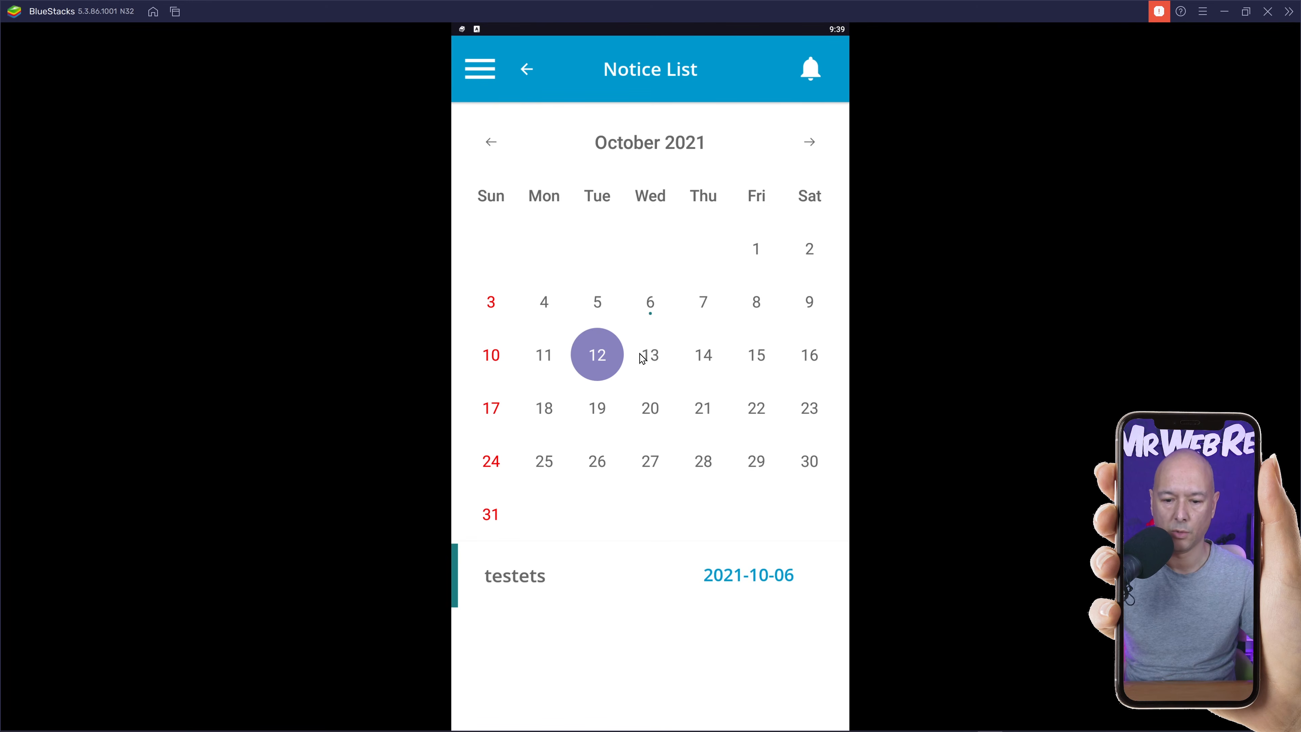
click(651, 308)
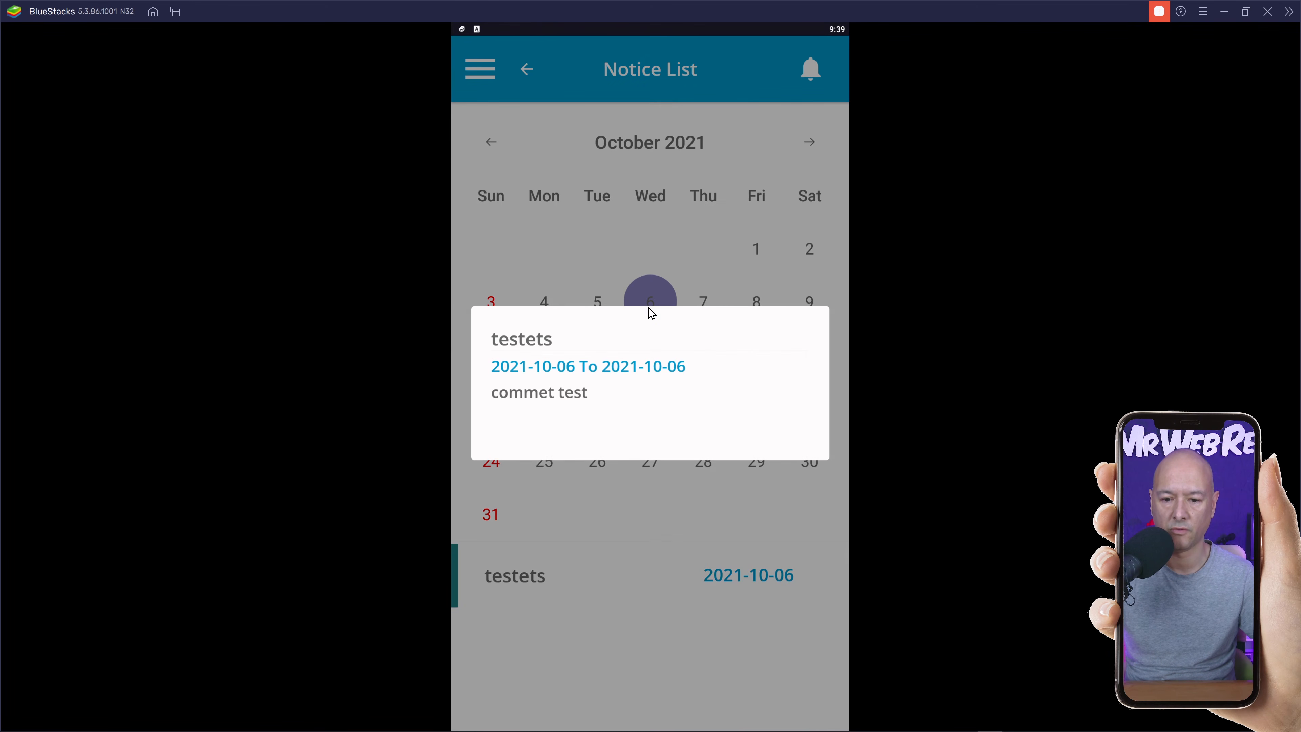
click(524, 77)
click(524, 70)
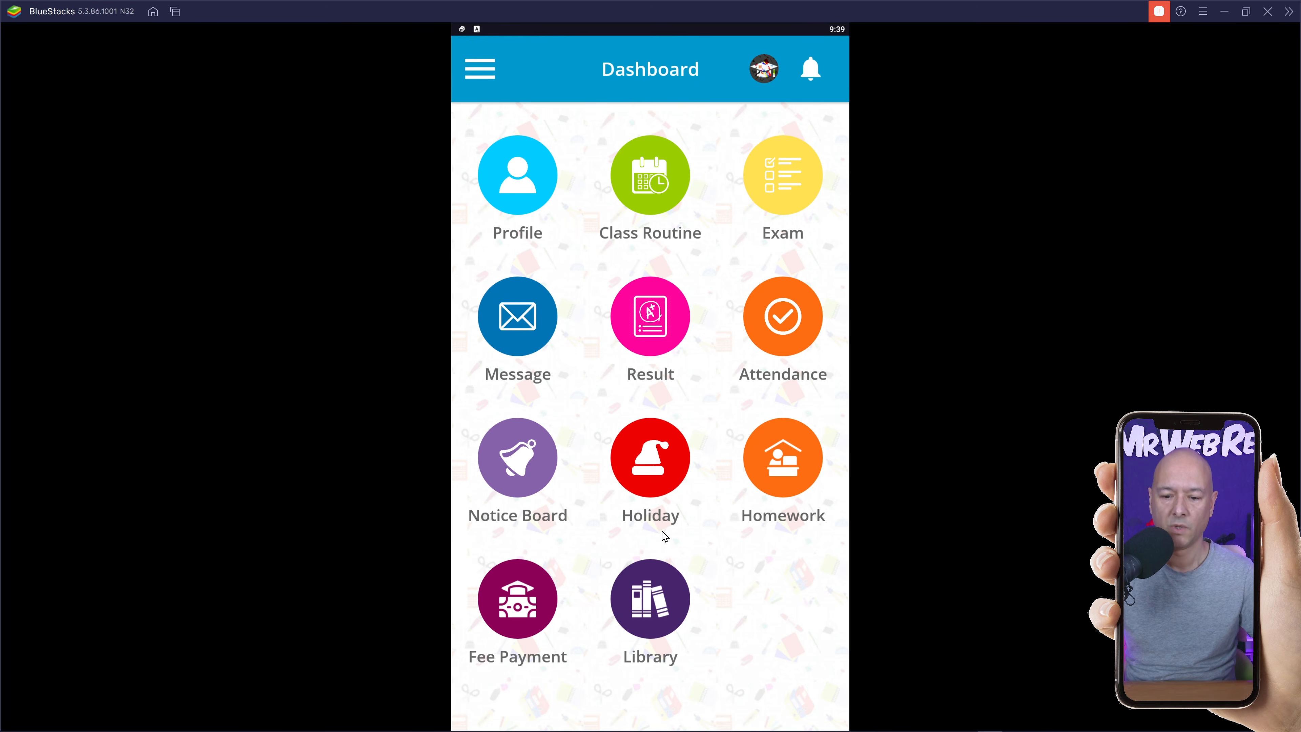
click(660, 485)
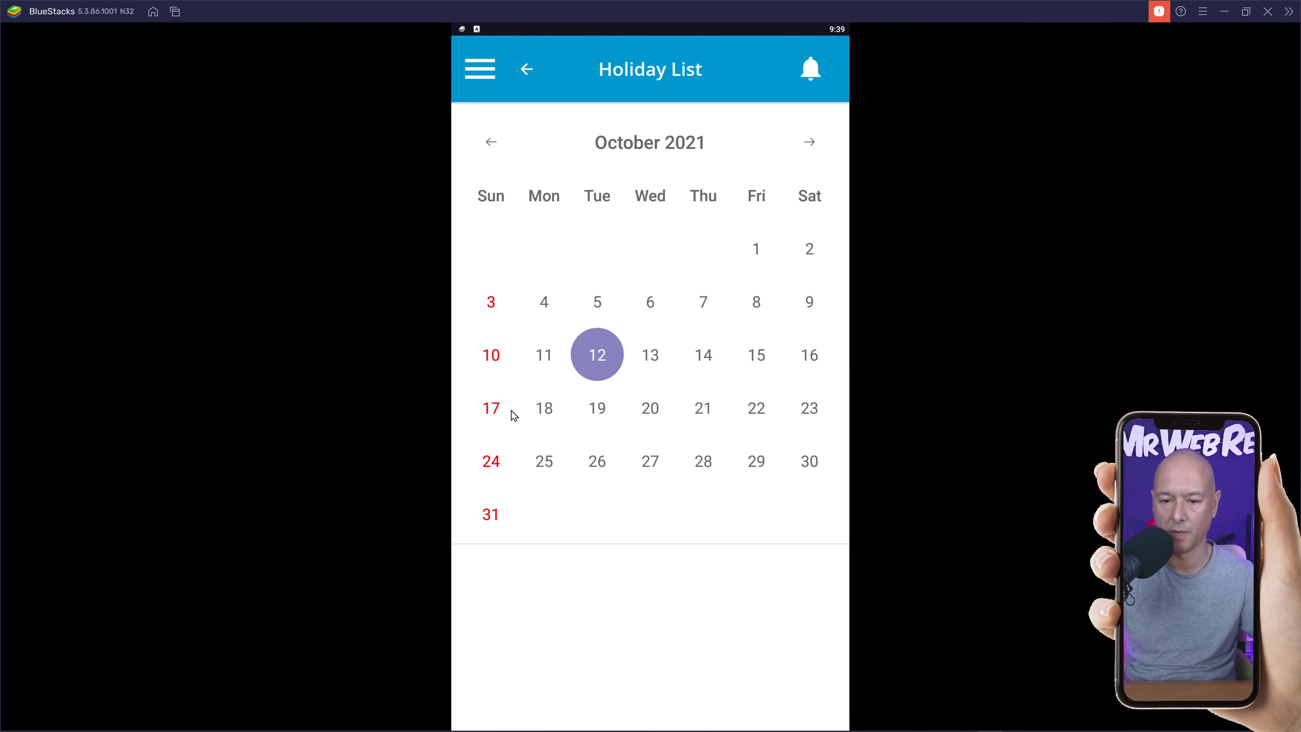
click(526, 69)
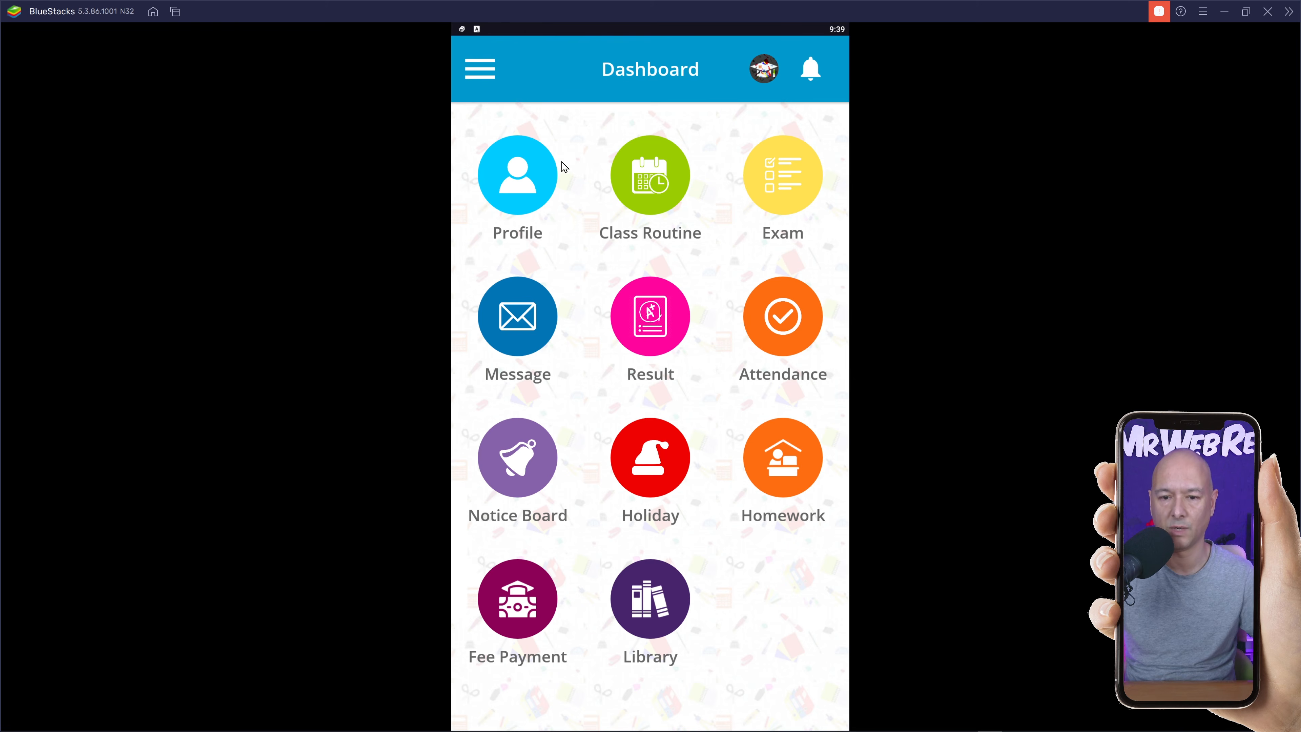
Browse the Homework list and go back to the Dashboard.
click(786, 479)
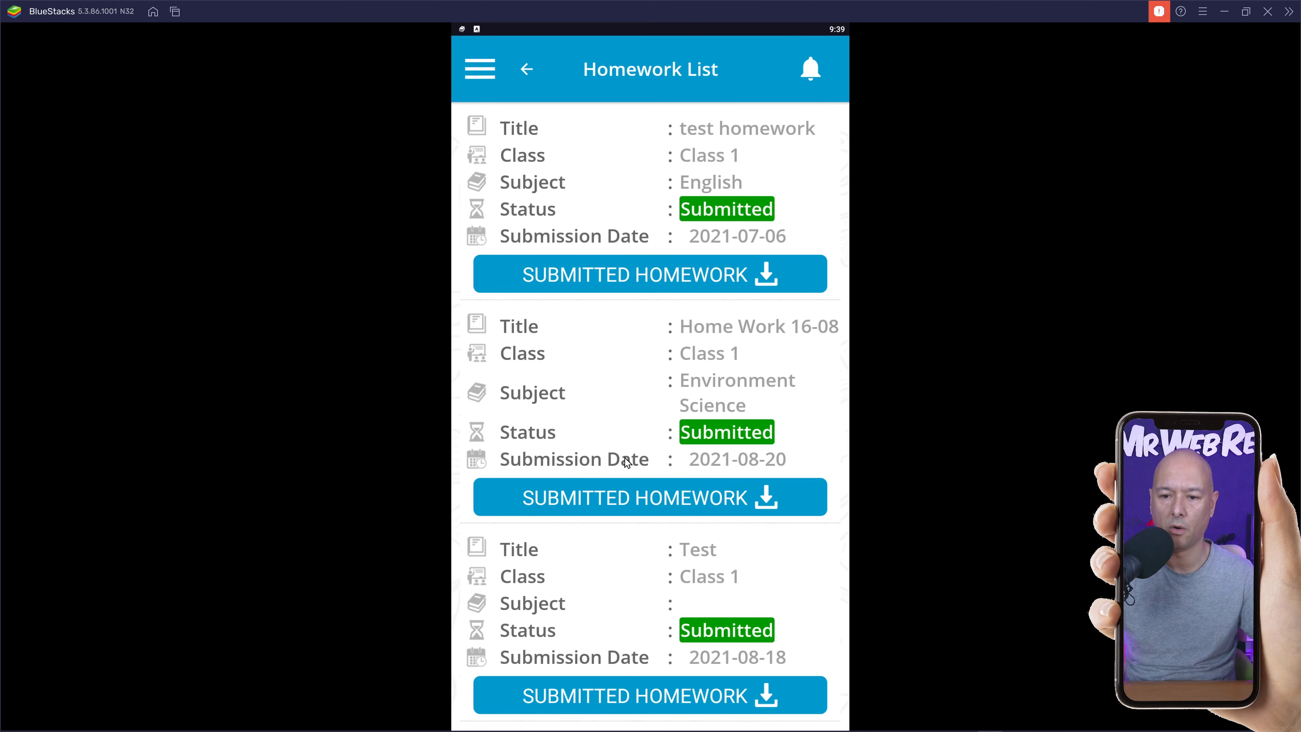
scroll(757, 514, down, 2)
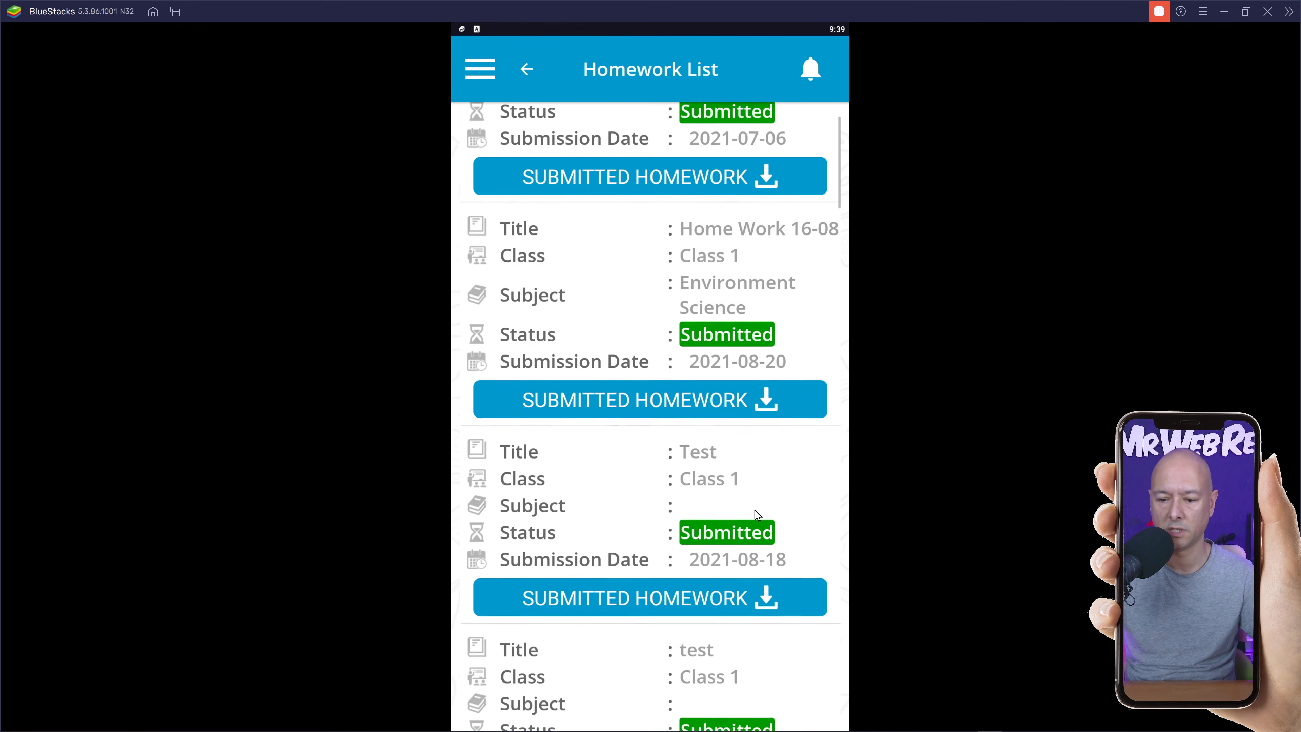
scroll(708, 656, down, 5)
scroll(707, 650, up, 7)
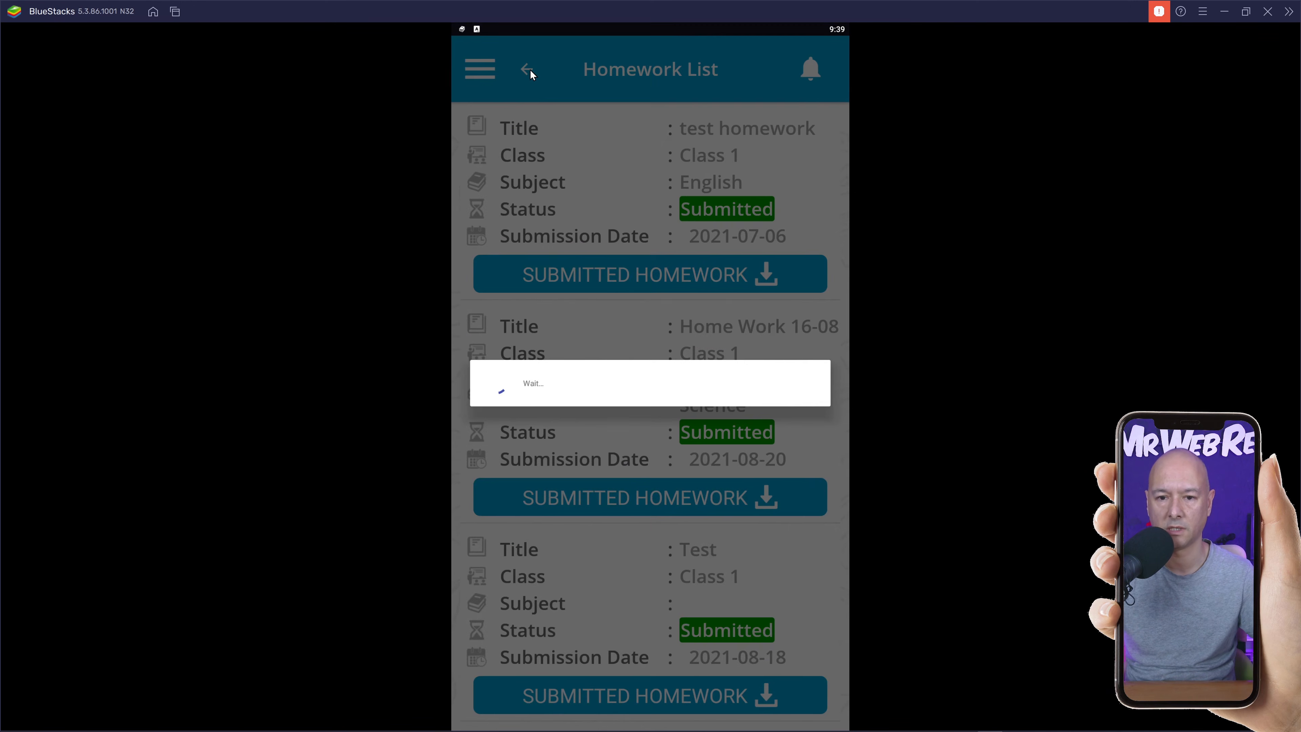
click(530, 69)
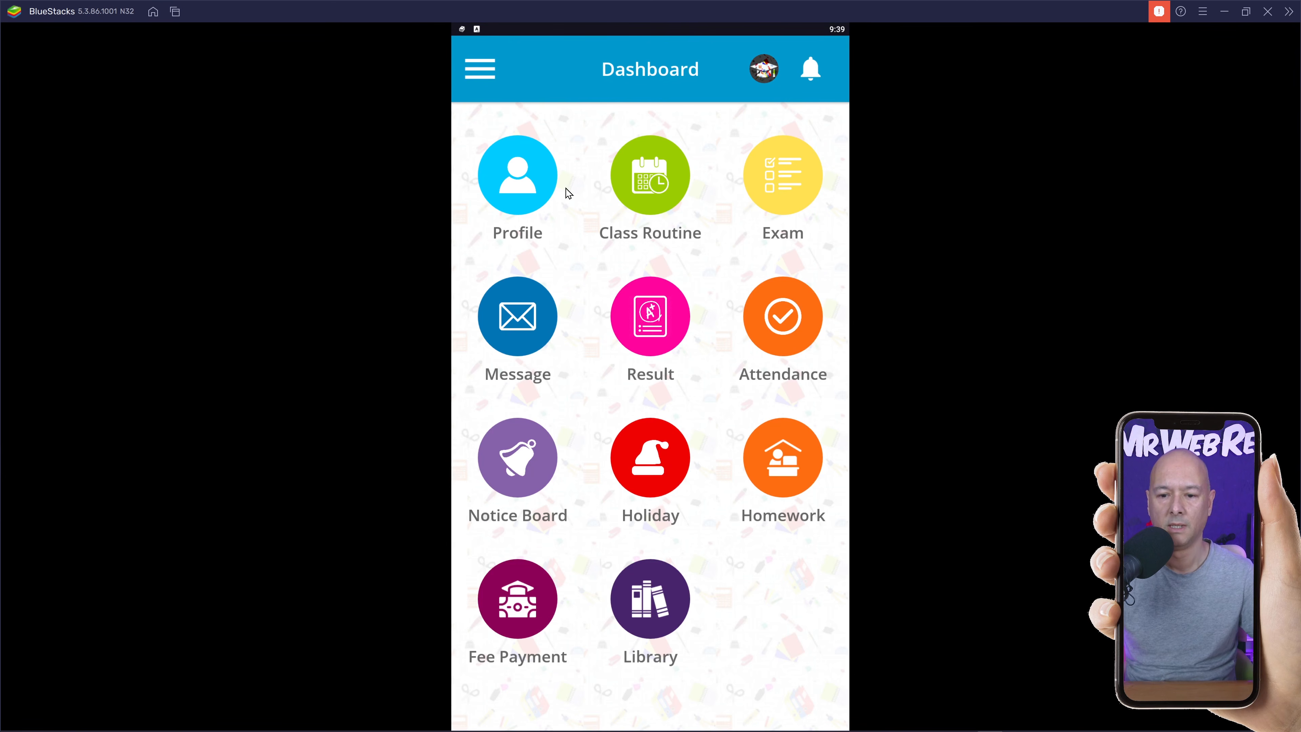
View Fee Payment records and the Library Book List, then minimize BlueStacks to reveal WordPress.
click(545, 601)
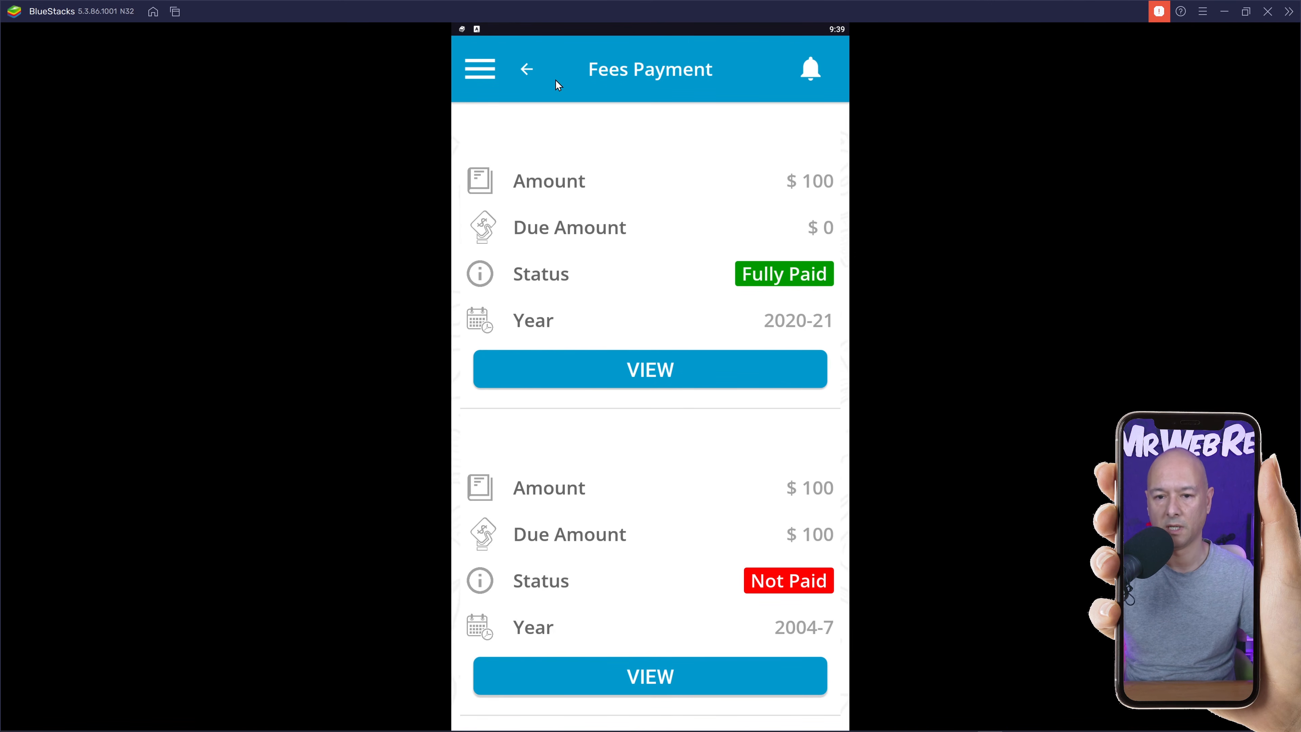
click(526, 71)
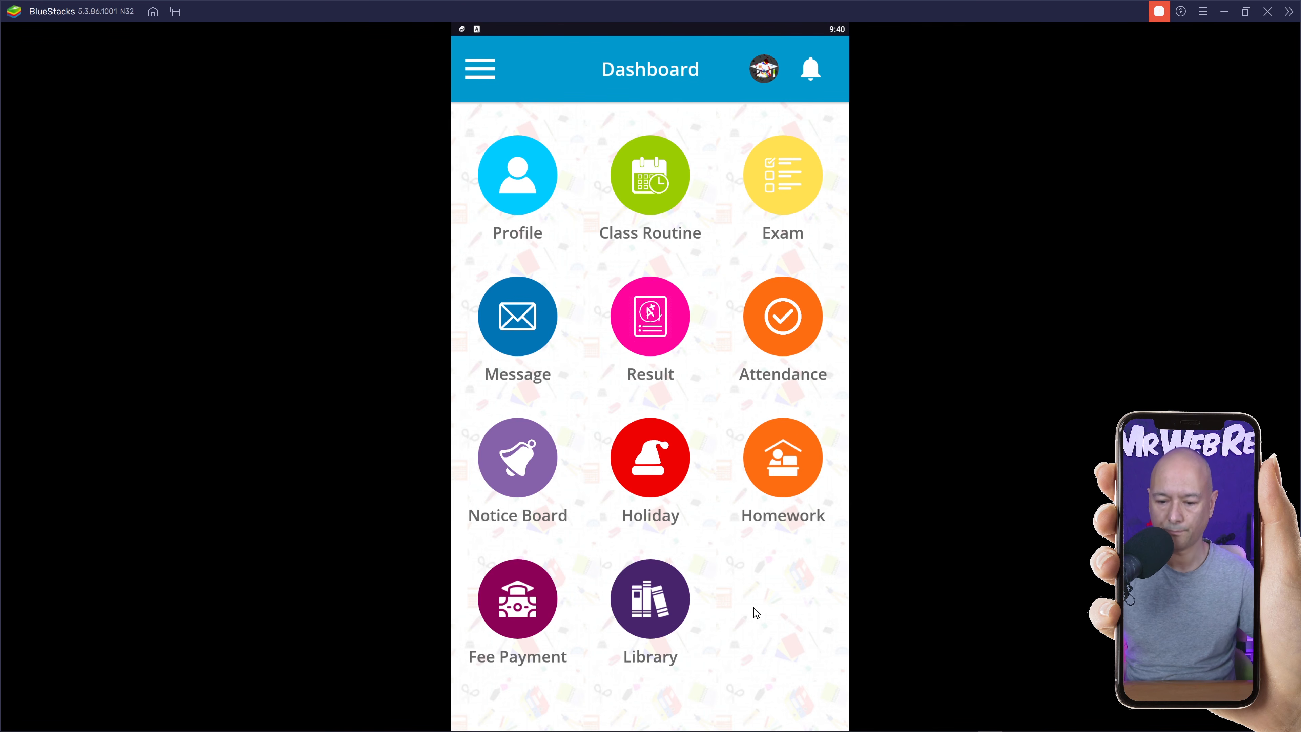
click(660, 617)
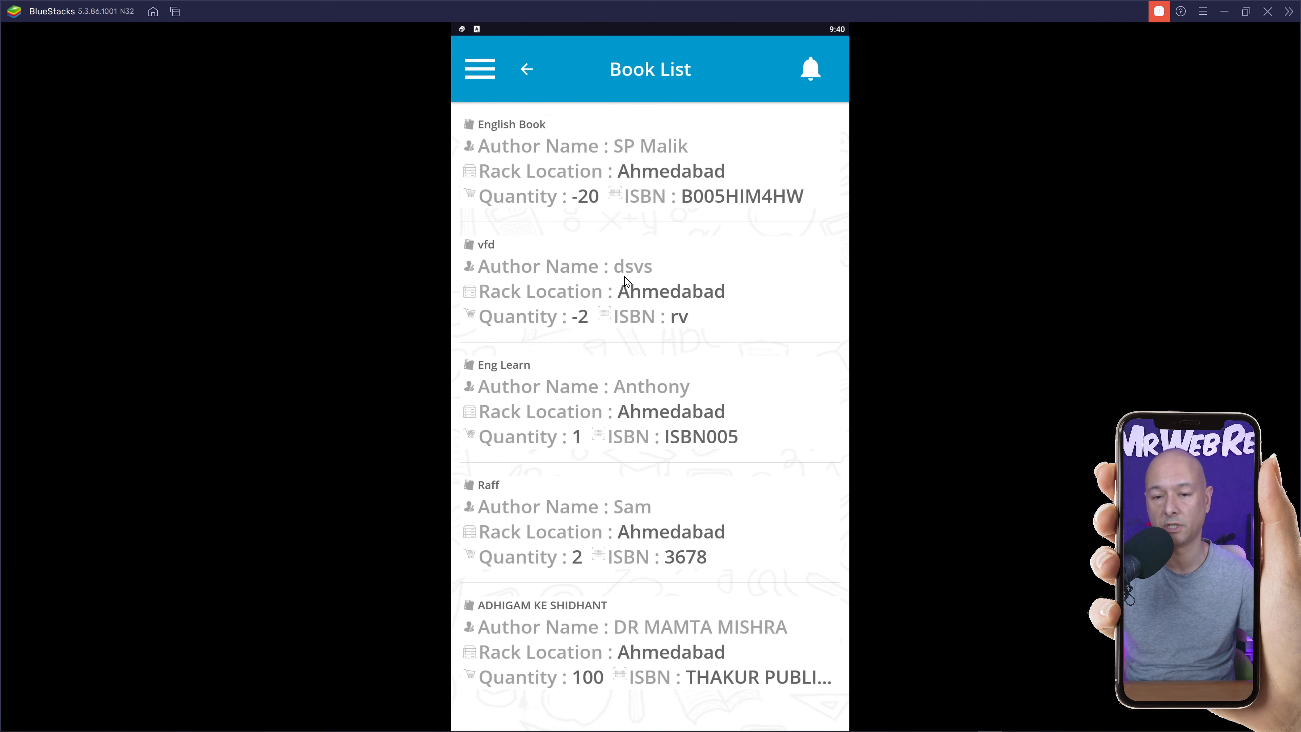
click(529, 74)
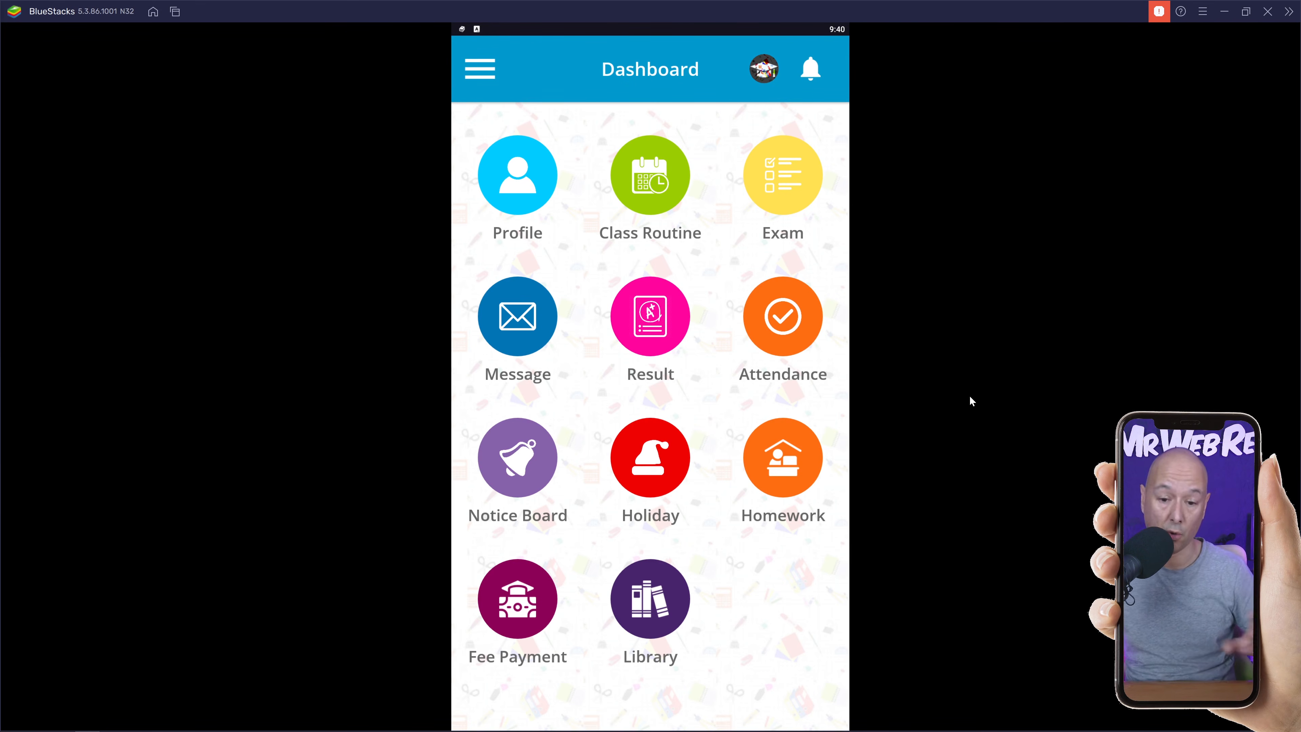
click(1224, 11)
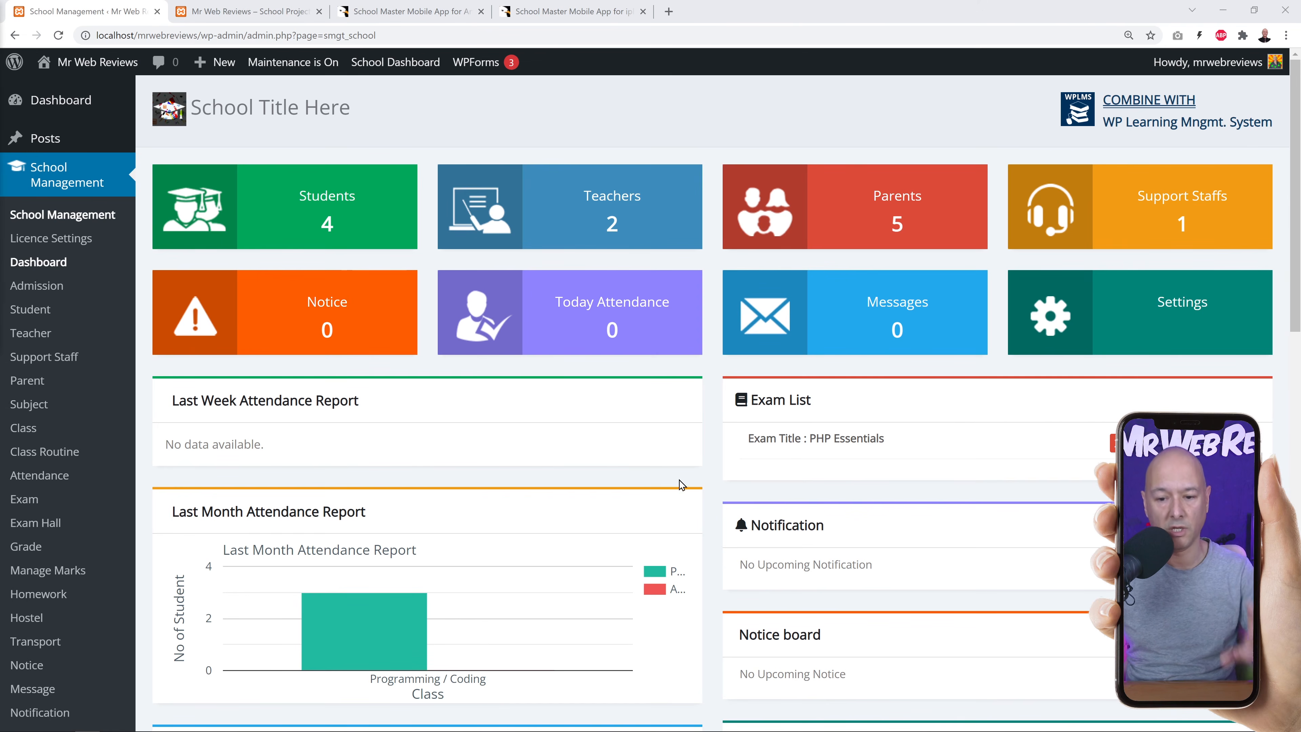